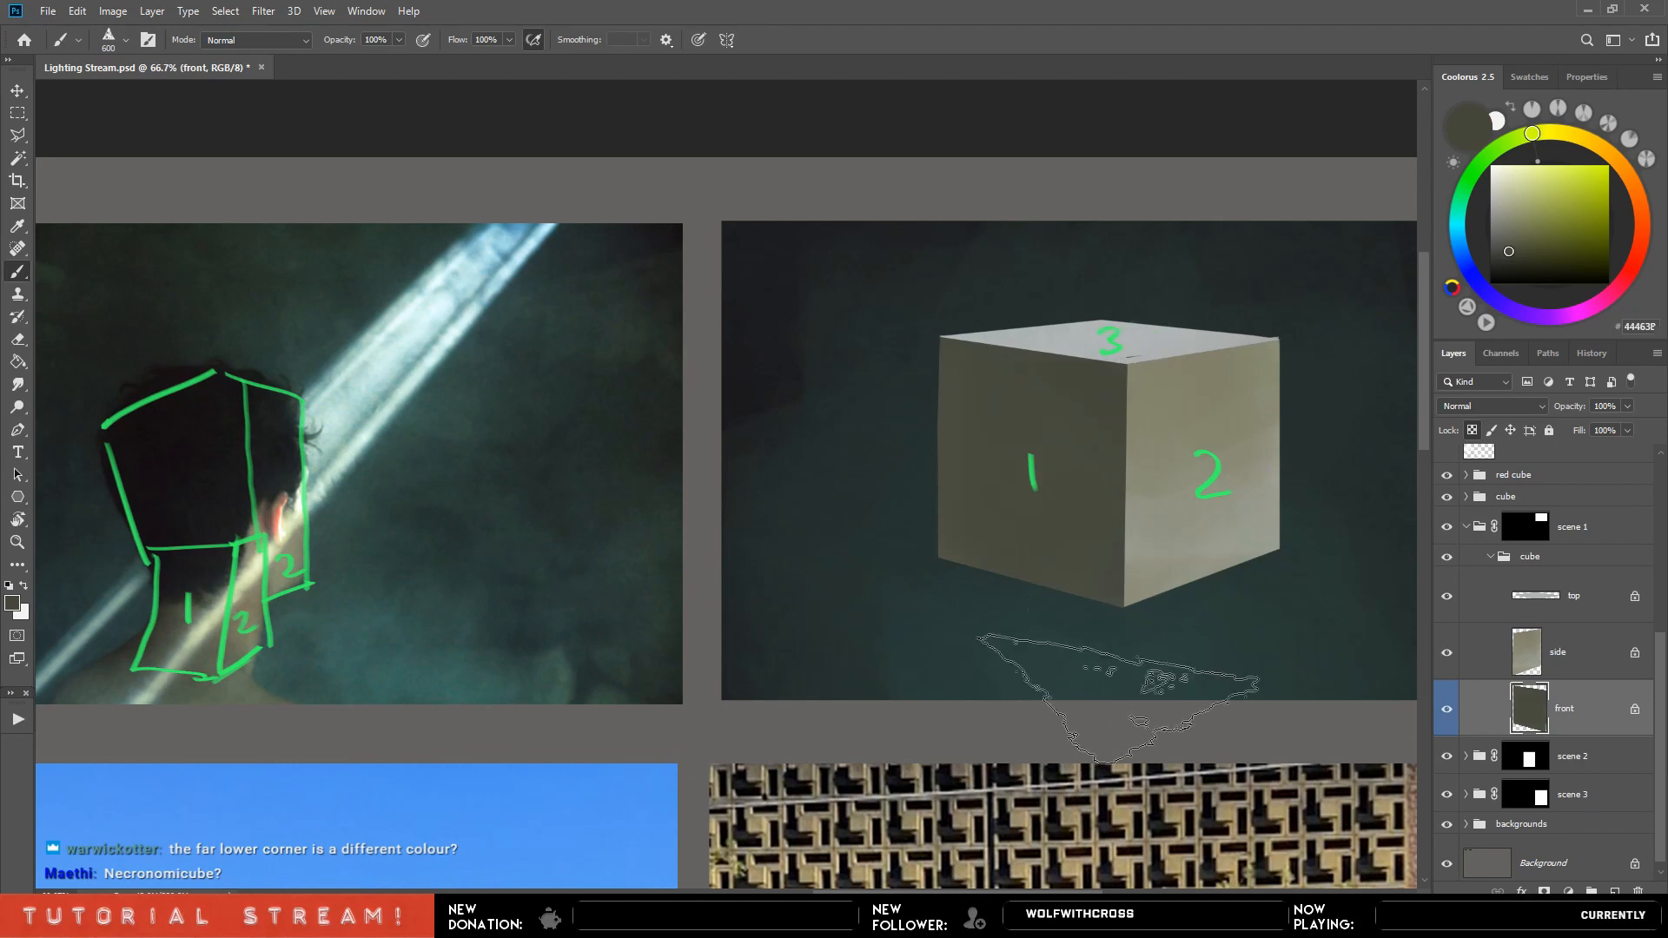
# Darken the cube's front face with the dark tone sampled from the man's neck, at brush size 900.
pyautogui.keyDown('alt'); pyautogui.click(161, 618); pyautogui.keyUp('alt')
pyautogui.press(']')
pyautogui.press(']')
pyautogui.press(']')
pyautogui.moveTo(977, 349)
pyautogui.mouseDown()
pyautogui.moveTo(1057, 535)
pyautogui.moveTo(1119, 592)
pyautogui.mouseUp()
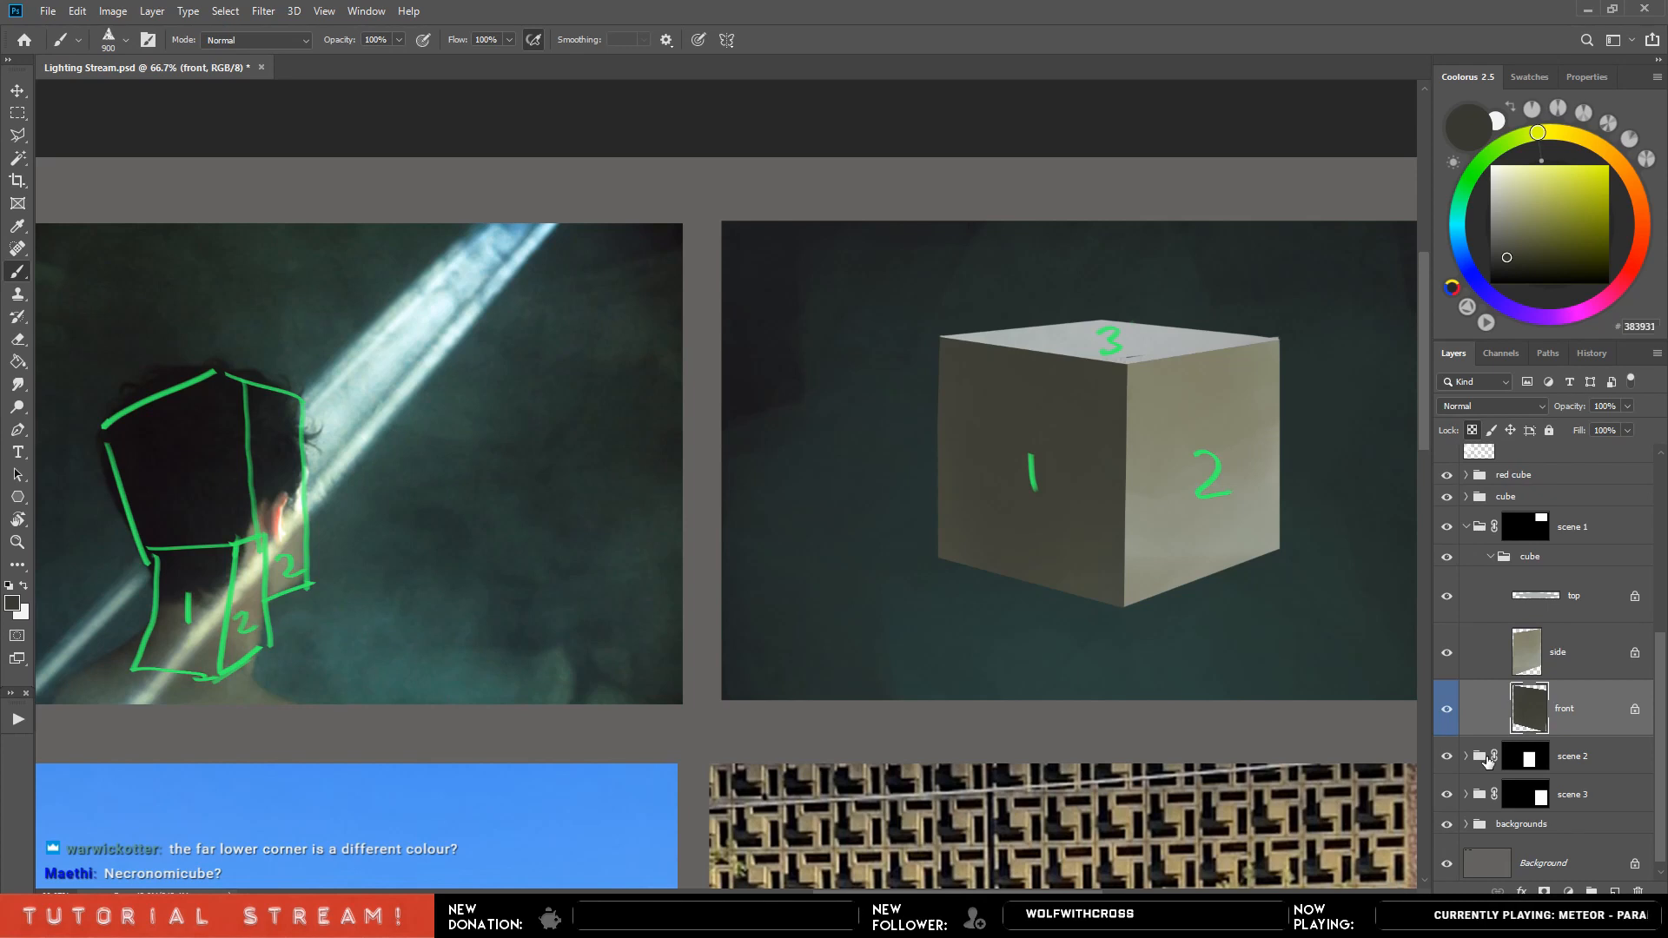
# Add a new layer clipped to the front layer and switch to a soft round brush.
pyautogui.hotkey('ctrl', 'shift', 'alt', 'n')
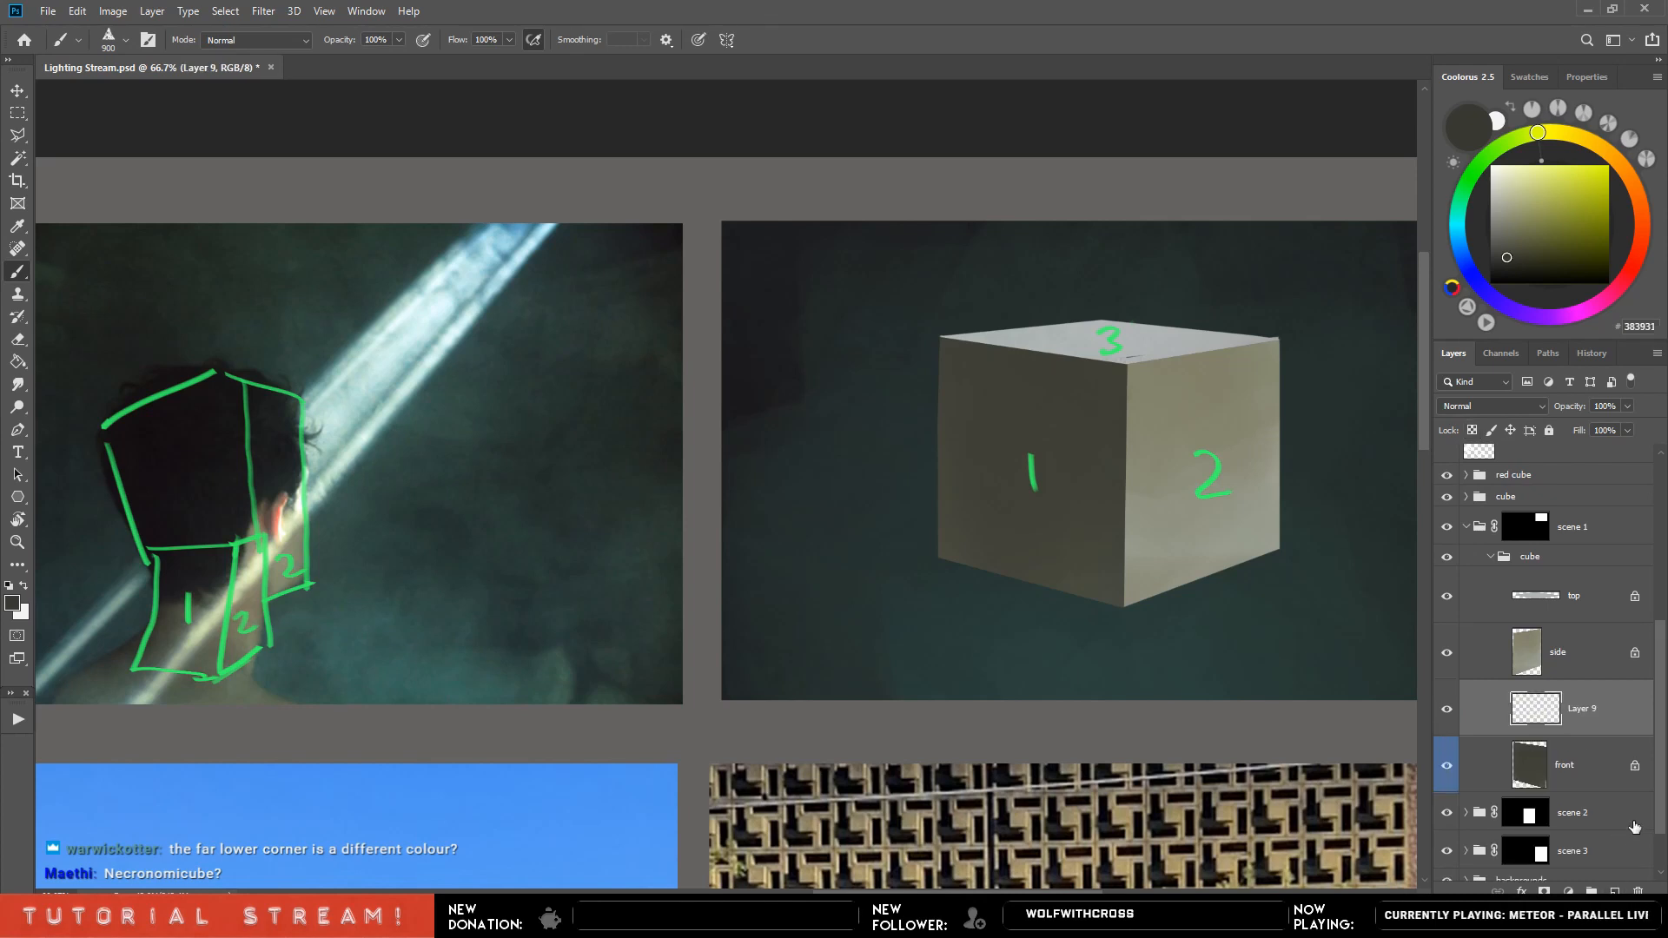
pyautogui.press('F5')
pyautogui.click(929, 313)
pyautogui.press('F5')
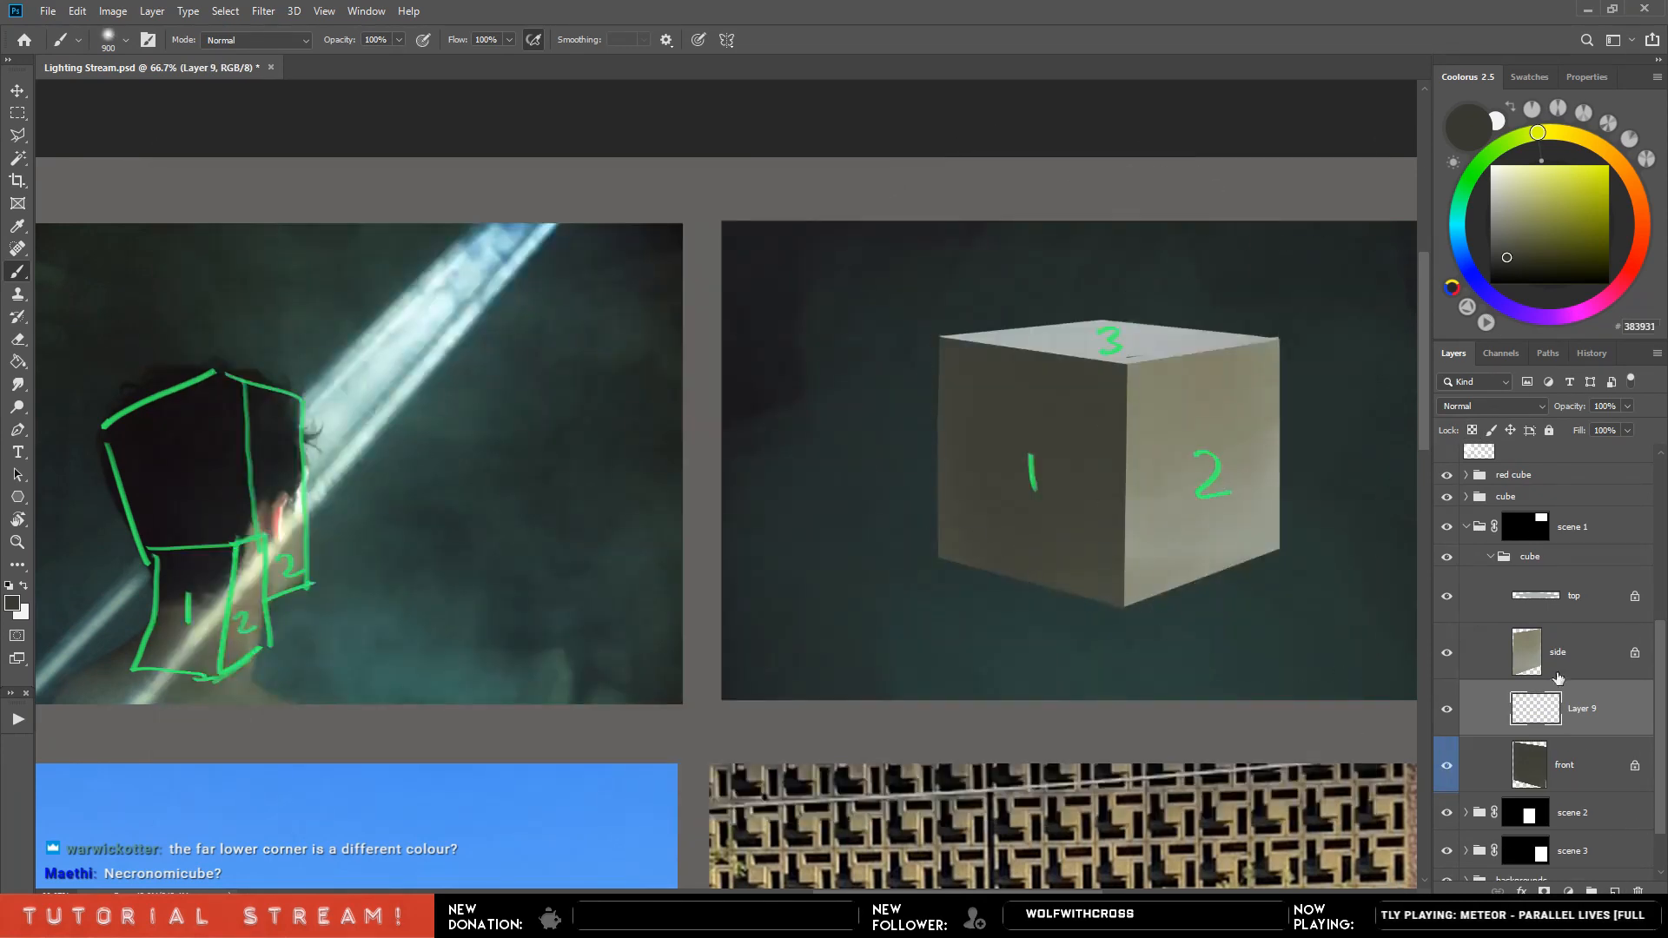
pyautogui.keyDown('alt'); pyautogui.click(1587, 735); pyautogui.keyUp('alt')
# Softly shade the front face with the olive tone sampled from the neck's side plane, resizing the brush to 700.
pyautogui.keyDown('alt'); pyautogui.click(248, 635); pyautogui.keyUp('alt')
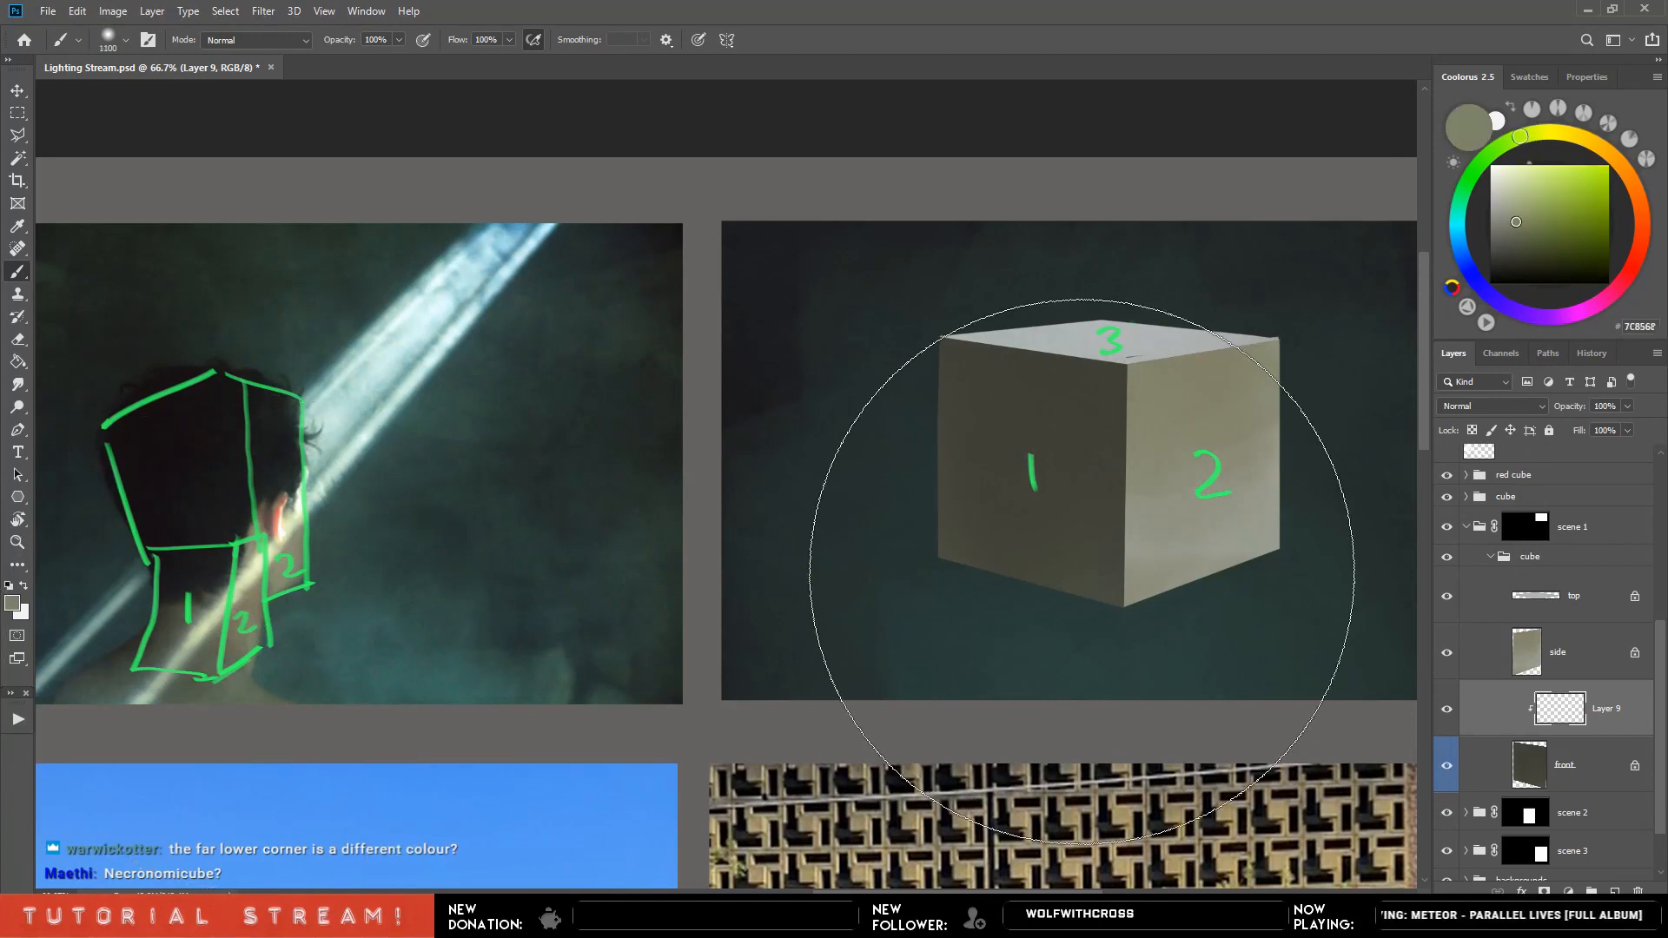
pyautogui.press(']')
pyautogui.press(']')
pyautogui.press('[')
pyautogui.press('[')
pyautogui.press('[')
pyautogui.press('[')
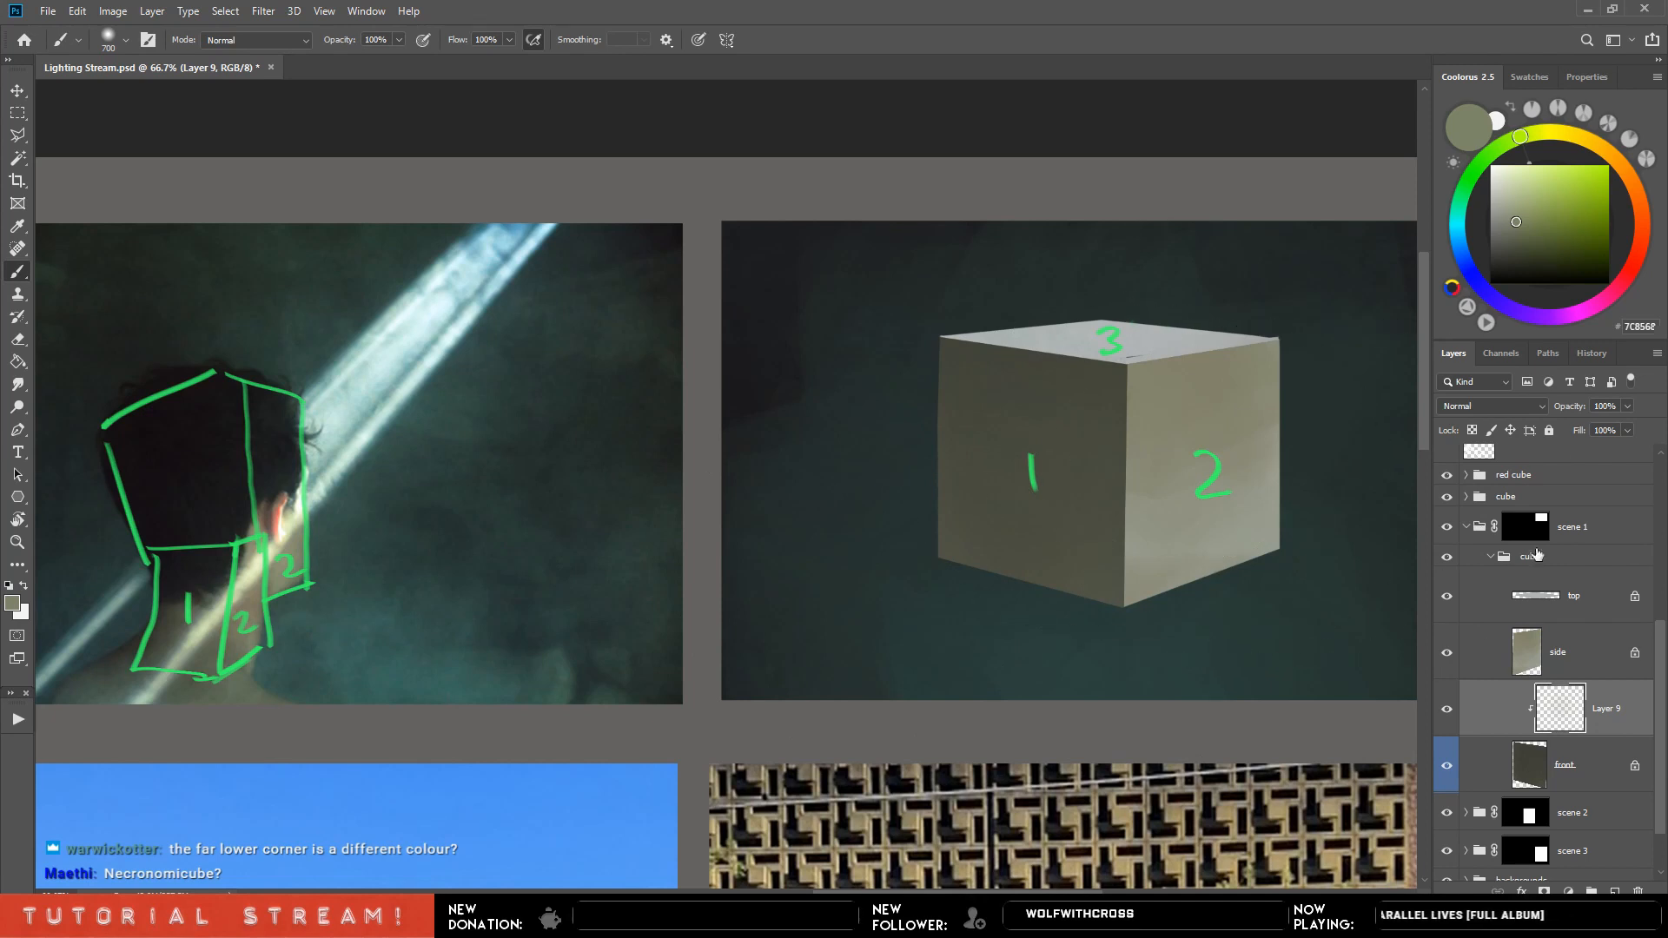
# On the side layer, brush the brownish tone sampled from the man's jaw onto the lower part of the cube's side face.
pyautogui.click(1554, 651)
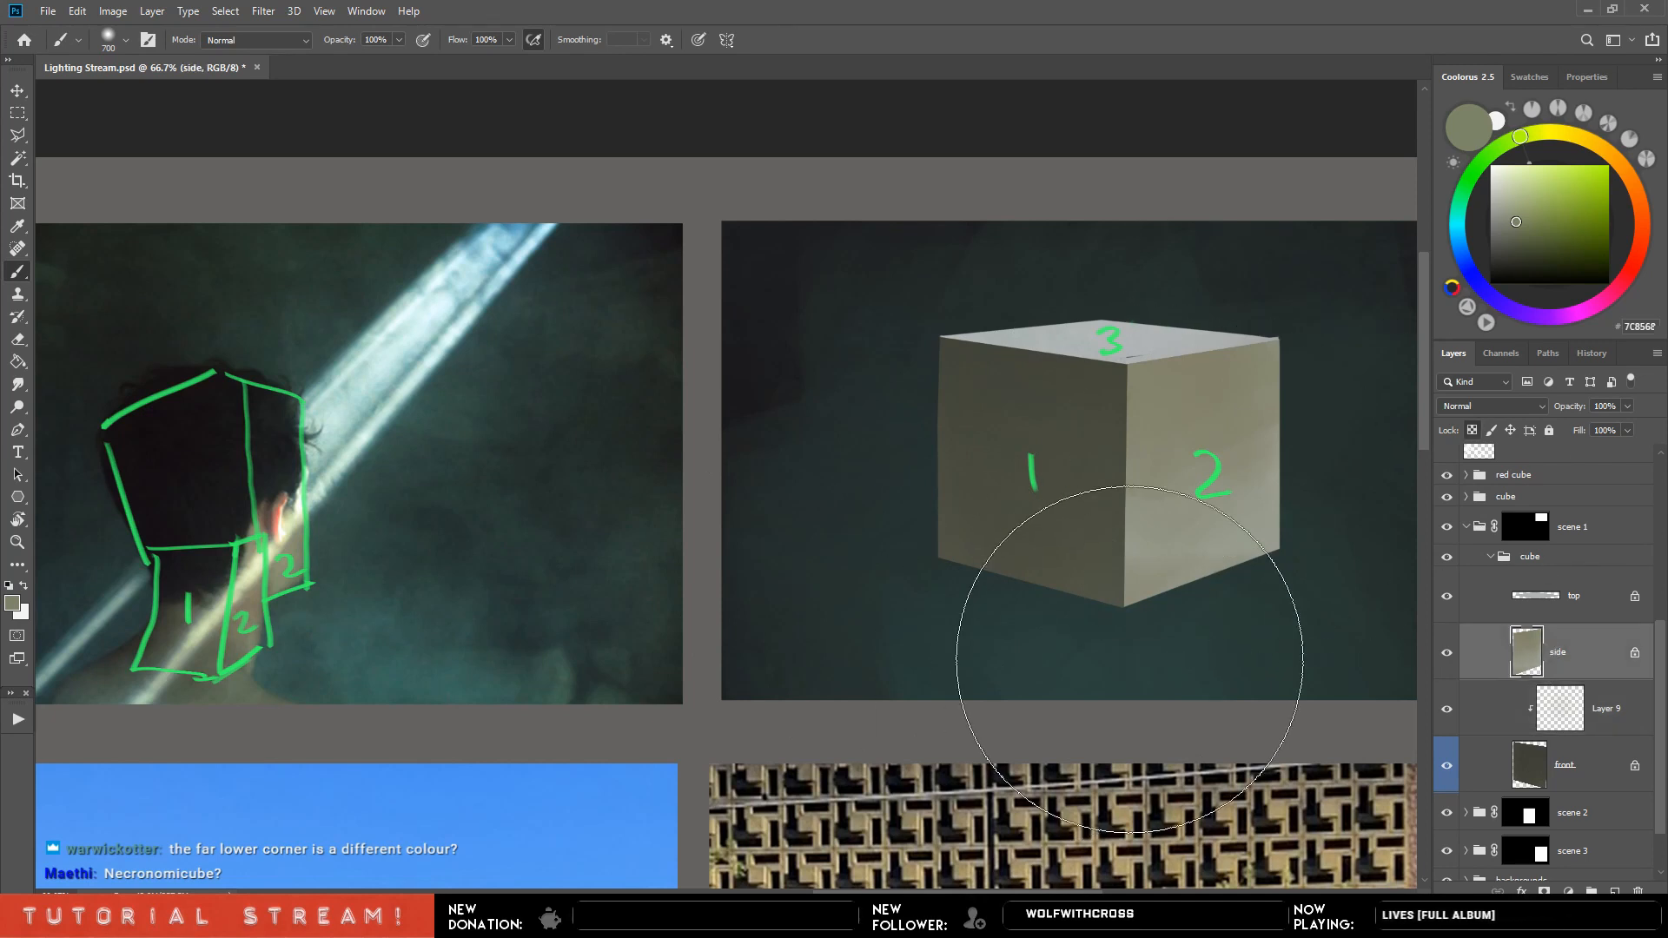
pyautogui.keyDown('alt'); pyautogui.click(287, 589); pyautogui.keyUp('alt')
pyautogui.moveTo(1199, 567); pyautogui.dragTo(1229, 569)
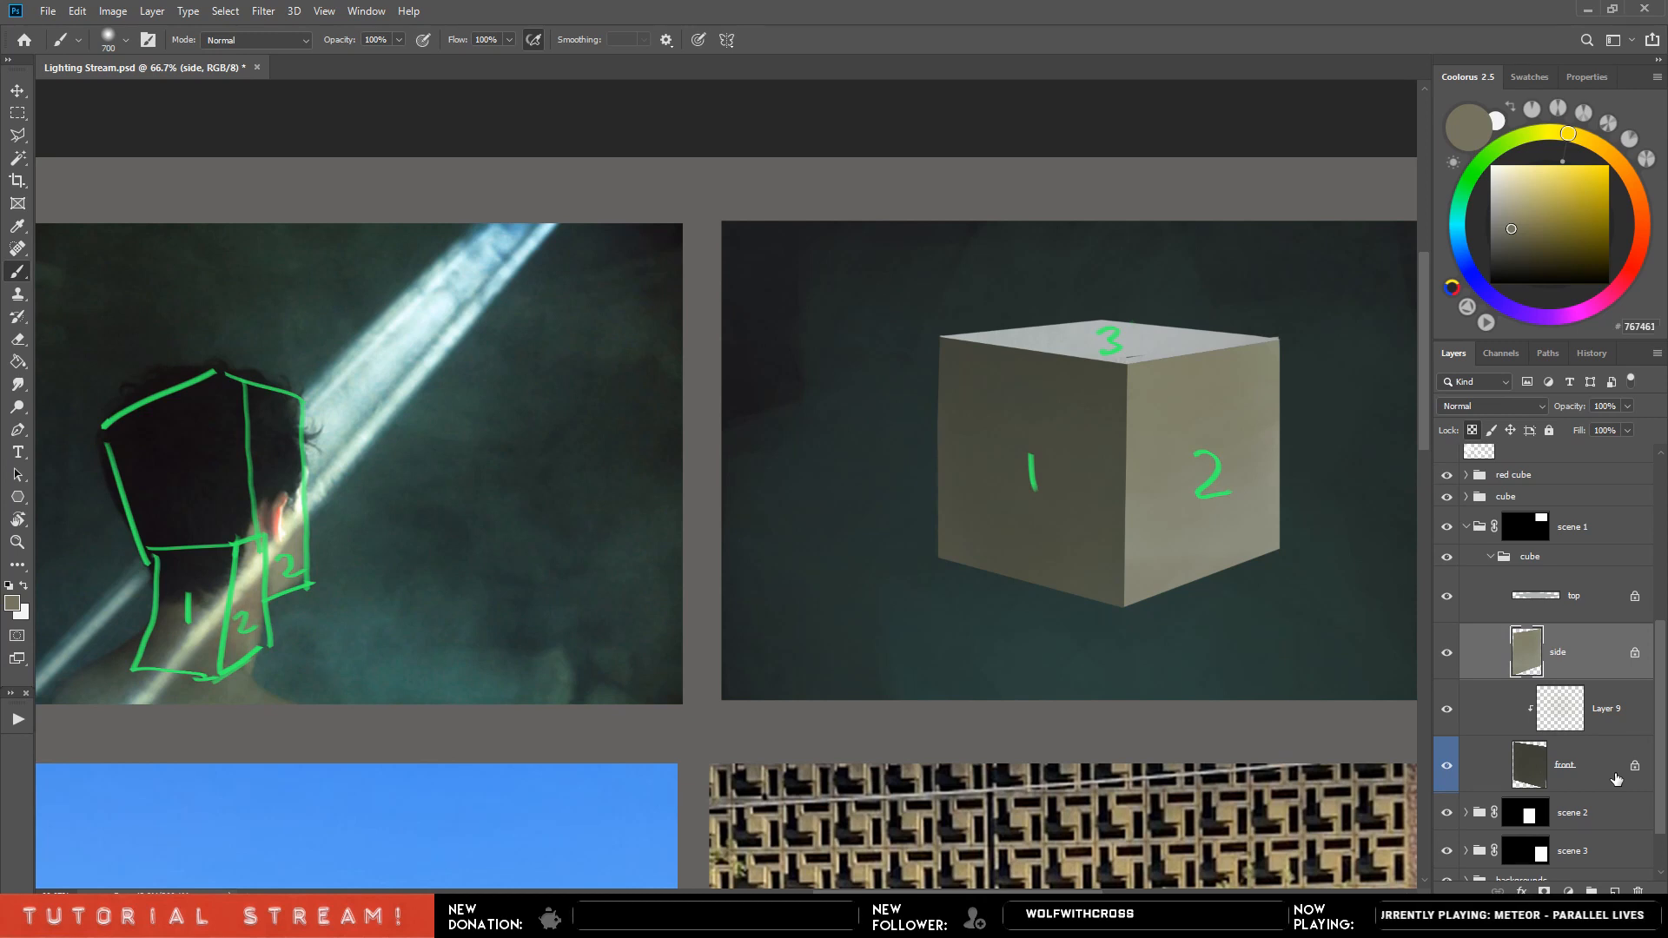
# On the top layer, paint the top face with the pale highlight sampled near the ear and soften its middle with a sampled grey-green.
pyautogui.click(1590, 608)
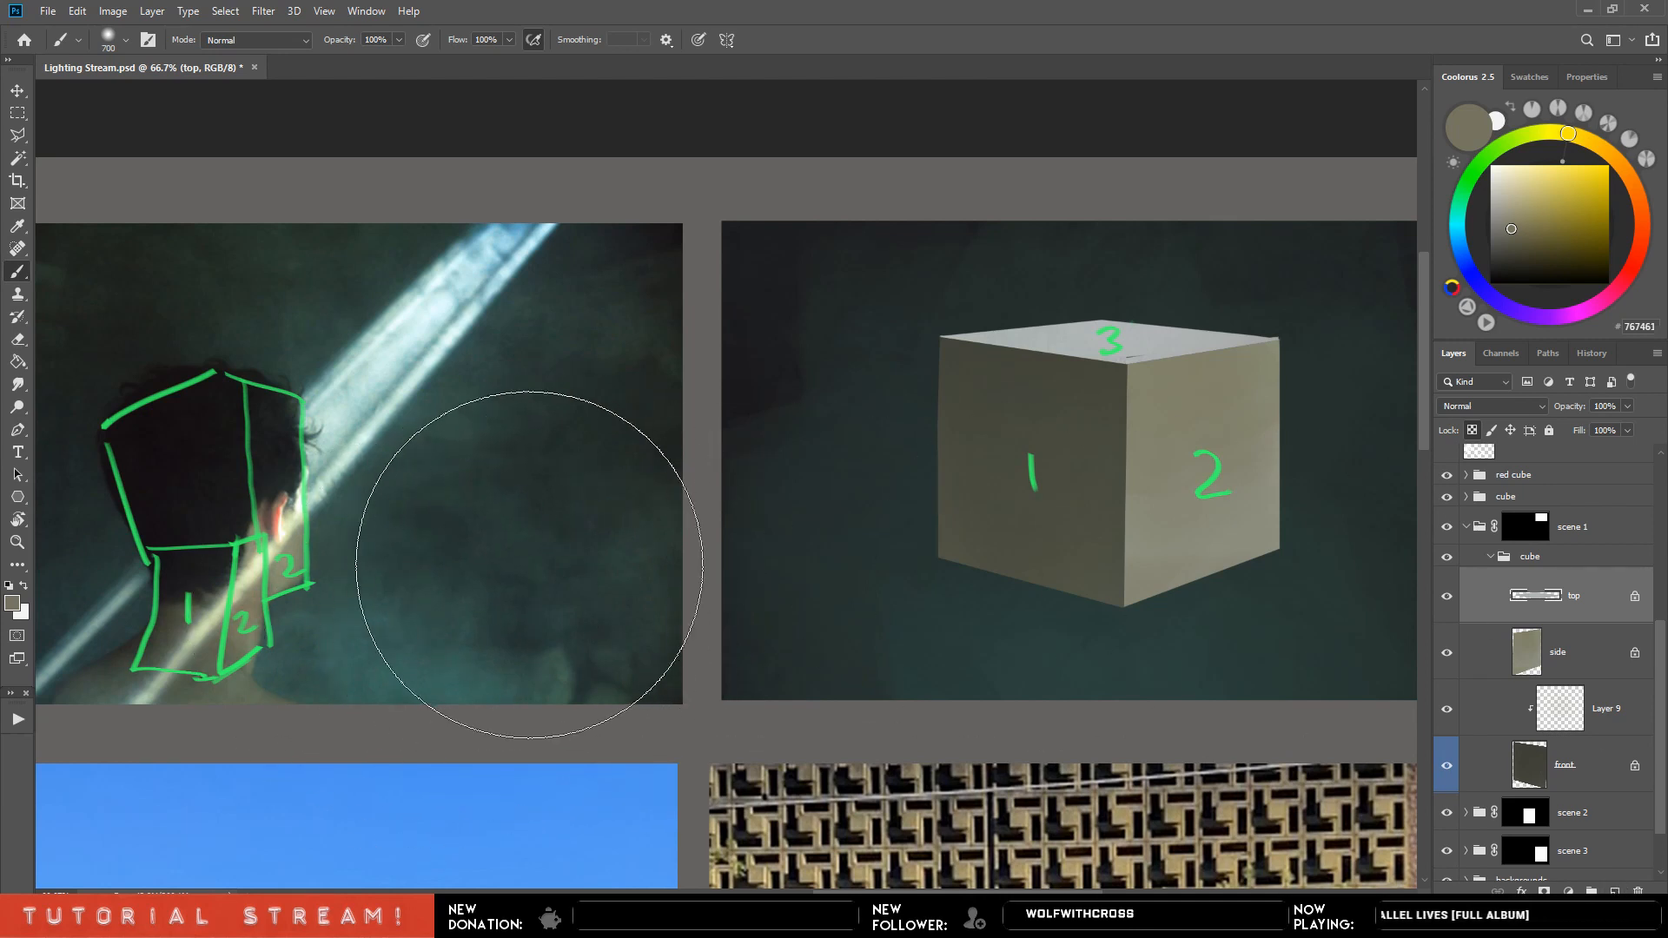
pyautogui.keyDown('alt'); pyautogui.click(292, 517); pyautogui.keyUp('alt')
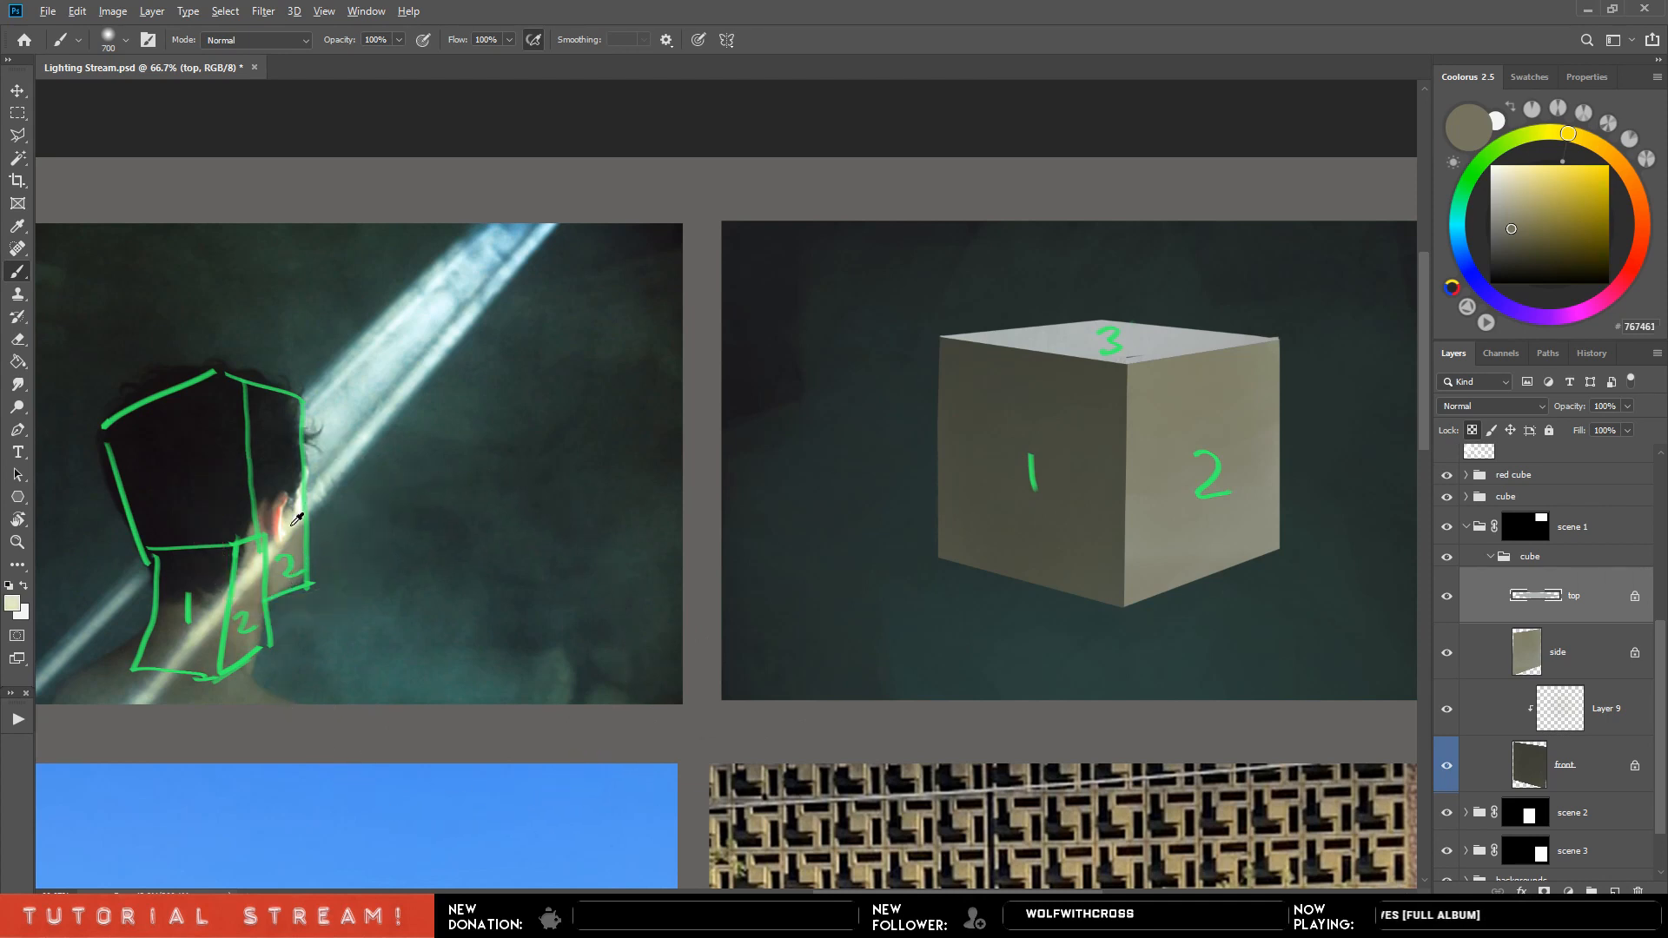
pyautogui.click(1080, 321)
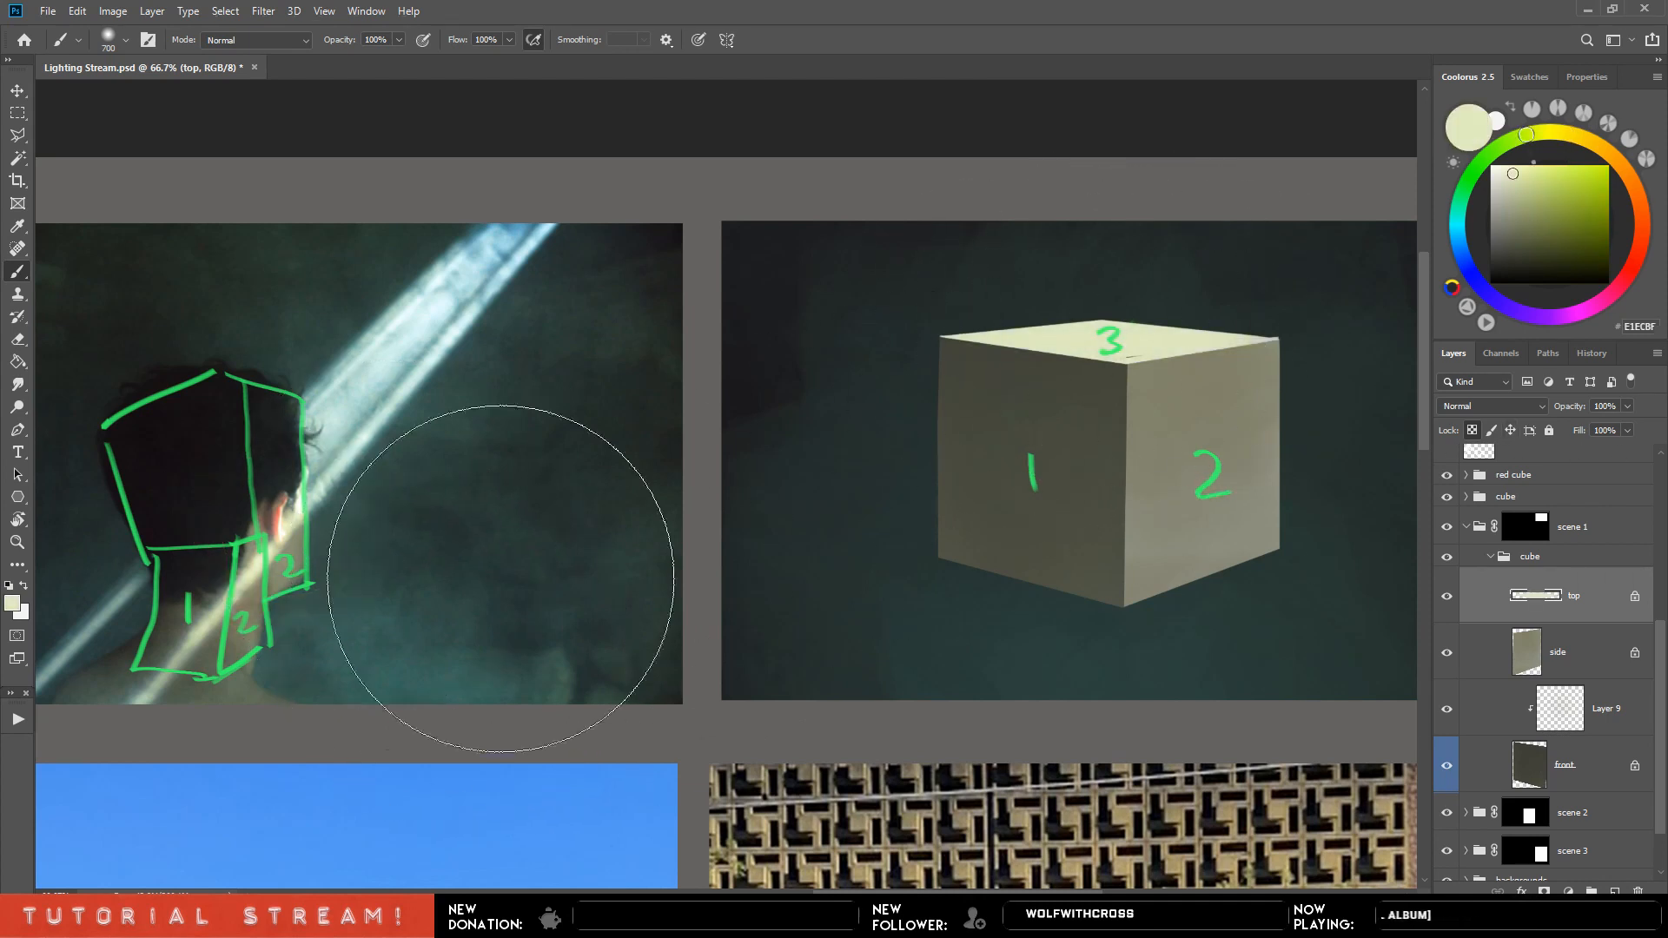
pyautogui.keyDown('alt'); pyautogui.click(329, 543); pyautogui.keyUp('alt')
pyautogui.click(1106, 338)
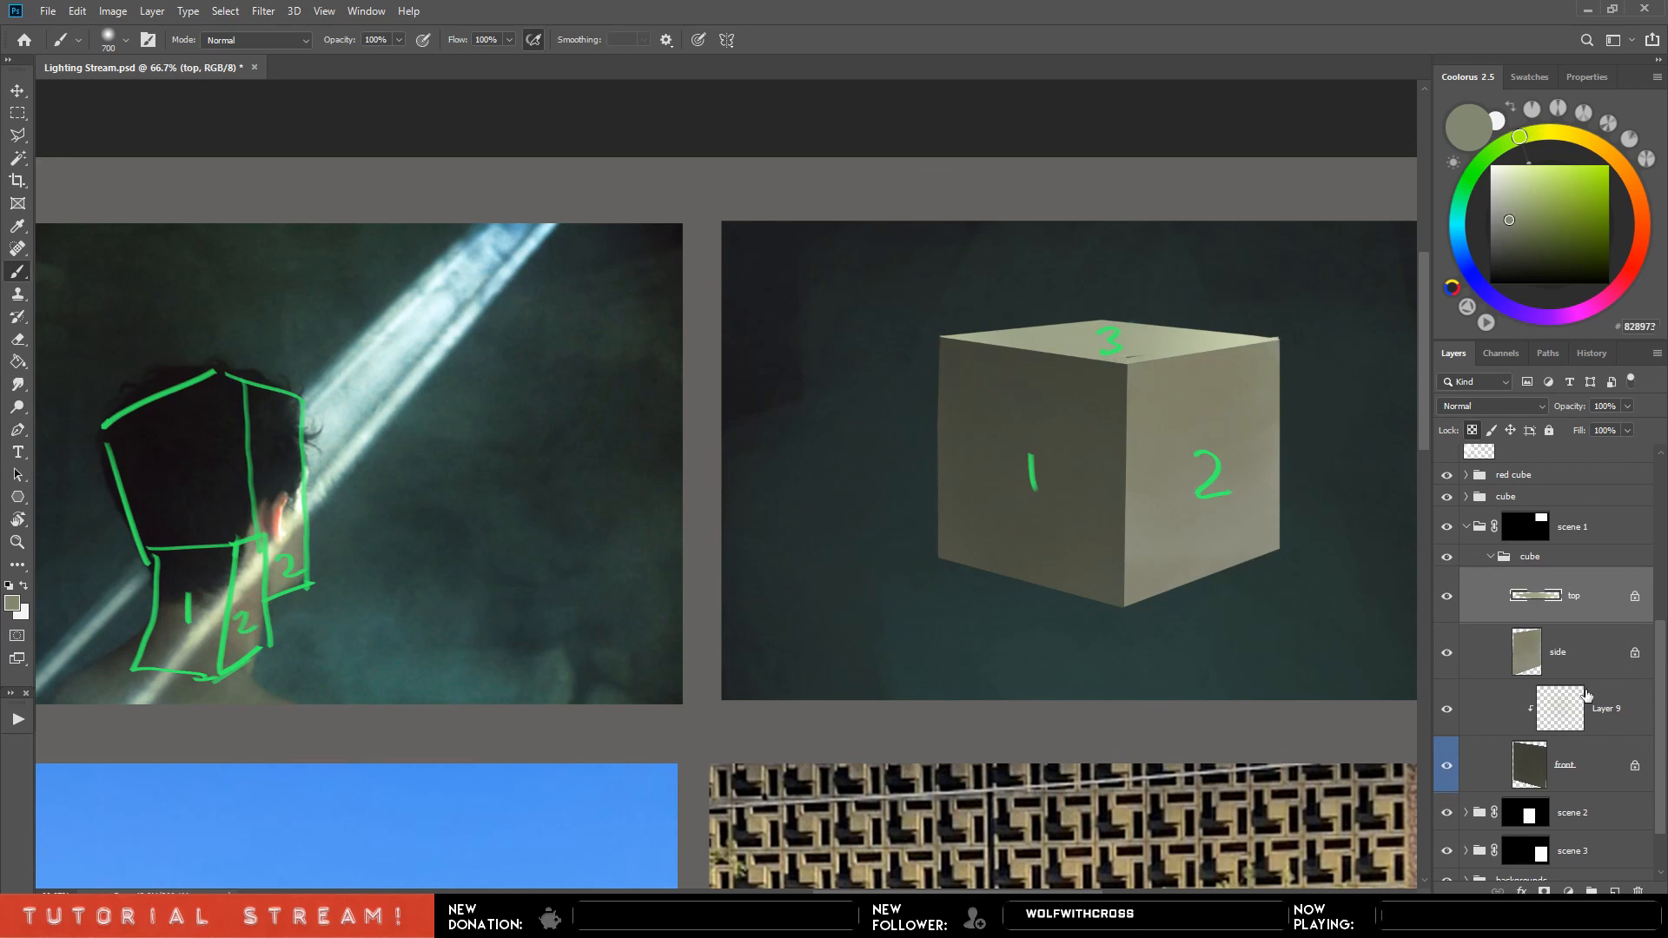
# Hide the layer holding the green plane outlines and numbers over the photo and the cube.
pyautogui.click(1540, 771)
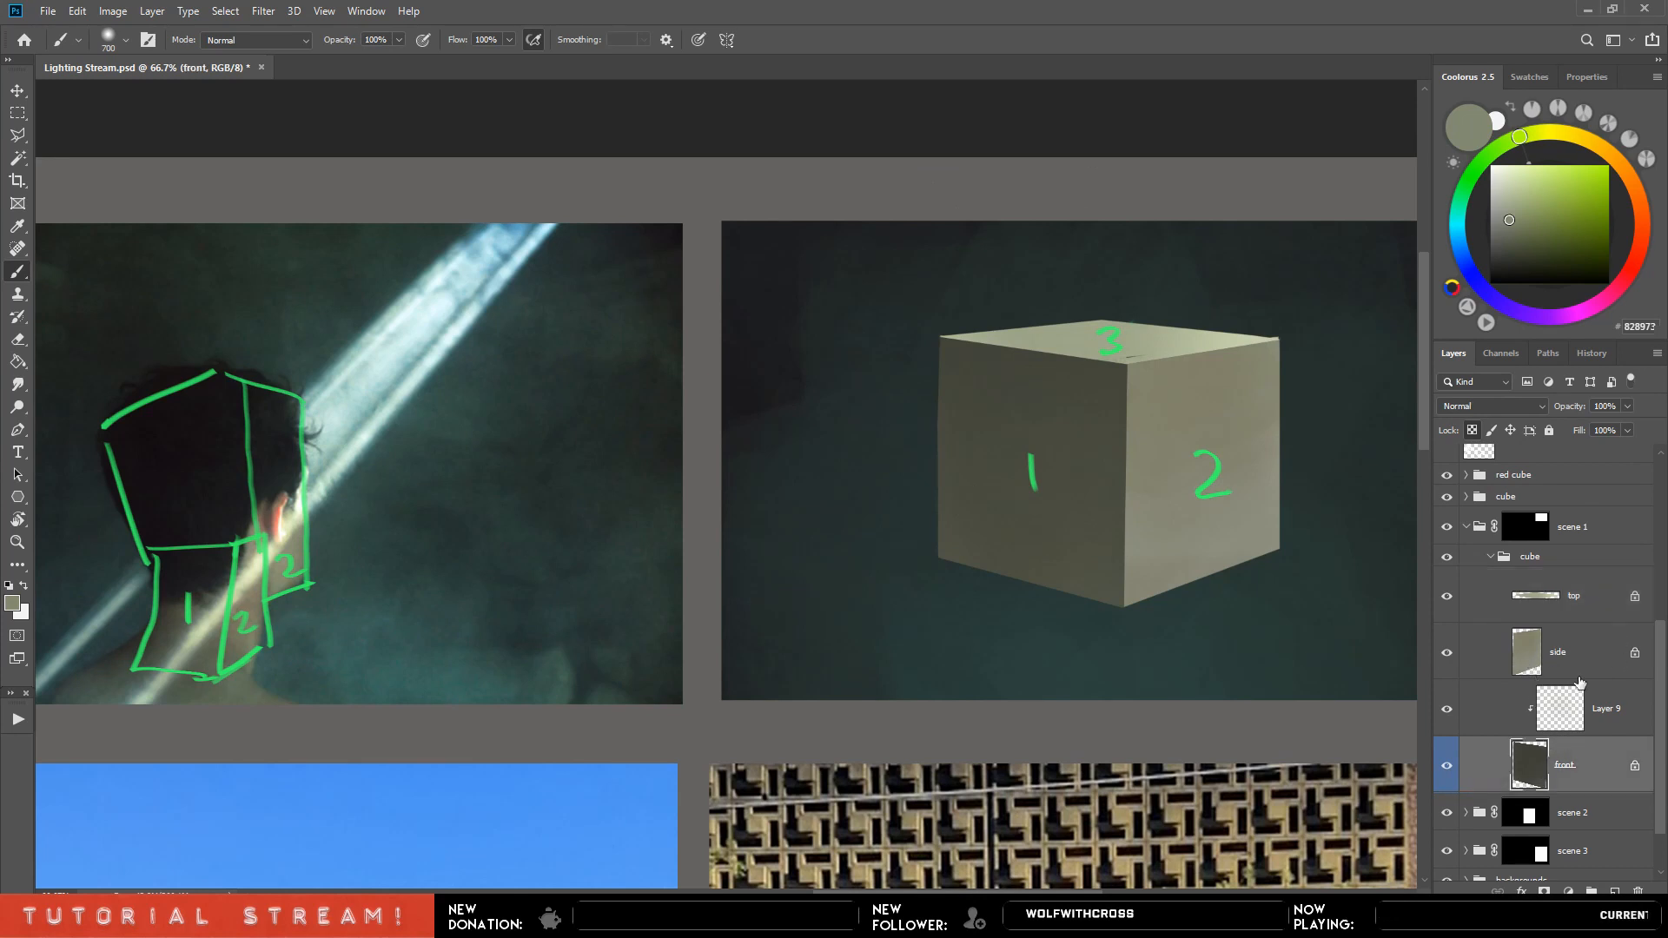
pyautogui.moveTo(1333, 533)
pyautogui.mouseDown()
pyautogui.moveTo(1269, 581)
pyautogui.moveTo(1311, 603)
pyautogui.mouseUp()
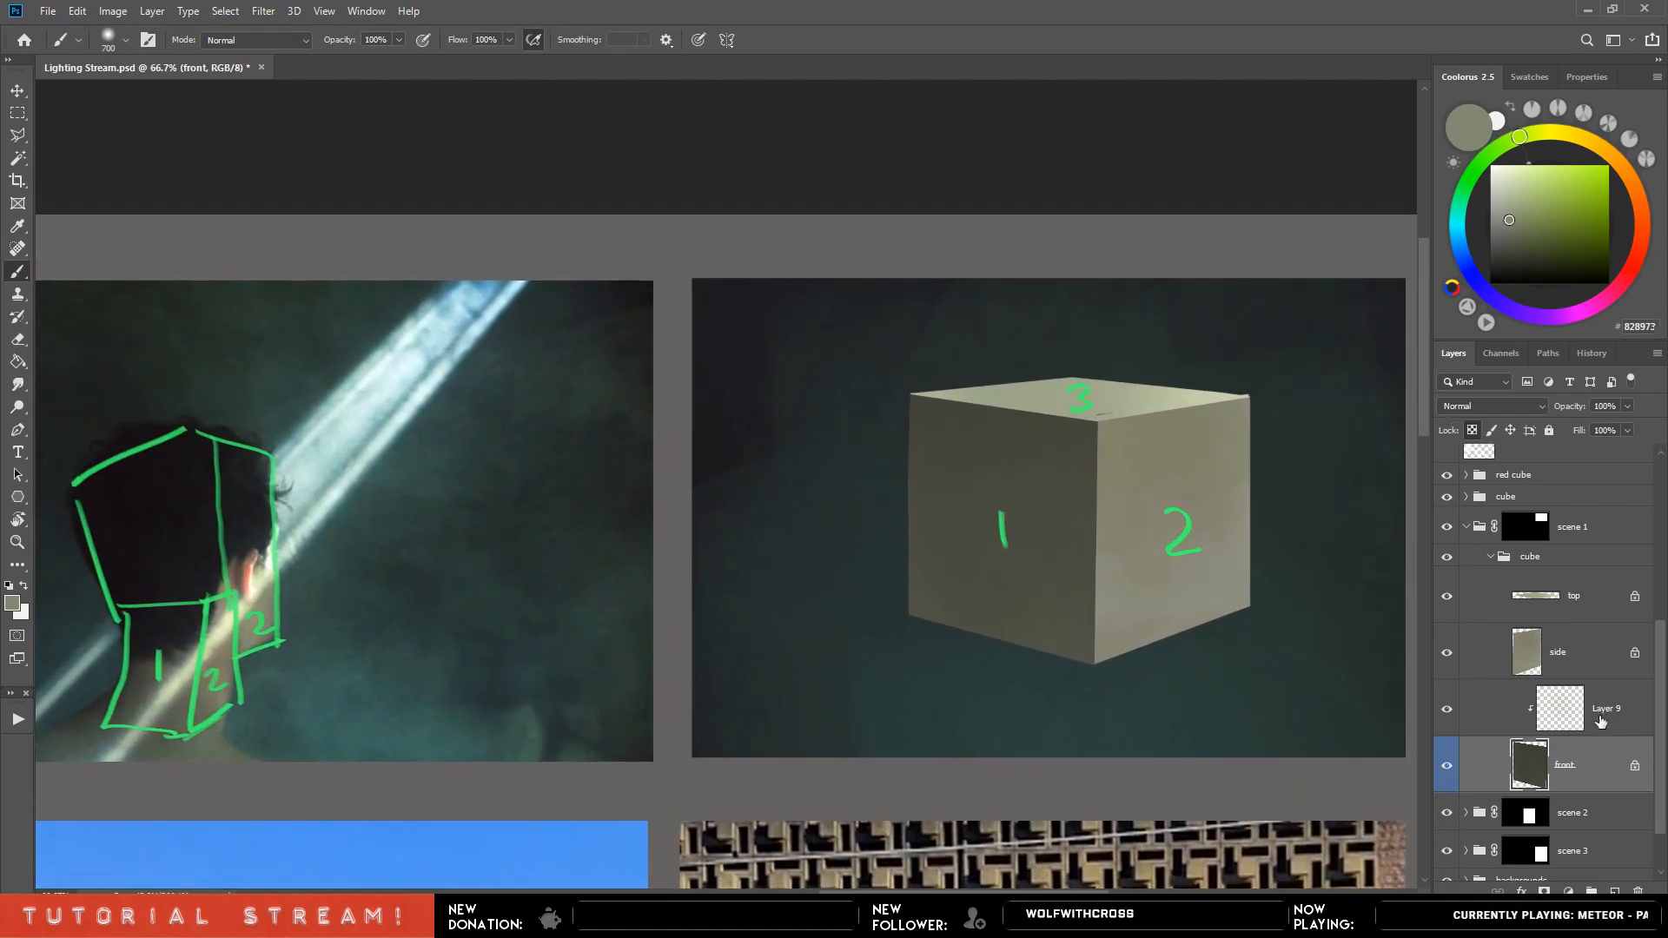
pyautogui.click(1596, 618)
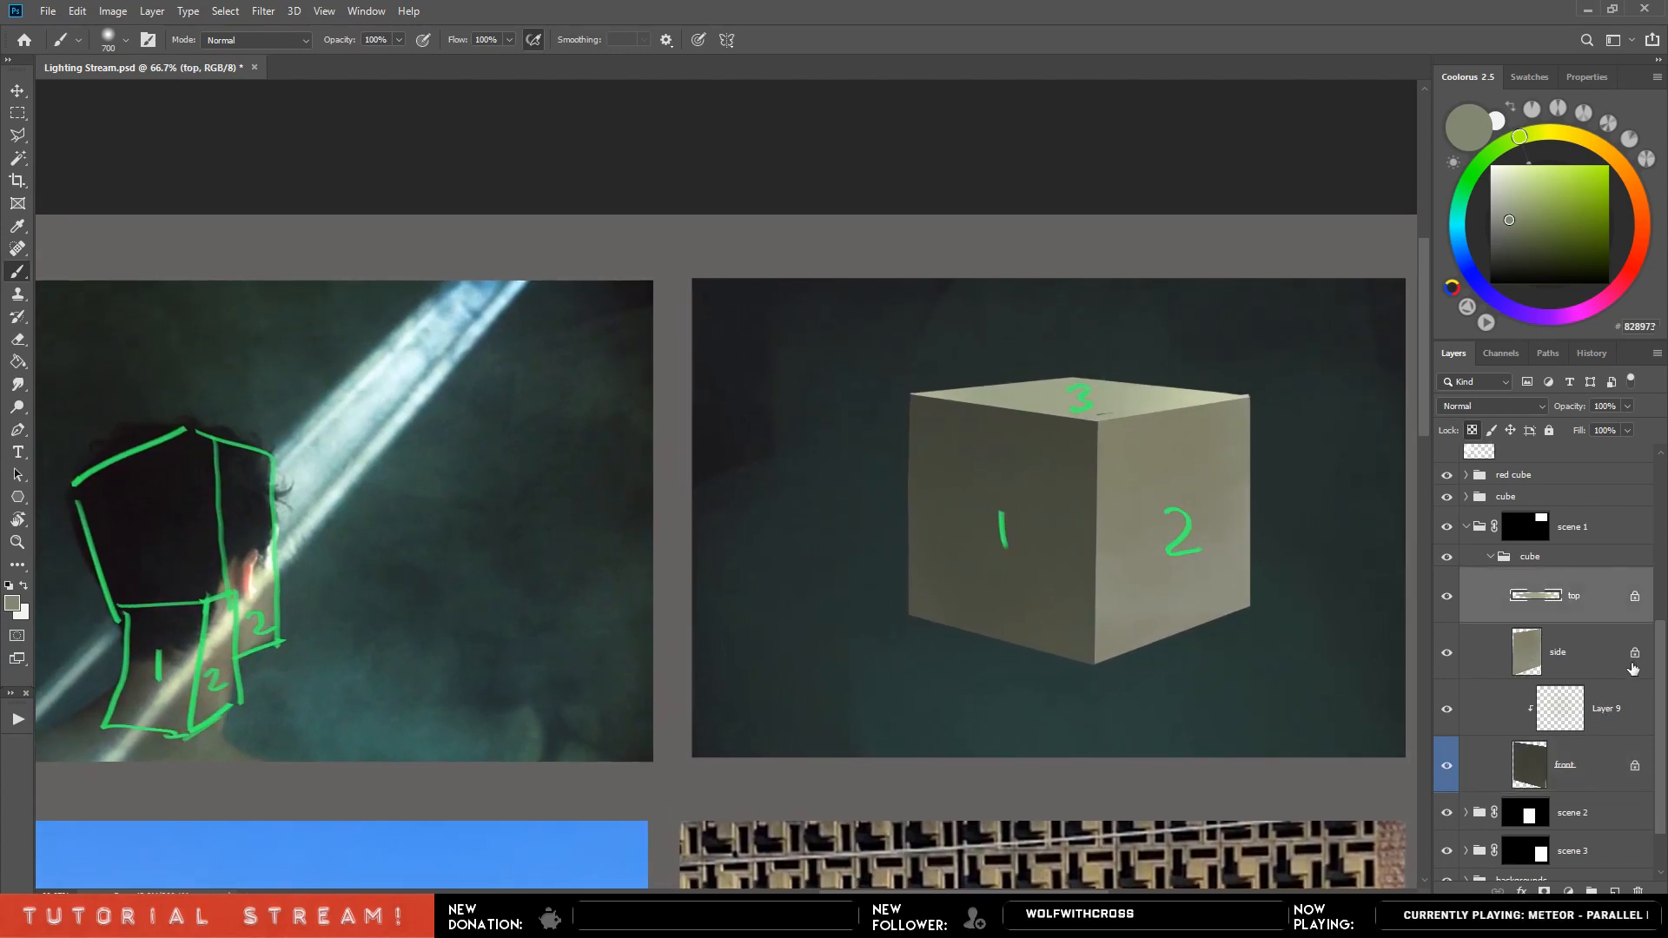
pyautogui.scroll(4, 1650, 641)
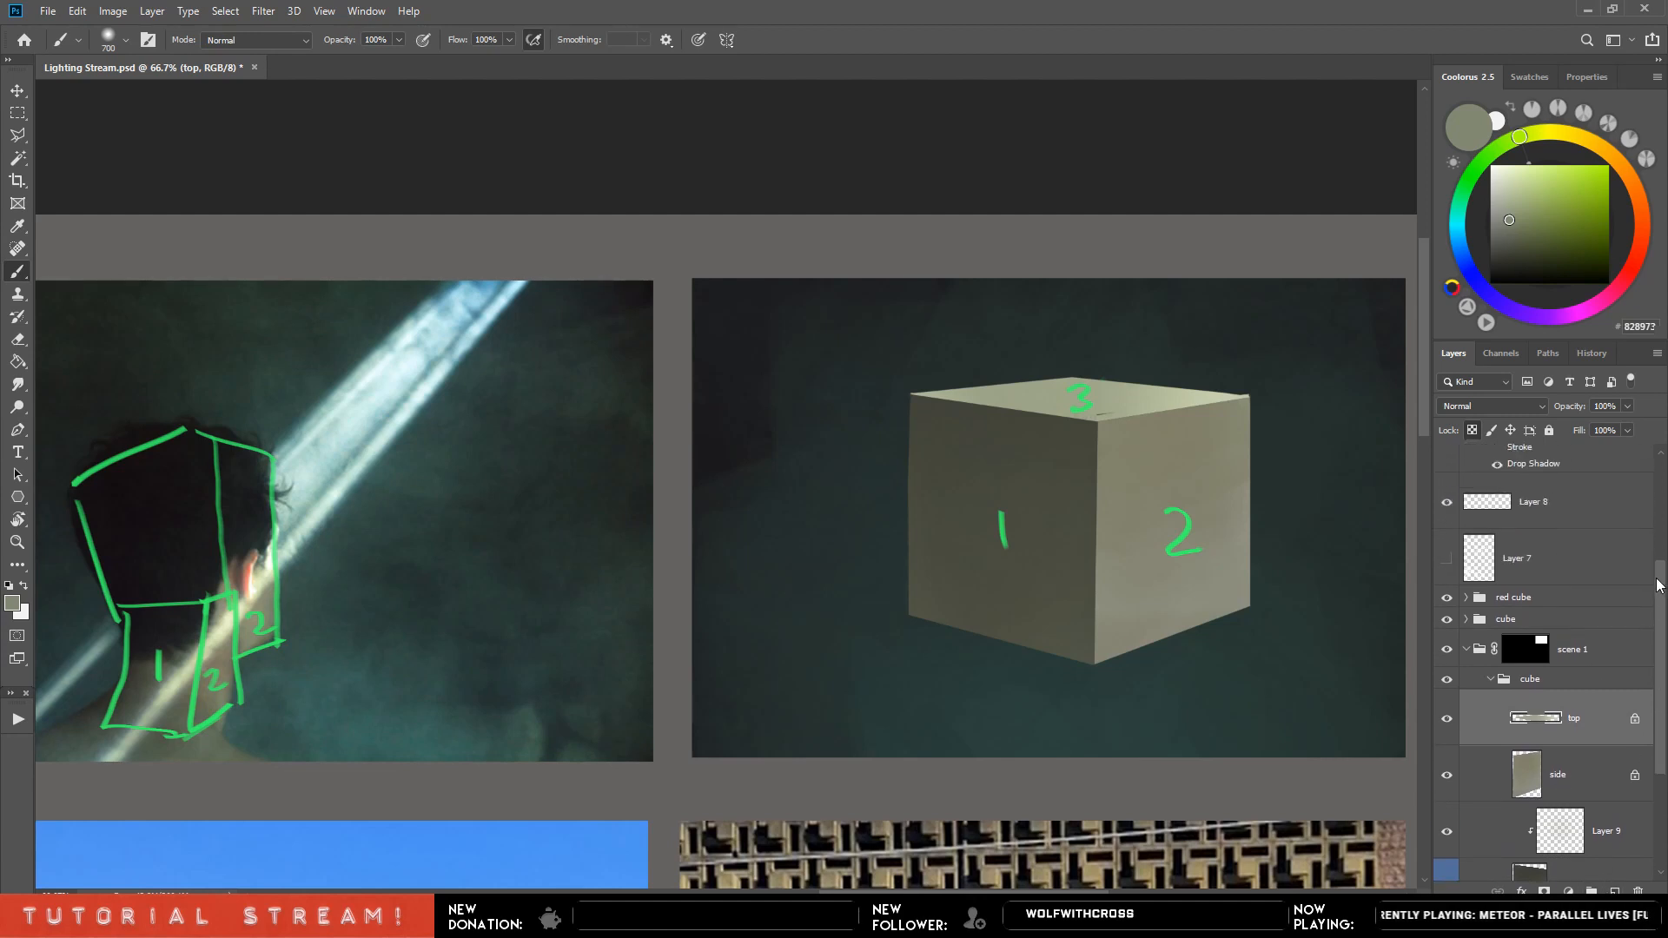
pyautogui.click(1444, 556)
pyautogui.scroll(-3, 1650, 736)
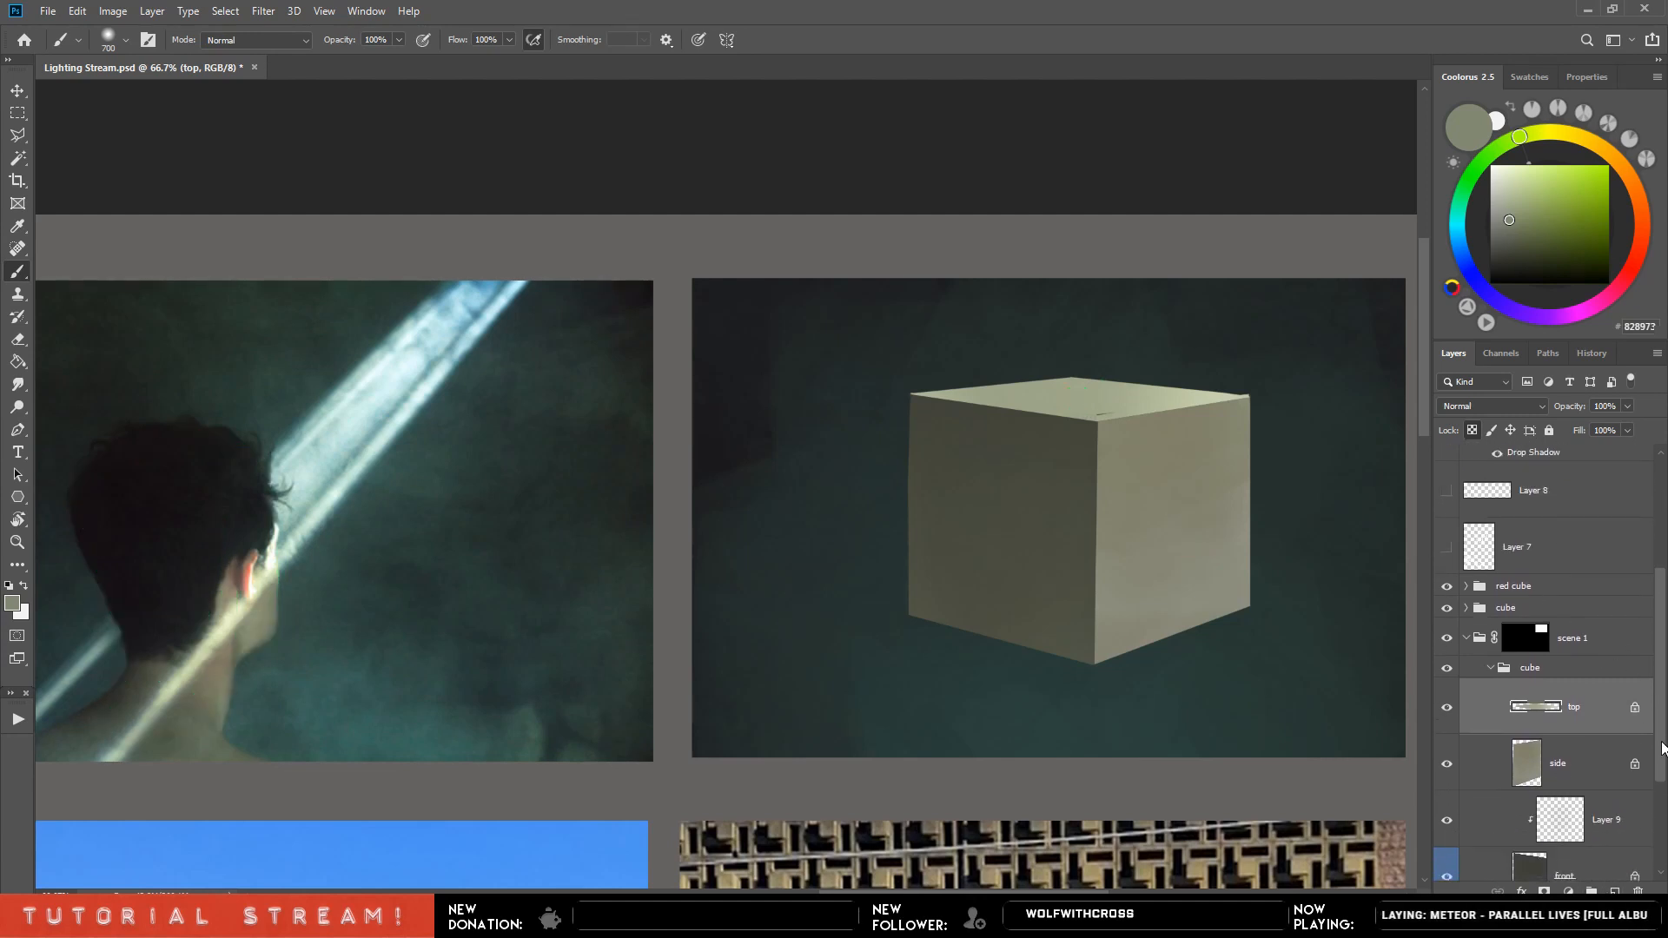
# Add a new layer inside the scene 1 group and place it above the cube group.
pyautogui.click(1611, 891)
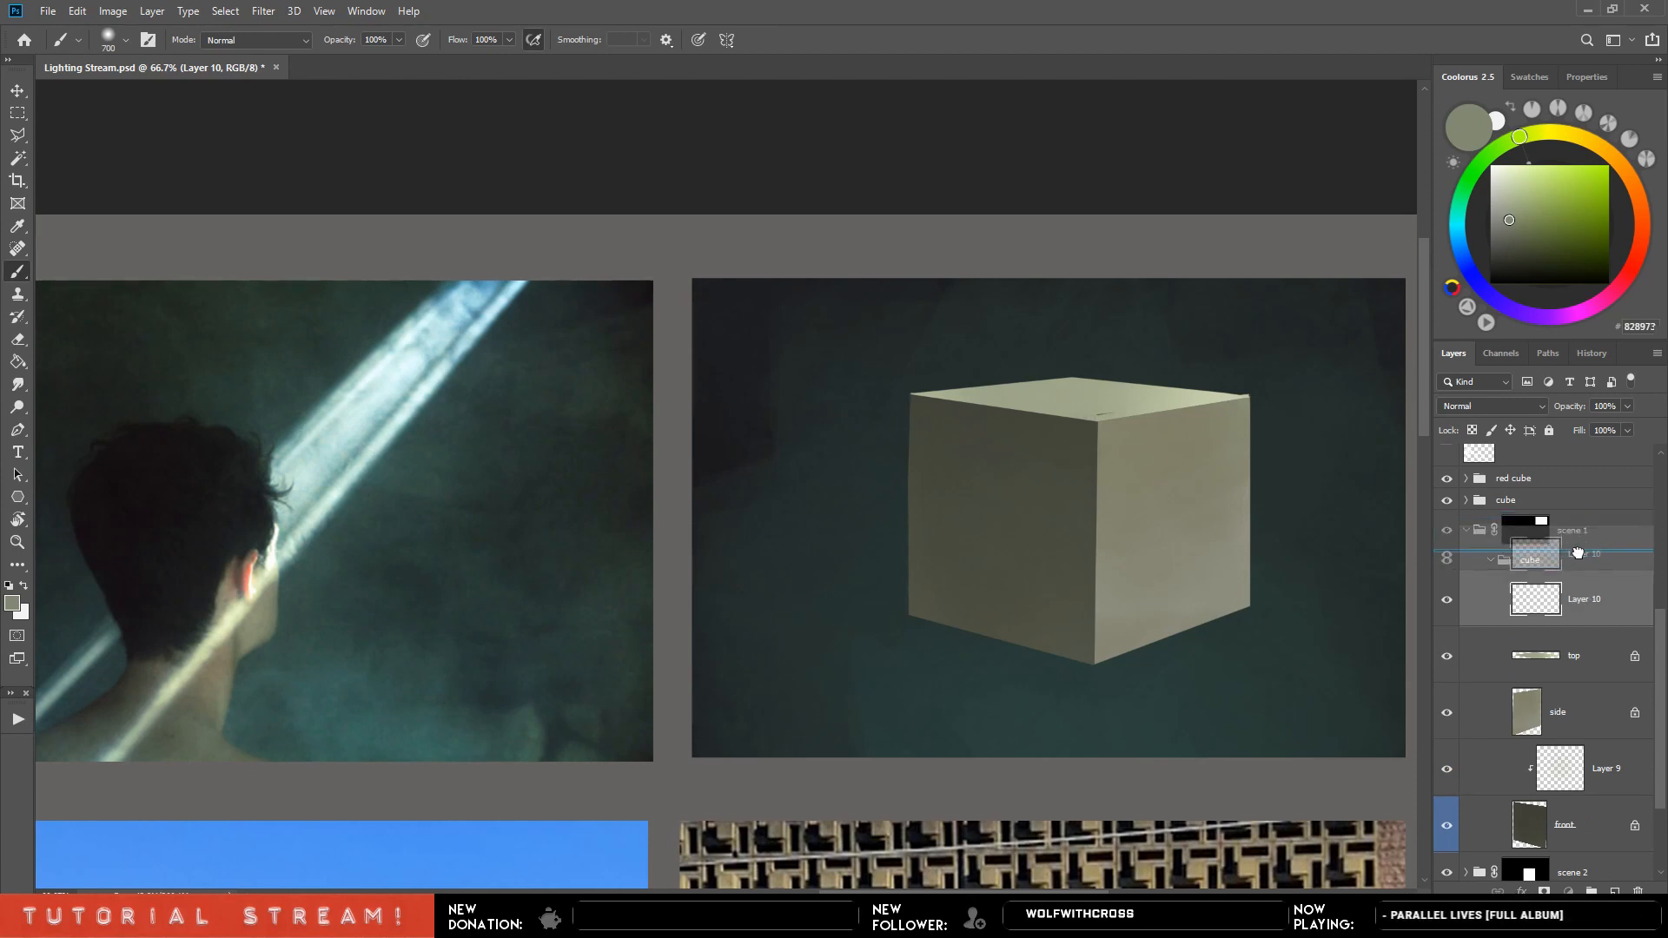
pyautogui.moveTo(1560, 612); pyautogui.dragTo(1555, 544)
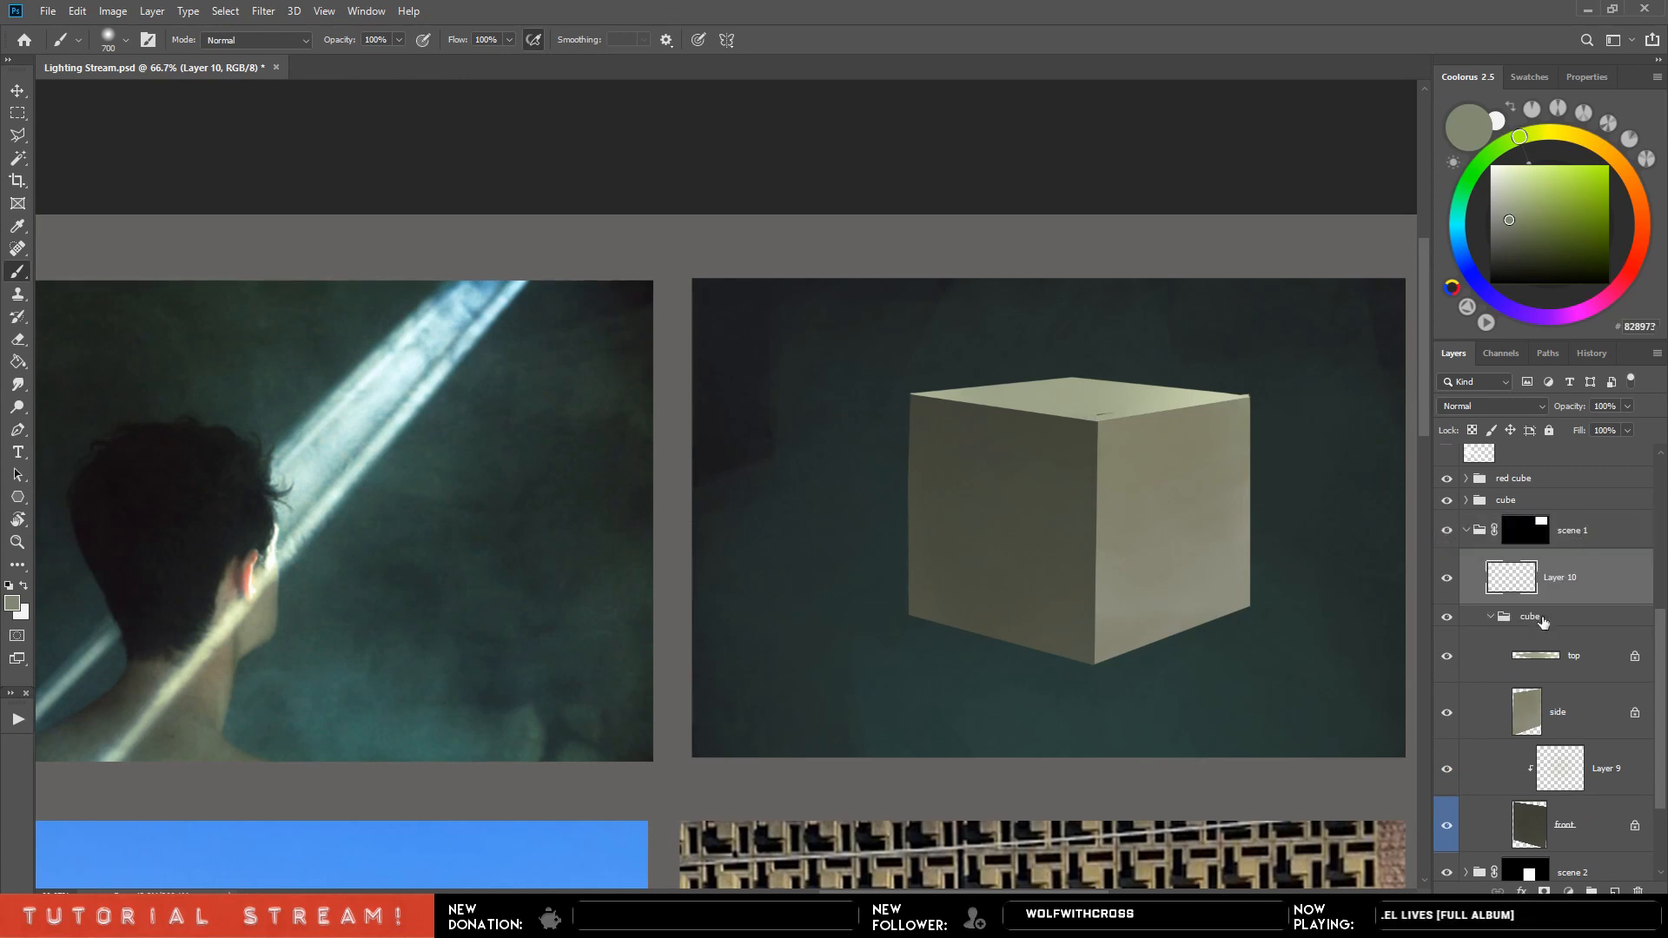
# Select a wide diagonal band from upper right to lower left across the cube picture with the Polygonal Lasso.
pyautogui.press('k')
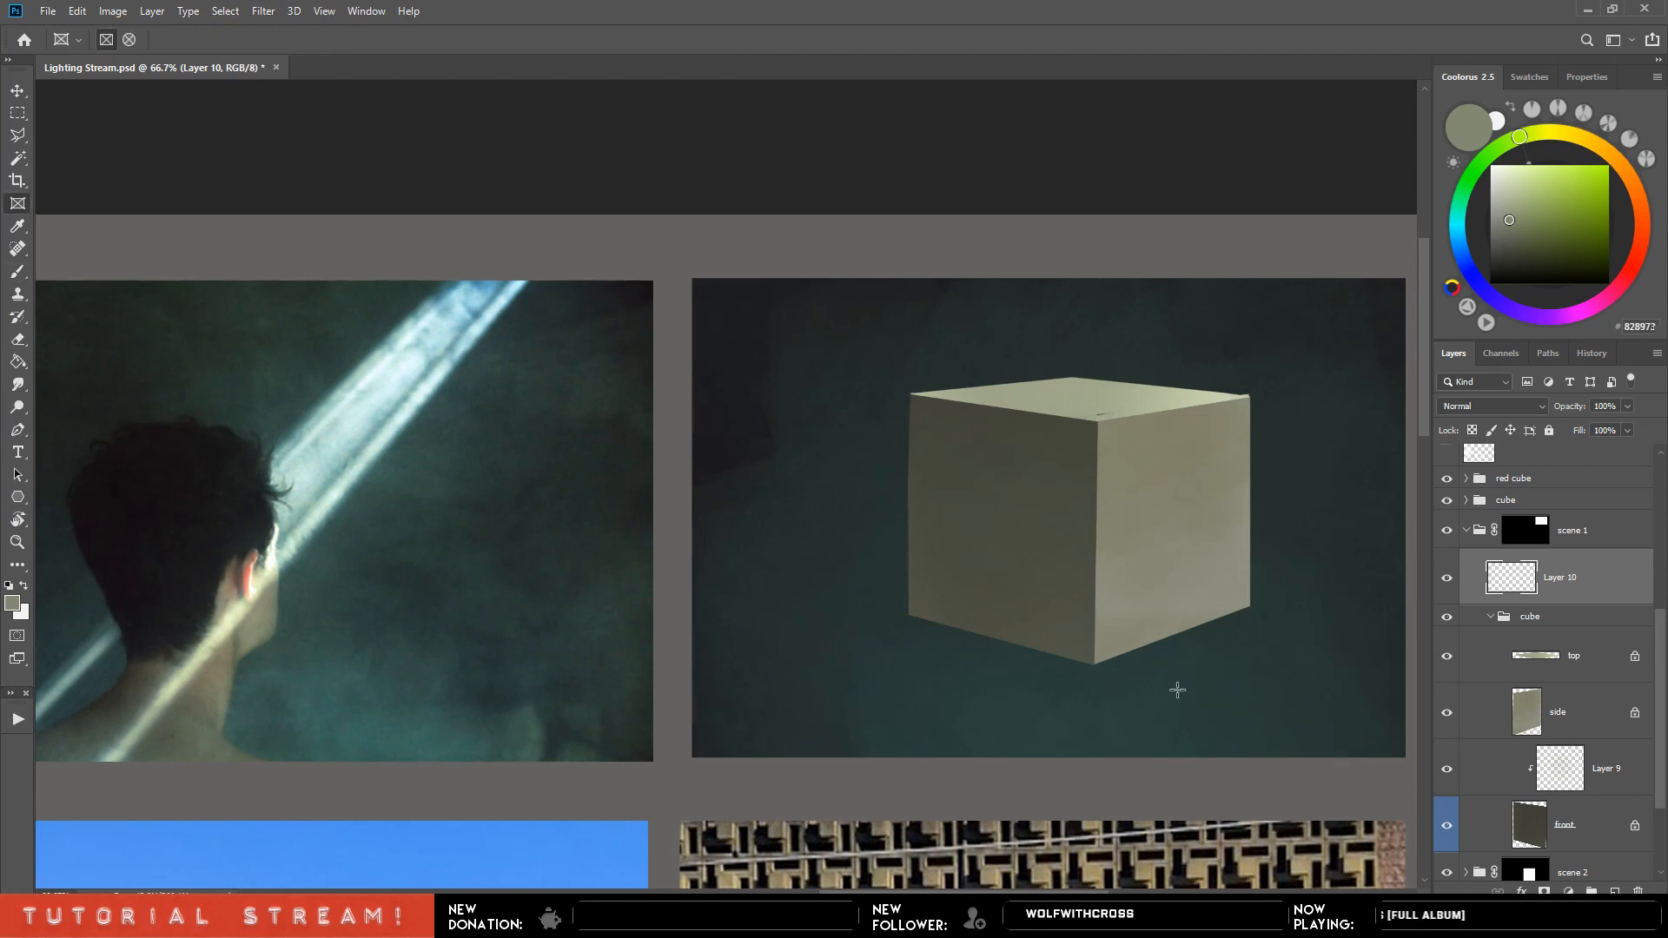
pyautogui.click(24, 114)
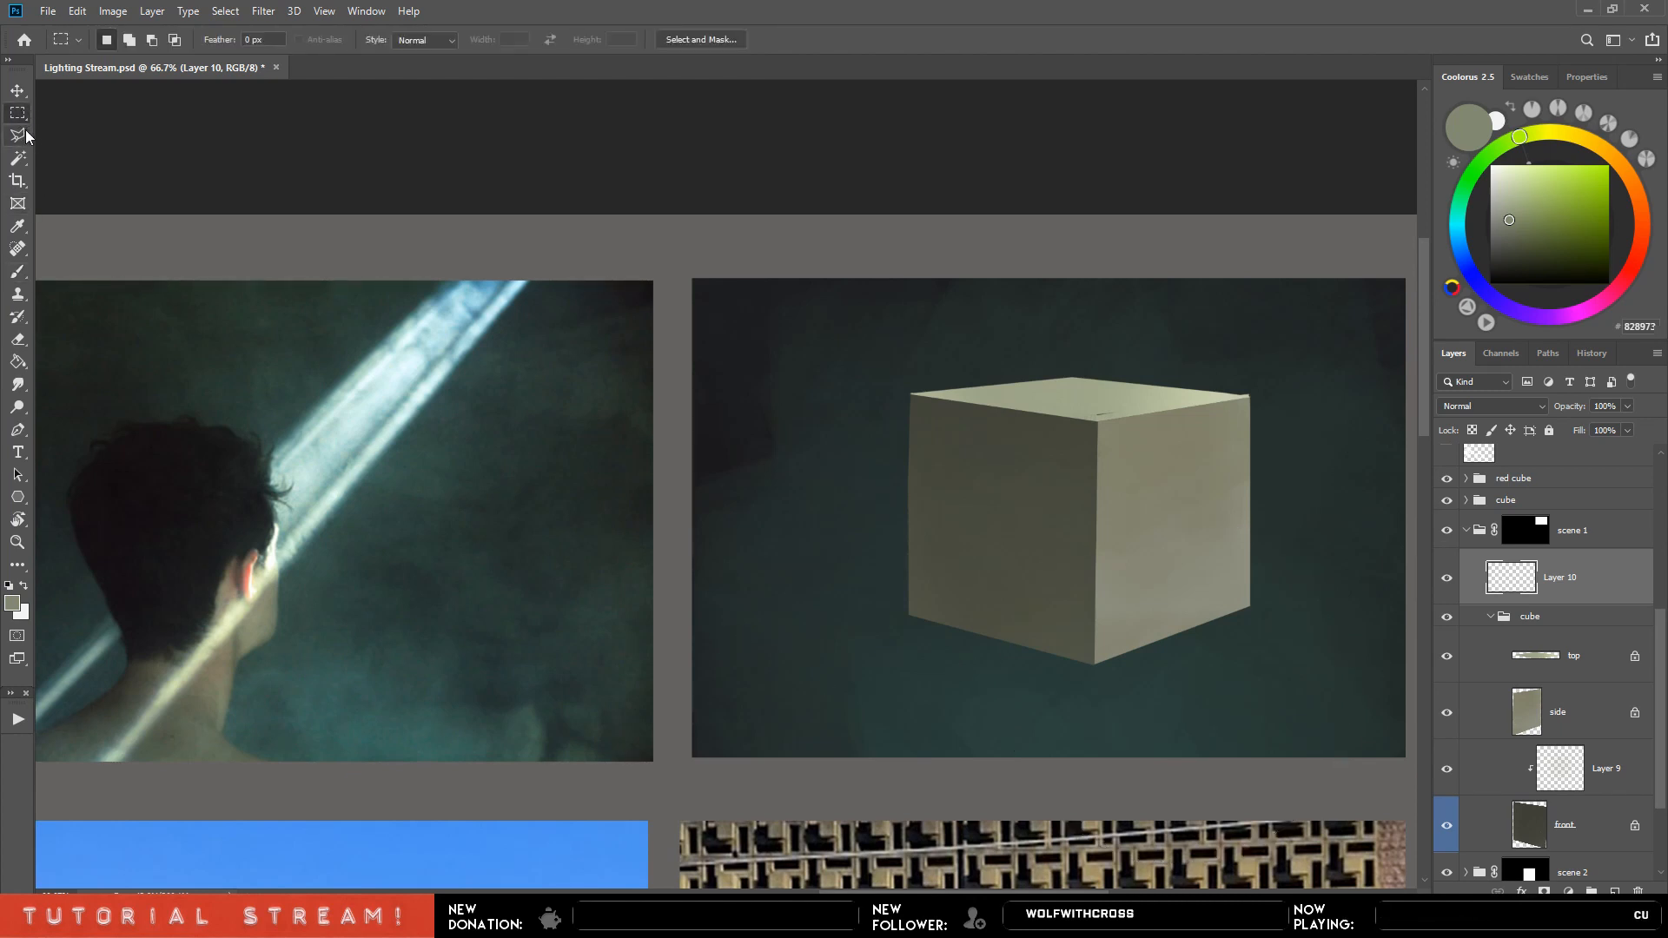
pyautogui.hotkey('shift', 'l')
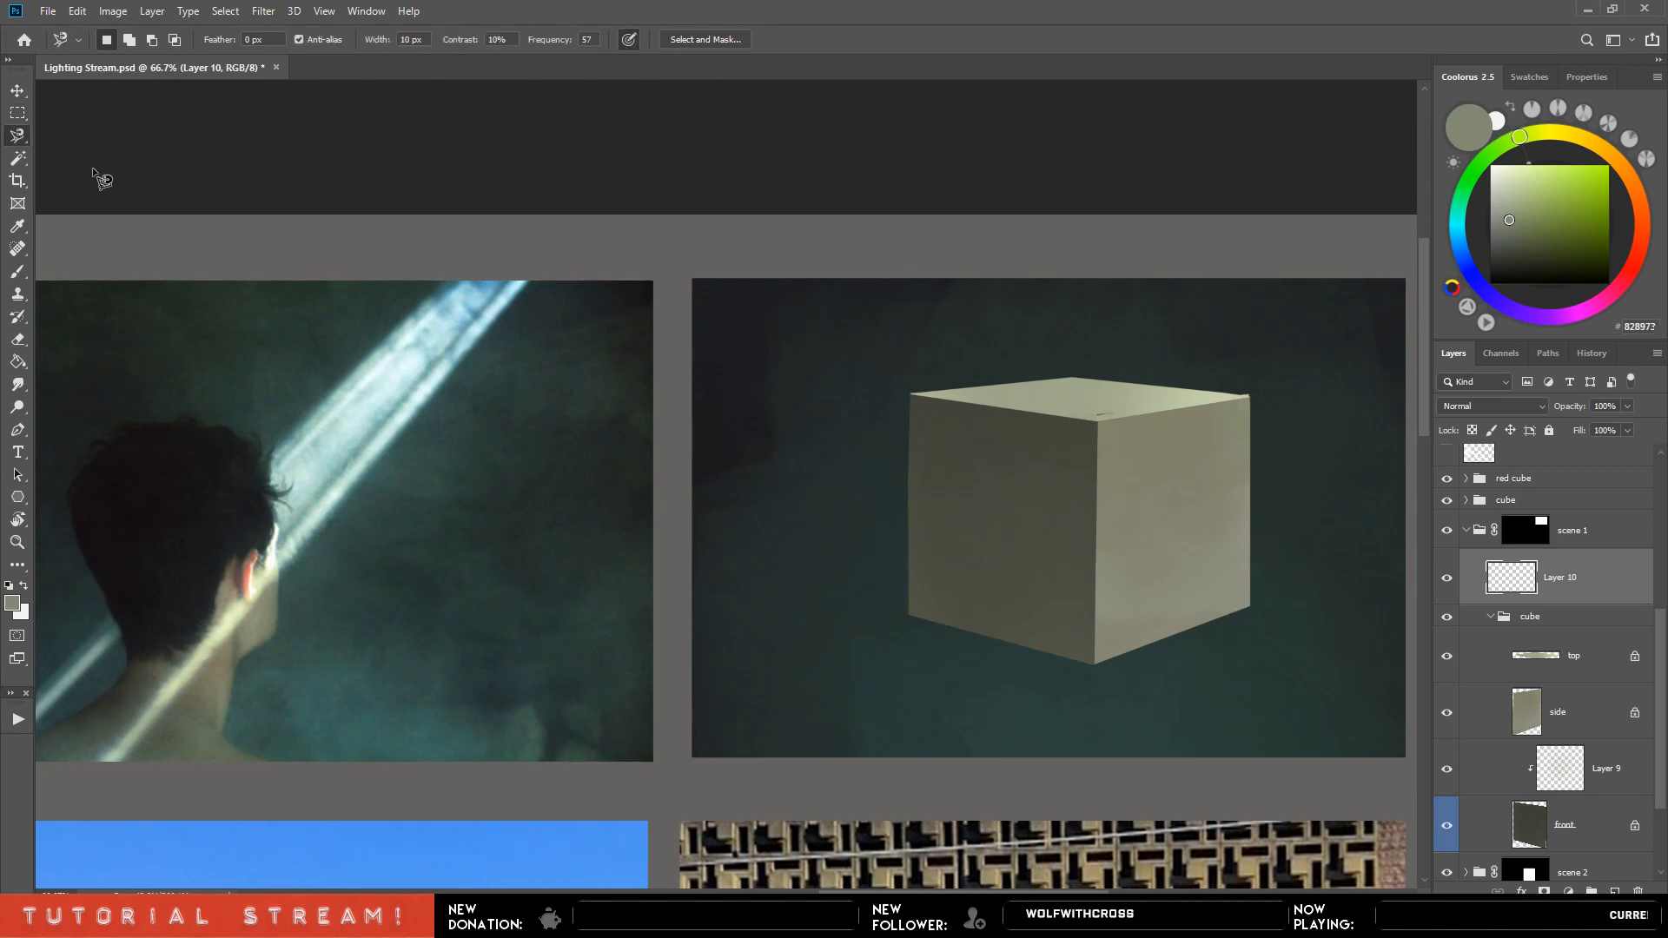
pyautogui.keyDown('alt'); pyautogui.click(19, 137); pyautogui.keyUp('alt')
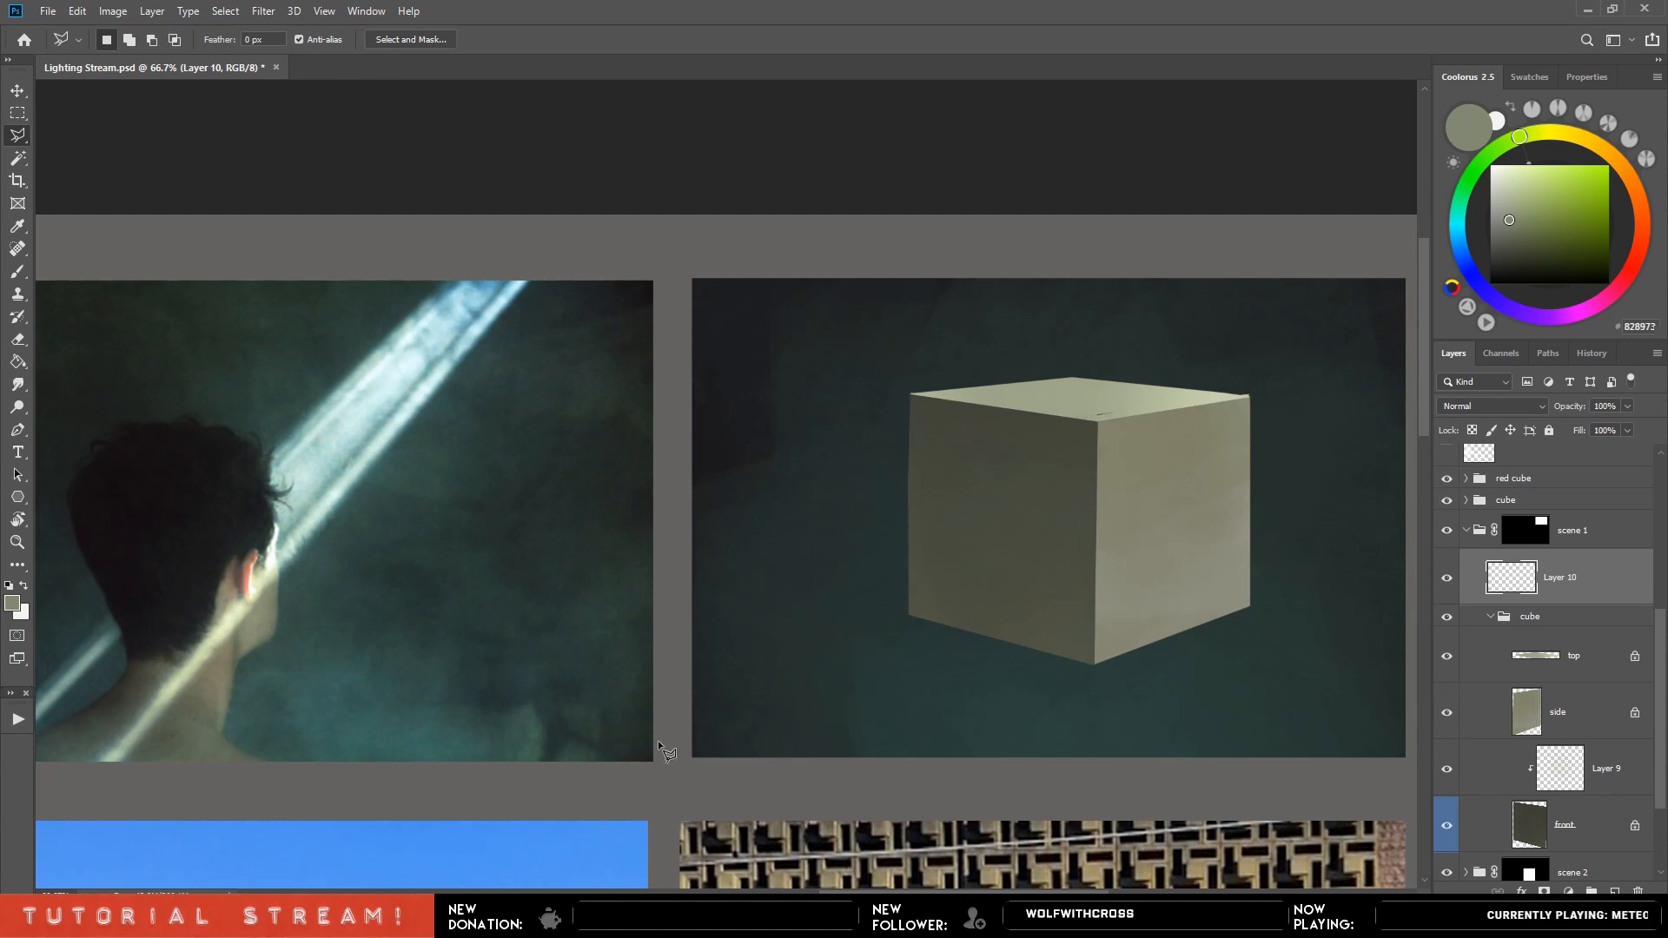
pyautogui.hotkey('ctrl', '-')
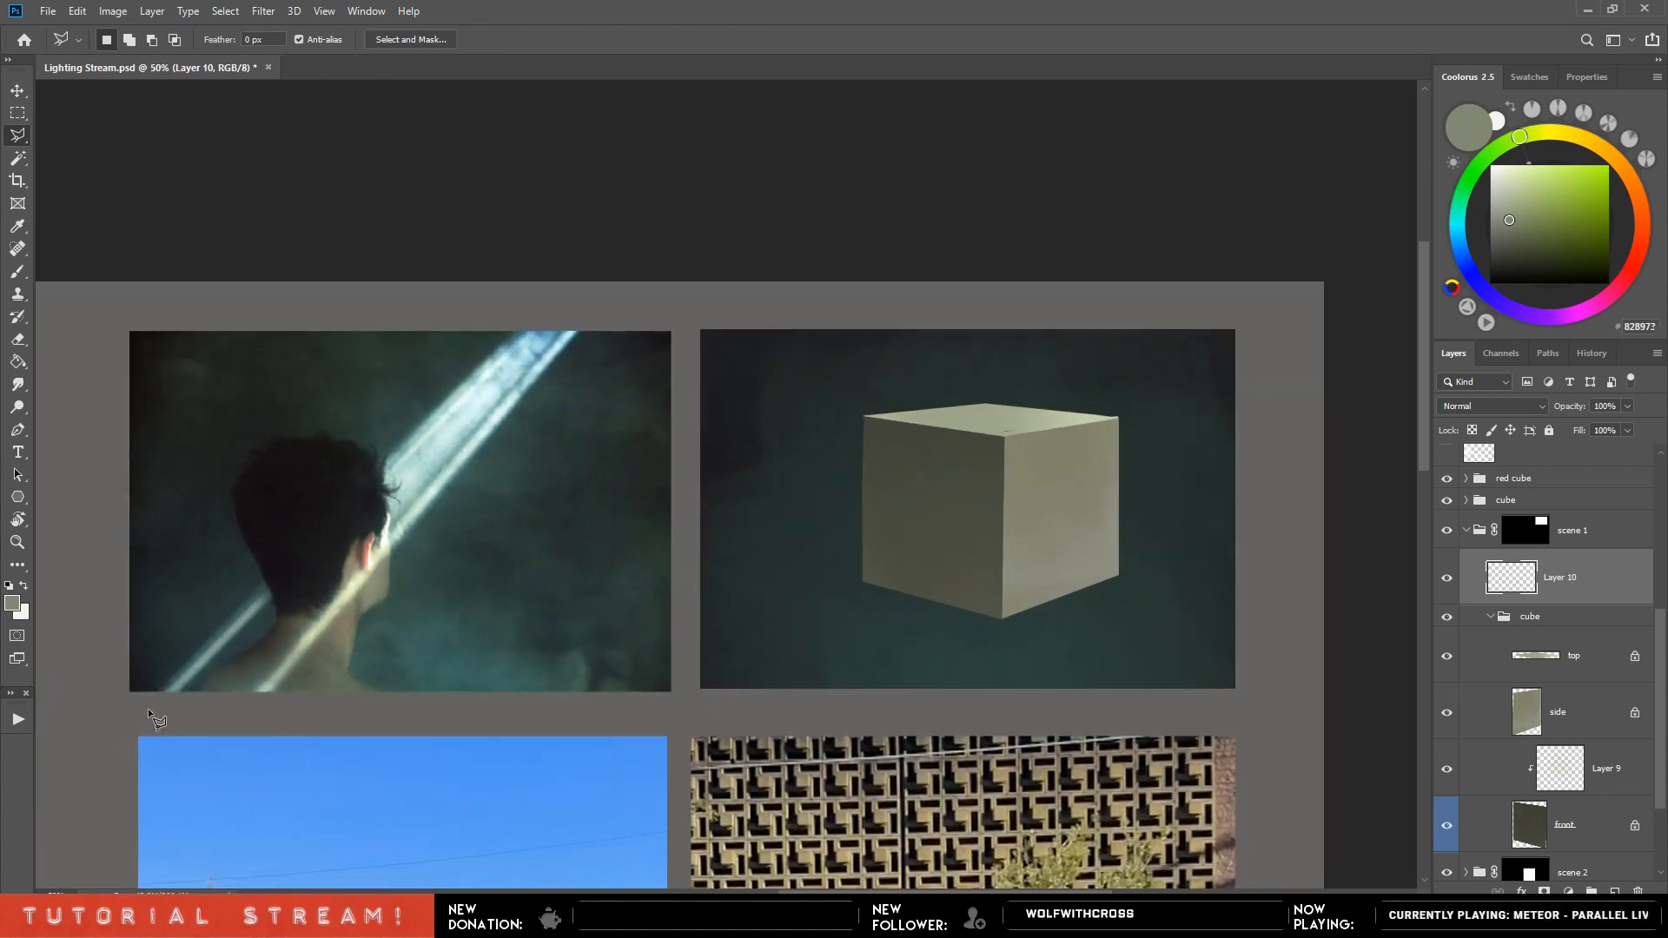
pyautogui.click(1044, 320)
pyautogui.click(674, 618)
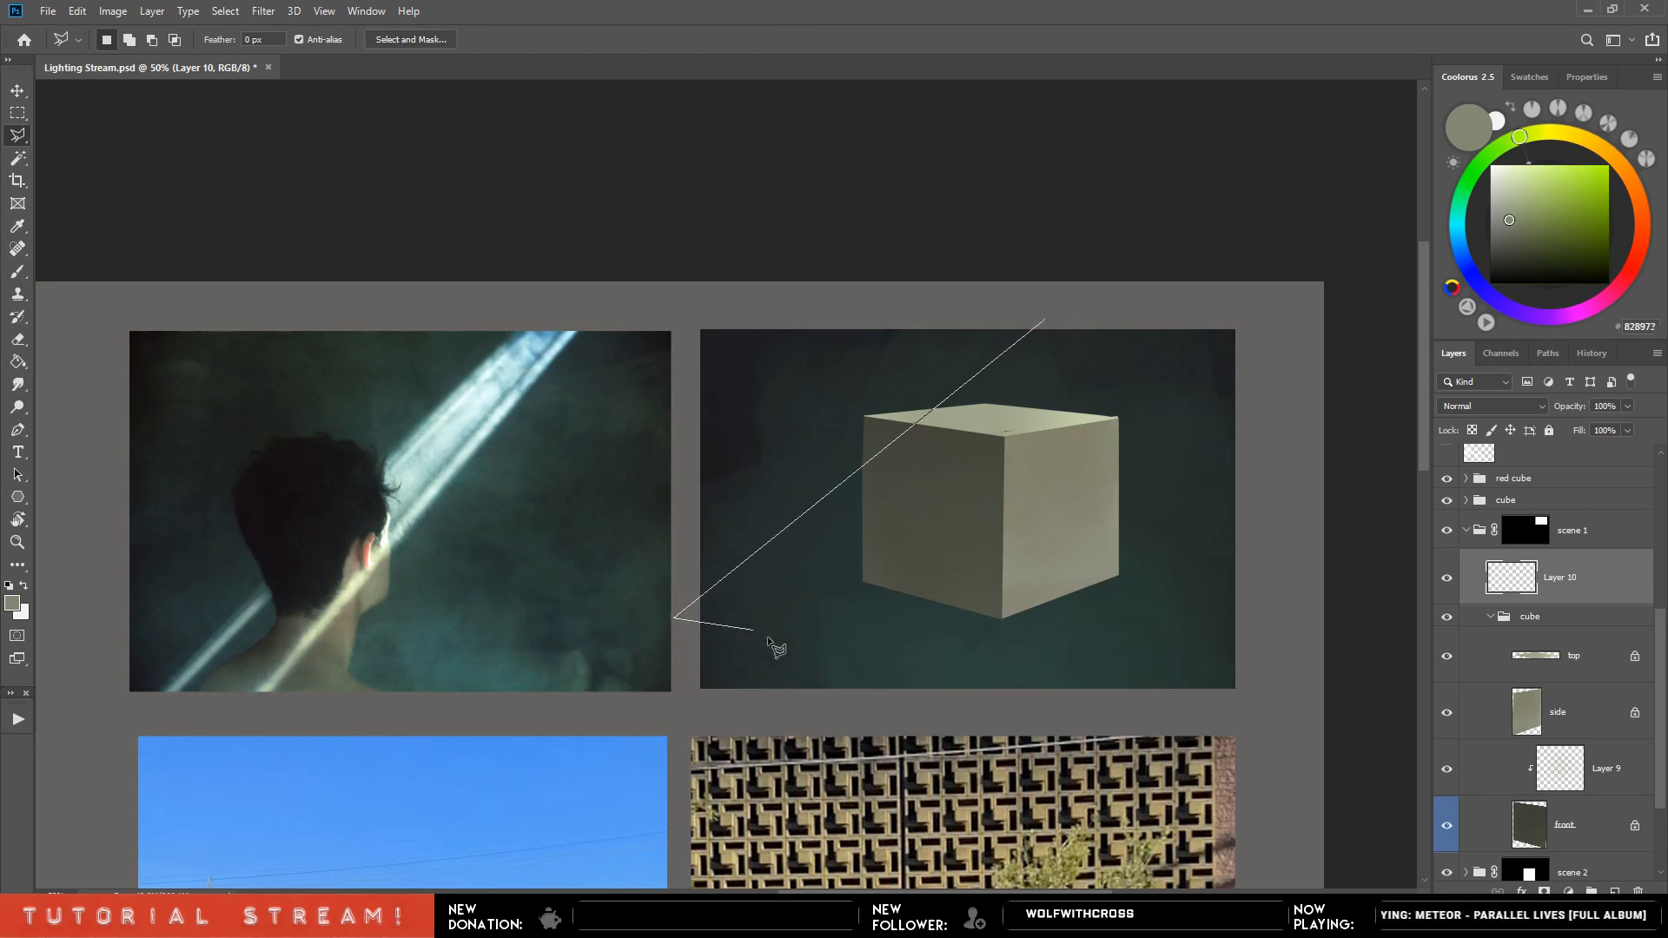
pyautogui.click(684, 706)
pyautogui.click(1002, 719)
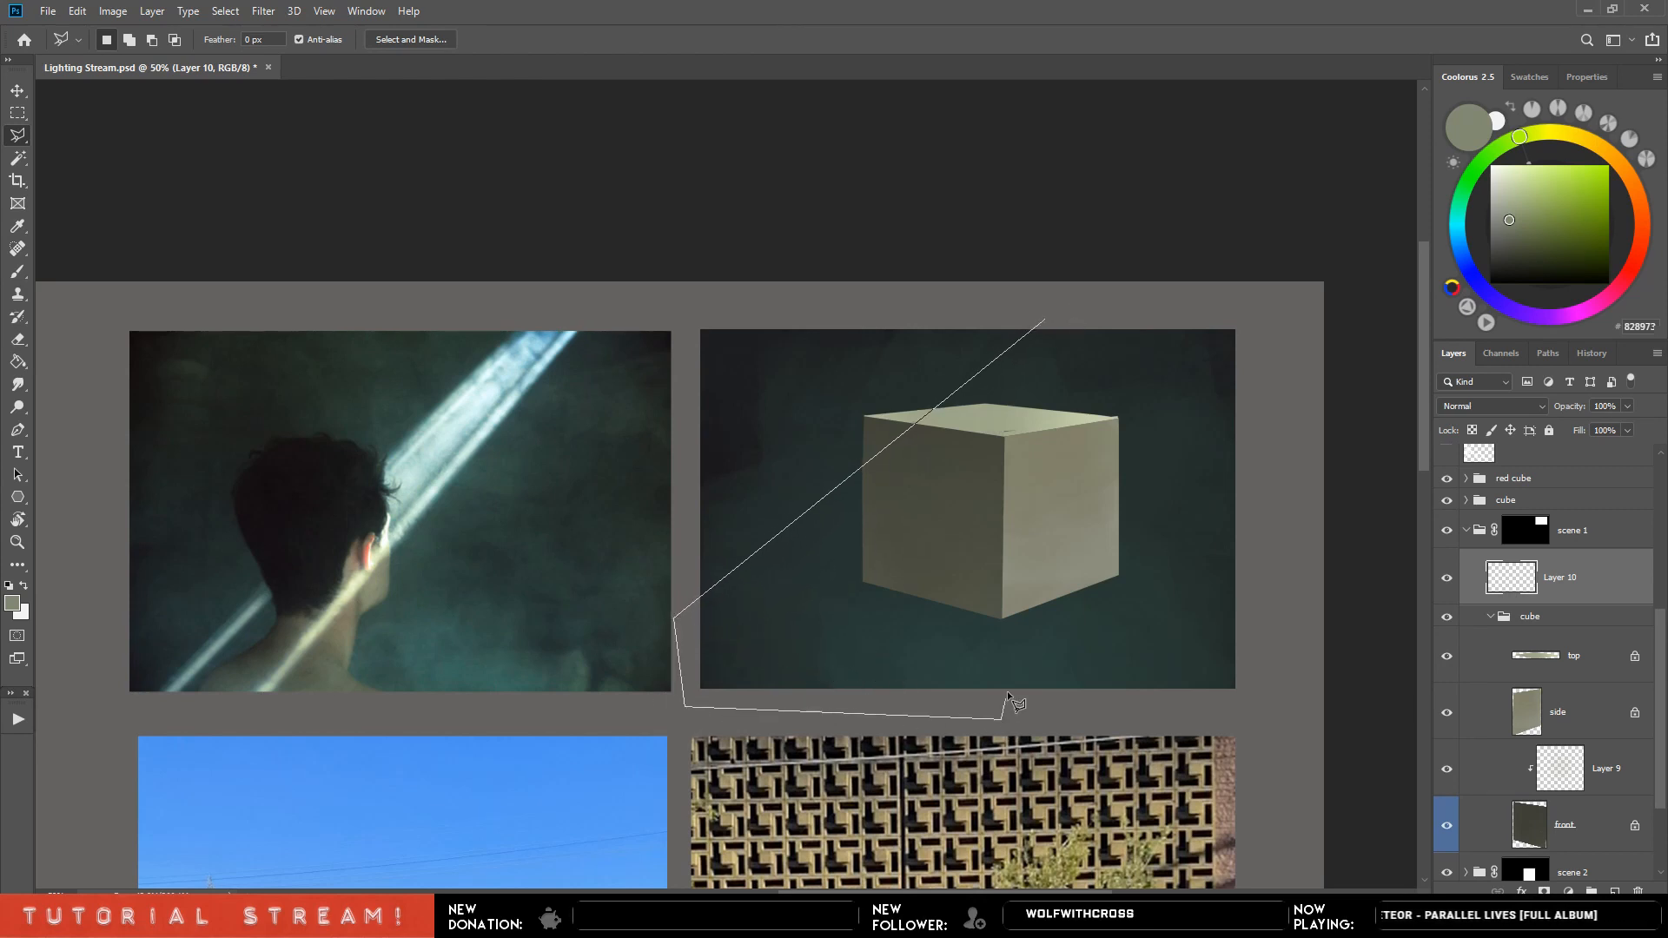
pyautogui.click(1315, 300)
pyautogui.click(1226, 245)
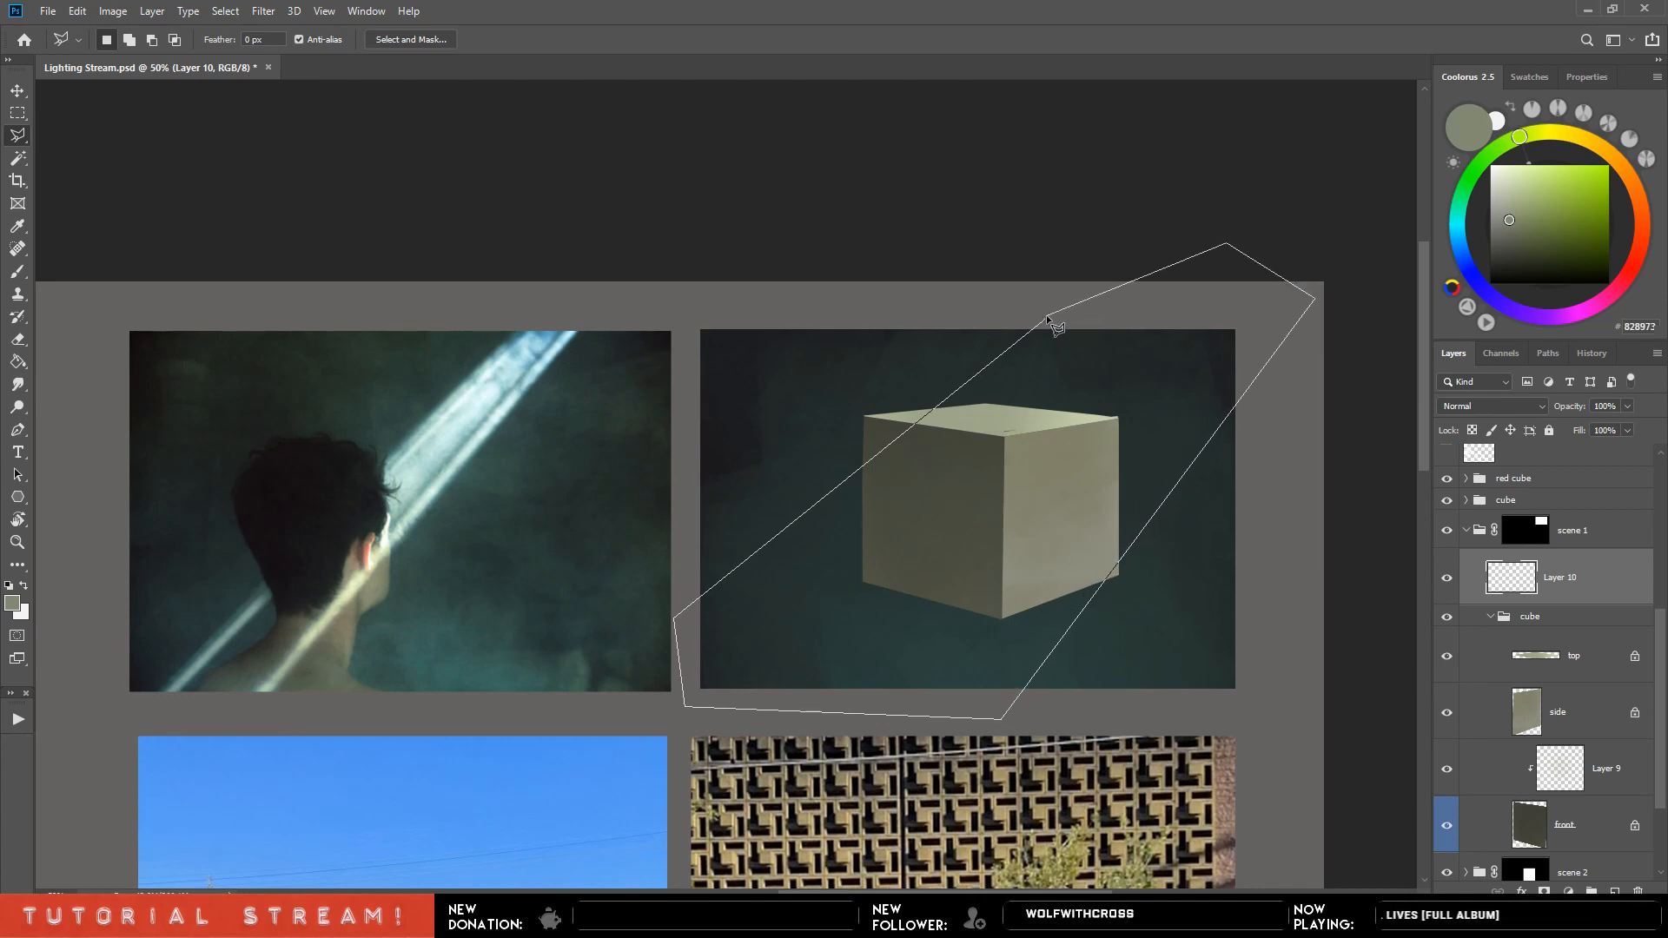
pyautogui.doubleClick(1043, 318)
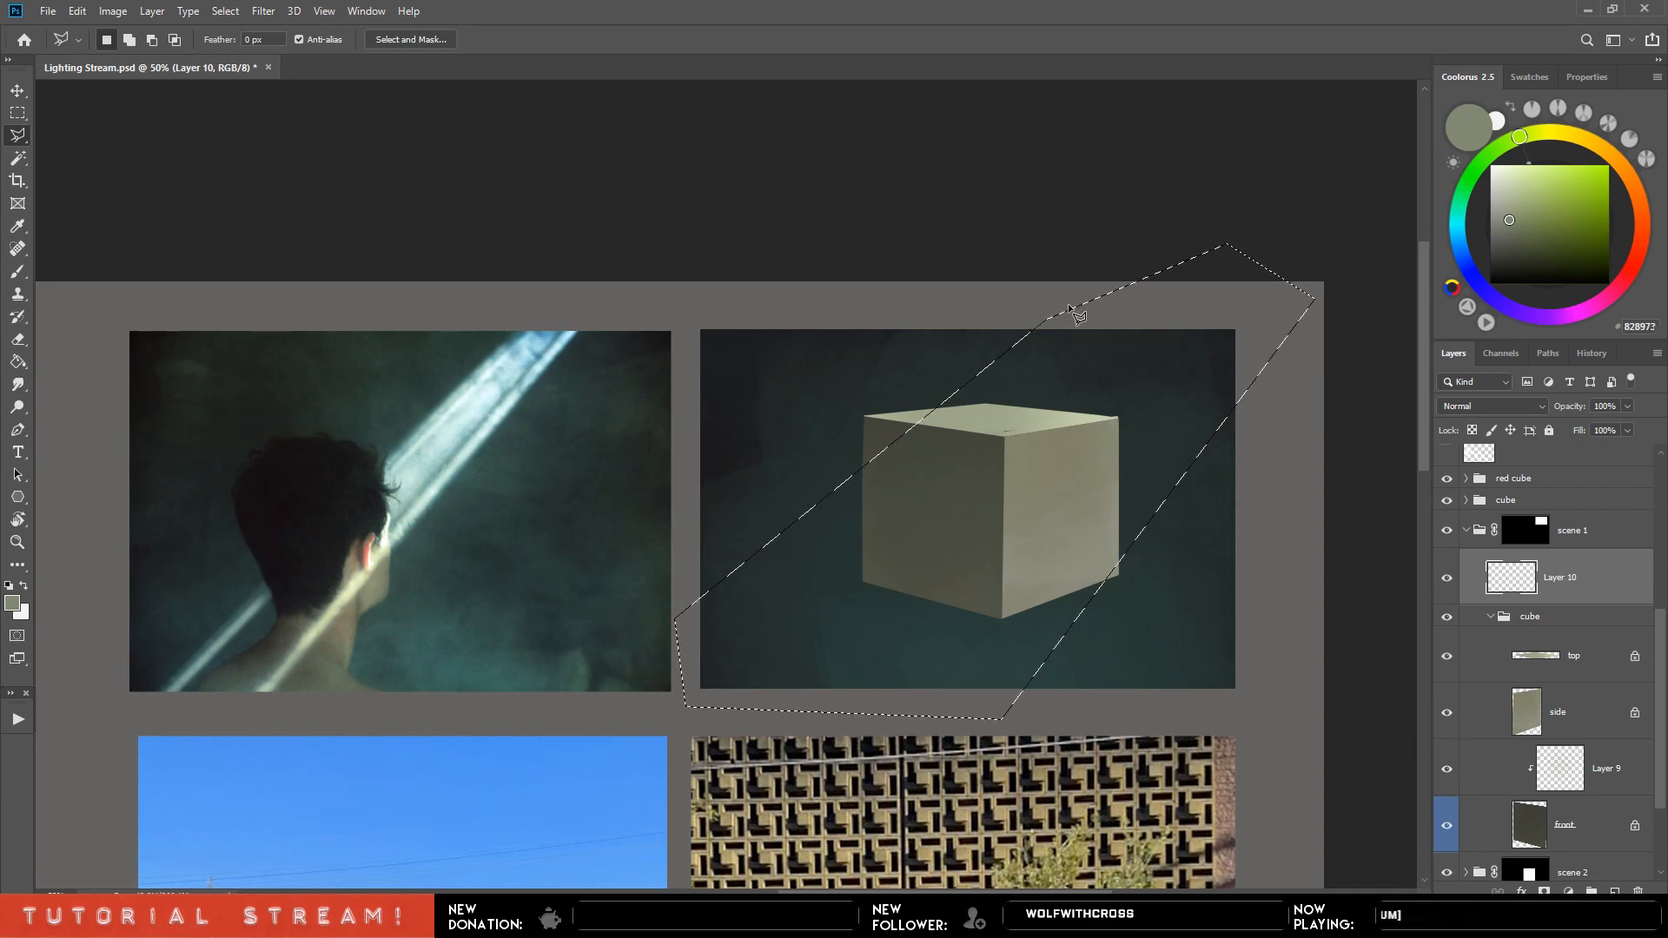
# Brush pale blue sampled from the photo's light ray through the selected band at brush size 1000, redo the stroke once, and deselect.
pyautogui.press('b')
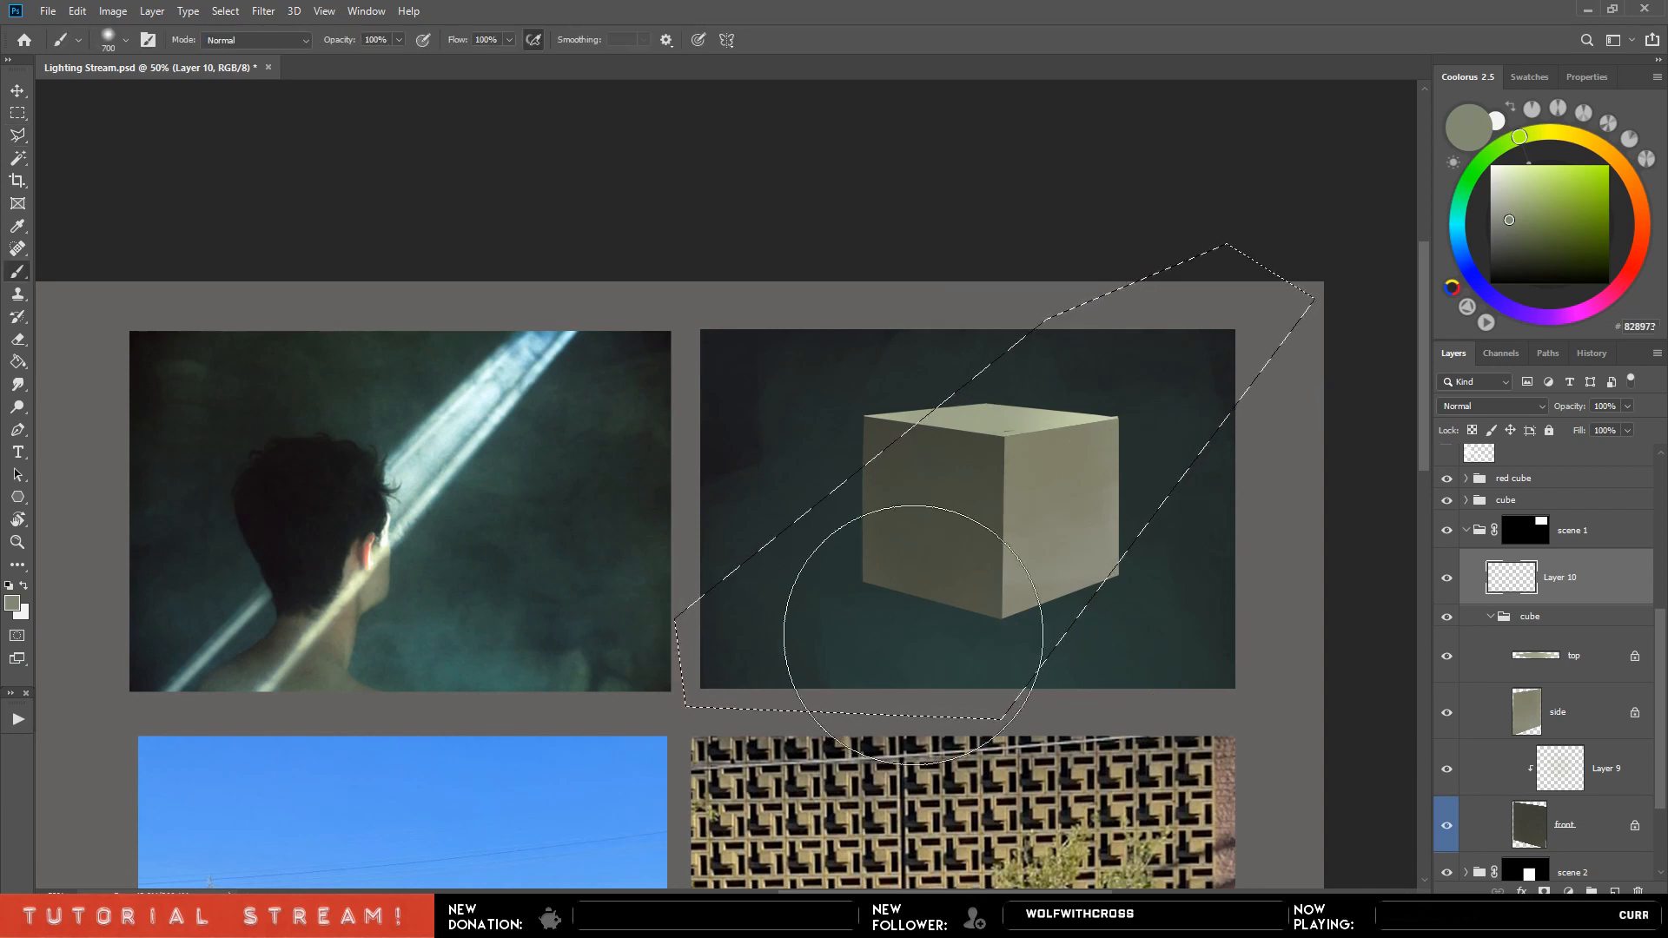
pyautogui.keyDown('alt'); pyautogui.click(473, 415); pyautogui.keyUp('alt')
pyautogui.press(']')
pyautogui.press(']')
pyautogui.press(']')
pyautogui.moveTo(1271, 301)
pyautogui.mouseDown()
pyautogui.moveTo(675, 733)
pyautogui.moveTo(816, 725)
pyautogui.mouseUp()
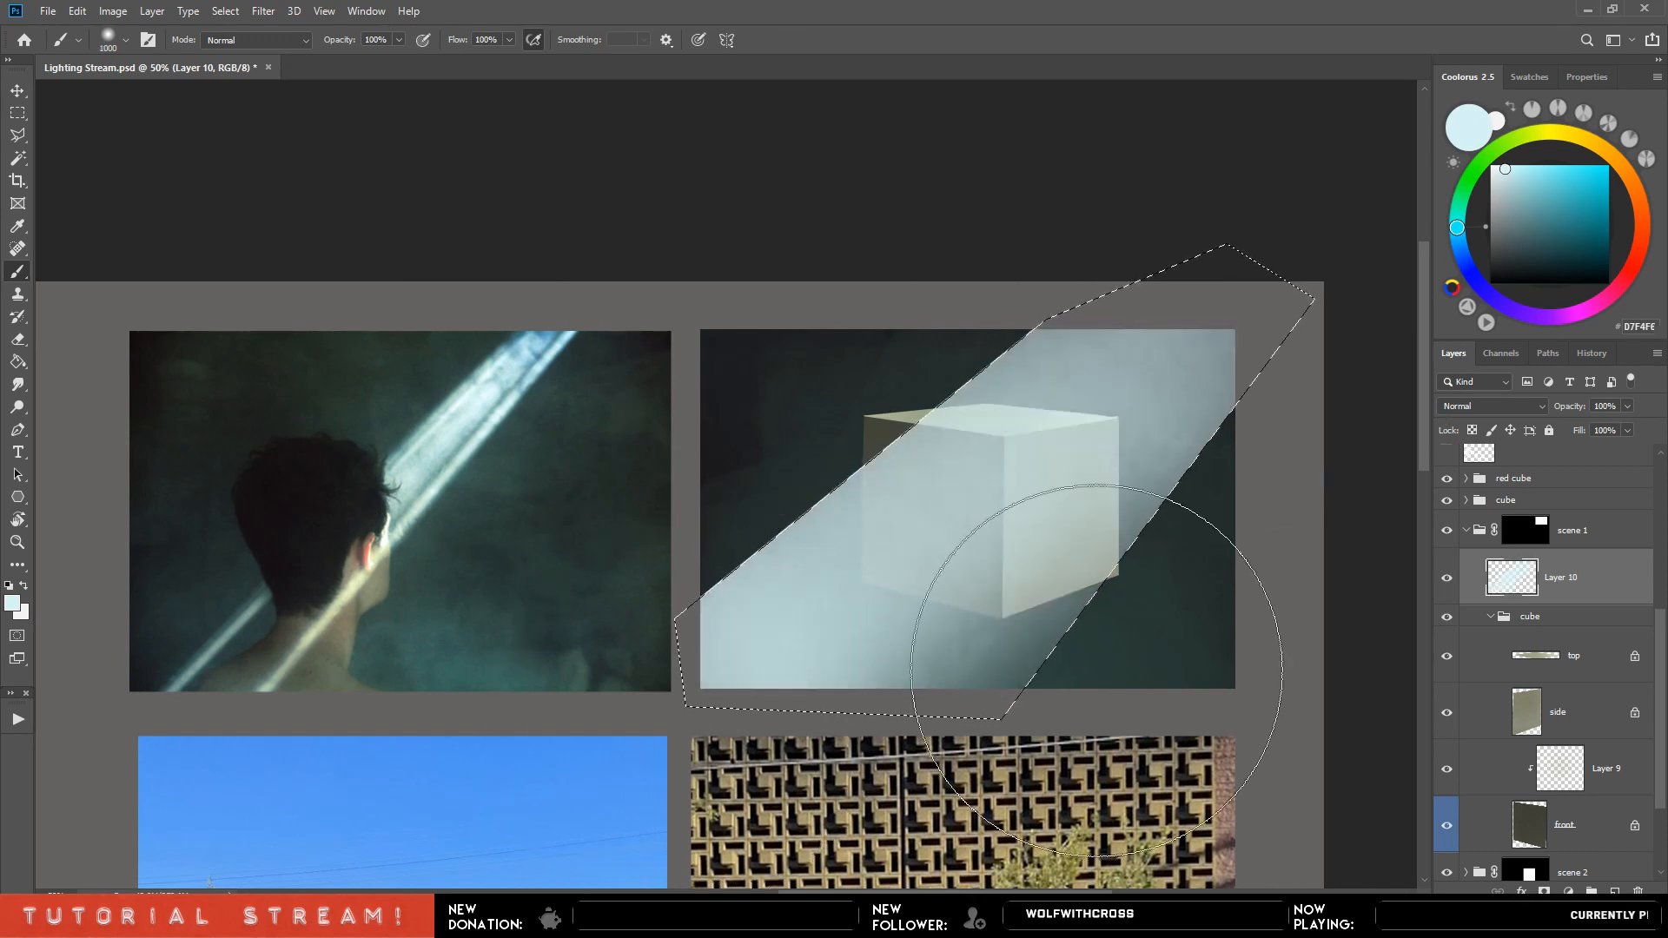
pyautogui.press('Delete')
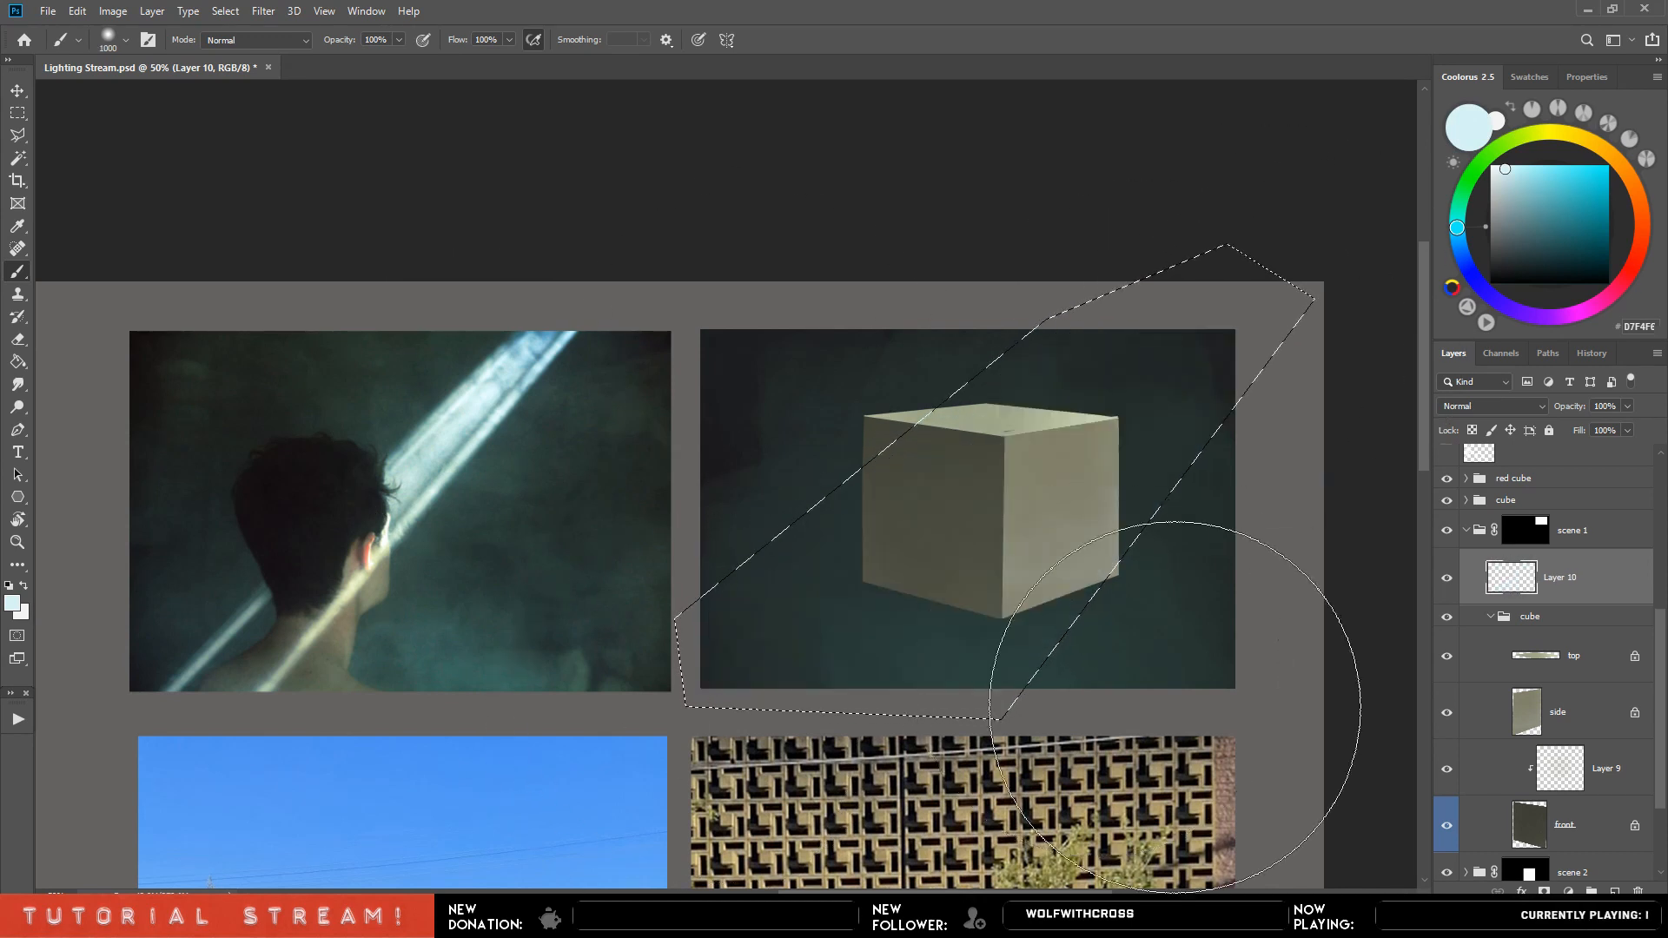
pyautogui.moveTo(1175, 707)
pyautogui.mouseDown()
pyautogui.moveTo(857, 596)
pyautogui.moveTo(1155, 279)
pyautogui.moveTo(1117, 409)
pyautogui.moveTo(680, 888)
pyautogui.mouseUp()
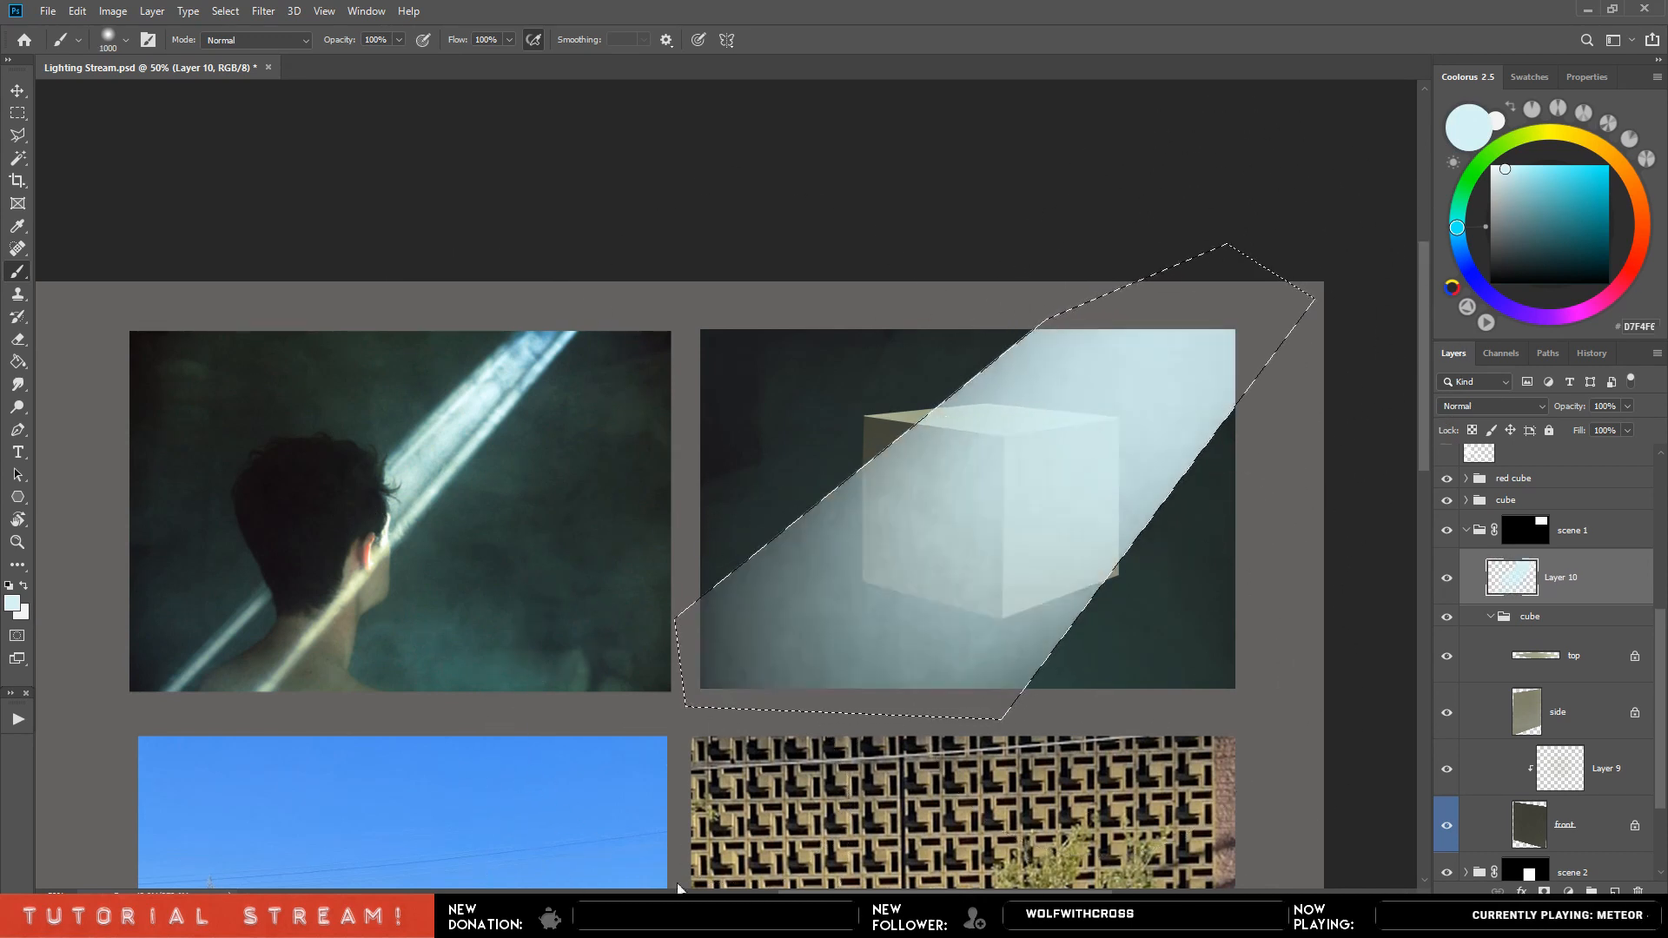
pyautogui.hotkey('ctrl', 'd')
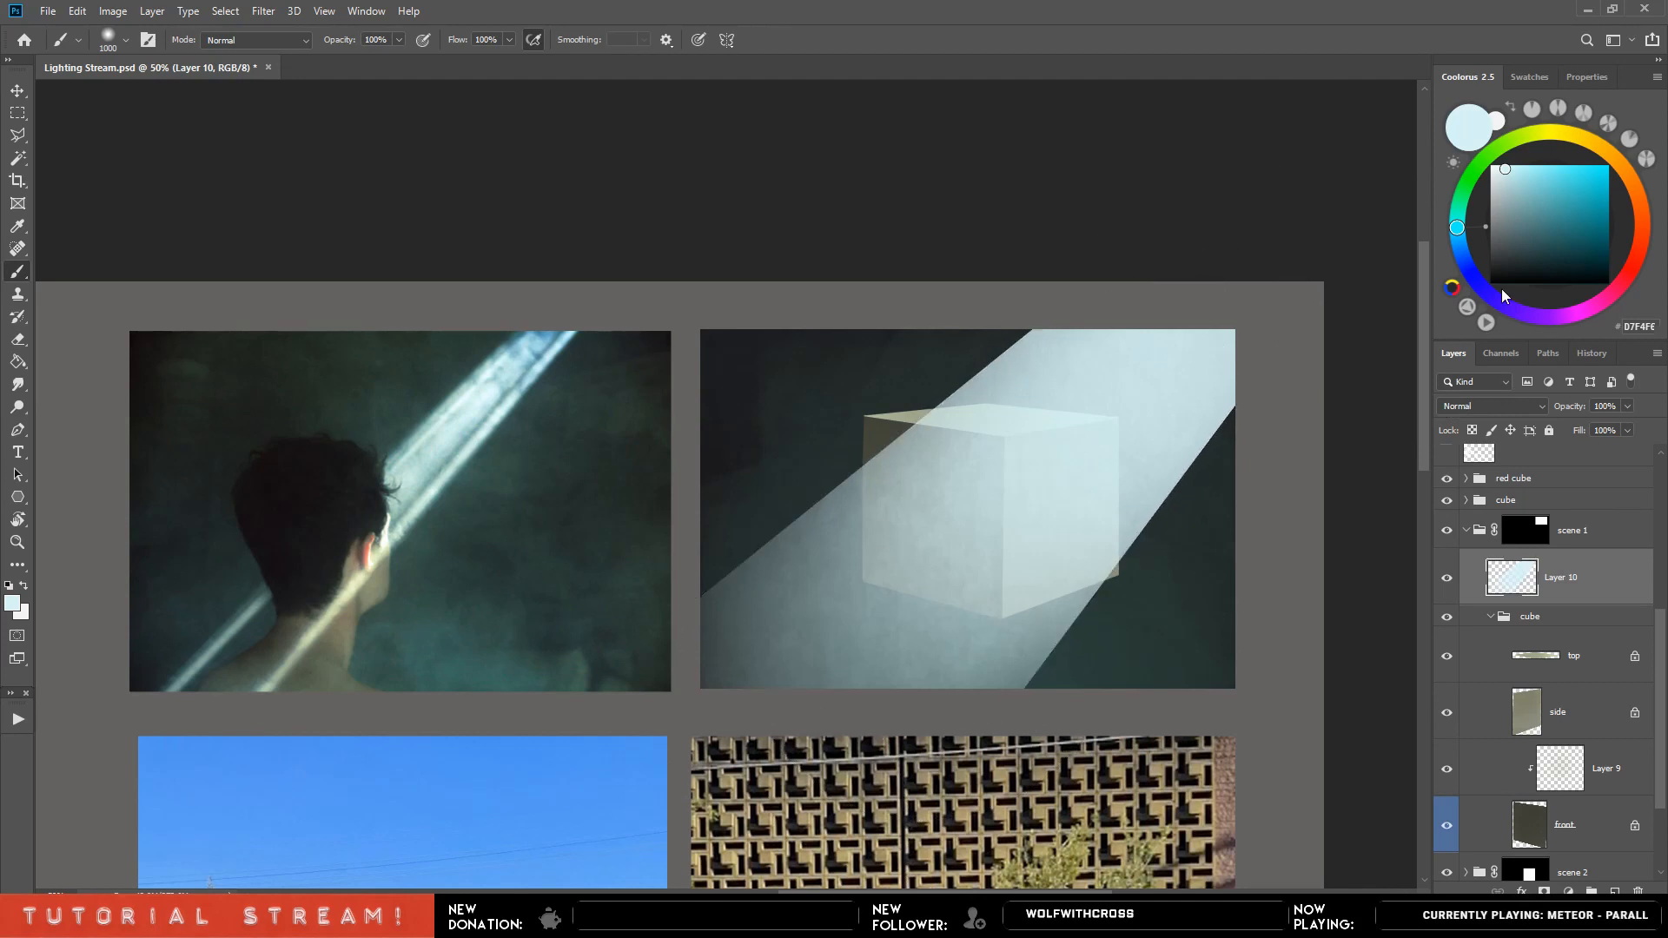
# Compare the cube picture with and without the light beam layer.
pyautogui.click(1448, 580)
pyautogui.click(1447, 579)
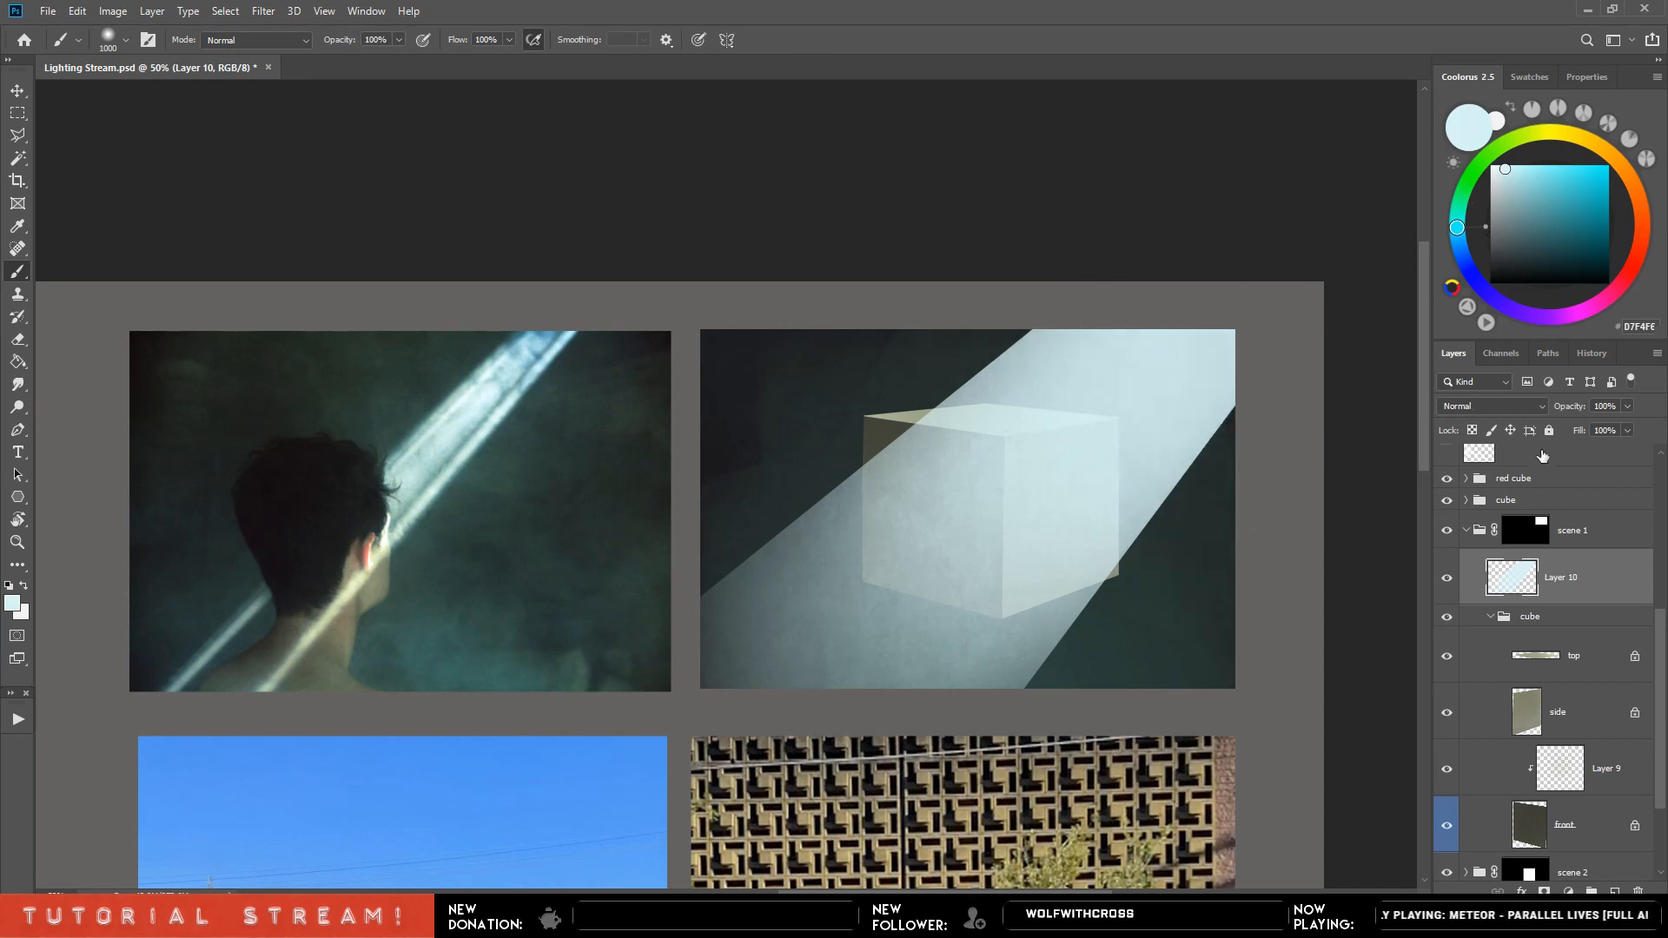
pyautogui.click(1448, 577)
pyautogui.click(1448, 577)
# Restore the diagonal band selection and rework the pale blue beam so it is brighter toward its upper end.
pyautogui.hotkey('ctrl', 'shift', 'd')
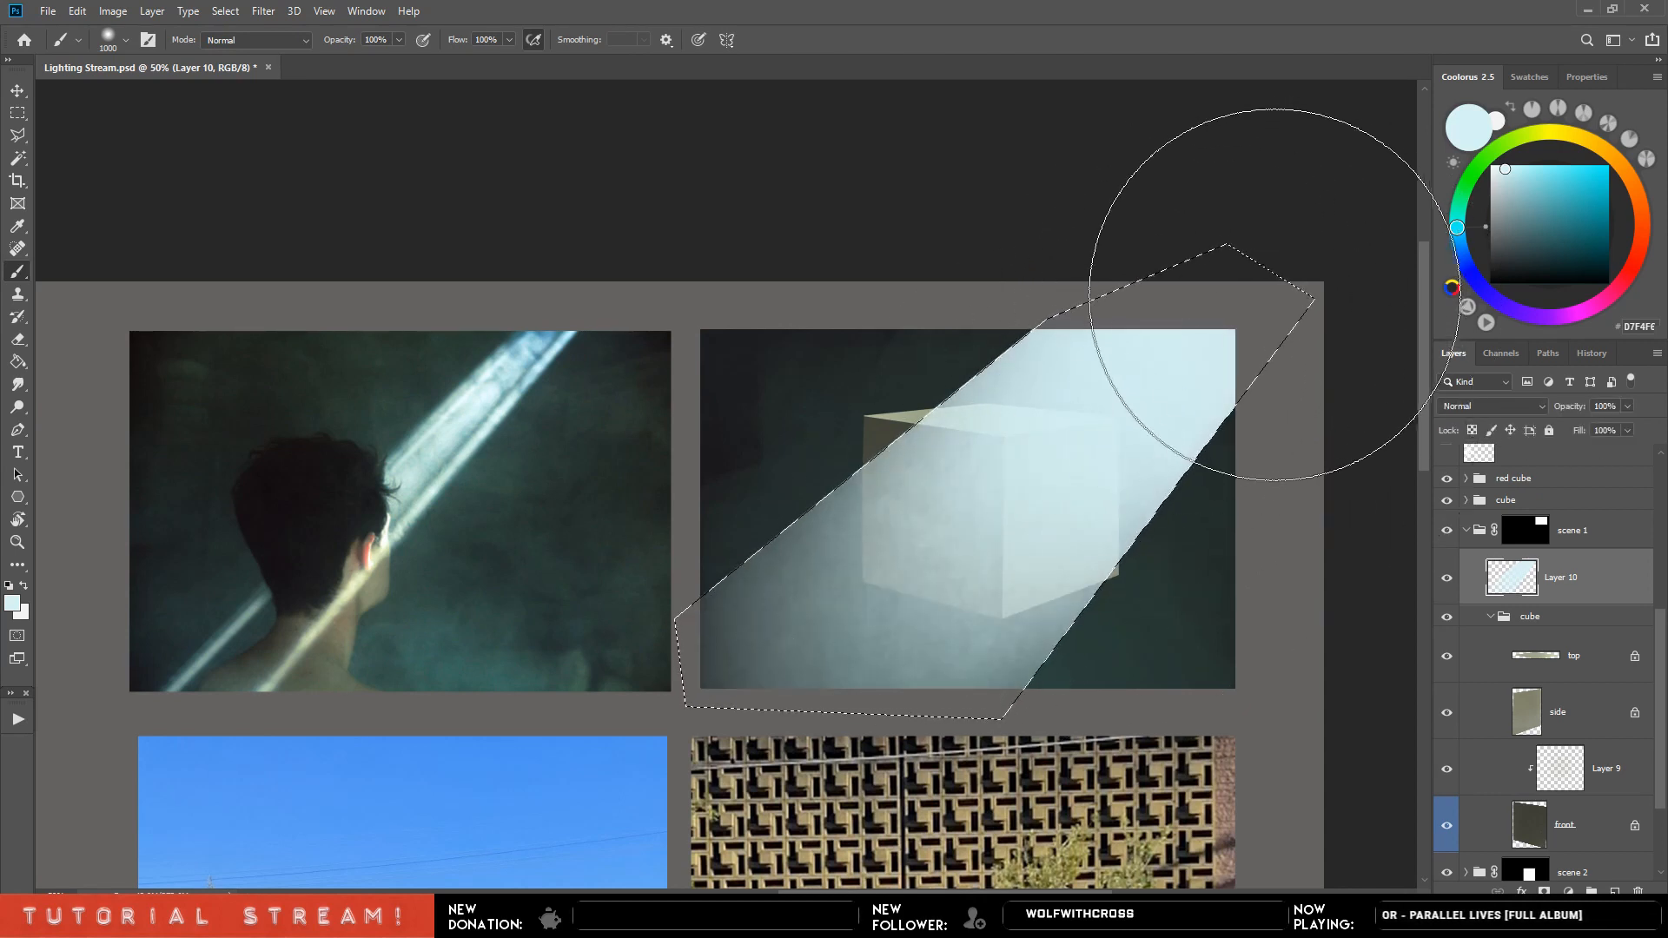
pyautogui.hotkey('ctrl', 'd')
pyautogui.moveTo(412, 775); pyautogui.dragTo(972, 487)
pyautogui.hotkey('ctrl', '-')
pyautogui.hotkey('ctrl', '-')
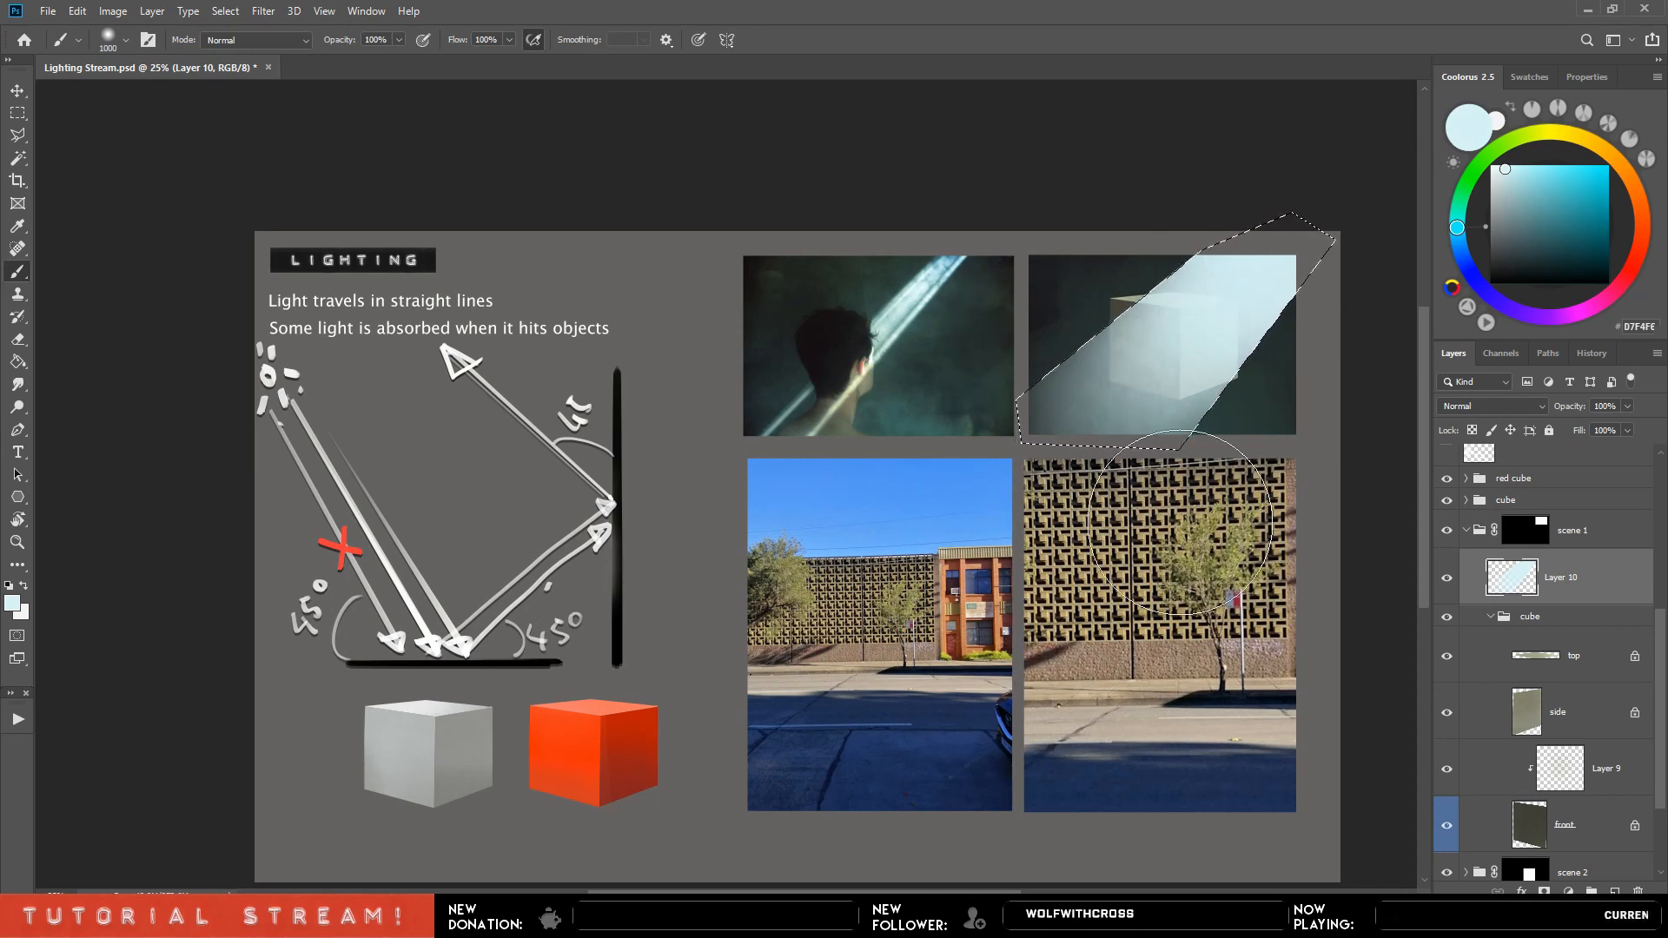
# Load the combined outline of the cube's top, side and front planes as a selection and reduce the brush size to 400.
pyautogui.moveTo(1310, 577)
pyautogui.mouseDown()
pyautogui.moveTo(1248, 603)
pyautogui.moveTo(1194, 664)
pyautogui.mouseUp()
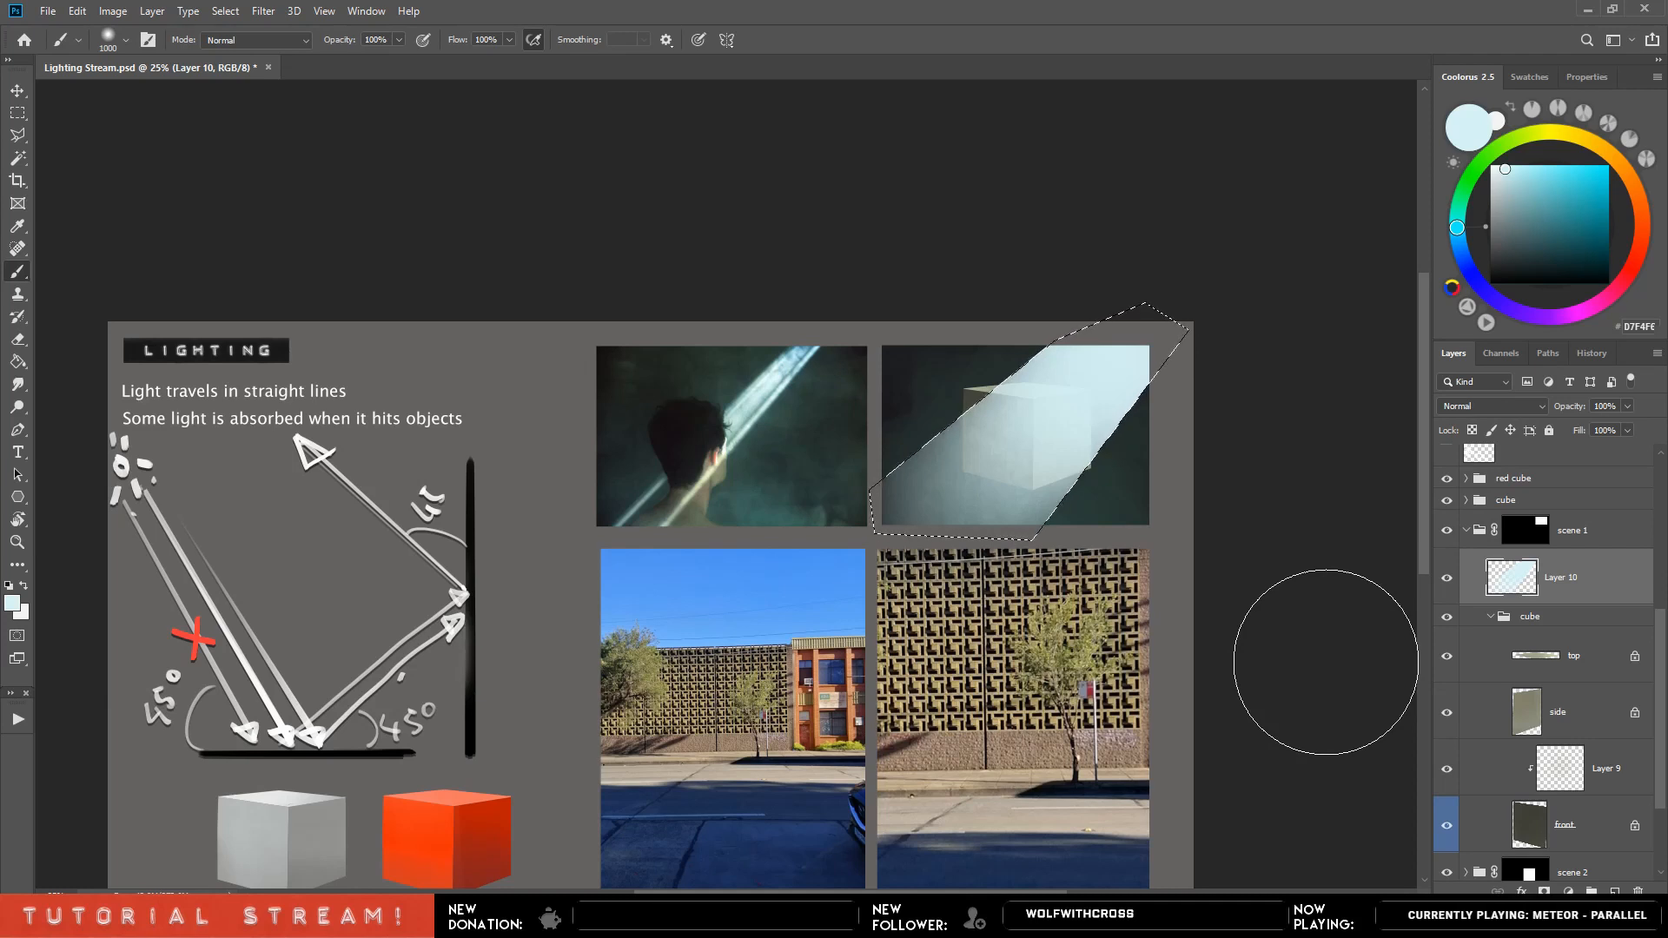
pyautogui.keyDown('ctrl'); pyautogui.click(1544, 722); pyautogui.keyUp('ctrl')
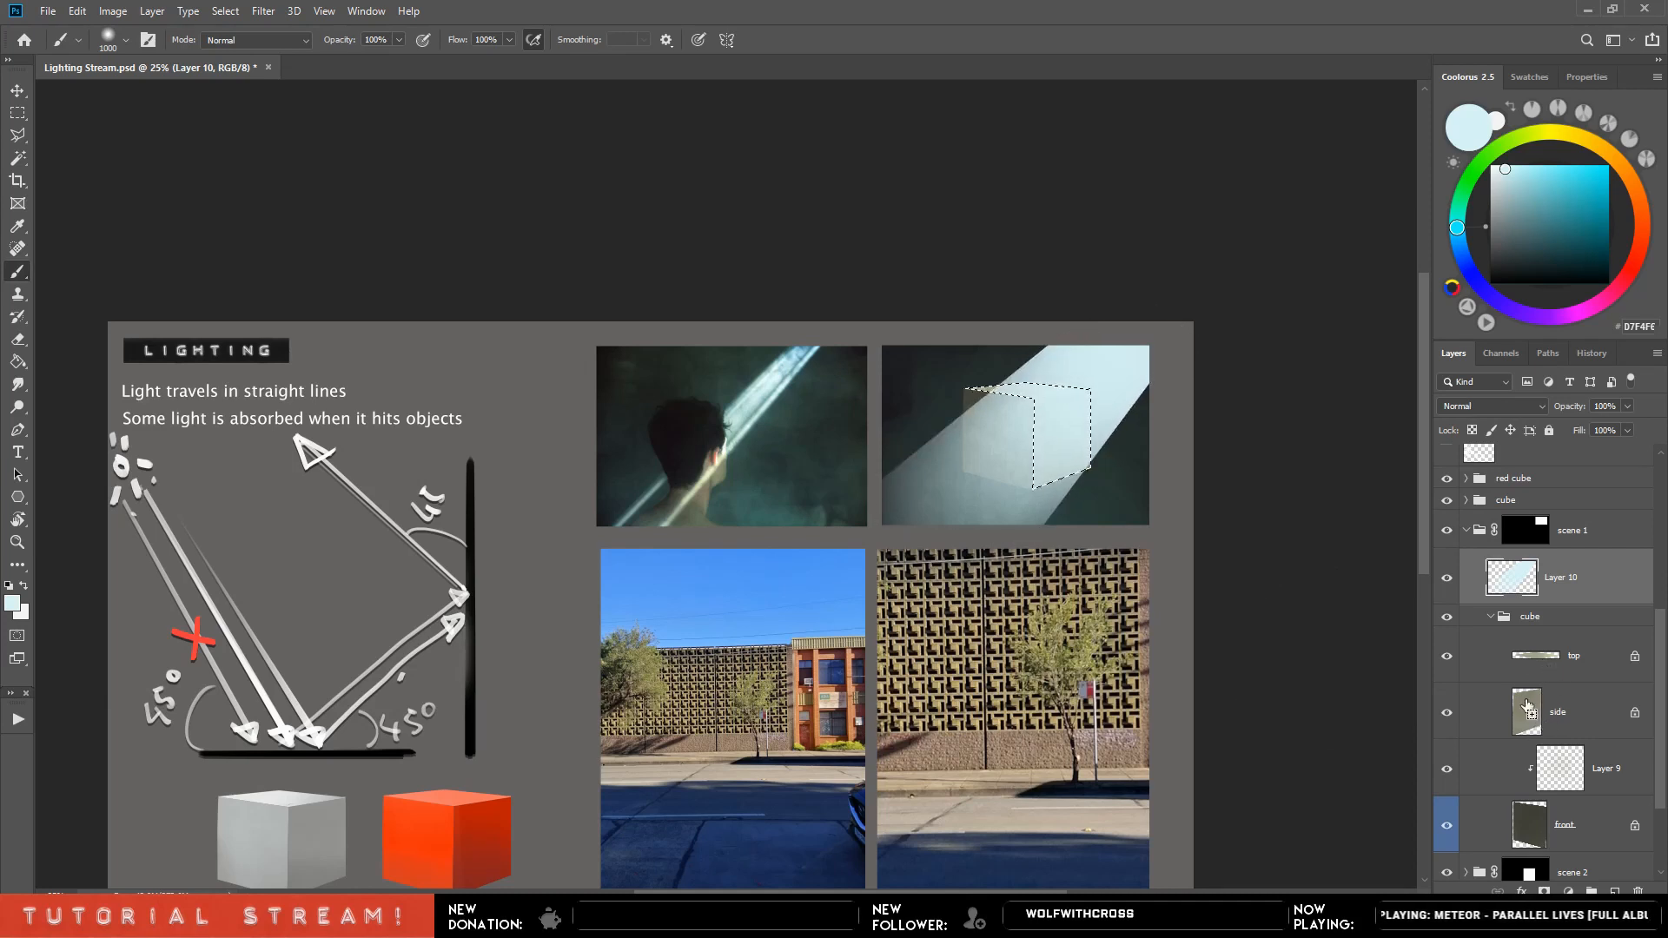
pyautogui.keyDown('ctrl'); pyautogui.keyDown('shift'); pyautogui.click(1545, 819); pyautogui.keyUp('shift'); pyautogui.keyUp('ctrl')
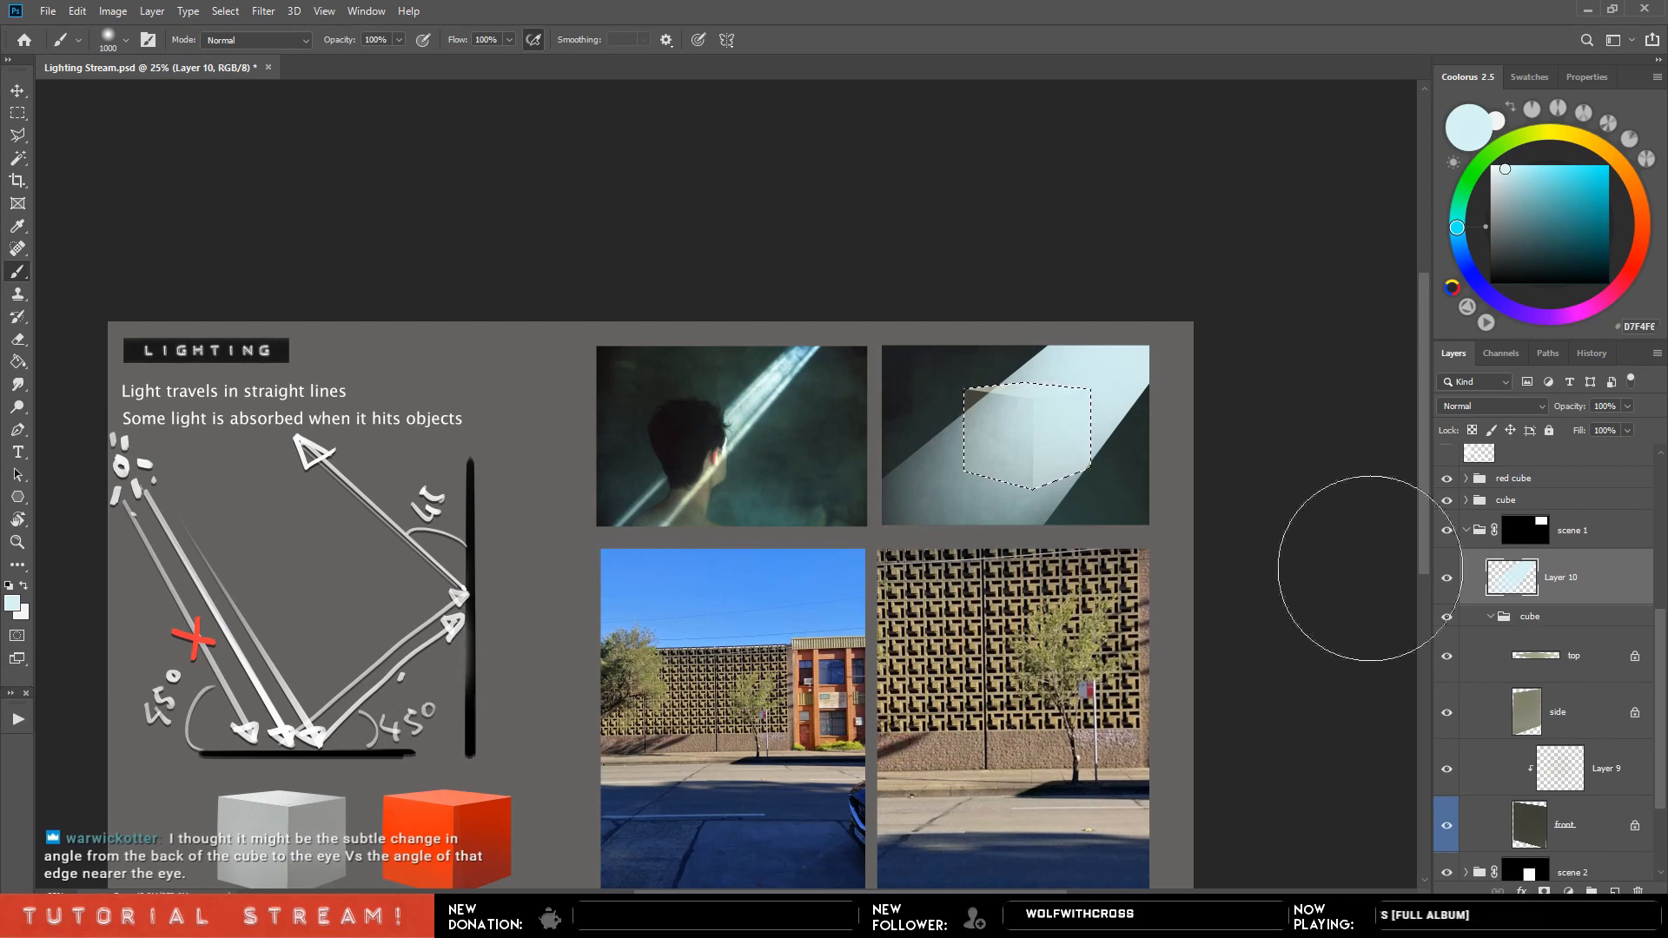
pyautogui.press('[')
pyautogui.press('[')
pyautogui.press('[')
pyautogui.press('[')
pyautogui.press('[')
pyautogui.press('[')
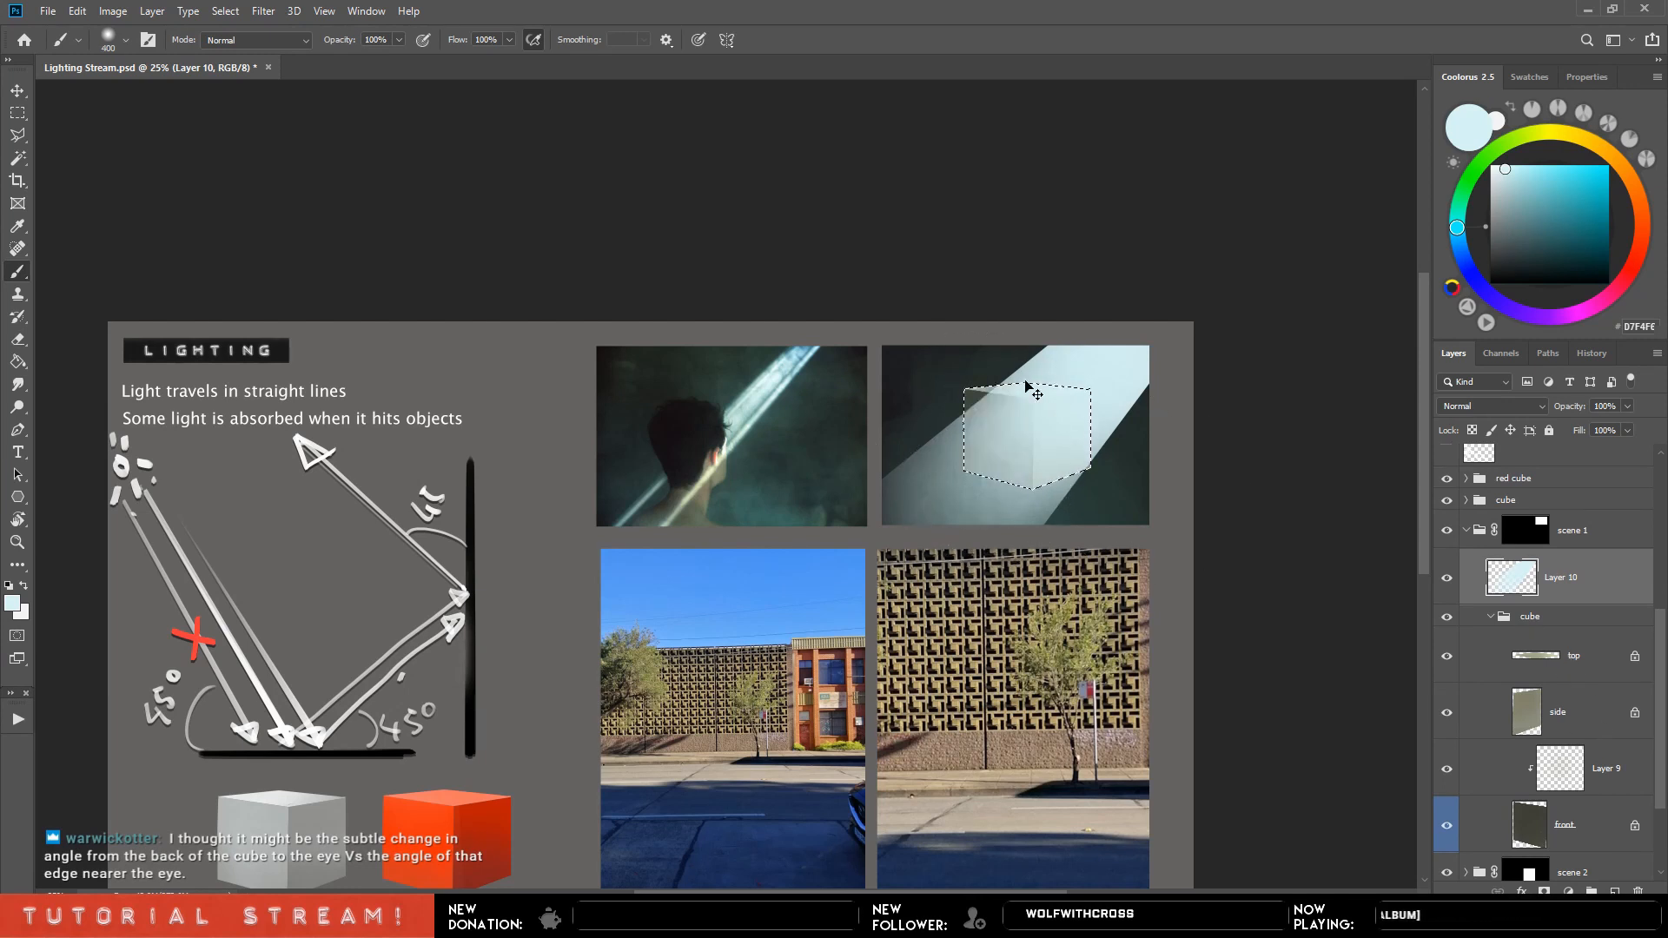
# Add a layer mask to the beam layer from the cube selection and invert it to hide the beam over the cube.
pyautogui.click(1544, 891)
pyautogui.press('d')
pyautogui.press('e')
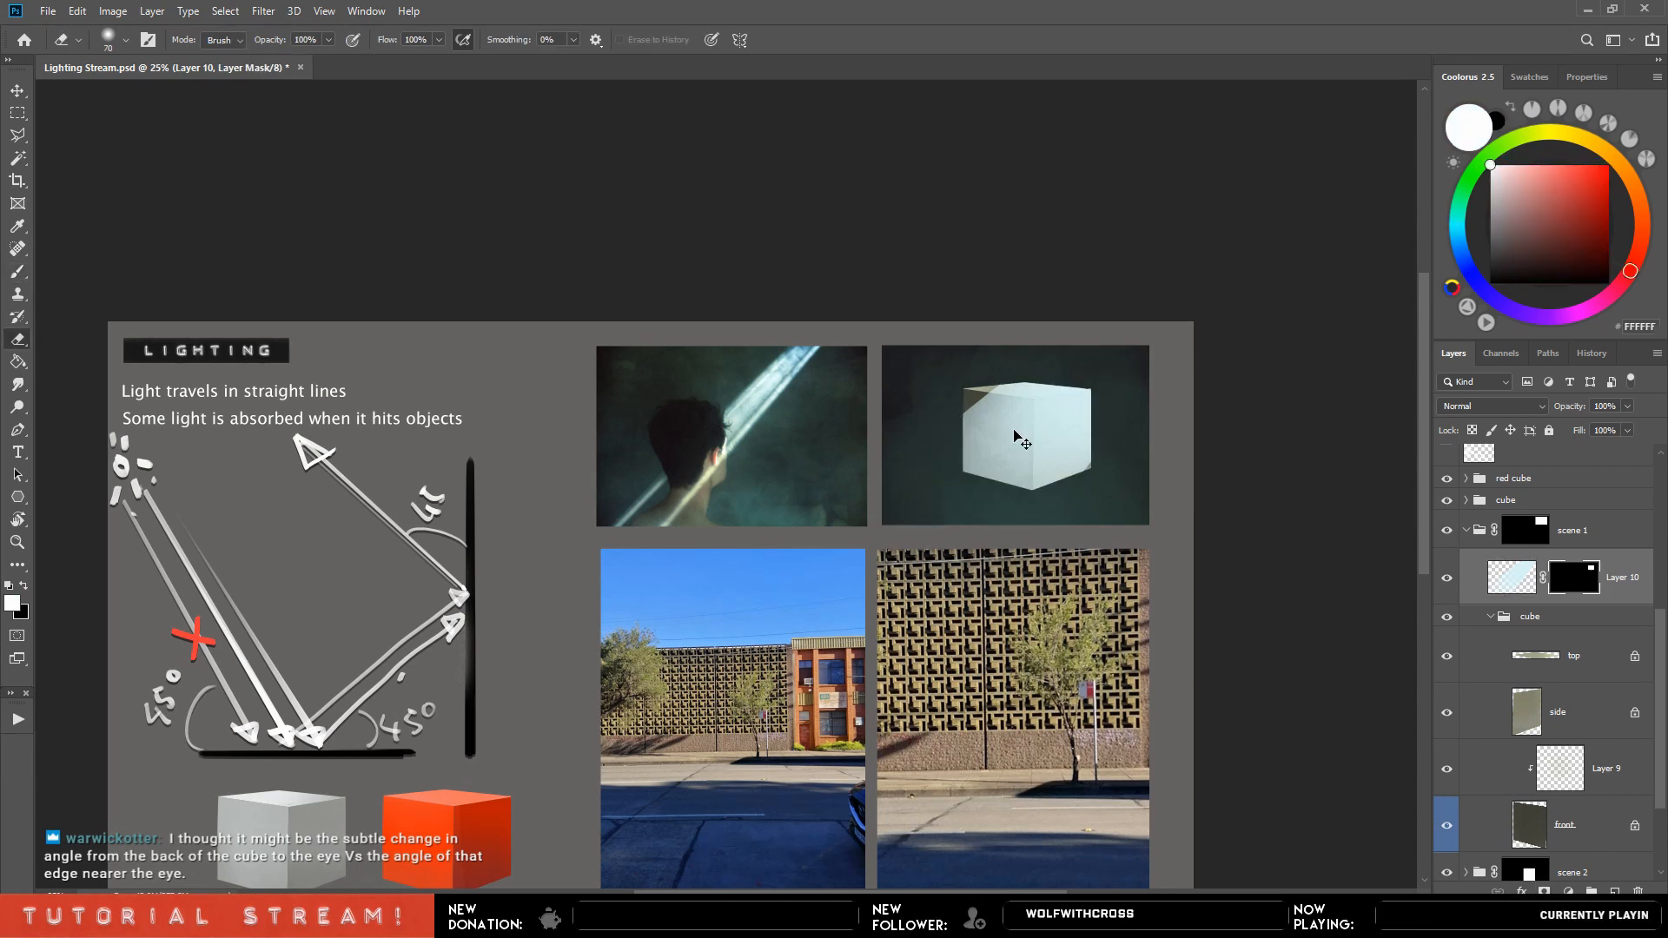
pyautogui.hotkey('ctrl', 'i')
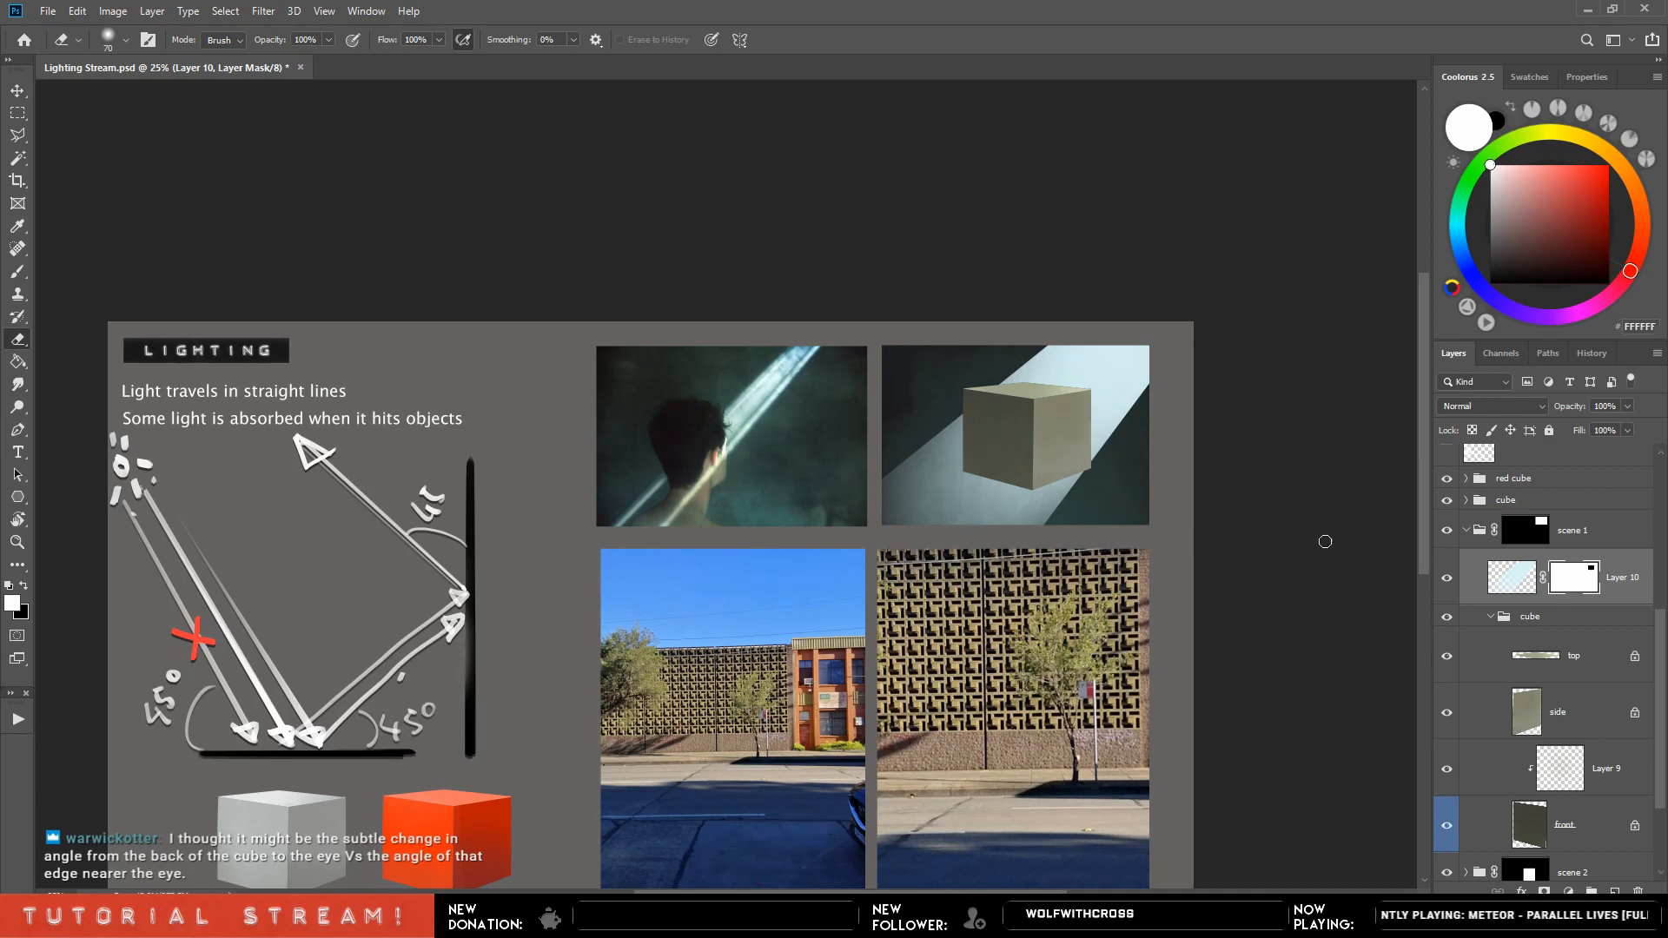
# Brush white on the mask to bring the light back onto the cube's lower right side, and trim its upper edge with the eraser.
pyautogui.moveTo(1108, 417); pyautogui.dragTo(1092, 434)
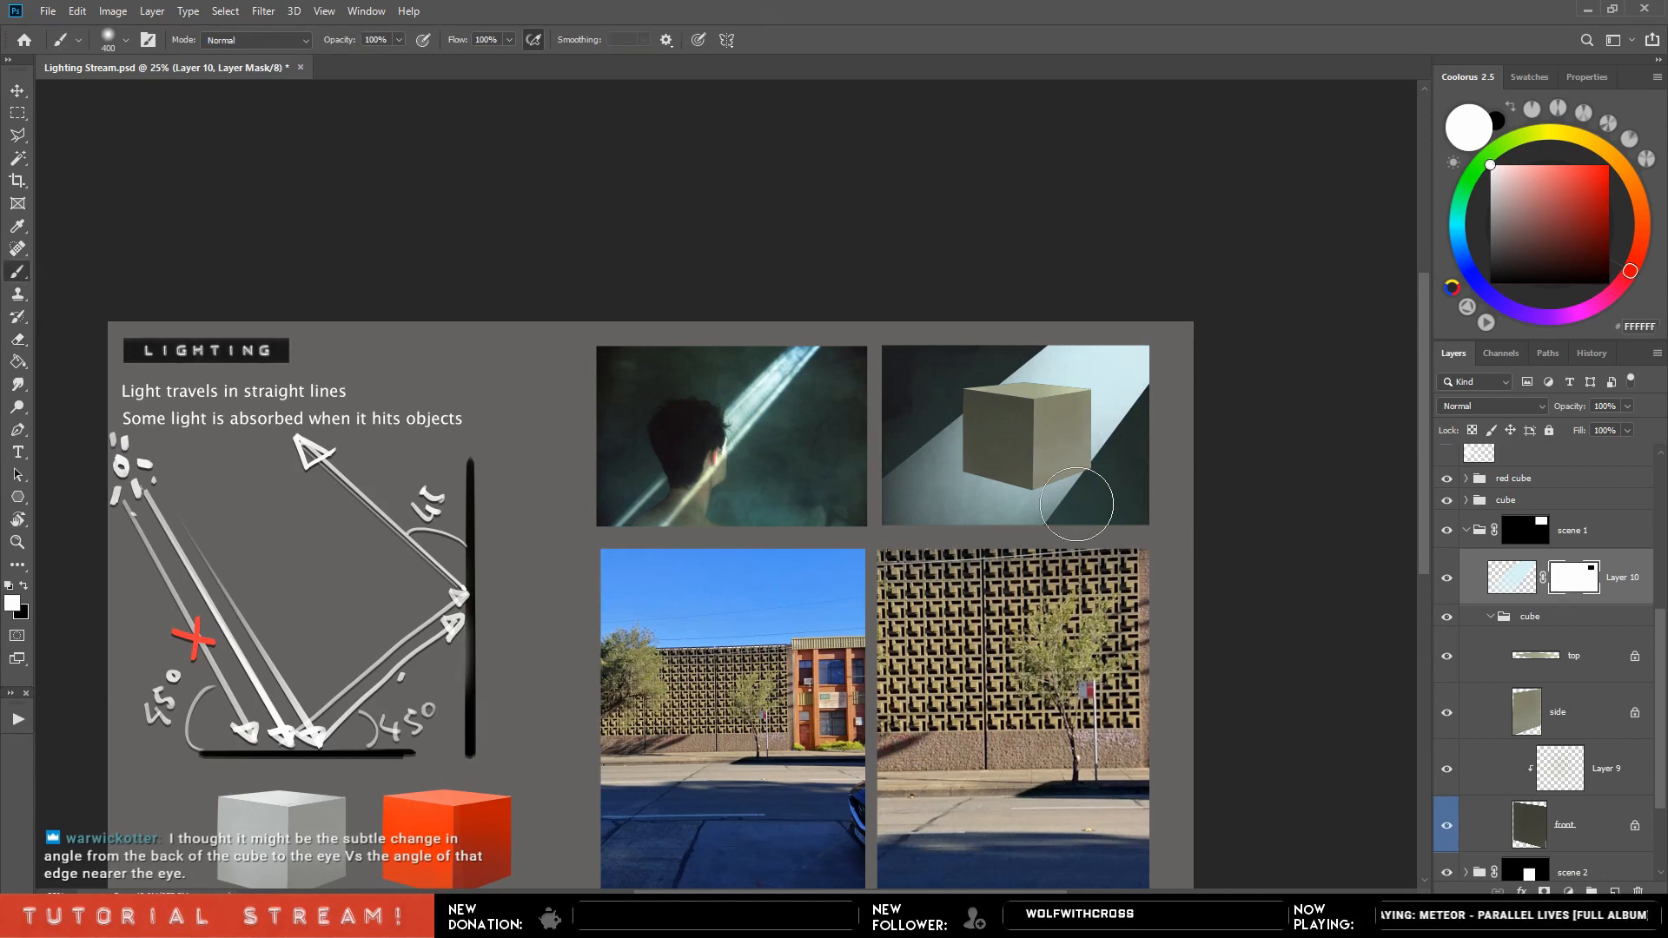
pyautogui.press('b')
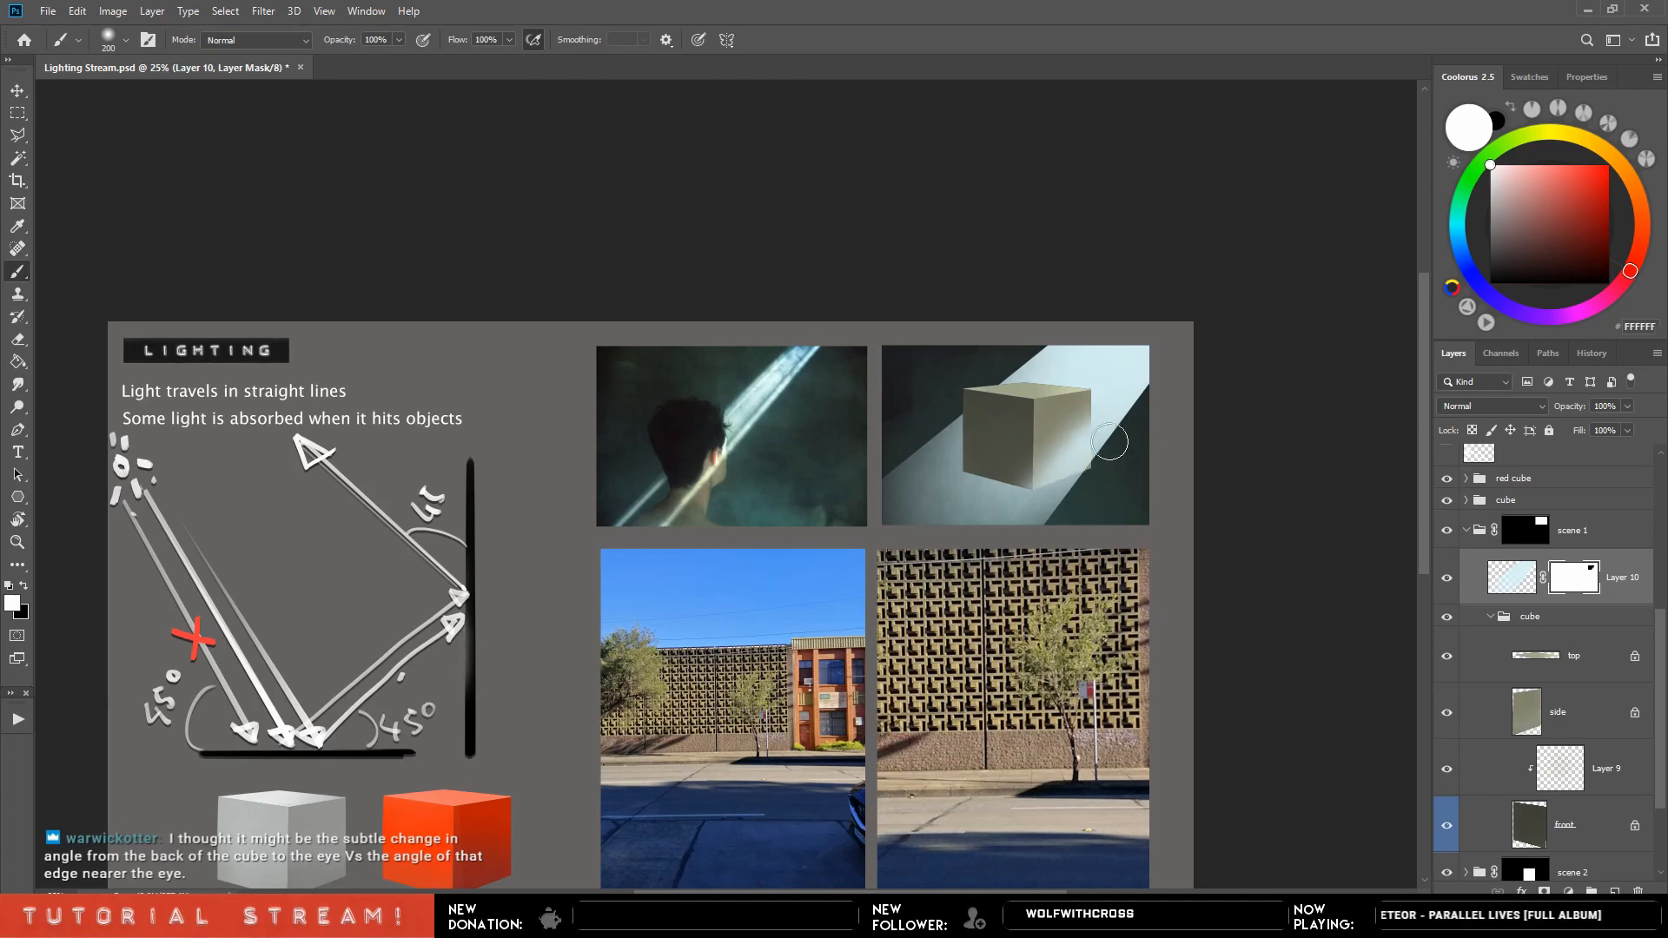
pyautogui.press('e')
pyautogui.moveTo(1088, 427); pyautogui.dragTo(1019, 492)
# Try erasing a wider diagonal shadow from the cube's side toward the lower left with a size 400 eraser, and undo it.
pyautogui.press(']')
pyautogui.press(']')
pyautogui.moveTo(1080, 429)
pyautogui.mouseDown()
pyautogui.moveTo(999, 509)
pyautogui.moveTo(947, 513)
pyautogui.mouseUp()
pyautogui.press(']')
pyautogui.press(']')
pyautogui.press(']')
pyautogui.press(']')
pyautogui.press(']')
pyautogui.press(']')
pyautogui.press(']')
pyautogui.press(']')
pyautogui.press(']')
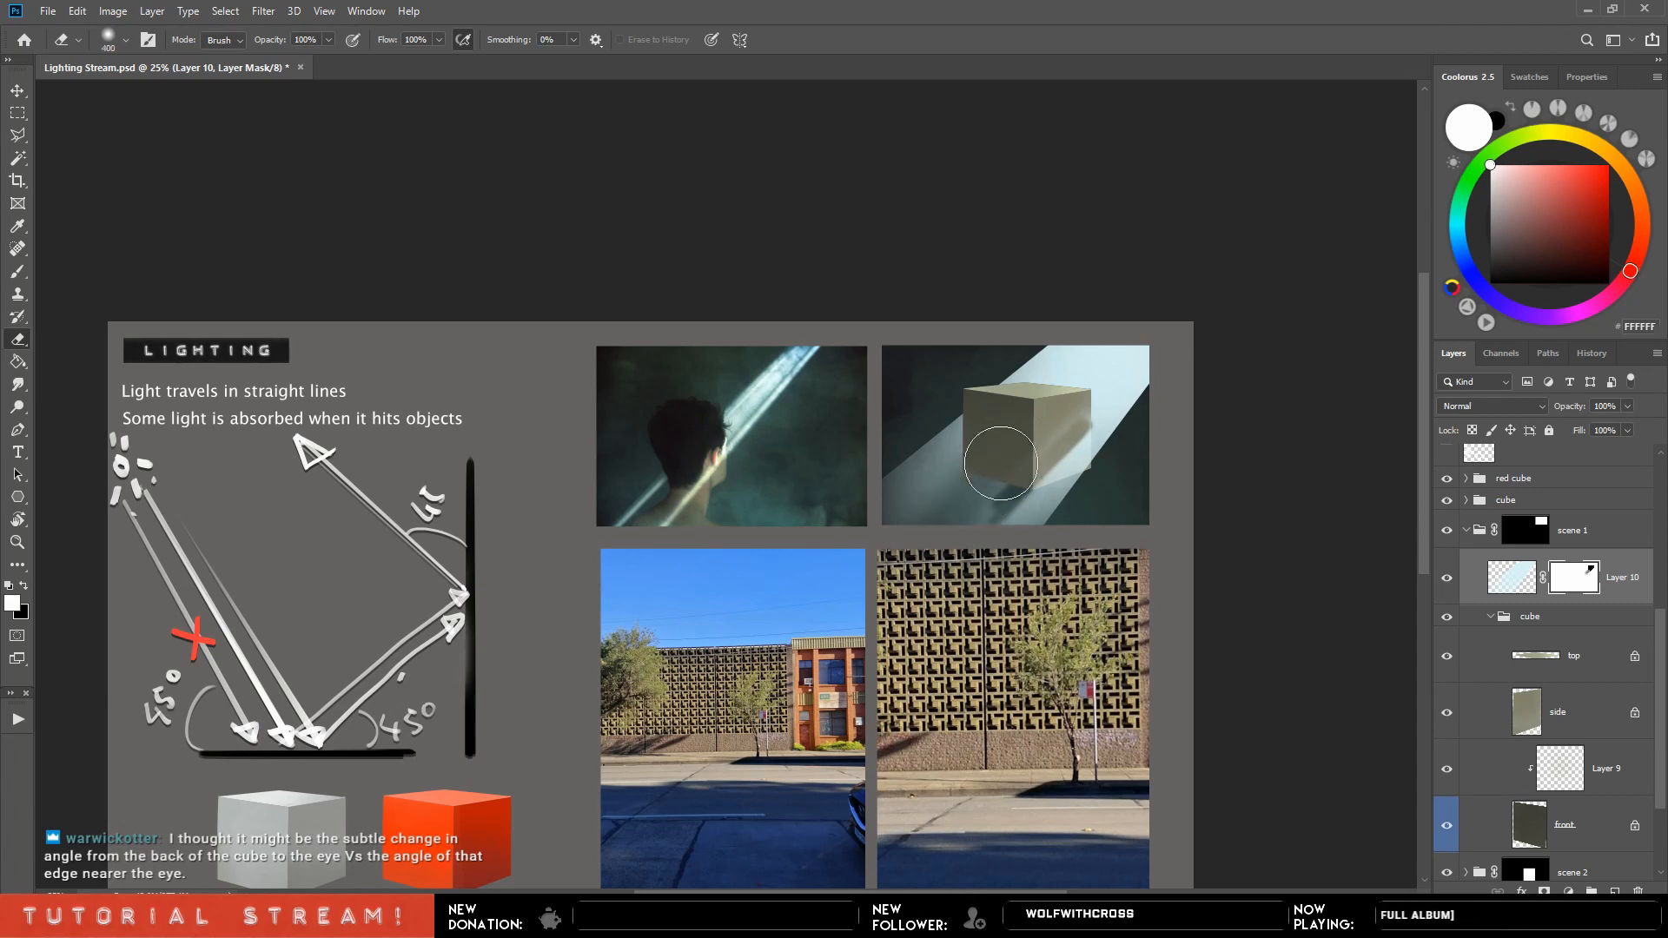
pyautogui.hotkey('ctrl', 'z')
pyautogui.hotkey('ctrl', 'z')
# Refine the light's edge on the cube's side plane by erasing on the mask at sizes 200 and 90.
pyautogui.press('[')
pyautogui.press('[')
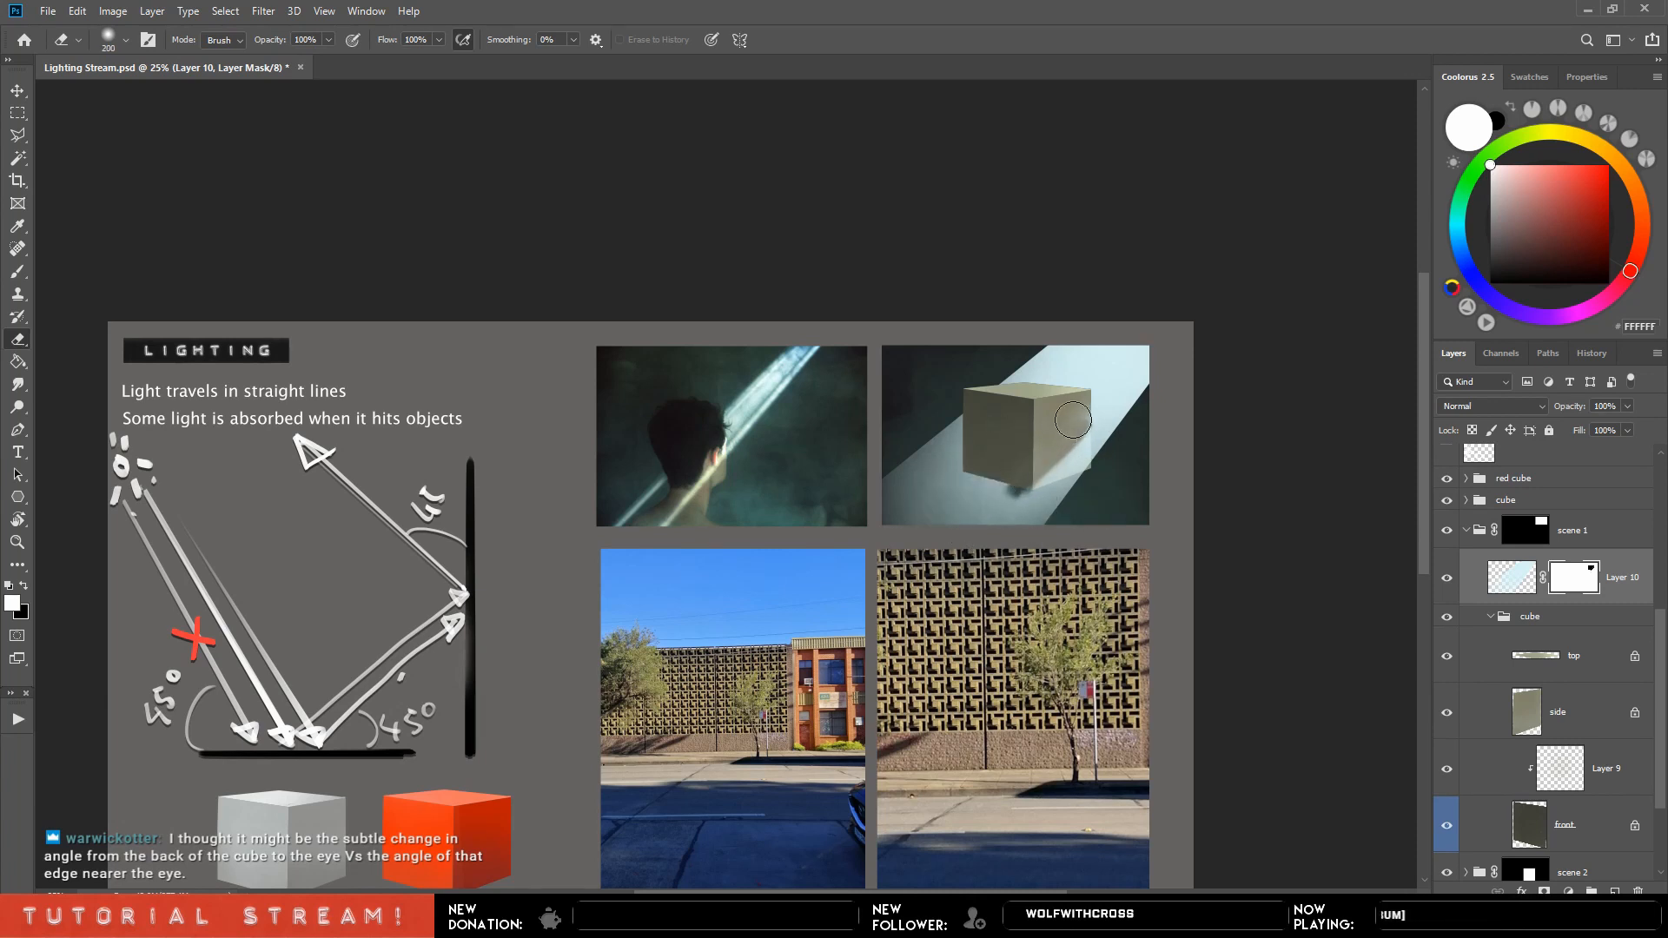
pyautogui.press('[')
pyautogui.press('[')
pyautogui.press('[')
pyautogui.press('[')
pyautogui.press('[')
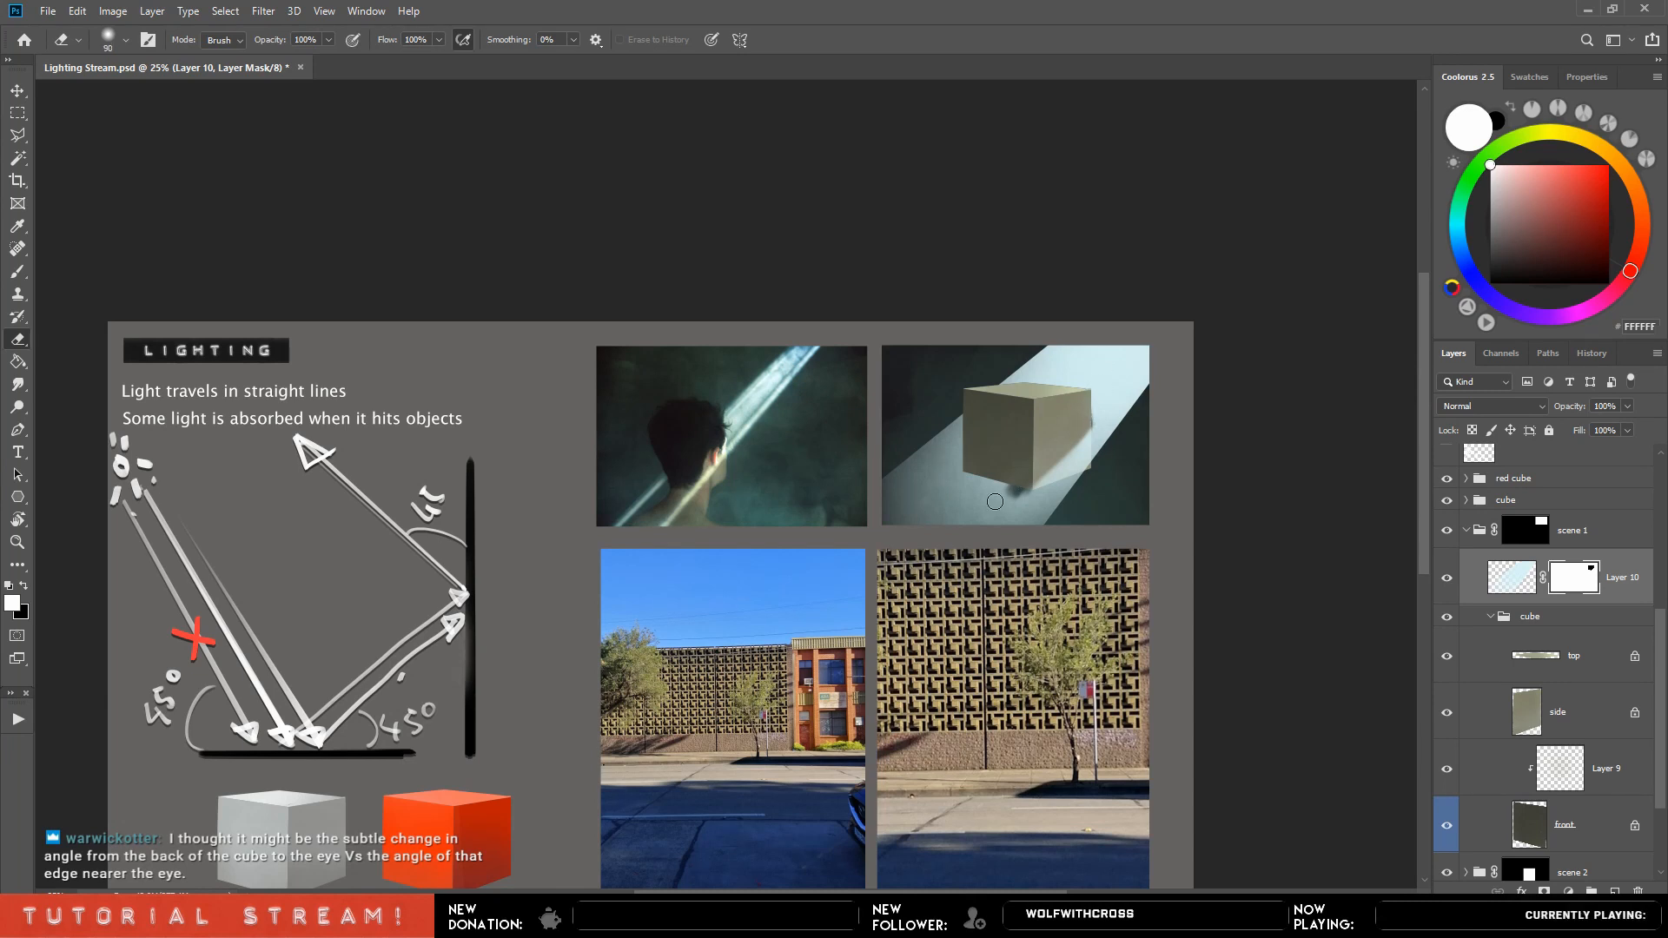
pyautogui.press('x')
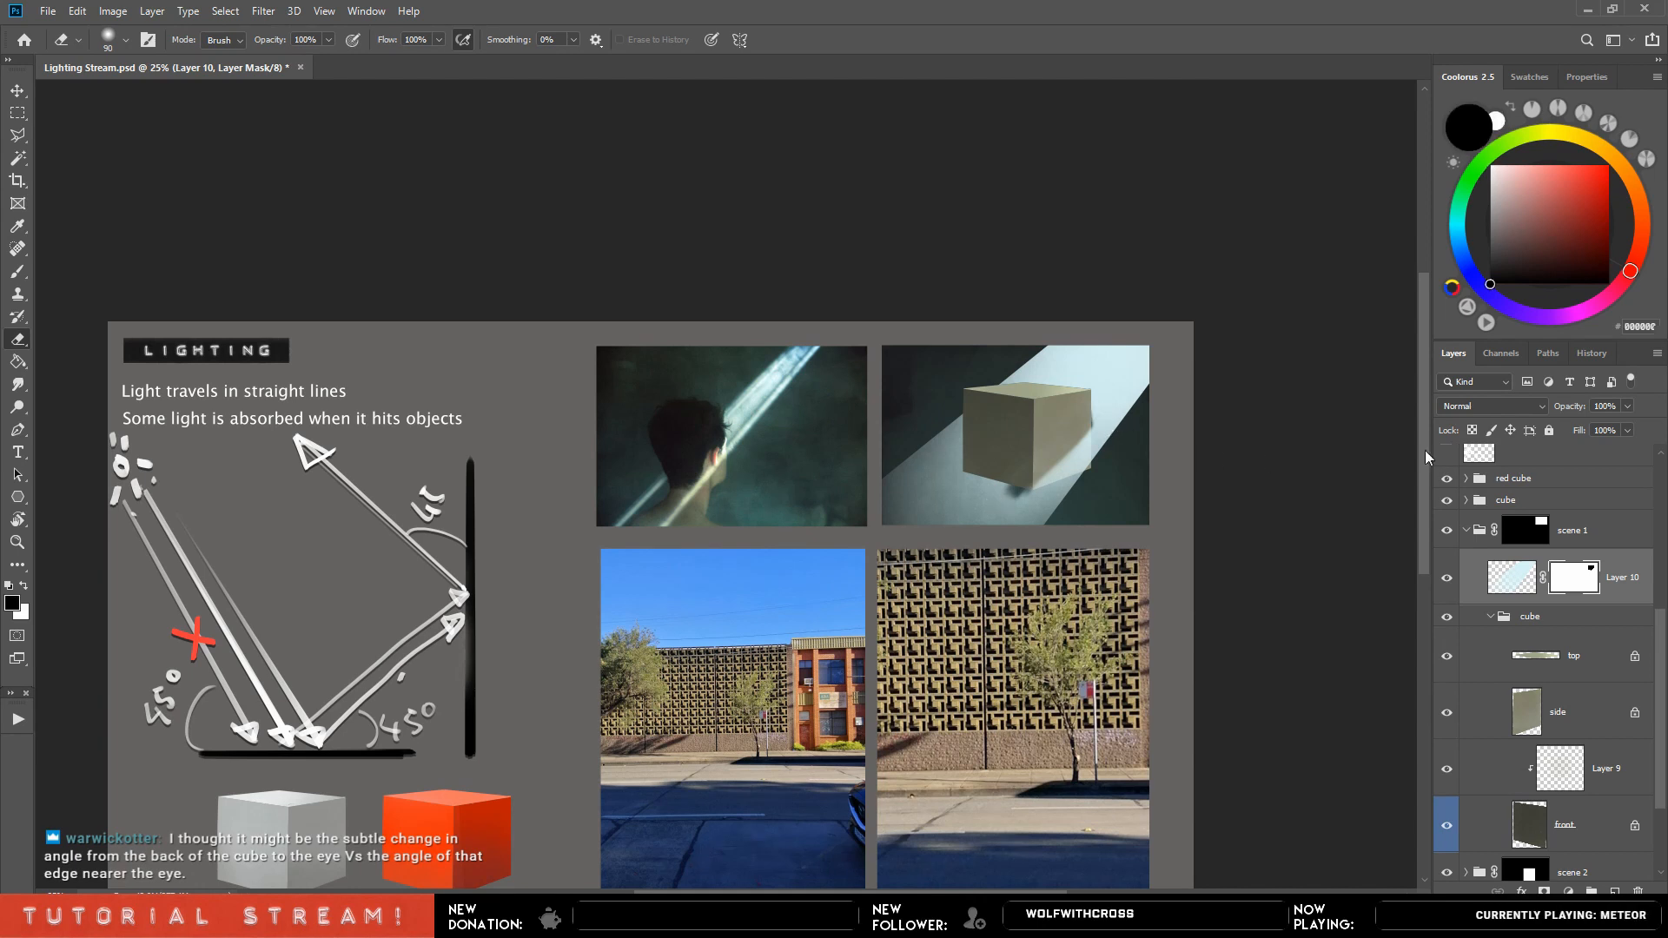
pyautogui.press('b')
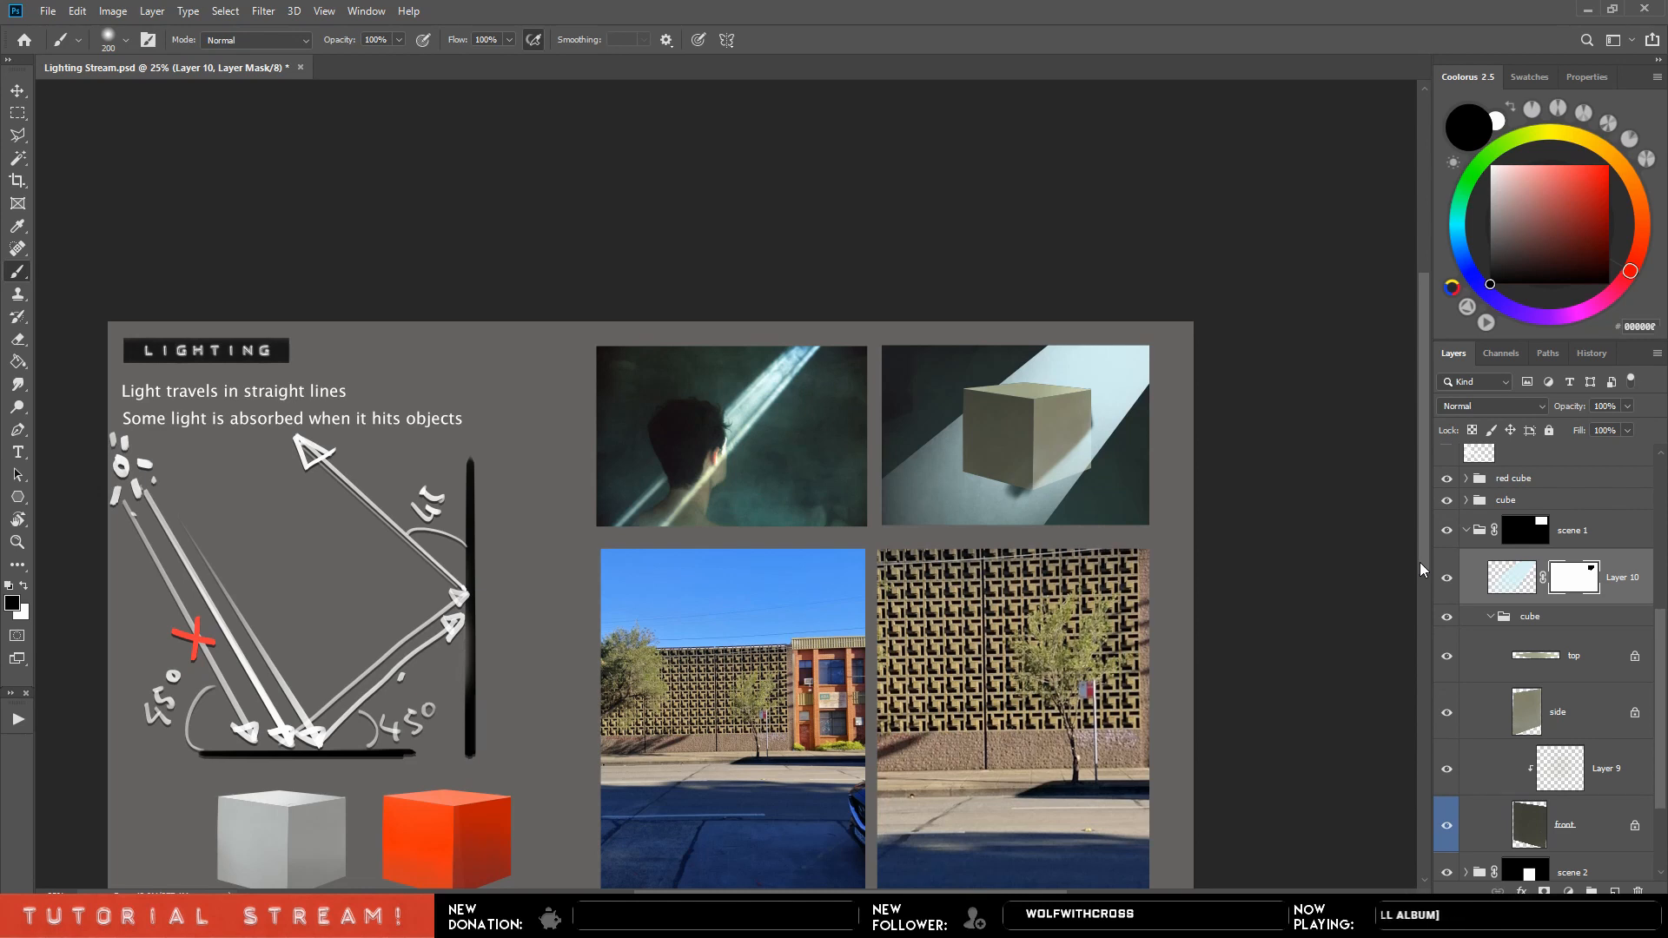
# Sample the beam's pale blue beside the cube's right edge on the beam layer and reduce the brush size to 10.
pyautogui.moveTo(1272, 520); pyautogui.dragTo(797, 651)
pyautogui.hotkey('ctrl', '+')
pyautogui.hotkey('ctrl', '+')
pyautogui.hotkey('ctrl', '+')
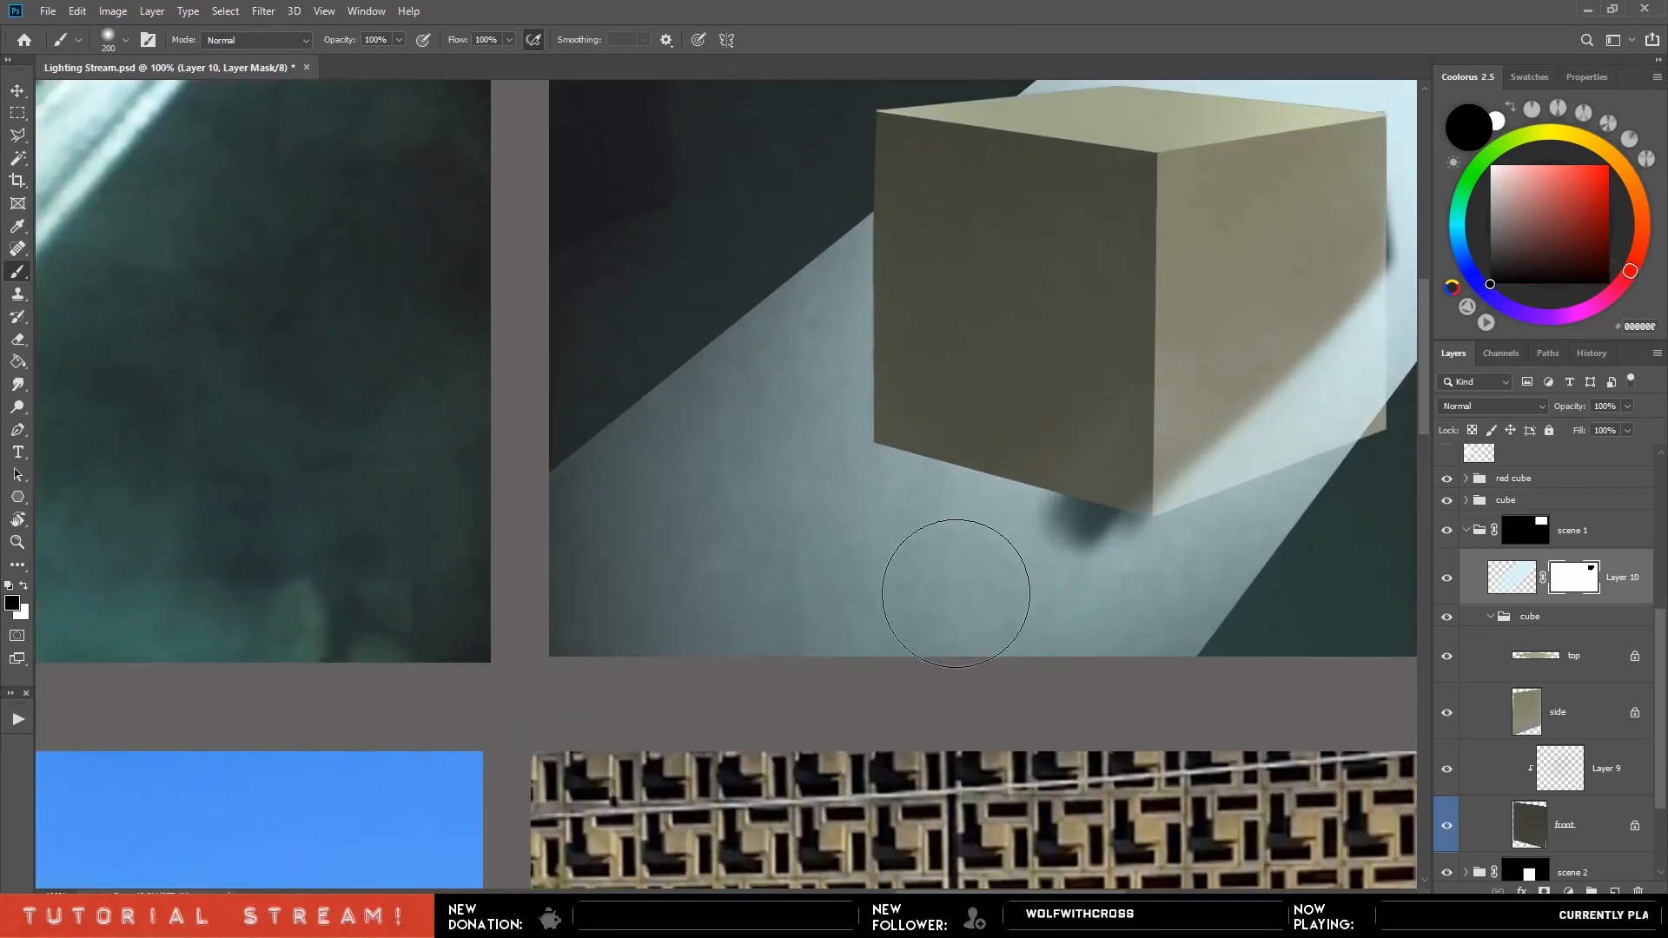
pyautogui.moveTo(1069, 585); pyautogui.dragTo(893, 669)
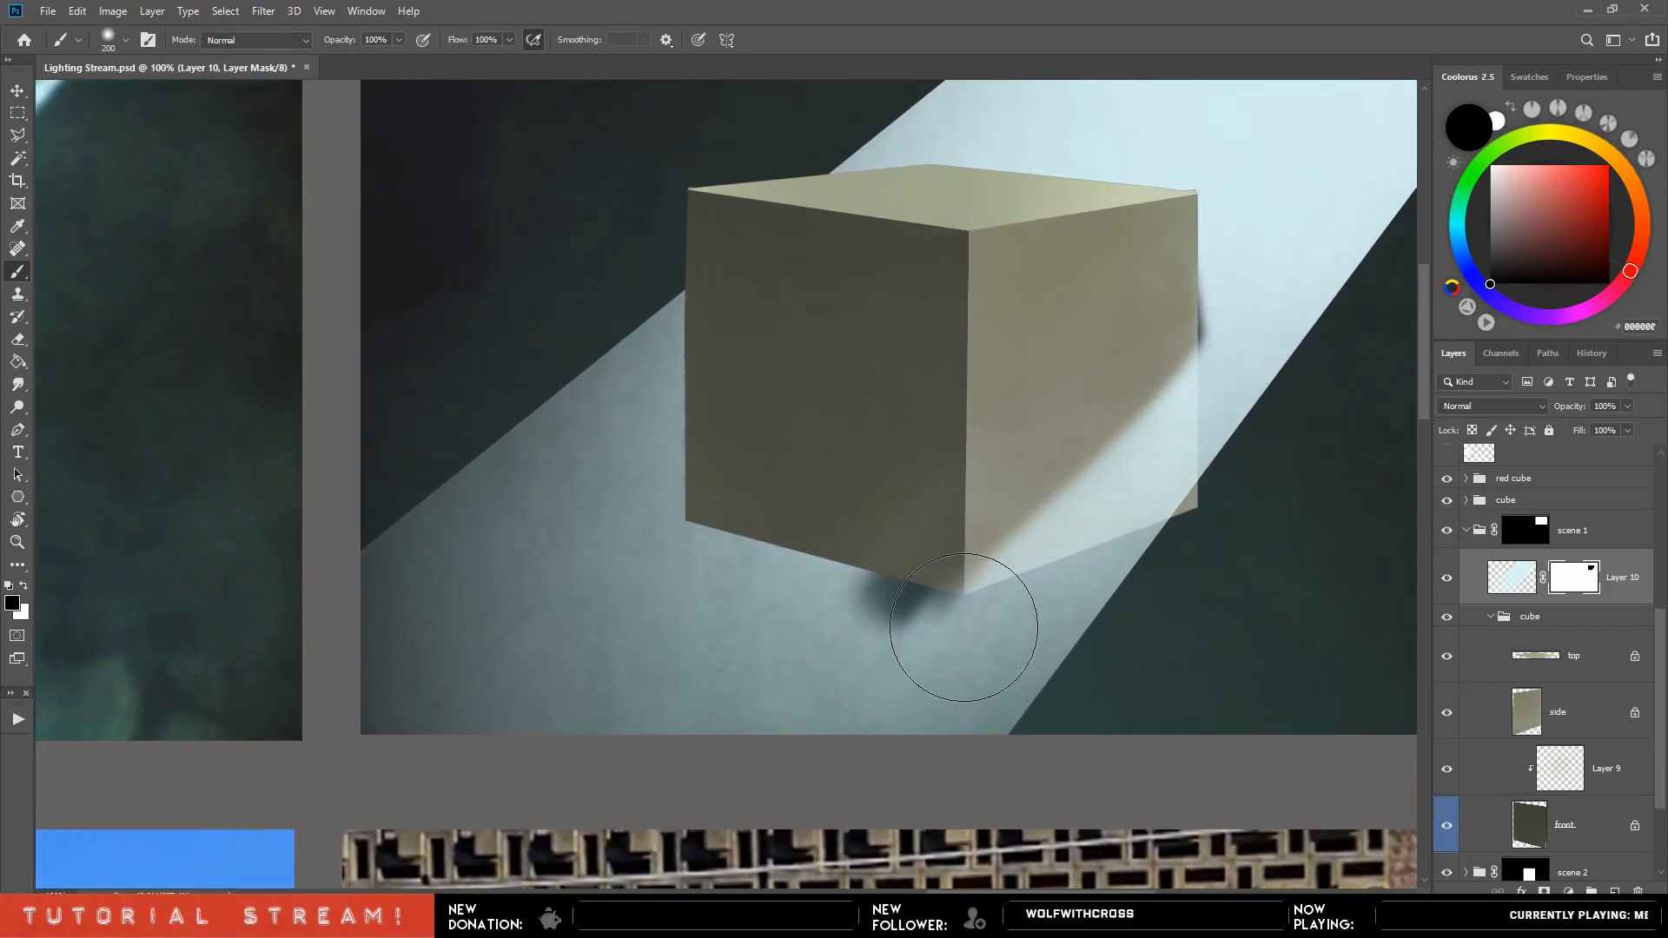
pyautogui.hotkey('ctrl', '-')
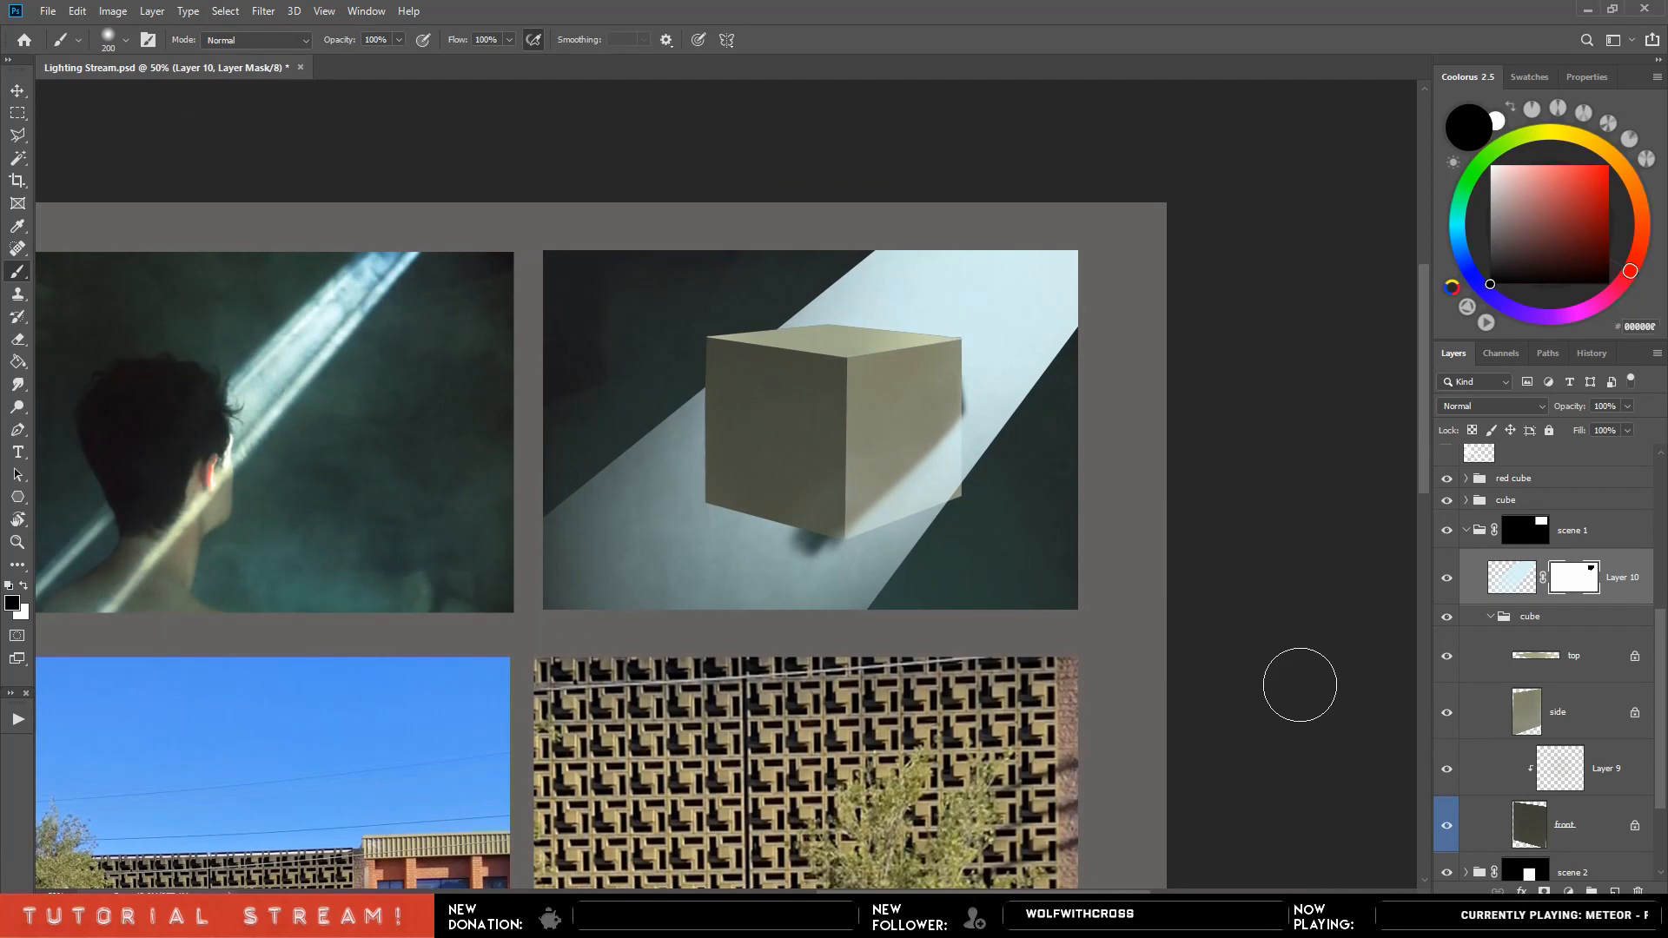
pyautogui.click(1534, 579)
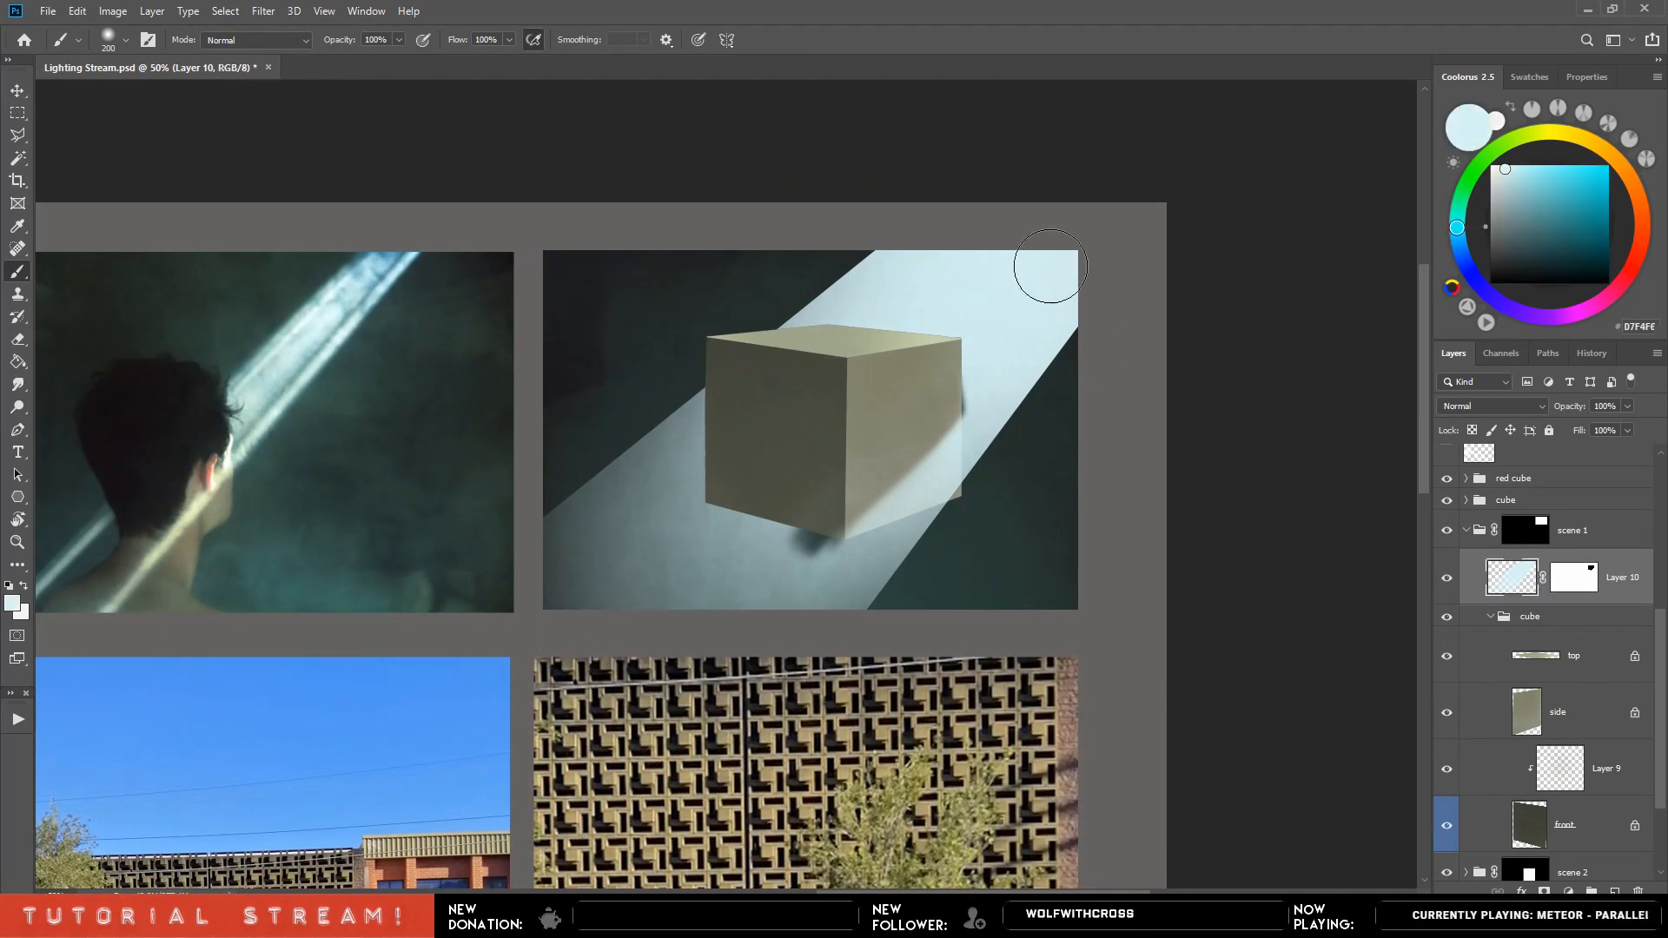
pyautogui.keyDown('alt'); pyautogui.click(977, 396); pyautogui.keyUp('alt')
pyautogui.press('[')
pyautogui.press('[')
pyautogui.press('[')
pyautogui.press('[')
pyautogui.press('[')
pyautogui.press('[')
pyautogui.press('[')
pyautogui.press('[')
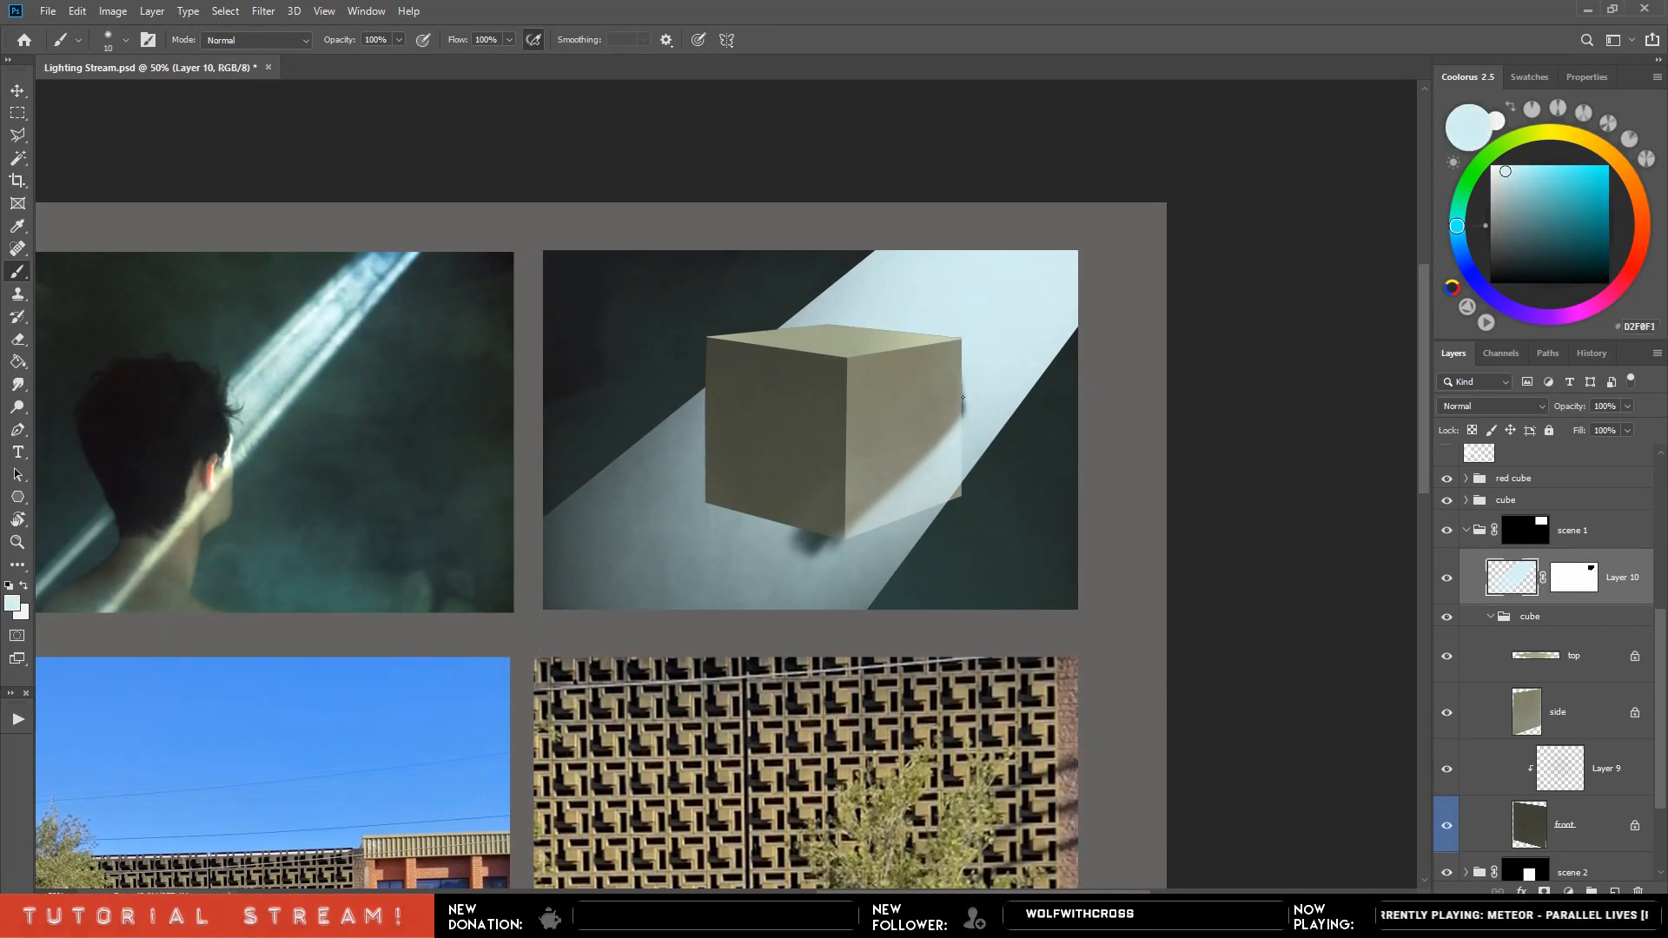
# Paint near-white at brush size 25 on the beam layer's mask to clear the dark smudge beside the cube's right edge.
pyautogui.click(1592, 581)
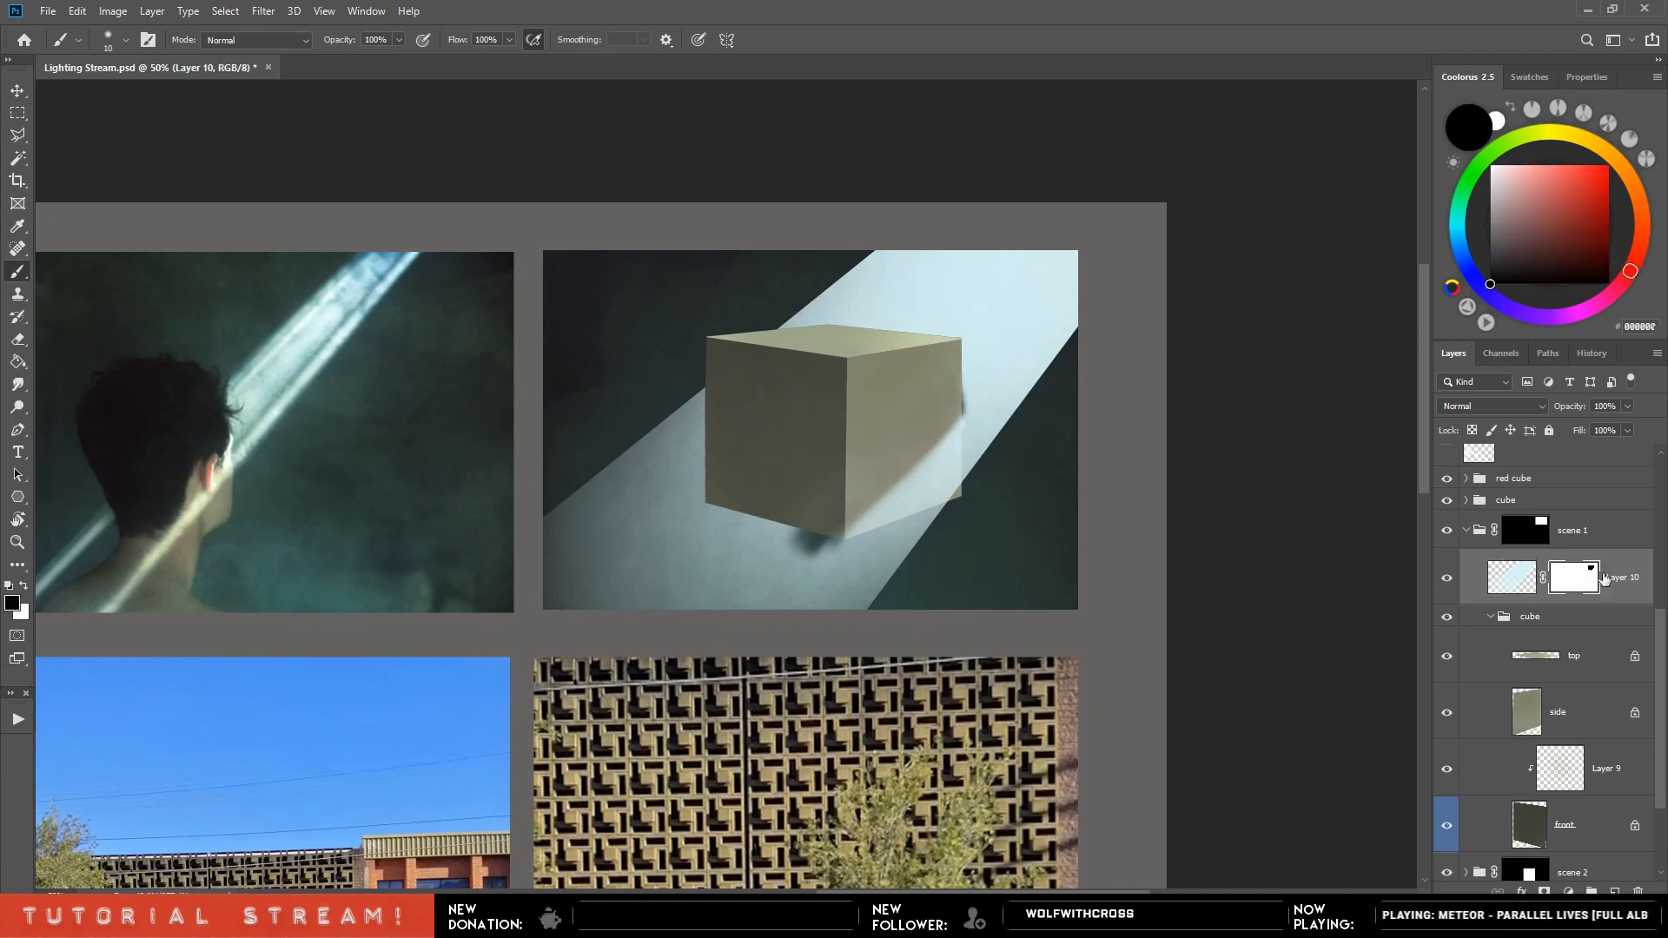
pyautogui.click(1488, 169)
pyautogui.press(']')
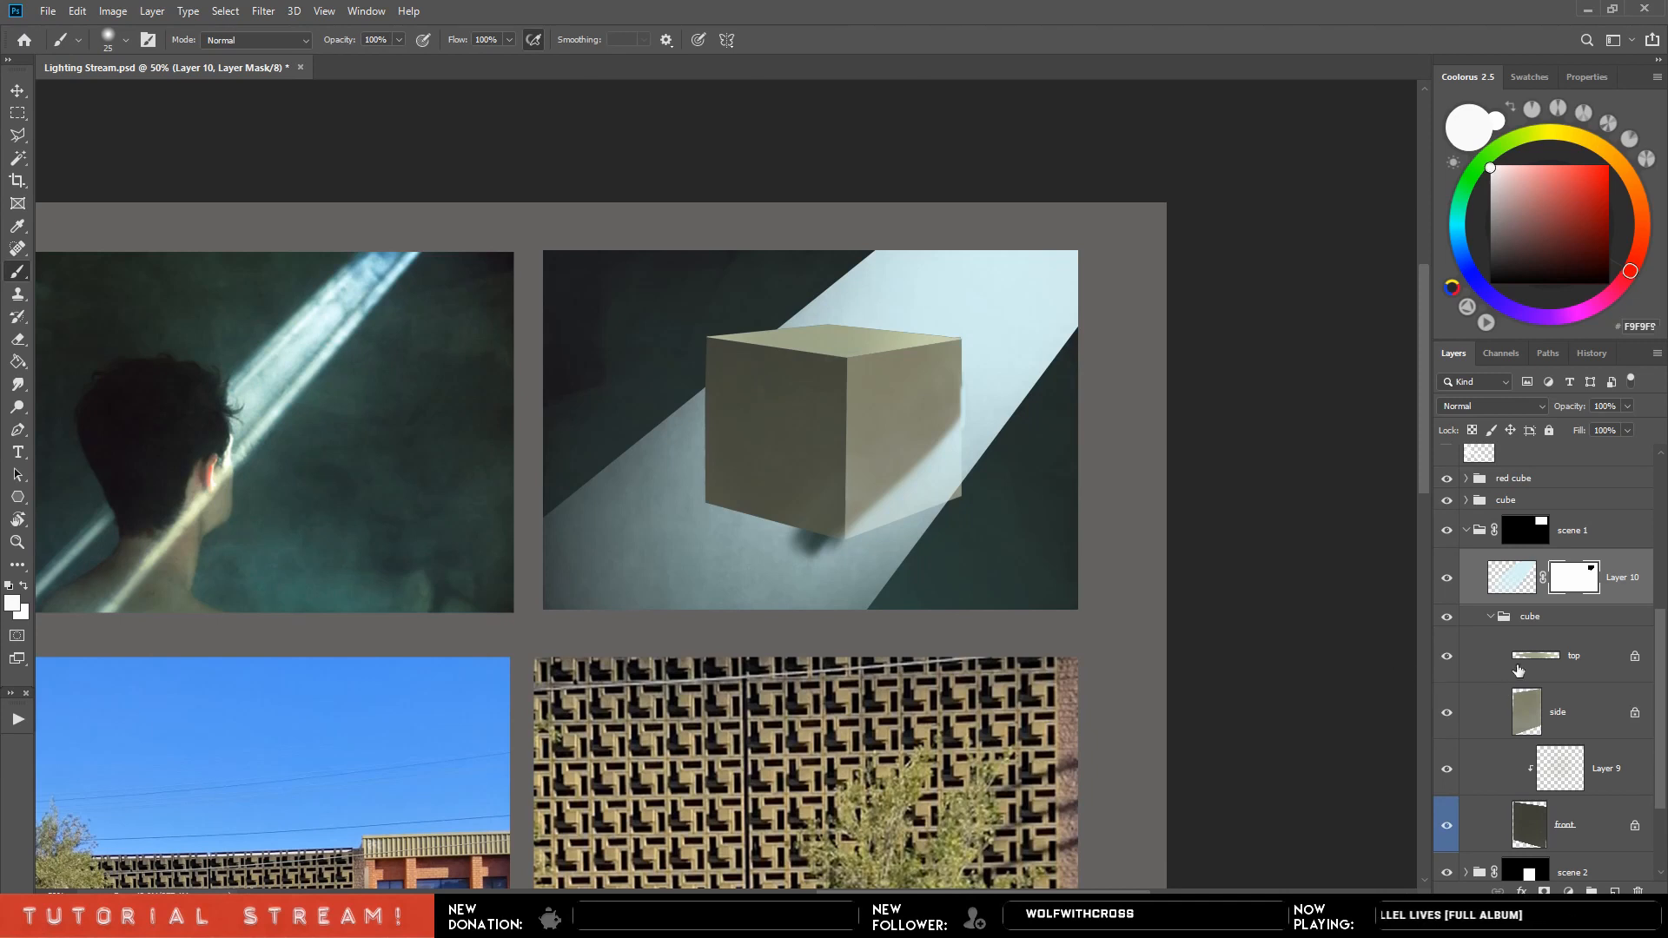
# Delete the part of the beam blocked by the cube, using a Polygonal Lasso selection from the cube down to the lower left, and deselect.
pyautogui.click(1512, 577)
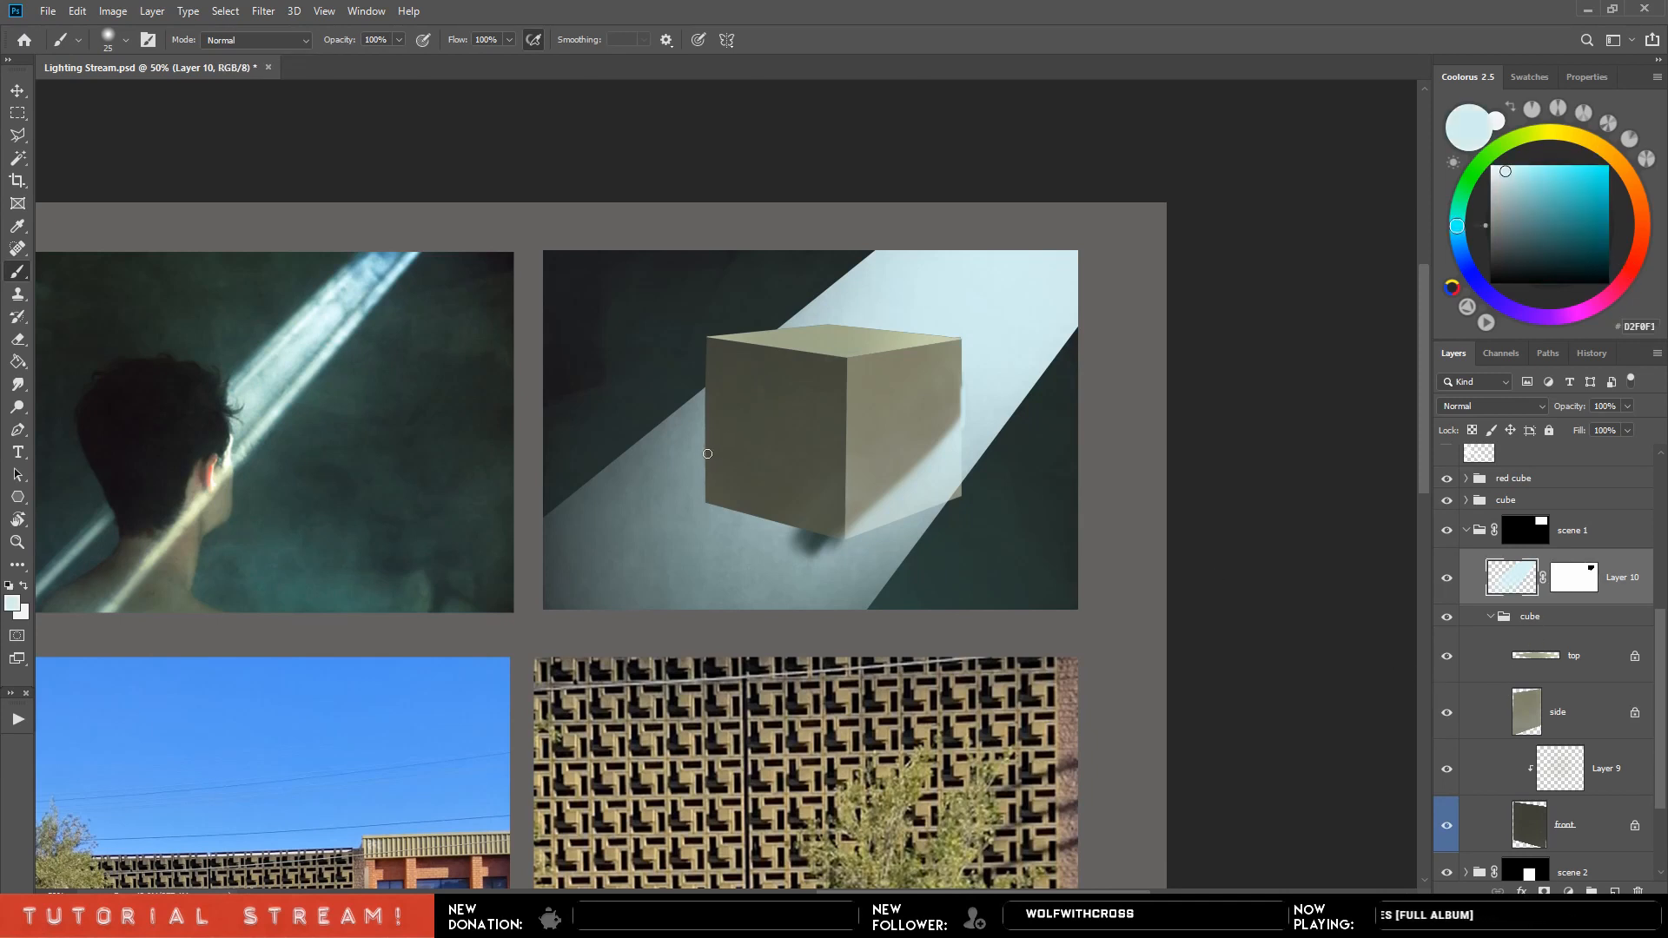
pyautogui.click(17, 135)
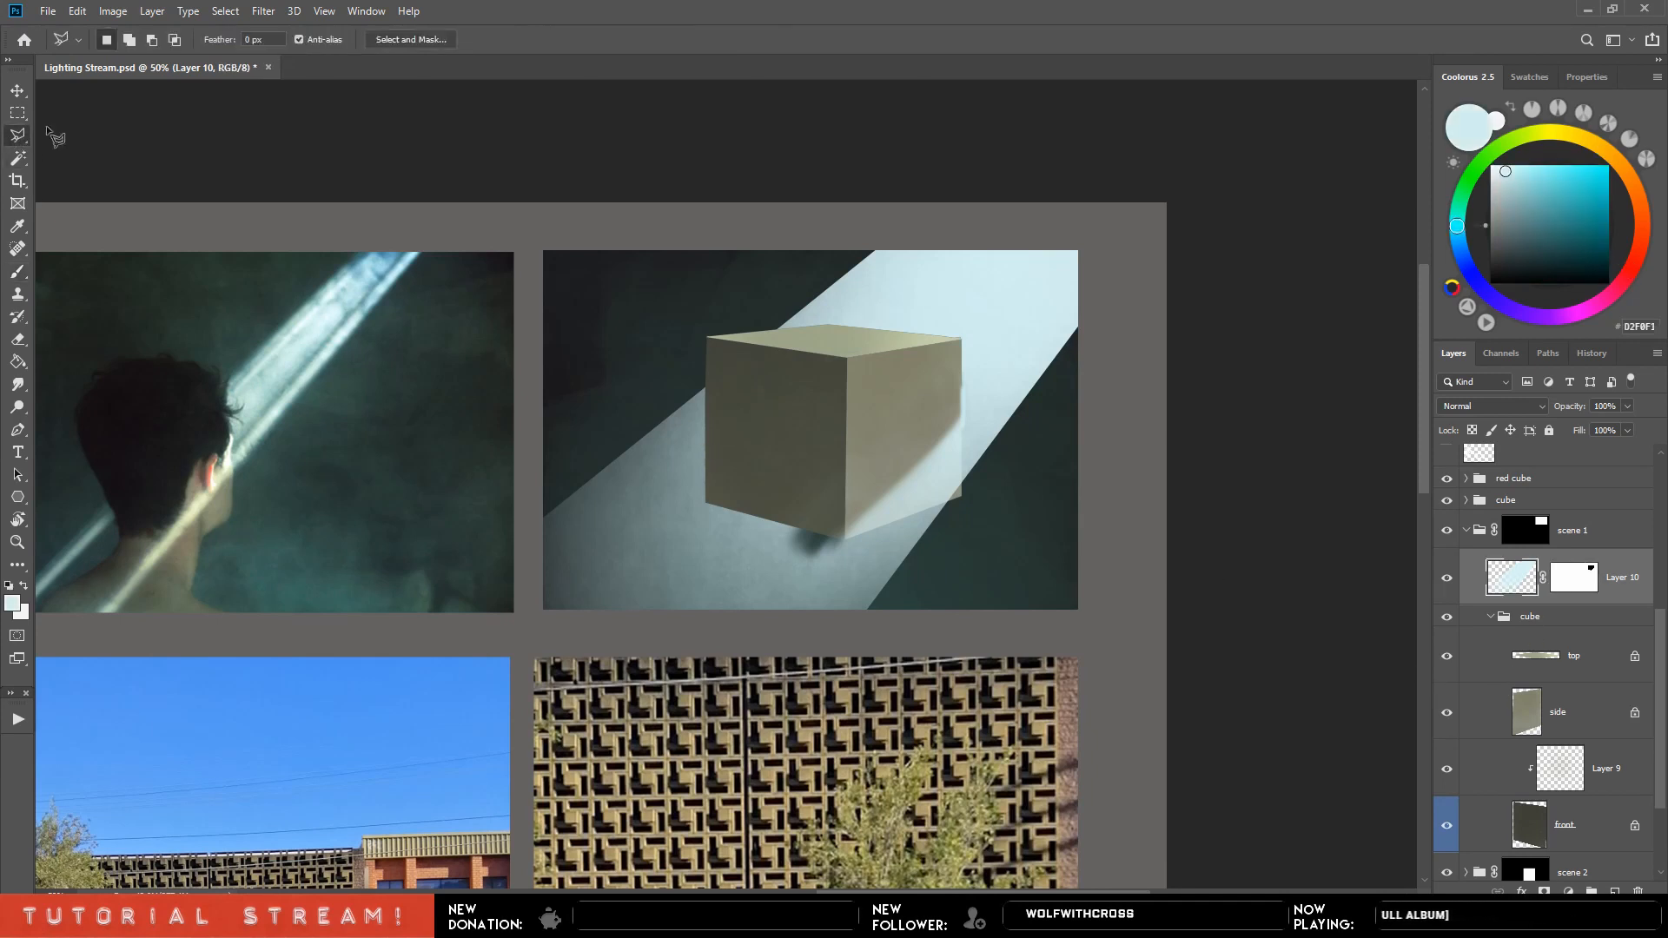
pyautogui.click(711, 428)
pyautogui.click(486, 630)
pyautogui.click(788, 627)
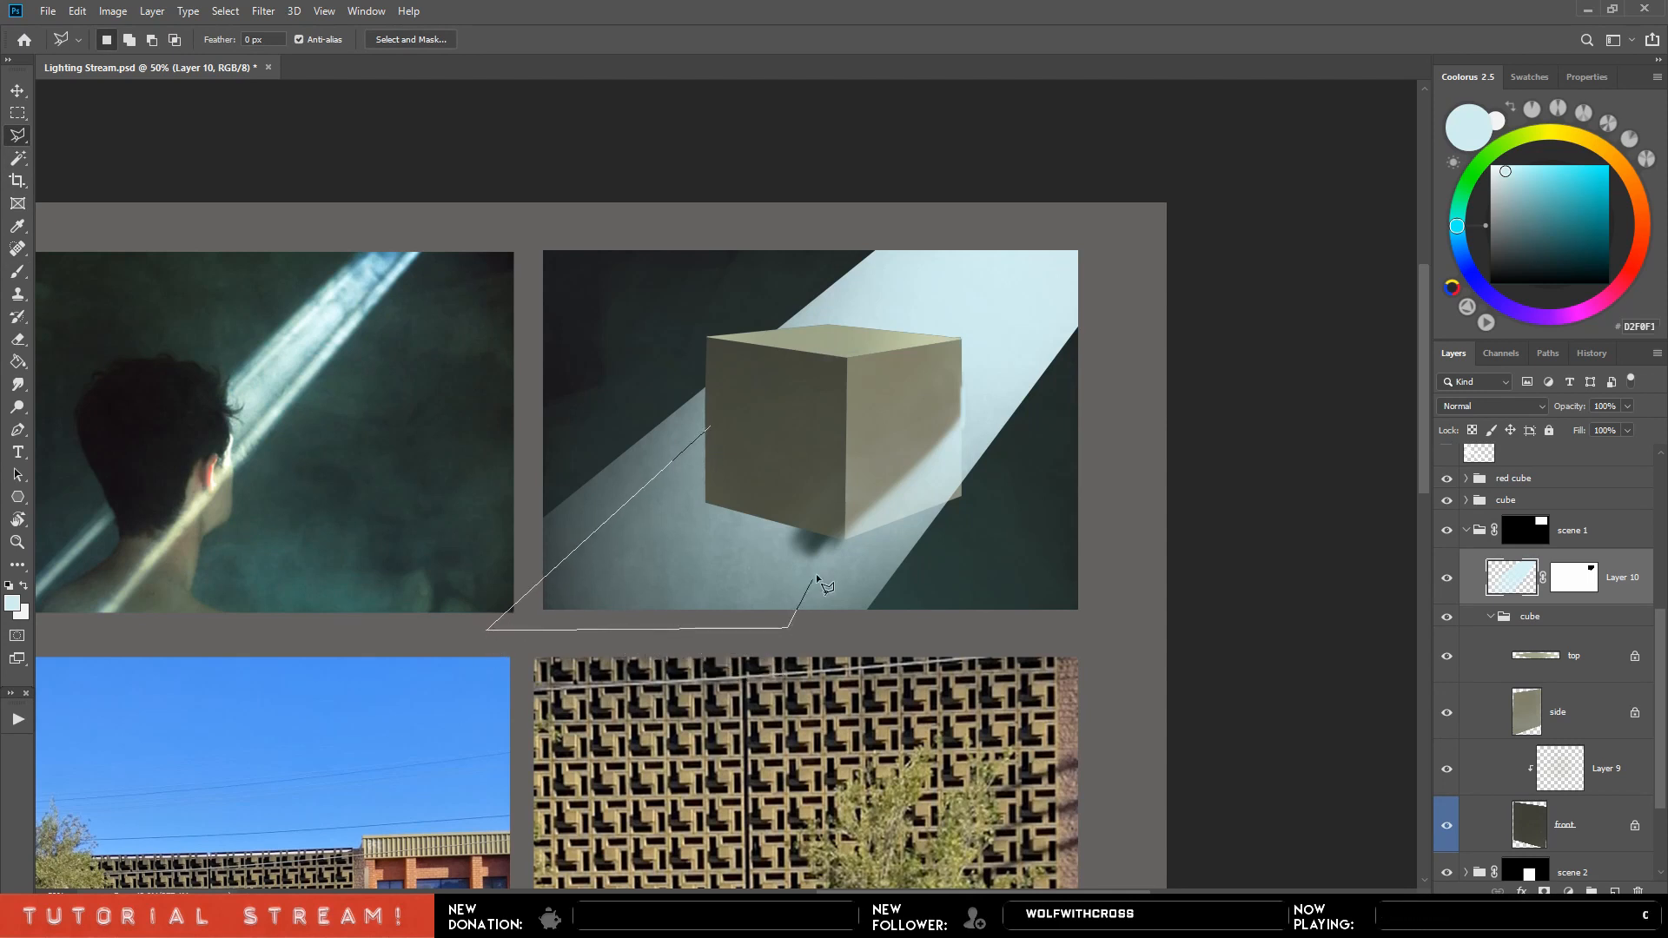
pyautogui.click(847, 532)
pyautogui.click(955, 423)
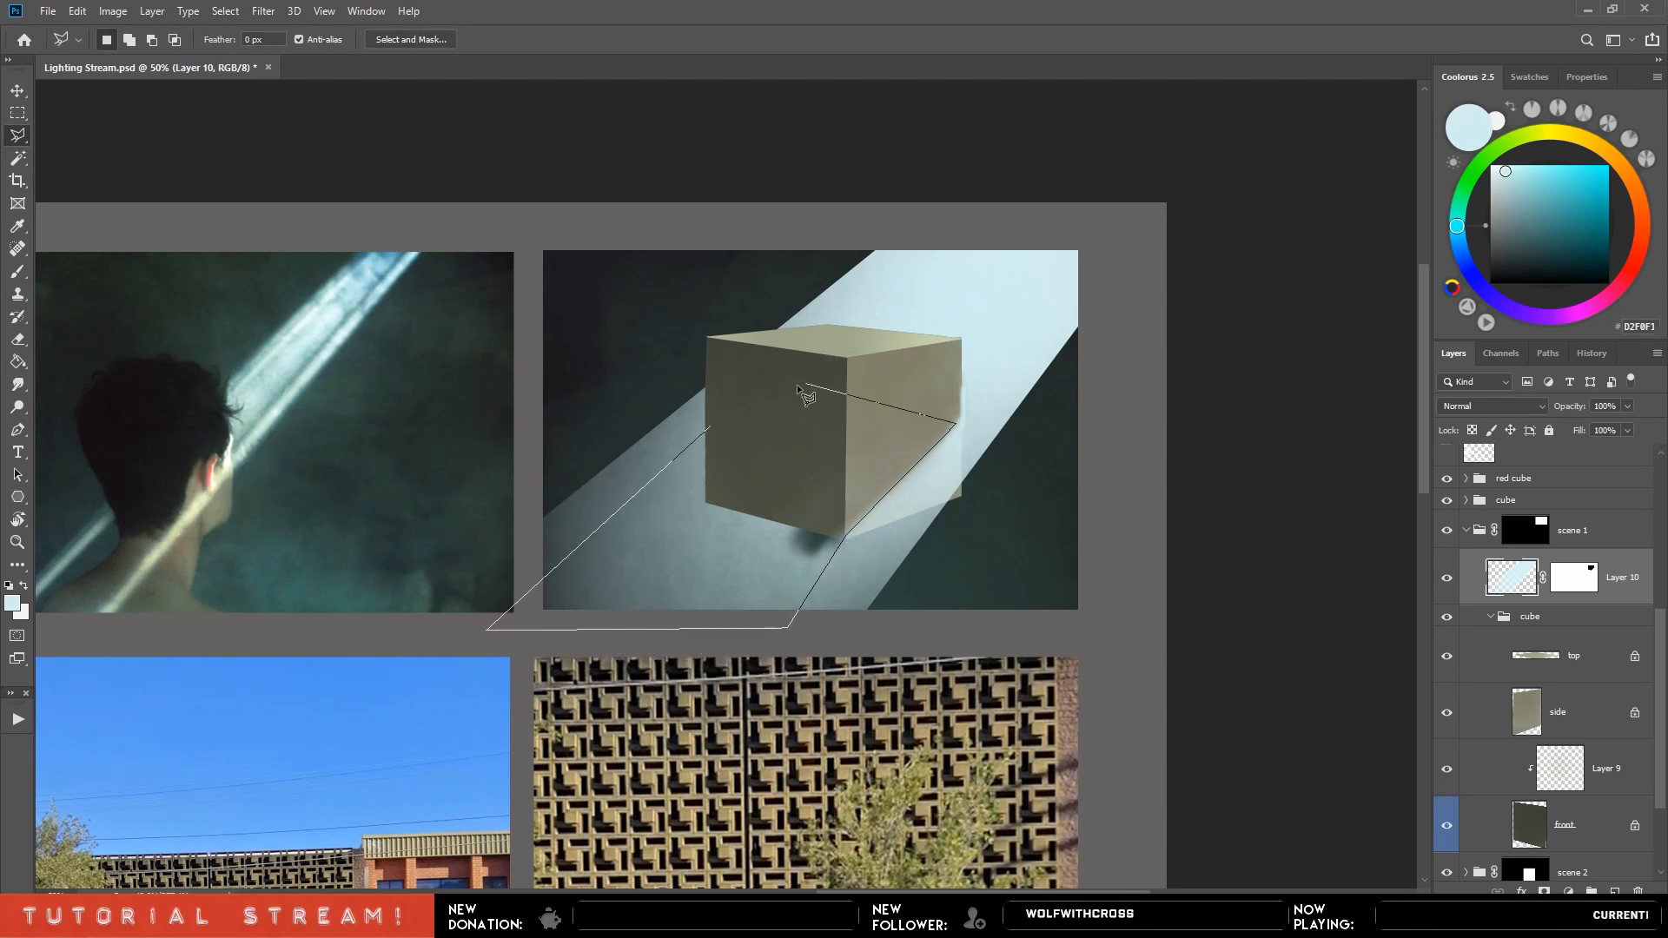
pyautogui.click(709, 425)
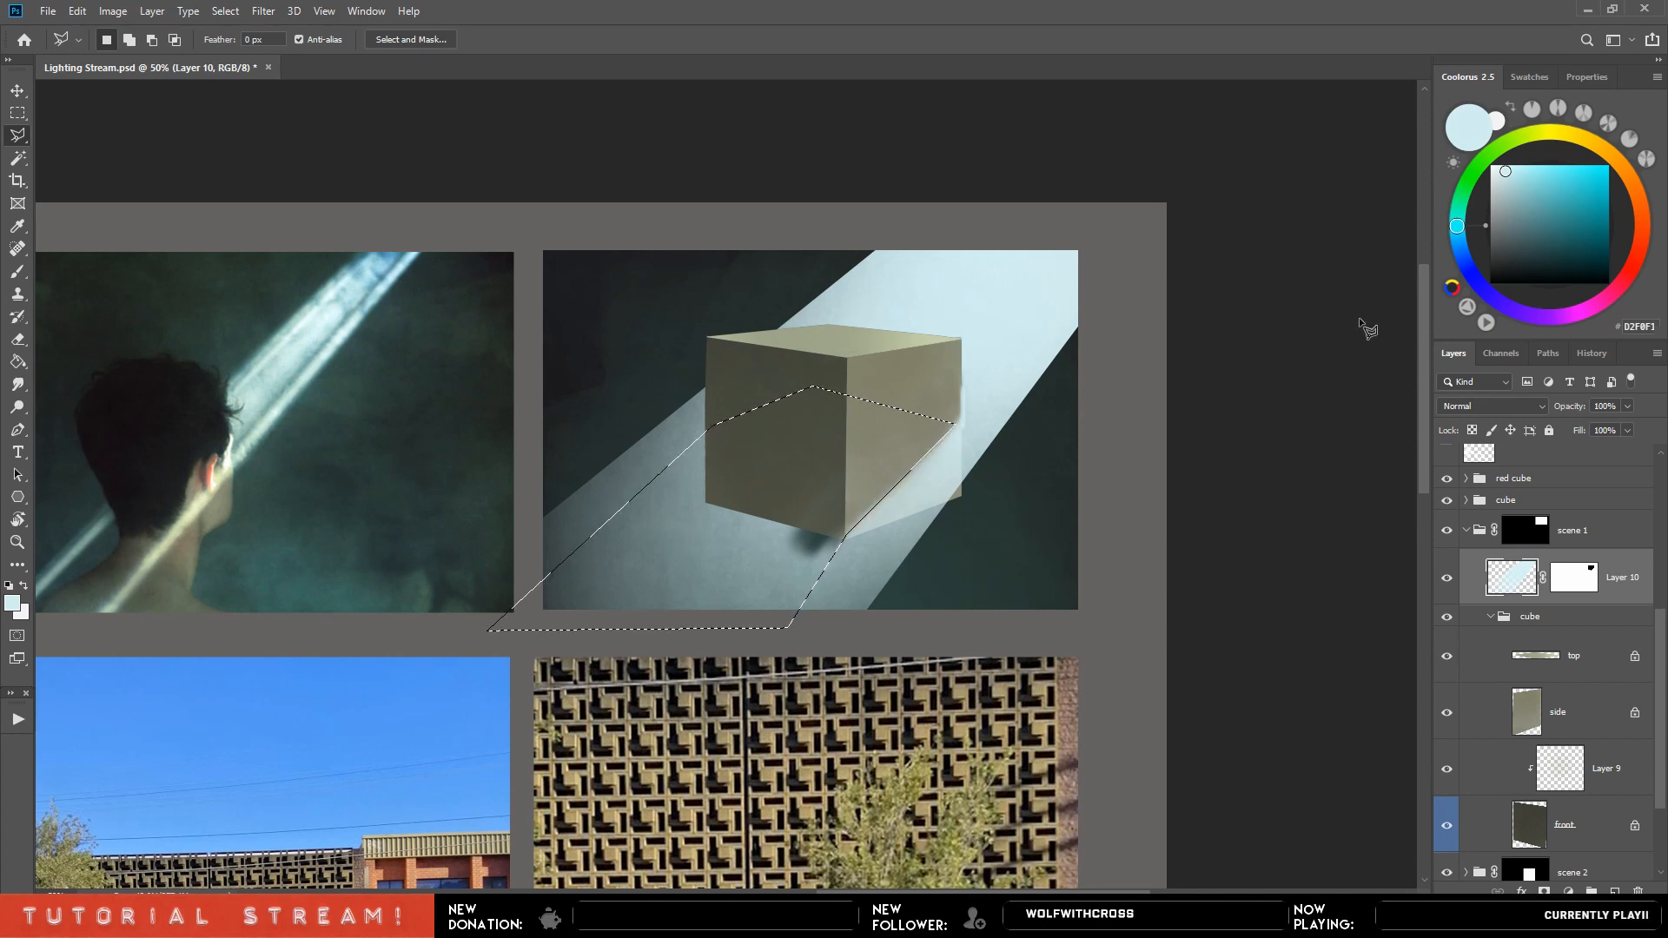
pyautogui.hotkey('ctrl', 'd')
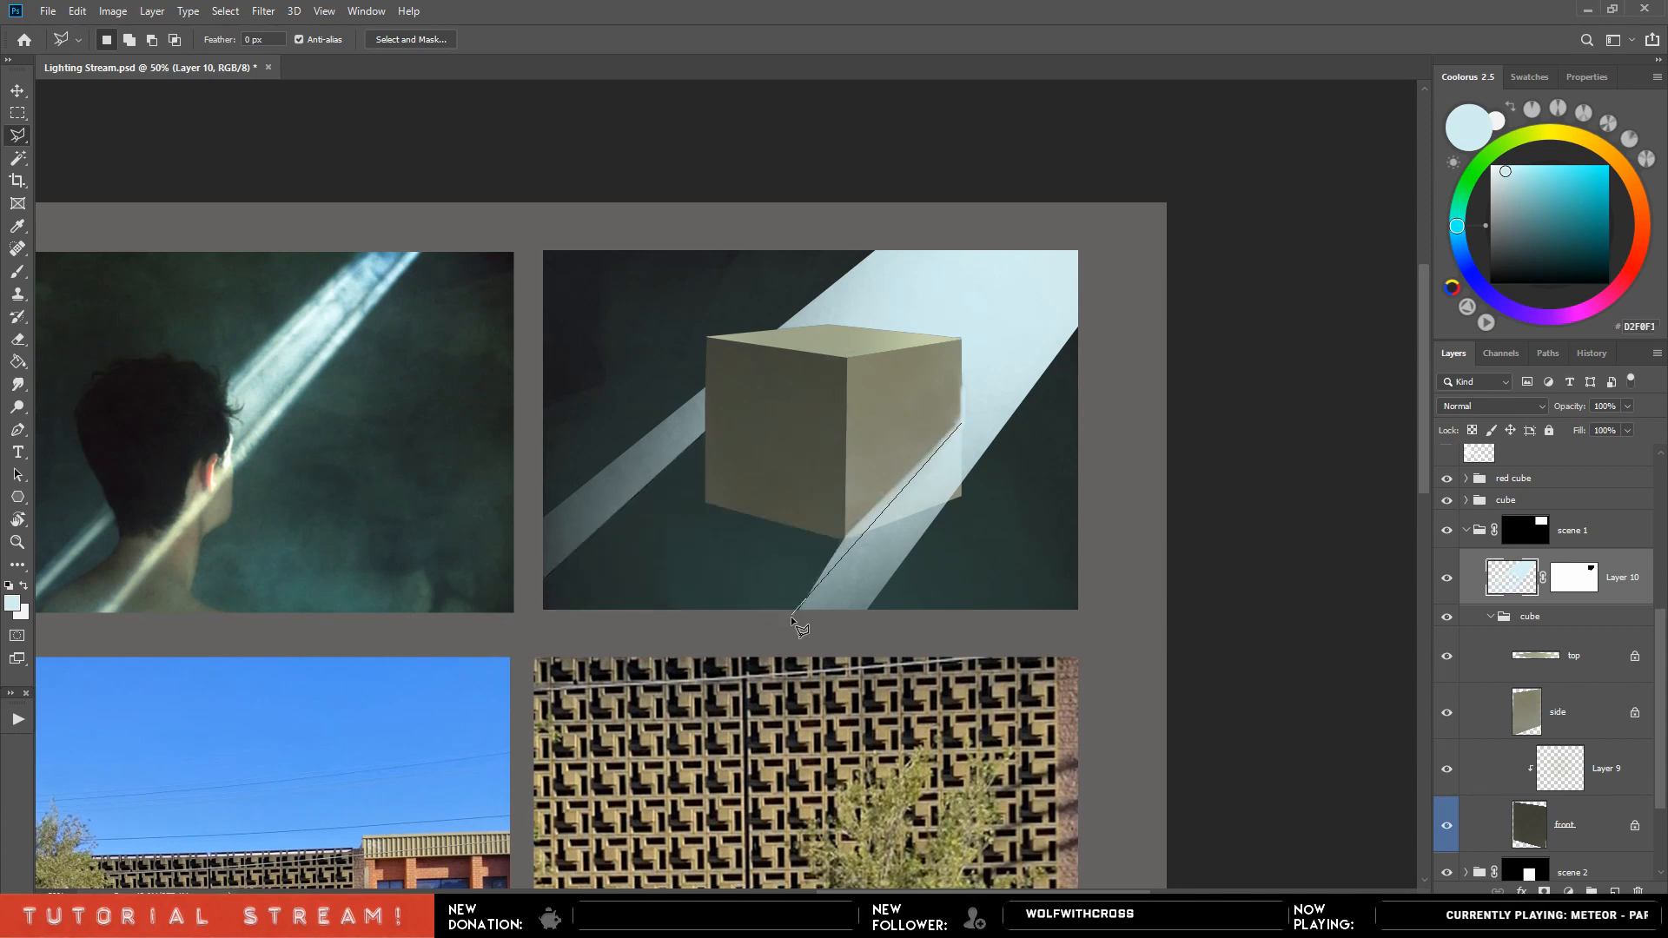
# Delete a further sliver of beam beneath the cube's bottom corner along a straight diagonal lasso edge, and deselect.
pyautogui.click(774, 631)
pyautogui.click(679, 580)
pyautogui.click(960, 423)
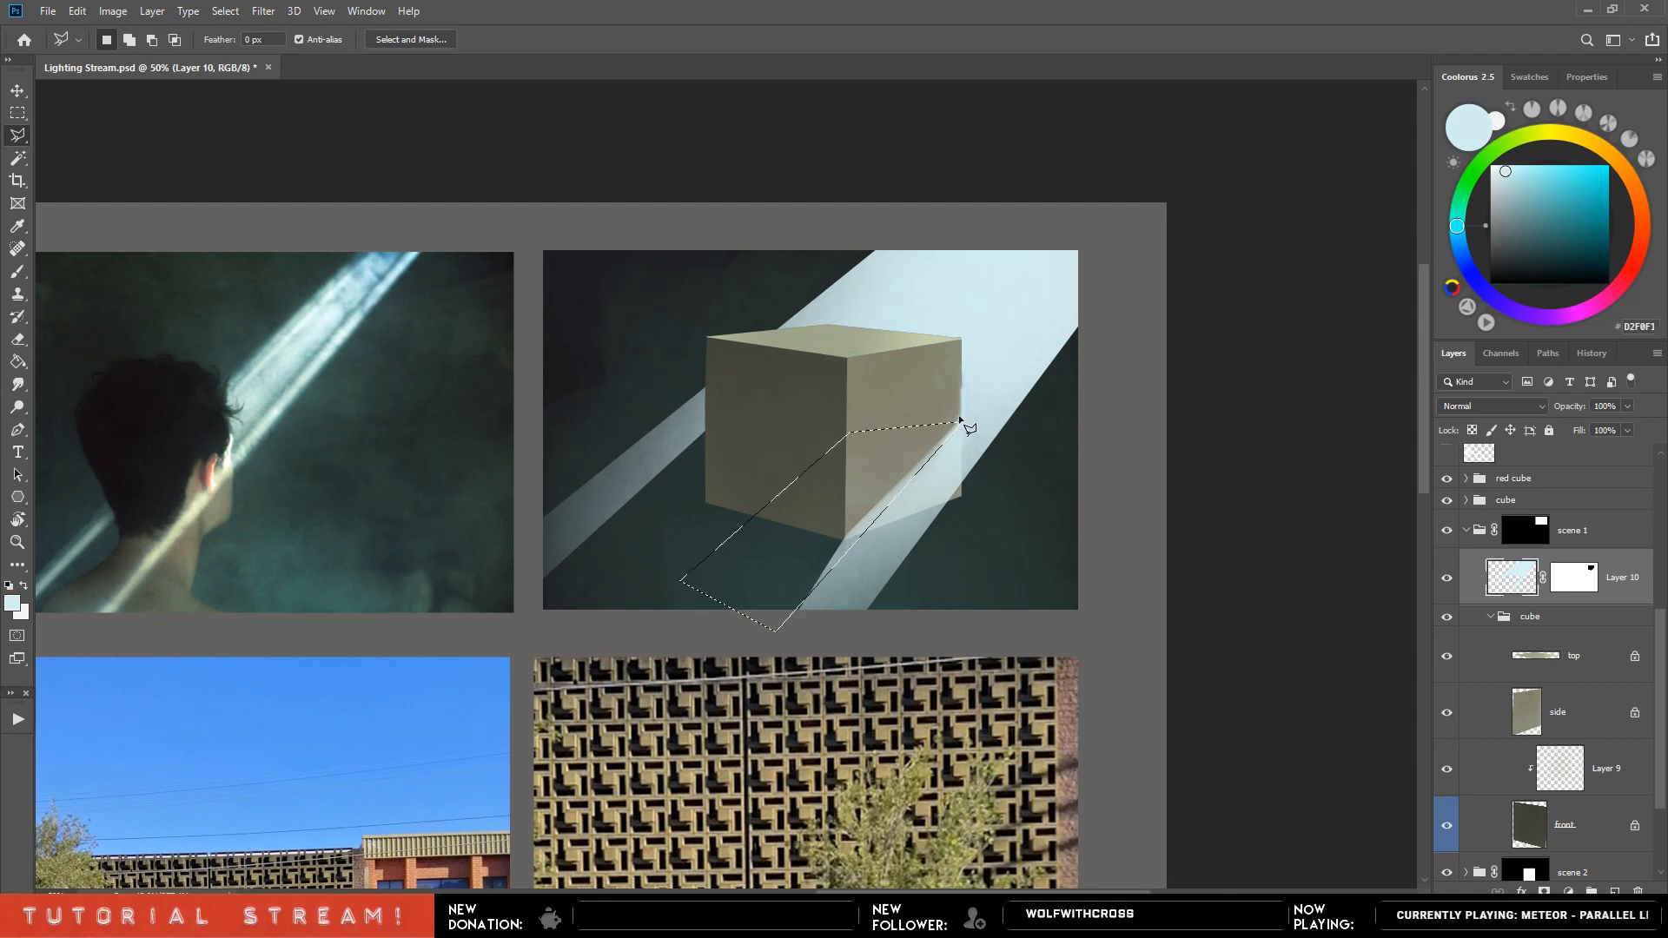
pyautogui.press('Delete')
pyautogui.hotkey('ctrl', 'd')
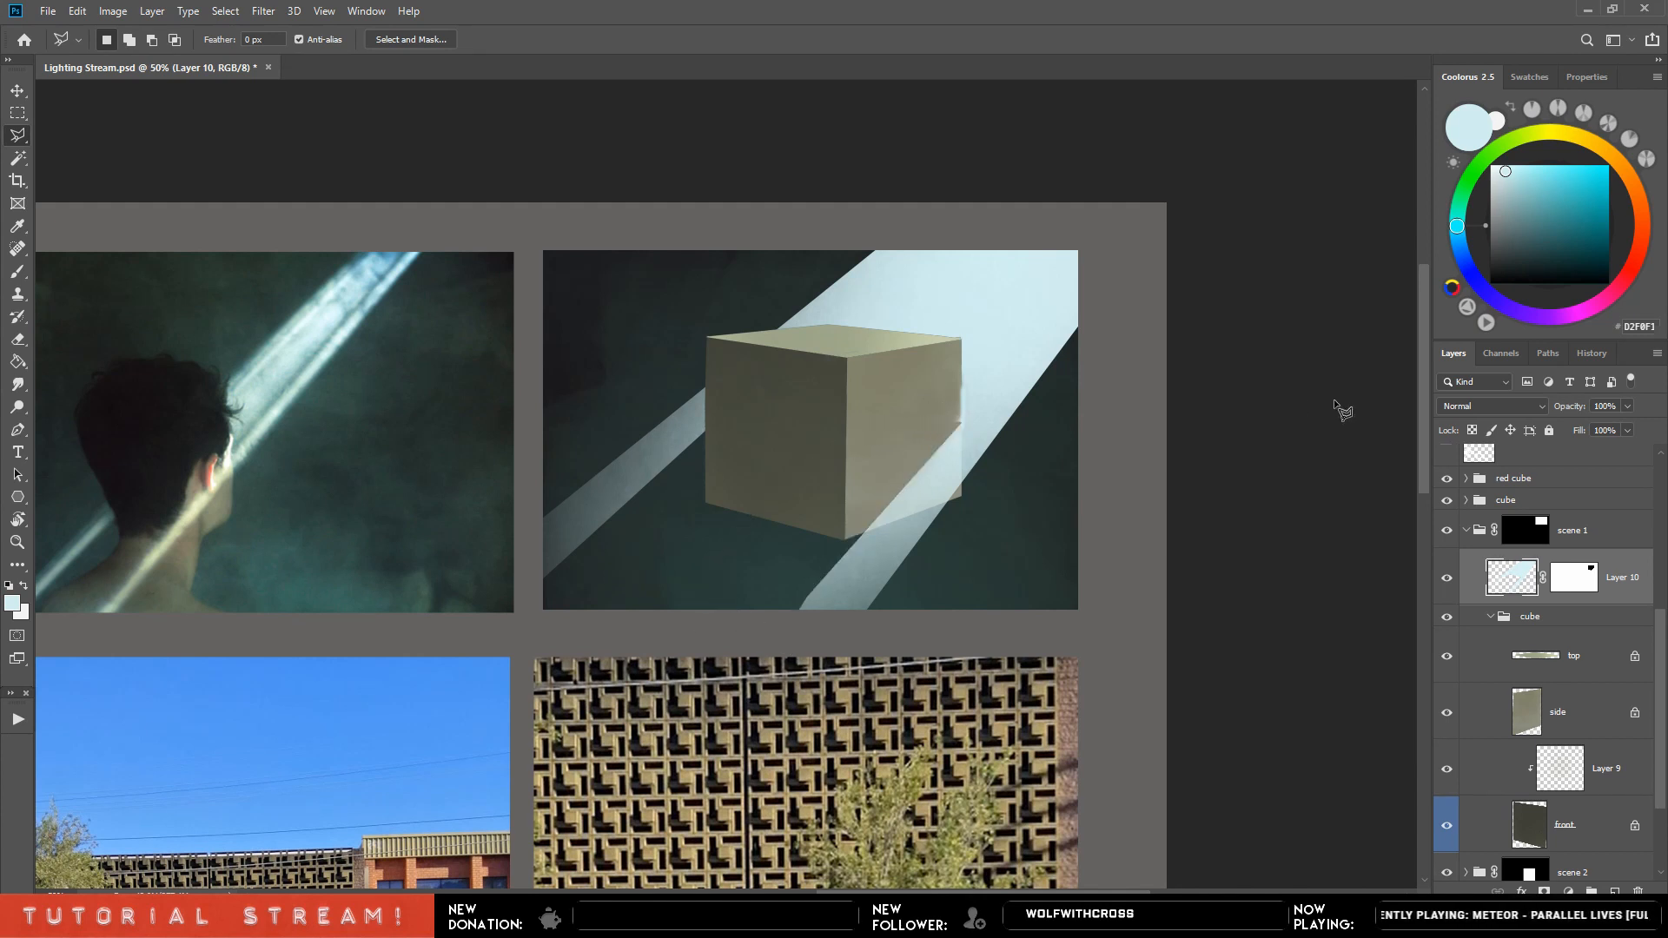
# Apply the beam layer's mask permanently to the layer.
pyautogui.hotkey('ctrl', '-')
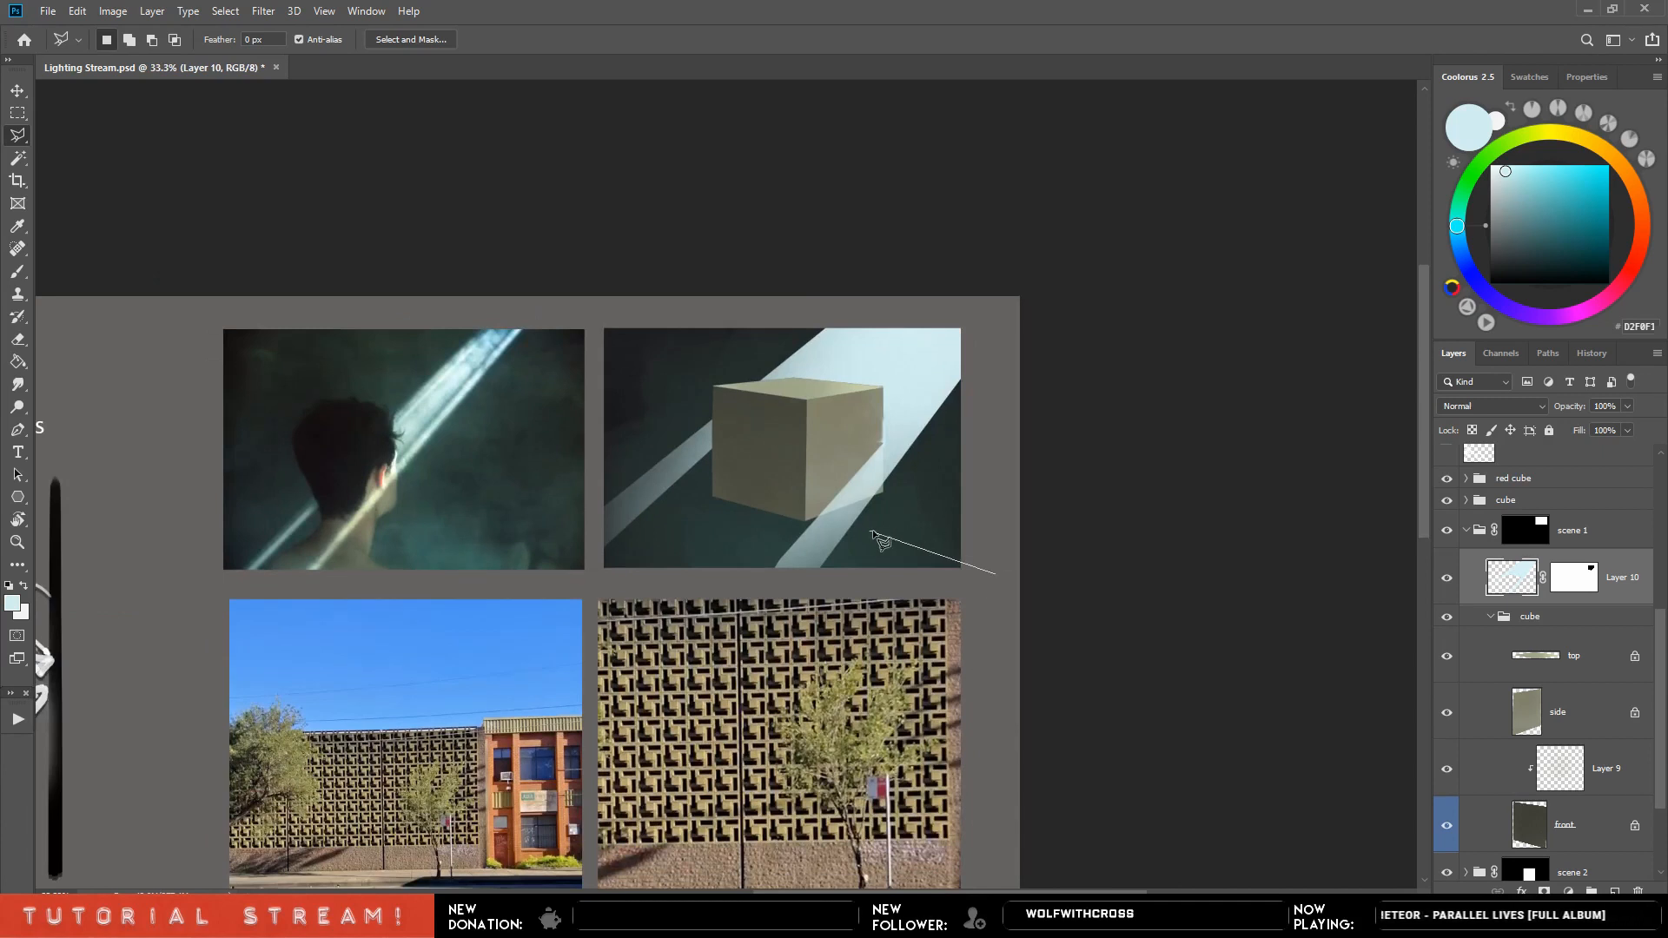
pyautogui.press('Escape')
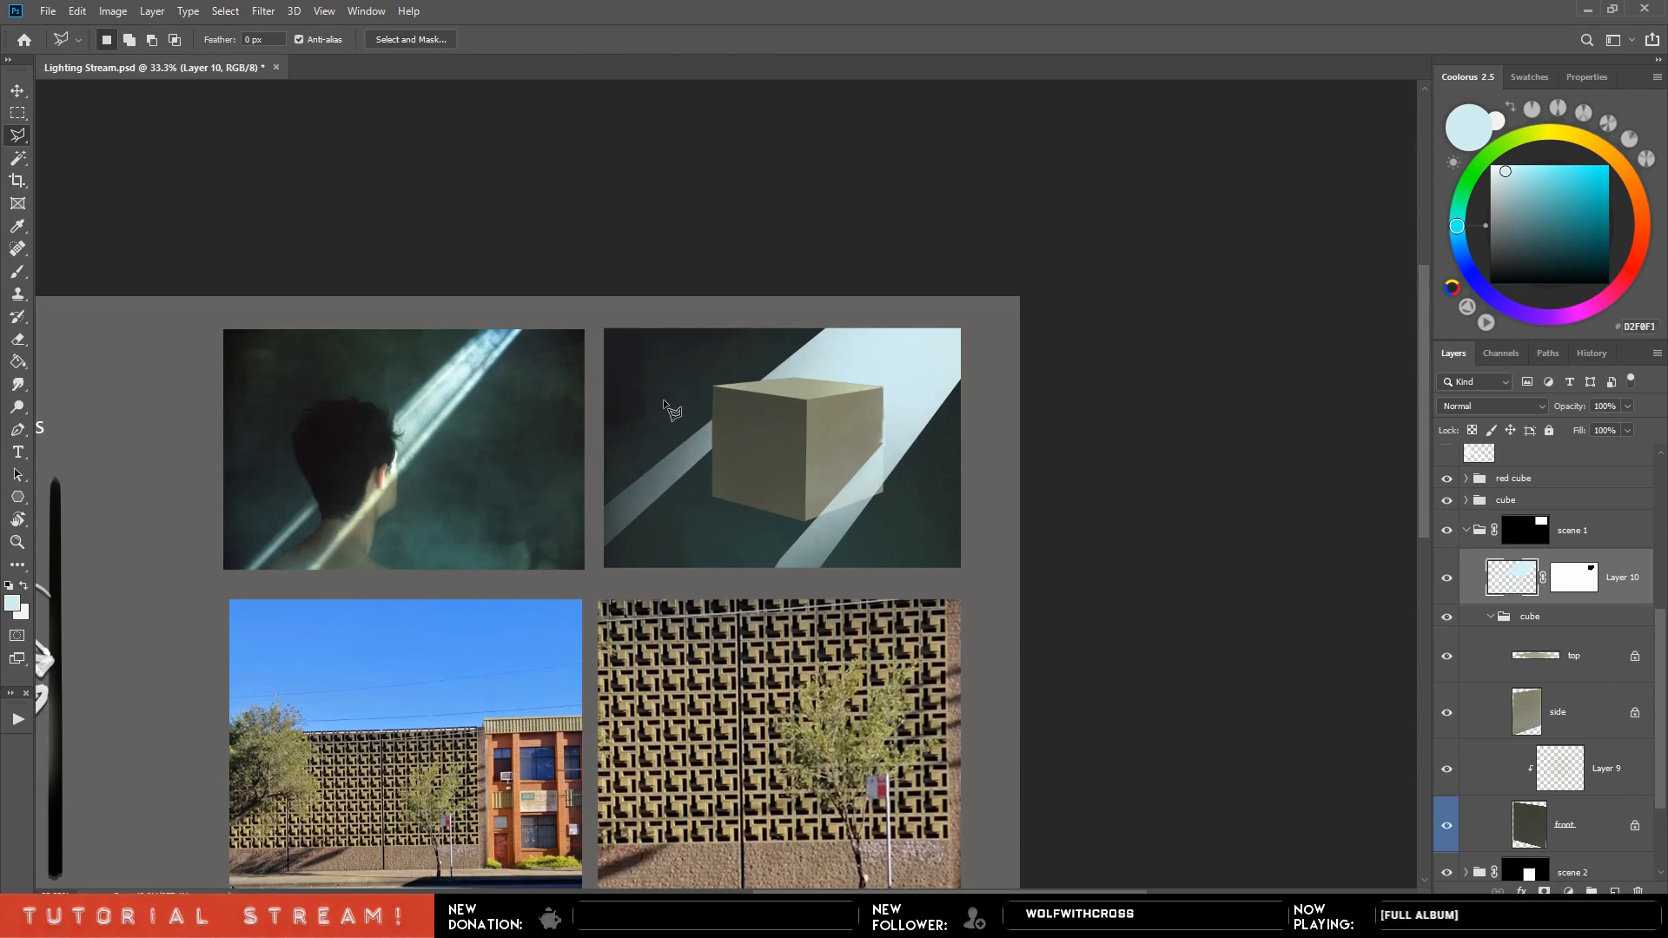
pyautogui.rightClick(1574, 575)
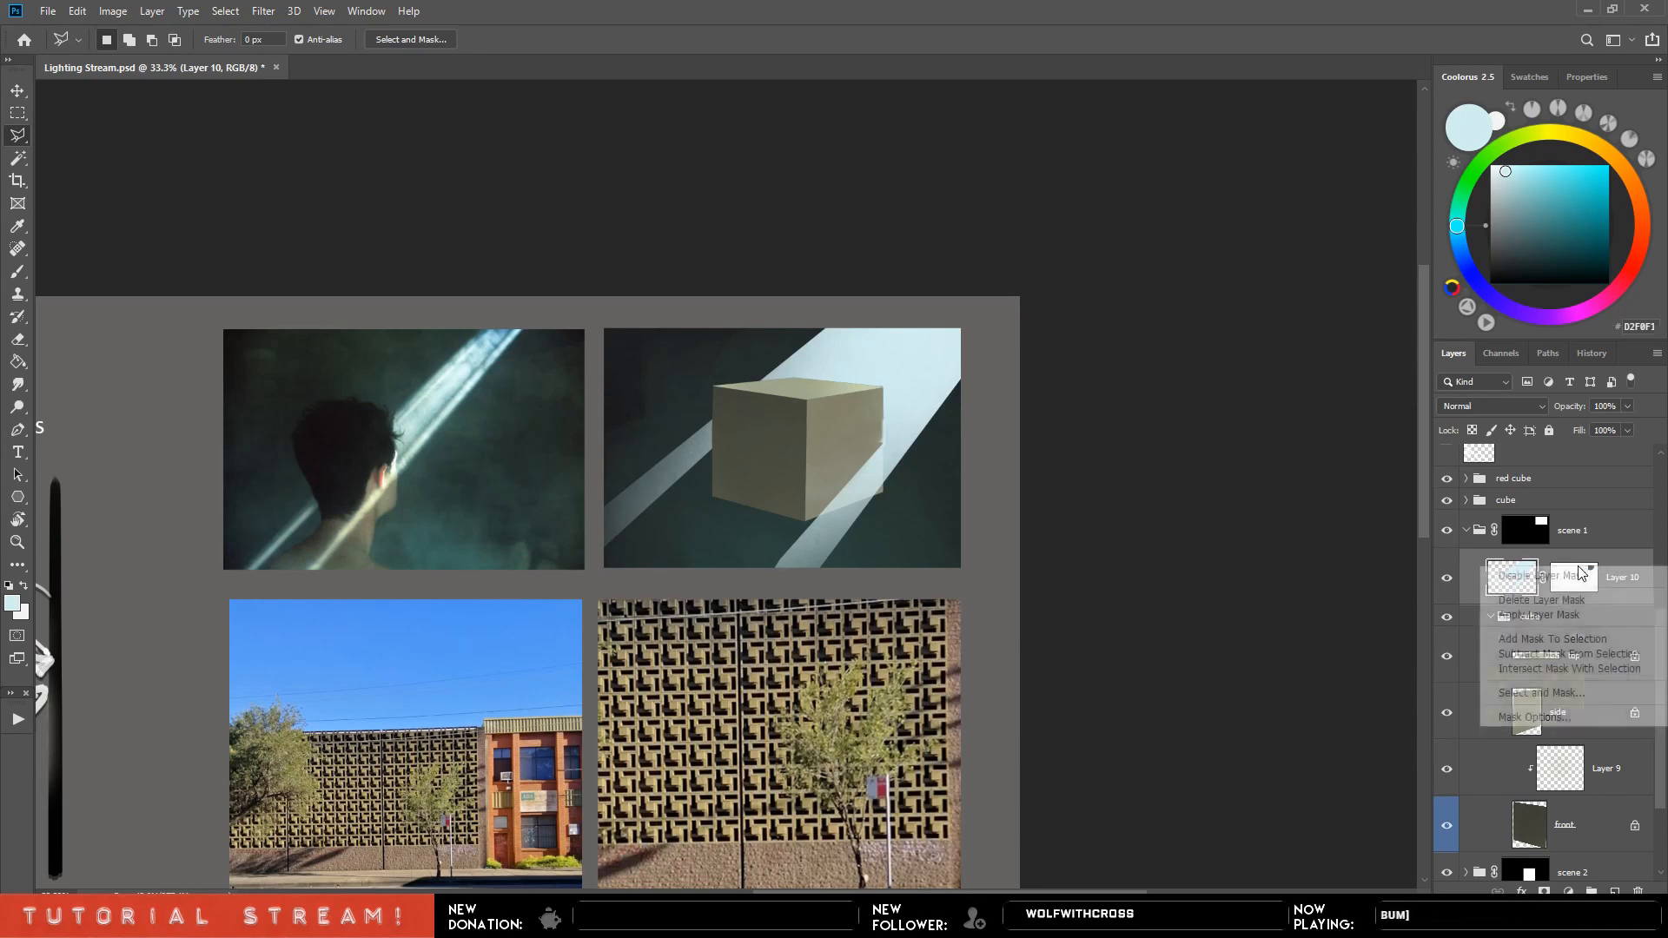
pyautogui.click(1529, 607)
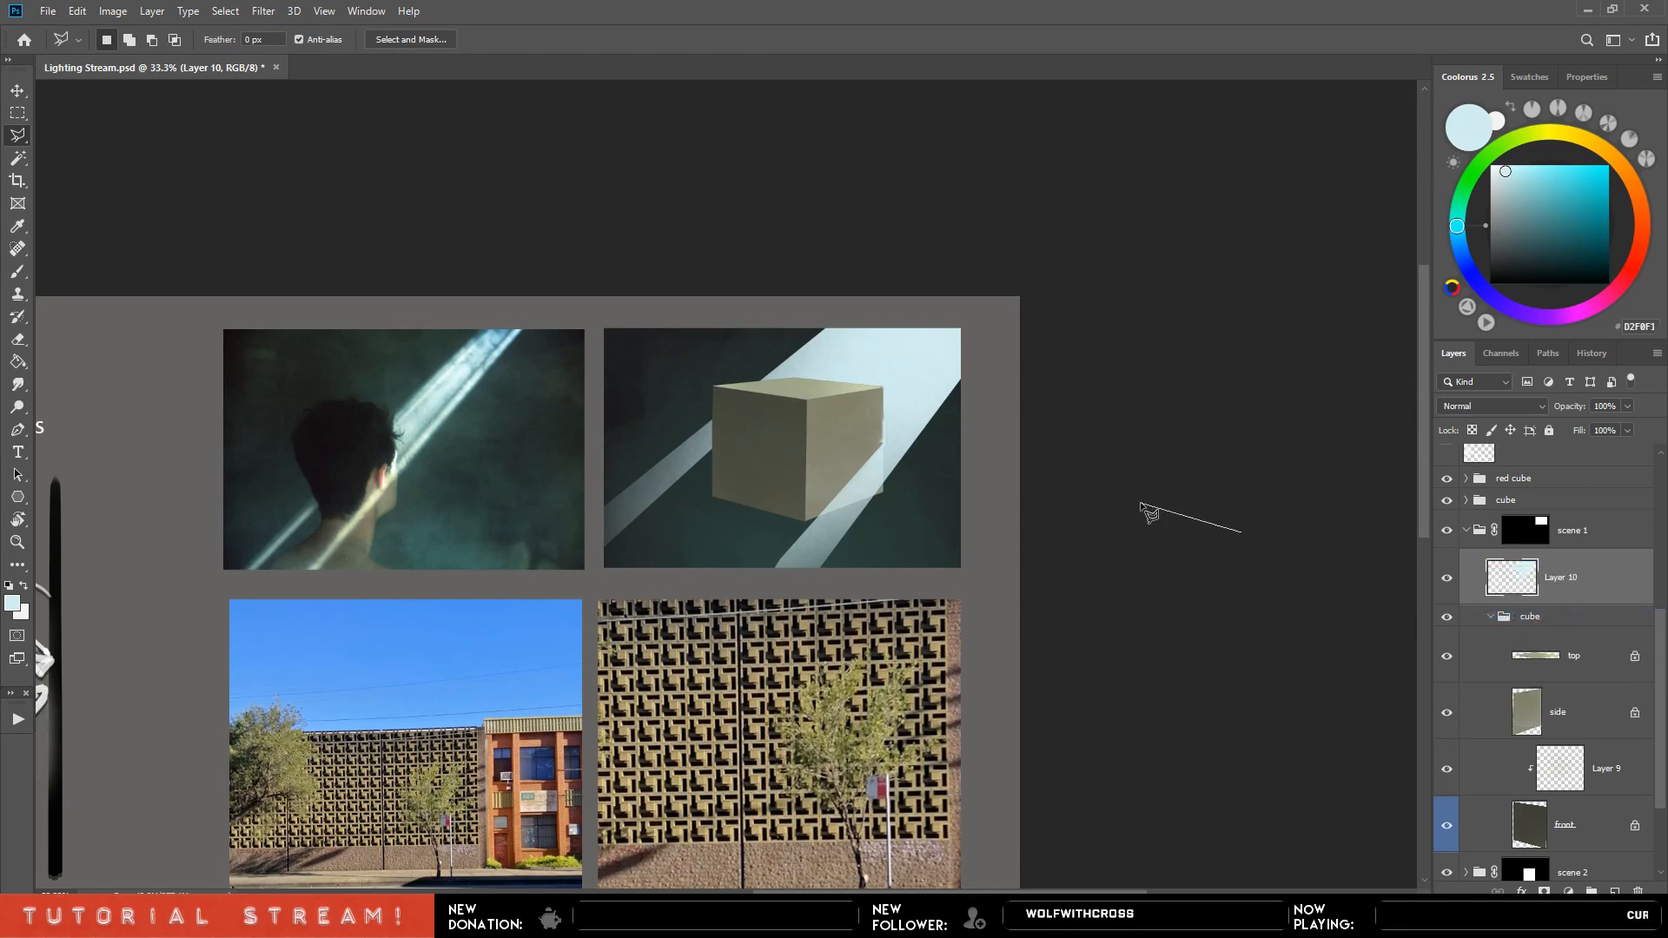
# Choose the soft elongated 300 tip from the Basics brushes for the eraser and soften the beam's lower right edge.
pyautogui.press('e')
pyautogui.press('F5')
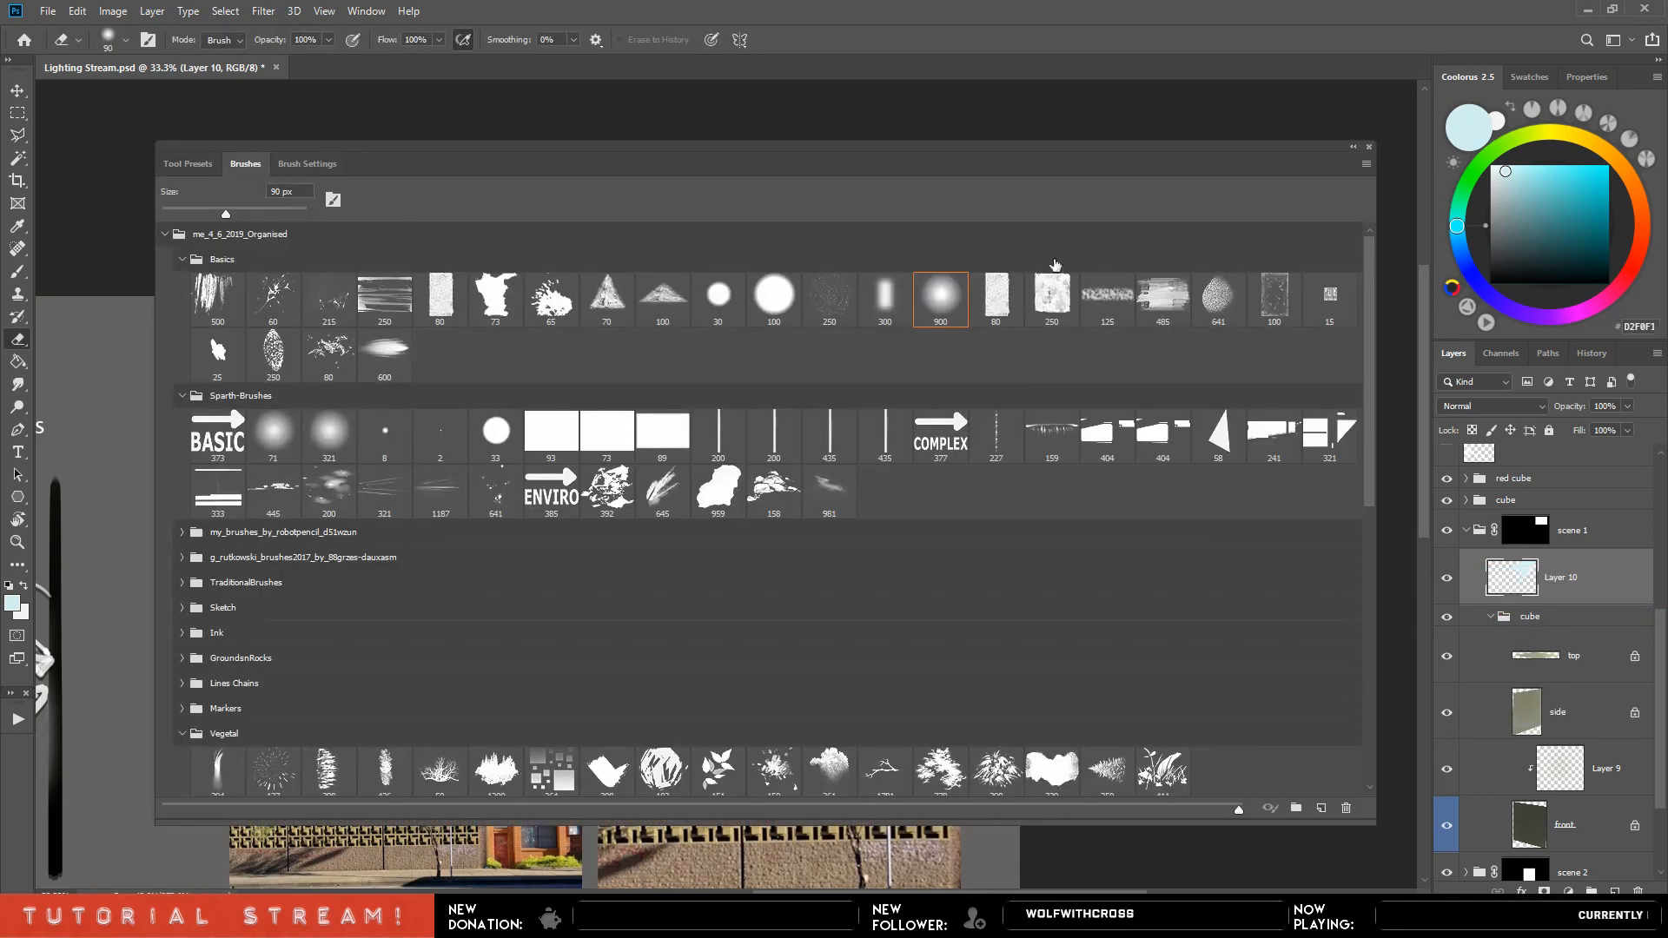
pyautogui.click(884, 297)
pyautogui.press('F5')
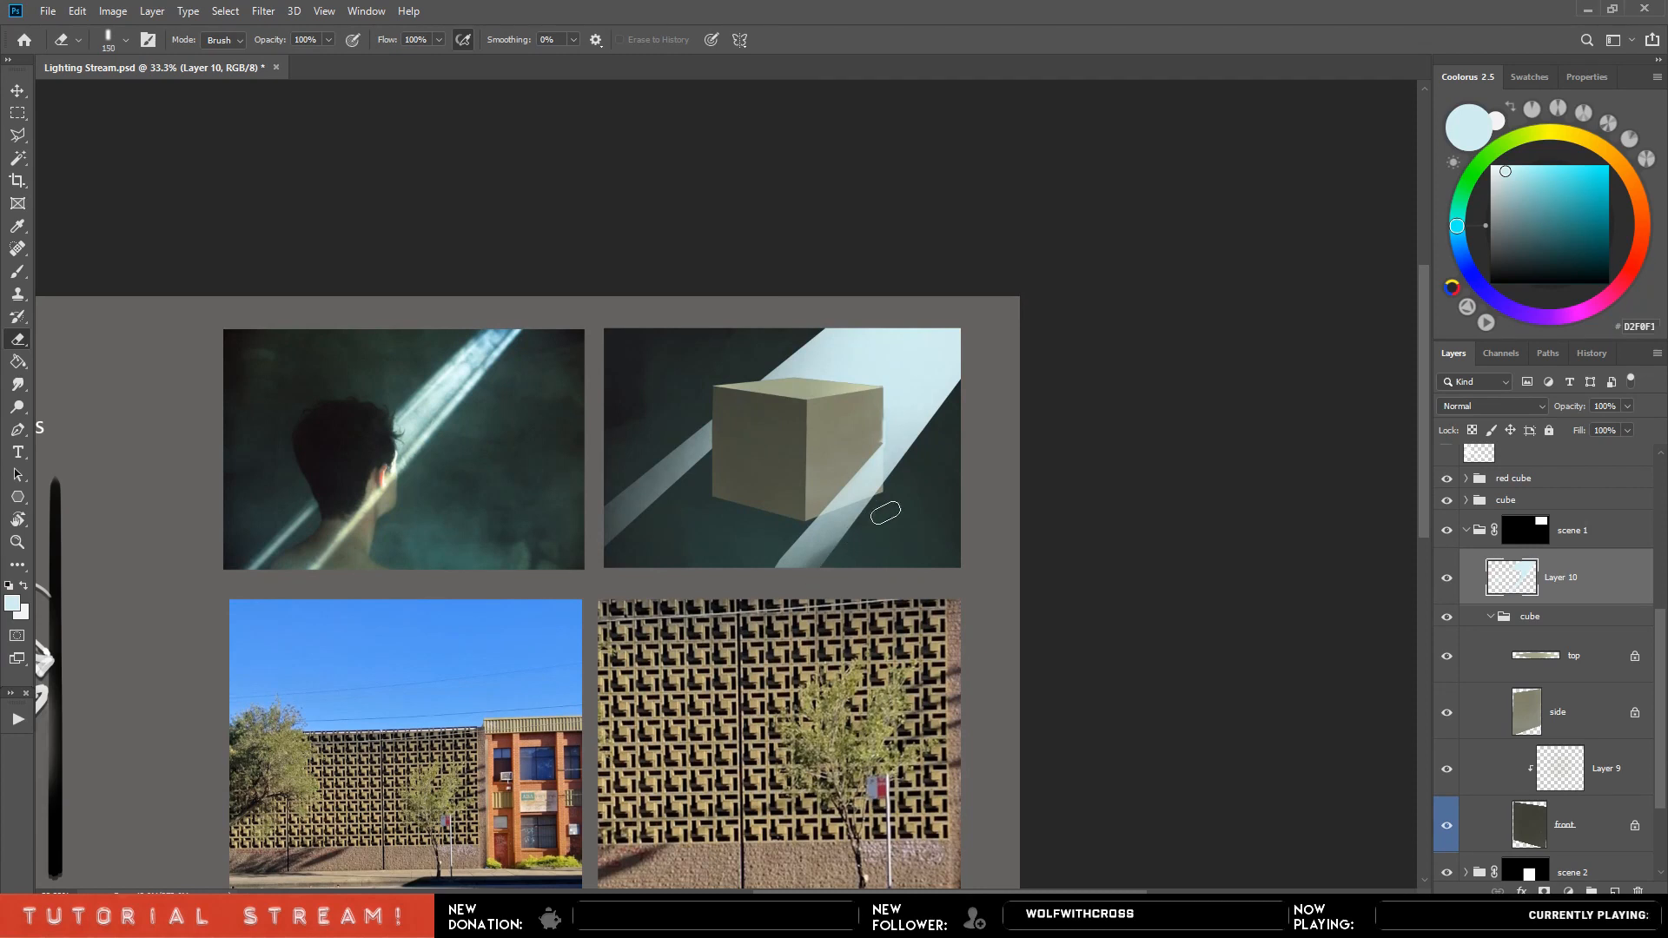
pyautogui.moveTo(825, 564); pyautogui.dragTo(891, 483)
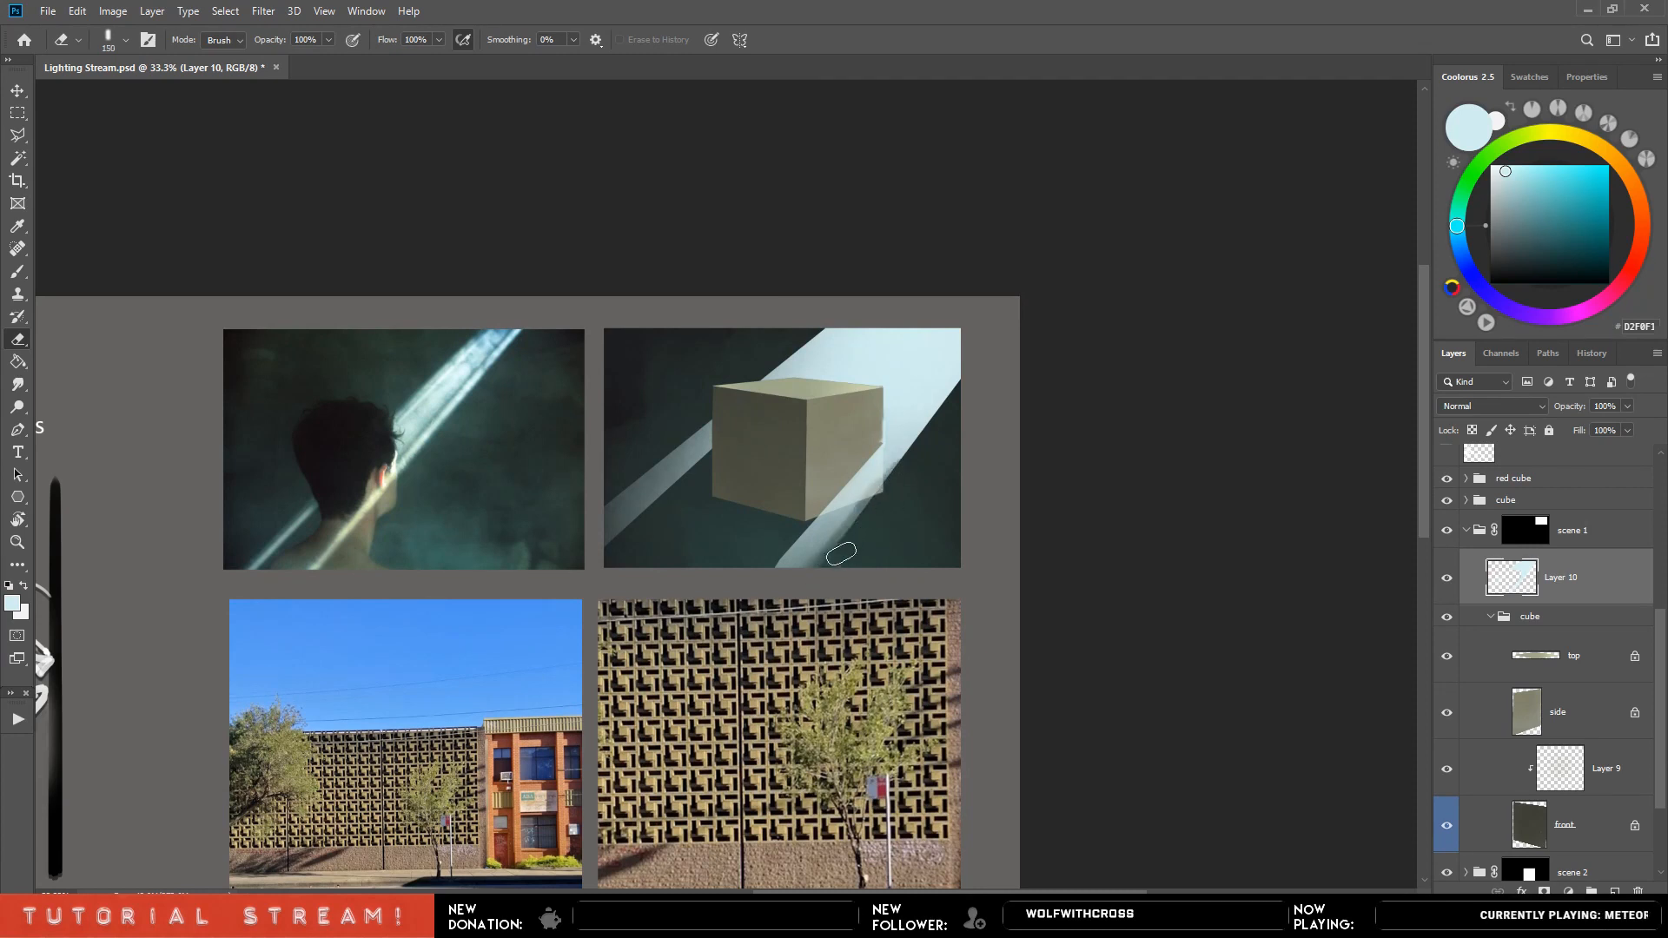
# Soften the beam's lower right edge, from below the cube up to the picture's right border, with the eraser at up to 200 px.
pyautogui.press(']')
pyautogui.press(']')
pyautogui.moveTo(813, 587); pyautogui.dragTo(949, 408)
pyautogui.moveTo(905, 473); pyautogui.dragTo(985, 364)
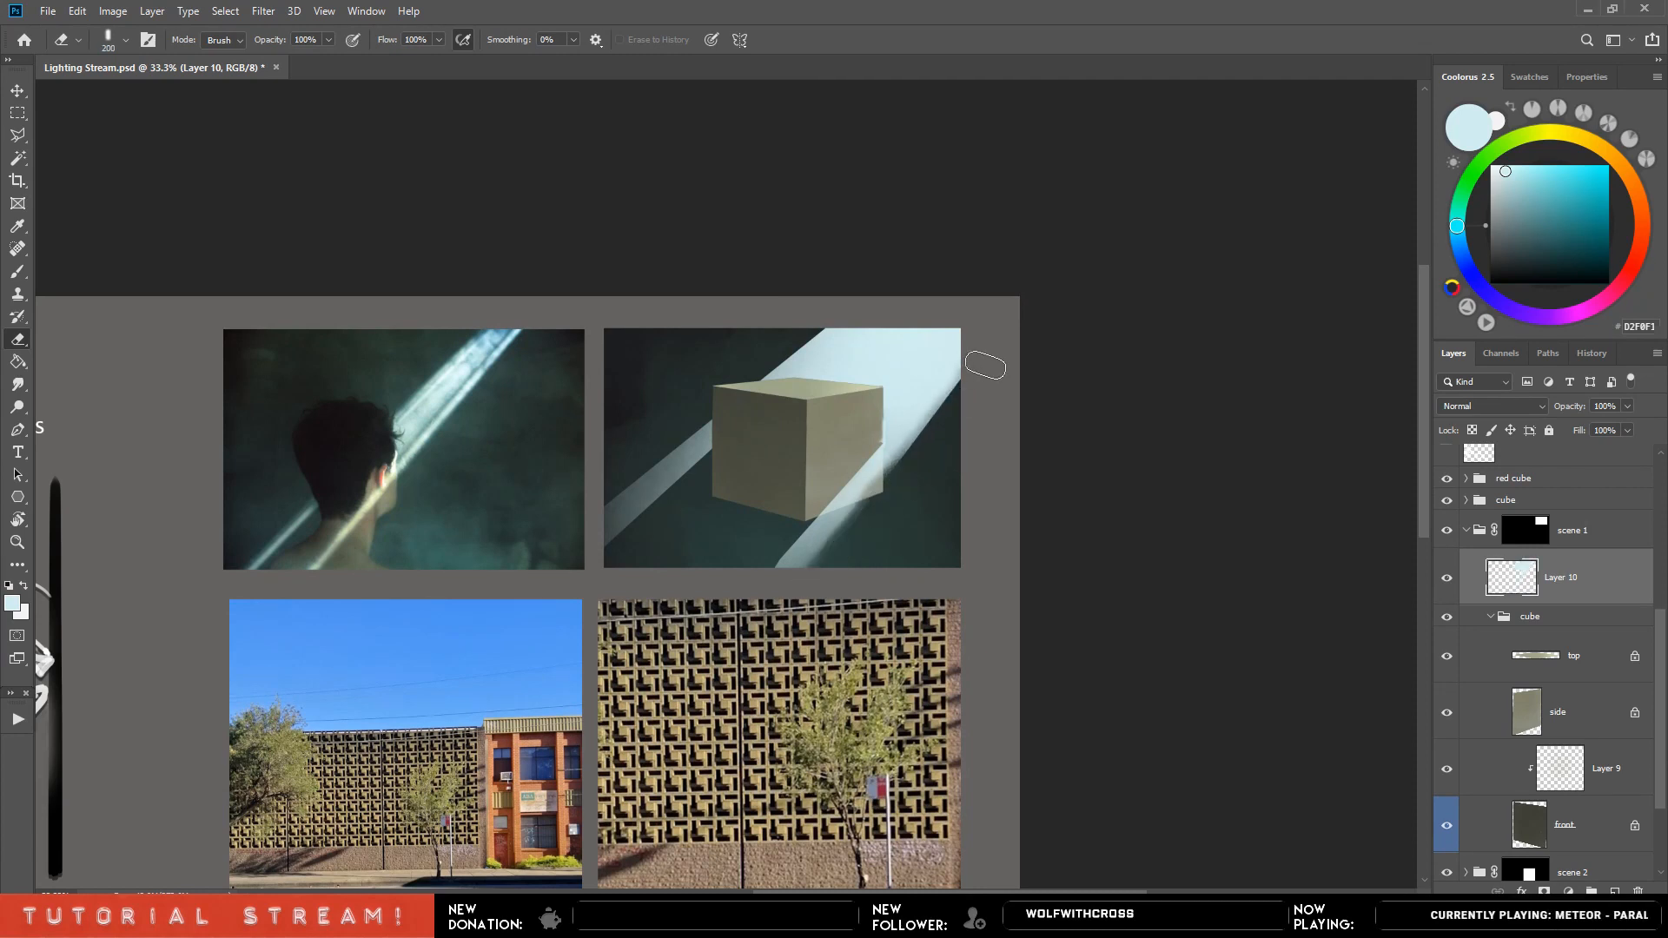
pyautogui.moveTo(901, 473); pyautogui.dragTo(985, 360)
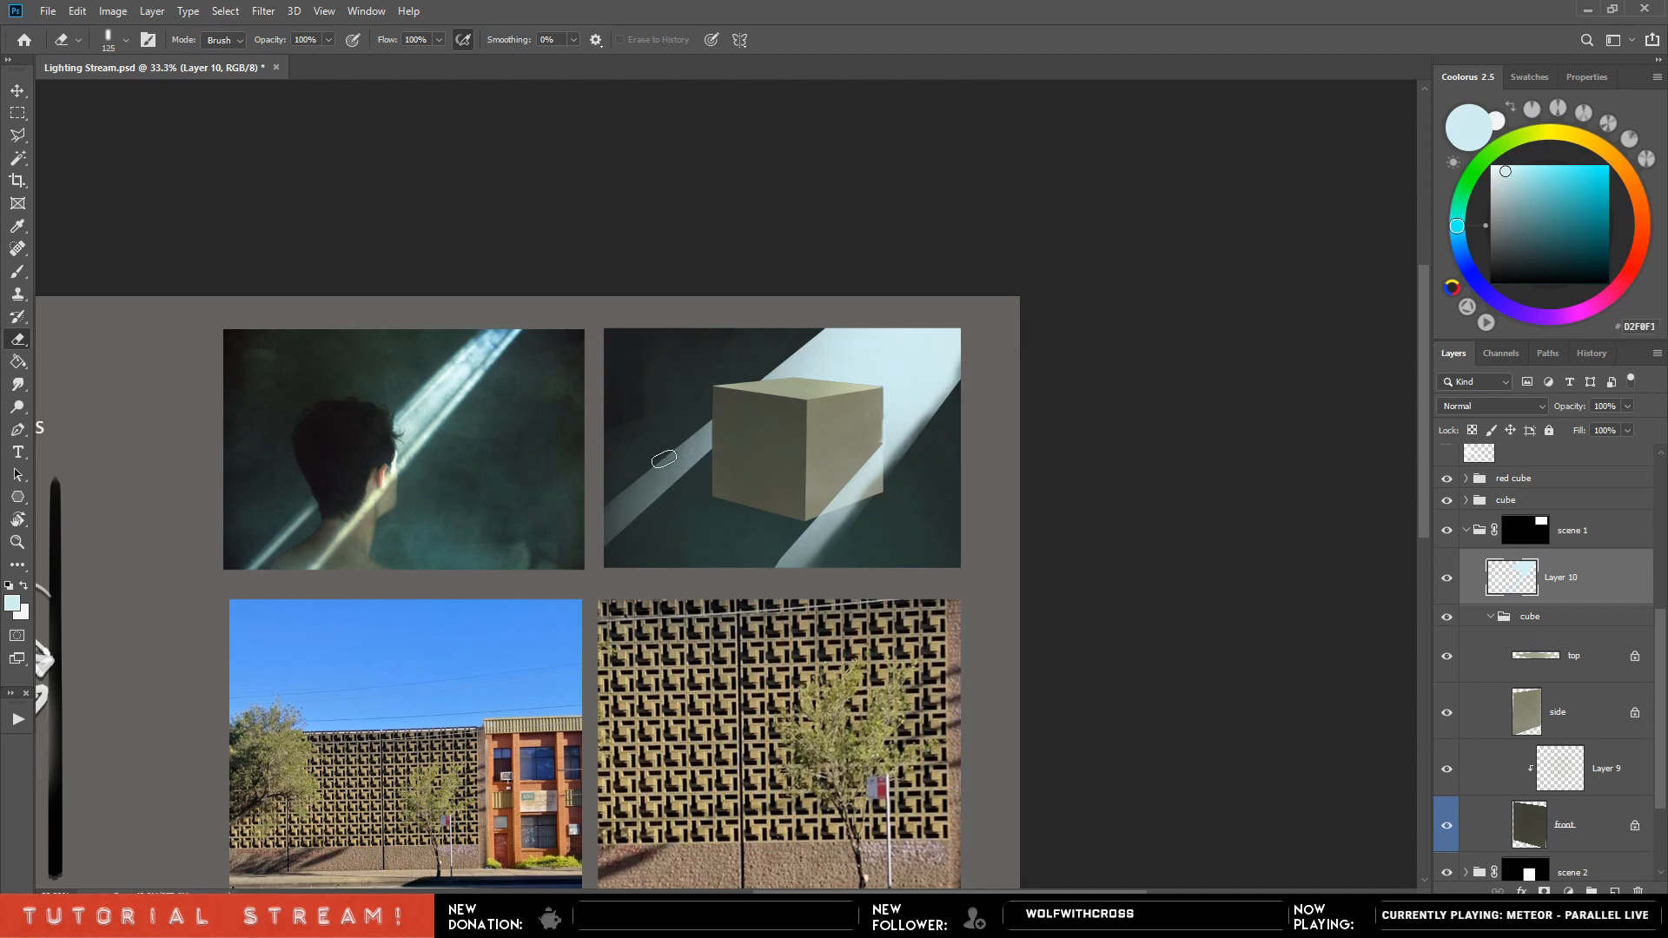
# Soften the edges of the light shafts beside and beneath the cube and the beam's upper left edge above it with the eraser.
pyautogui.press(']')
pyautogui.press(']')
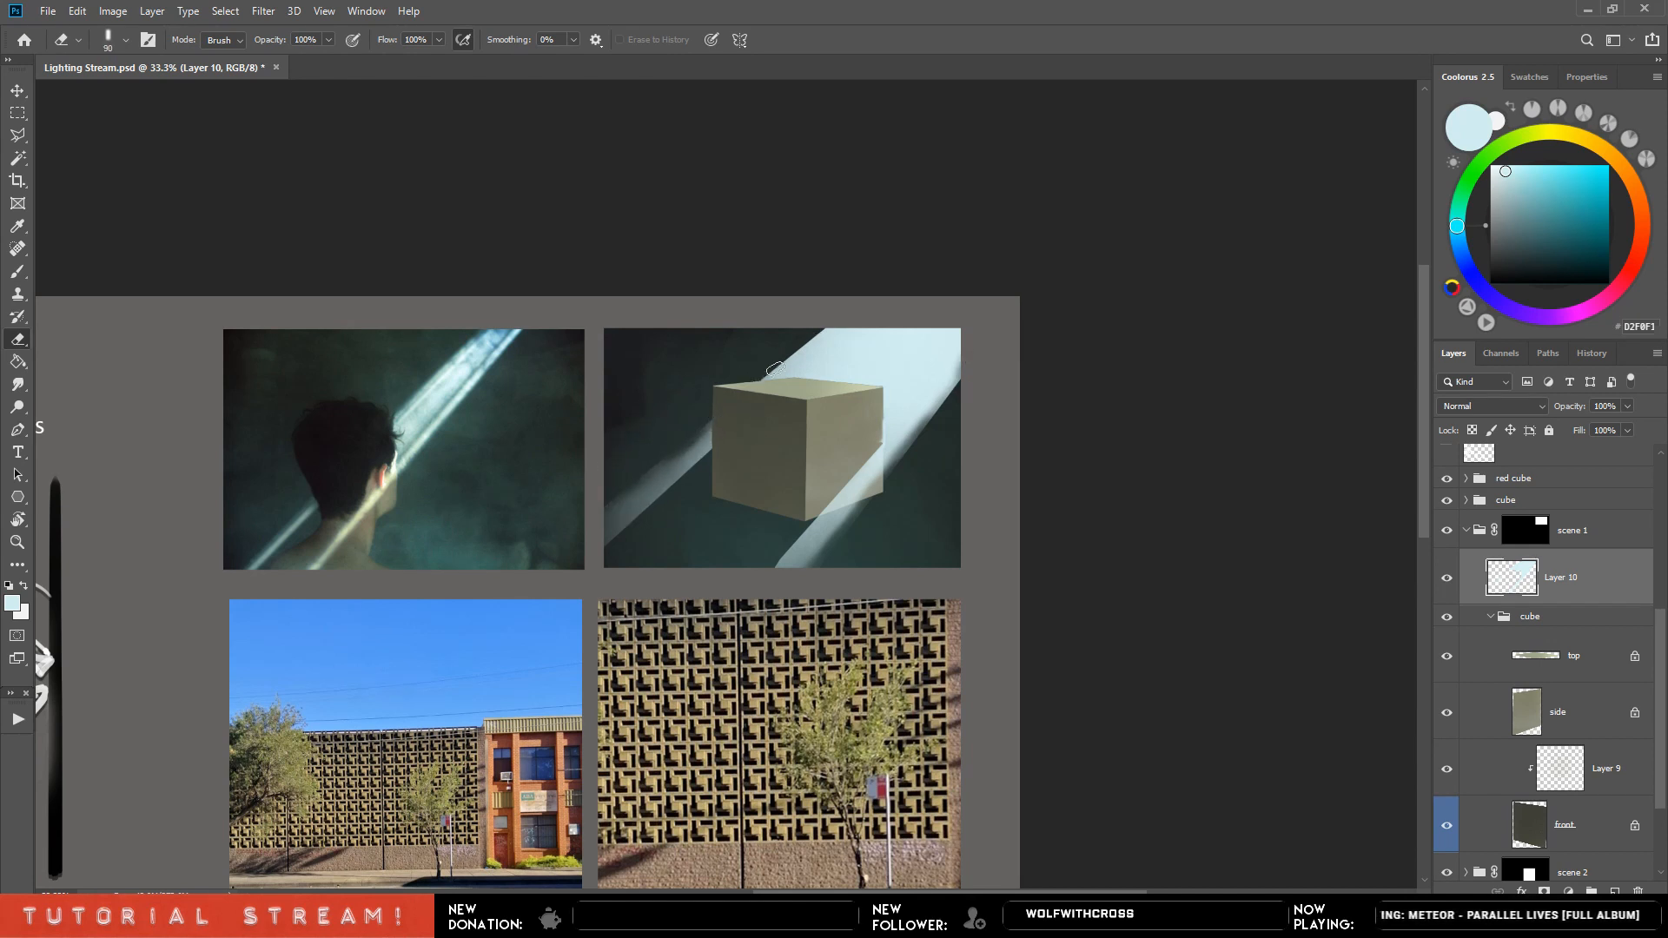
pyautogui.press(']')
pyautogui.press(']')
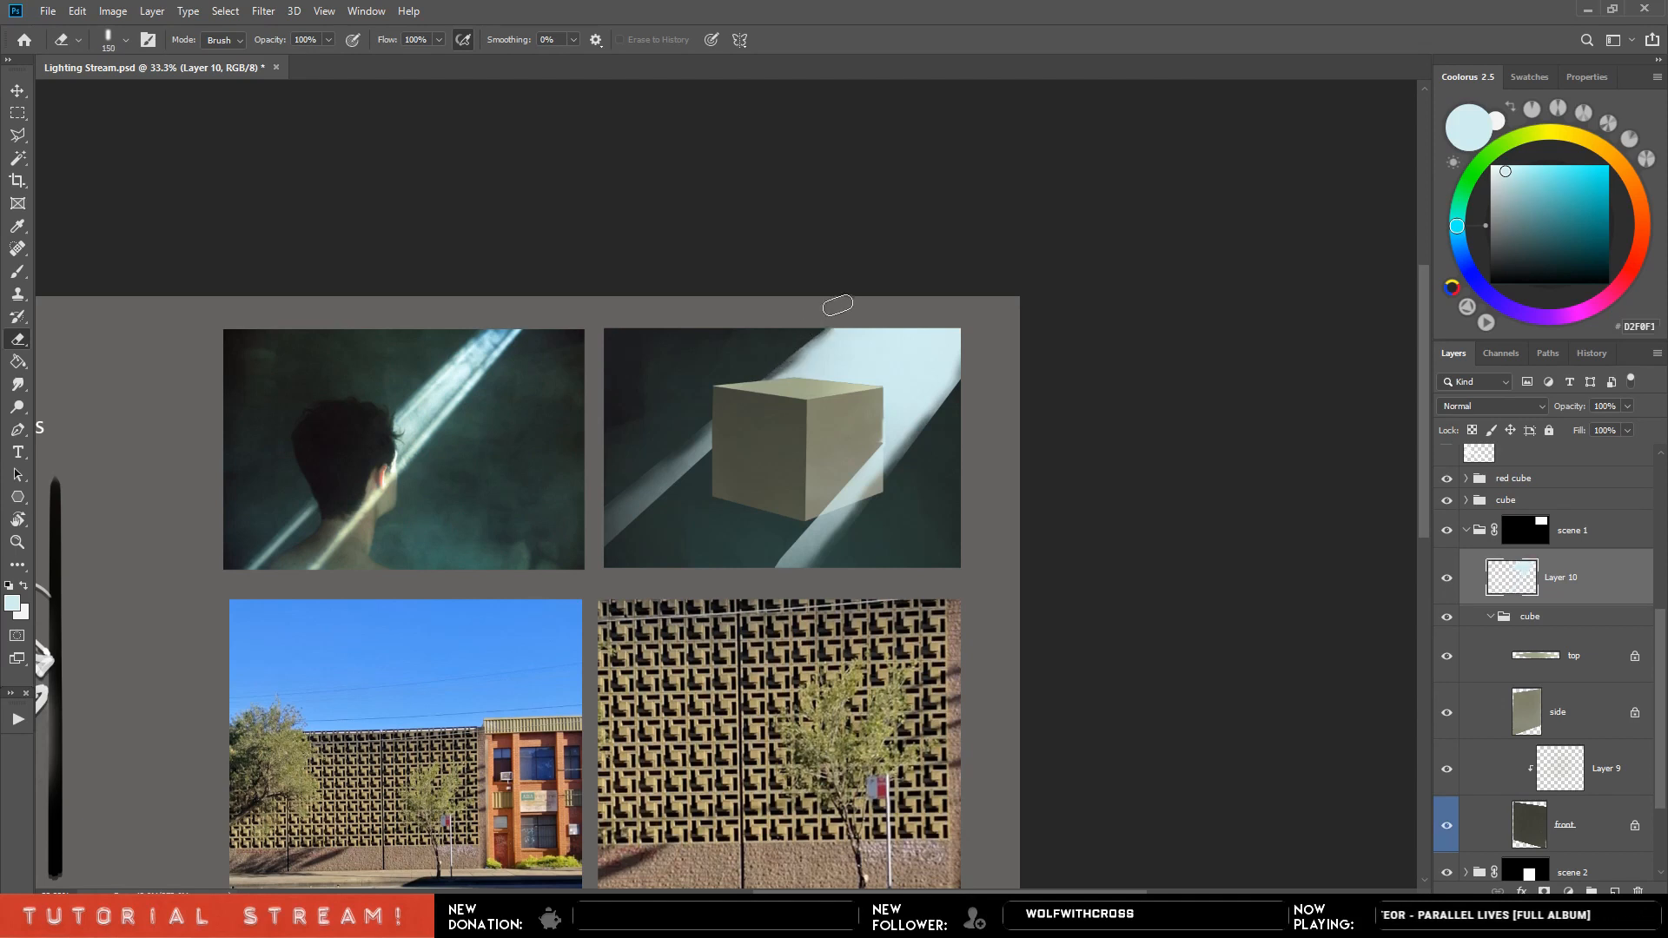
pyautogui.press('[')
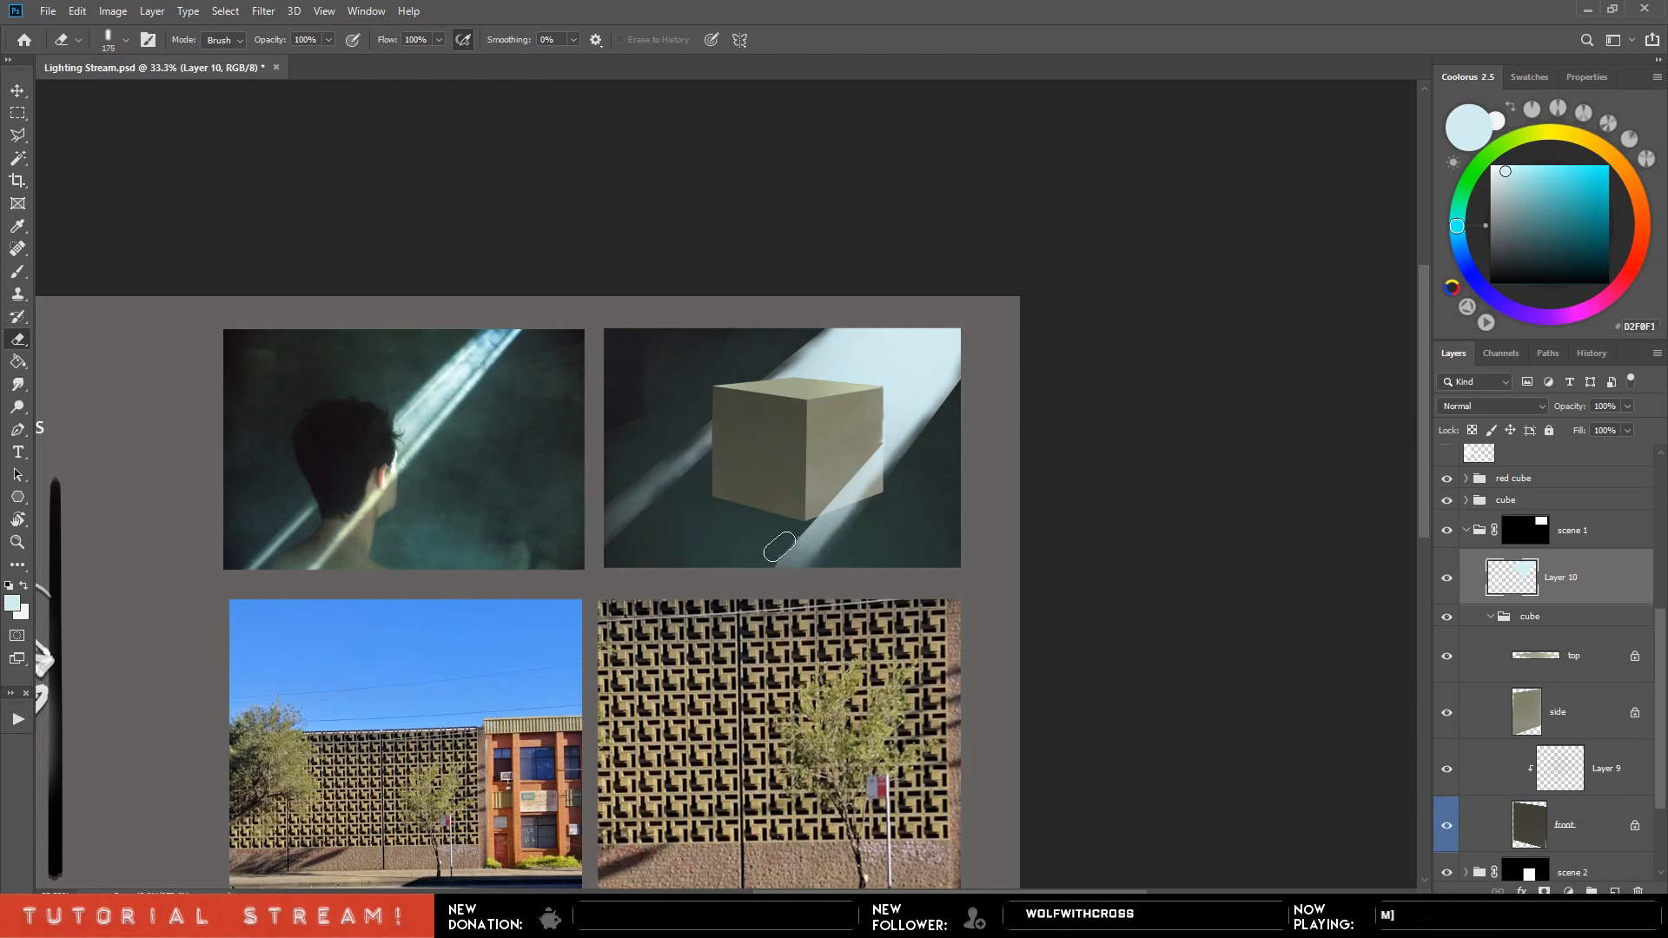
pyautogui.press(']')
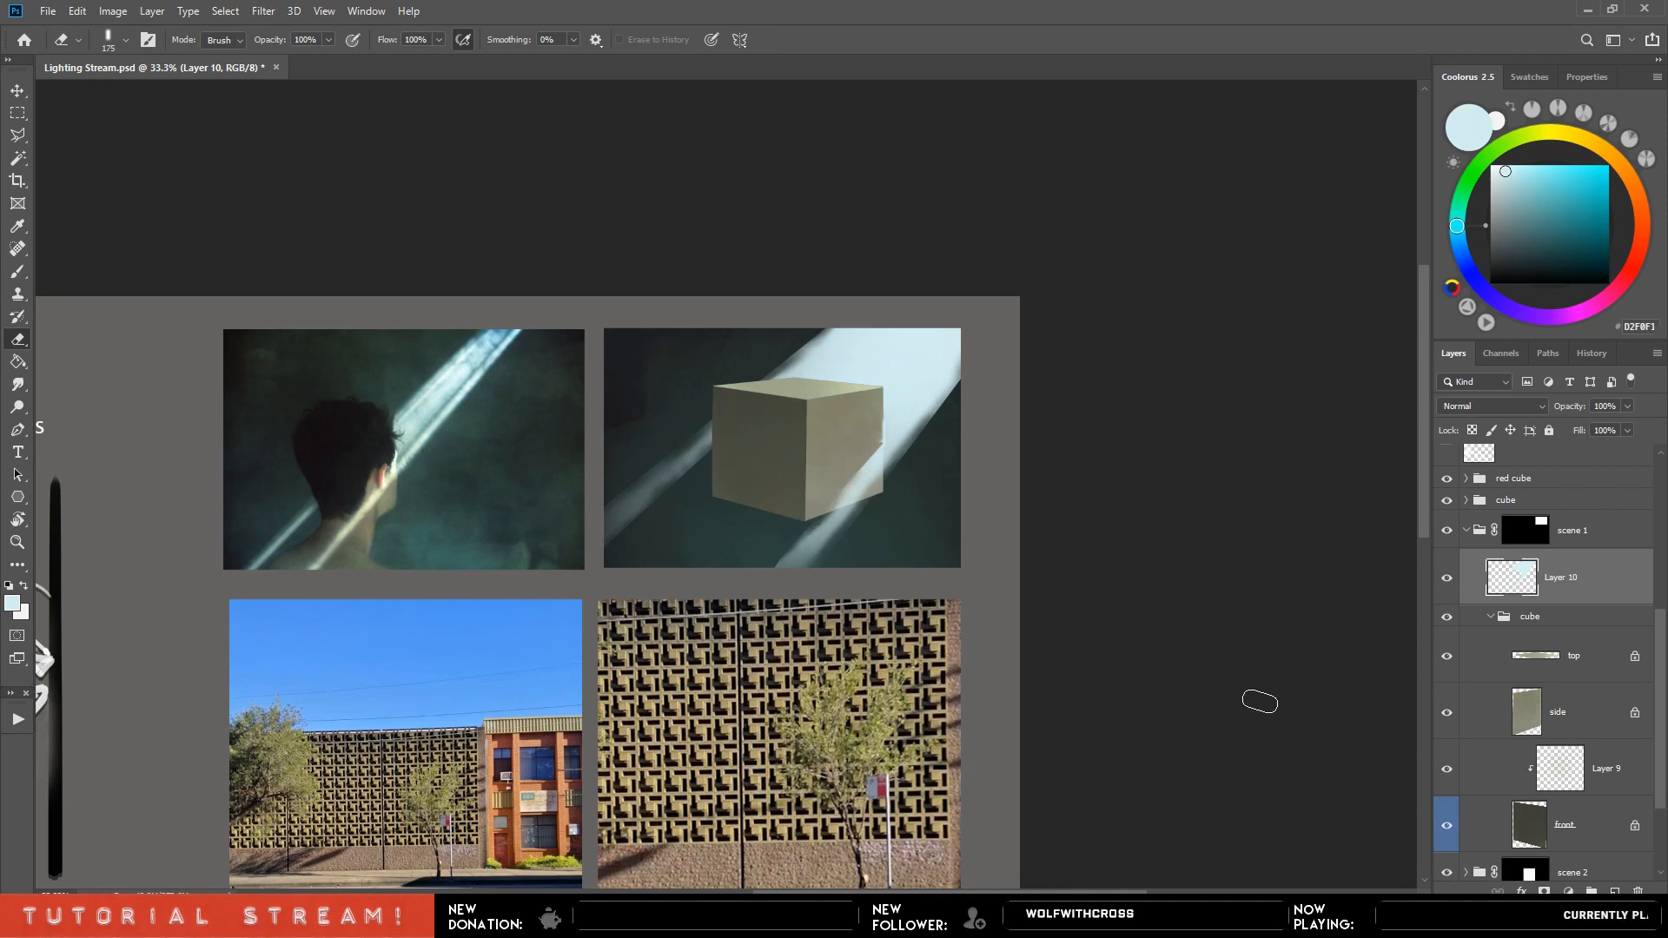
# Trim the beam's upper left edge above the cube and its lower right edge beside the cube with a smaller eraser of about 100 px.
pyautogui.press('[')
pyautogui.press('[')
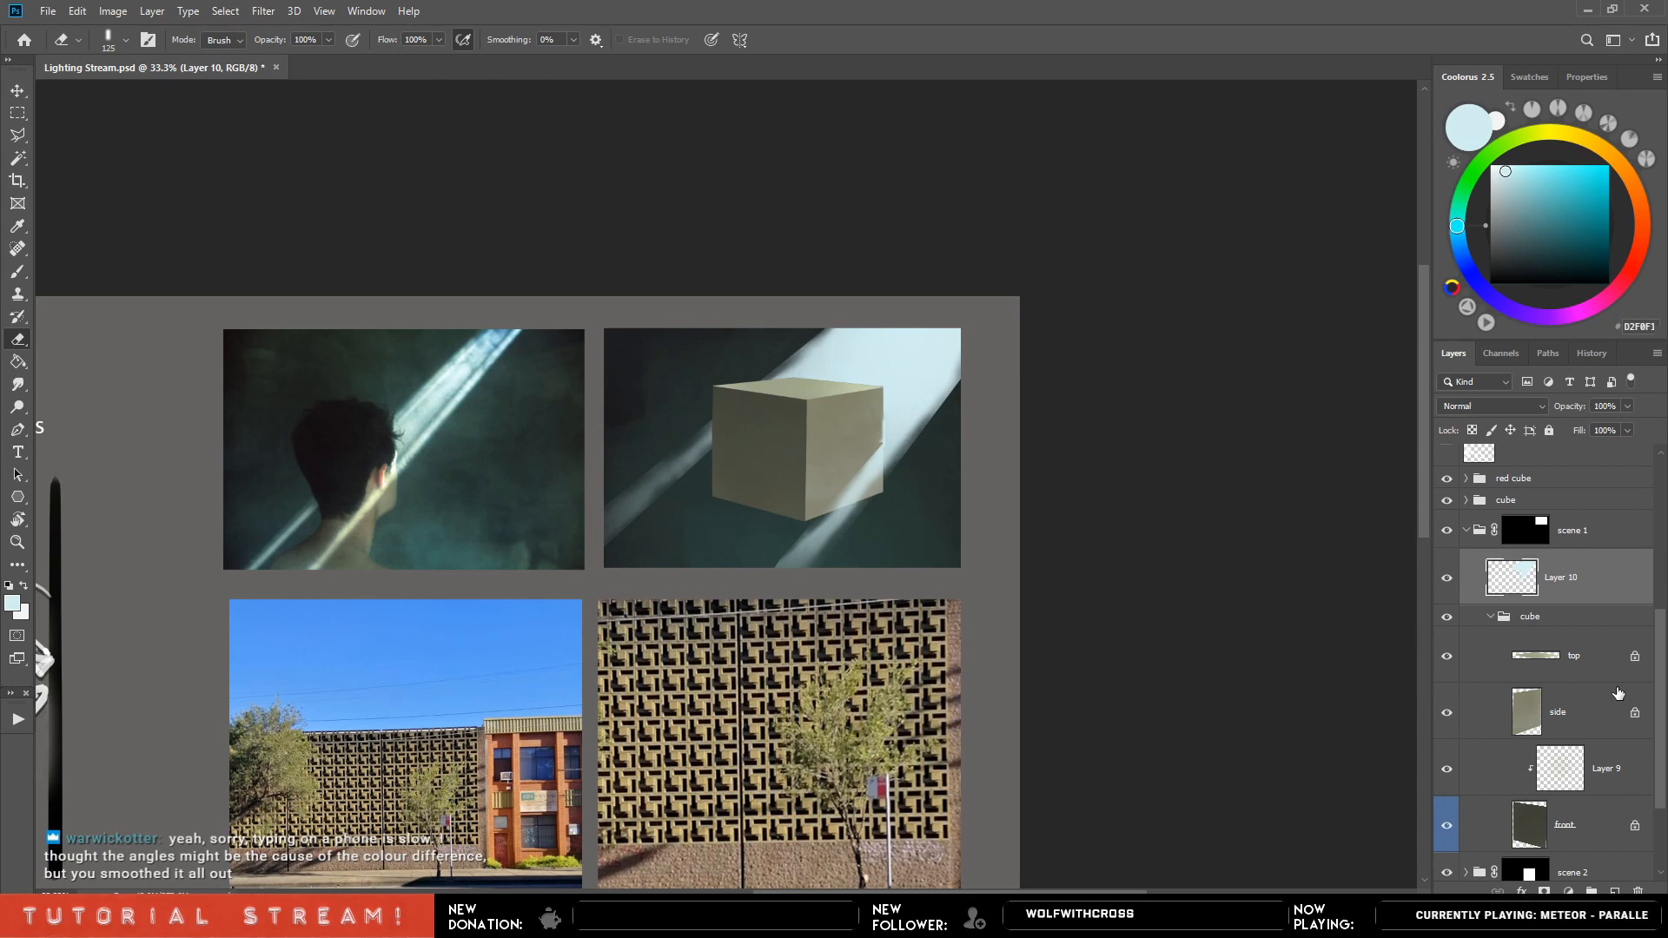
pyautogui.moveTo(800, 357)
pyautogui.mouseDown()
pyautogui.moveTo(832, 325)
pyautogui.moveTo(791, 357)
pyautogui.mouseUp()
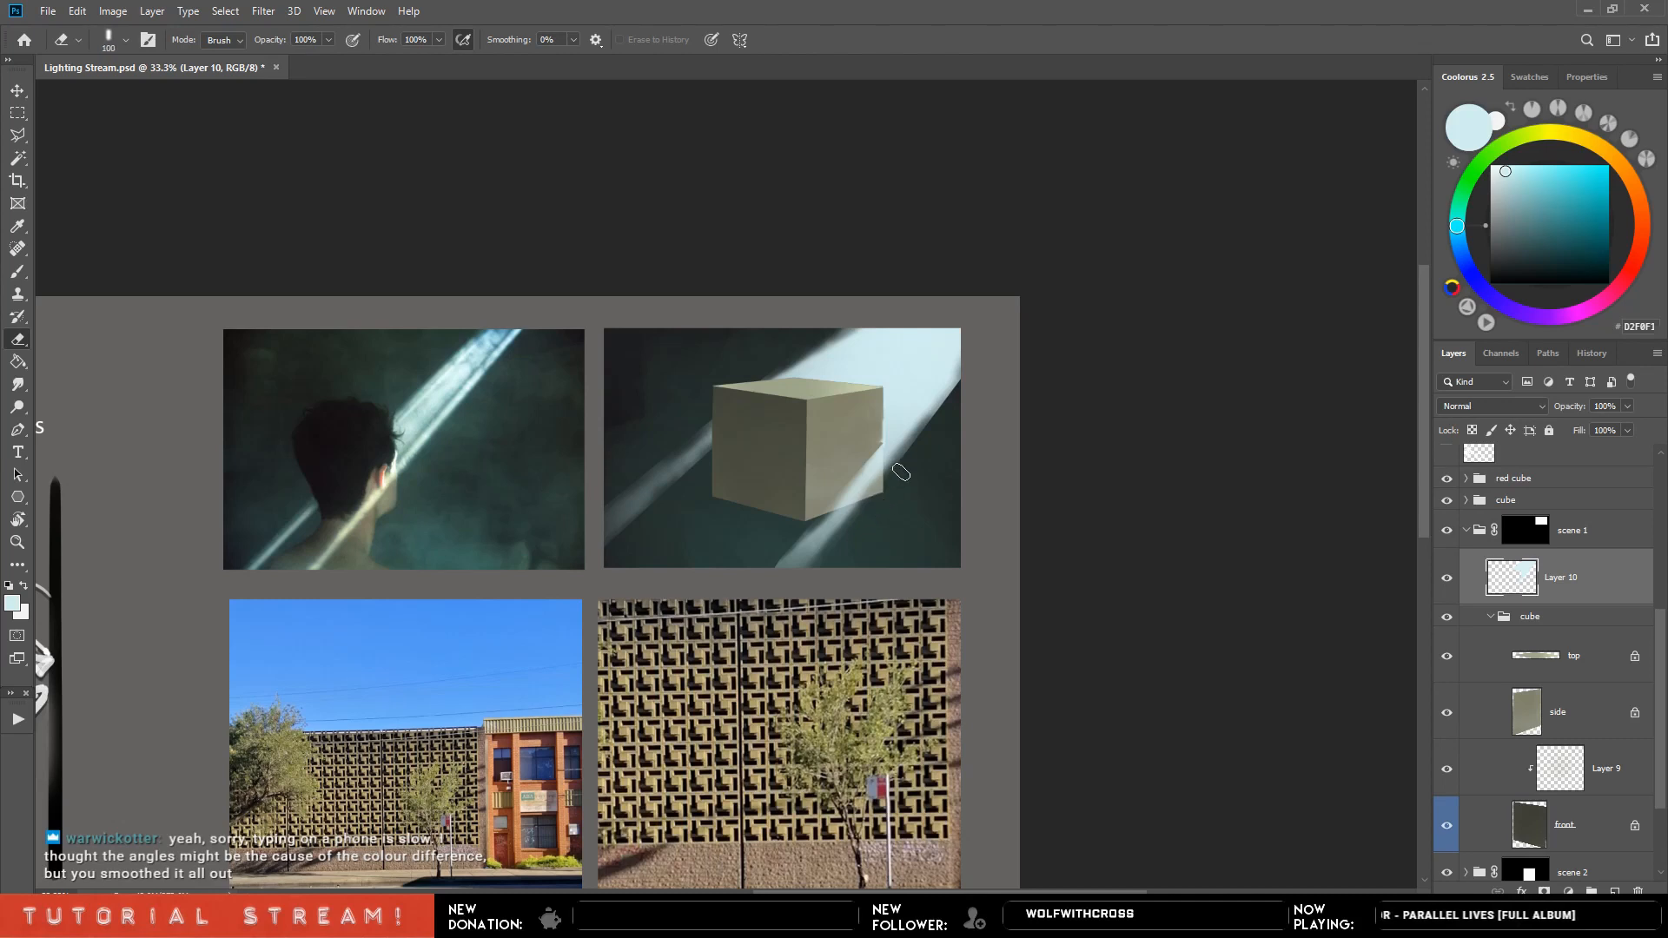
pyautogui.moveTo(900, 474); pyautogui.dragTo(973, 391)
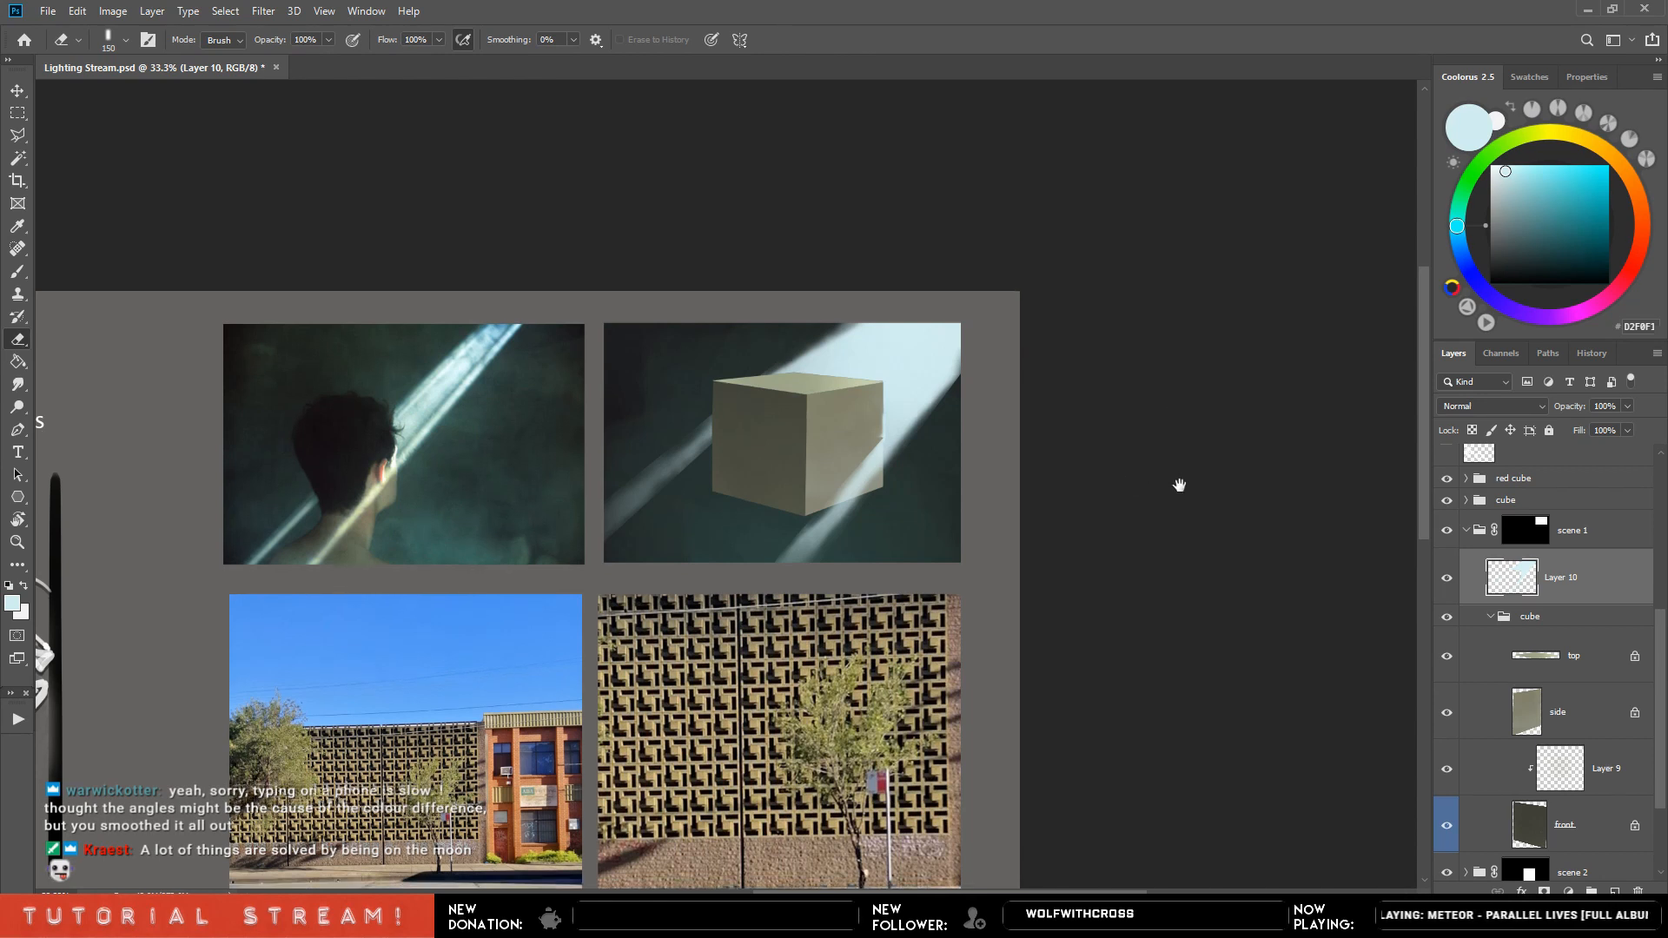
# Add a layer mask to the beam layer, Layer 10, and create a new empty layer above it.
pyautogui.moveTo(1180, 473)
pyautogui.mouseDown()
pyautogui.moveTo(1269, 565)
pyautogui.moveTo(1136, 473)
pyautogui.moveTo(1212, 517)
pyautogui.moveTo(1173, 525)
pyautogui.moveTo(1181, 570)
pyautogui.moveTo(1122, 570)
pyautogui.mouseUp()
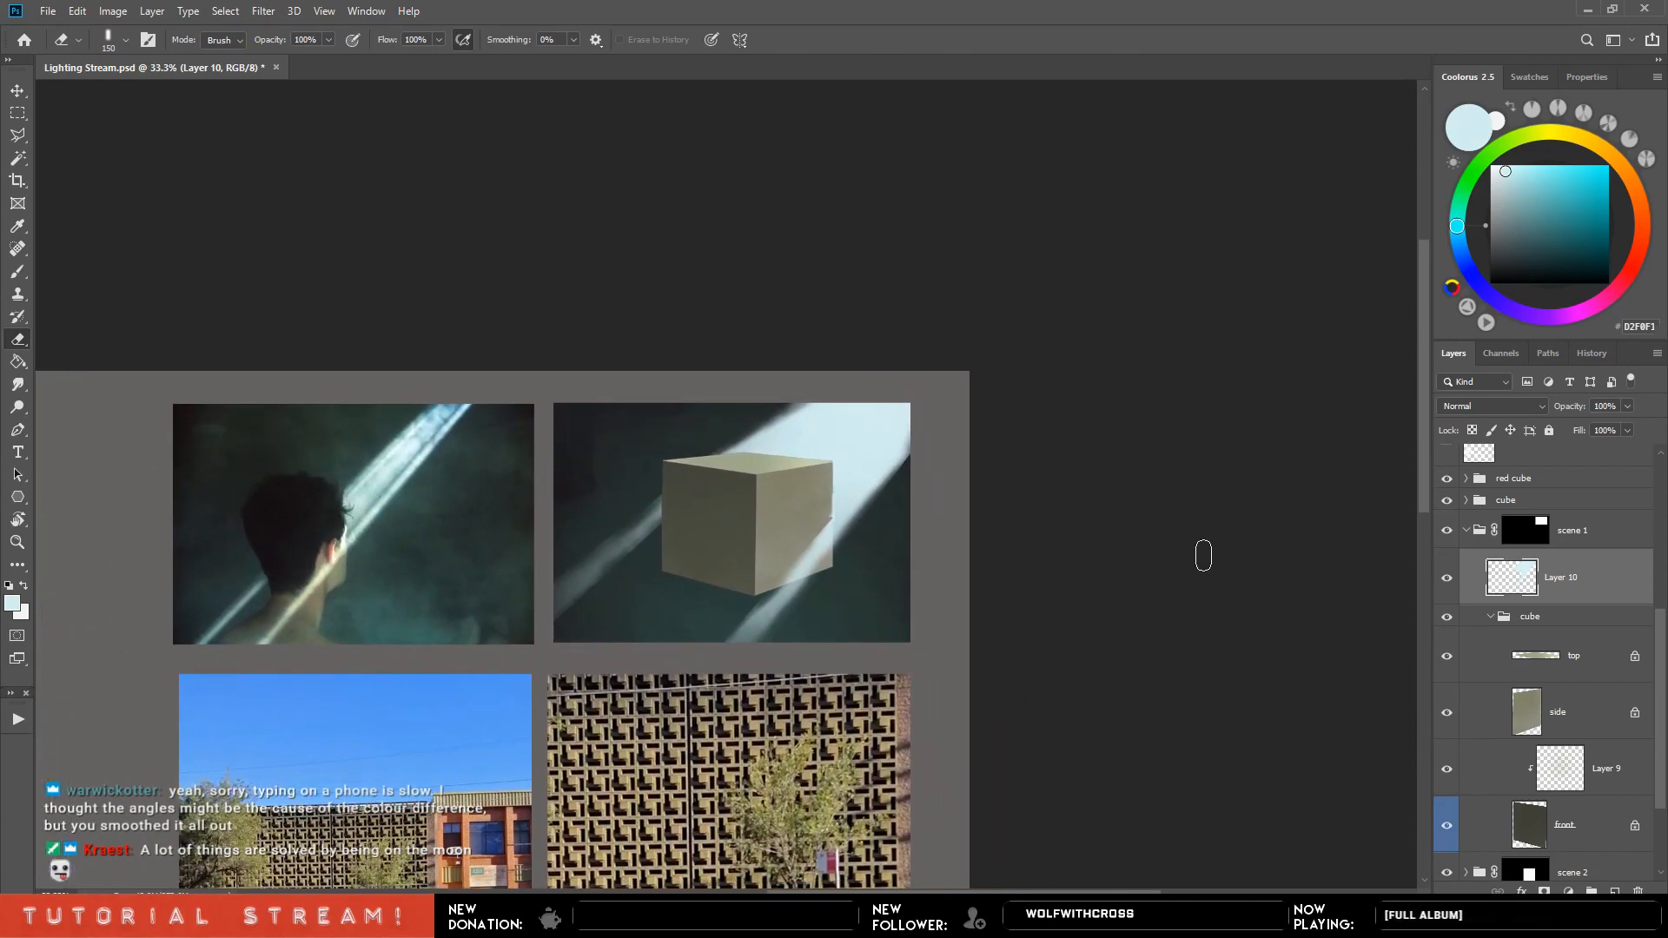
pyautogui.click(1538, 891)
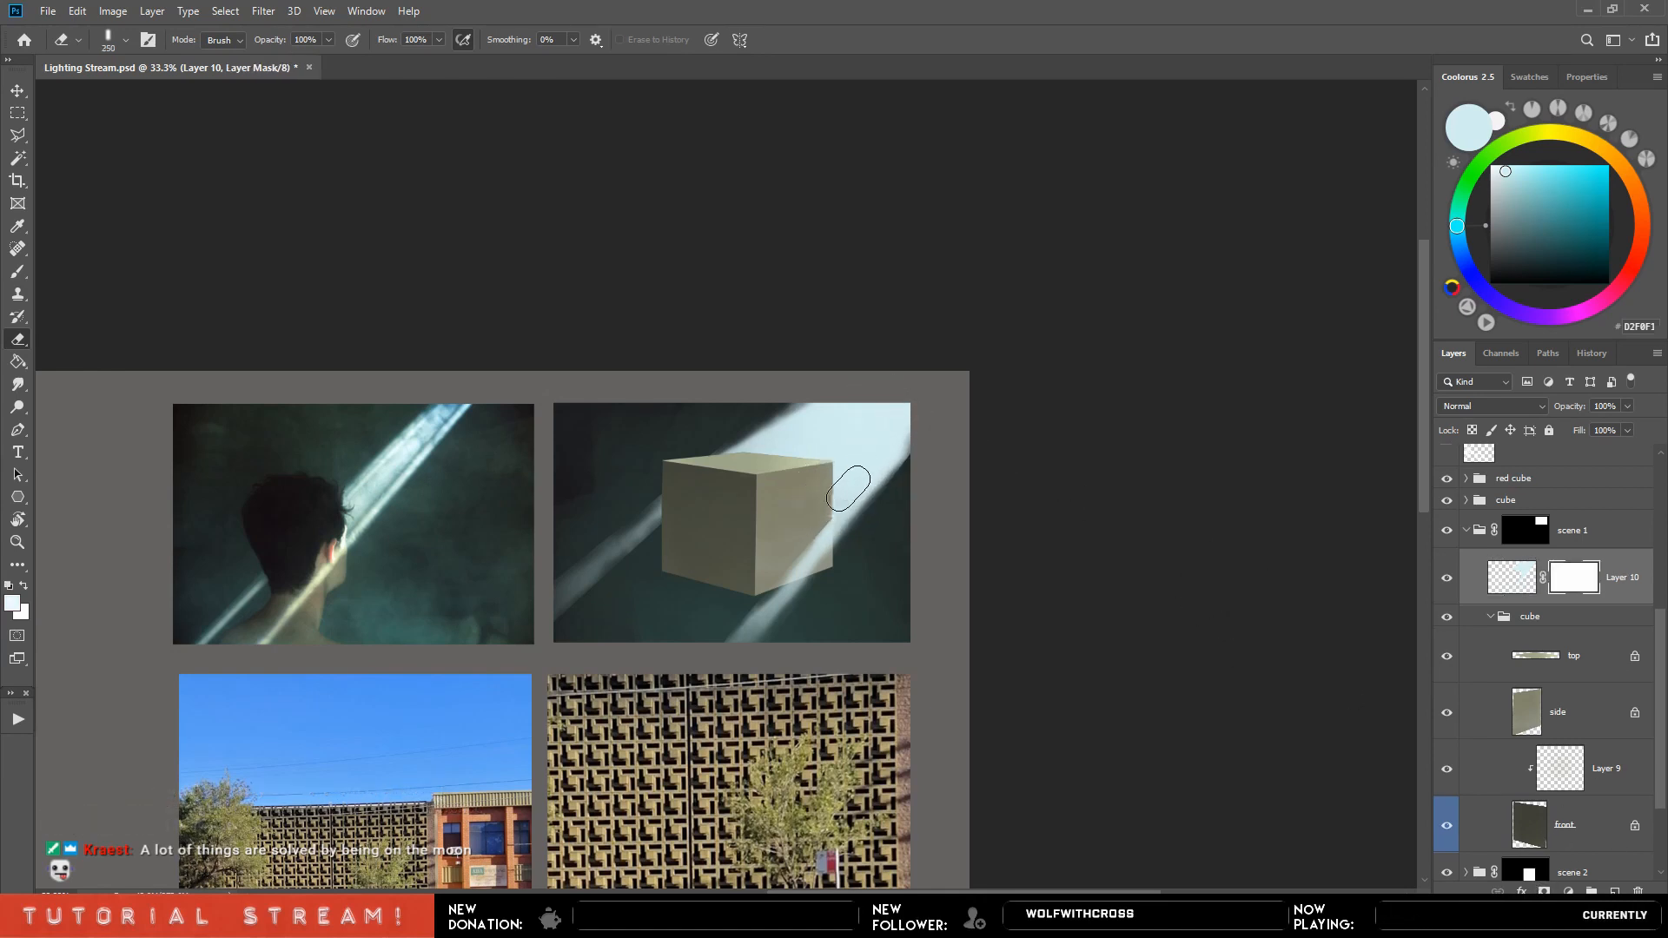
pyautogui.press('[')
pyautogui.press('[')
pyautogui.press('[')
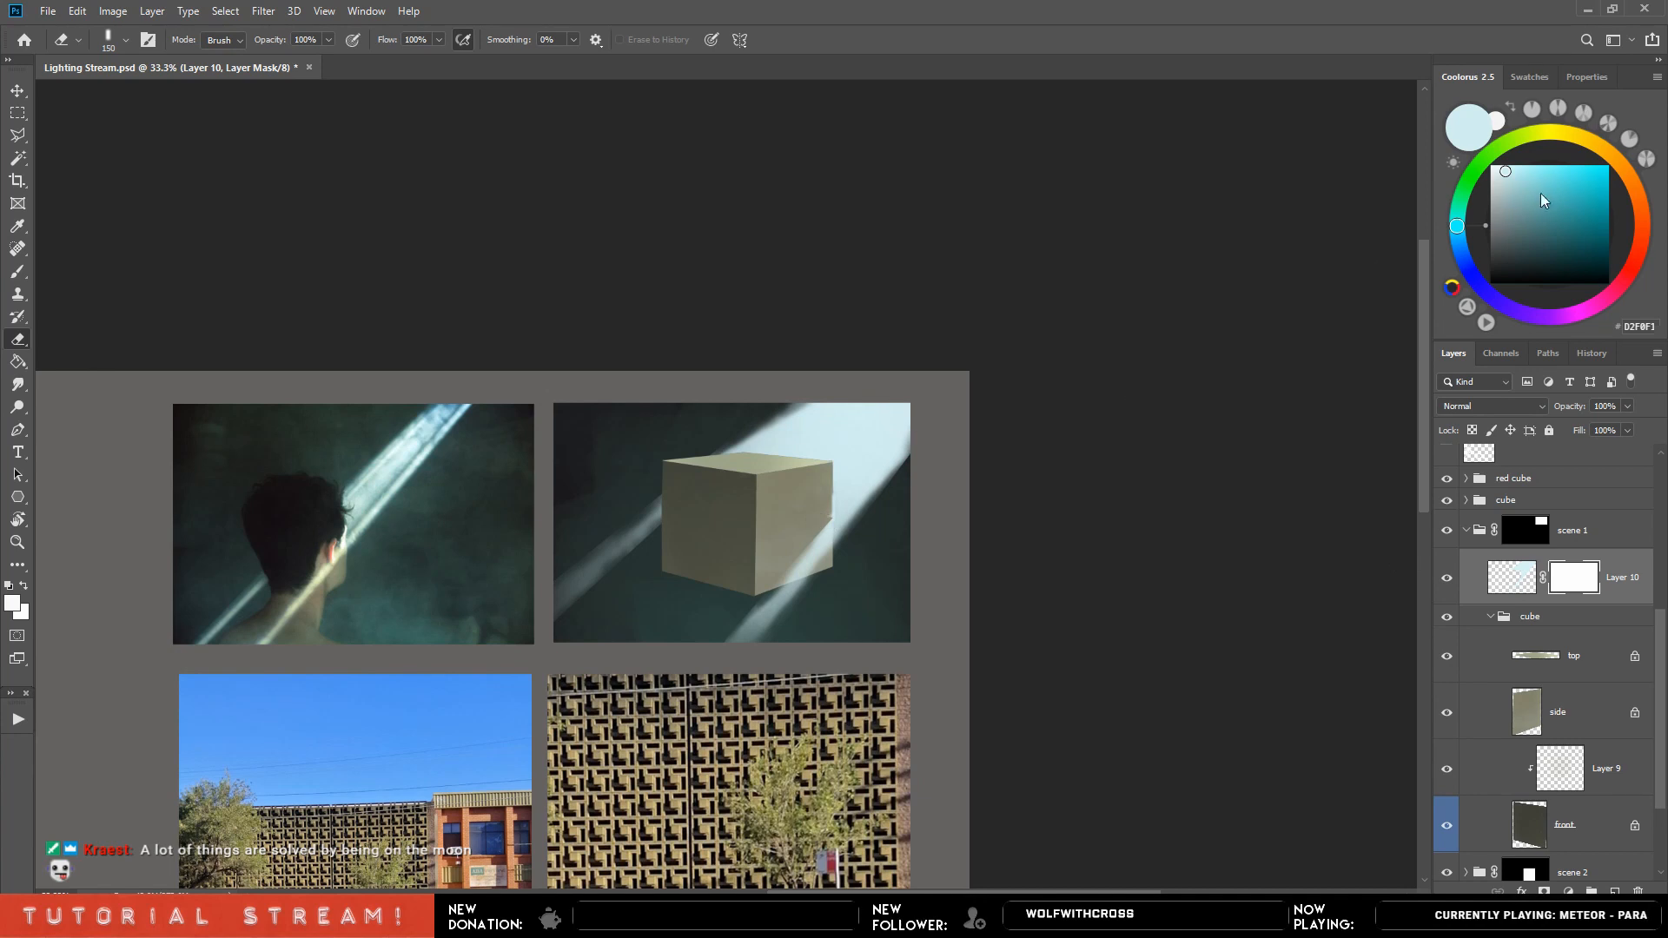
pyautogui.moveTo(1541, 193); pyautogui.dragTo(1458, 163)
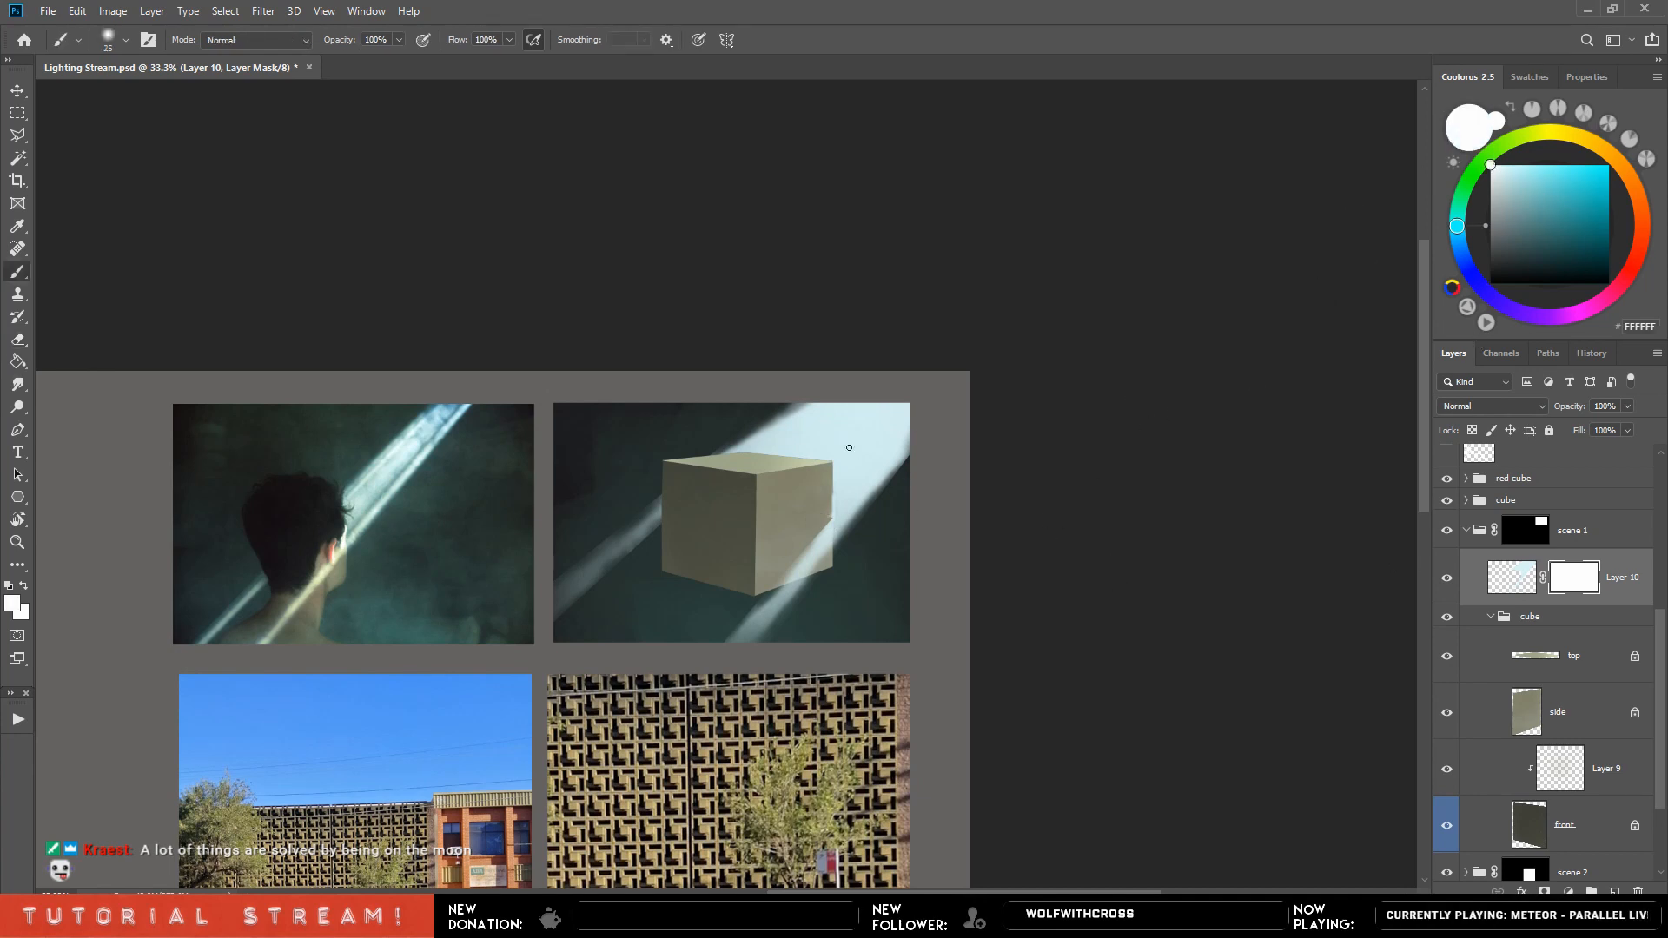
pyautogui.press('b')
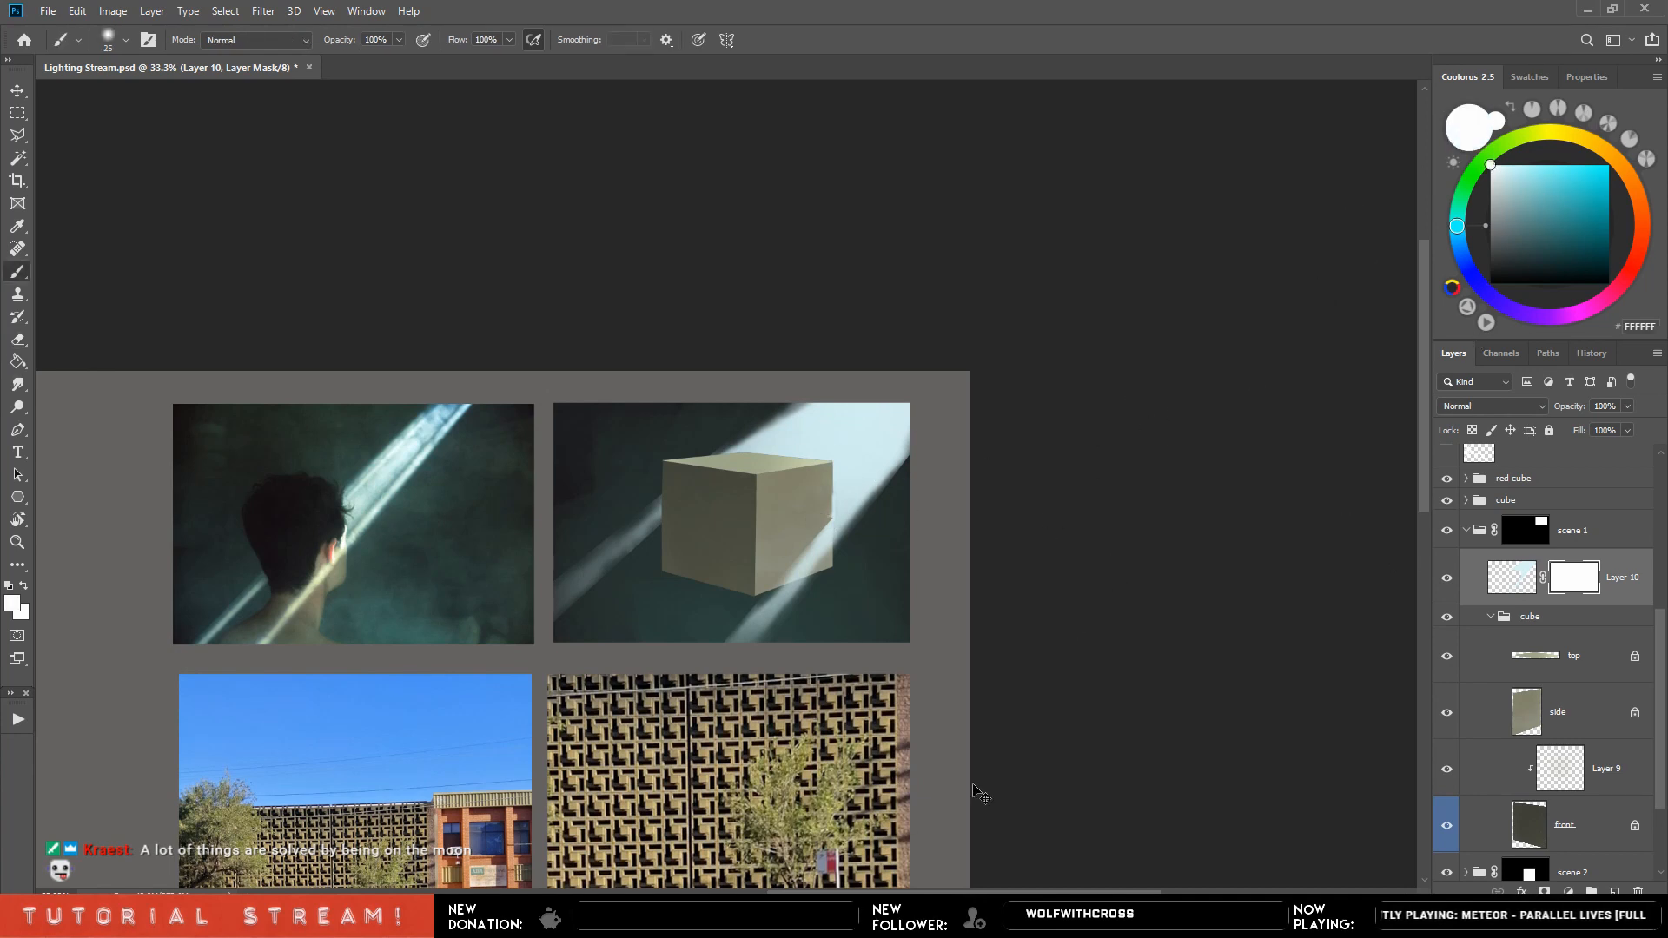
pyautogui.hotkey('ctrl', 'shift', 'alt', 'n')
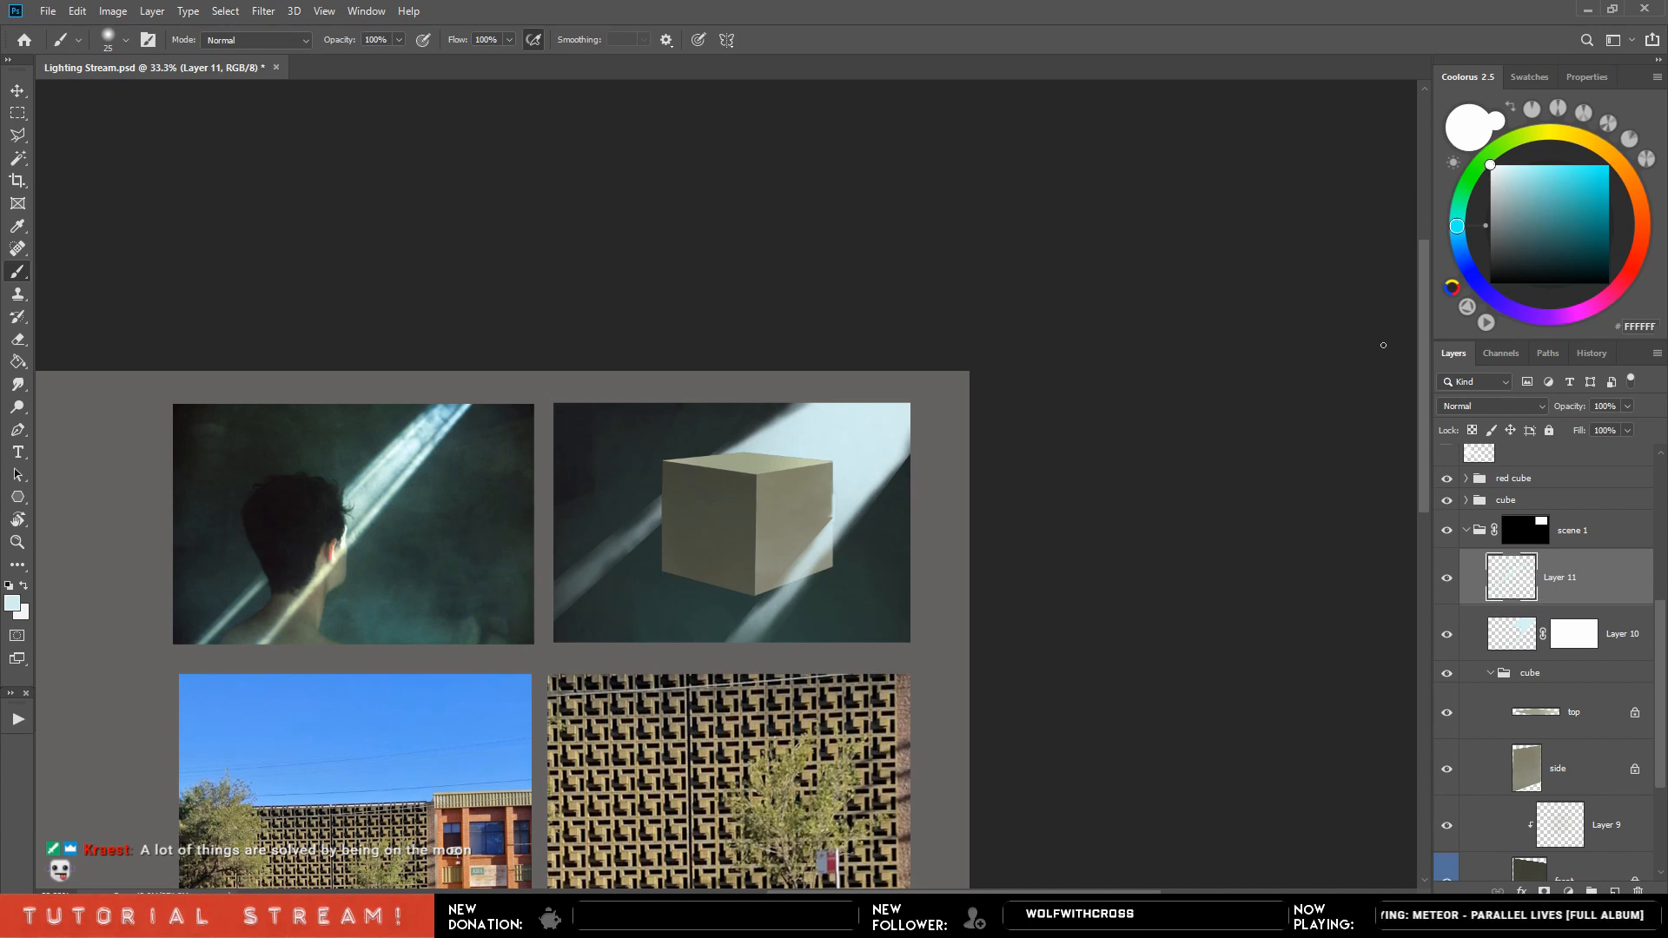
pyautogui.click(1609, 165)
pyautogui.moveTo(737, 402)
pyautogui.mouseDown()
pyautogui.moveTo(858, 477)
pyautogui.moveTo(871, 643)
pyautogui.mouseUp()
pyautogui.hotkey('ctrl', 'z')
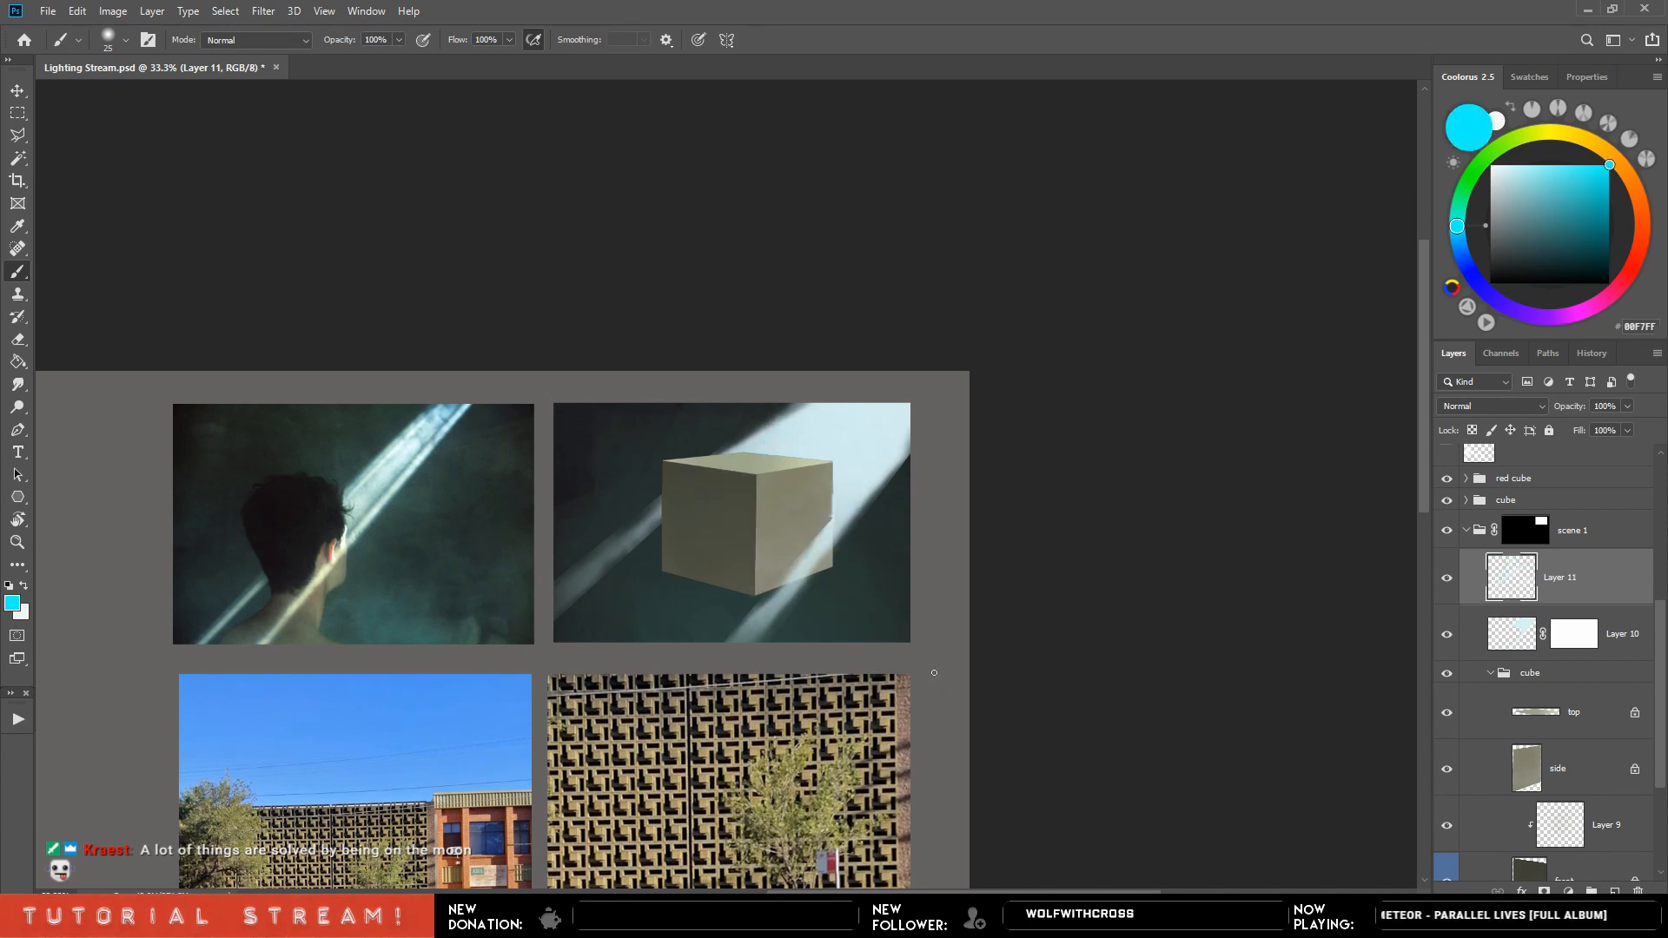
# Paint darker diagonal streaks into the beam on Layer 10's mask, using black and the soft elongated 300 tip reduced to about 125 px.
pyautogui.click(1570, 640)
pyautogui.press('e')
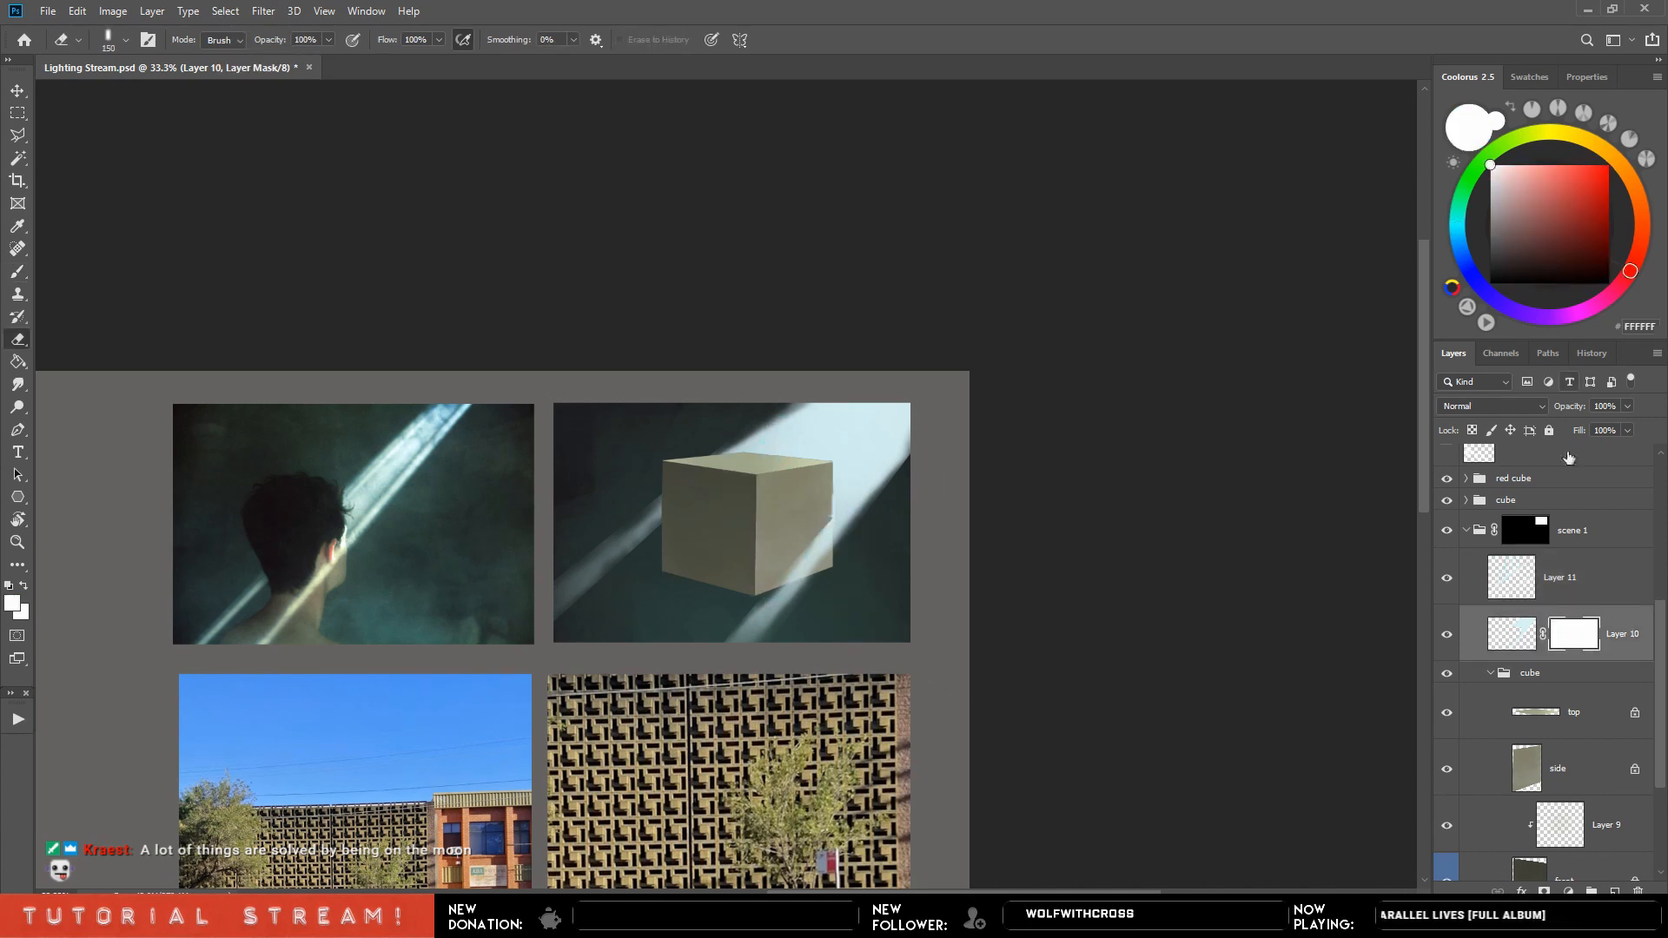
pyautogui.press('b')
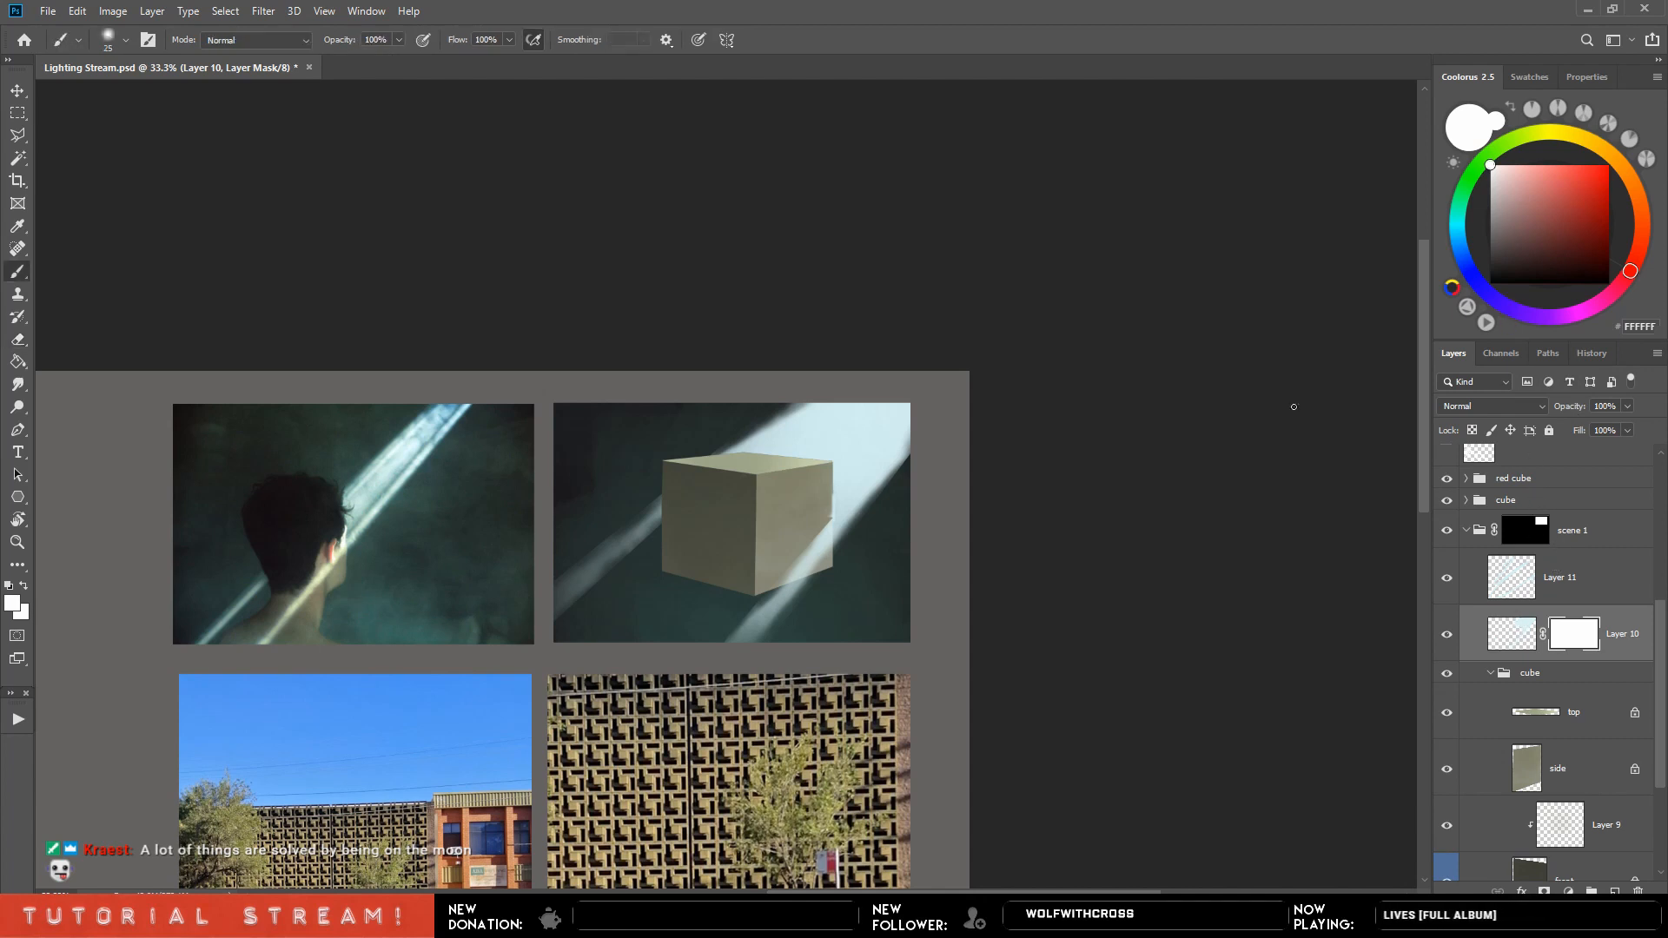
pyautogui.press('d')
pyautogui.rightClick(881, 362)
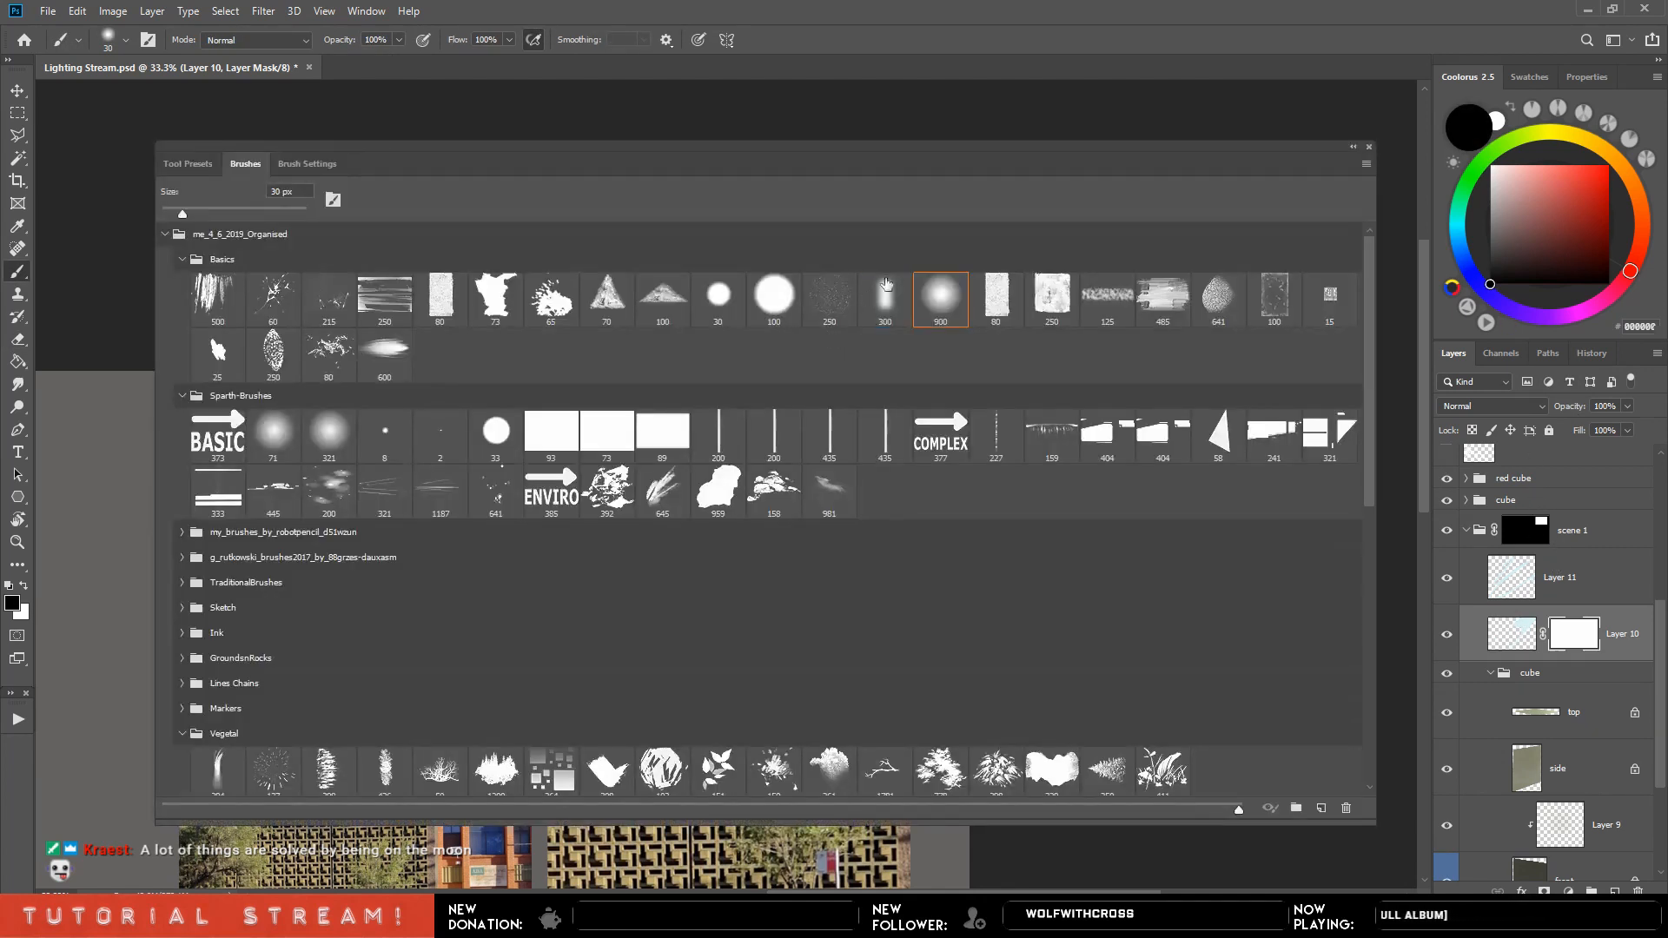
pyautogui.doubleClick(886, 284)
pyautogui.press('[')
pyautogui.press('[')
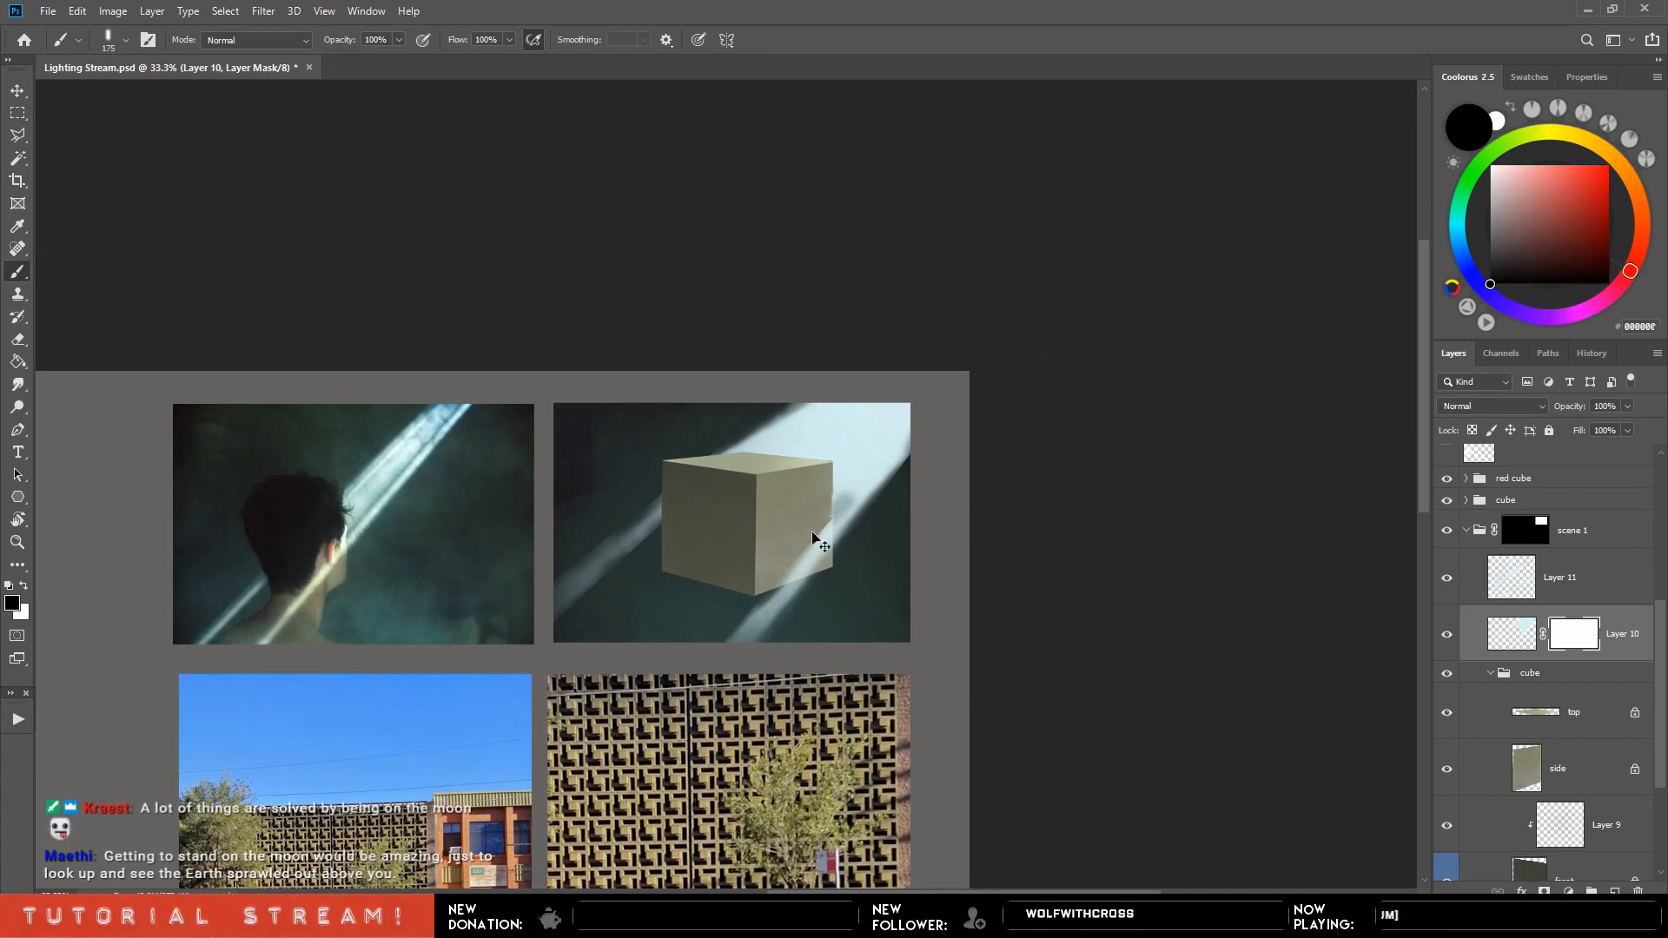
pyautogui.press('[')
pyautogui.press('[')
pyautogui.press('[')
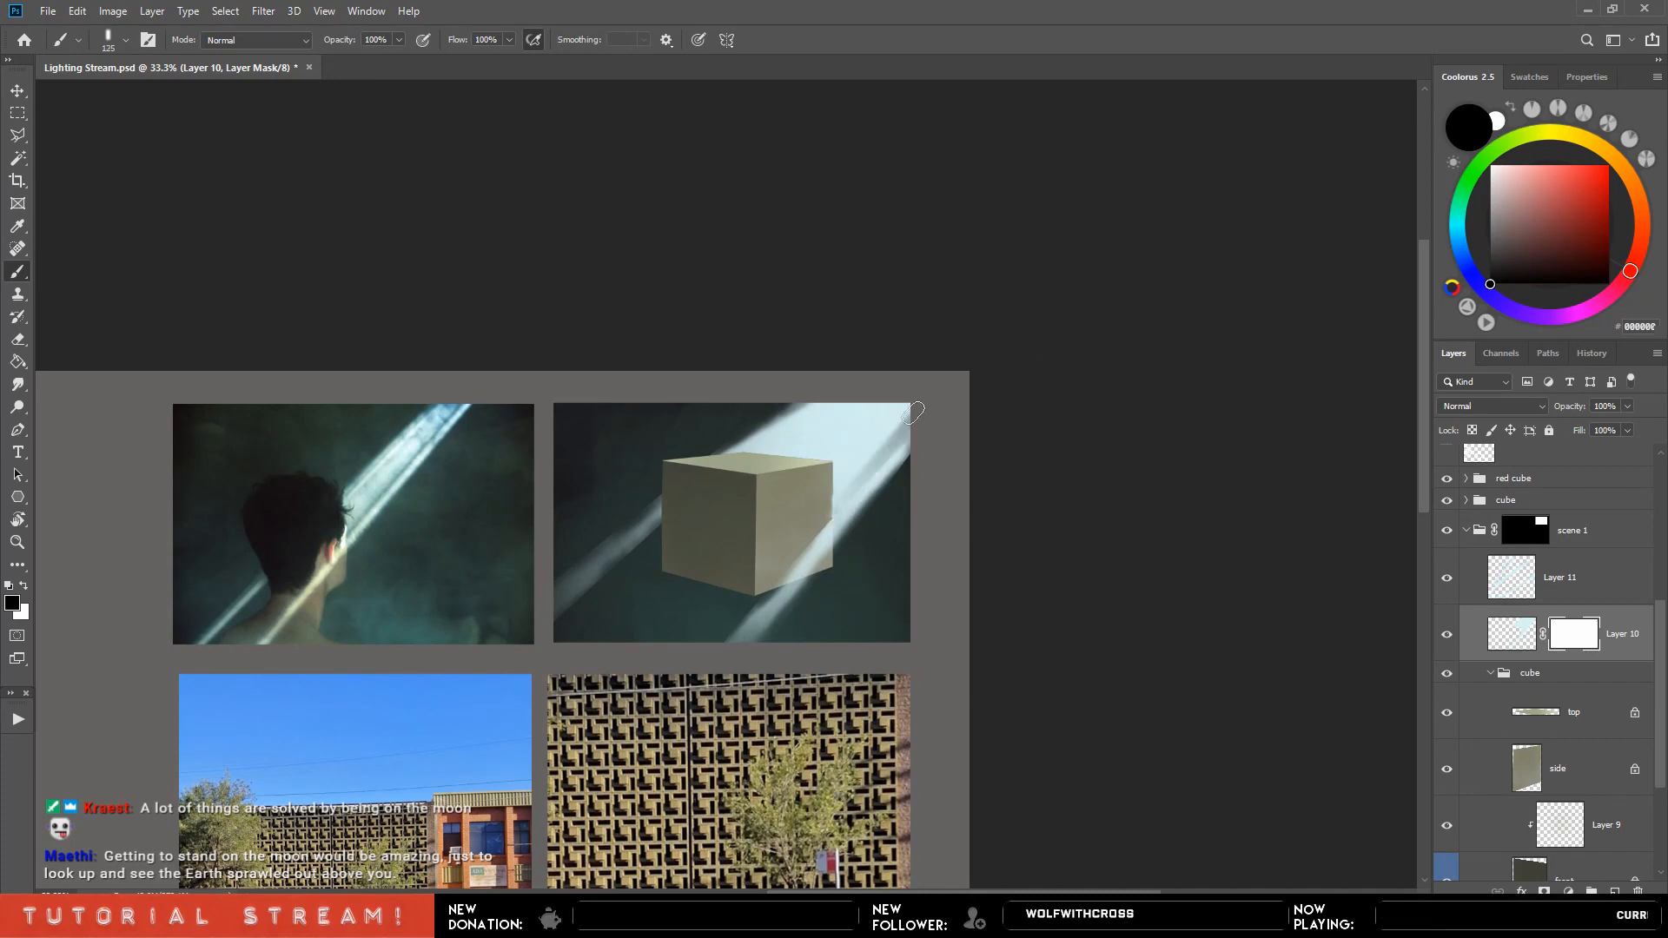
pyautogui.moveTo(764, 447); pyautogui.dragTo(824, 405)
pyautogui.press('r')
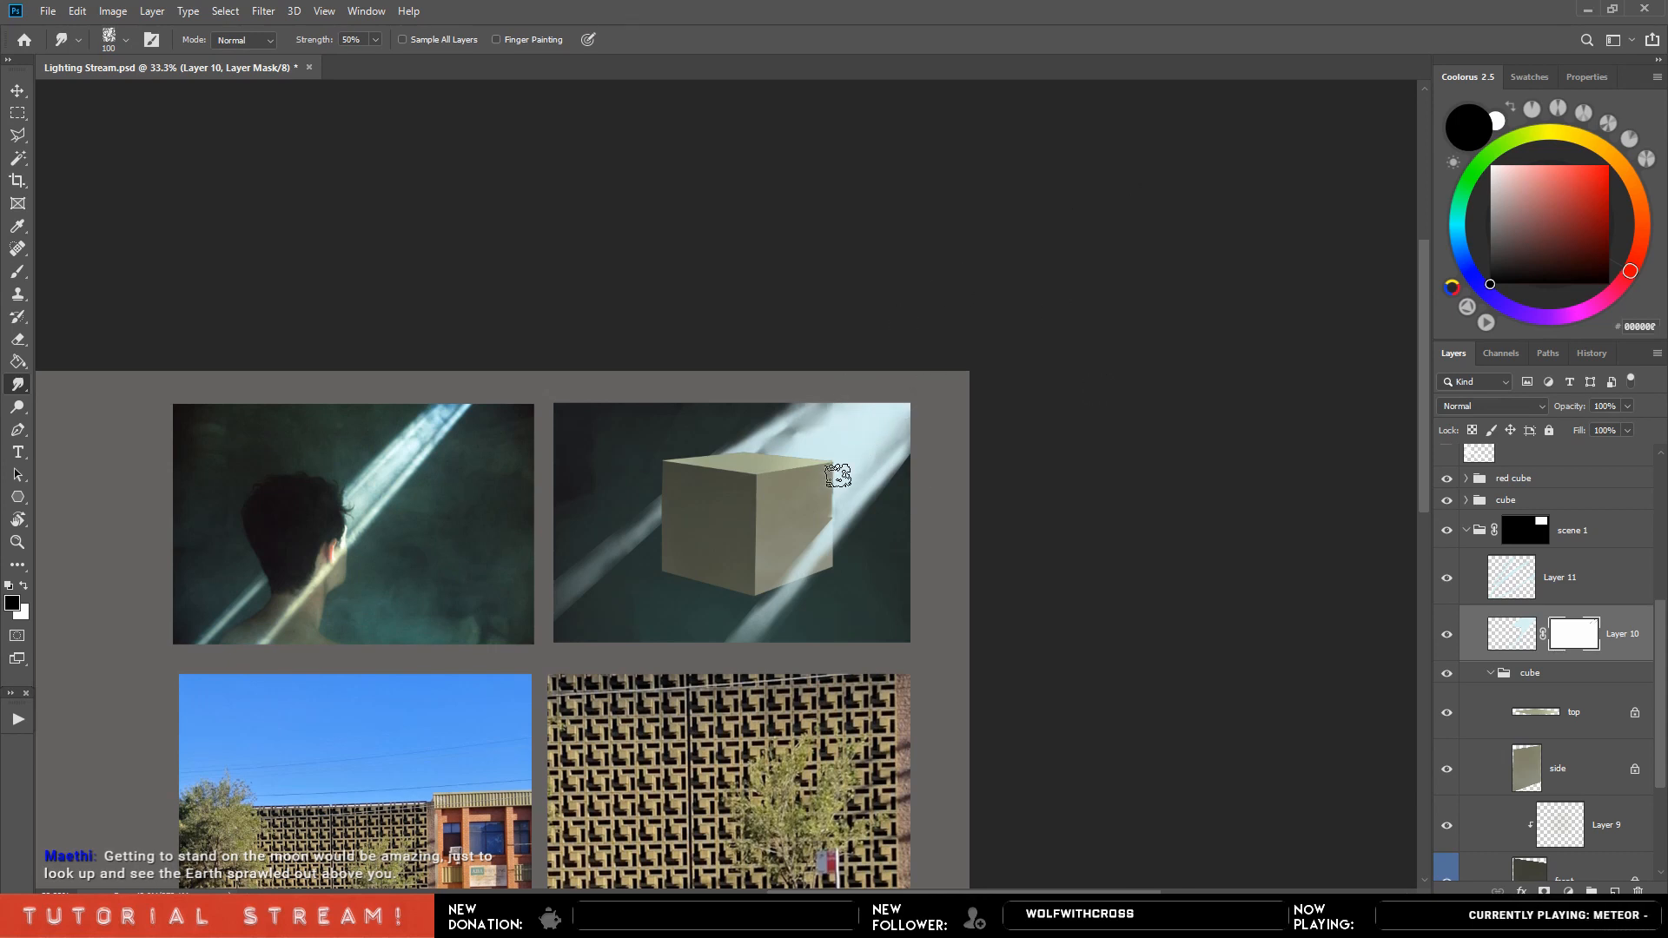
pyautogui.press('e')
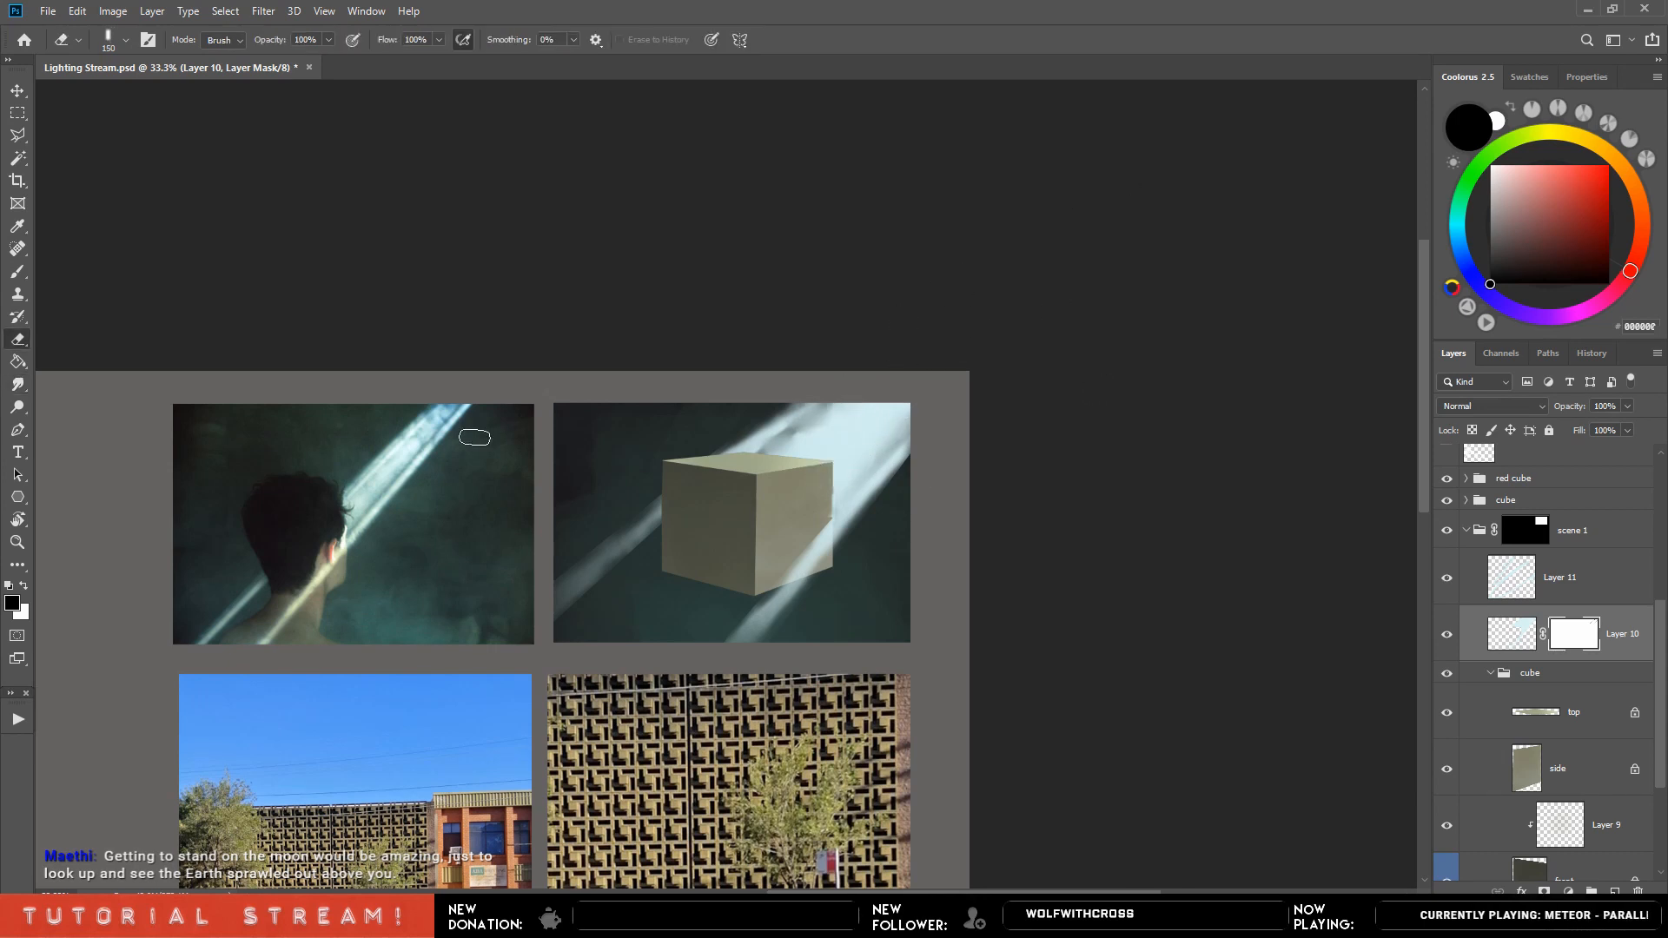
pyautogui.press('[')
pyautogui.press('[')
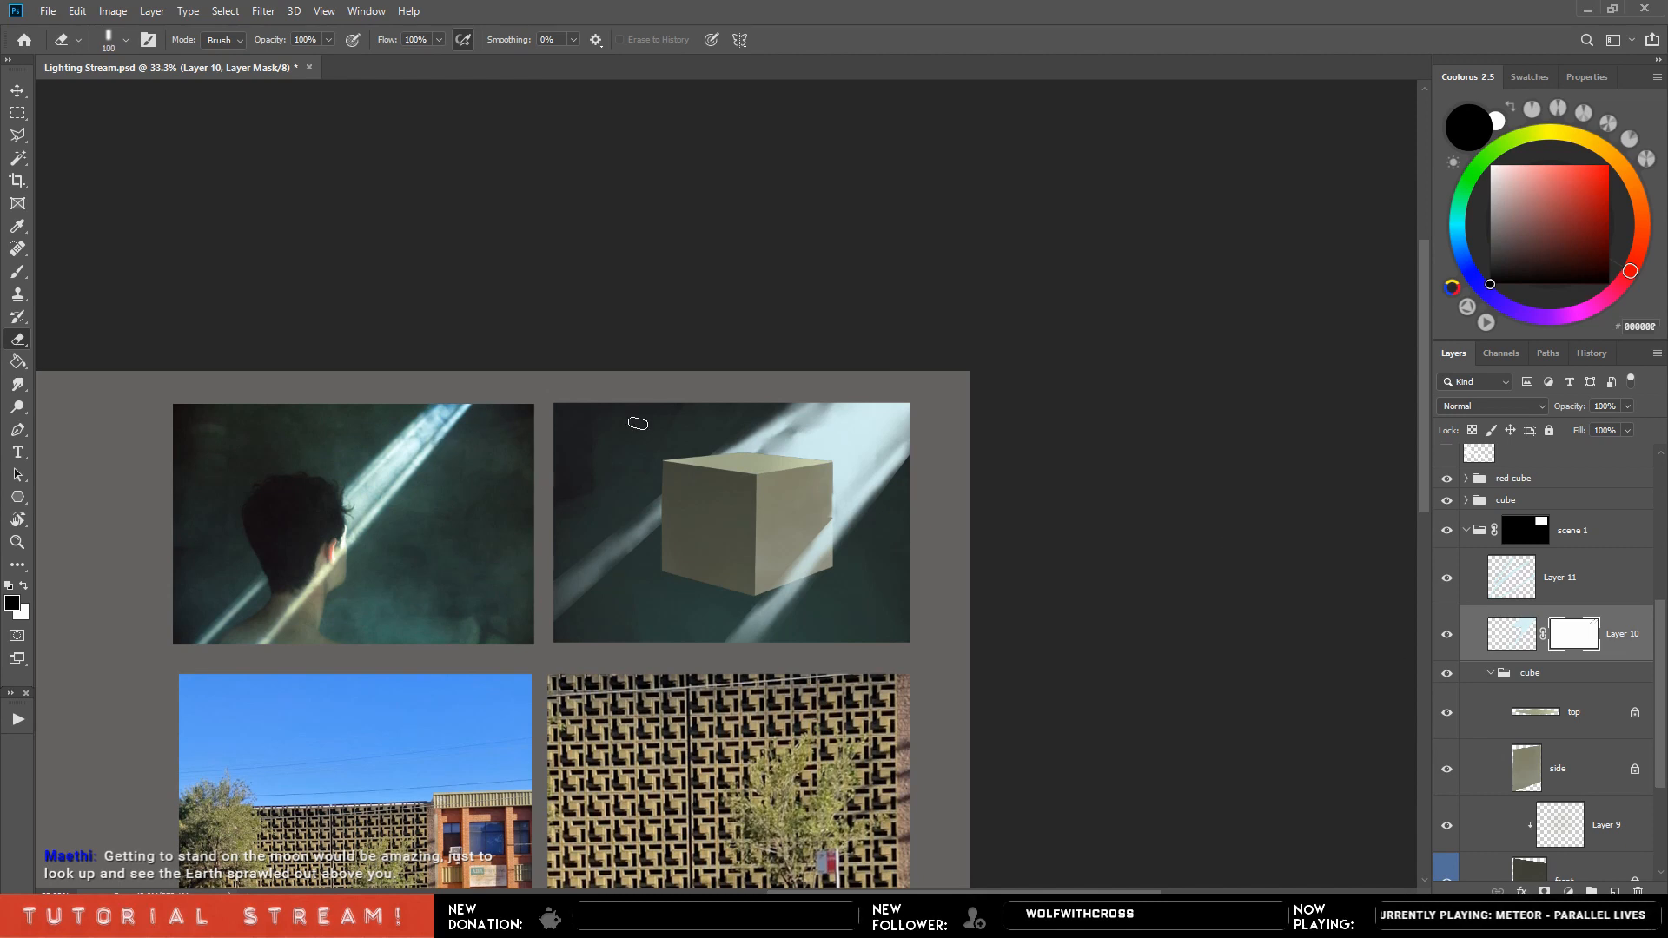
# Sketch a small orange-red cluster of shapes above the reference photo's beam on a new layer over the red cube group, using a 20 px brush.
pyautogui.click(1607, 167)
pyautogui.click(1564, 482)
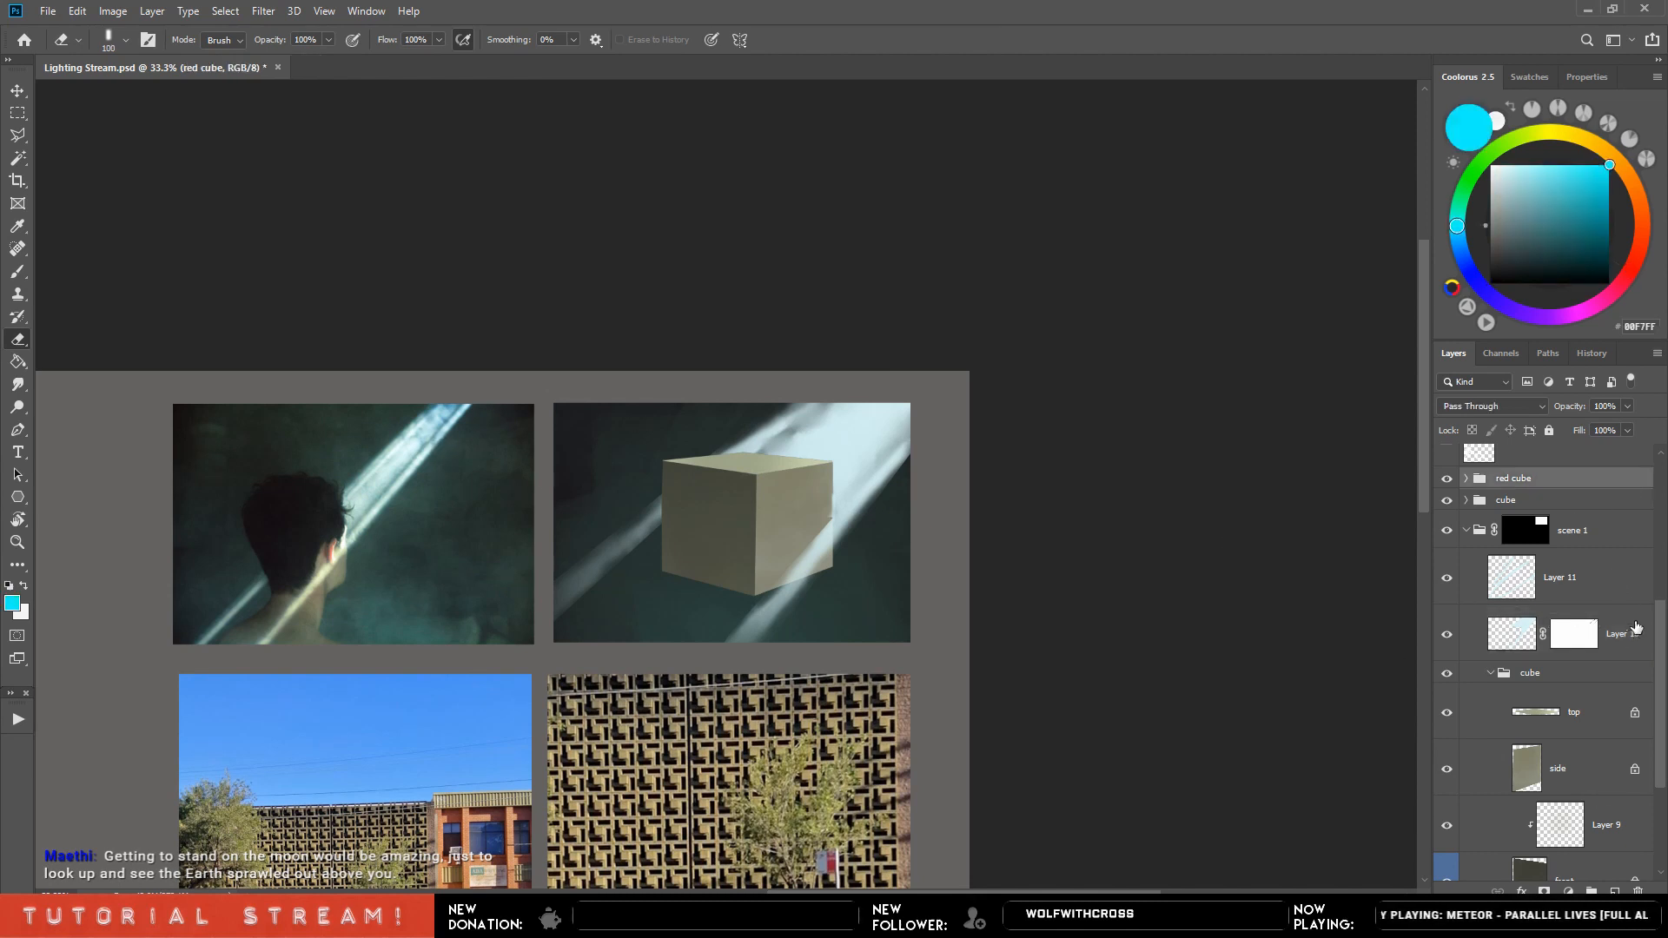
pyautogui.click(1614, 892)
pyautogui.press('b')
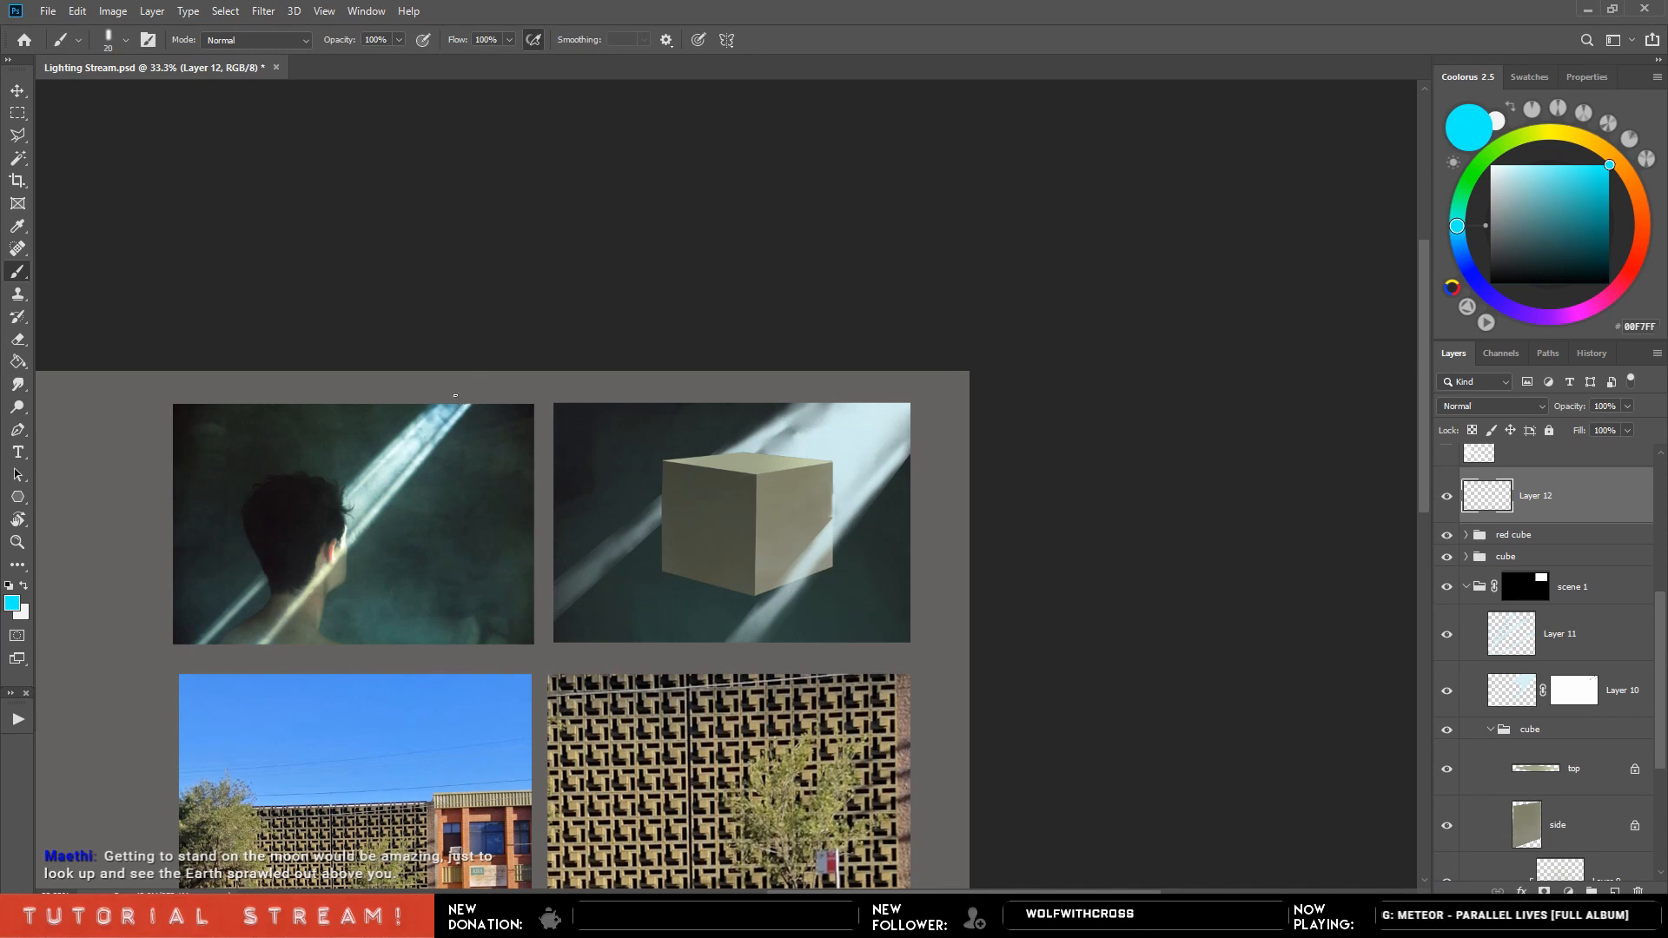
pyautogui.press('[')
pyautogui.press('[')
pyautogui.press('[')
pyautogui.press('[')
pyautogui.press('[')
pyautogui.press('[')
pyautogui.click(1639, 250)
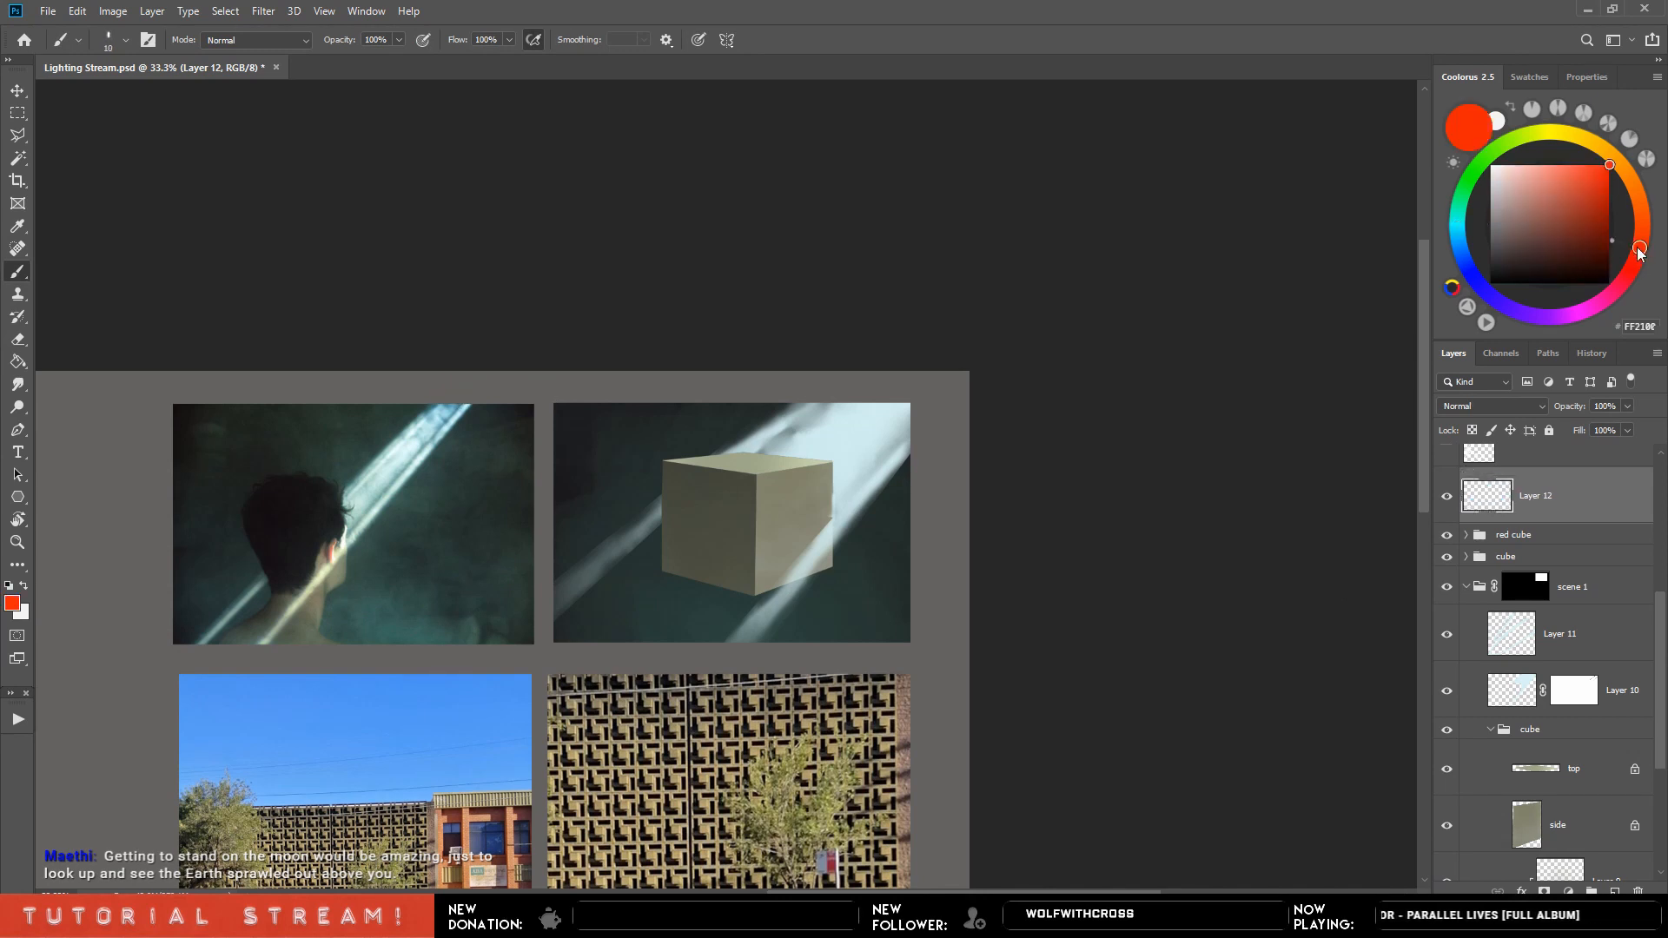
pyautogui.click(1581, 165)
pyautogui.press(']')
pyautogui.click(448, 392)
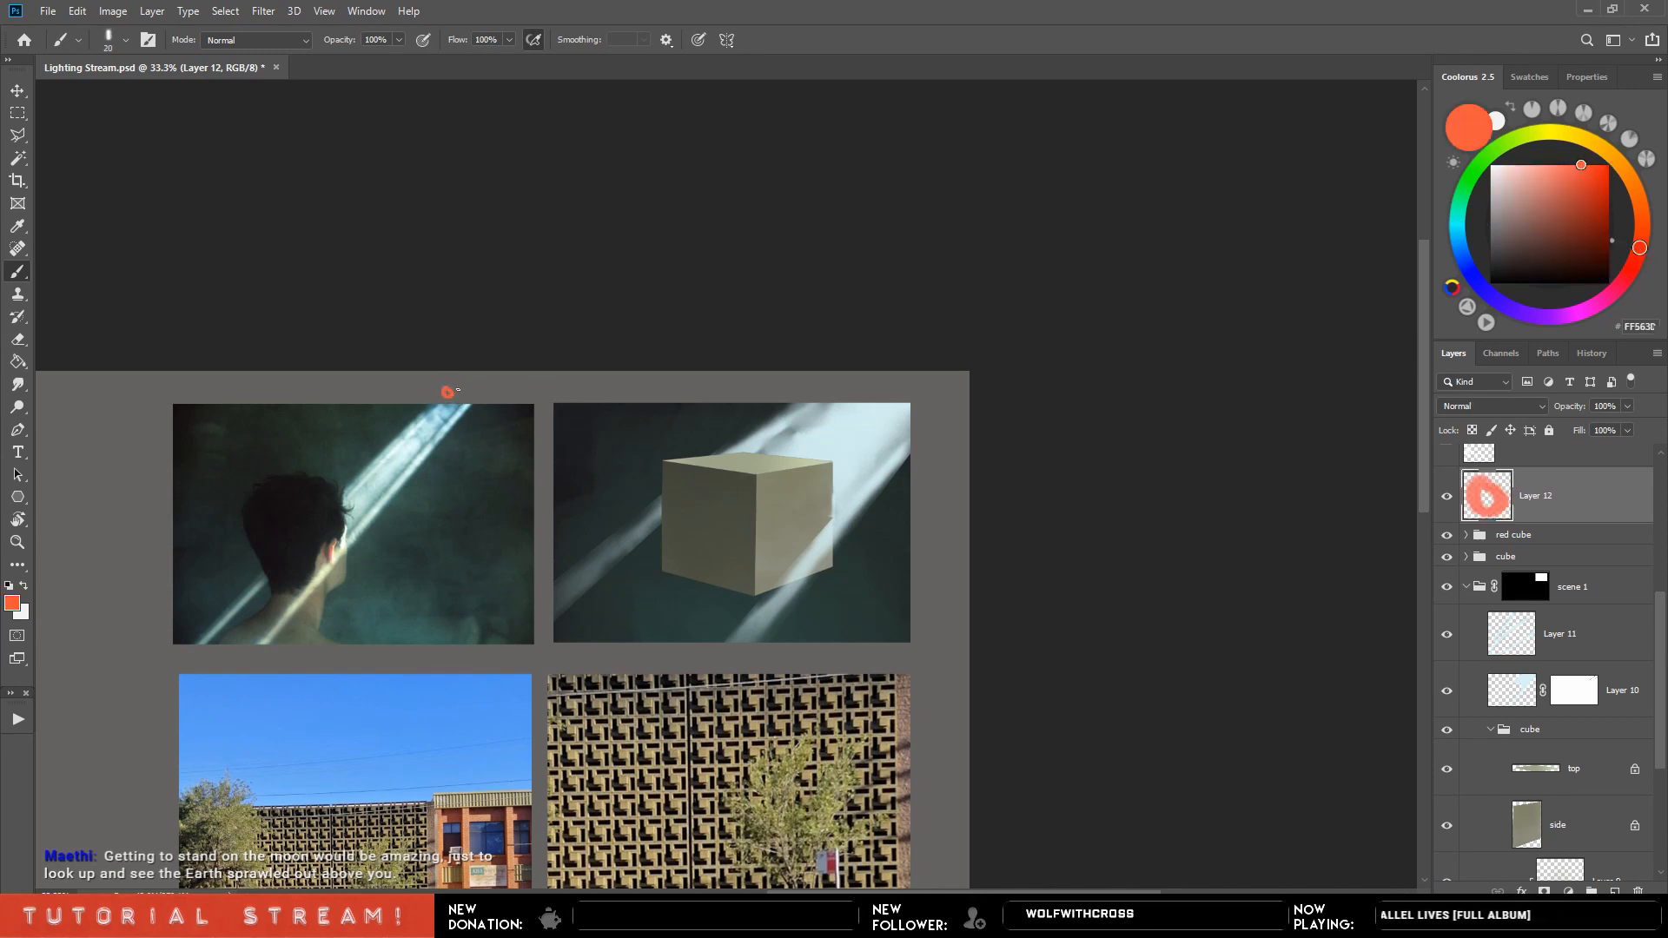
pyautogui.moveTo(461, 384); pyautogui.dragTo(491, 389)
pyautogui.click(499, 391)
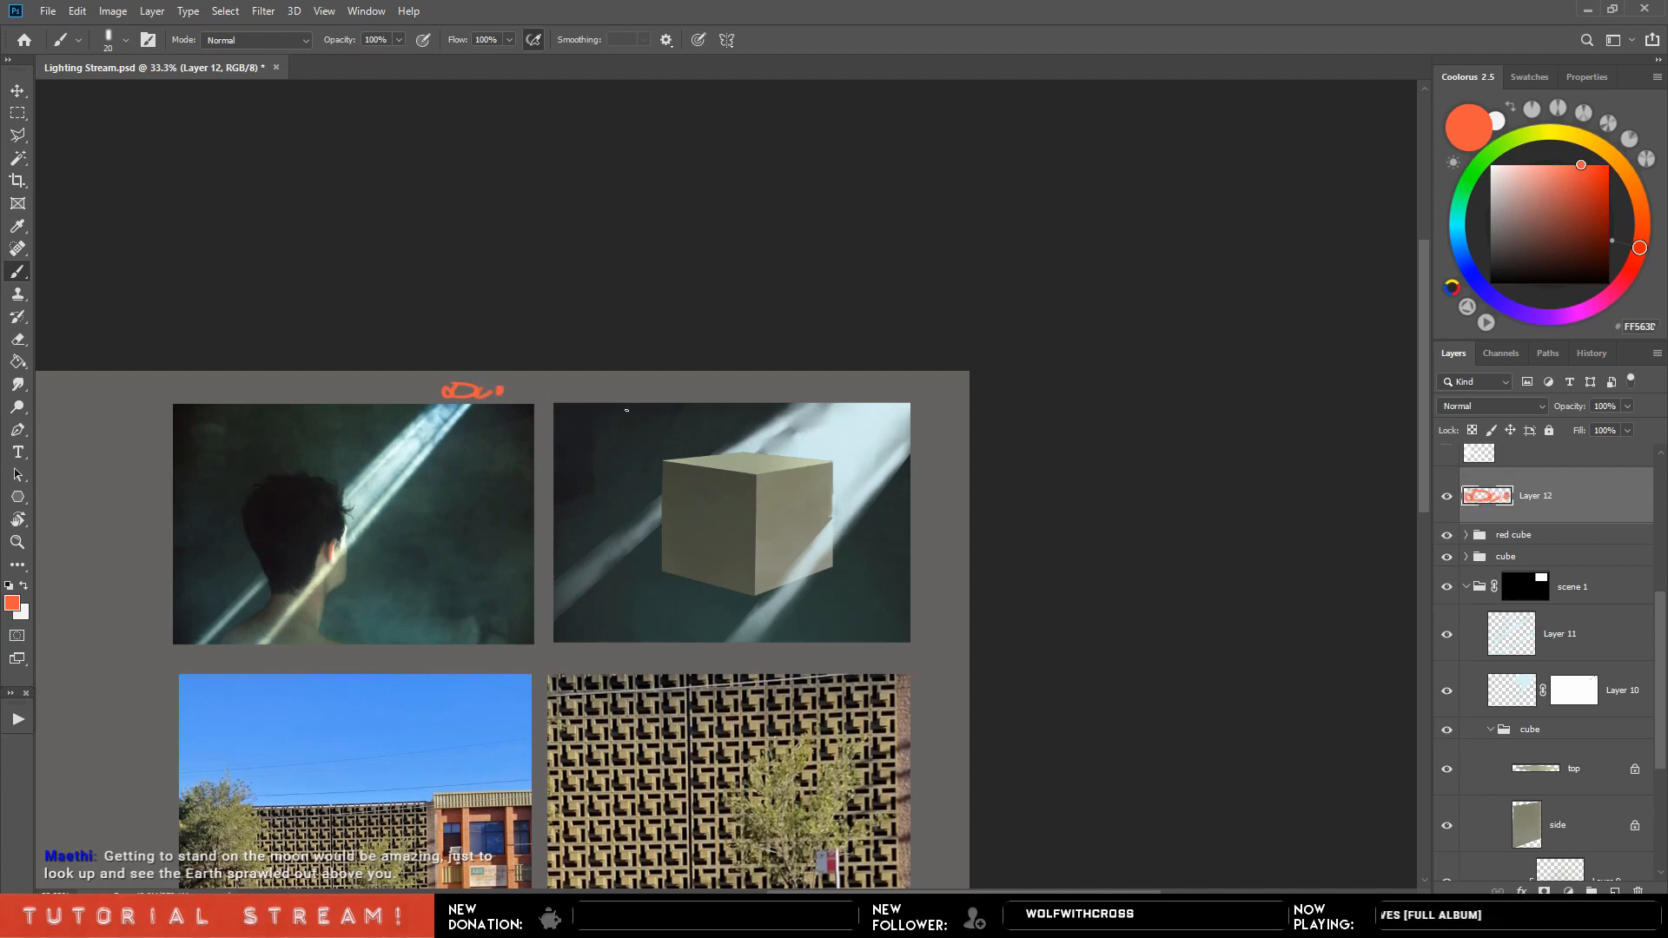
# Add white over the orange-red sketch and curved white marks around the reference photo's beam, and delete the sketch layer.
pyautogui.click(1491, 166)
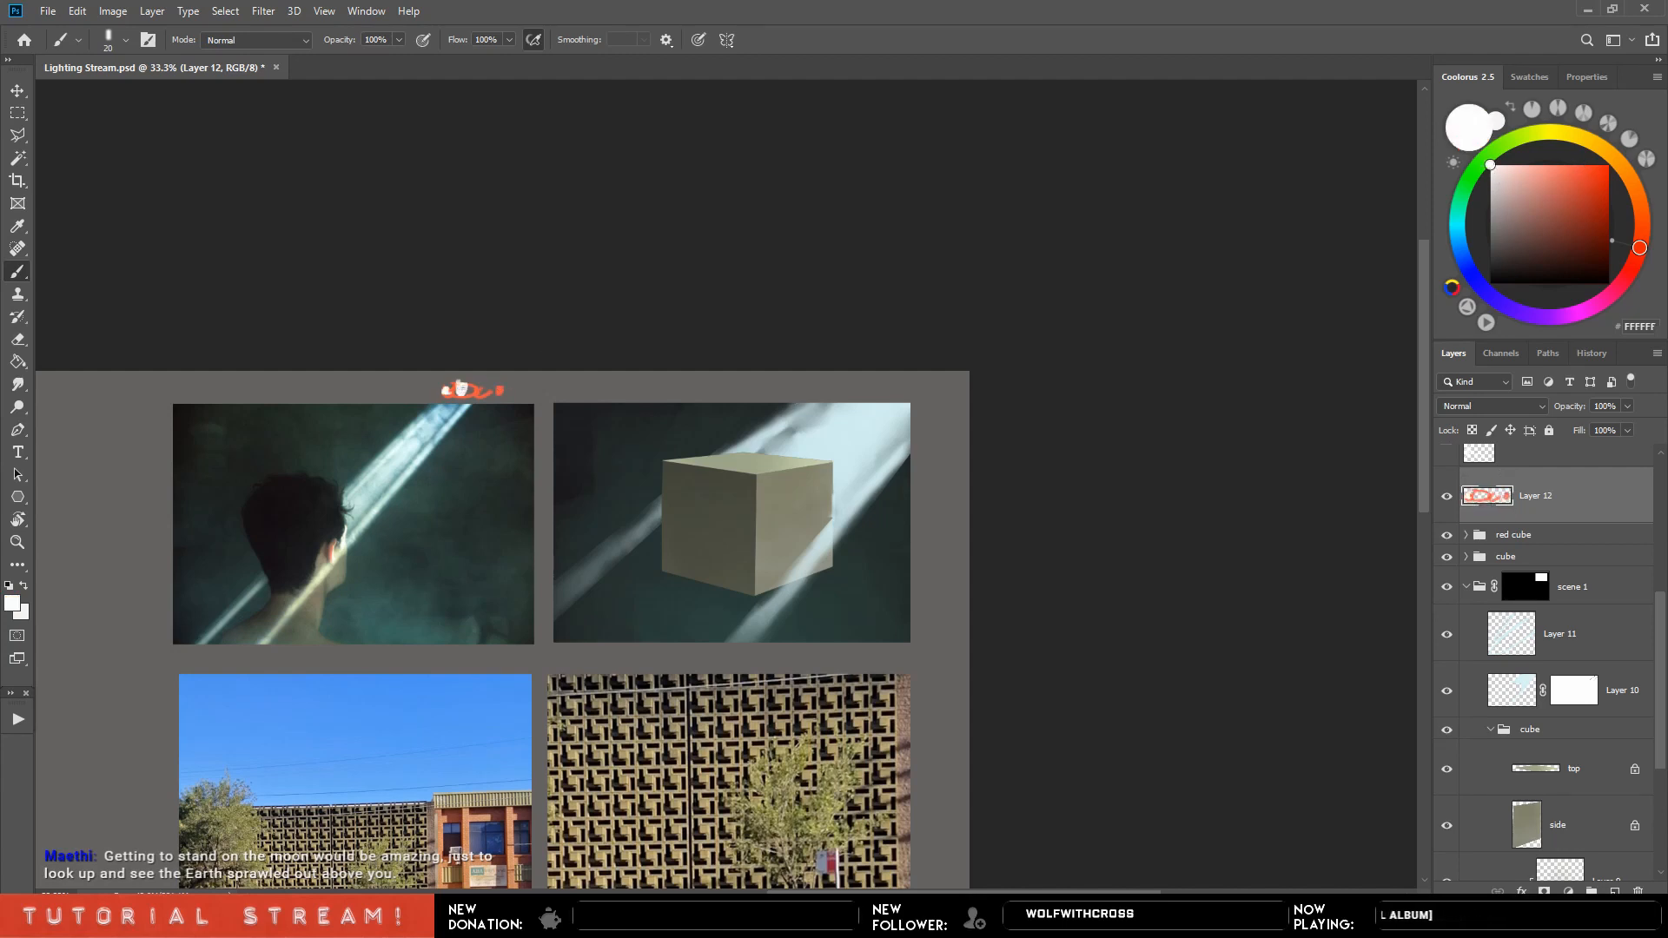
pyautogui.moveTo(486, 384); pyautogui.dragTo(508, 389)
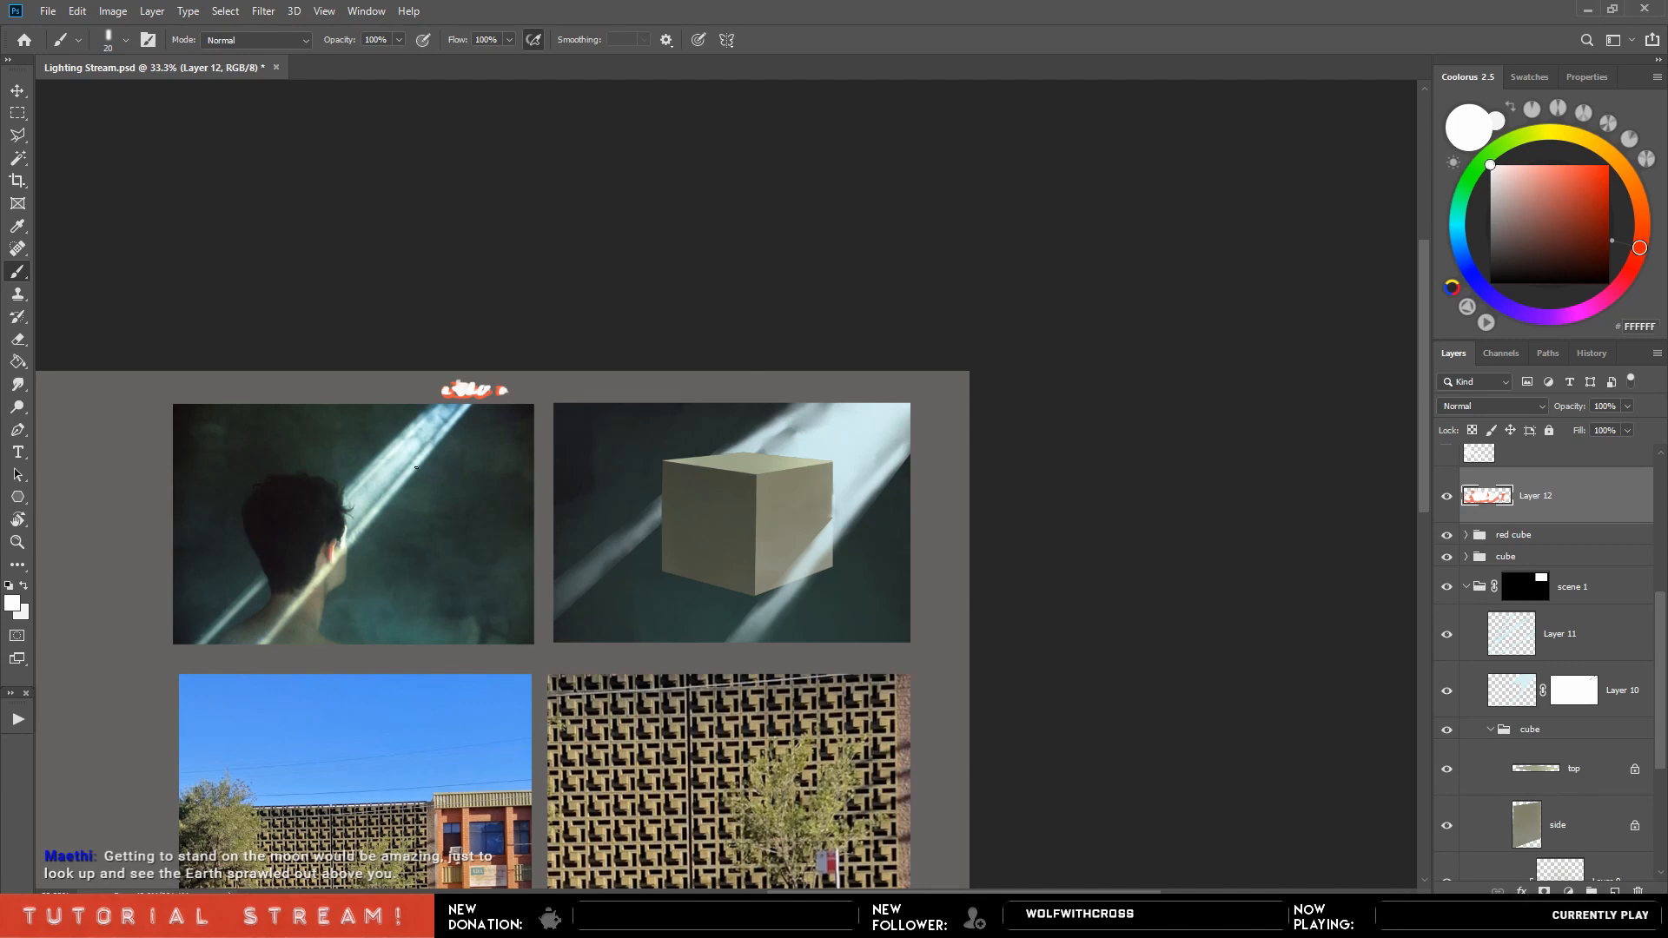
pyautogui.moveTo(451, 427)
pyautogui.mouseDown()
pyautogui.moveTo(459, 443)
pyautogui.moveTo(416, 452)
pyautogui.mouseUp()
pyautogui.moveTo(382, 434); pyautogui.dragTo(391, 445)
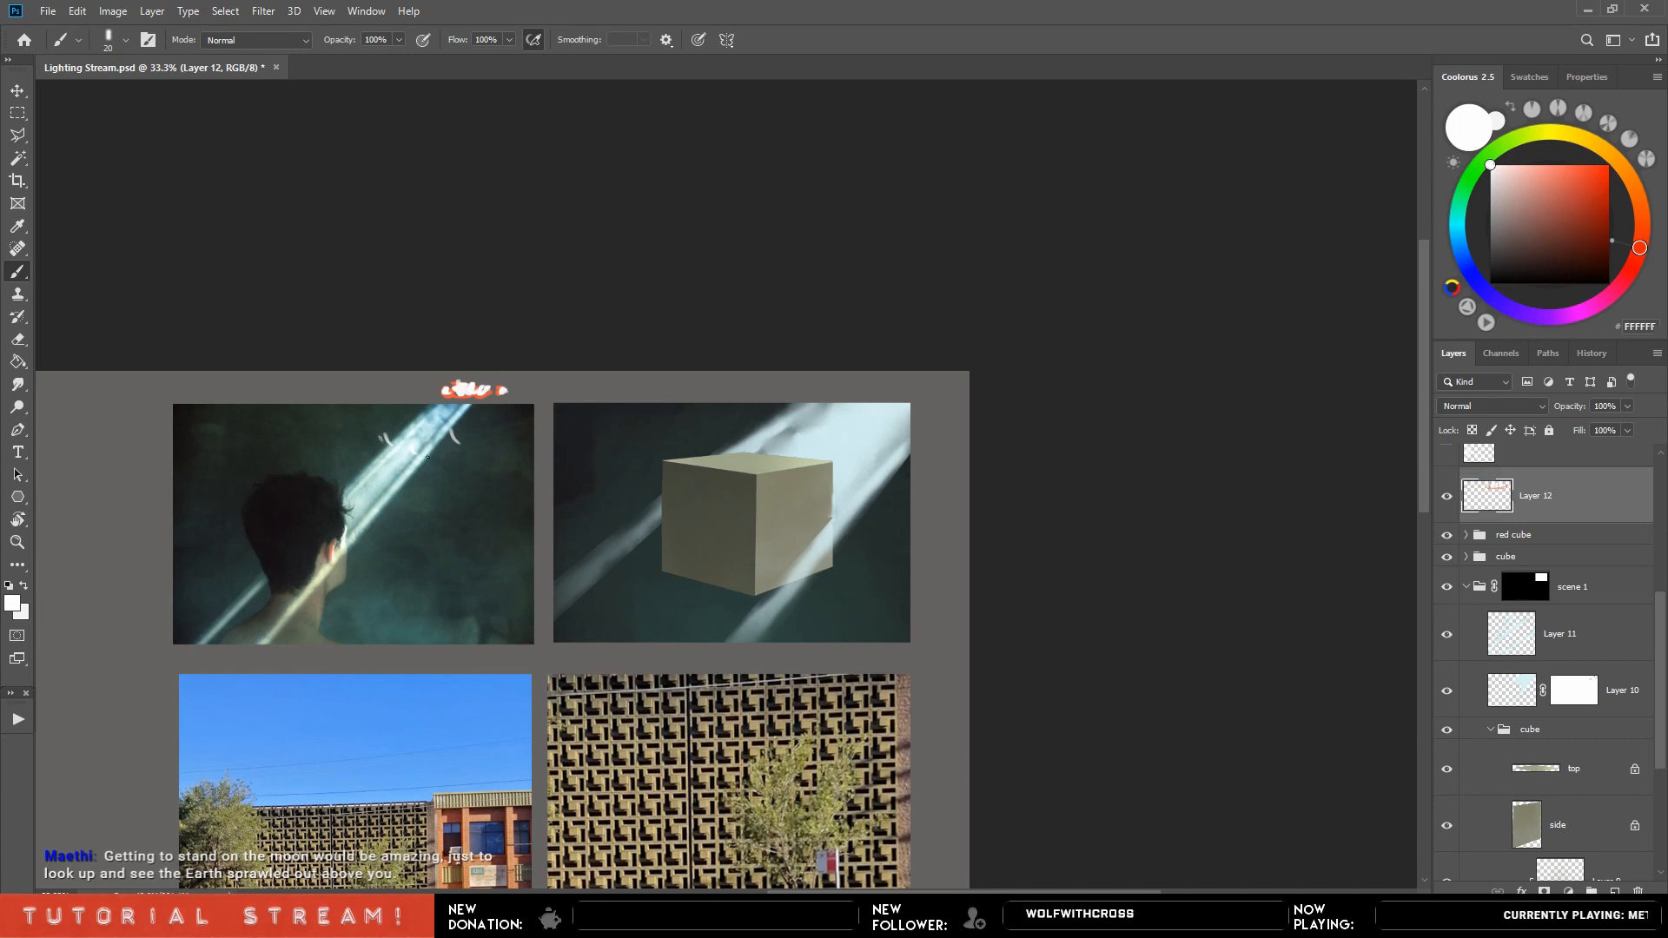
pyautogui.click(1633, 890)
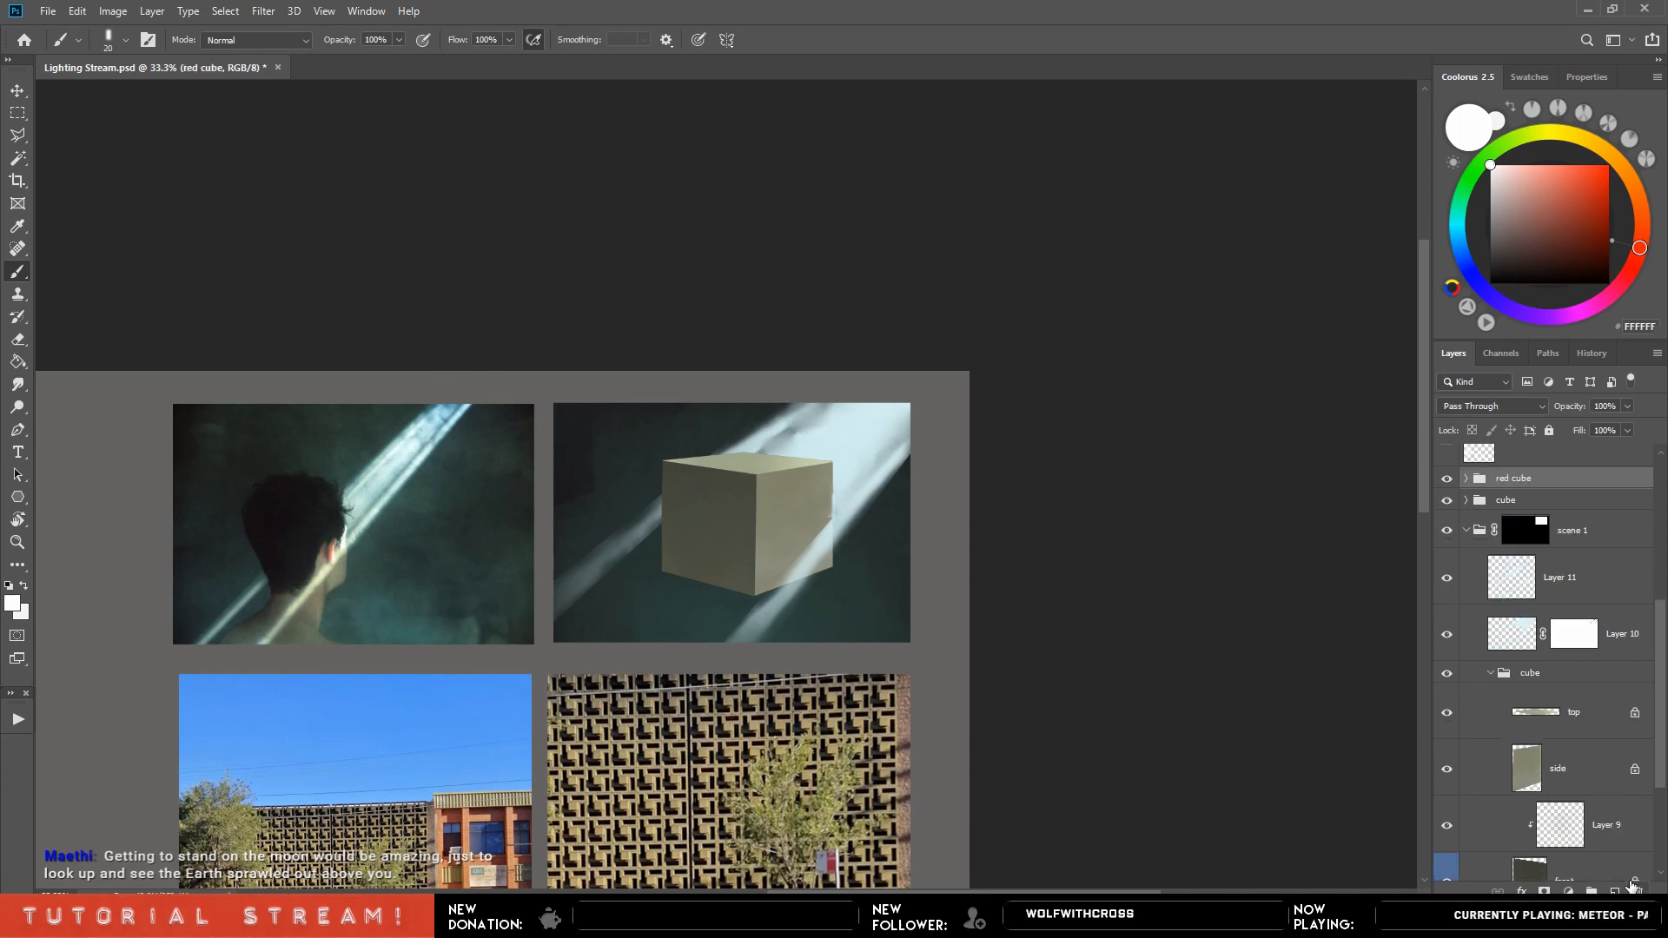
# Create a new layer above Layer 11 in the scene 1 group.
pyautogui.click(1516, 580)
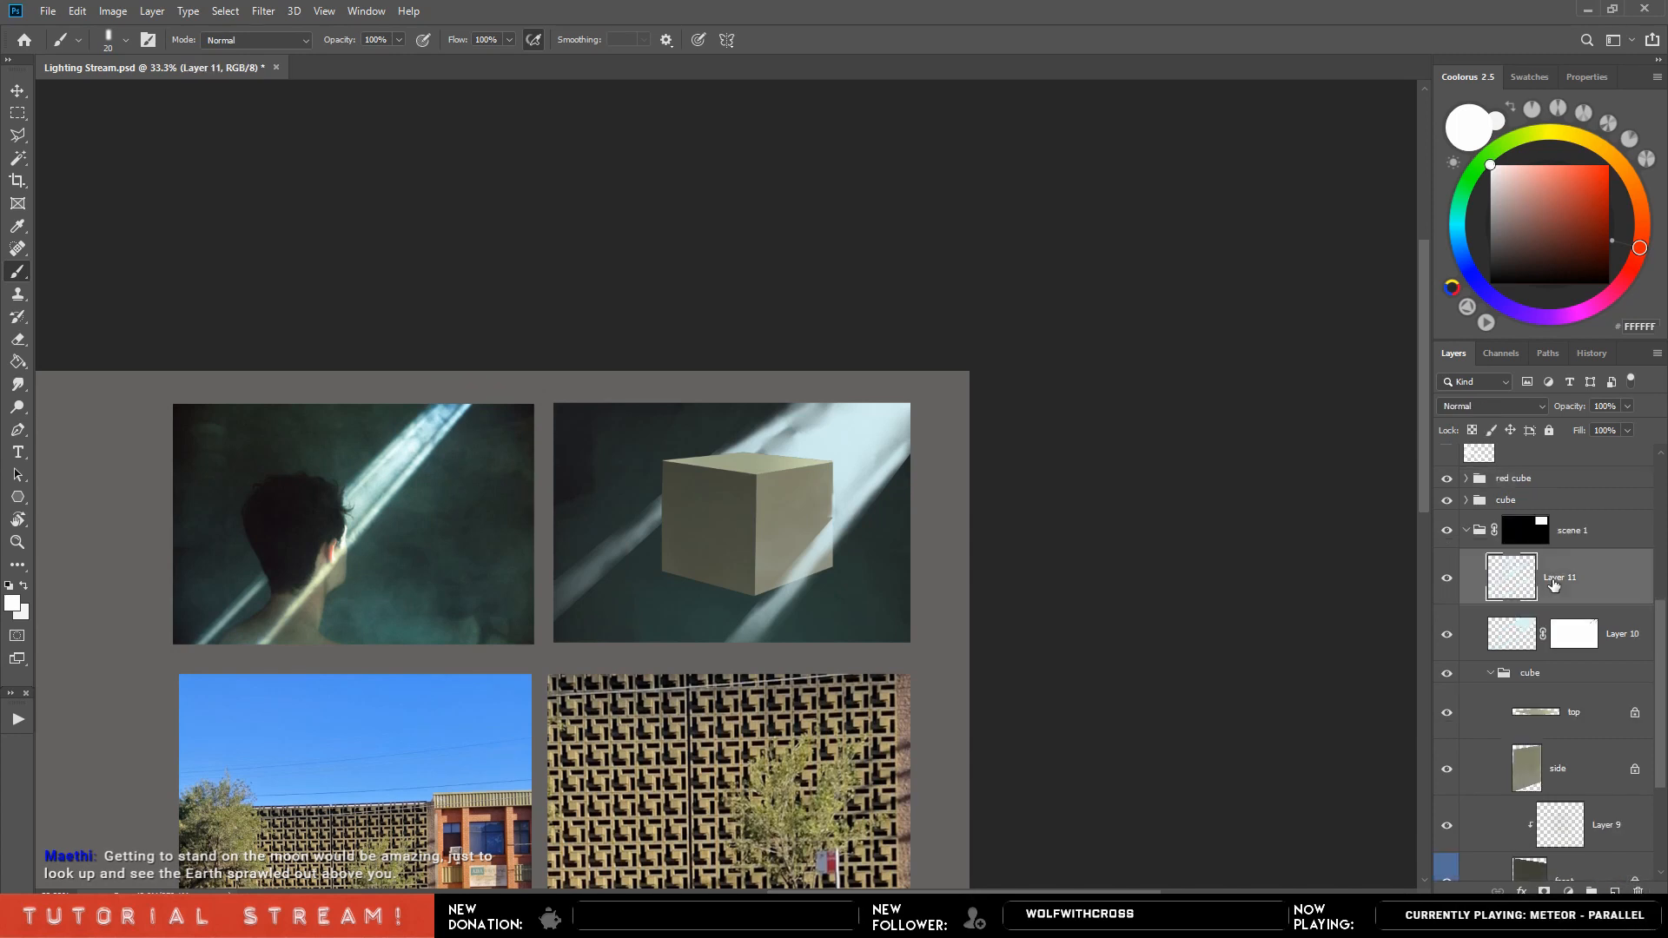
pyautogui.click(1615, 891)
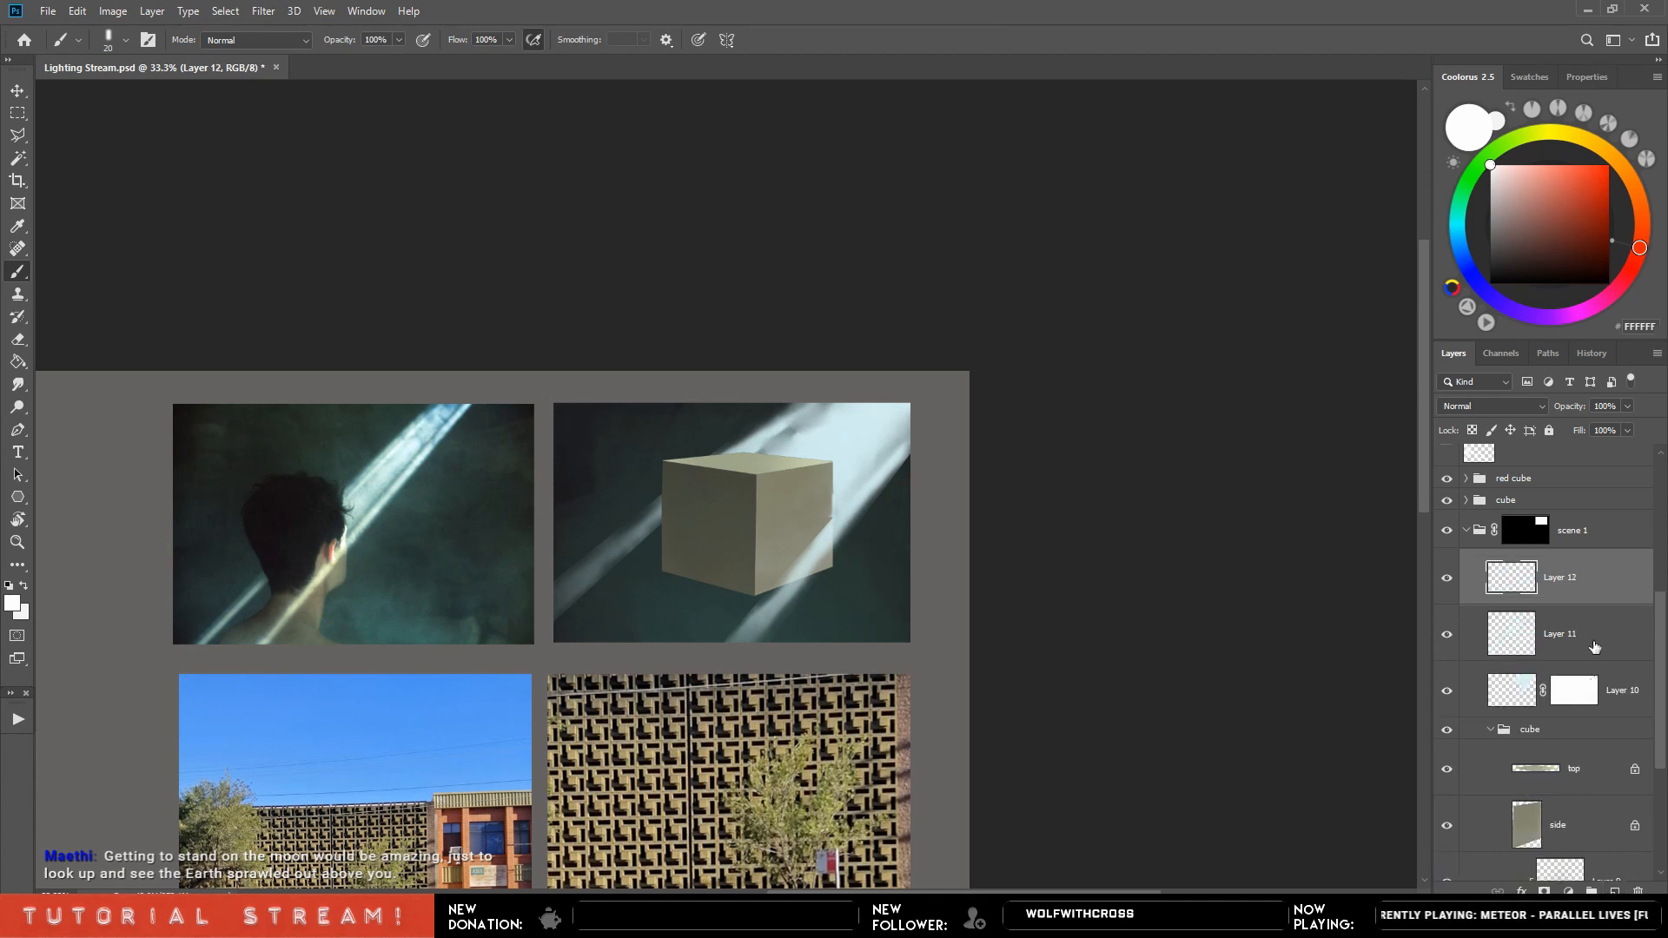
pyautogui.click(1448, 691)
pyautogui.click(1448, 692)
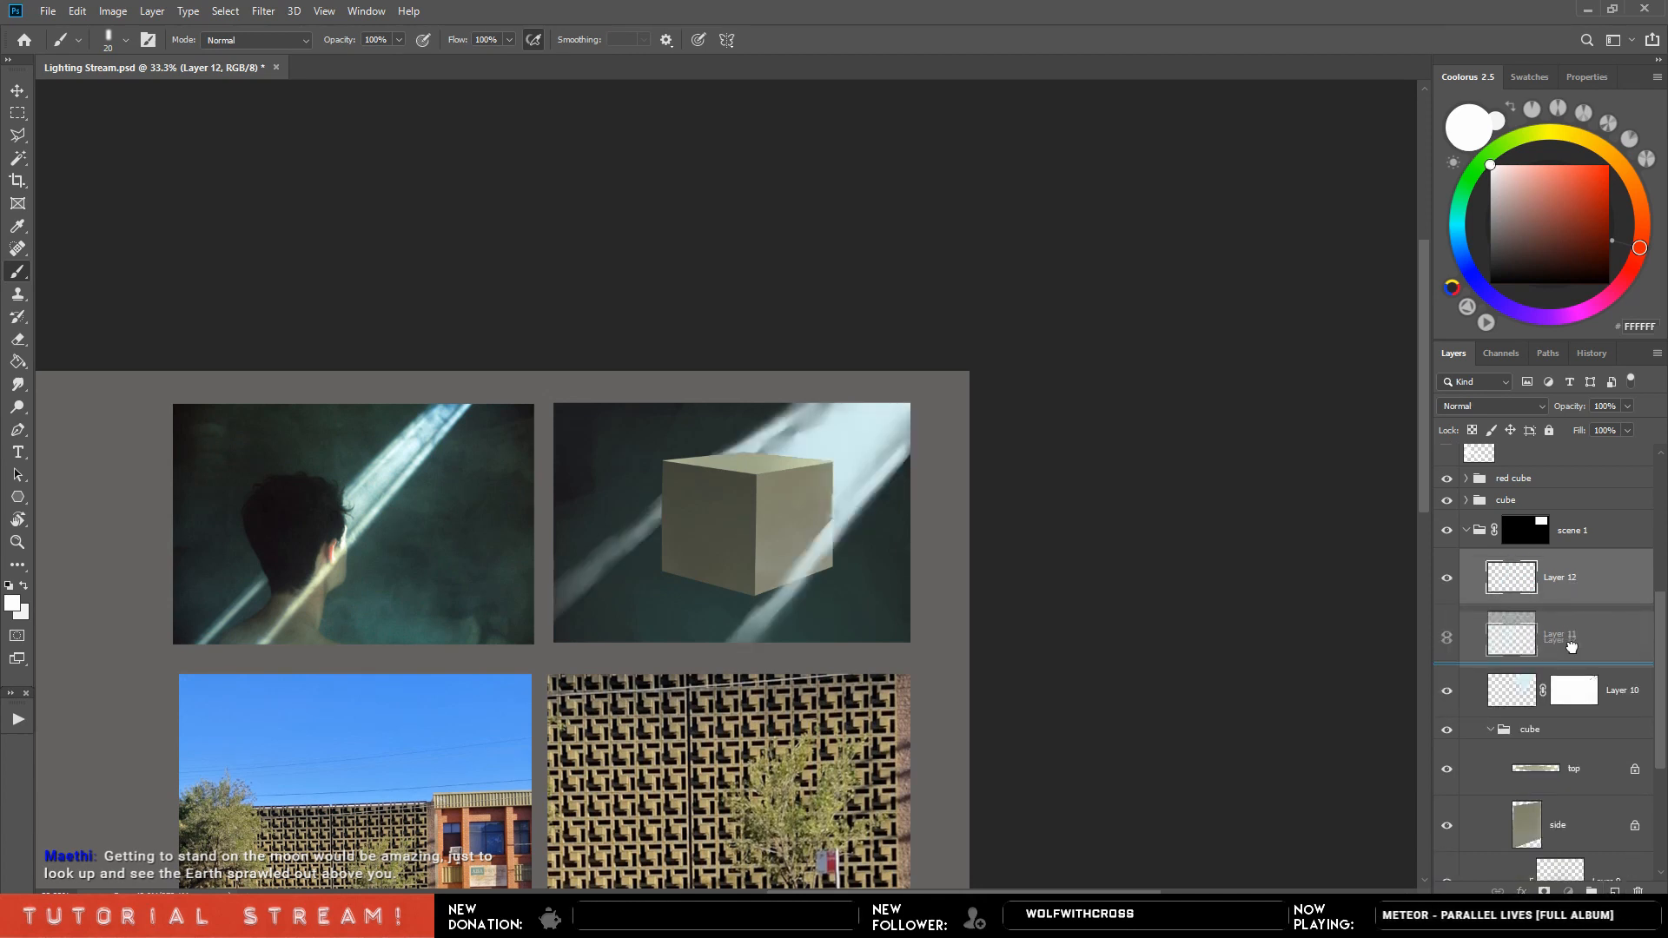
pyautogui.moveTo(1569, 585); pyautogui.dragTo(1574, 586)
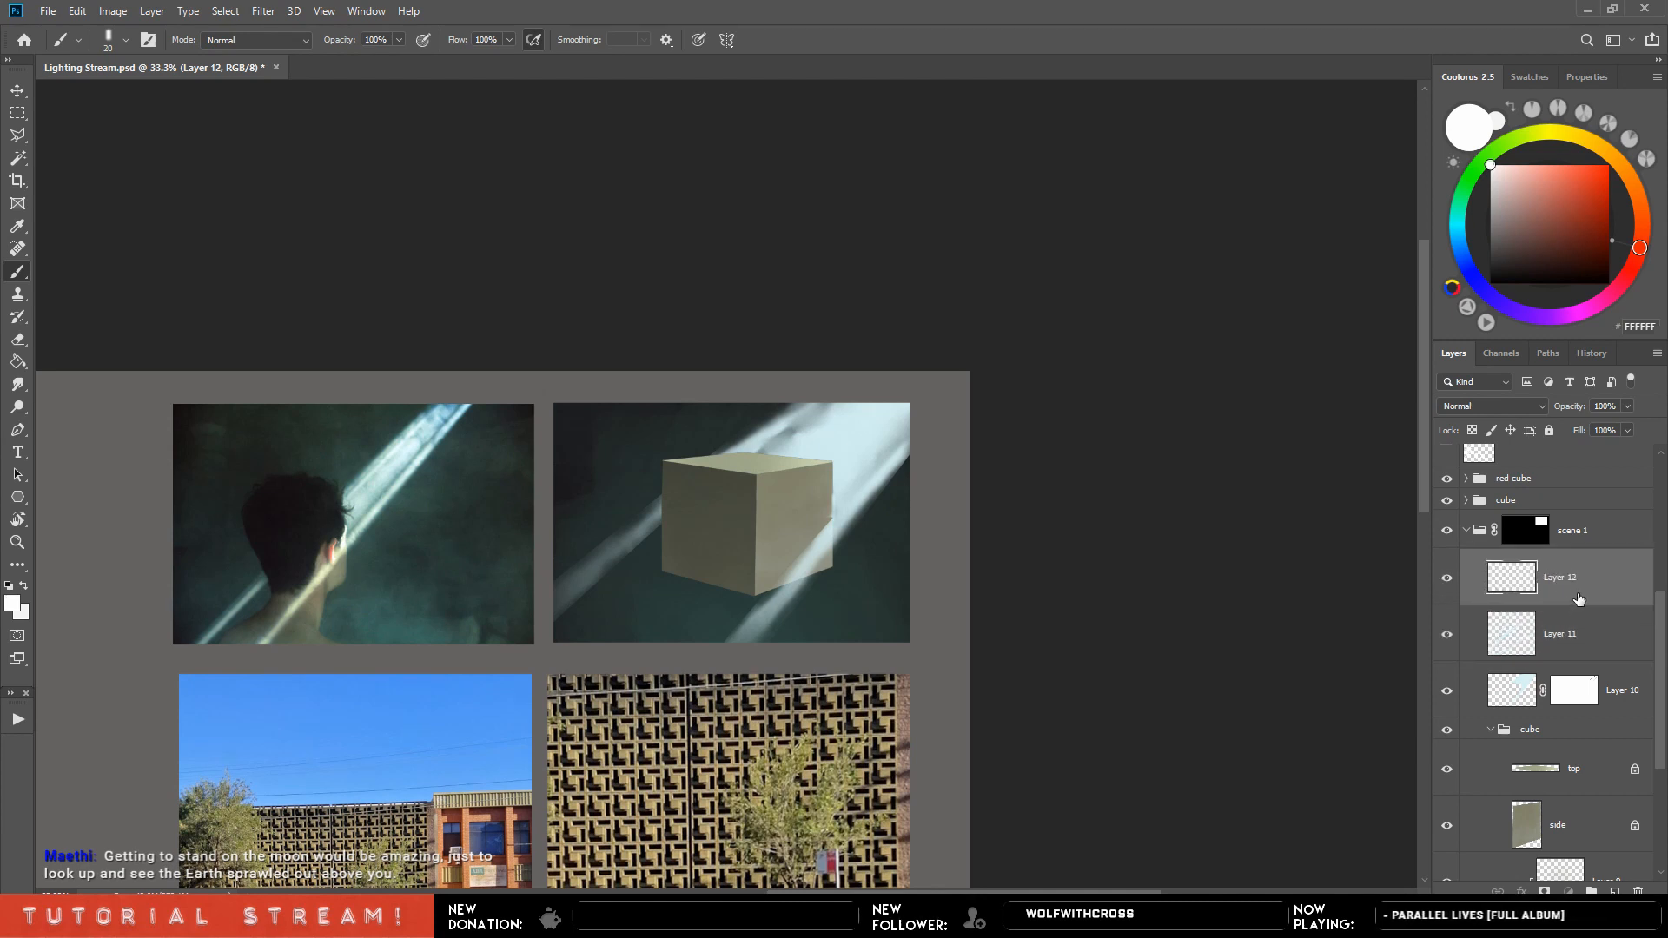
# Paint a pale blue tint over the brightest part of the cube scene's beam on Layer 12, using a much larger brush and colour based on the reference beam.
pyautogui.keyDown('alt'); pyautogui.click(448, 410); pyautogui.keyUp('alt')
pyautogui.press(']')
pyautogui.click(1562, 166)
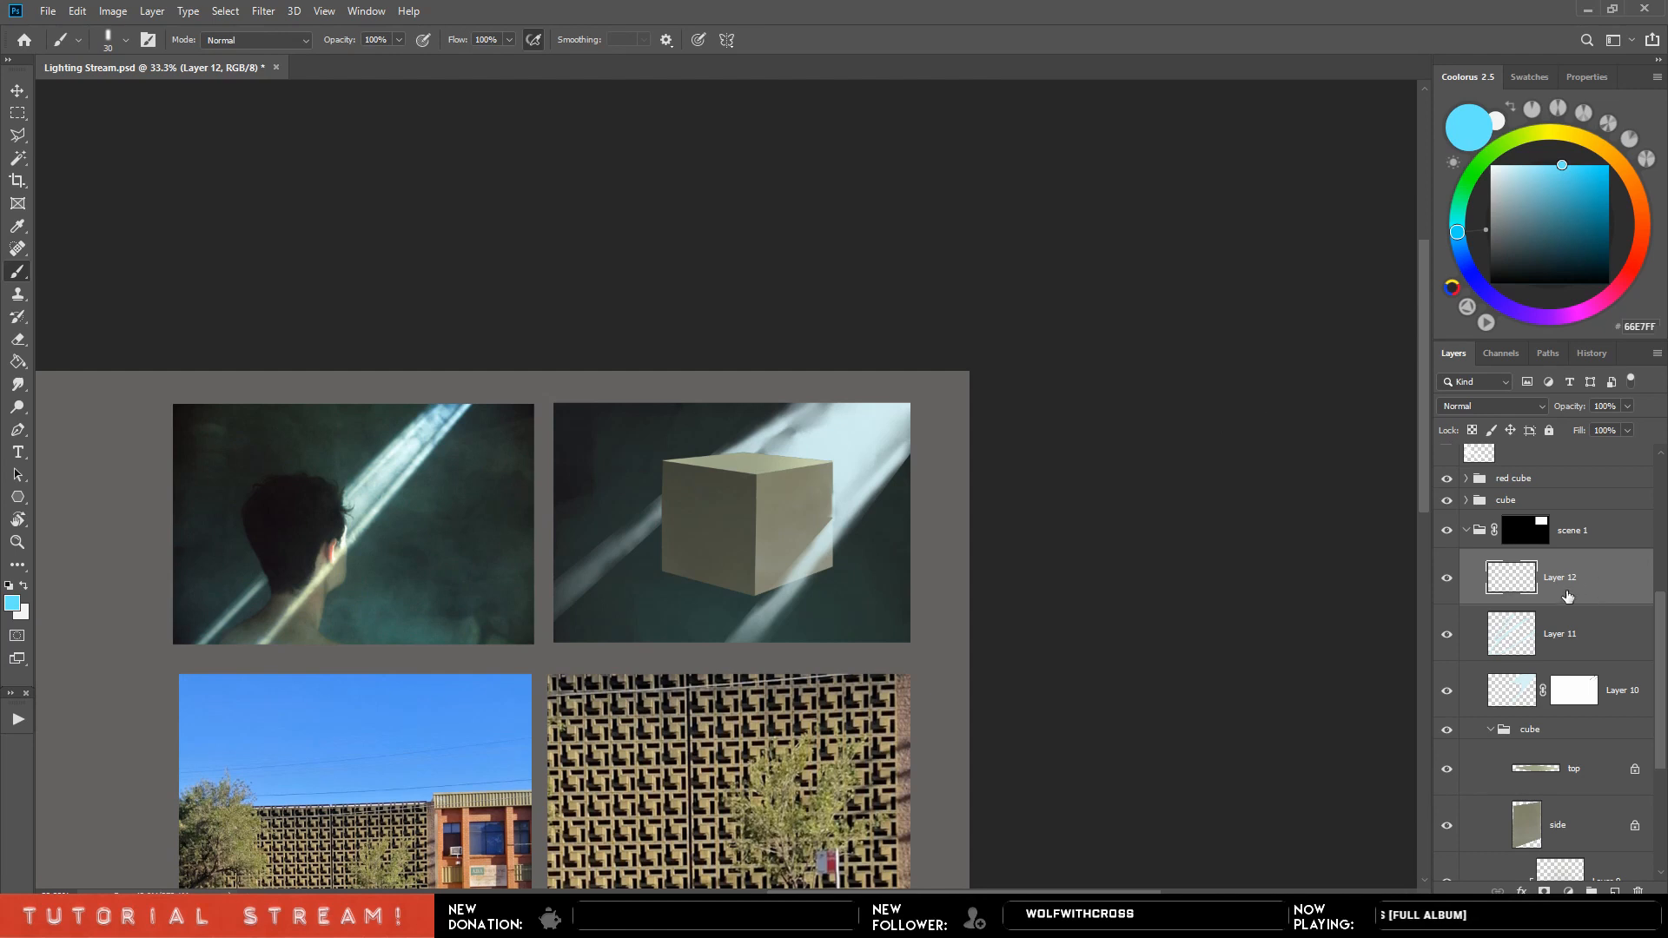
pyautogui.click(1449, 691)
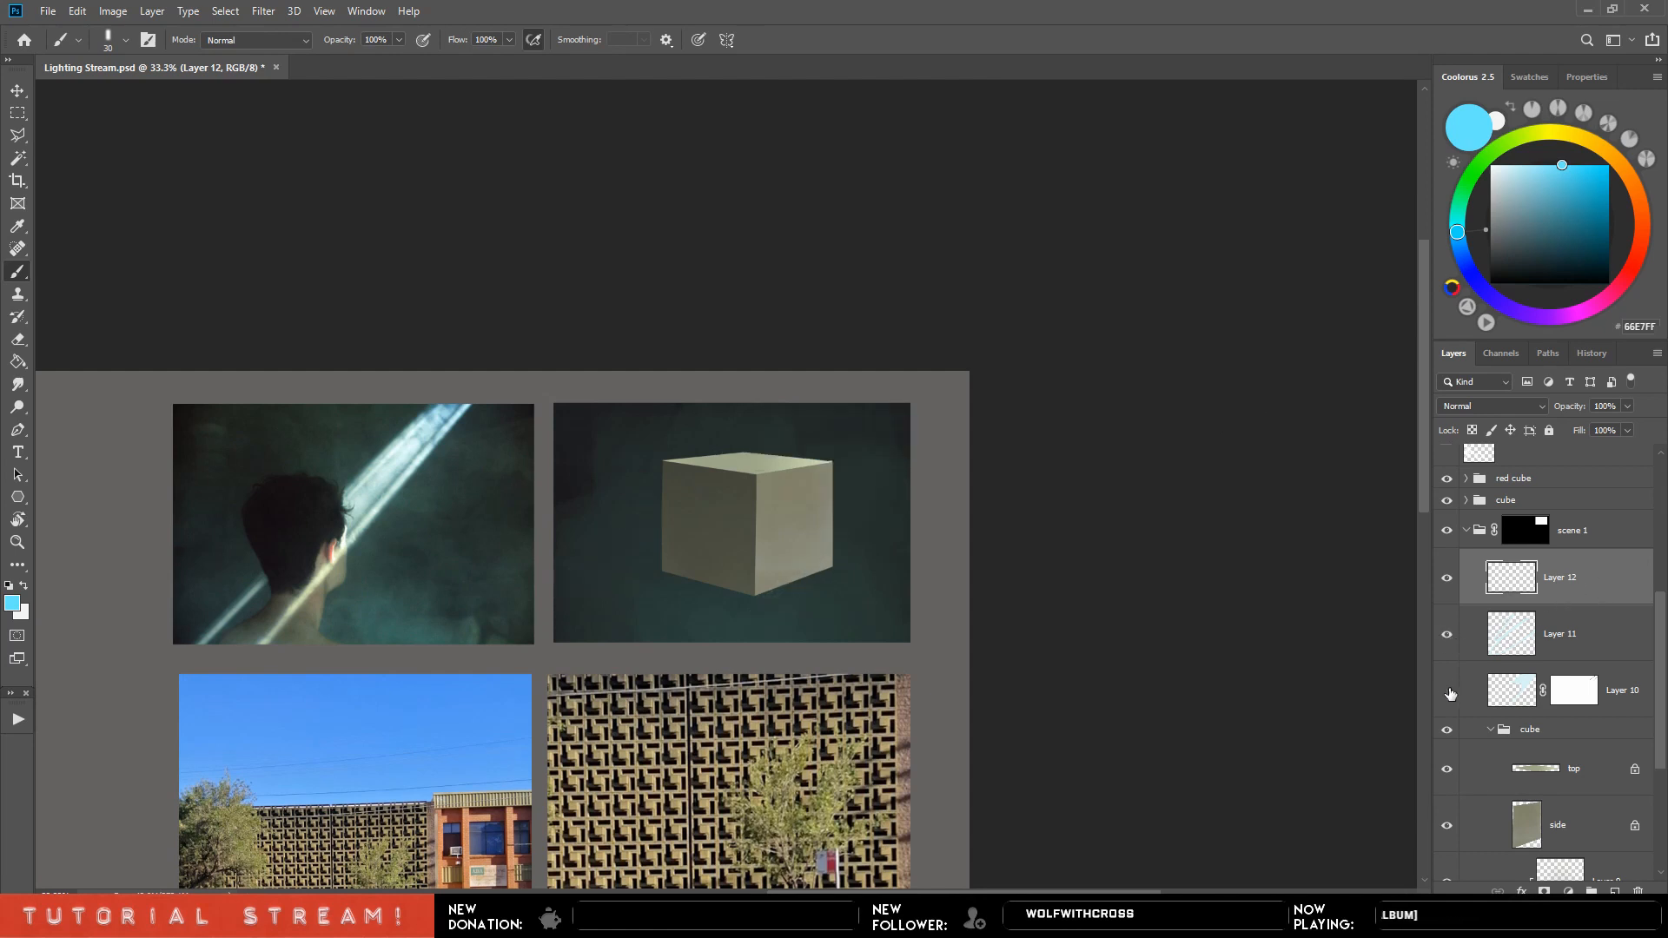
pyautogui.click(1450, 691)
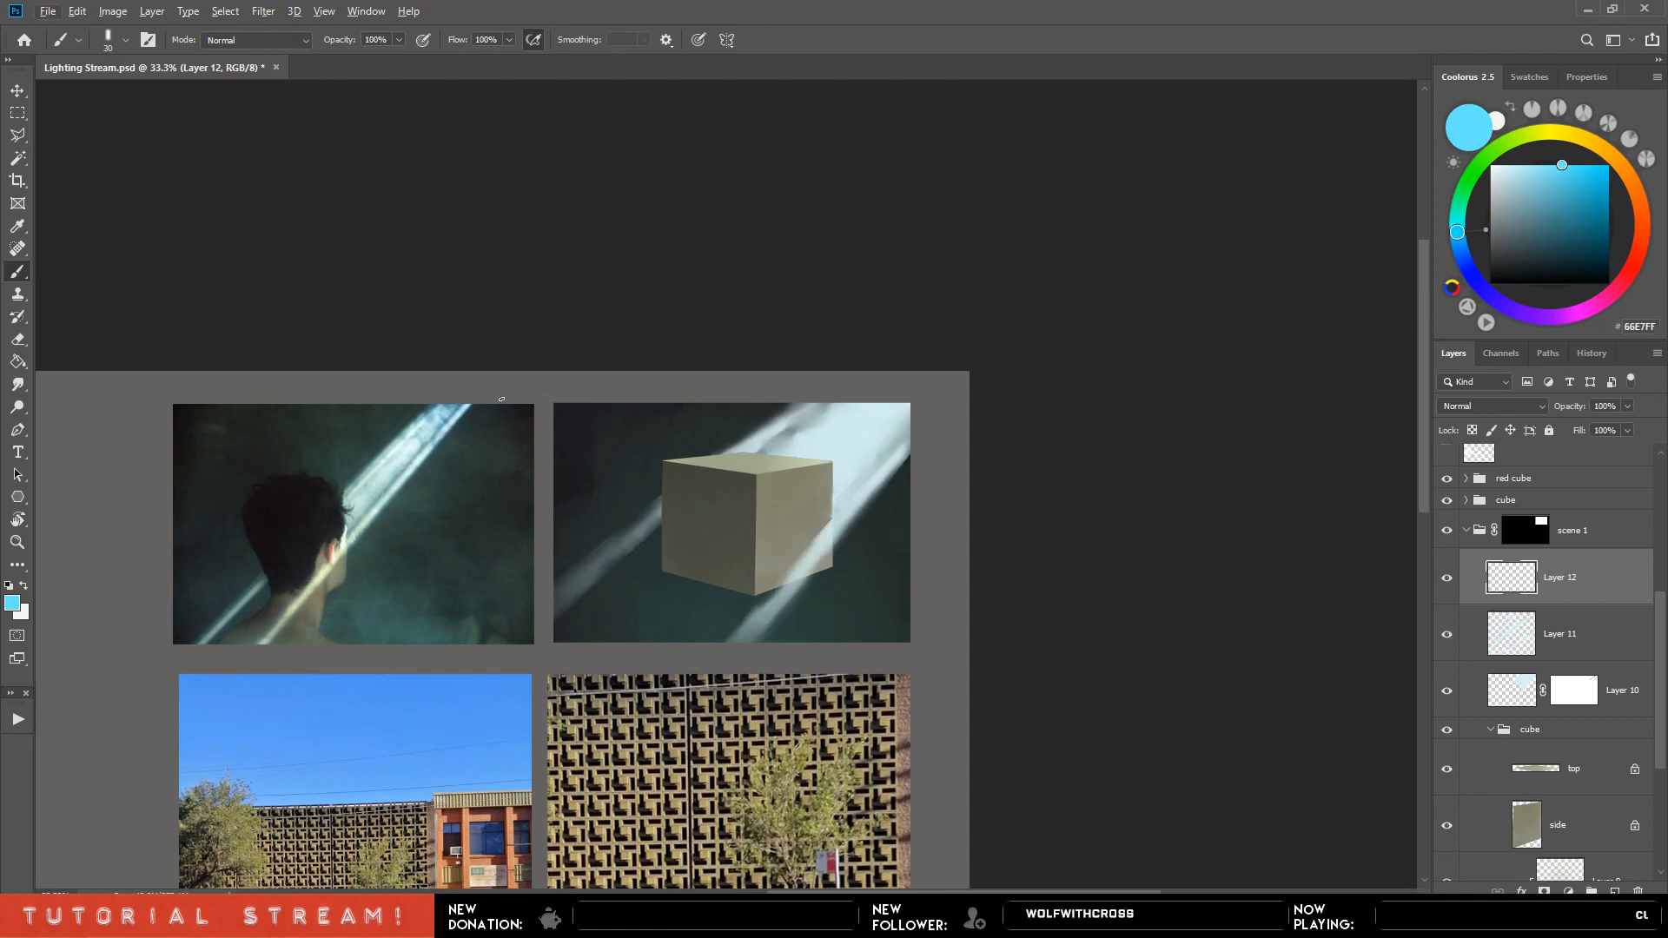
pyautogui.keyDown('alt'); pyautogui.click(445, 409); pyautogui.keyUp('alt')
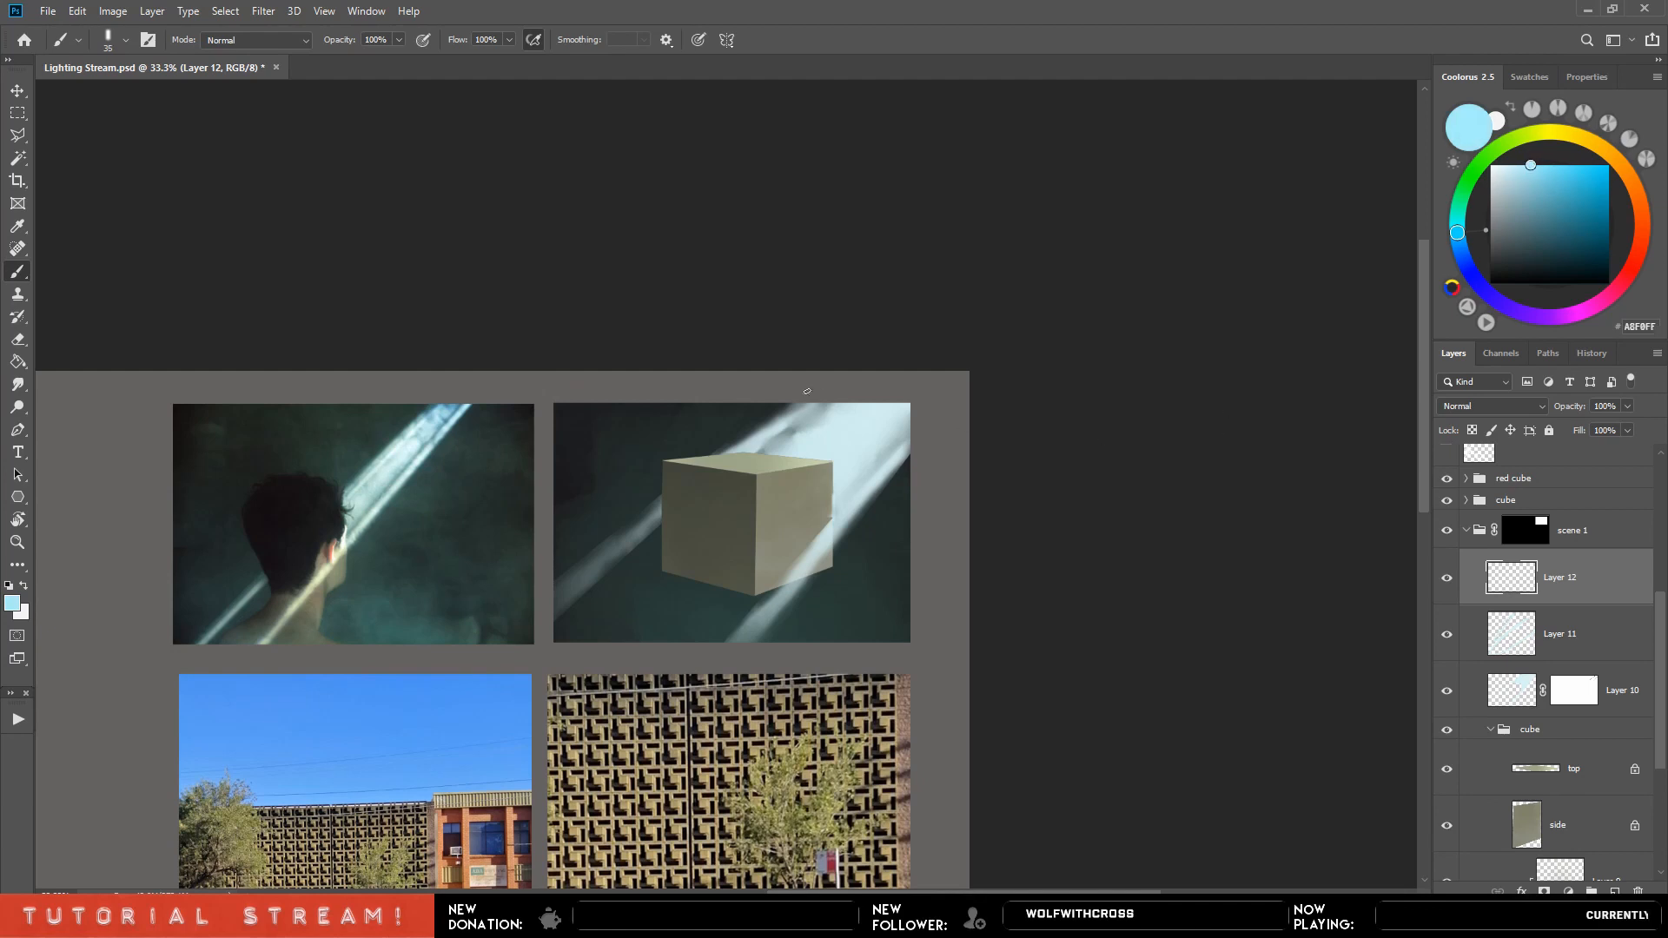
pyautogui.press(']')
pyautogui.press(']')
pyautogui.press(']')
pyautogui.press(']')
pyautogui.press(']')
pyautogui.press(']')
pyautogui.press(']')
pyautogui.press(']')
pyautogui.press(']')
pyautogui.press(']')
pyautogui.press(']')
pyautogui.press(']')
pyautogui.press(']')
pyautogui.press(']')
pyautogui.moveTo(848, 432)
pyautogui.mouseDown()
pyautogui.moveTo(888, 439)
pyautogui.moveTo(825, 378)
pyautogui.moveTo(814, 398)
pyautogui.moveTo(841, 418)
pyautogui.mouseUp()
pyautogui.press('[')
pyautogui.press('[')
pyautogui.press('[')
pyautogui.press('[')
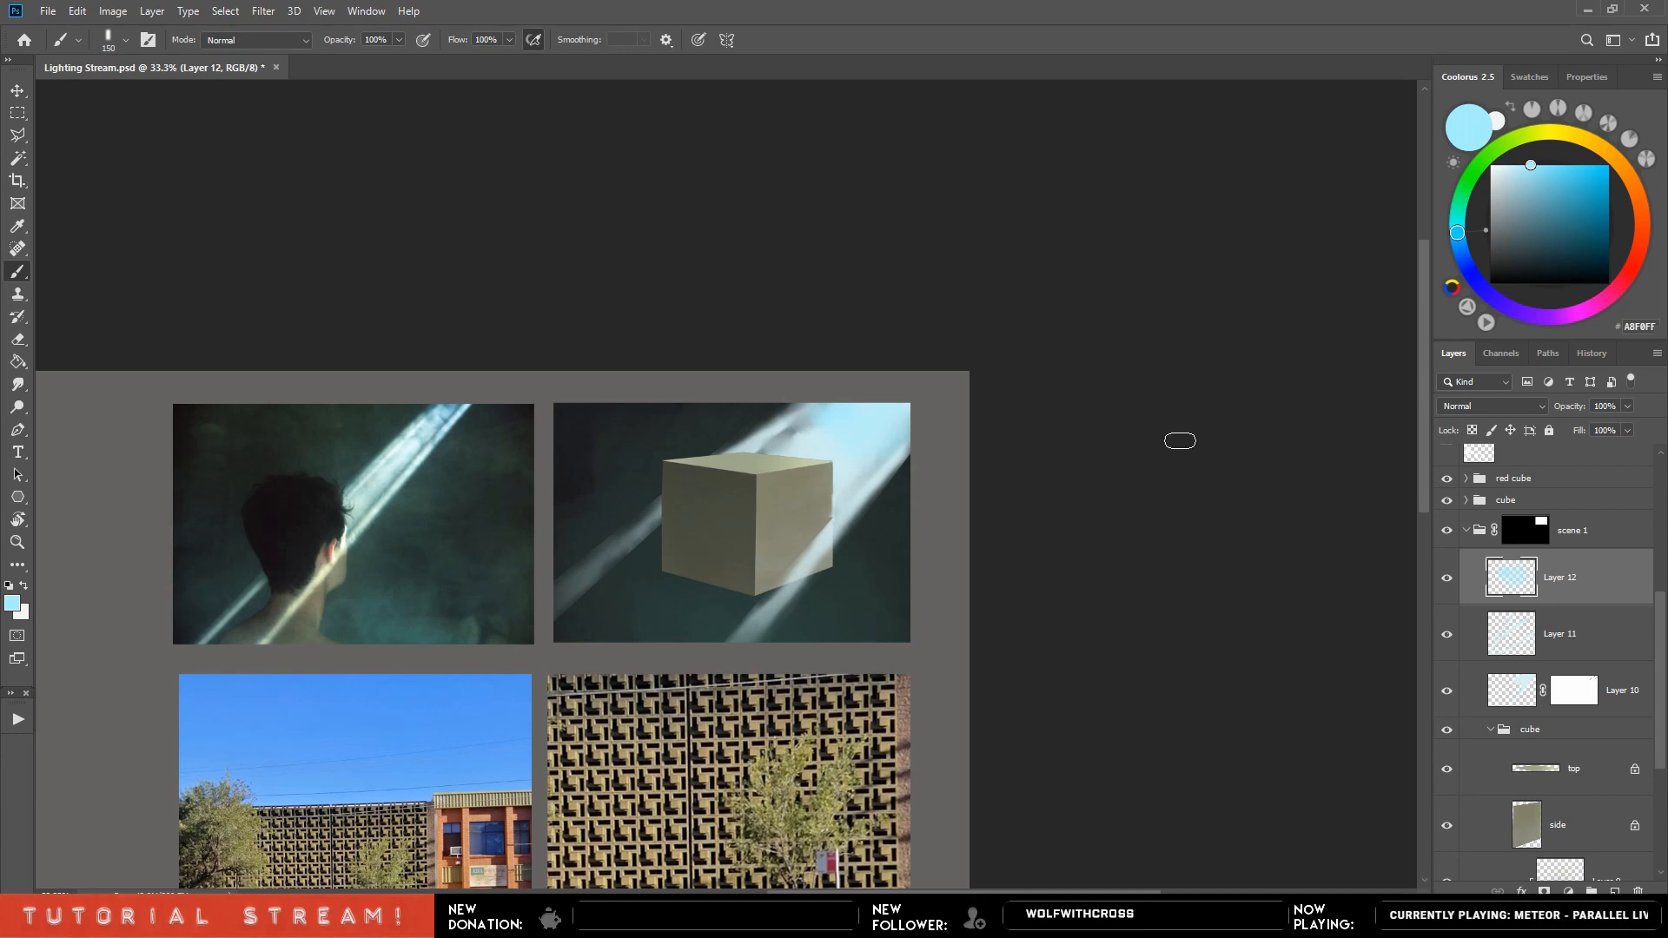
pyautogui.press('[')
pyautogui.press('[')
pyautogui.press('[')
pyautogui.press('[')
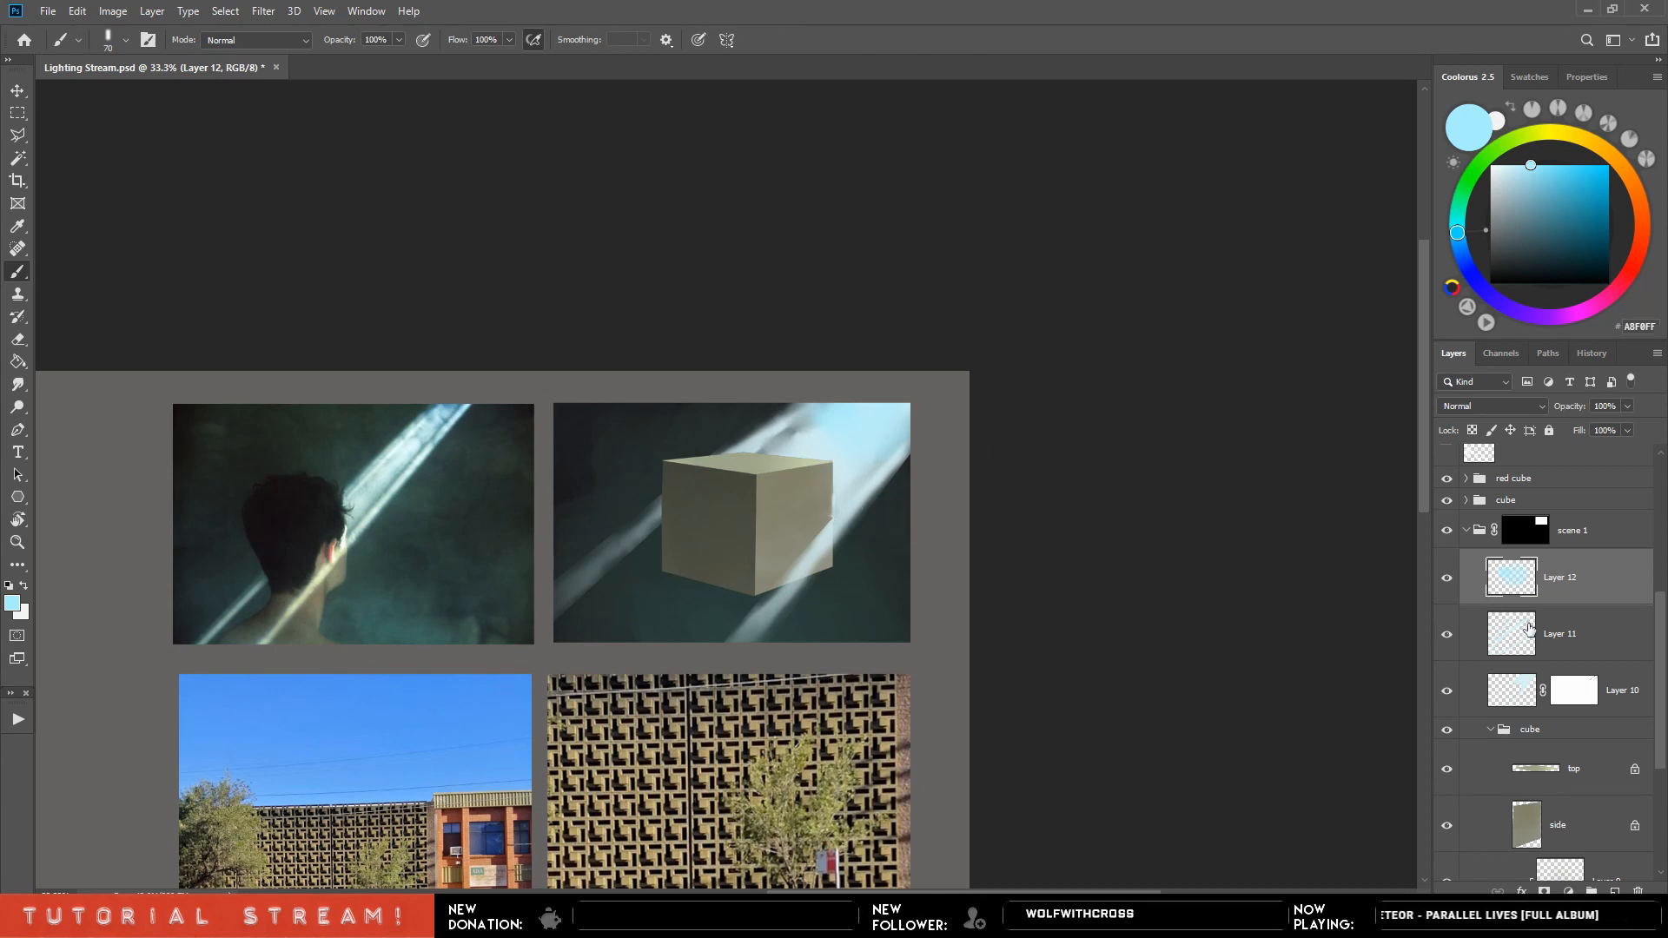
# Try merging Layers 10, 11 and 12 into a single layer for erasing.
pyautogui.keyDown('shift'); pyautogui.click(1502, 692); pyautogui.keyUp('shift')
pyautogui.hotkey('ctrl', 'e')
pyautogui.press('e')
pyautogui.press(']')
pyautogui.press(']')
pyautogui.press(']')
pyautogui.press(']')
pyautogui.press(']')
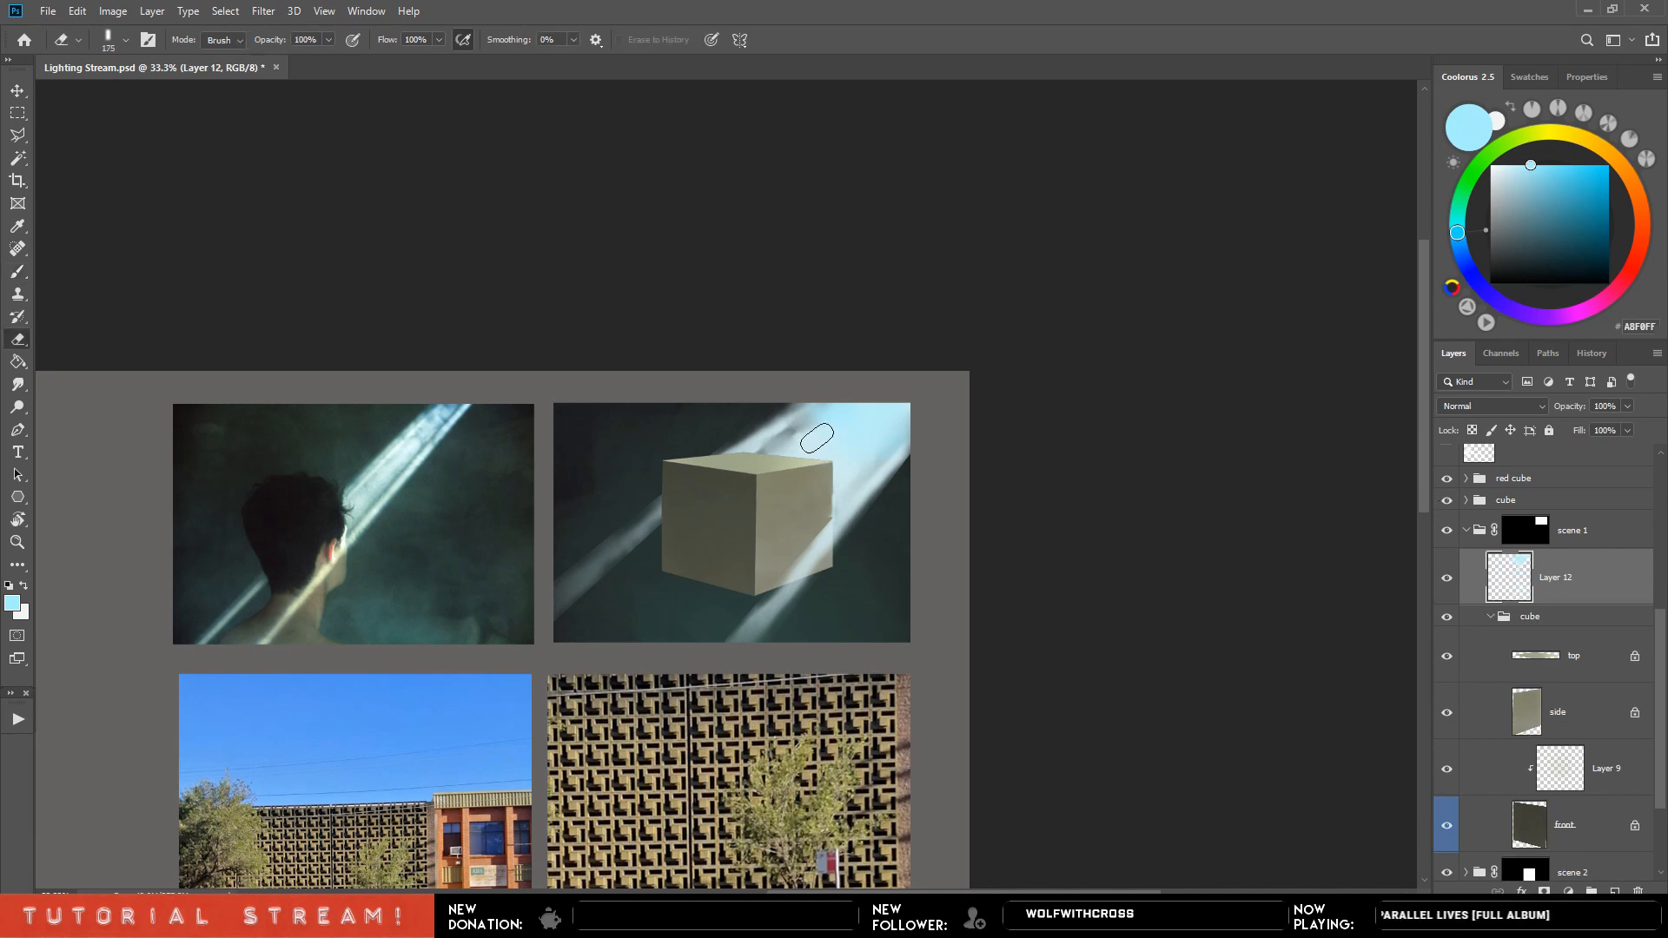
pyautogui.hotkey('ctrl', 'z')
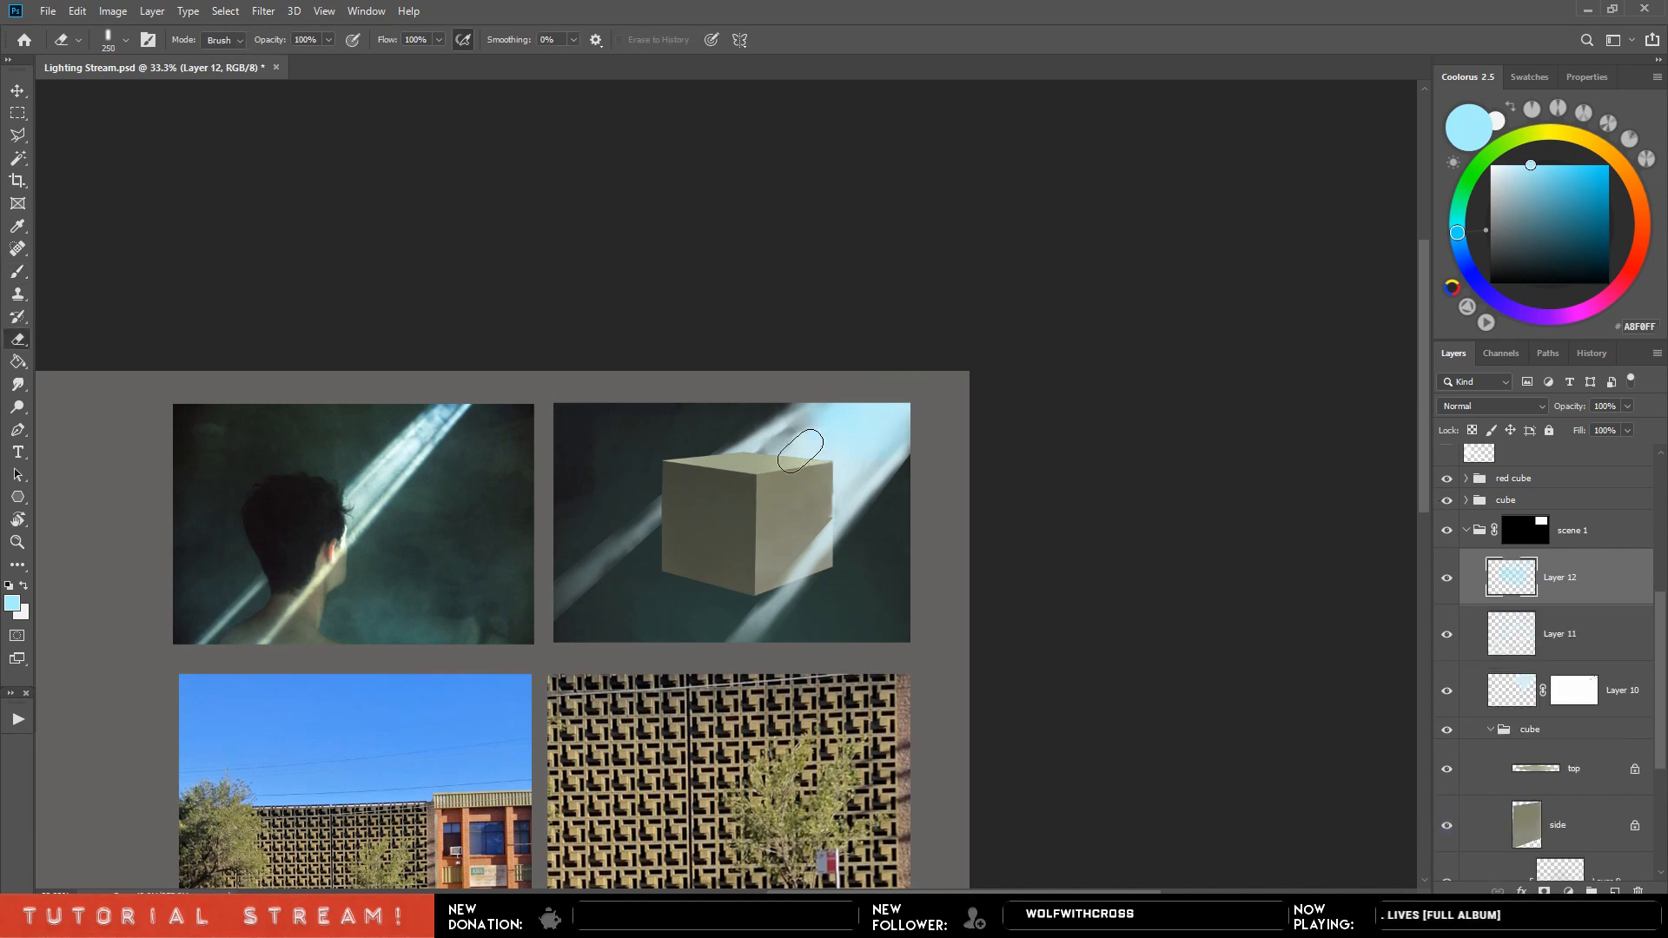
# Set the opacity of Layers 10, 11 and 12 together to 90%.
pyautogui.press('[')
pyautogui.press('[')
pyautogui.keyDown('shift'); pyautogui.click(1520, 659); pyautogui.keyUp('shift')
pyautogui.click(1628, 405)
pyautogui.moveTo(1630, 426)
pyautogui.mouseDown()
pyautogui.moveTo(1582, 424)
pyautogui.moveTo(1624, 425)
pyautogui.moveTo(1603, 423)
pyautogui.mouseUp()
pyautogui.moveTo(1184, 547); pyautogui.dragTo(1315, 338)
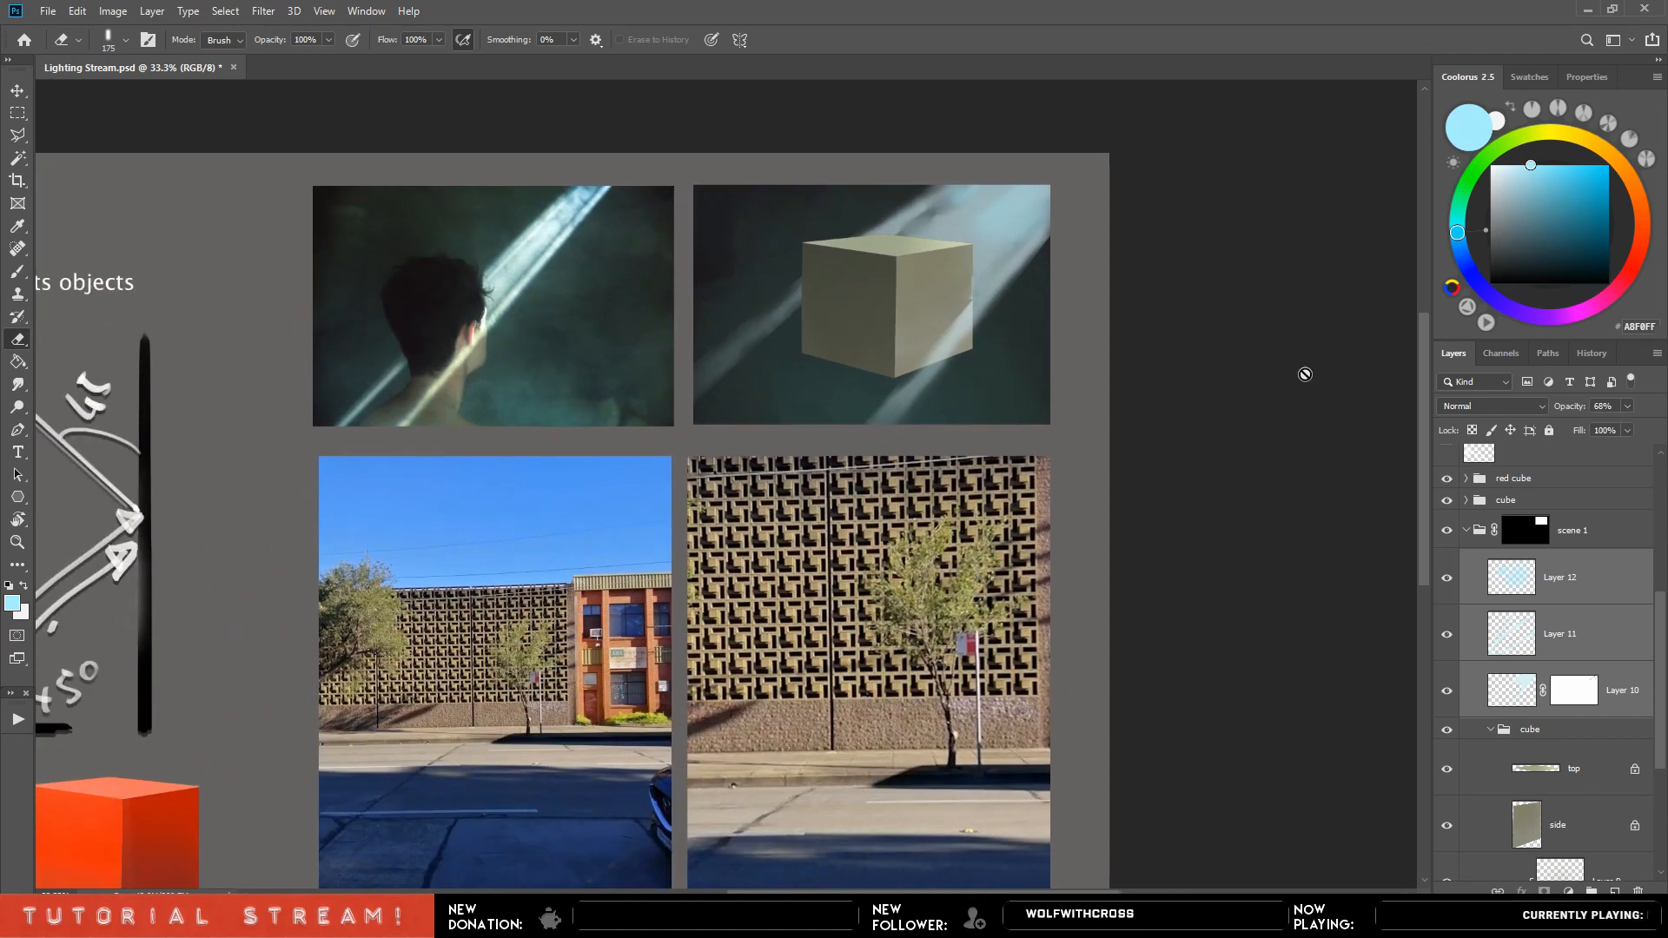
pyautogui.click(1628, 406)
pyautogui.moveTo(1630, 426); pyautogui.dragTo(1645, 429)
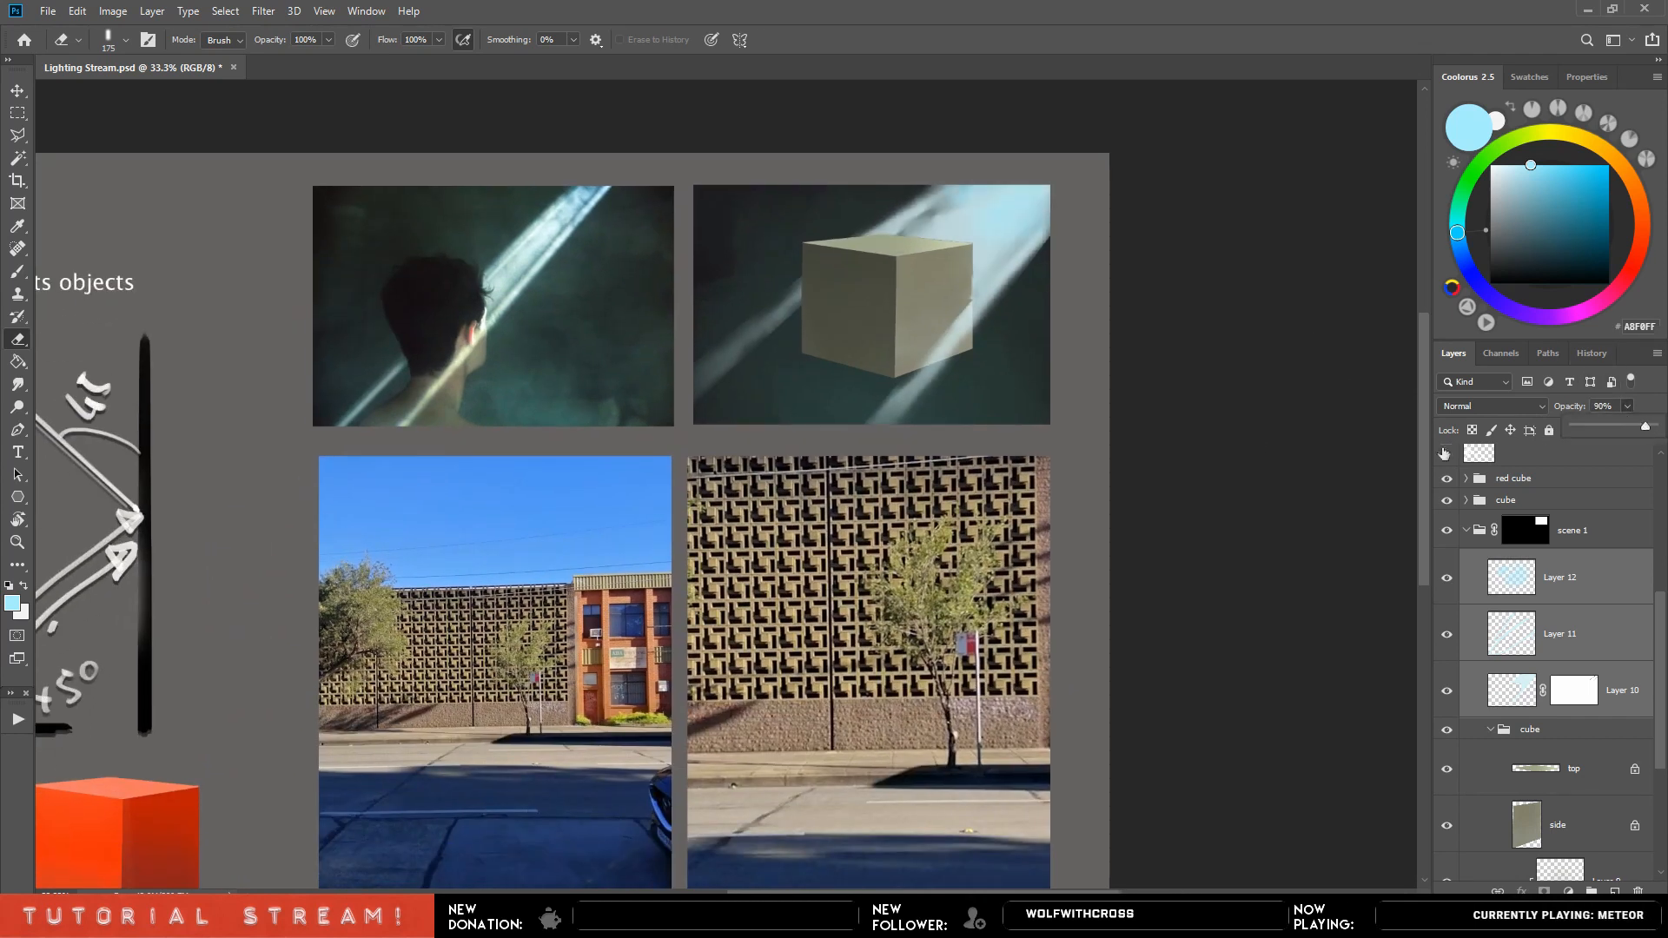
pyautogui.click(1445, 453)
pyautogui.click(1286, 446)
pyautogui.click(811, 340)
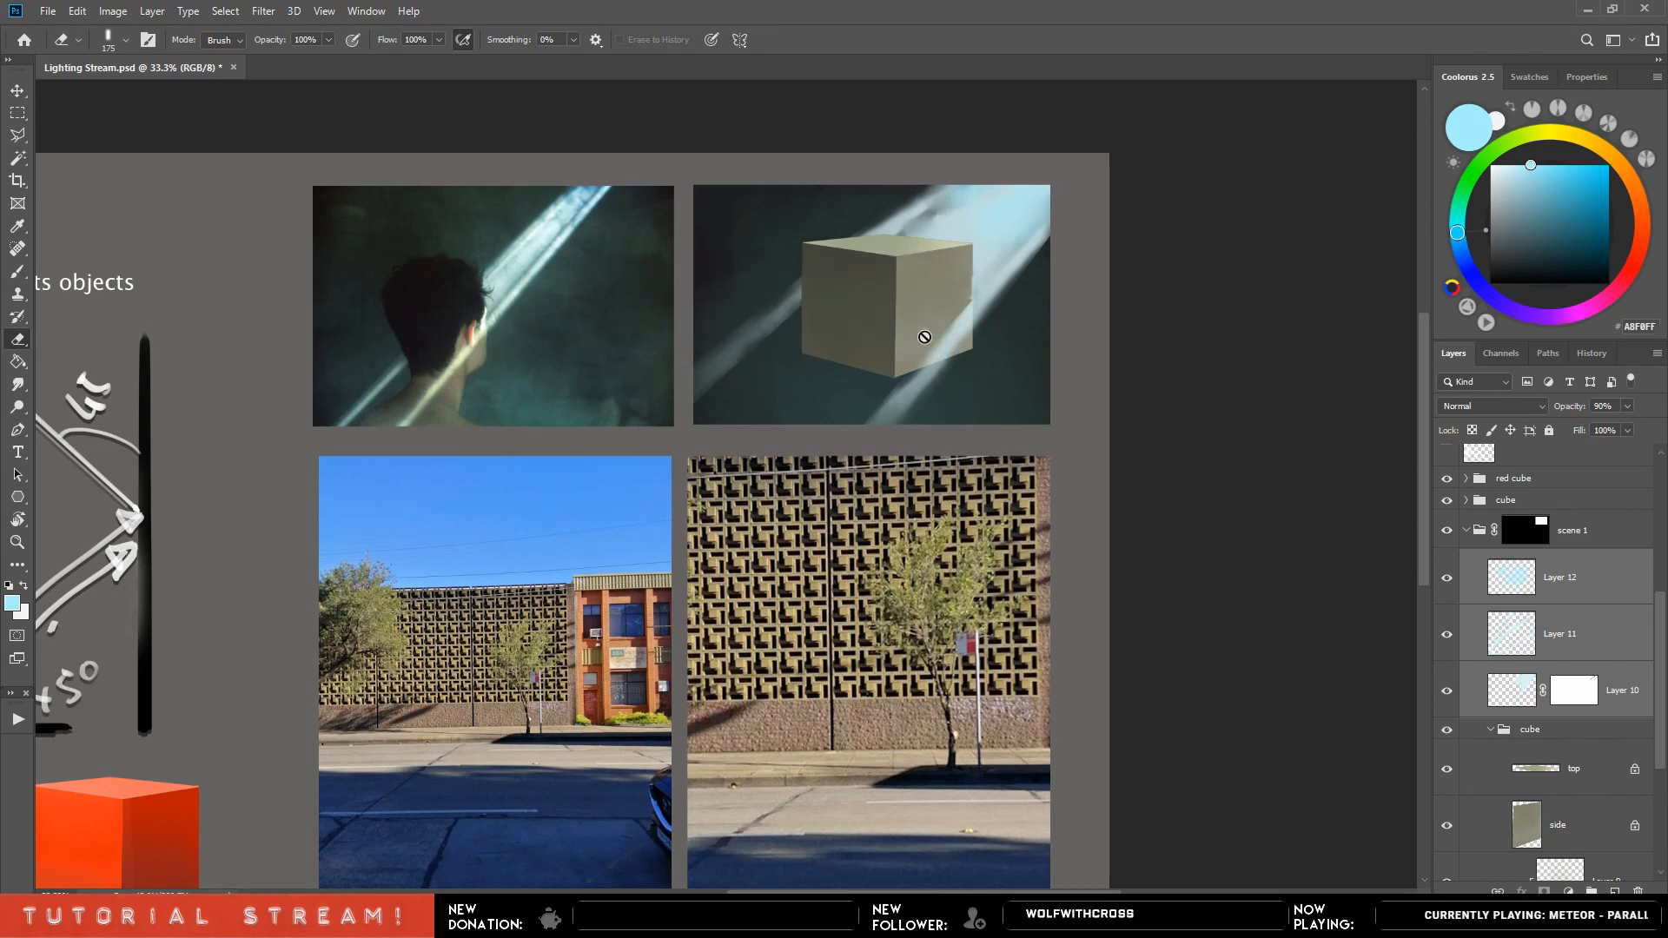
# Check which face the side layer in the scene 1 cube group covers by hiding and showing it.
pyautogui.click(1467, 530)
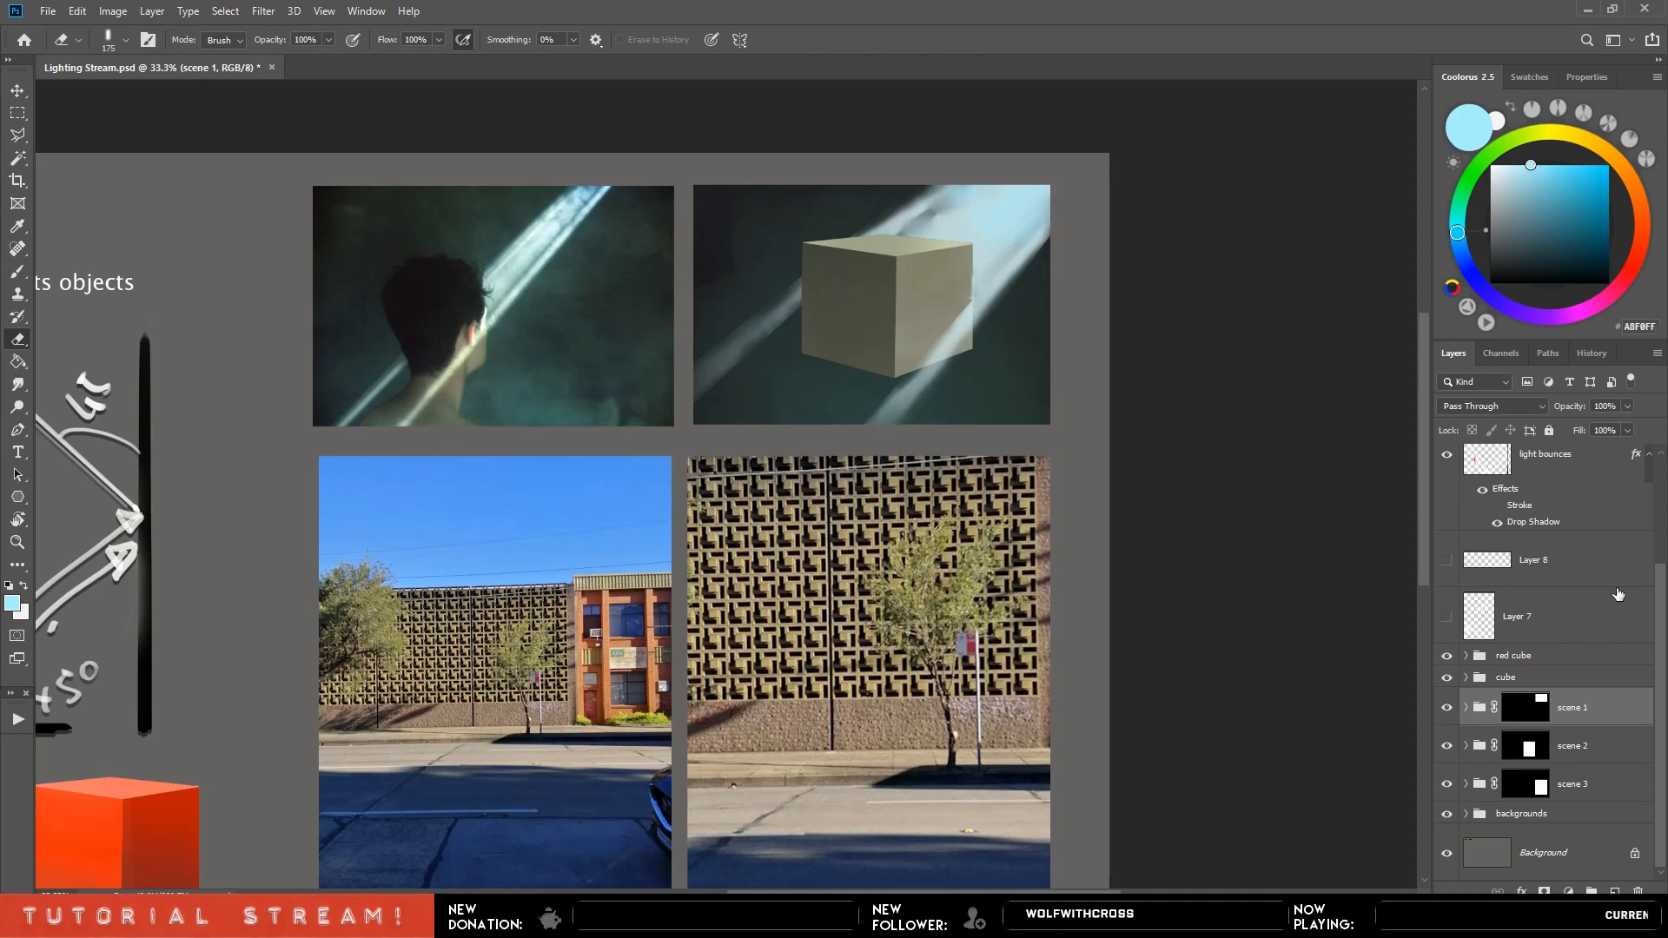
pyautogui.moveTo(956, 574)
pyautogui.mouseDown()
pyautogui.moveTo(1341, 492)
pyautogui.moveTo(867, 545)
pyautogui.moveTo(890, 628)
pyautogui.moveTo(971, 654)
pyautogui.moveTo(934, 733)
pyautogui.moveTo(892, 755)
pyautogui.moveTo(1001, 713)
pyautogui.moveTo(959, 587)
pyautogui.moveTo(970, 543)
pyautogui.moveTo(956, 601)
pyautogui.mouseUp()
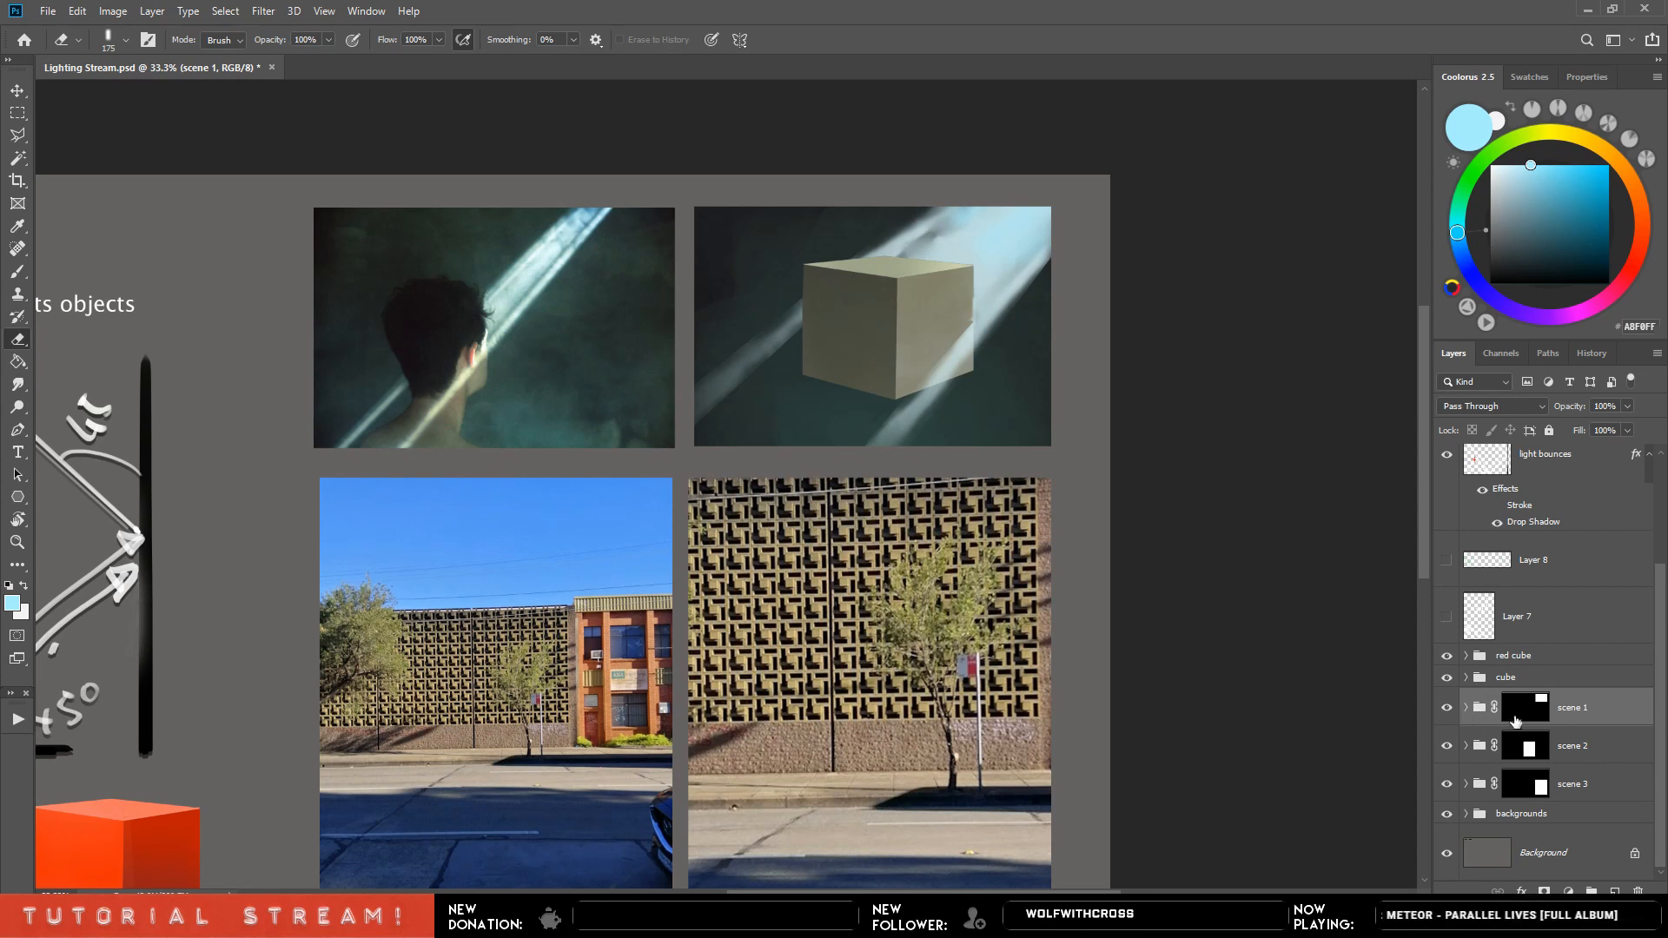
pyautogui.click(1466, 707)
pyautogui.moveTo(1657, 685); pyautogui.dragTo(1649, 797)
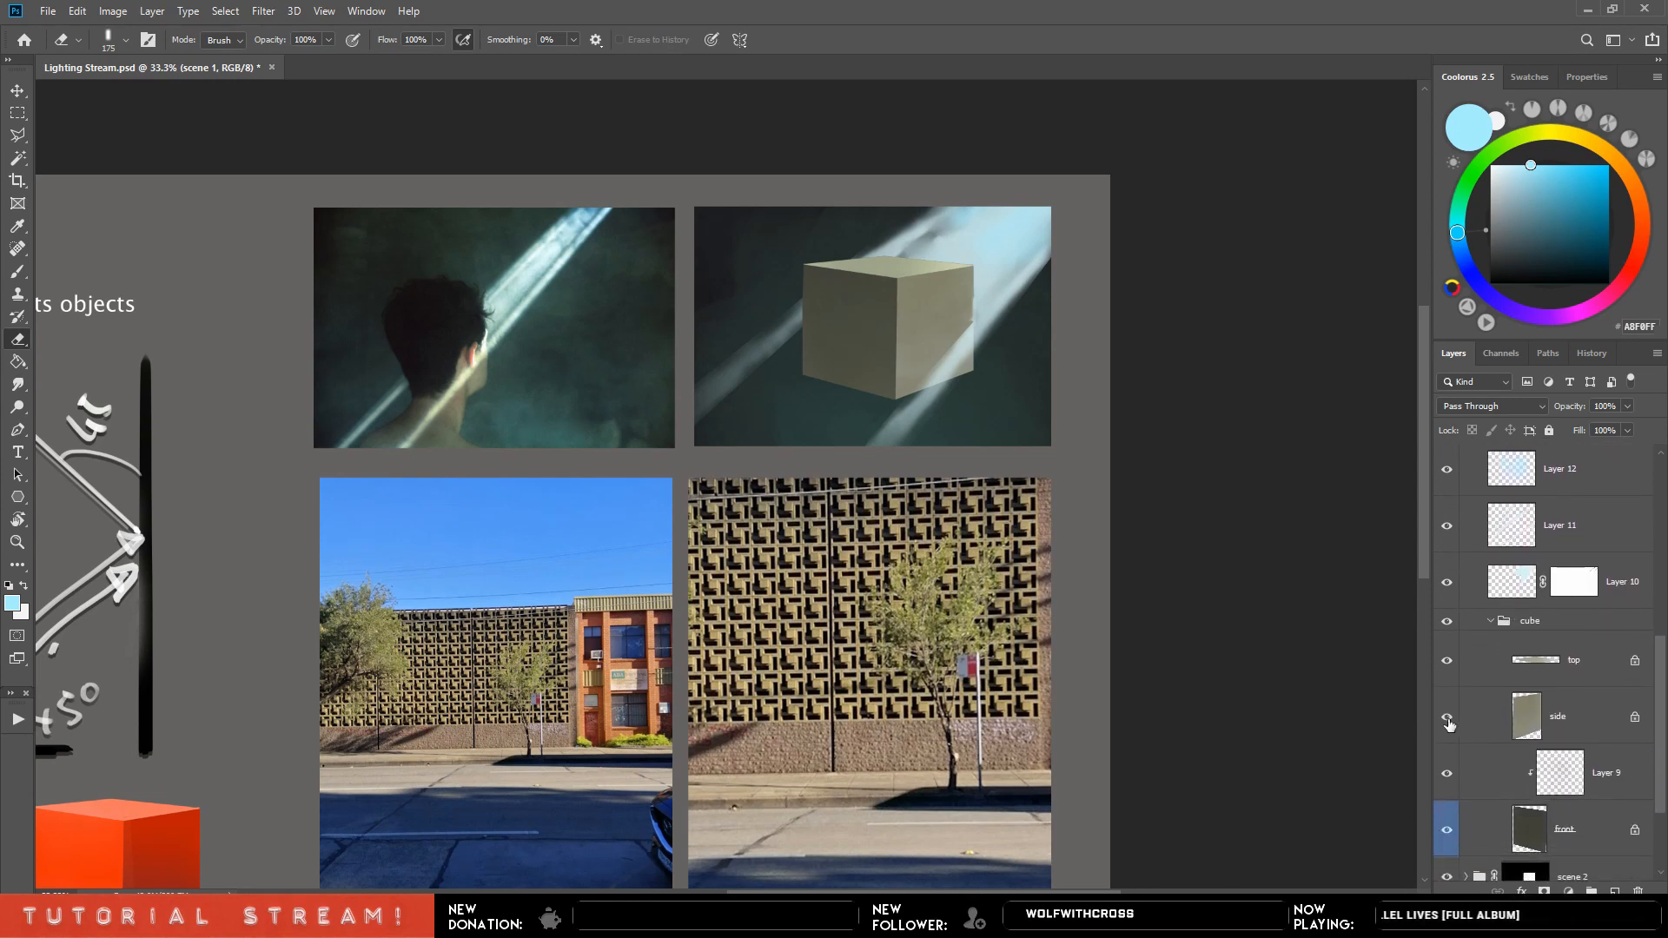
pyautogui.click(1447, 718)
pyautogui.click(1446, 718)
pyautogui.click(1523, 718)
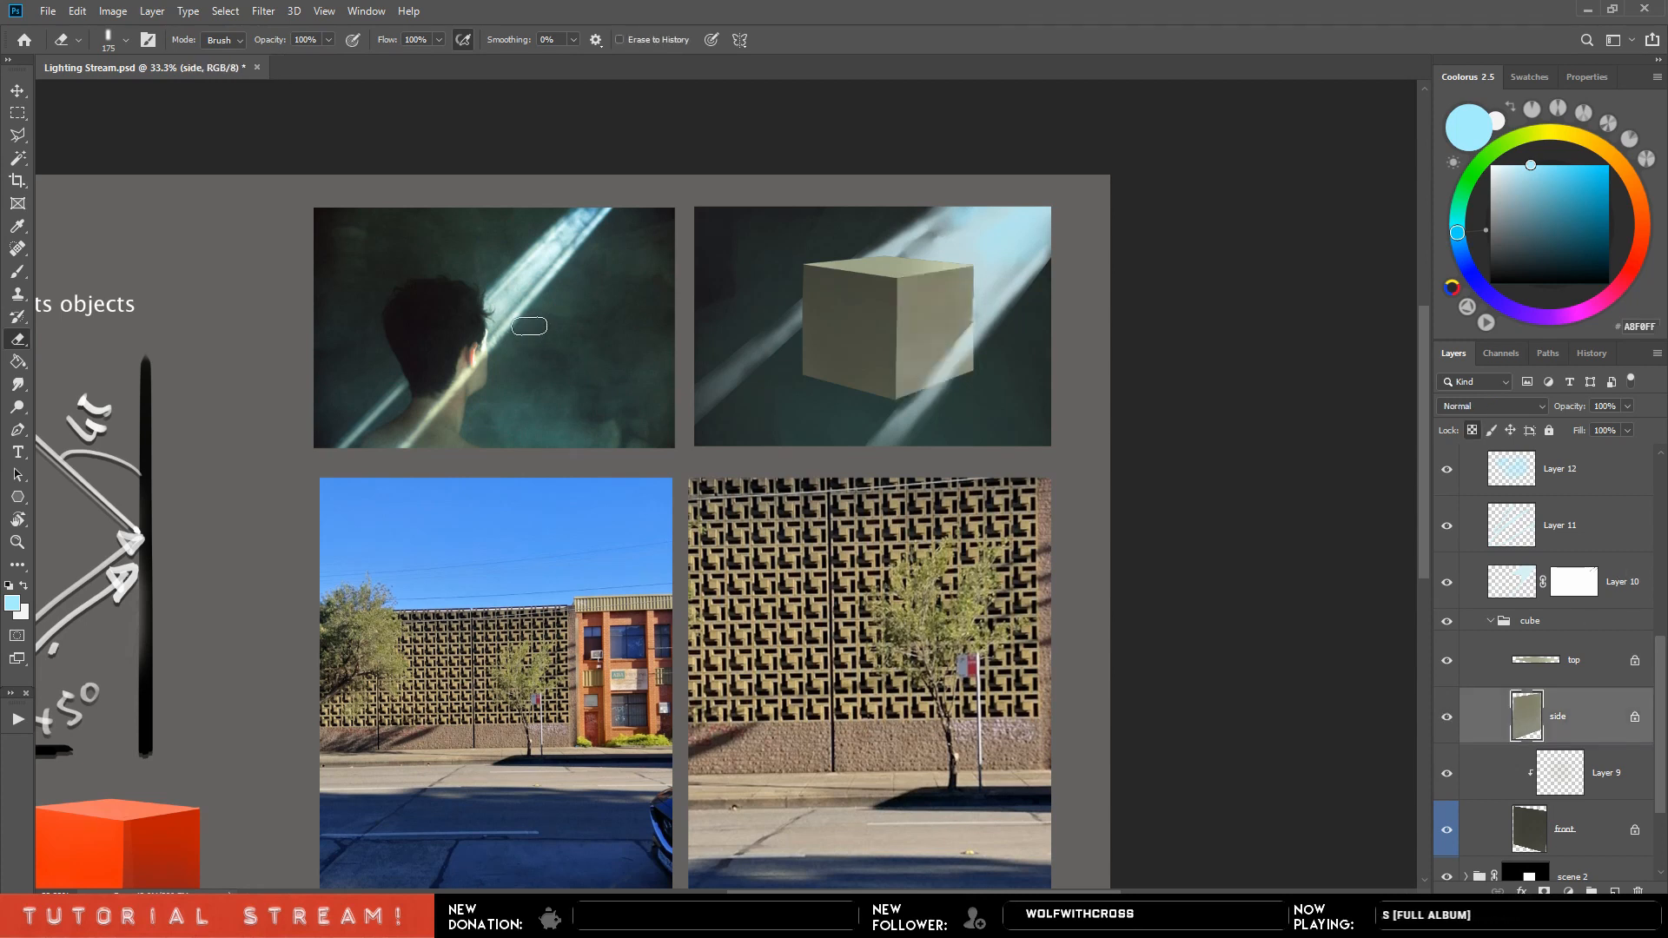
# Create a new layer above Layer 7 for notes on the reference photo, and set the brush colour to pale yellow.
pyautogui.moveTo(532, 365); pyautogui.dragTo(1024, 387)
pyautogui.hotkey('ctrl', '+')
pyautogui.hotkey('ctrl', '+')
pyautogui.hotkey('ctrl', '+')
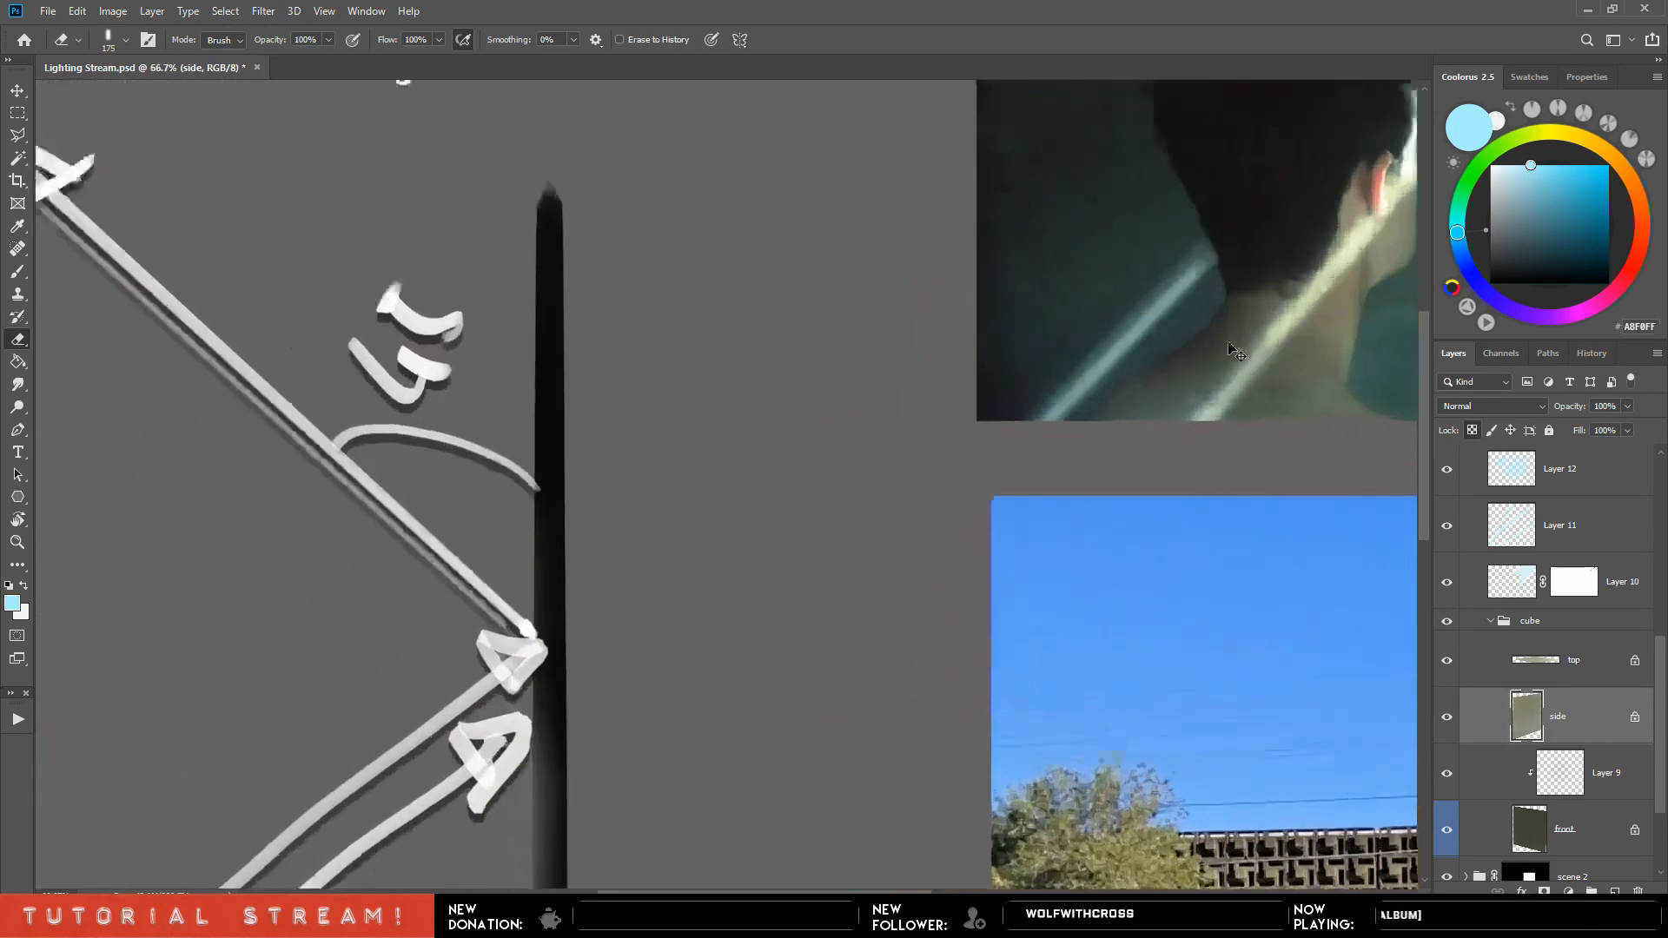
pyautogui.moveTo(1369, 265); pyautogui.dragTo(759, 647)
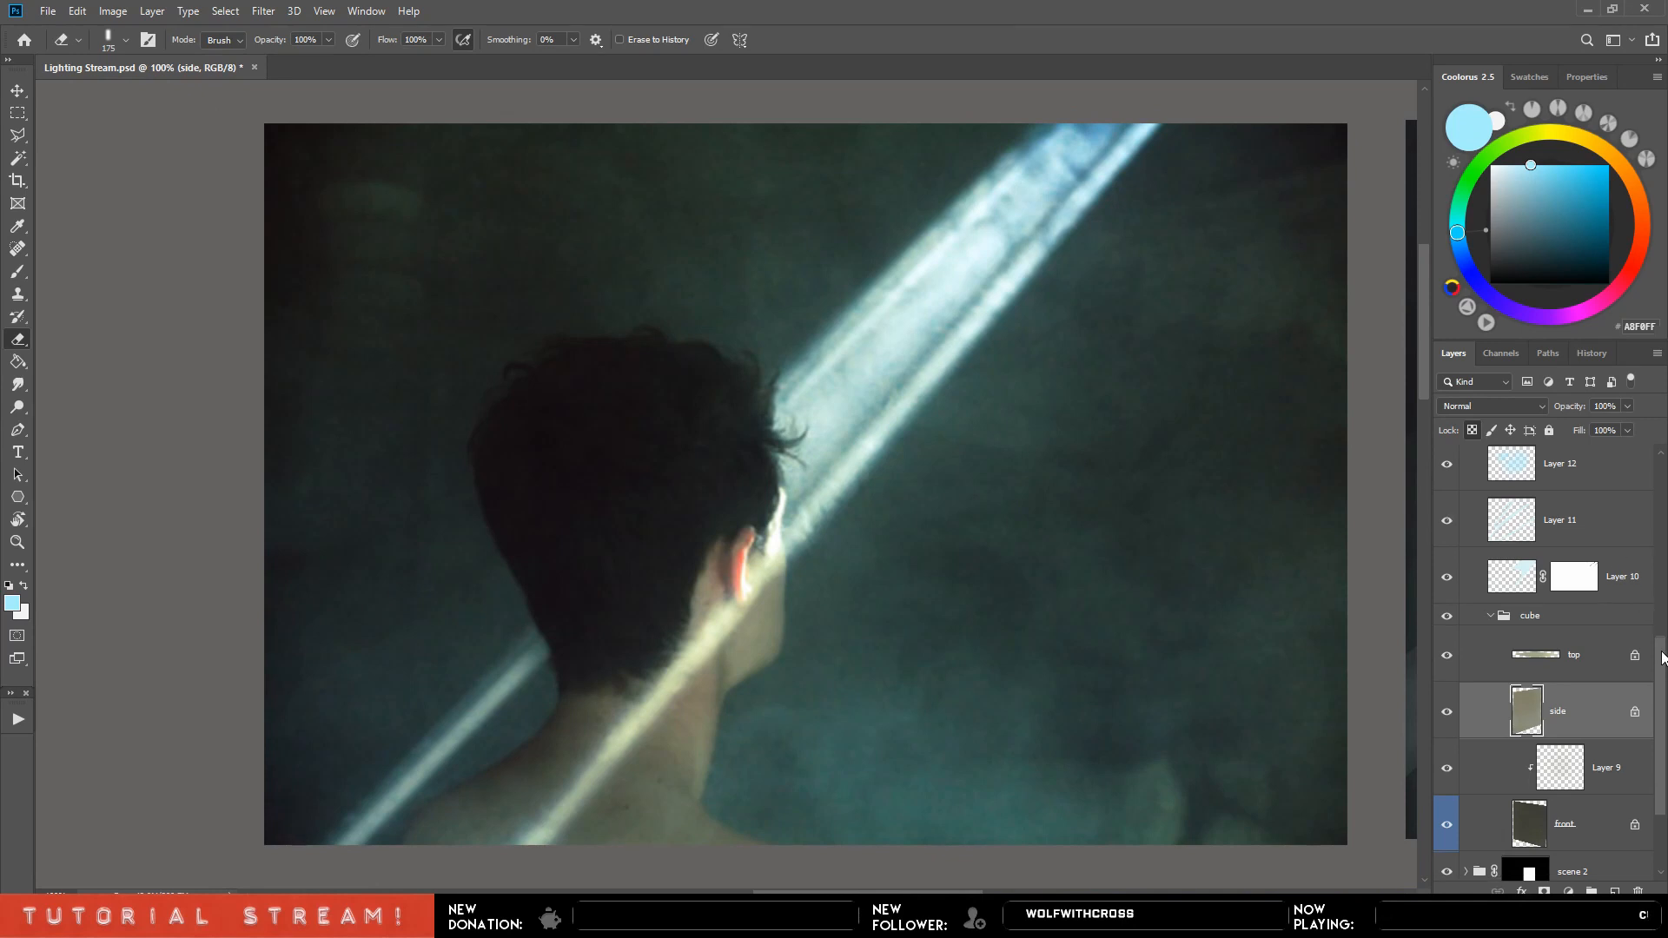
pyautogui.scroll(5, 1555, 608)
pyautogui.click(1468, 677)
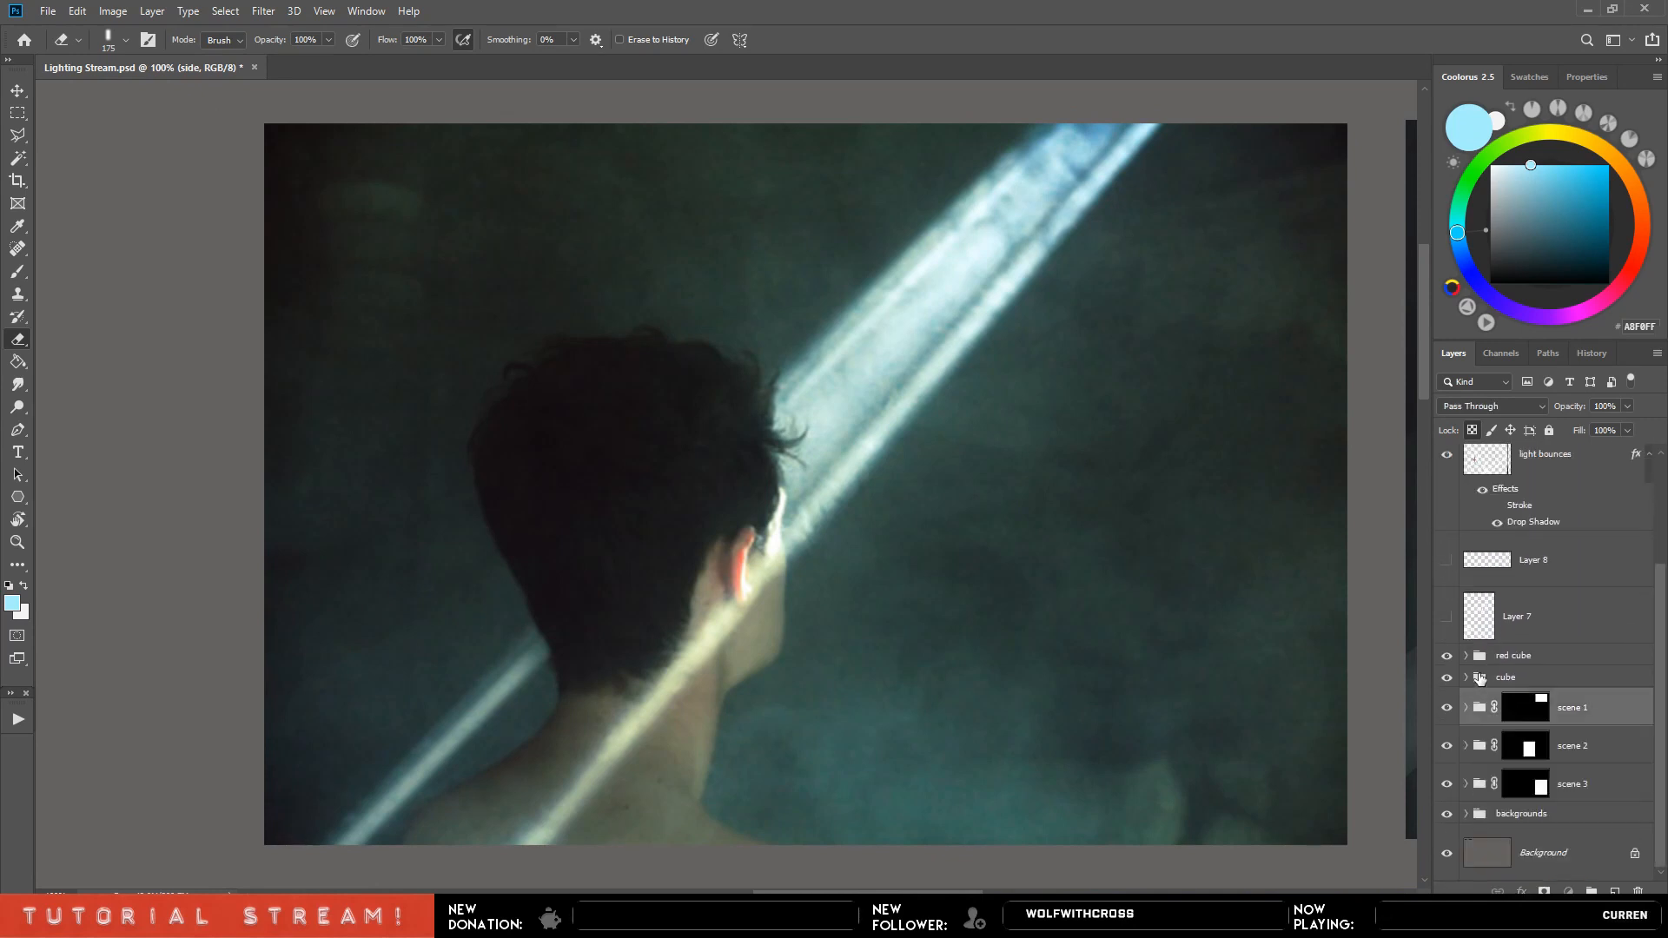
pyautogui.click(1587, 643)
pyautogui.click(1587, 137)
pyautogui.press('b')
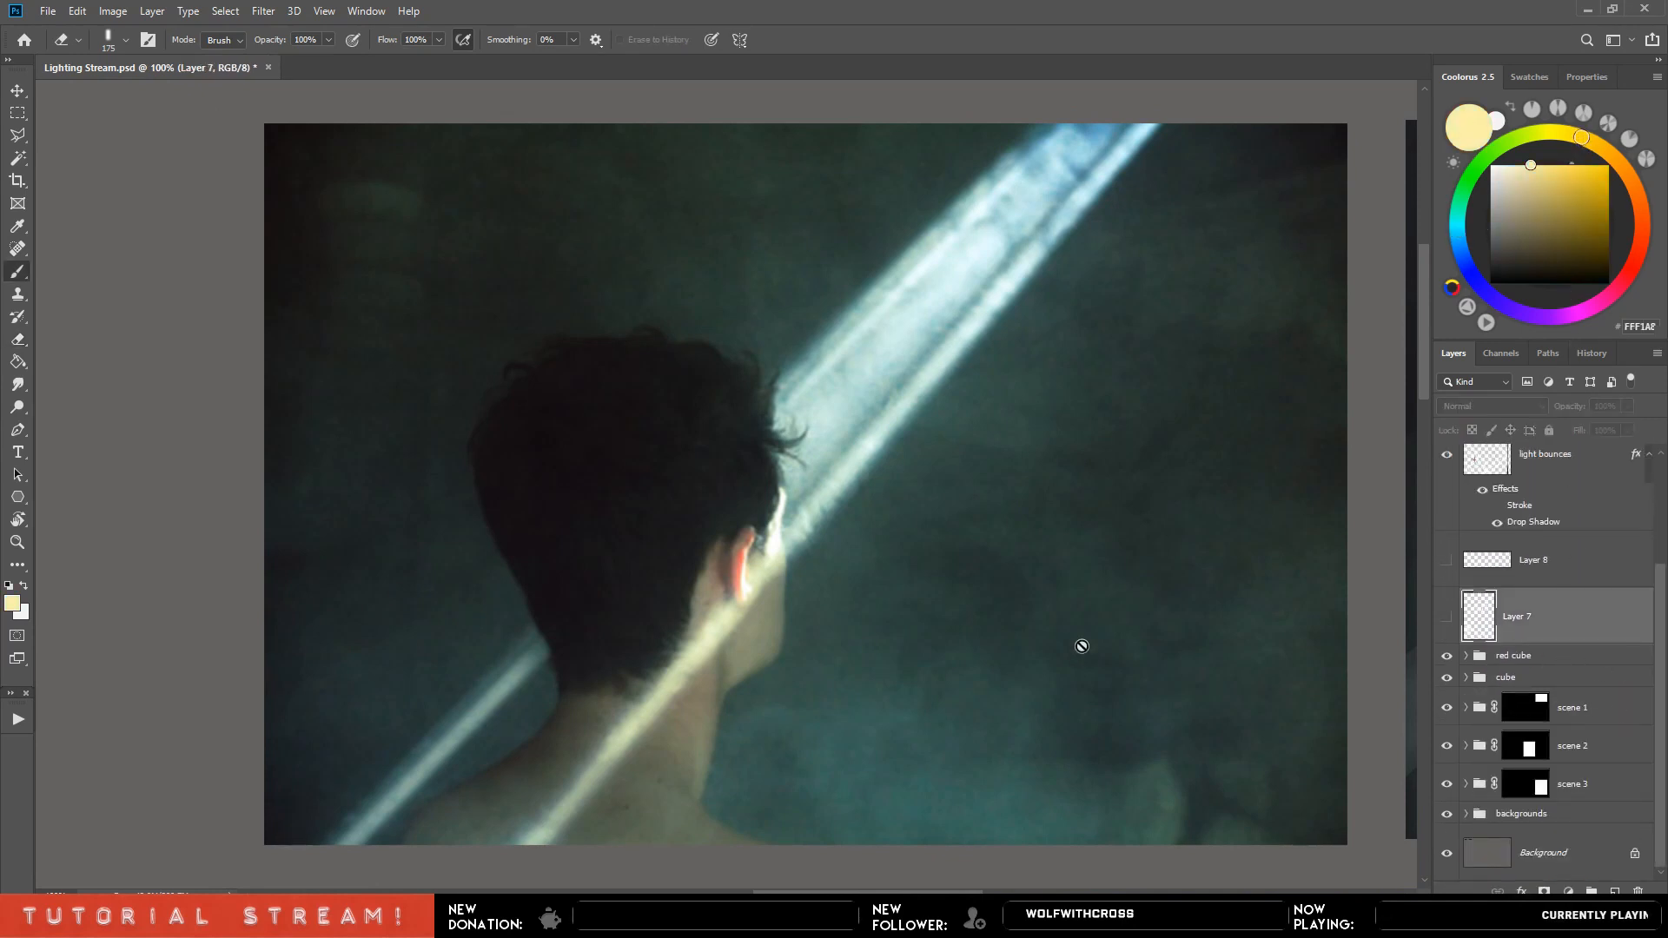
pyautogui.hotkey('ctrl', 'shift', 'alt', 'n')
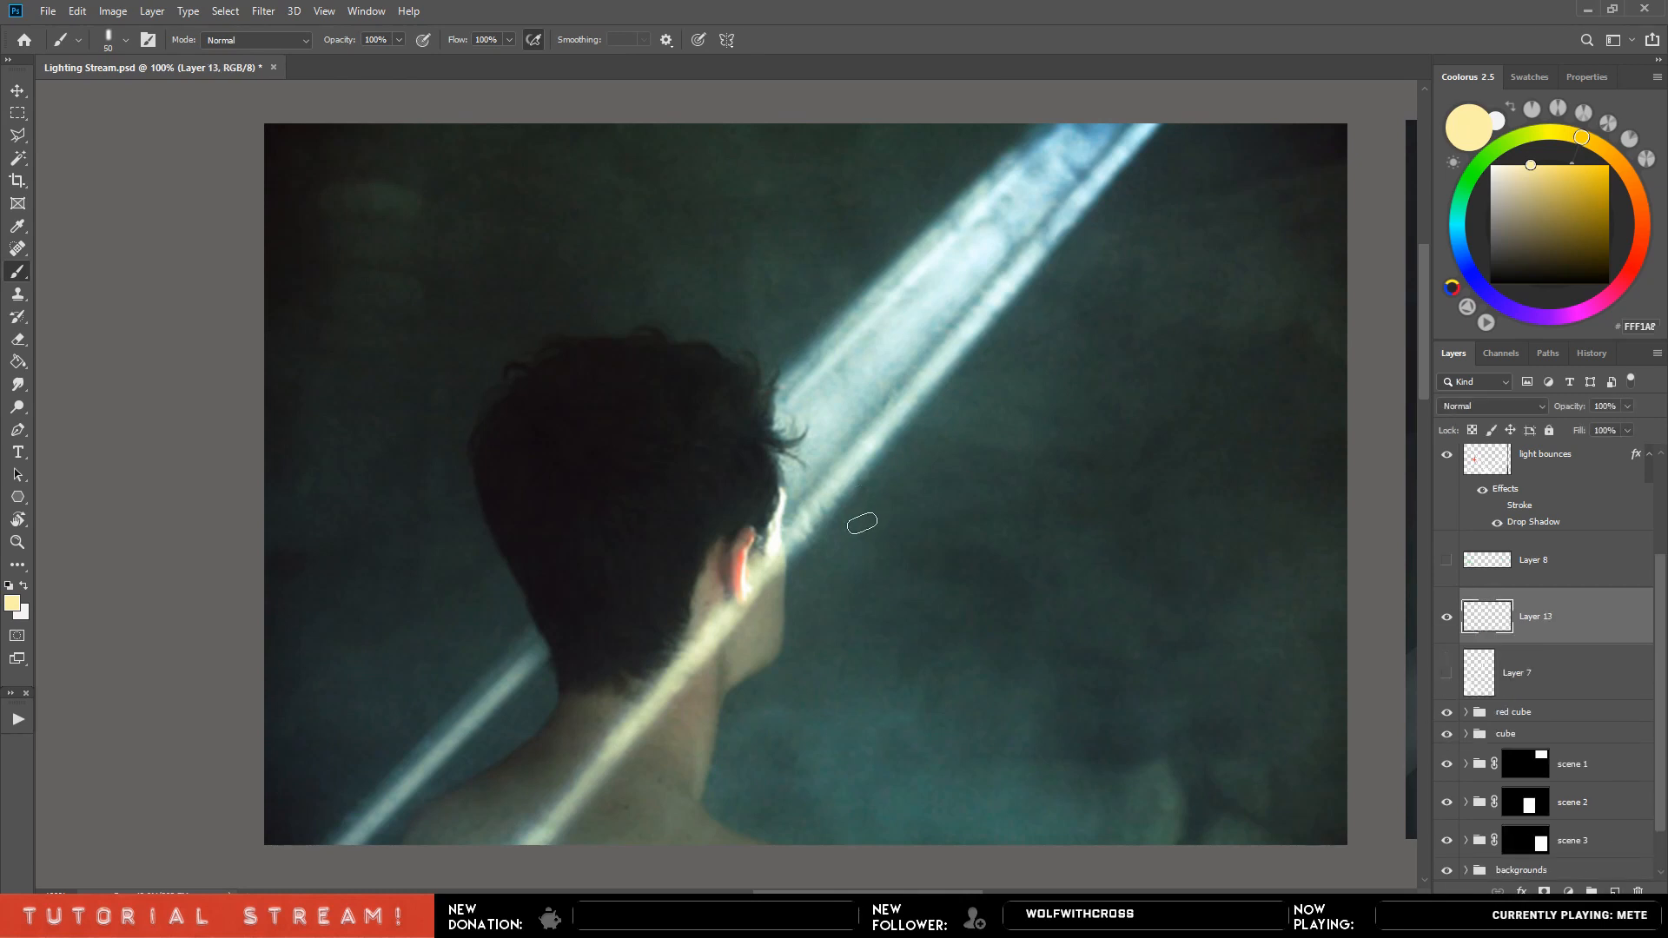
# Draw a pale yellow arrow pointing at the man's cheek and a line along the beam into his ear, using a size 7 brush.
pyautogui.press('[')
pyautogui.press('[')
pyautogui.press('[')
pyautogui.press('[')
pyautogui.press('[')
pyautogui.press('[')
pyautogui.press('[')
pyautogui.press('[')
pyautogui.press('[')
pyautogui.moveTo(779, 592); pyautogui.dragTo(905, 591)
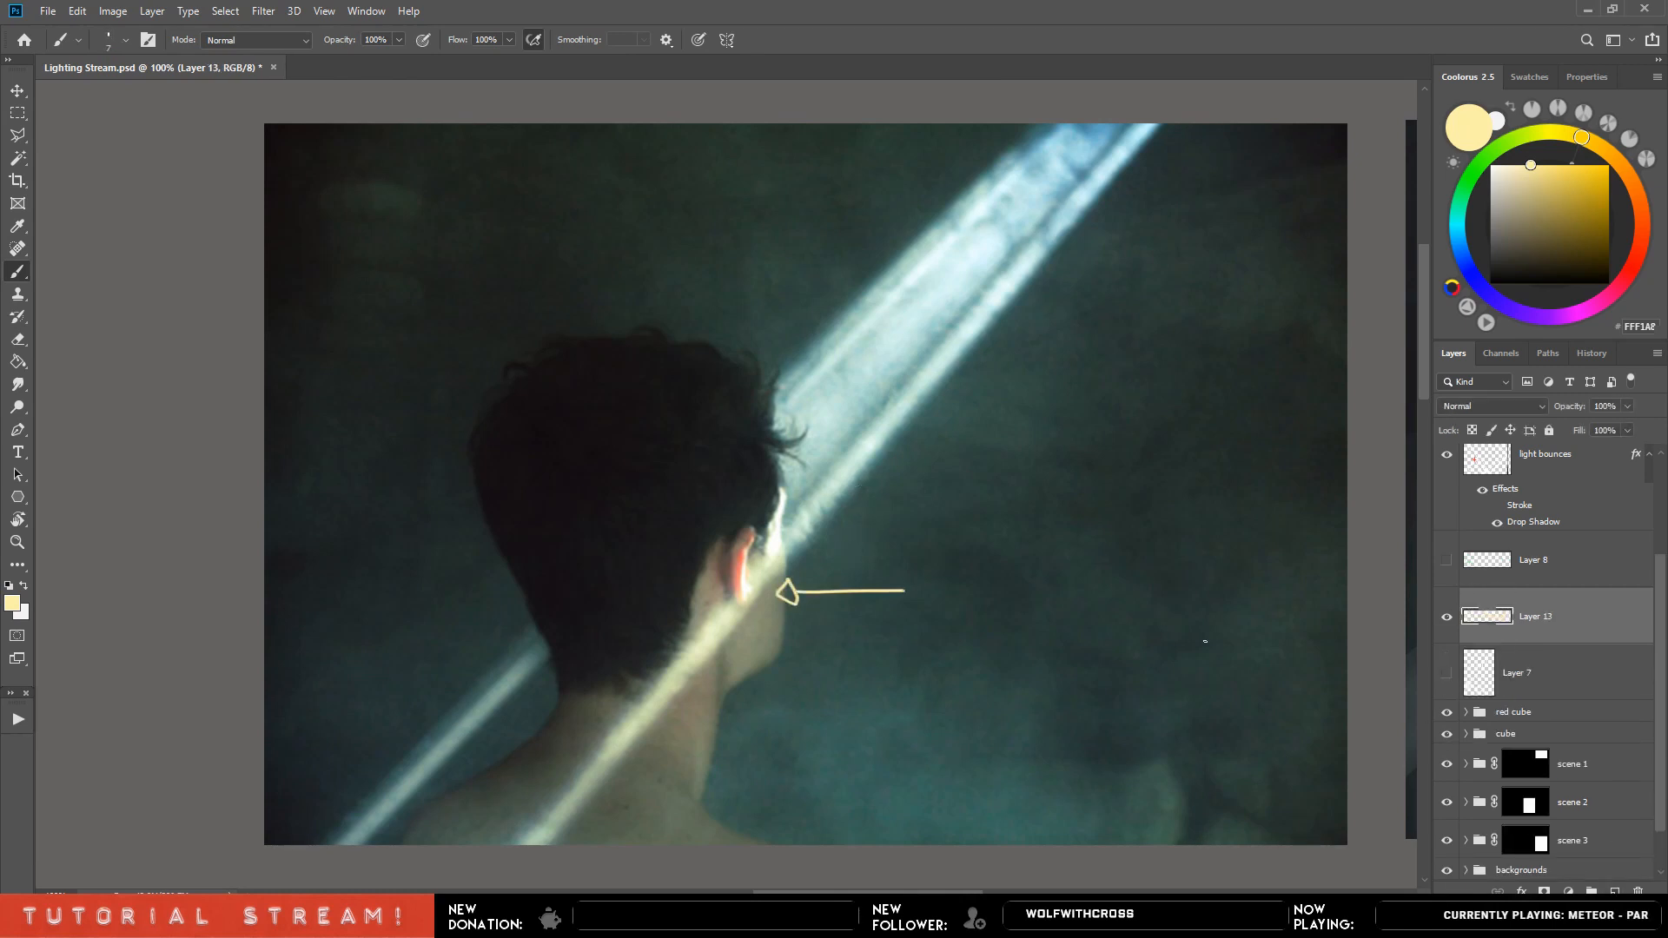
pyautogui.moveTo(908, 372)
pyautogui.mouseDown()
pyautogui.moveTo(746, 578)
pyautogui.moveTo(753, 629)
pyautogui.mouseUp()
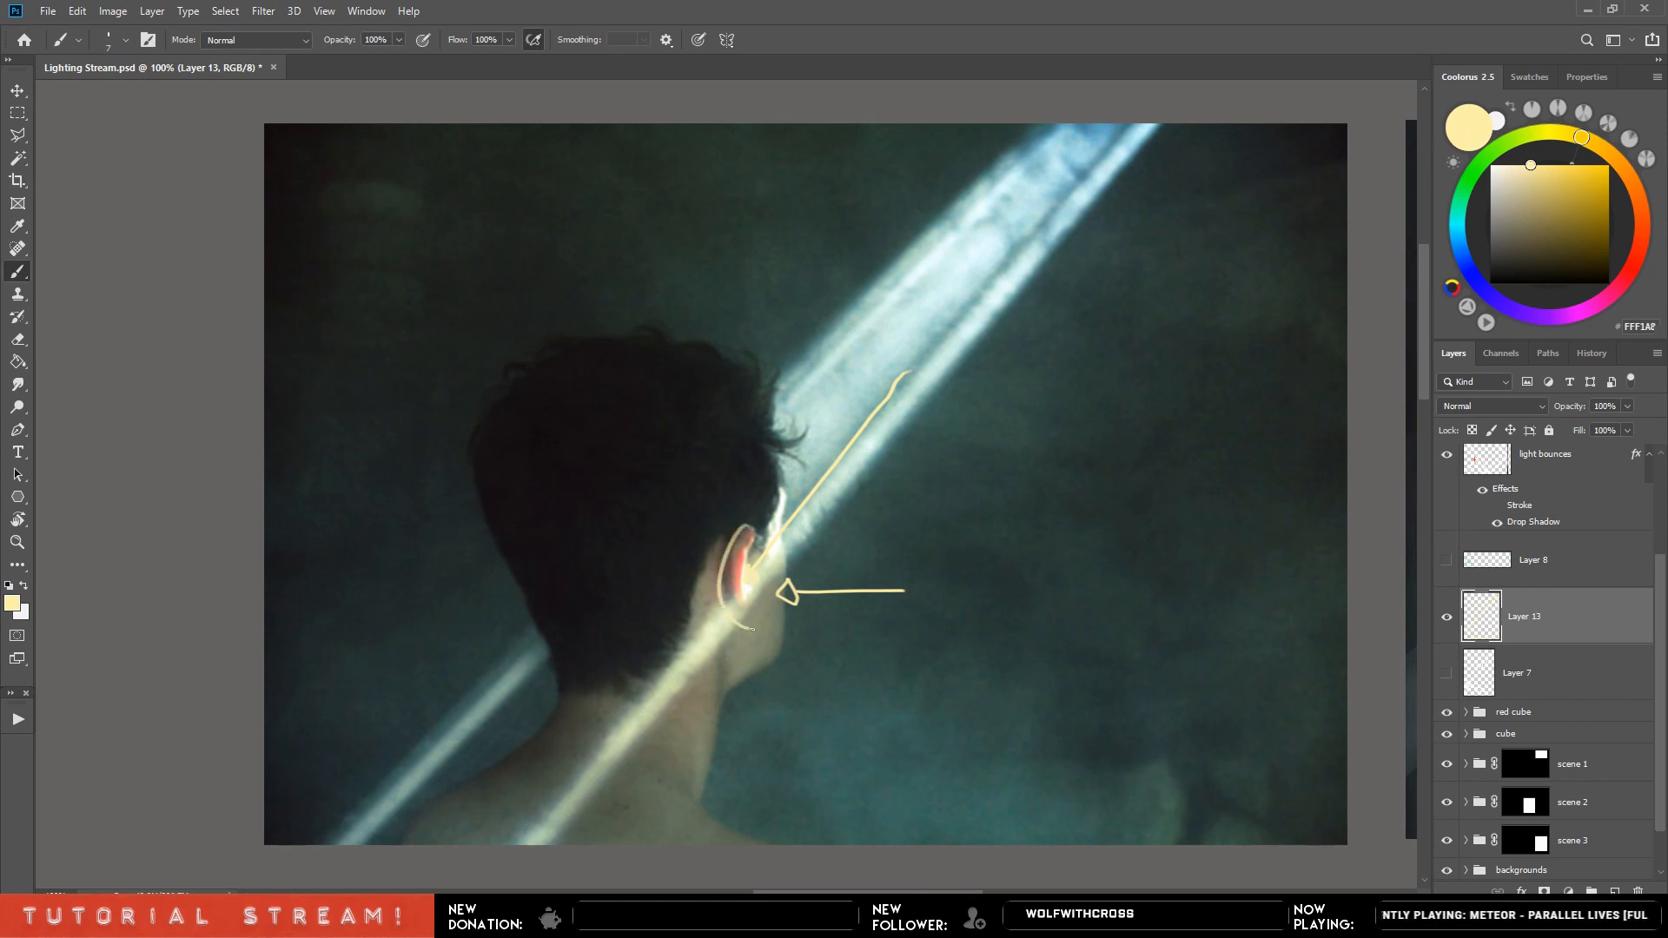
pyautogui.hotkey('ctrl', 'z')
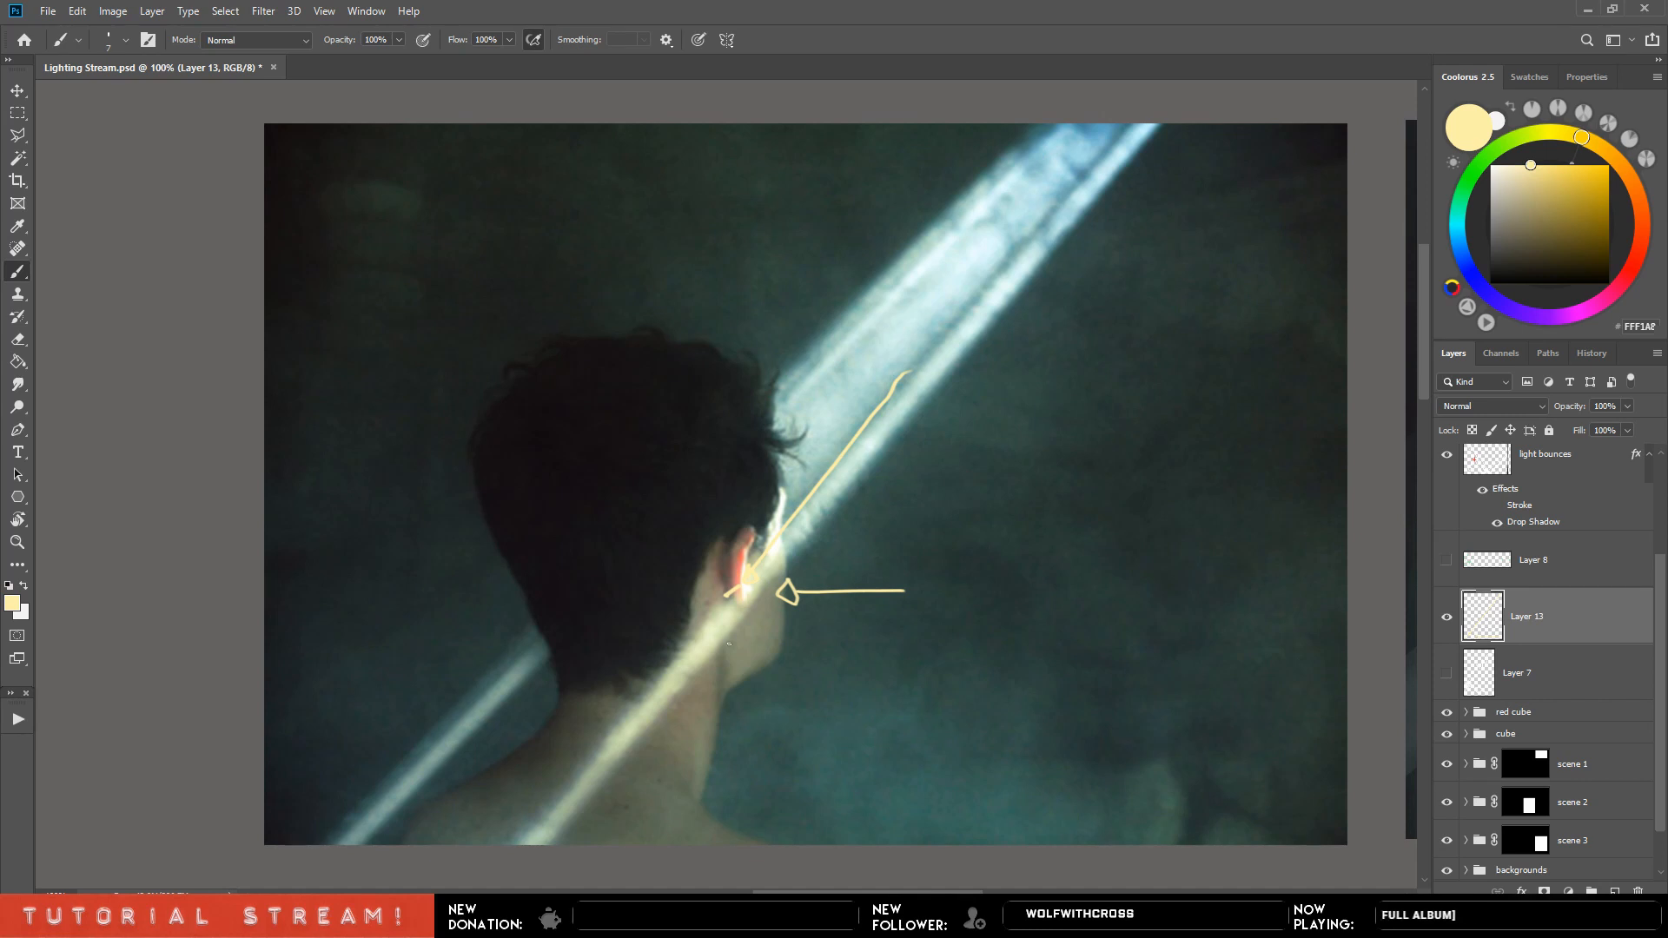
pyautogui.moveTo(702, 606); pyautogui.dragTo(691, 615)
pyautogui.hotkey('ctrl', 'z')
# Mark the ear in orange-red and draw an arrow from it down towards the neck, showing how light passes through.
pyautogui.click(1642, 216)
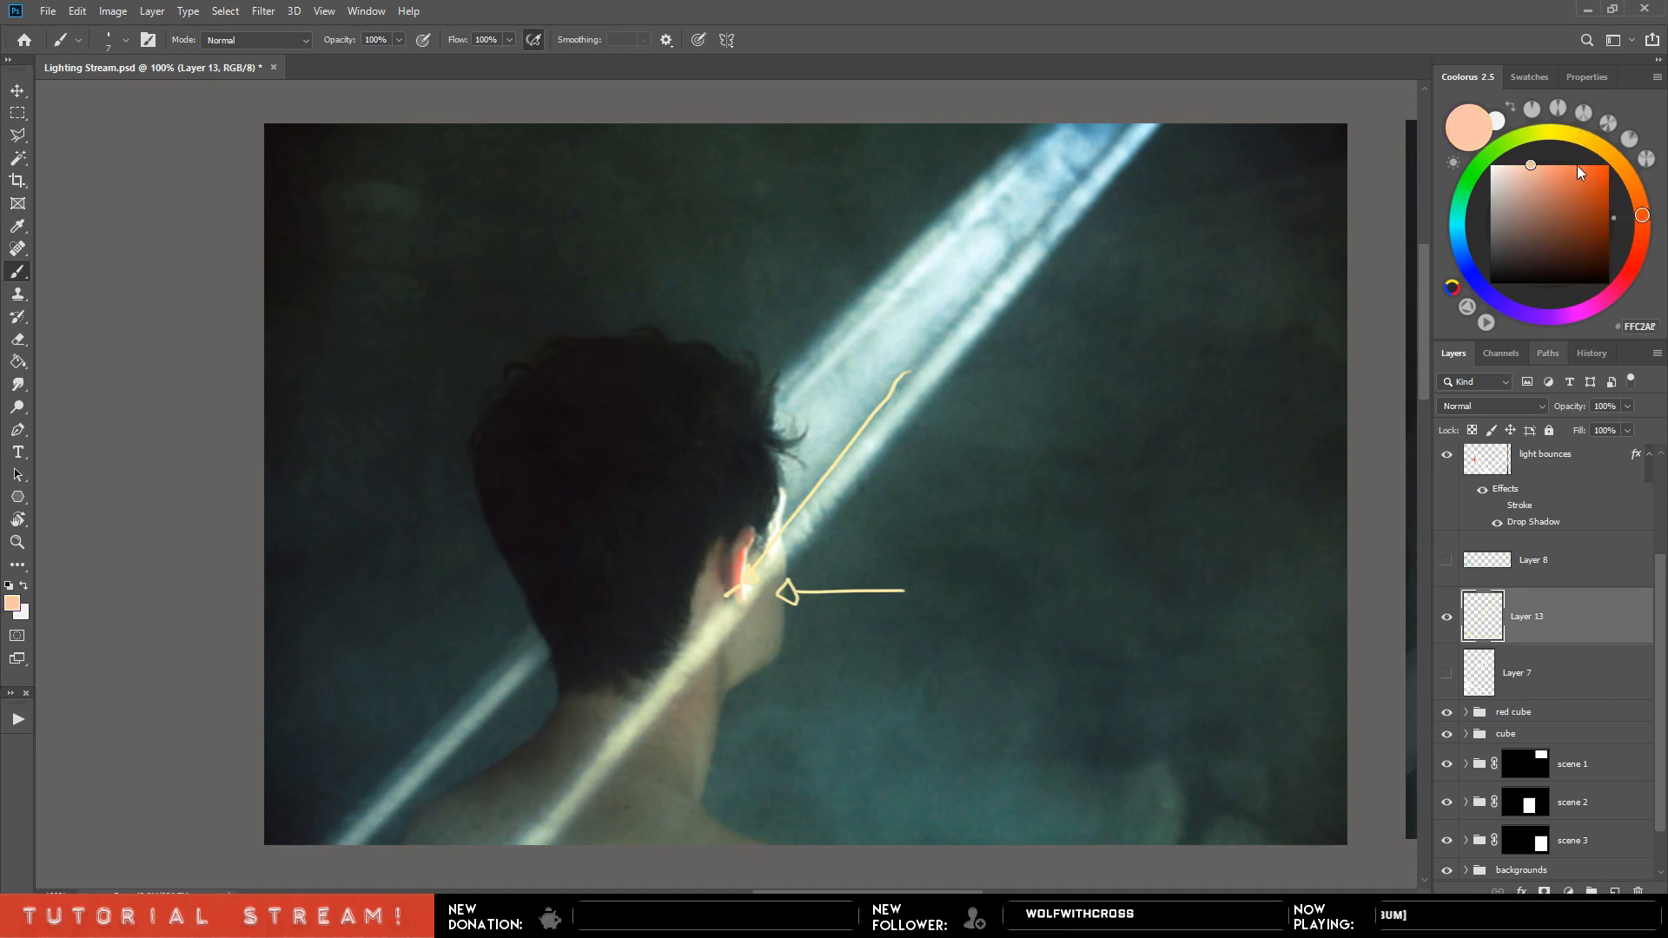
pyautogui.moveTo(1577, 165); pyautogui.dragTo(1611, 164)
pyautogui.click(1647, 249)
pyautogui.click(1600, 164)
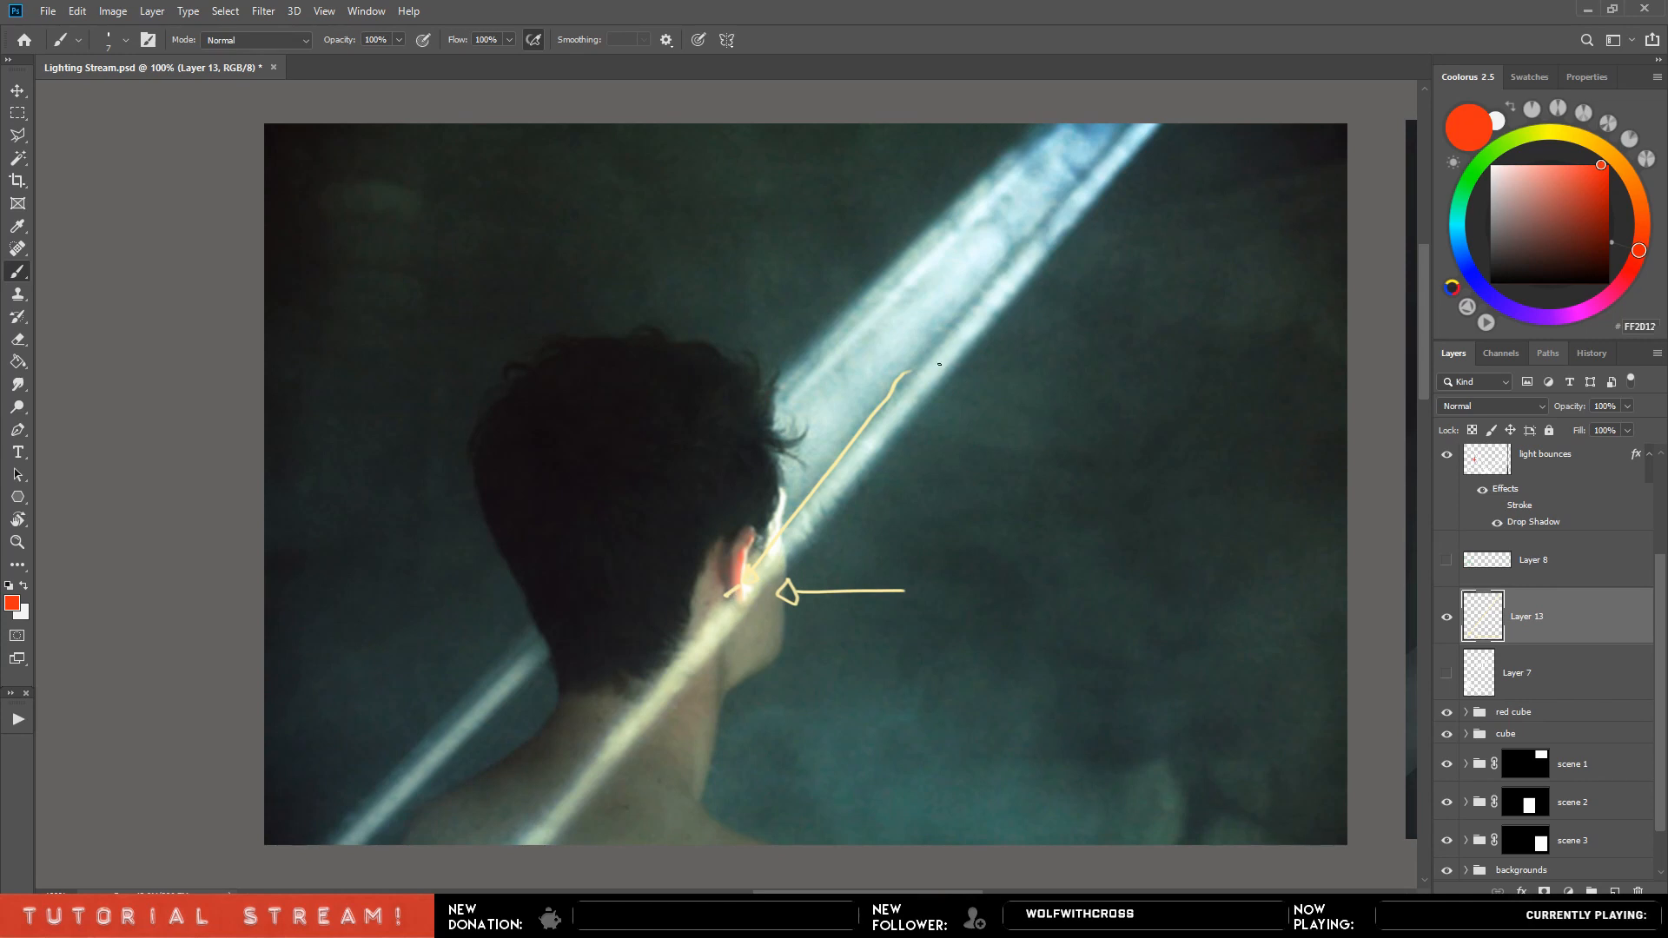
pyautogui.moveTo(702, 619)
pyautogui.mouseDown()
pyautogui.moveTo(710, 633)
pyautogui.moveTo(693, 629)
pyautogui.mouseUp()
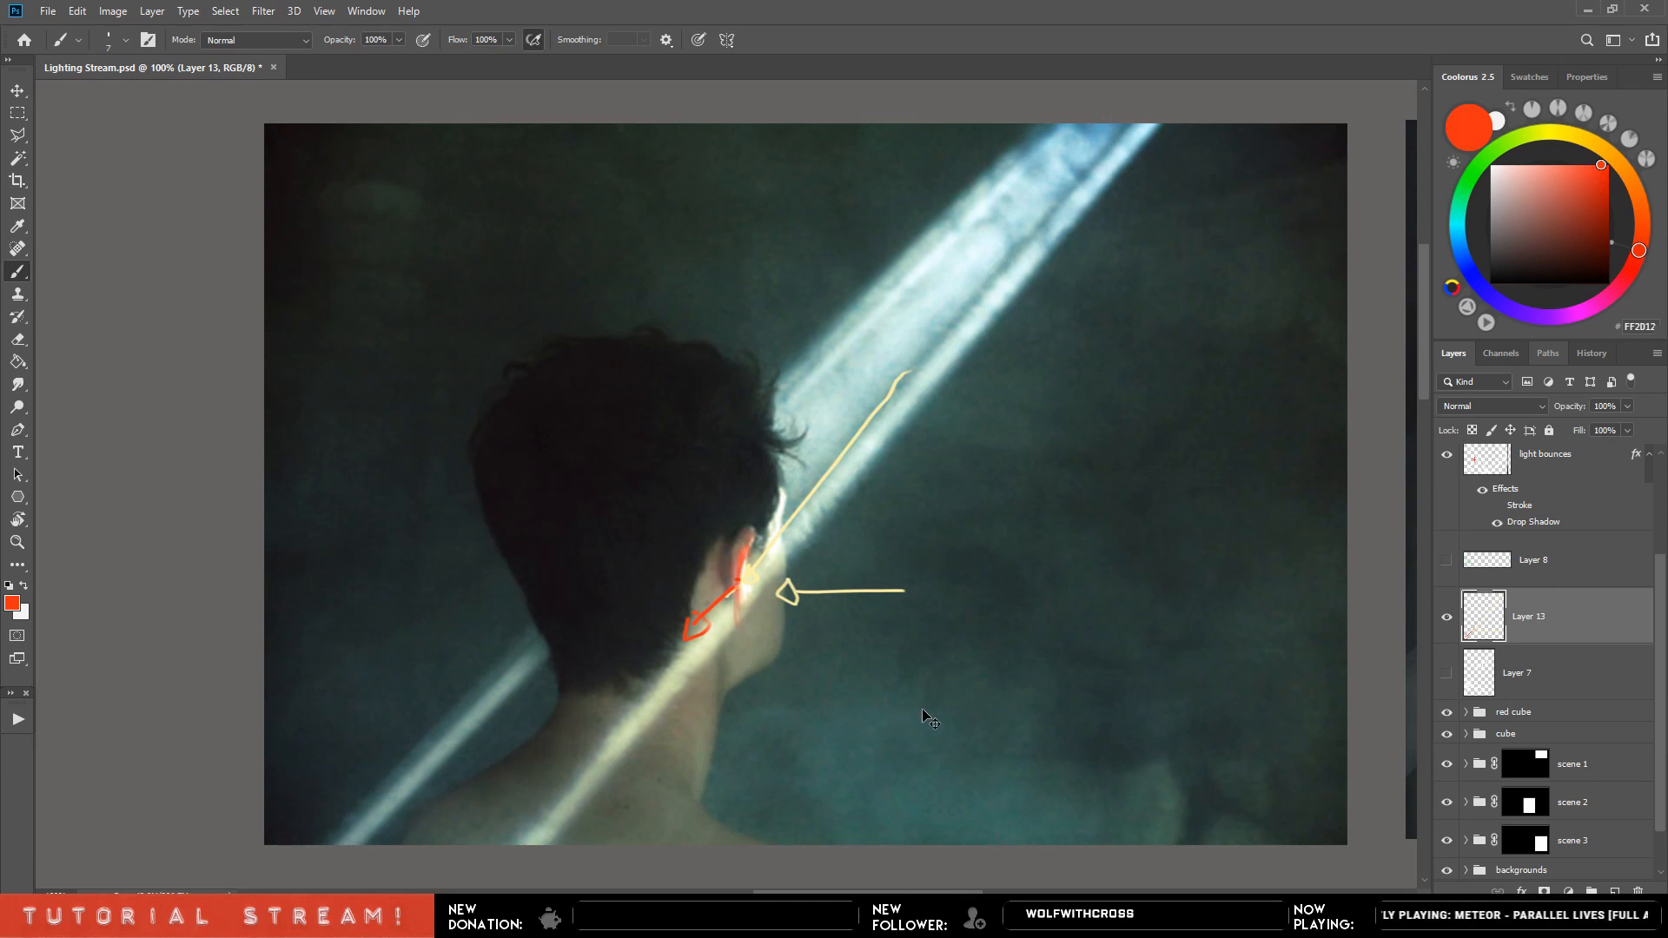
# Hide Layer 13 and handwrite "Subsurface Scattering" in orange-red beside the man's head on a new layer.
pyautogui.click(1447, 616)
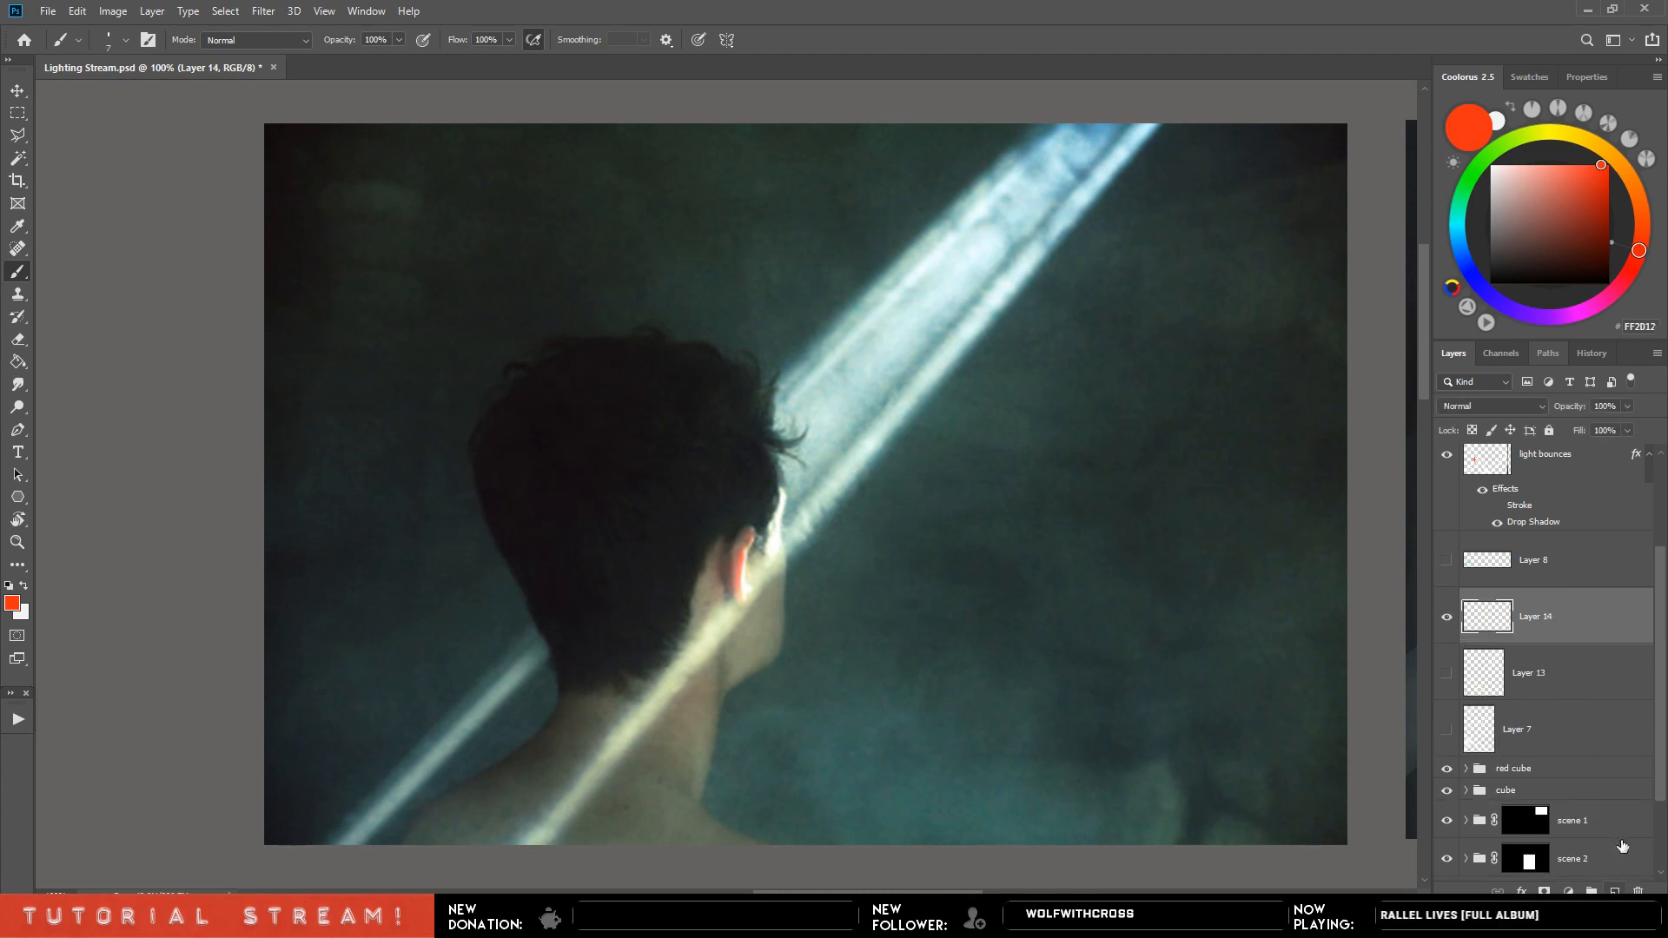
pyautogui.hotkey('ctrl', 'shift', 'alt', 'n')
pyautogui.moveTo(950, 573)
pyautogui.mouseDown()
pyautogui.moveTo(910, 617)
pyautogui.moveTo(1018, 614)
pyautogui.mouseUp()
pyautogui.moveTo(1051, 594)
pyautogui.mouseDown()
pyautogui.moveTo(1057, 612)
pyautogui.moveTo(1088, 600)
pyautogui.moveTo(1109, 647)
pyautogui.moveTo(1166, 601)
pyautogui.moveTo(1230, 603)
pyautogui.mouseUp()
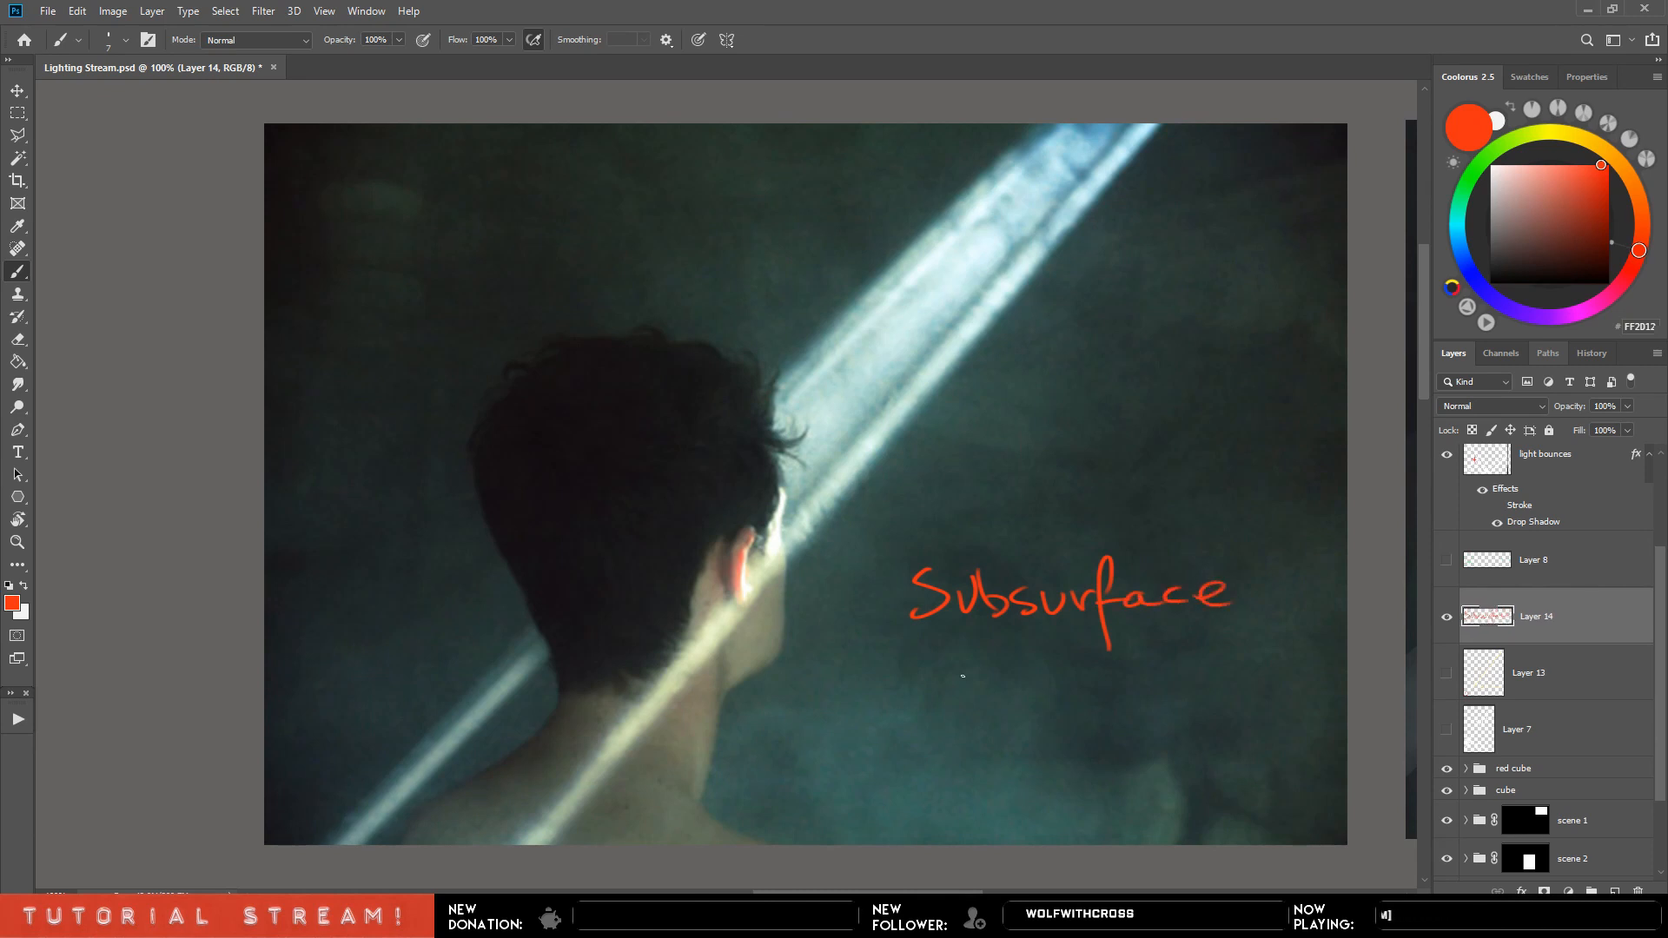
pyautogui.moveTo(937, 662)
pyautogui.mouseDown()
pyautogui.moveTo(912, 705)
pyautogui.moveTo(1134, 679)
pyautogui.moveTo(1234, 700)
pyautogui.mouseUp()
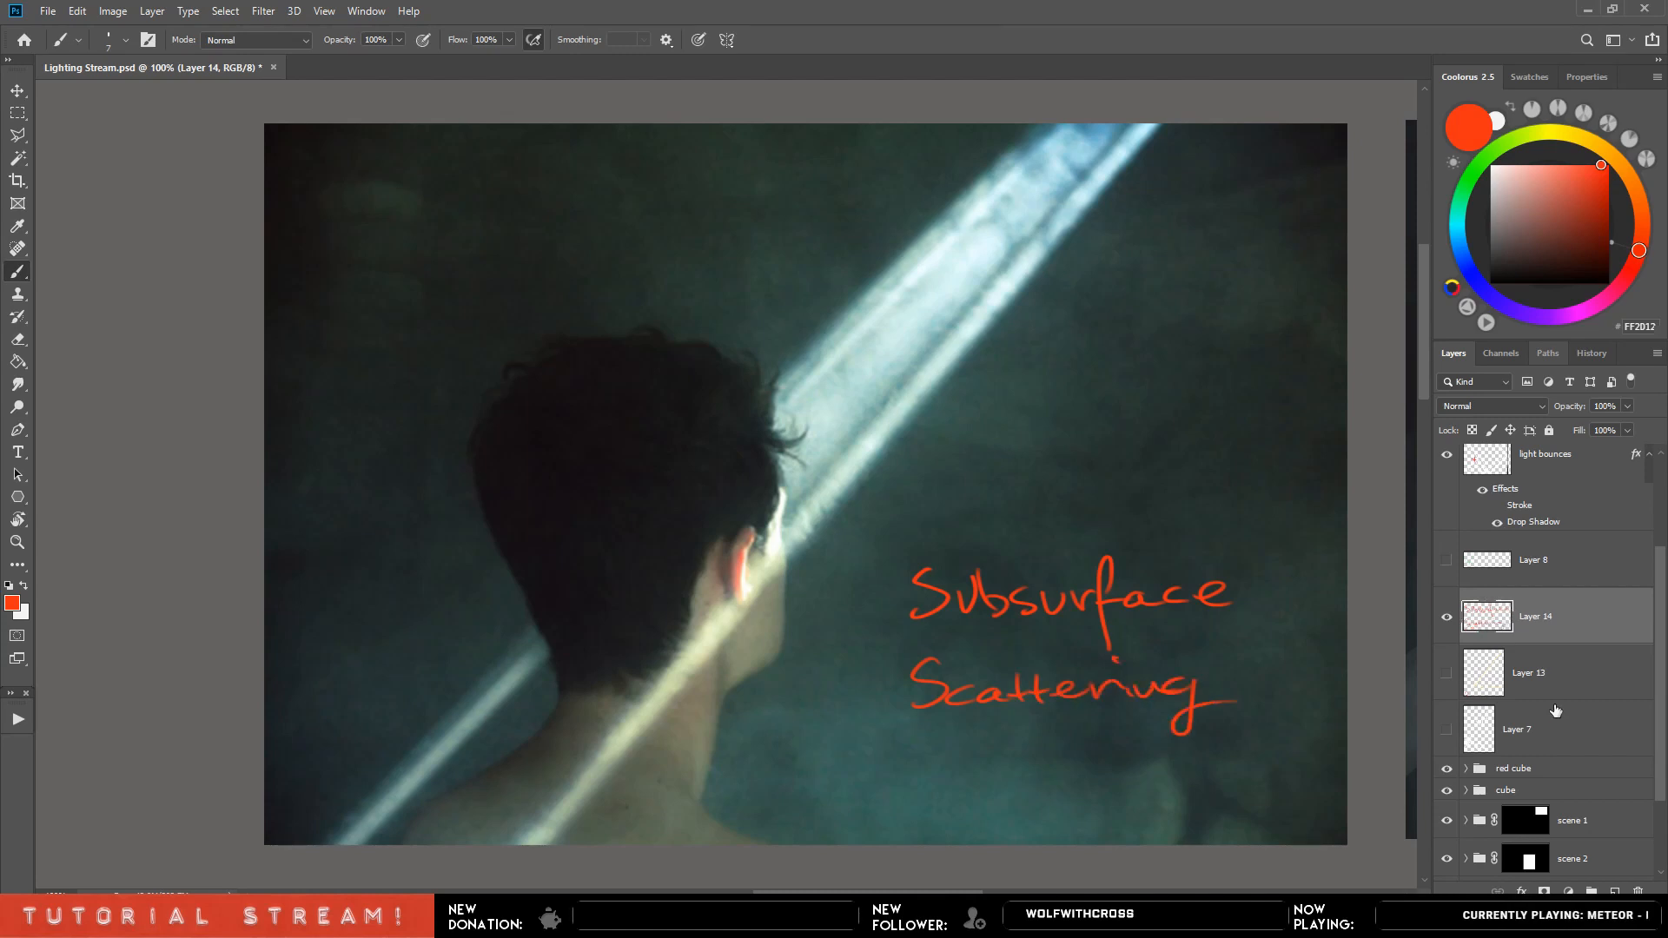
# Draw an orange-red arrow from the "Subsurface Scattering" note to the man's ear on Layer 14.
pyautogui.moveTo(1345, 552); pyautogui.dragTo(916, 526)
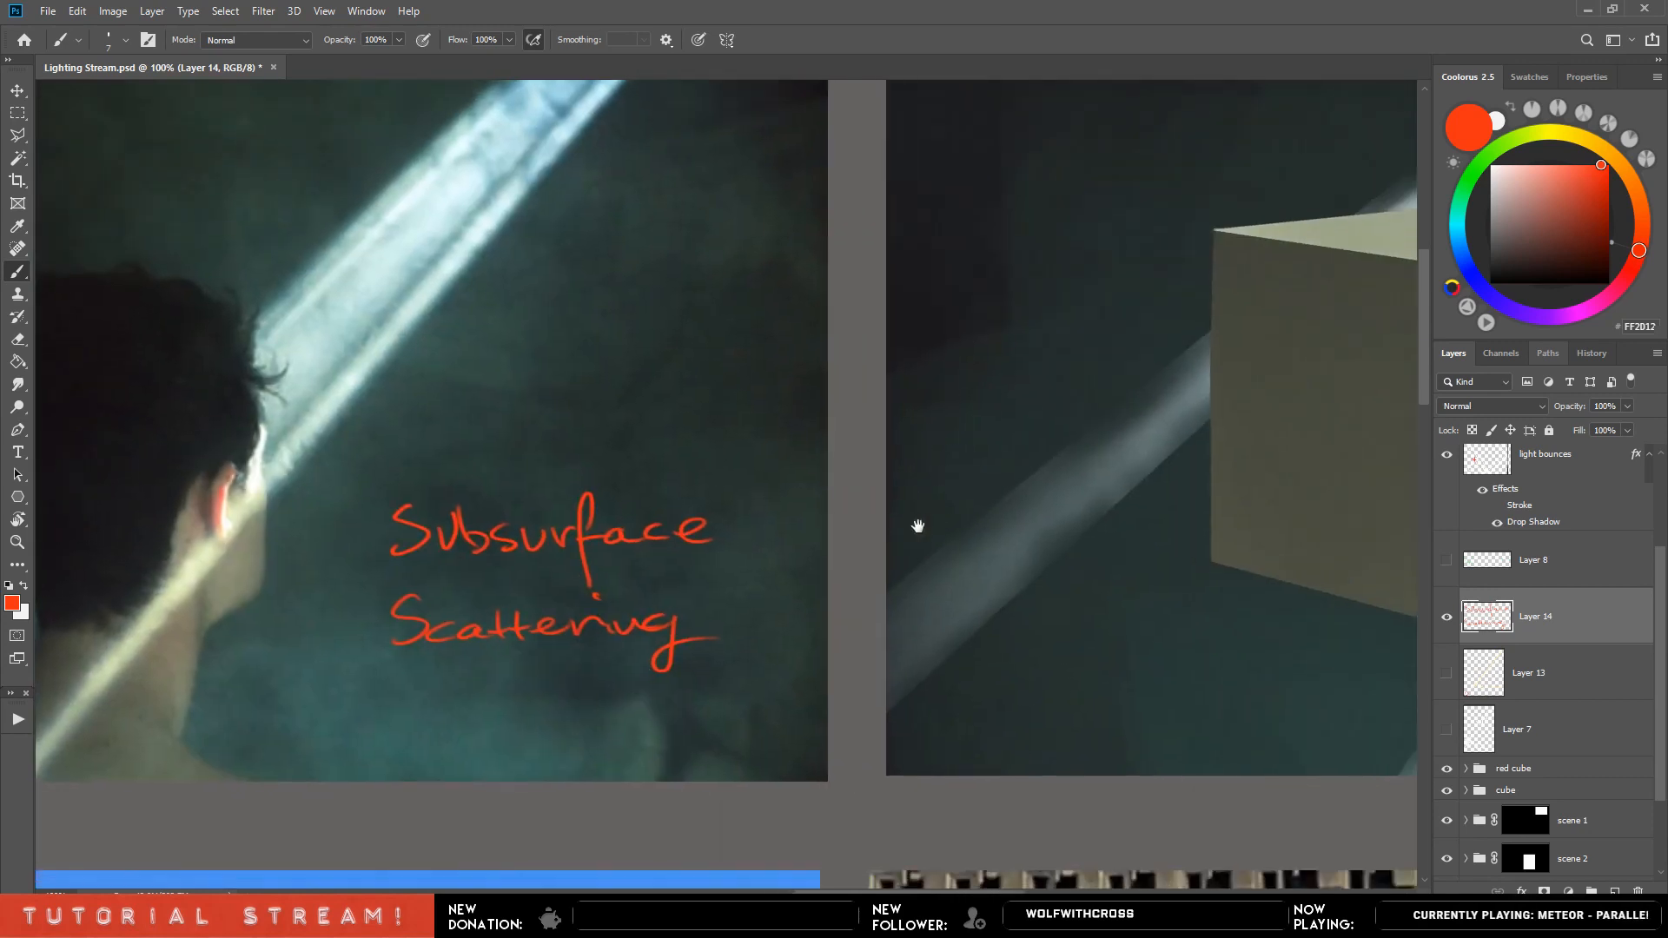
pyautogui.hotkey('ctrl', '-')
pyautogui.hotkey('ctrl', '-')
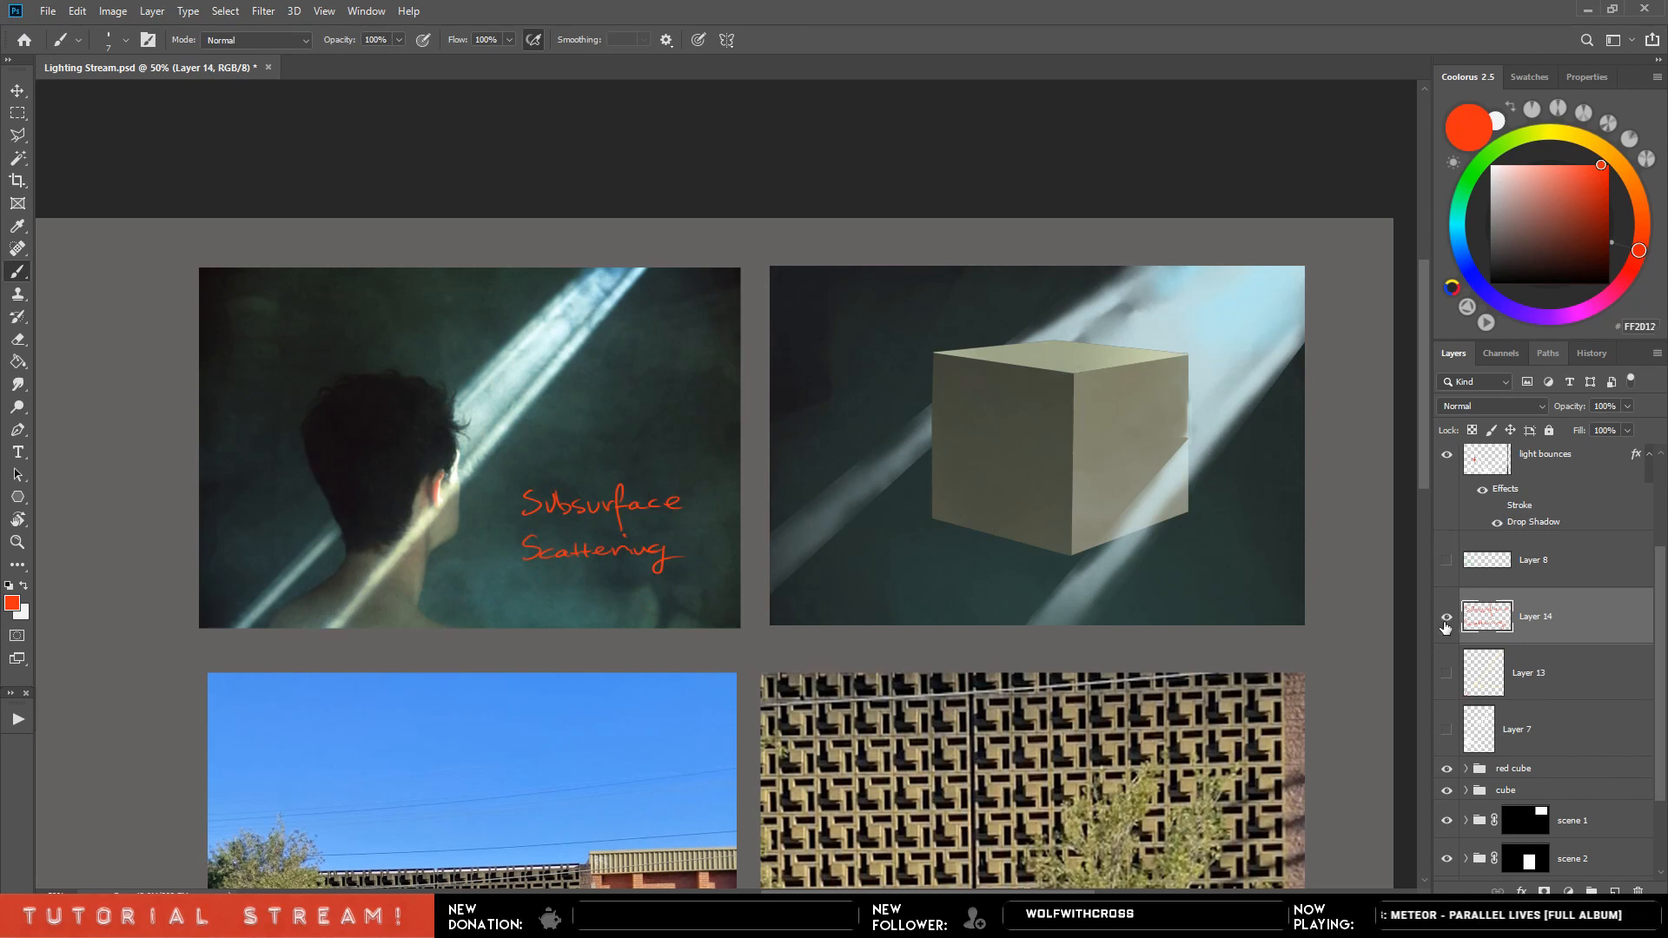
pyautogui.moveTo(1660, 612); pyautogui.dragTo(1660, 602)
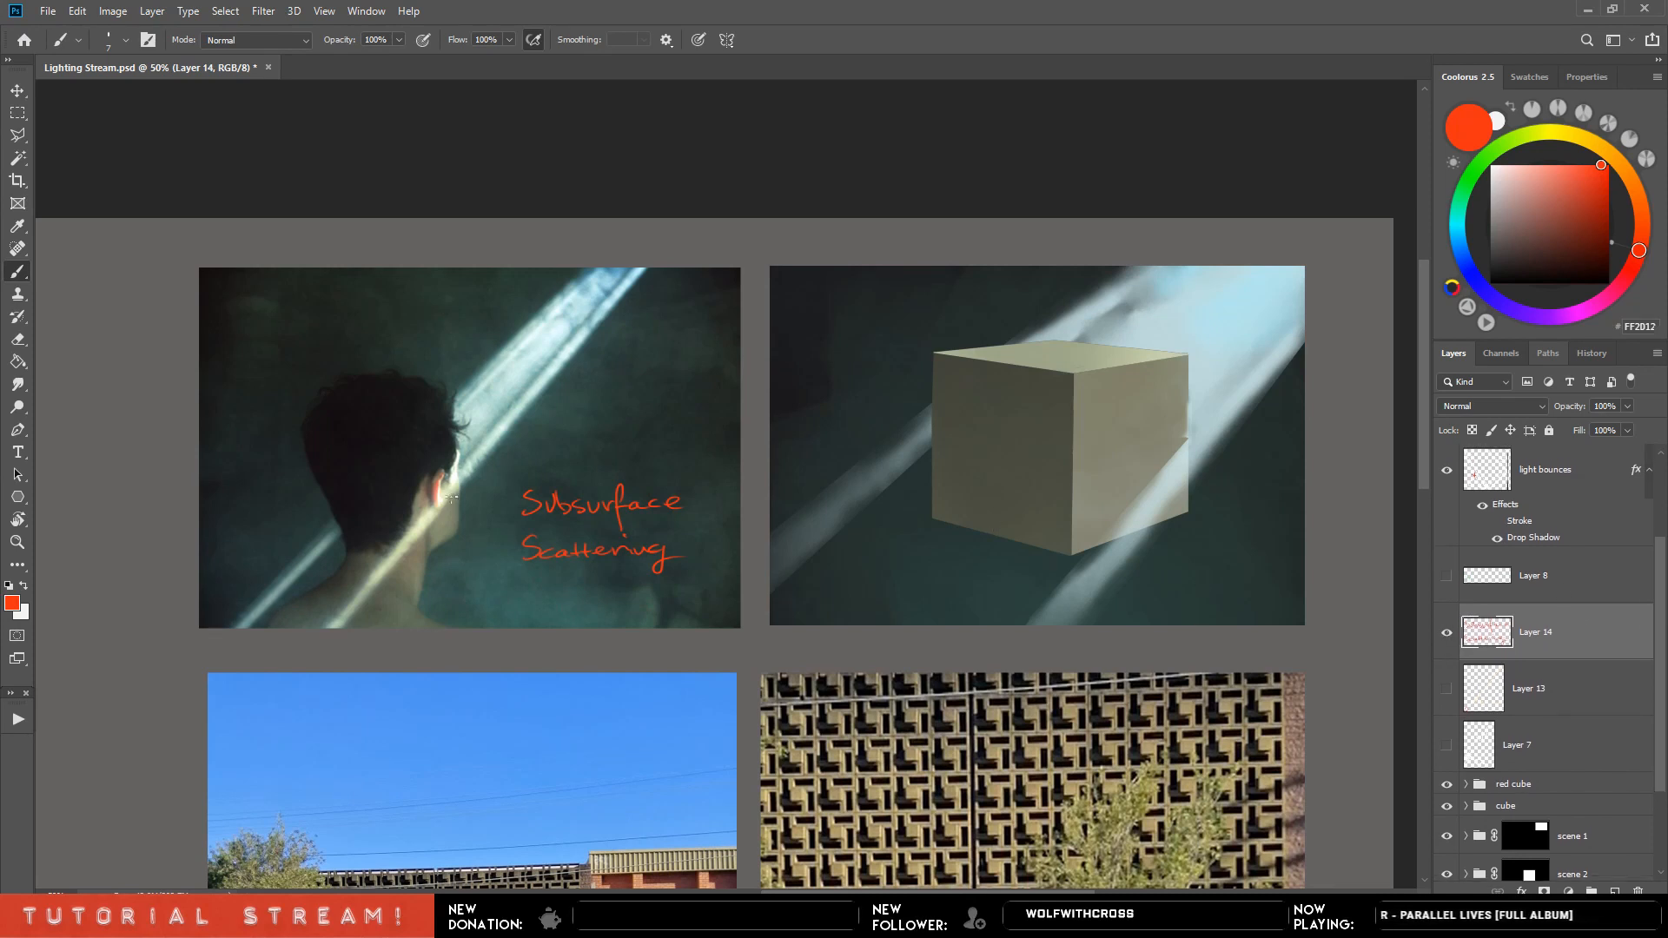
pyautogui.moveTo(446, 507); pyautogui.dragTo(455, 520)
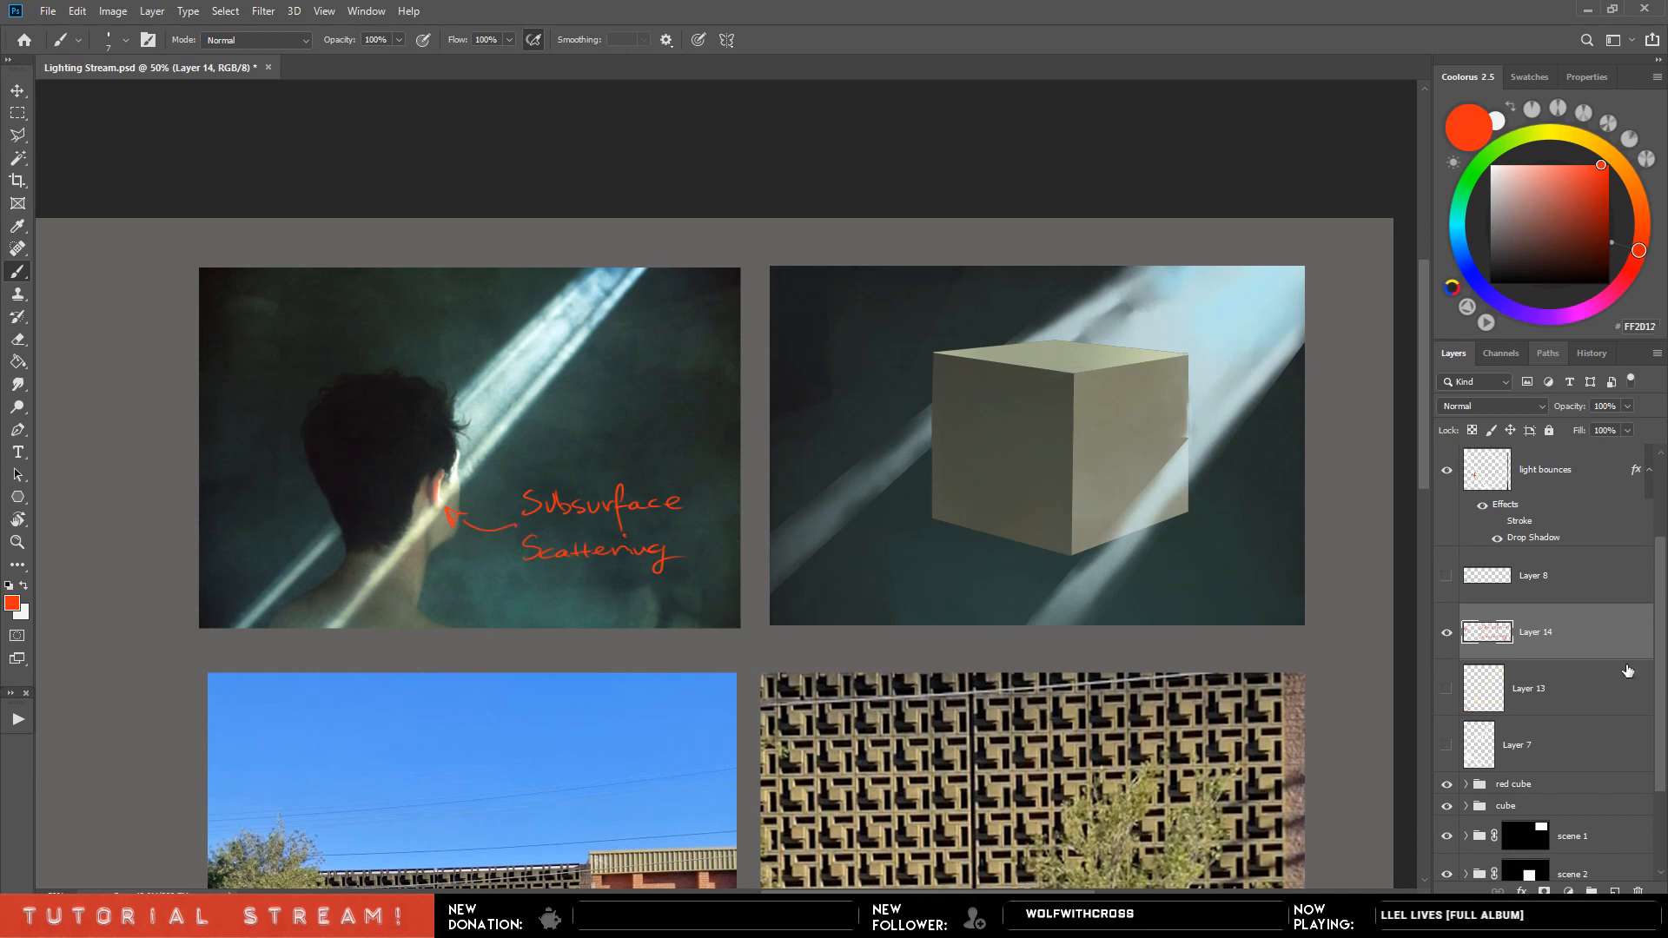
# Select the side layer of the cube in the scene 1 group and load the triangular size 70 brush from the Basics presets.
pyautogui.scroll(3, 1638, 665)
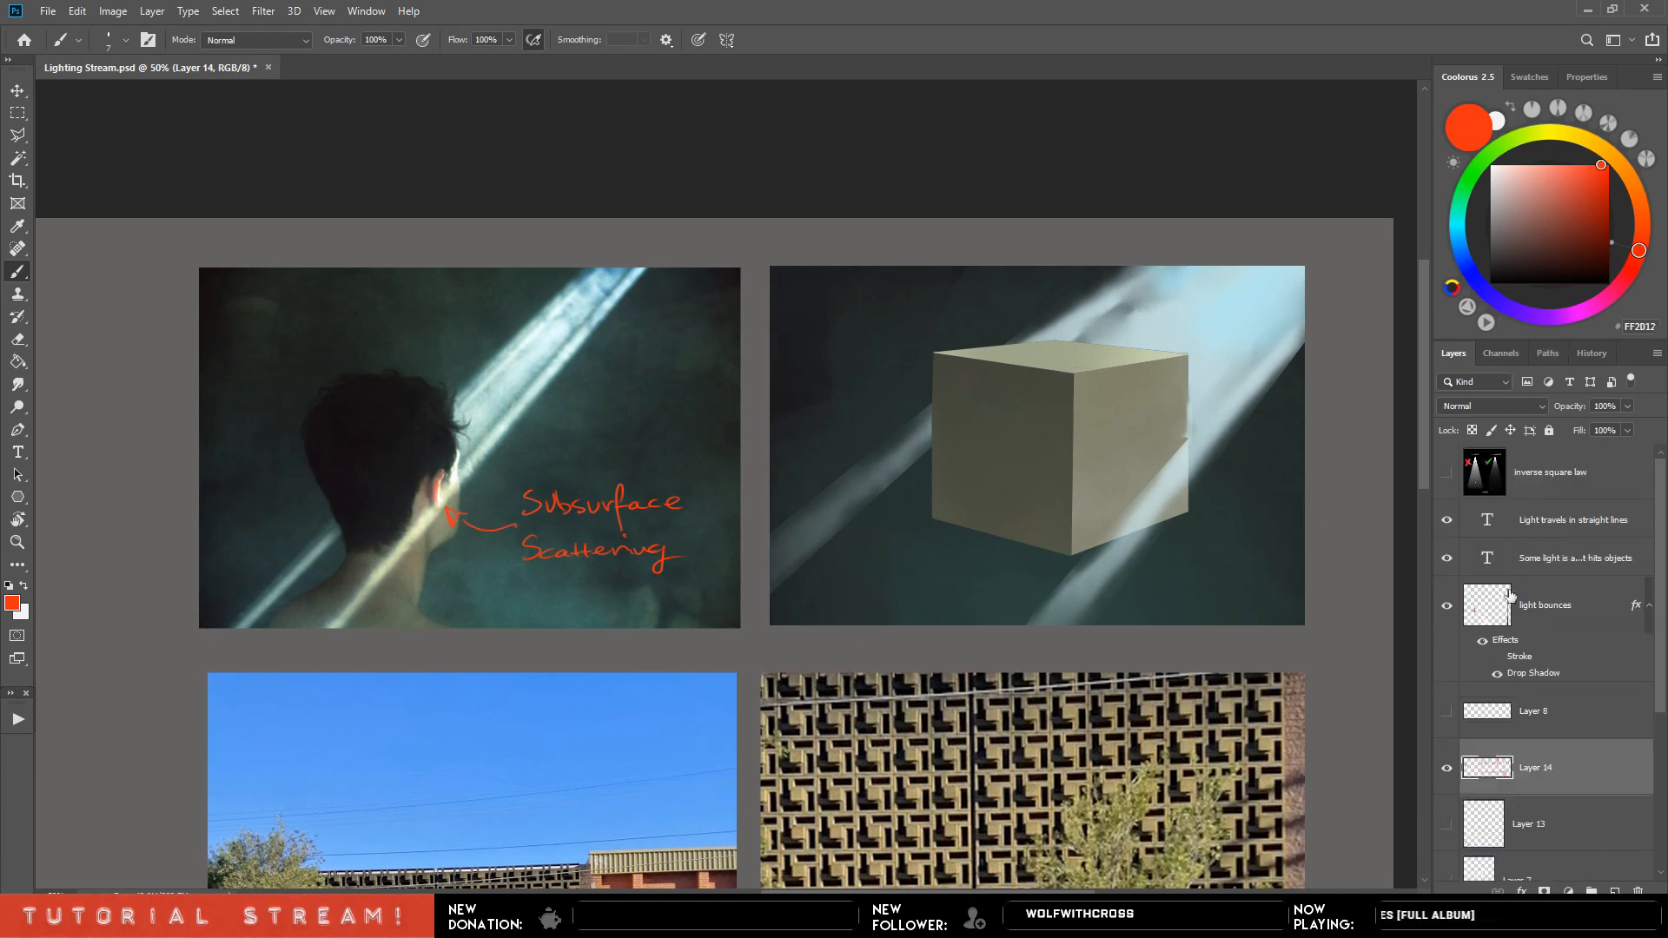
pyautogui.moveTo(1660, 592); pyautogui.dragTo(1659, 761)
pyautogui.click(1466, 707)
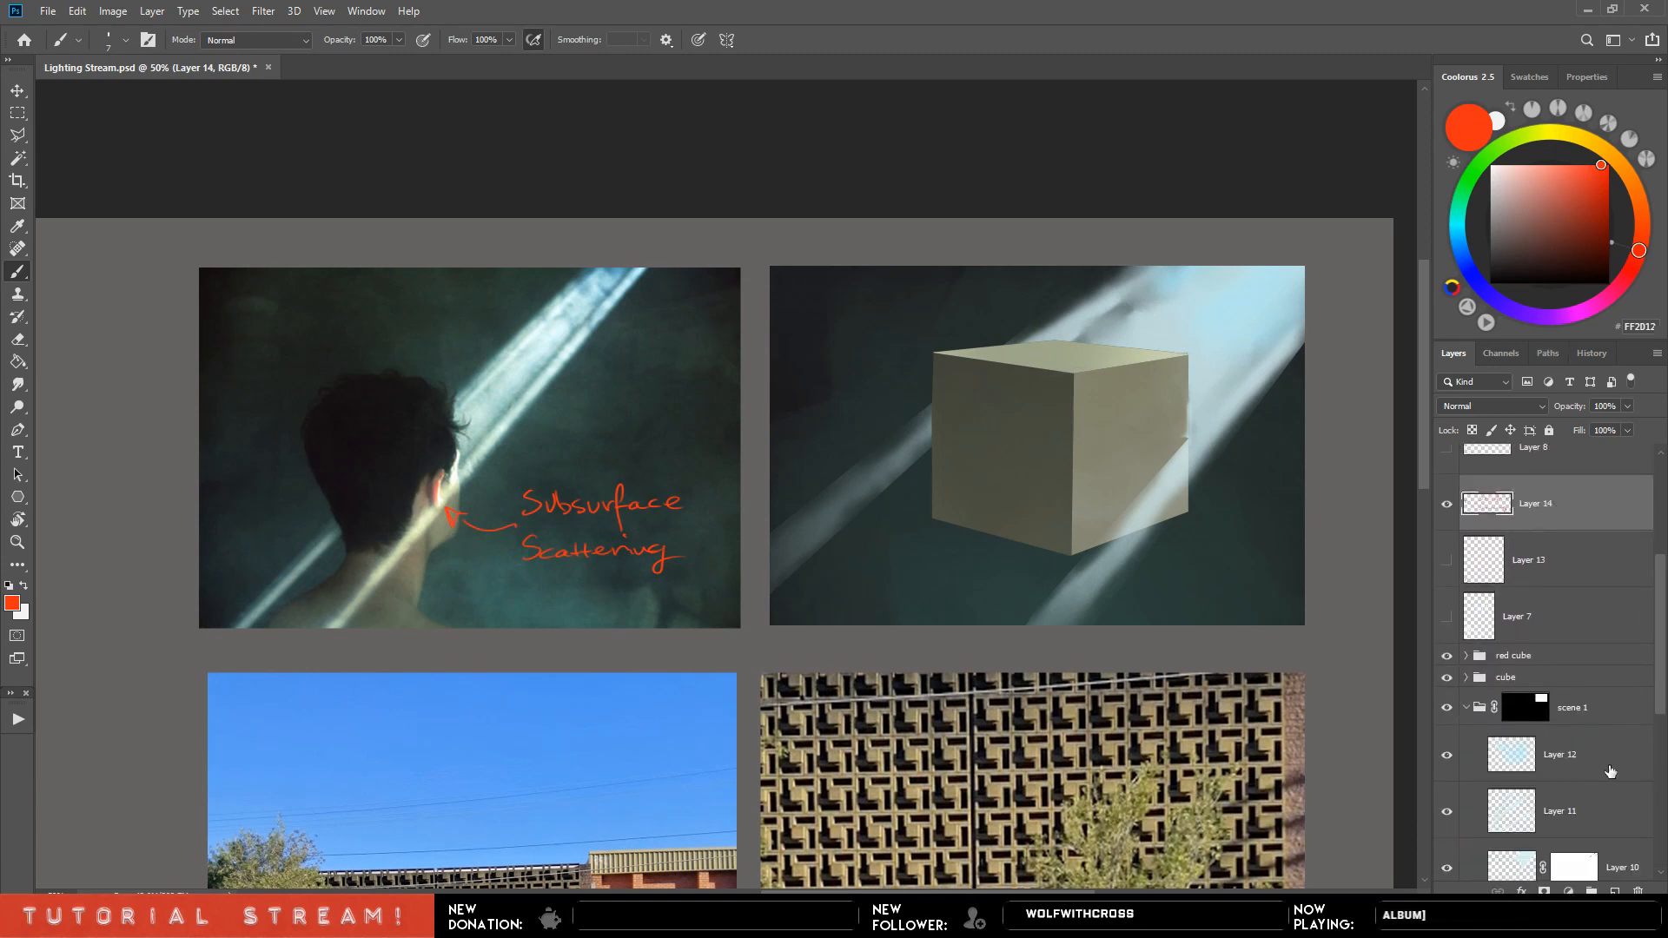
pyautogui.moveTo(1659, 695); pyautogui.dragTo(1655, 804)
pyautogui.click(1545, 698)
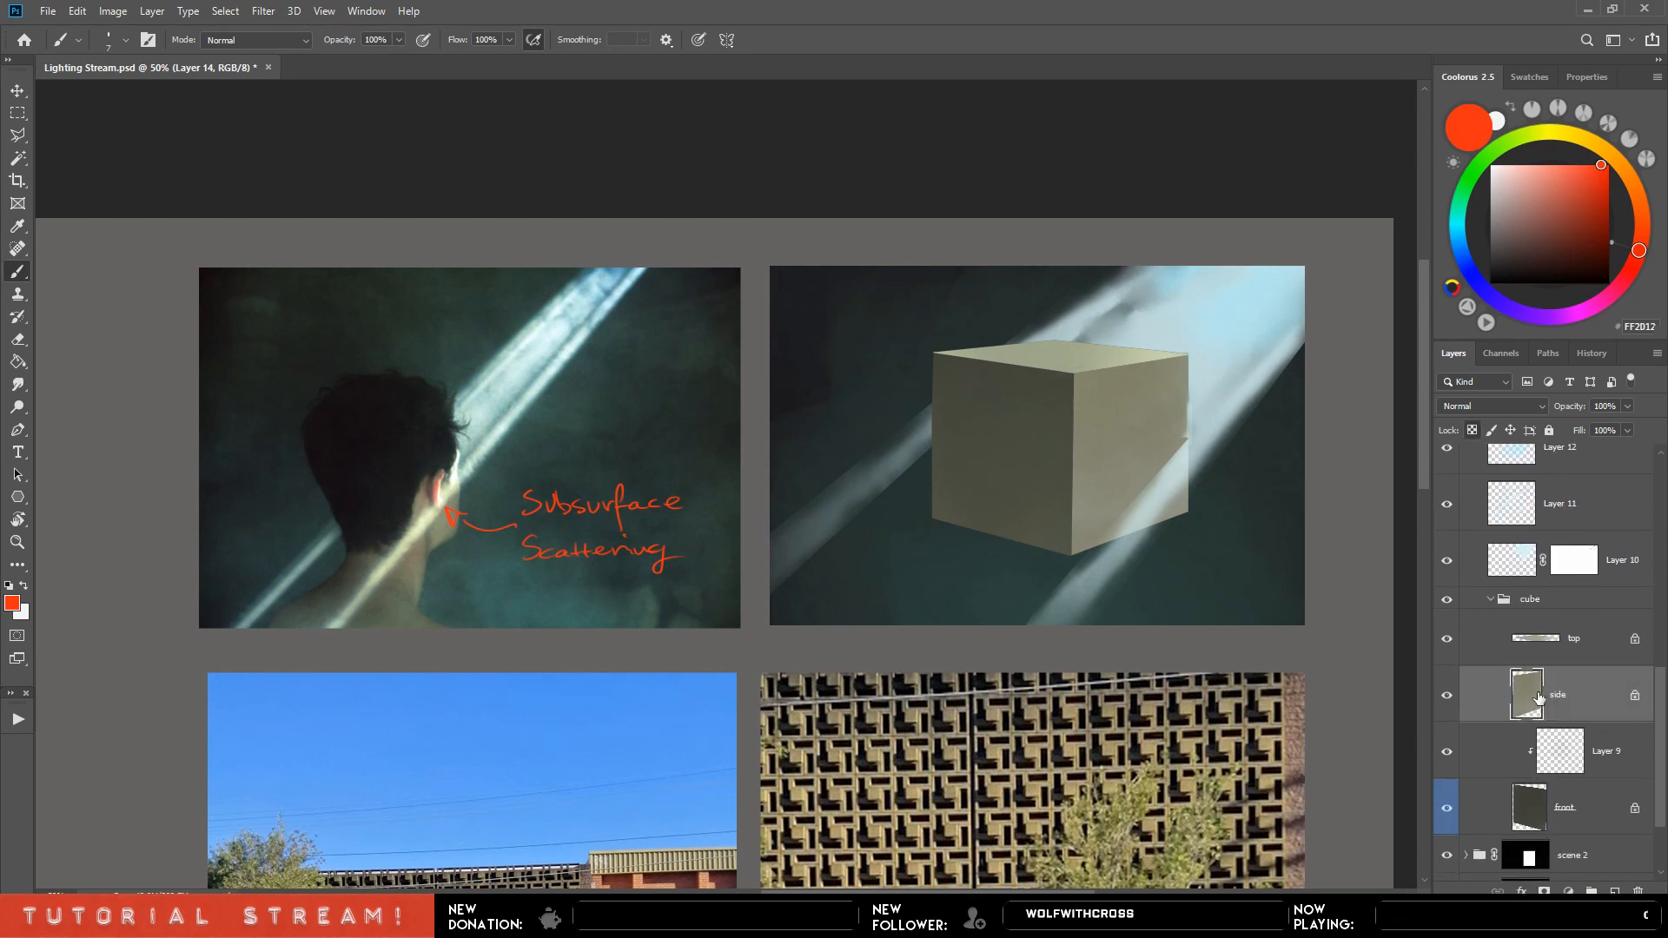
pyautogui.moveTo(1196, 530); pyautogui.dragTo(948, 570)
pyautogui.press('x')
pyautogui.press('F5')
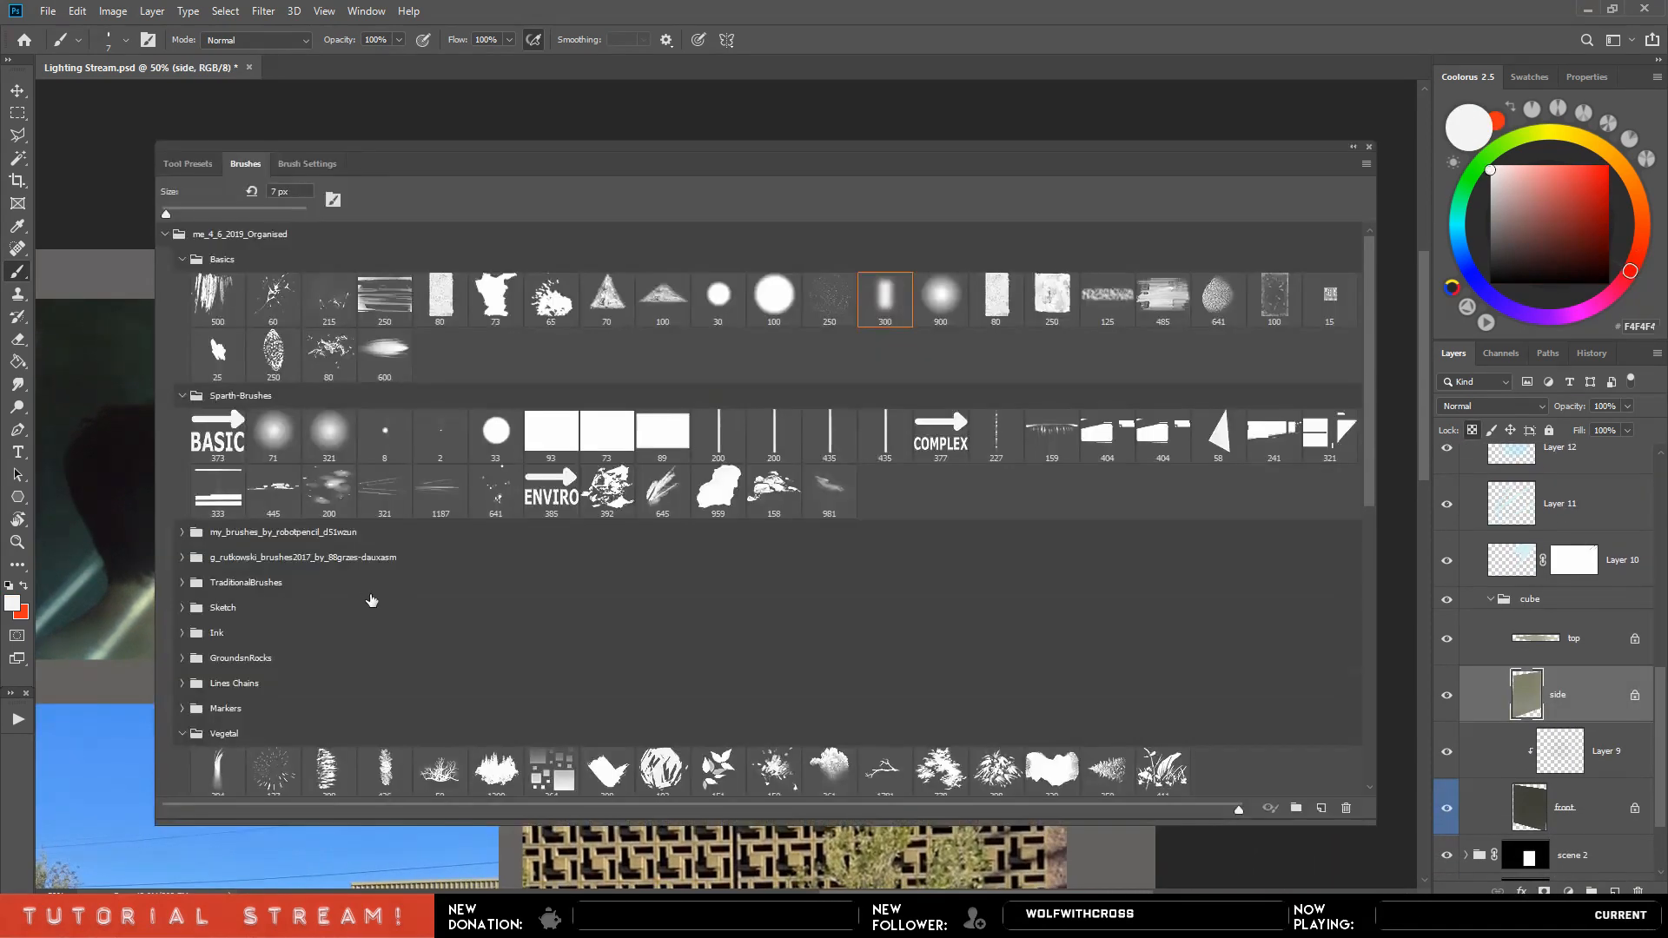
pyautogui.click(608, 298)
pyautogui.press('F5')
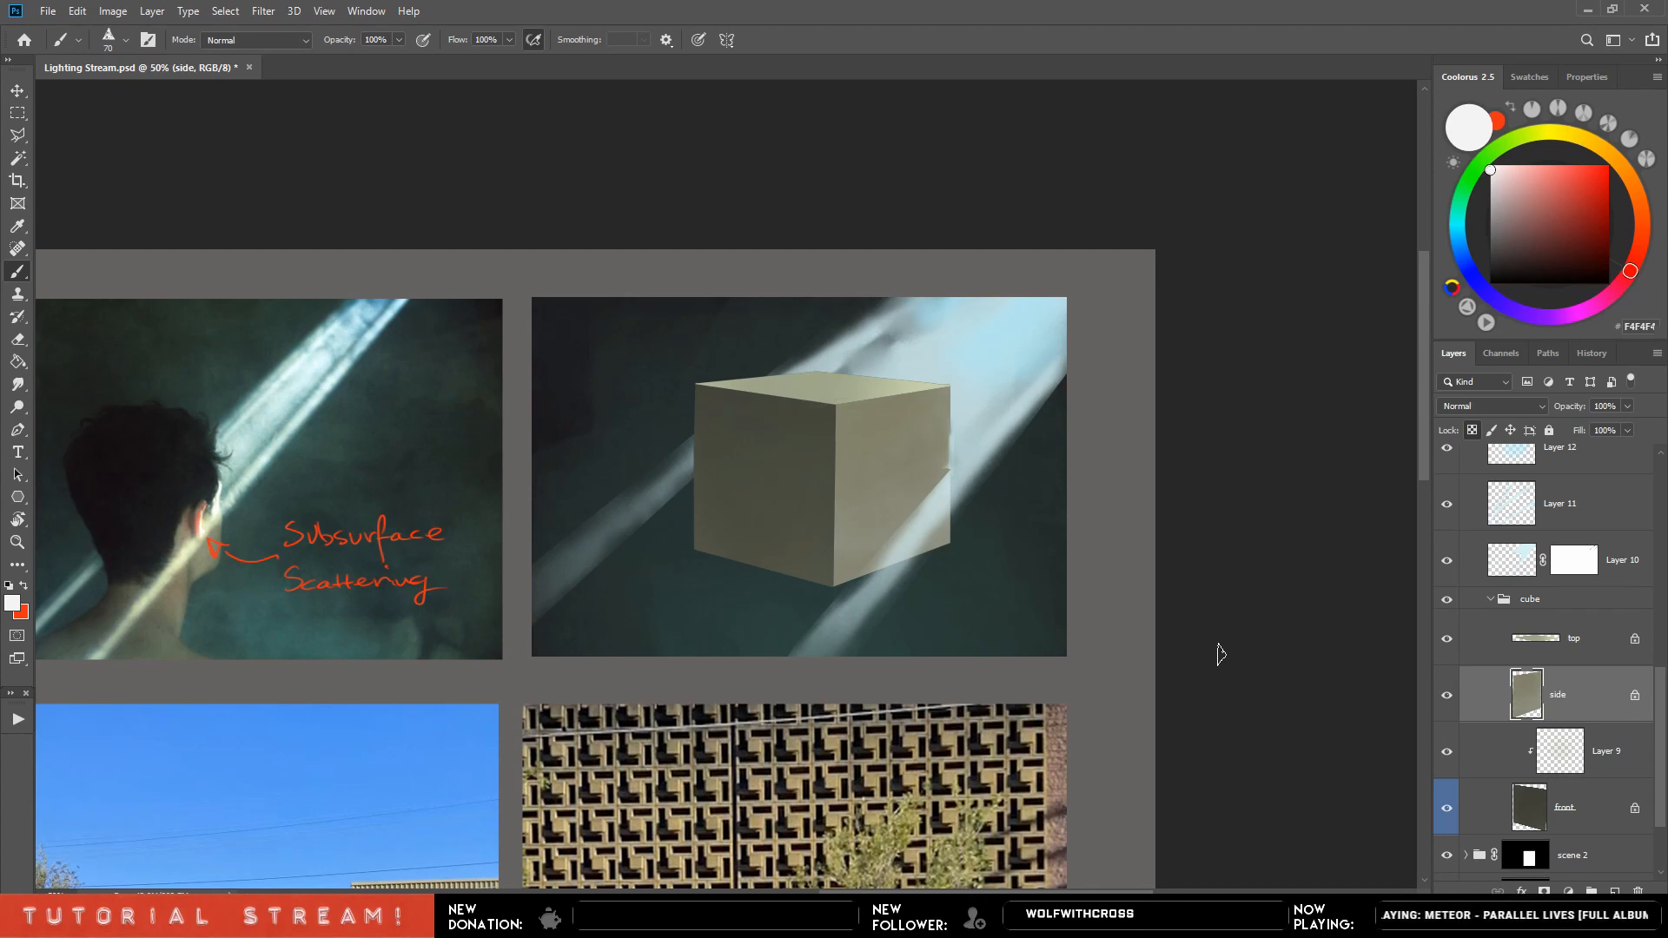
# Enlarge the brush to 250 and paint the cube's shaded side face with a muted tone sampled from the man's neck.
pyautogui.moveTo(909, 593); pyautogui.dragTo(1014, 524)
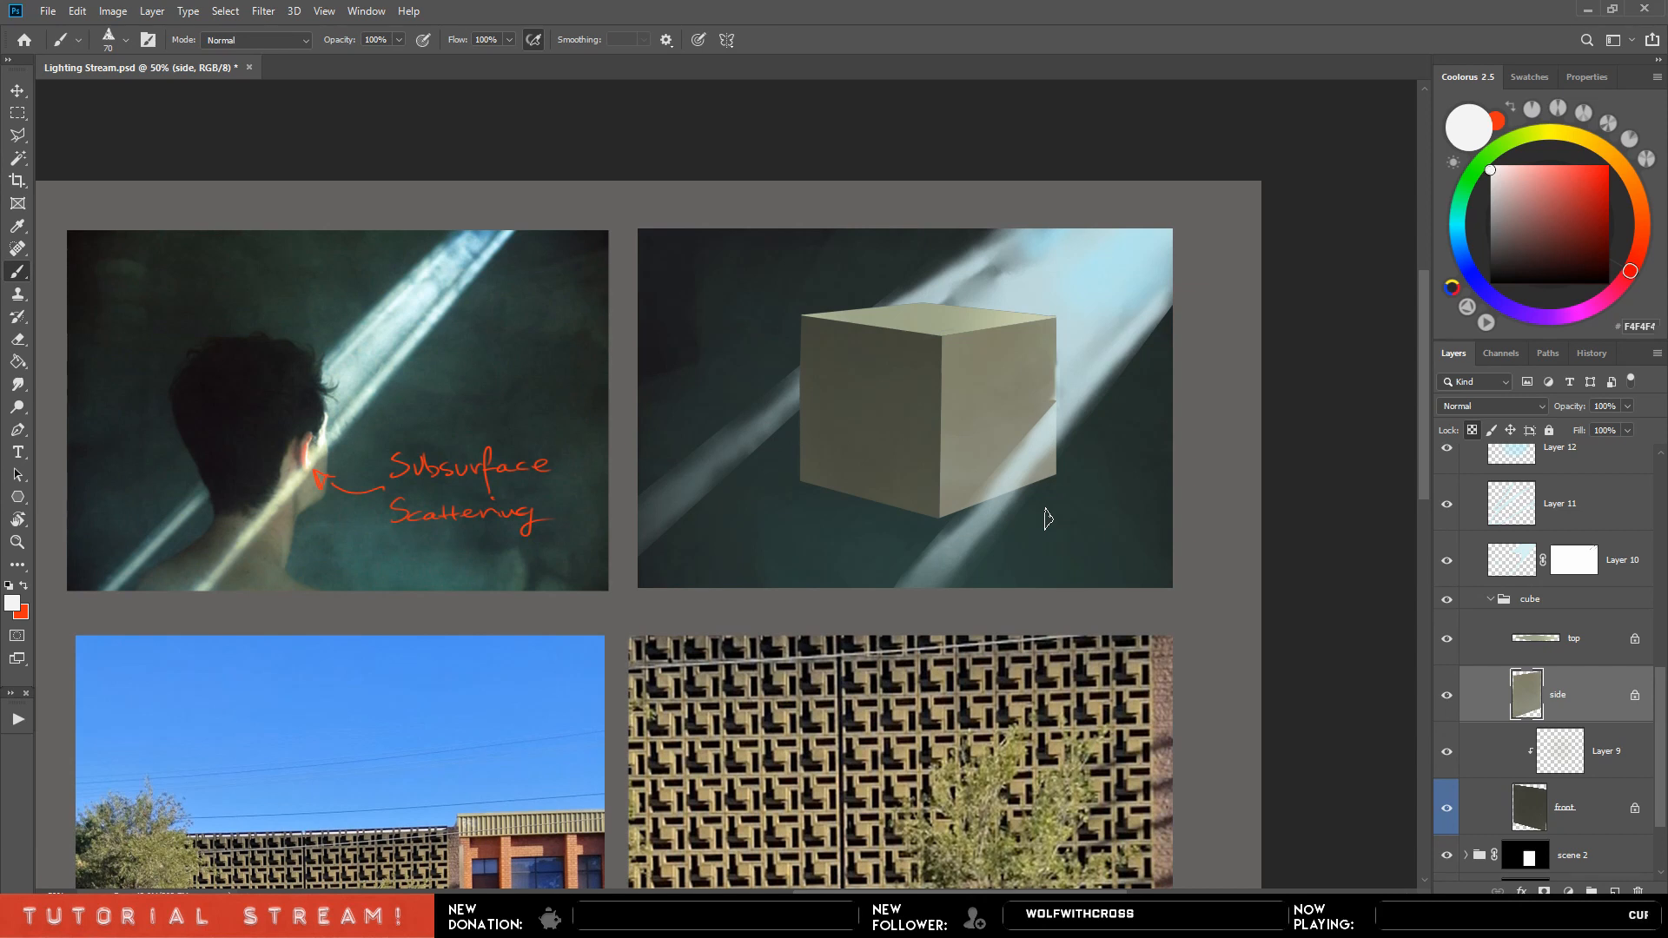
pyautogui.moveTo(308, 449); pyautogui.dragTo(286, 466)
pyautogui.press(']')
pyautogui.press(']')
pyautogui.press(']')
pyautogui.press(']')
pyautogui.press(']')
pyautogui.press(']')
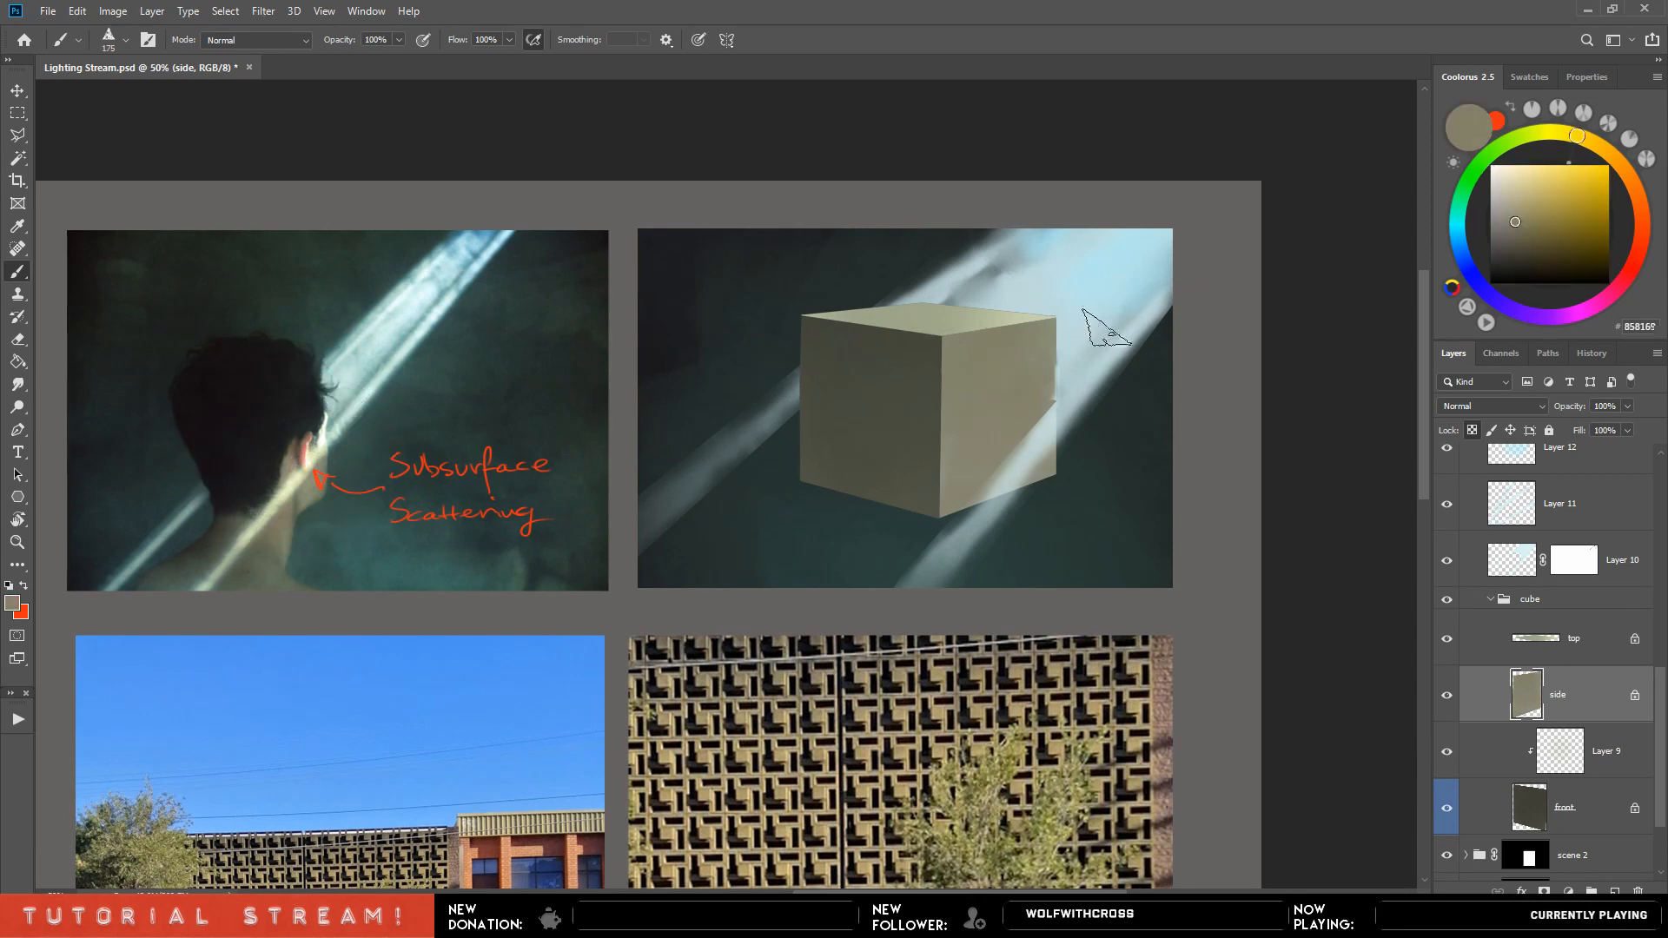
pyautogui.keyDown('alt'); pyautogui.click(291, 527); pyautogui.keyUp('alt')
pyautogui.press(']')
pyautogui.press(']')
pyautogui.press(']')
pyautogui.moveTo(1003, 435)
pyautogui.mouseDown()
pyautogui.moveTo(979, 452)
pyautogui.moveTo(999, 443)
pyautogui.mouseUp()
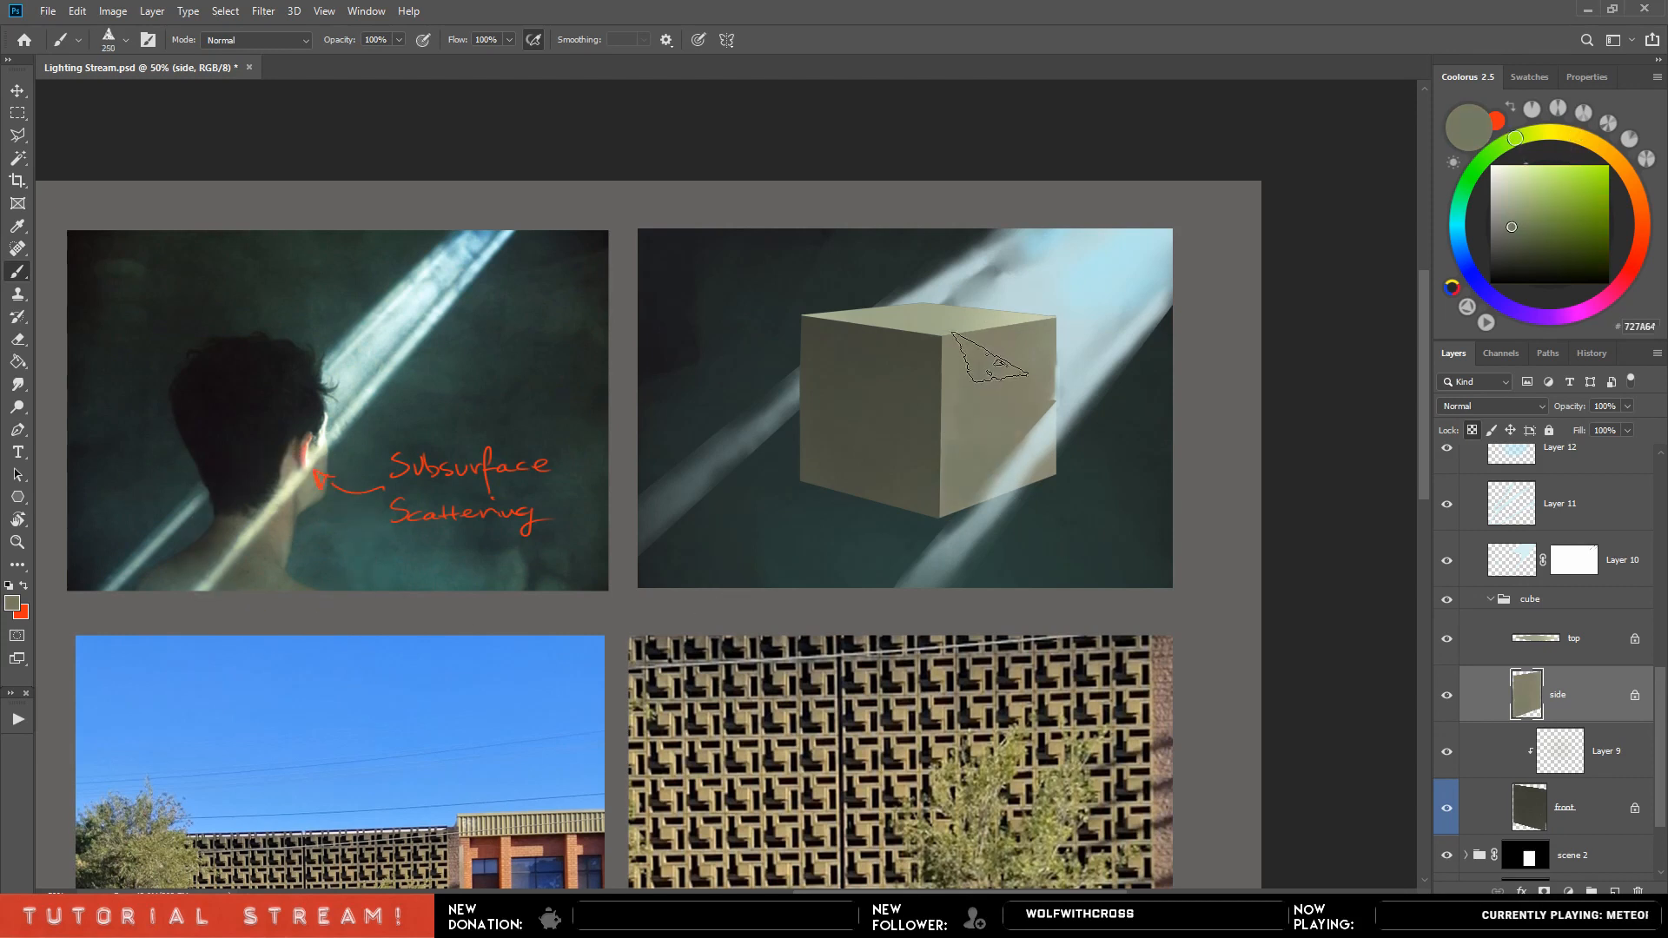
# Paint warmer beige sampled from the man's skin over the cube's side face and smudge it into the surface.
pyautogui.keyDown('alt'); pyautogui.click(1013, 377); pyautogui.keyUp('alt')
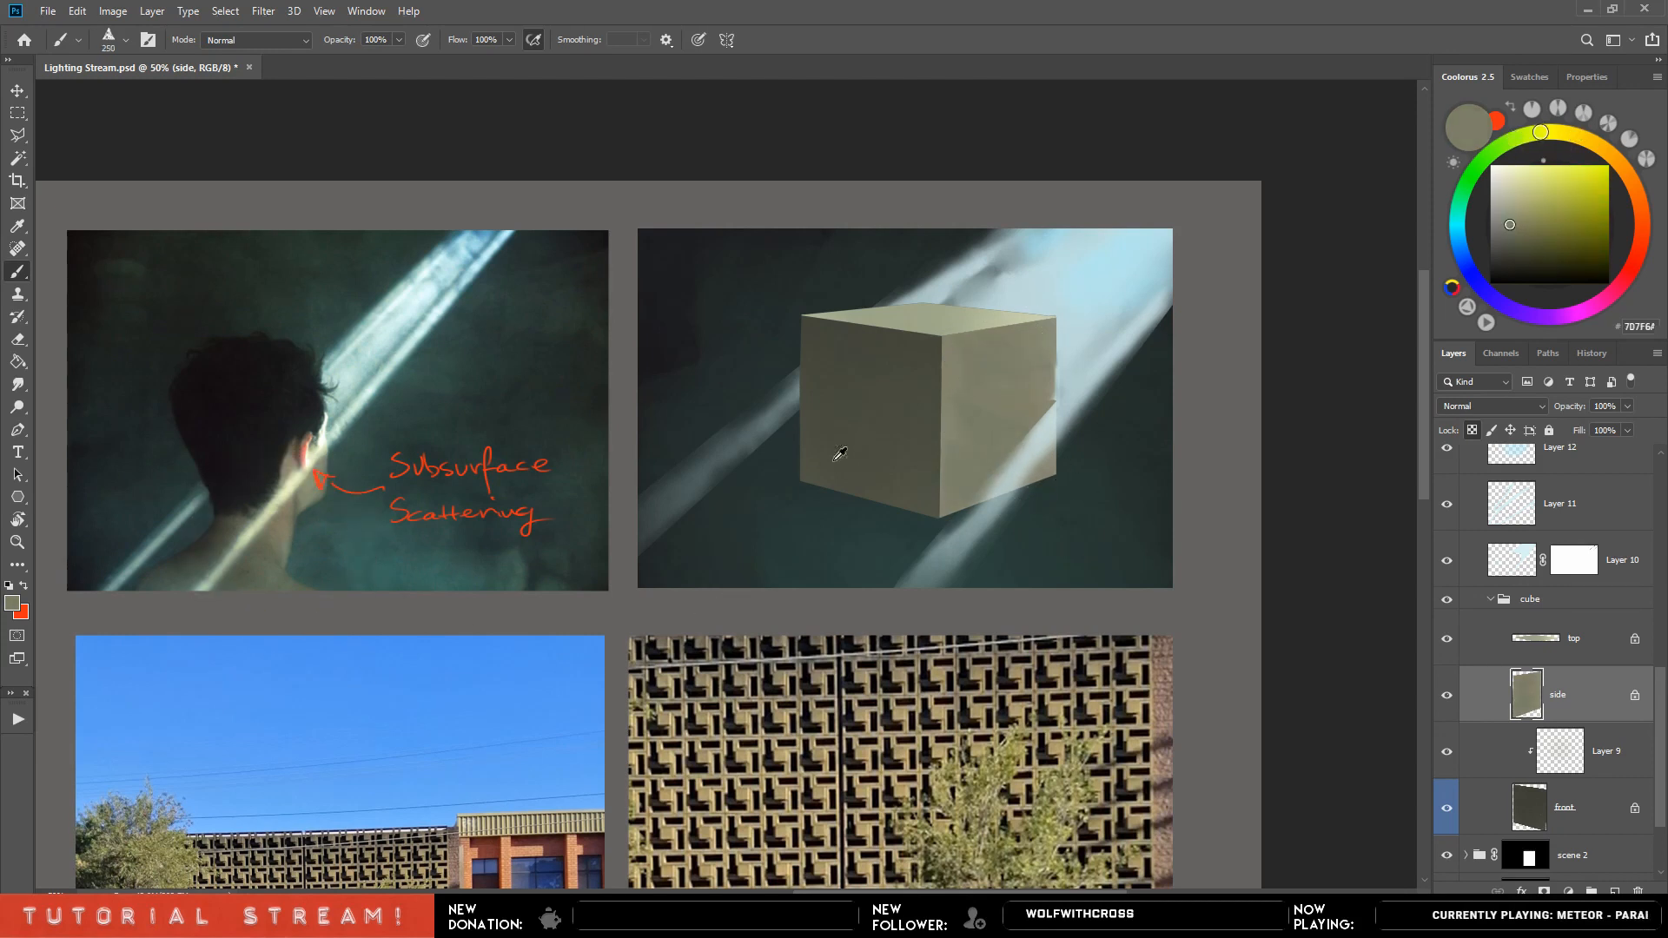
pyautogui.keyDown('alt'); pyautogui.click(298, 454); pyautogui.keyUp('alt')
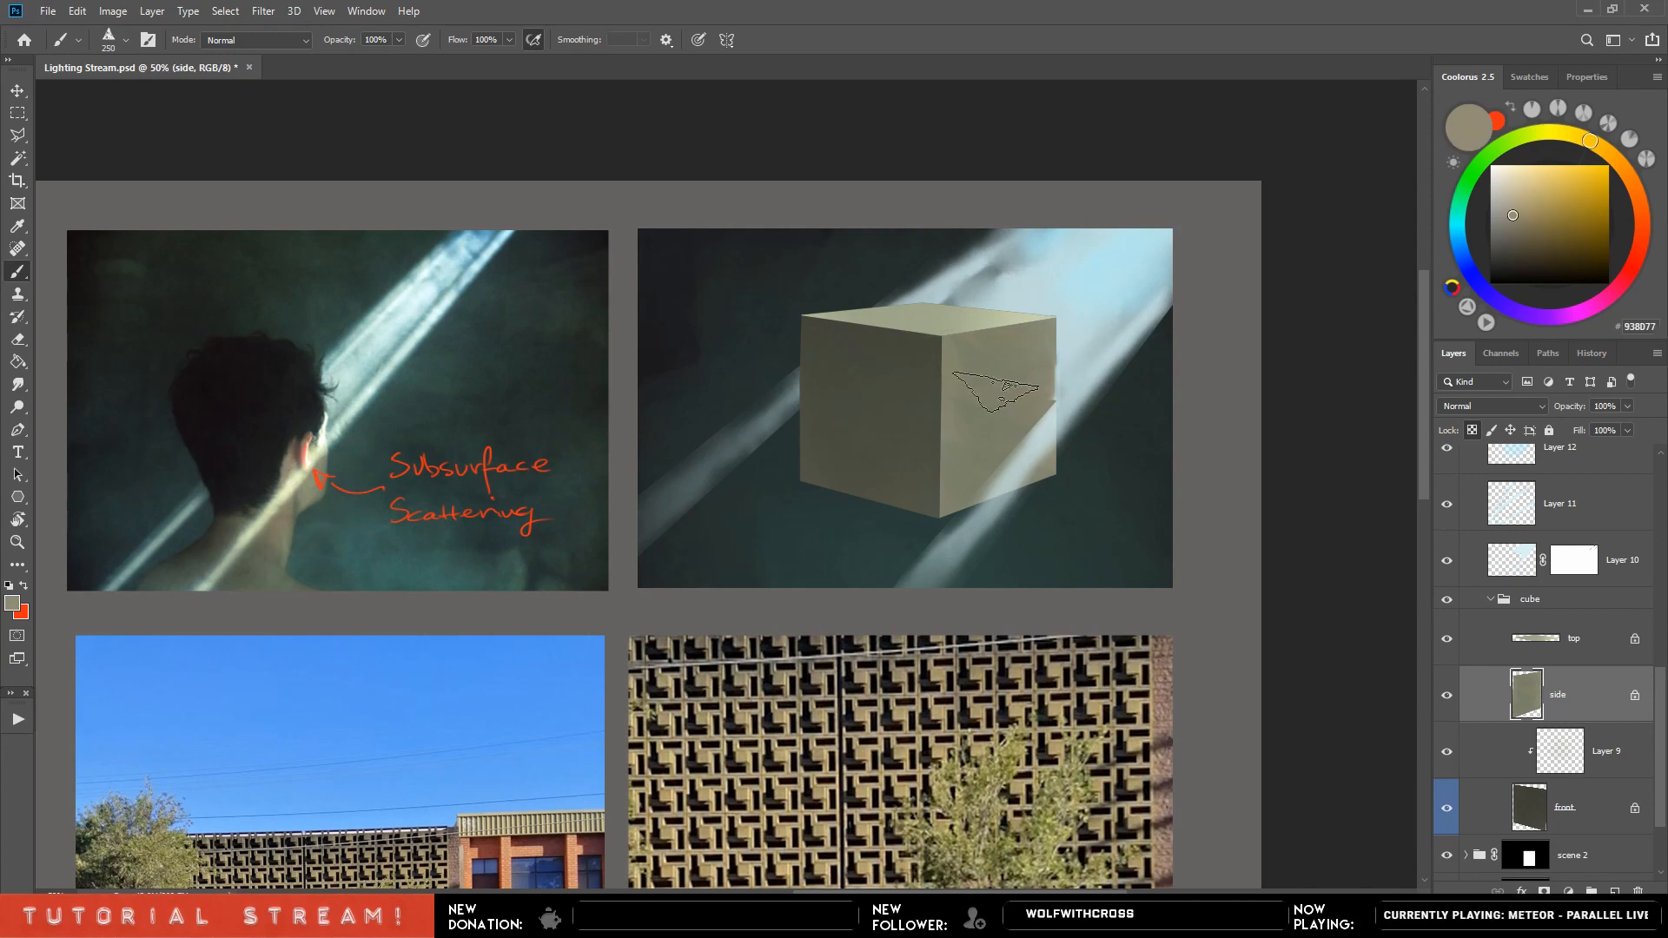
pyautogui.moveTo(996, 391); pyautogui.dragTo(985, 434)
pyautogui.press('r')
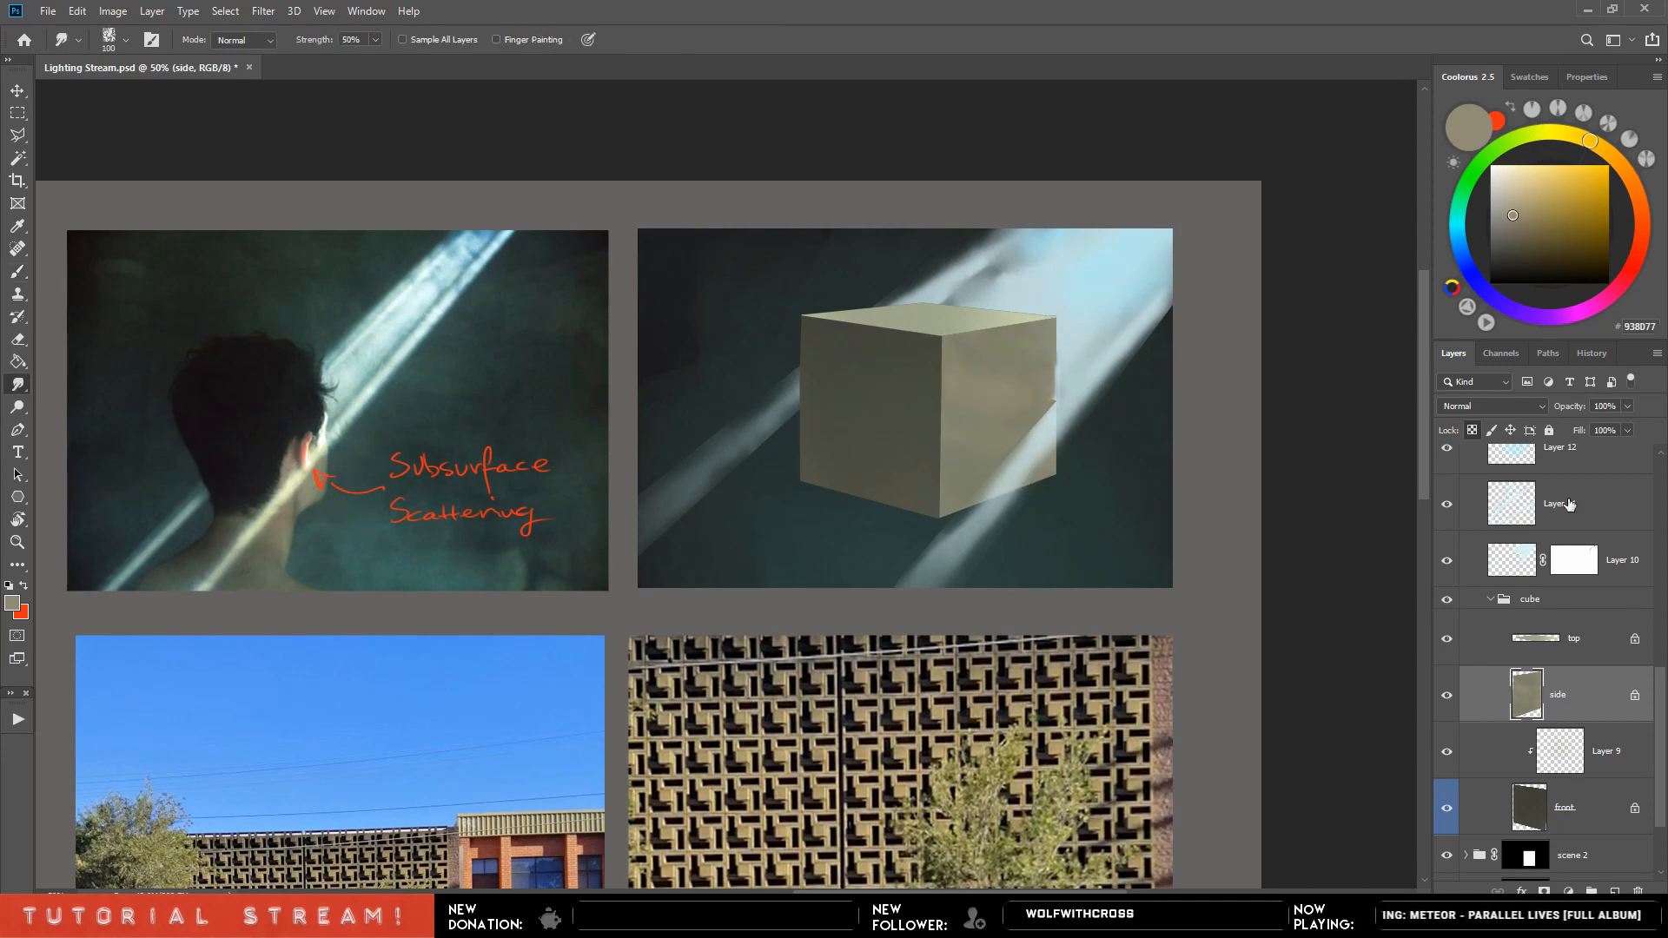
pyautogui.press('b')
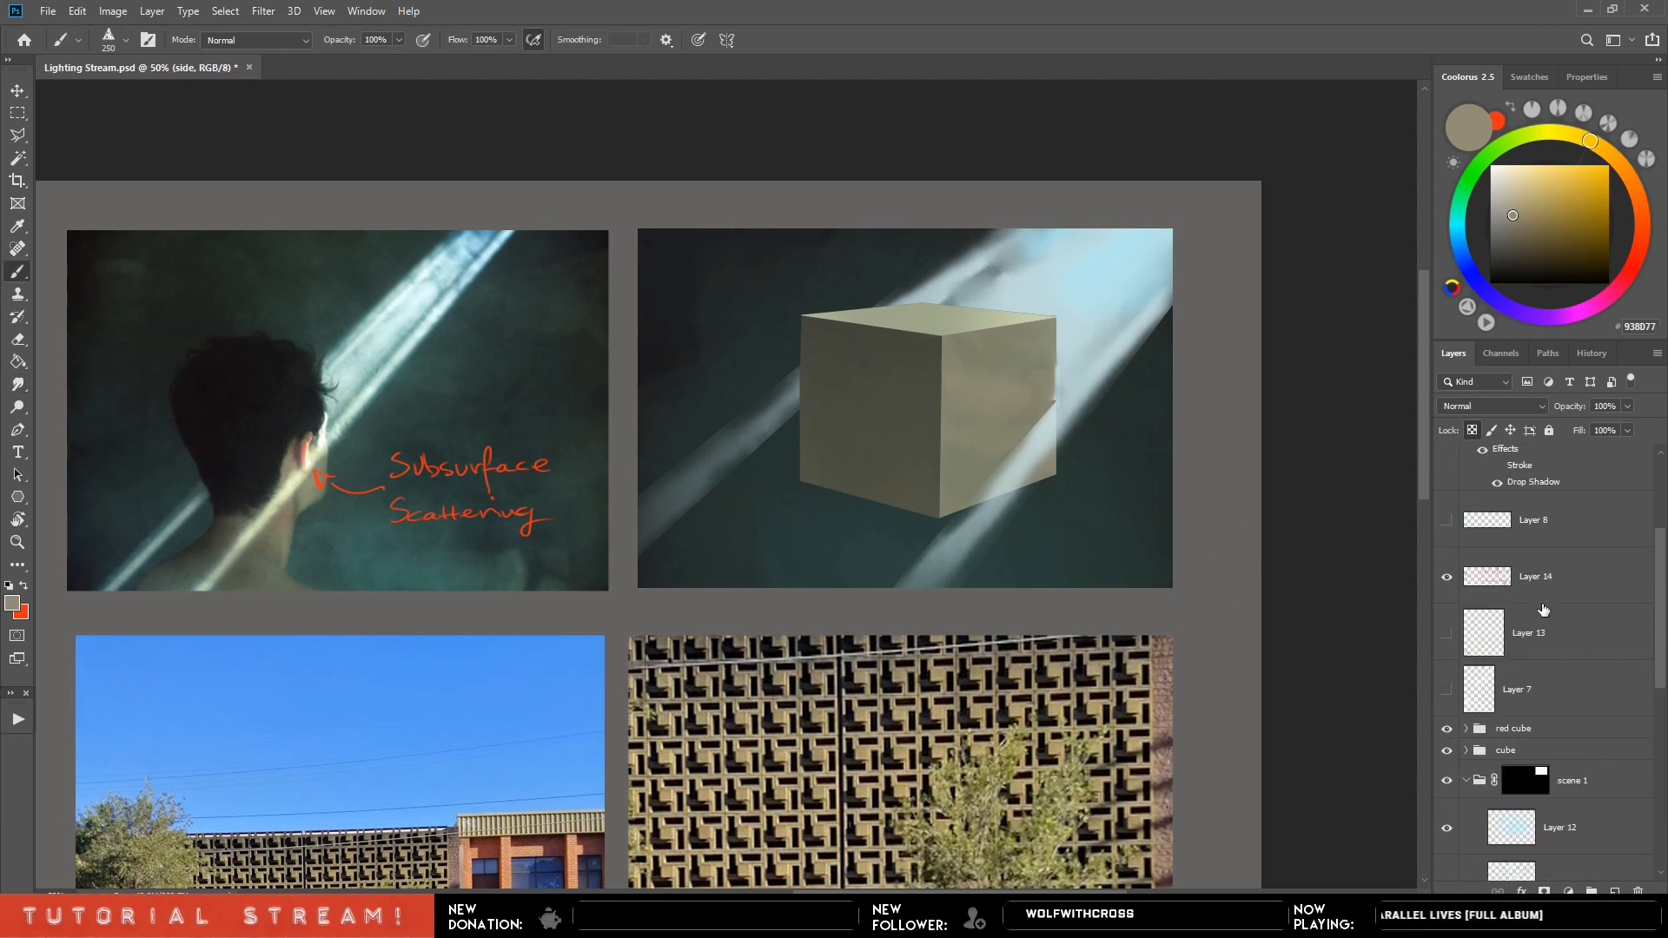
# Set the opacity of Layer 10 in the scene 1 group to 100%.
pyautogui.scroll(-3, 1653, 626)
pyautogui.scroll(-1, 1653, 620)
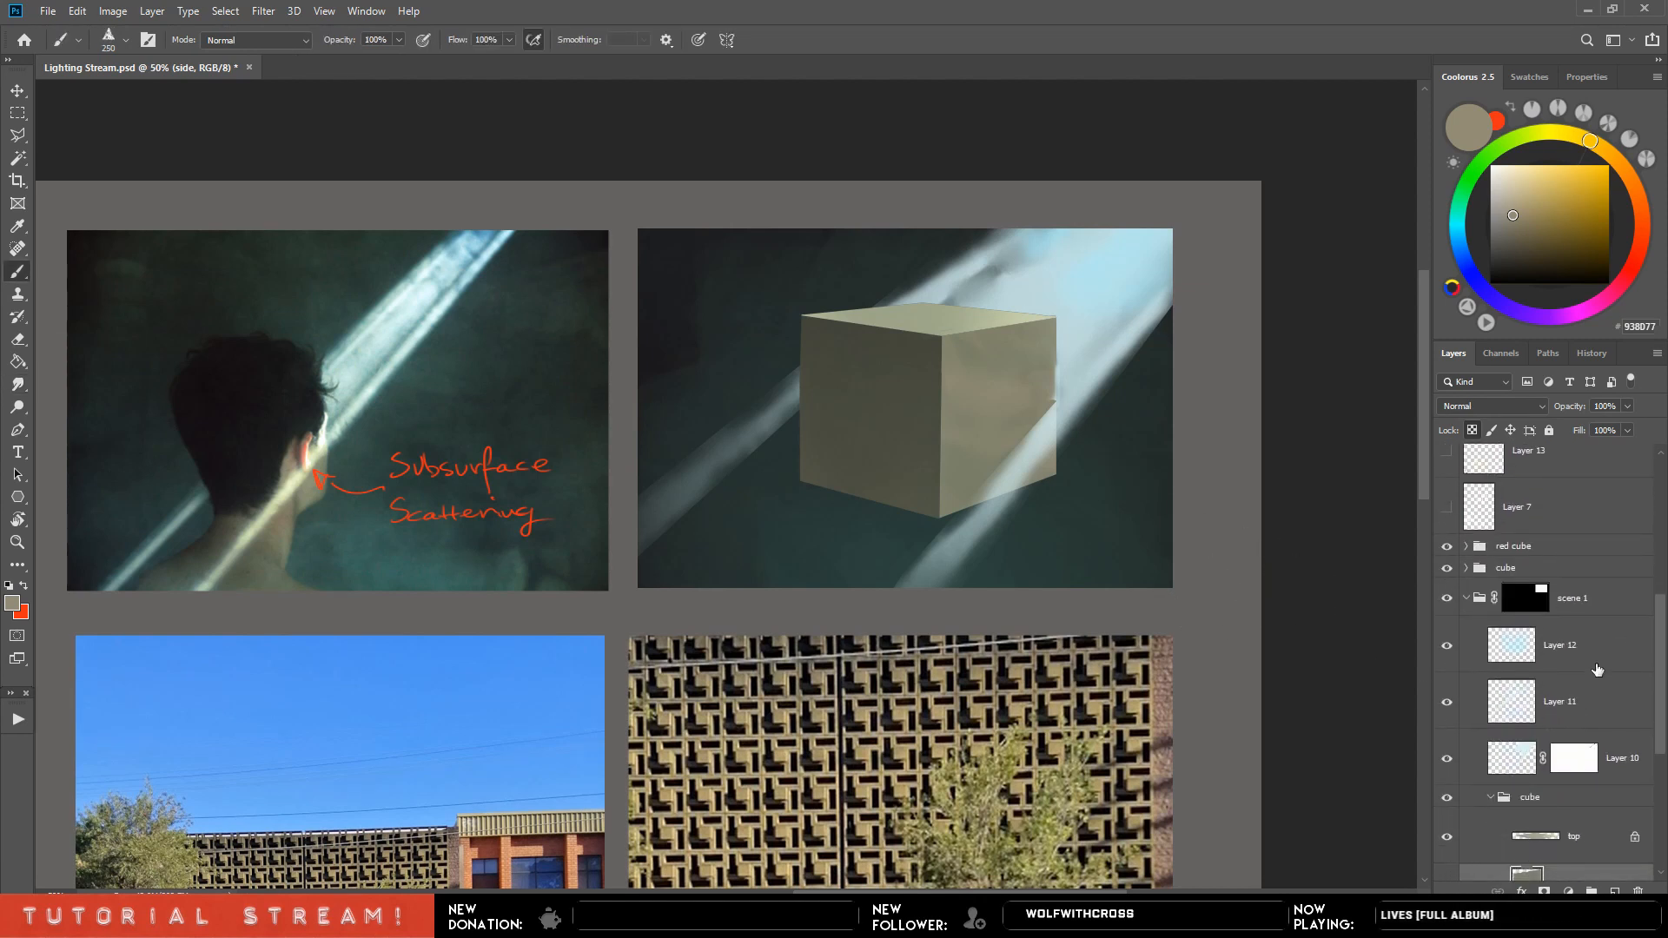
pyautogui.click(1616, 758)
pyautogui.moveTo(1628, 405); pyautogui.dragTo(1647, 432)
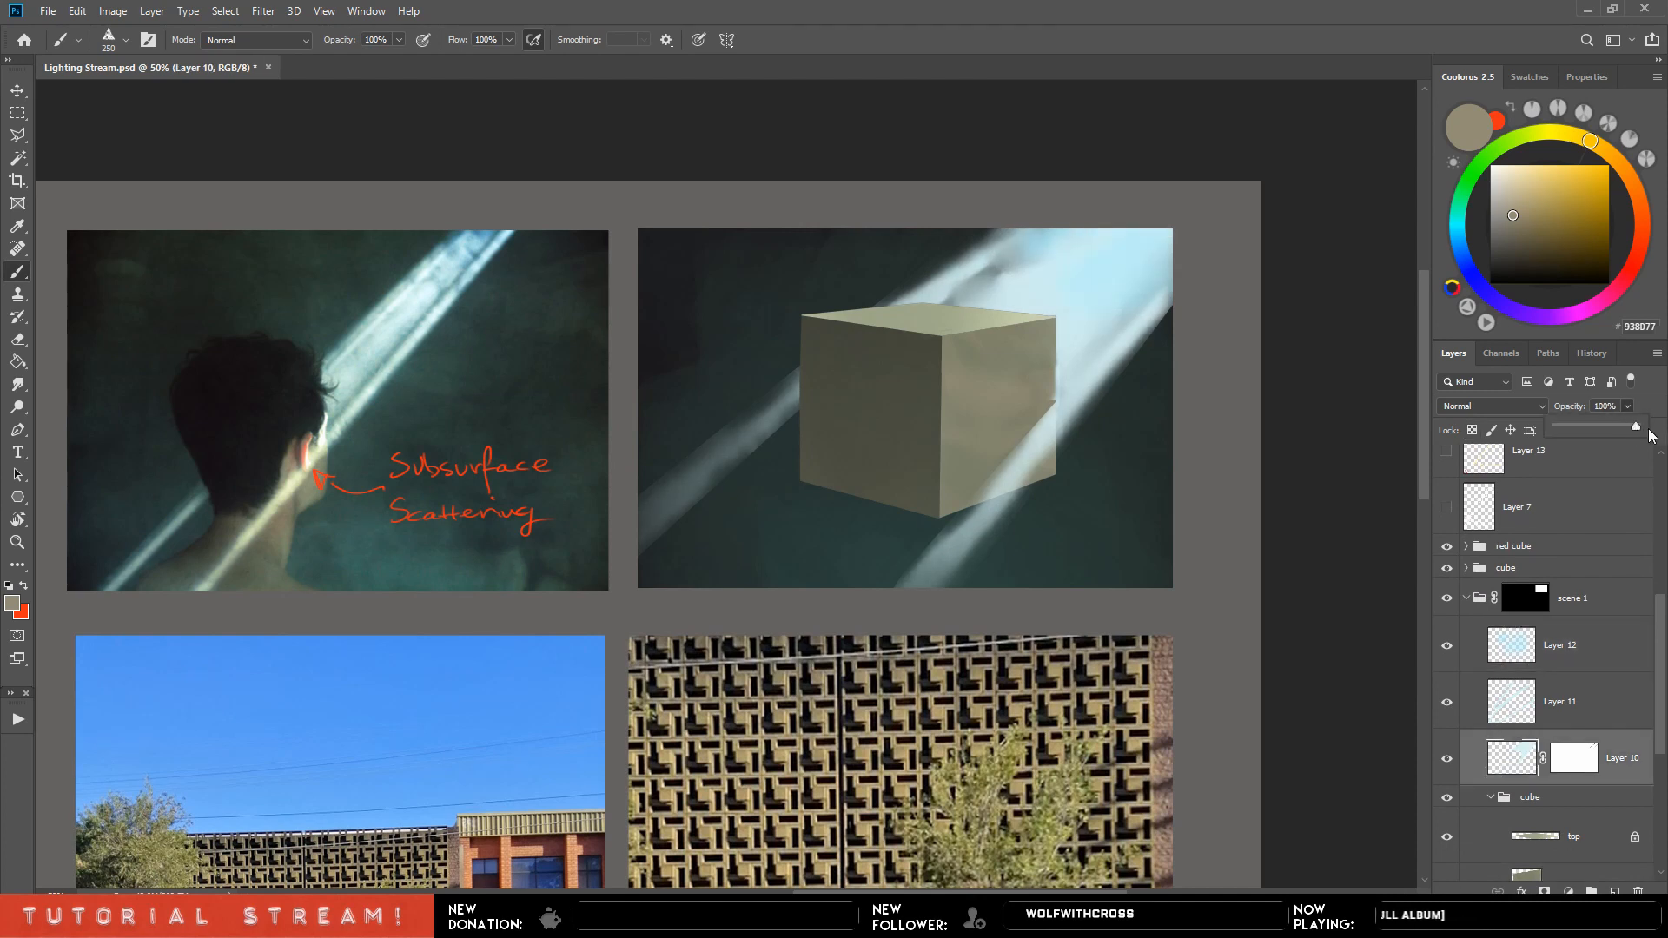
# Paint a small white highlight on the side layer where the beam hits the cube's outer edge, and smudge it softly.
pyautogui.scroll(-7, 1636, 609)
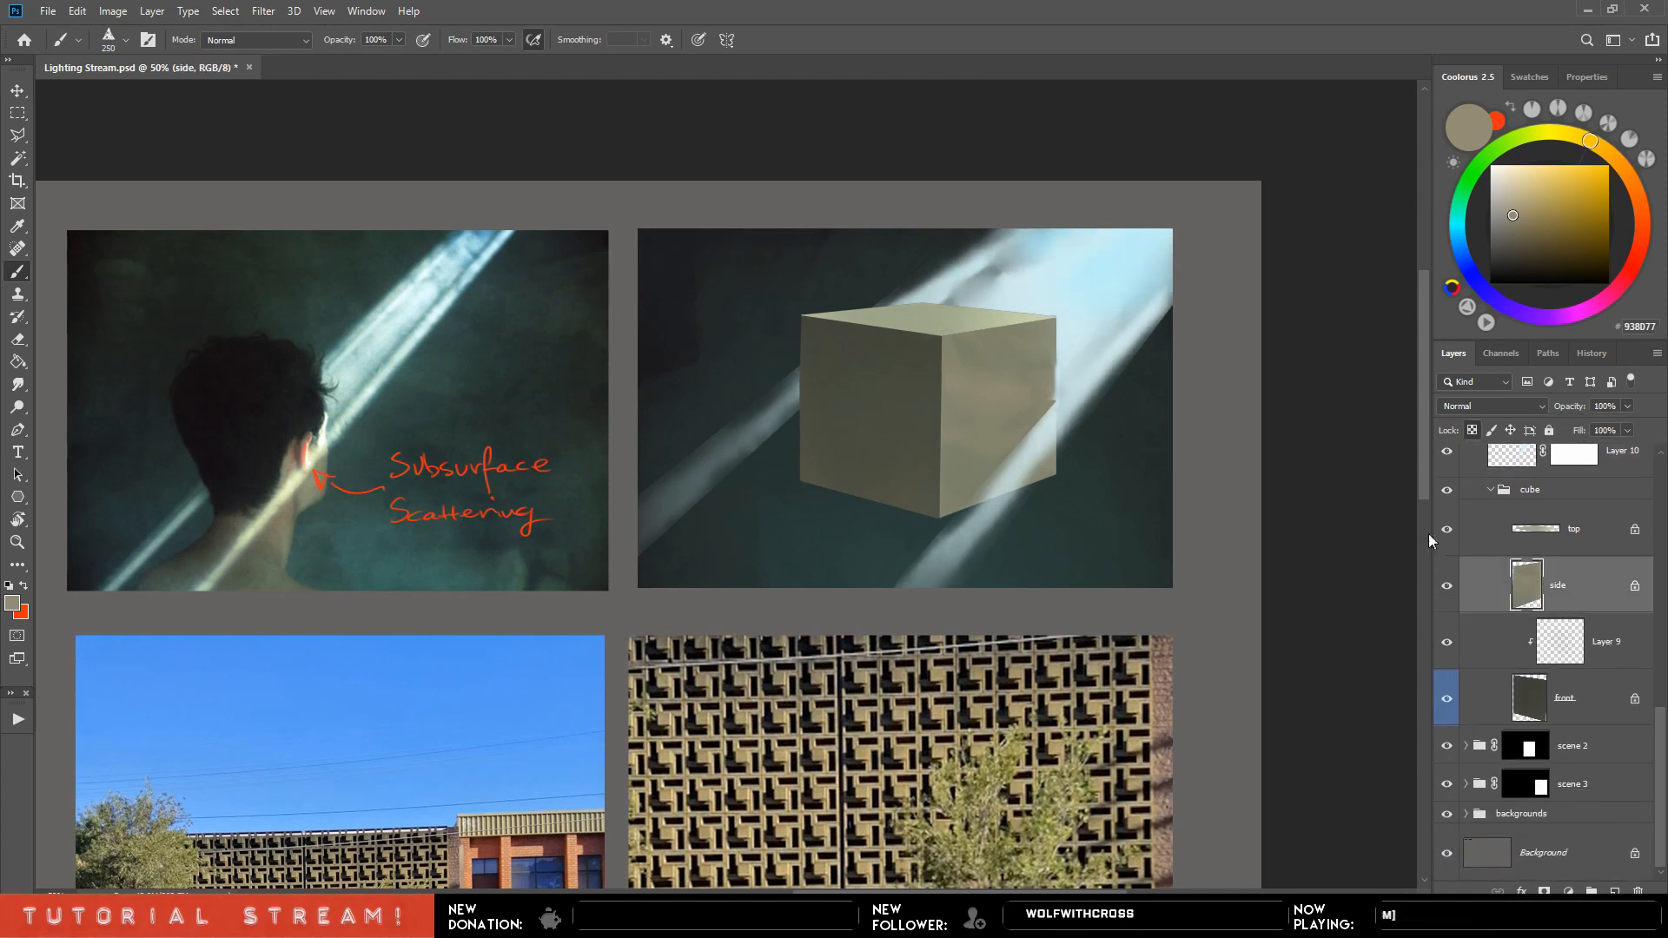
pyautogui.click(1594, 586)
pyautogui.click(1492, 163)
pyautogui.moveTo(1488, 159); pyautogui.dragTo(1487, 160)
pyautogui.press('[')
pyautogui.press('[')
pyautogui.press('[')
pyautogui.press('[')
pyautogui.press('[')
pyautogui.press('[')
pyautogui.press('[')
pyautogui.press('[')
pyautogui.press('[')
pyautogui.press('[')
pyautogui.press('[')
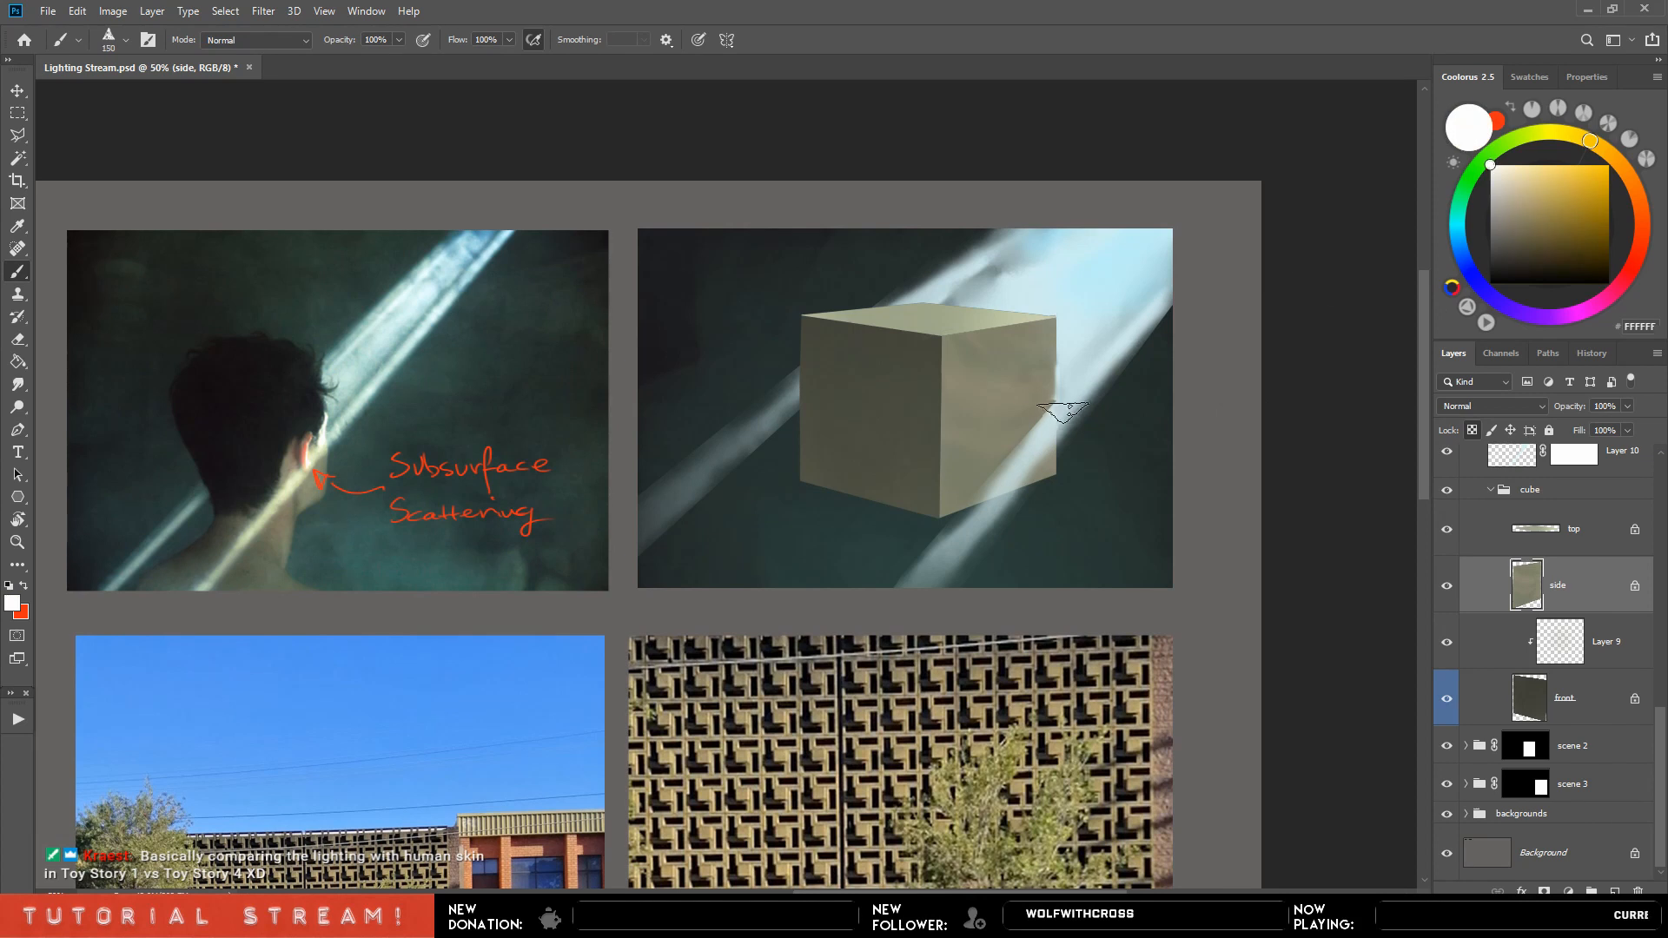
pyautogui.moveTo(1055, 412)
pyautogui.mouseDown()
pyautogui.moveTo(1060, 376)
pyautogui.moveTo(1077, 477)
pyautogui.moveTo(1034, 373)
pyautogui.moveTo(1056, 408)
pyautogui.mouseUp()
pyautogui.press(']')
pyautogui.press(']')
pyautogui.press('r')
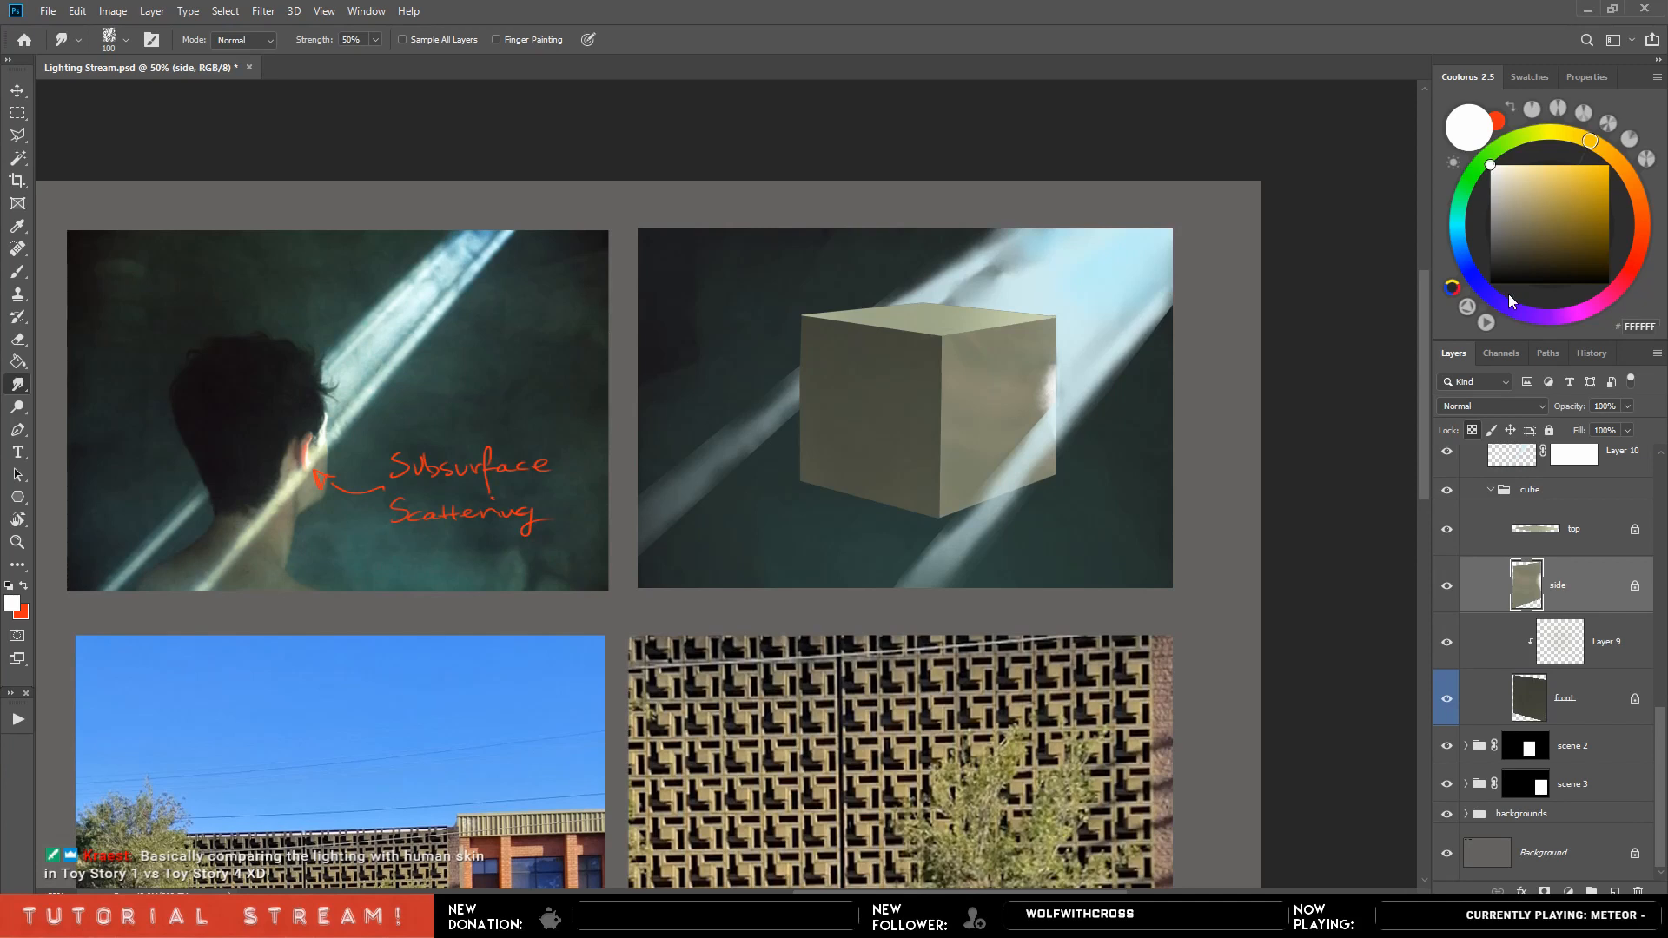
# Try a saturated orange-red spot (FF4D21) beside the white highlight on the cube's side face.
pyautogui.click(1641, 240)
pyautogui.click(1594, 165)
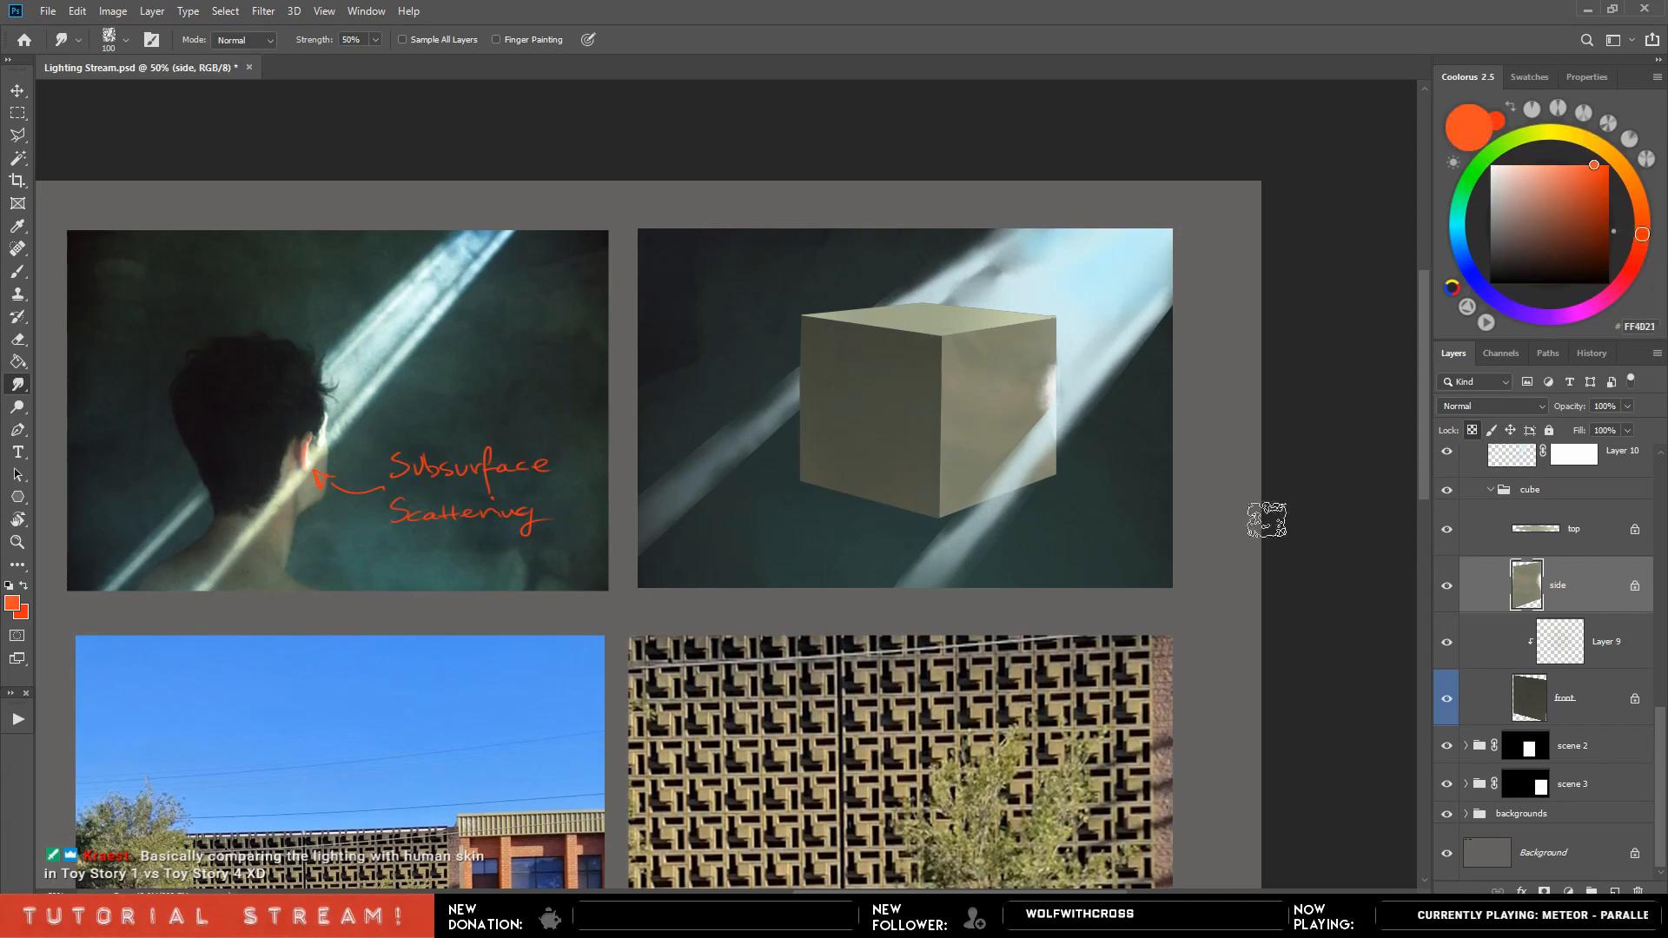
pyautogui.press('b')
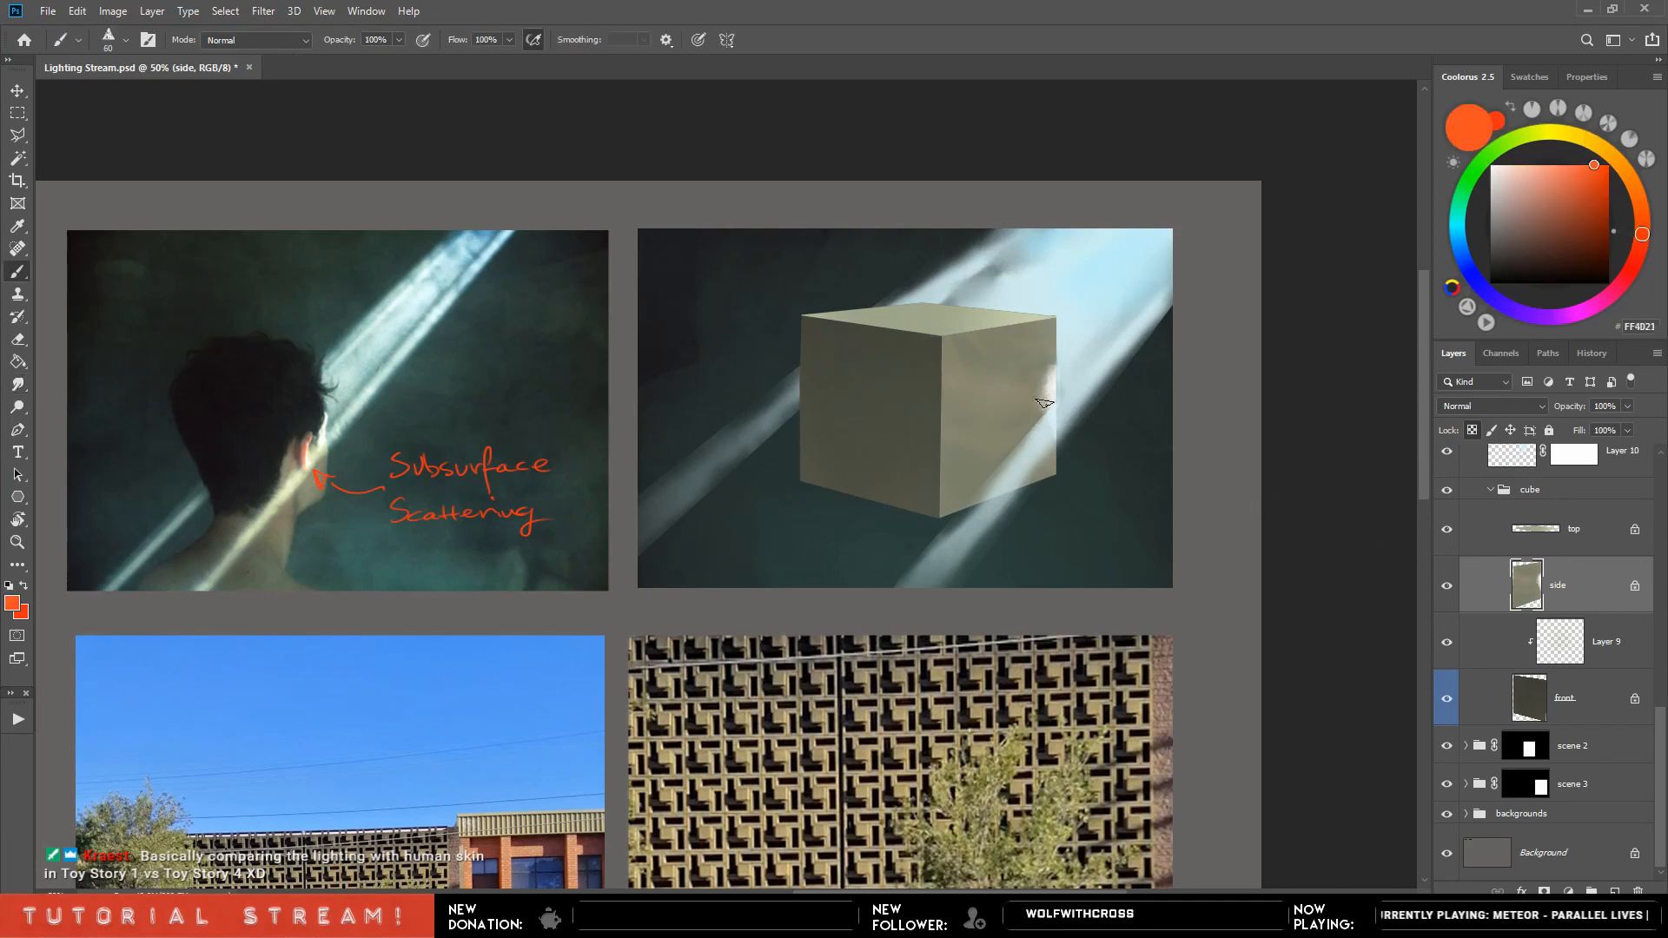
pyautogui.moveTo(1051, 383)
pyautogui.mouseDown()
pyautogui.moveTo(1048, 415)
pyautogui.moveTo(1047, 377)
pyautogui.mouseUp()
pyautogui.keyDown('alt'); pyautogui.click(313, 440); pyautogui.keyUp('alt')
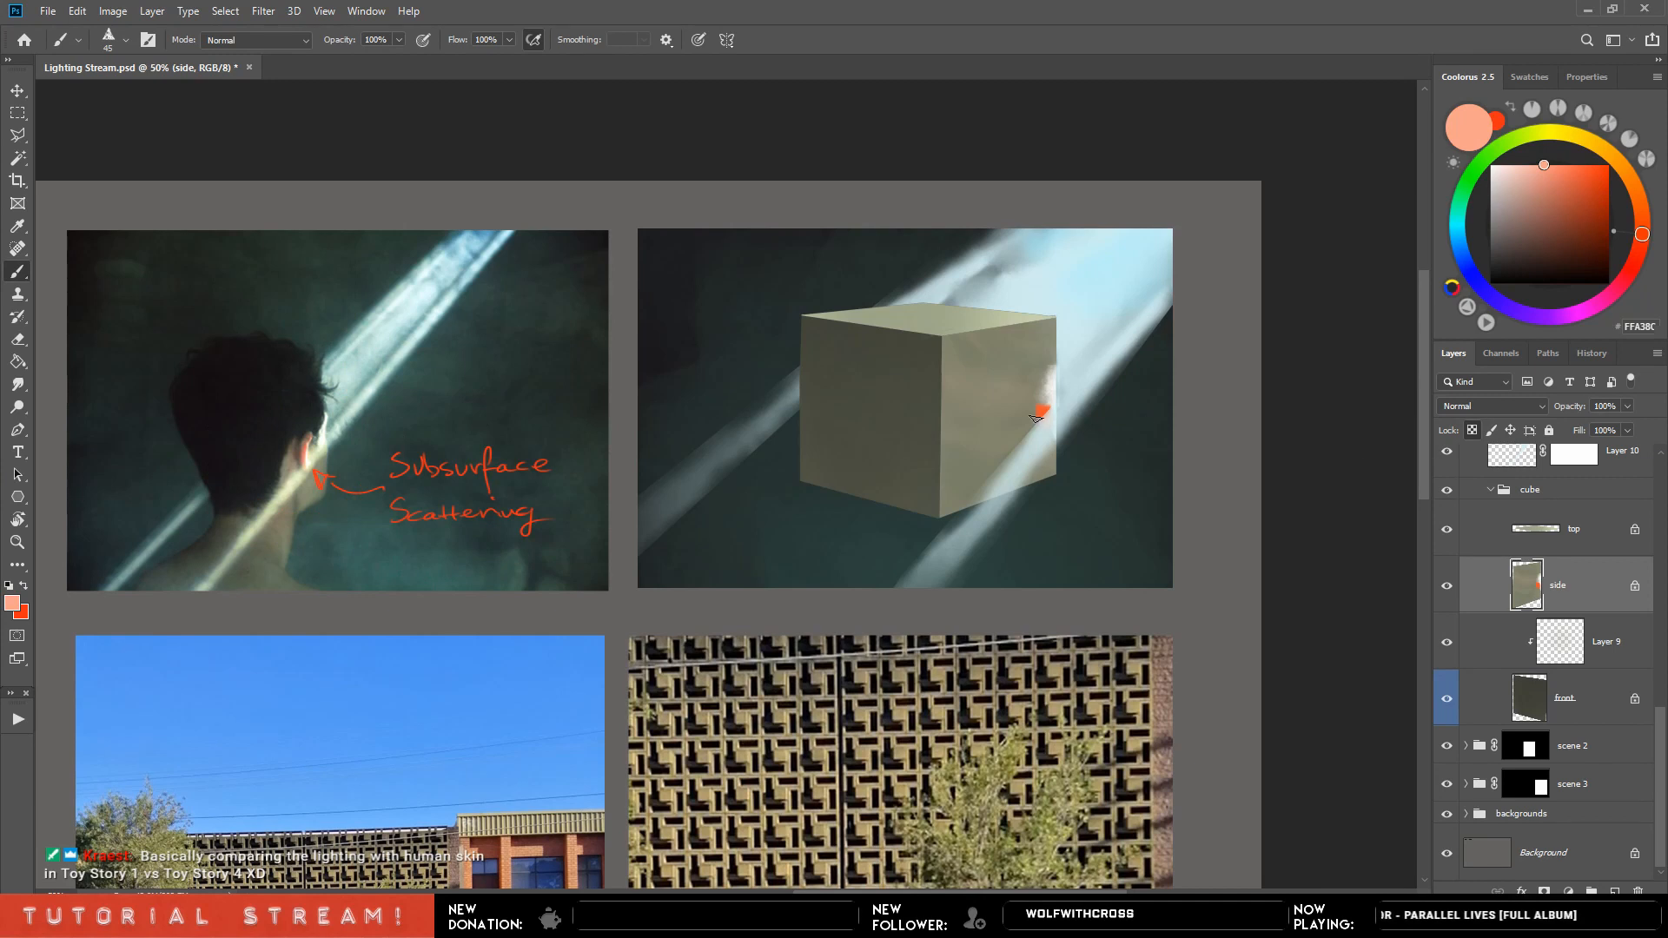
pyautogui.hotkey('ctrl', 'z')
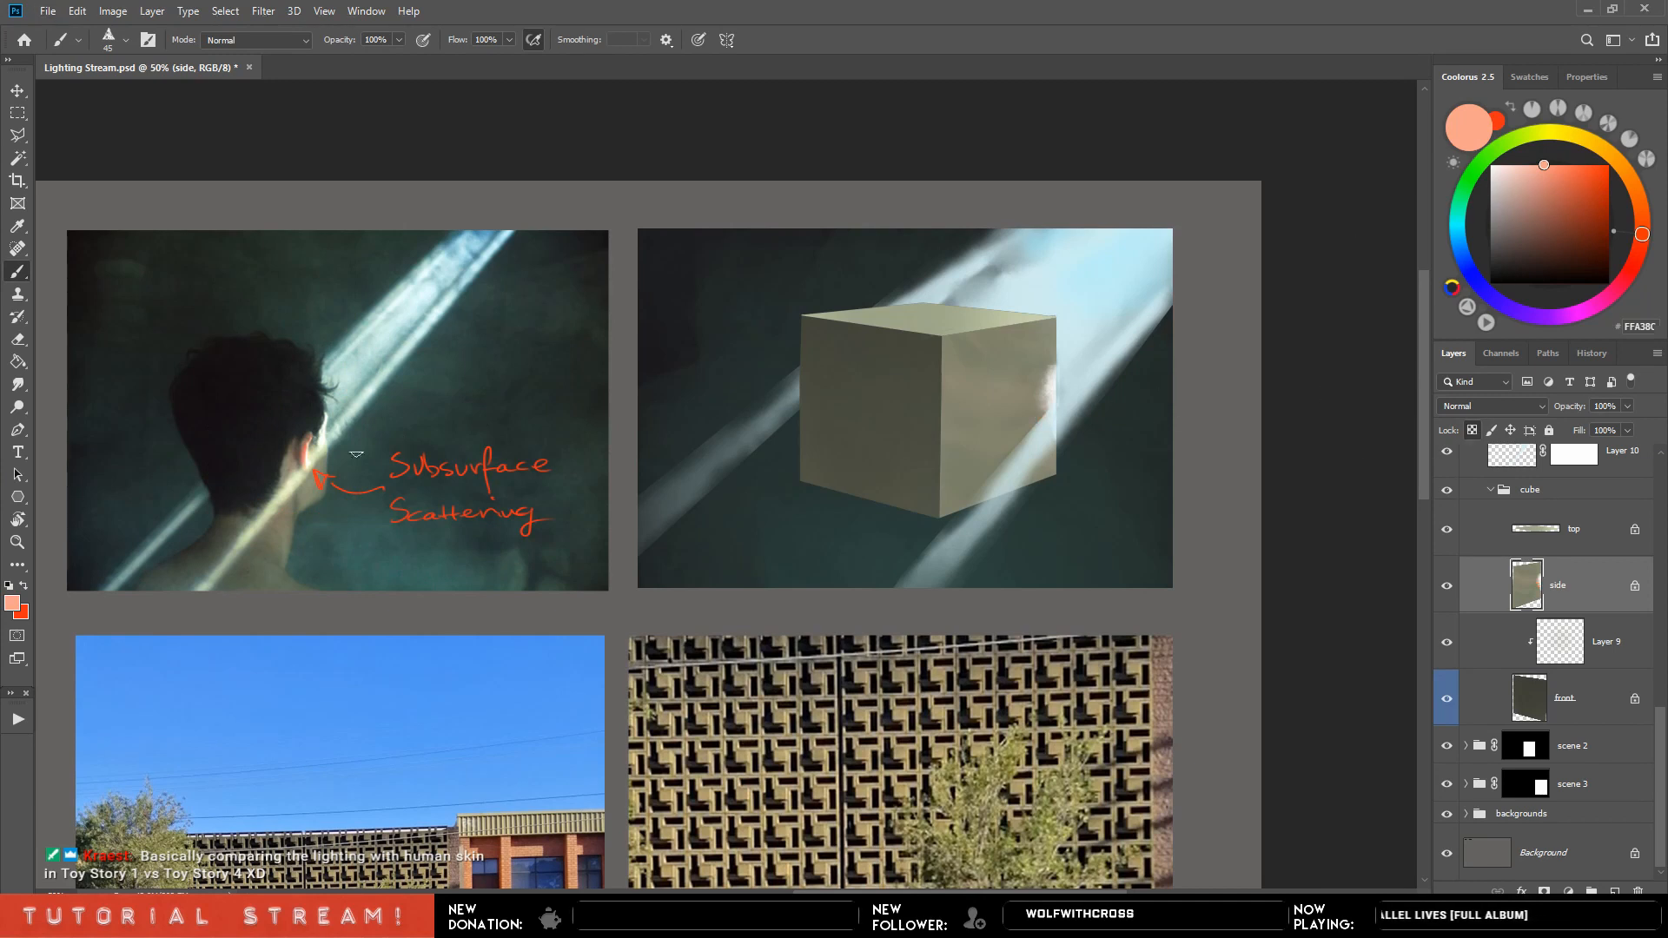
# Paint a salmon glow sampled from the man's ear beside the cube's highlight, smudge it, and trim its inner edge with the cube's beige.
pyautogui.keyDown('alt'); pyautogui.click(306, 446); pyautogui.keyUp('alt')
pyautogui.moveTo(1044, 409)
pyautogui.mouseDown()
pyautogui.moveTo(1049, 374)
pyautogui.moveTo(1068, 367)
pyautogui.moveTo(1058, 420)
pyautogui.mouseUp()
pyautogui.press('r')
pyautogui.press('b')
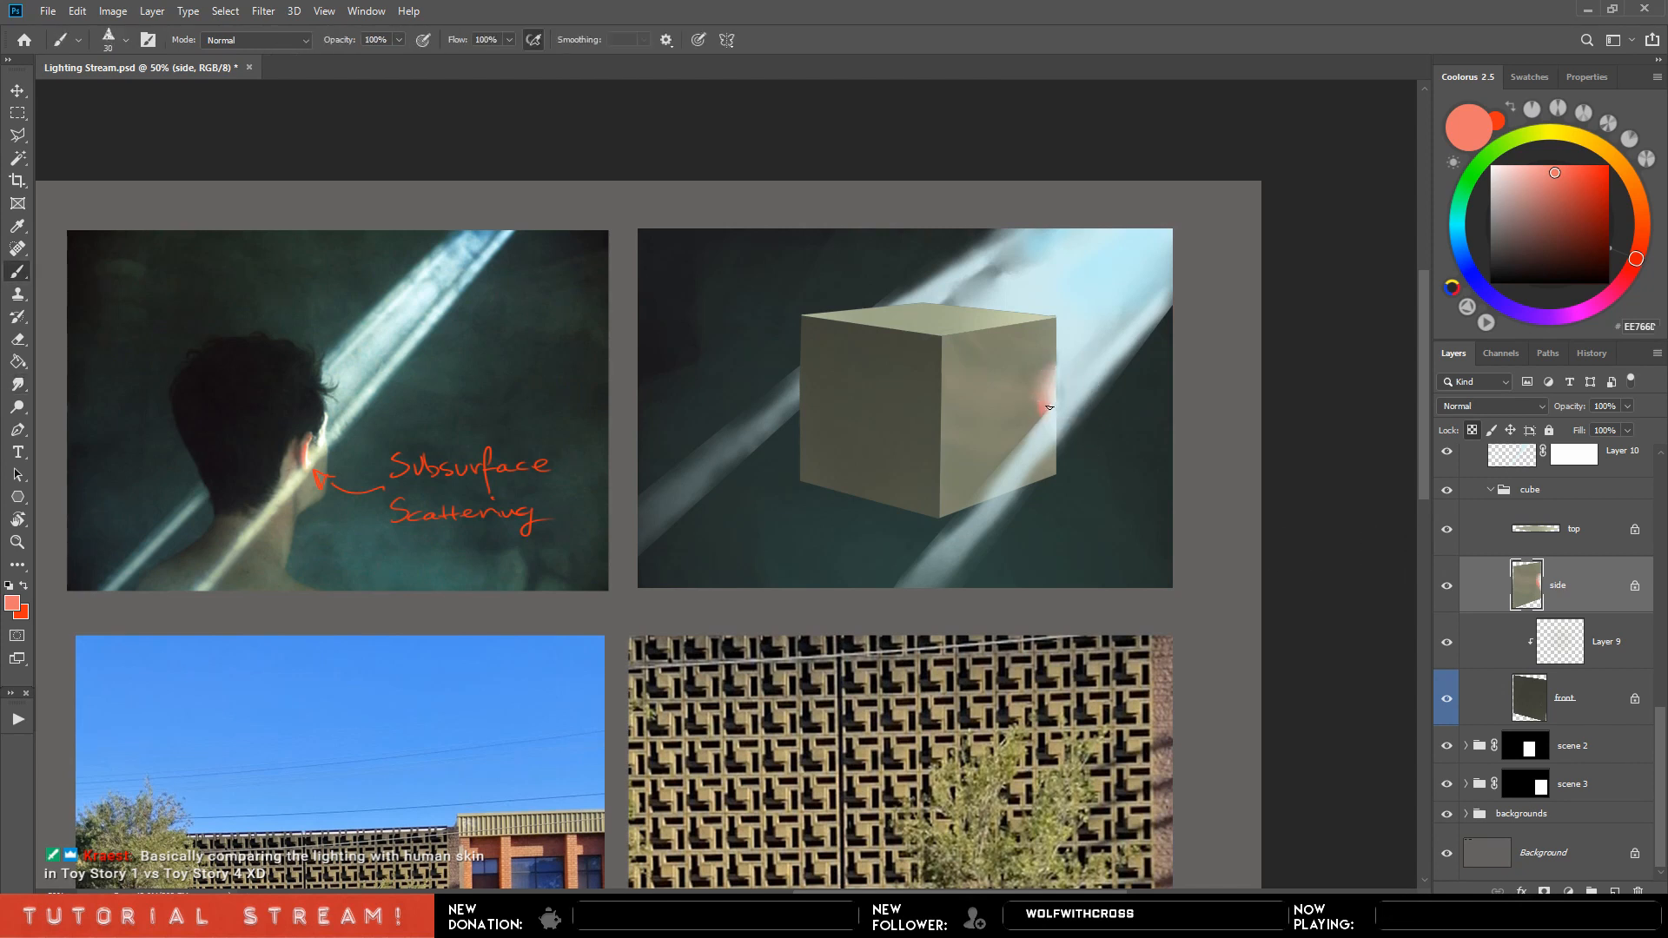
pyautogui.press('r')
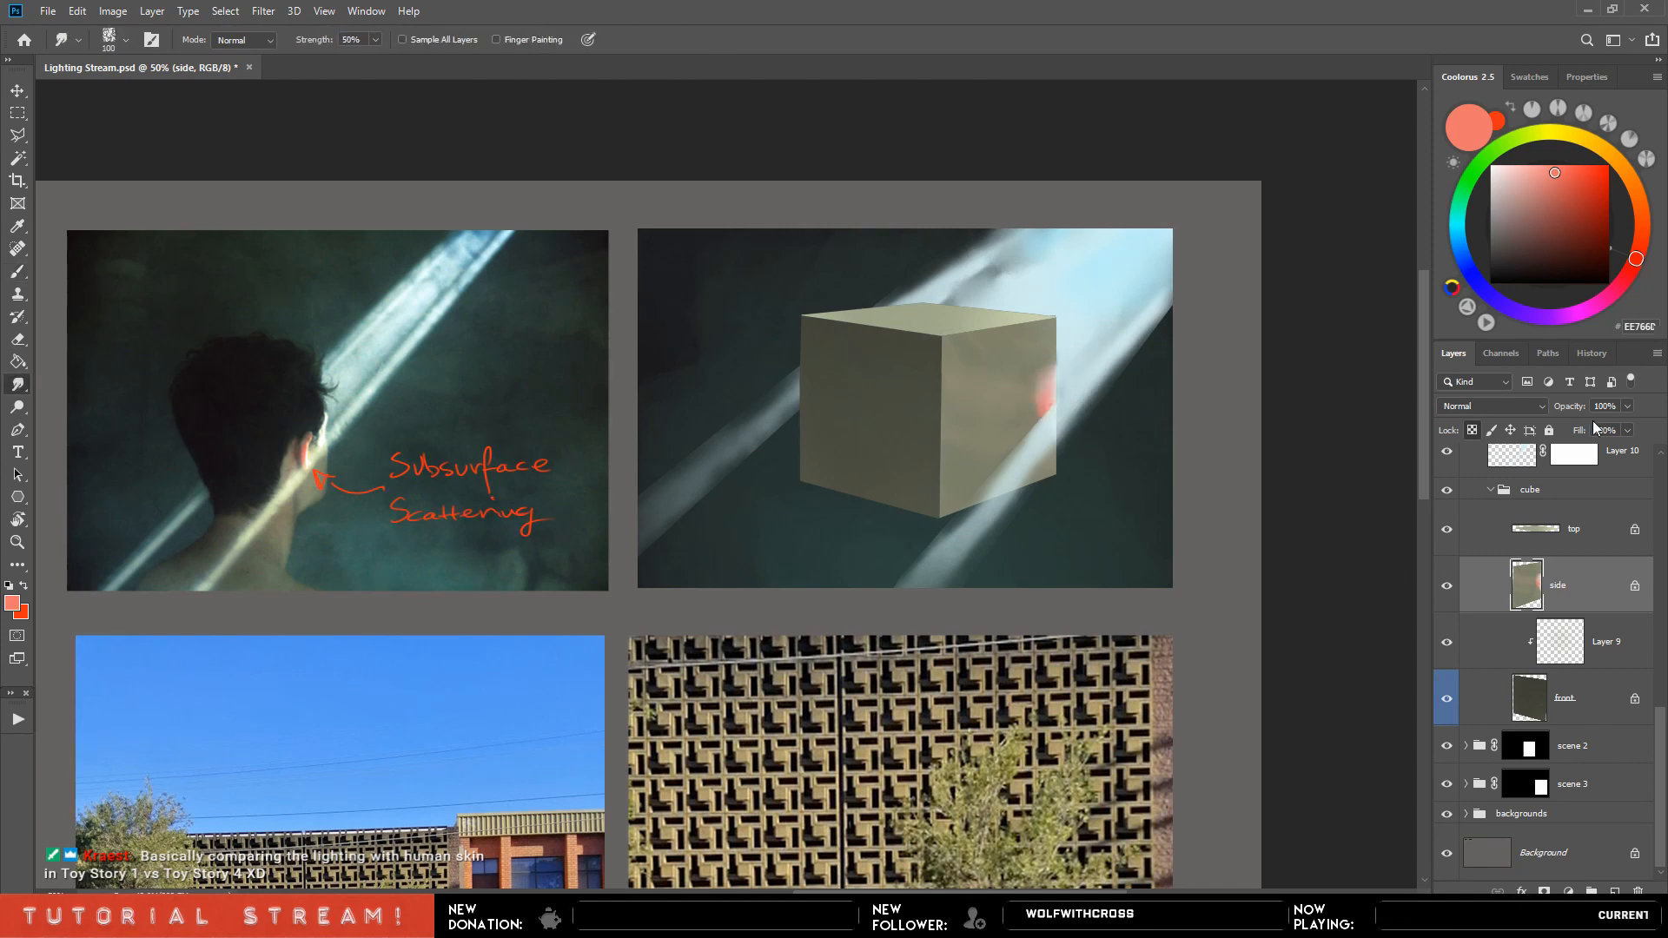
pyautogui.press('b')
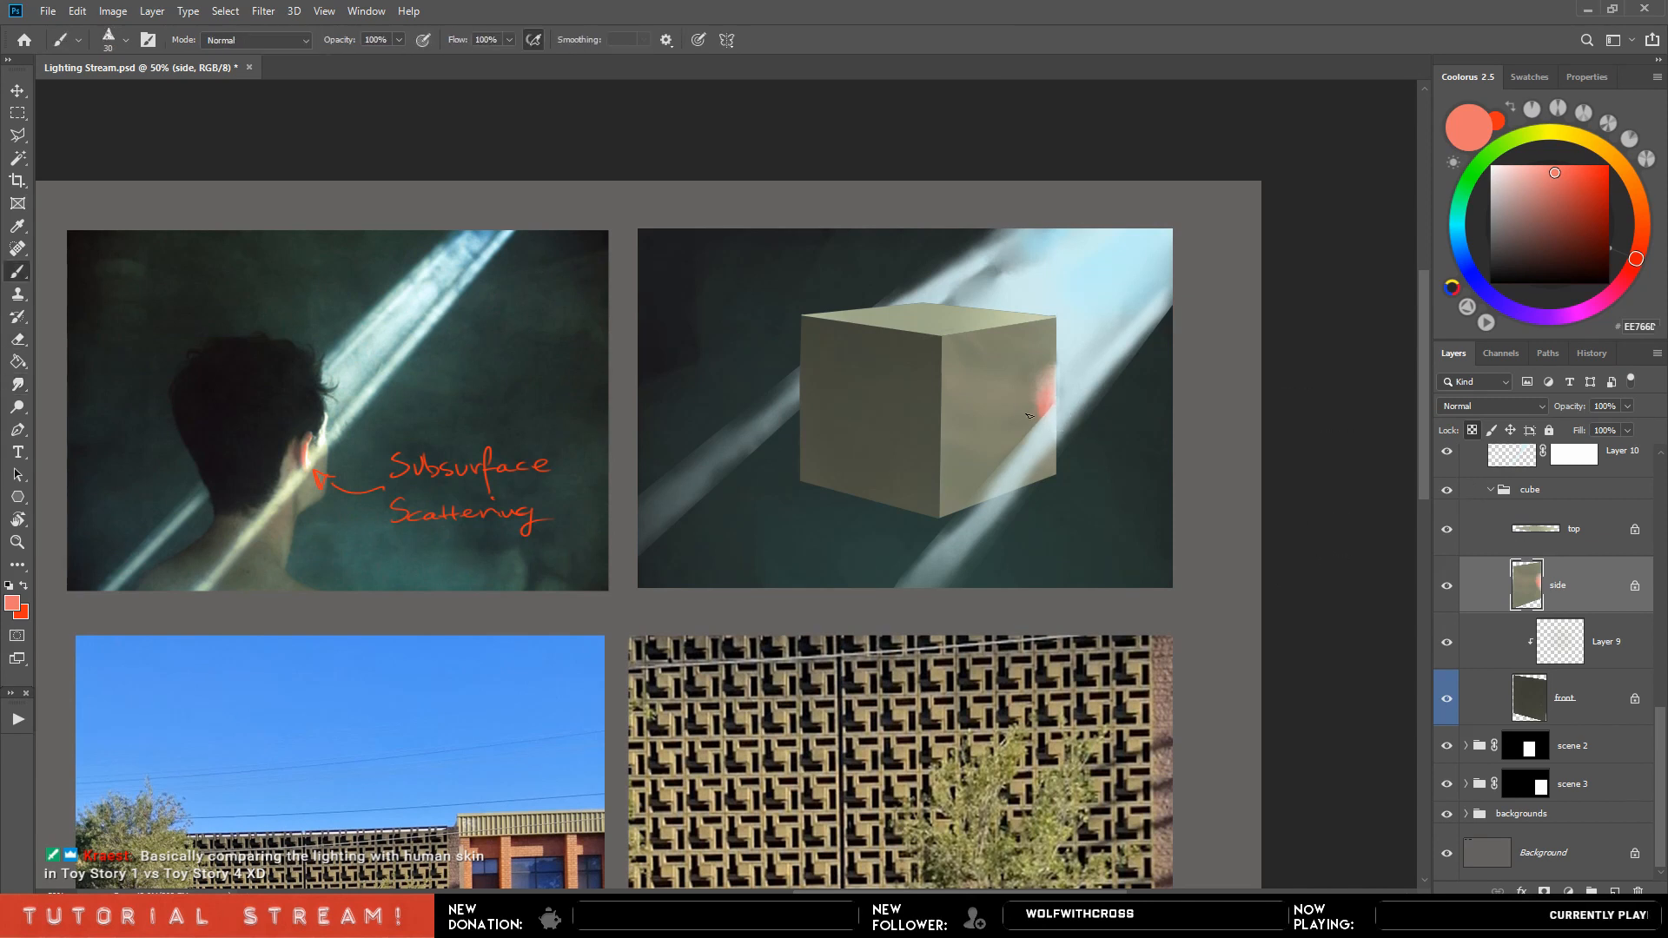
pyautogui.keyDown('alt'); pyautogui.click(1038, 423); pyautogui.keyUp('alt')
pyautogui.moveTo(1037, 417); pyautogui.dragTo(1039, 381)
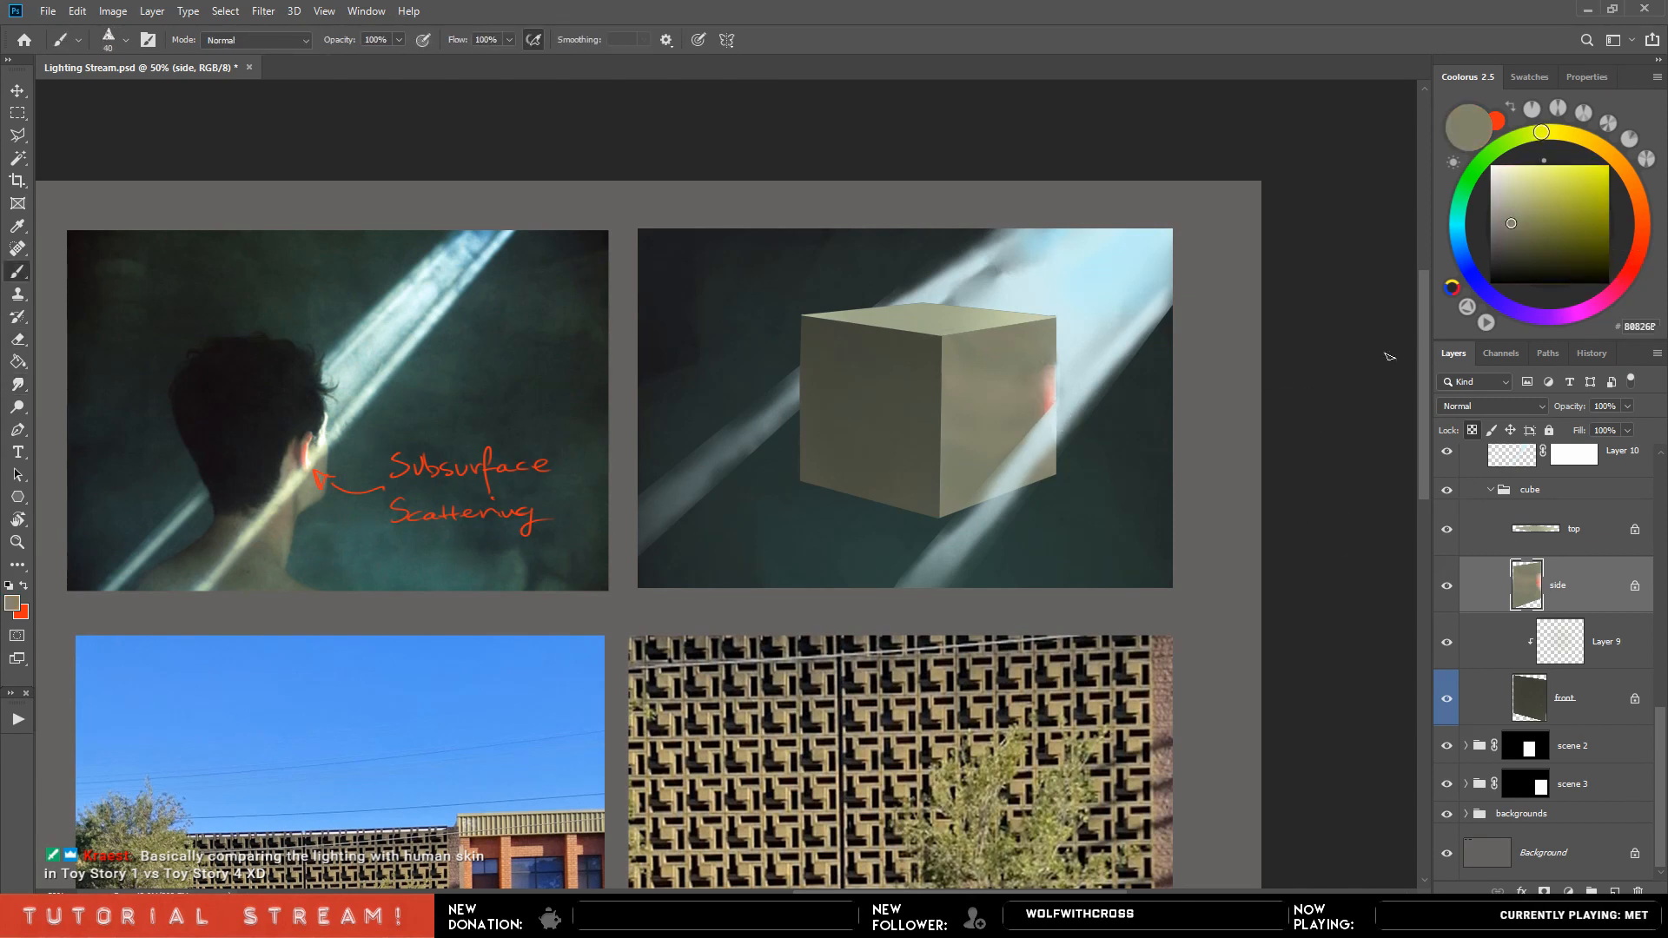
# Strengthen the glow on the cube's edge with a lighter orange (FF8767) and smudge it into the surrounding surface.
pyautogui.keyDown('alt'); pyautogui.click(1050, 393); pyautogui.keyUp('alt')
pyautogui.moveTo(1571, 169); pyautogui.dragTo(1561, 166)
pyautogui.press(']')
pyautogui.press(']')
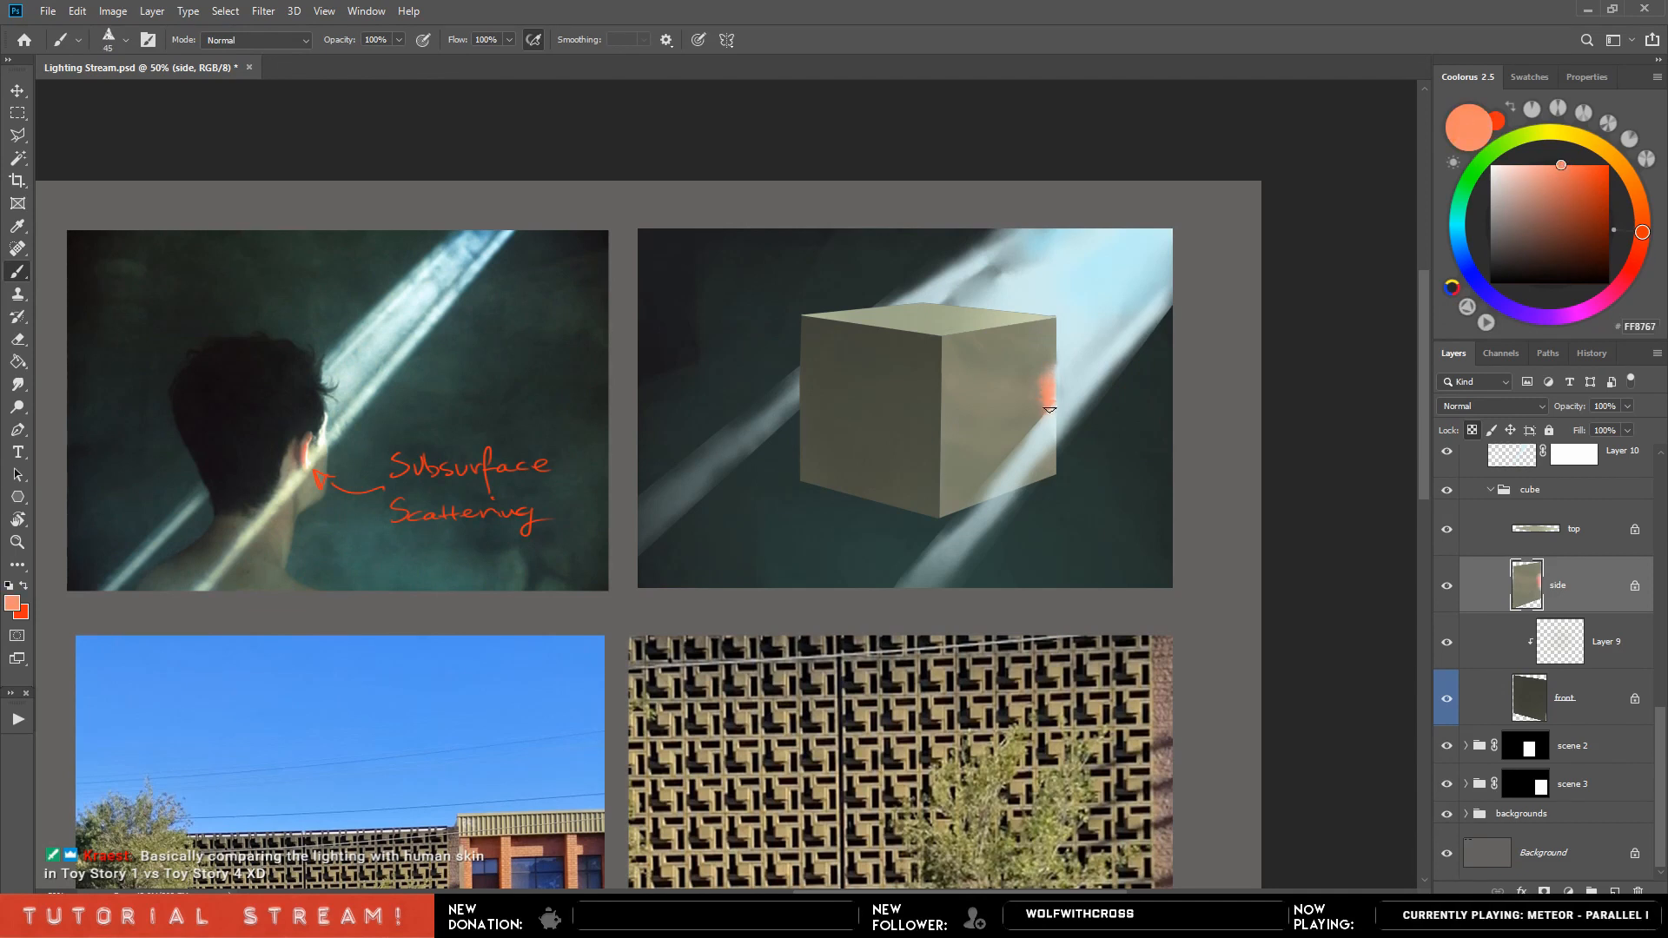
pyautogui.press('r')
pyautogui.moveTo(1051, 382)
pyautogui.mouseDown()
pyautogui.moveTo(1057, 398)
pyautogui.moveTo(1067, 369)
pyautogui.mouseUp()
# Add a pale pink highlight along the outer edge of the cube's orange glow and smudge it in.
pyautogui.click(1502, 165)
pyautogui.press('b')
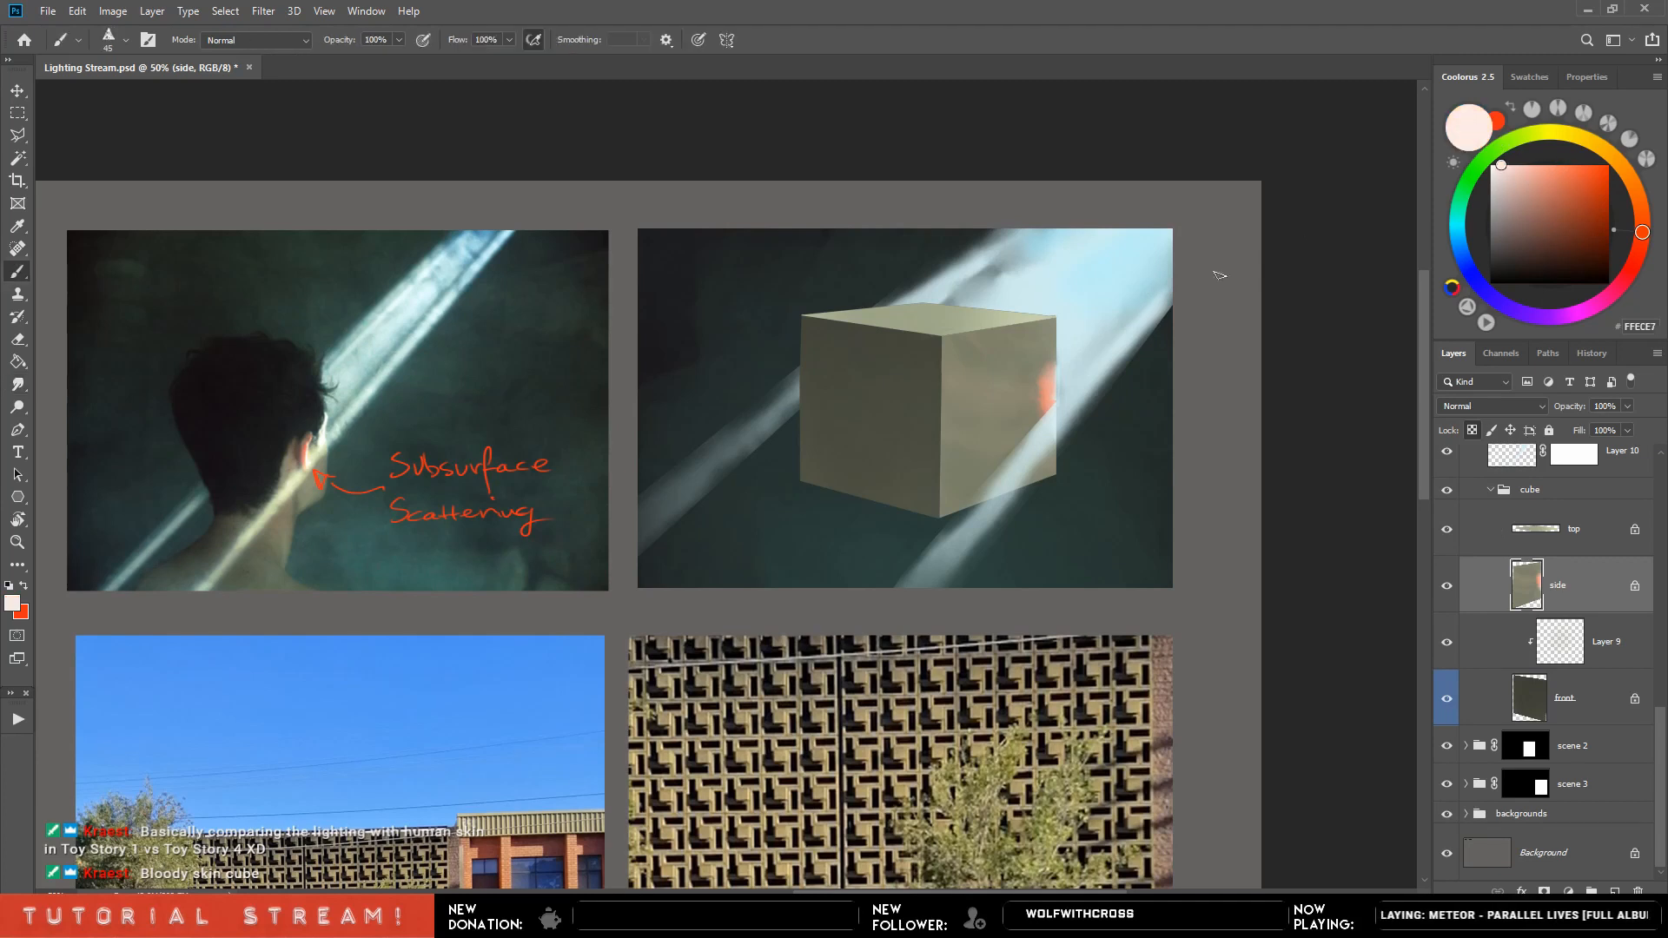
pyautogui.press('r')
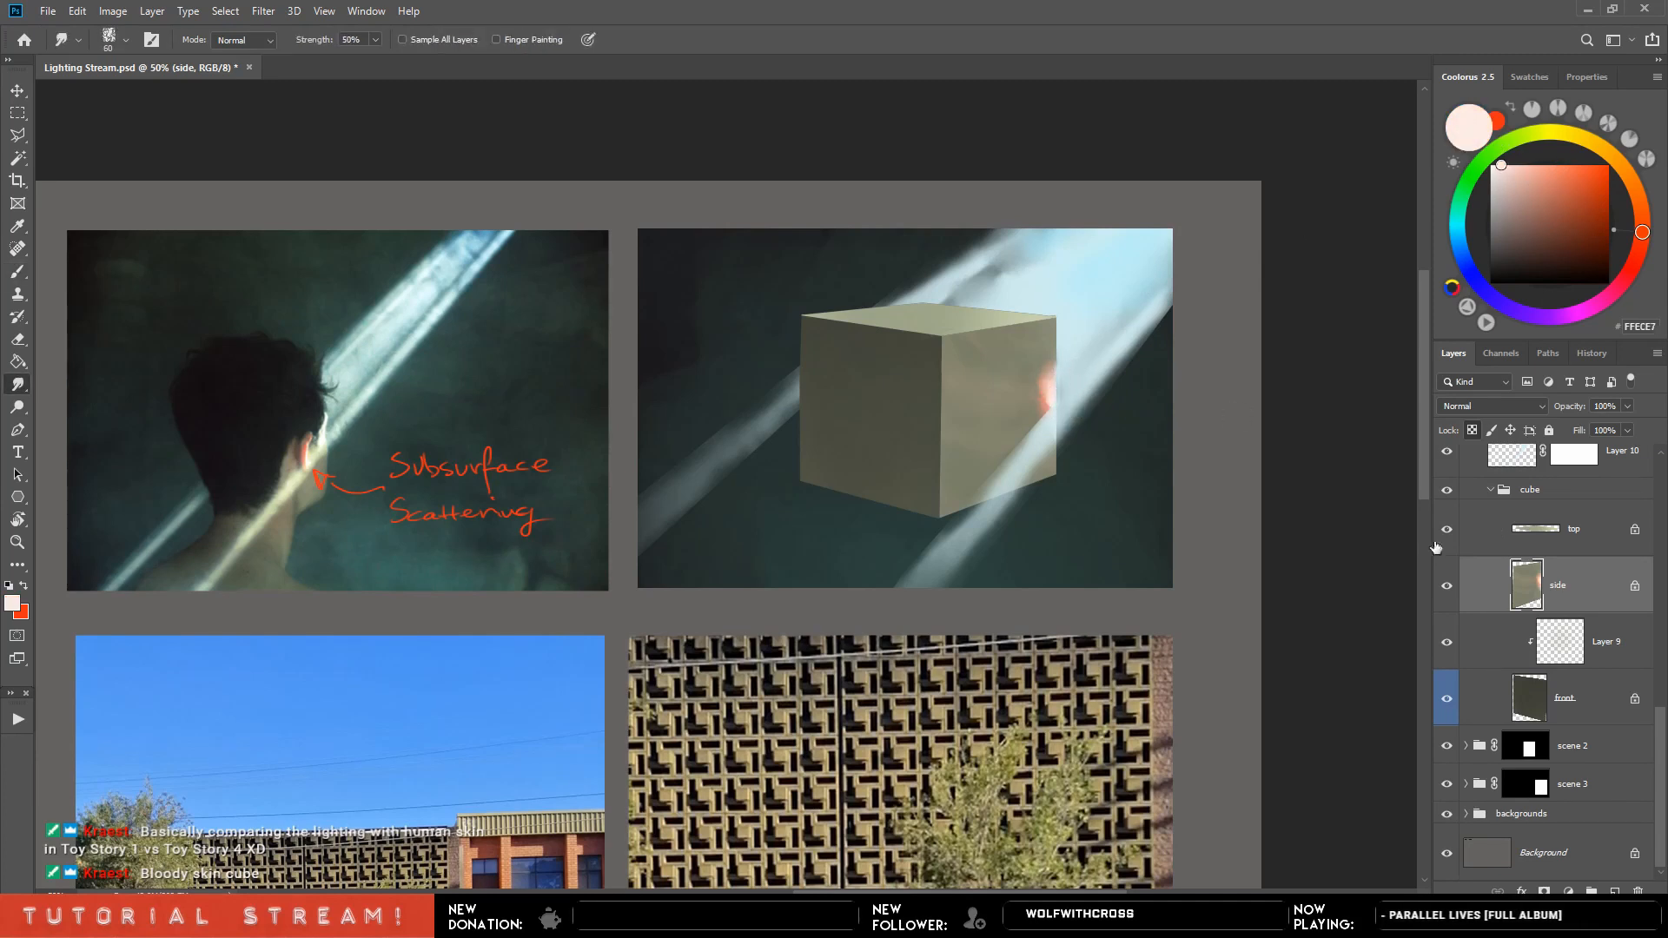
pyautogui.press('b')
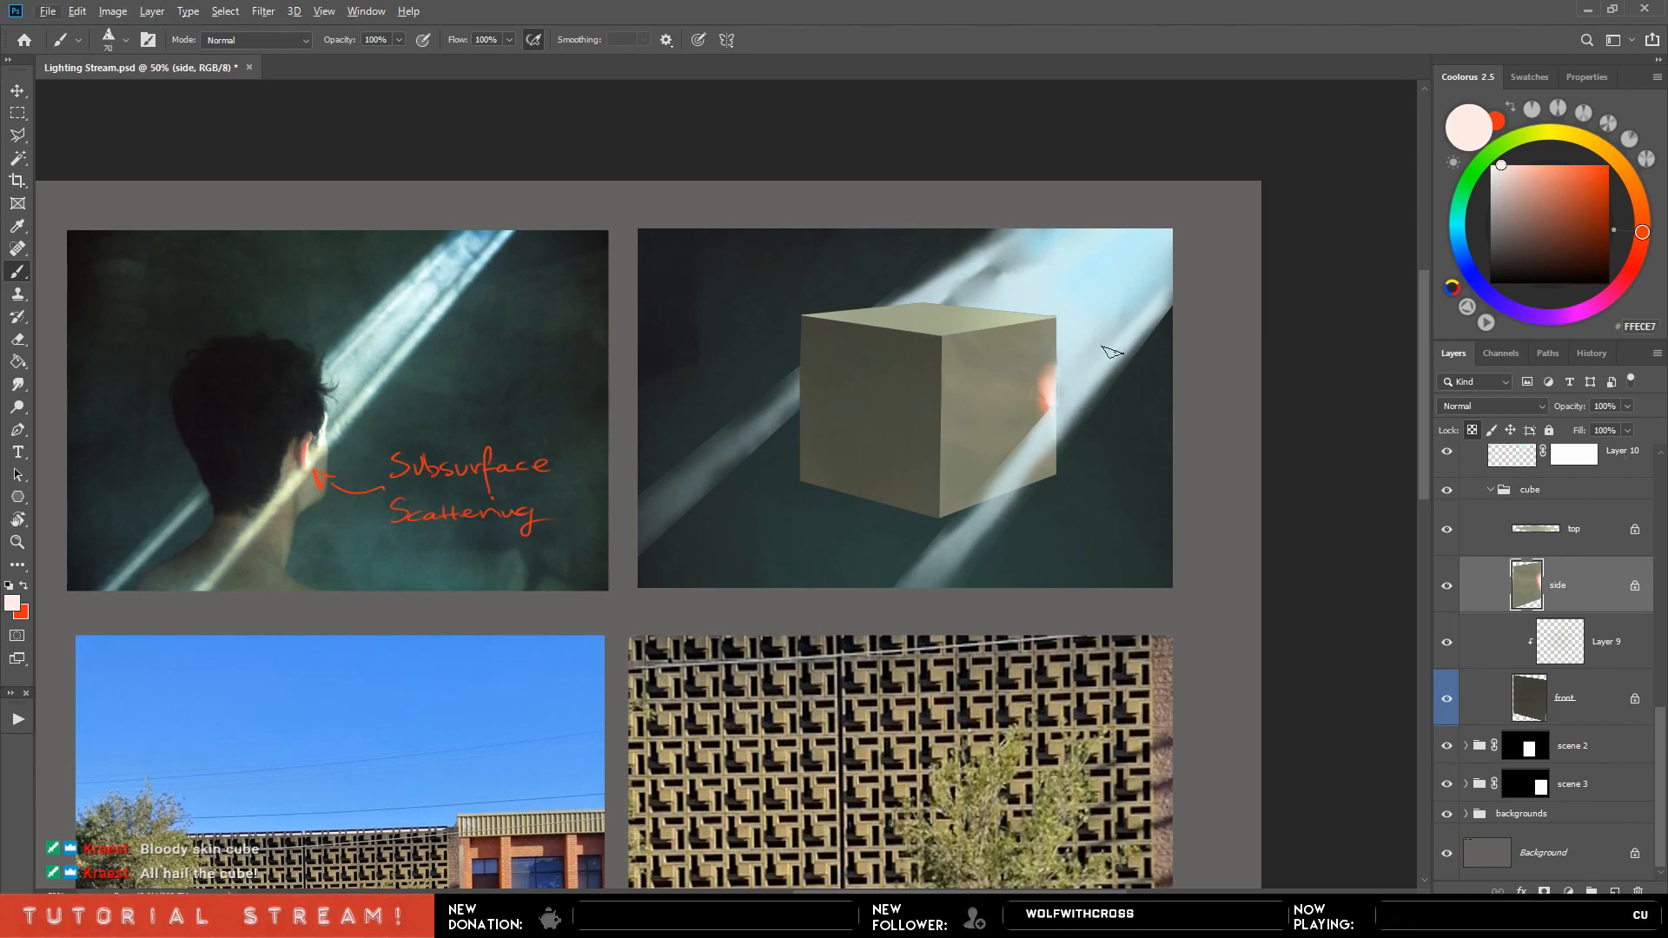
# Soften the glow with beige sampled from the cube and apply a slight Hue/Saturation adjustment to the side layer.
pyautogui.keyDown('alt'); pyautogui.click(1054, 388); pyautogui.keyUp('alt')
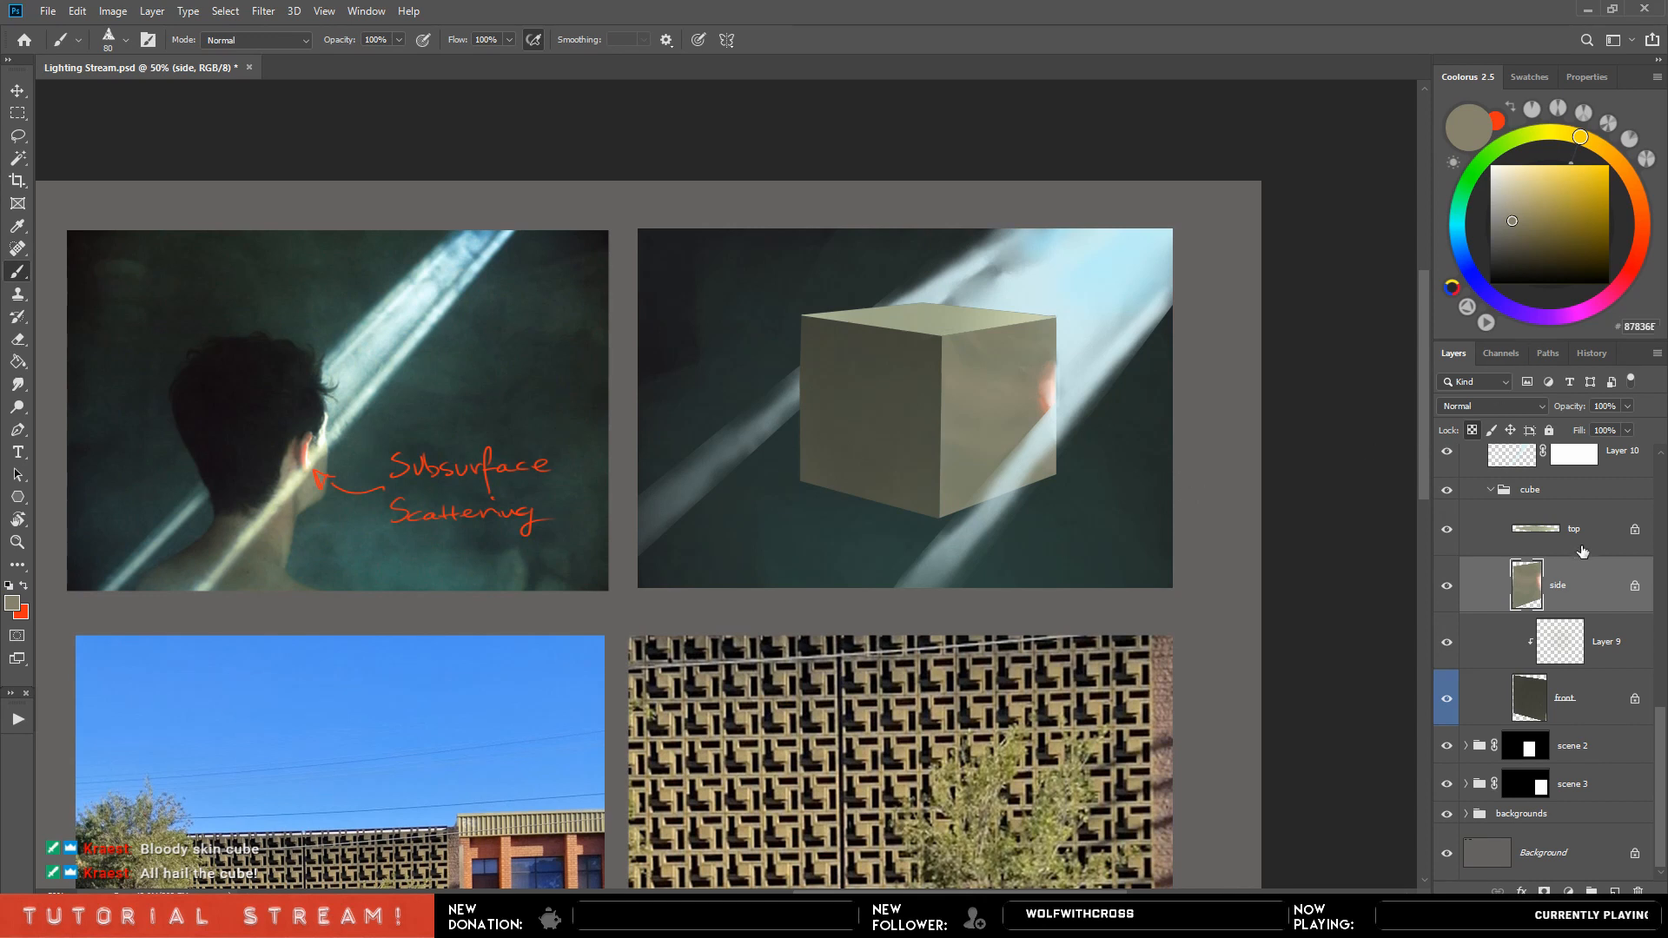
pyautogui.hotkey('ctrl', 'u')
pyautogui.moveTo(1335, 426)
pyautogui.mouseDown()
pyautogui.moveTo(1368, 426)
pyautogui.moveTo(1351, 426)
pyautogui.mouseUp()
pyautogui.click(1549, 324)
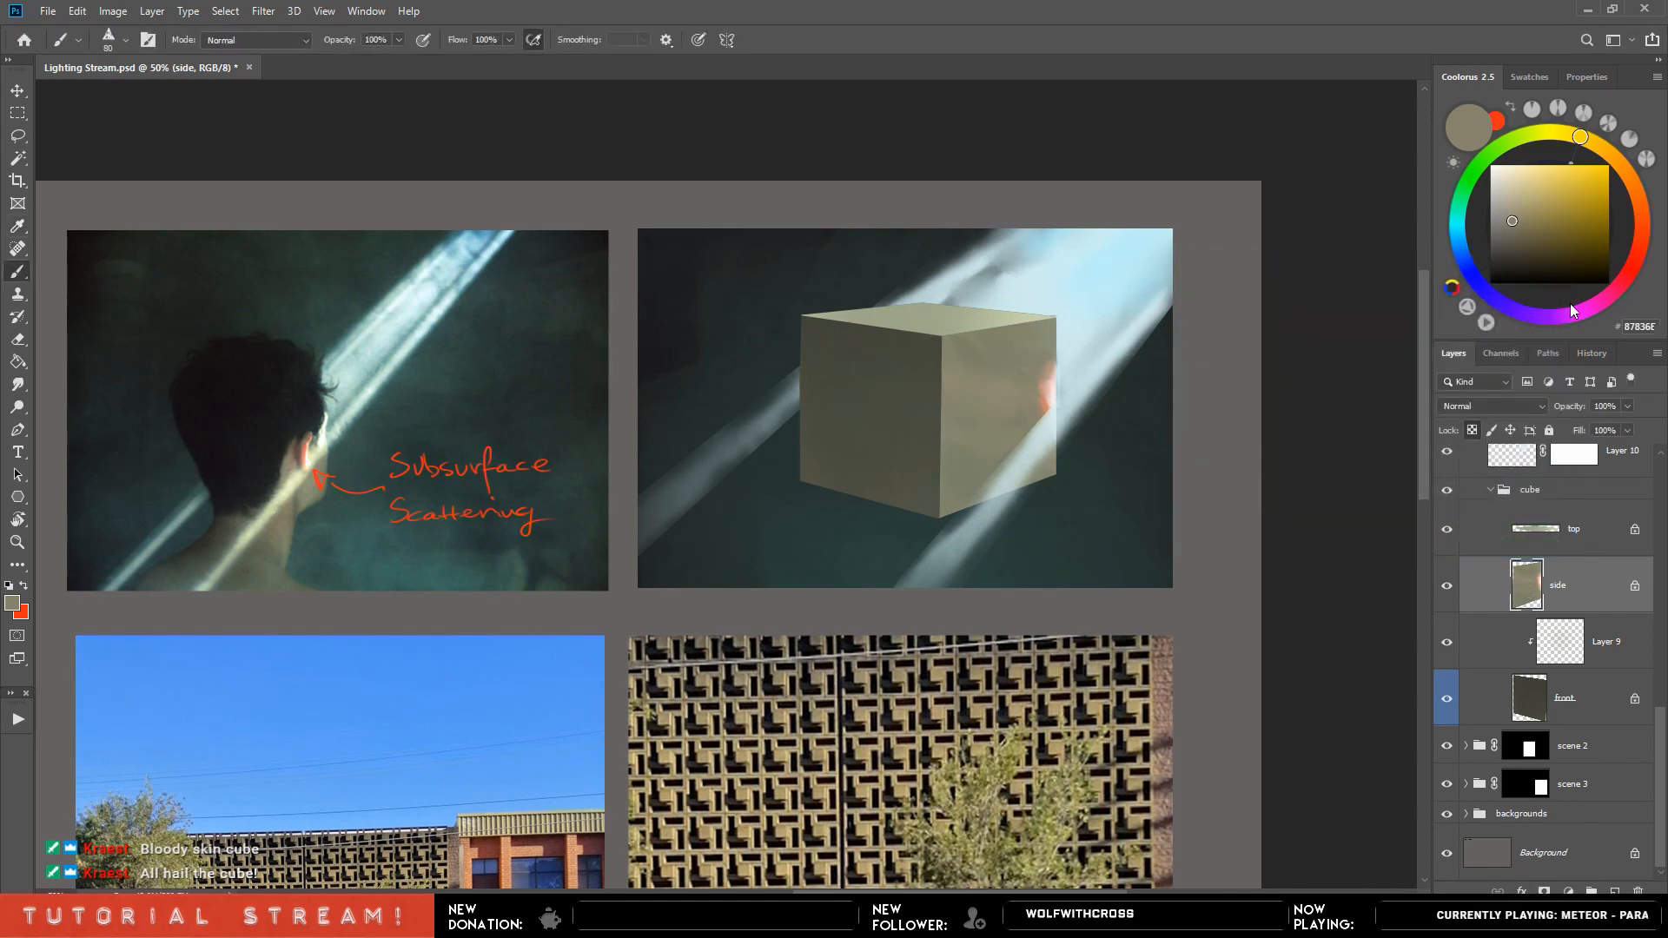
# Paint a more saturated orange-red accent into the glow at the cube's edge with a size 40 brush, and smudge it.
pyautogui.keyDown('alt'); pyautogui.click(1058, 384); pyautogui.keyUp('alt')
pyautogui.press('[')
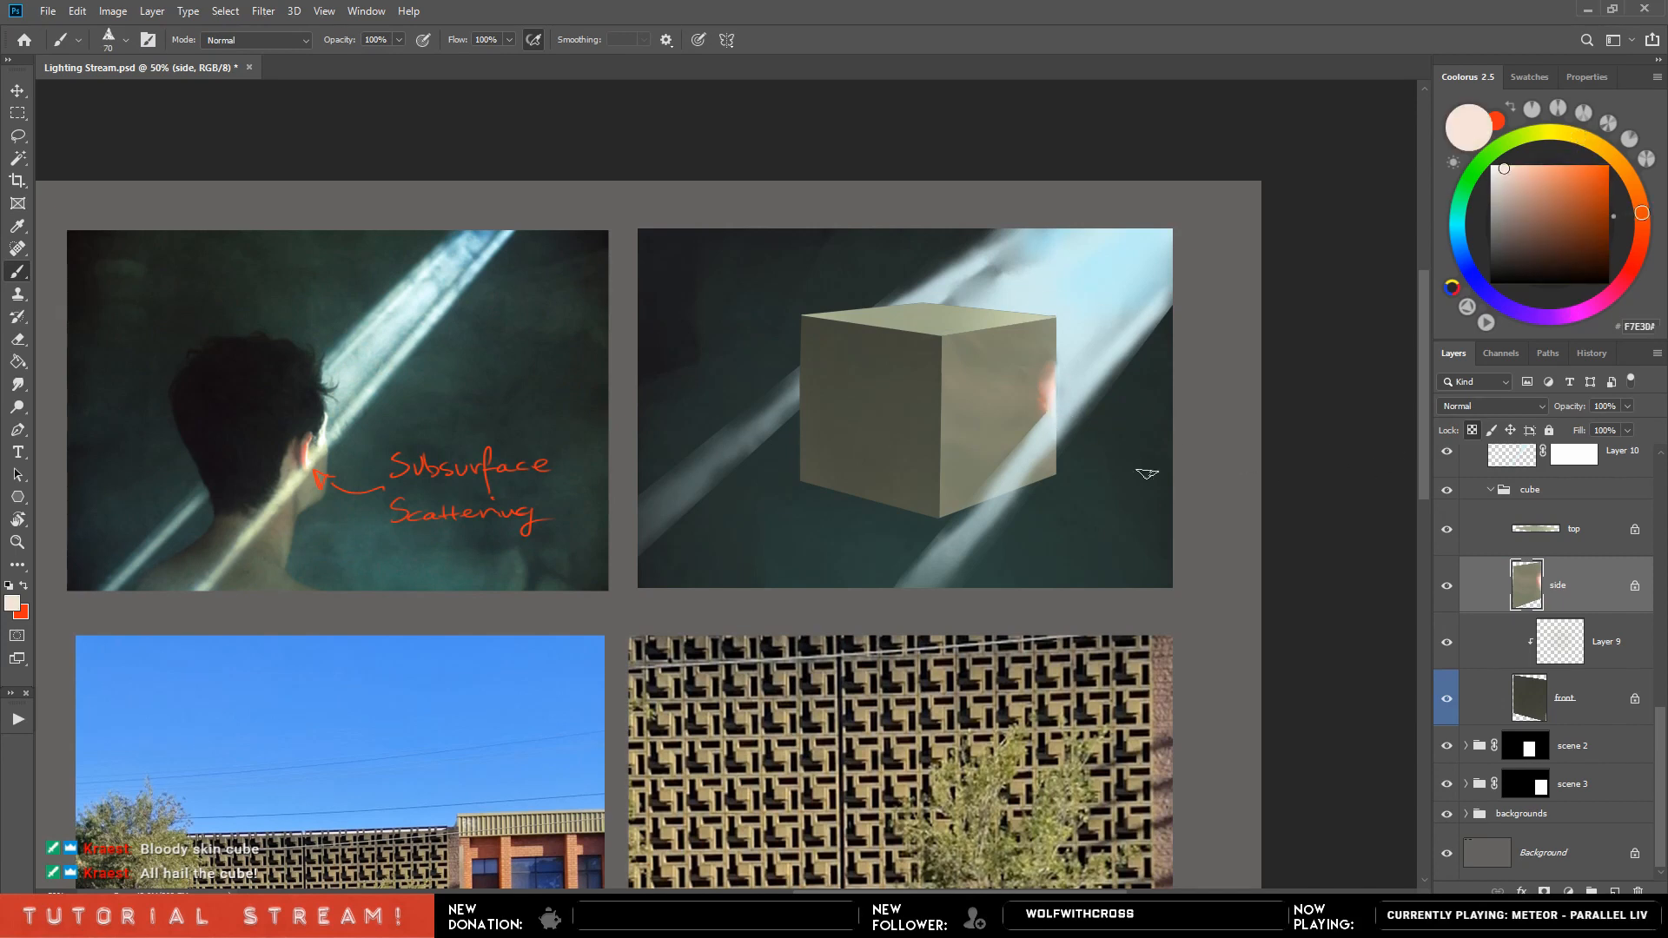
pyautogui.press('[')
pyautogui.click(1640, 244)
pyautogui.moveTo(1583, 174); pyautogui.dragTo(1580, 142)
pyautogui.press('[')
pyautogui.press('[')
pyautogui.moveTo(1048, 406); pyautogui.dragTo(1054, 394)
pyautogui.press('r')
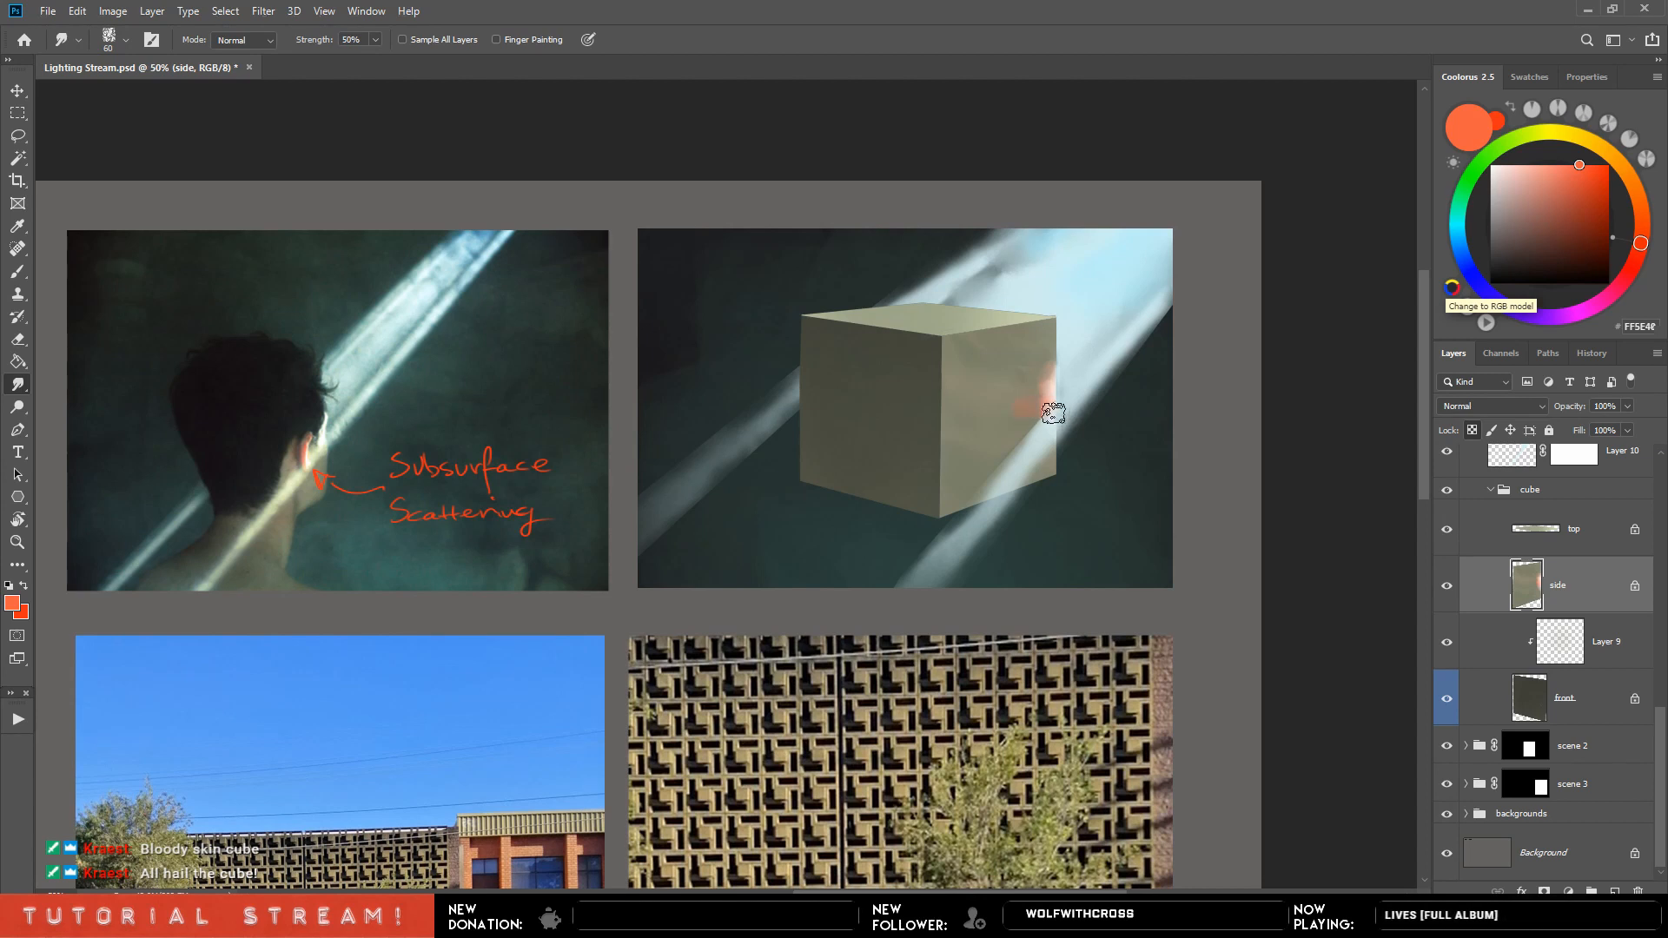
# Save the document.
pyautogui.hotkey('ctrl', 's')
pyautogui.press('b')
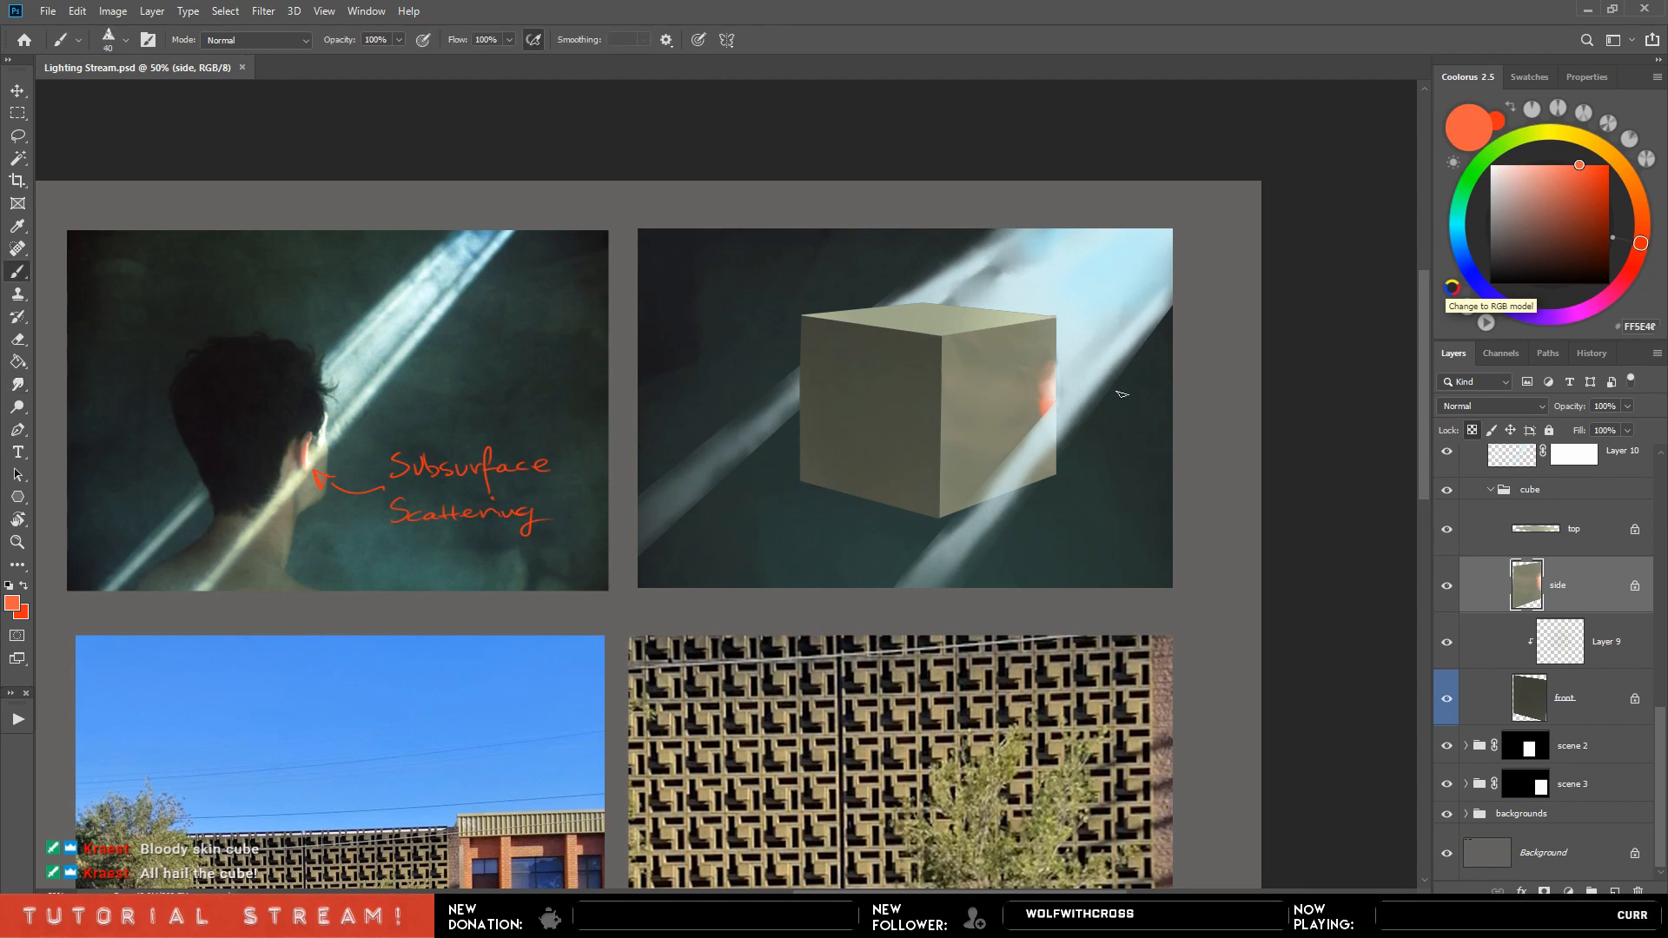
pyautogui.moveTo(1074, 529); pyautogui.dragTo(1155, 558)
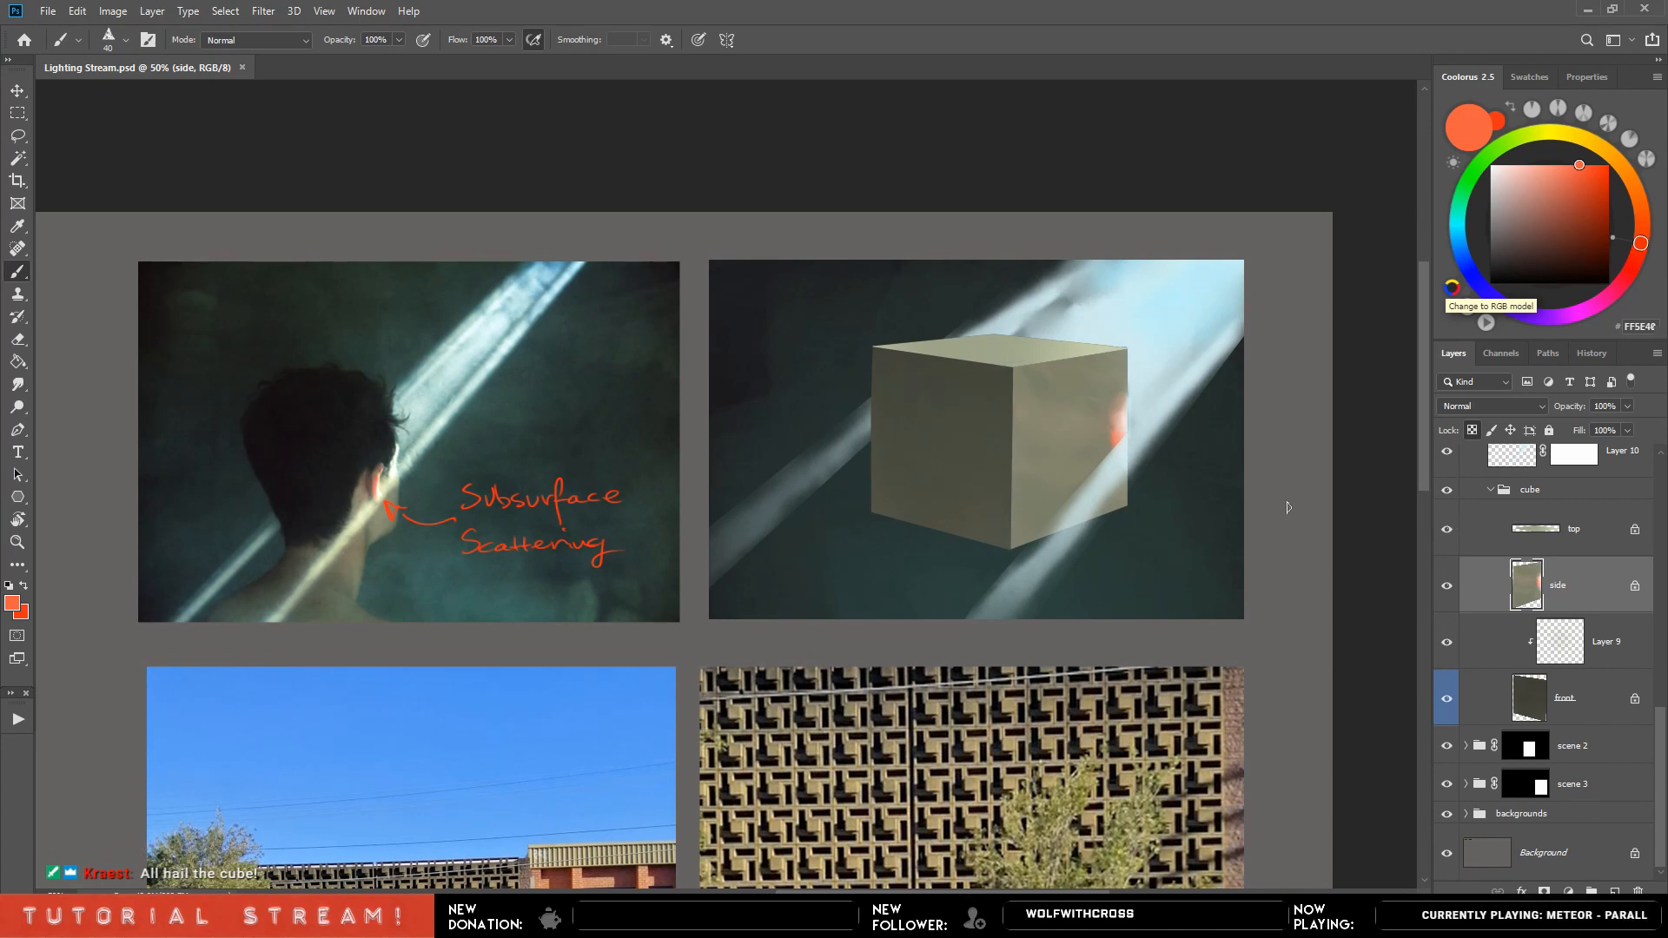
# Soften the orange glow on the cube's side with grey-beige sampled from the cube, and collapse the scene 1 layer group.
pyautogui.keyDown('alt'); pyautogui.click(1101, 425); pyautogui.keyUp('alt')
pyautogui.moveTo(1109, 433); pyautogui.dragTo(1115, 451)
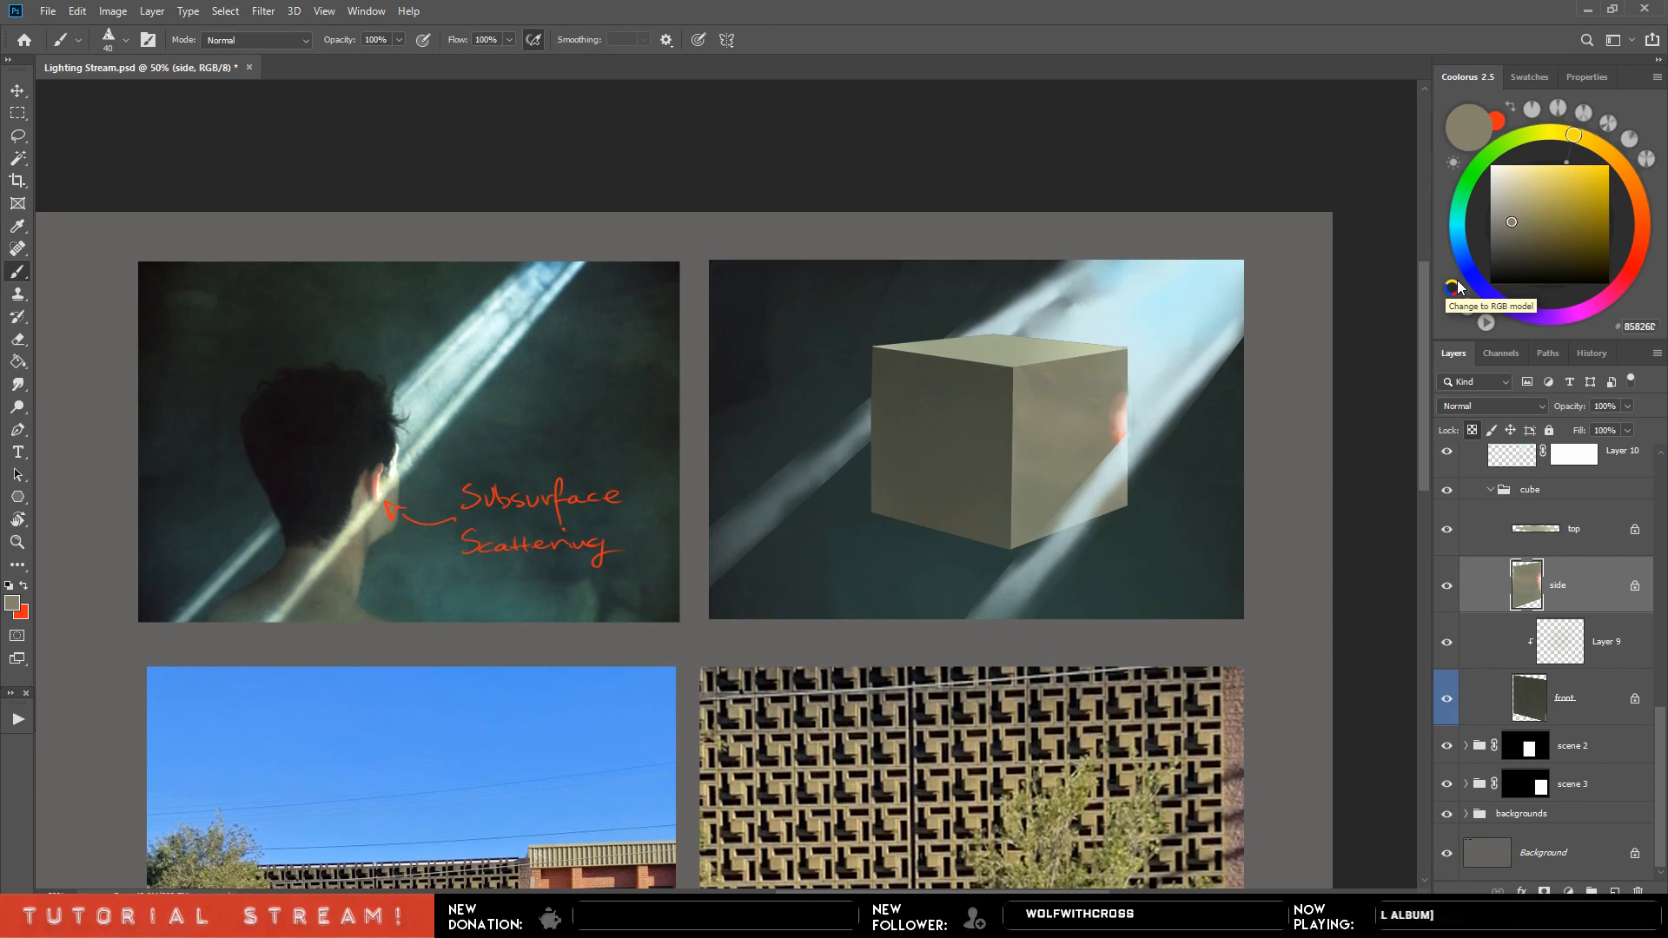
pyautogui.scroll(5, 1595, 610)
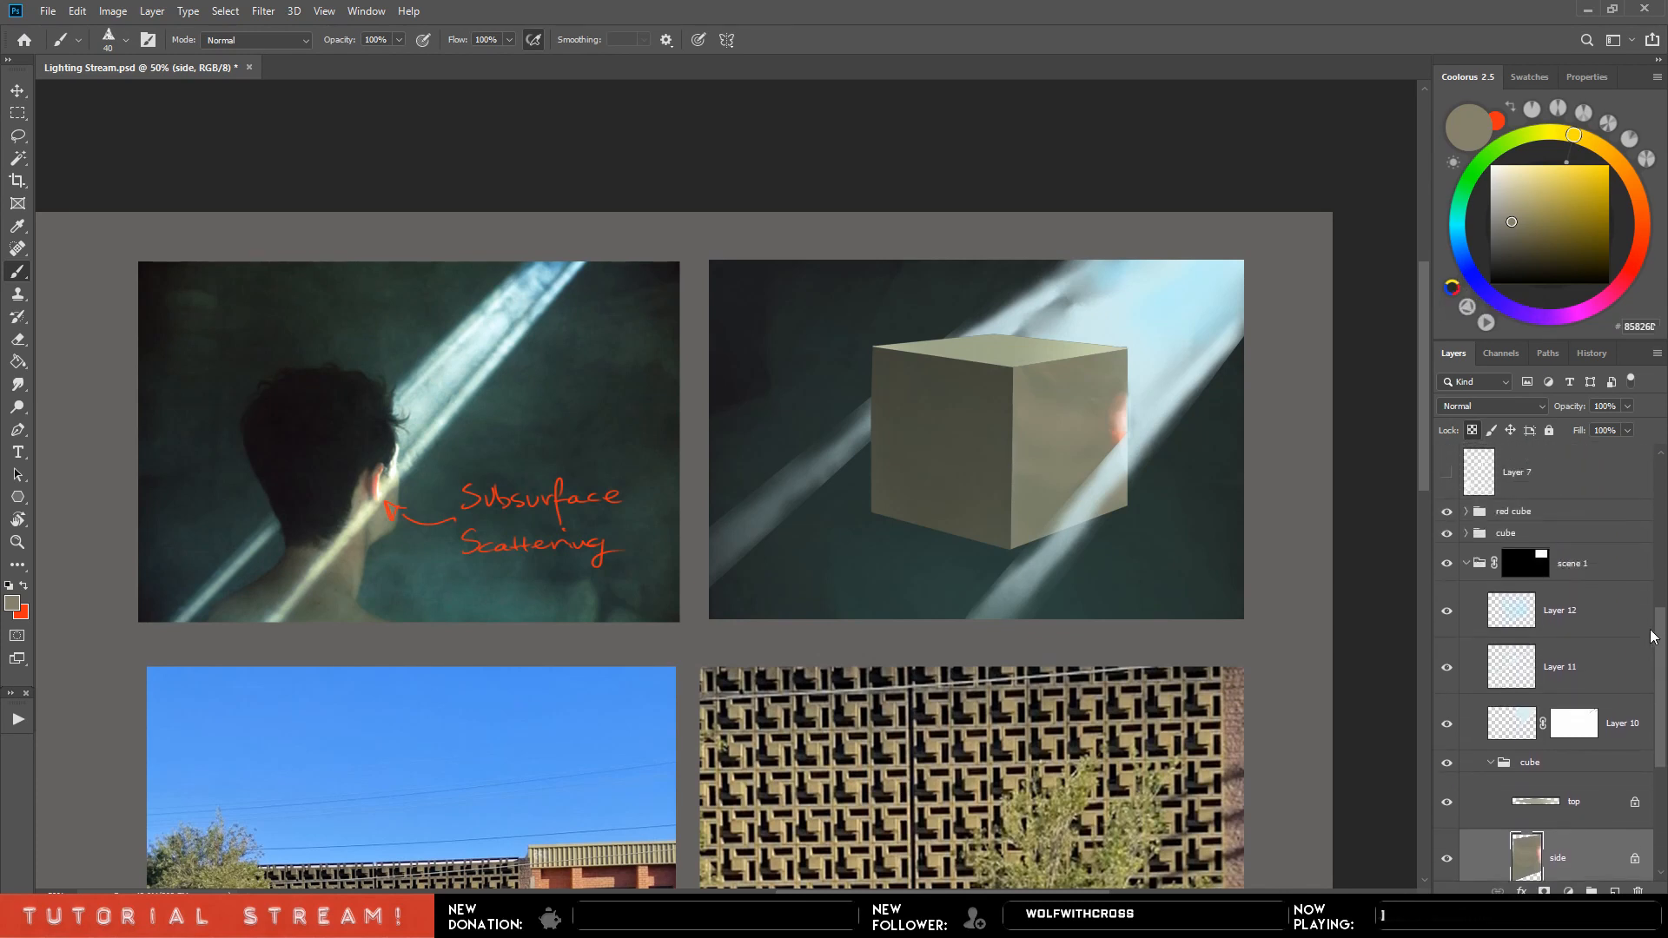
pyautogui.click(1448, 573)
pyautogui.click(1447, 573)
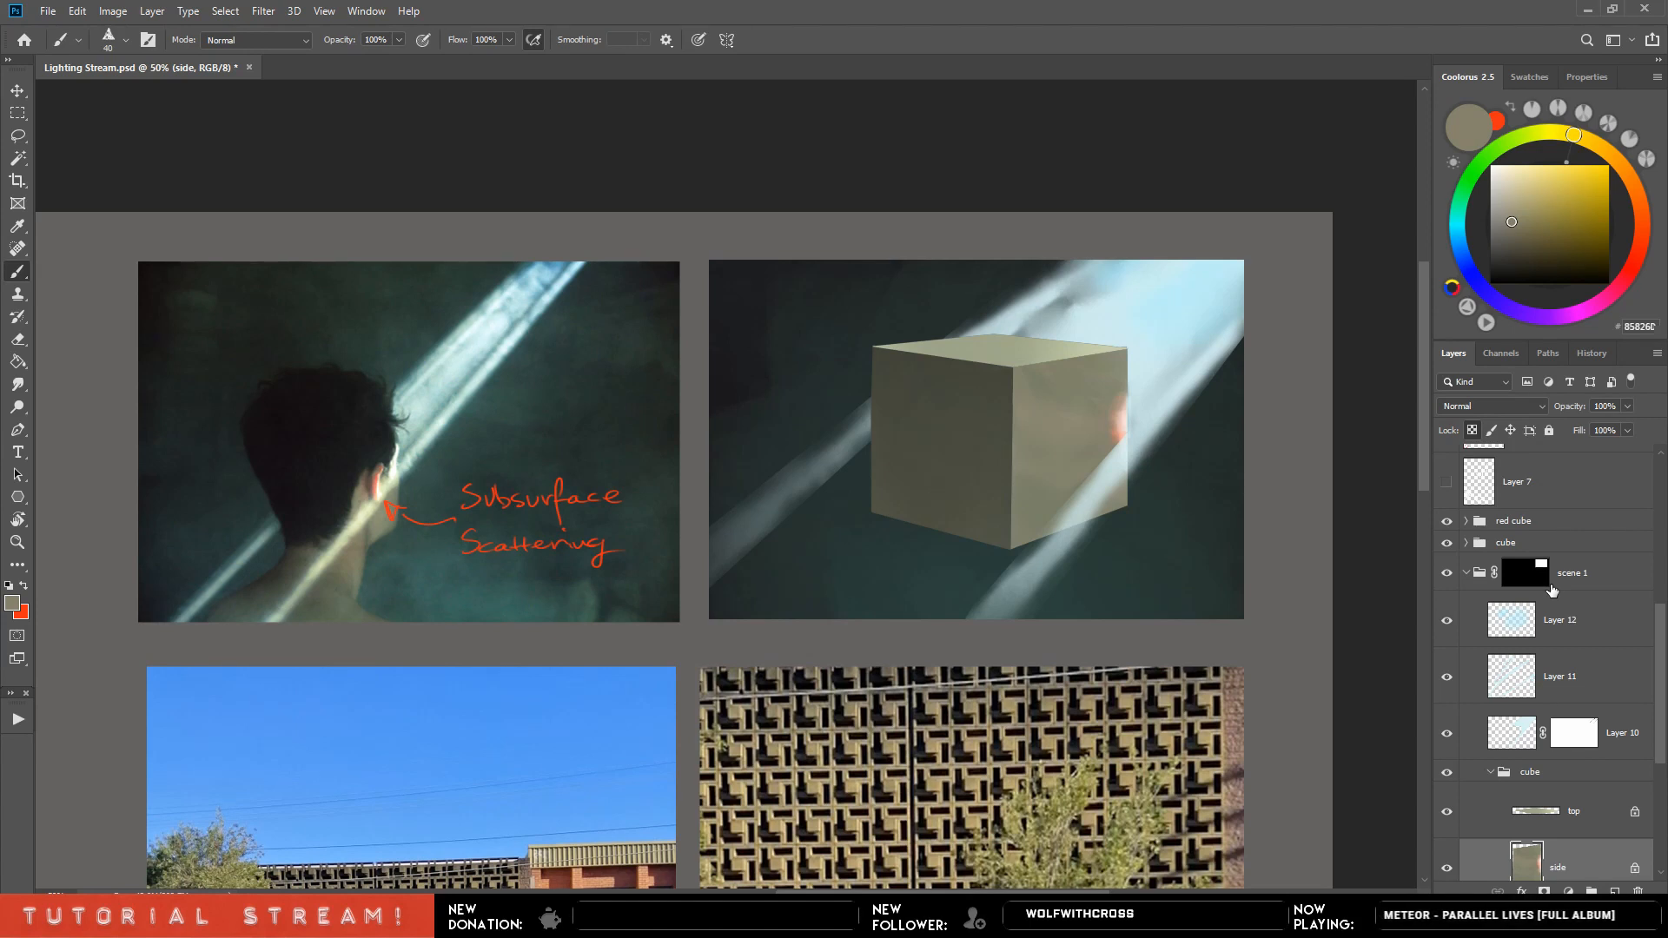
pyautogui.moveTo(1653, 671)
pyautogui.mouseDown()
pyautogui.moveTo(1652, 743)
pyautogui.moveTo(1637, 667)
pyautogui.mouseUp()
pyautogui.click(1467, 581)
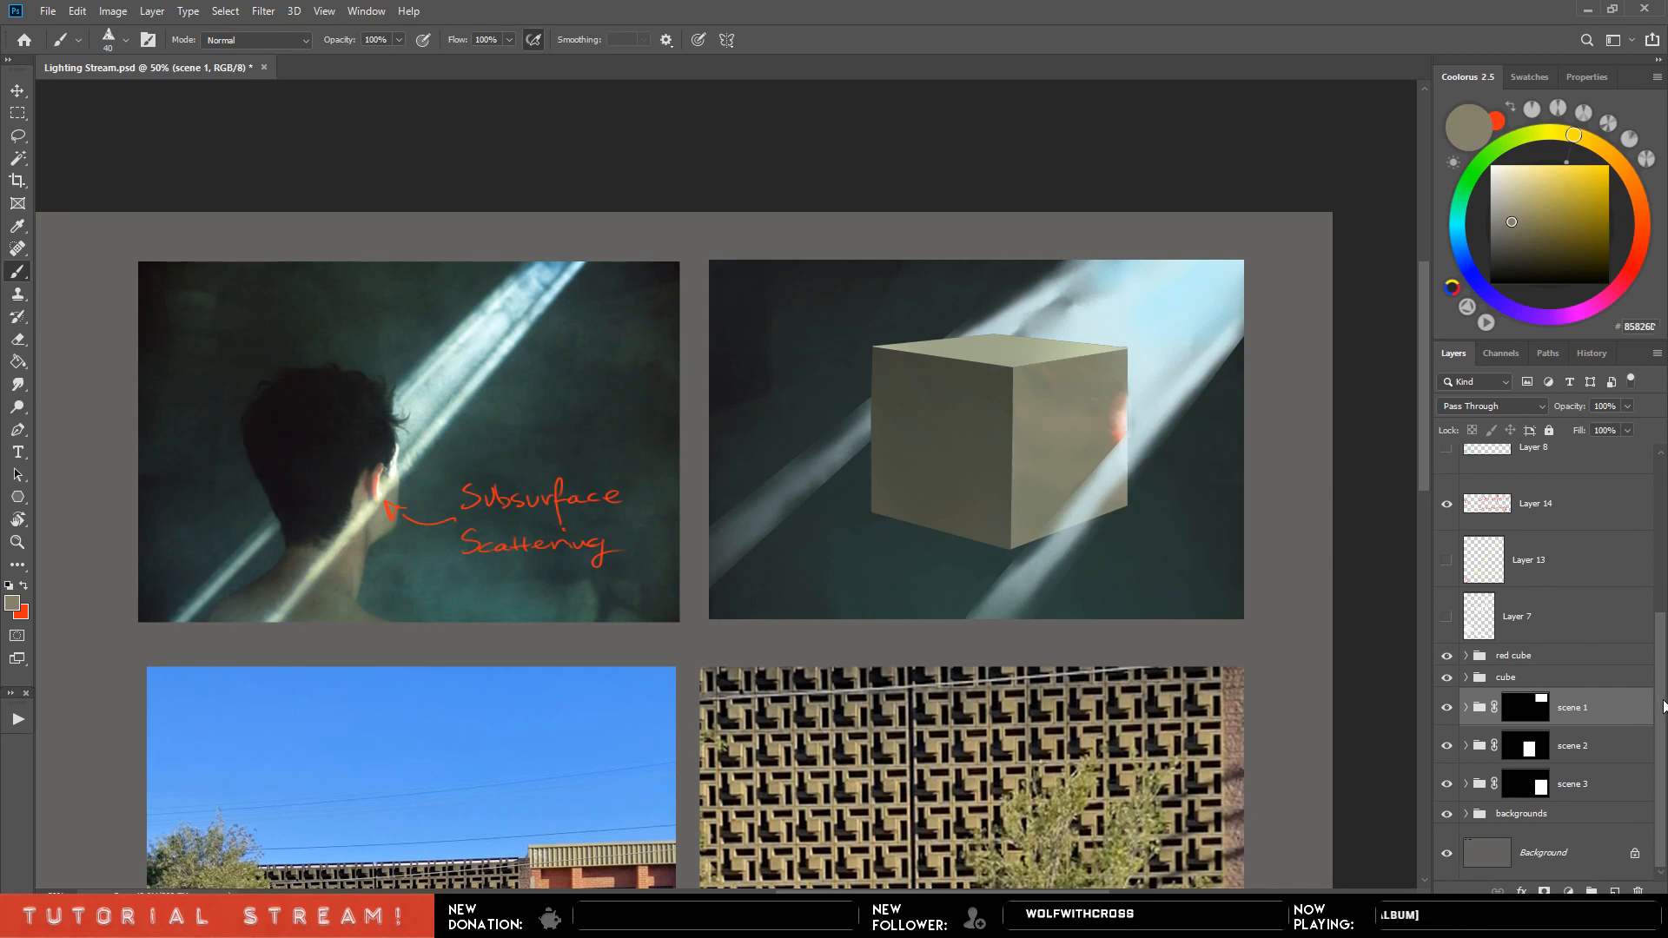
pyautogui.click(1369, 553)
pyautogui.press('Return')
pyautogui.click(17, 113)
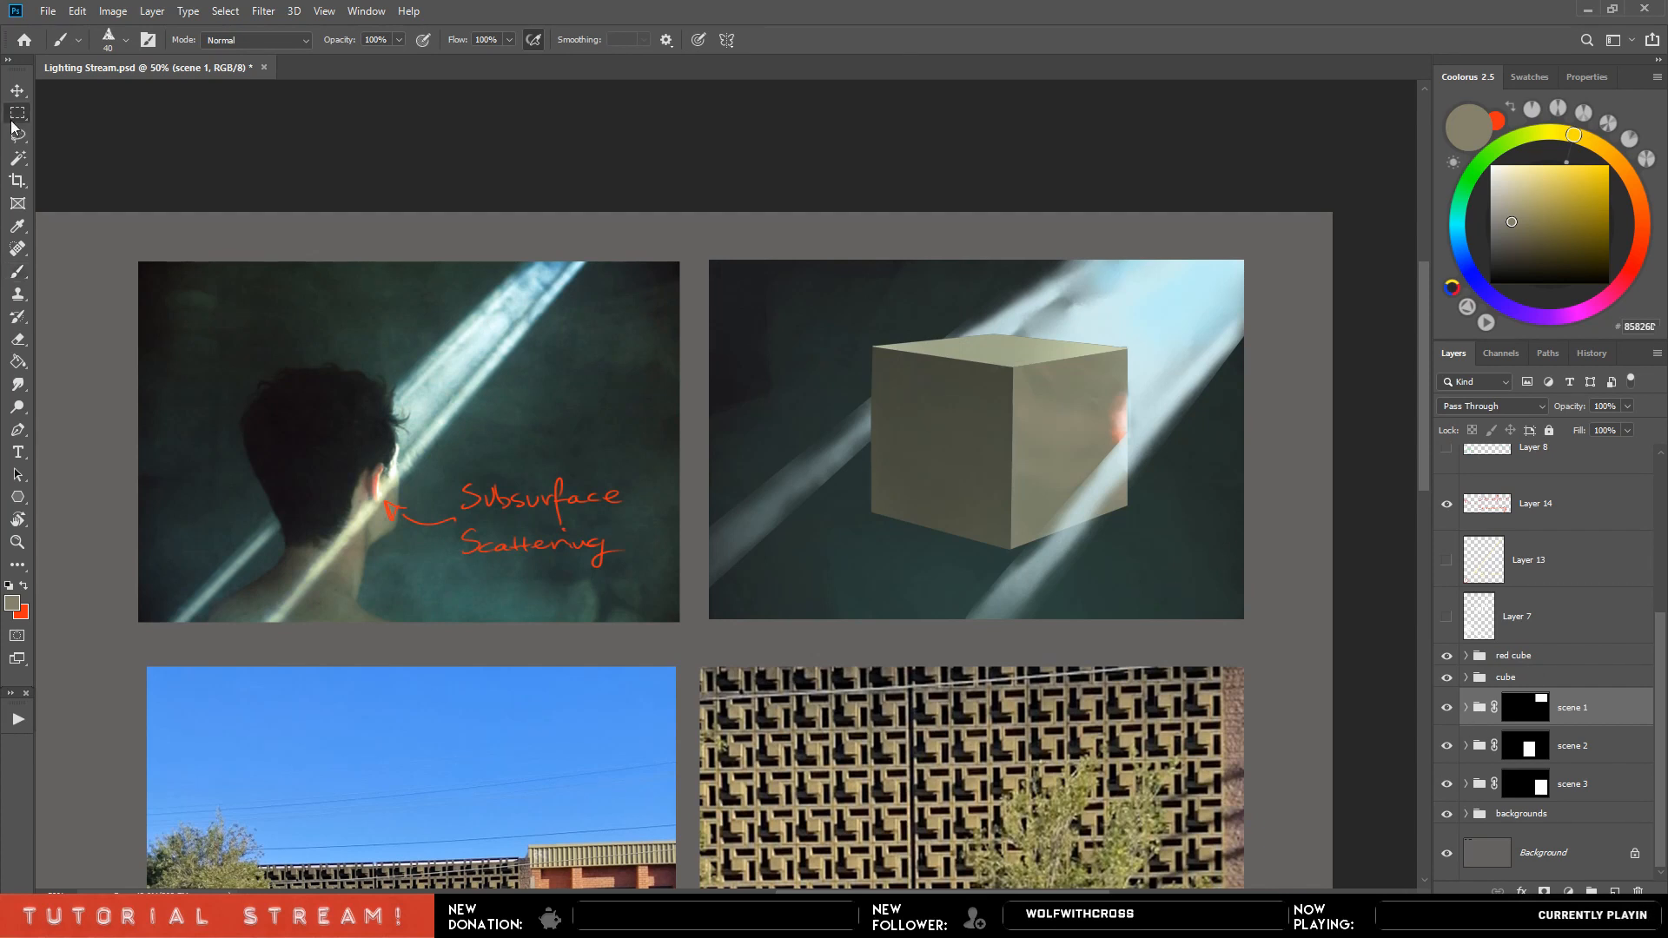
# Scale the light bounces diagram down to about half its size, keeping it under the two text lines.
pyautogui.hotkey('ctrl', '-')
pyautogui.hotkey('ctrl', '-')
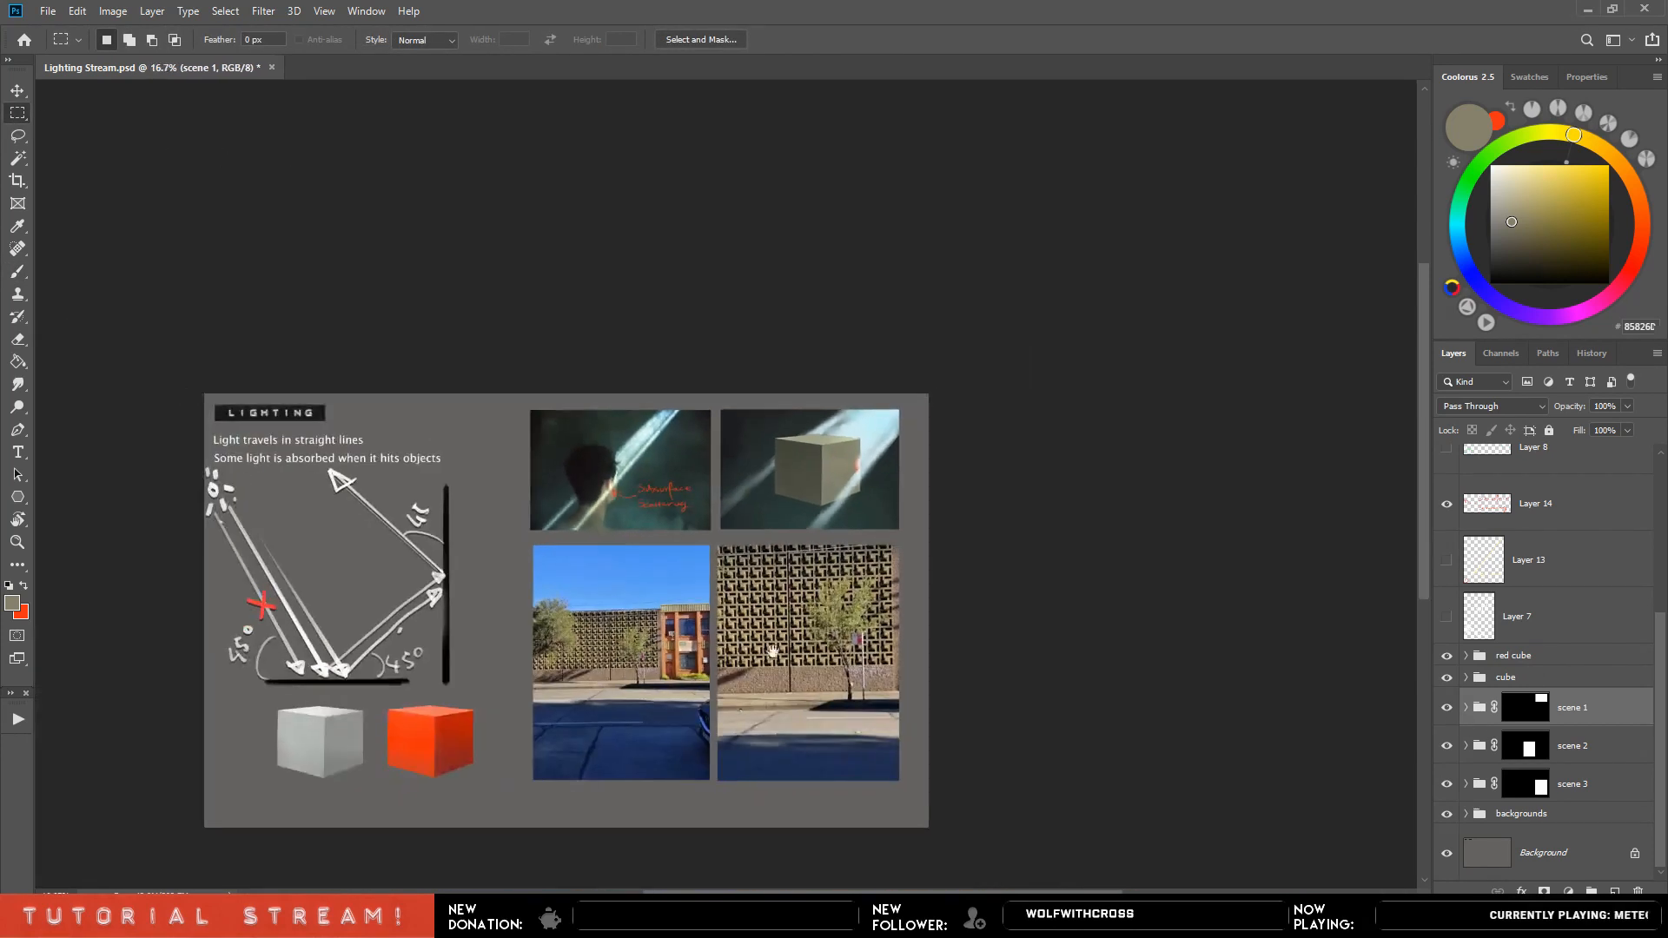
pyautogui.hotkey('ctrl', '-')
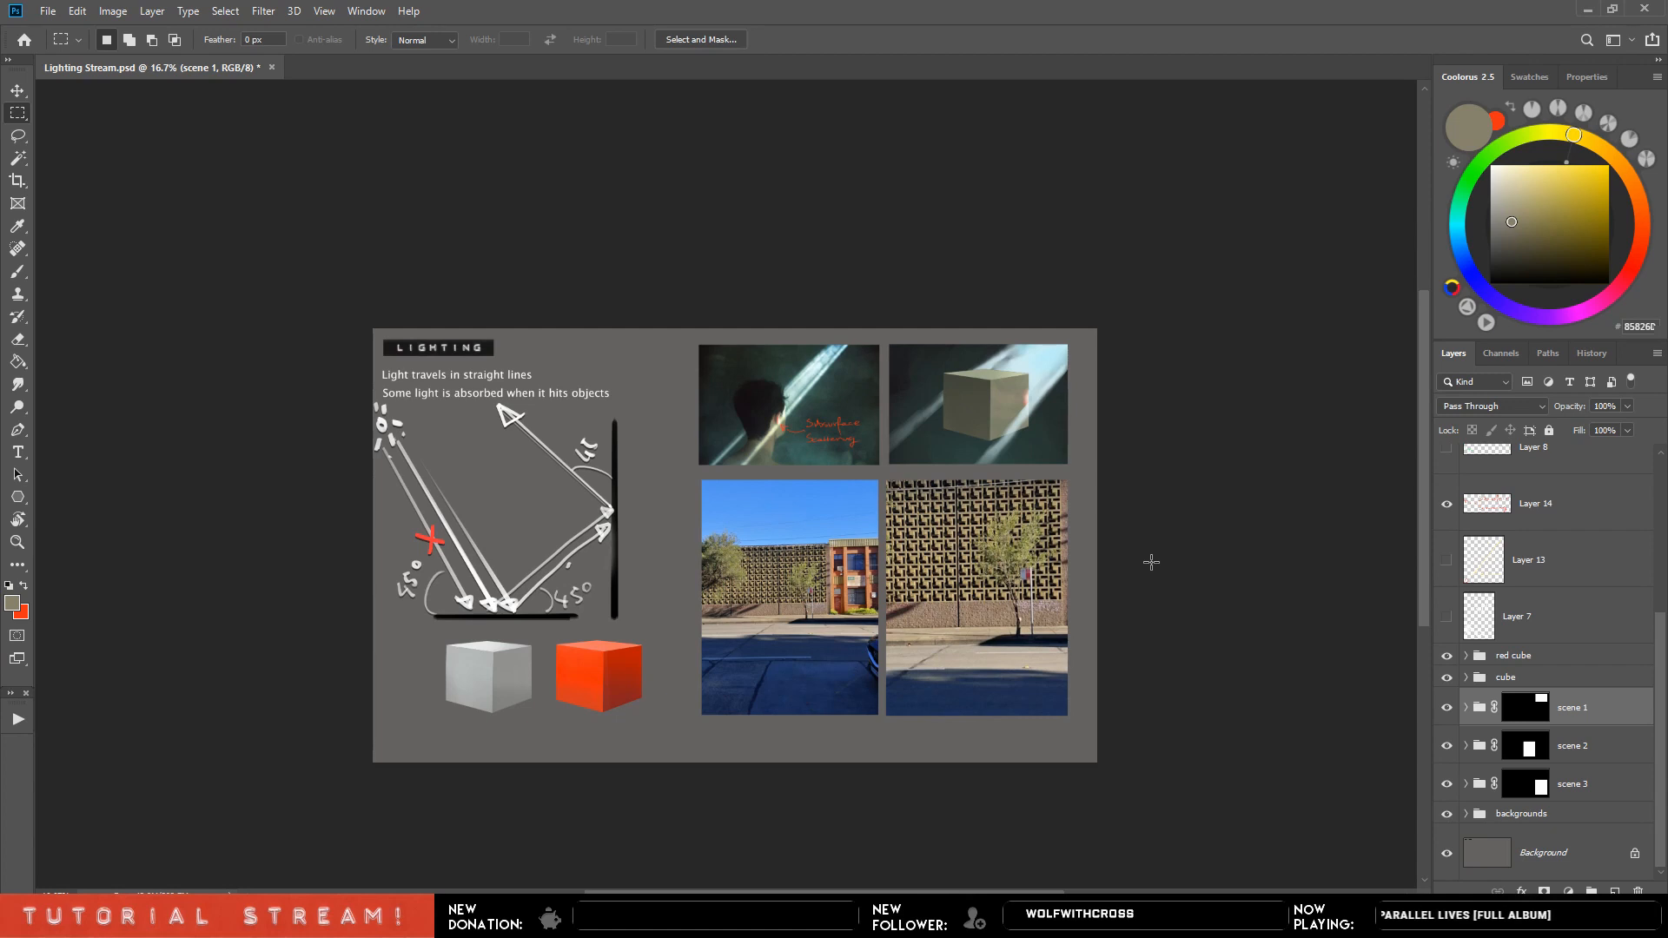
pyautogui.moveTo(1664, 654); pyautogui.dragTo(1662, 623)
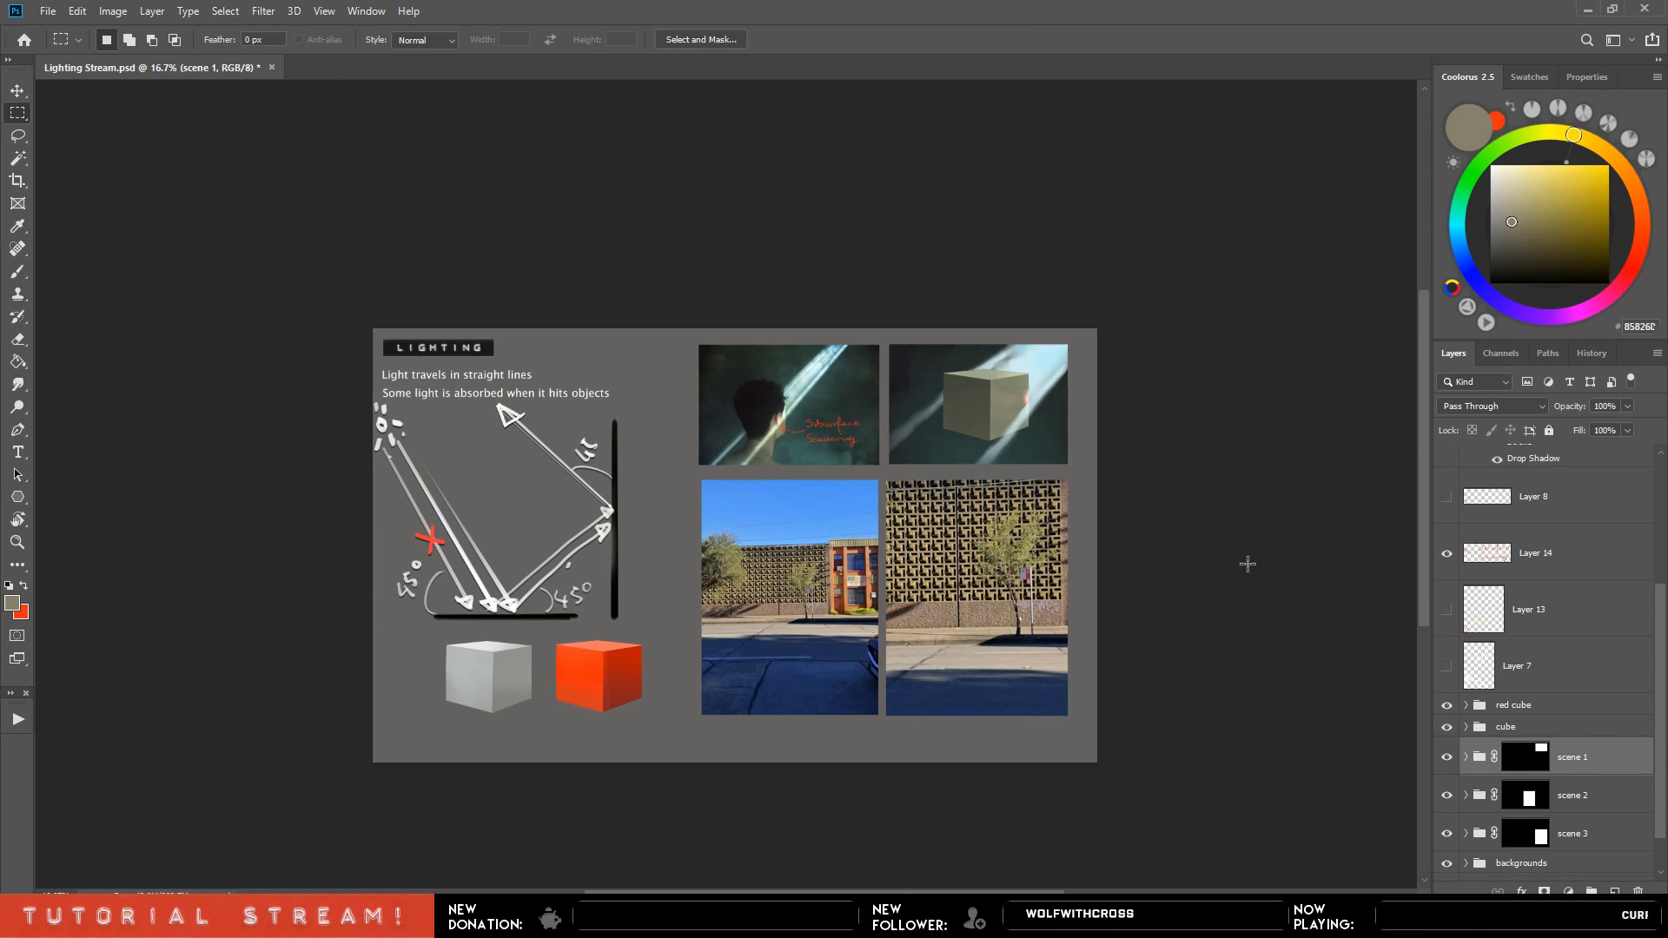
pyautogui.moveTo(447, 921)
pyautogui.moveTo(1659, 665); pyautogui.dragTo(1661, 532)
pyautogui.click(1446, 607)
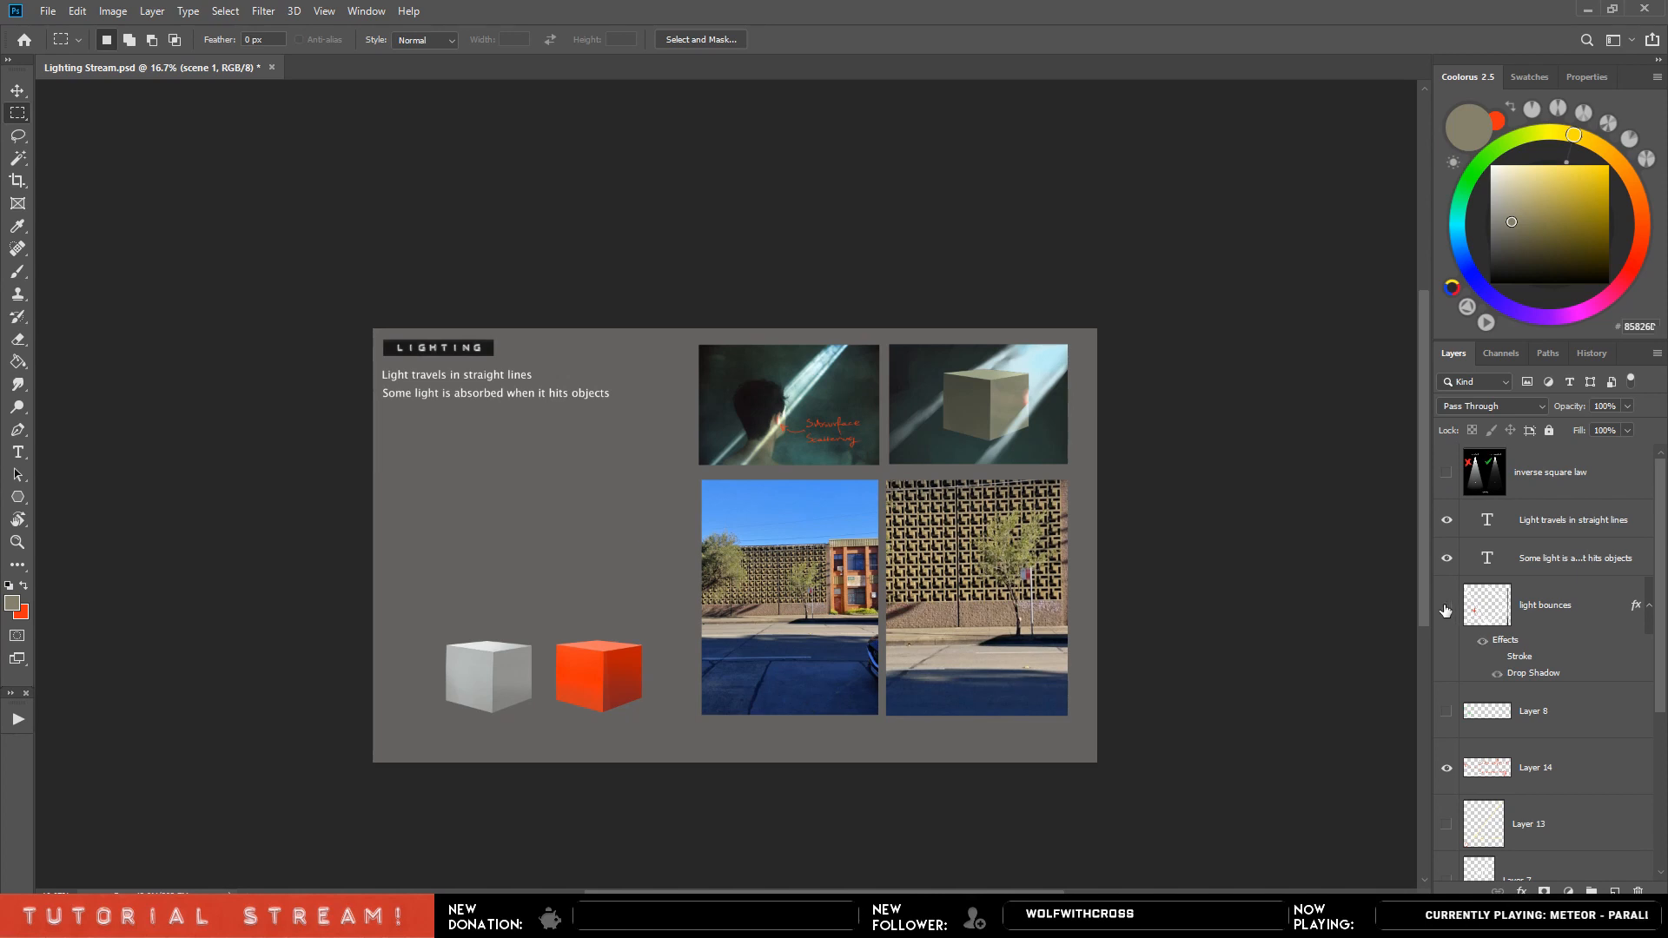
pyautogui.click(1447, 607)
pyautogui.click(1543, 605)
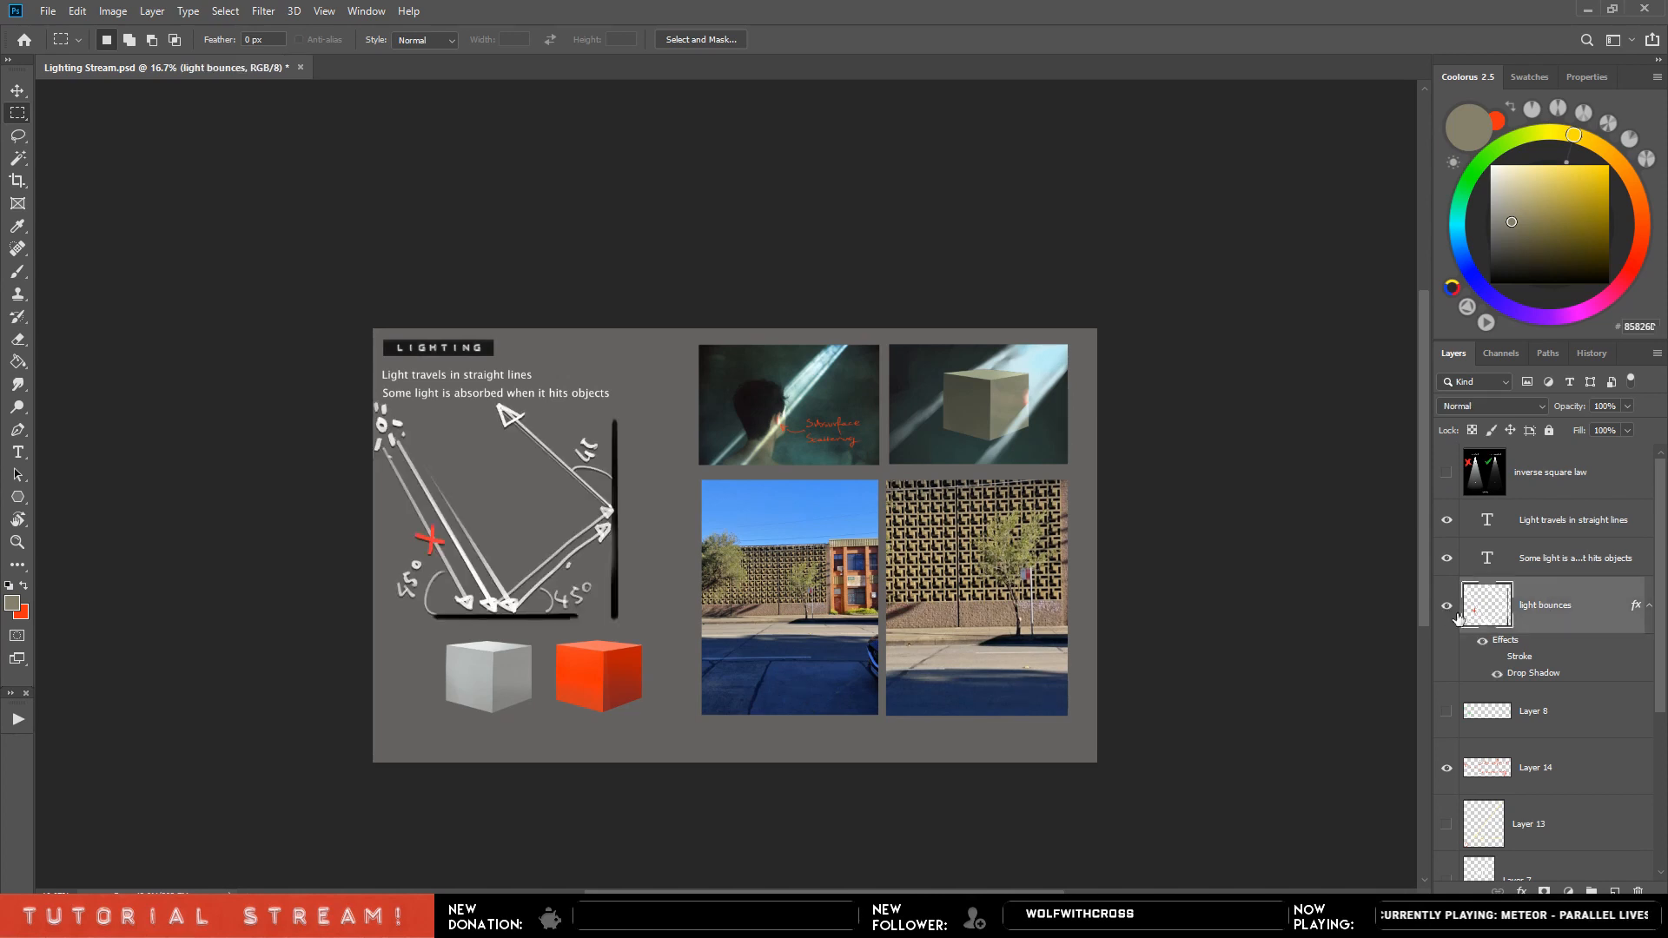
pyautogui.hotkey('ctrl', 't')
pyautogui.moveTo(619, 623); pyautogui.dragTo(482, 480)
pyautogui.press('Return')
pyautogui.press('m')
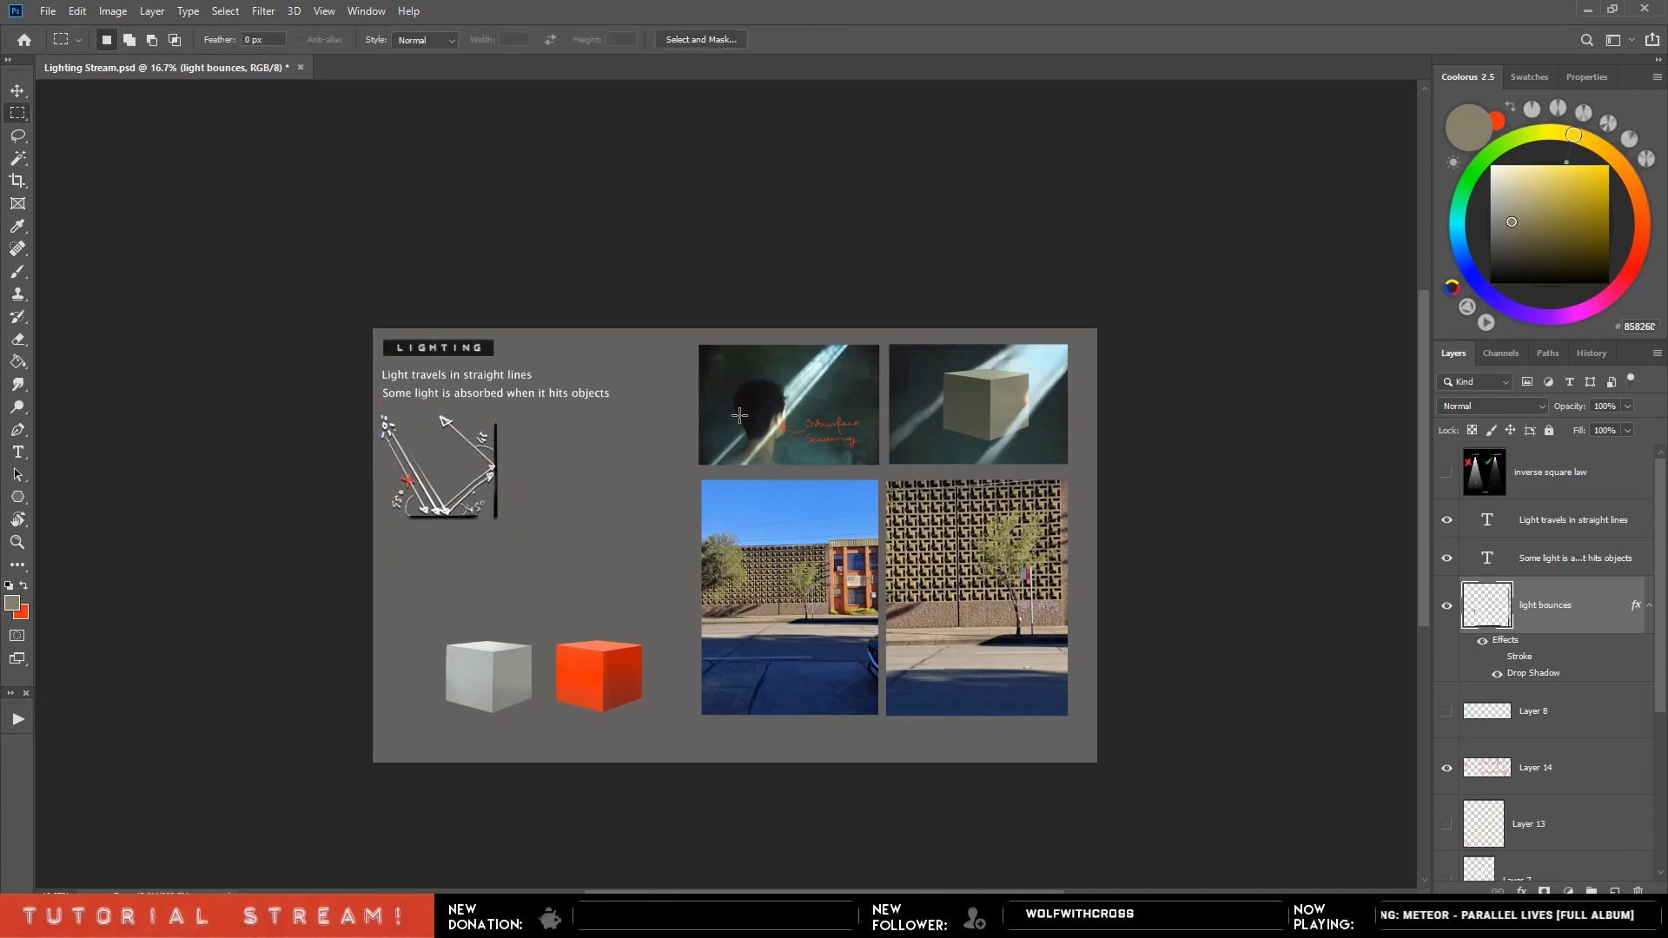
# Choose the 25 px textured brush from the Basics set and add a new layer above the light bounces layer.
pyautogui.moveTo(611, 662); pyautogui.dragTo(883, 637)
pyautogui.hotkey('ctrl', '+')
pyautogui.hotkey('ctrl', '+')
pyautogui.hotkey('ctrl', '+')
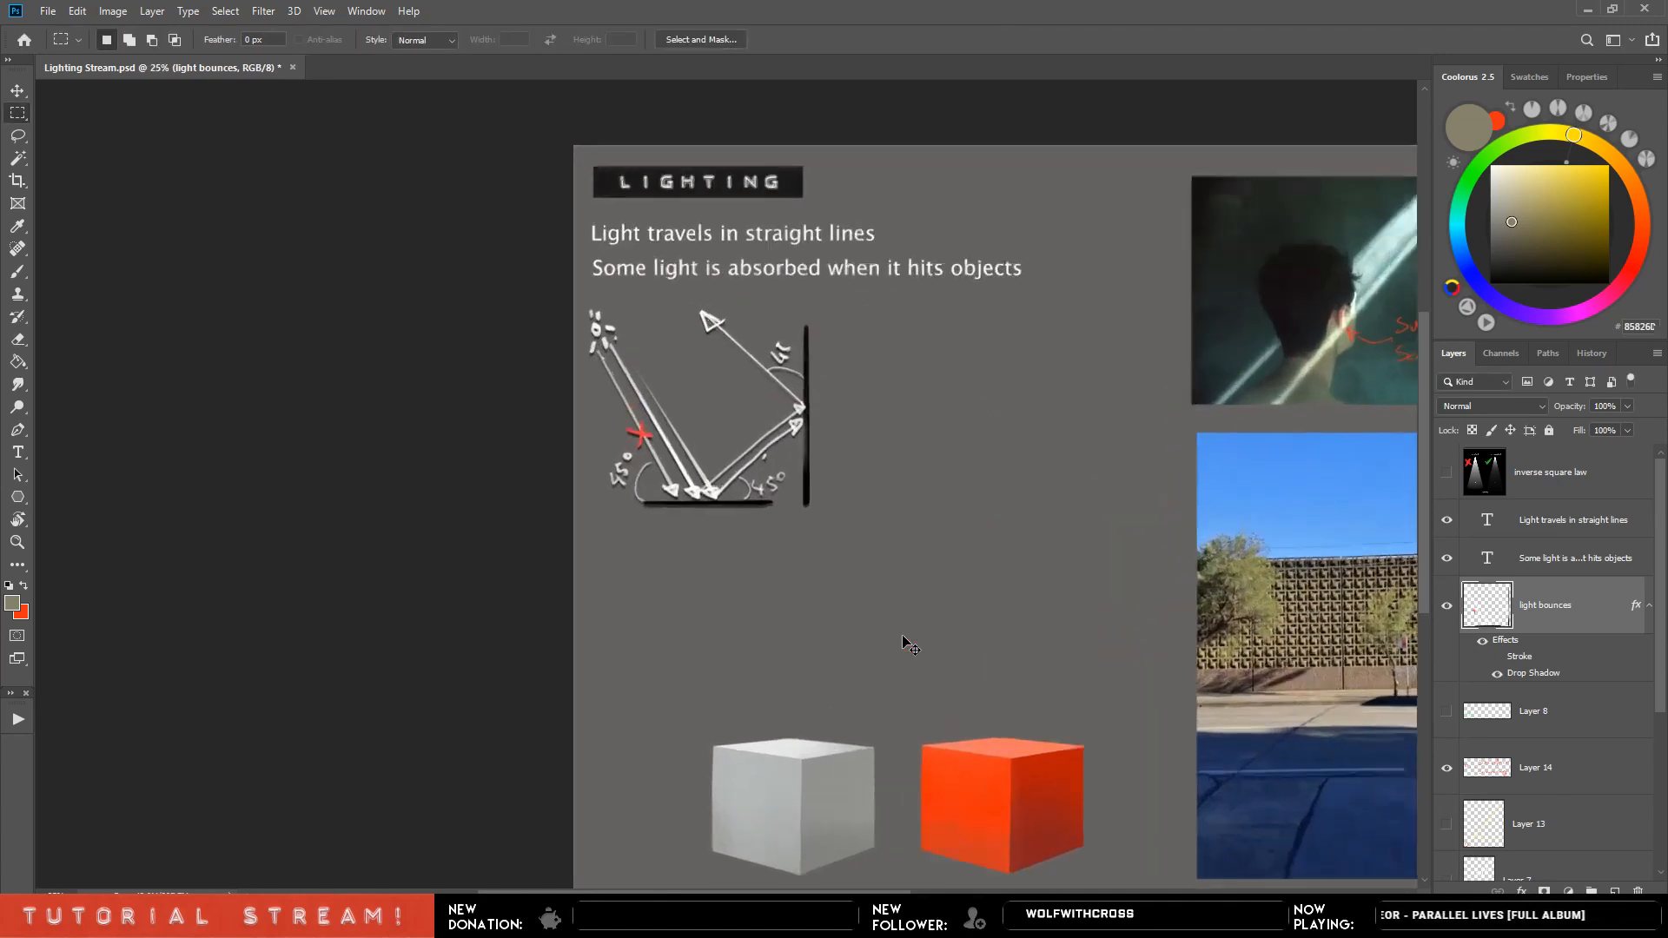
pyautogui.moveTo(984, 557); pyautogui.dragTo(721, 617)
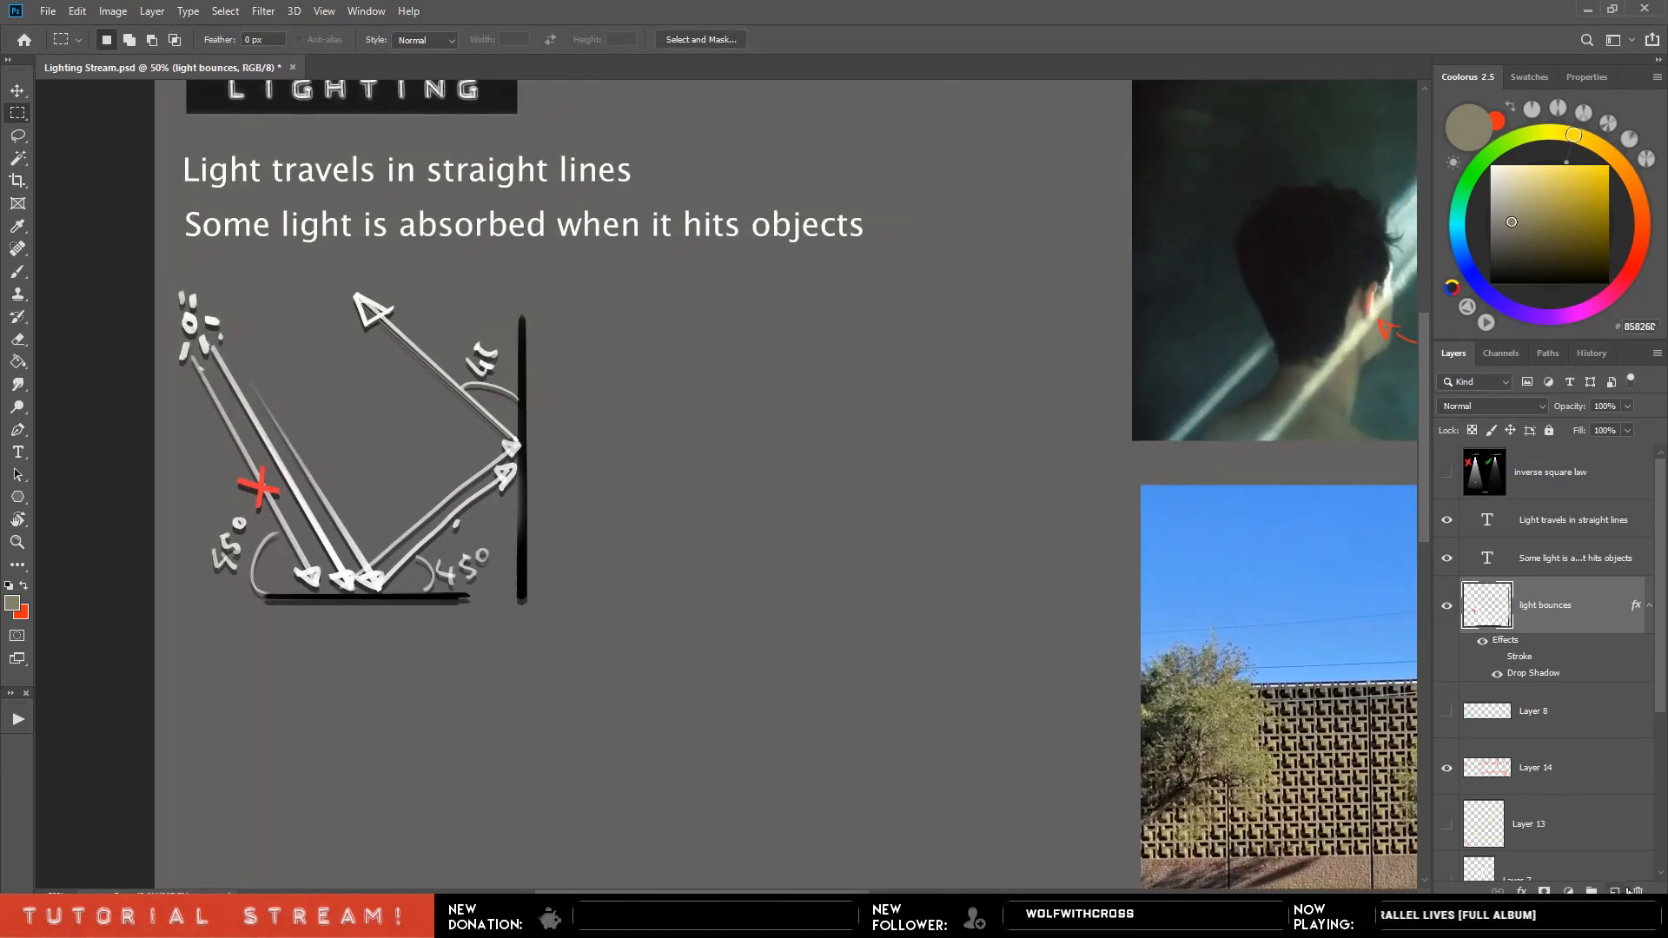
pyautogui.press('b')
pyautogui.press('F5')
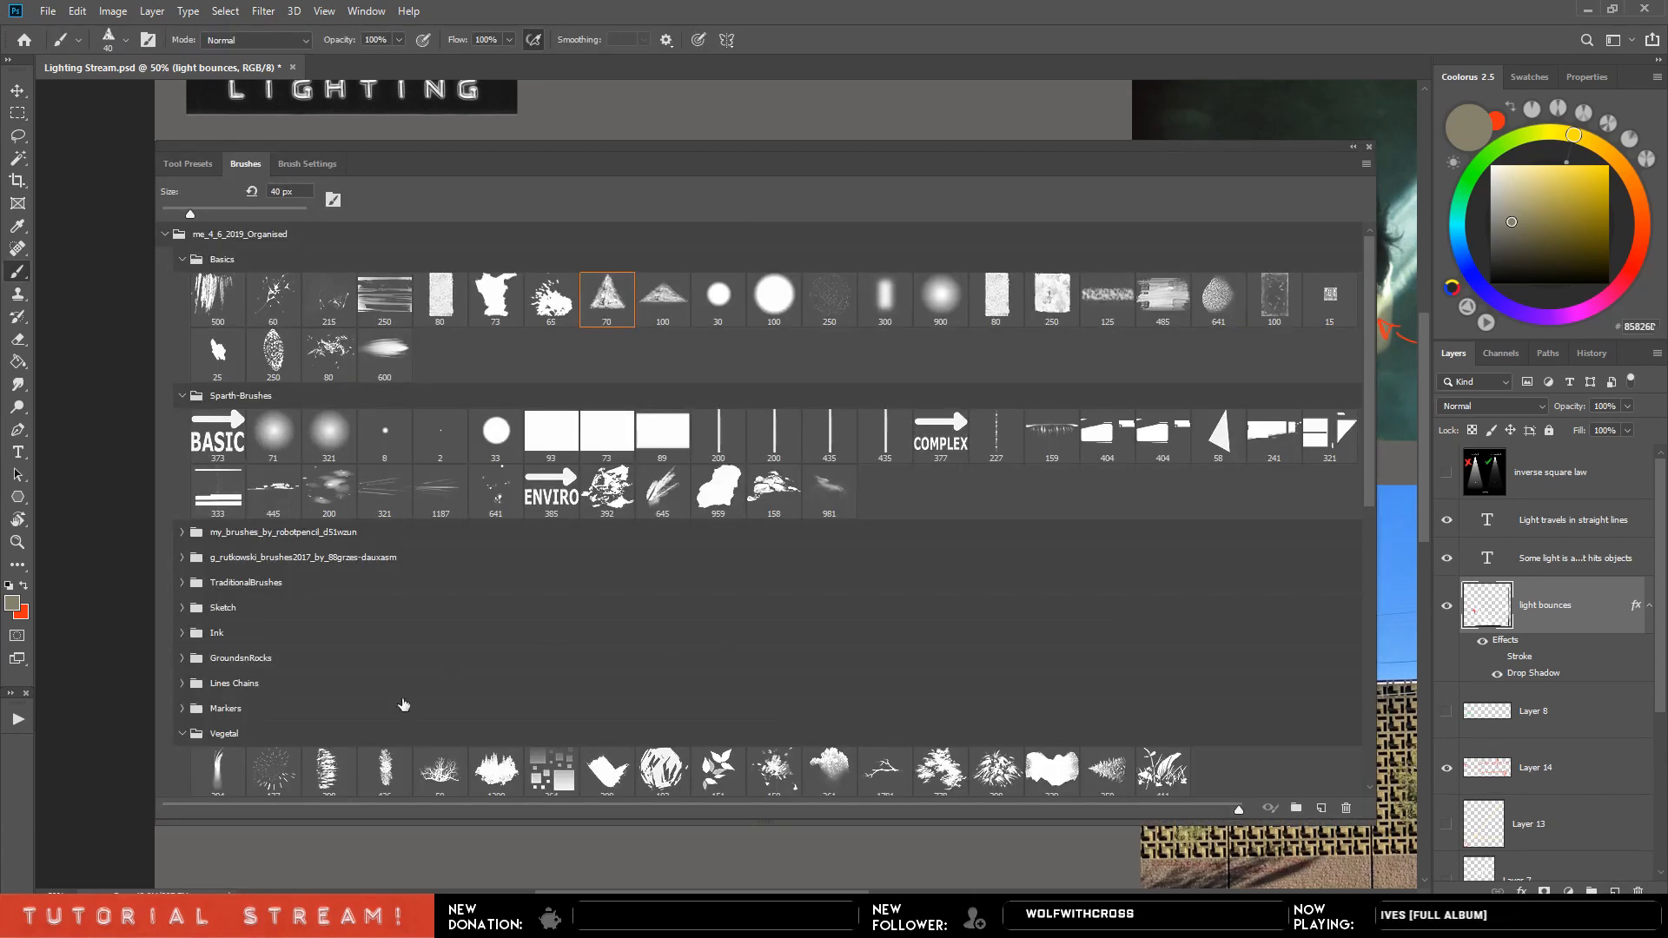
pyautogui.click(209, 357)
pyautogui.press('F5')
pyautogui.moveTo(1525, 233); pyautogui.dragTo(1490, 165)
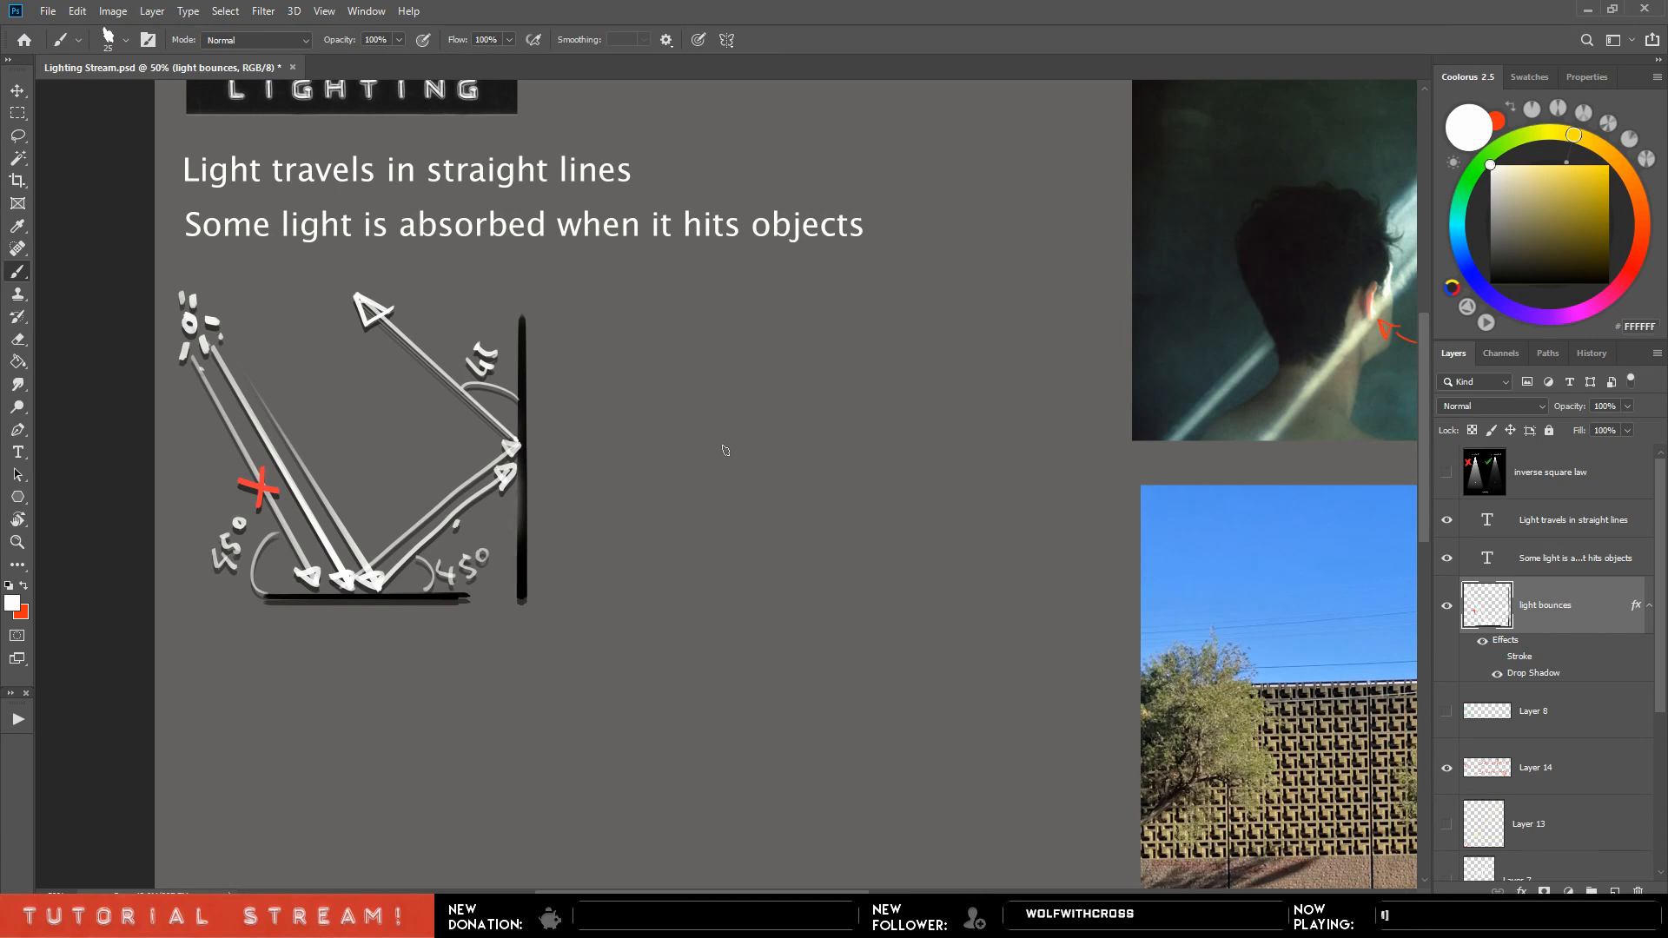
pyautogui.click(1615, 890)
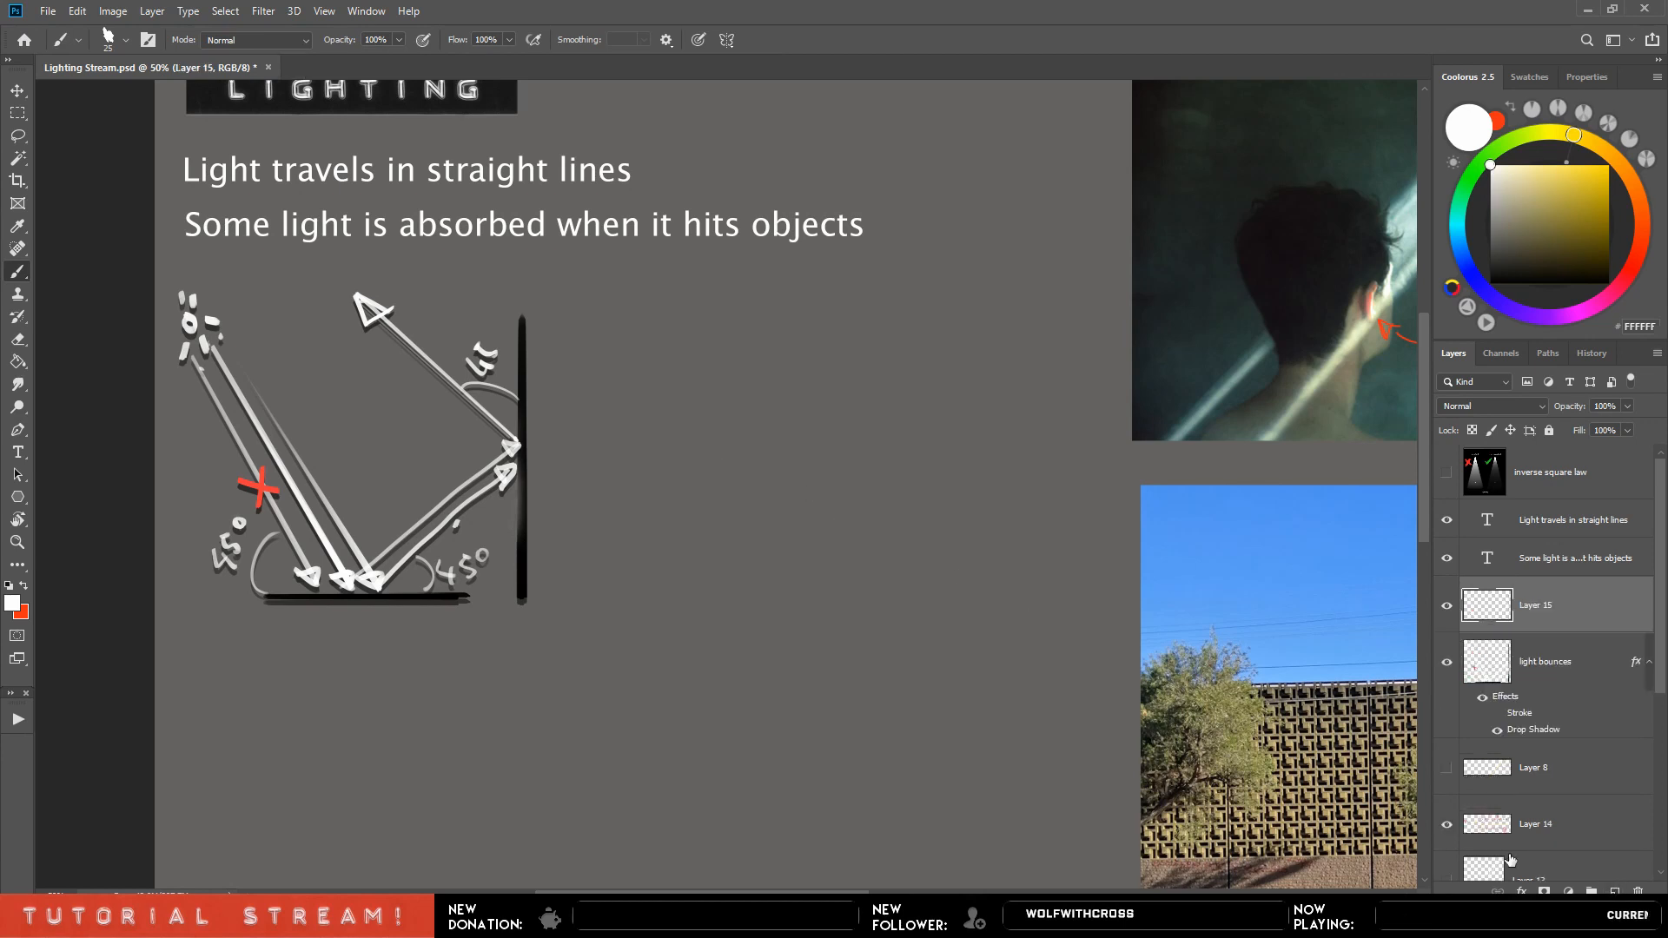
# Draw a black curved arrow leading from the diagram's flat surface to the empty area beside it.
pyautogui.click(1518, 284)
pyautogui.press('[')
pyautogui.press('[')
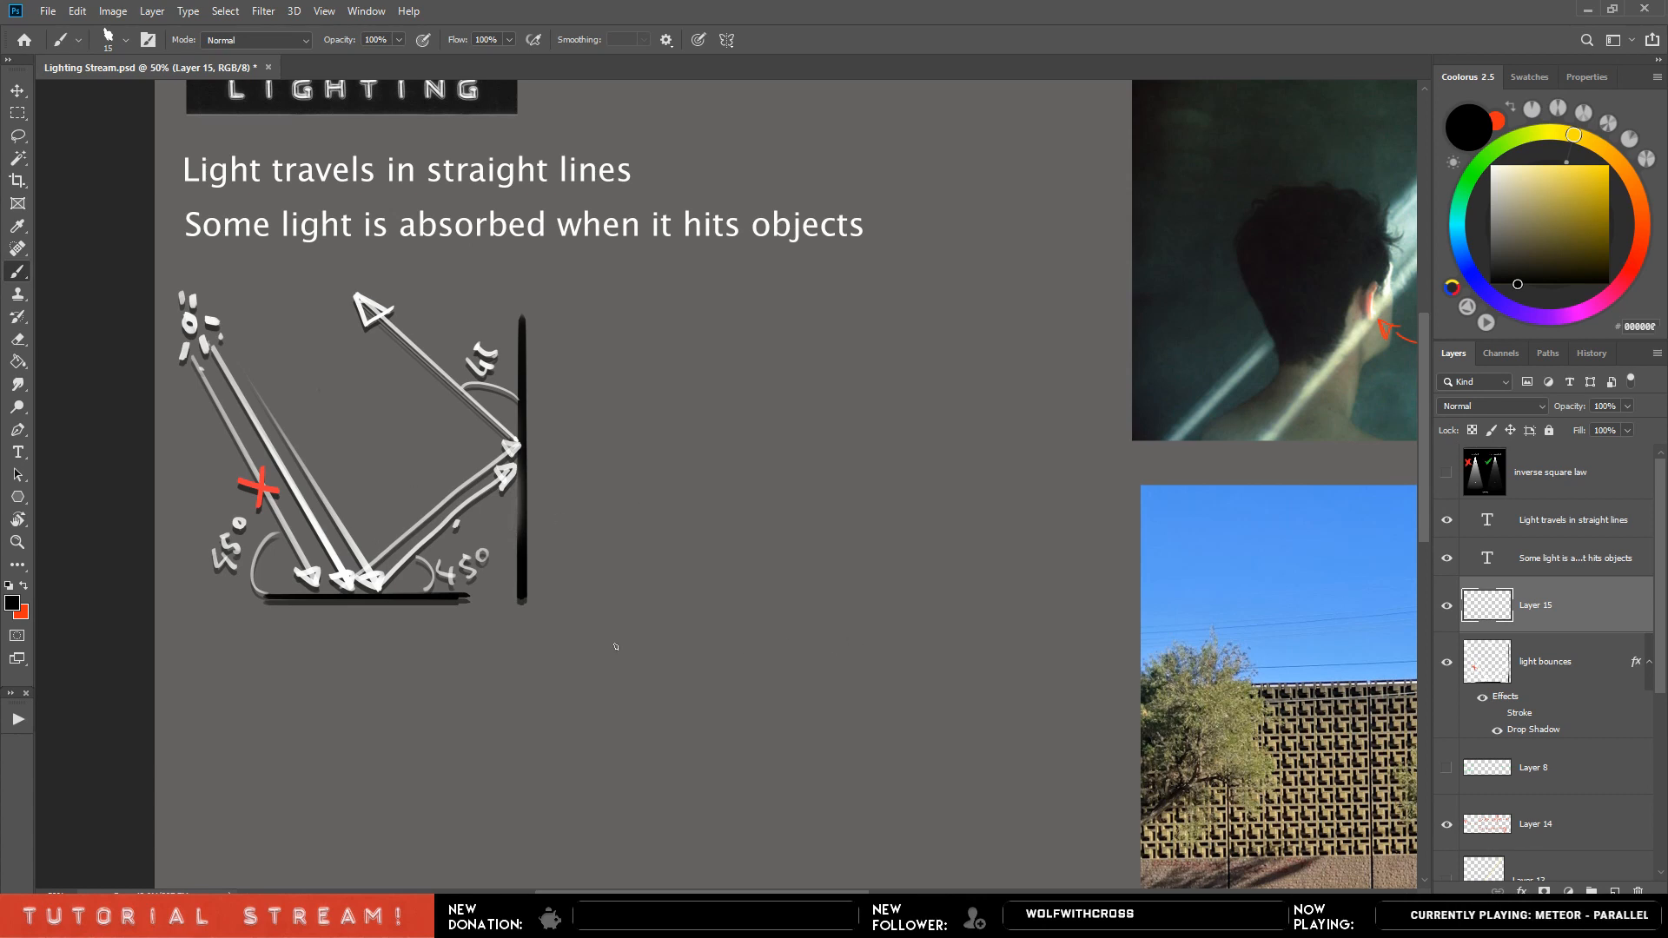
pyautogui.press(']')
pyautogui.press(']')
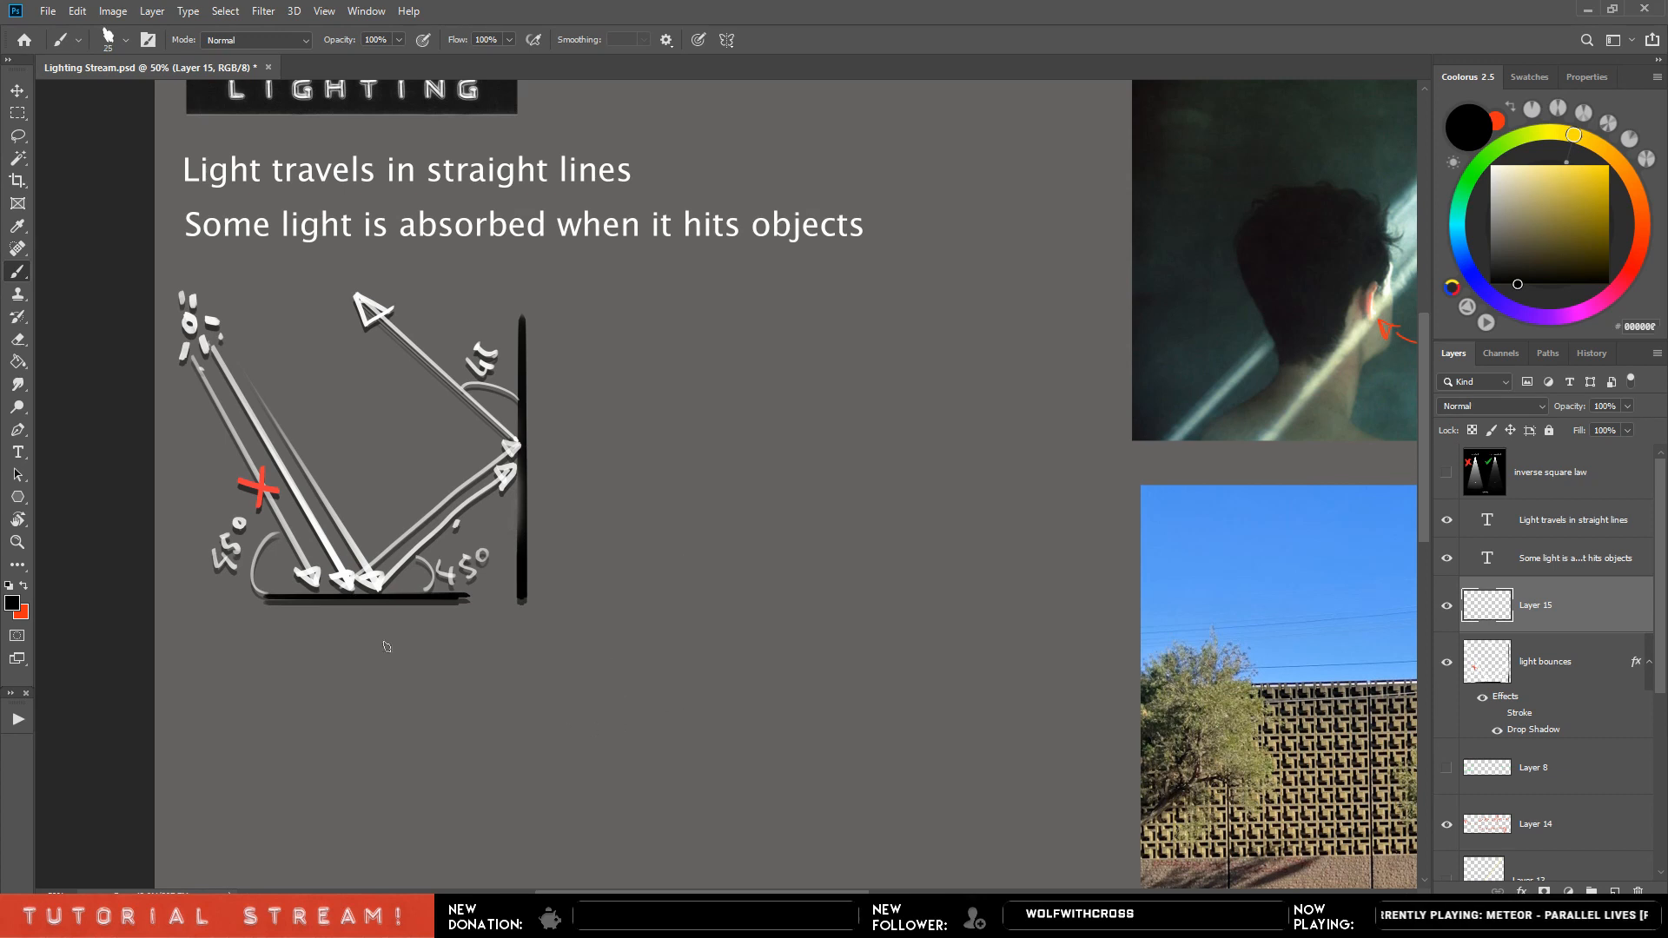
pyautogui.moveTo(385, 607)
pyautogui.mouseDown()
pyautogui.moveTo(448, 703)
pyautogui.moveTo(732, 650)
pyautogui.mouseUp()
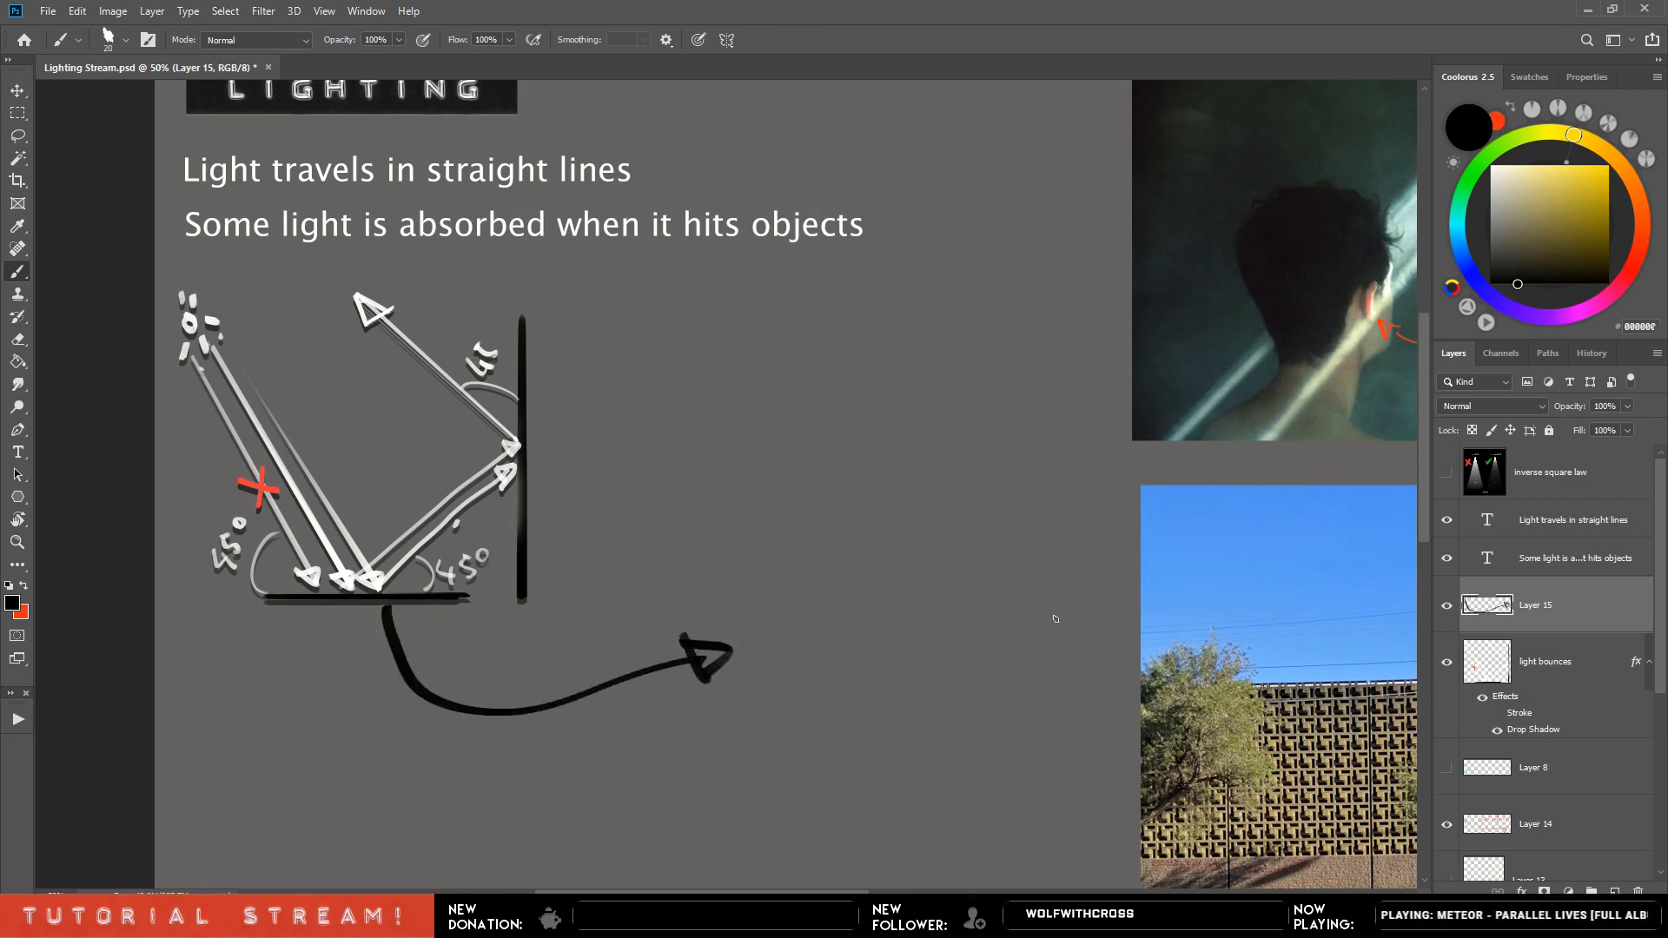
# Draw a black wavy line above the arrow with a size 15 brush to represent a rough surface.
pyautogui.press('[')
pyautogui.moveTo(718, 591)
pyautogui.mouseDown()
pyautogui.moveTo(745, 567)
pyautogui.moveTo(784, 587)
pyautogui.mouseUp()
pyautogui.moveTo(888, 574); pyautogui.dragTo(1099, 569)
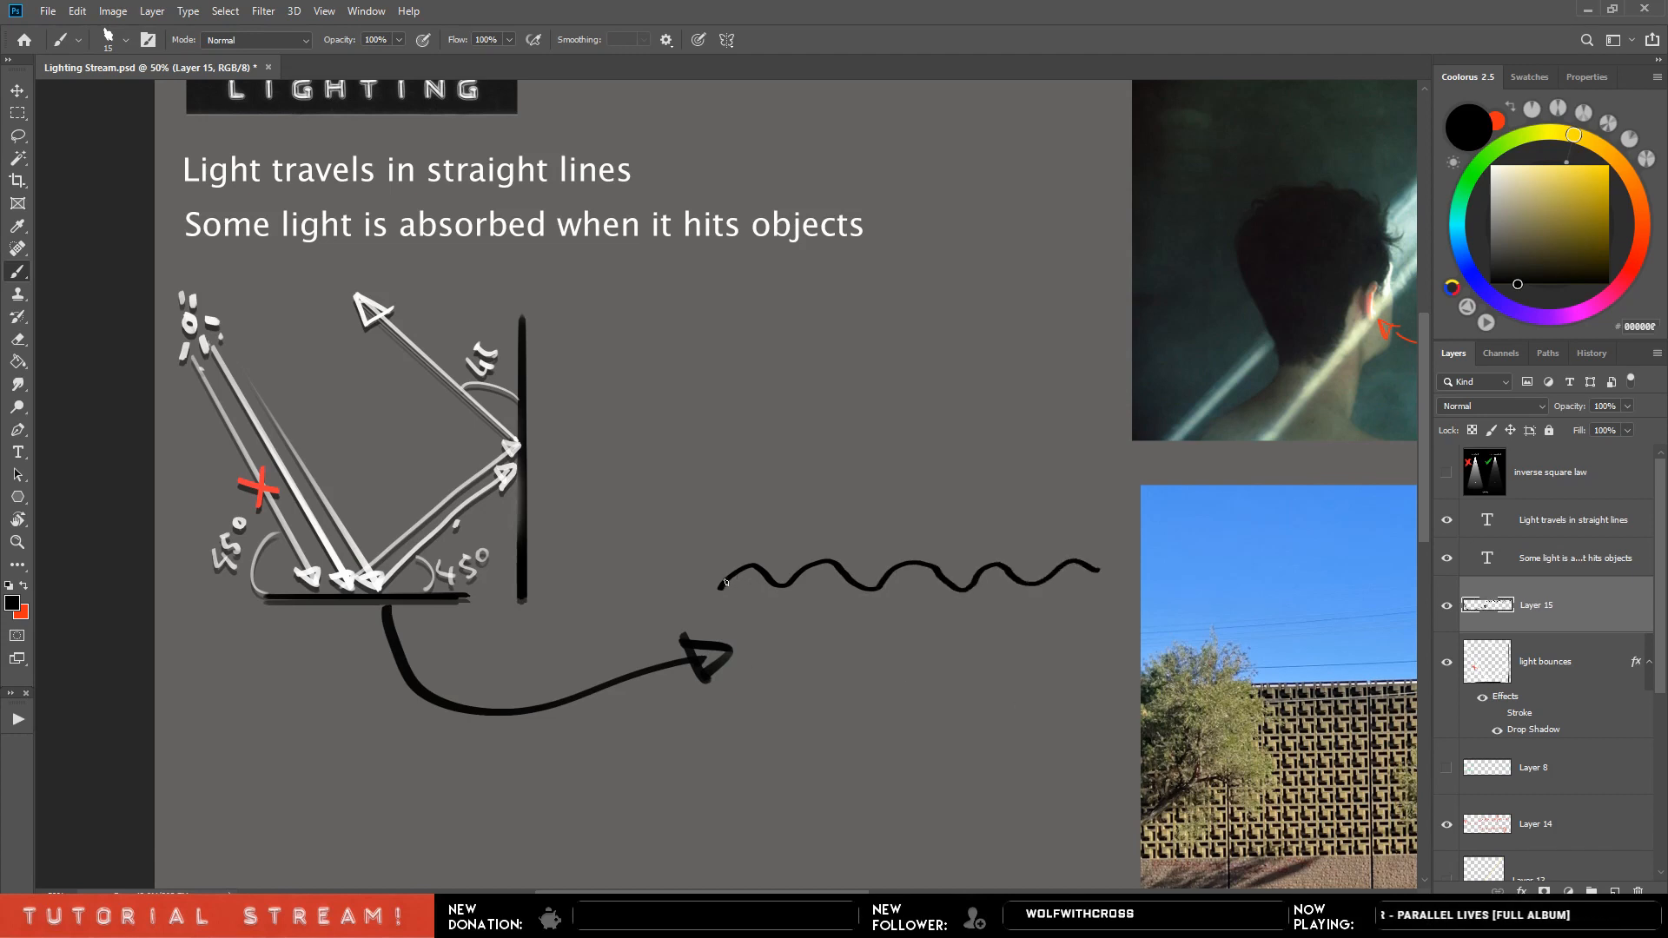
pyautogui.moveTo(718, 584); pyautogui.dragTo(583, 603)
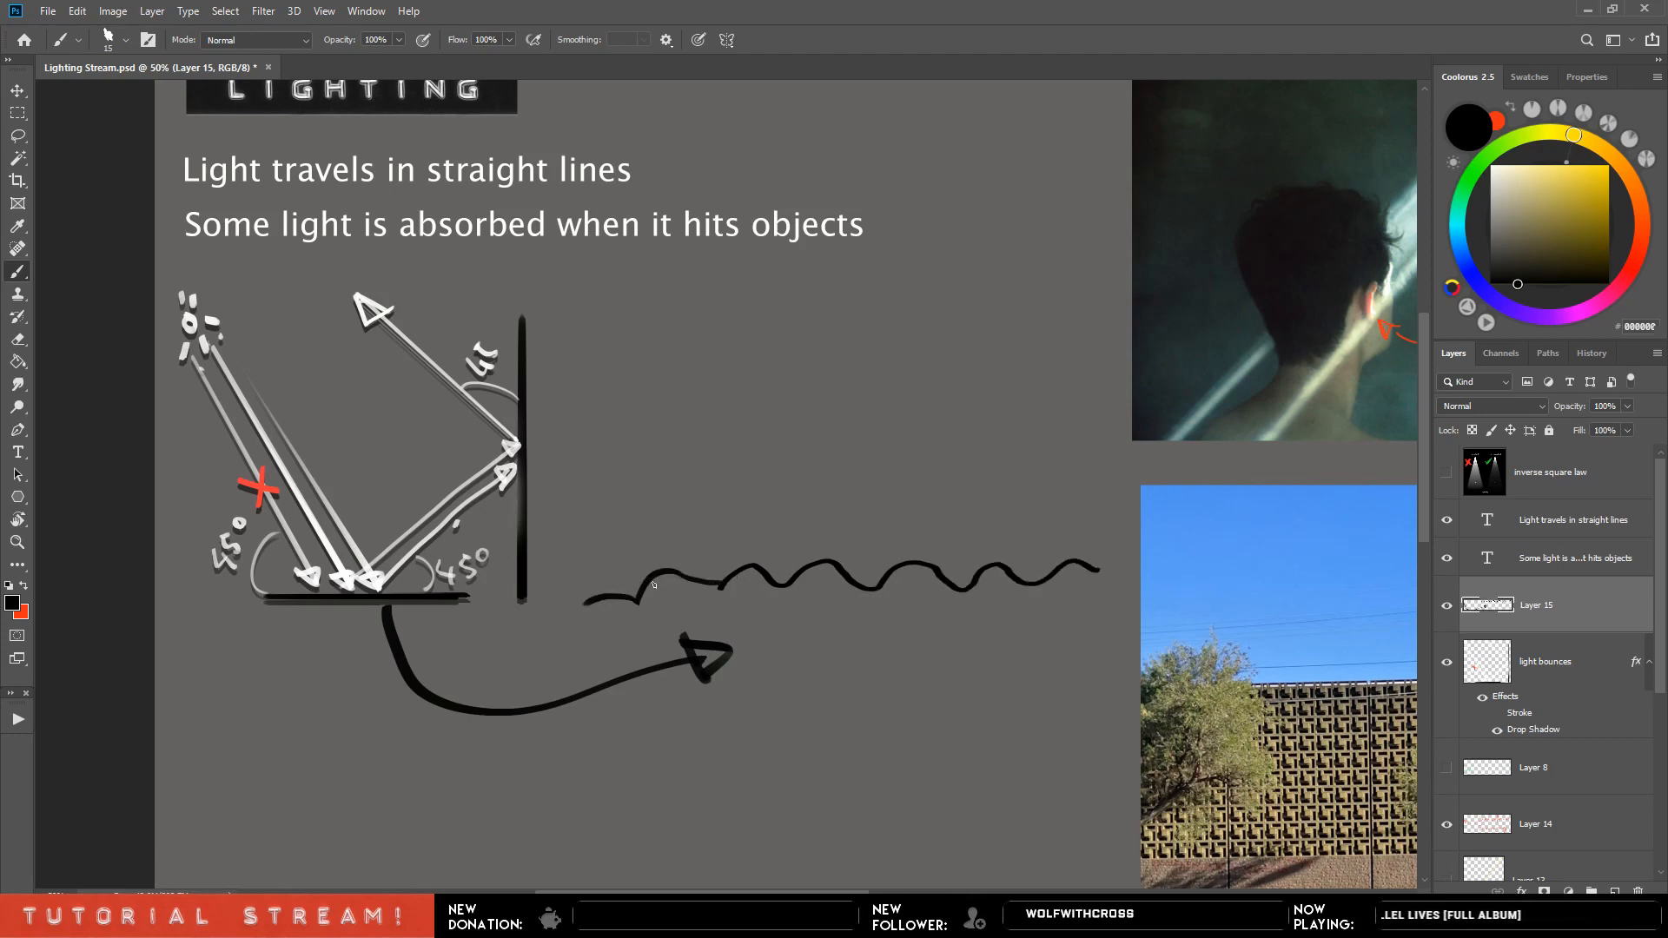
# Draw a white light ray striking the wavy surface and bouncing back toward its source with an arrowhead.
pyautogui.click(1456, 161)
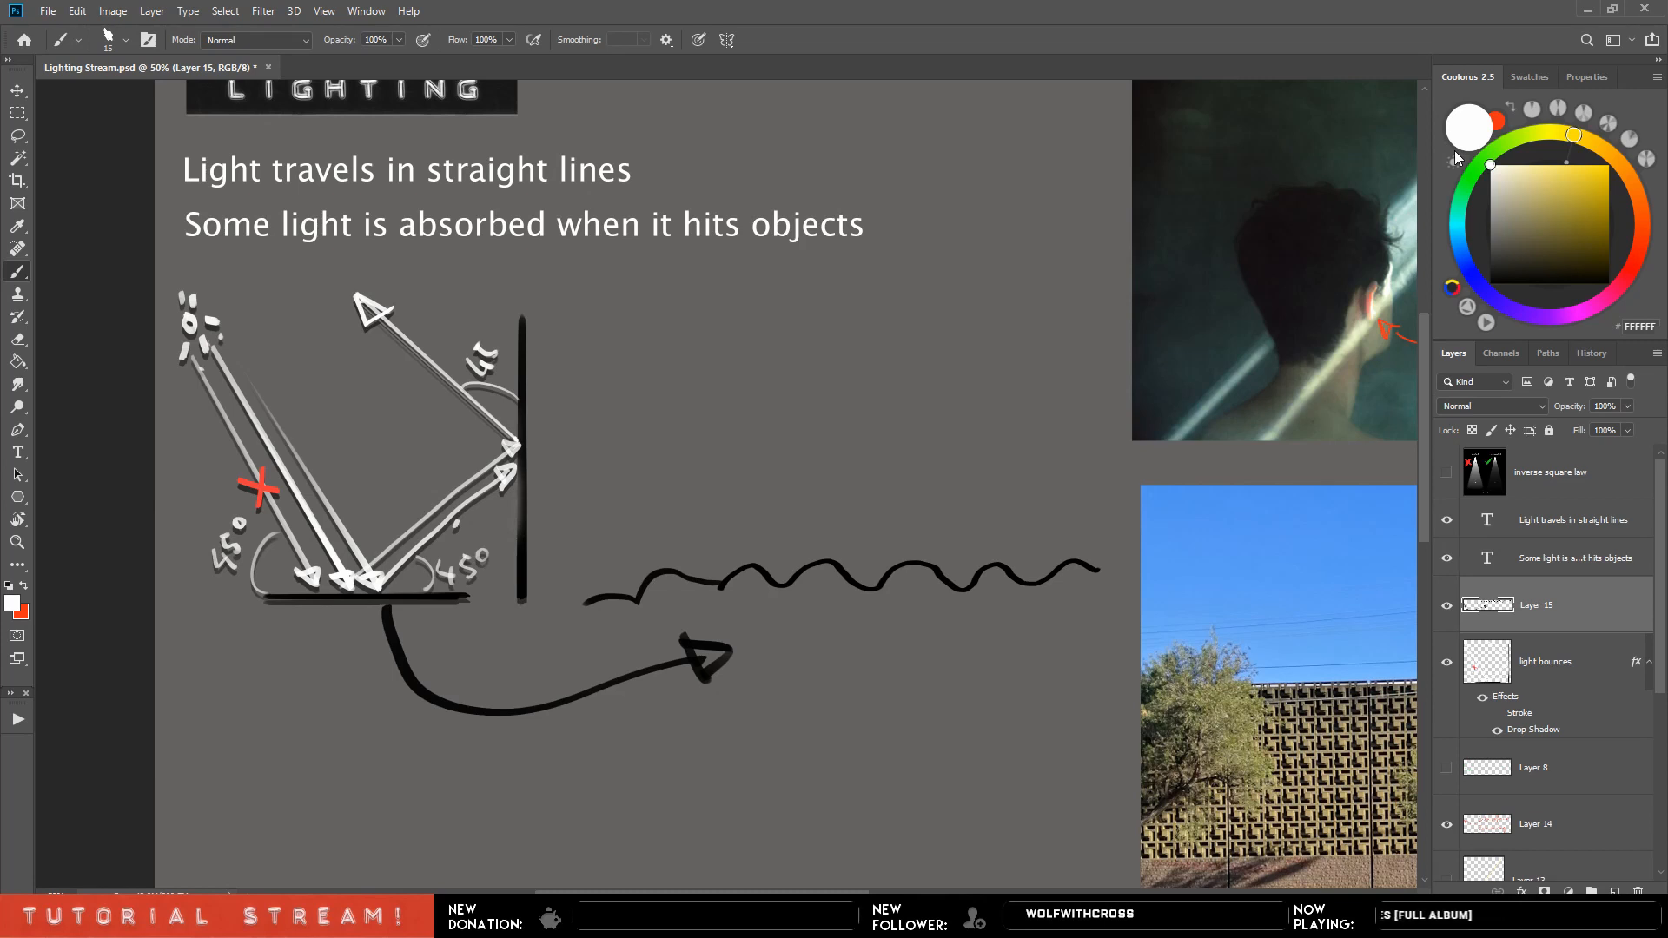
pyautogui.click(596, 276)
pyautogui.moveTo(804, 563)
pyautogui.mouseDown()
pyautogui.moveTo(595, 280)
pyautogui.moveTo(805, 563)
pyautogui.mouseUp()
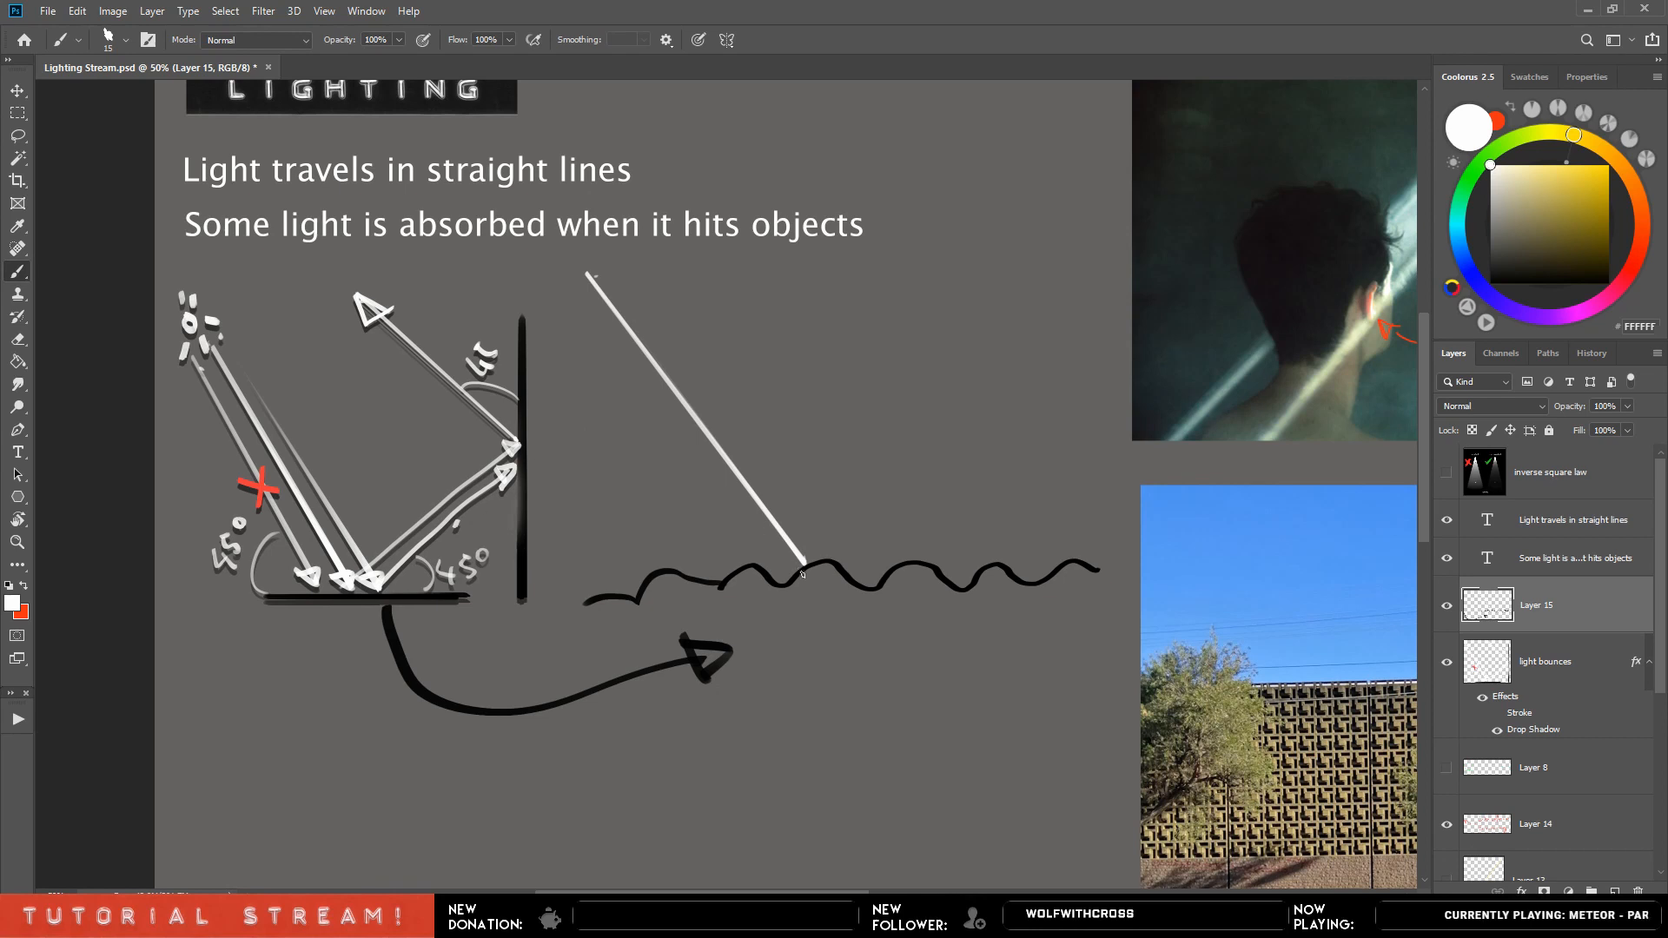
pyautogui.moveTo(562, 434); pyautogui.dragTo(805, 566)
pyautogui.moveTo(560, 432)
pyautogui.mouseDown()
pyautogui.moveTo(589, 428)
pyautogui.moveTo(553, 426)
pyautogui.mouseUp()
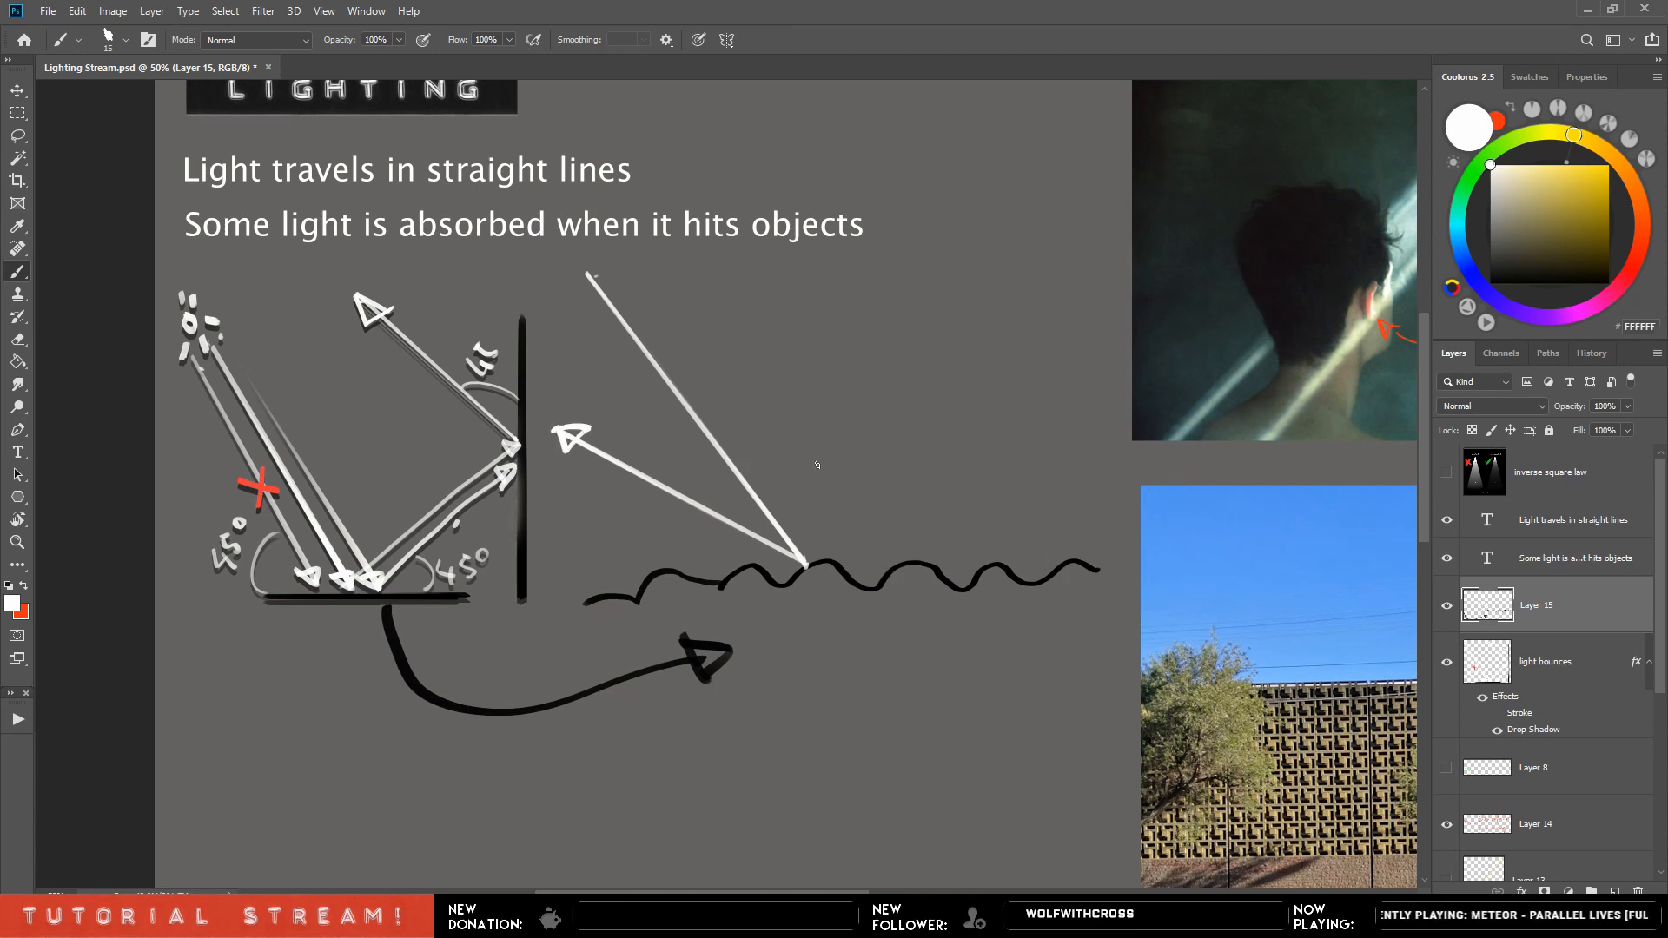
# Draw a second, parallel white ray hitting the wavy surface and bouncing away toward the reference photo with an arrowhead.
pyautogui.click(640, 257)
pyautogui.moveTo(714, 335)
pyautogui.mouseDown()
pyautogui.moveTo(904, 560)
pyautogui.moveTo(1131, 194)
pyautogui.mouseUp()
pyautogui.moveTo(1132, 194); pyautogui.dragTo(1140, 228)
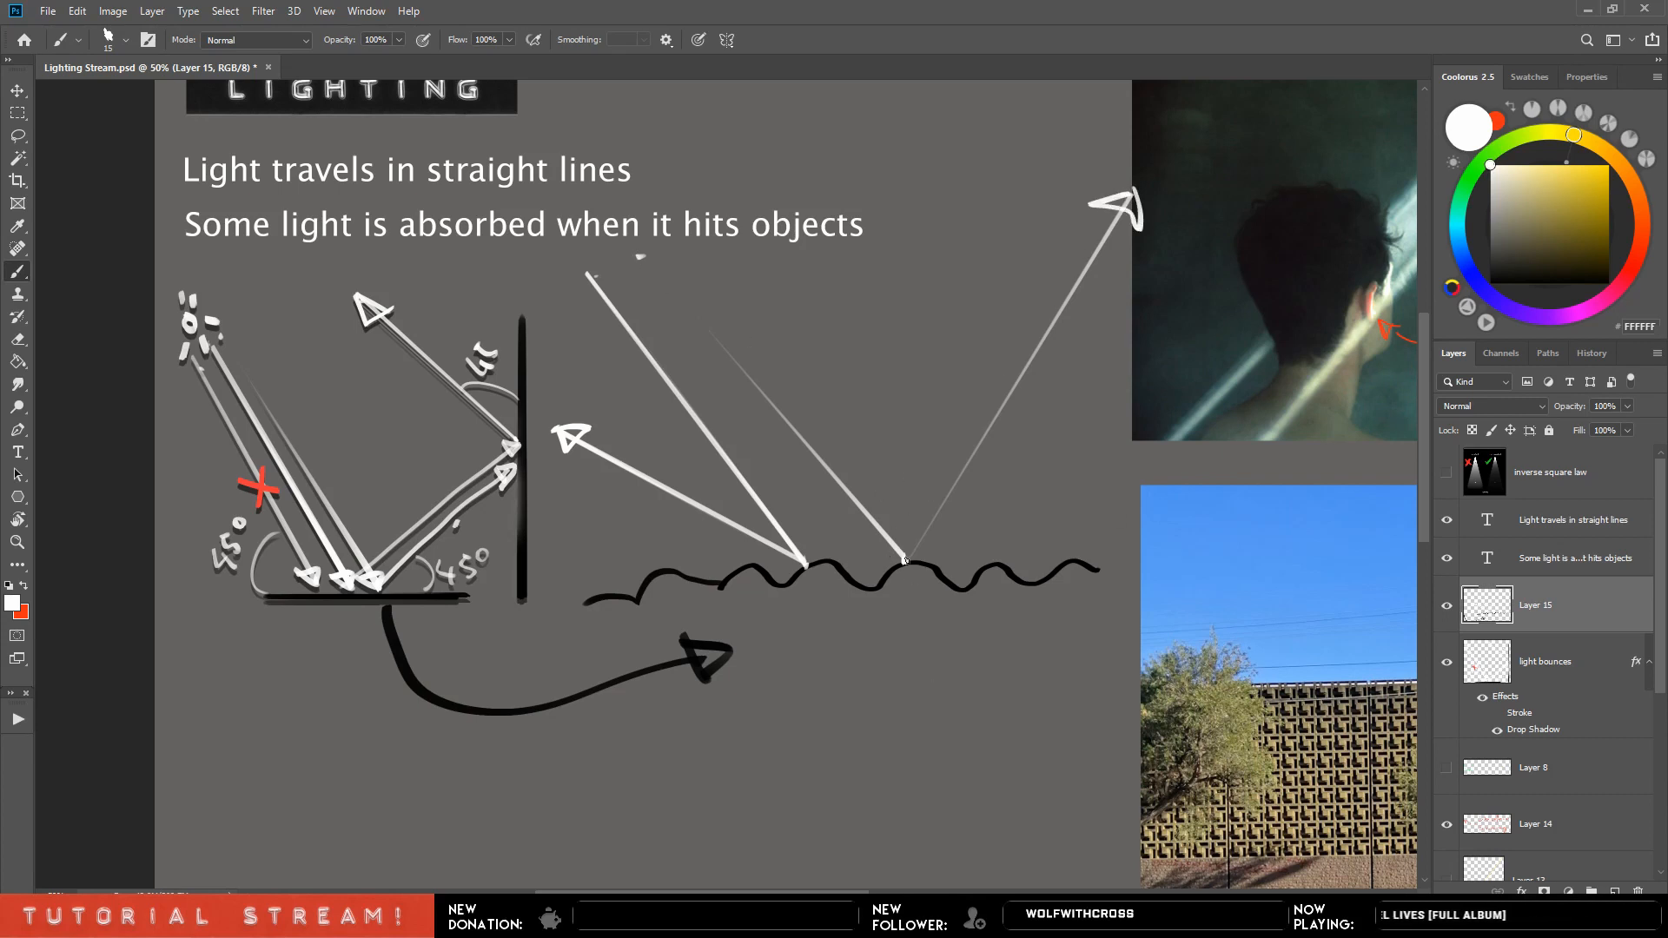
pyautogui.moveTo(905, 561)
pyautogui.mouseDown()
pyautogui.moveTo(683, 307)
pyautogui.moveTo(865, 514)
pyautogui.mouseUp()
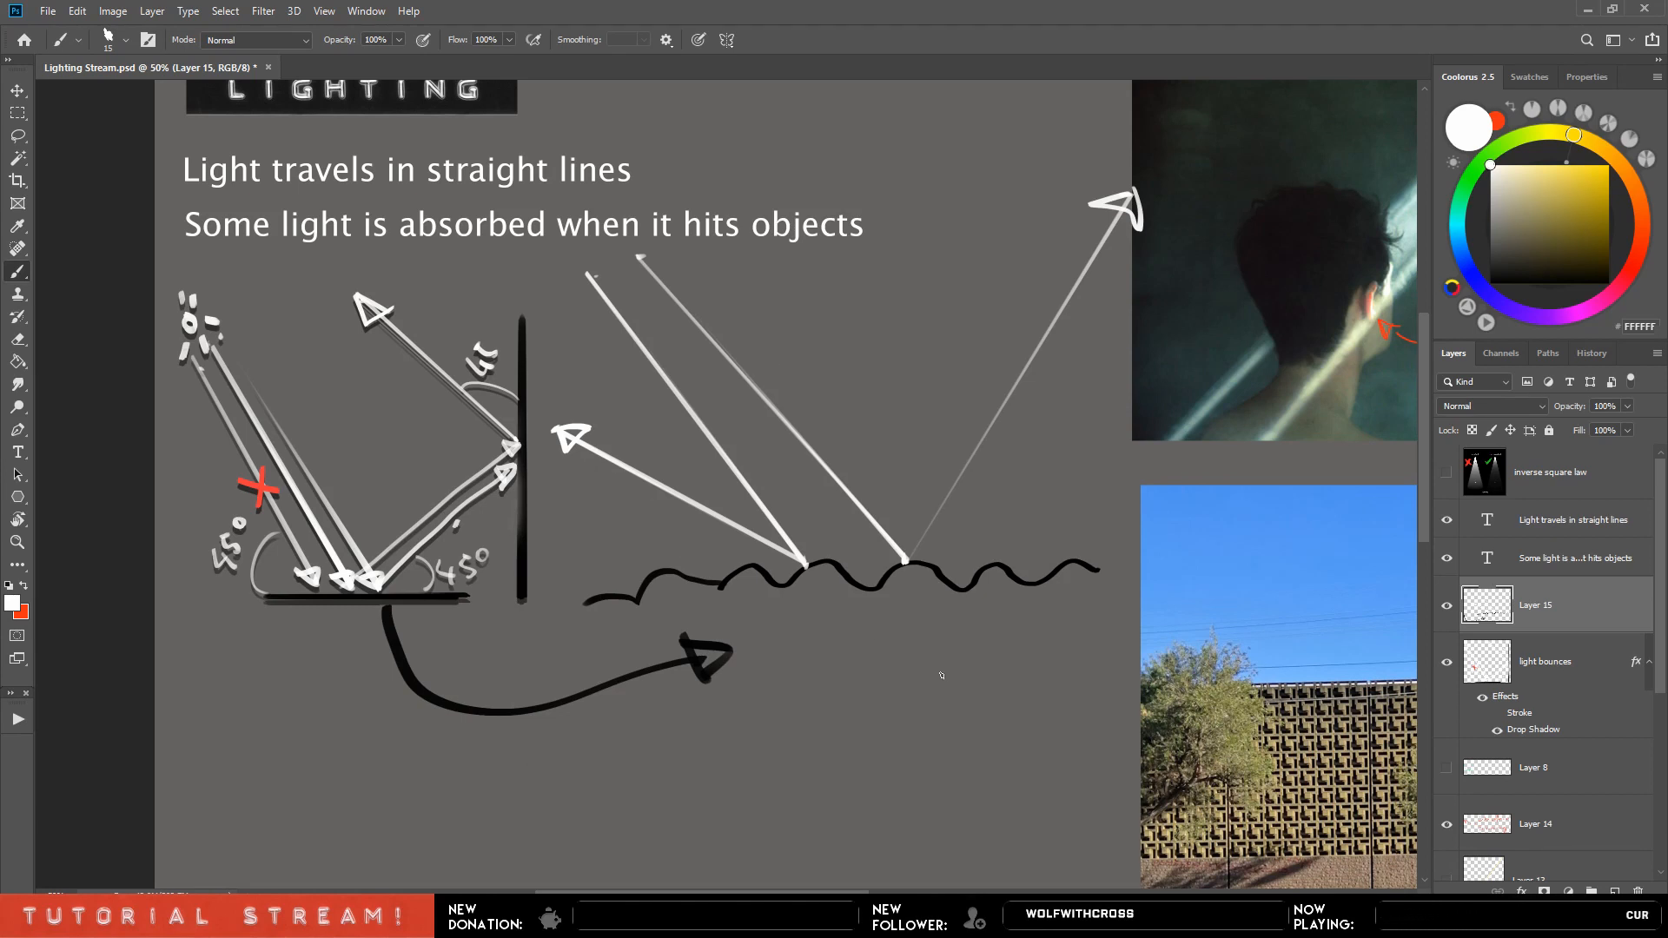
pyautogui.click(1448, 606)
pyautogui.click(1448, 606)
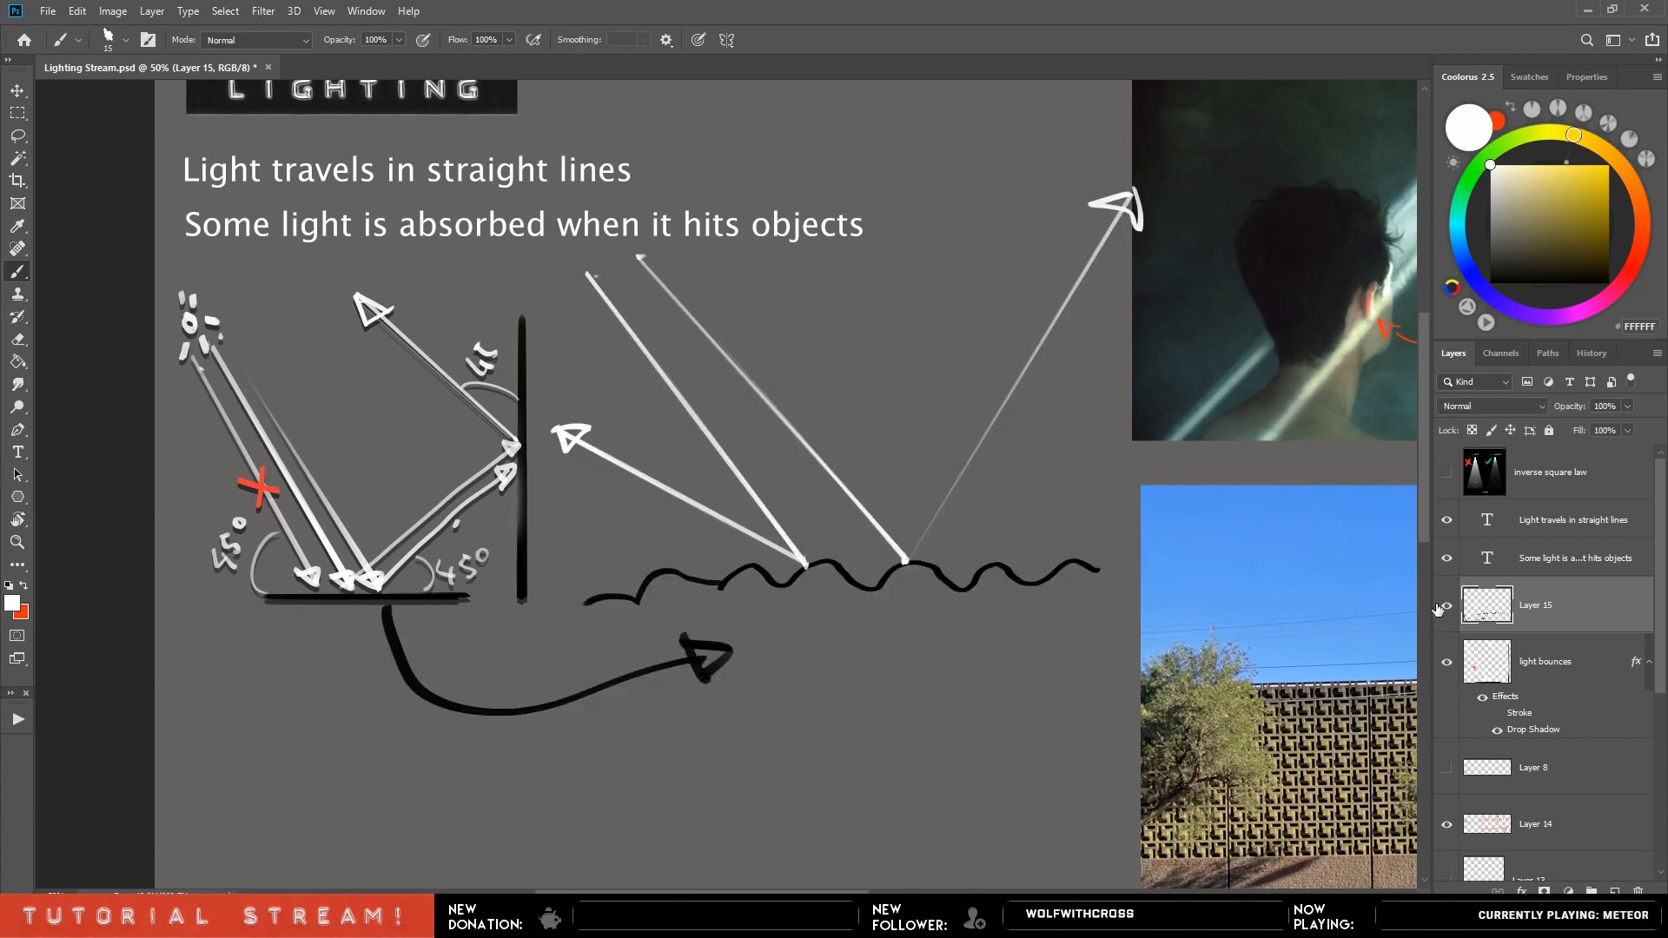
# Scribble a black, very irregular surface below the wavy line.
pyautogui.click(1525, 283)
pyautogui.moveTo(948, 627); pyautogui.dragTo(1022, 358)
pyautogui.moveTo(763, 483)
pyautogui.mouseDown()
pyautogui.moveTo(827, 588)
pyautogui.moveTo(970, 508)
pyautogui.moveTo(906, 477)
pyautogui.moveTo(1052, 601)
pyautogui.moveTo(1139, 493)
pyautogui.moveTo(927, 483)
pyautogui.moveTo(1113, 469)
pyautogui.mouseUp()
# Draw two white arrowed rays hitting the irregular scribble and bouncing off in different directions.
pyautogui.click(1491, 165)
pyautogui.moveTo(760, 428)
pyautogui.mouseDown()
pyautogui.moveTo(830, 511)
pyautogui.moveTo(817, 524)
pyautogui.moveTo(854, 511)
pyautogui.moveTo(778, 574)
pyautogui.moveTo(795, 565)
pyautogui.mouseUp()
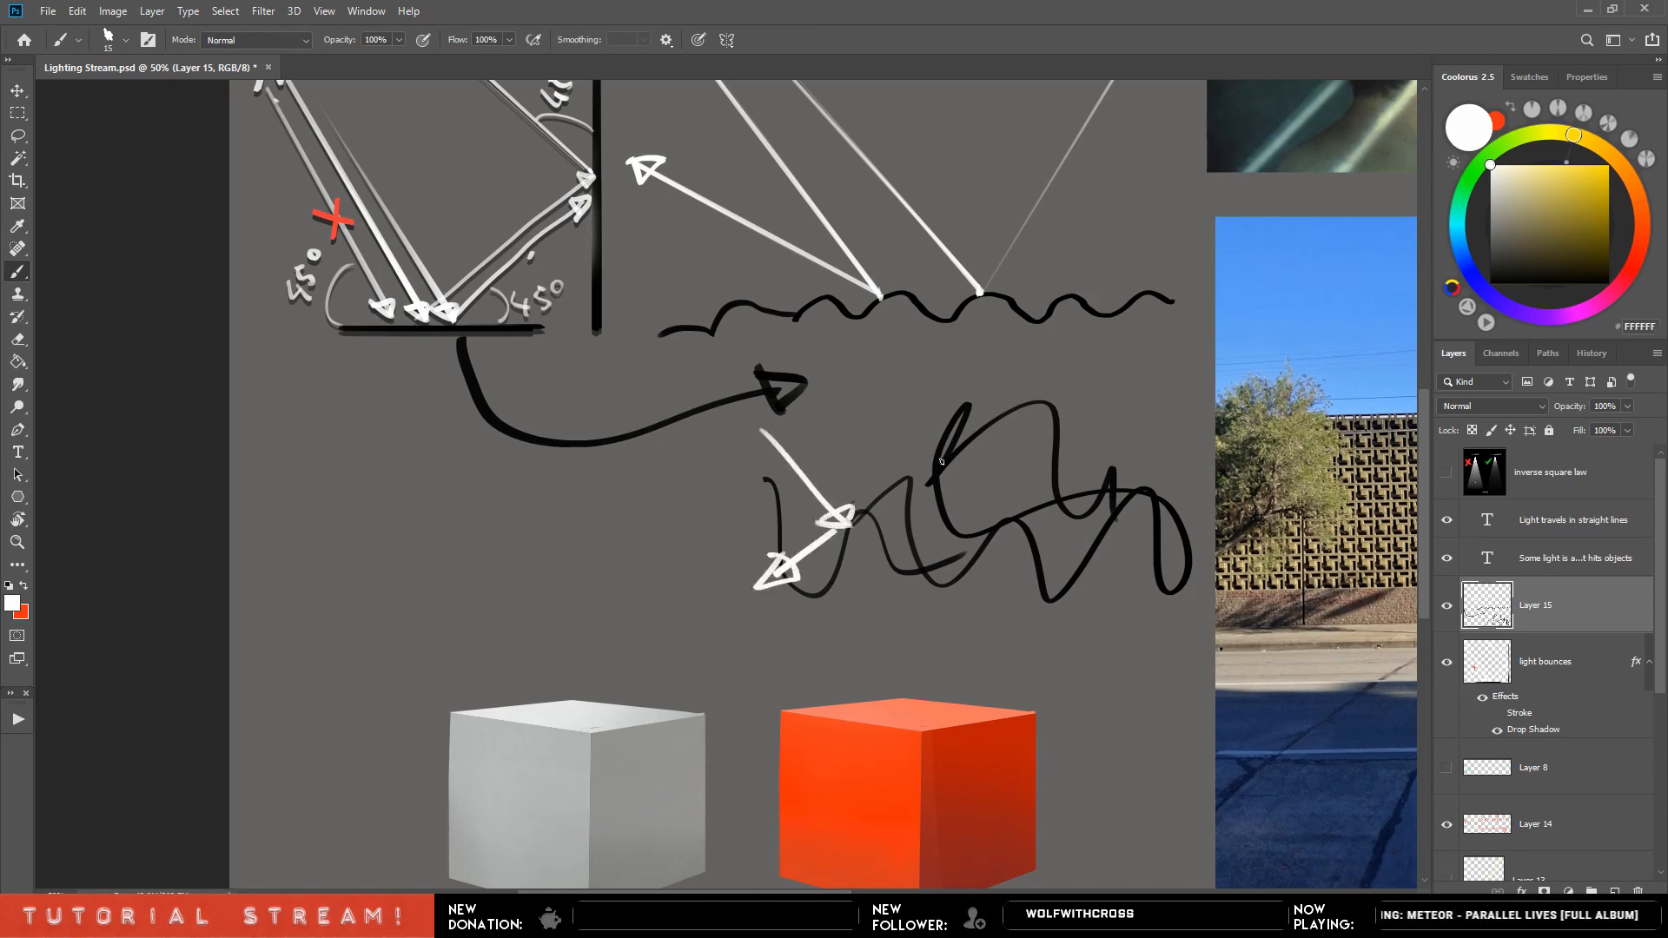
pyautogui.moveTo(862, 401)
pyautogui.mouseDown()
pyautogui.moveTo(952, 550)
pyautogui.moveTo(1022, 421)
pyautogui.moveTo(1034, 432)
pyautogui.mouseUp()
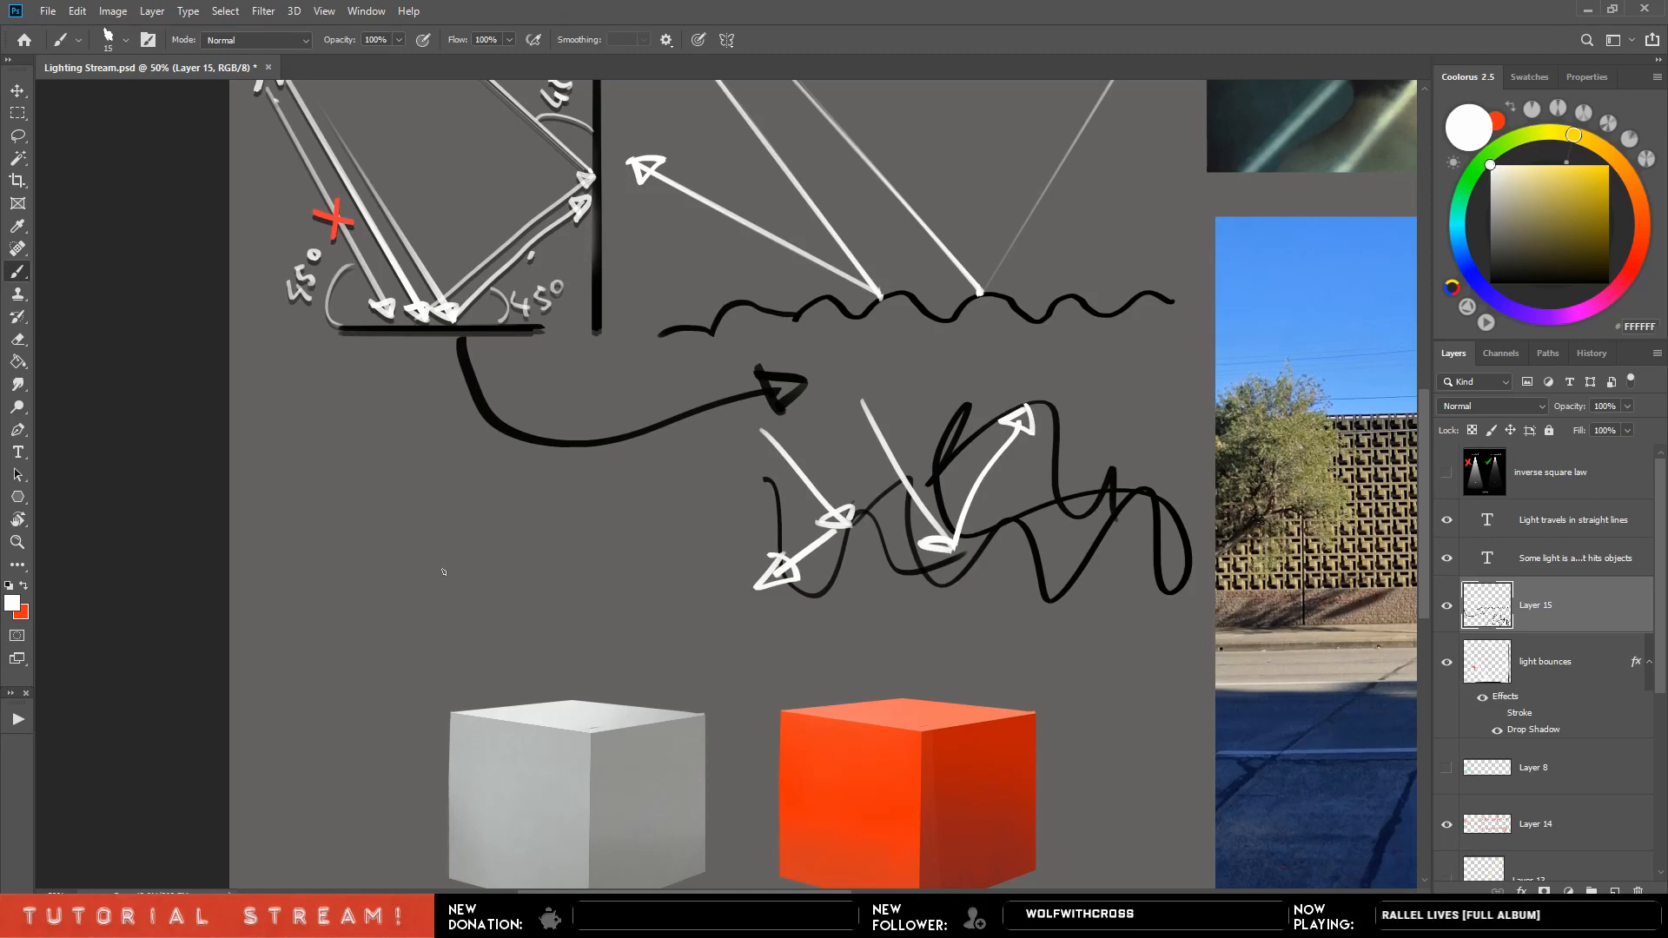
pyautogui.moveTo(1138, 469); pyautogui.dragTo(893, 678)
pyautogui.click(1447, 606)
pyautogui.click(1447, 606)
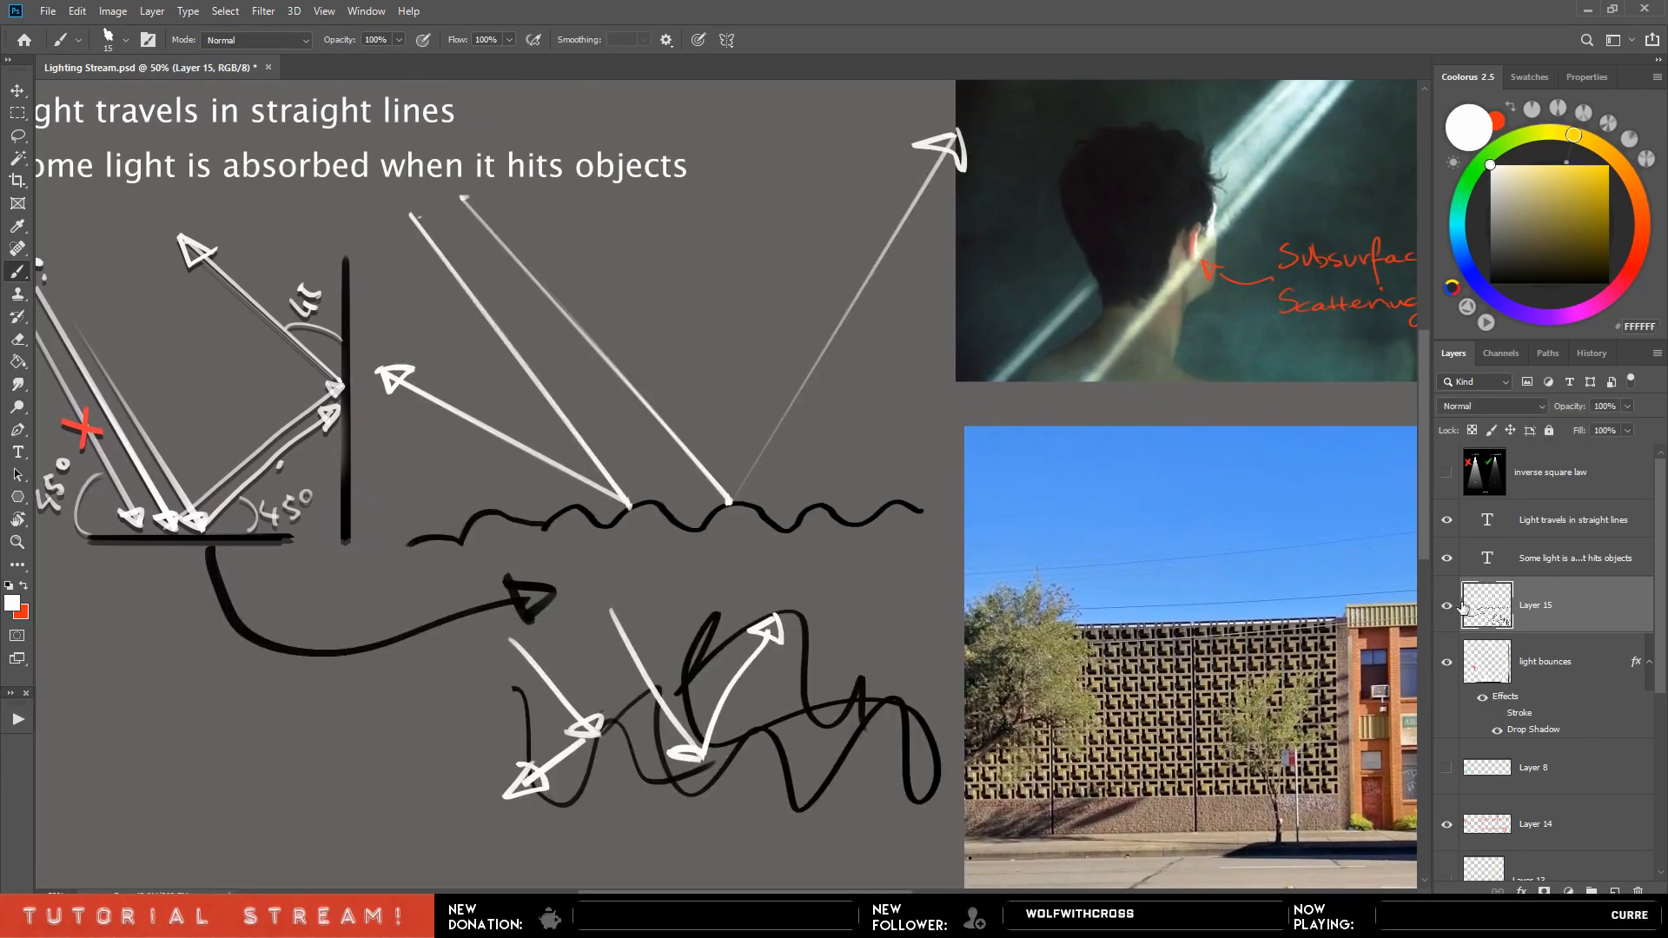
# Erase the irregular scribble and its two bouncing rays, leaving the wavy surface diagram above.
pyautogui.hotkey('ctrl', '-')
pyautogui.press('e')
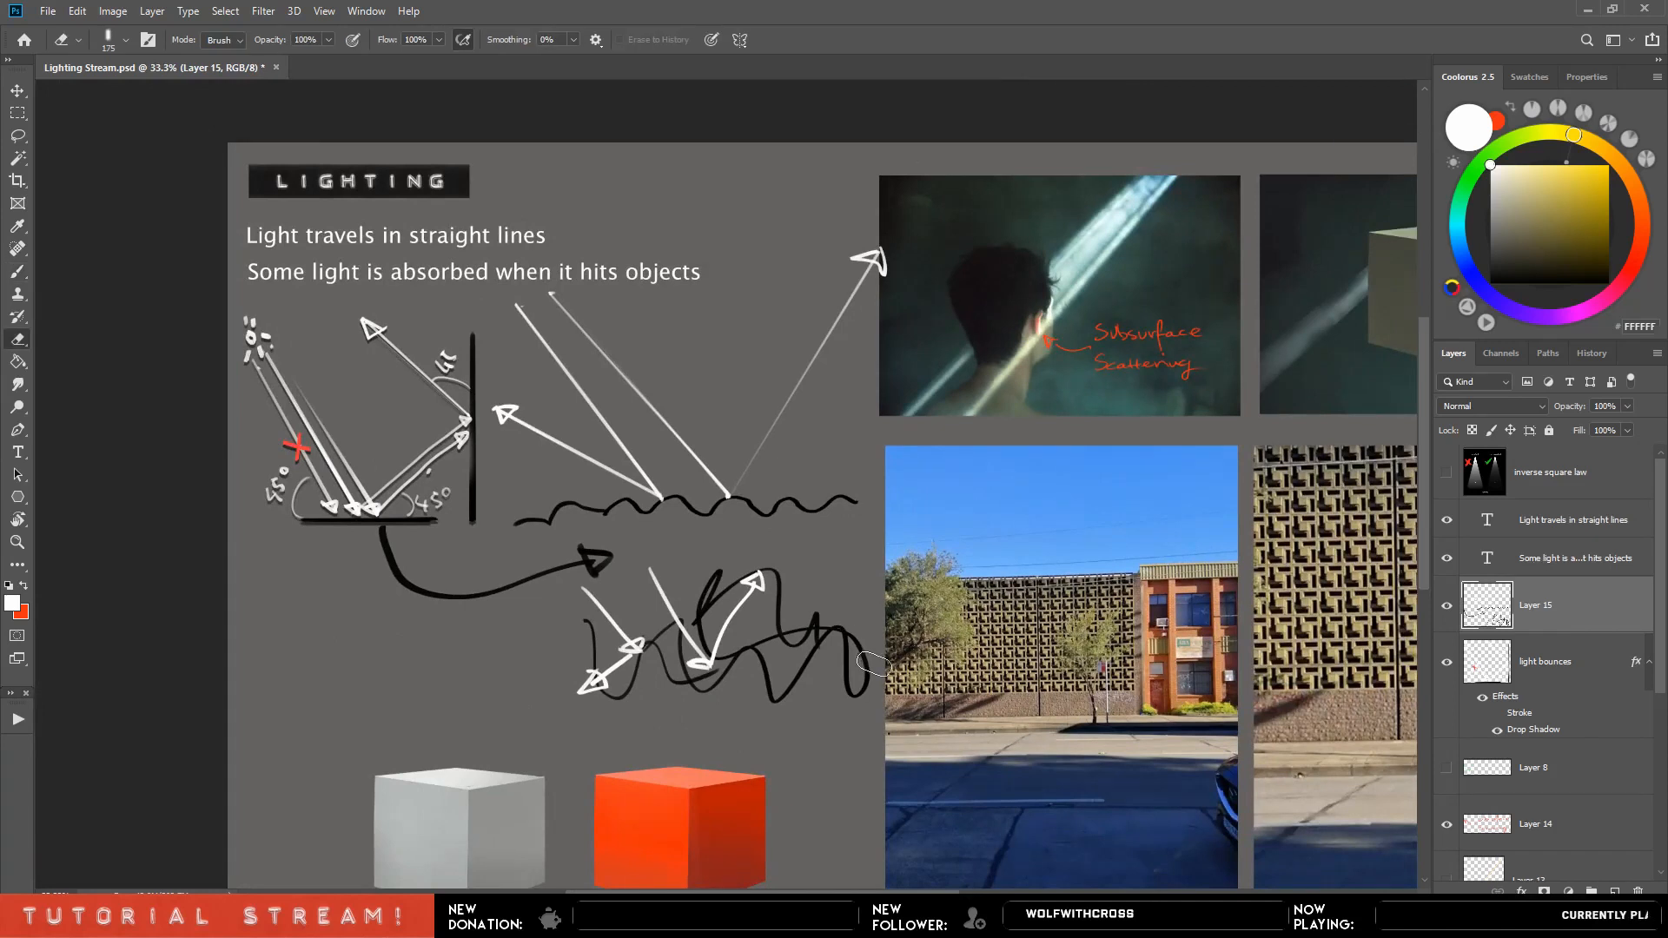
pyautogui.moveTo(869, 669)
pyautogui.mouseDown()
pyautogui.moveTo(864, 726)
pyautogui.moveTo(843, 639)
pyautogui.moveTo(791, 627)
pyautogui.moveTo(733, 711)
pyautogui.moveTo(808, 608)
pyautogui.moveTo(749, 600)
pyautogui.moveTo(621, 711)
pyautogui.moveTo(670, 624)
pyautogui.moveTo(663, 601)
pyautogui.moveTo(559, 620)
pyautogui.moveTo(632, 582)
pyautogui.moveTo(578, 636)
pyautogui.moveTo(691, 688)
pyautogui.mouseUp()
pyautogui.press(']')
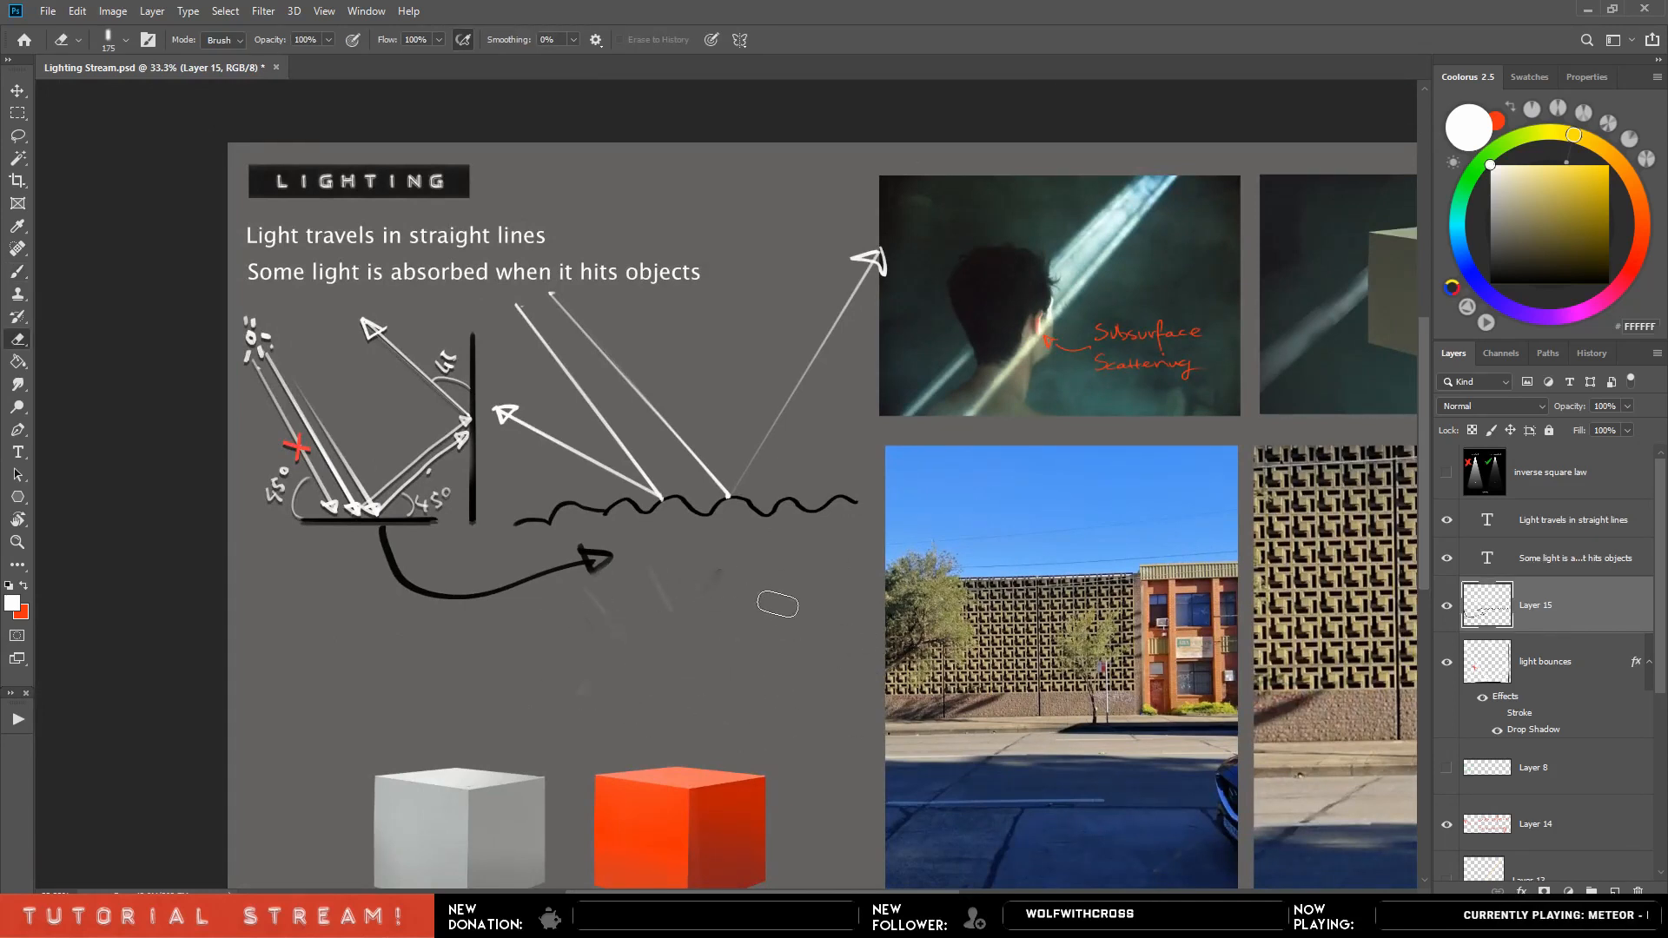
pyautogui.moveTo(775, 603)
pyautogui.mouseDown()
pyautogui.moveTo(666, 629)
pyautogui.moveTo(648, 623)
pyautogui.moveTo(655, 588)
pyautogui.moveTo(585, 612)
pyautogui.mouseUp()
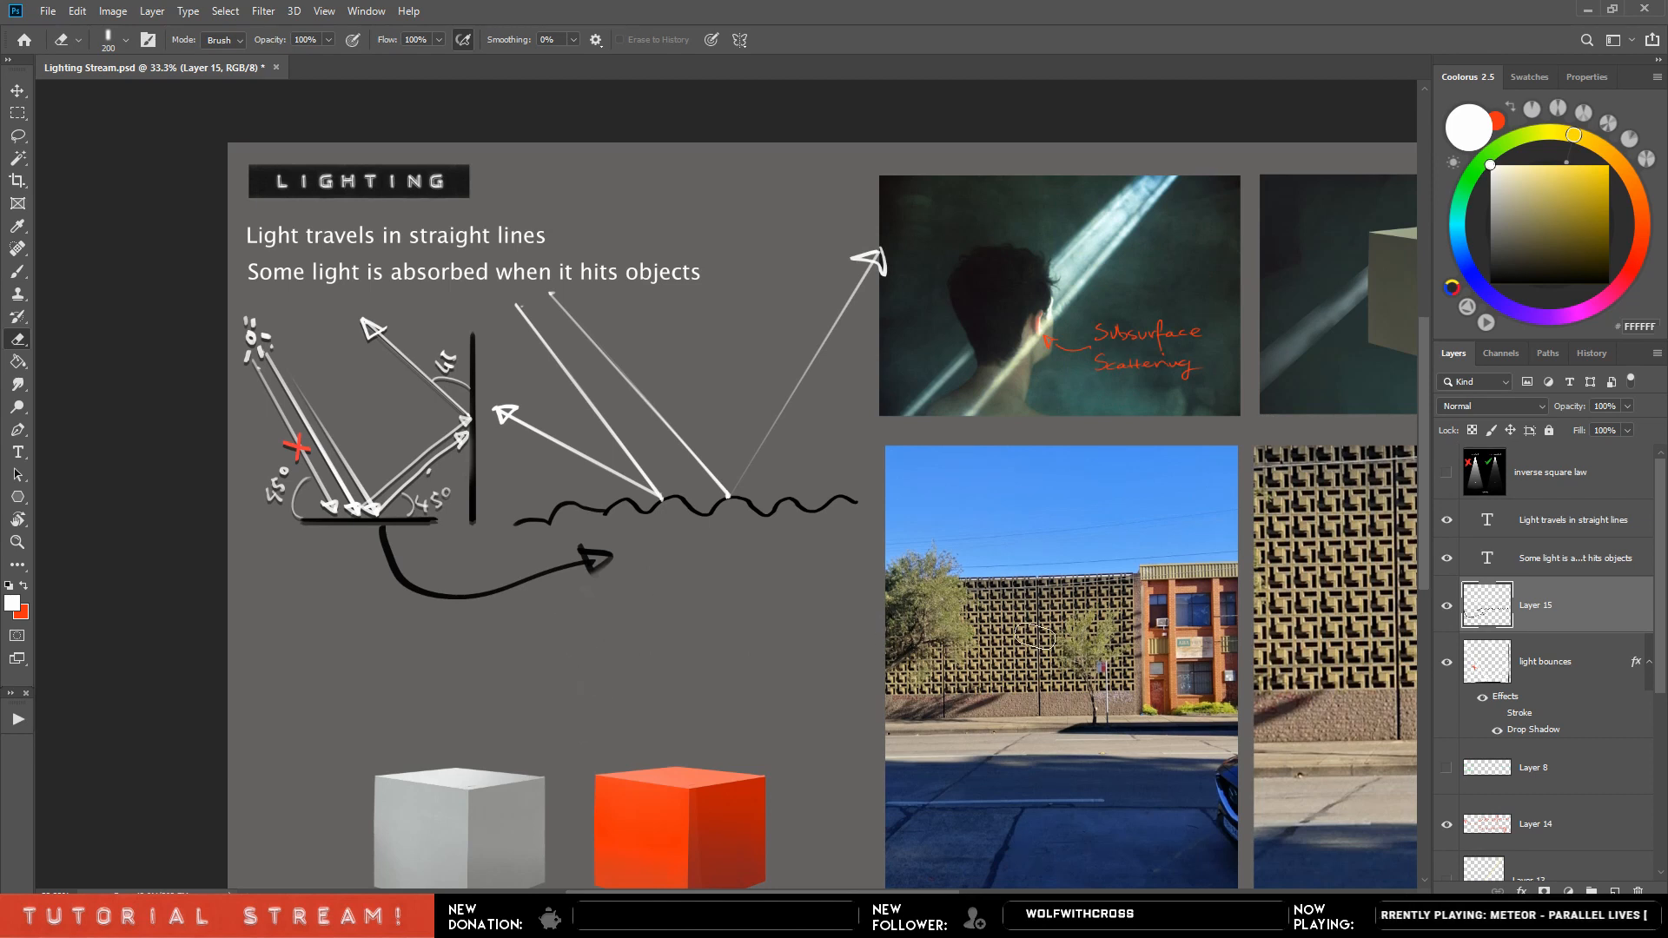
pyautogui.click(1446, 606)
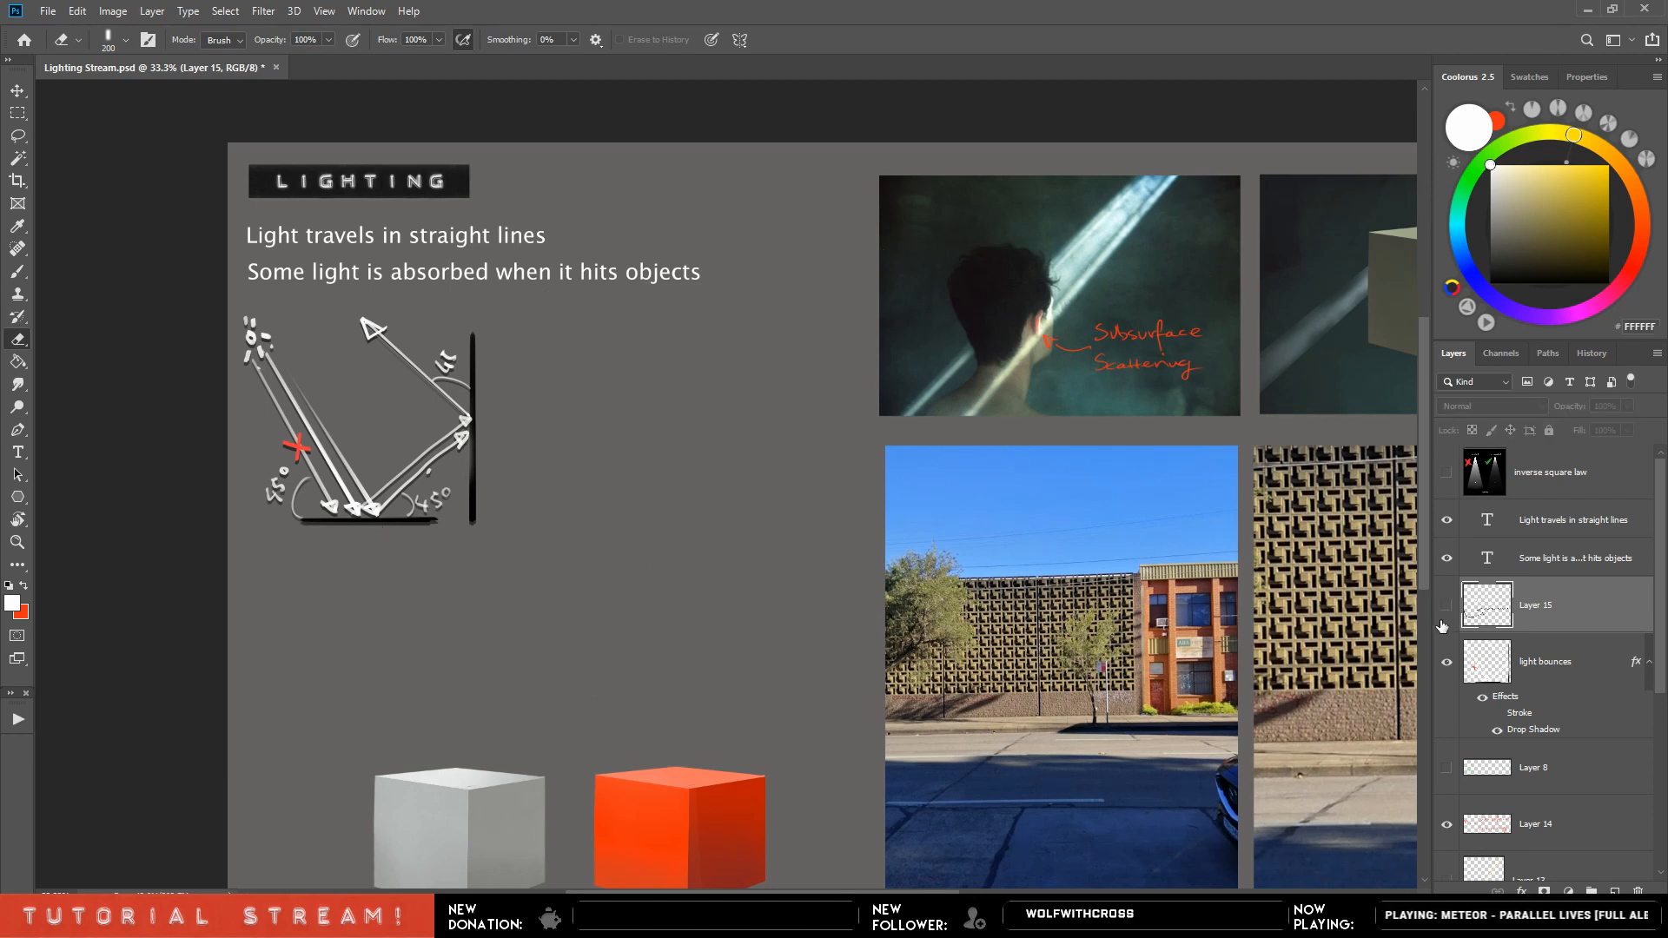
pyautogui.click(1446, 606)
pyautogui.press('b')
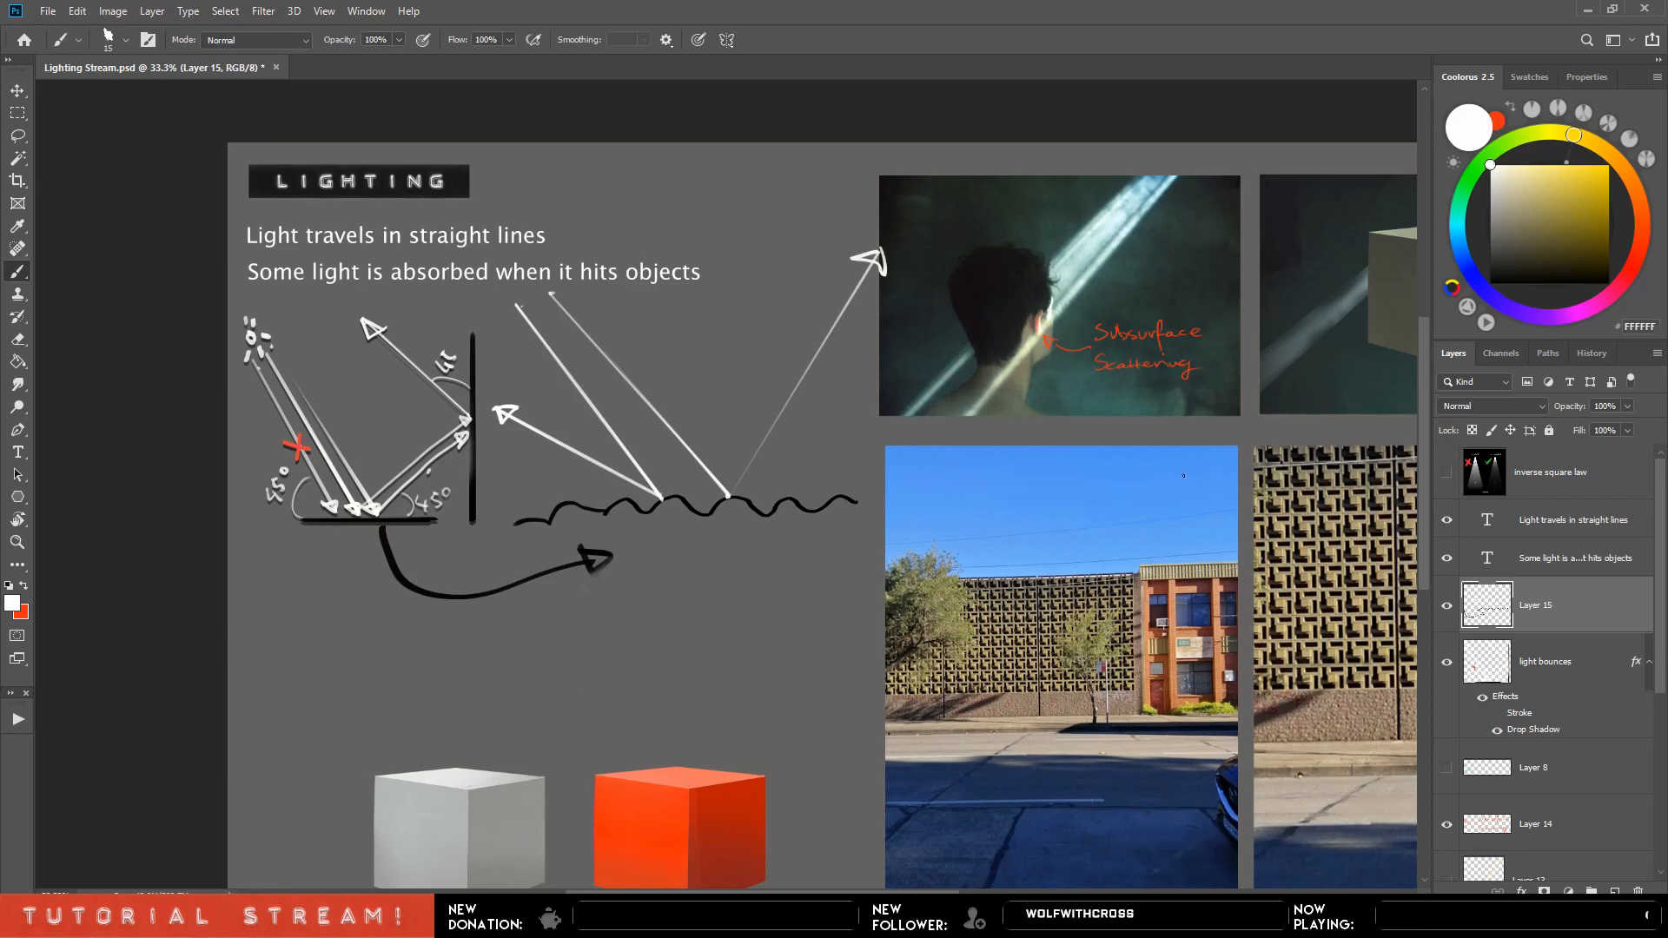
# Paint a soft white glow above the wavy surface on a new layer, using a soft brush of 700 px.
pyautogui.moveTo(1224, 469); pyautogui.dragTo(1182, 323)
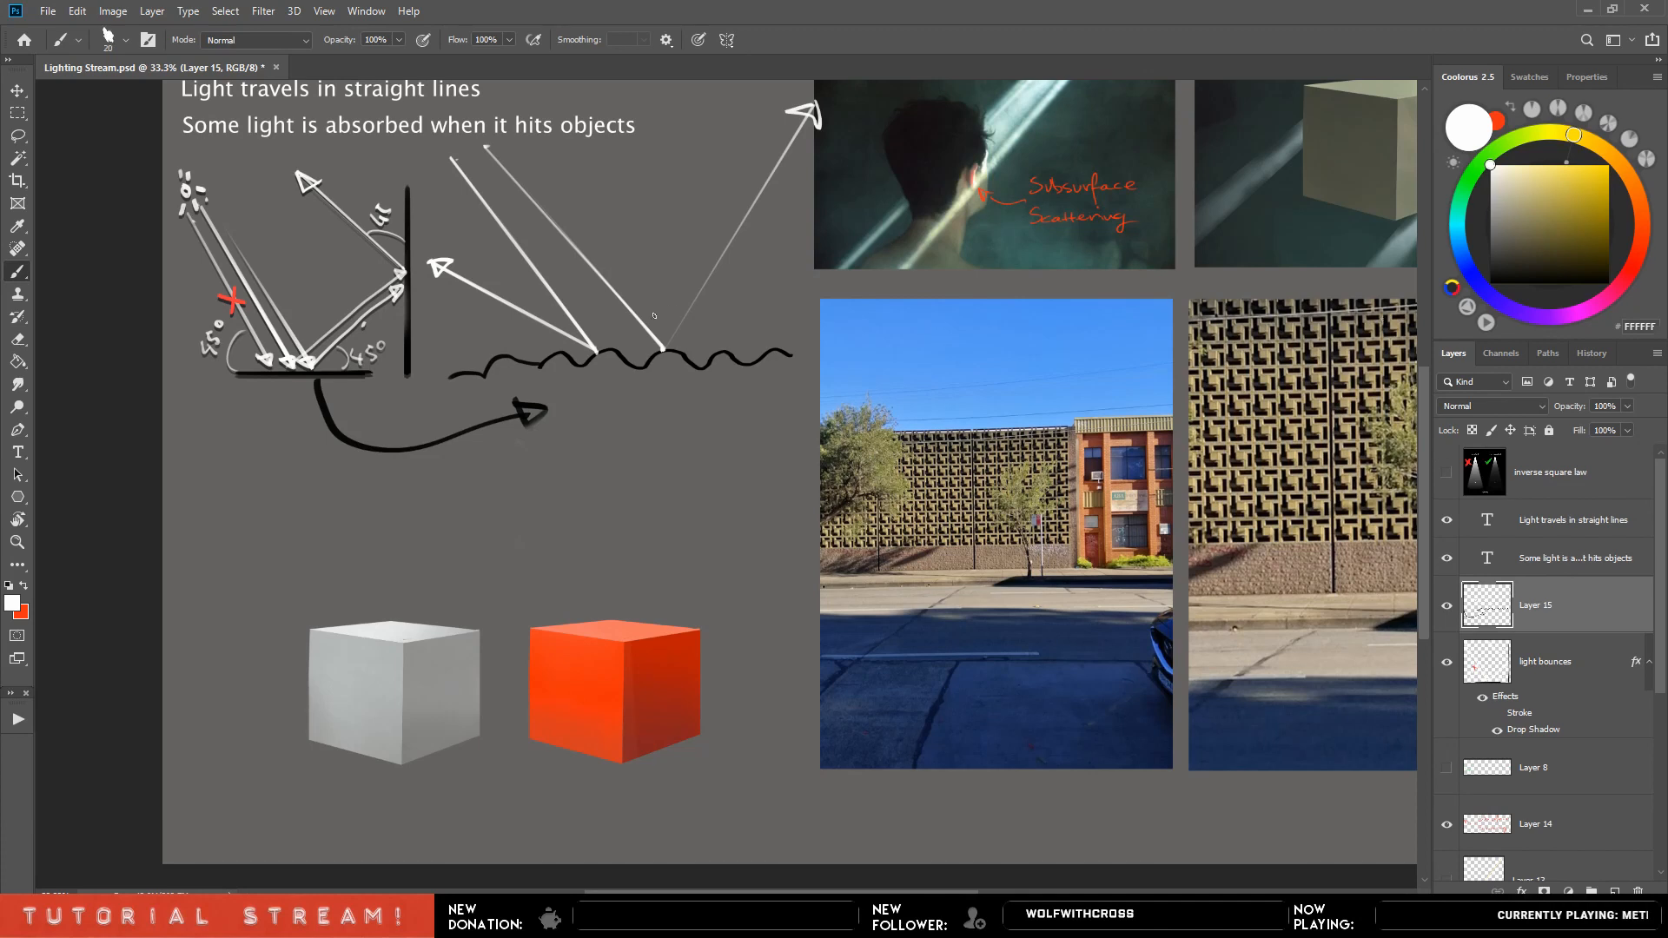
pyautogui.press(']')
pyautogui.press(']')
pyautogui.press(']')
pyautogui.press(']')
pyautogui.click(1615, 890)
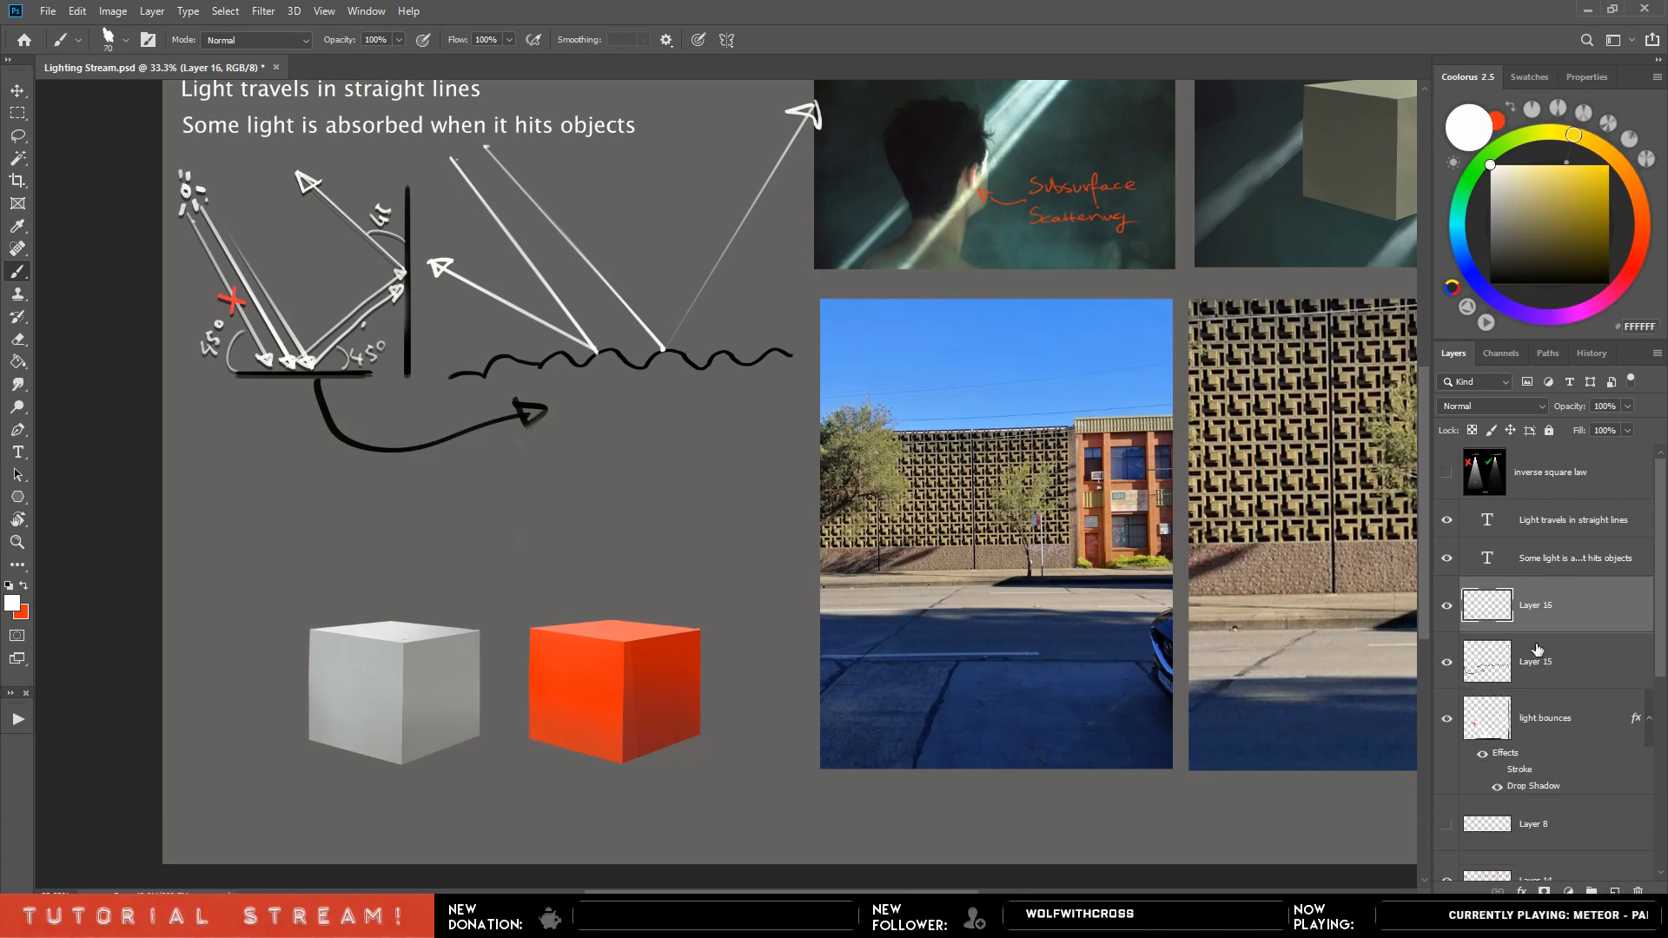
pyautogui.press('F5')
pyautogui.click(871, 295)
pyautogui.press('F5')
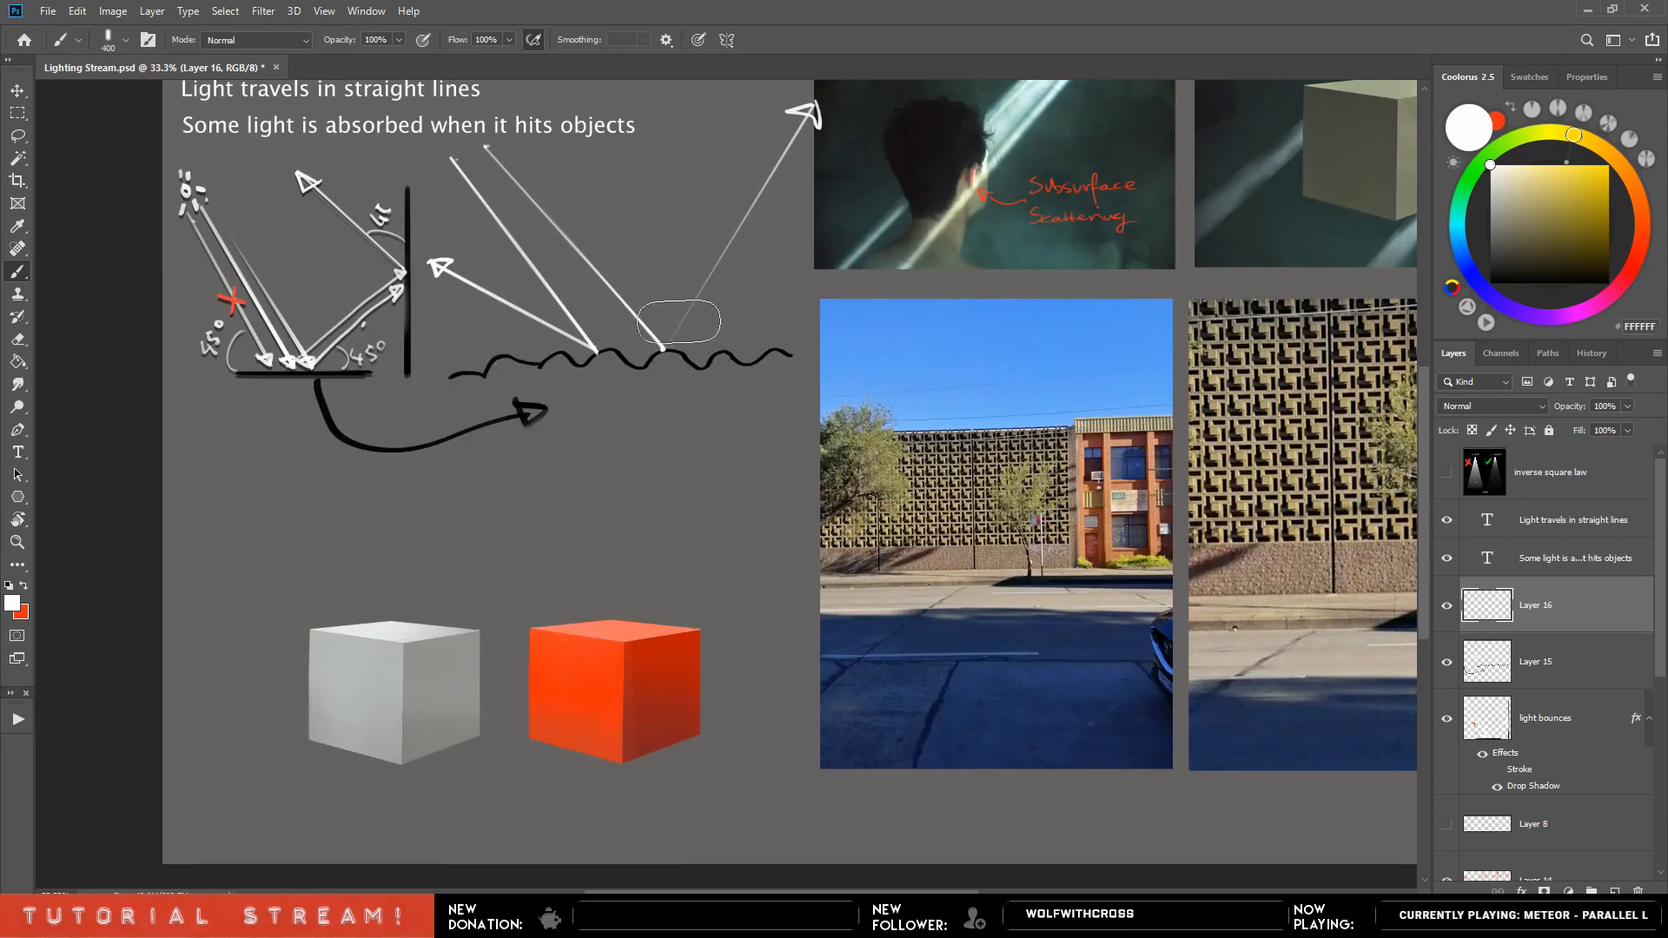
pyautogui.press(']')
pyautogui.press(']')
pyautogui.press(']')
pyautogui.press(']')
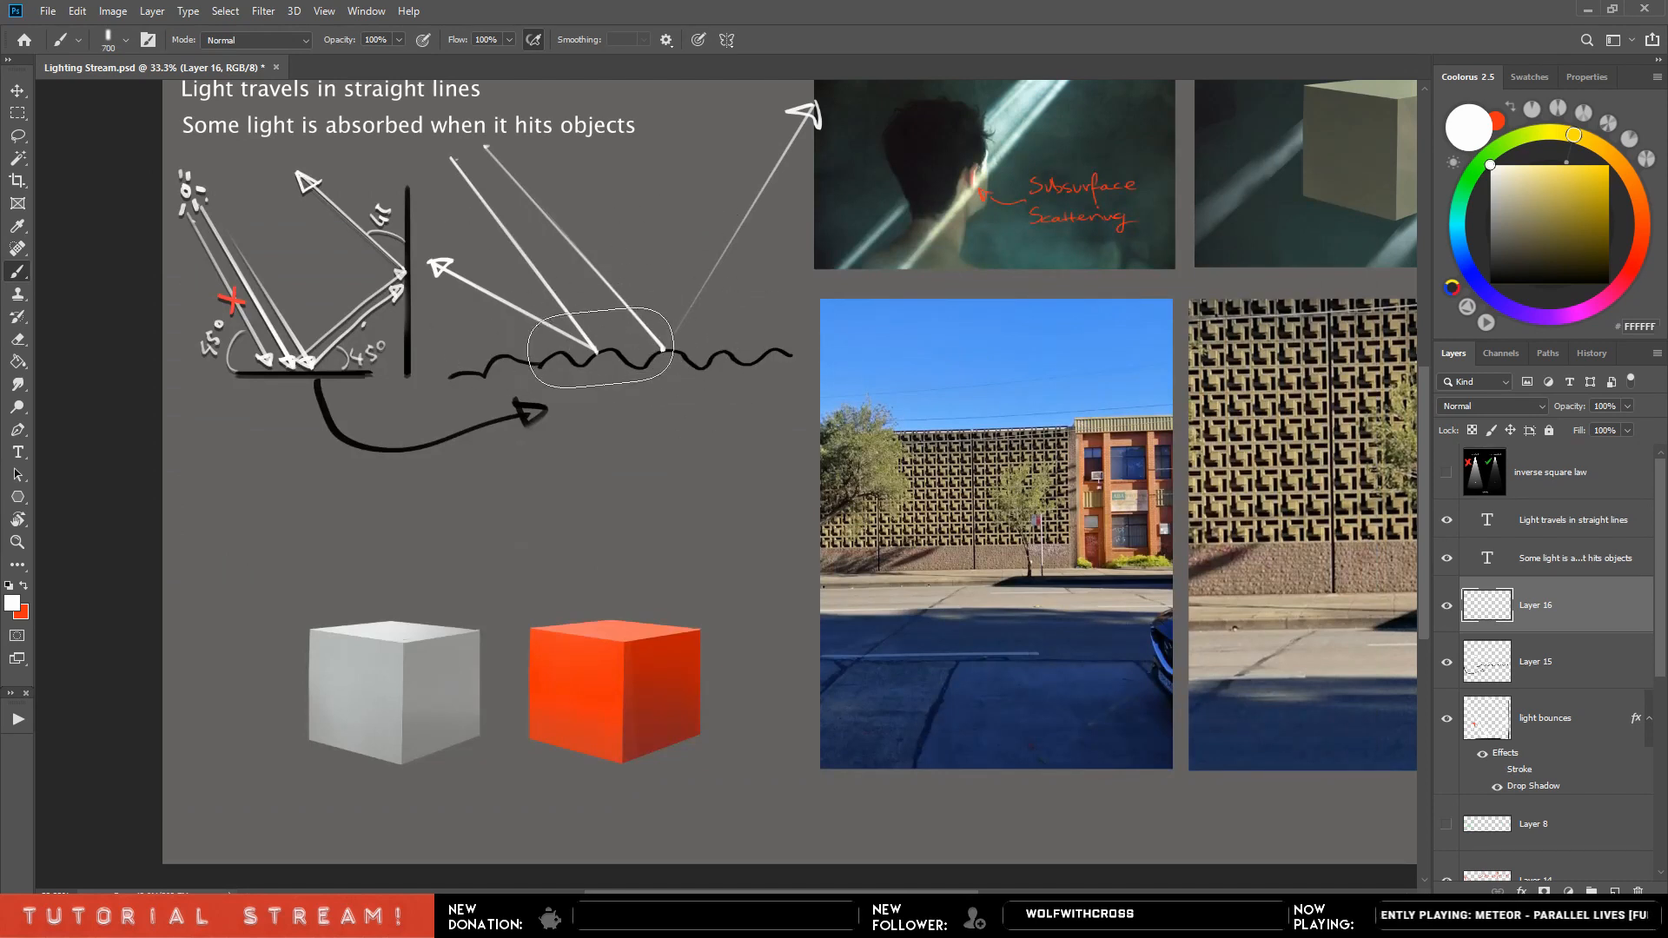
pyautogui.click(673, 336)
pyautogui.moveTo(674, 336)
pyautogui.mouseDown()
pyautogui.moveTo(689, 290)
pyautogui.moveTo(669, 280)
pyautogui.moveTo(678, 291)
pyautogui.mouseUp()
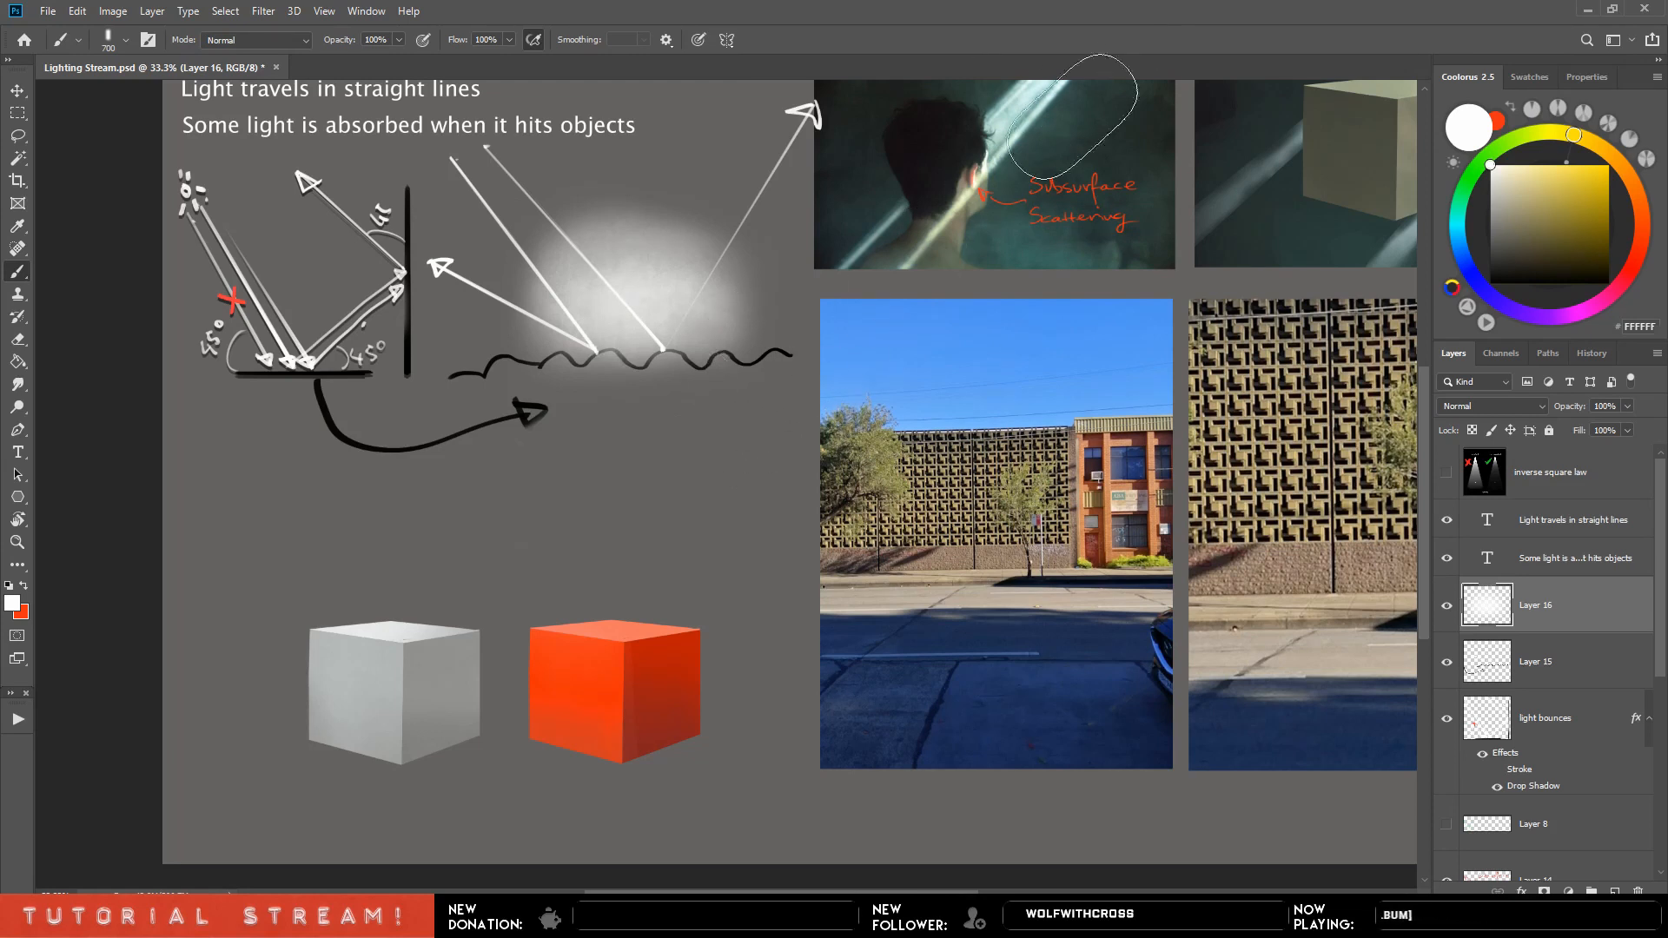
# Compare the wavy surface diagram with and without the glow by hiding and restoring the glow layer.
pyautogui.moveTo(863, 405)
pyautogui.mouseDown()
pyautogui.moveTo(689, 611)
pyautogui.moveTo(710, 613)
pyautogui.mouseUp()
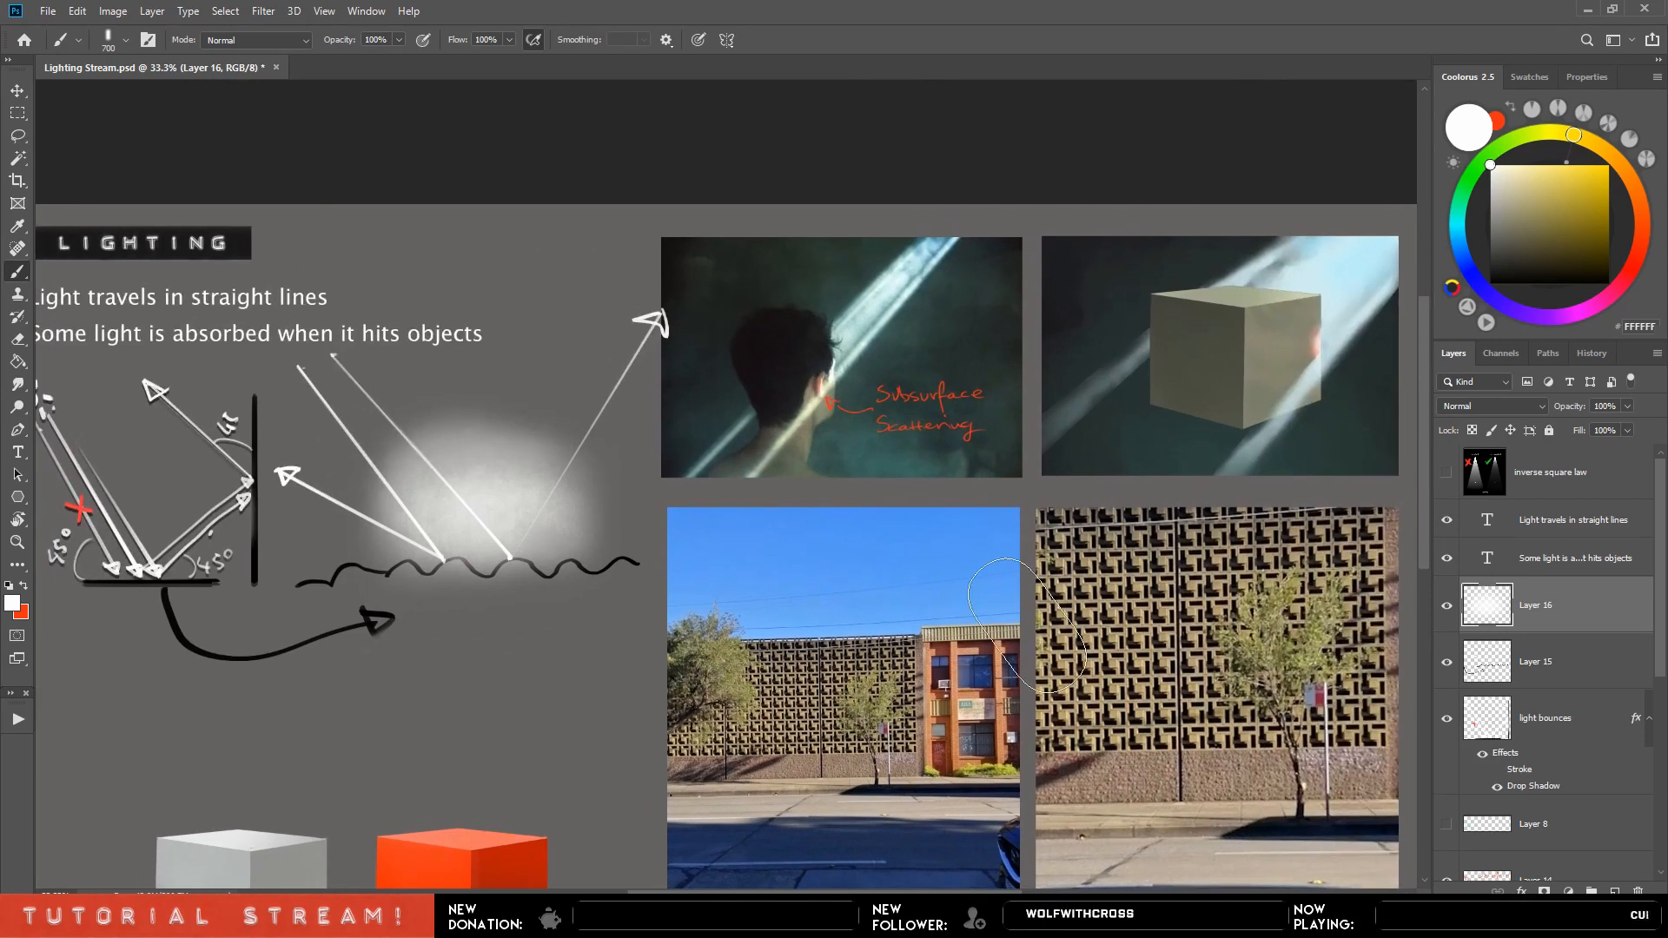
pyautogui.click(1447, 606)
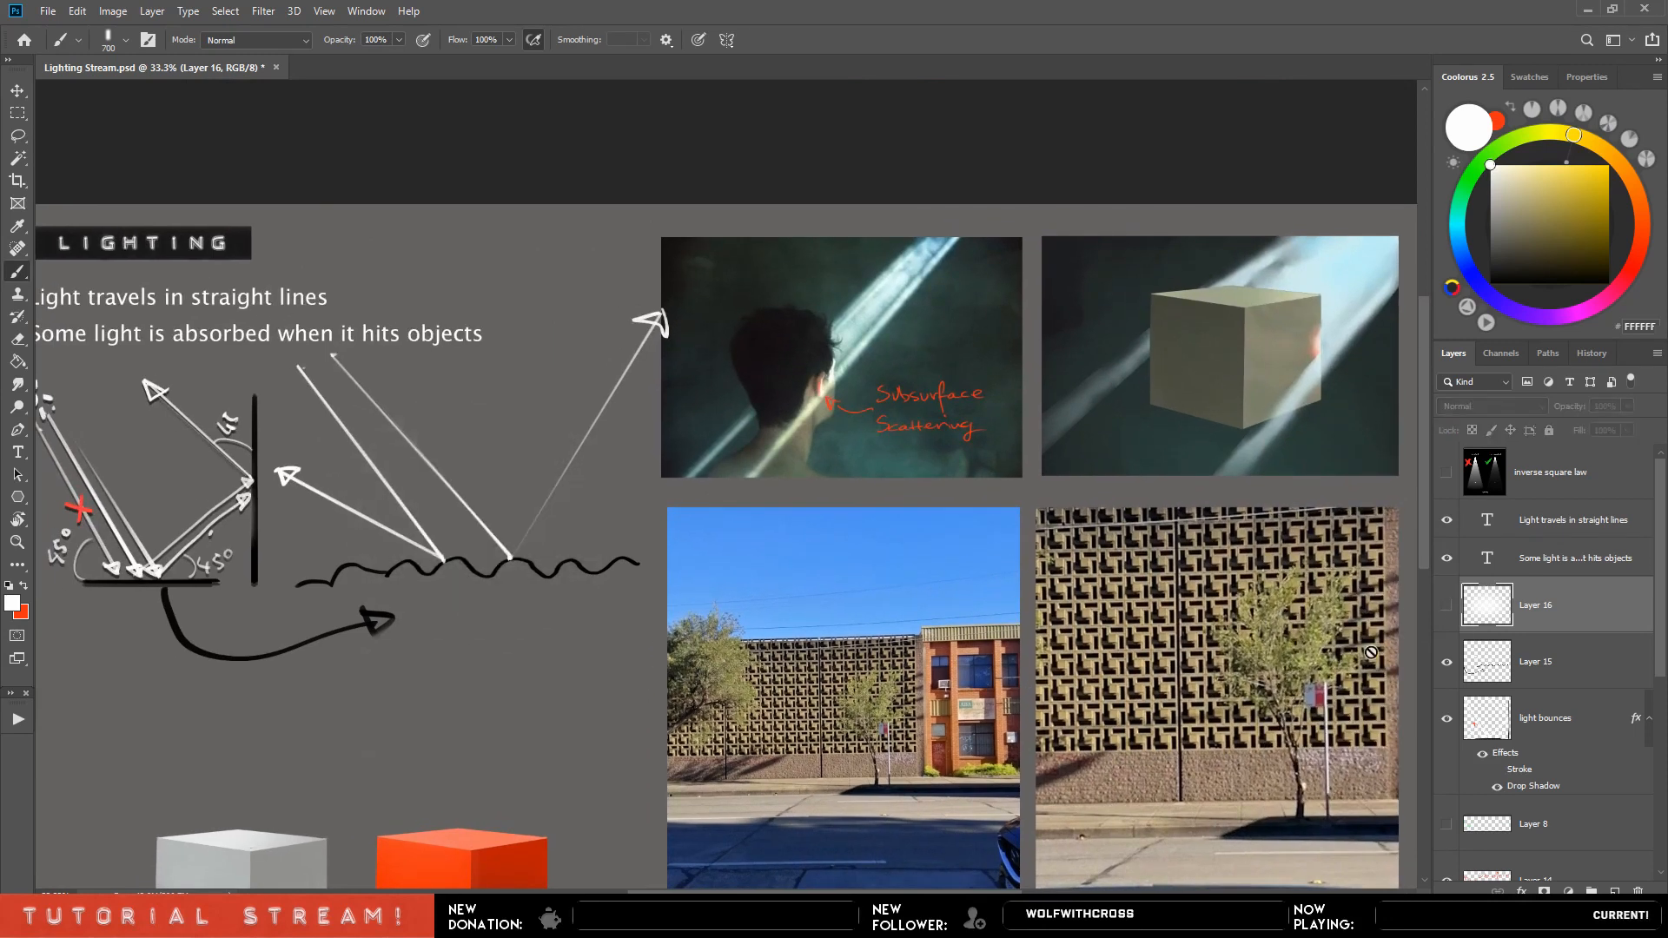
pyautogui.click(1446, 606)
pyautogui.moveTo(596, 727); pyautogui.dragTo(984, 618)
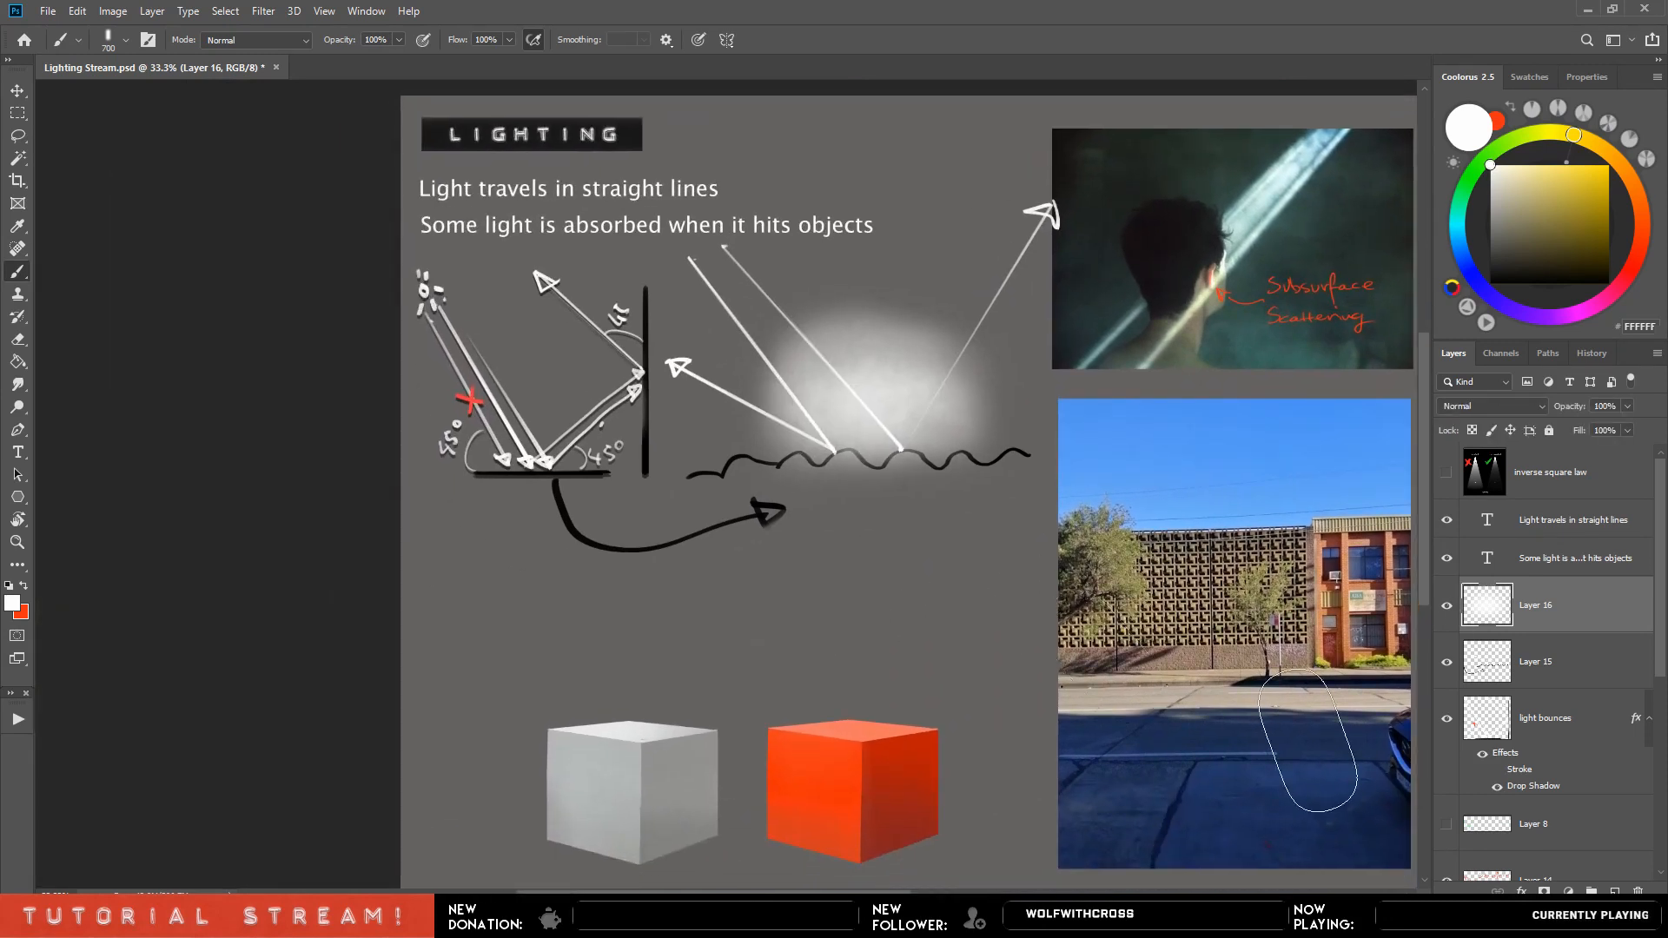
pyautogui.moveTo(1318, 695); pyautogui.dragTo(937, 706)
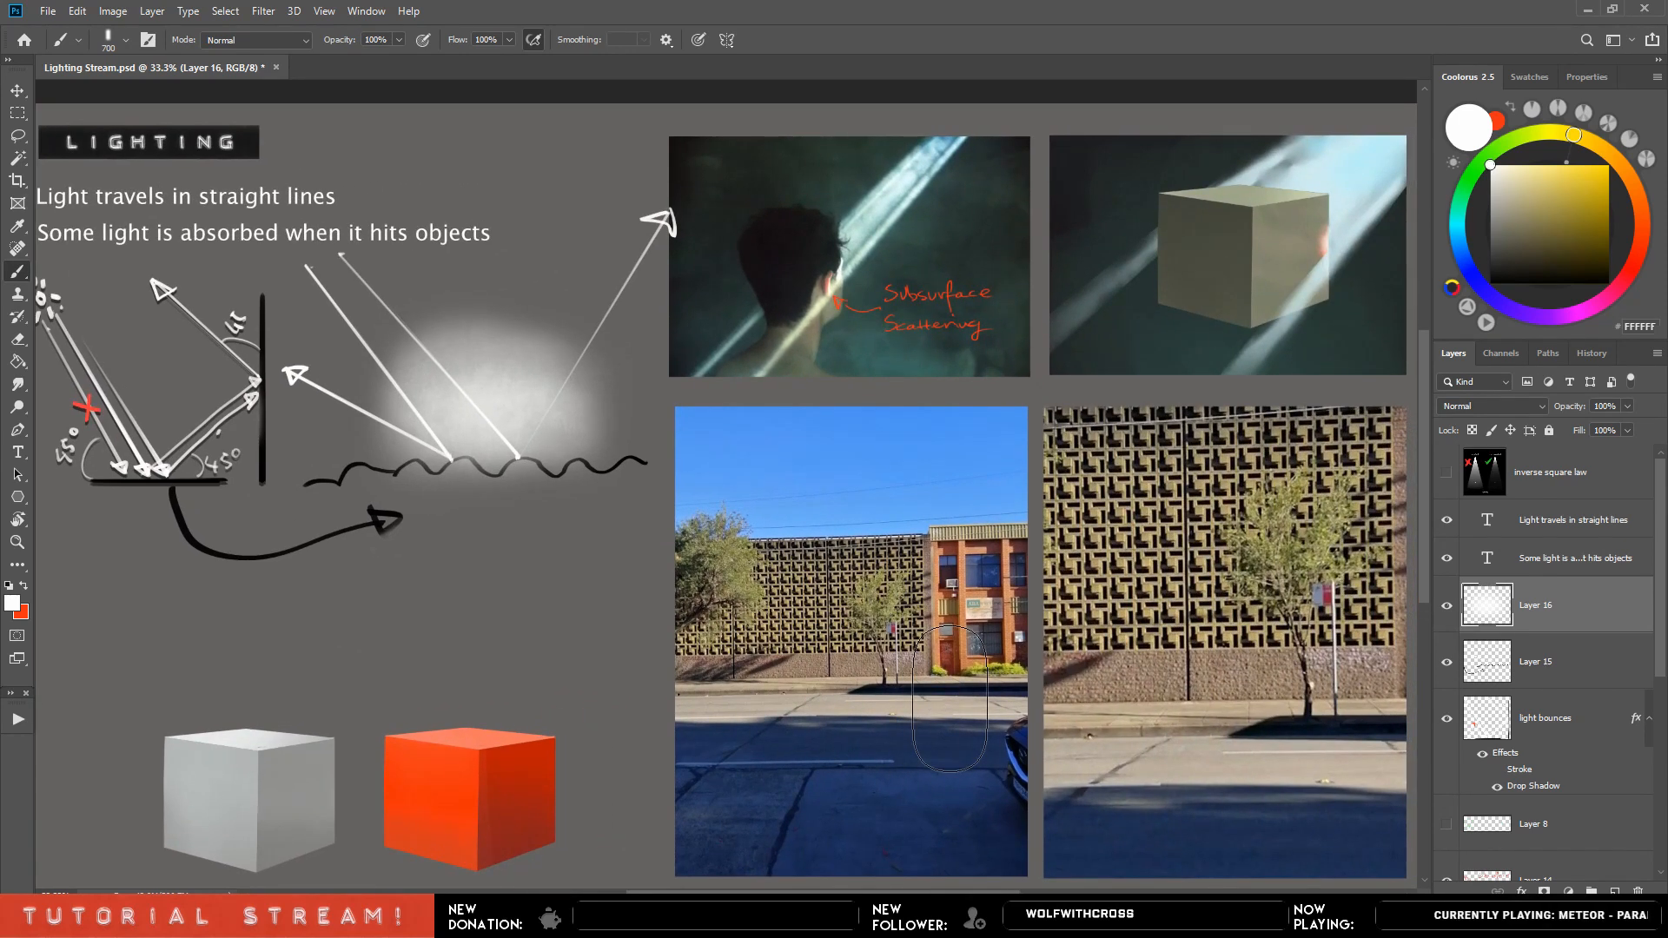
# Paint a smaller soft white glow rising from the flat surface where the rays hit, using a 300 px brush.
pyautogui.moveTo(339, 609); pyautogui.dragTo(675, 609)
pyautogui.press('[')
pyautogui.press('[')
pyautogui.press('[')
pyautogui.press('[')
pyautogui.press('[')
pyautogui.press('[')
pyautogui.press('[')
pyautogui.press('[')
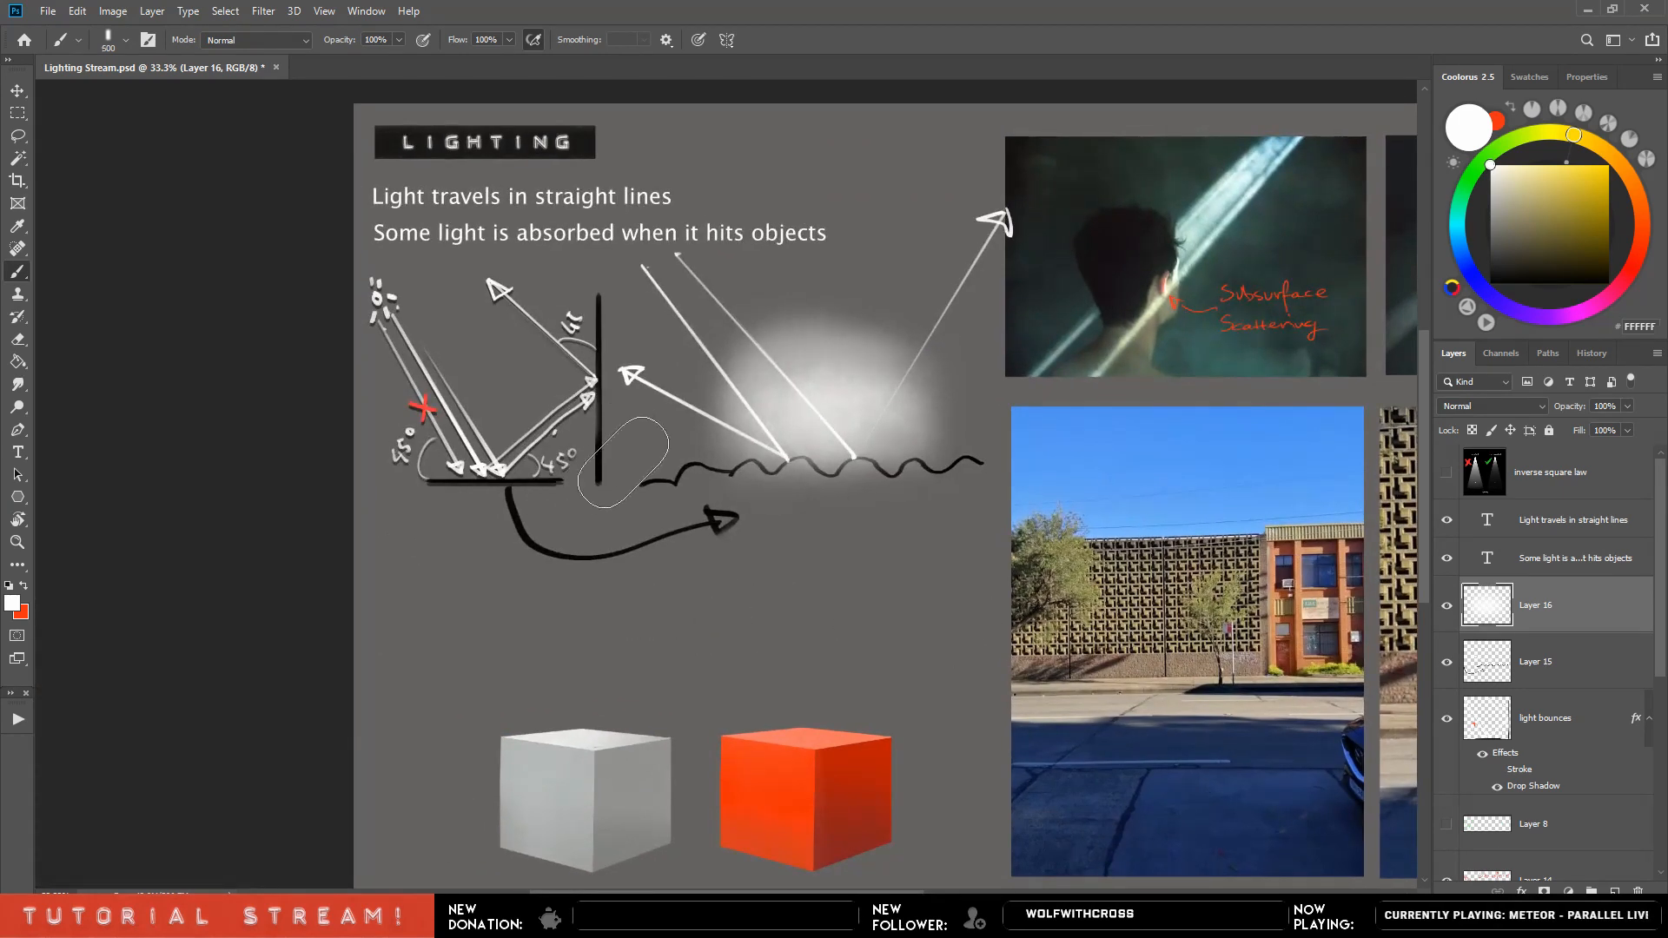
pyautogui.press(']')
pyautogui.press(']')
pyautogui.moveTo(491, 469)
pyautogui.mouseDown()
pyautogui.moveTo(498, 429)
pyautogui.moveTo(509, 450)
pyautogui.moveTo(454, 443)
pyautogui.moveTo(521, 410)
pyautogui.mouseUp()
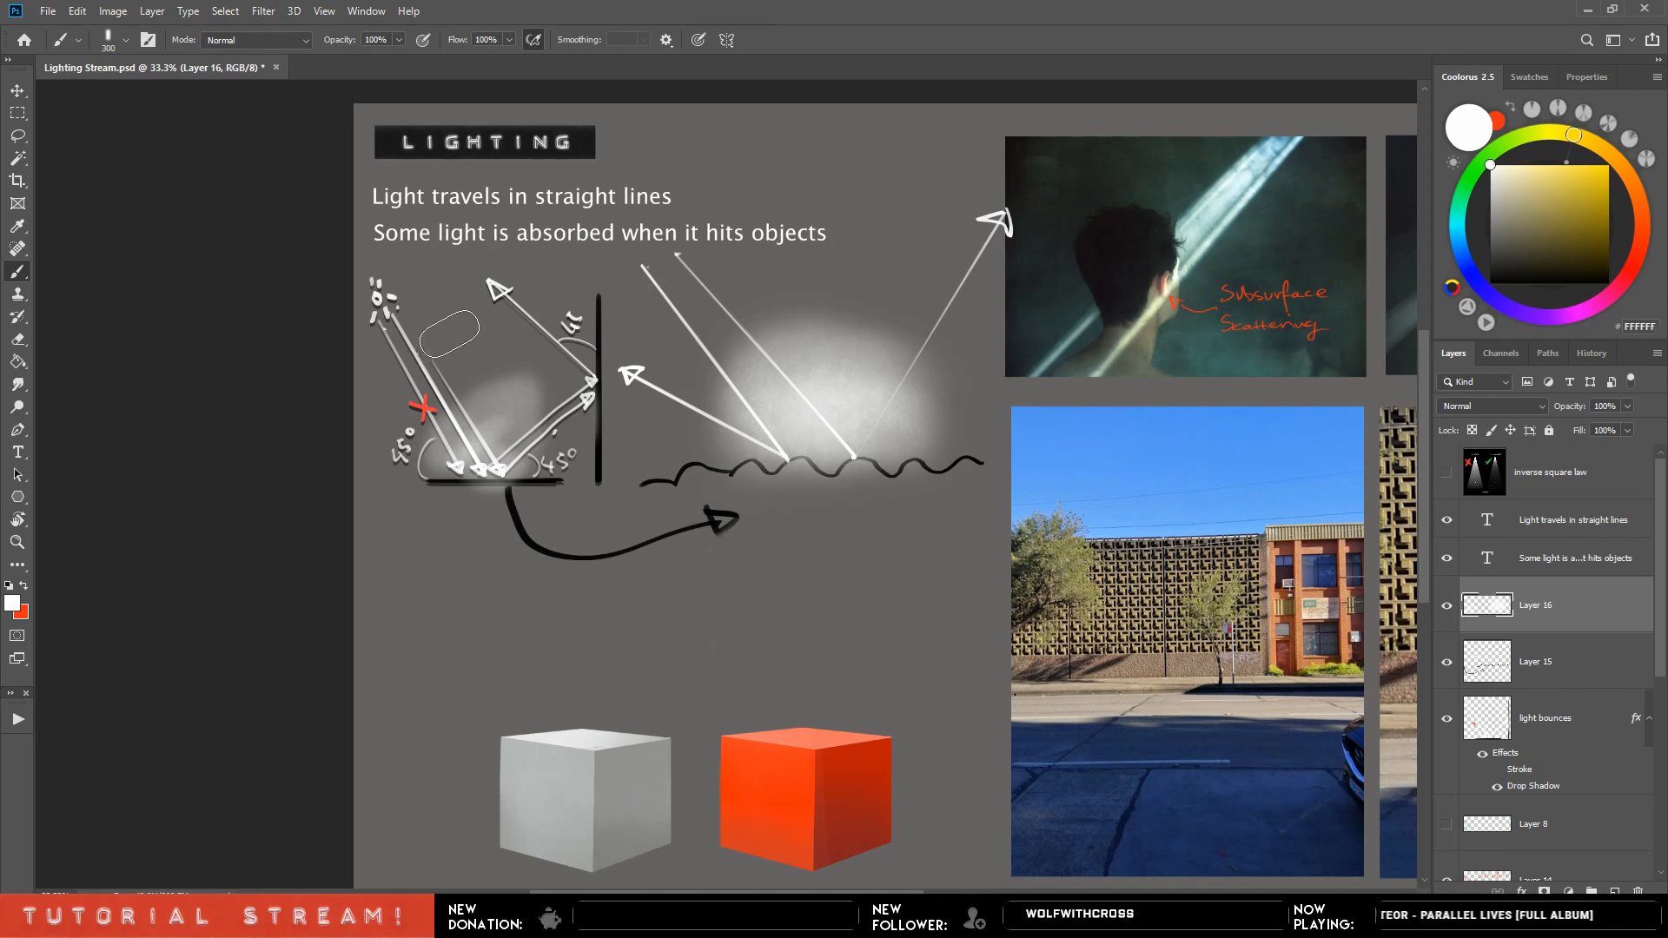
# Try extending the soft glow along the bounced rays beside the vertical wall.
pyautogui.moveTo(585, 413); pyautogui.dragTo(540, 318)
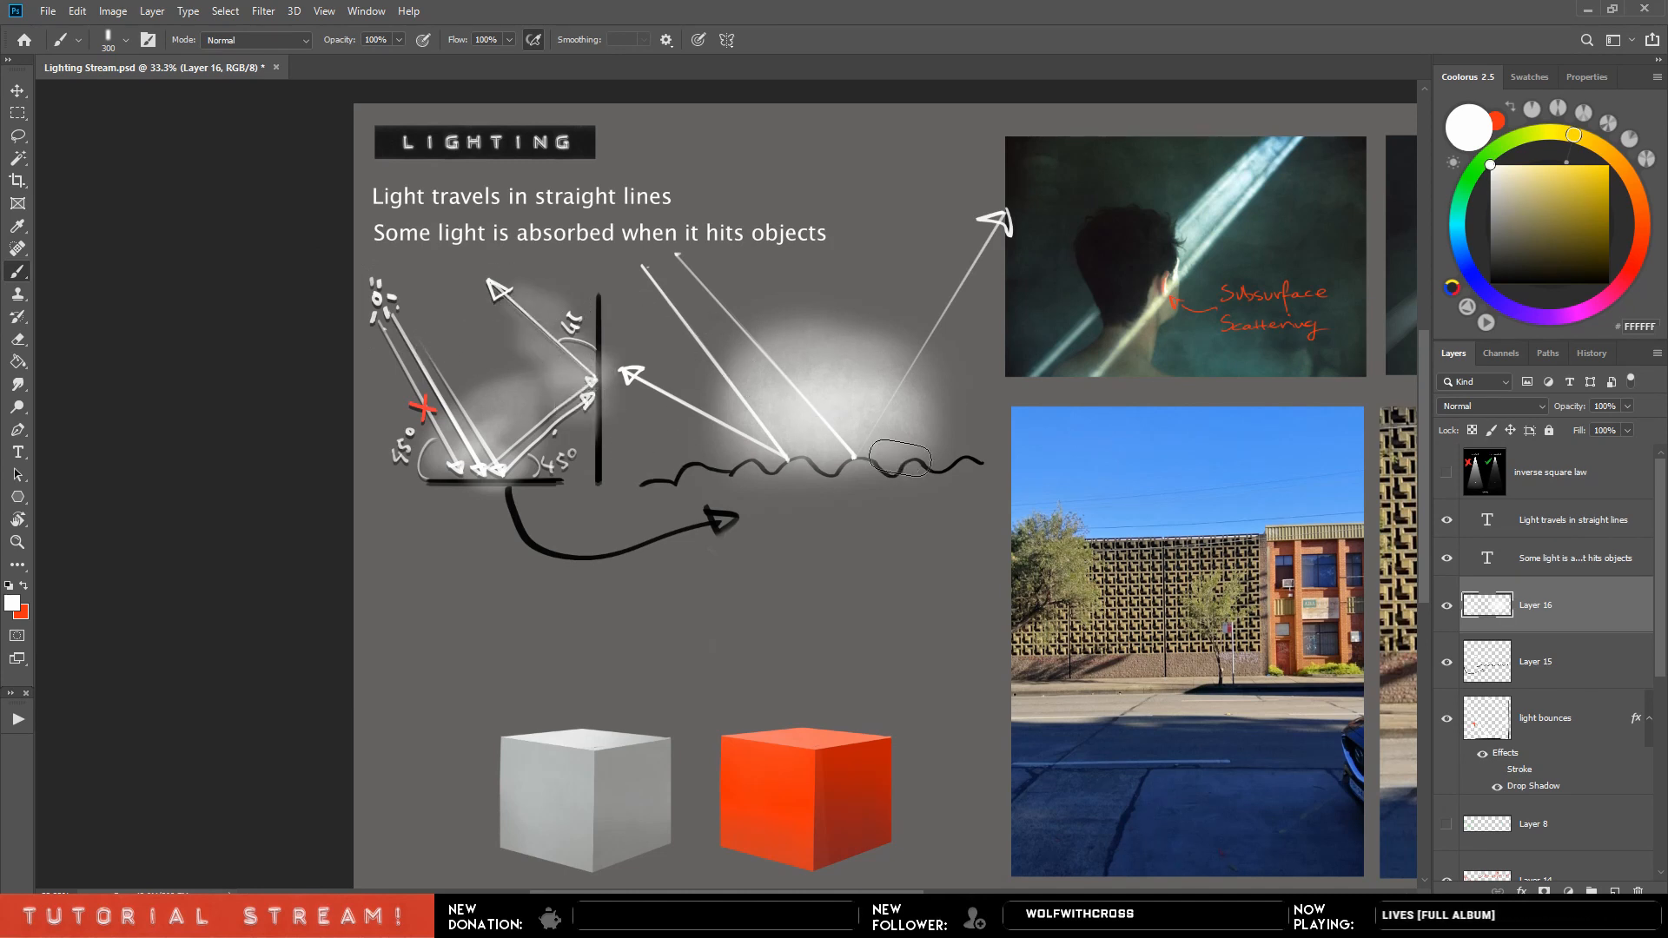
pyautogui.hotkey('ctrl', 'z')
pyautogui.hotkey('ctrl', 'z')
pyautogui.hotkey('ctrl', 'z')
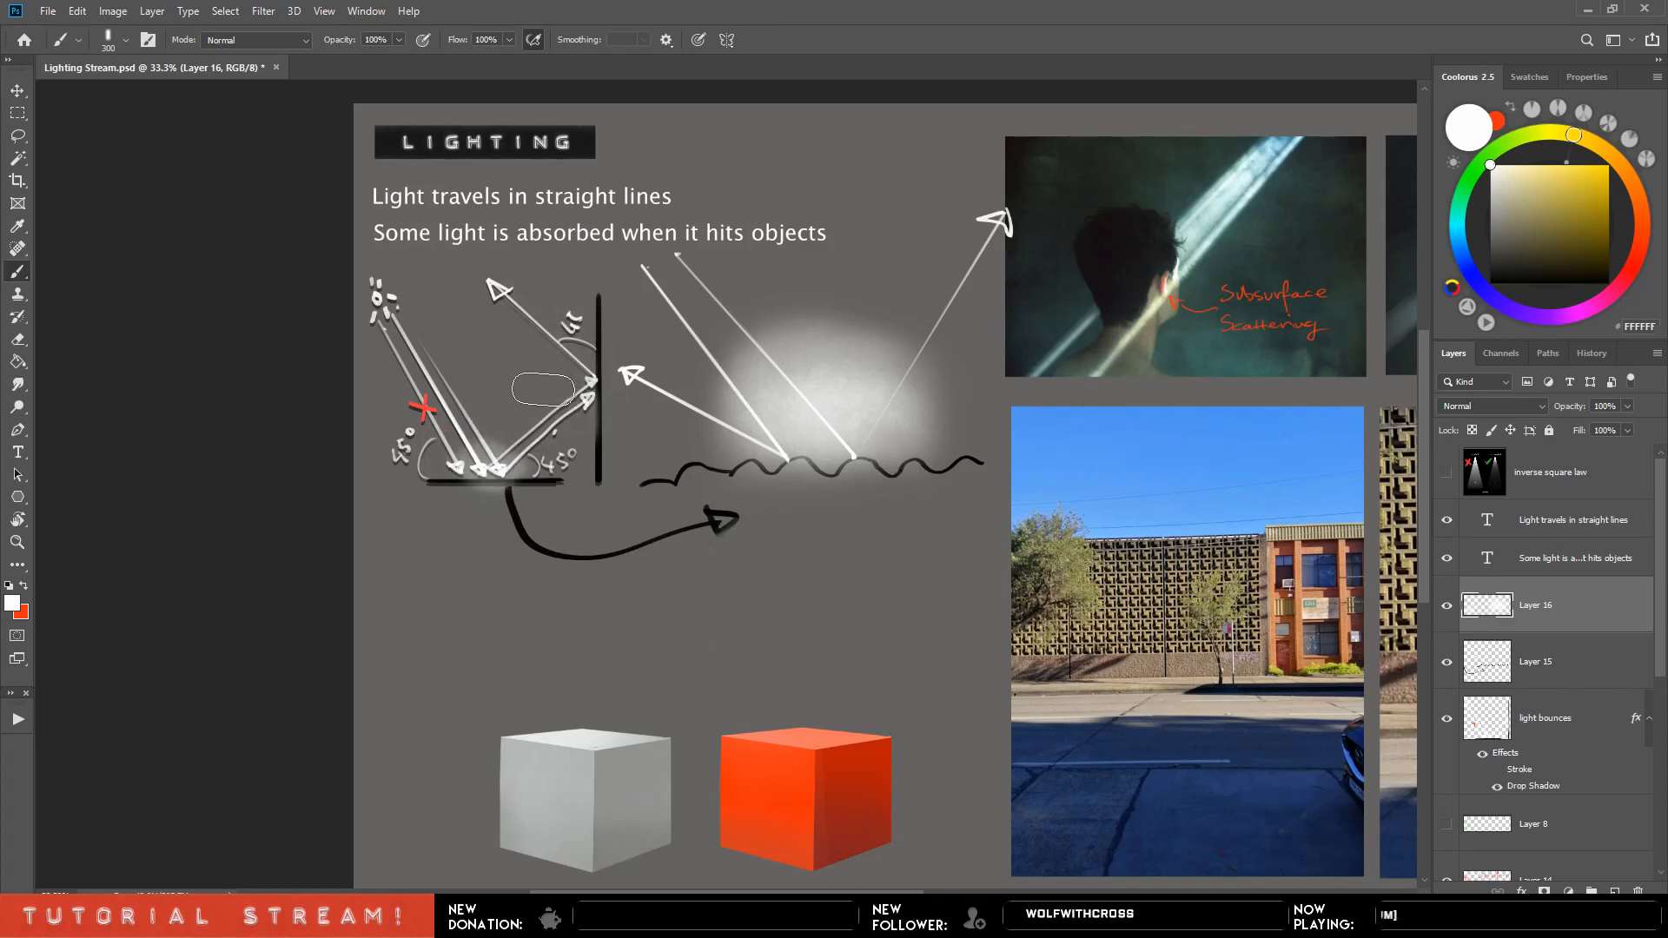
# Try placing small separate soft white dabs around the rays of the flat-surface diagram with a 70 px brush.
pyautogui.press('[')
pyautogui.press('[')
pyautogui.press('[')
pyautogui.press('[')
pyautogui.press('[')
pyautogui.press('[')
pyautogui.press('[')
pyautogui.press('[')
pyautogui.press('[')
pyautogui.click(426, 463)
pyautogui.click(487, 392)
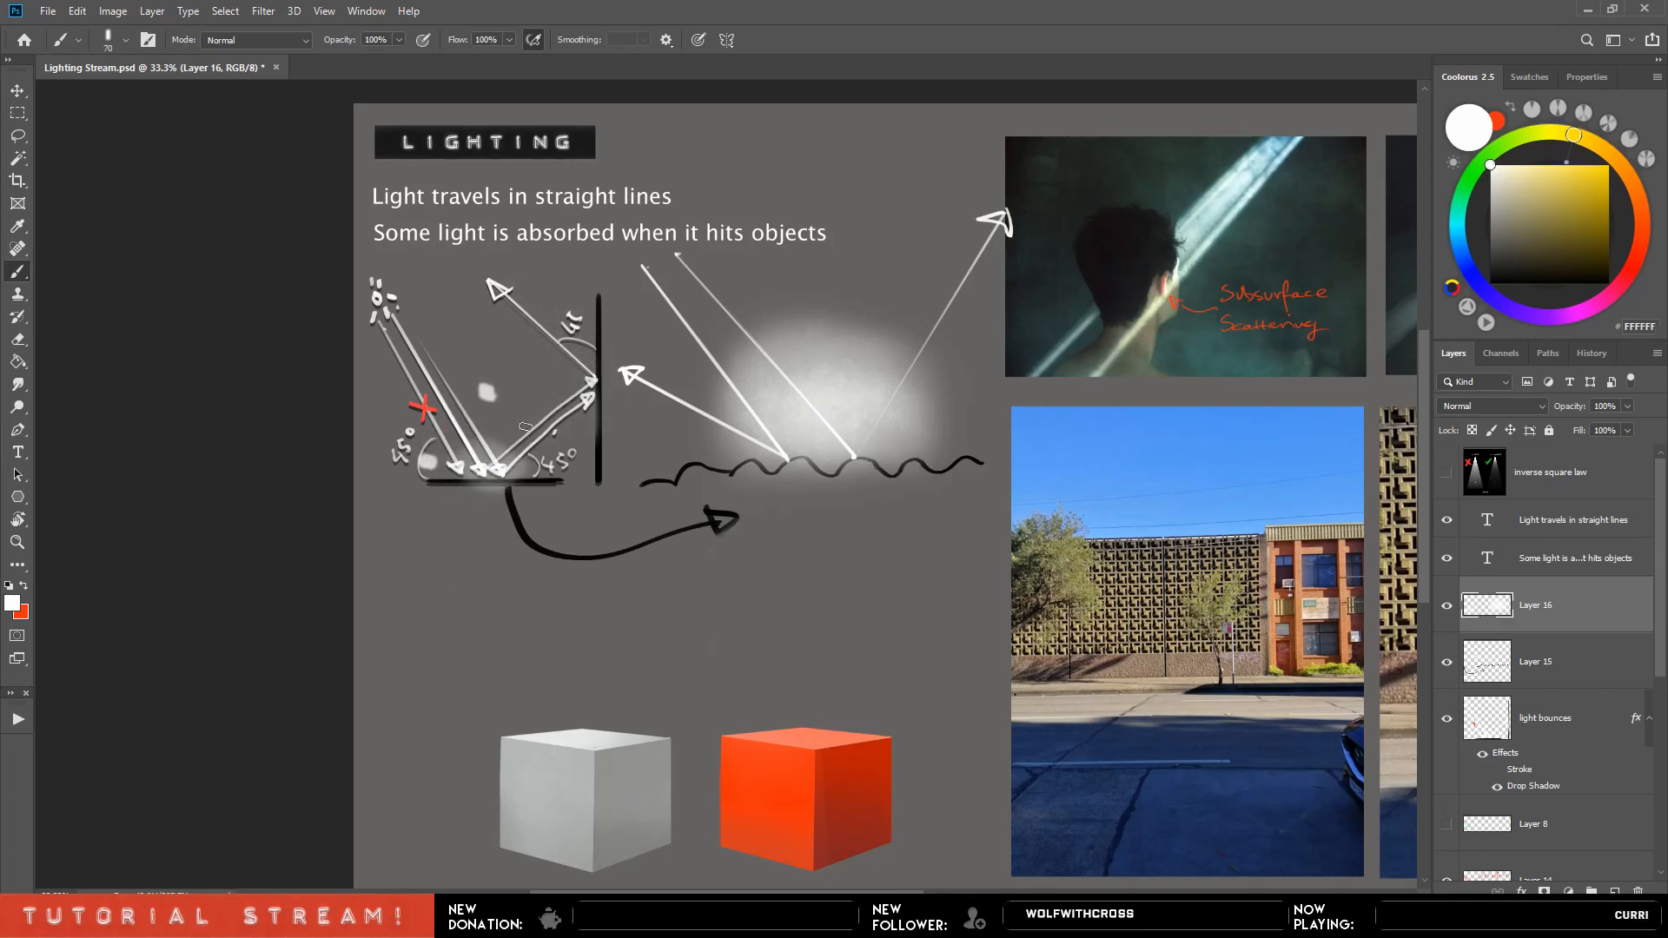
pyautogui.click(569, 468)
pyautogui.hotkey('ctrl', 'z')
pyautogui.hotkey('ctrl', 'z')
pyautogui.hotkey('ctrl', 'z')
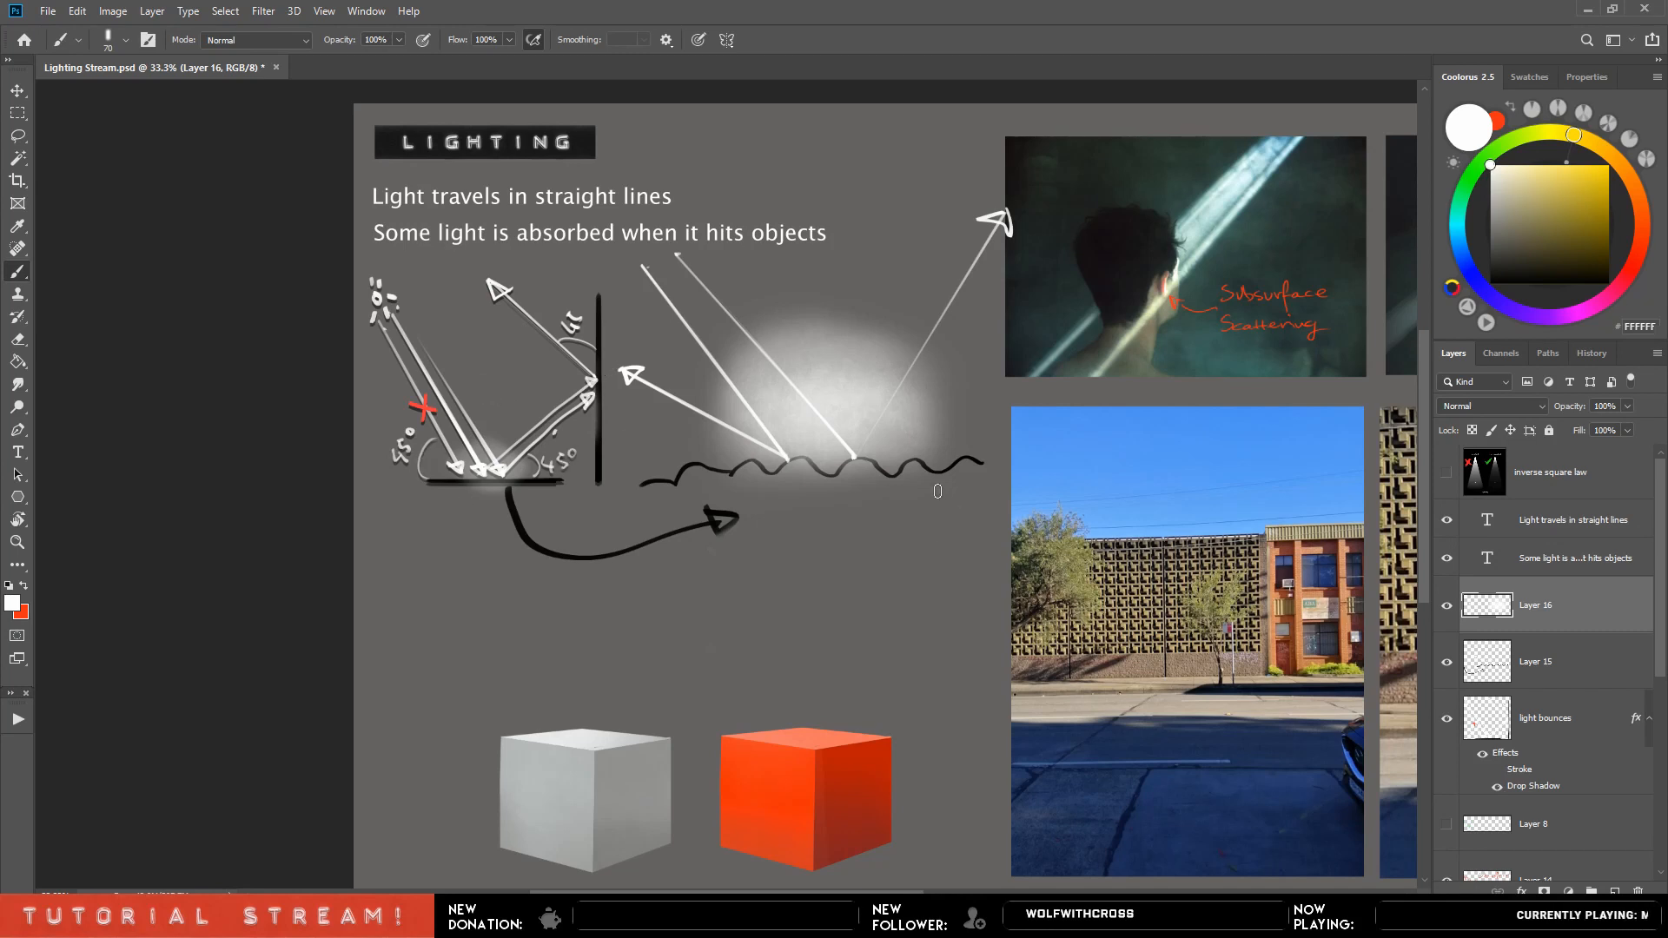
# Expand the scene 2 group and make its grey cube visible over the street photo with the orange building.
pyautogui.moveTo(1056, 589); pyautogui.dragTo(390, 467)
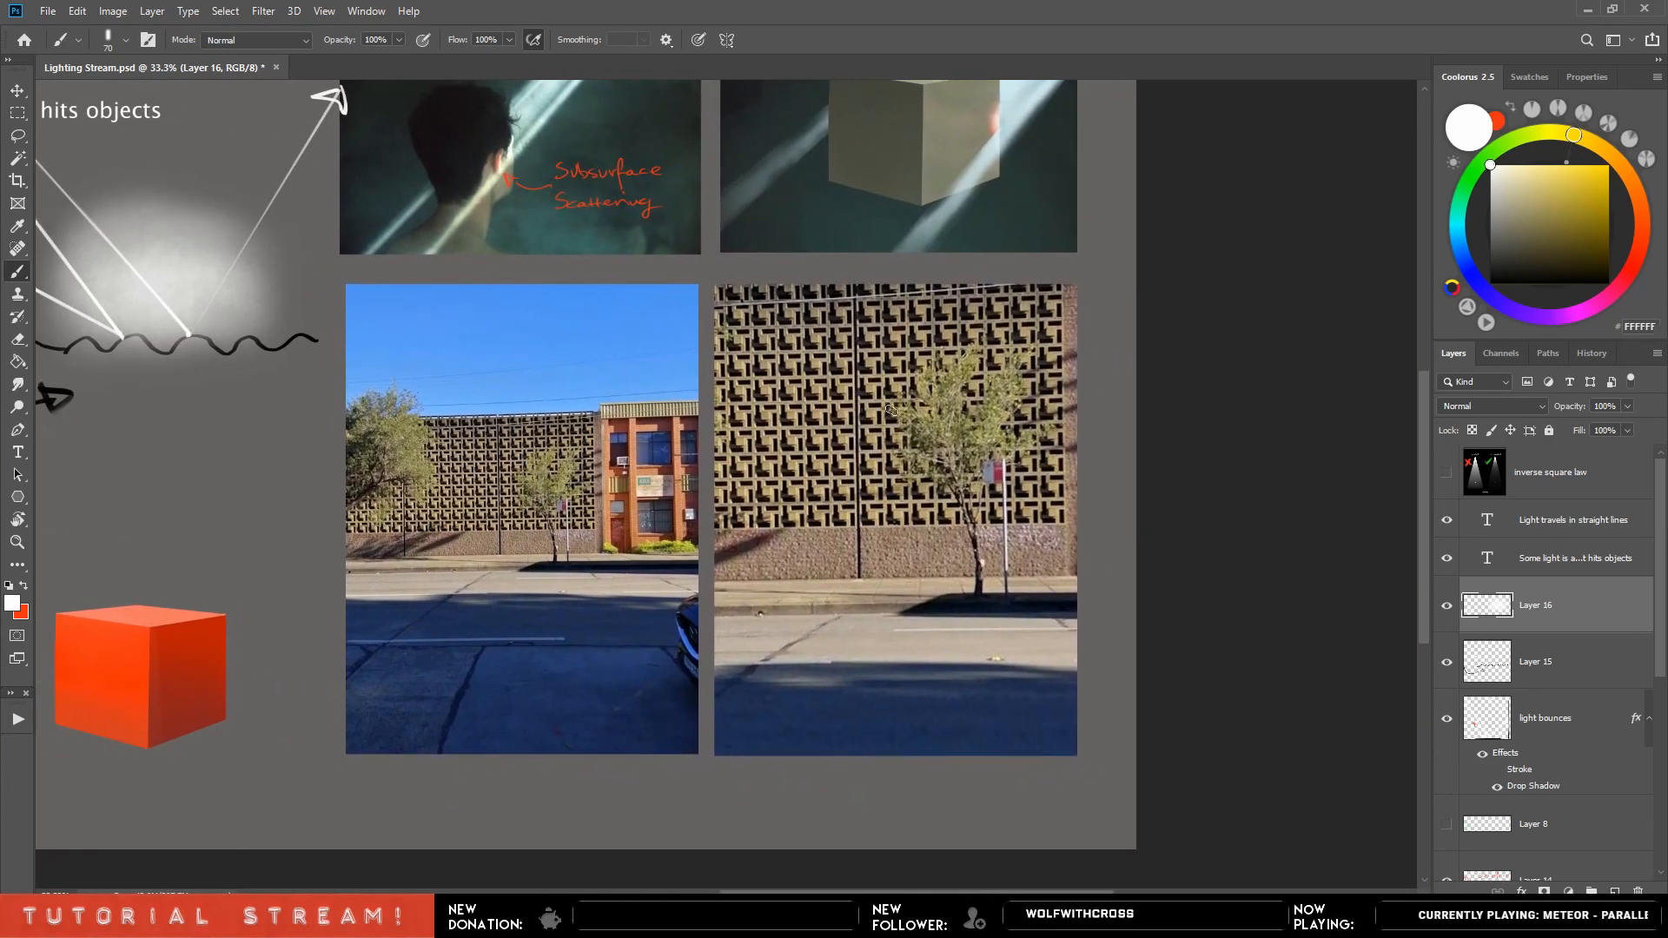
pyautogui.moveTo(851, 402); pyautogui.dragTo(893, 483)
pyautogui.moveTo(1656, 578); pyautogui.dragTo(1642, 773)
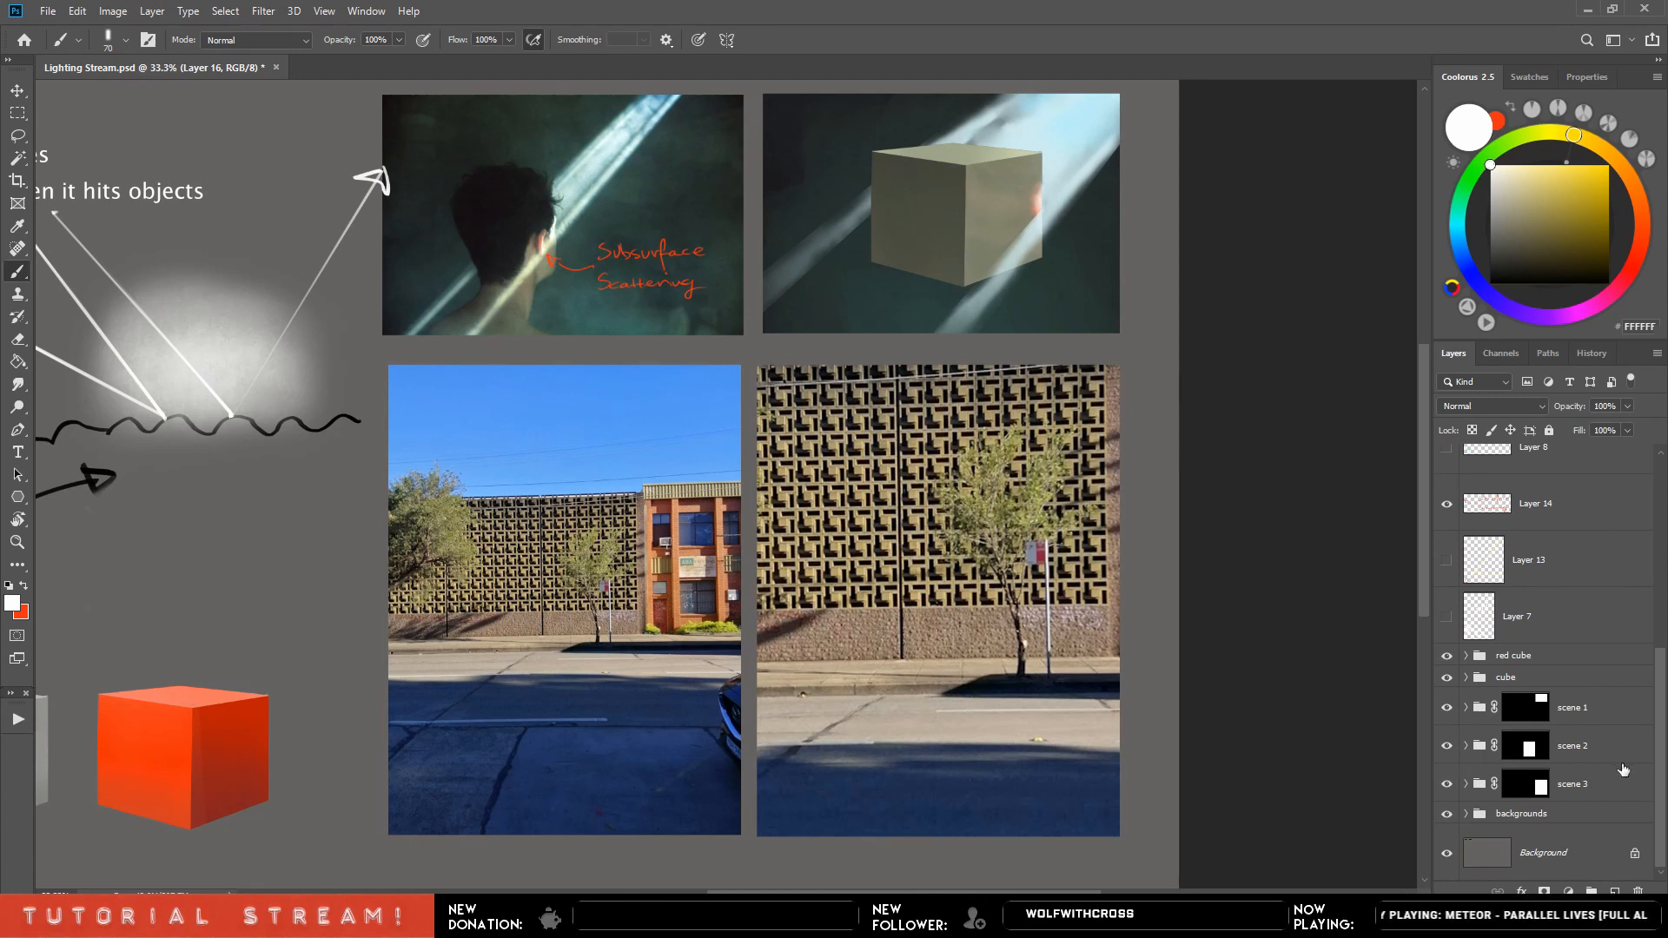
pyautogui.click(1475, 749)
pyautogui.click(1467, 746)
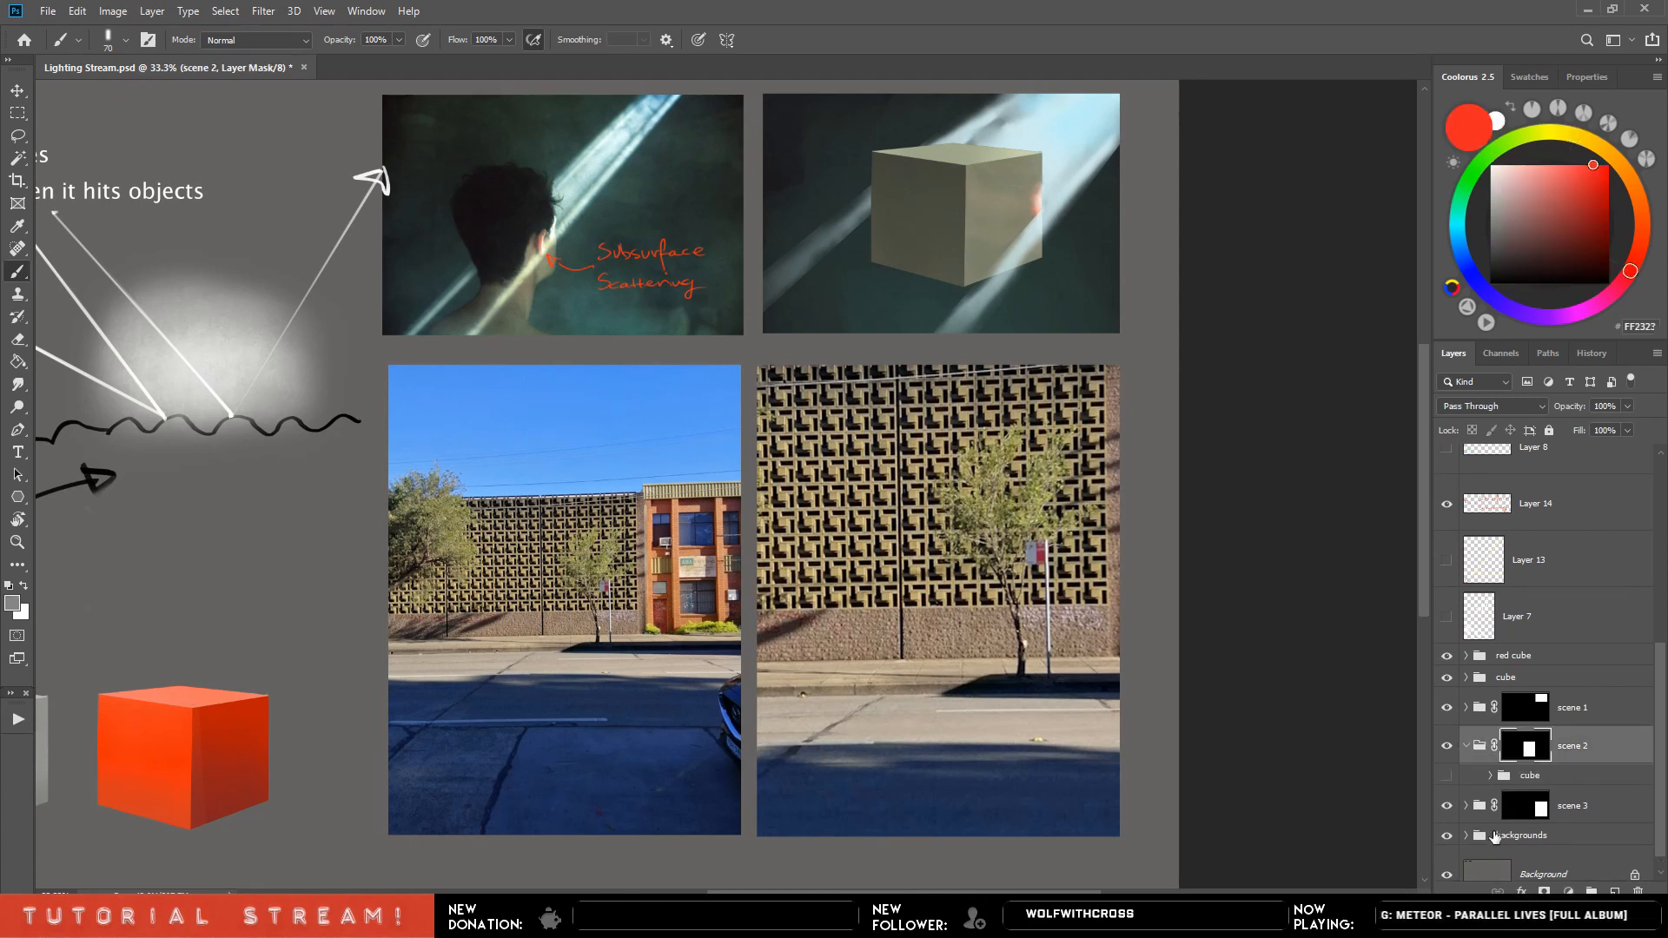
pyautogui.click(1447, 775)
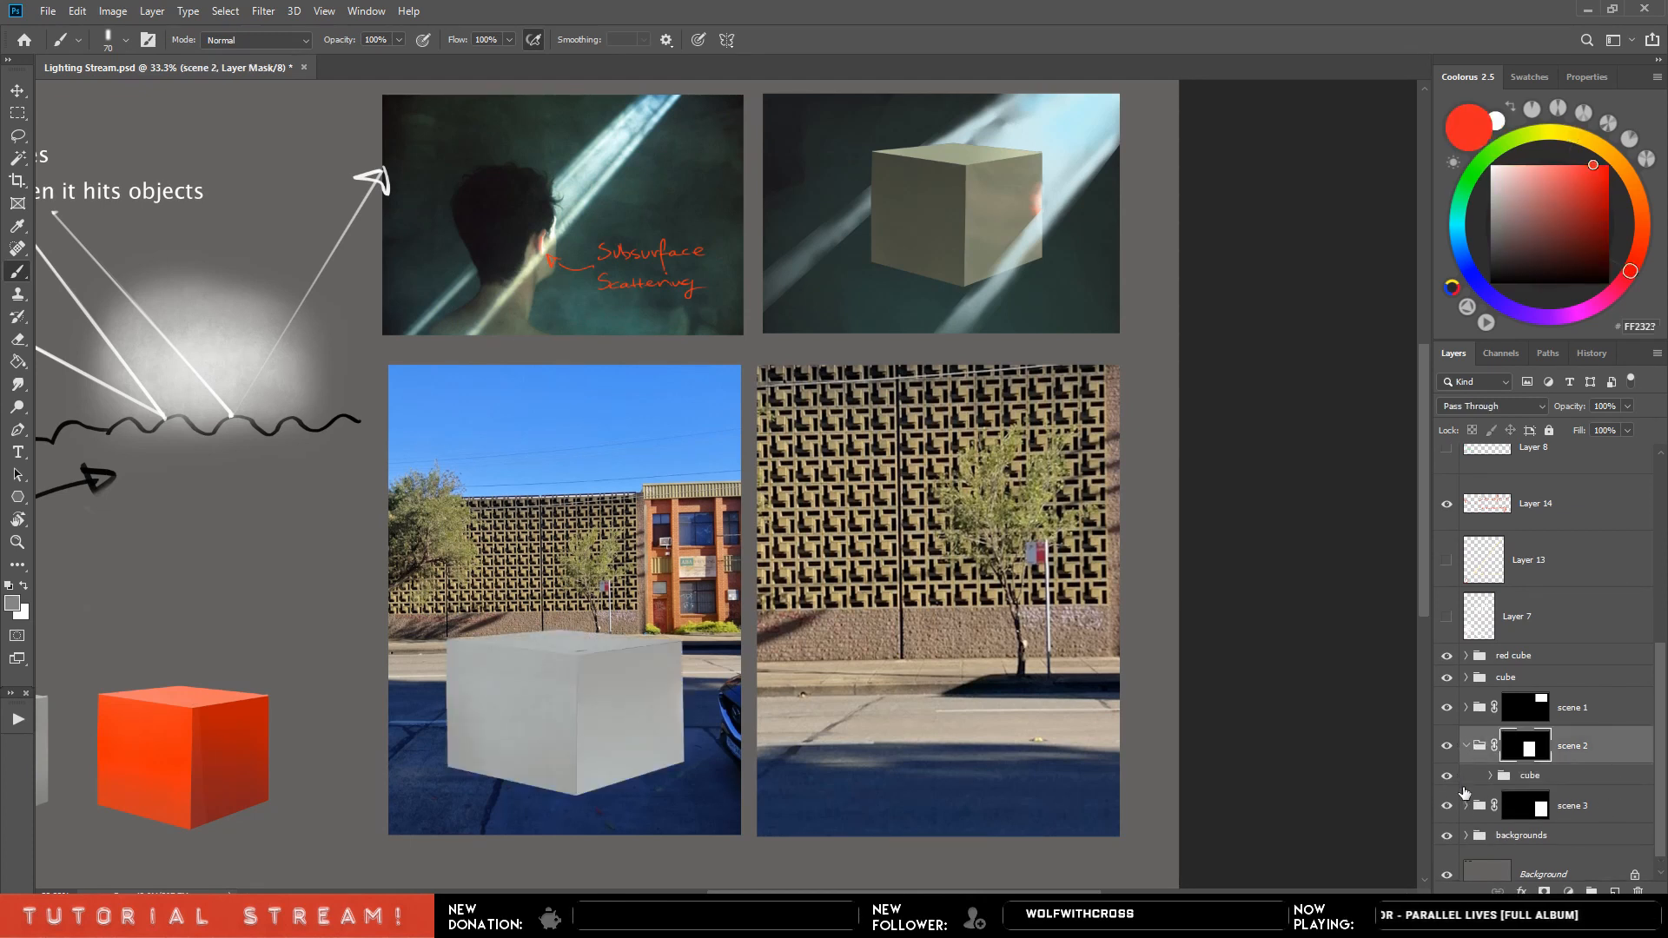
pyautogui.moveTo(972, 671); pyautogui.dragTo(1072, 640)
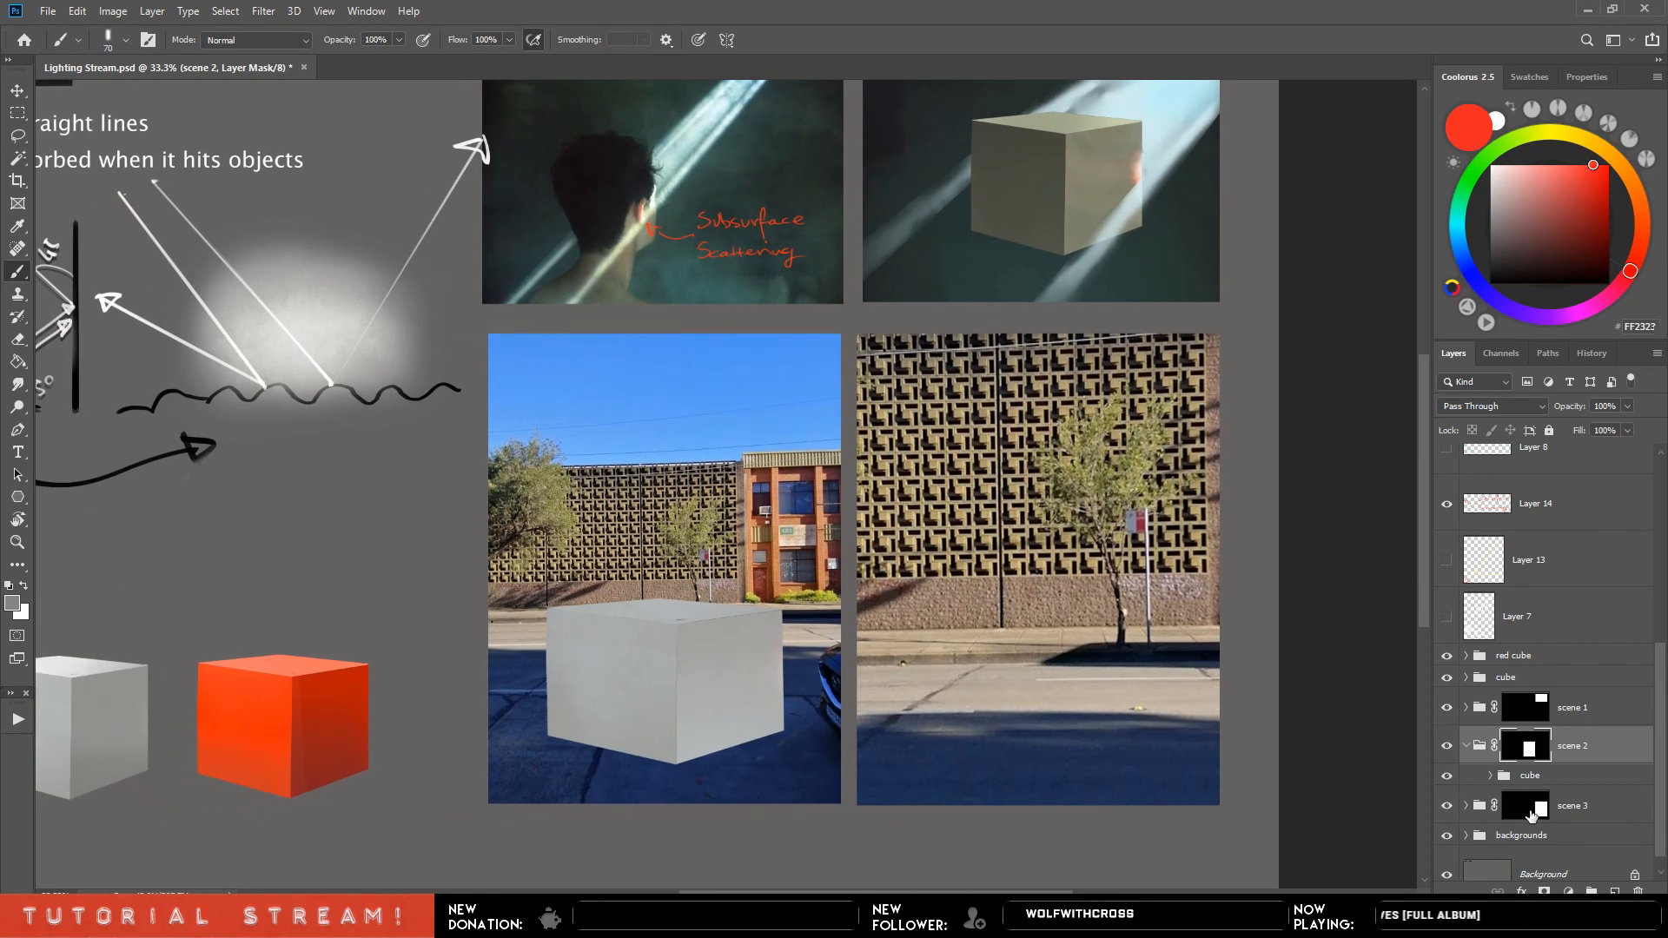
# Select the front face layer of the scene 2 cube and switch to the angular textured brush.
pyautogui.click(1467, 746)
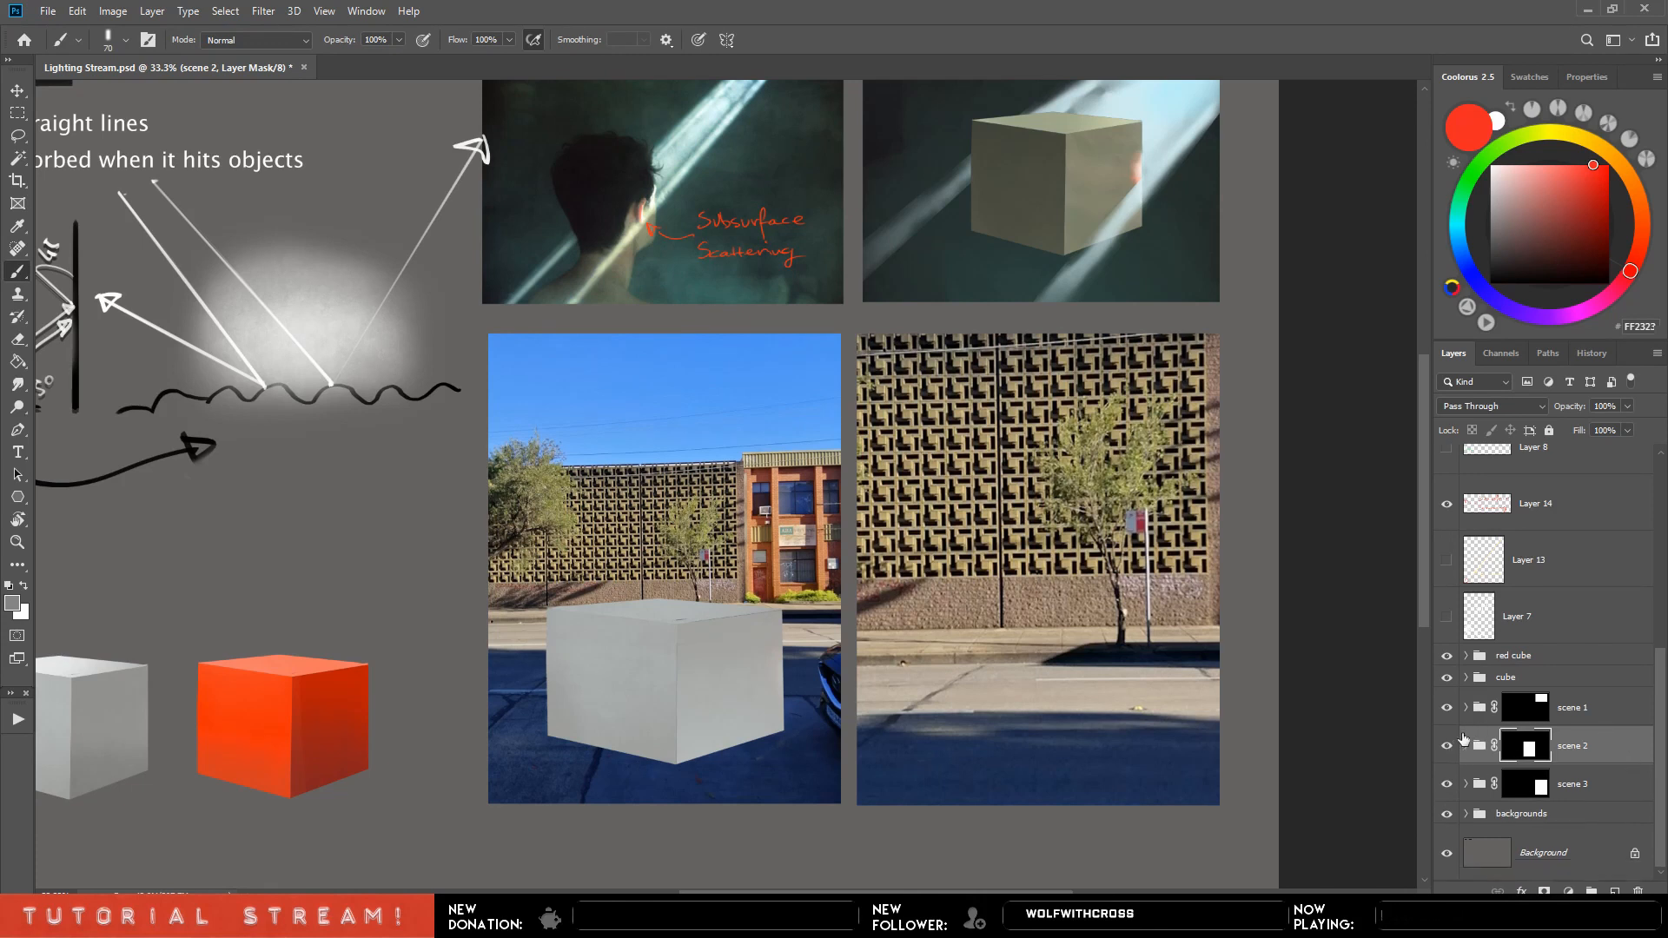
pyautogui.click(1612, 748)
pyautogui.click(1466, 746)
pyautogui.click(1491, 775)
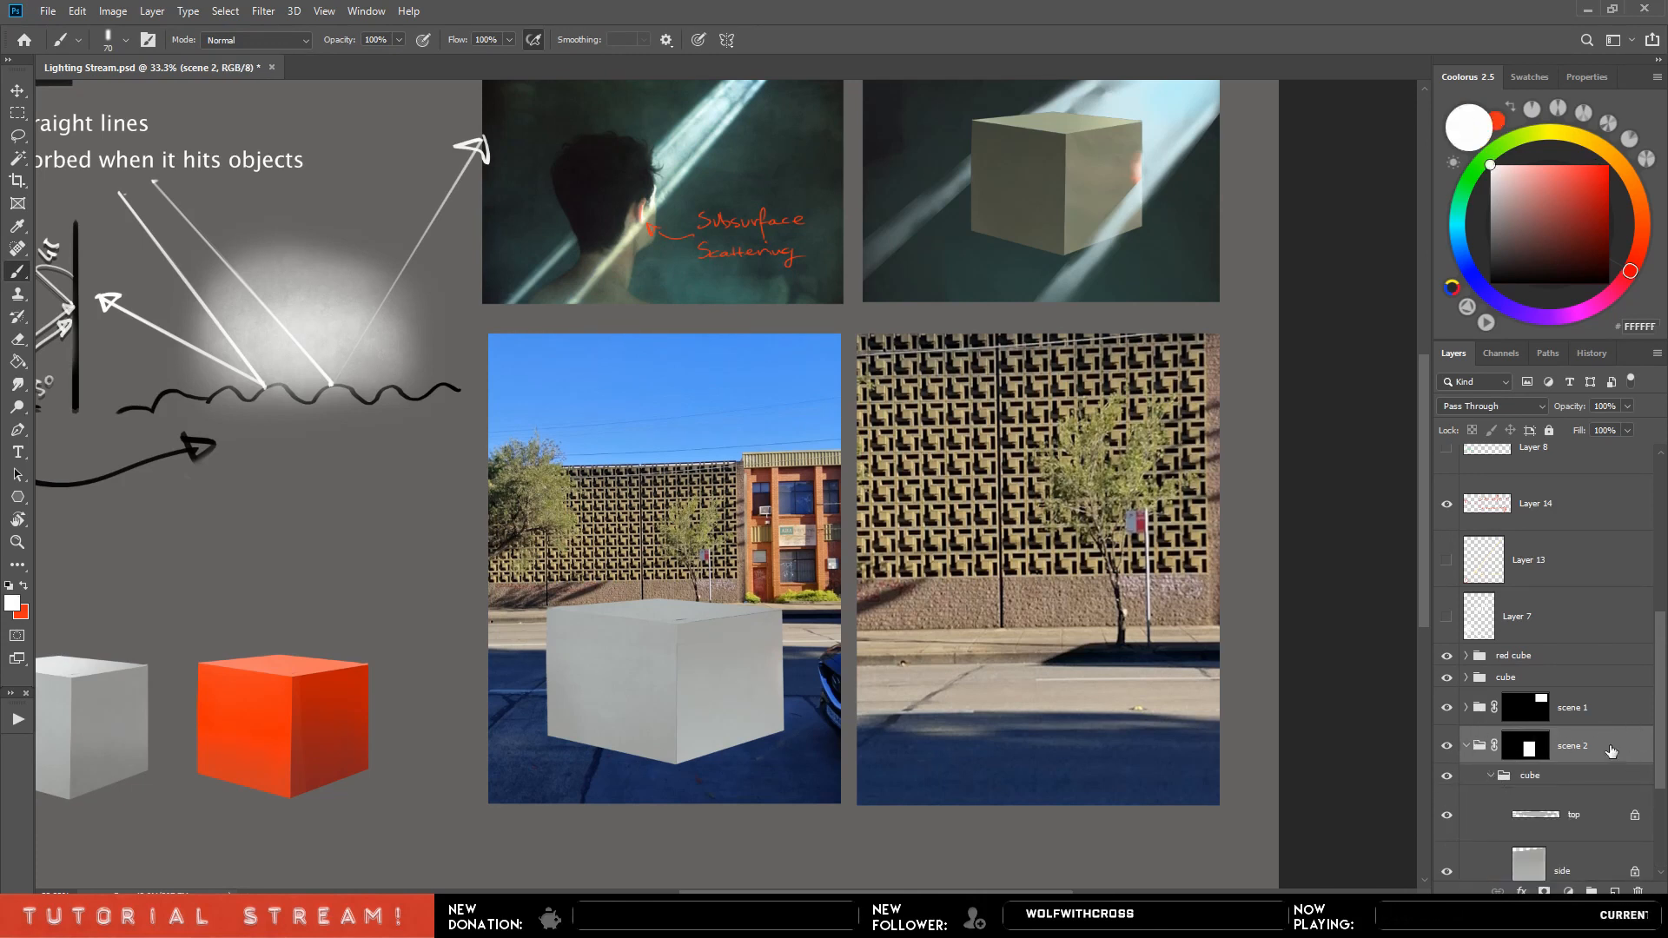
pyautogui.scroll(-4, 1650, 738)
pyautogui.click(1571, 734)
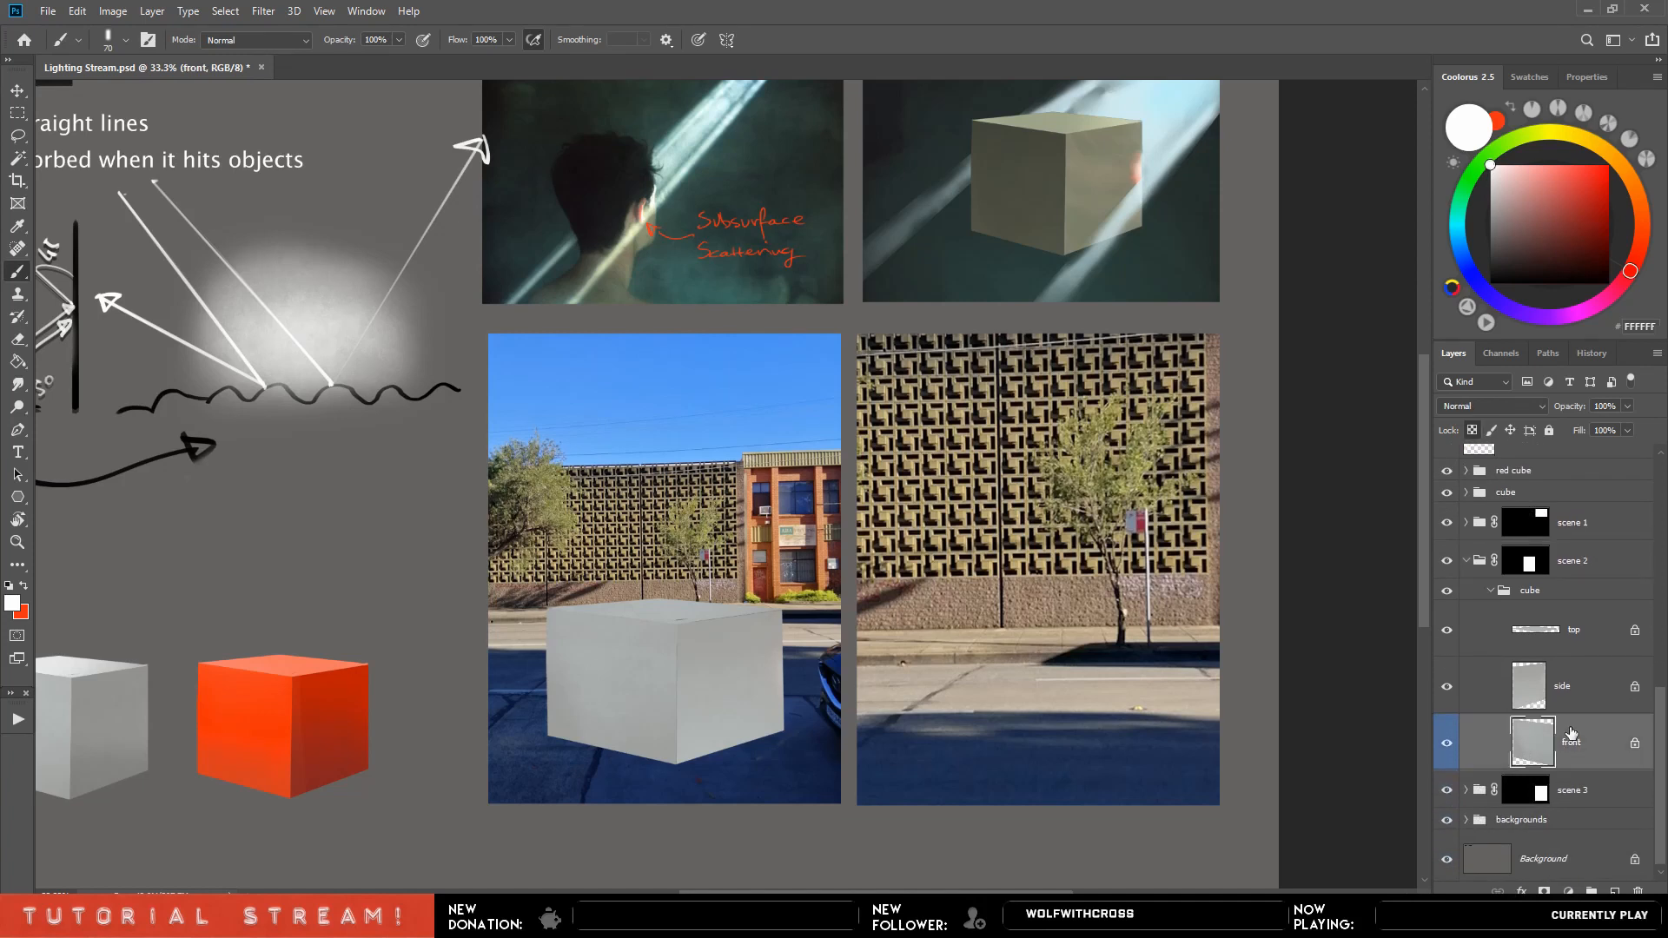
pyautogui.press('F5')
pyautogui.click(611, 295)
pyautogui.press('F5')
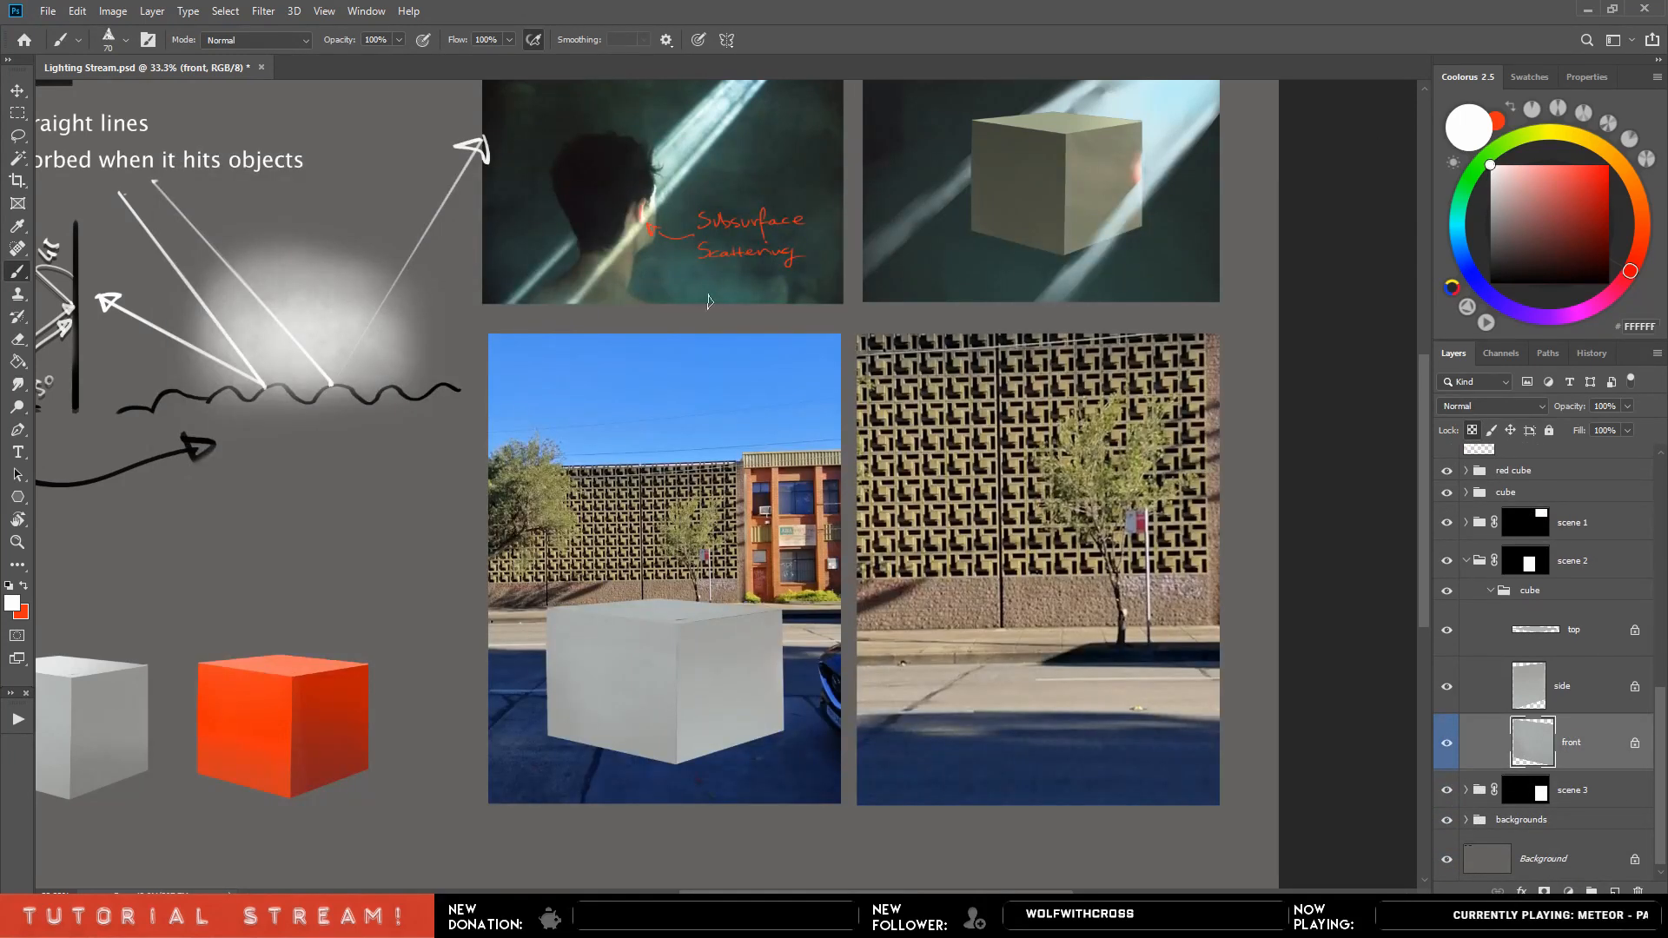
# Examine the street photo with and without the cube by toggling the front face and the scene 2 group.
pyautogui.hotkey('ctrl', '-')
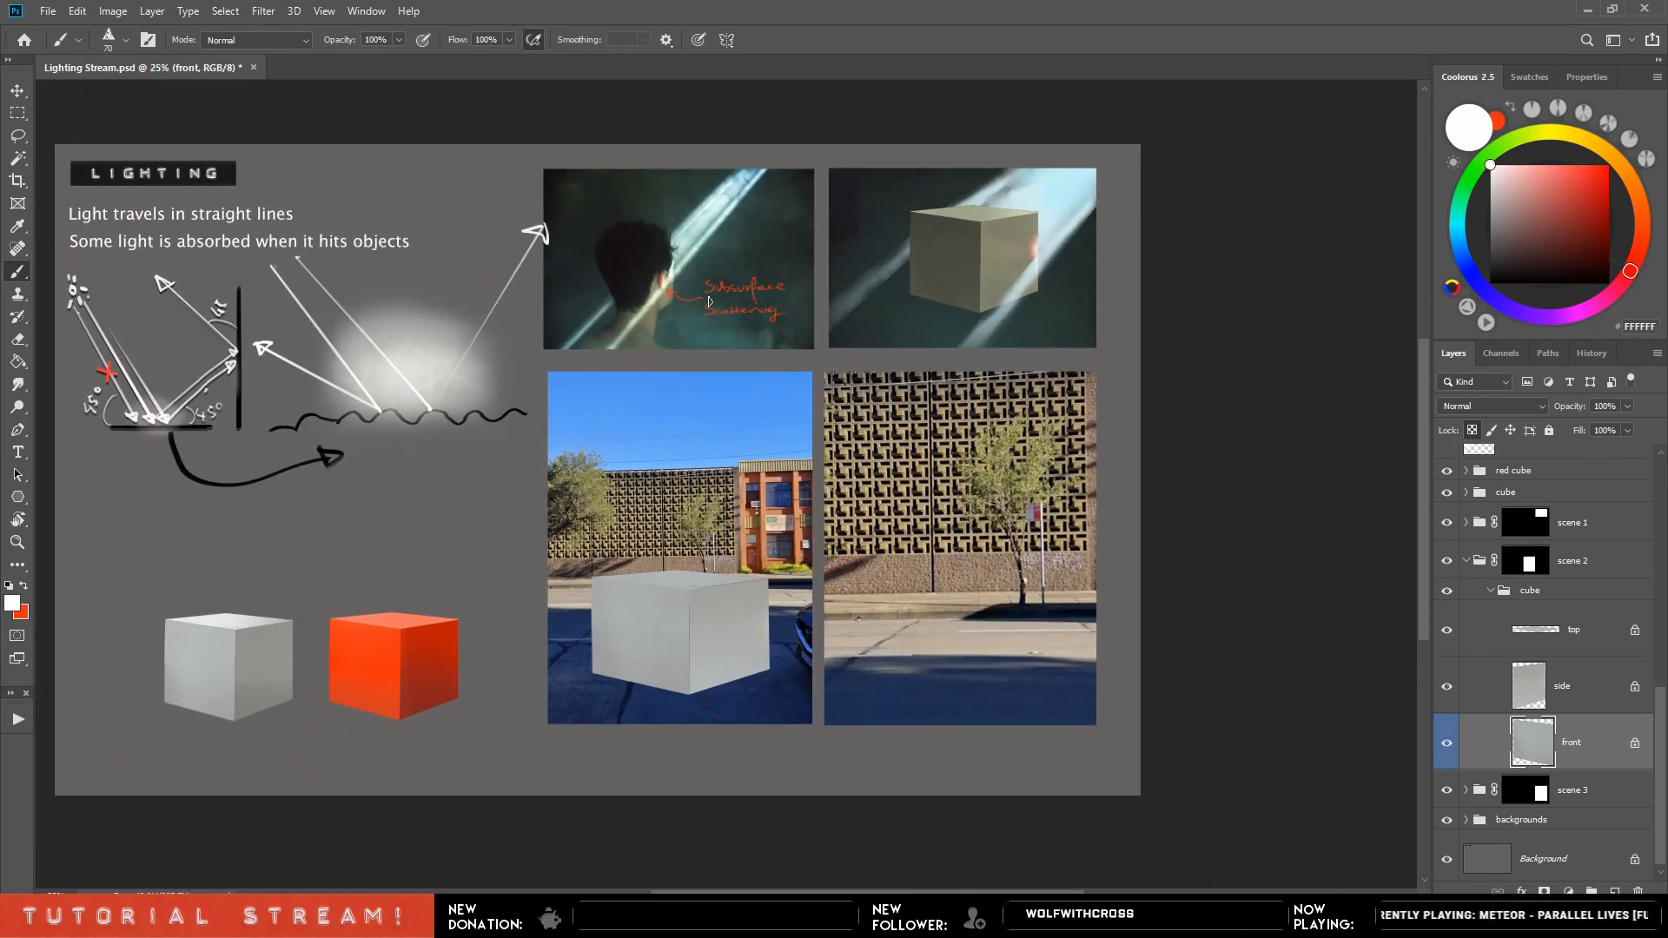
pyautogui.click(1446, 745)
pyautogui.click(1446, 743)
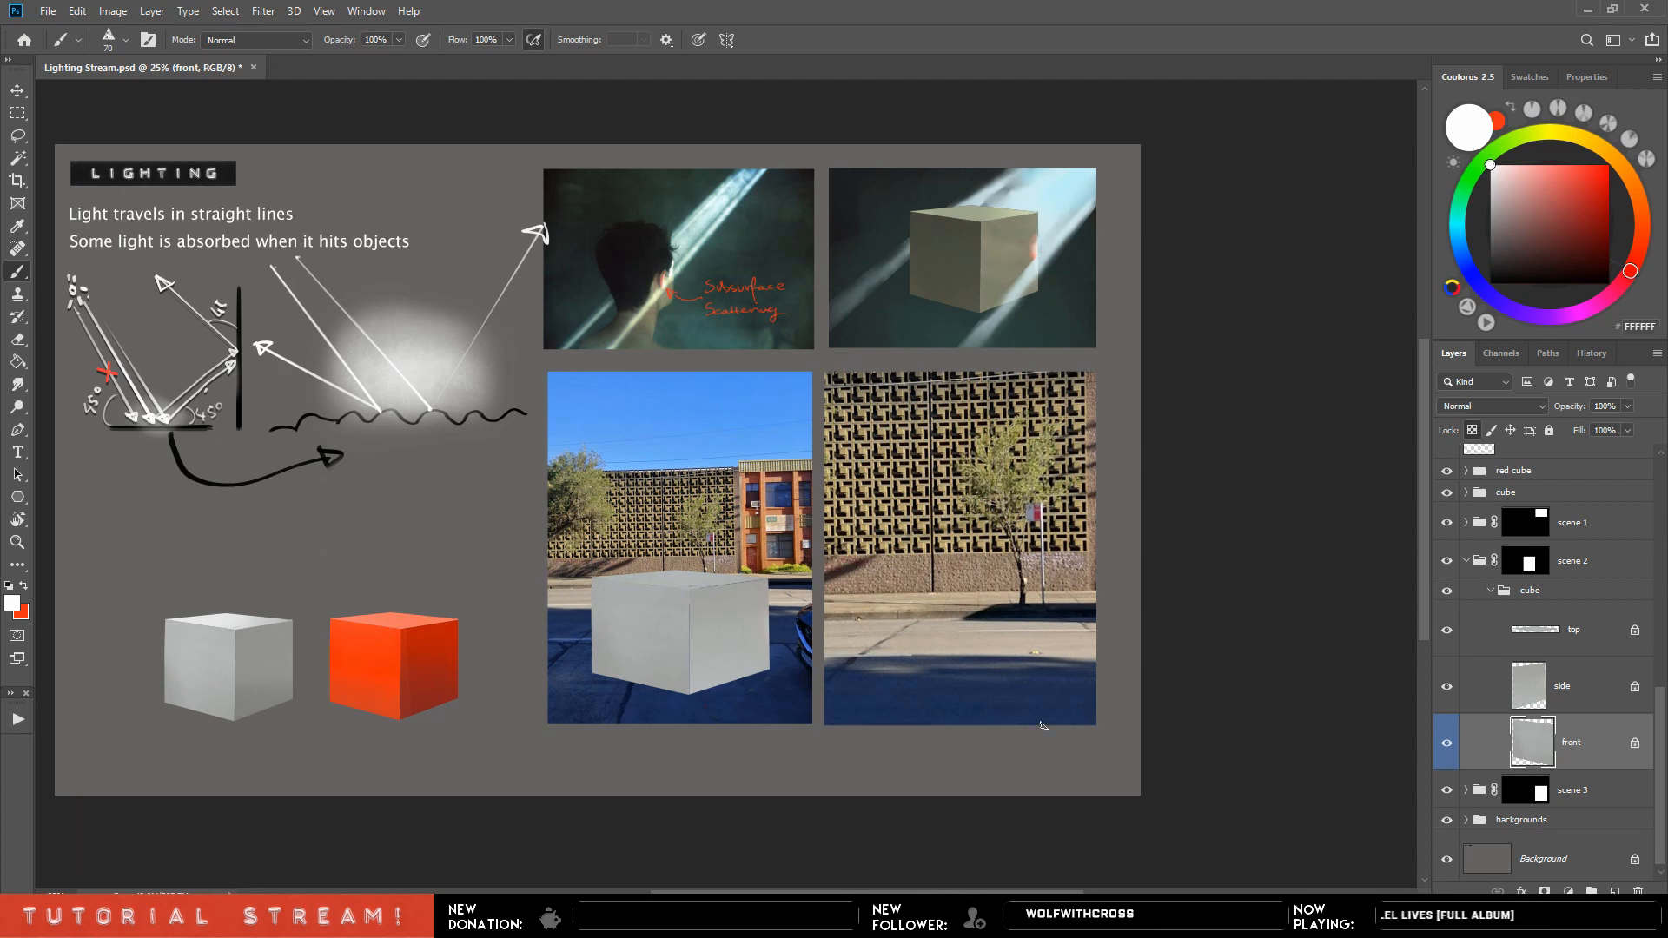
pyautogui.click(1448, 563)
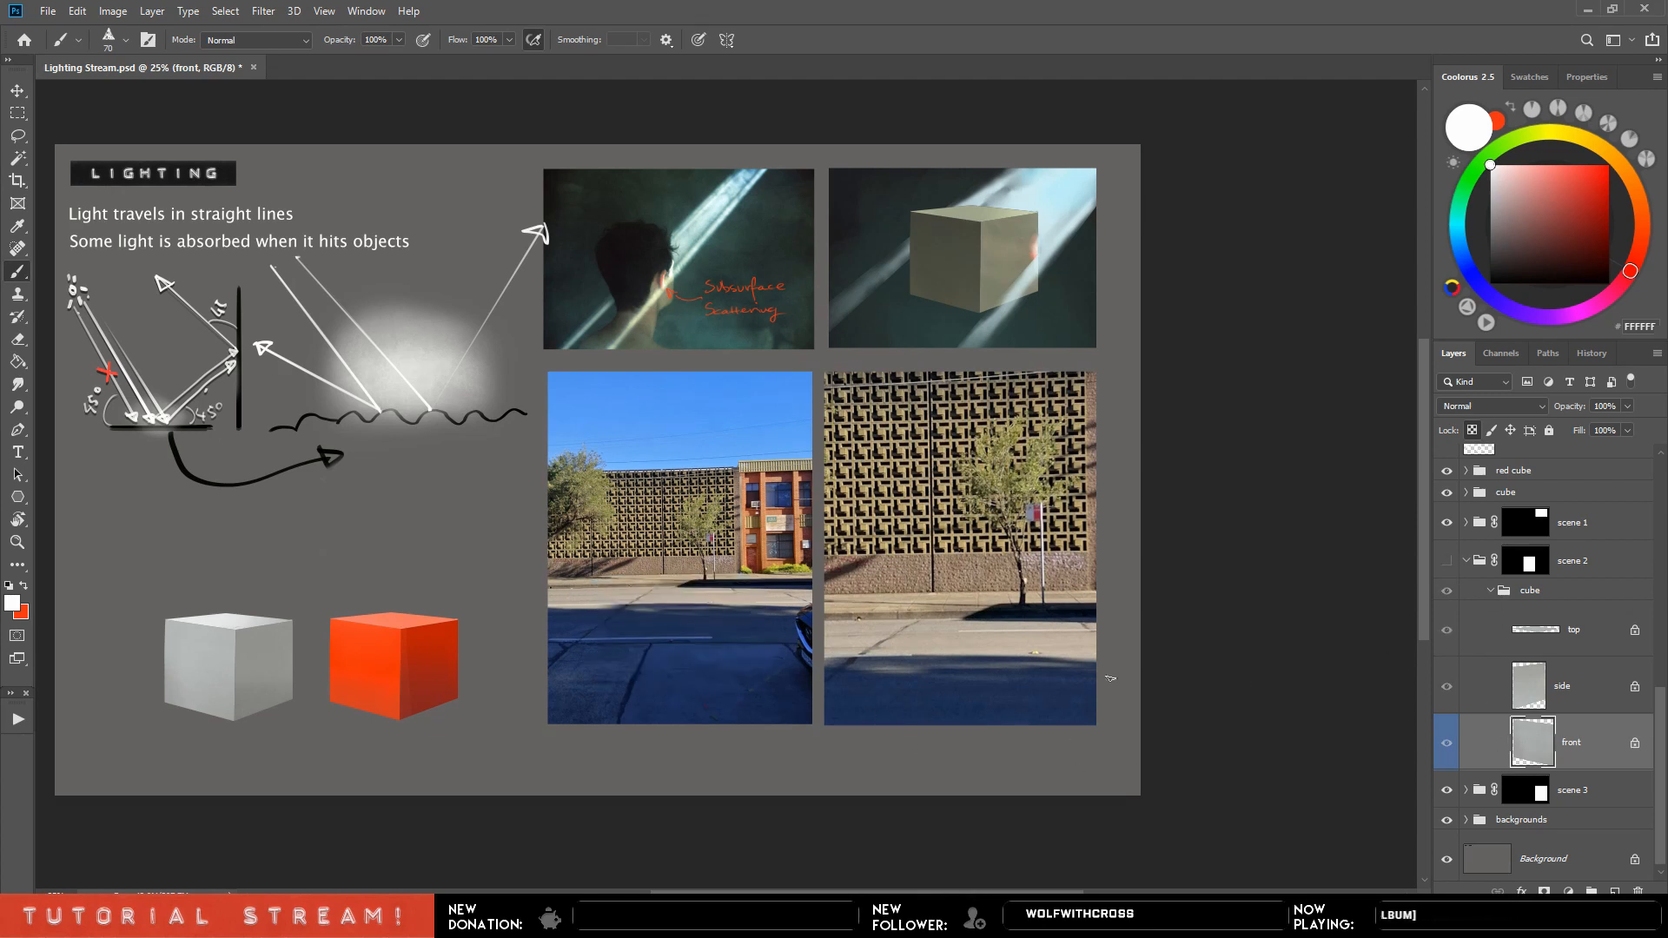
pyautogui.click(1448, 563)
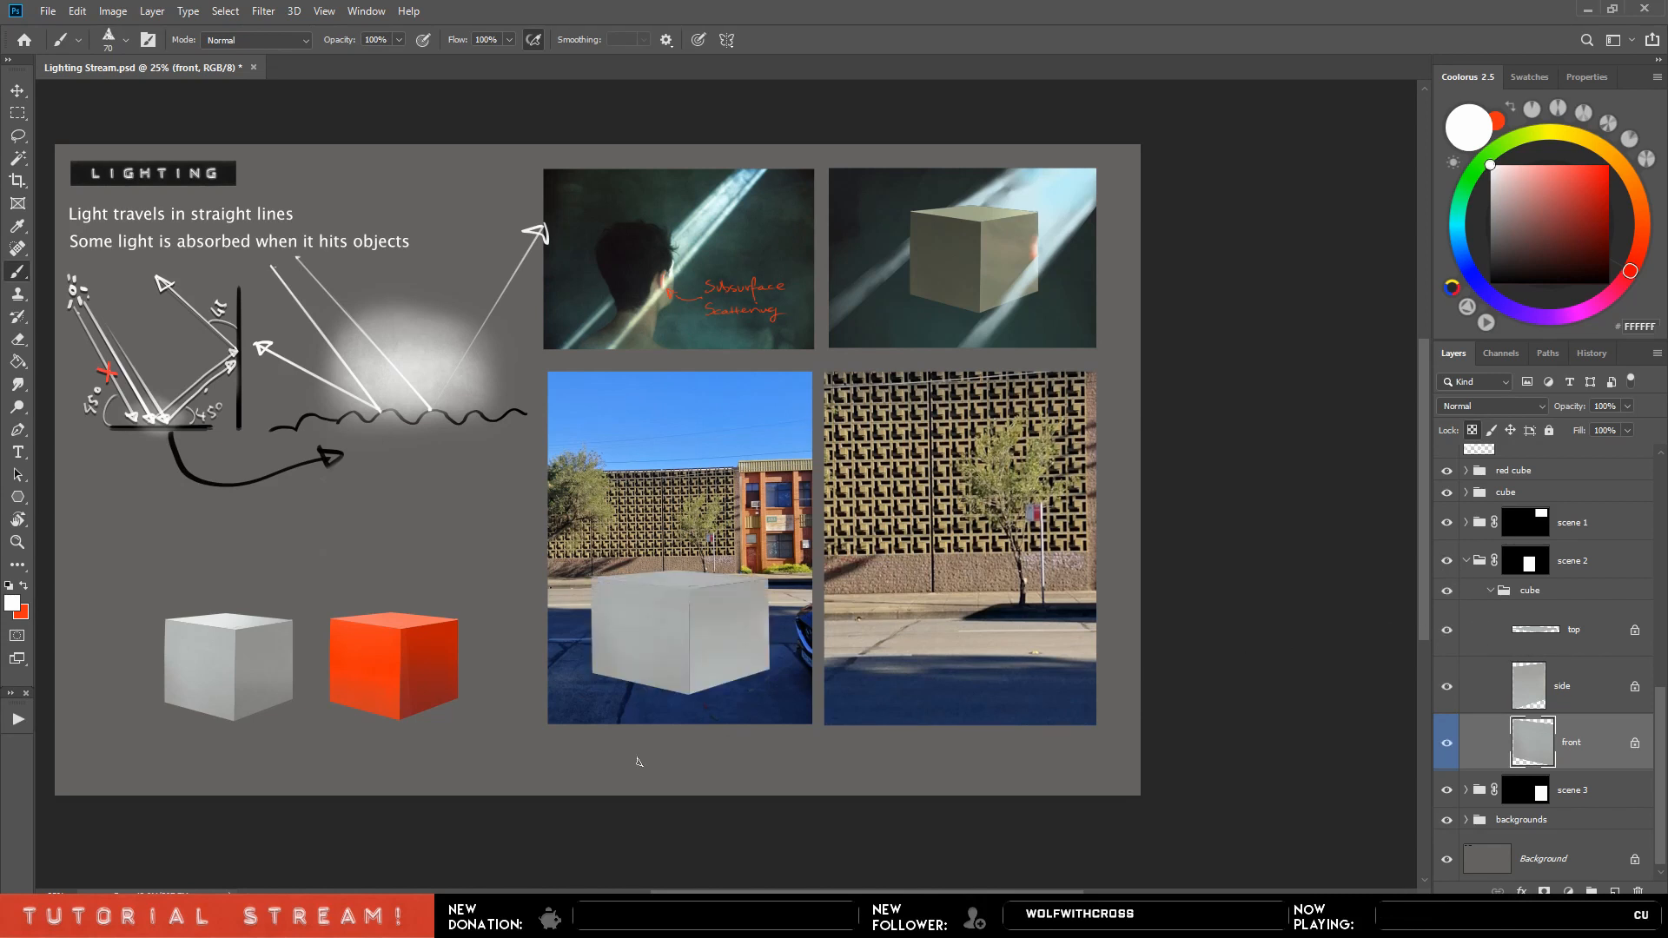
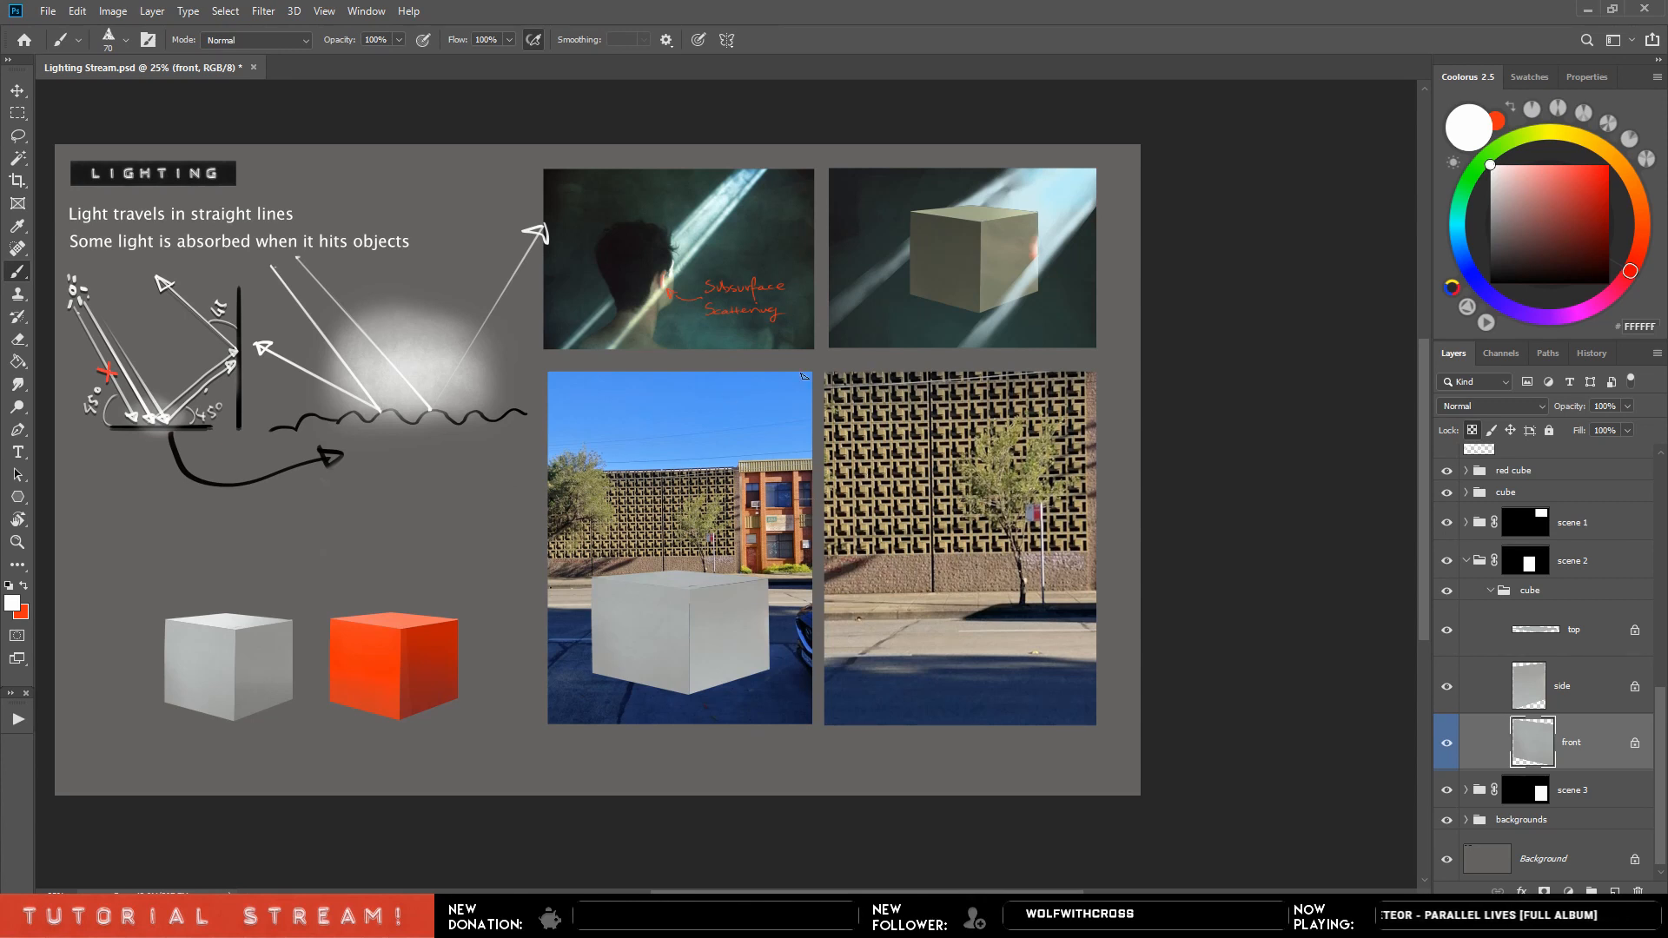
# Paint the cube's front face with dark blue #192A55 sampled from the shaded road, using a large textured brush.
pyautogui.keyDown('alt'); pyautogui.click(686, 720); pyautogui.keyUp('alt')
pyautogui.press(']')
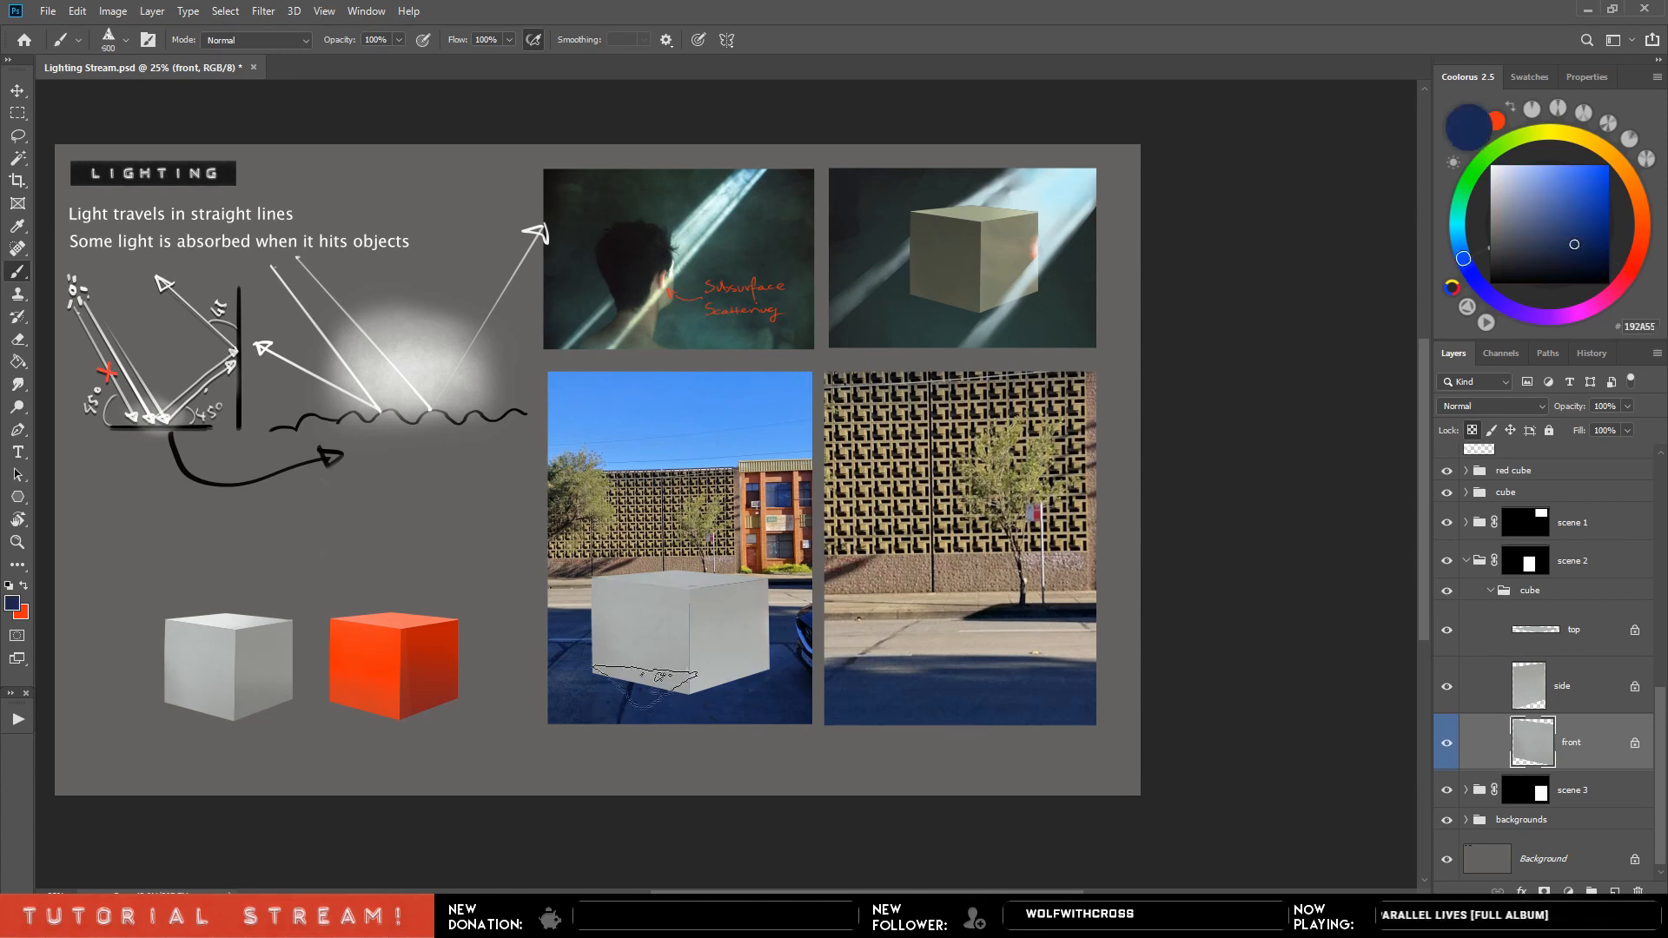
pyautogui.press(']')
pyautogui.press(']')
pyautogui.moveTo(645, 687)
pyautogui.mouseDown()
pyautogui.moveTo(636, 587)
pyautogui.moveTo(669, 669)
pyautogui.mouseUp()
pyautogui.moveTo(694, 730)
pyautogui.mouseDown()
pyautogui.moveTo(656, 630)
pyautogui.moveTo(704, 535)
pyautogui.mouseUp()
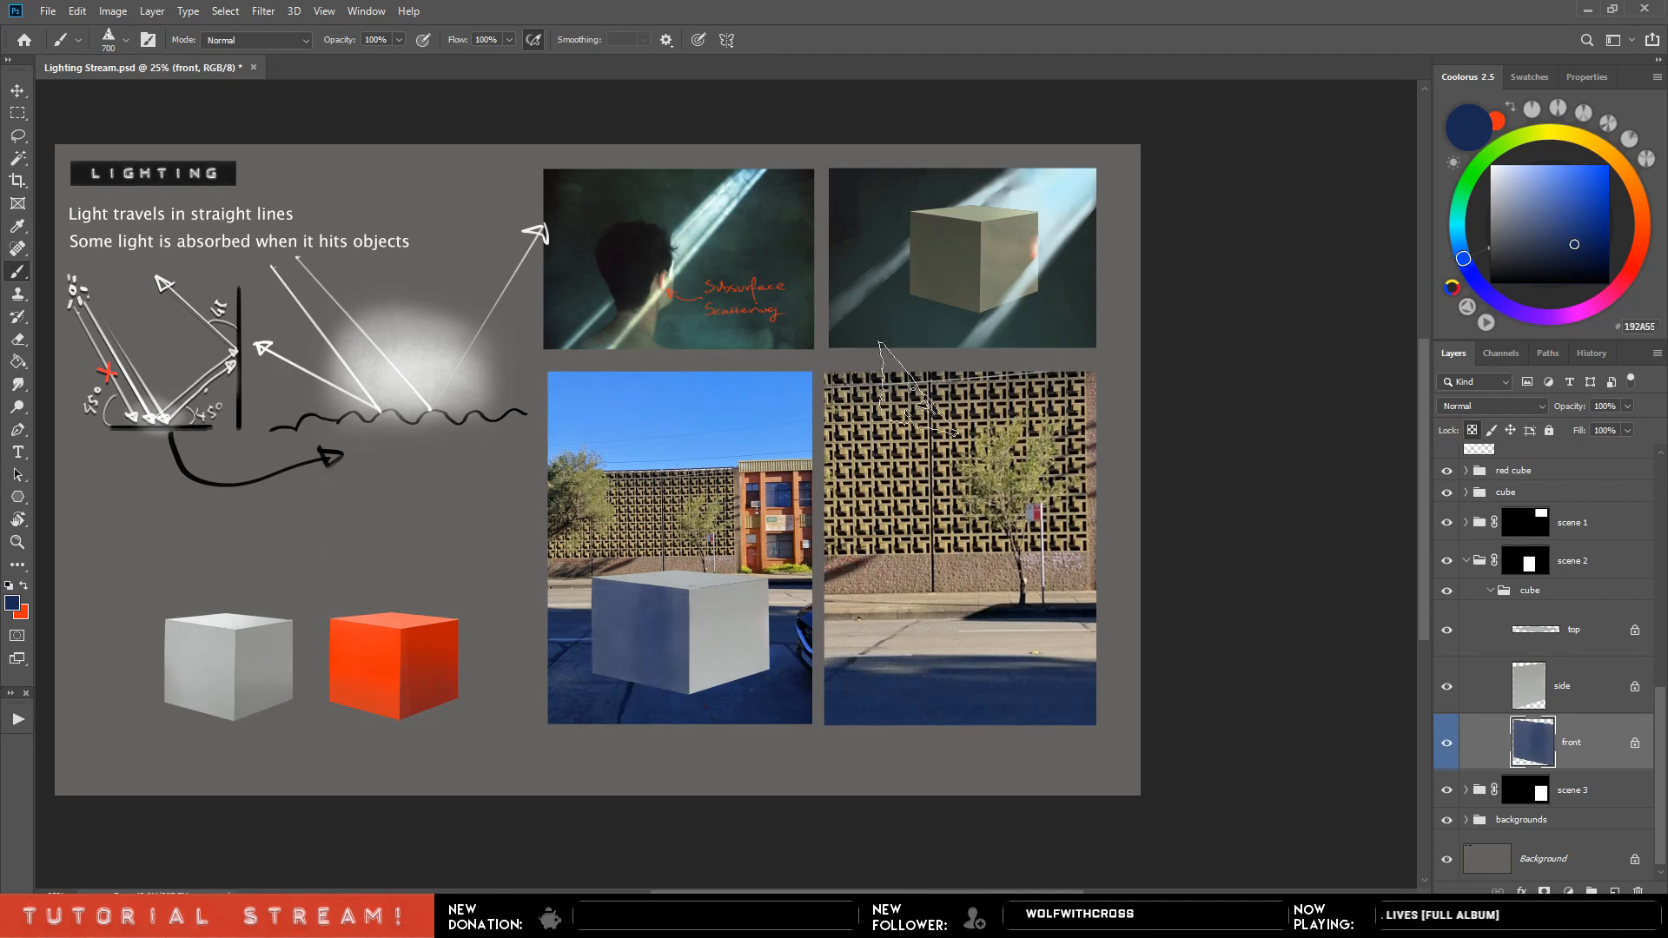
# Rework the cube's front face with lighter blue tones sampled from the scene, undoing the stroke that is too grey.
pyautogui.keyDown('alt'); pyautogui.click(660, 615); pyautogui.keyUp('alt')
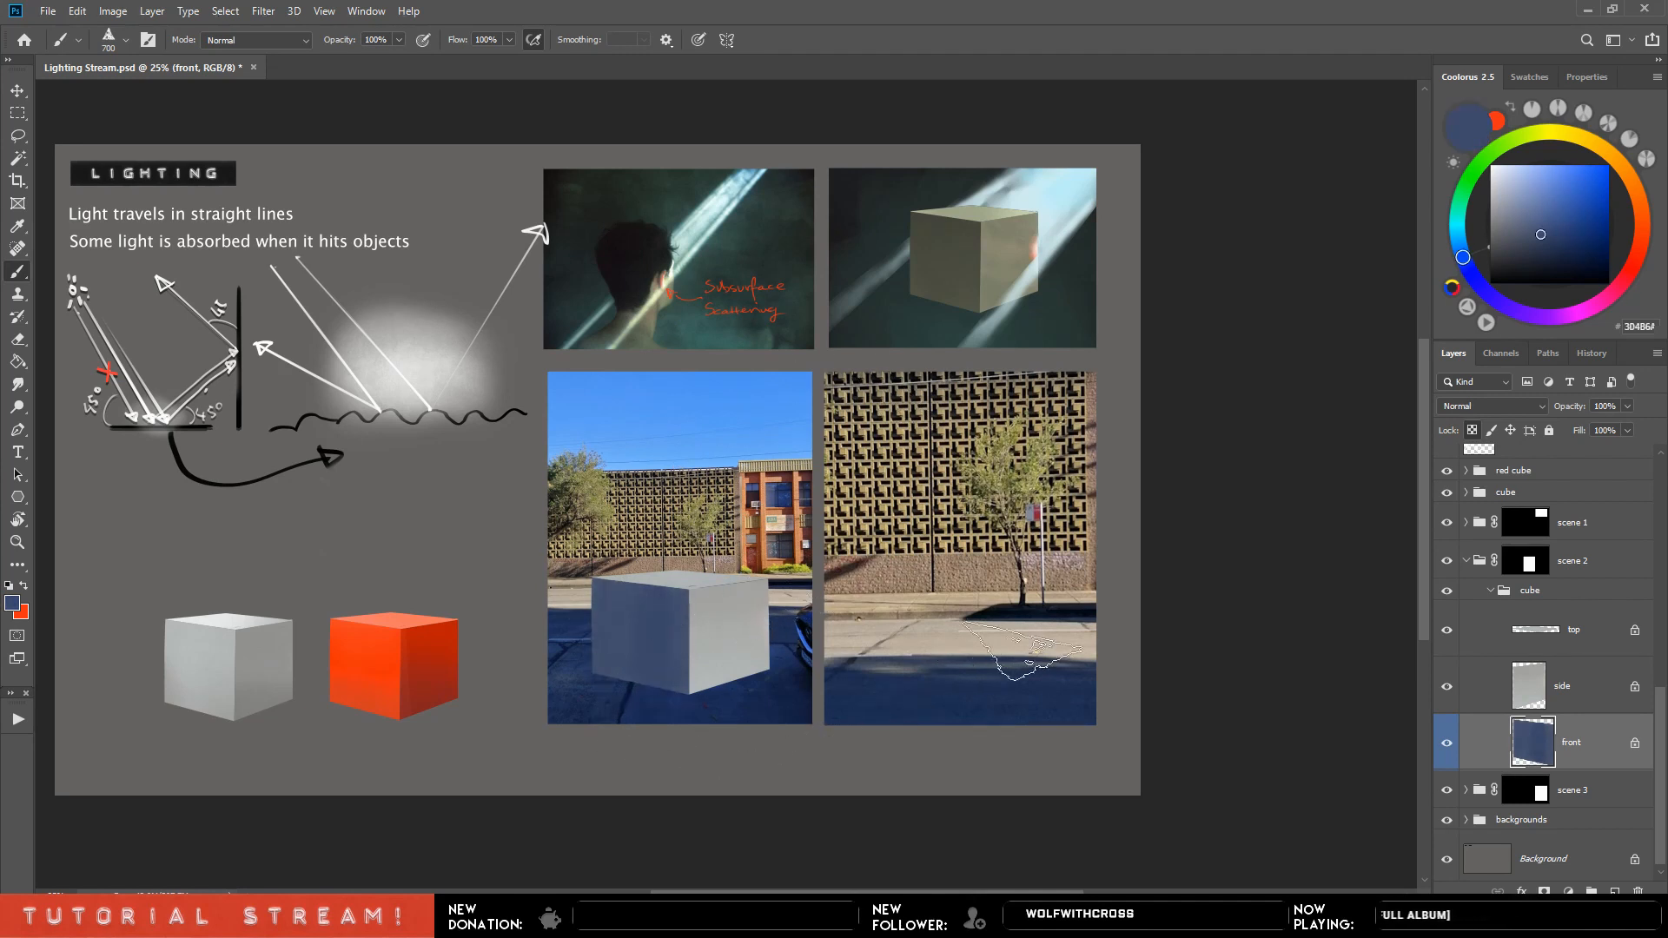
pyautogui.keyDown('alt'); pyautogui.click(767, 646); pyautogui.keyUp('alt')
pyautogui.moveTo(641, 669); pyautogui.dragTo(713, 664)
pyautogui.keyDown('alt'); pyautogui.click(652, 628); pyautogui.keyUp('alt')
pyautogui.press('[')
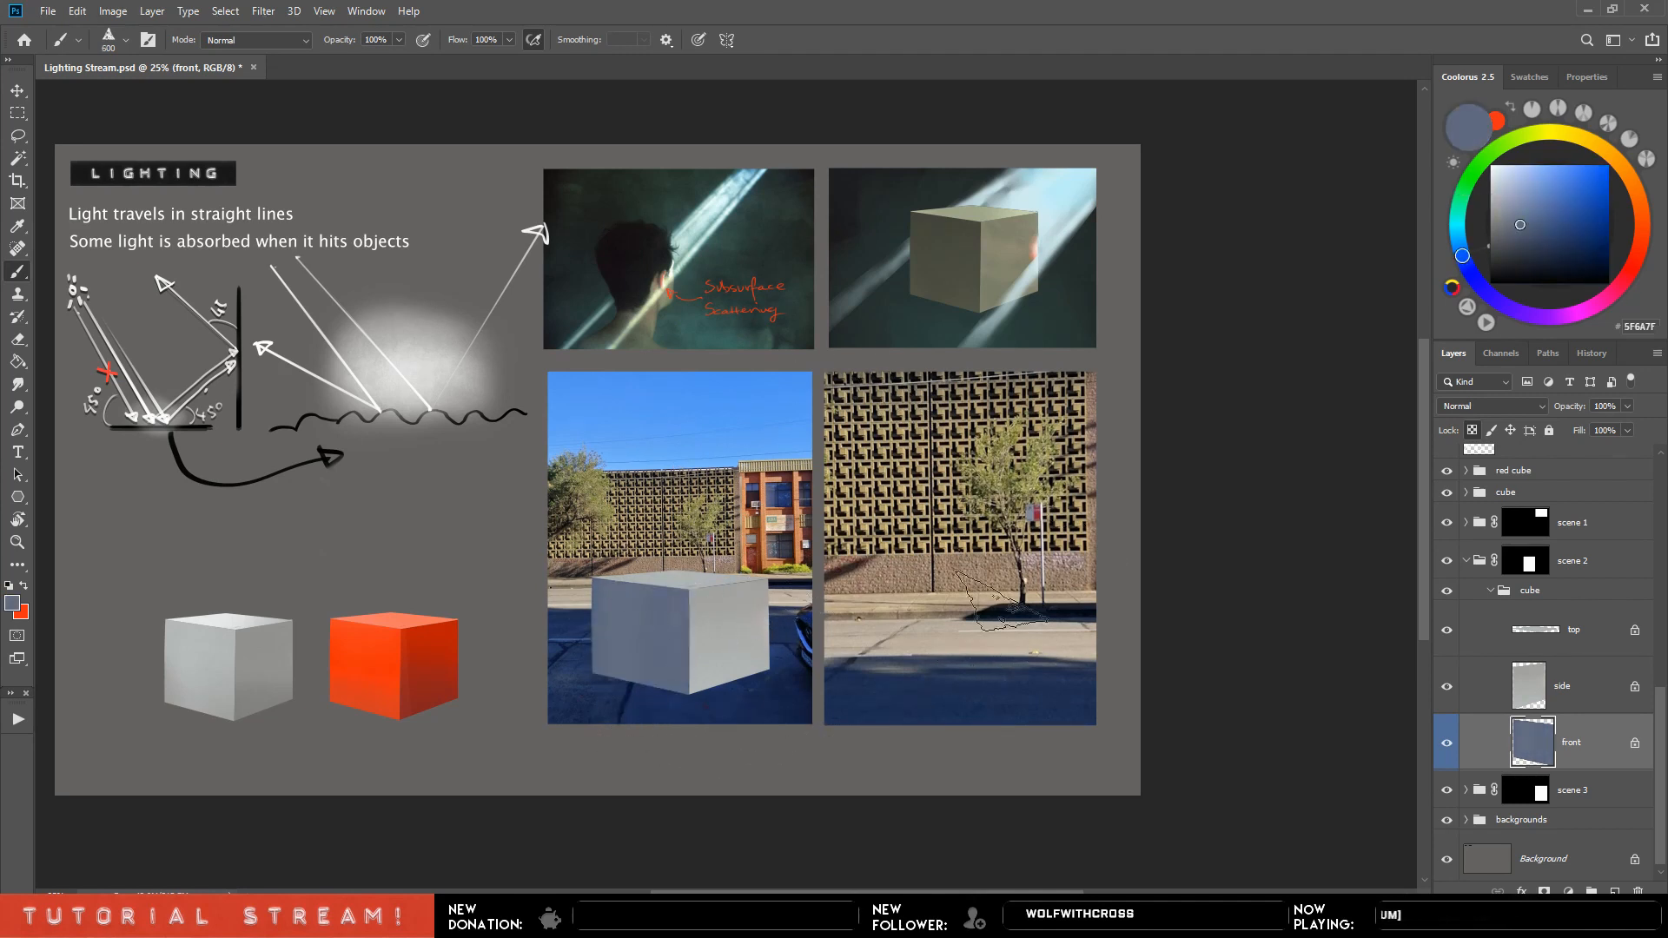
pyautogui.hotkey('ctrl', 'z')
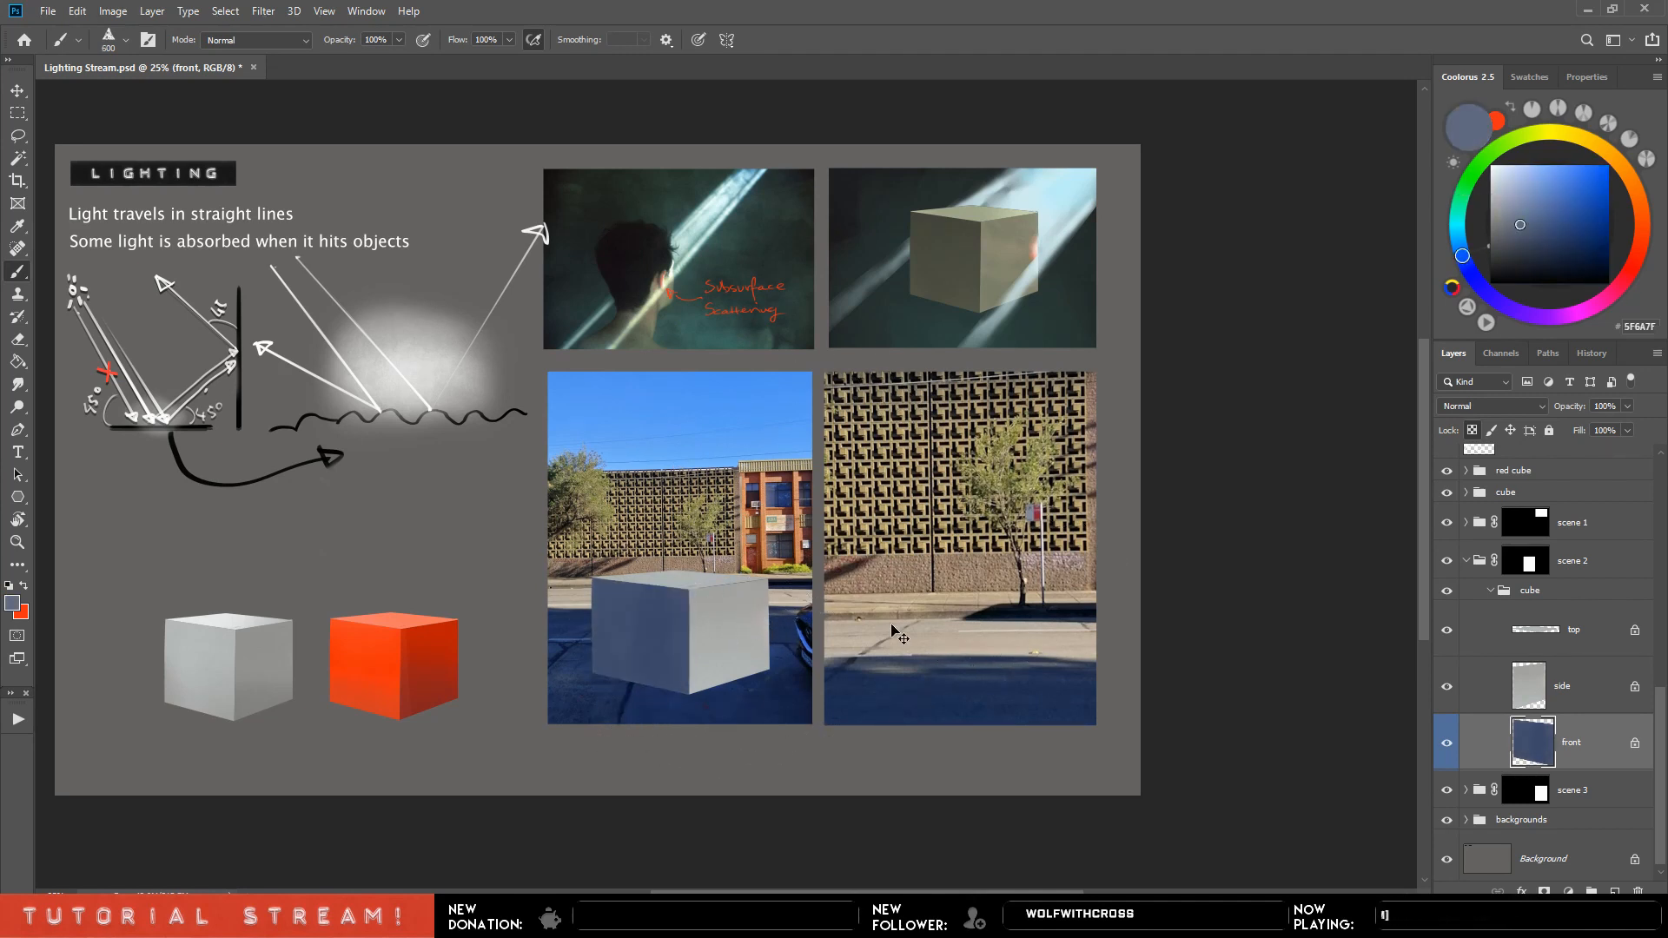
pyautogui.keyDown('alt'); pyautogui.click(598, 631); pyautogui.keyUp('alt')
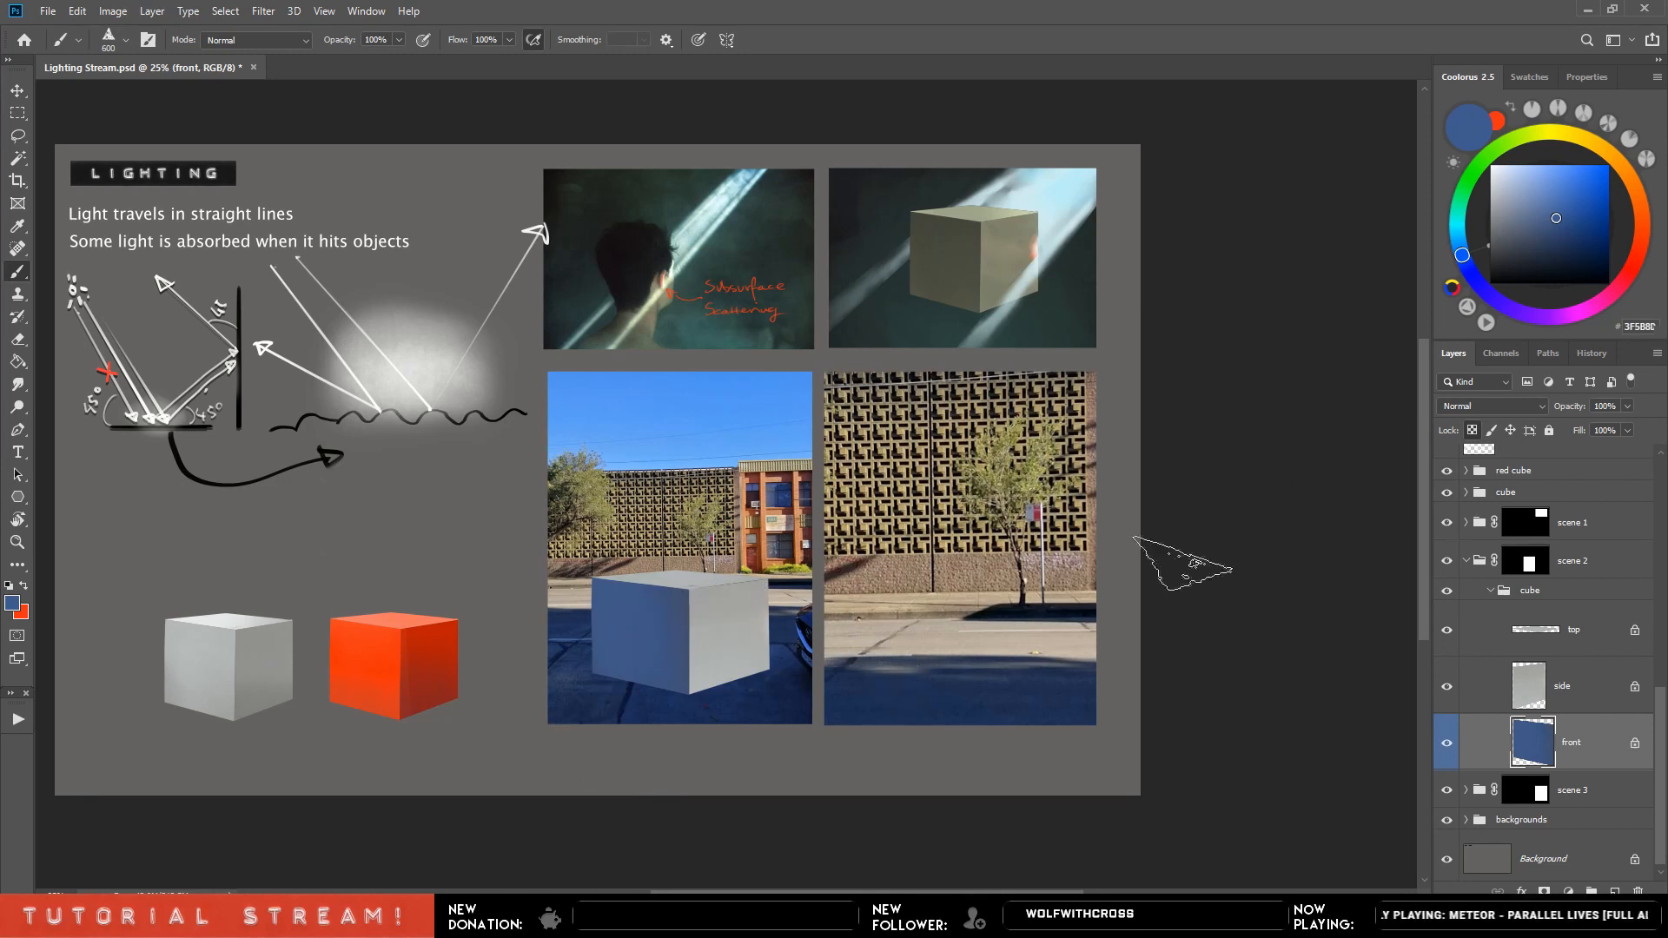
# Select the scene 2 cube's top face layer and paint it with dark blue #192C54 sampled from the shaded road.
pyautogui.keyDown('alt'); pyautogui.click(679, 575); pyautogui.keyUp('alt')
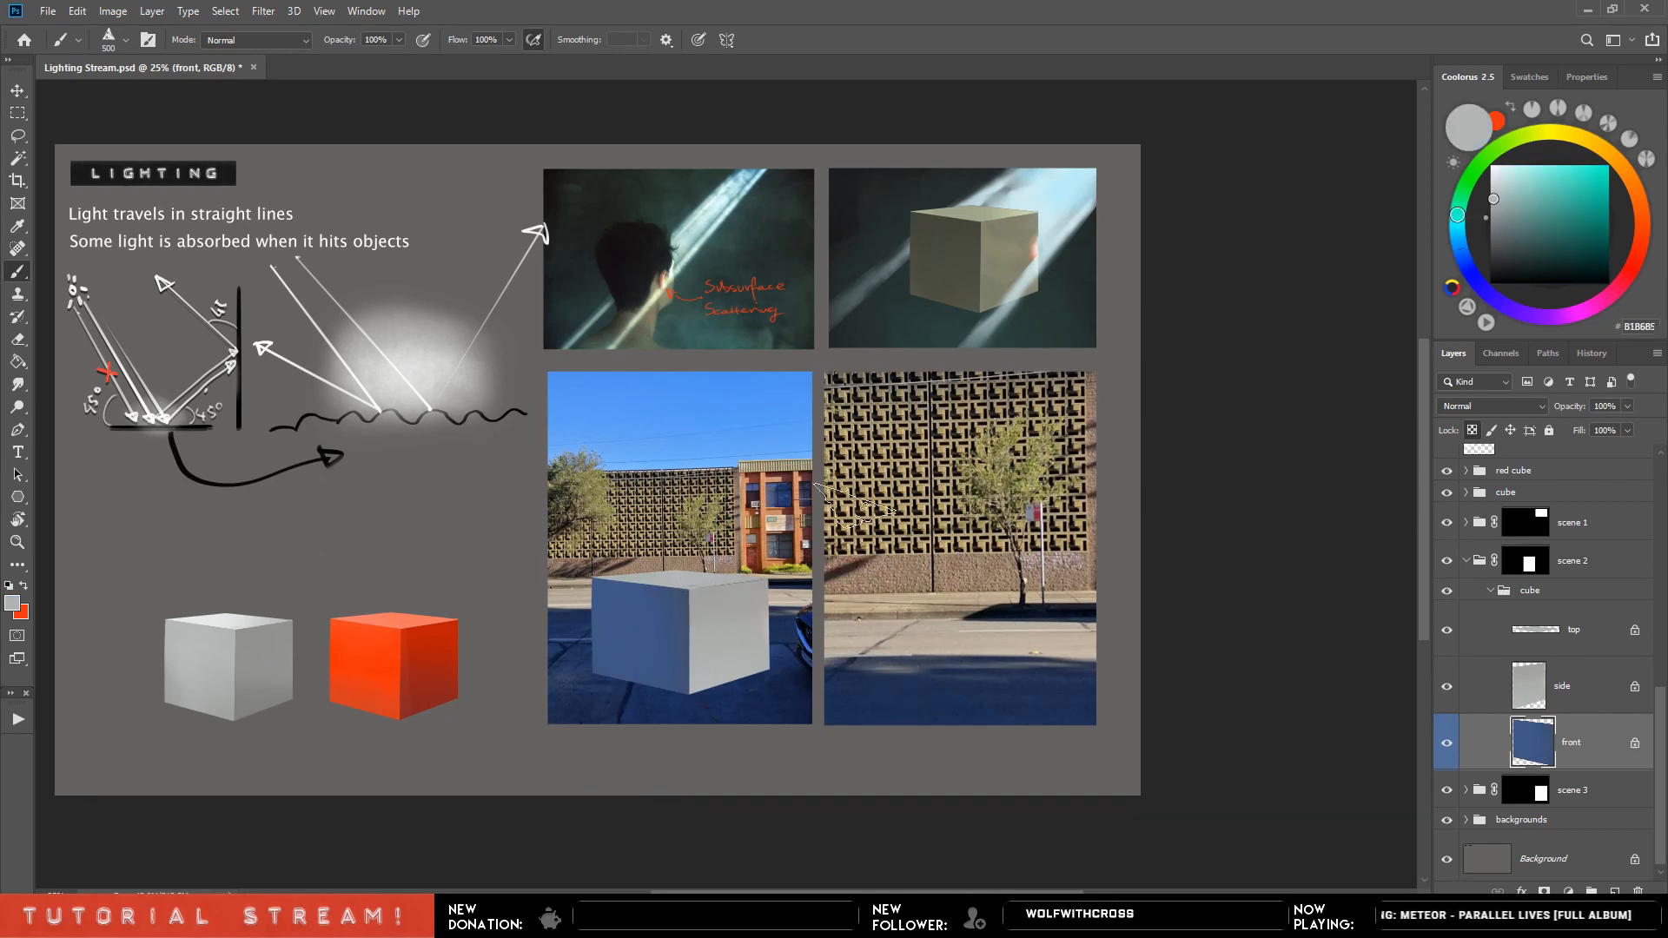
pyautogui.keyDown('alt'); pyautogui.click(731, 705); pyautogui.keyUp('alt')
pyautogui.moveTo(607, 560); pyautogui.dragTo(787, 569)
pyautogui.hotkey('ctrl', 'z')
pyautogui.click(1537, 635)
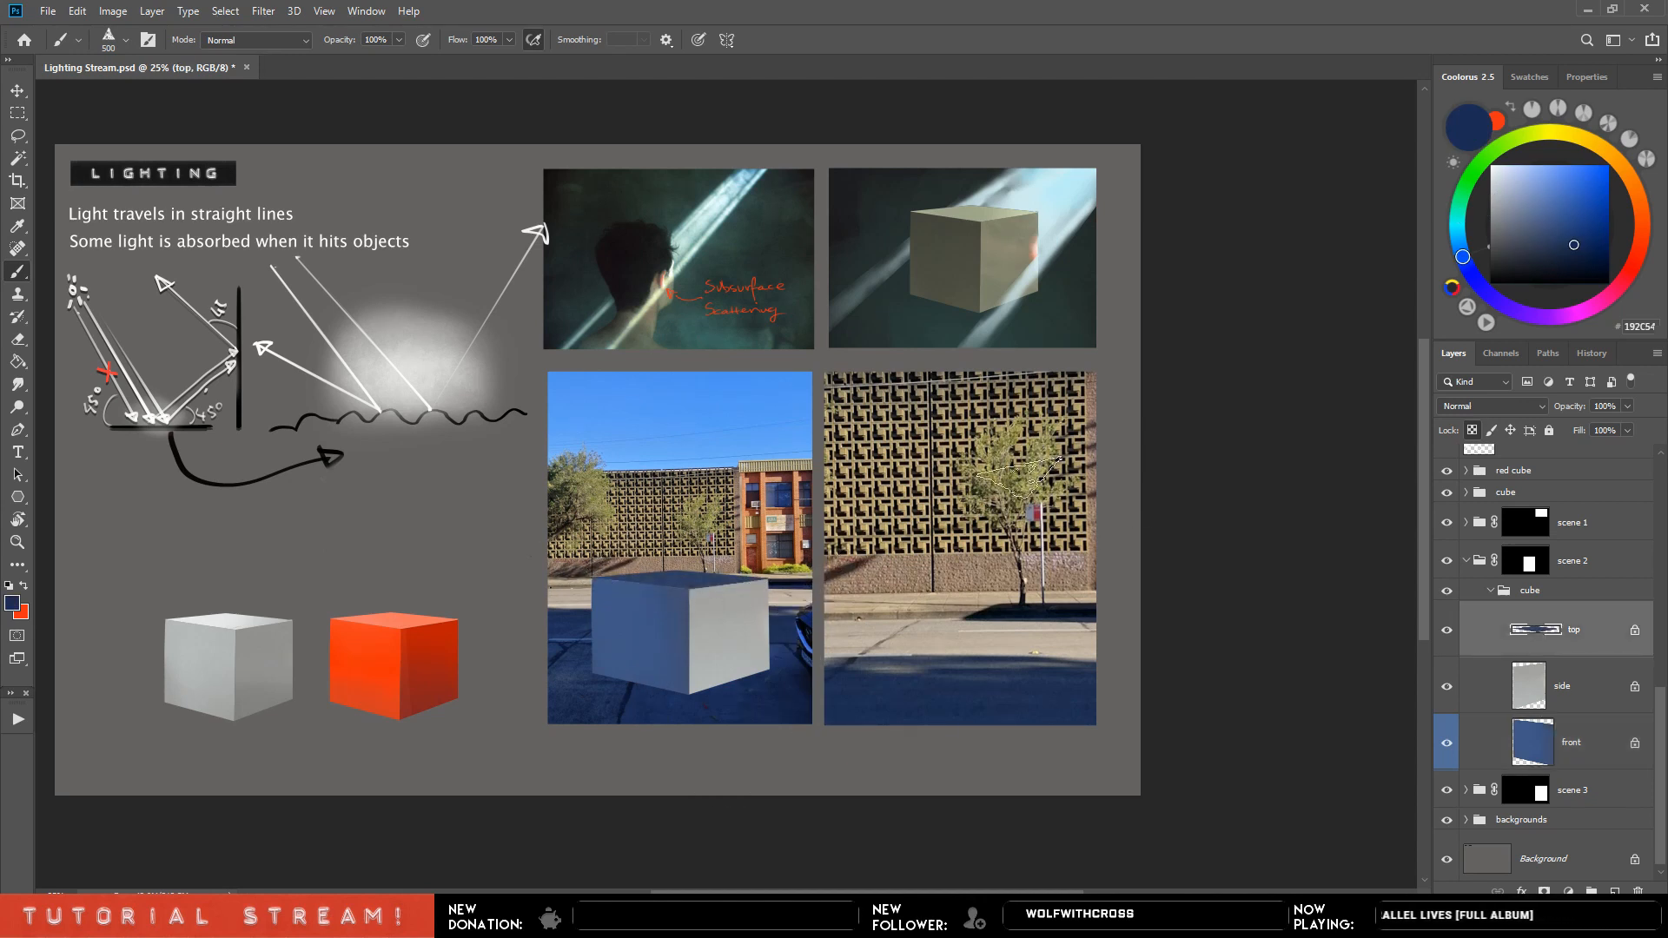
# Paint the cube's top face with bright blue #5499F2 sampled from the sky, using the angular brush at 1100 px.
pyautogui.keyDown('alt'); pyautogui.click(716, 395); pyautogui.keyUp('alt')
pyautogui.press(']')
pyautogui.press(']')
pyautogui.press(']')
pyautogui.press(']')
pyautogui.press(']')
pyautogui.press(']')
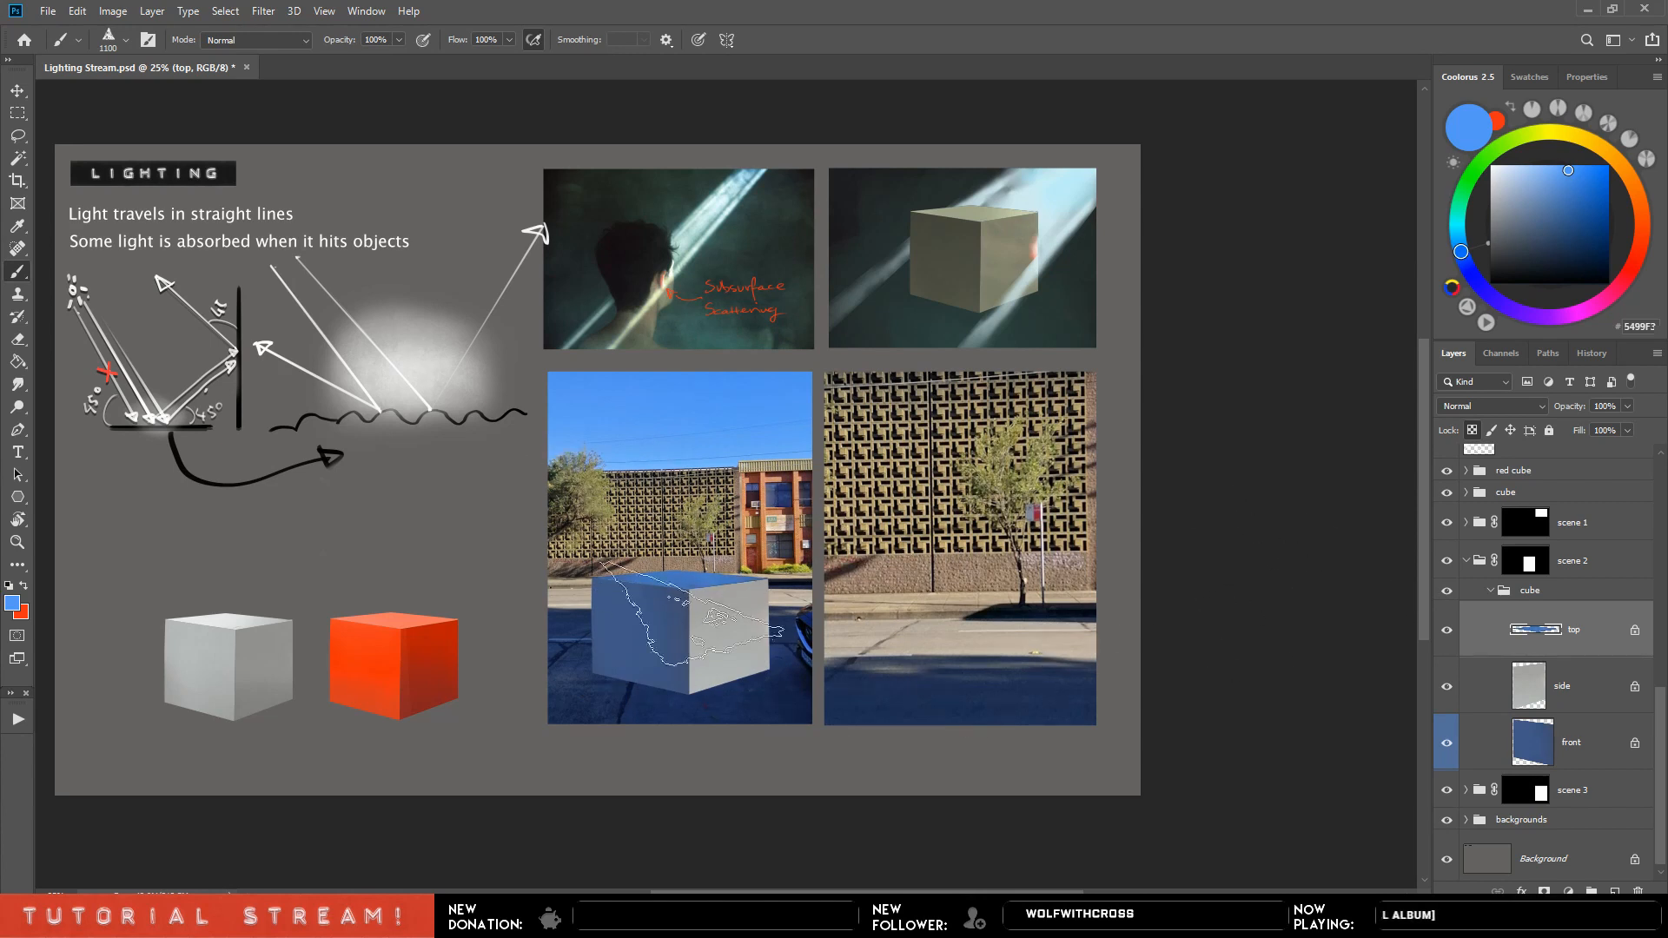
# Paint the cube's side face on its own layer with dark blue #243762 sampled from the shaded road.
pyautogui.keyDown('alt'); pyautogui.click(782, 648); pyautogui.keyUp('alt')
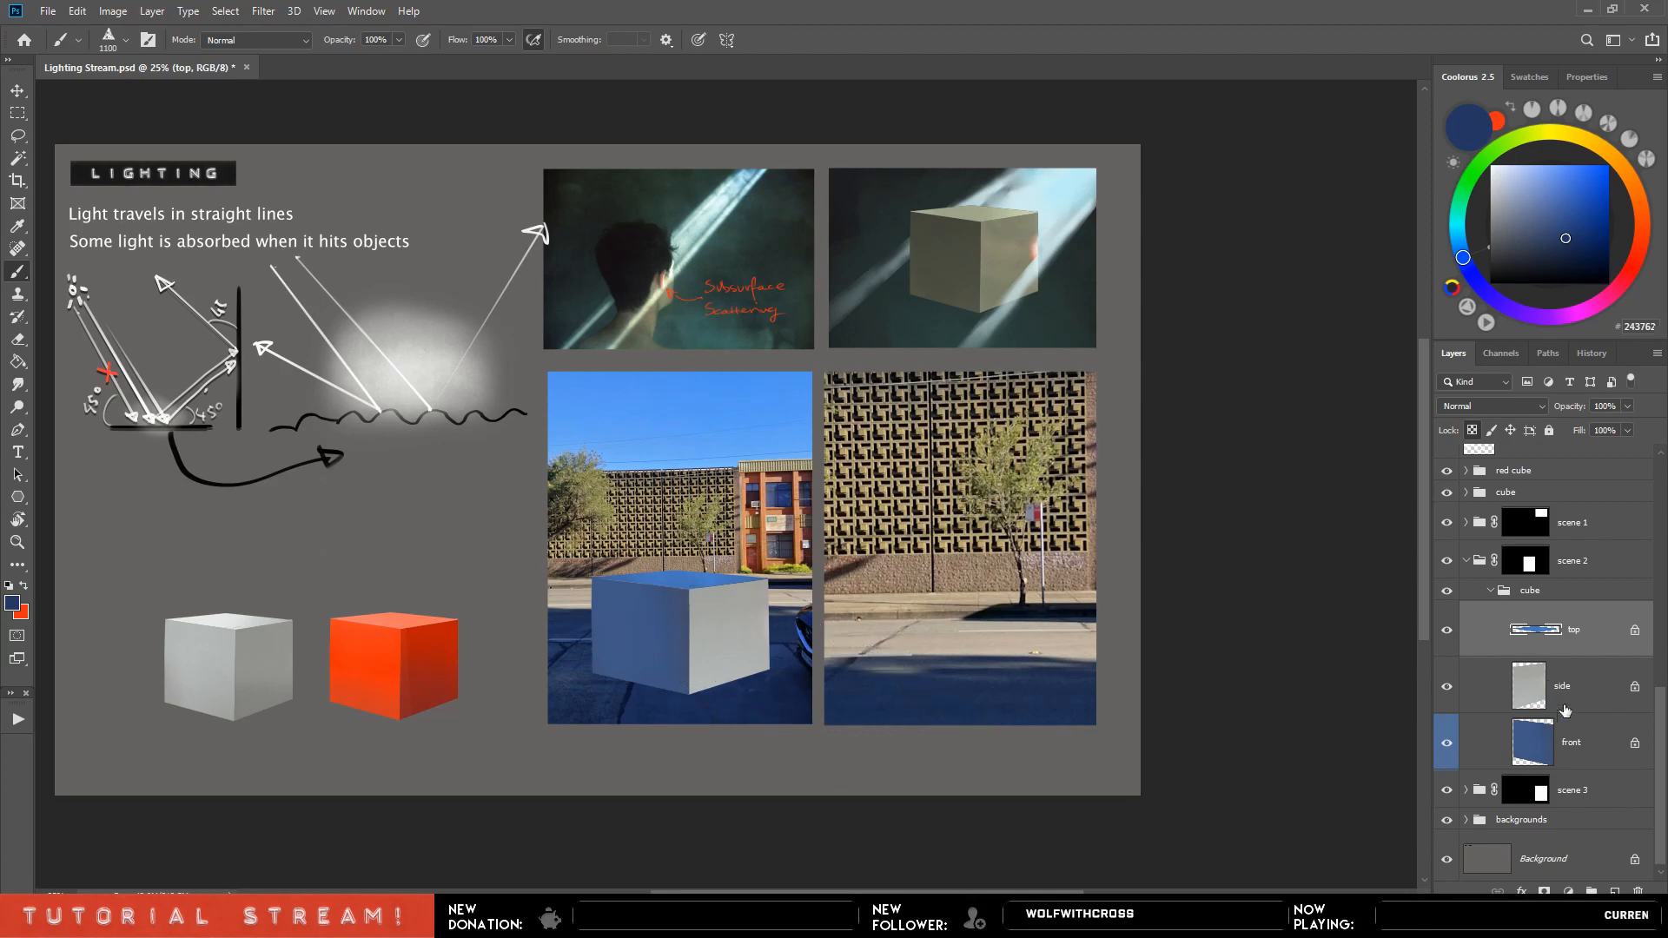
pyautogui.click(1507, 706)
pyautogui.moveTo(820, 610)
pyautogui.mouseDown()
pyautogui.moveTo(750, 677)
pyautogui.moveTo(821, 593)
pyautogui.moveTo(749, 691)
pyautogui.mouseUp()
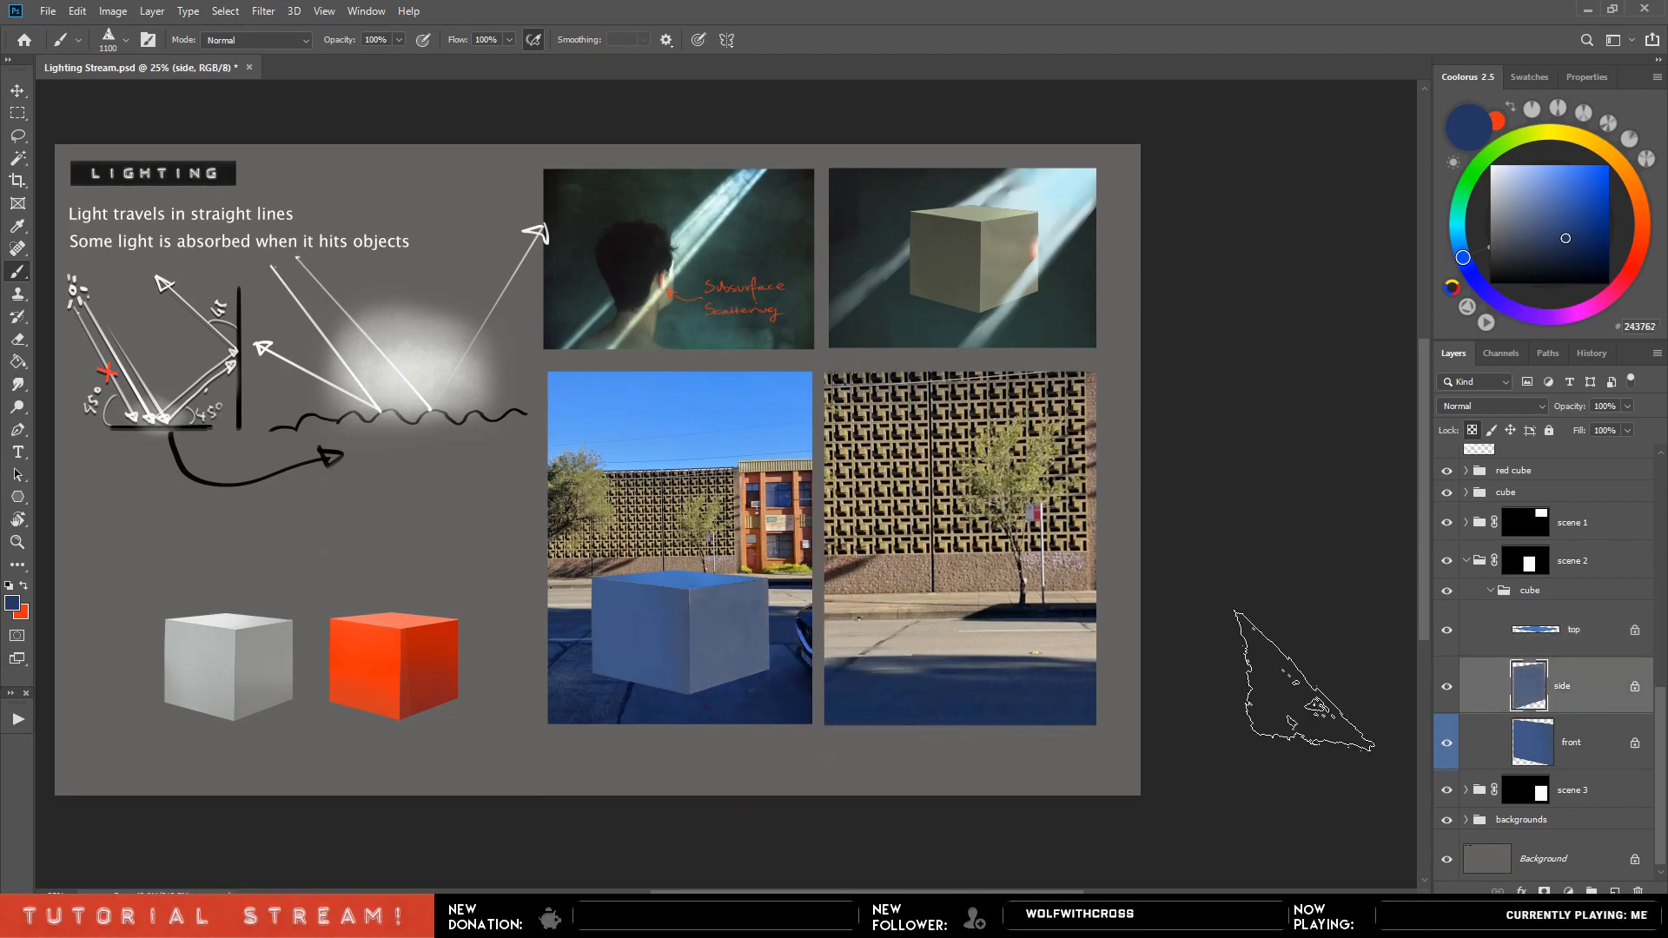
# Examine close up how the shaded road and the parked car's front beside the cube pick up blue light.
pyautogui.press('space')
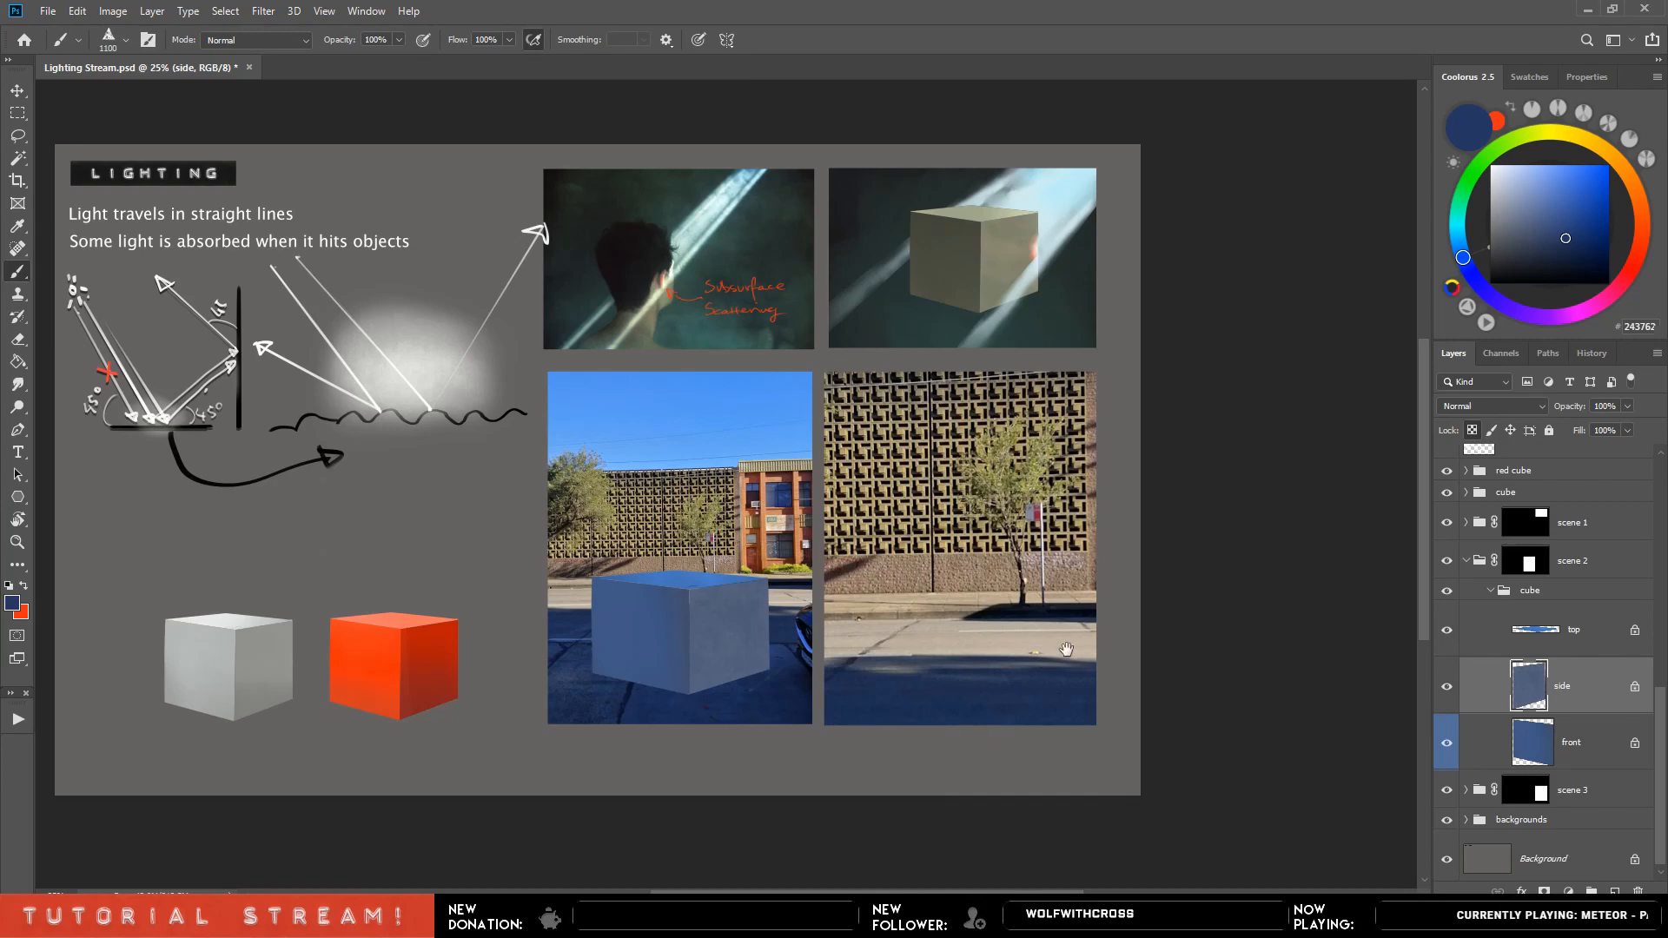
pyautogui.moveTo(797, 654); pyautogui.dragTo(691, 661)
pyautogui.hotkey('ctrl', '+')
pyautogui.hotkey('ctrl', '+')
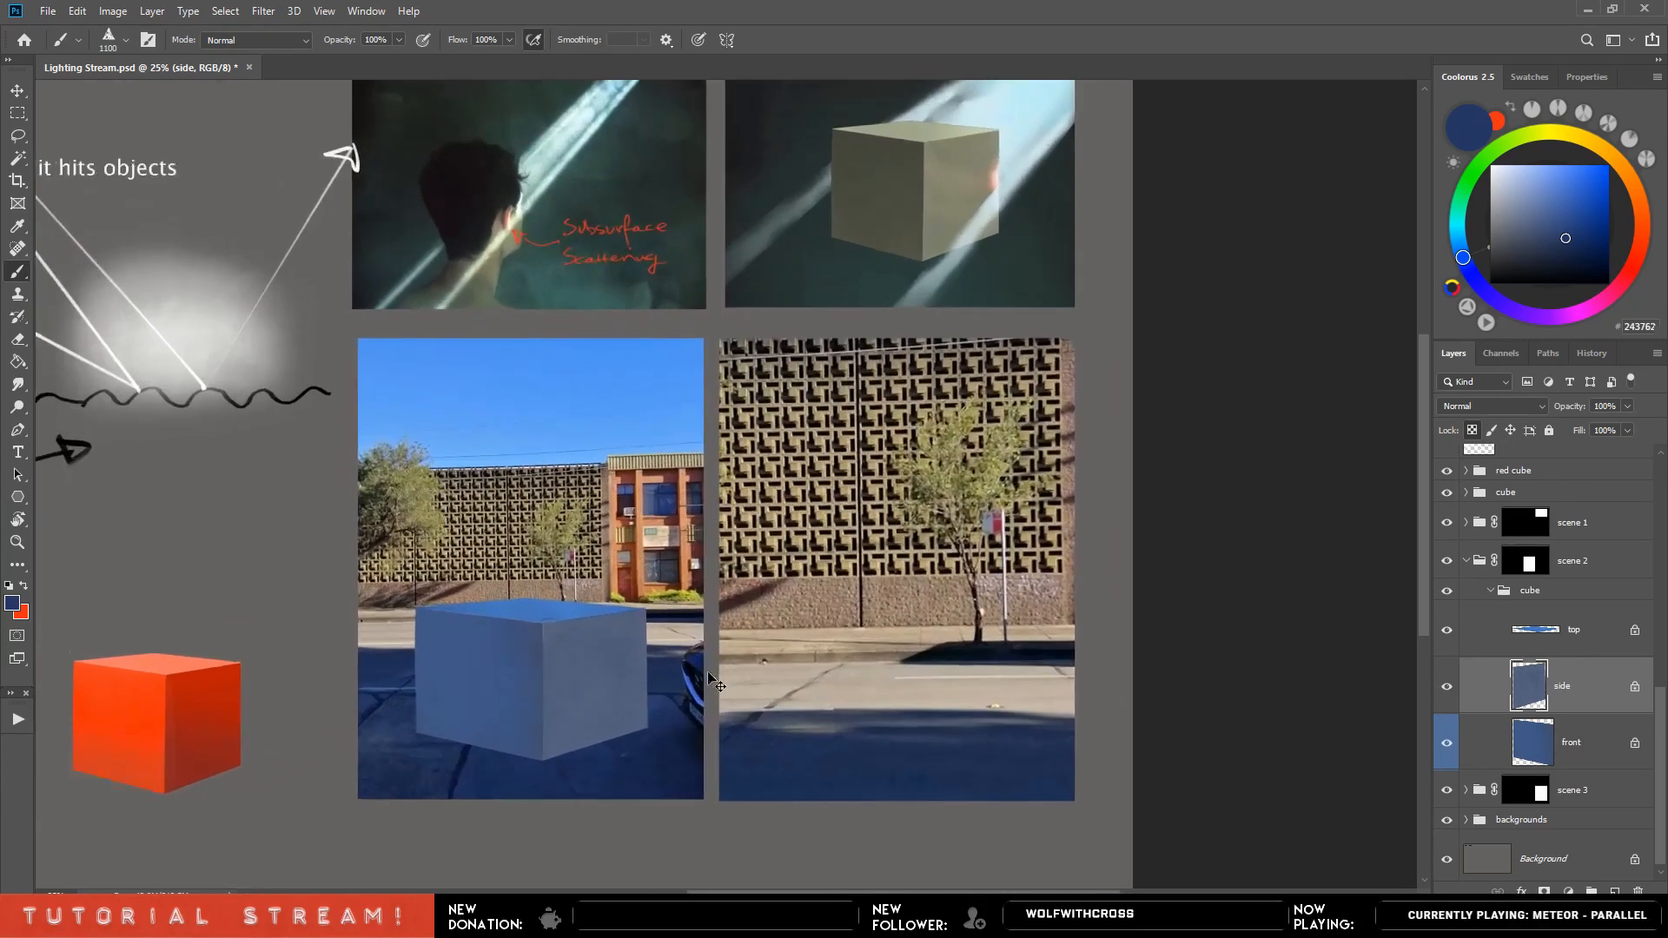
pyautogui.press('space')
pyautogui.moveTo(728, 731); pyautogui.dragTo(700, 497)
pyautogui.hotkey('ctrl', '+')
pyautogui.hotkey('ctrl', '+')
pyautogui.hotkey('ctrl', '+')
pyautogui.hotkey('ctrl', '+')
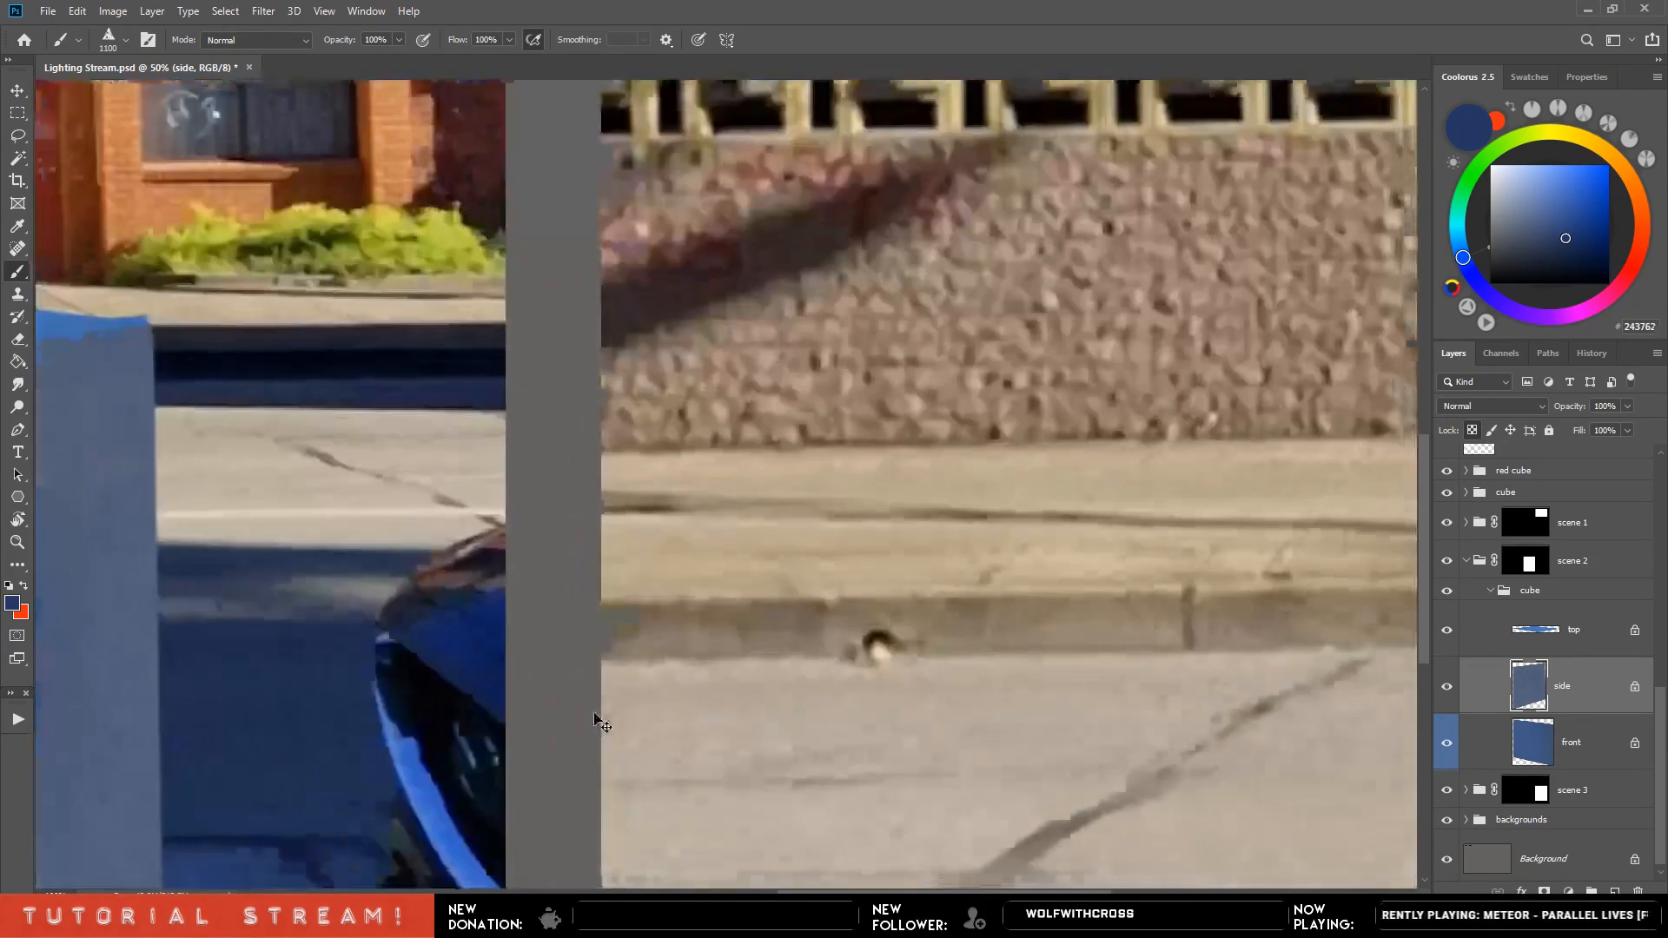
pyautogui.moveTo(495, 687)
pyautogui.mouseDown()
pyautogui.moveTo(659, 534)
pyautogui.moveTo(849, 309)
pyautogui.mouseUp()
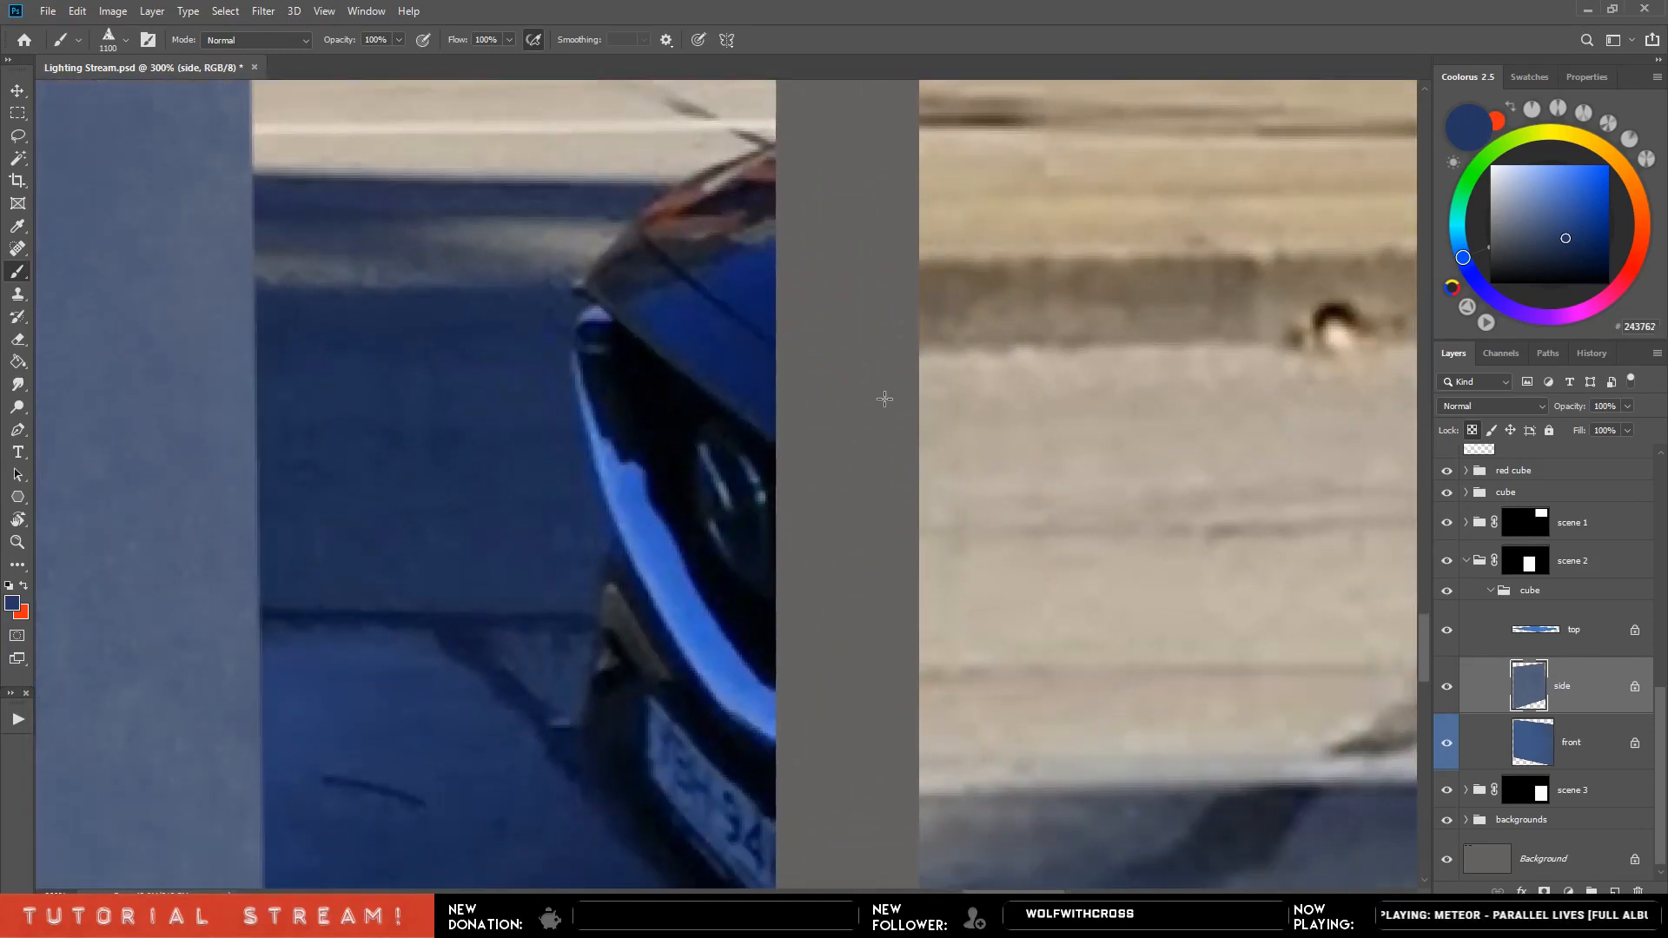
pyautogui.moveTo(749, 563)
pyautogui.mouseDown()
pyautogui.moveTo(622, 640)
pyautogui.moveTo(764, 436)
pyautogui.moveTo(786, 462)
pyautogui.moveTo(714, 529)
pyautogui.mouseUp()
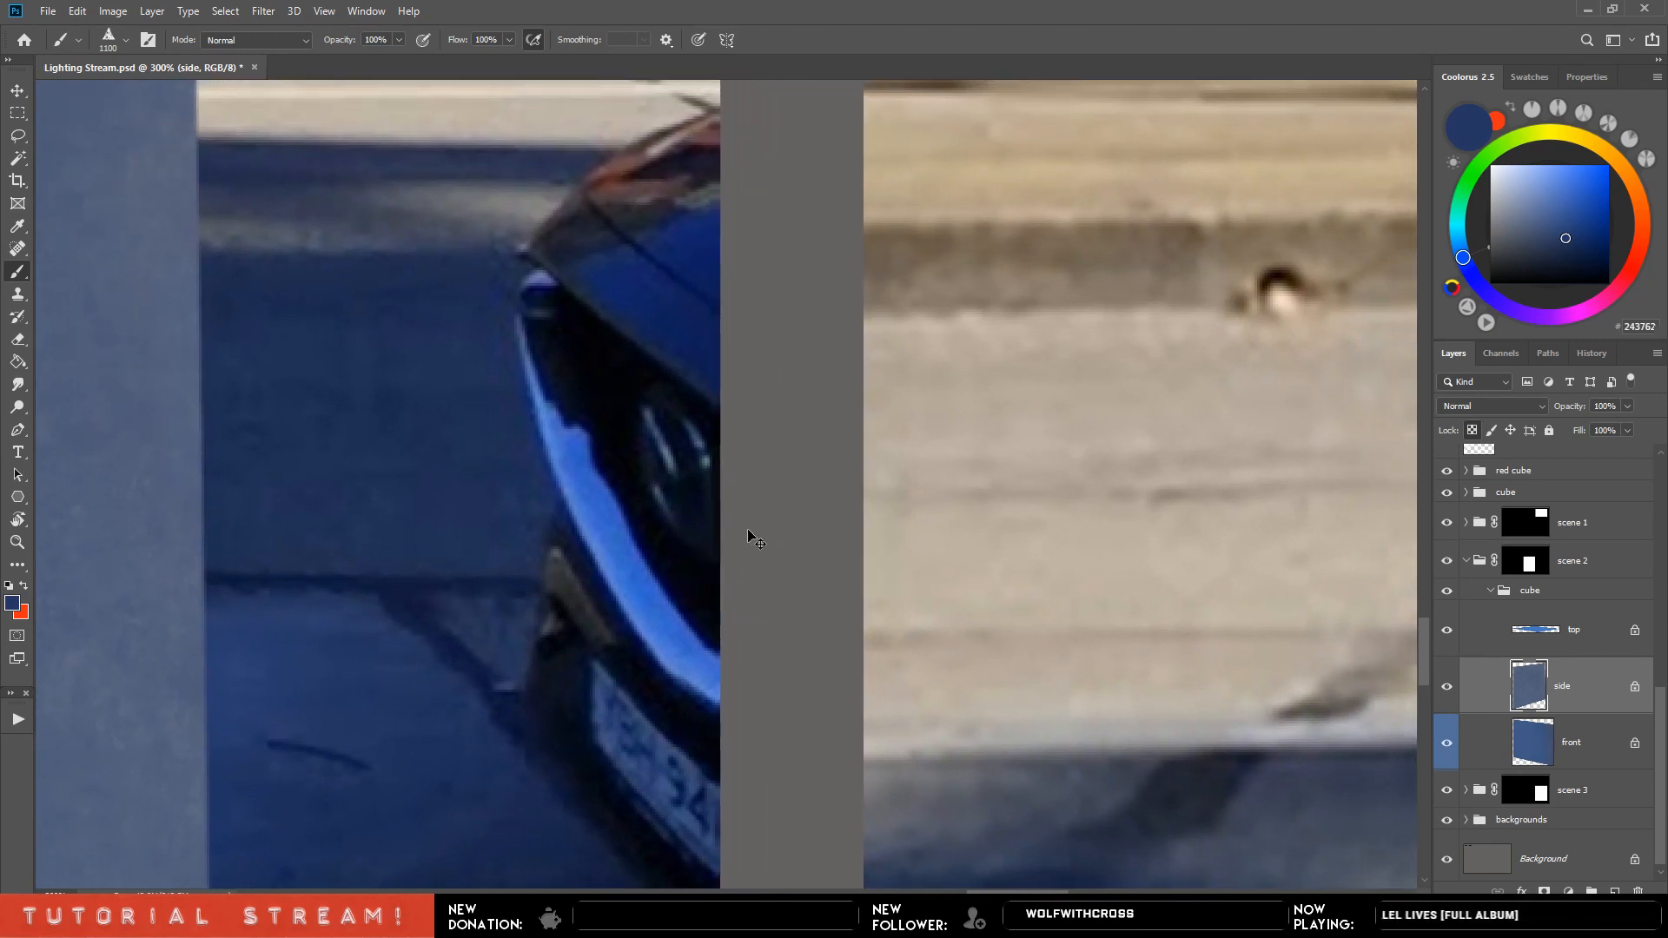
pyautogui.hotkey('ctrl', '-')
pyautogui.hotkey('ctrl', '-')
pyautogui.hotkey('ctrl', '-')
pyautogui.hotkey('ctrl', '-')
pyautogui.hotkey('ctrl', '-')
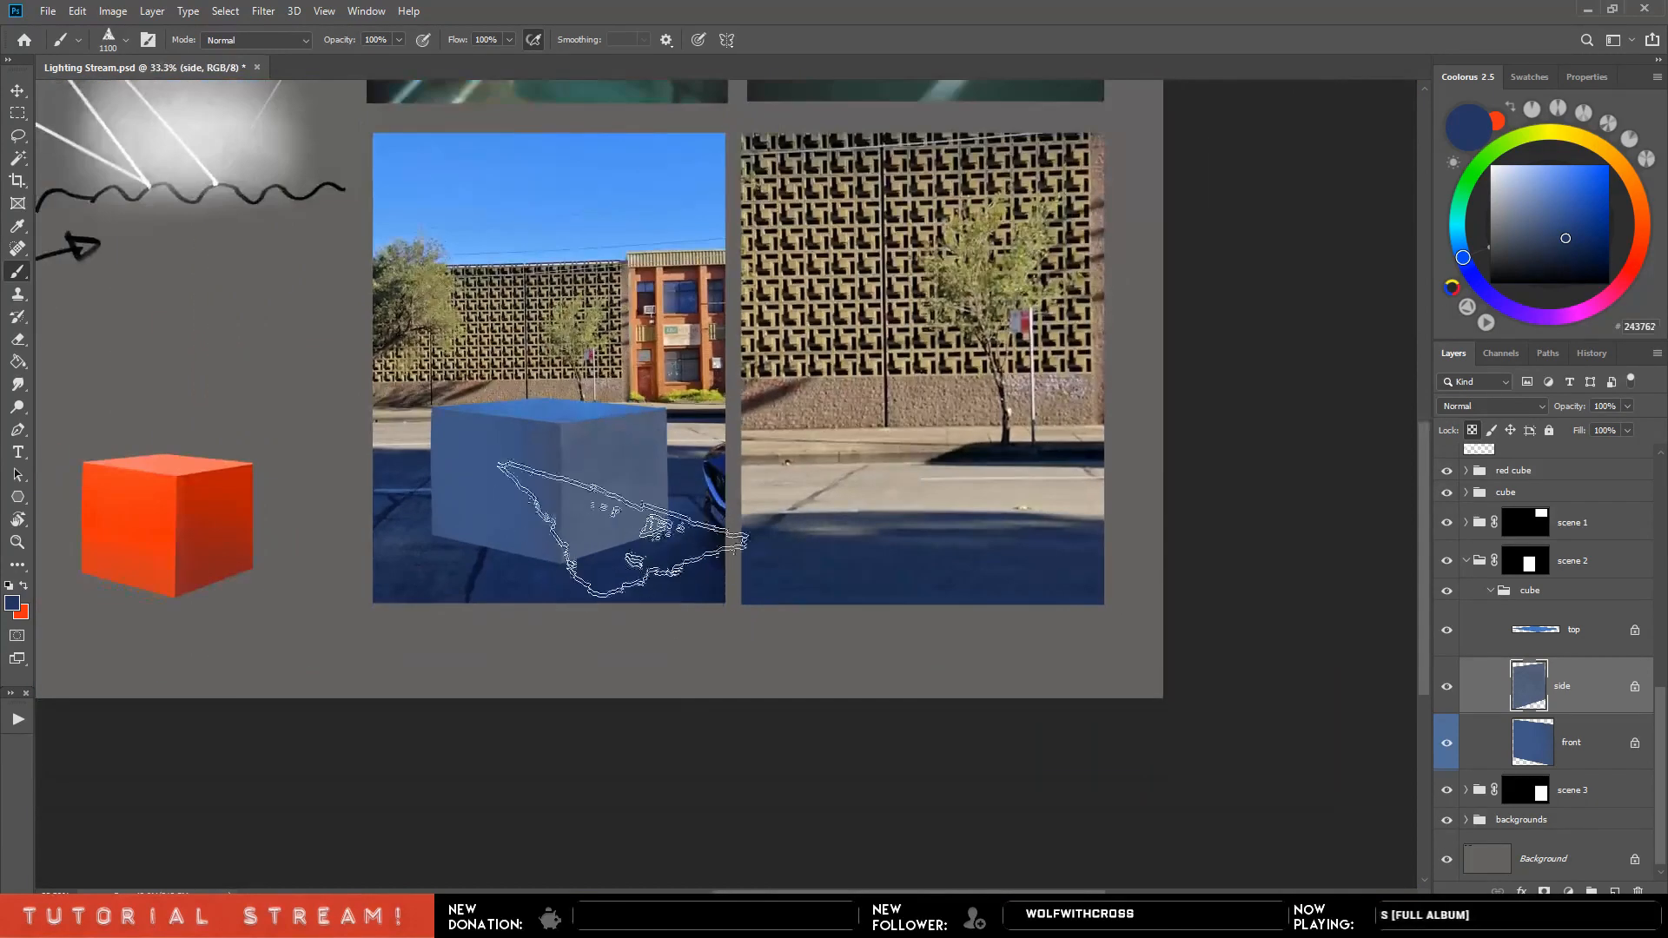
# Rework the cube's side face with dark blue using a 500 px brush, checking it with the top face hidden and shown.
pyautogui.press('[')
pyautogui.press('[')
pyautogui.press('[')
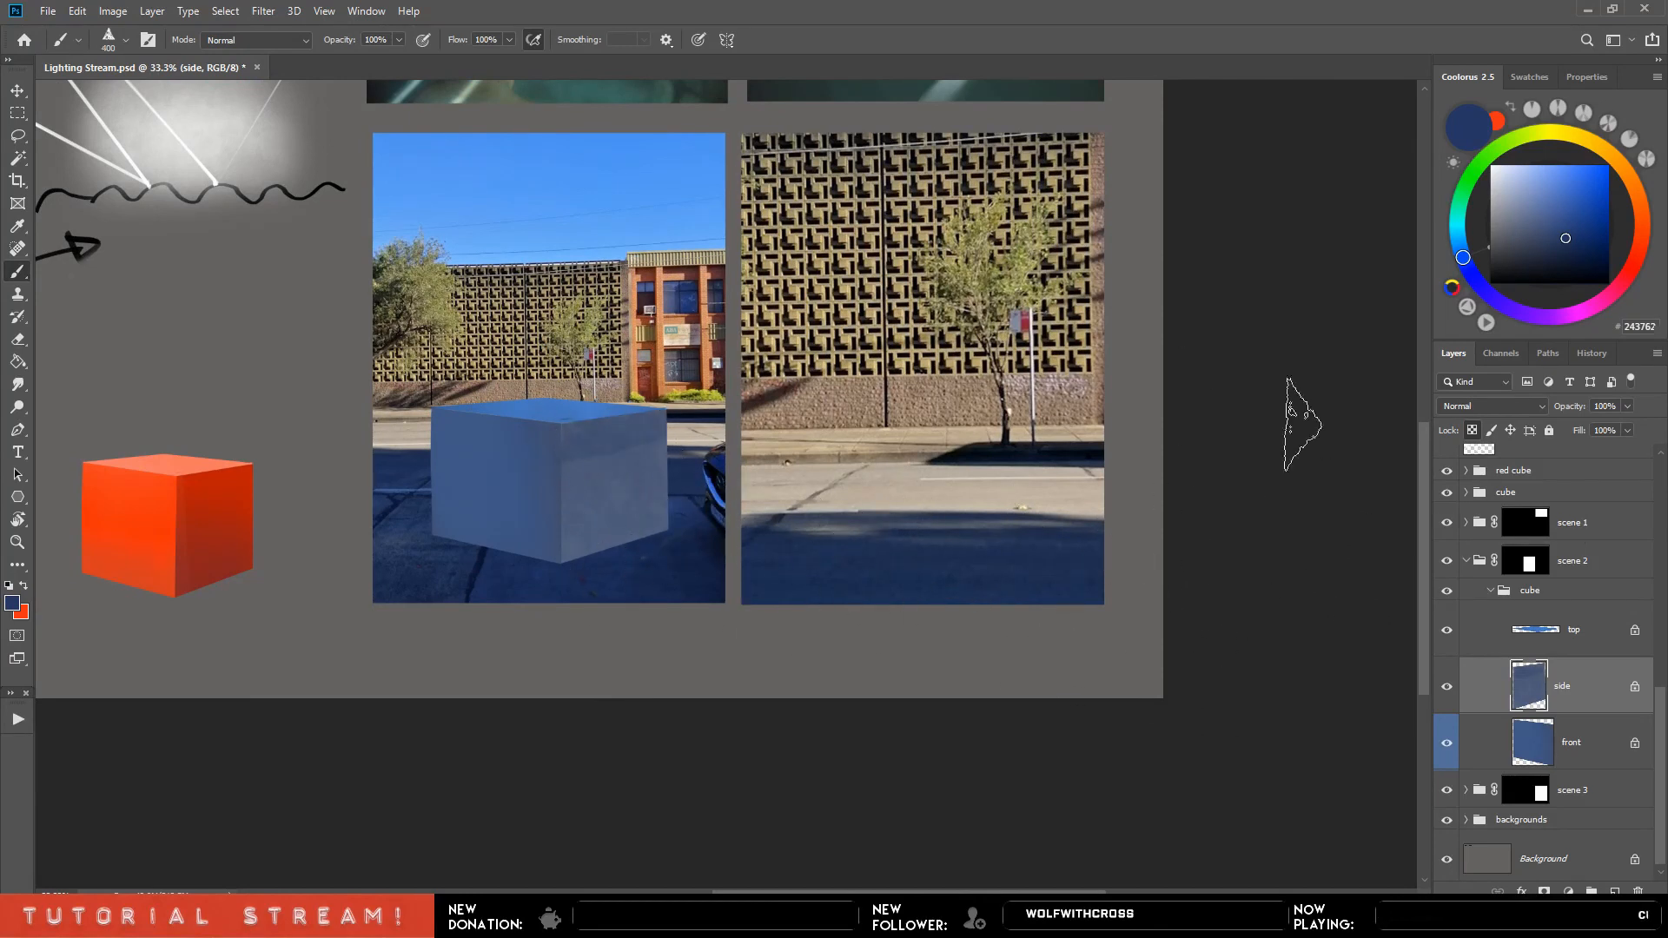
pyautogui.press(']')
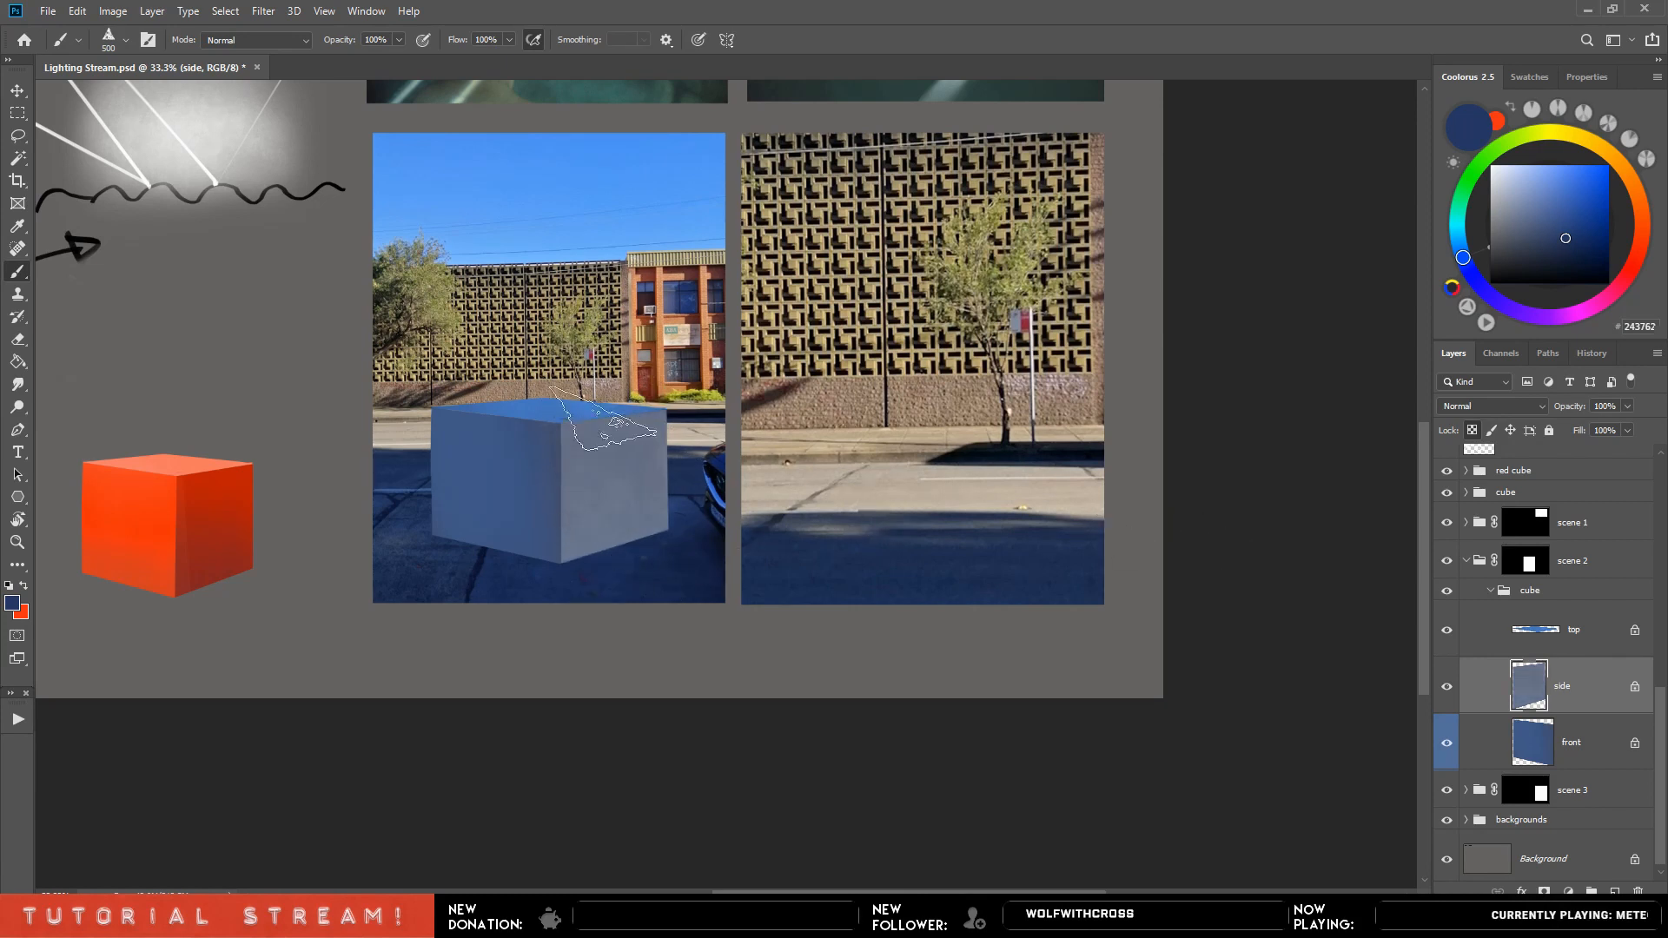
pyautogui.moveTo(652, 510)
pyautogui.mouseDown()
pyautogui.moveTo(591, 466)
pyautogui.moveTo(638, 383)
pyautogui.mouseUp()
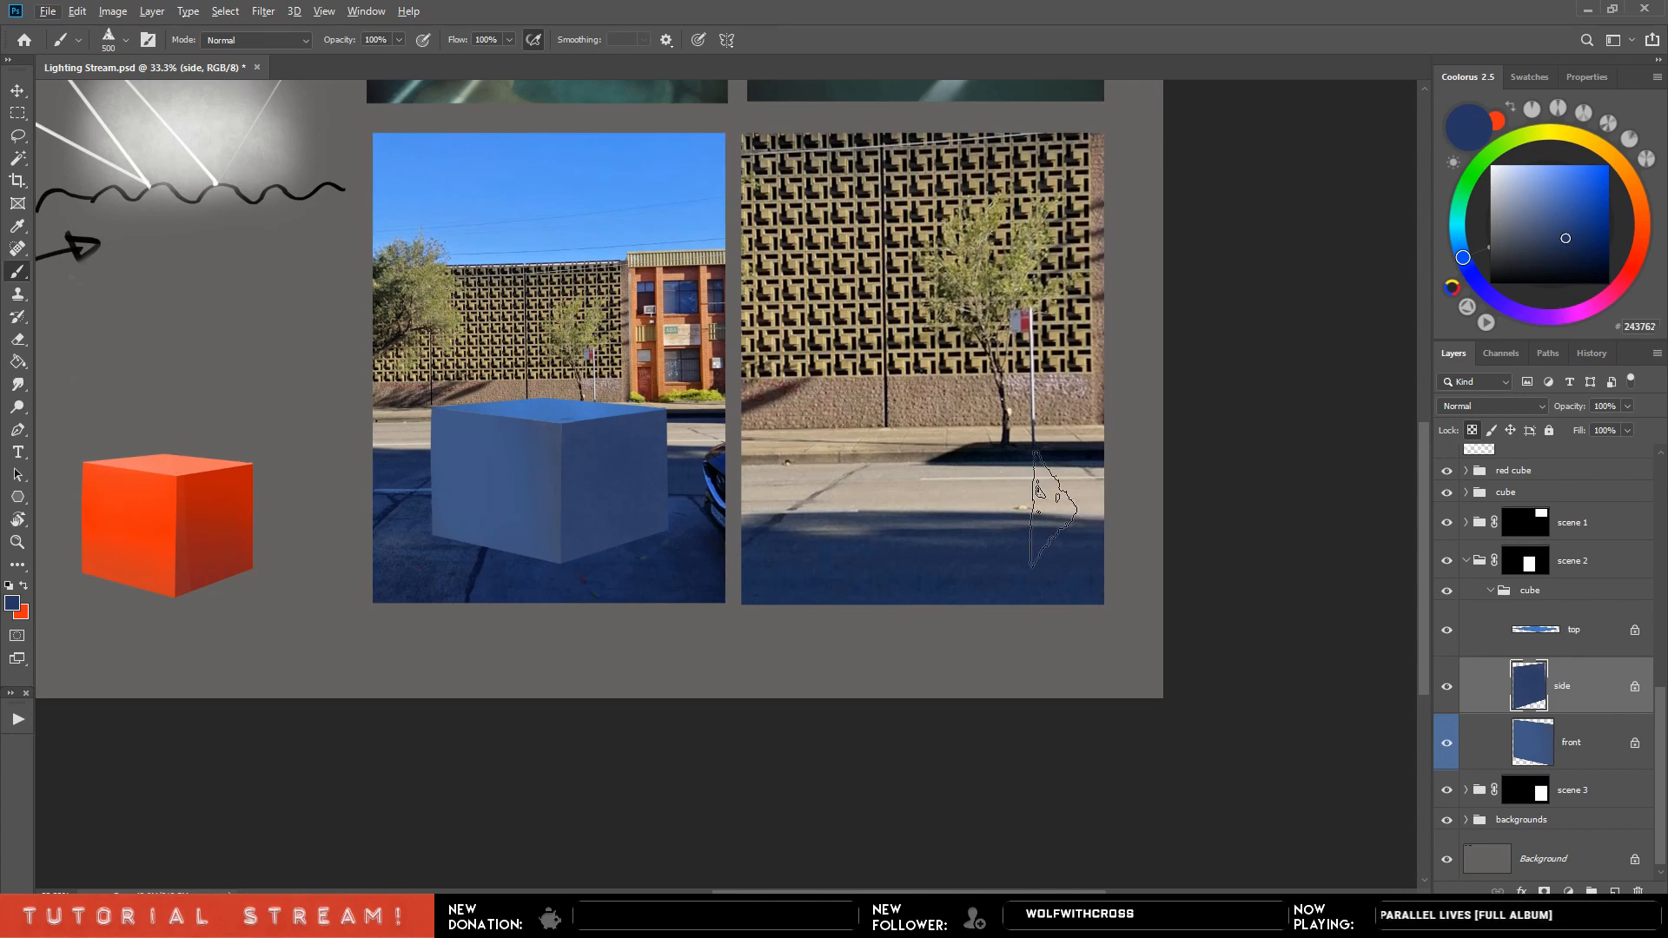
pyautogui.click(1447, 631)
pyautogui.click(1447, 631)
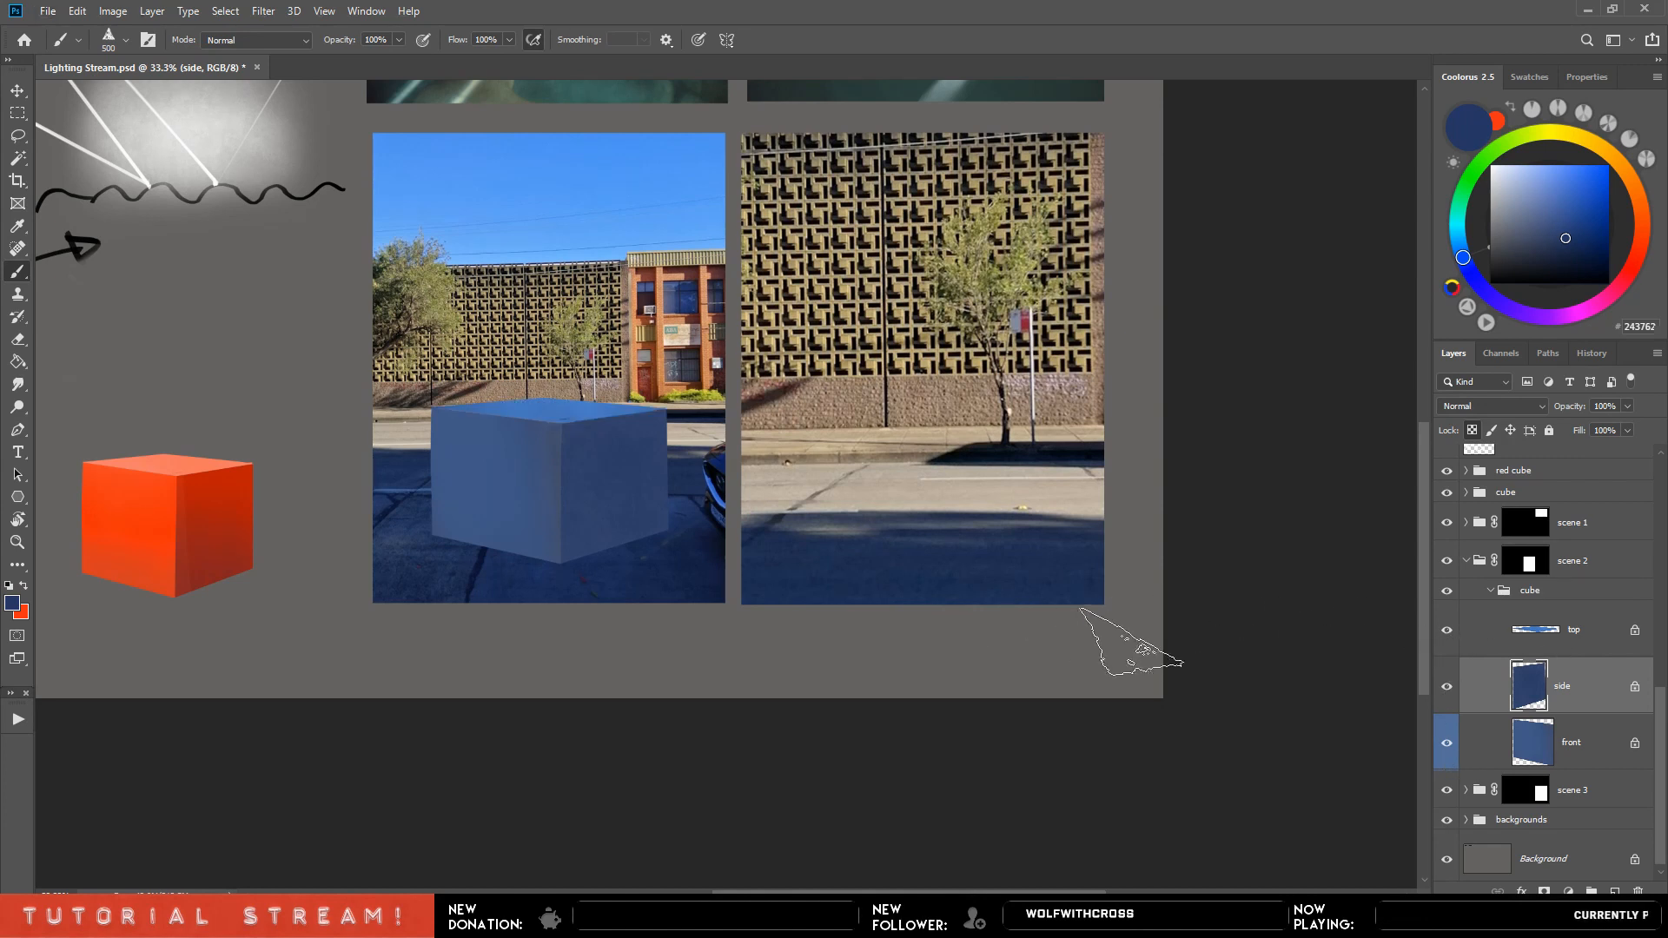
# Select the cube's front face layer and switch to the soft rectangular 300 px brush from the Basics set.
pyautogui.click(1571, 632)
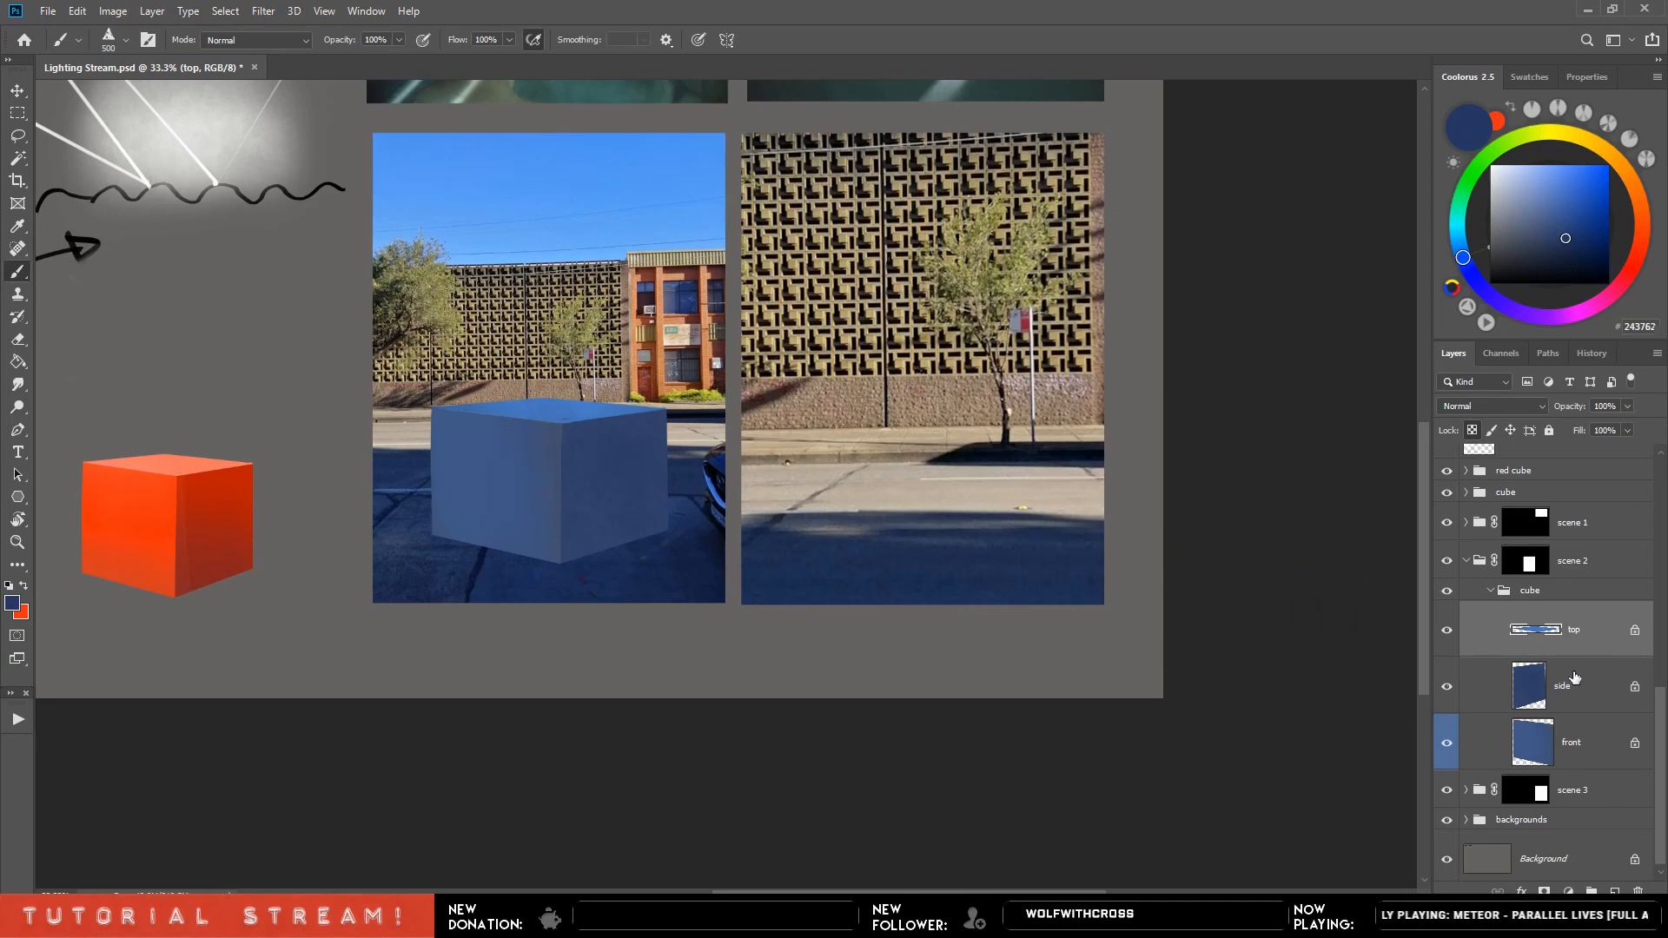
pyautogui.moveTo(594, 493); pyautogui.dragTo(783, 543)
pyautogui.hotkey('ctrl', '+')
pyautogui.hotkey('ctrl', '+')
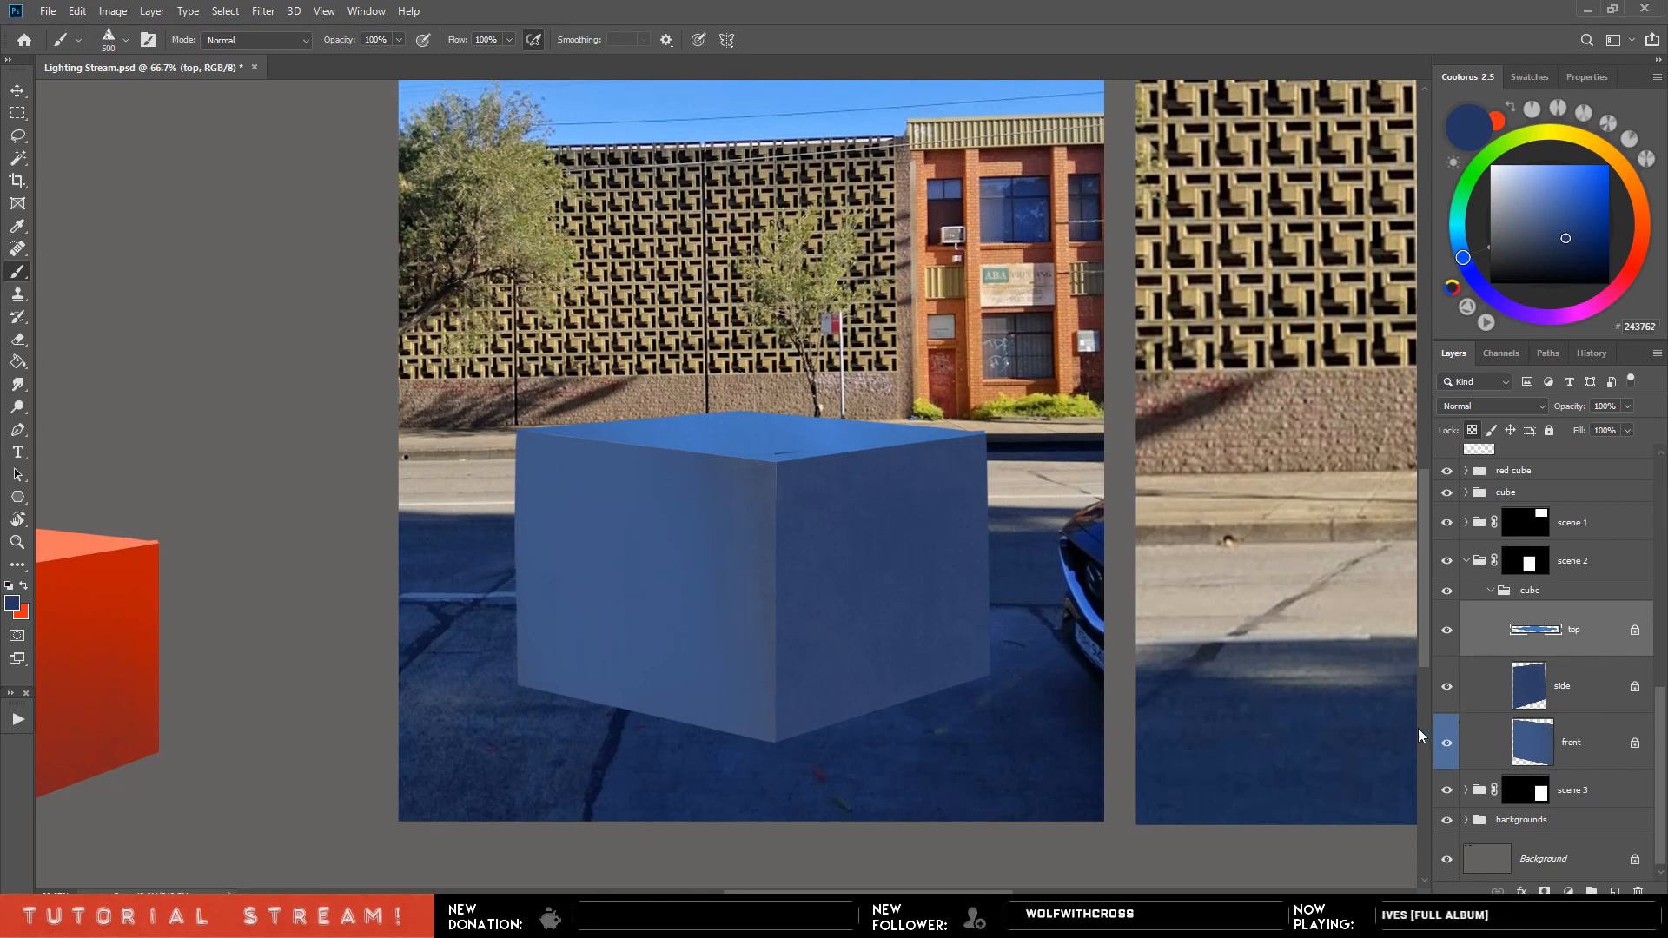
pyautogui.click(1543, 699)
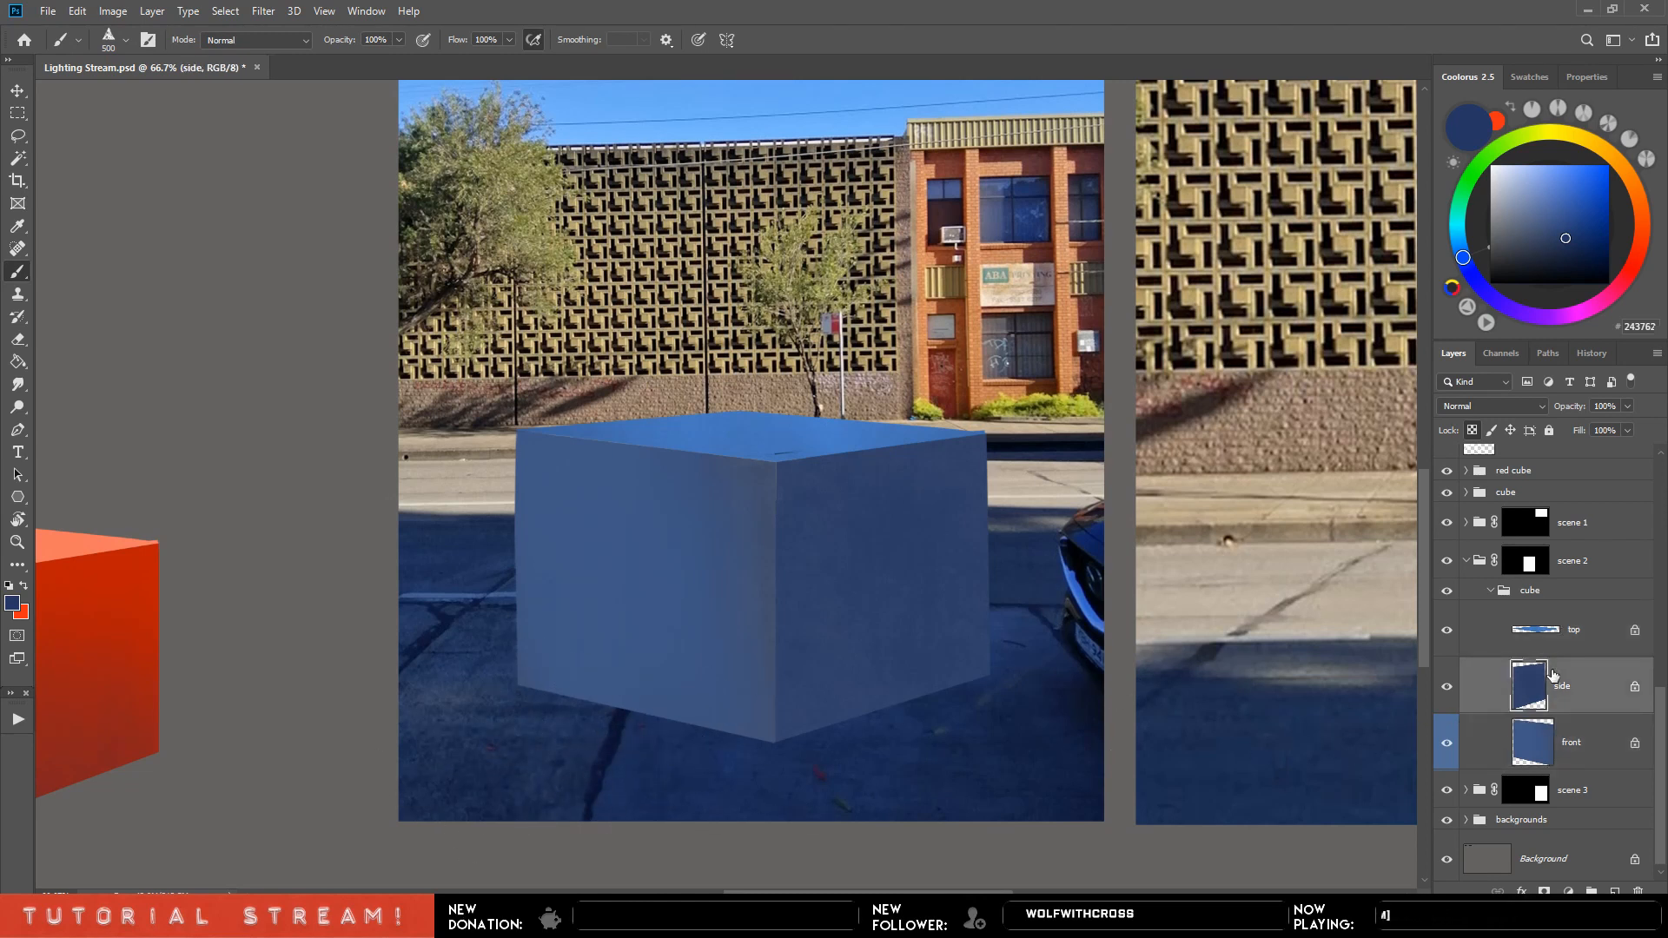
pyautogui.click(1524, 742)
pyautogui.press('F5')
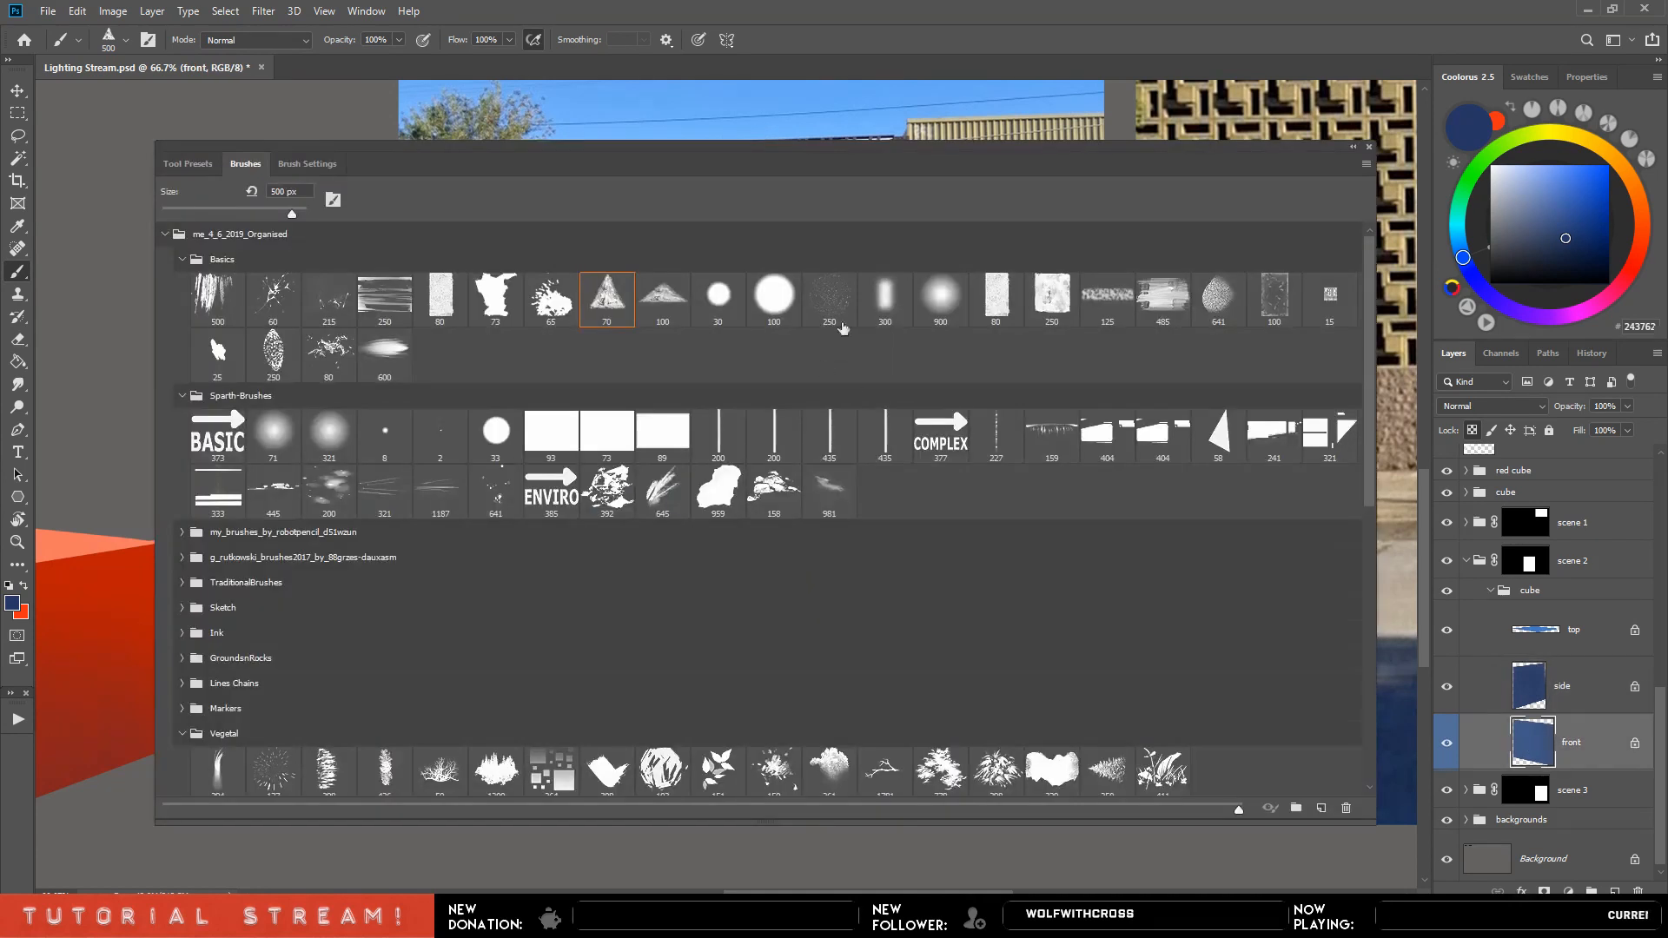
pyautogui.click(894, 305)
pyautogui.press('F5')
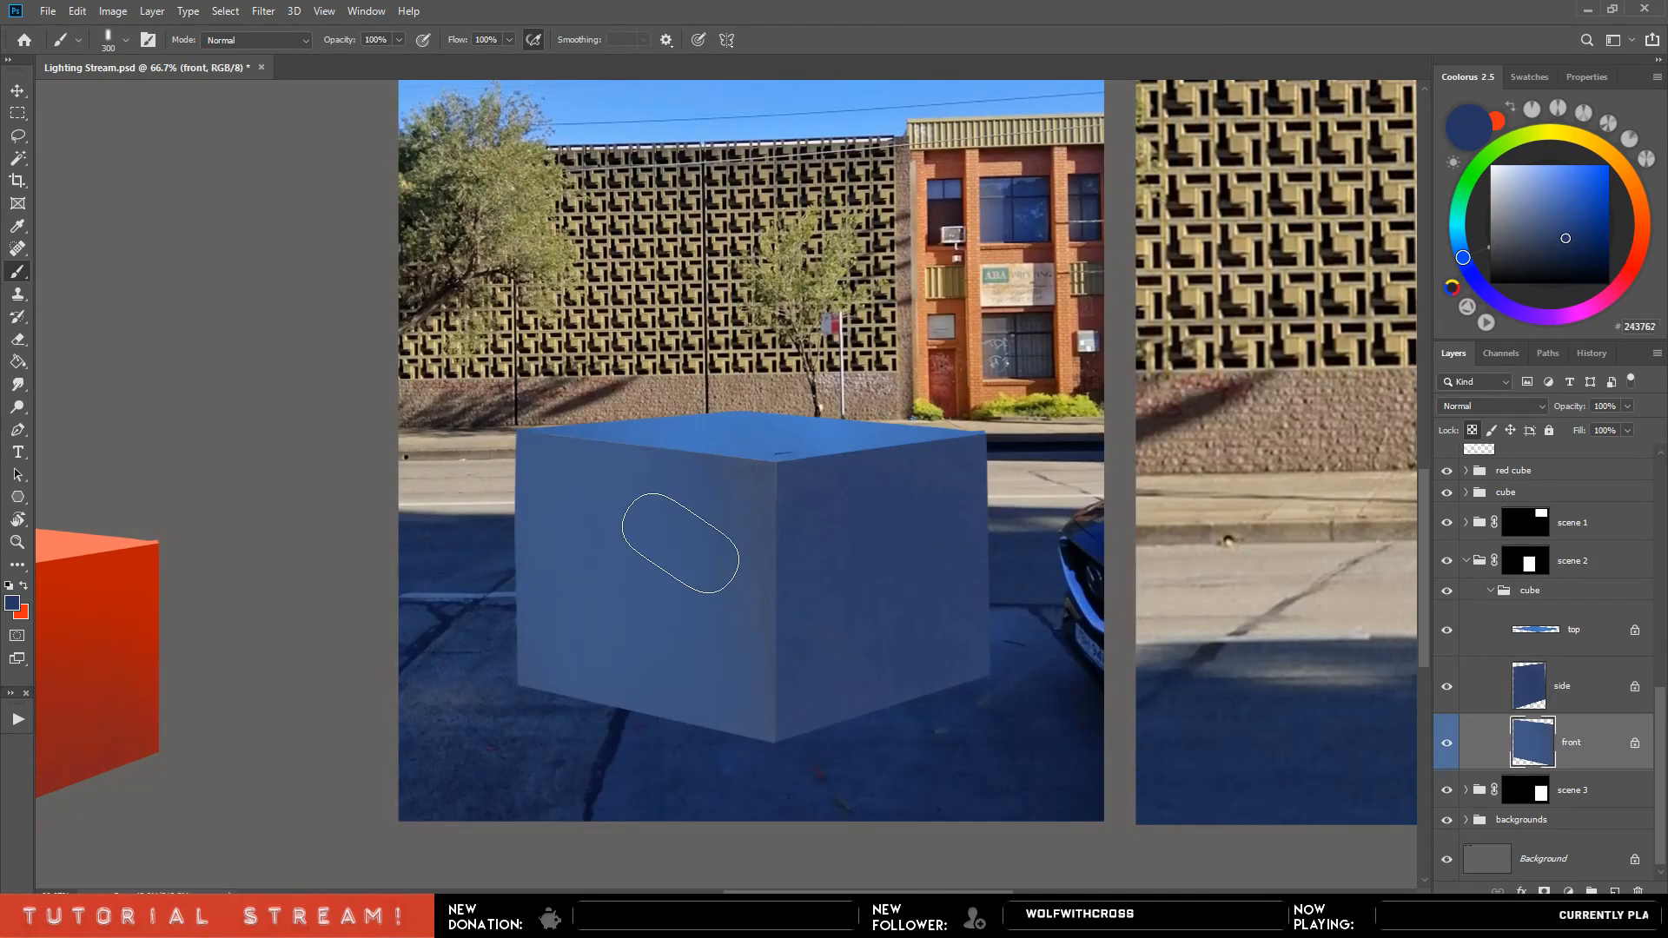
# Lighten the lower part of the cube's front face with muted blues #5E76AE and #586684, using the soft brush at 700 px.
pyautogui.keyDown('alt'); pyautogui.click(483, 484); pyautogui.keyUp('alt')
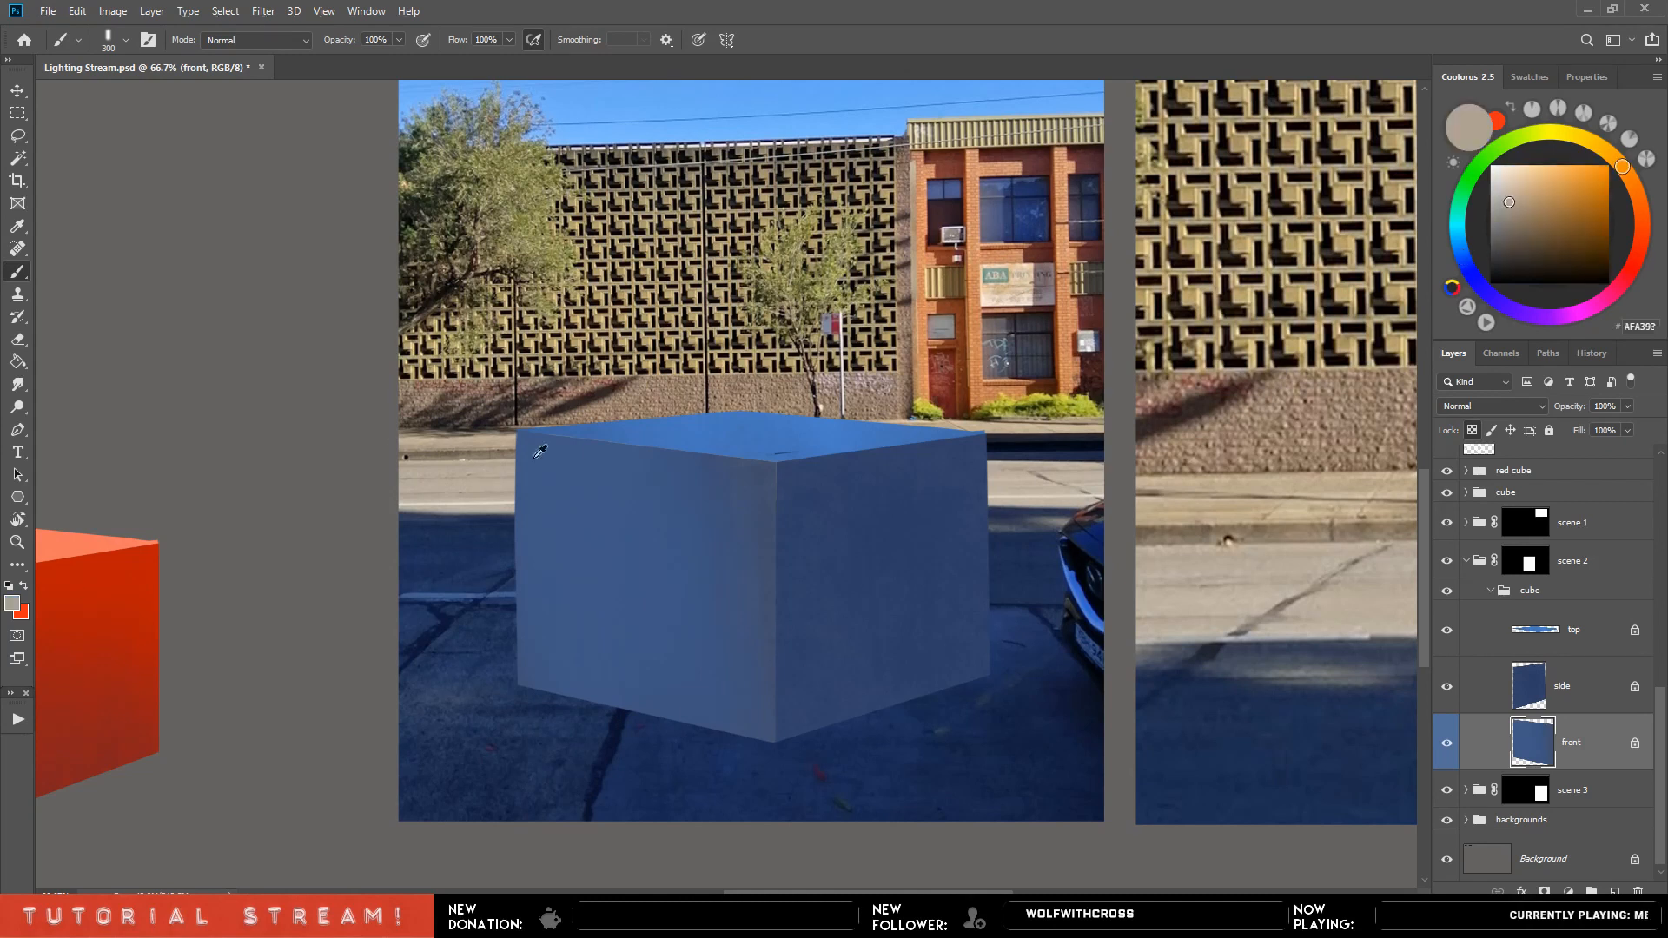
pyautogui.keyDown('alt'); pyautogui.click(454, 701); pyautogui.keyUp('alt')
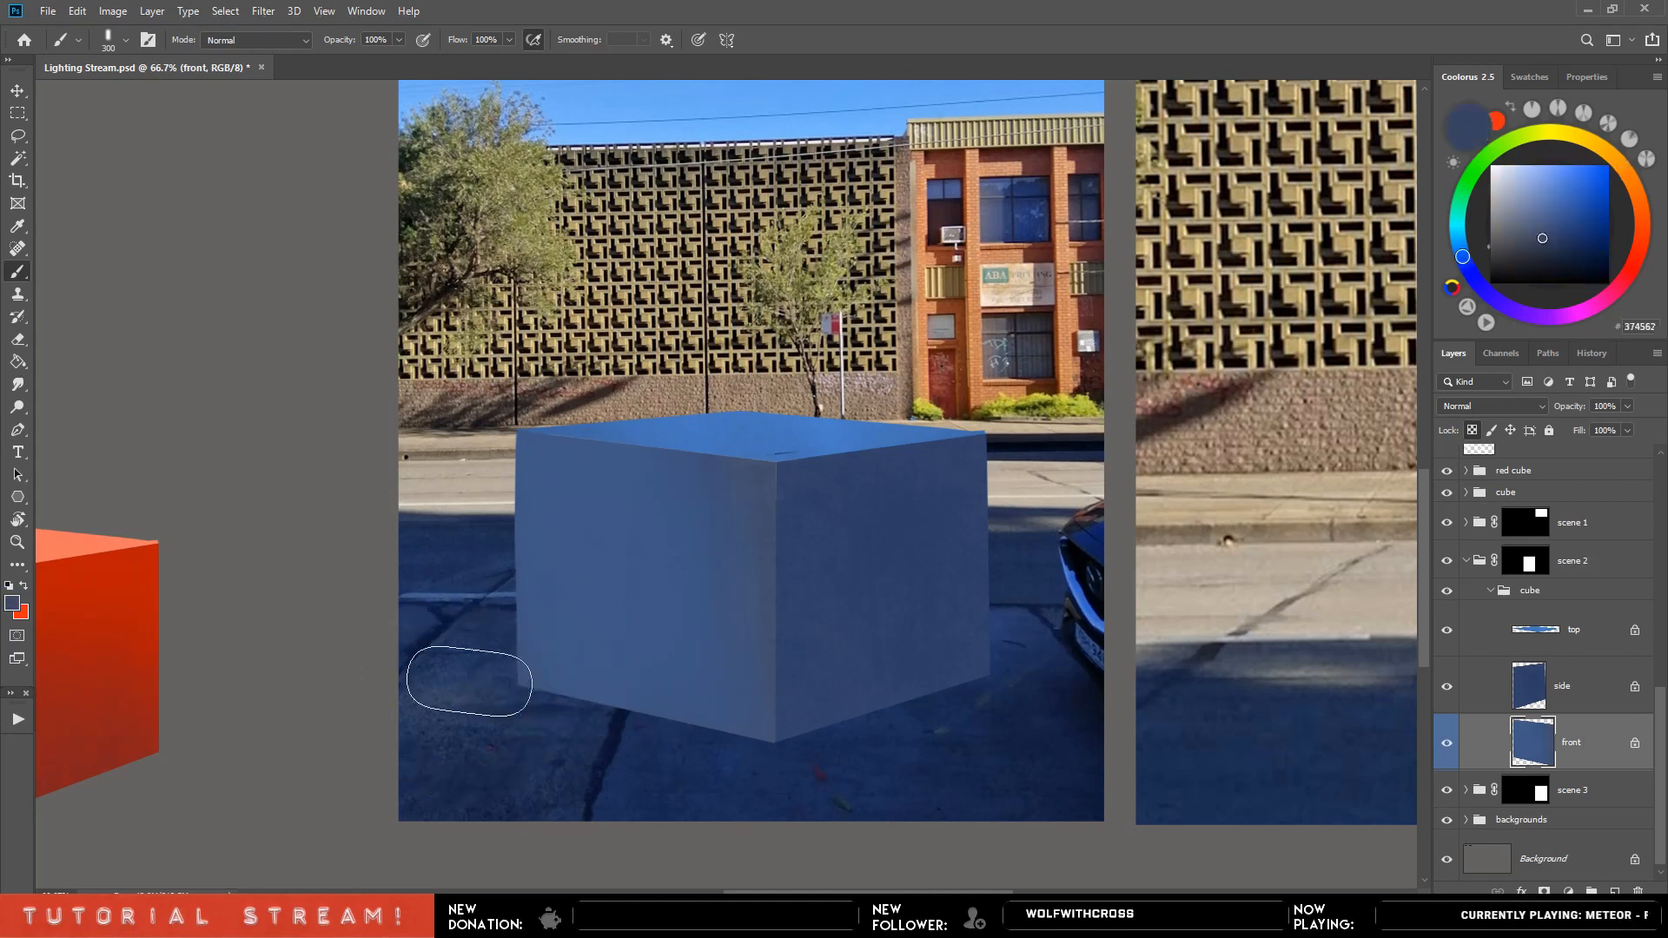
pyautogui.press(']')
pyautogui.press(']')
pyautogui.press(']')
pyautogui.press(']')
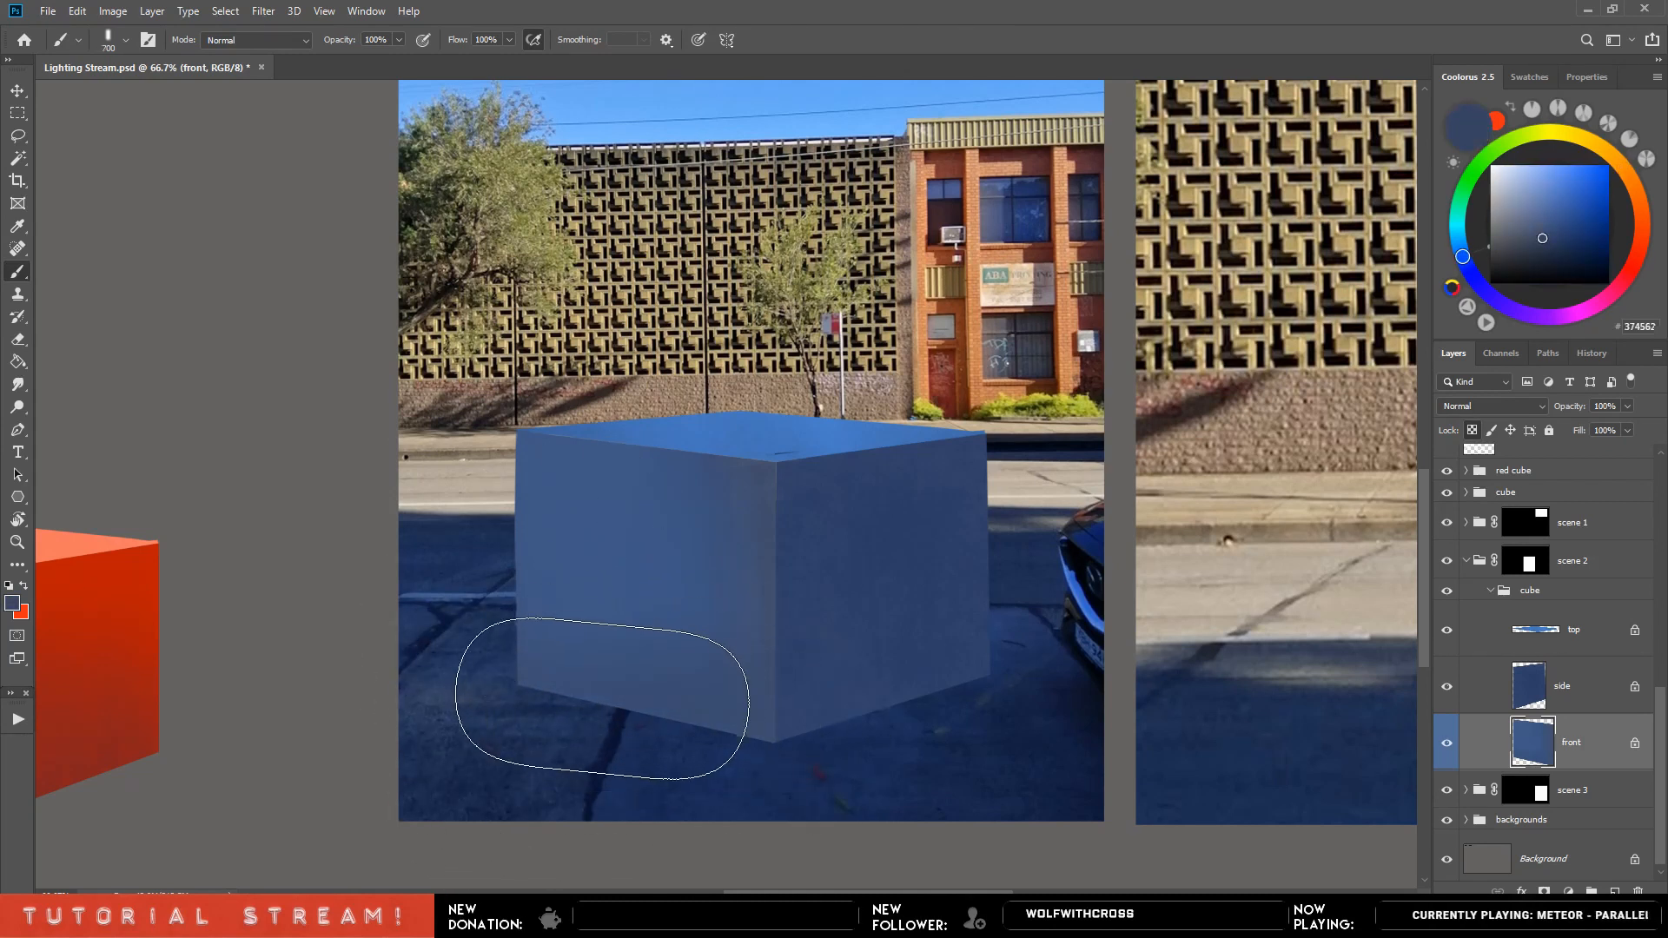
pyautogui.click(1540, 209)
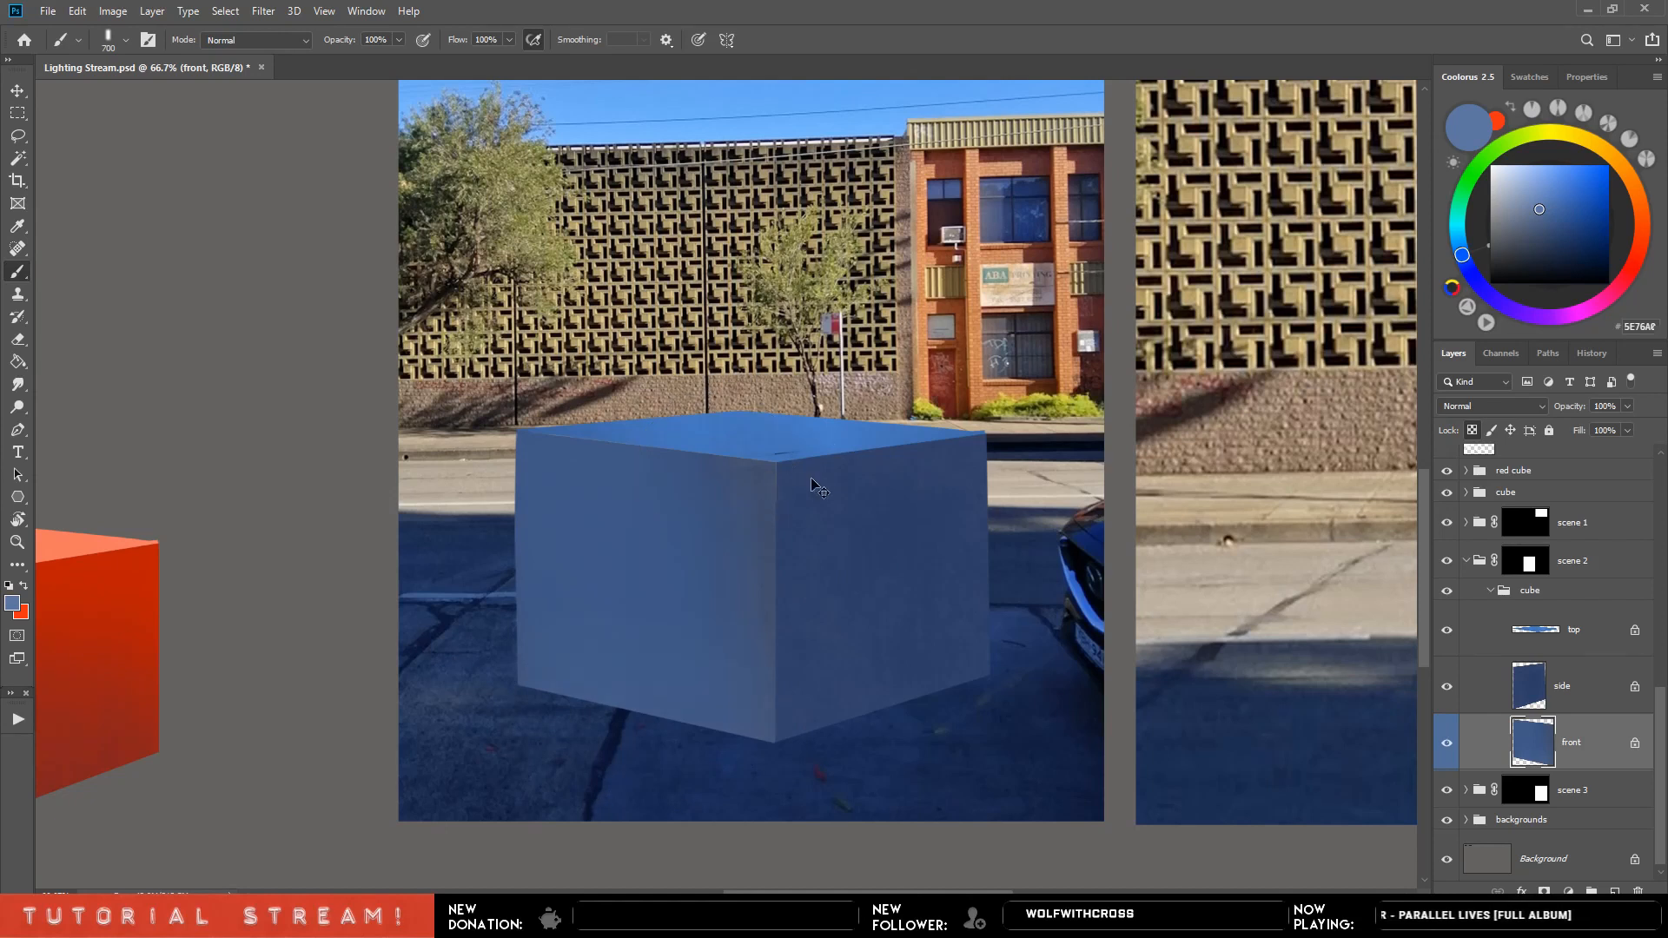
pyautogui.click(1529, 224)
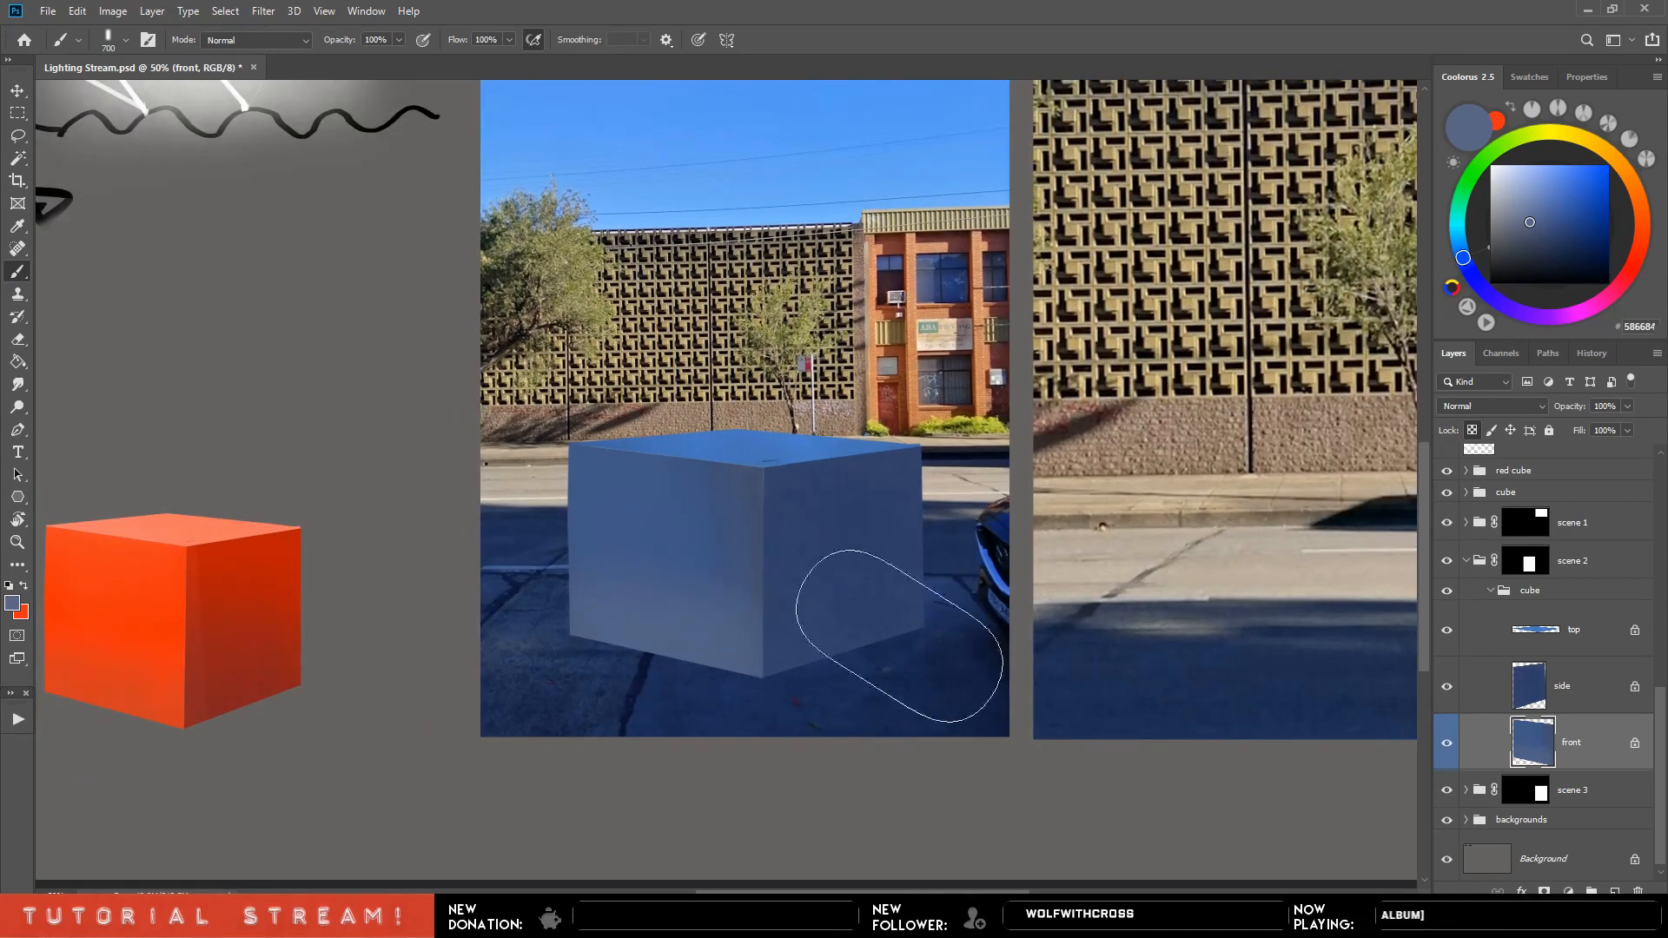
# Blend the cube's front face with darker blue tones sampled from the cube, reducing the soft brush to 600 px.
pyautogui.keyDown('alt'); pyautogui.click(728, 520); pyautogui.keyUp('alt')
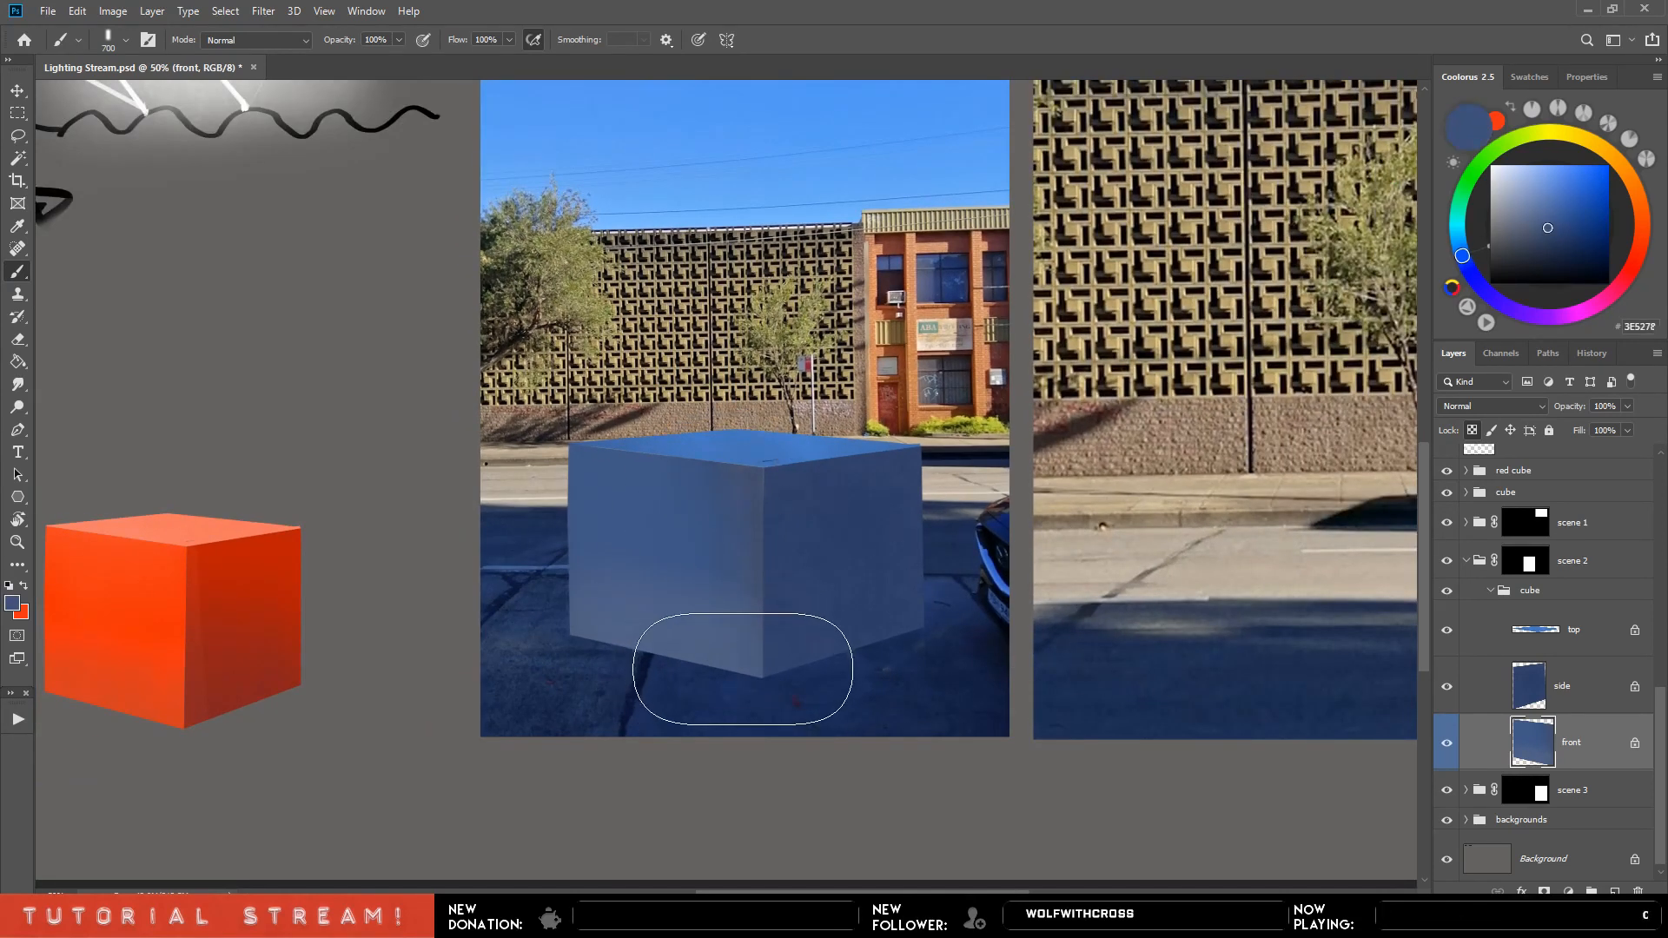
pyautogui.keyDown('alt'); pyautogui.click(804, 608); pyautogui.keyUp('alt')
pyautogui.press('[')
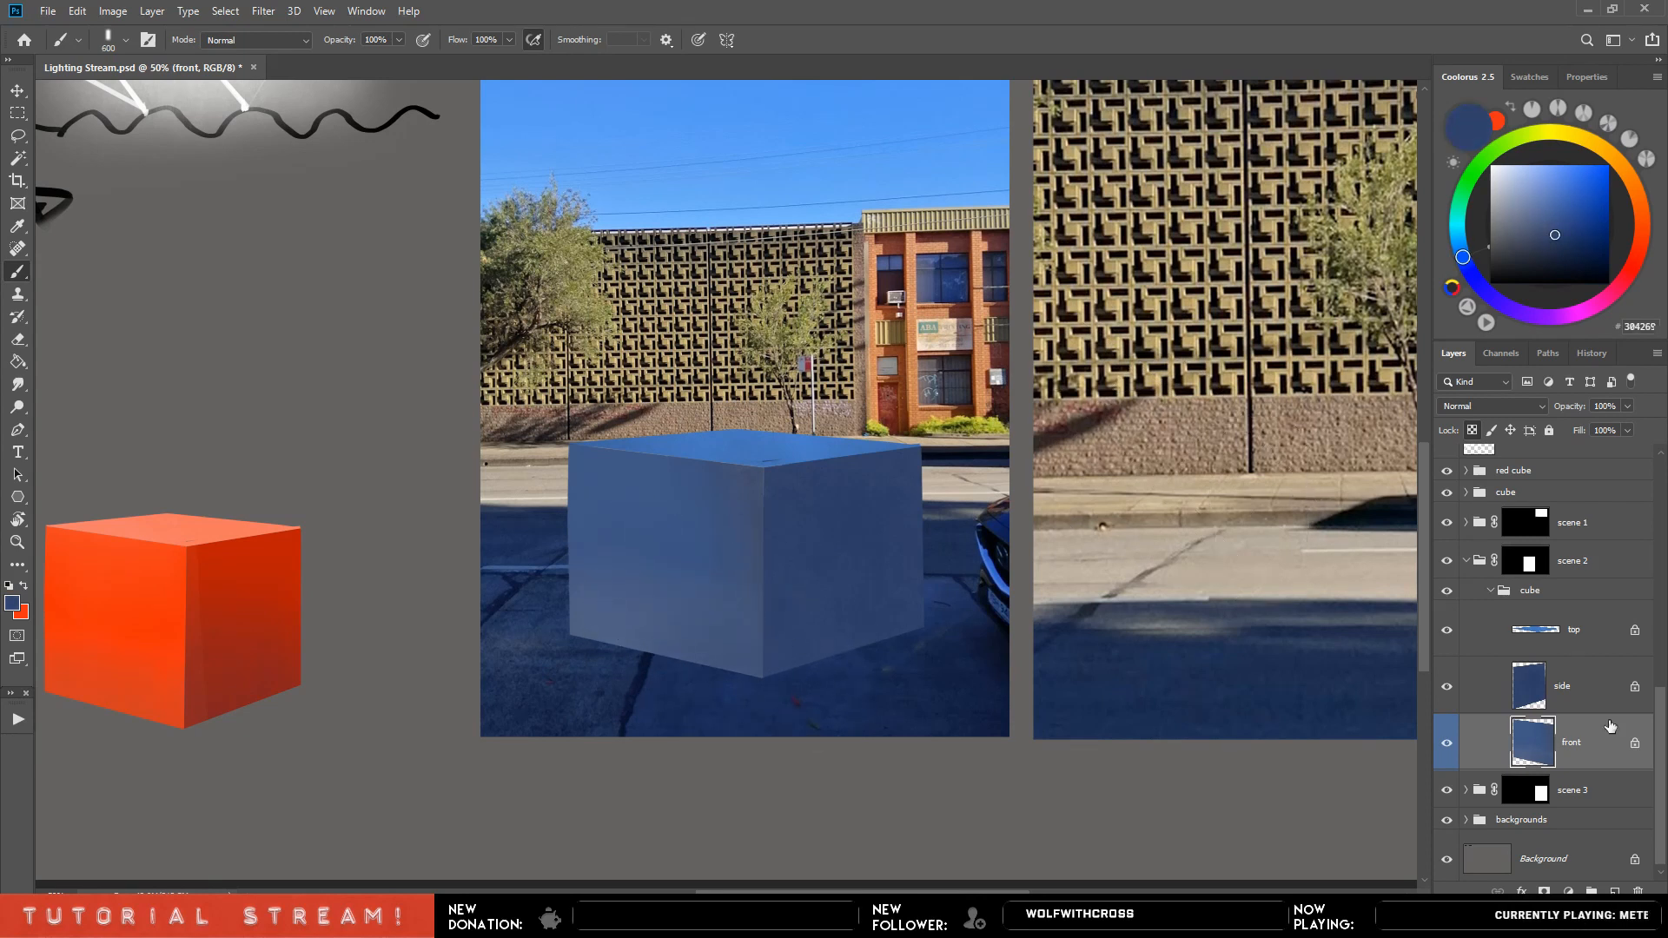
# Add a new layer above the cube group in scene 2, collapse that group and set the paint colour to black.
pyautogui.click(1484, 592)
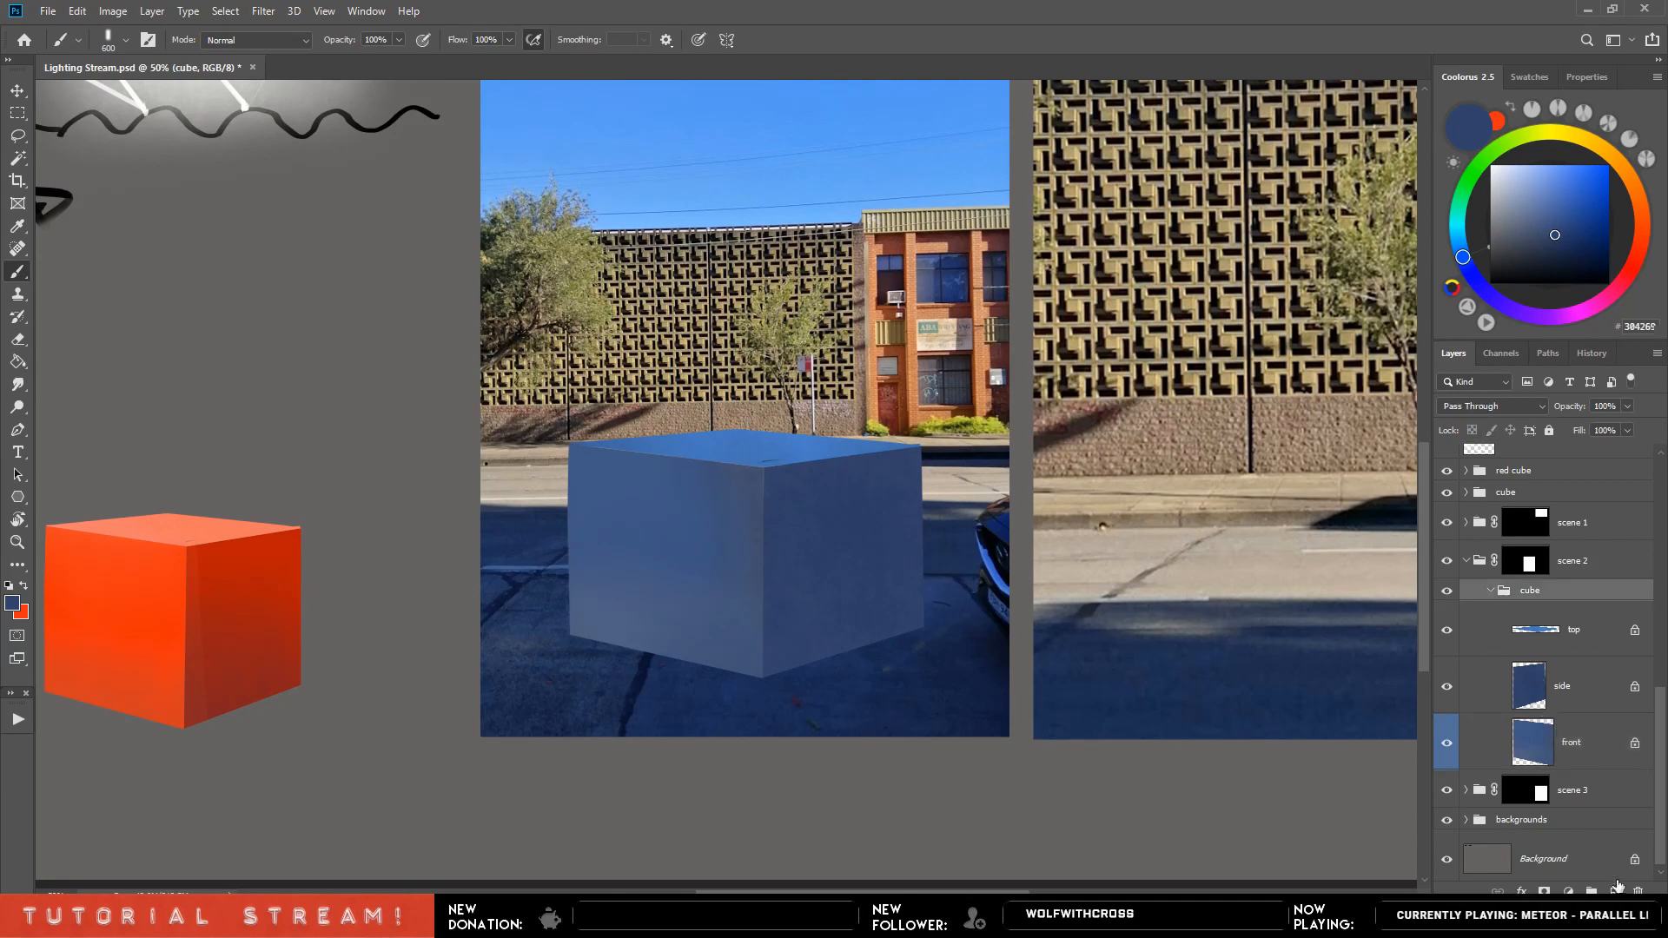
pyautogui.click(1620, 888)
pyautogui.moveTo(1564, 629); pyautogui.dragTo(1564, 580)
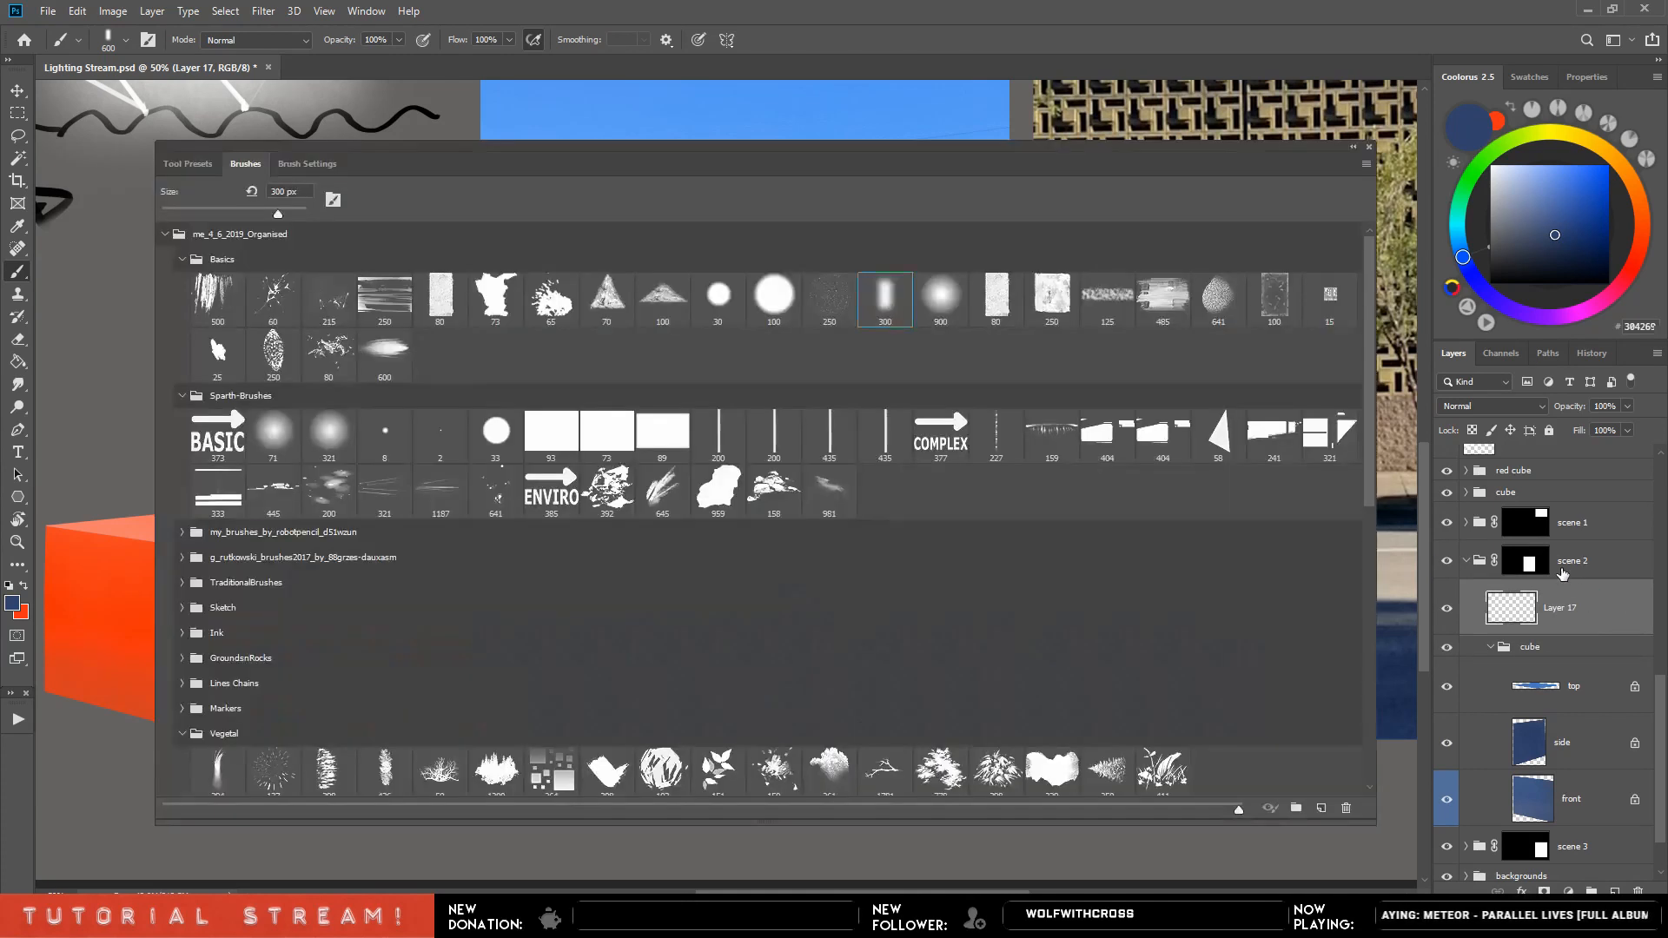
pyautogui.press('F5')
pyautogui.click(1520, 284)
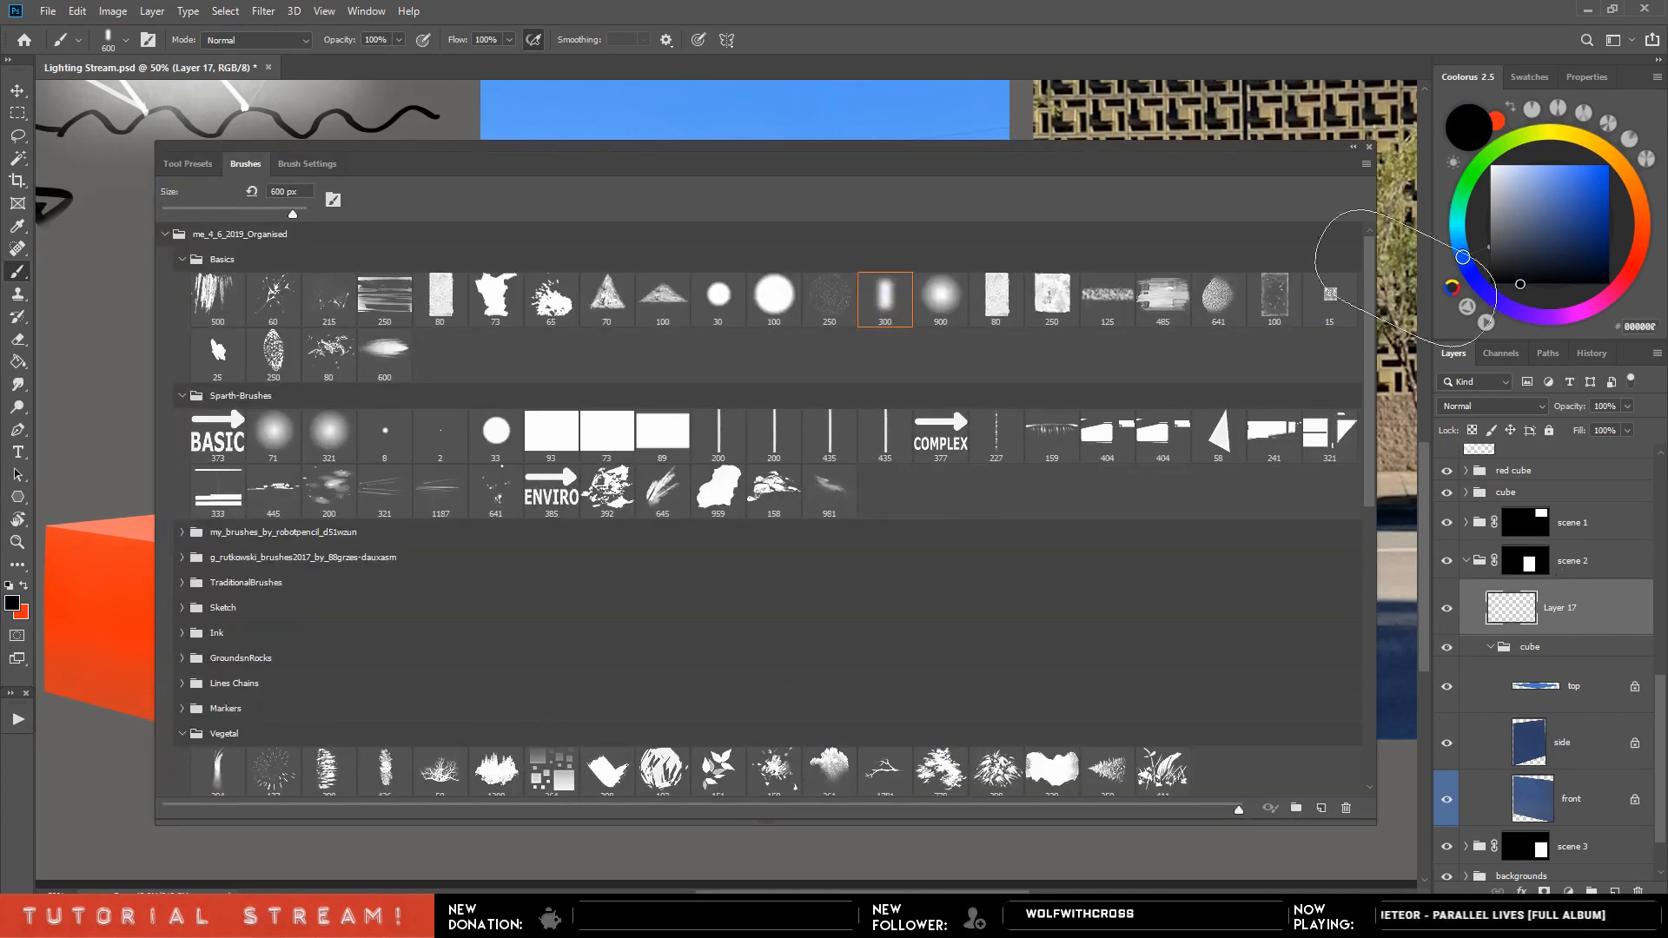
pyautogui.press('F5')
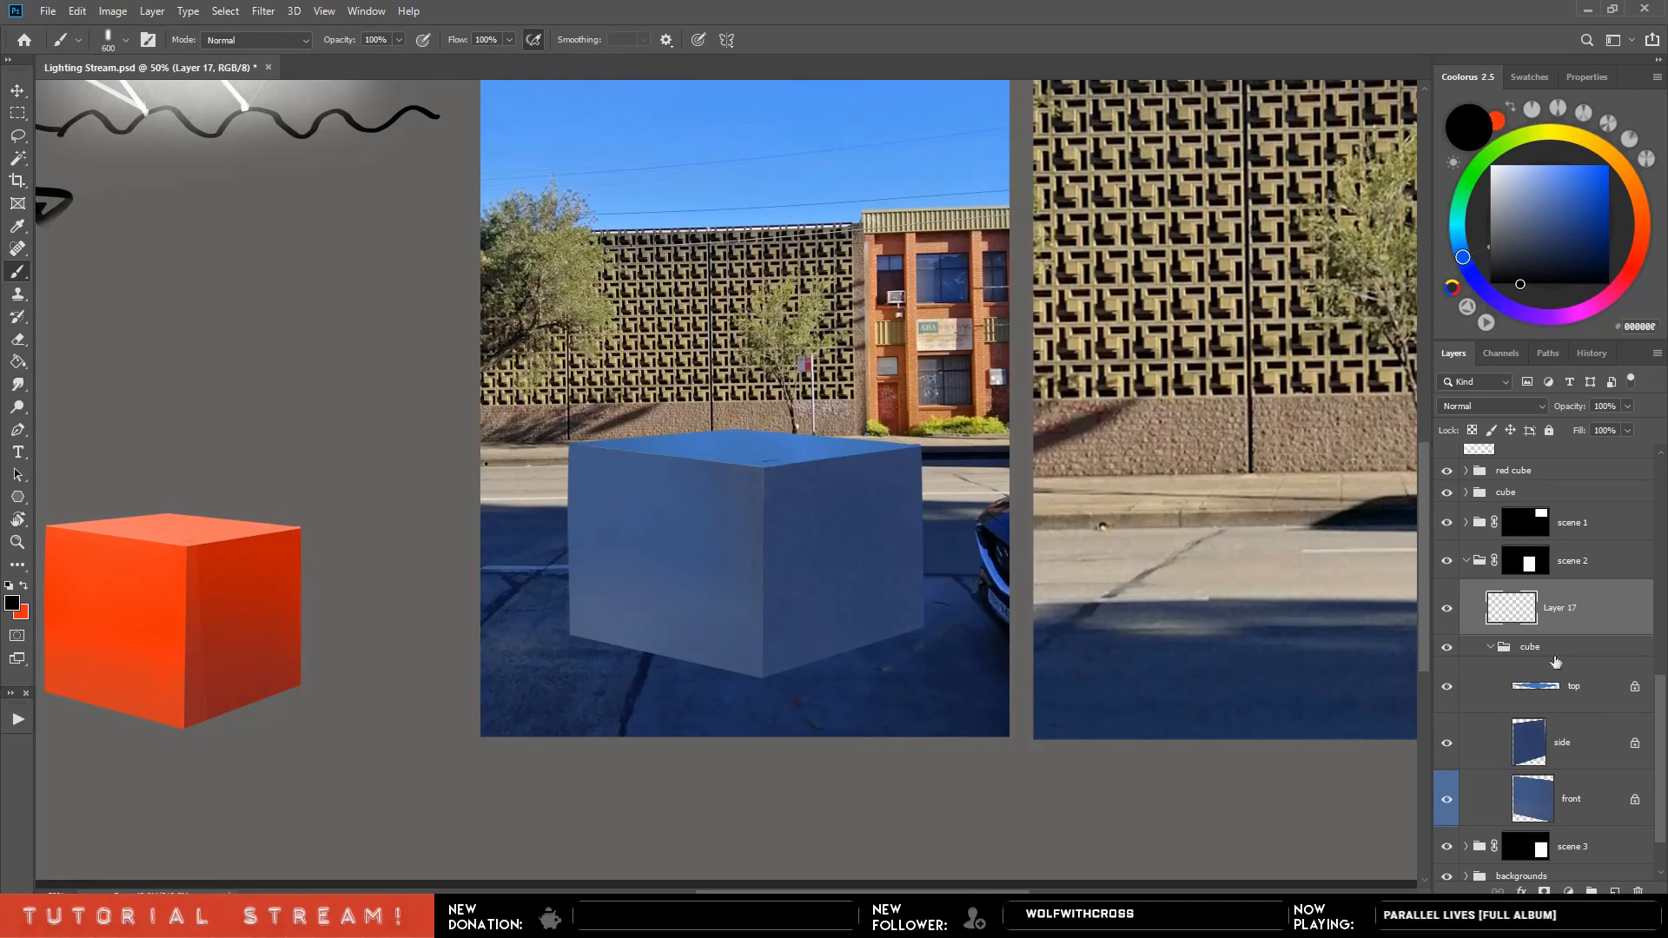
pyautogui.click(1491, 648)
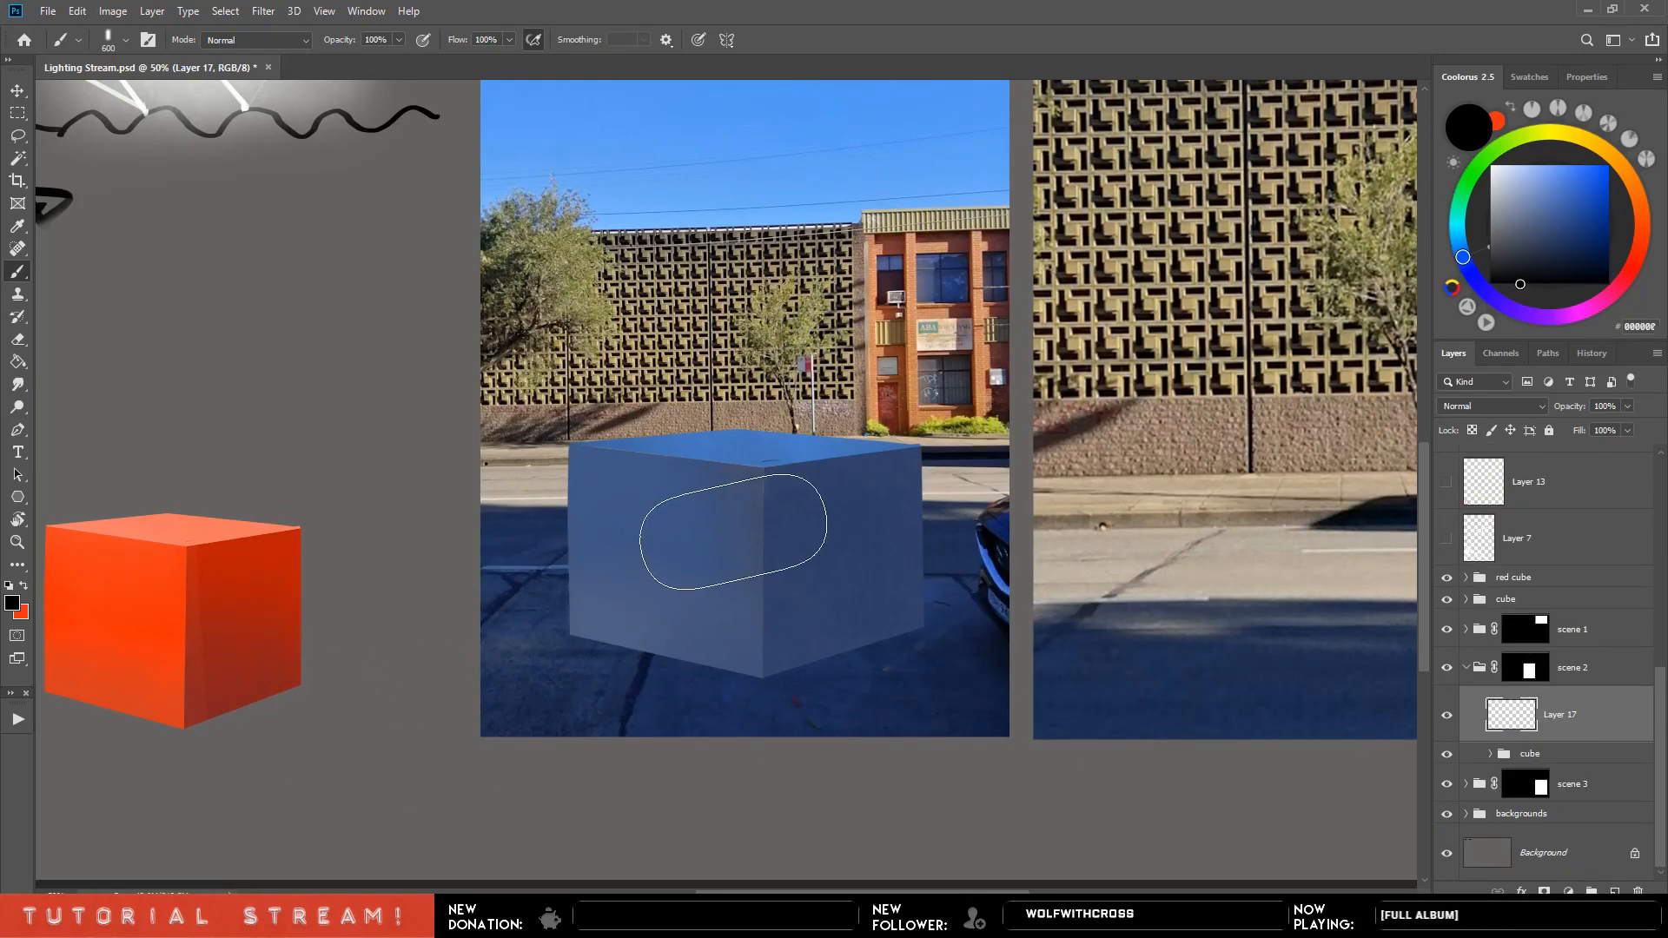
# Move the new layer beneath the cube group and paint a soft black ground shadow along the cube's lower side edge with a 150 px brush.
pyautogui.press('[')
pyautogui.press('[')
pyautogui.press('[')
pyautogui.press('[')
pyautogui.press('[')
pyautogui.press('[')
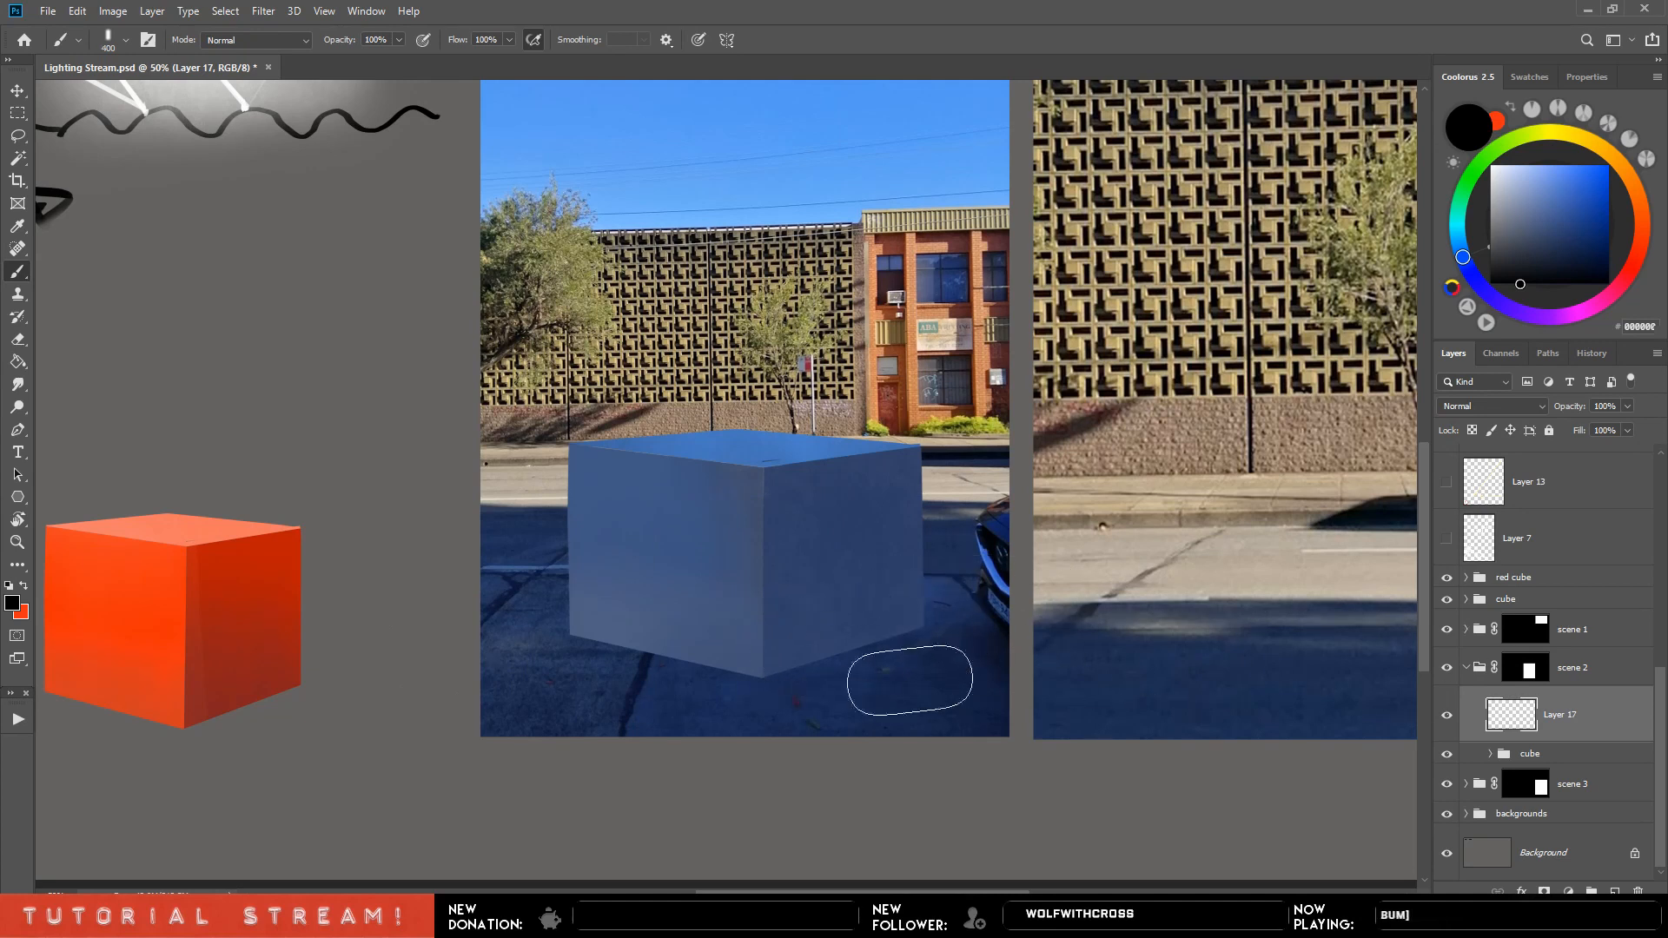
pyautogui.moveTo(1584, 717); pyautogui.dragTo(1468, 740)
pyautogui.moveTo(442, 626); pyautogui.dragTo(665, 579)
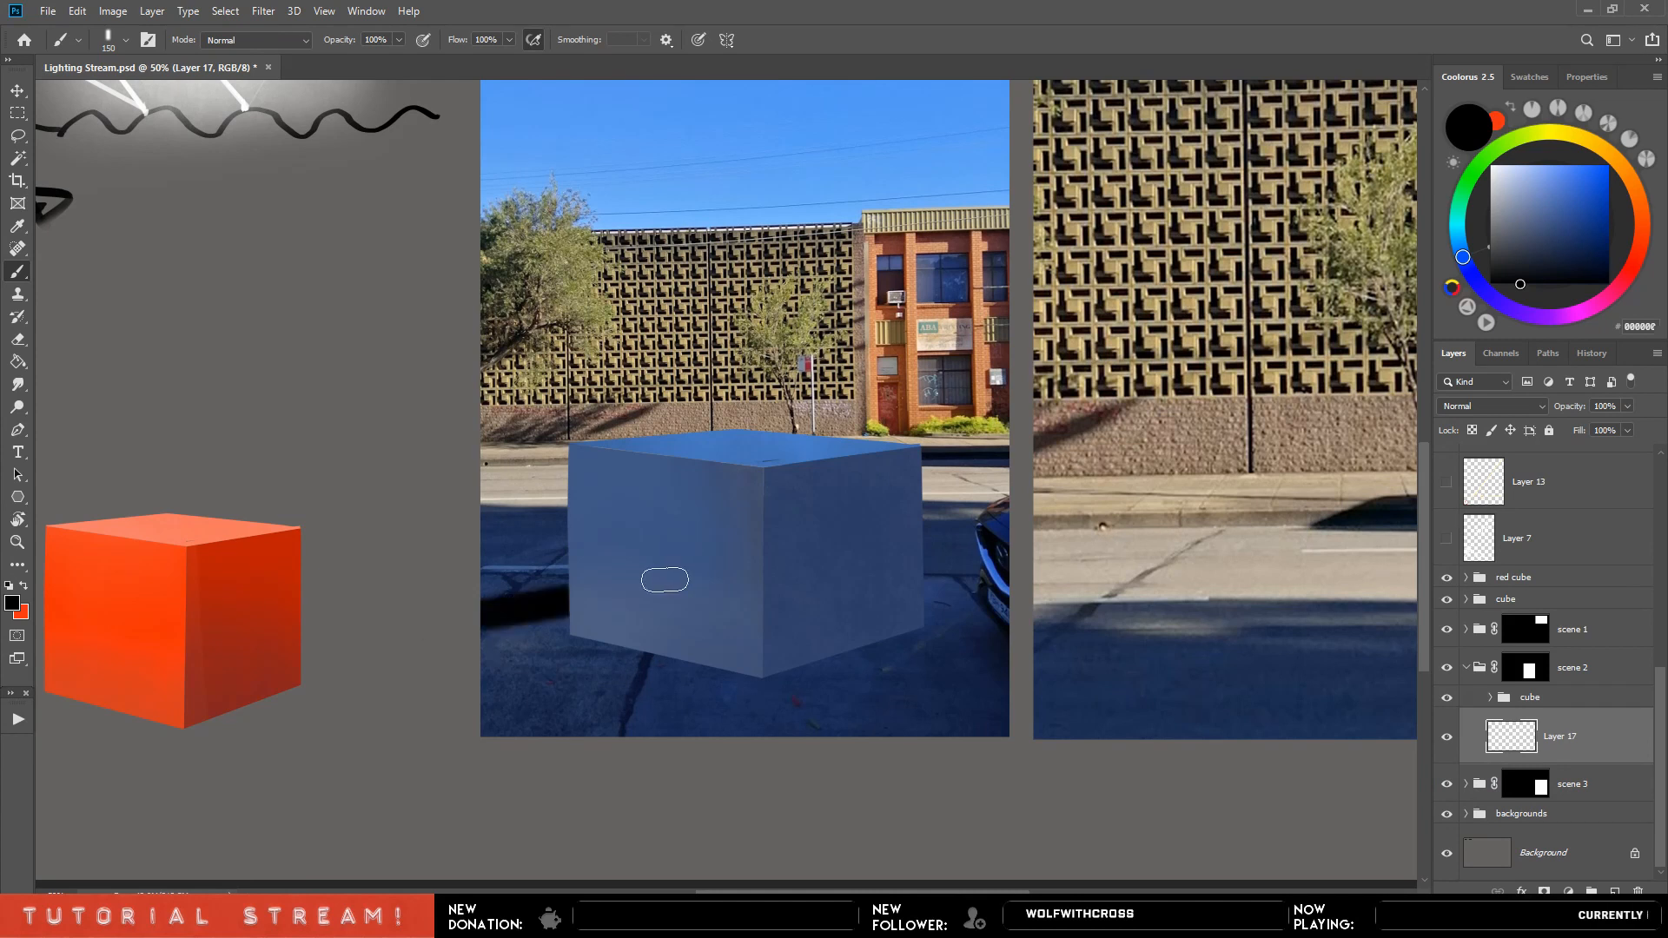
pyautogui.hotkey('ctrl', 'z')
pyautogui.moveTo(791, 664); pyautogui.dragTo(884, 641)
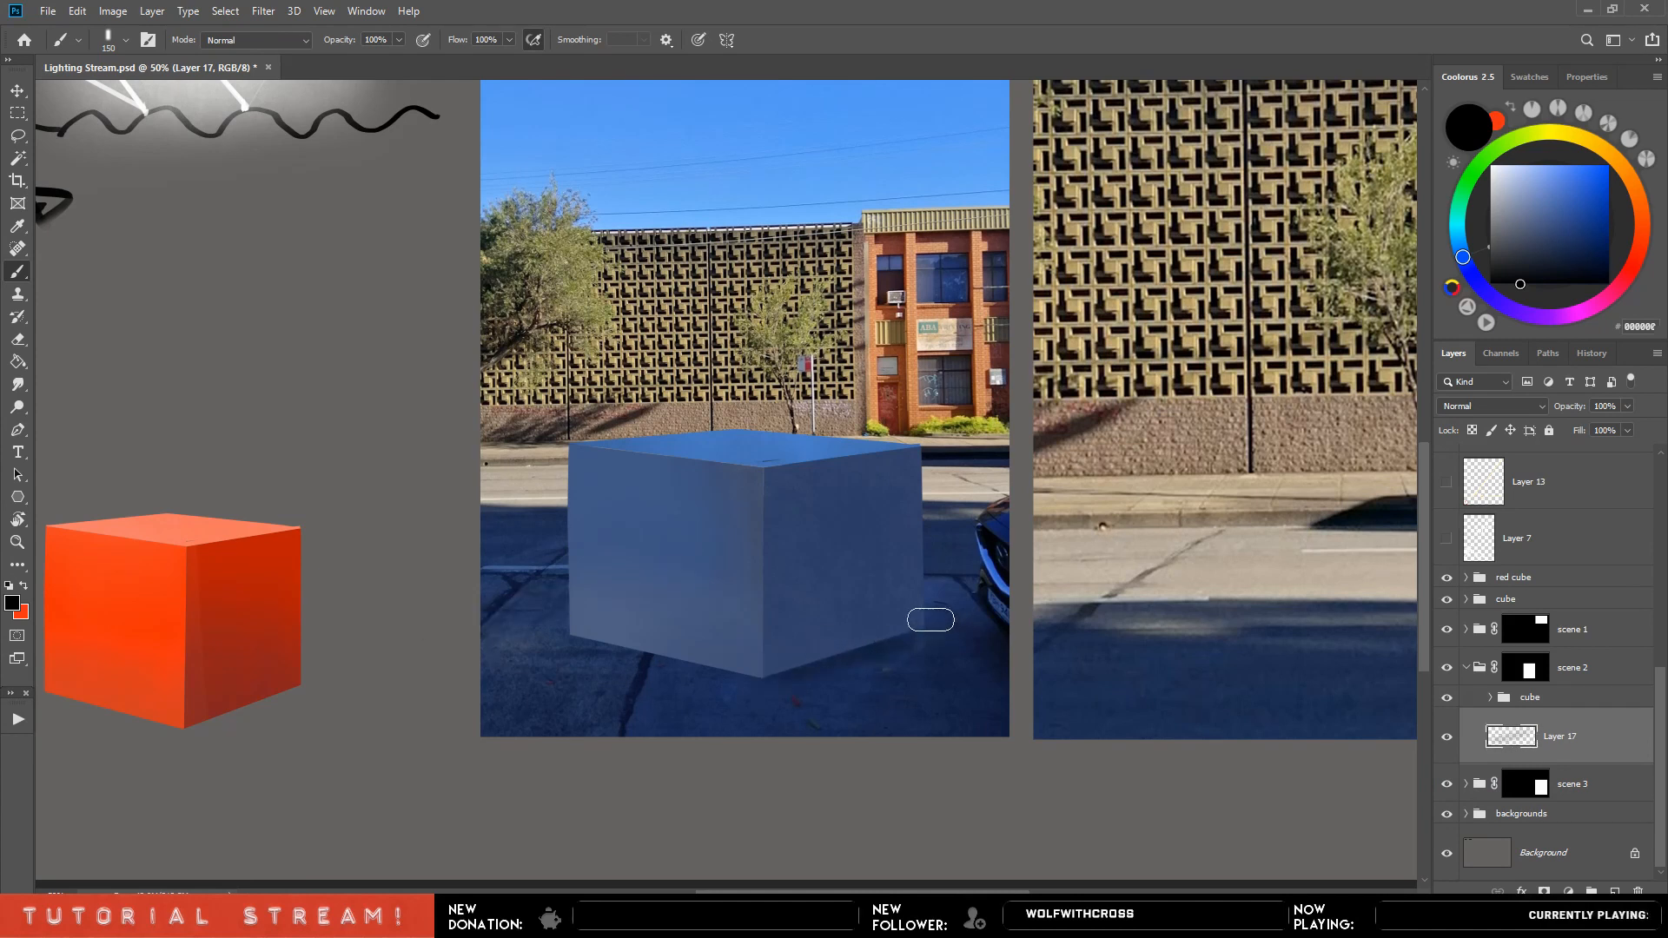
# Lower the ground shadow layer's opacity to 64% and soften the shadow beside the cube with the Smudge and Eraser tools.
pyautogui.press('r')
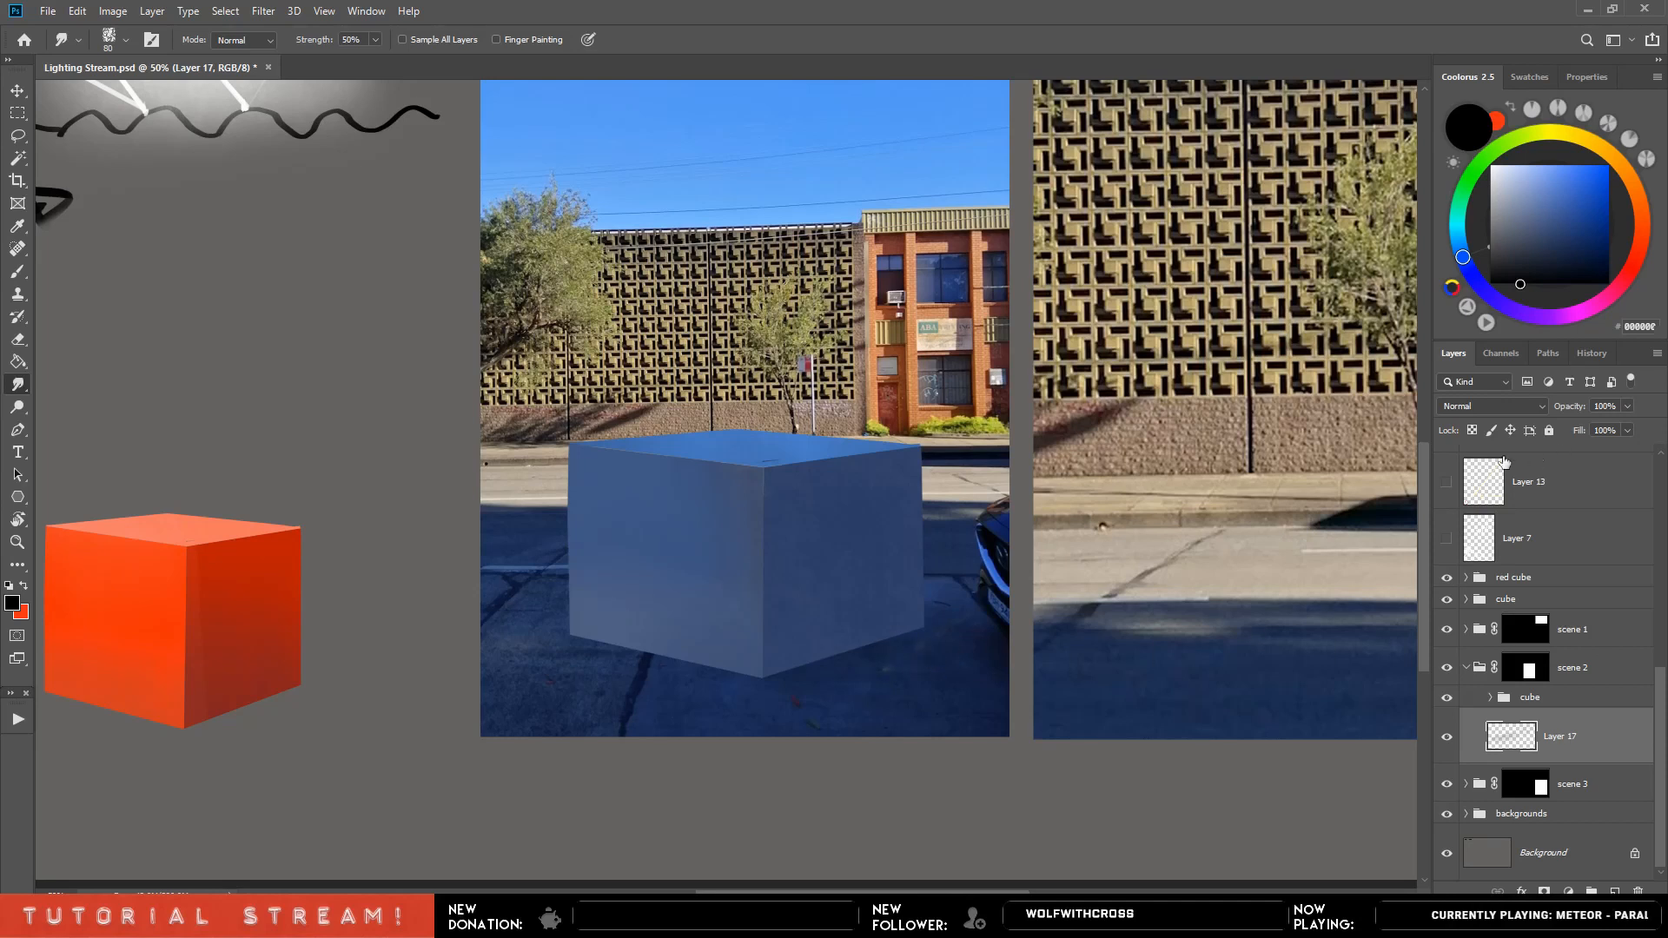
pyautogui.moveTo(1628, 405); pyautogui.dragTo(1604, 421)
pyautogui.moveTo(948, 610)
pyautogui.mouseDown()
pyautogui.moveTo(984, 610)
pyautogui.moveTo(943, 581)
pyautogui.mouseUp()
pyautogui.press('e')
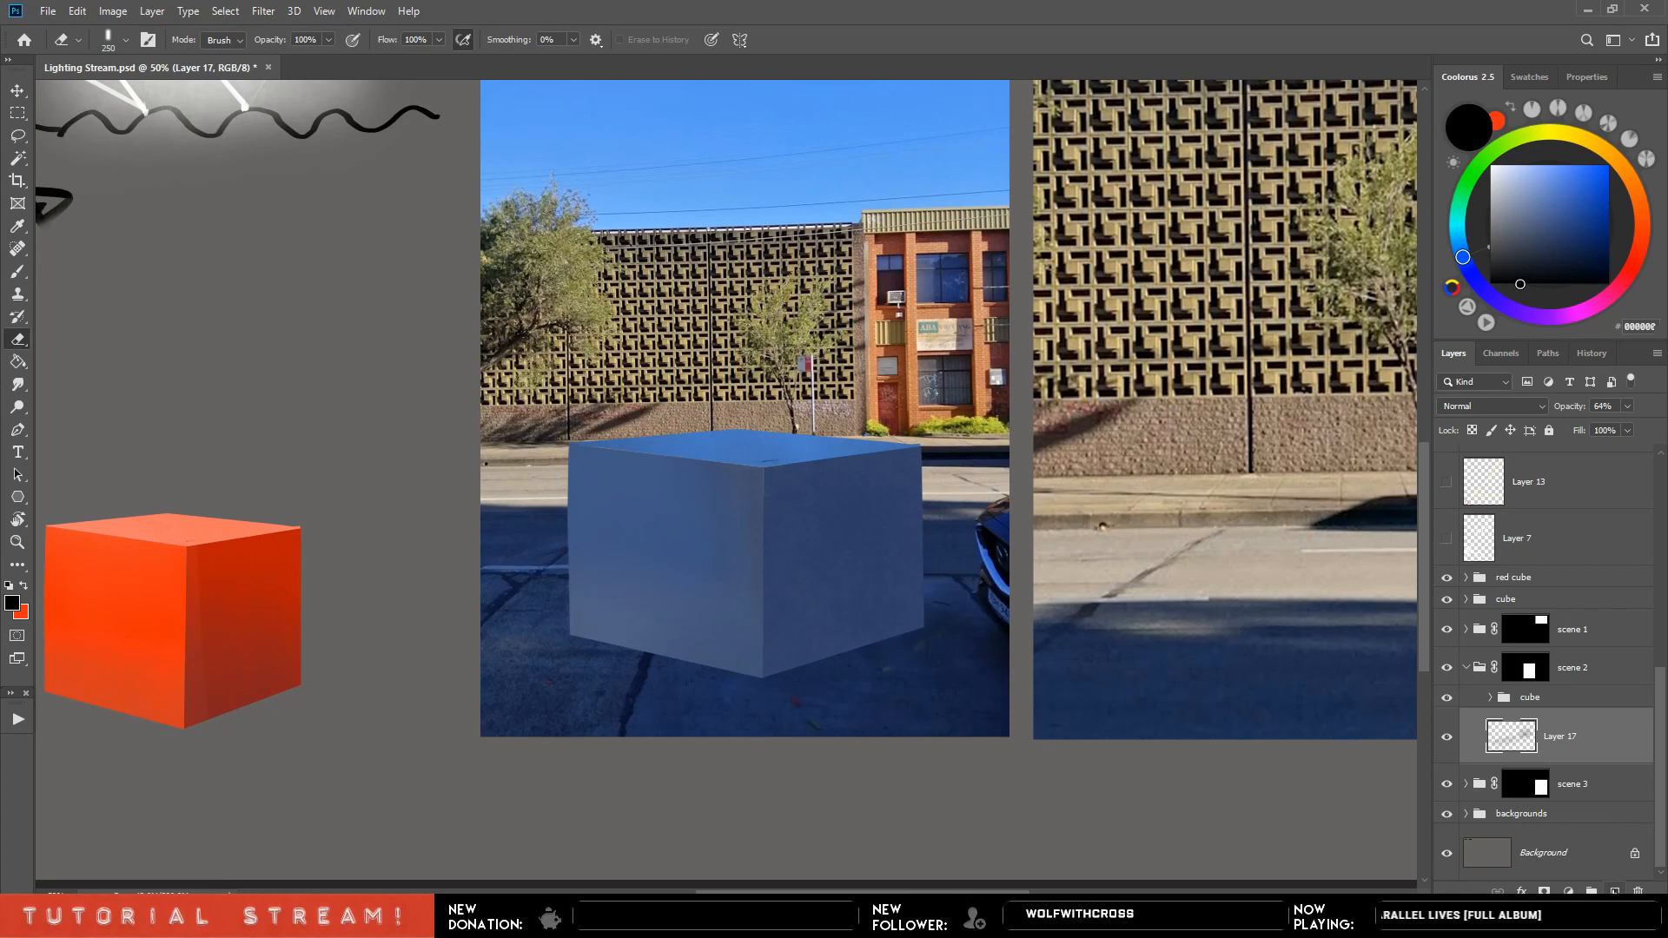
# Expand the cube group in scene 2 and select the side face layer with the Brush tool active.
pyautogui.click(1470, 667)
pyautogui.scroll(1, 1521, 756)
pyautogui.click(1525, 776)
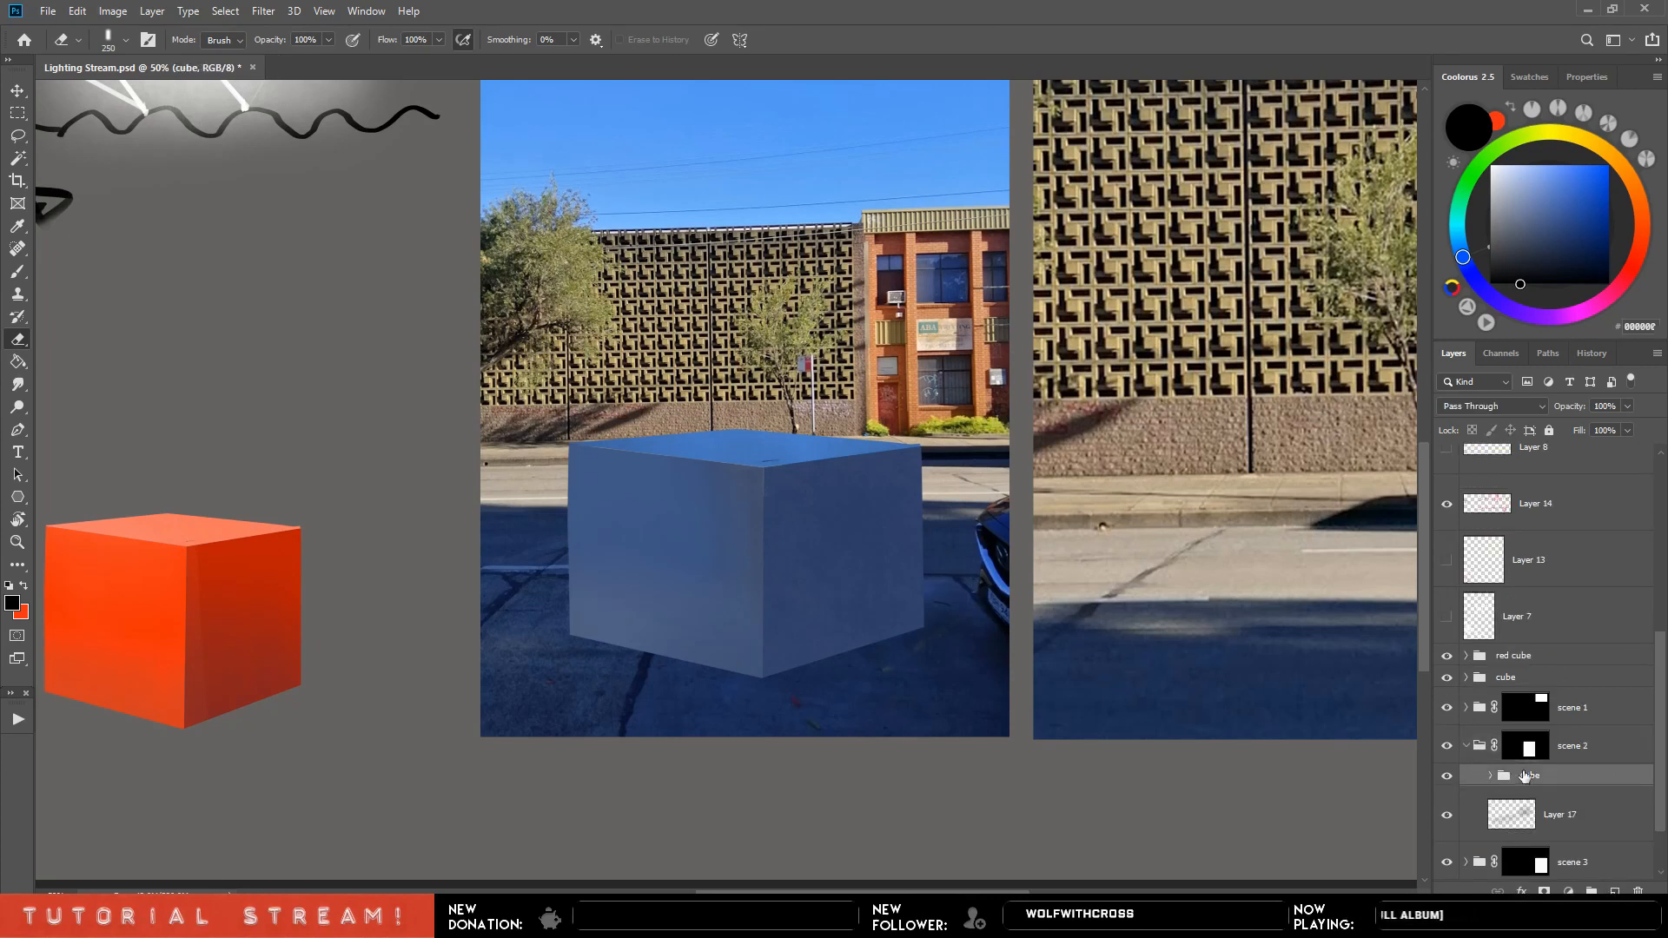
pyautogui.click(1490, 776)
pyautogui.scroll(-3, 1630, 742)
pyautogui.click(1564, 658)
pyautogui.press('b')
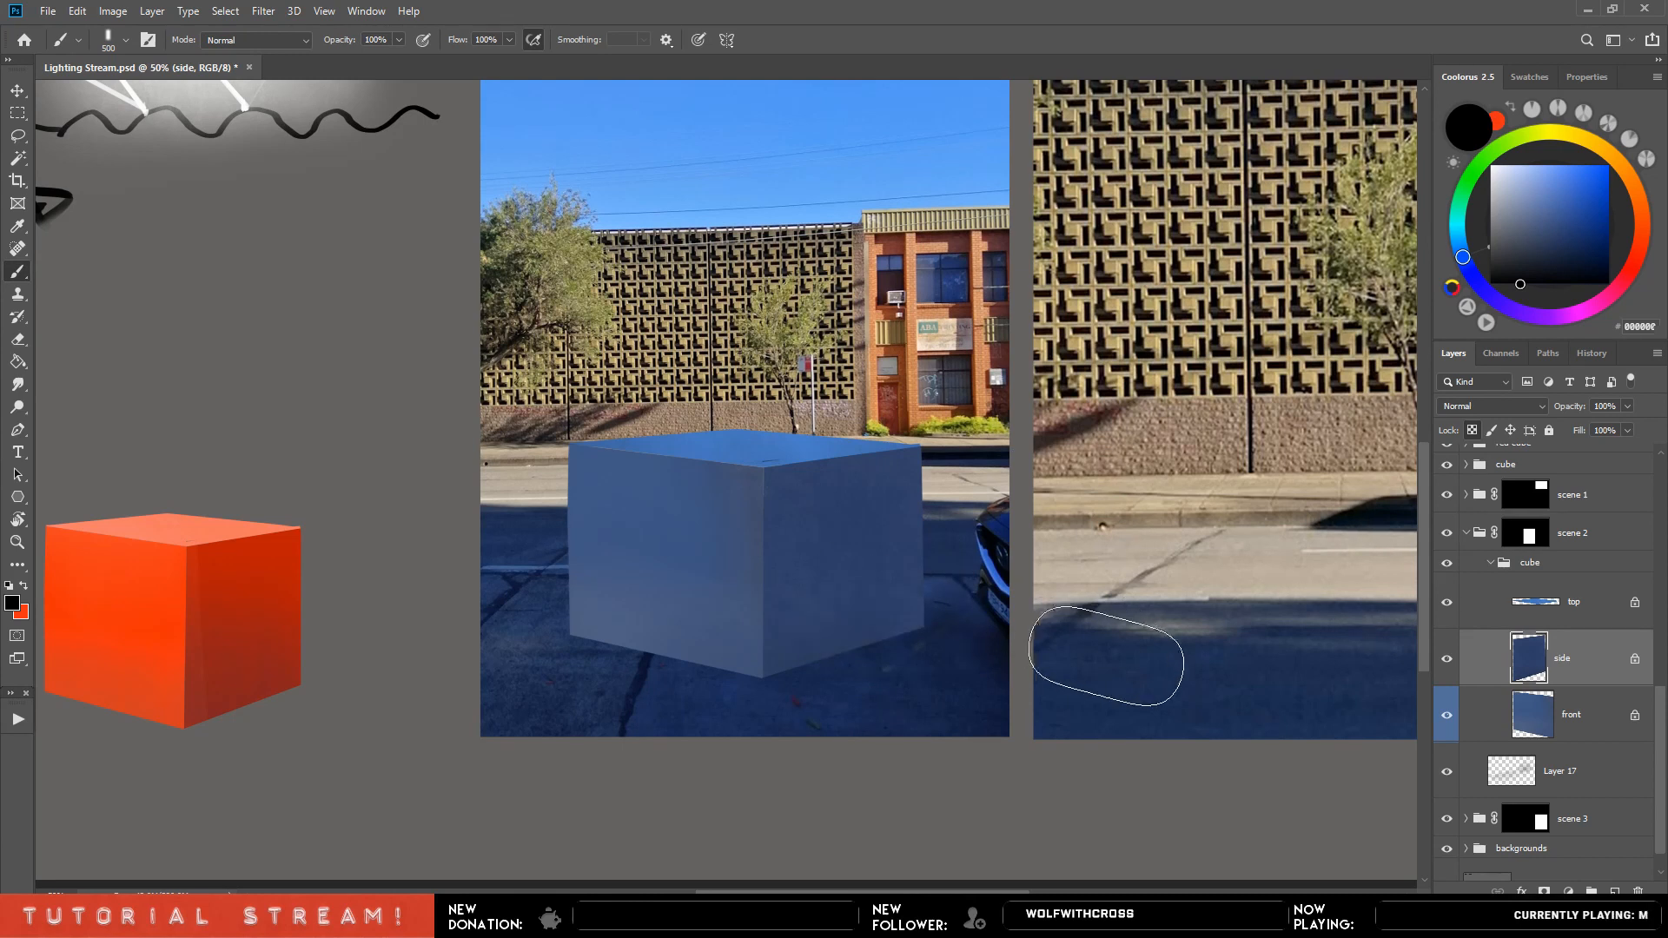
pyautogui.press('[')
pyautogui.press('[')
pyautogui.press('[')
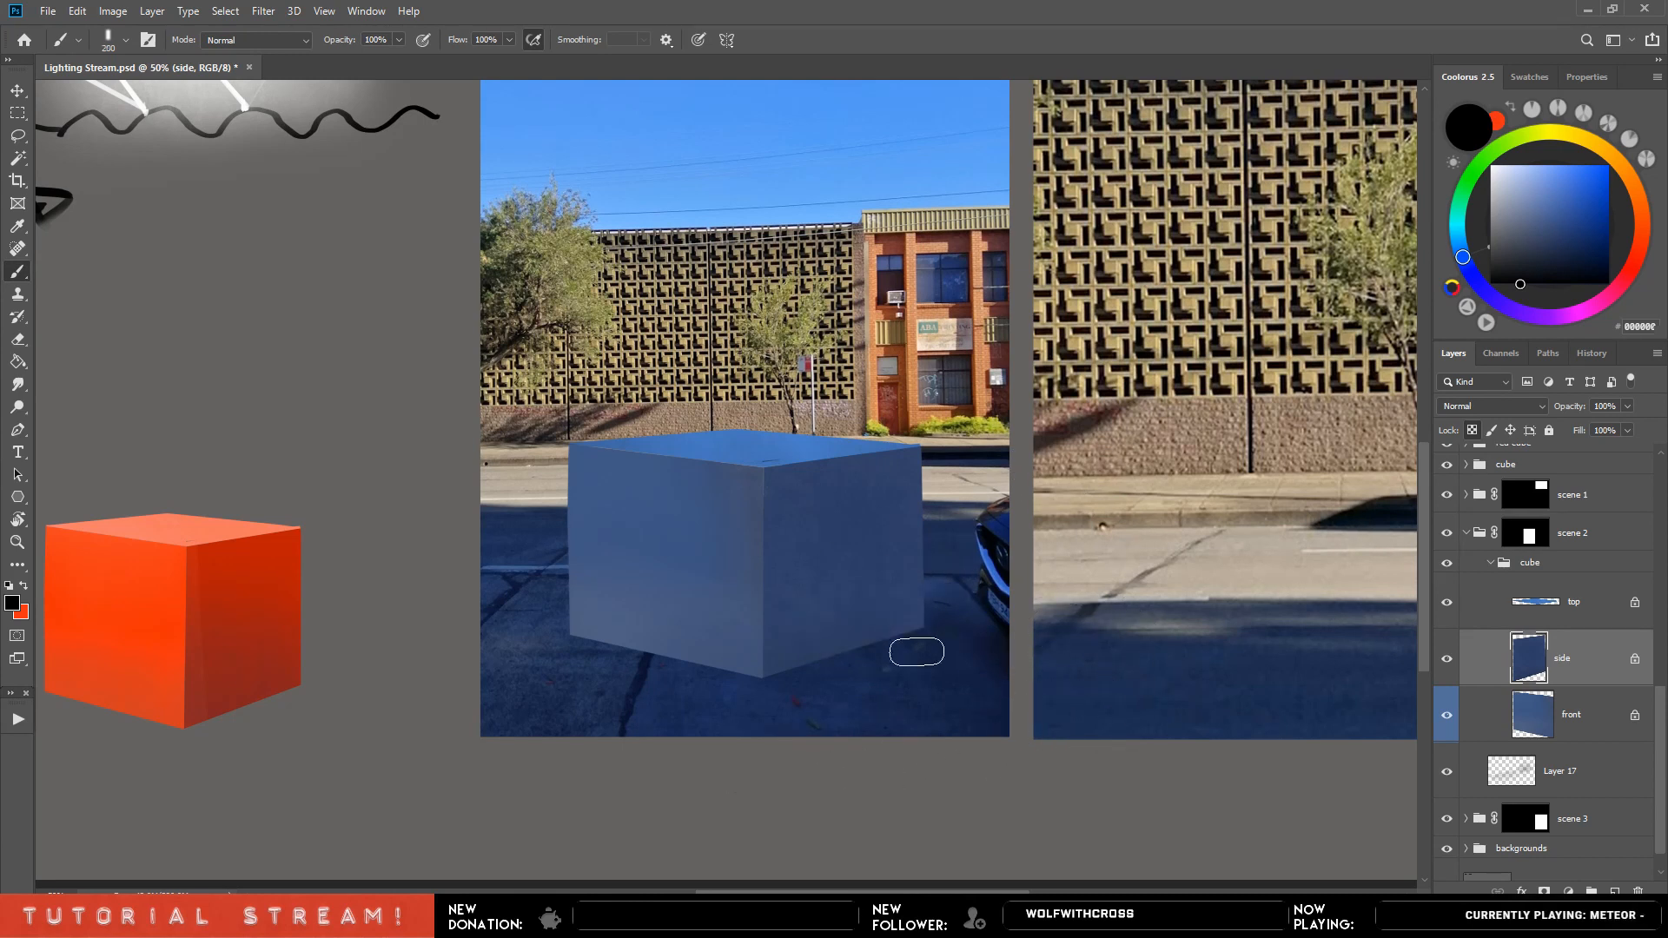
pyautogui.press('[')
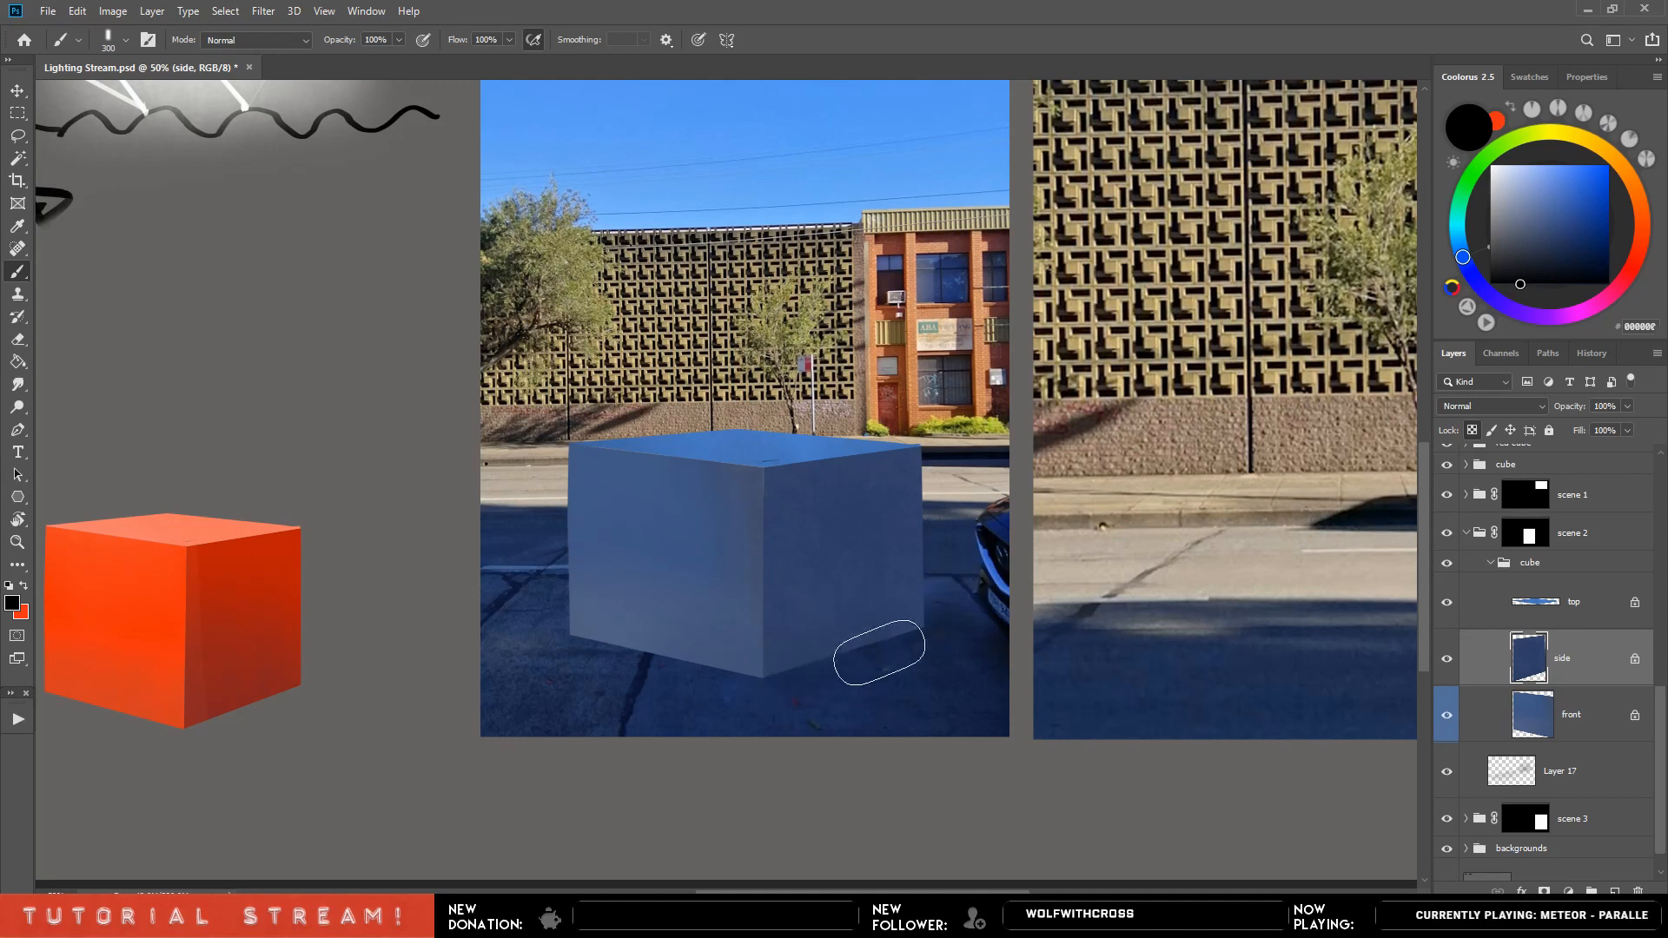
pyautogui.press(']')
pyautogui.press(']')
pyautogui.press(']')
pyautogui.press(']')
pyautogui.press(']')
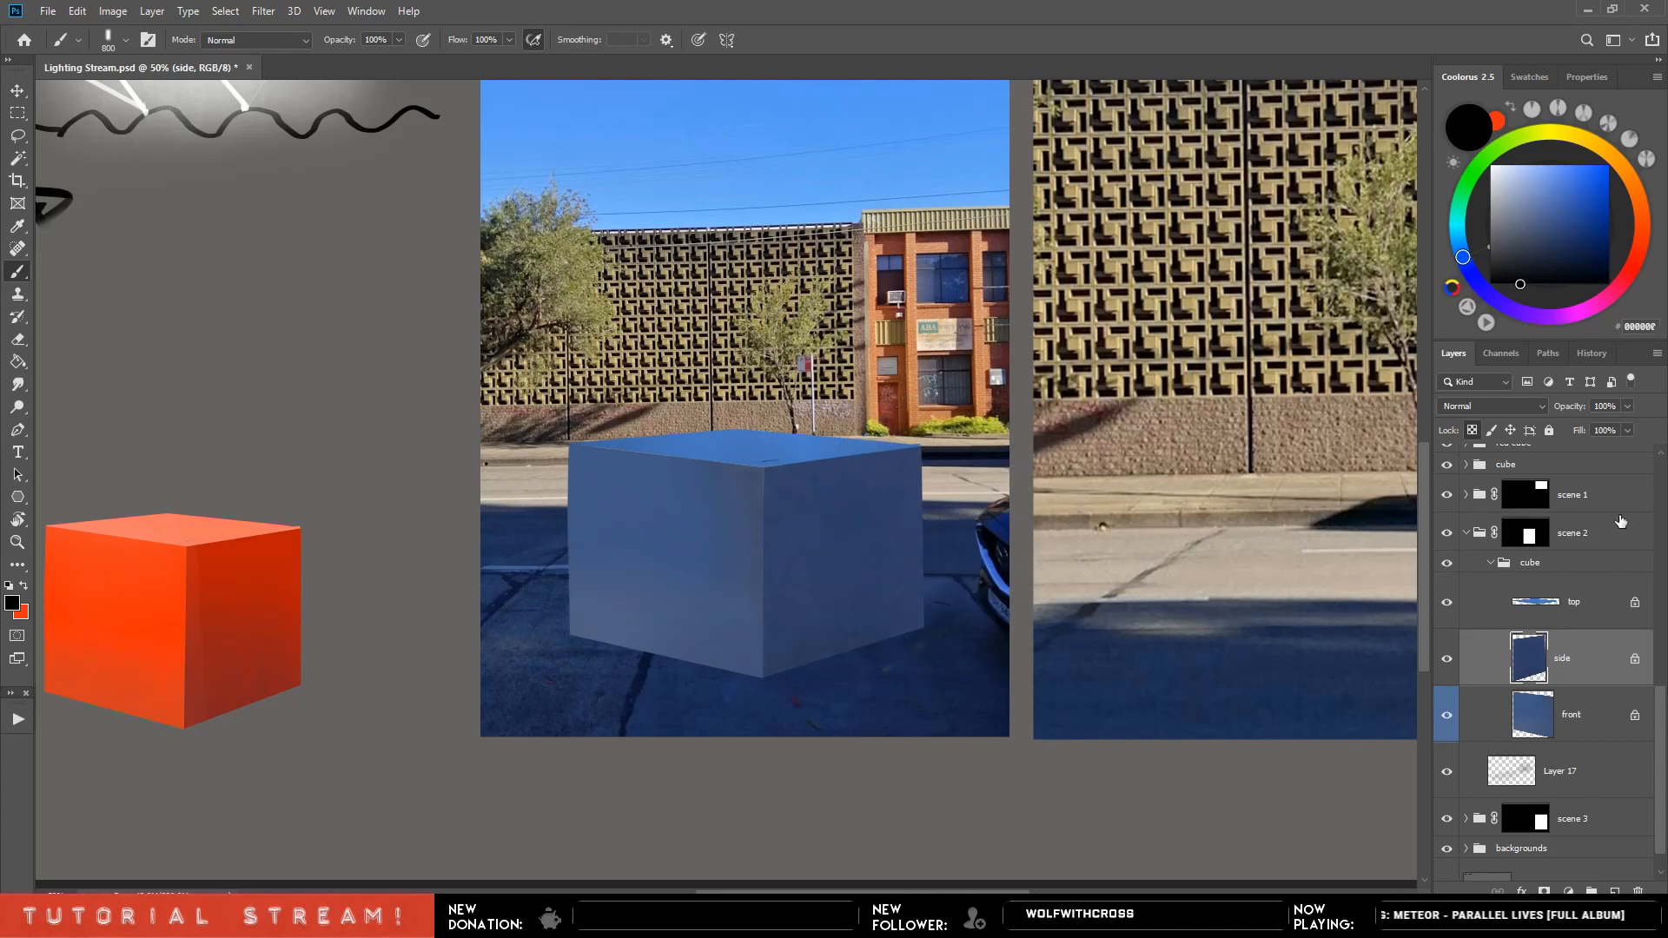
pyautogui.moveTo(1294, 478); pyautogui.dragTo(1296, 472)
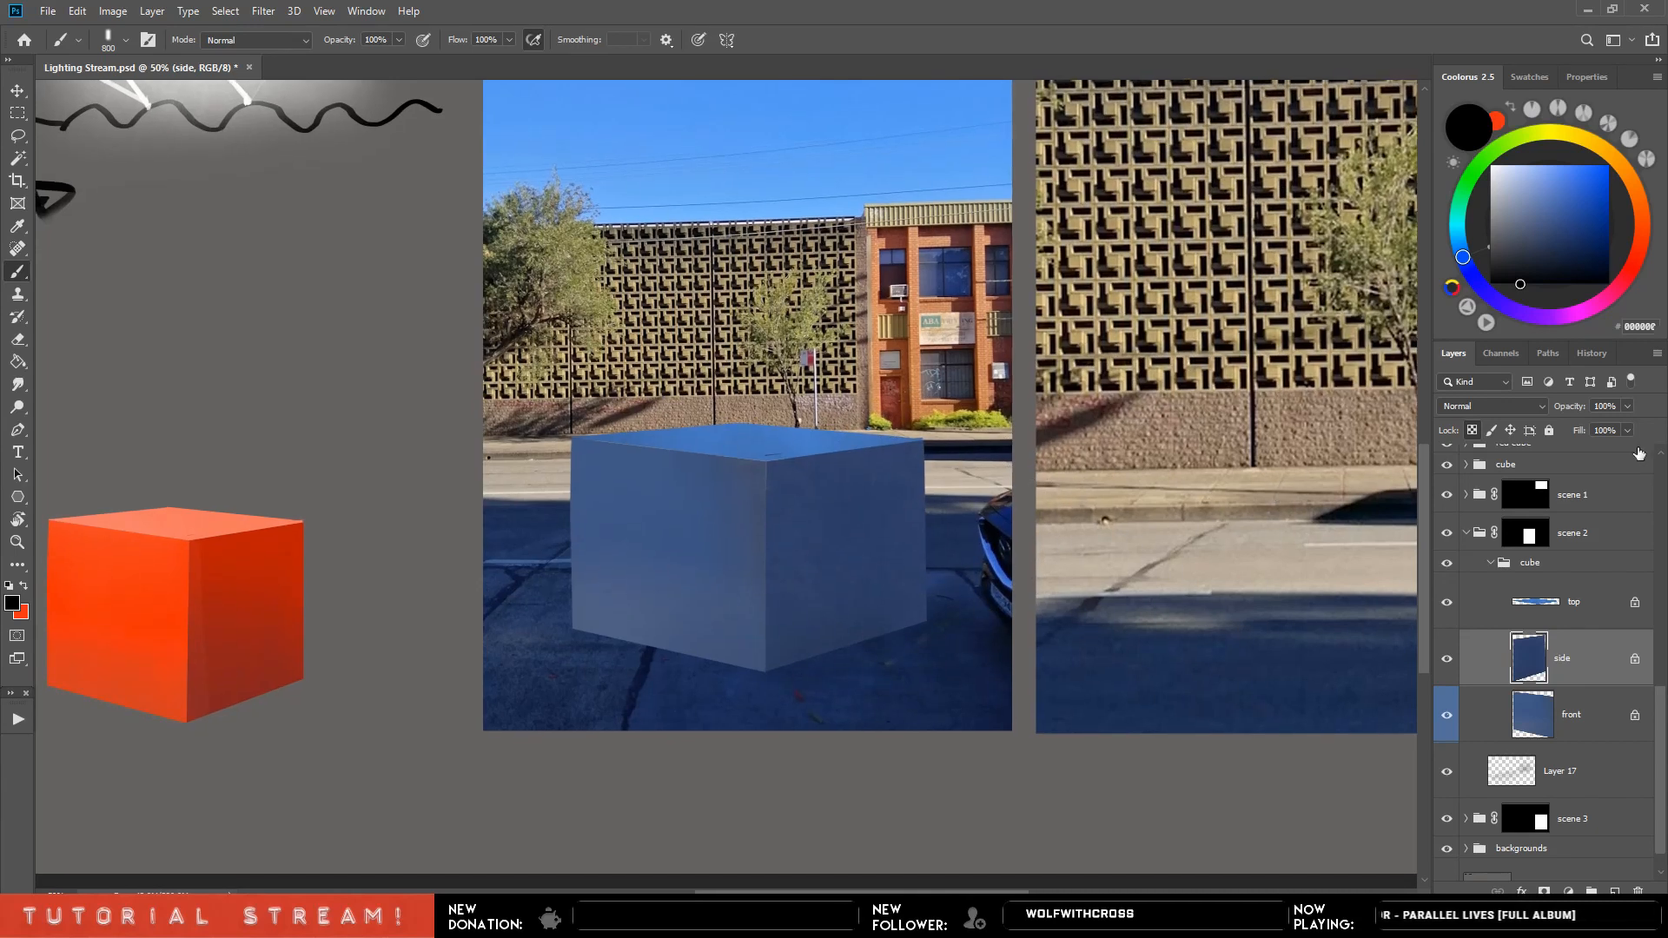
# Add a new layer at the top of scene 2's cube group and reduce the brush to 10 px.
pyautogui.click(1584, 565)
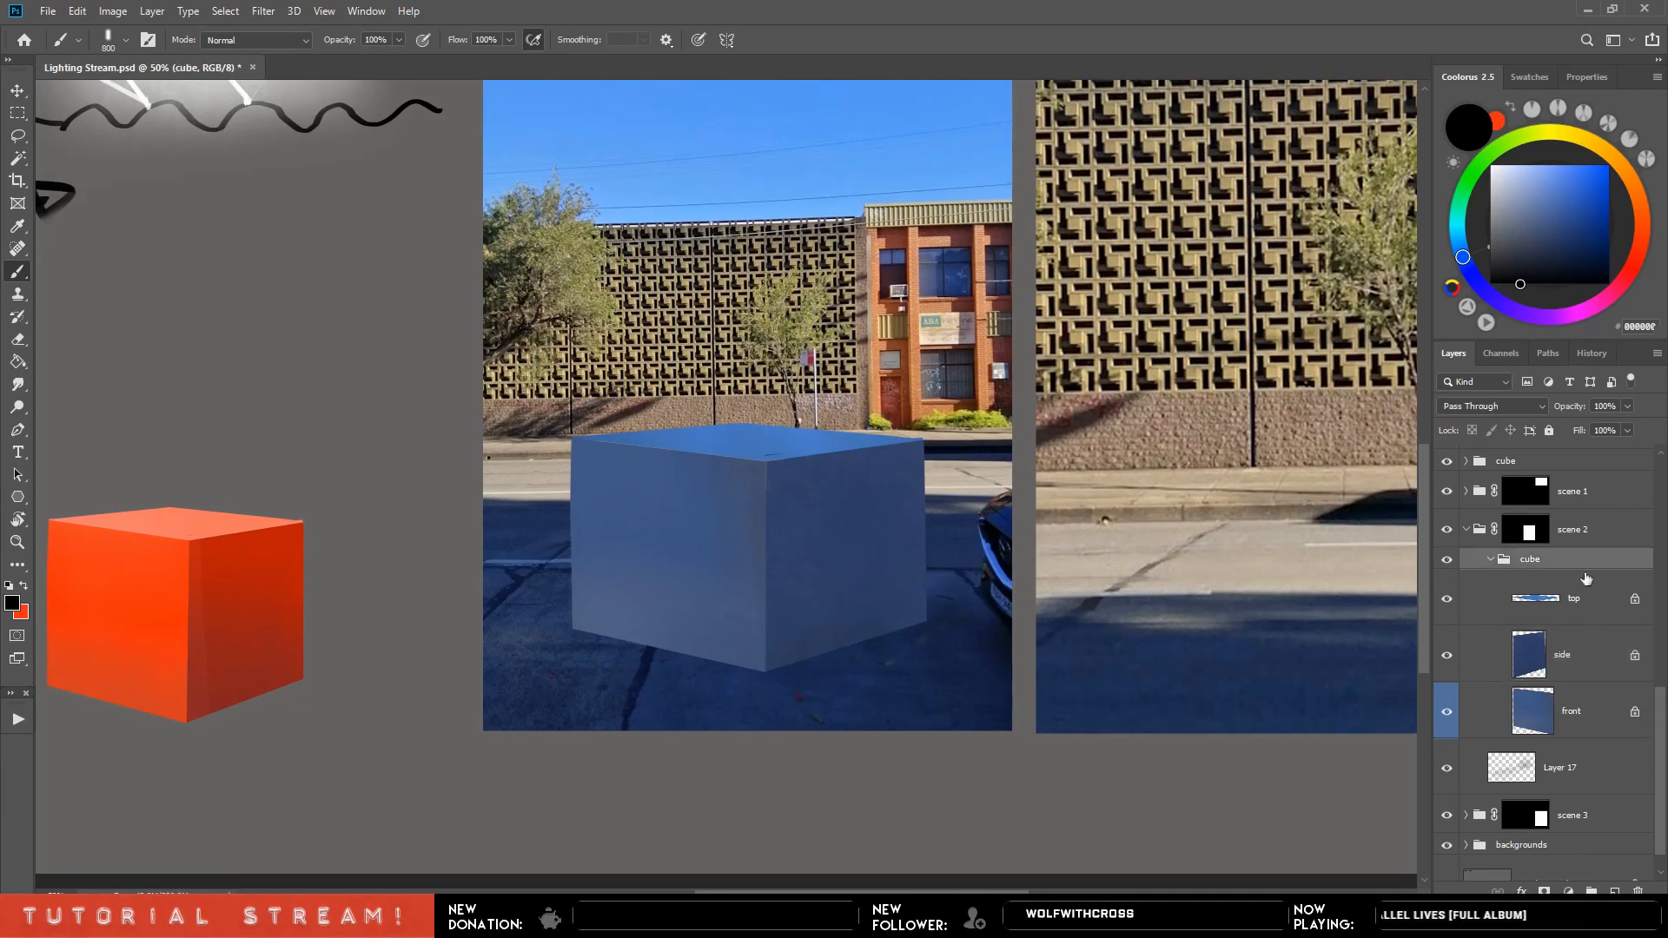
pyautogui.click(1615, 891)
pyautogui.press('[')
pyautogui.press('[')
pyautogui.press('[')
pyautogui.press('[')
pyautogui.press('[')
pyautogui.press('[')
pyautogui.press('[')
pyautogui.press('[')
pyautogui.press('[')
pyautogui.press('[')
pyautogui.press('[')
pyautogui.press('[')
pyautogui.press('[')
pyautogui.press('[')
pyautogui.press('[')
pyautogui.press('[')
pyautogui.press('[')
pyautogui.press('[')
pyautogui.press('[')
pyautogui.press('[')
# Paint thin black contact shadows along the cube's bottom edges and corners, and sample a dark blue from the cube's base with the brush at 15 px.
pyautogui.moveTo(766, 671); pyautogui.dragTo(935, 618)
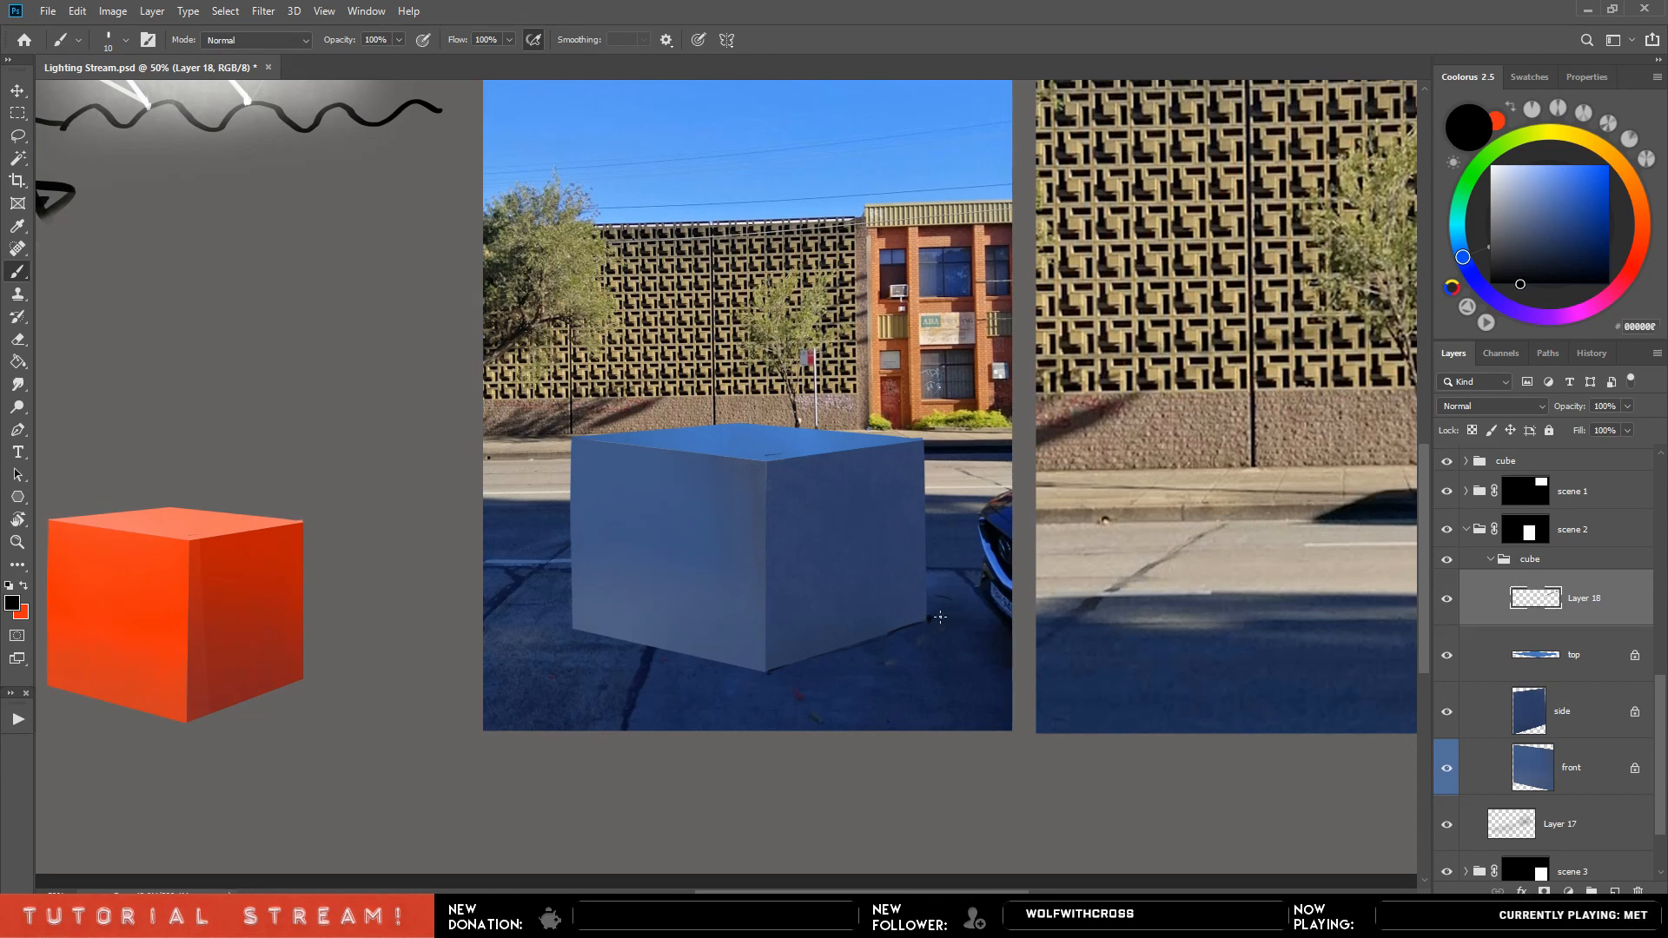
pyautogui.moveTo(570, 632); pyautogui.dragTo(582, 635)
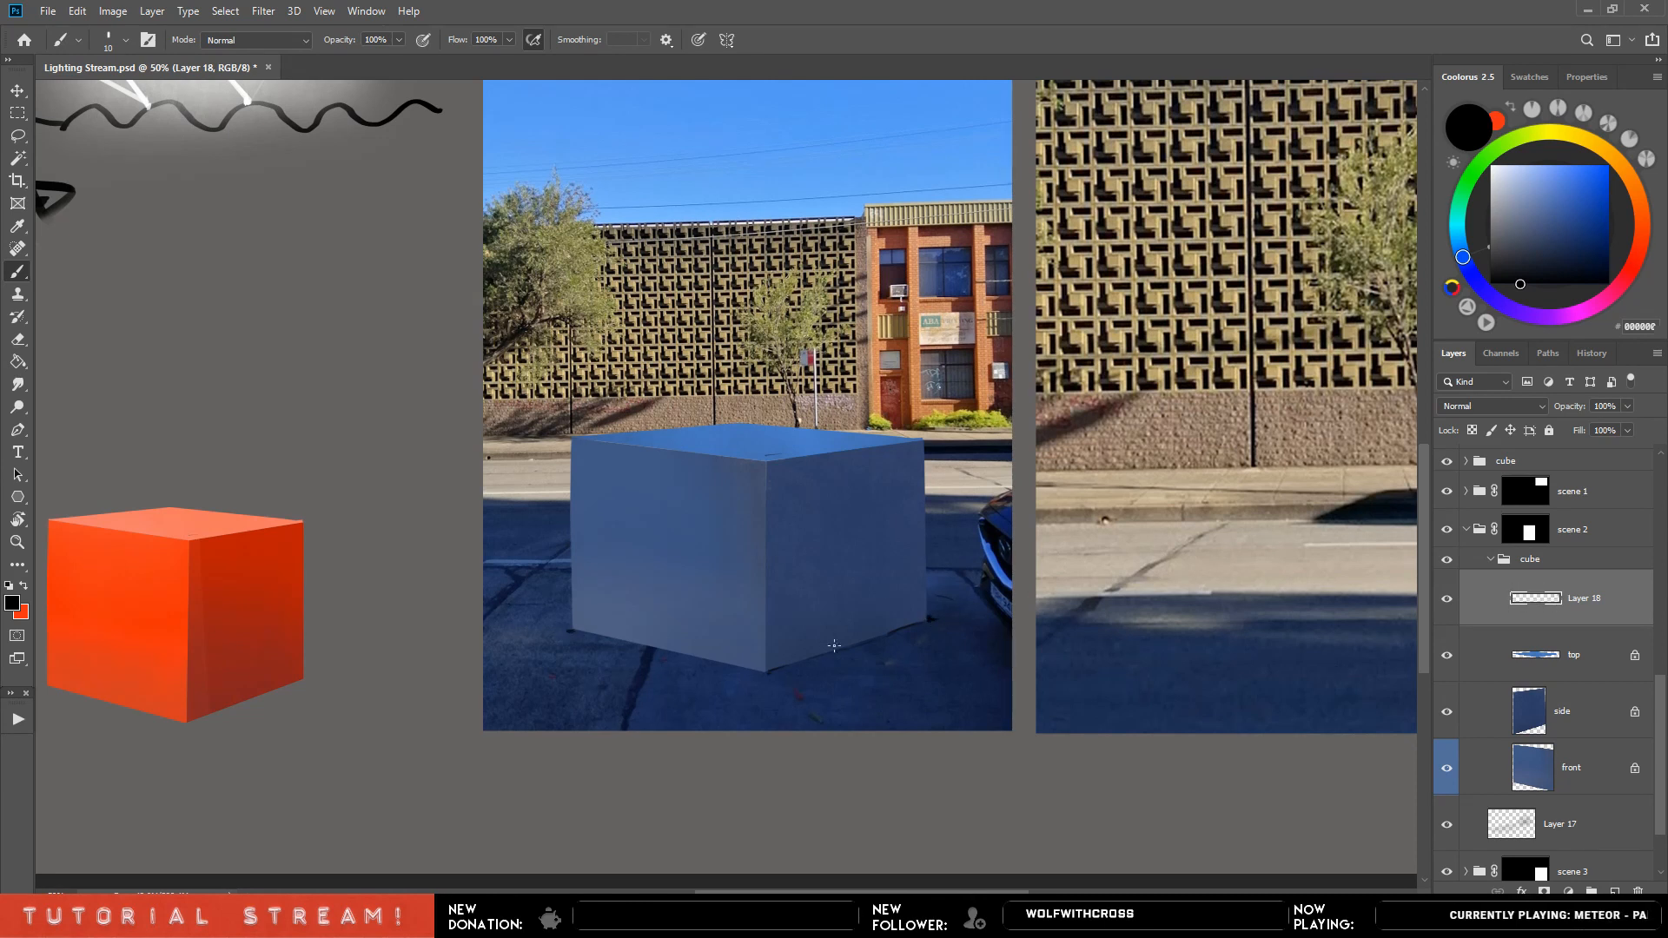
pyautogui.click(750, 670)
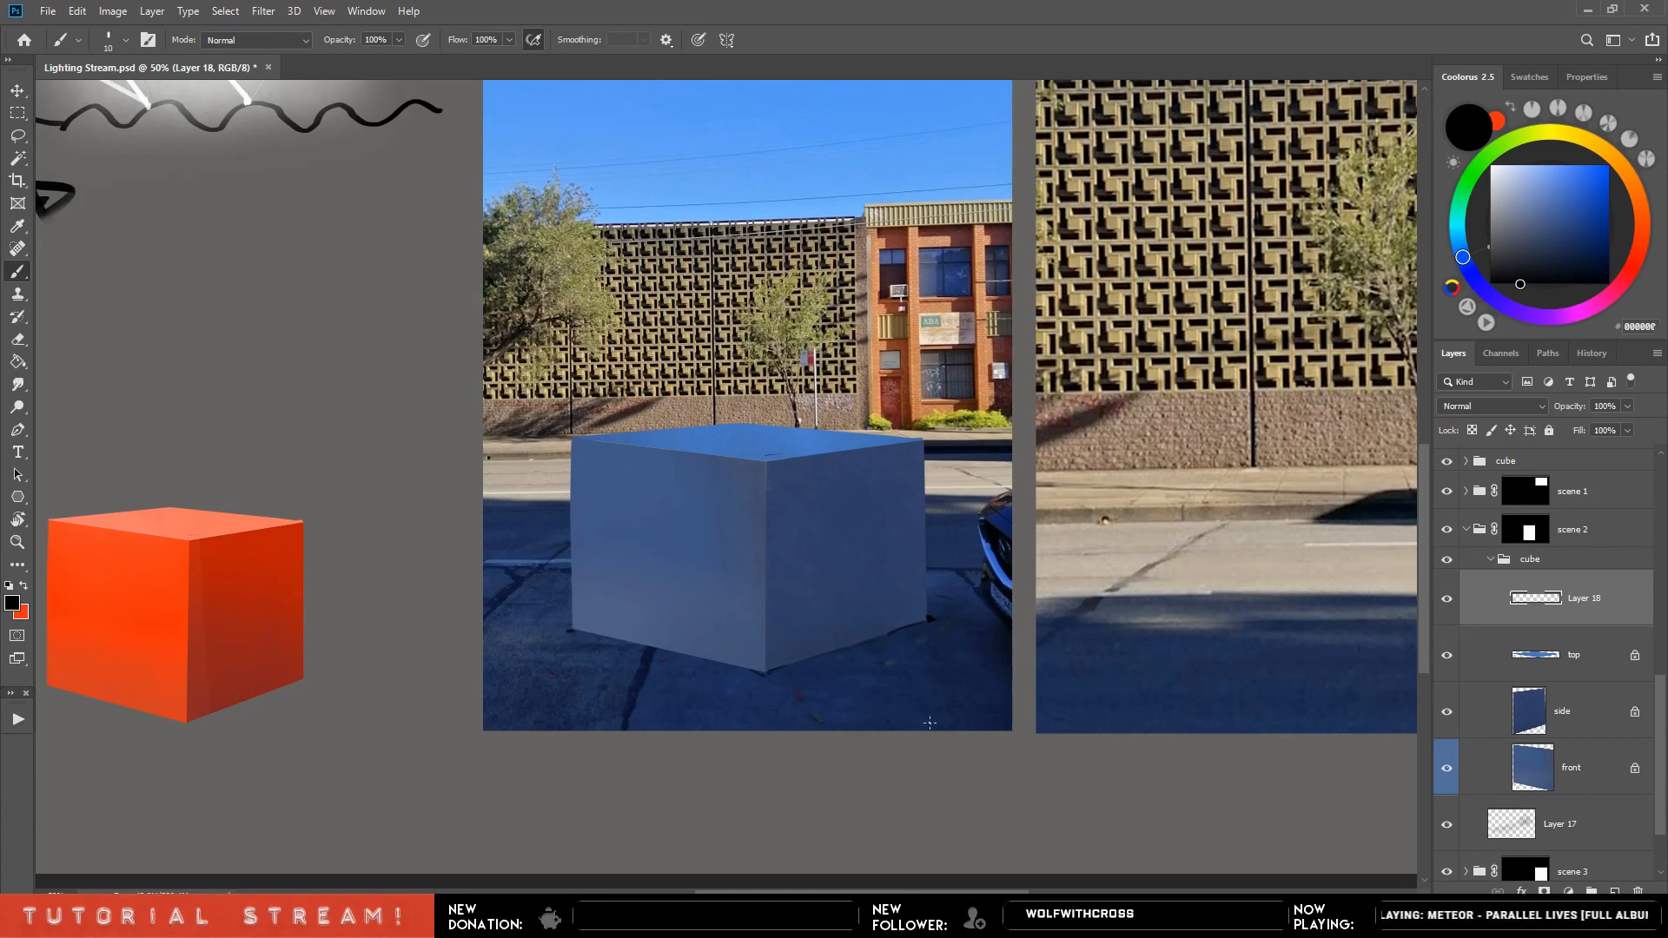
pyautogui.press(']')
pyautogui.keyDown('alt'); pyautogui.click(835, 654); pyautogui.keyUp('alt')
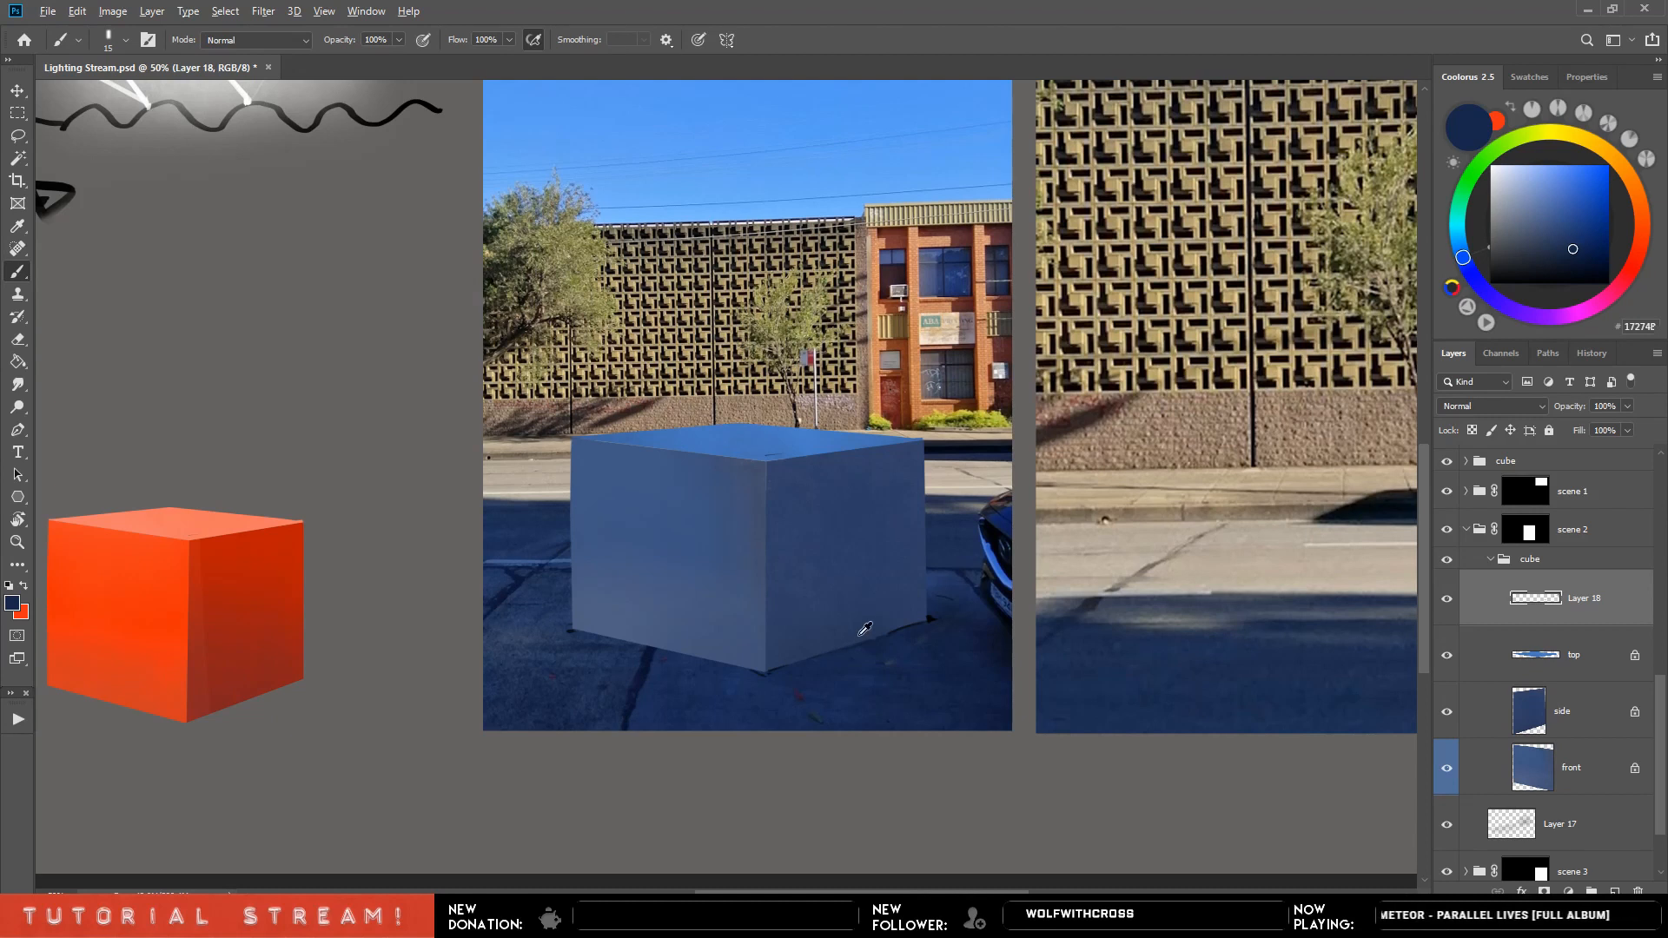
pyautogui.moveTo(1300, 510); pyautogui.dragTo(1128, 520)
pyautogui.hotkey('ctrl', '-')
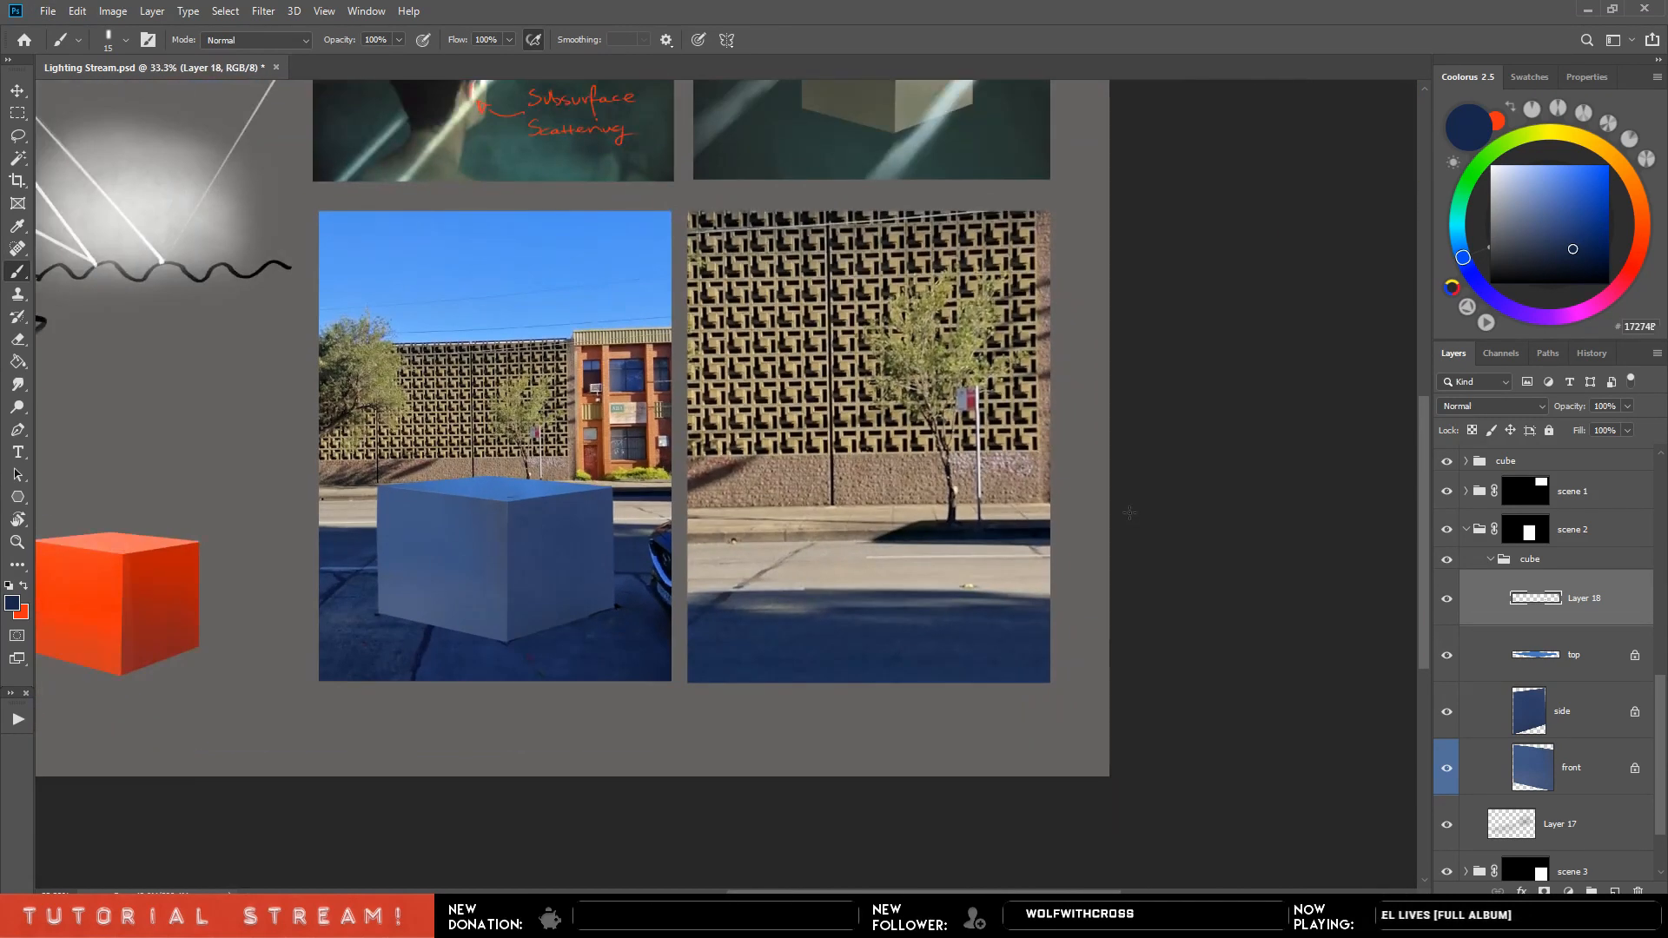
pyautogui.moveTo(1269, 520); pyautogui.dragTo(1176, 626)
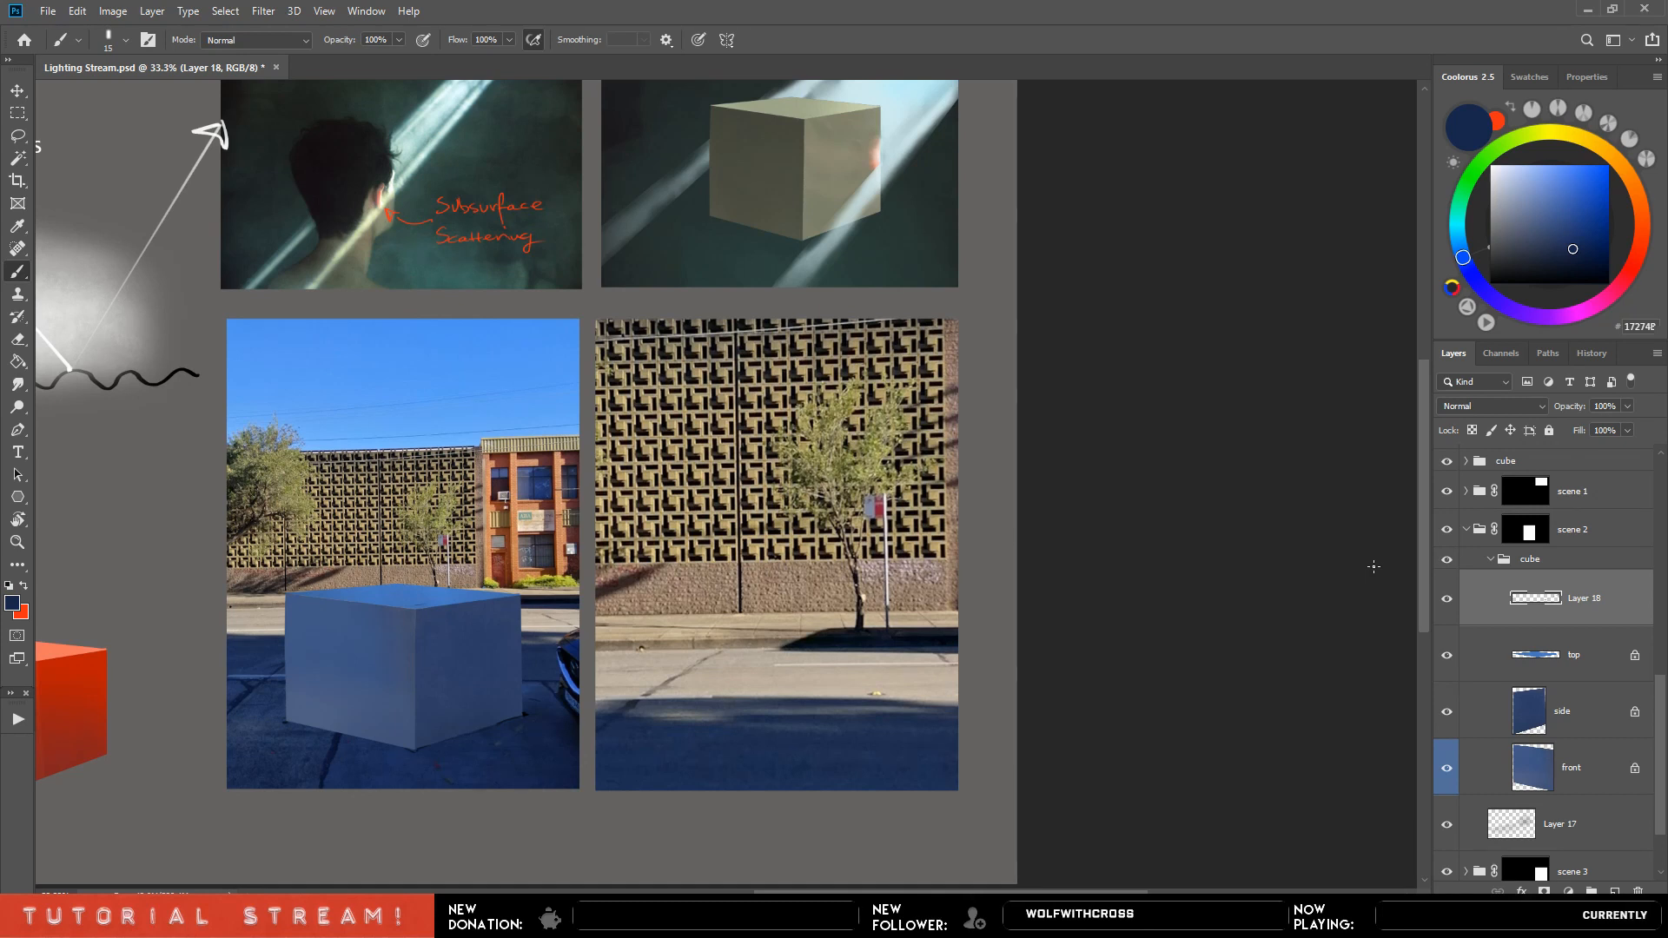
pyautogui.moveTo(1155, 547); pyautogui.dragTo(1220, 533)
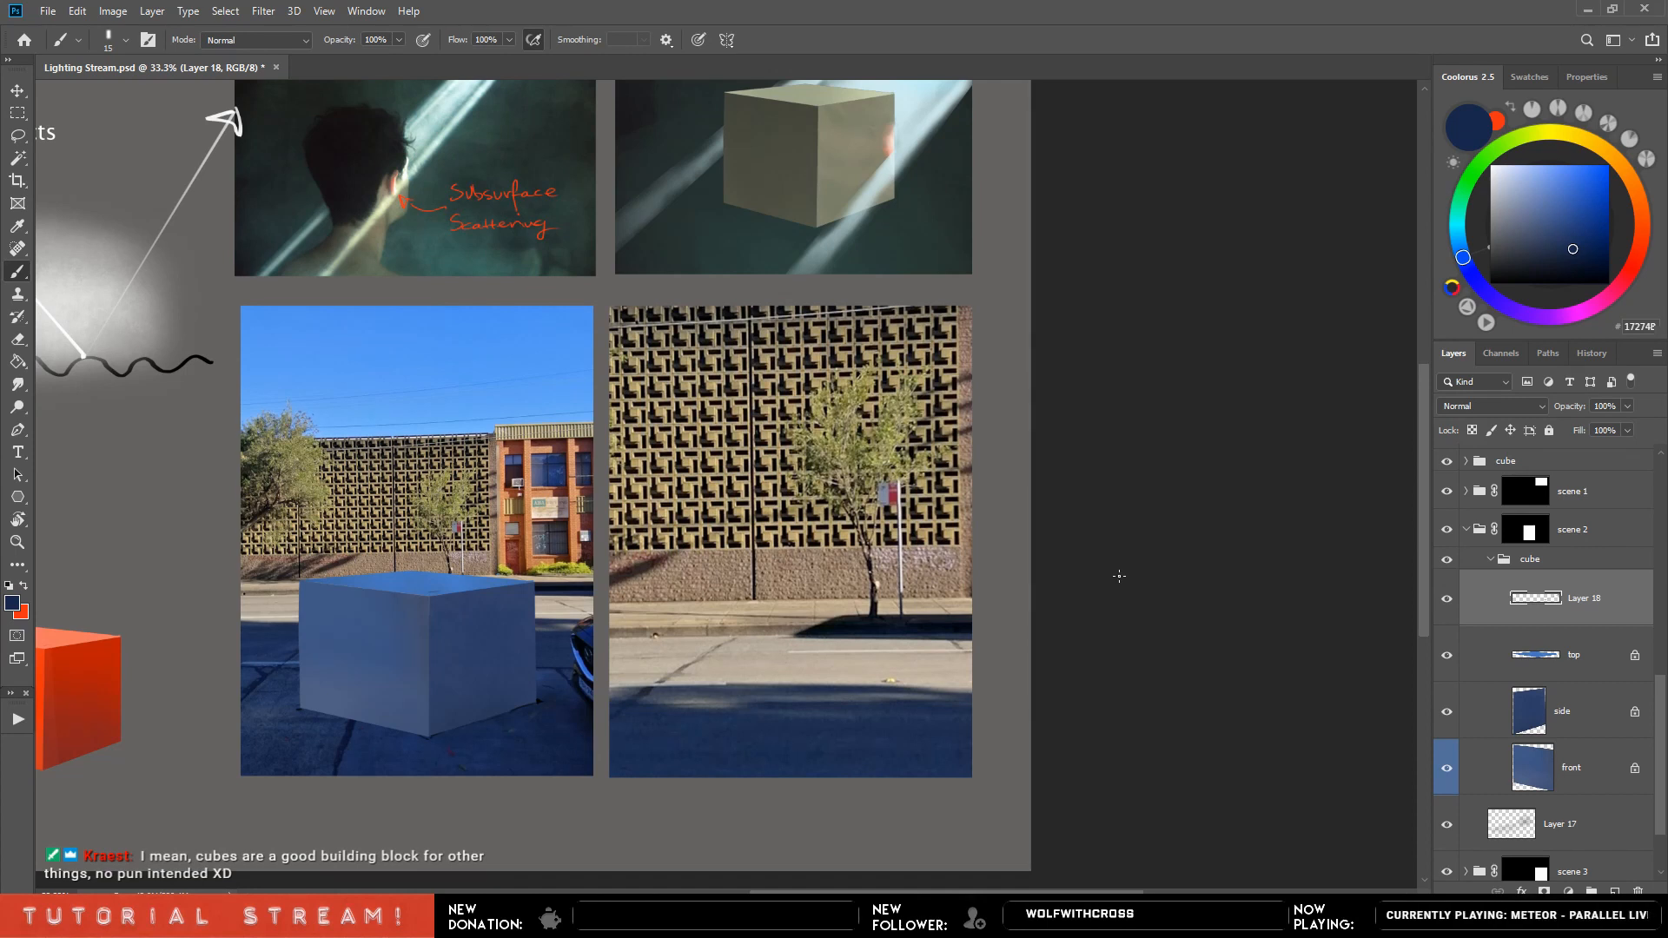
# Collapse the scene 2 group, expand scene 3, then show and select its cube group.
pyautogui.click(1490, 561)
pyautogui.click(1466, 529)
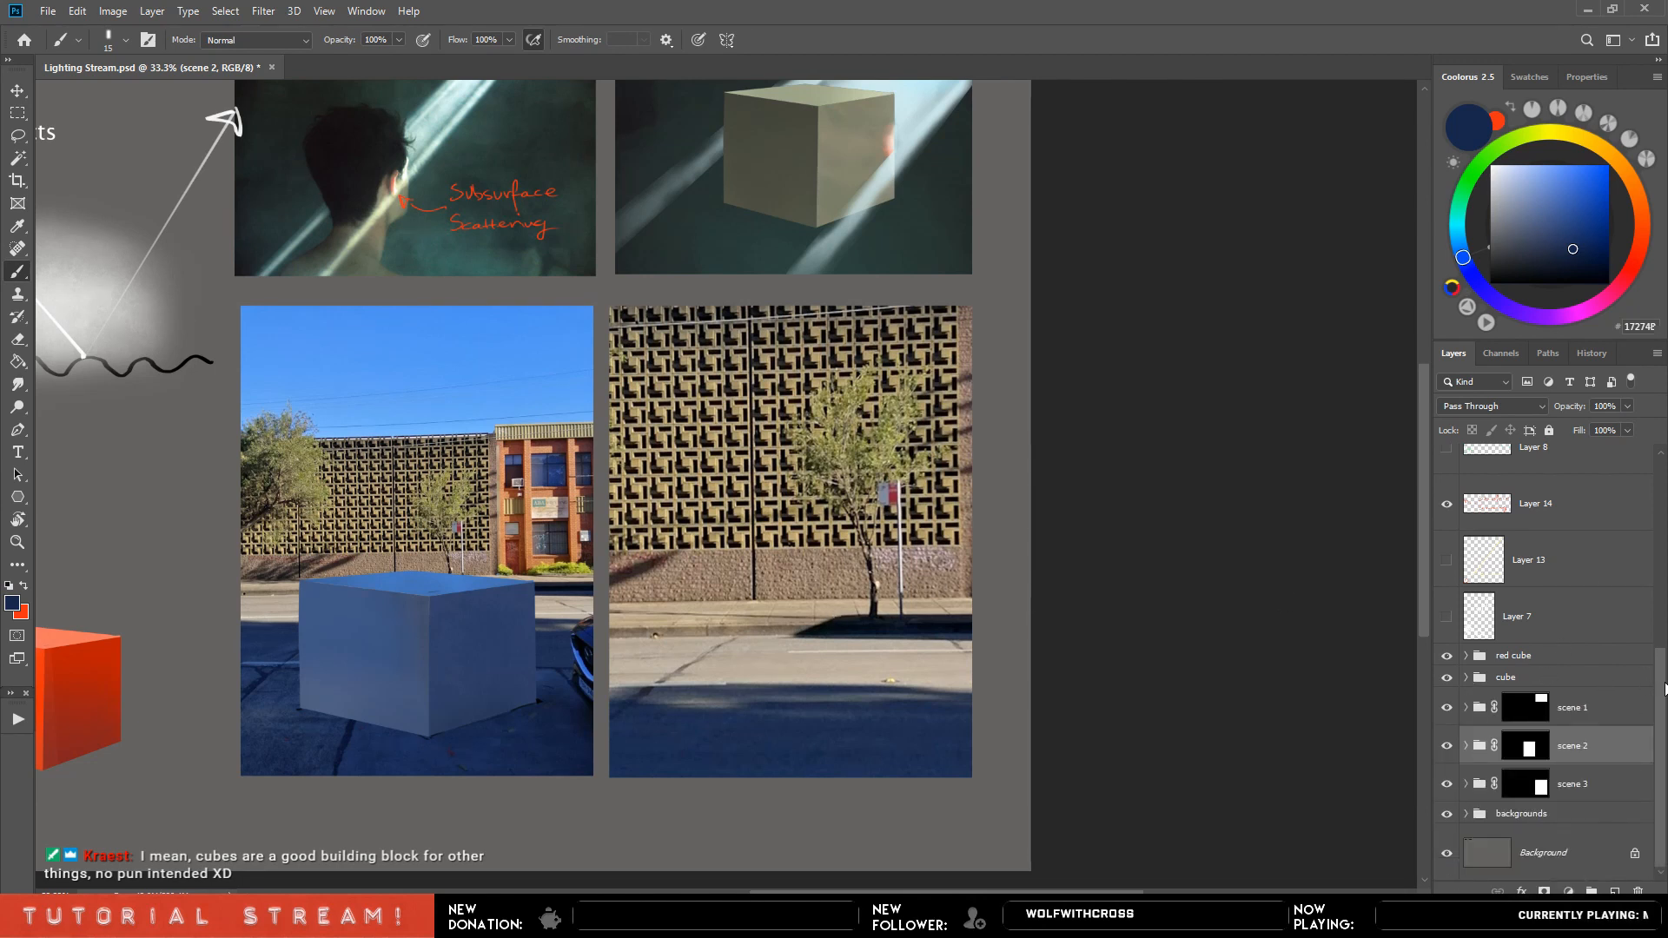
pyautogui.click(1487, 786)
pyautogui.click(1467, 785)
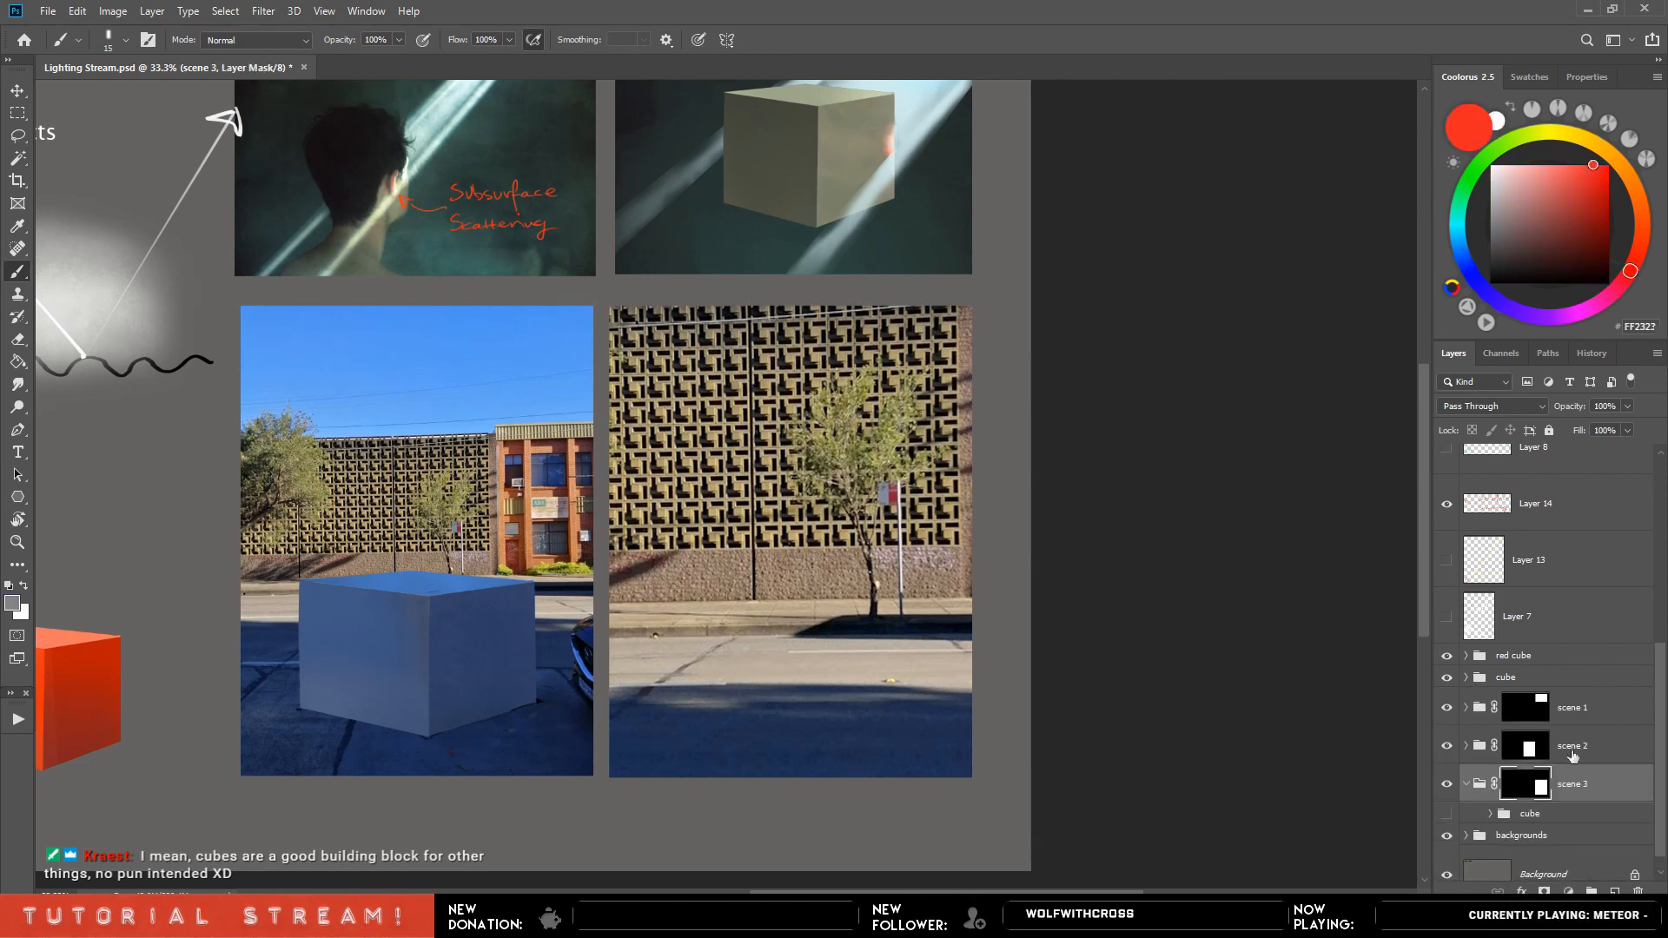
pyautogui.click(1447, 814)
pyautogui.click(1587, 820)
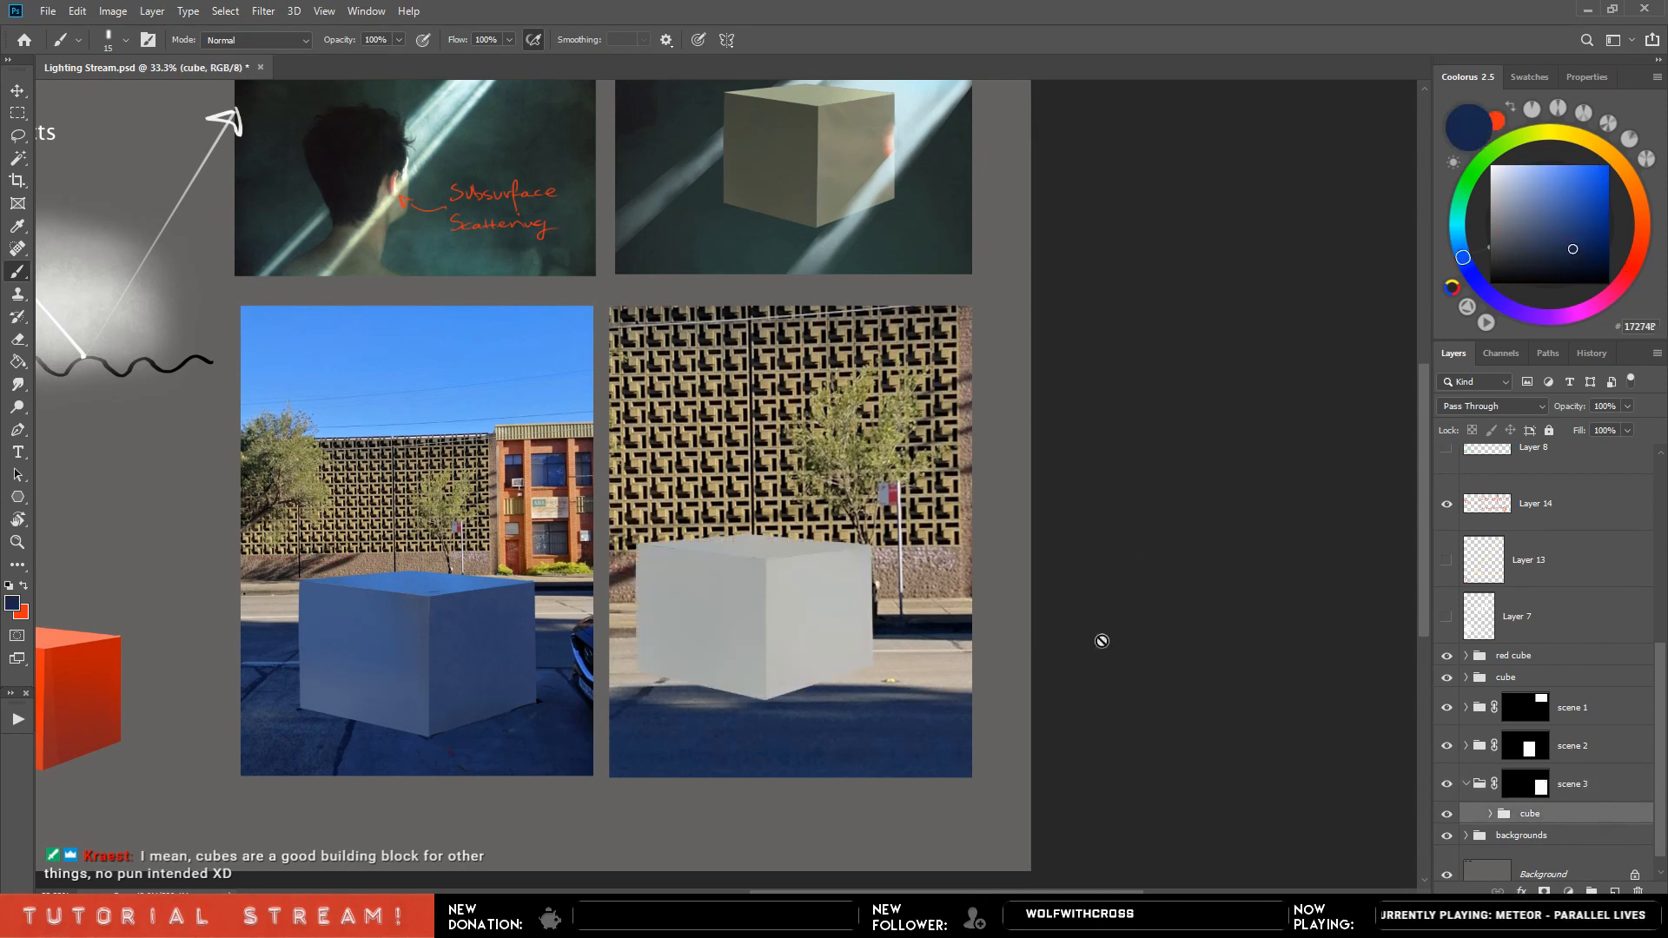
# Scale the scene 3 cube down proportionally to 72.40%, keeping its lower corner beside the tree in place.
pyautogui.hotkey('ctrl', 't')
pyautogui.moveTo(634, 534); pyautogui.dragTo(708, 573)
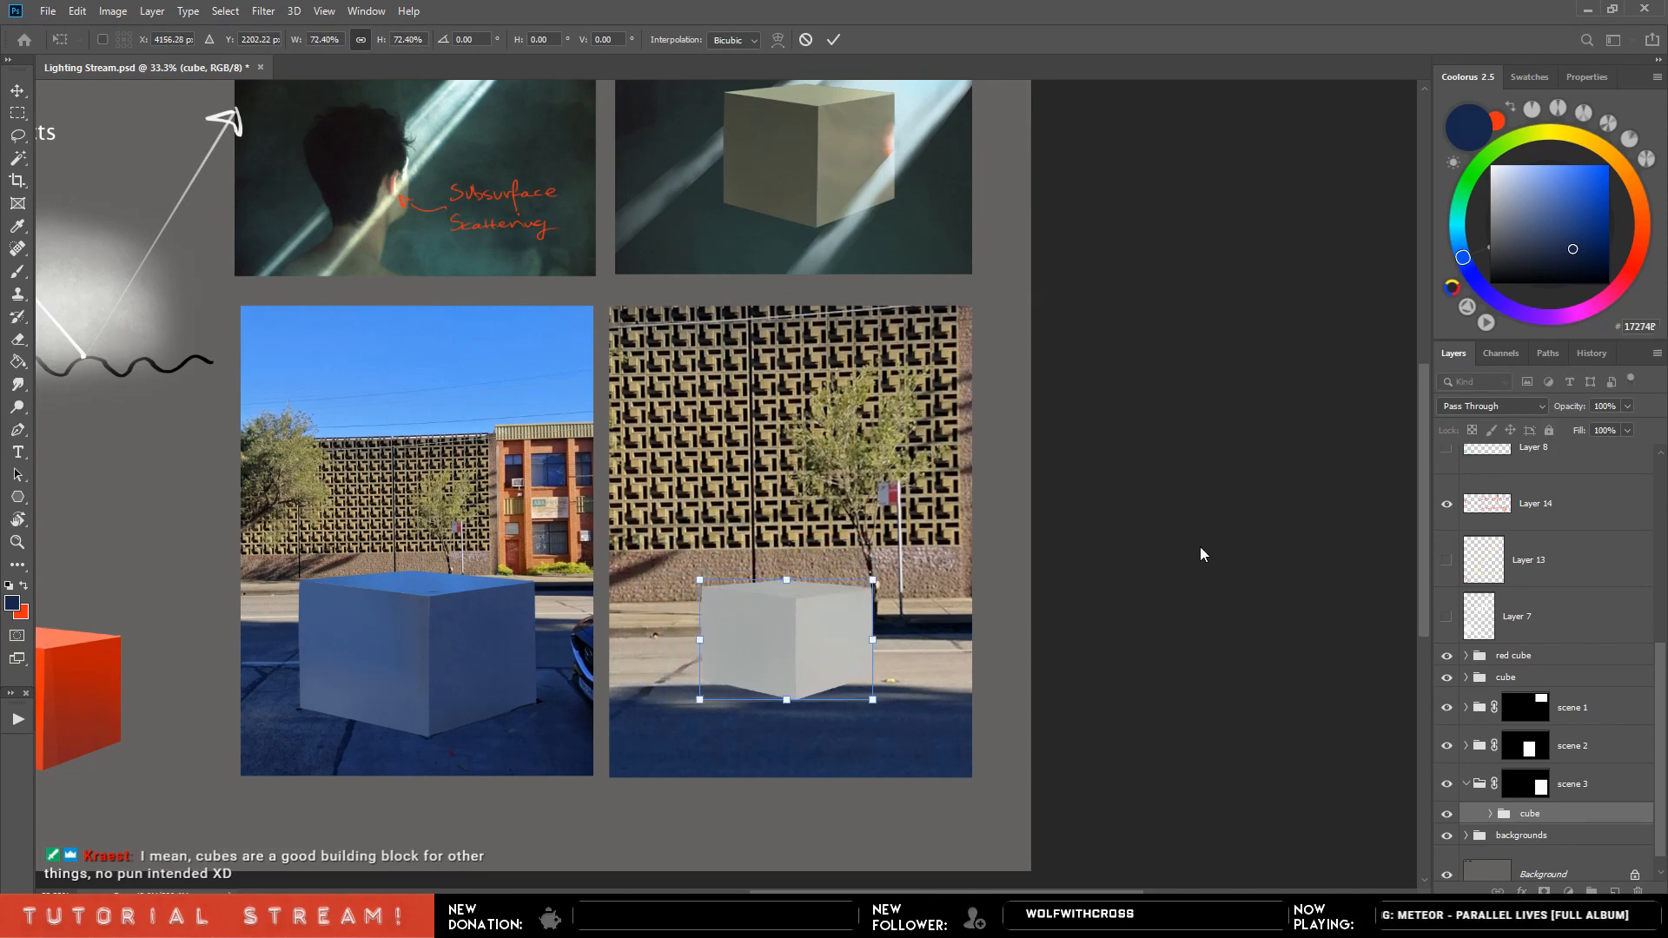
pyautogui.press('b')
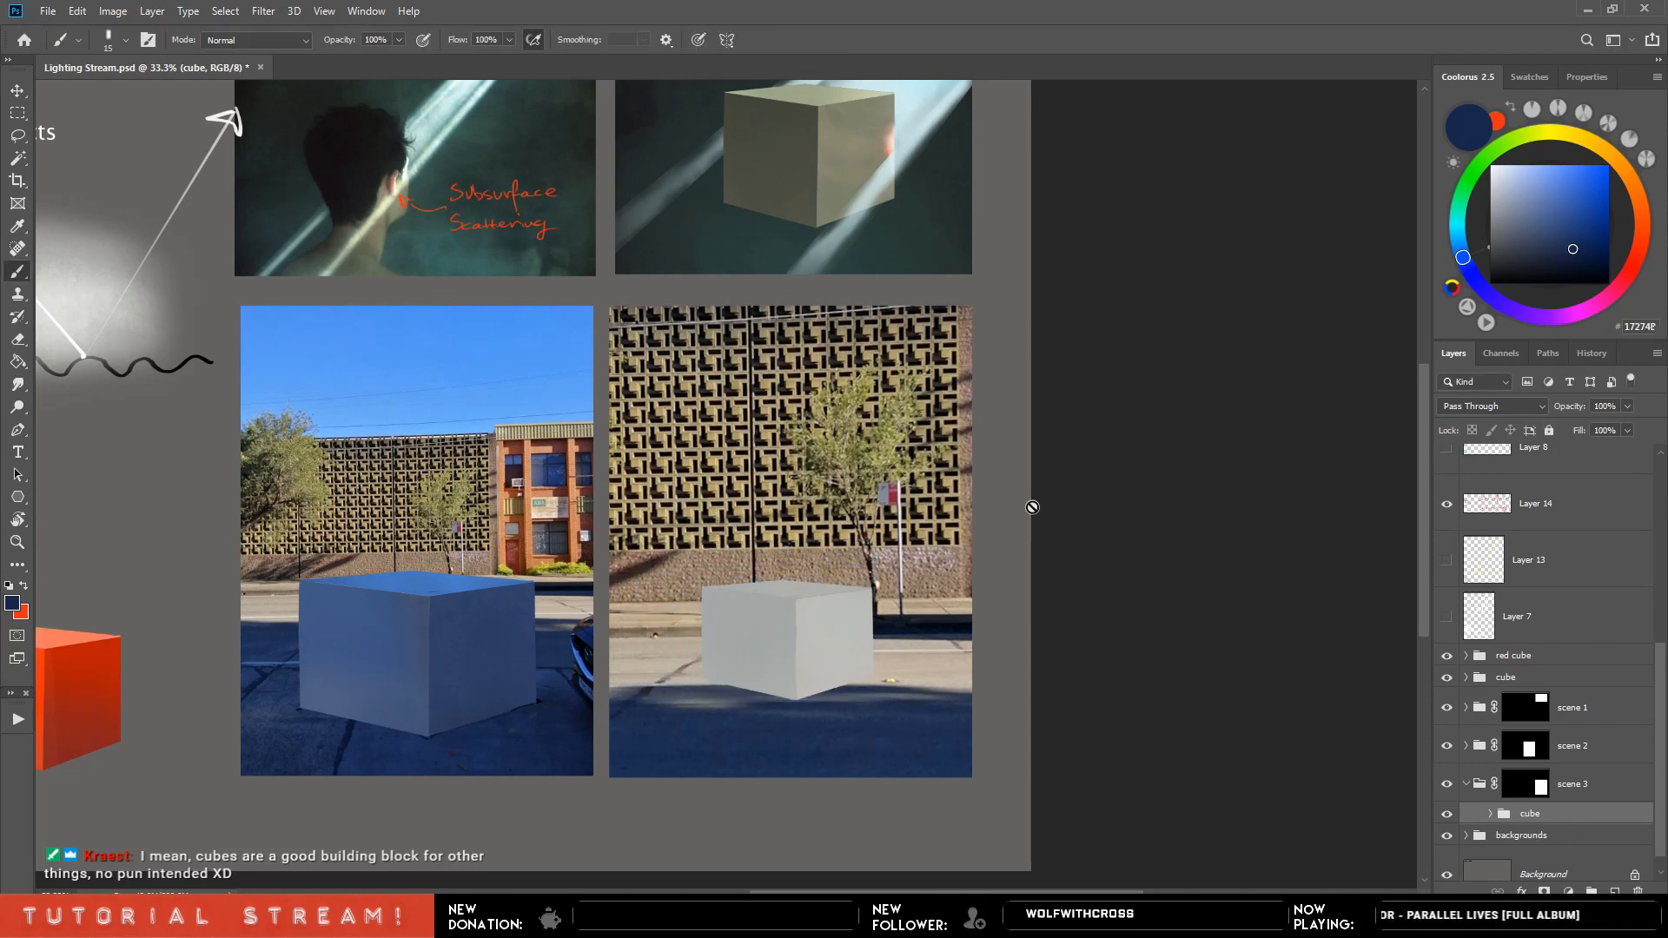
pyautogui.click(1100, 494)
pyautogui.press('Return')
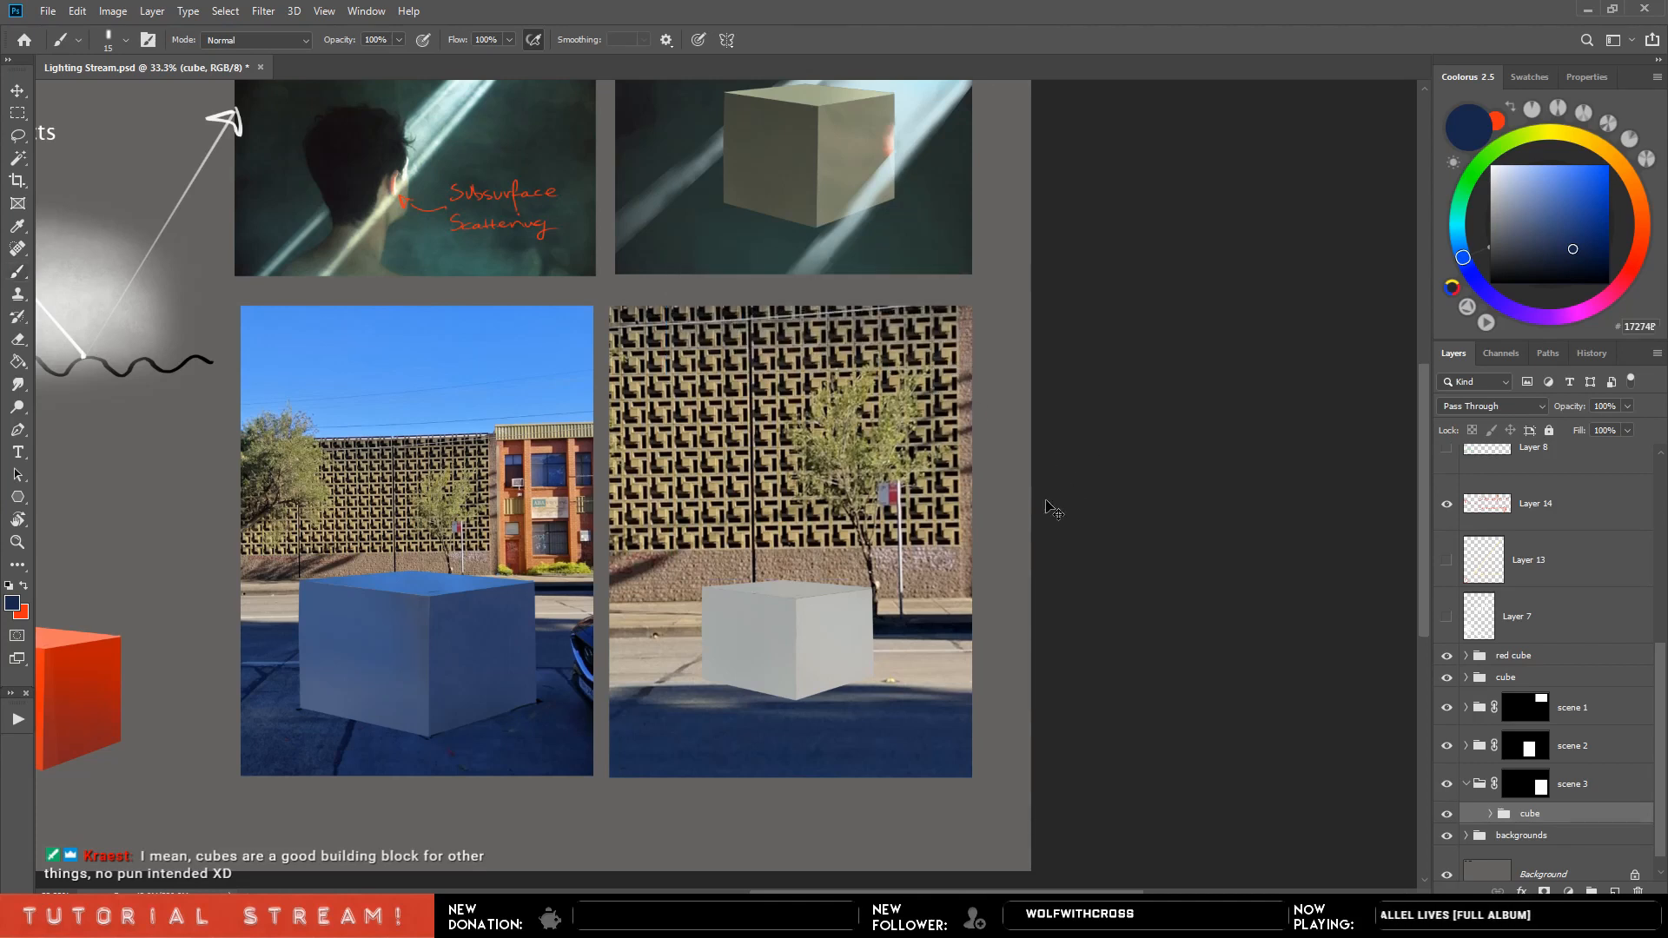
# Enlarge the scene 3 cube slightly up and outward from its far lower corner.
pyautogui.hotkey('ctrl', 't')
pyautogui.moveTo(875, 581); pyautogui.dragTo(898, 572)
pyautogui.press('Return')
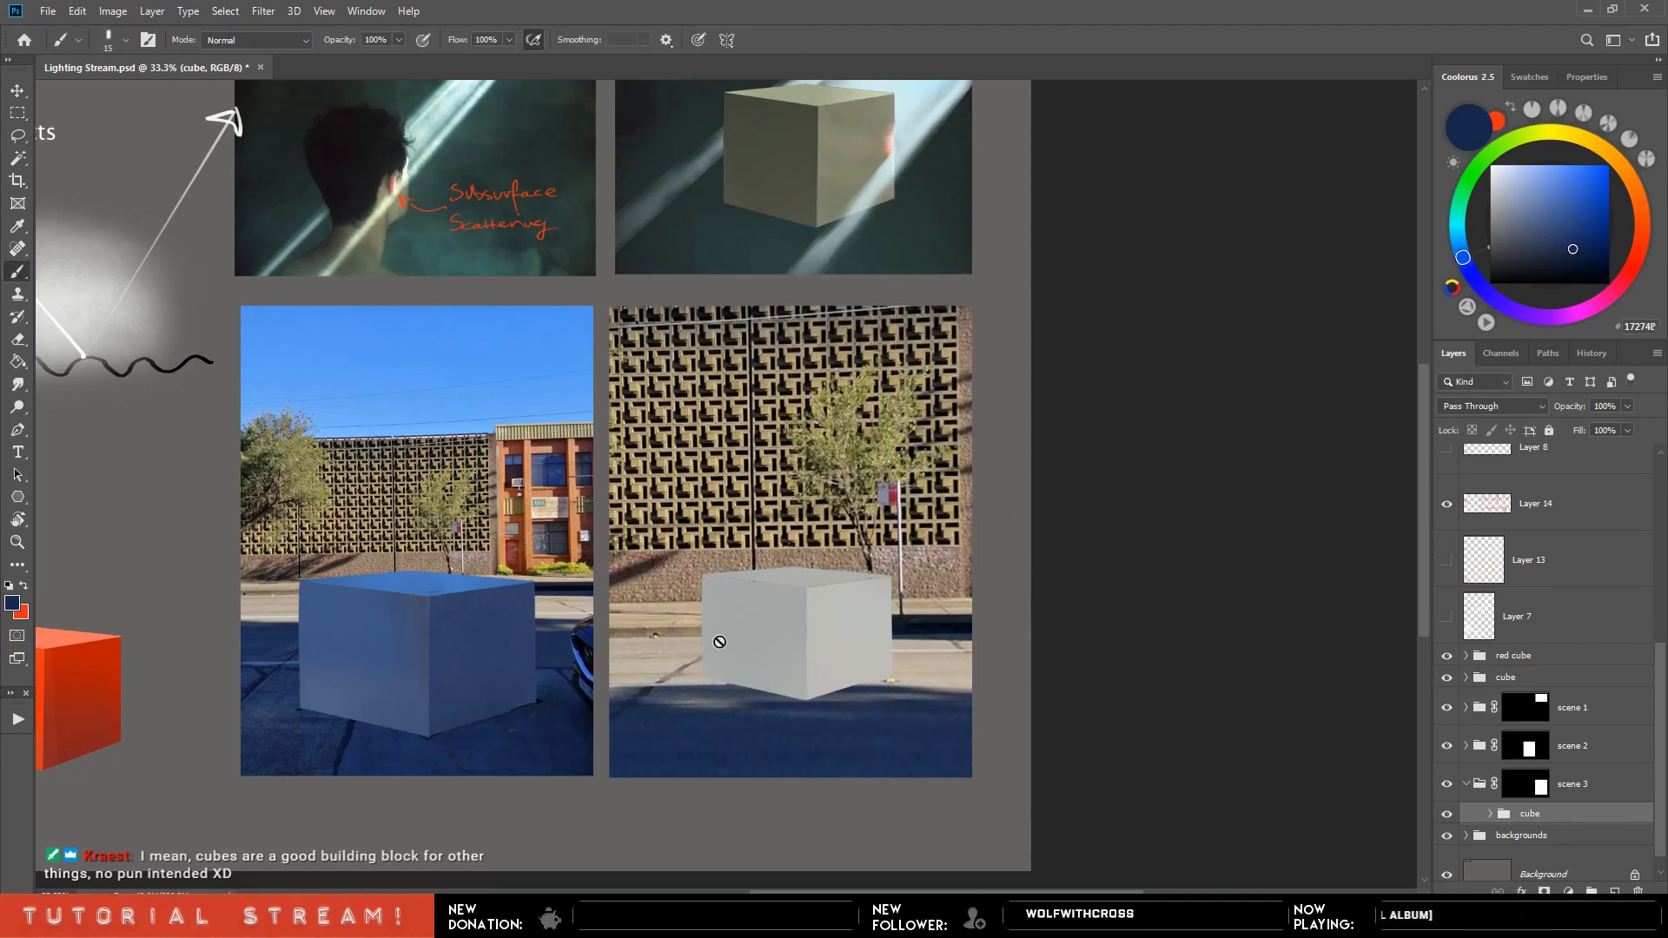
# Expand the cube group inside scene 3 and select its front face layer.
pyautogui.click(1446, 746)
pyautogui.click(1446, 745)
pyautogui.click(1447, 786)
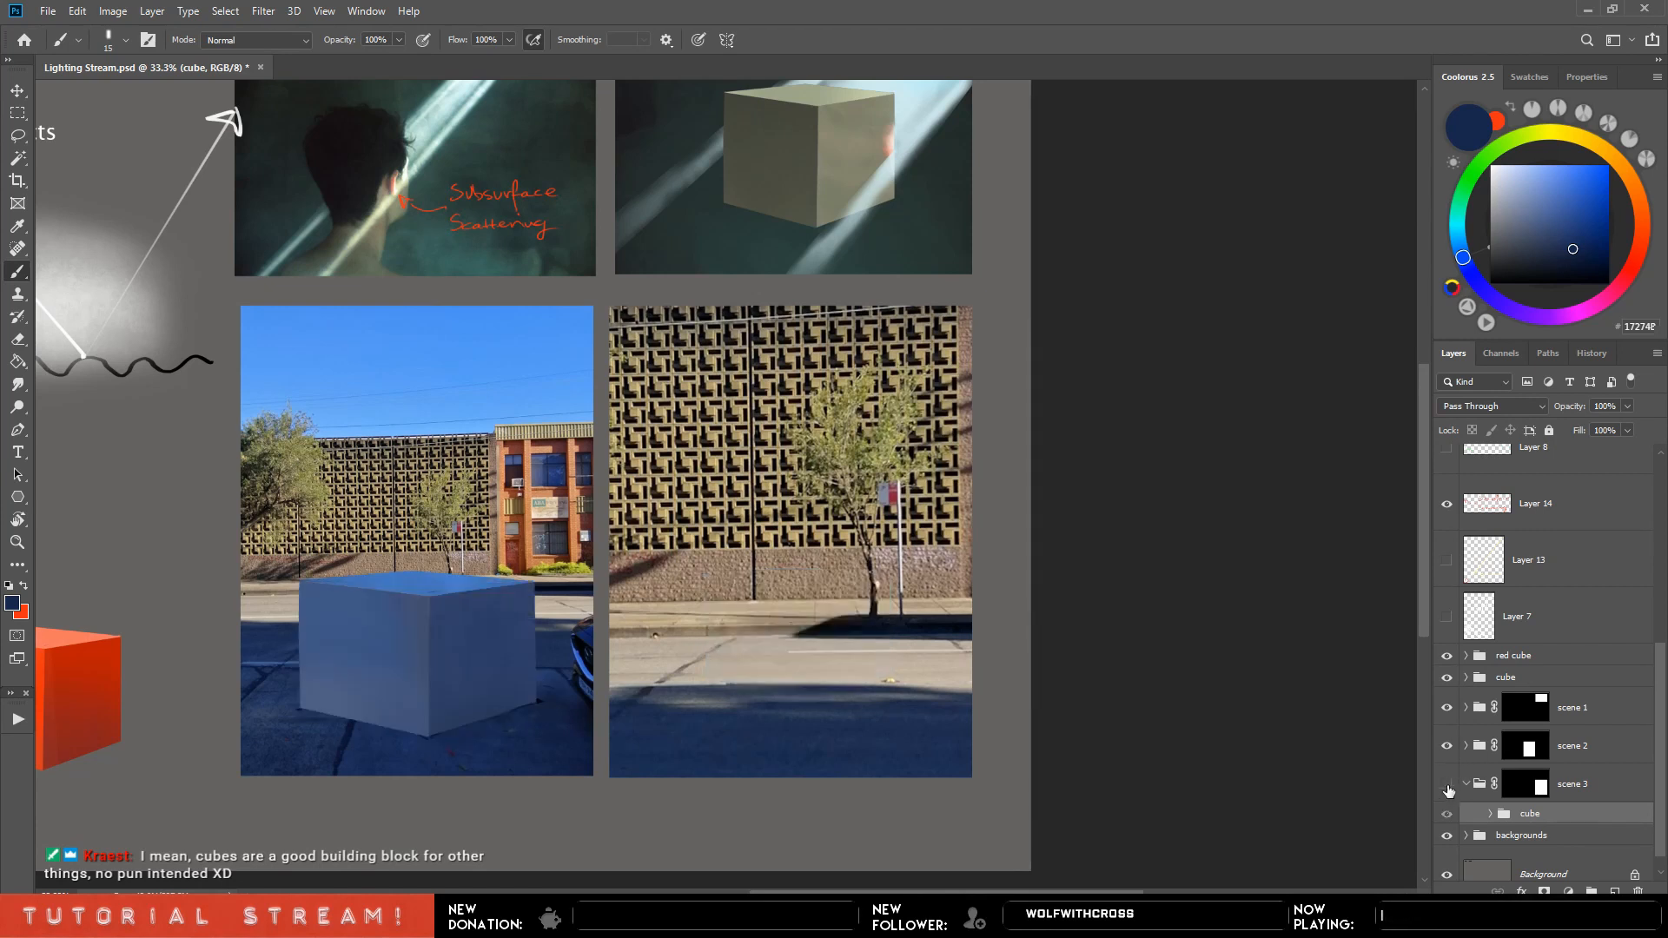
pyautogui.click(1448, 786)
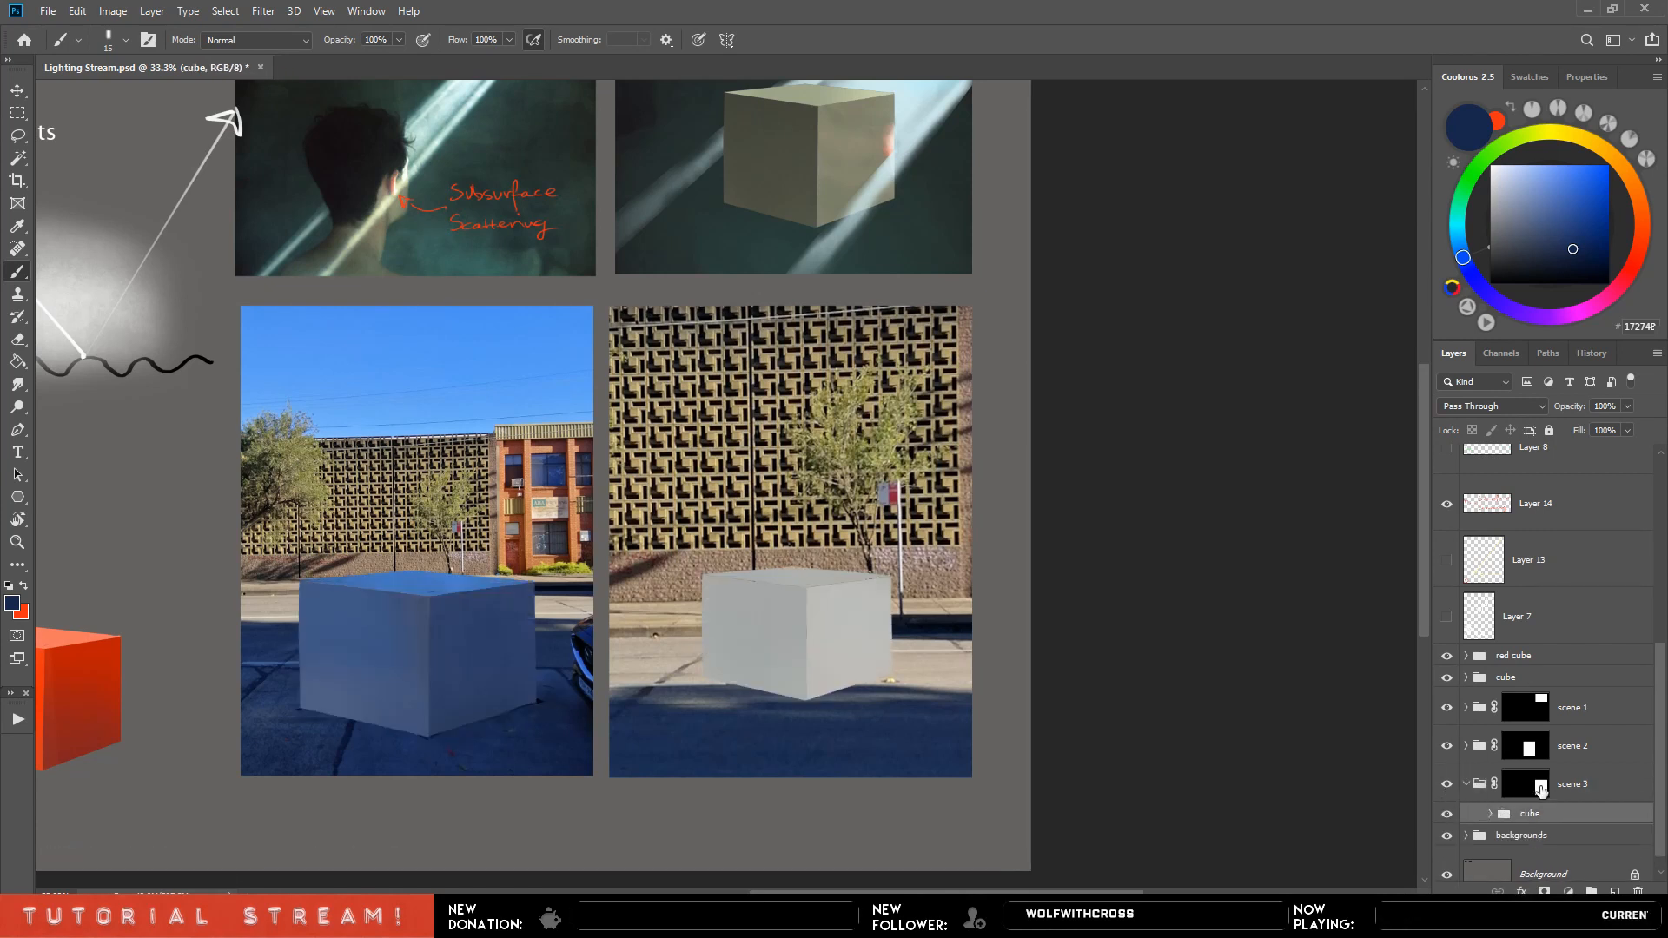
pyautogui.scroll(-1, 1655, 714)
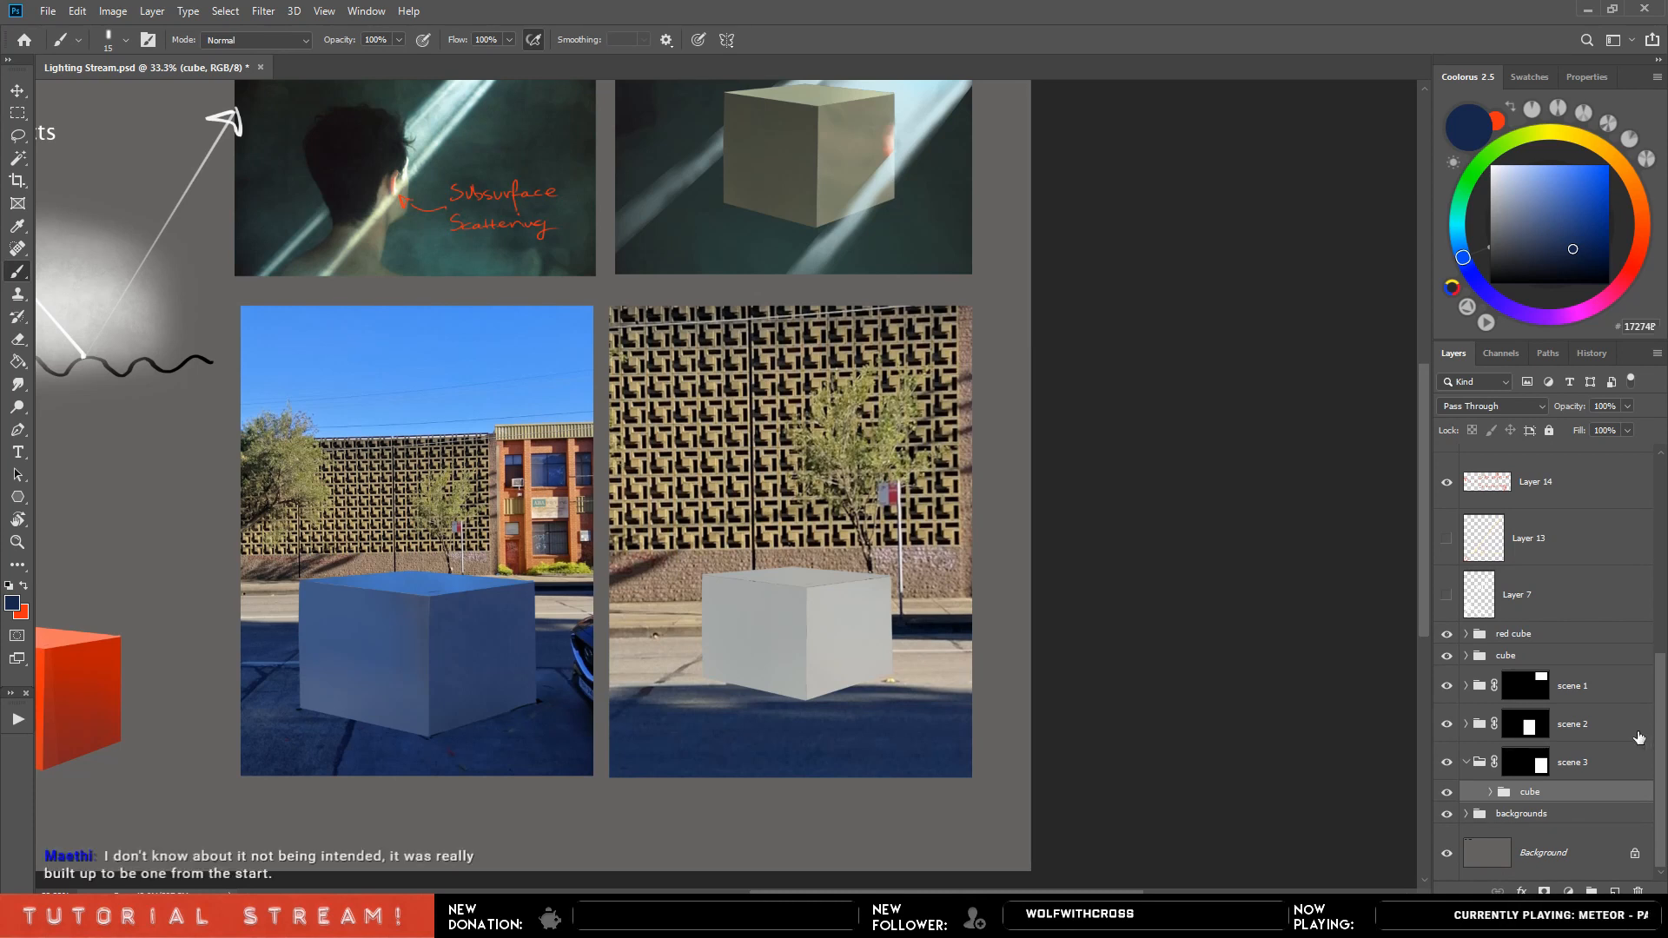
pyautogui.click(1491, 791)
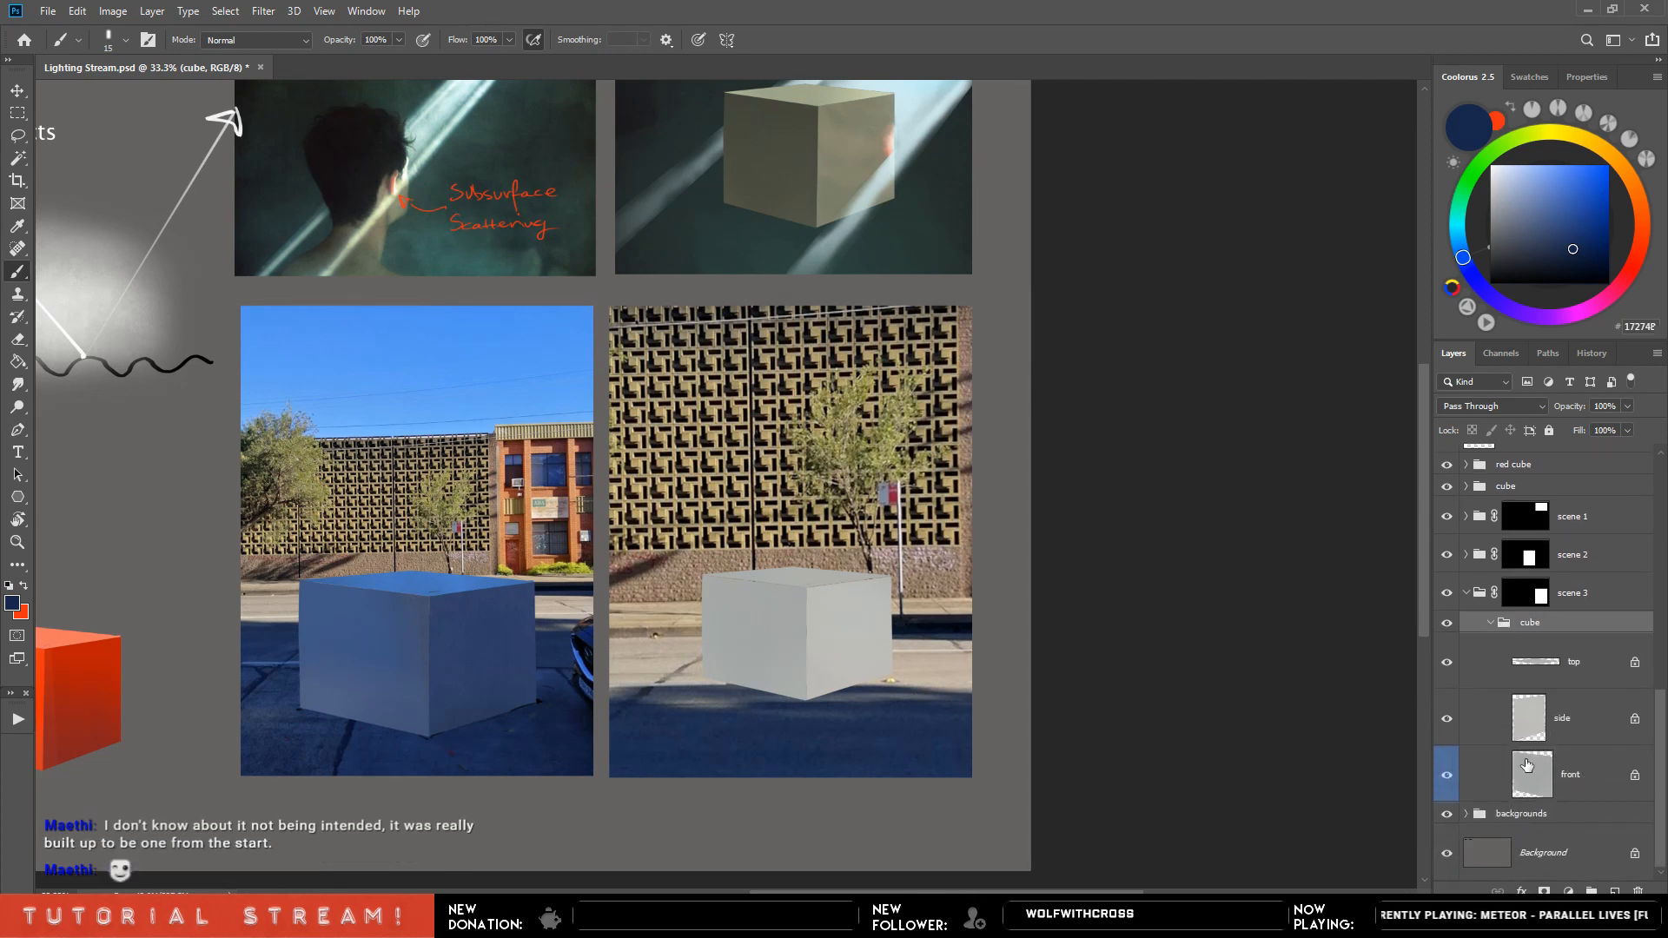
pyautogui.click(1526, 764)
# Choose the 70 px triangular brush from the Basics brush set.
pyautogui.moveTo(966, 643)
pyautogui.mouseDown()
pyautogui.moveTo(1247, 540)
pyautogui.moveTo(1223, 629)
pyautogui.mouseUp()
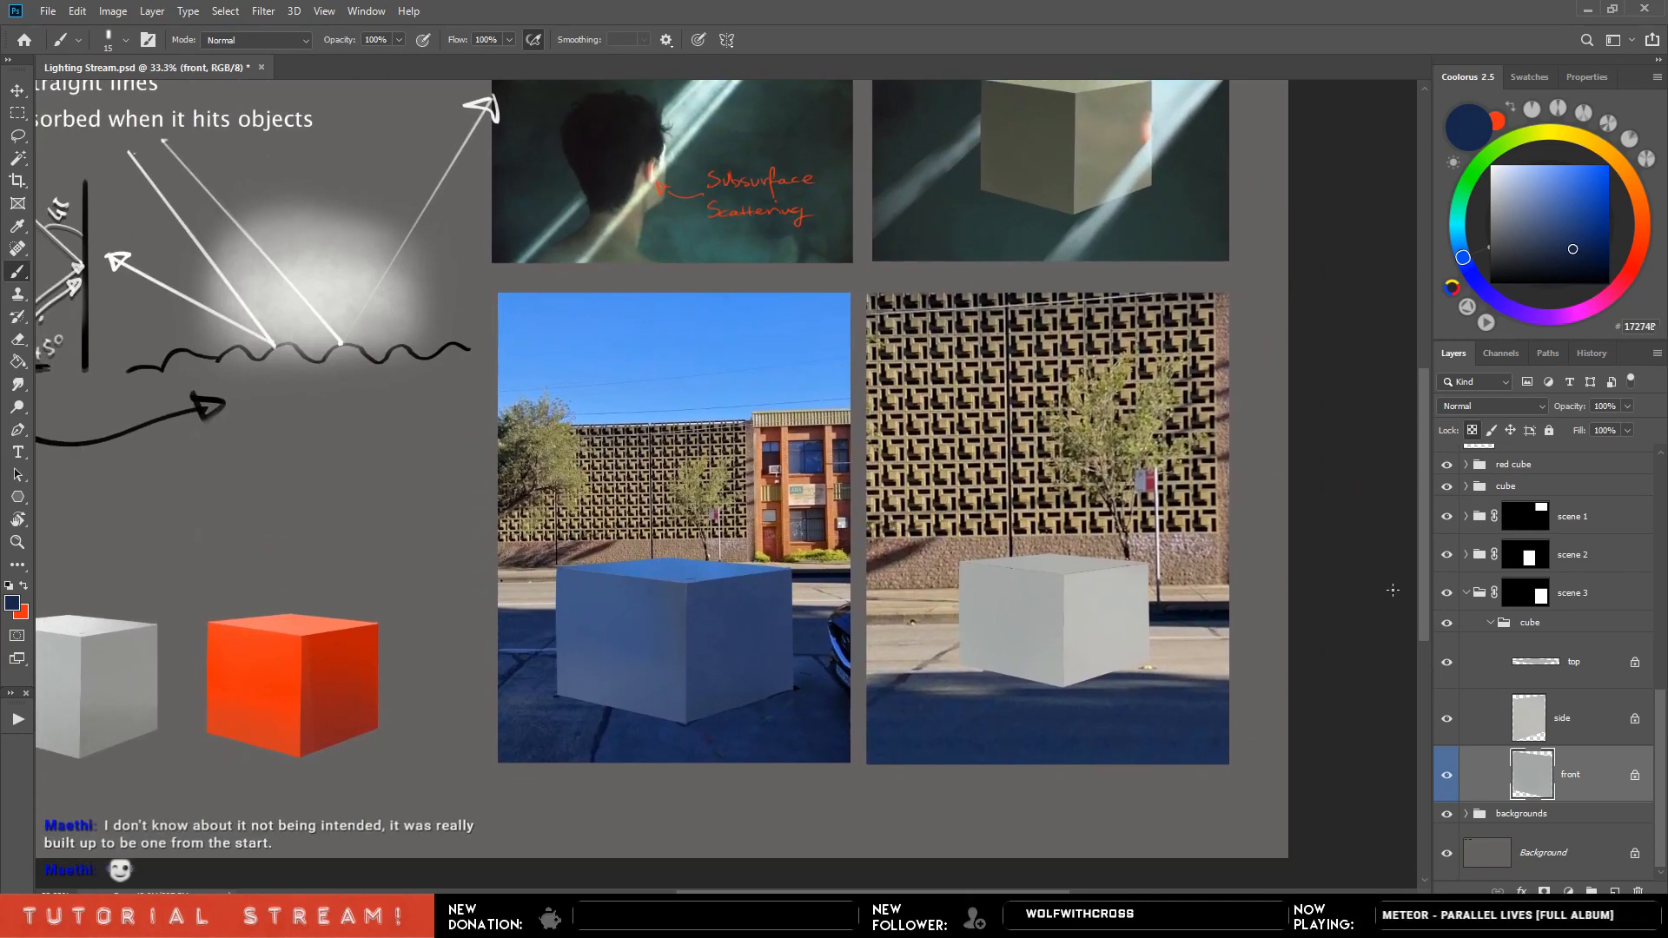
pyautogui.press('F5')
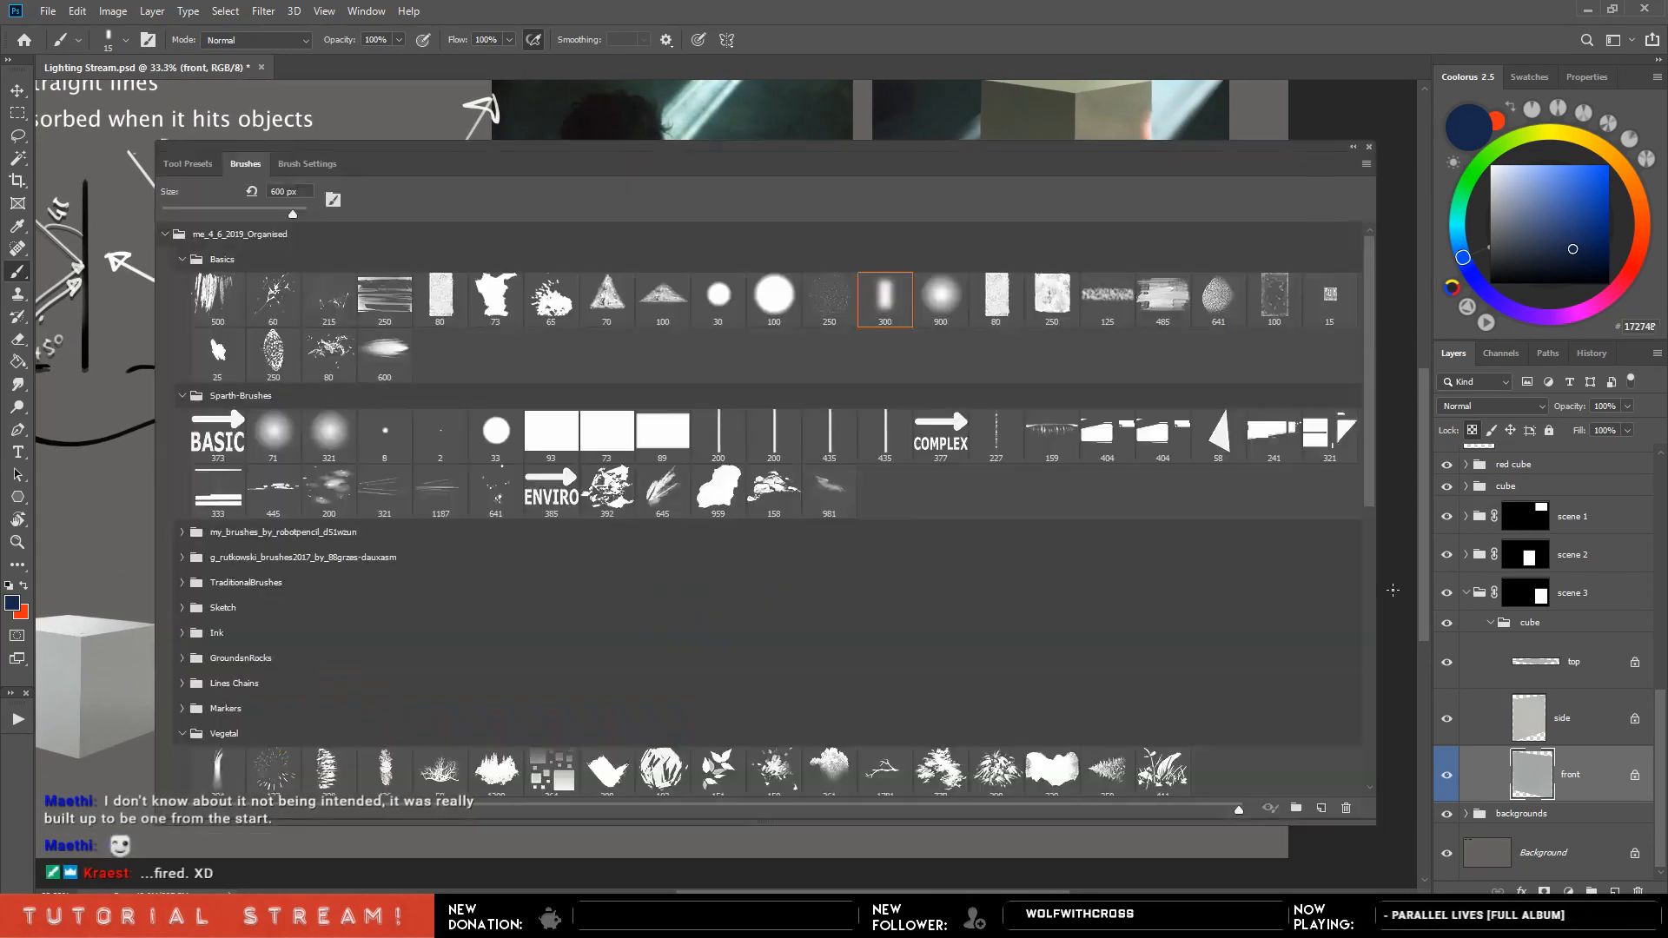
pyautogui.doubleClick(612, 298)
# Examine how the shadow edge falls across the printing sign on the orange brick building in the scene 2 photo.
pyautogui.moveTo(809, 494); pyautogui.dragTo(734, 485)
pyautogui.hotkey('ctrl', '+')
pyautogui.hotkey('ctrl', '+')
pyautogui.hotkey('ctrl', '+')
pyautogui.hotkey('ctrl', '+')
pyautogui.hotkey('ctrl', '+')
pyautogui.hotkey('ctrl', '+')
pyautogui.hotkey('ctrl', '+')
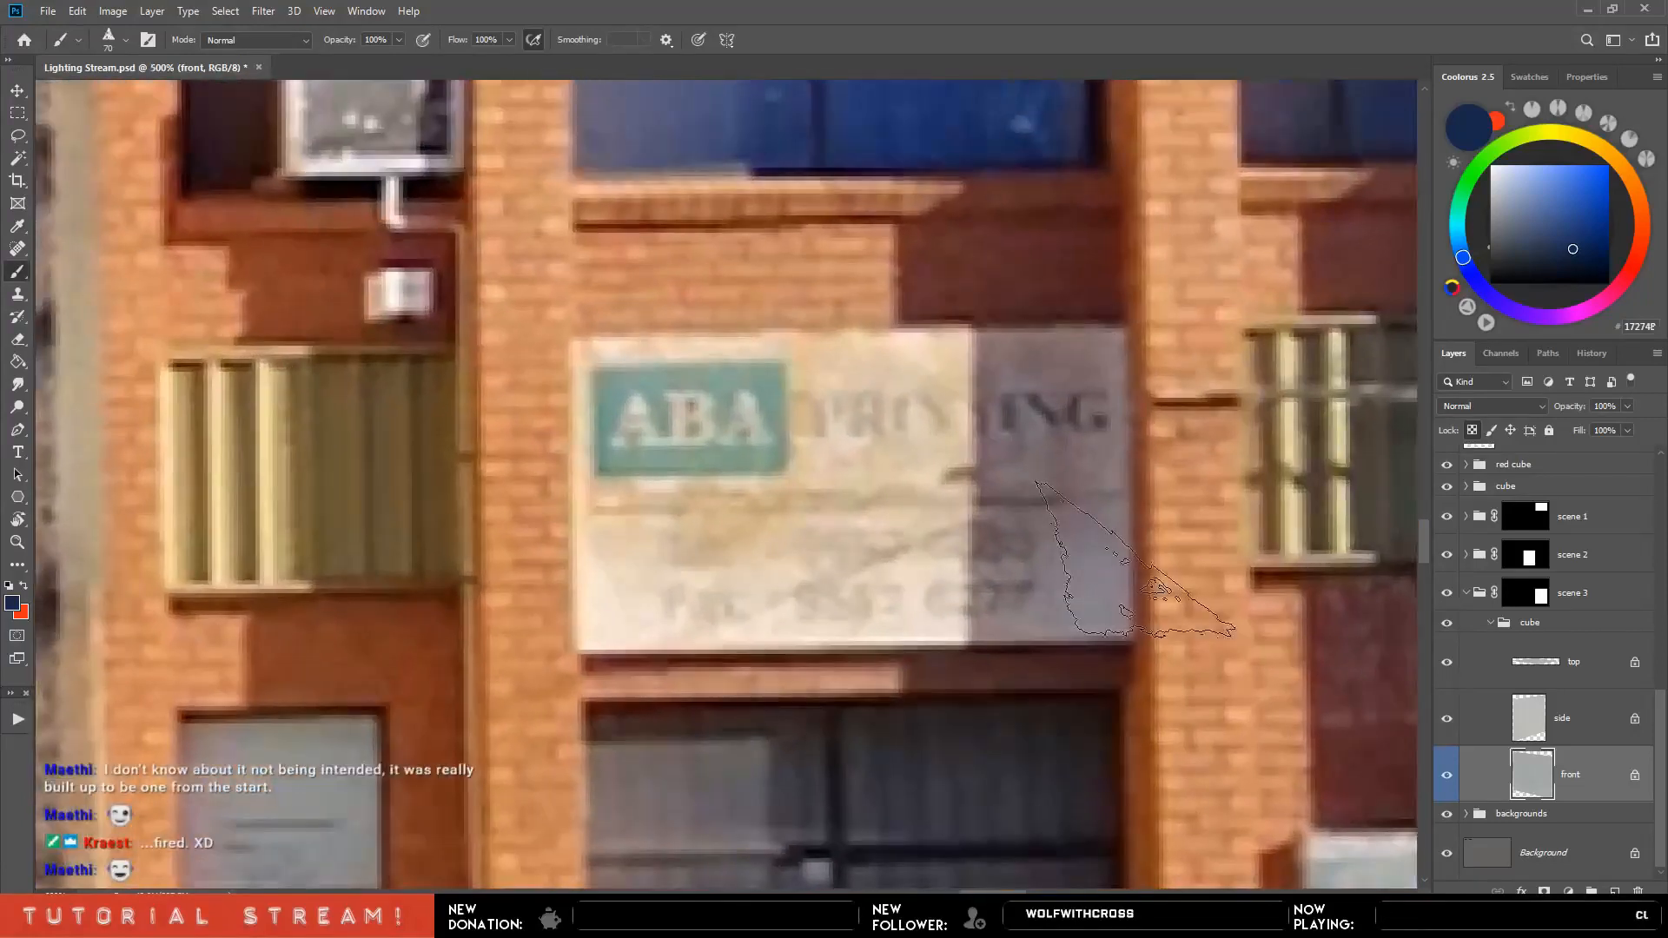
pyautogui.hotkey('ctrl', '-')
pyautogui.hotkey('ctrl', '-')
pyautogui.hotkey('ctrl', '-')
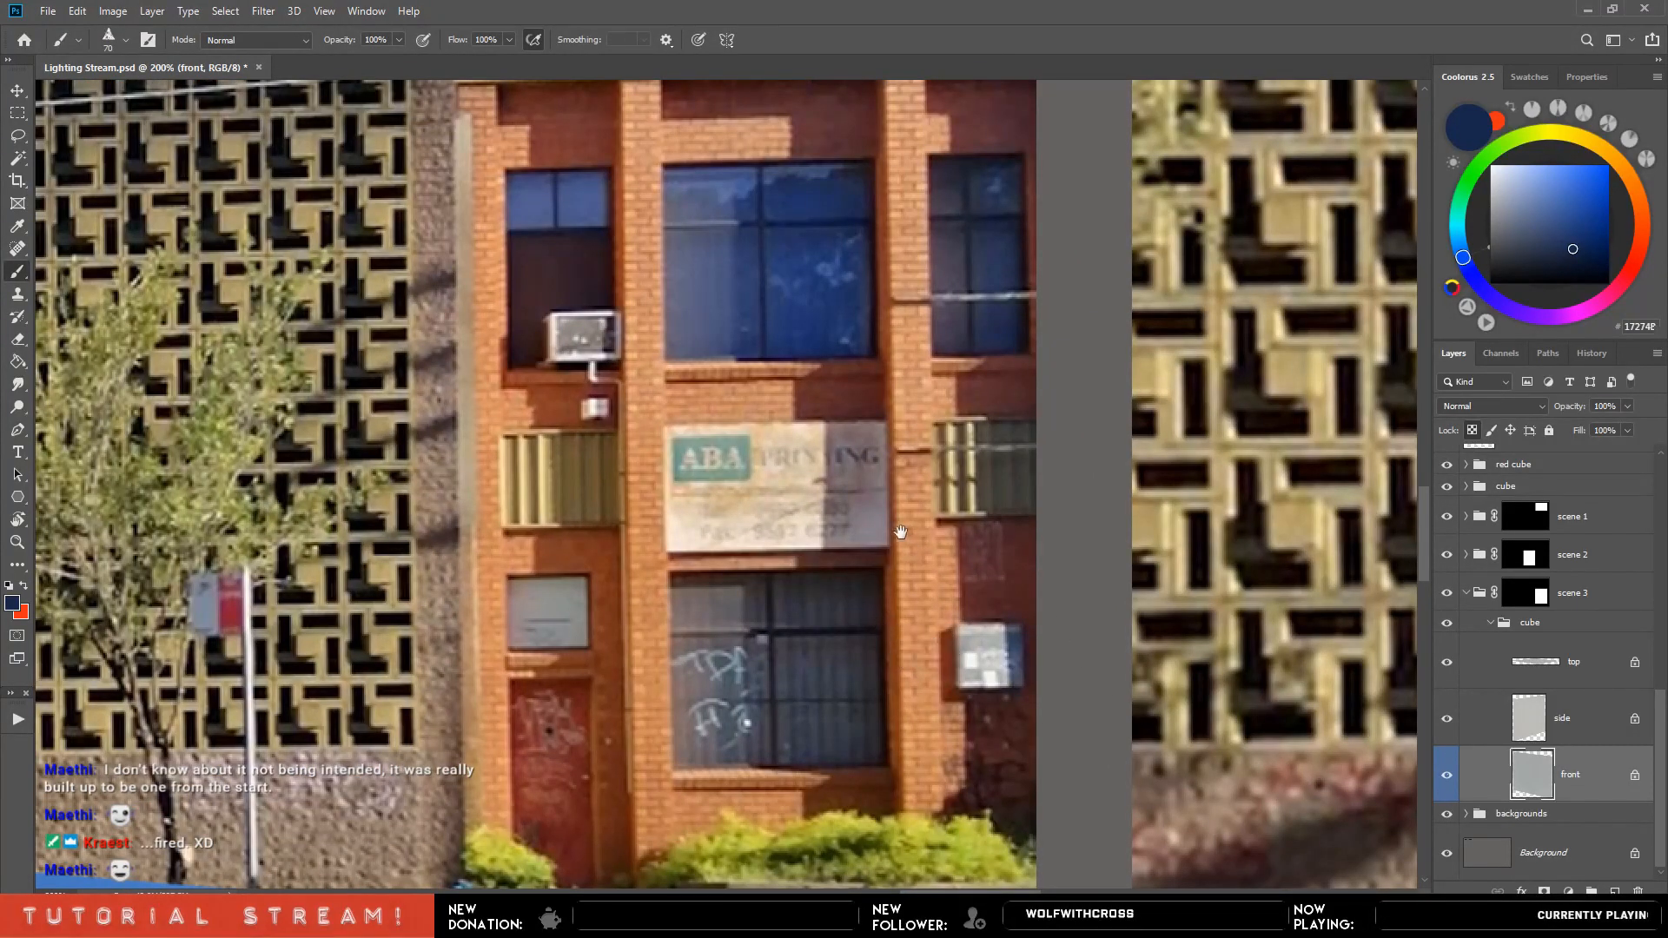
pyautogui.hotkey('ctrl', '-')
pyautogui.hotkey('ctrl', '-')
pyautogui.hotkey('ctrl', '-')
pyautogui.hotkey('ctrl', '-')
# Select the scene 3 cube's side layer and set the painting colour to orange-red FF371E.
pyautogui.click(1534, 711)
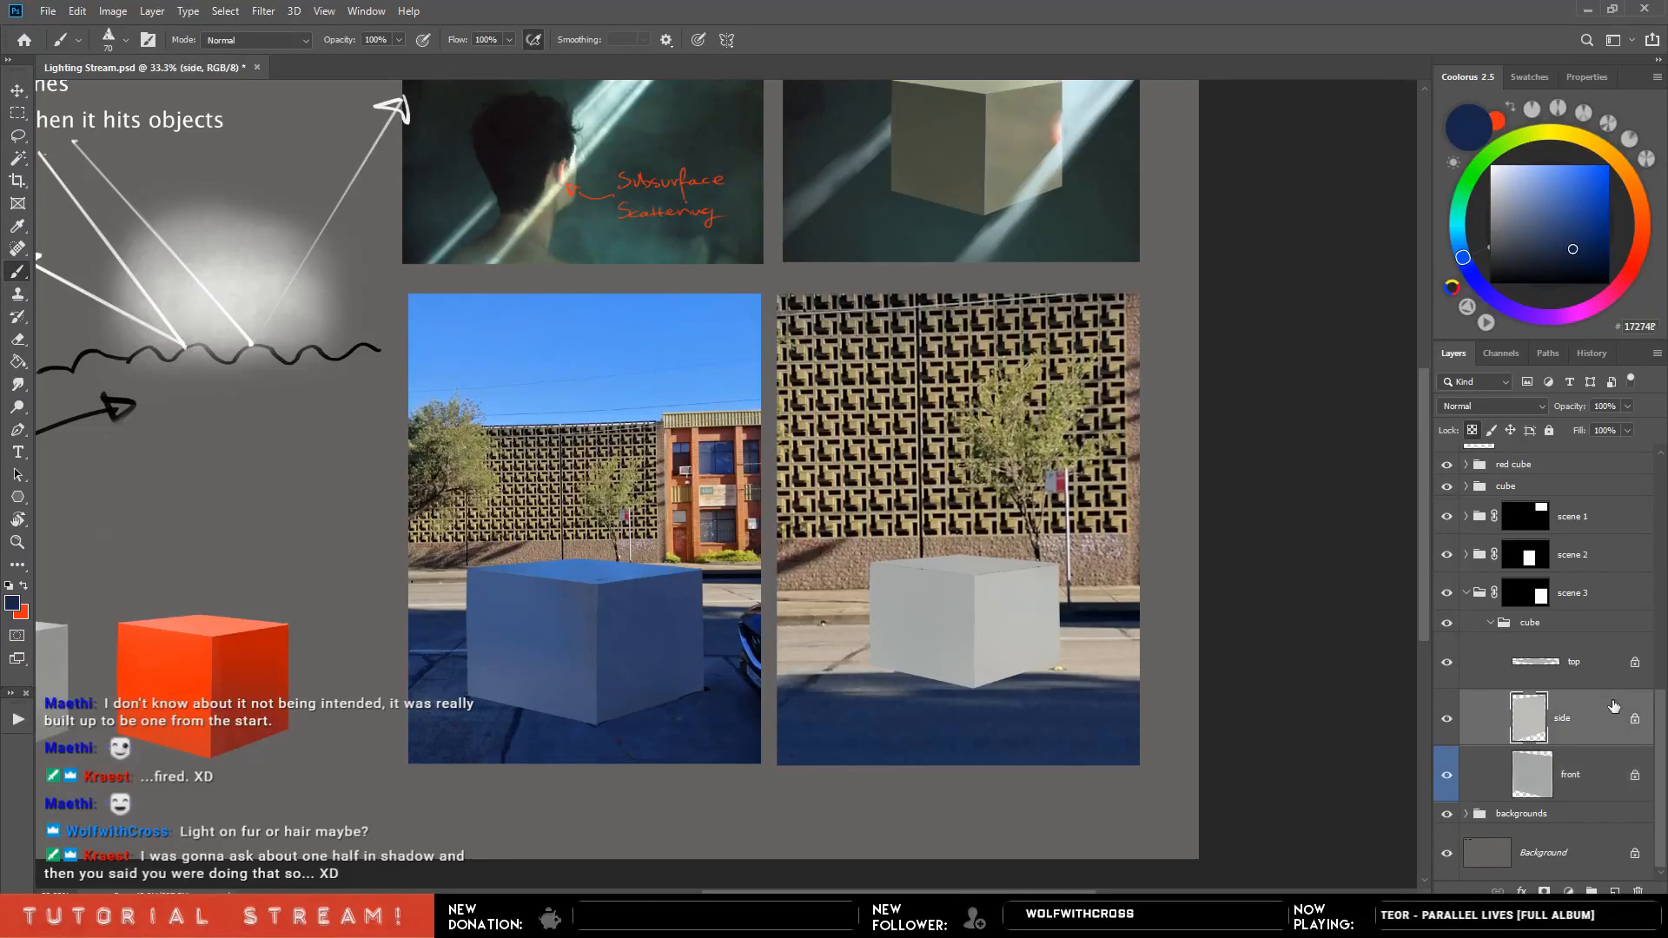
pyautogui.click(1447, 775)
pyautogui.click(1448, 775)
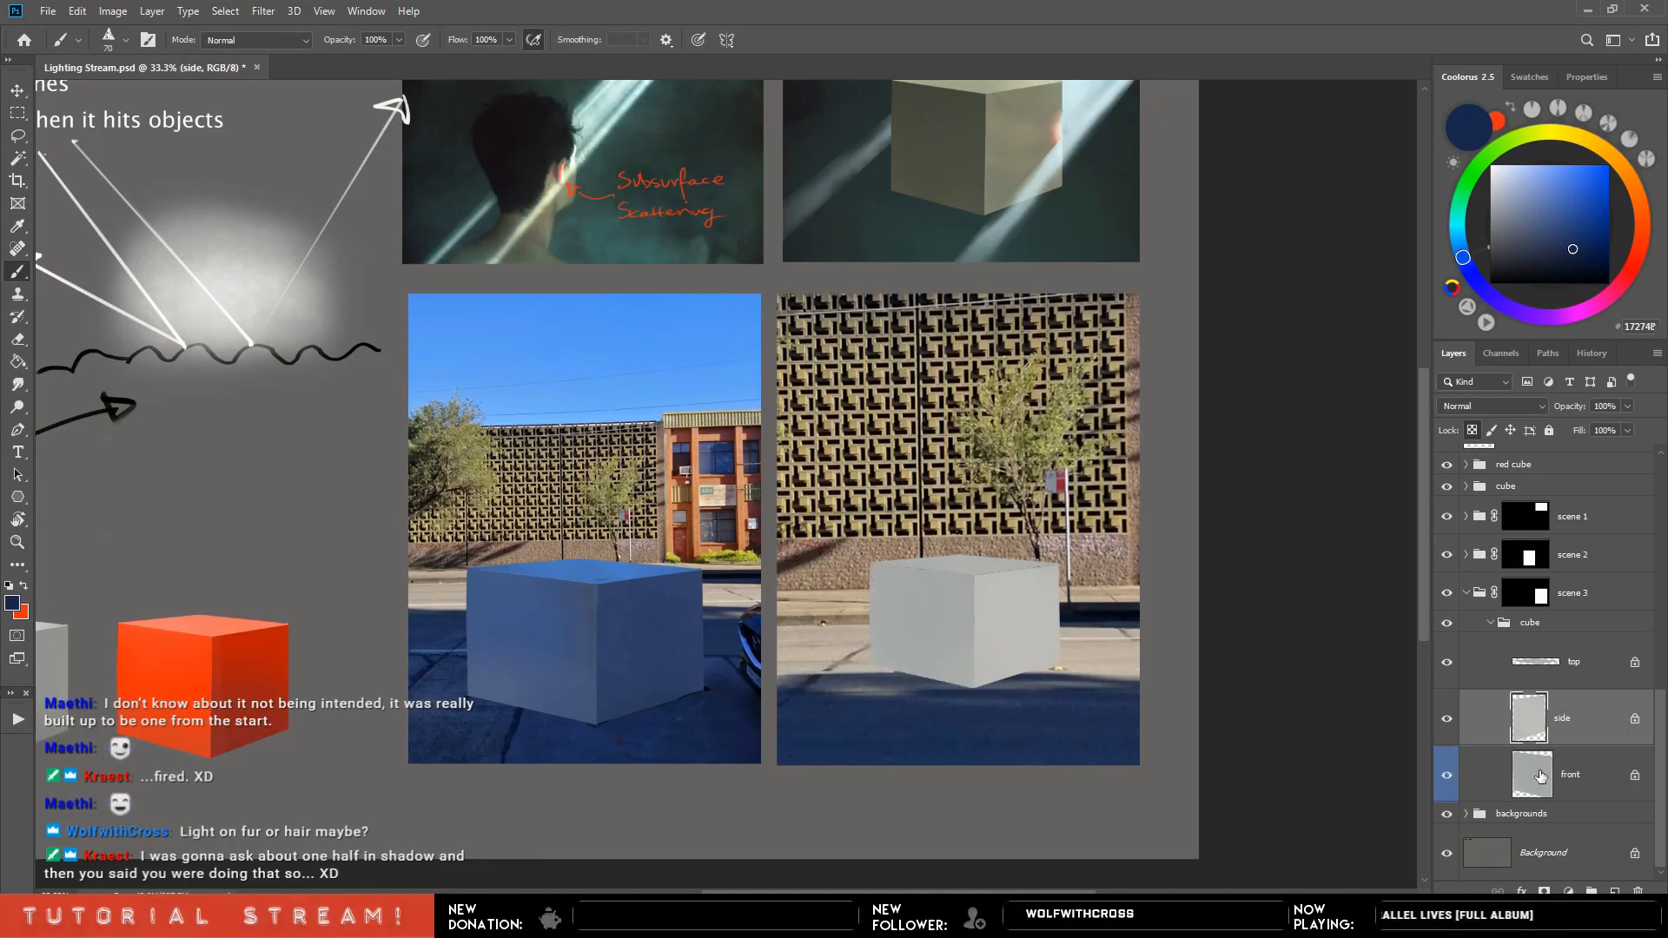
pyautogui.click(1640, 246)
pyautogui.click(1600, 165)
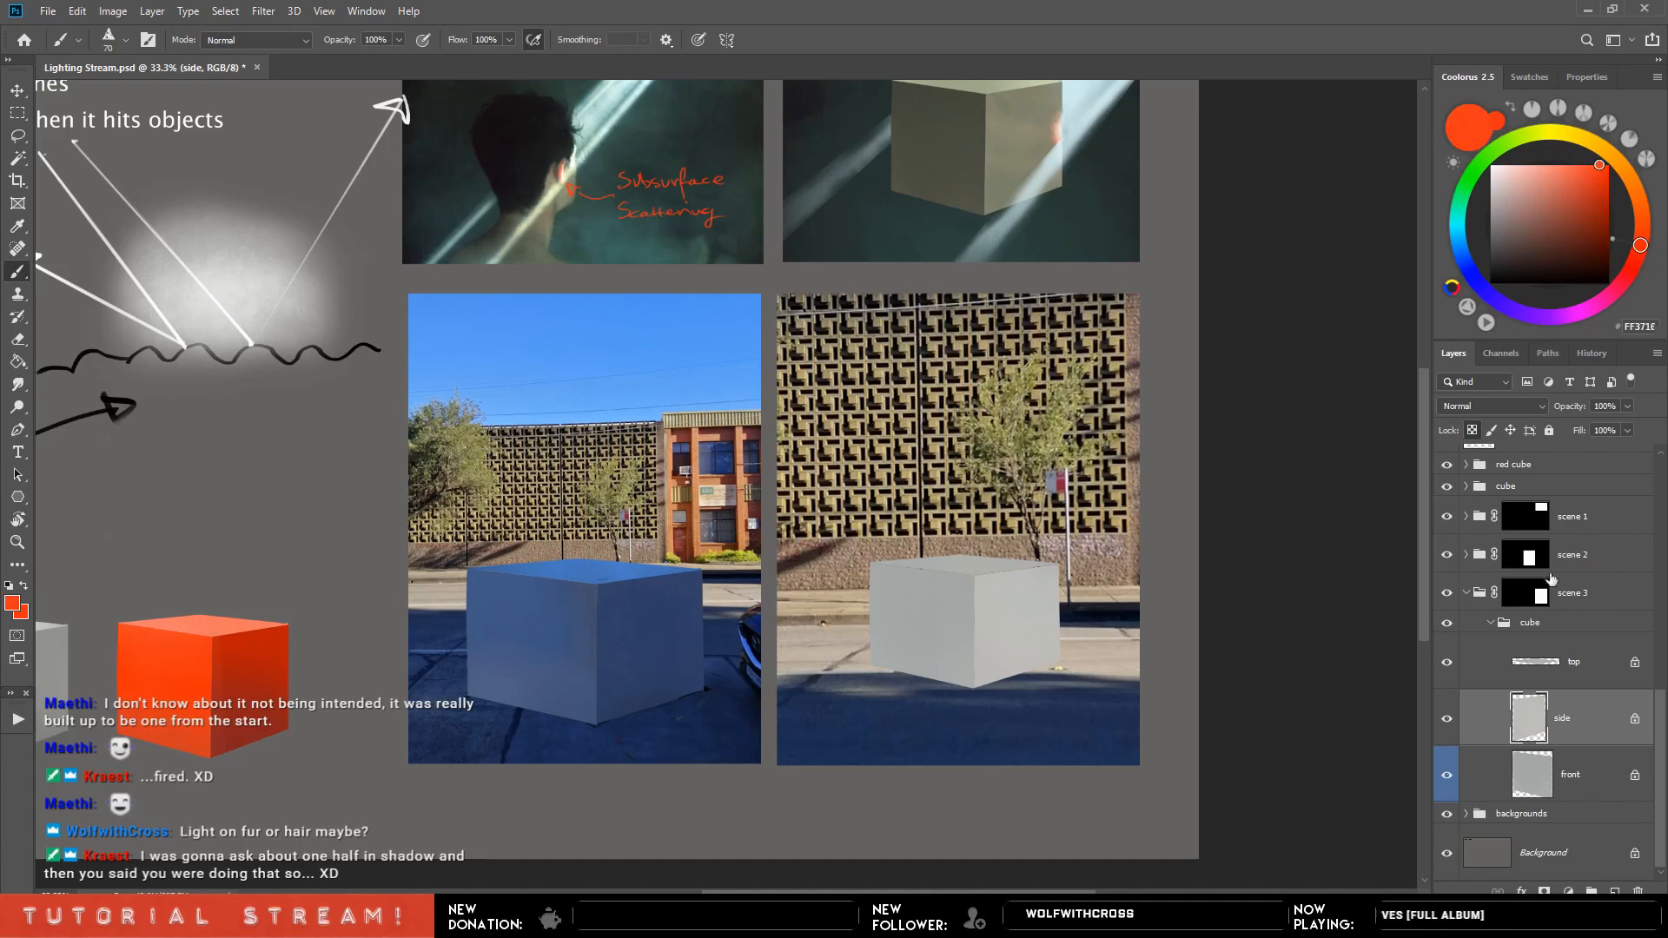
# Add a new layer at the top of the scene 3 cube group and reduce the brush size to 15.
pyautogui.click(1589, 624)
pyautogui.click(1614, 892)
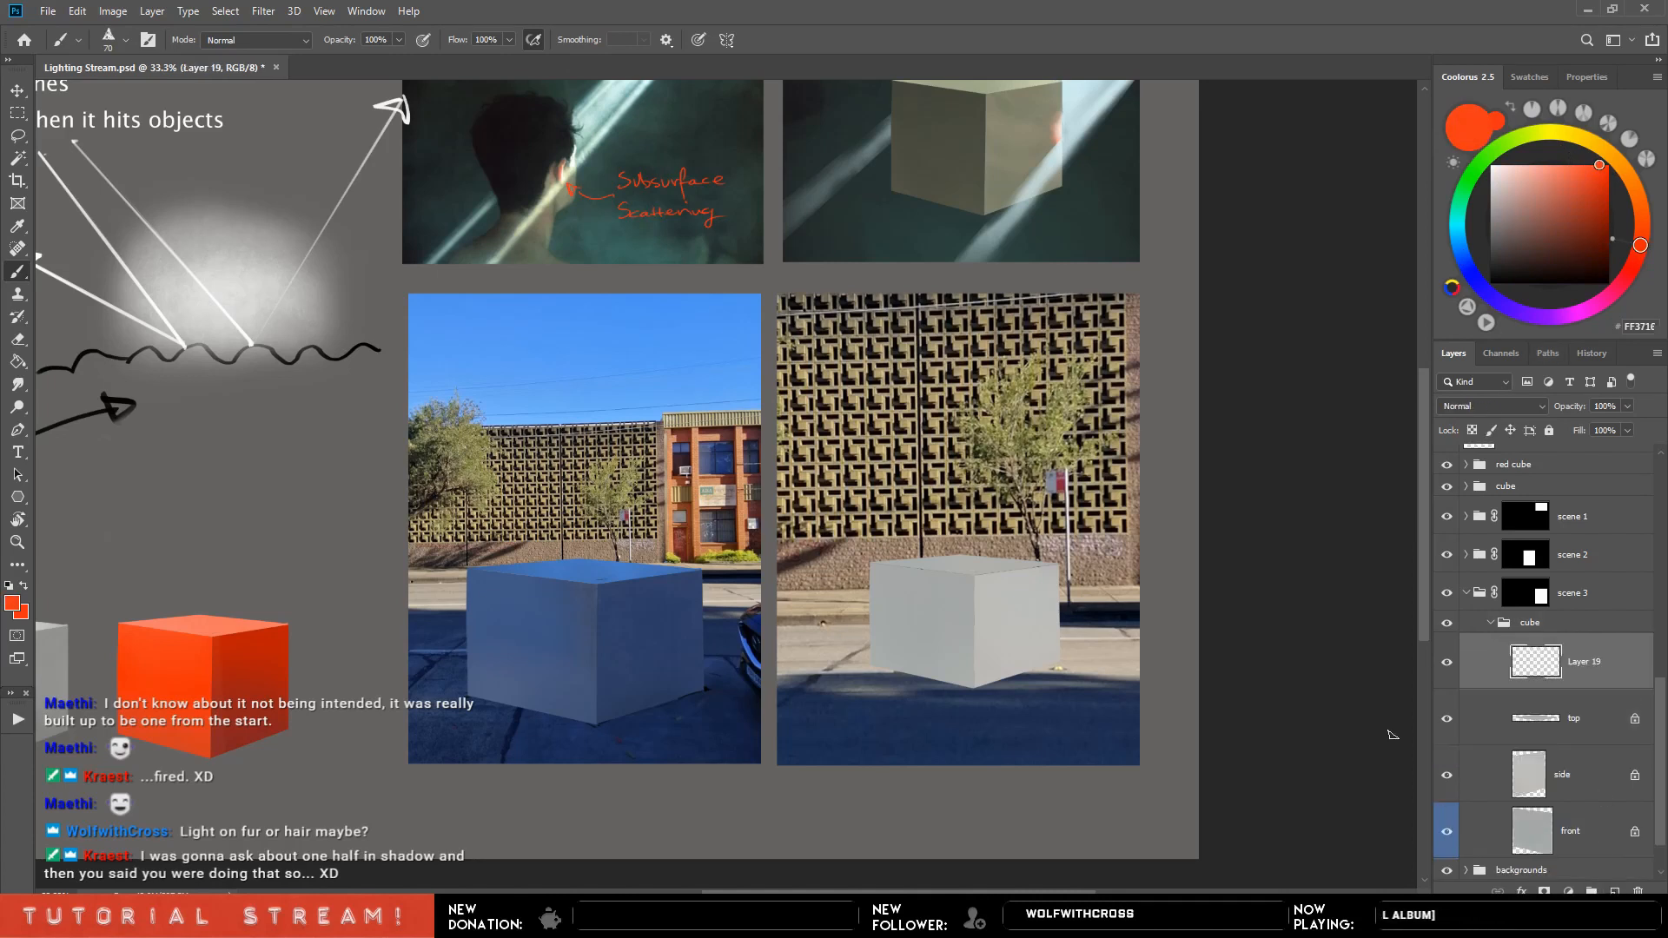
pyautogui.press('[')
pyautogui.press('[')
pyautogui.press('[')
pyautogui.press('[')
pyautogui.press('[')
pyautogui.press('[')
pyautogui.press('[')
pyautogui.press('[')
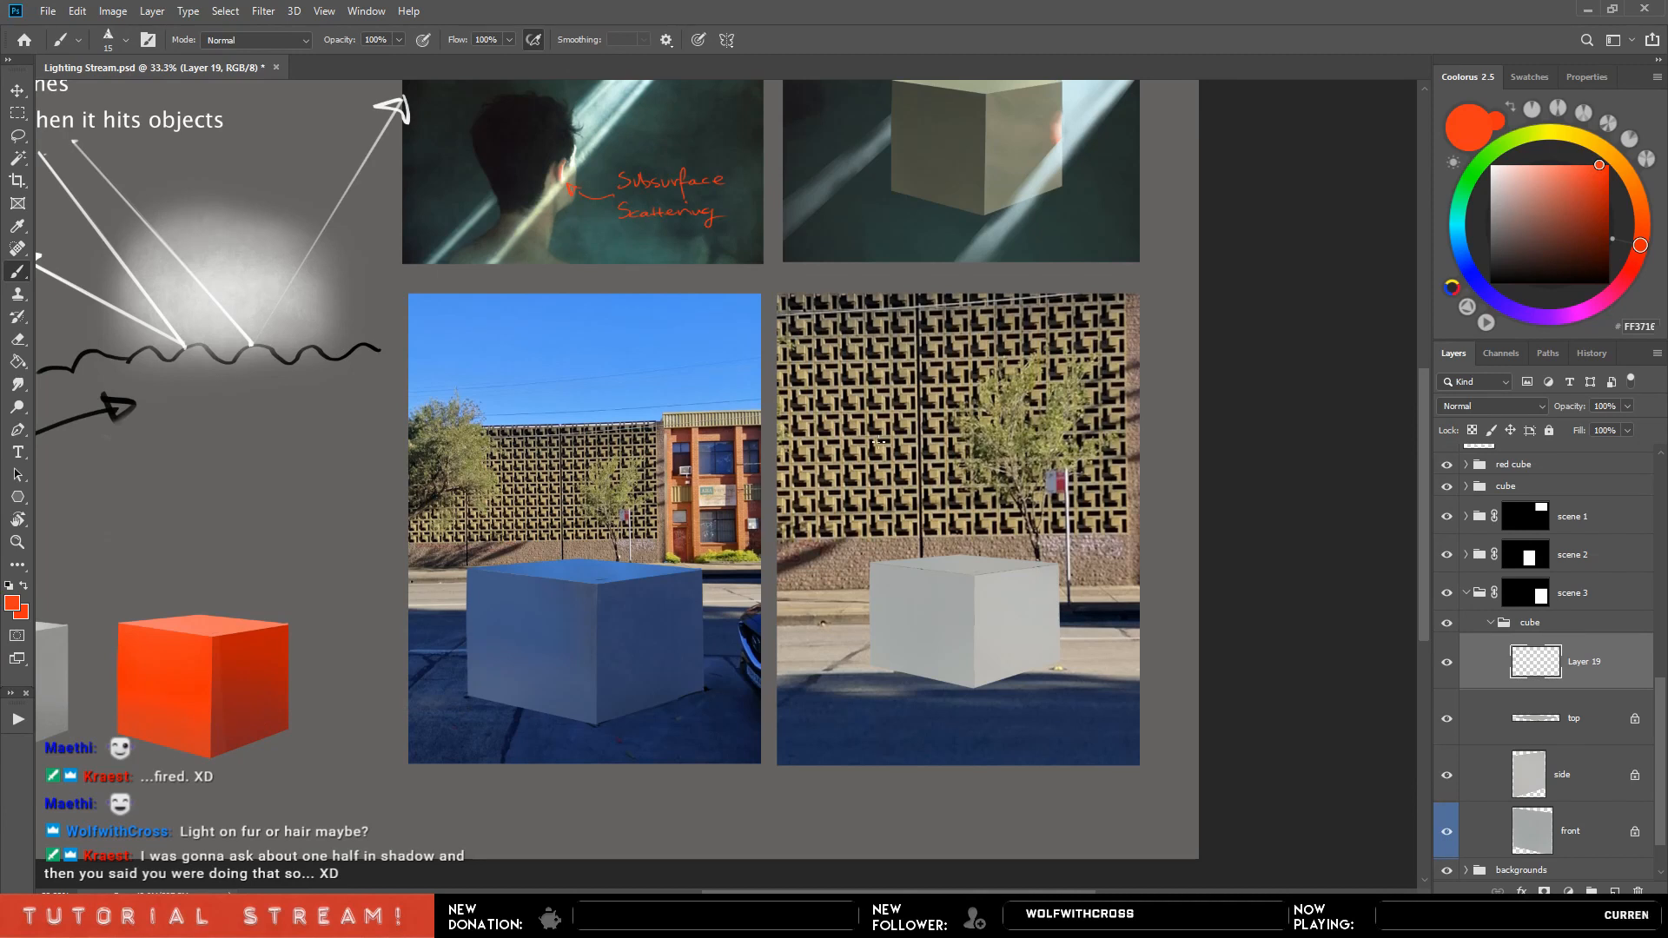
# Add a new layer above the standalone cube group and reduce the brush size to 10.
pyautogui.click(1536, 491)
pyautogui.click(1614, 891)
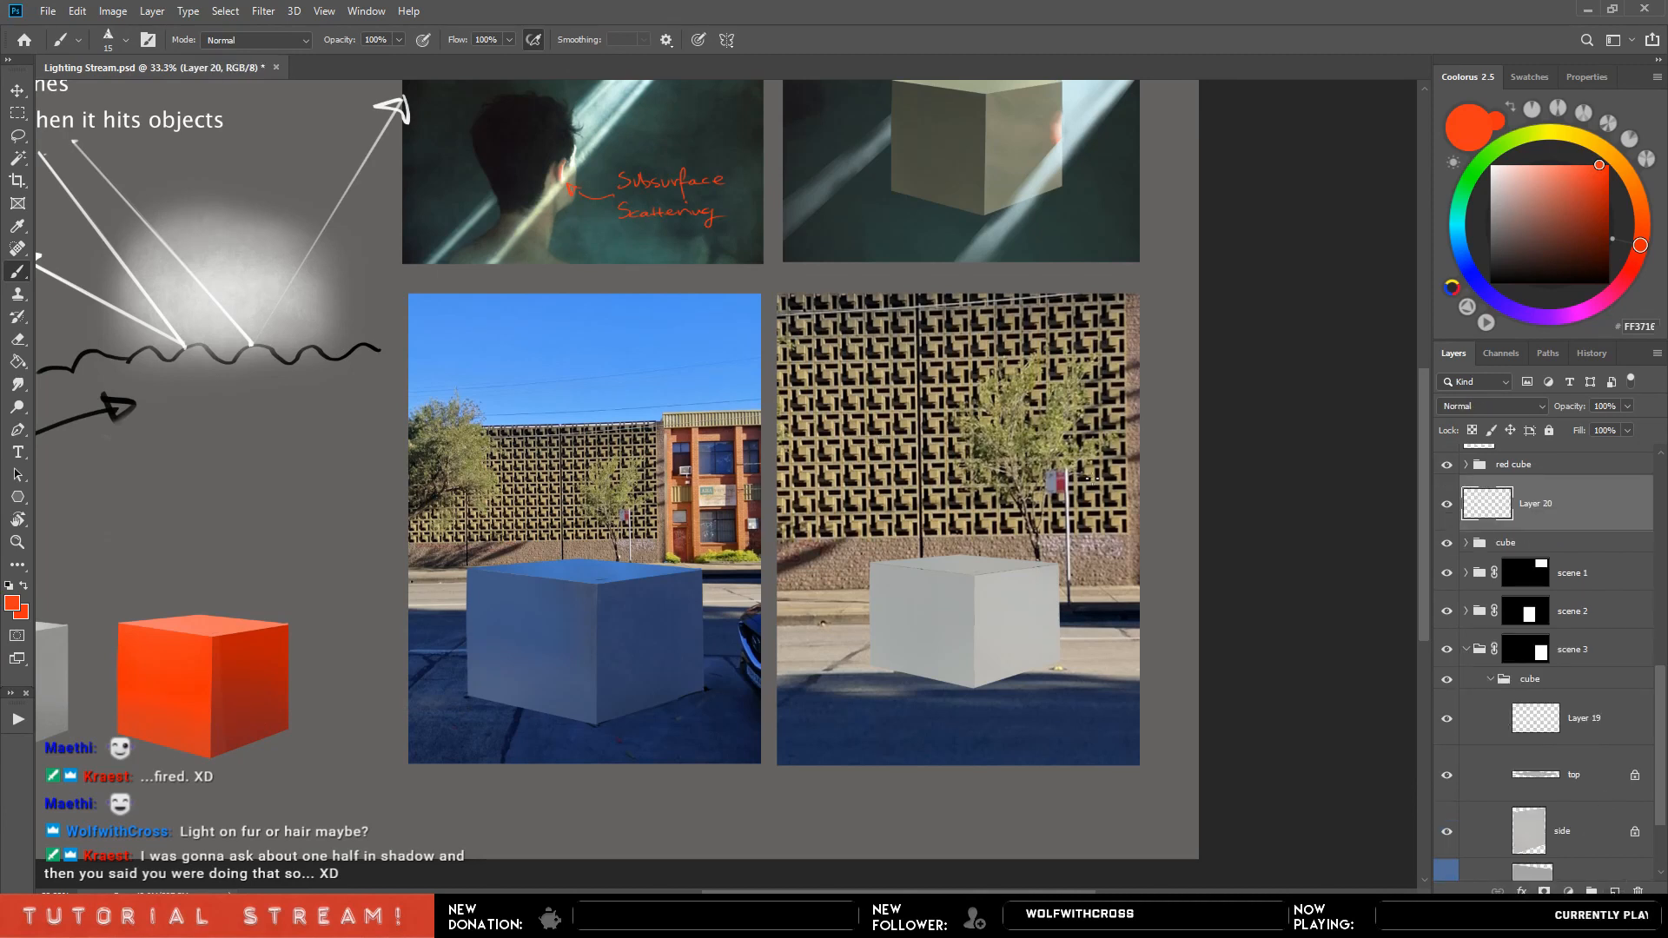
pyautogui.press('[')
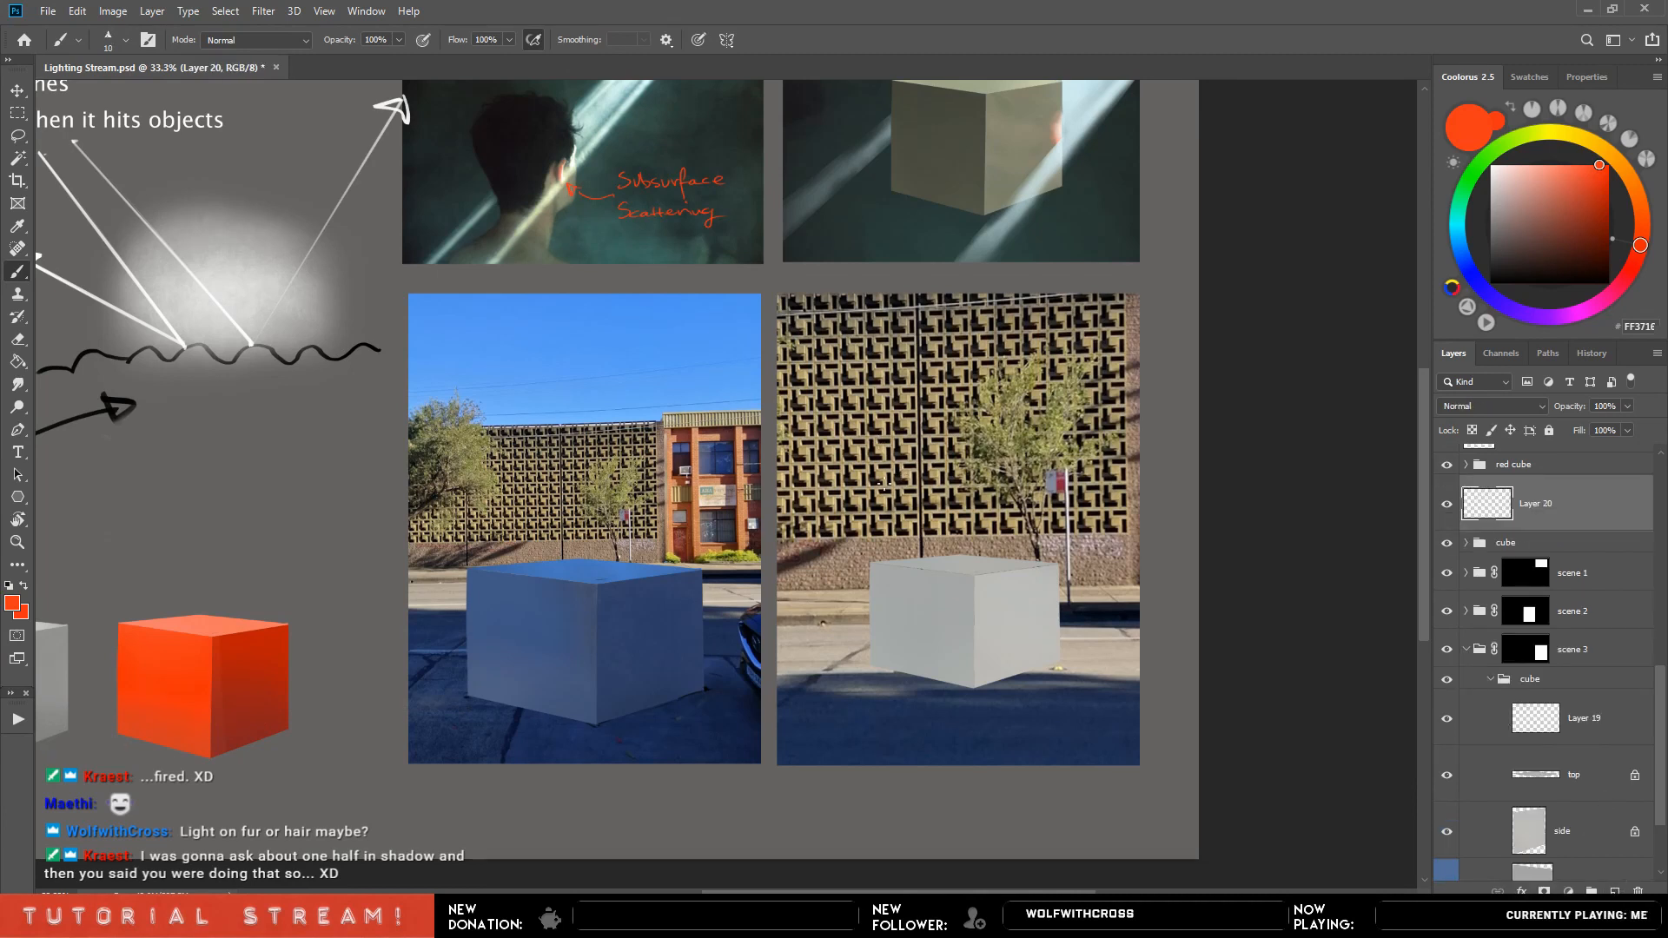
# Sketch a small orange-red outline marker in the upper sky of the scene 2 photo, undoing stray strokes.
pyautogui.moveTo(710, 379); pyautogui.dragTo(667, 400)
pyautogui.hotkey('ctrl', '+')
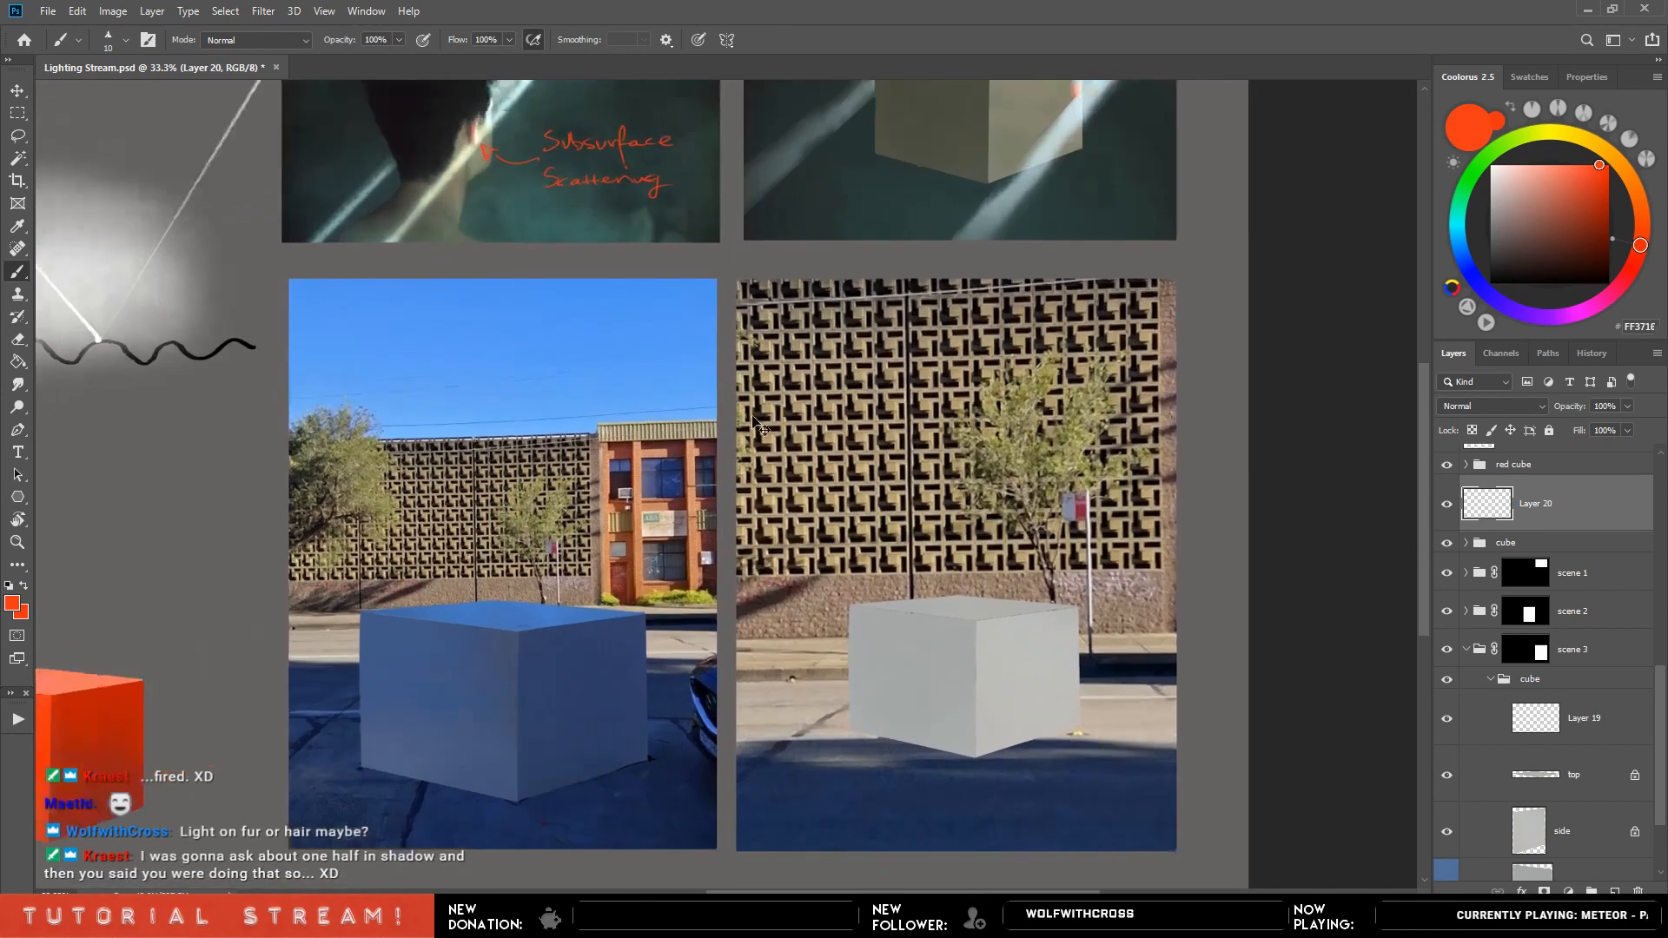
pyautogui.hotkey('ctrl', '+')
pyautogui.hotkey('ctrl', '+')
pyautogui.hotkey('ctrl', '-')
pyautogui.hotkey('ctrl', '-')
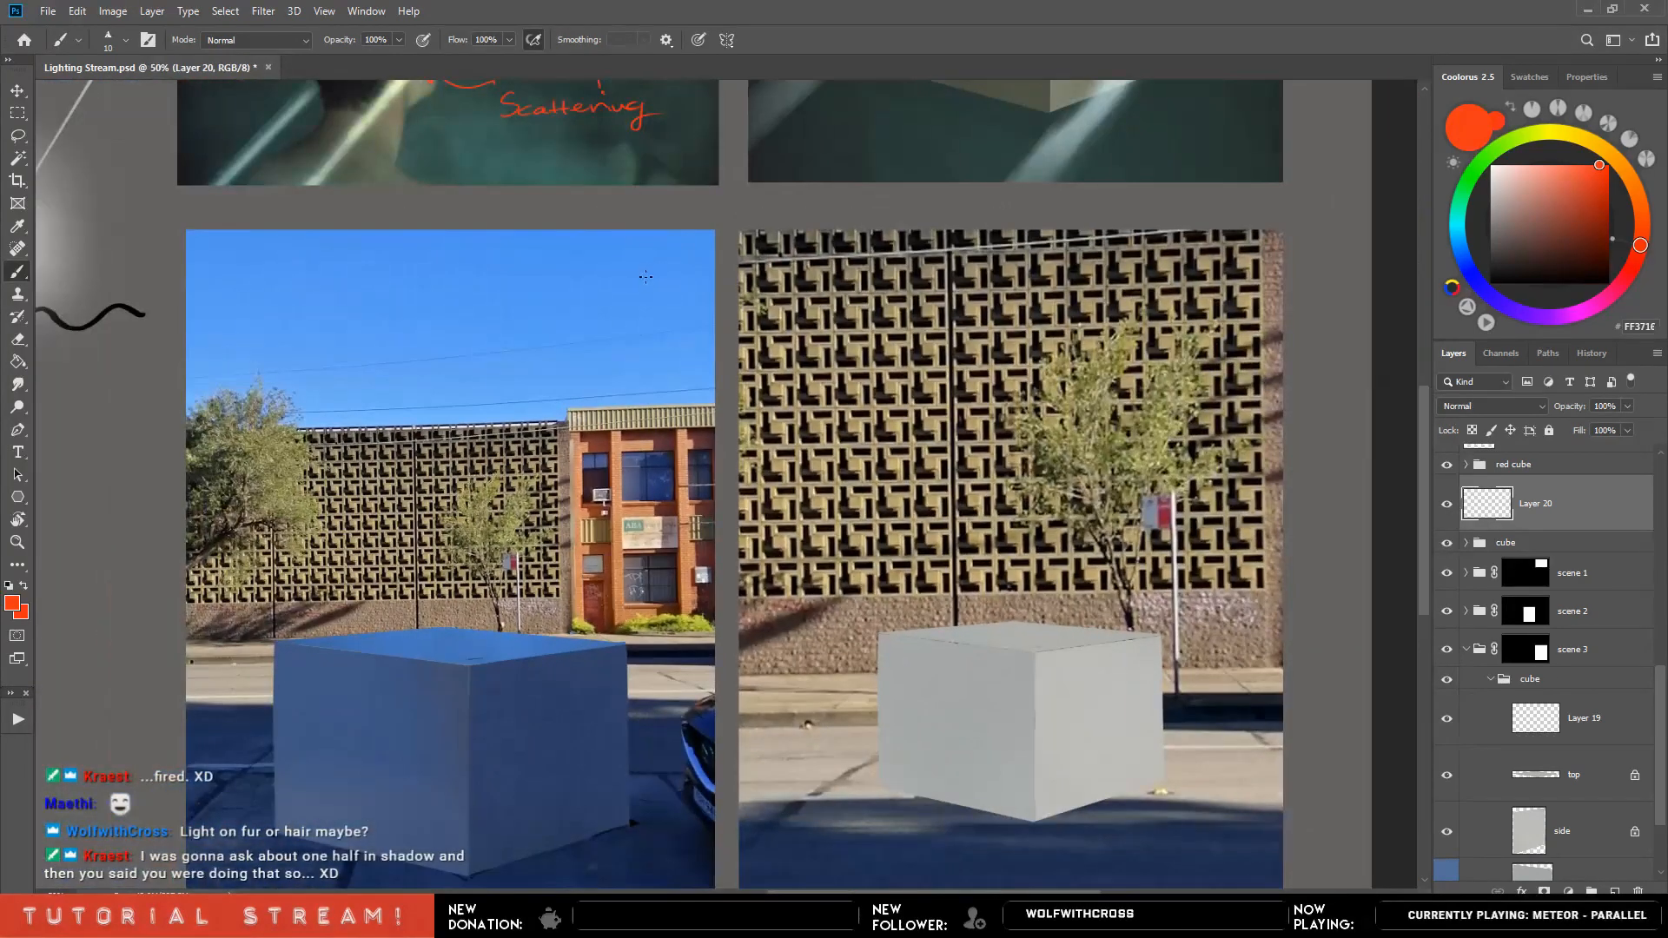
pyautogui.moveTo(647, 273)
pyautogui.mouseDown()
pyautogui.moveTo(660, 306)
pyautogui.moveTo(602, 319)
pyautogui.moveTo(660, 302)
pyautogui.moveTo(642, 288)
pyautogui.moveTo(666, 266)
pyautogui.moveTo(686, 287)
pyautogui.moveTo(669, 266)
pyautogui.moveTo(652, 304)
pyautogui.moveTo(634, 284)
pyautogui.mouseUp()
pyautogui.hotkey('ctrl', 'z')
pyautogui.hotkey('ctrl', 'z')
pyautogui.hotkey('ctrl', 'z')
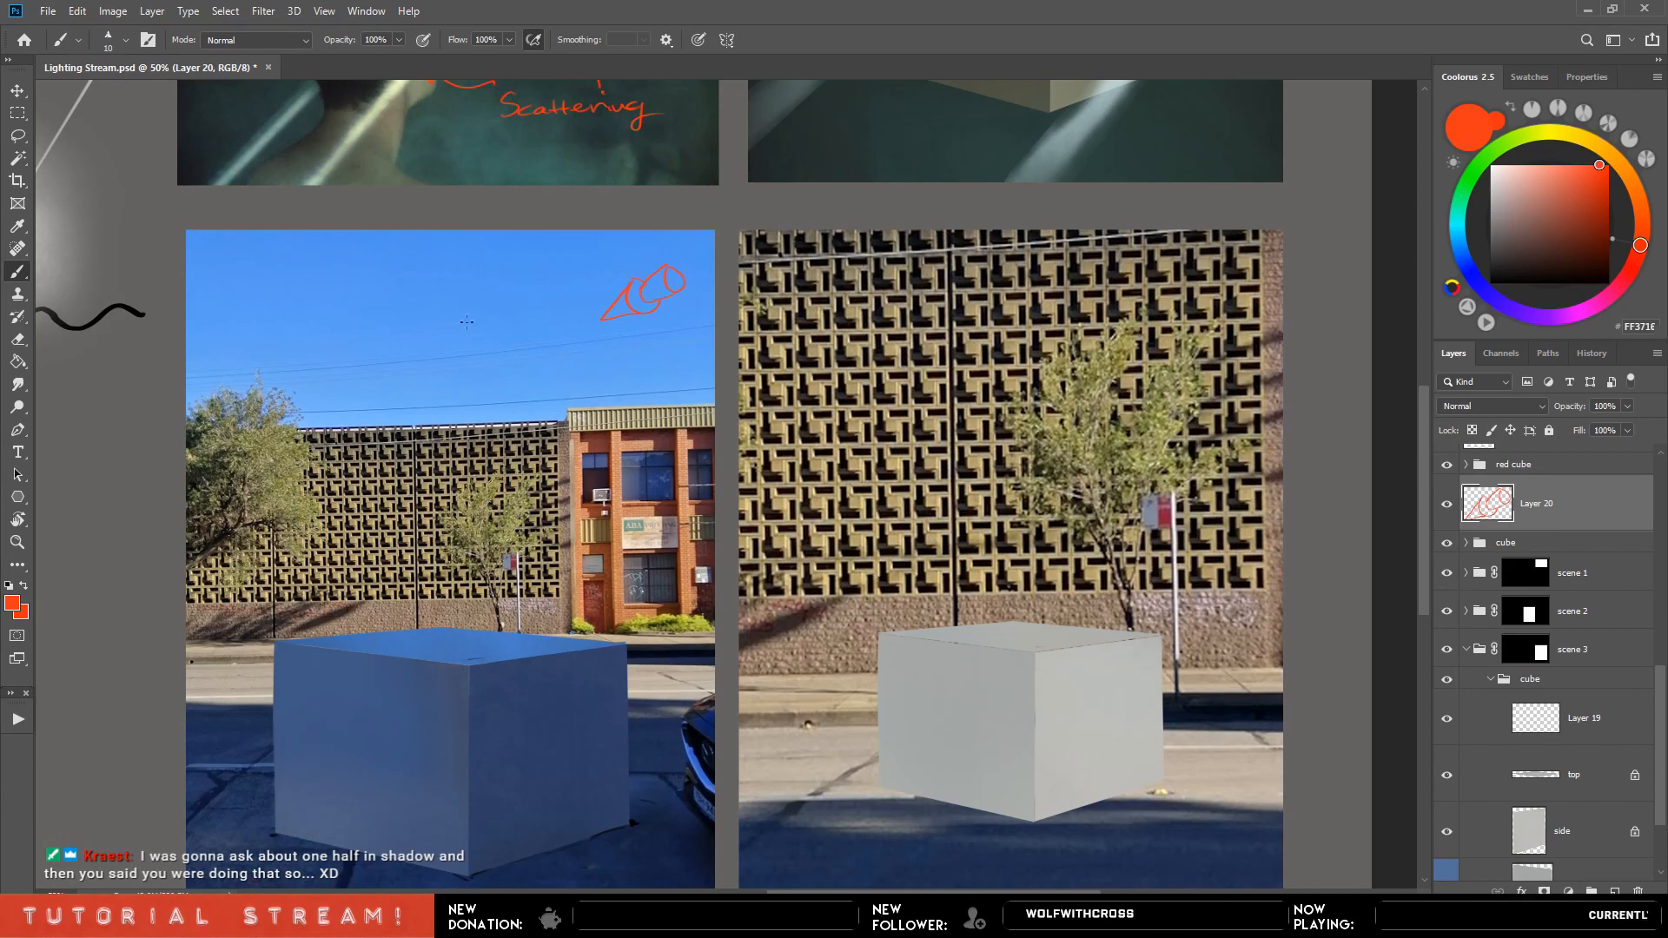
pyautogui.moveTo(520, 319); pyautogui.dragTo(827, 323)
pyautogui.hotkey('ctrl', 'z')
# Hide the scene 2 group to uncover the street and tree in its background photo.
pyautogui.hscroll(-4, 1005, 373)
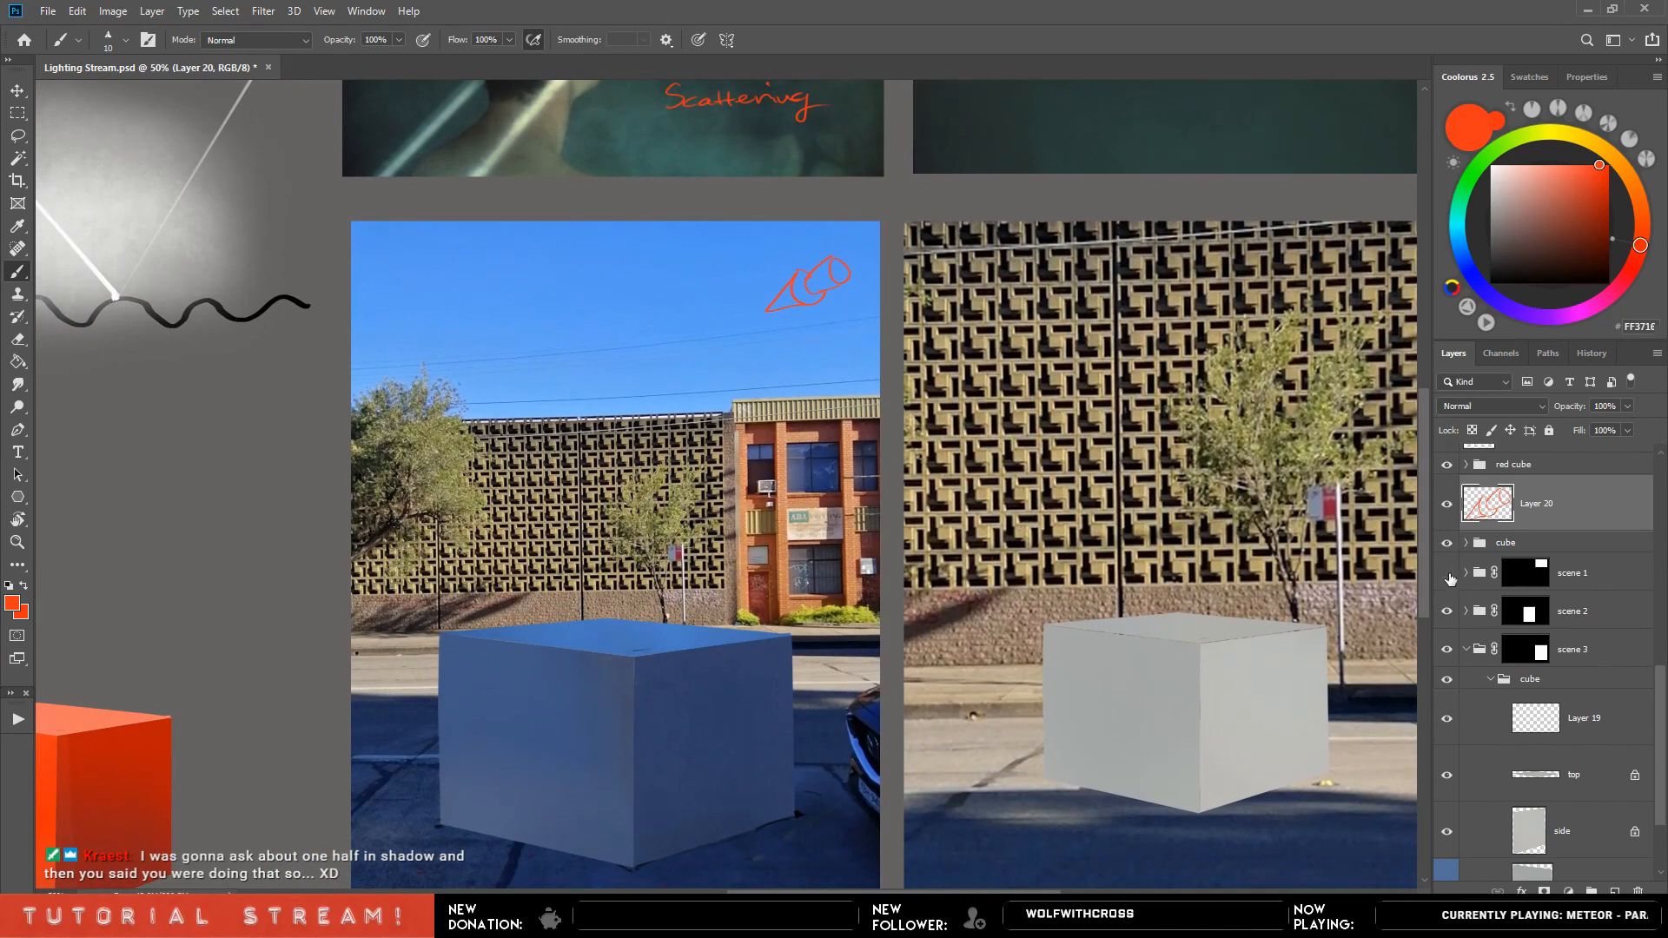
pyautogui.click(1448, 649)
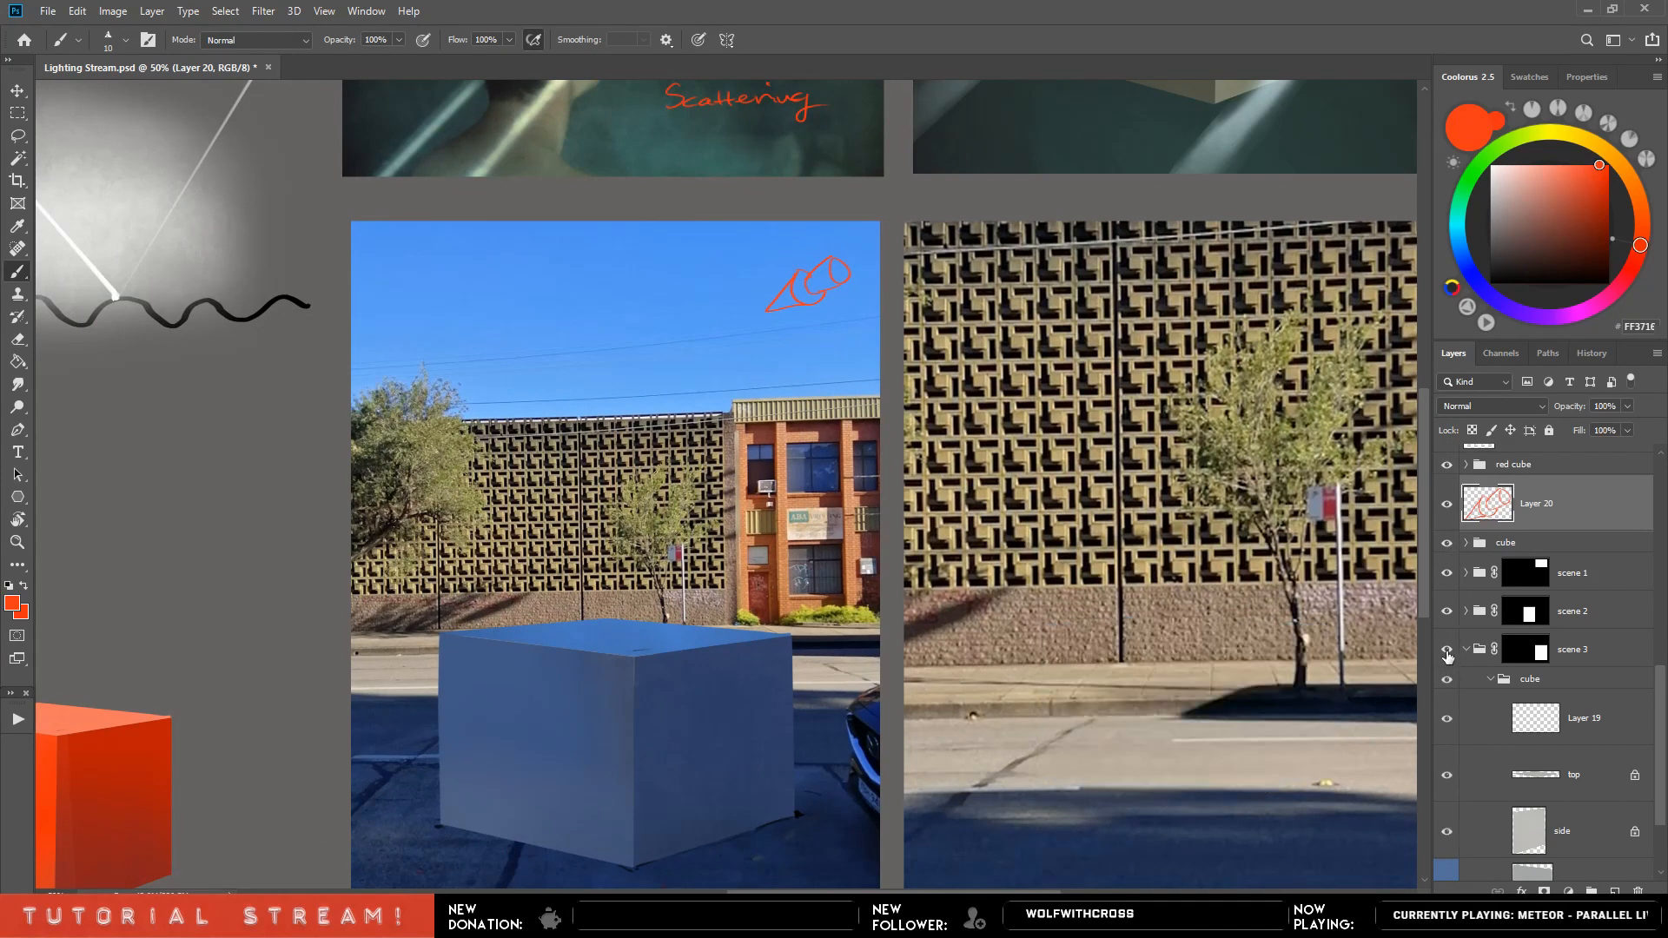
pyautogui.click(1447, 649)
pyautogui.click(1447, 611)
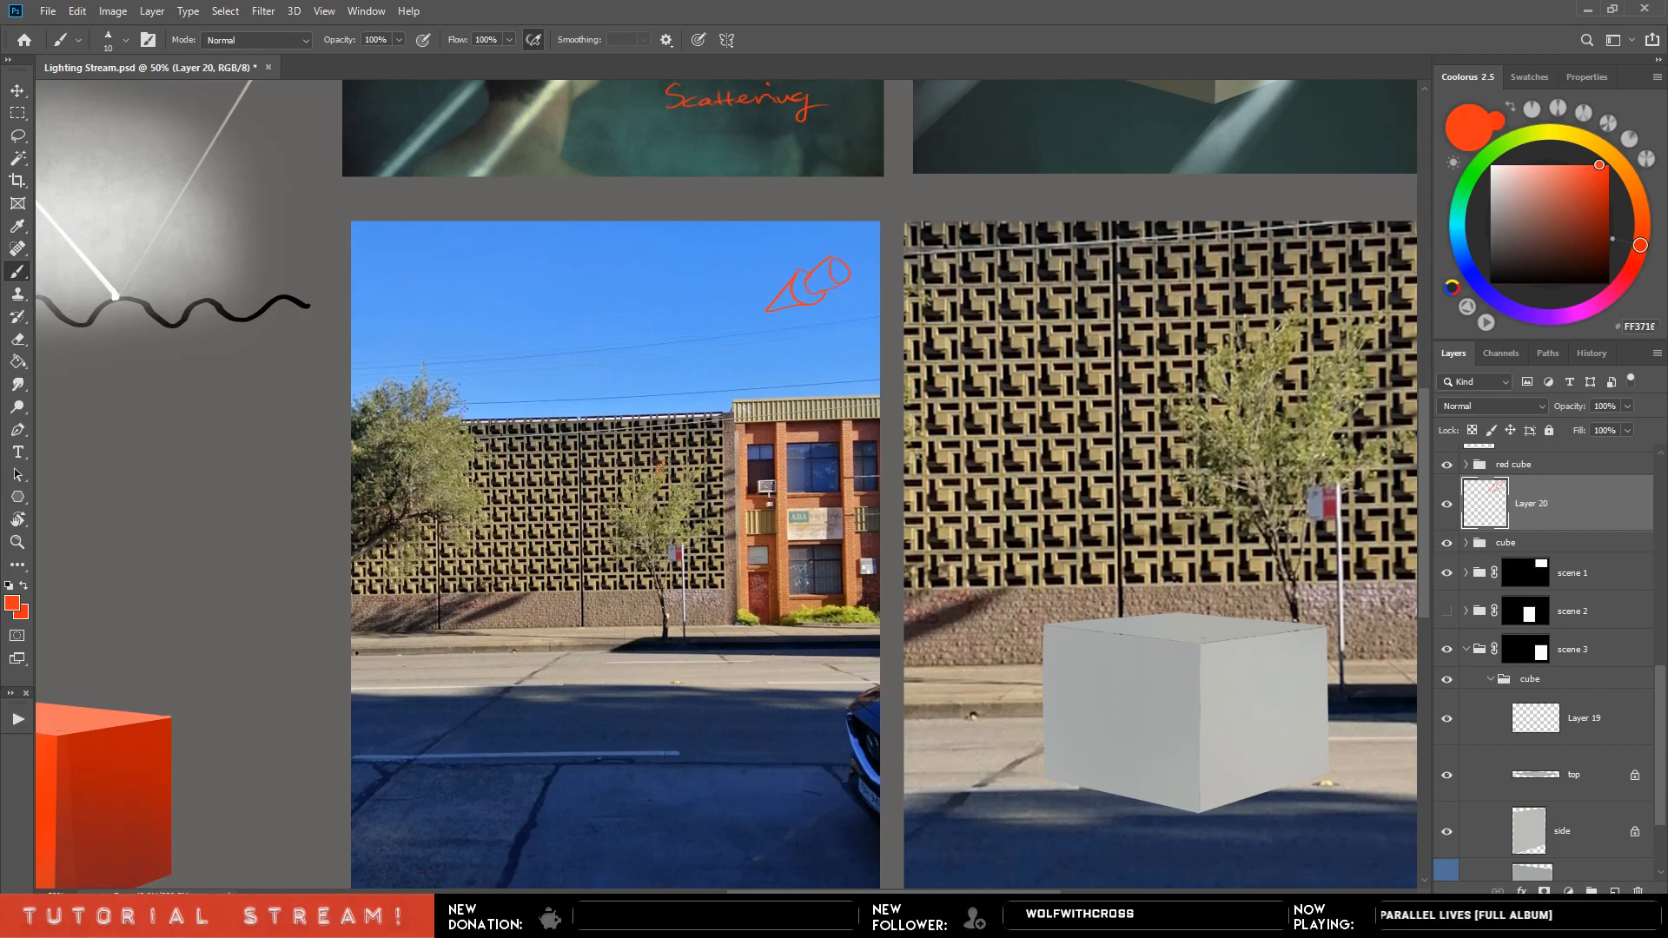
# Draw orange-red guide lines from the wall shadow through the small tree's top and along the kerb past its trunk.
pyautogui.moveTo(359, 627); pyautogui.dragTo(365, 623)
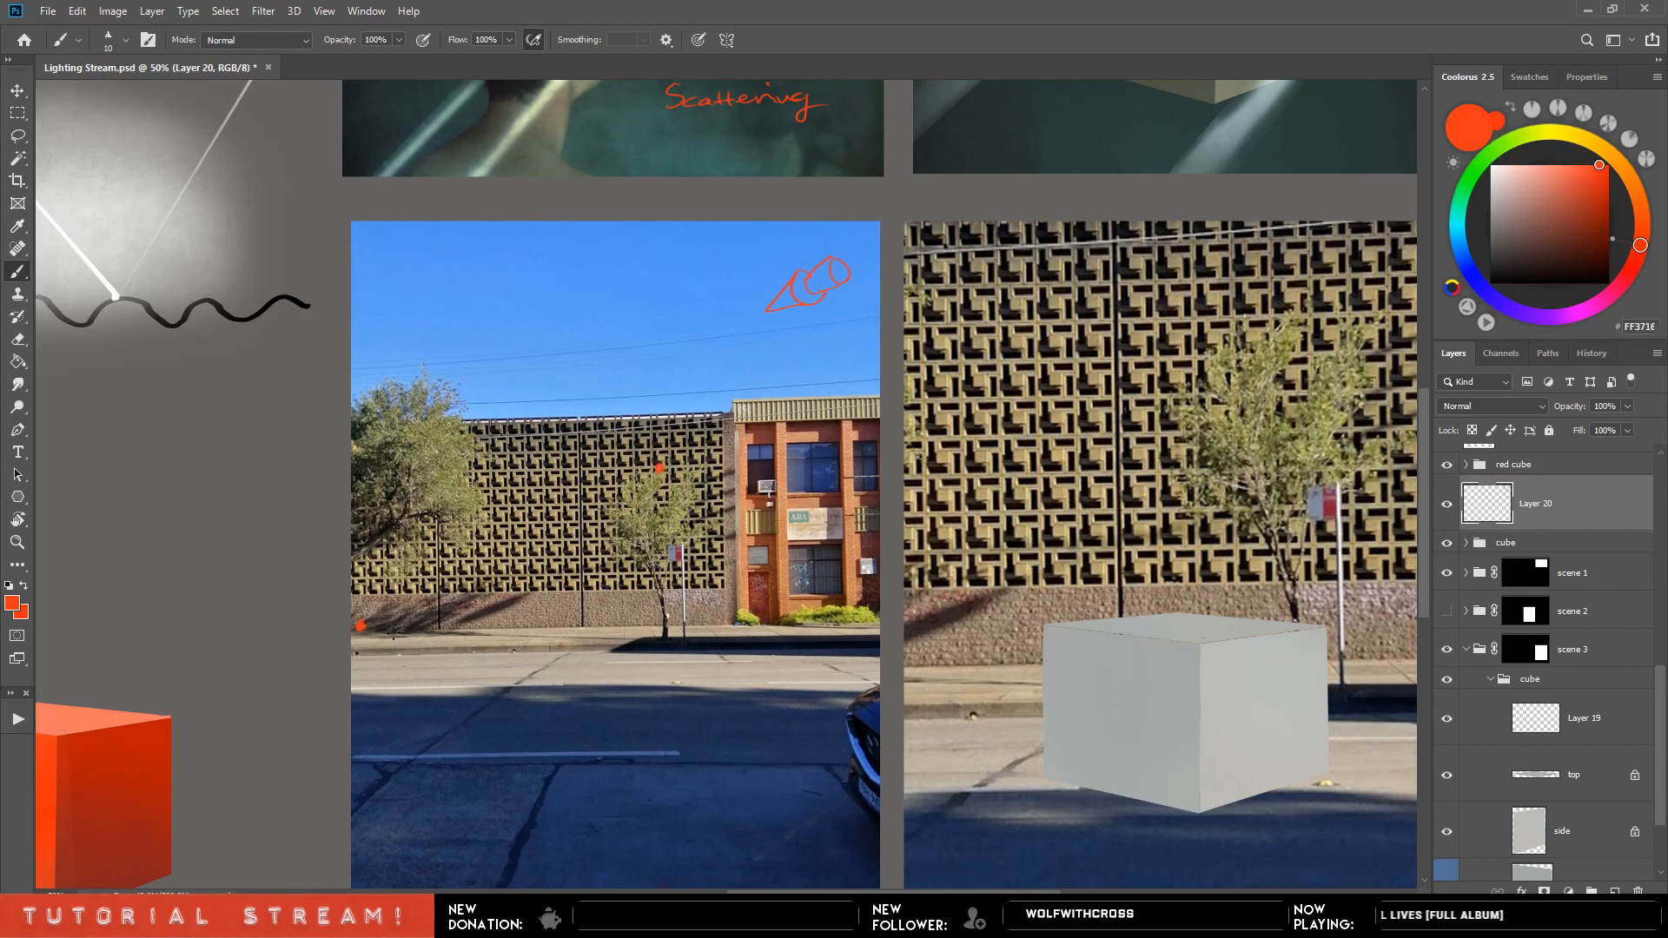
pyautogui.moveTo(660, 469); pyautogui.dragTo(360, 624)
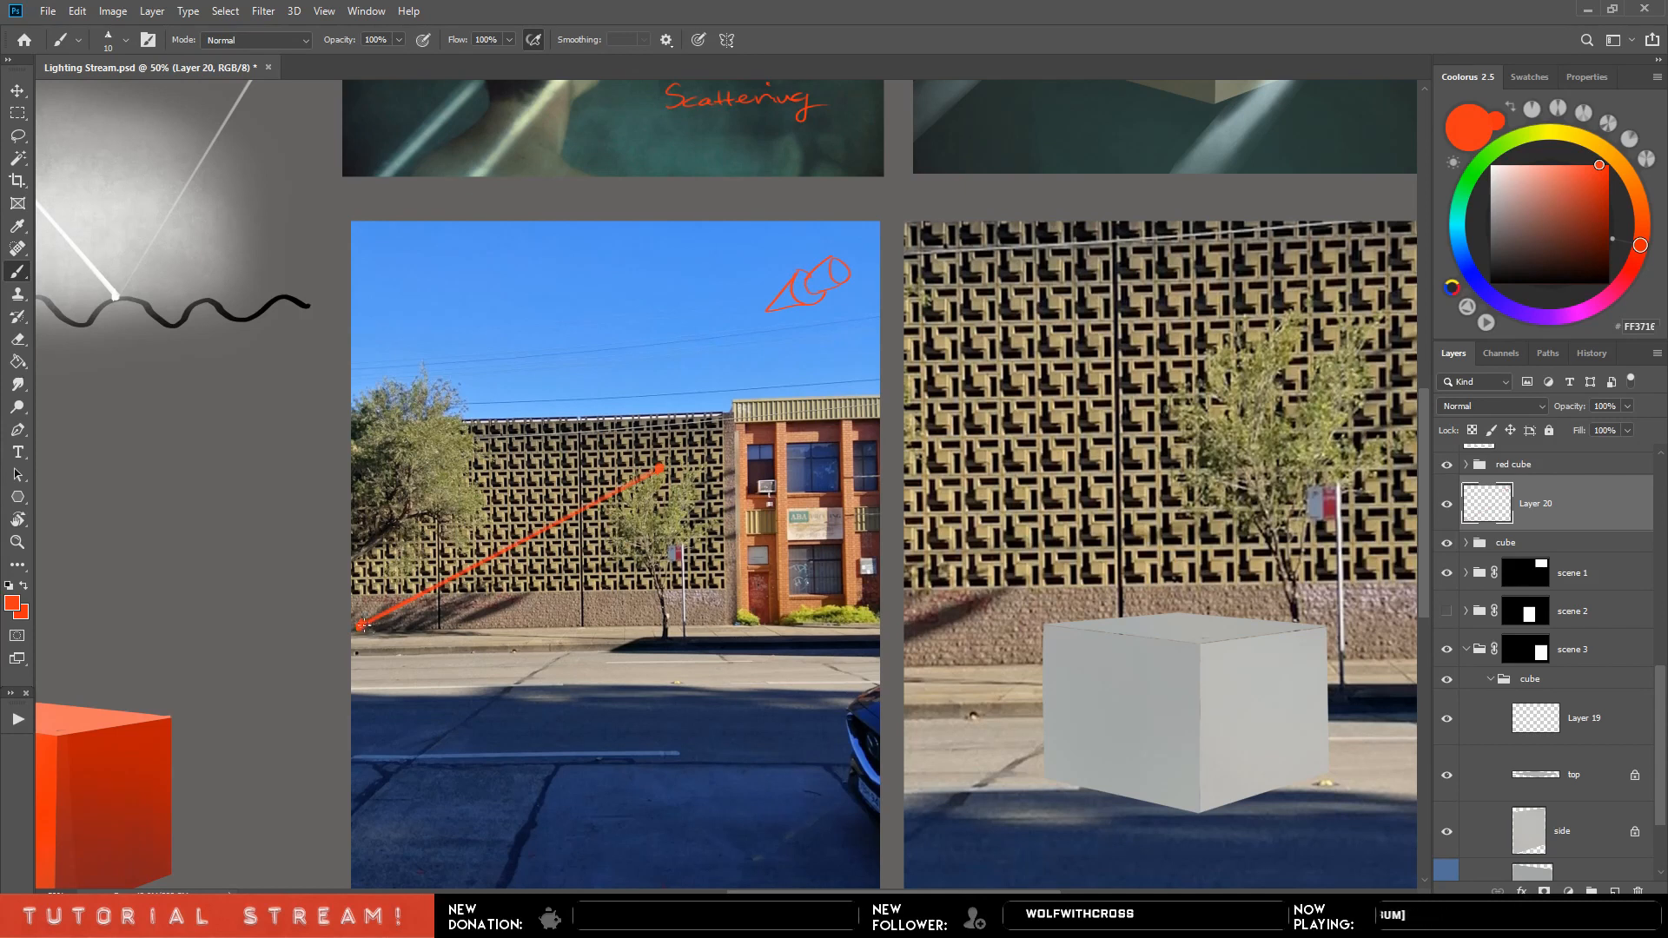
pyautogui.moveTo(687, 644)
pyautogui.mouseDown()
pyautogui.moveTo(370, 630)
pyautogui.moveTo(685, 642)
pyautogui.mouseUp()
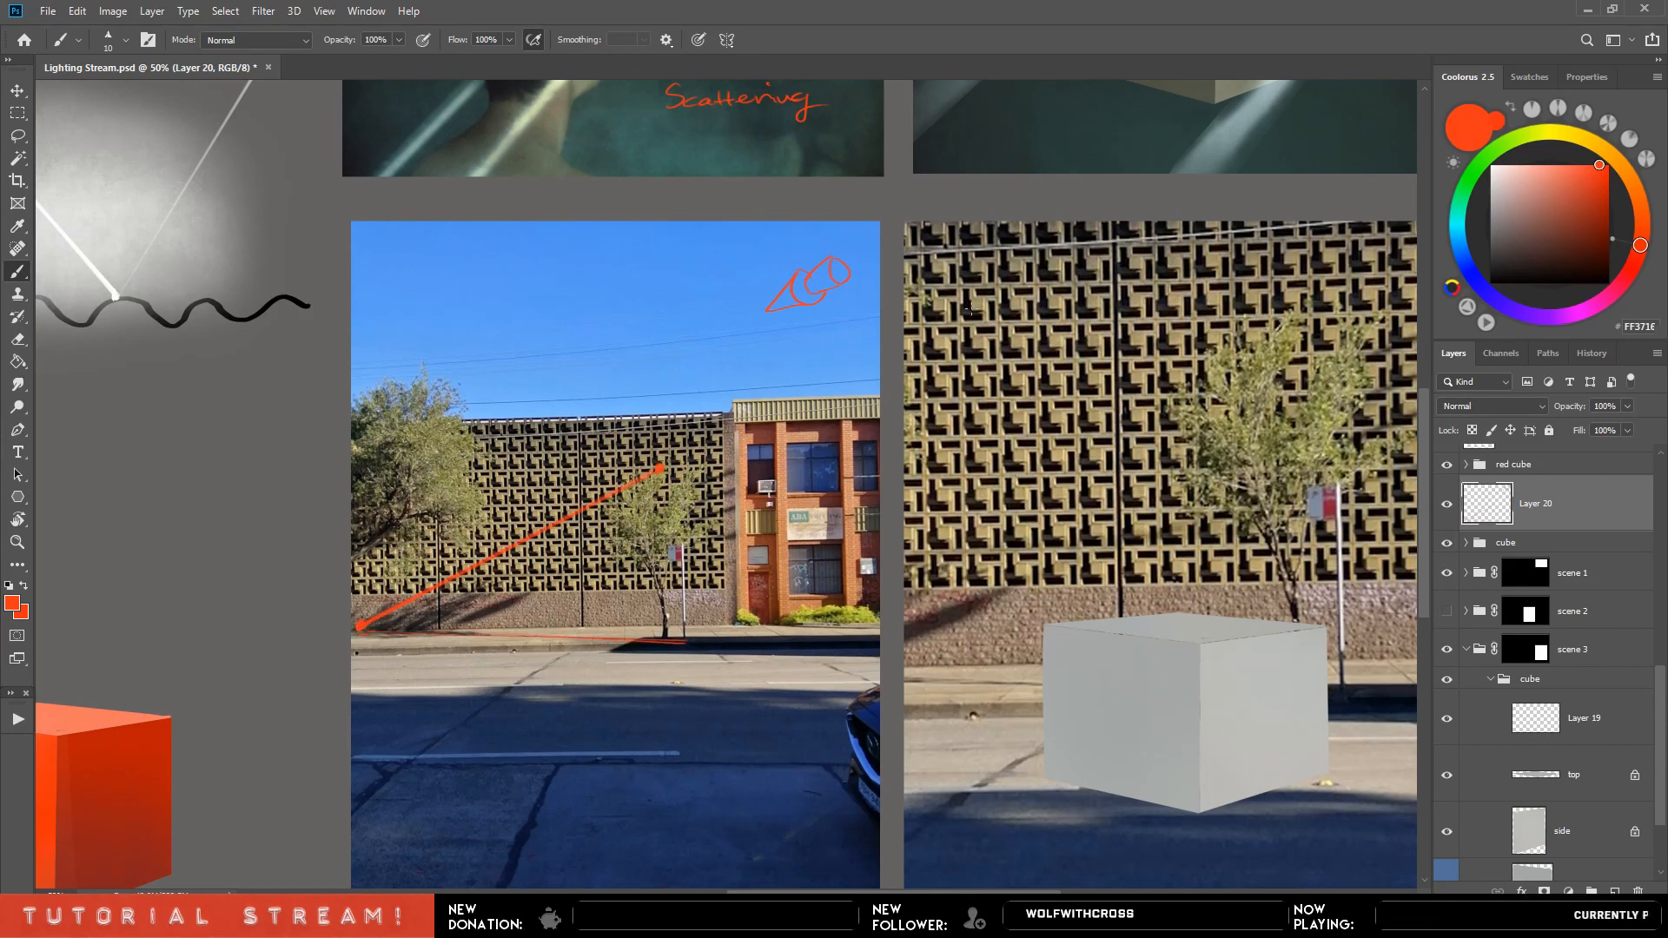
pyautogui.moveTo(787, 396)
pyautogui.mouseDown()
pyautogui.moveTo(993, 285)
pyautogui.moveTo(373, 617)
pyautogui.mouseUp()
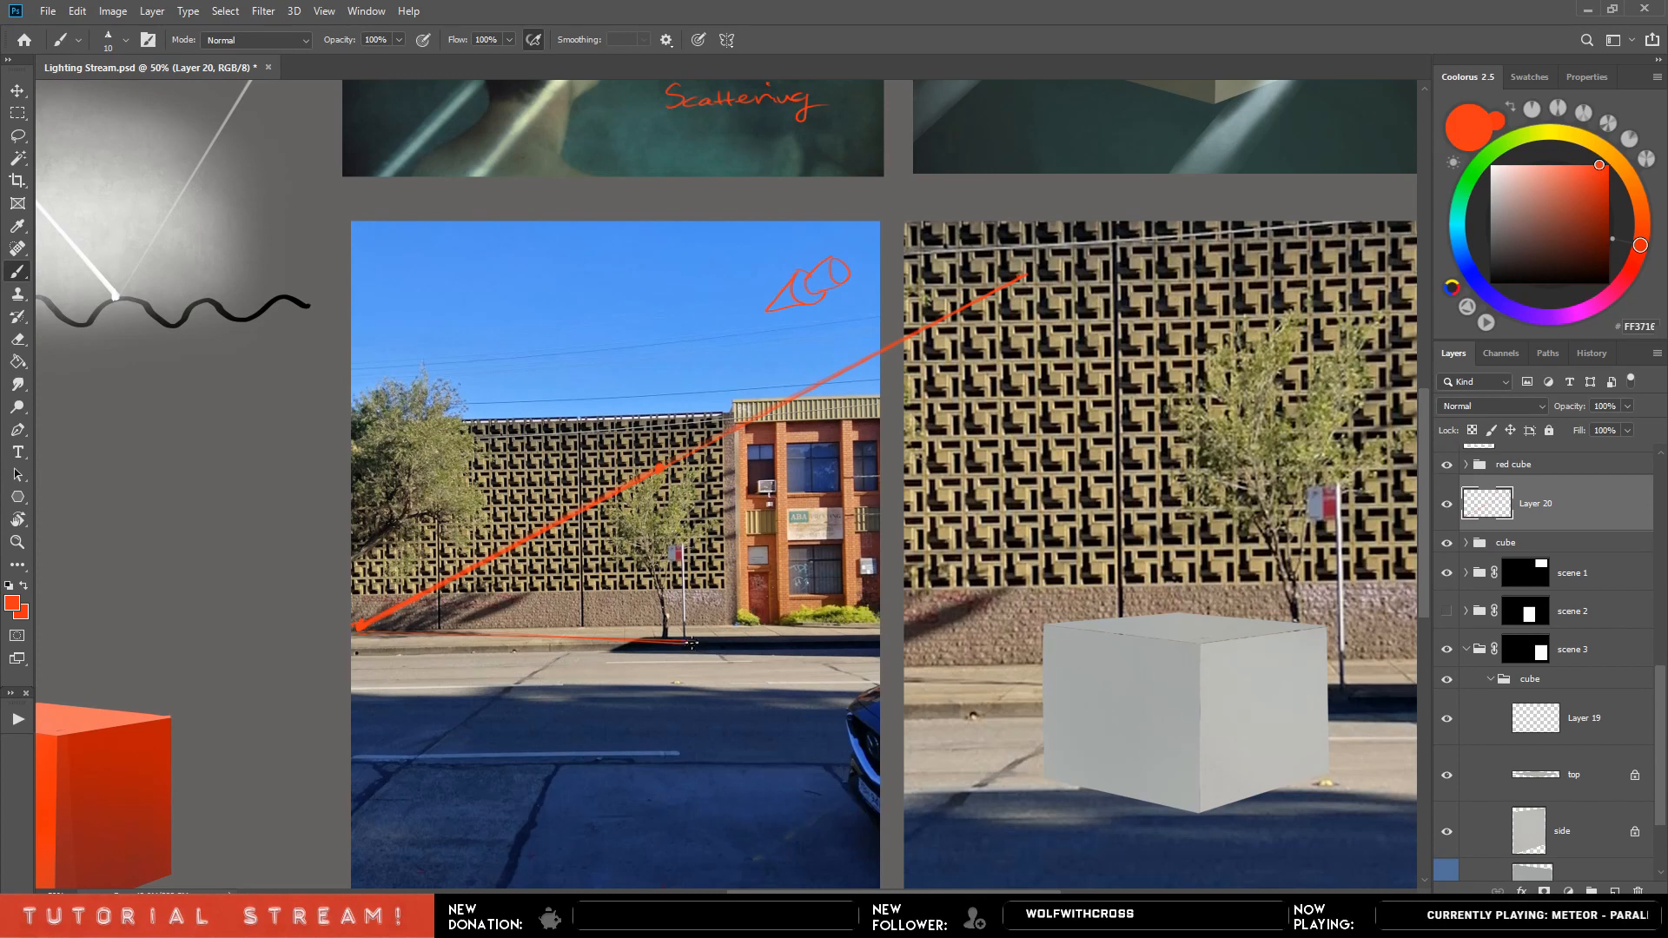
pyautogui.moveTo(383, 631); pyautogui.dragTo(747, 632)
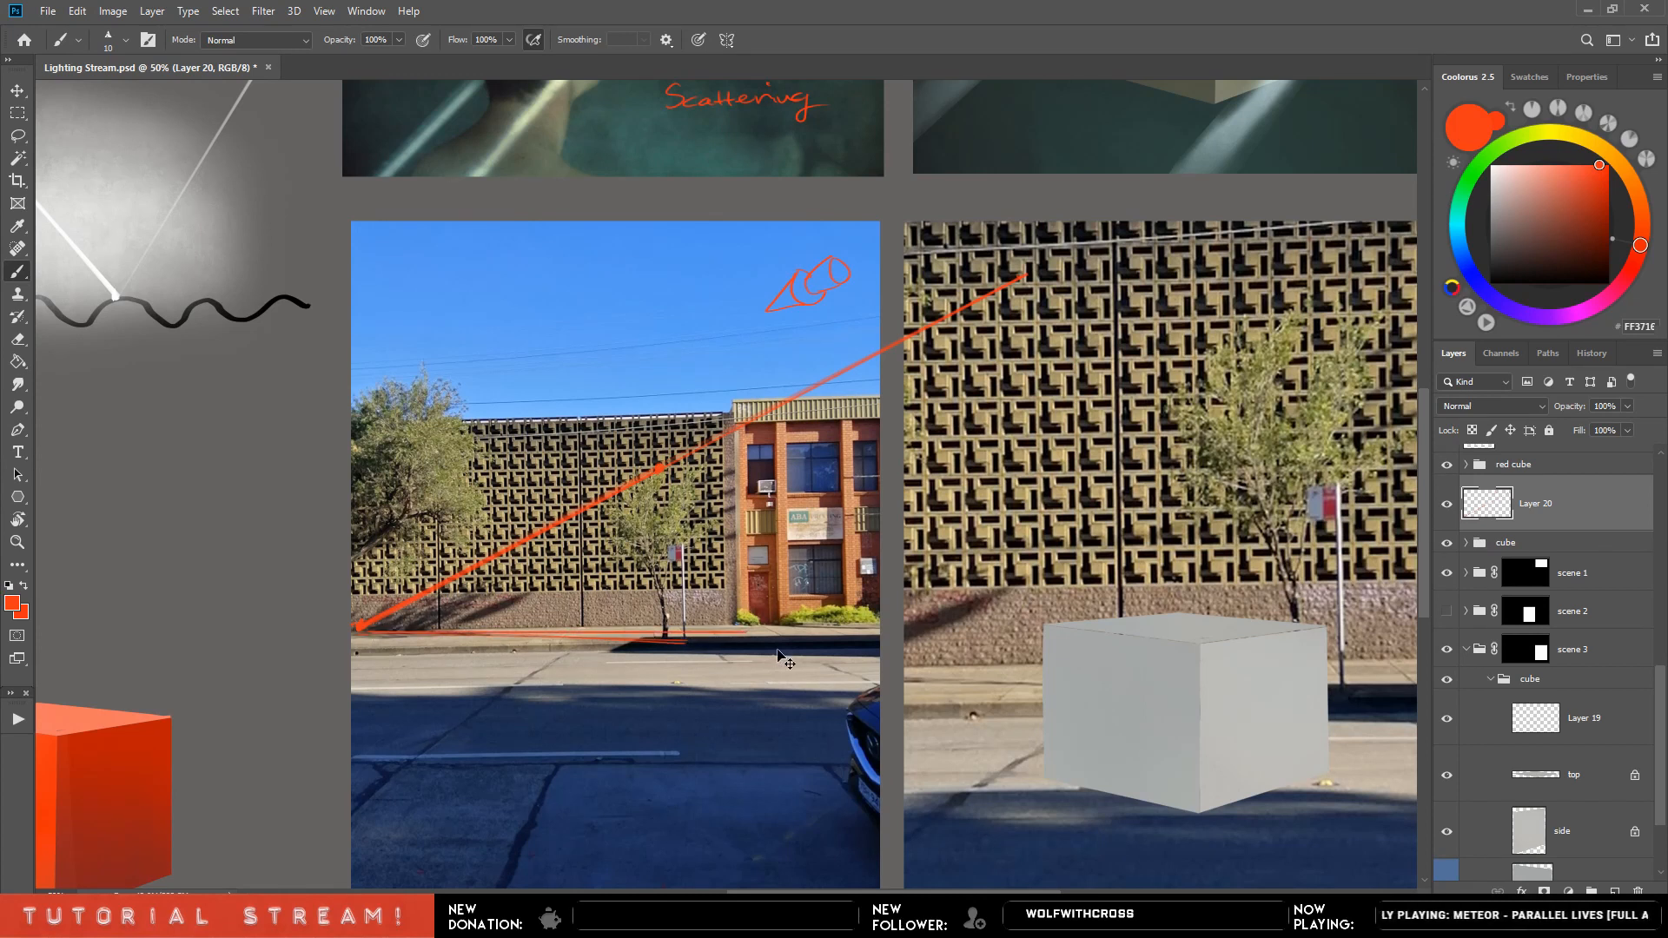
pyautogui.hotkey('ctrl', 'z')
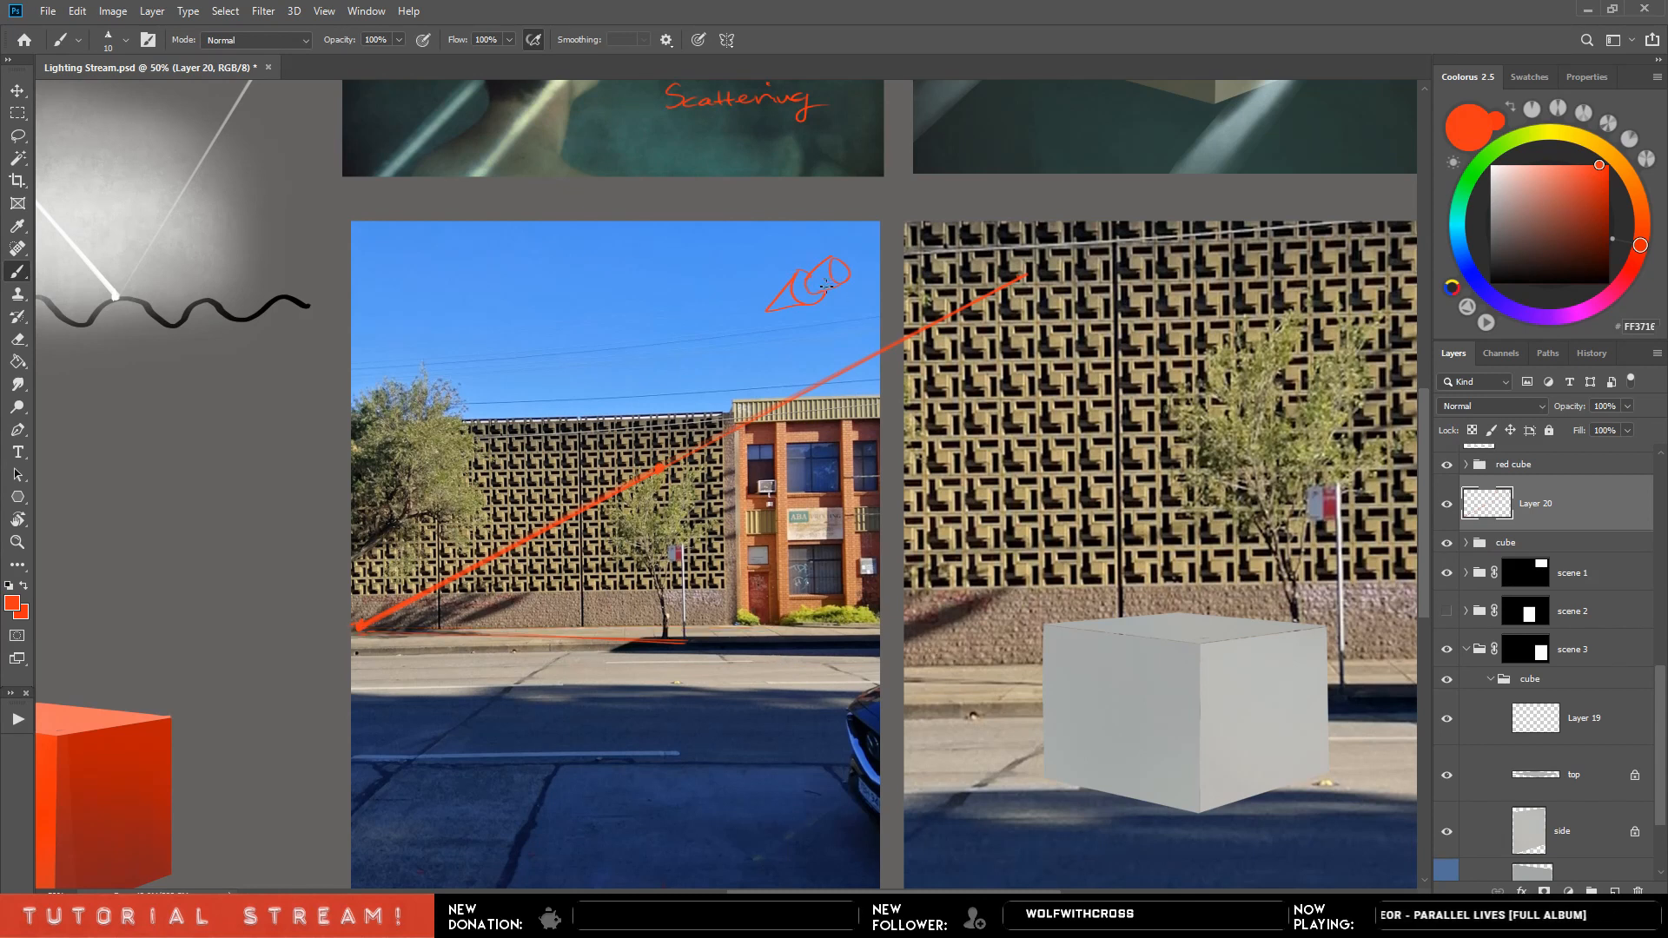
# Lasso and delete the guide lines across the street photos, deselect, and show the scene 2 group again.
pyautogui.press('l')
pyautogui.moveTo(1027, 244)
pyautogui.mouseDown()
pyautogui.moveTo(834, 335)
pyautogui.moveTo(724, 692)
pyautogui.moveTo(1118, 264)
pyautogui.moveTo(1027, 245)
pyautogui.mouseUp()
pyautogui.press('Delete')
pyautogui.hotkey('ctrl', 'd')
pyautogui.moveTo(1129, 521); pyautogui.dragTo(892, 524)
pyautogui.click(1447, 611)
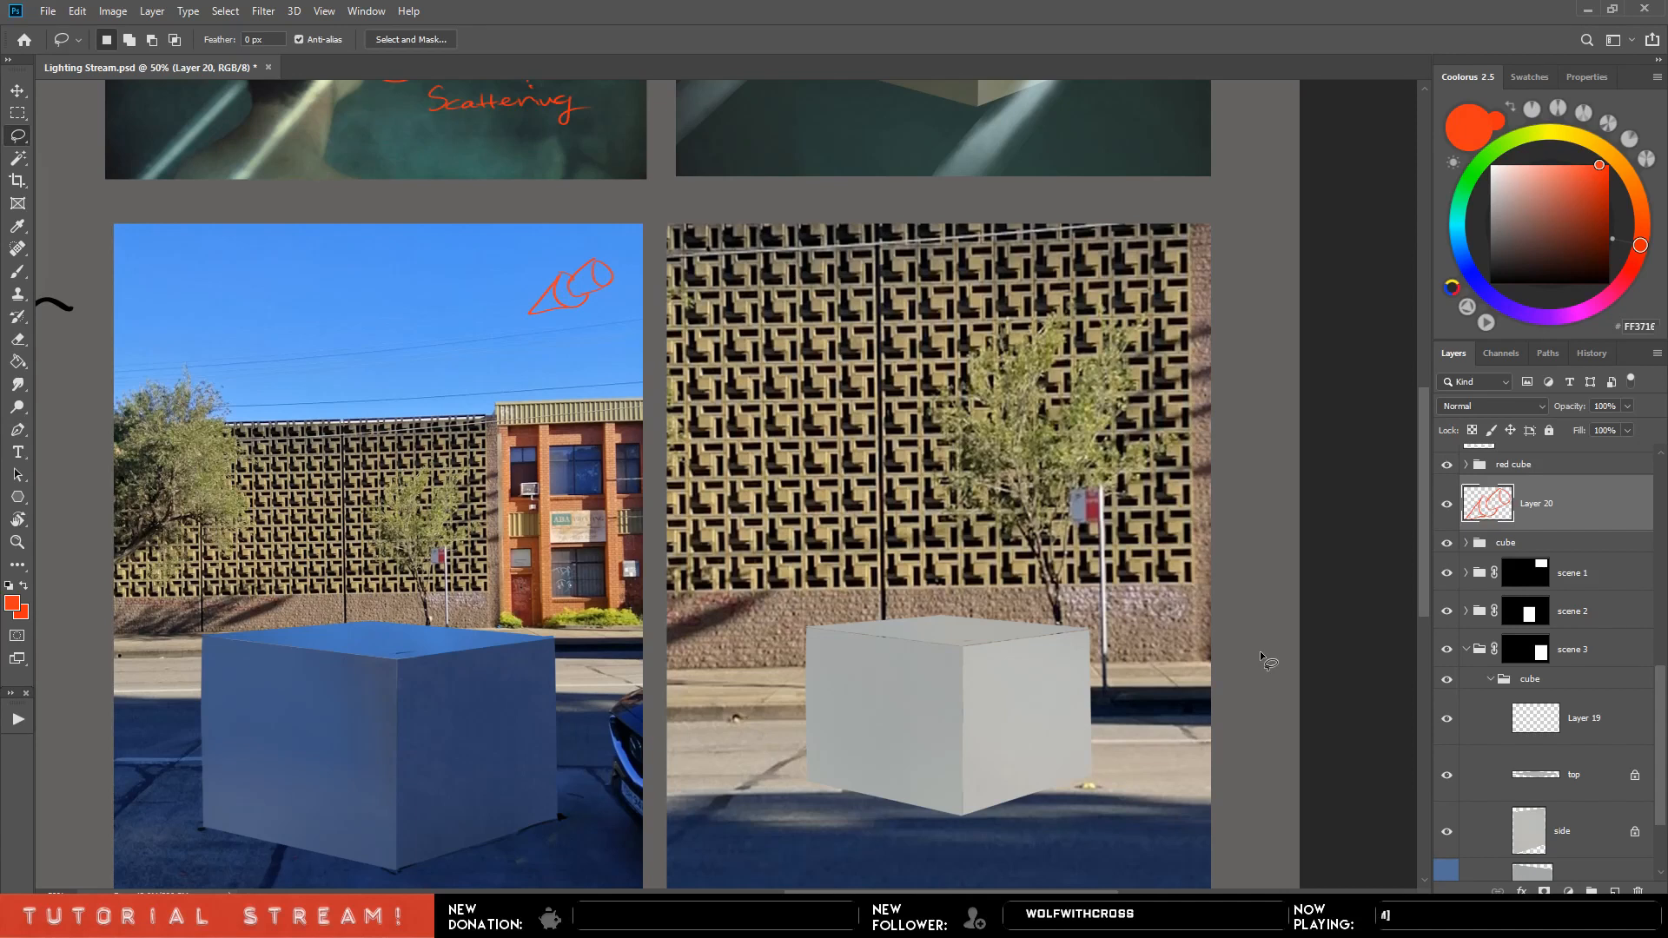
# Select the side layer of the scene 3 cube for painting and sample a pale beige from the brick building's sign.
pyautogui.moveTo(863, 666); pyautogui.dragTo(681, 596)
pyautogui.click(1447, 775)
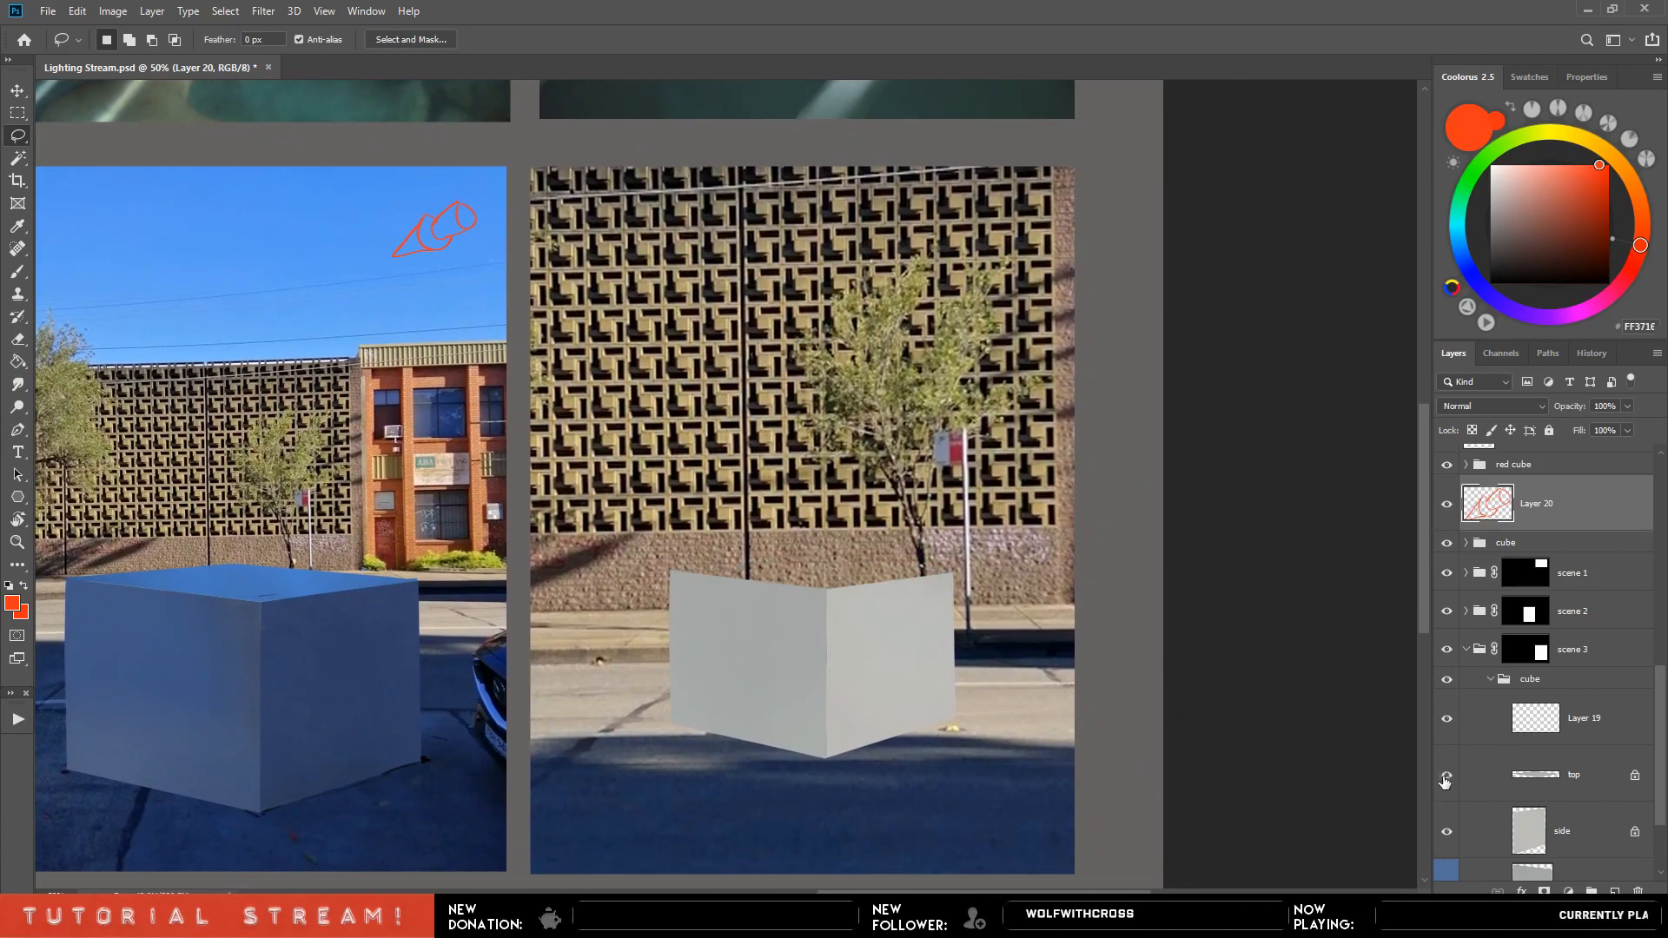
pyautogui.click(1599, 825)
pyautogui.press('b')
pyautogui.press('F5')
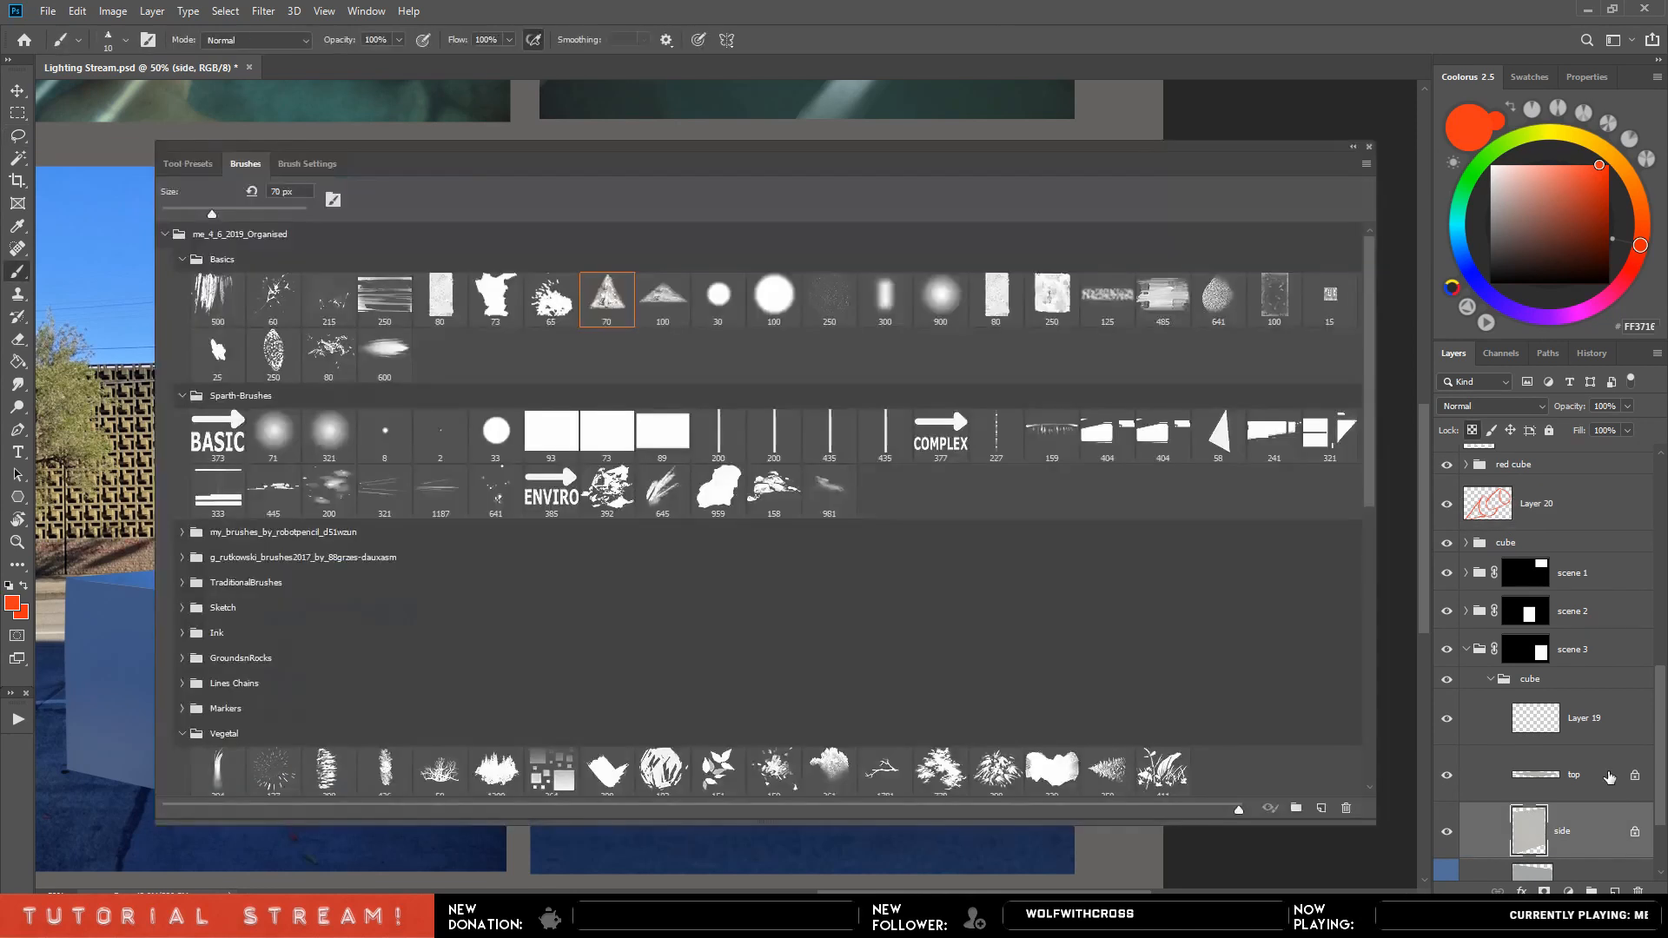
pyautogui.press('F5')
pyautogui.keyDown('alt'); pyautogui.click(453, 467); pyautogui.keyUp('alt')
pyautogui.press(']')
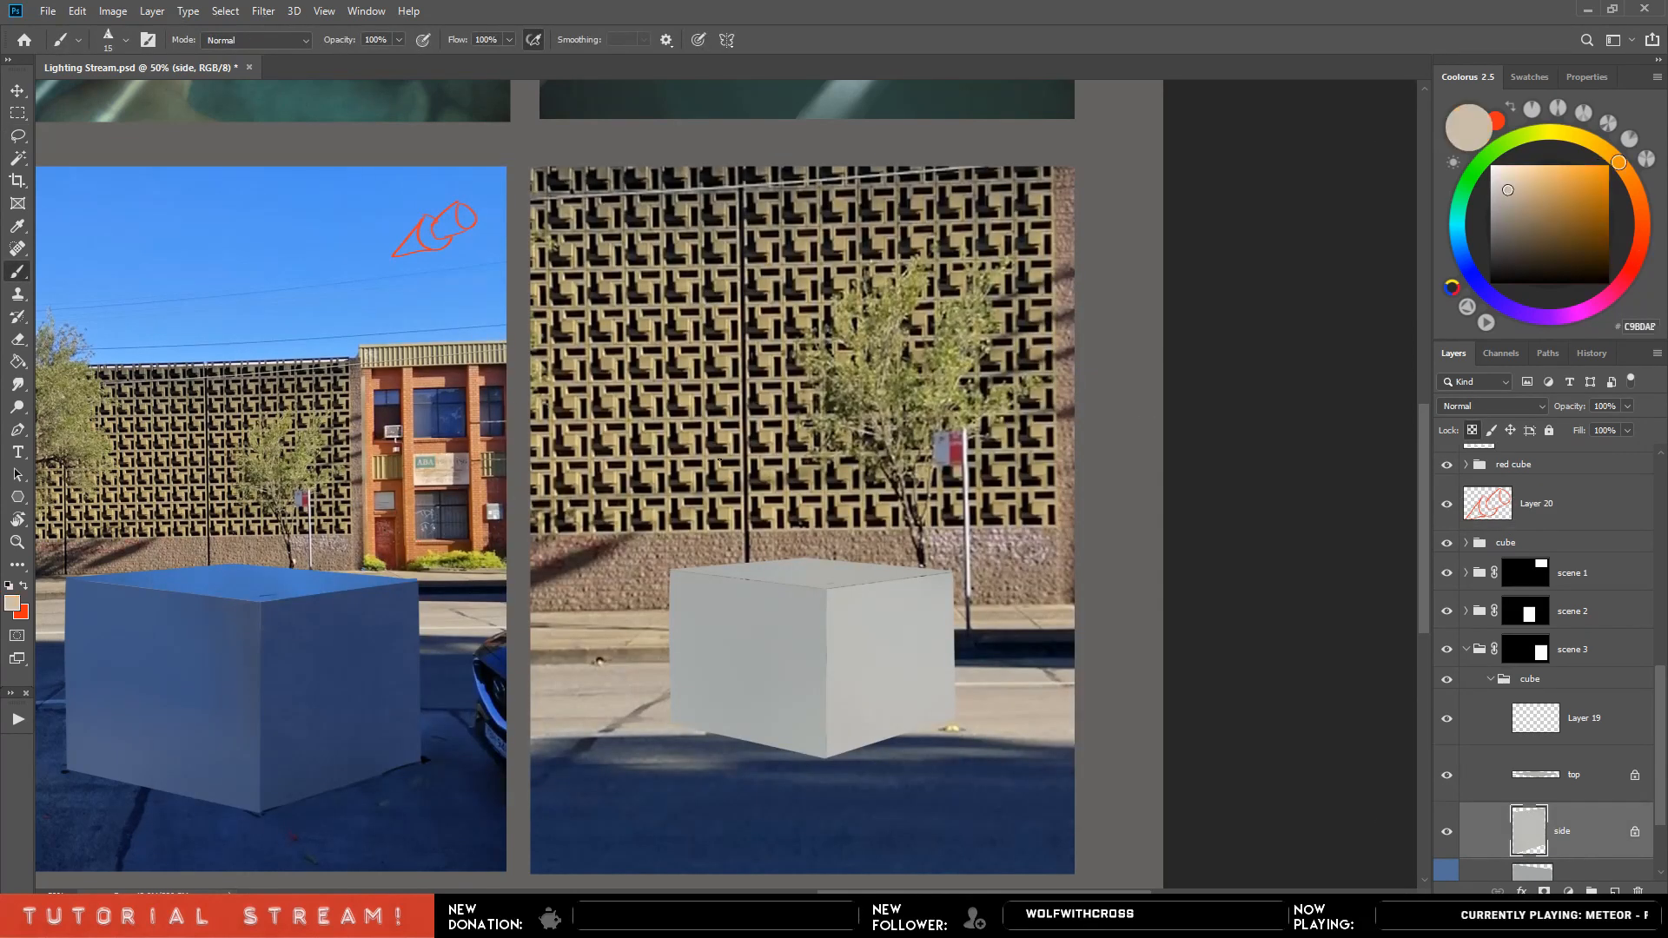
# Sample near-white from the street sign's pole and paint the cube's sunlit side face with an enlarged brush.
pyautogui.keyDown('alt'); pyautogui.click(964, 513); pyautogui.keyUp('alt')
pyautogui.press(']')
pyautogui.press(']')
pyautogui.hotkey('ctrl', '-')
pyautogui.hotkey('ctrl', '-')
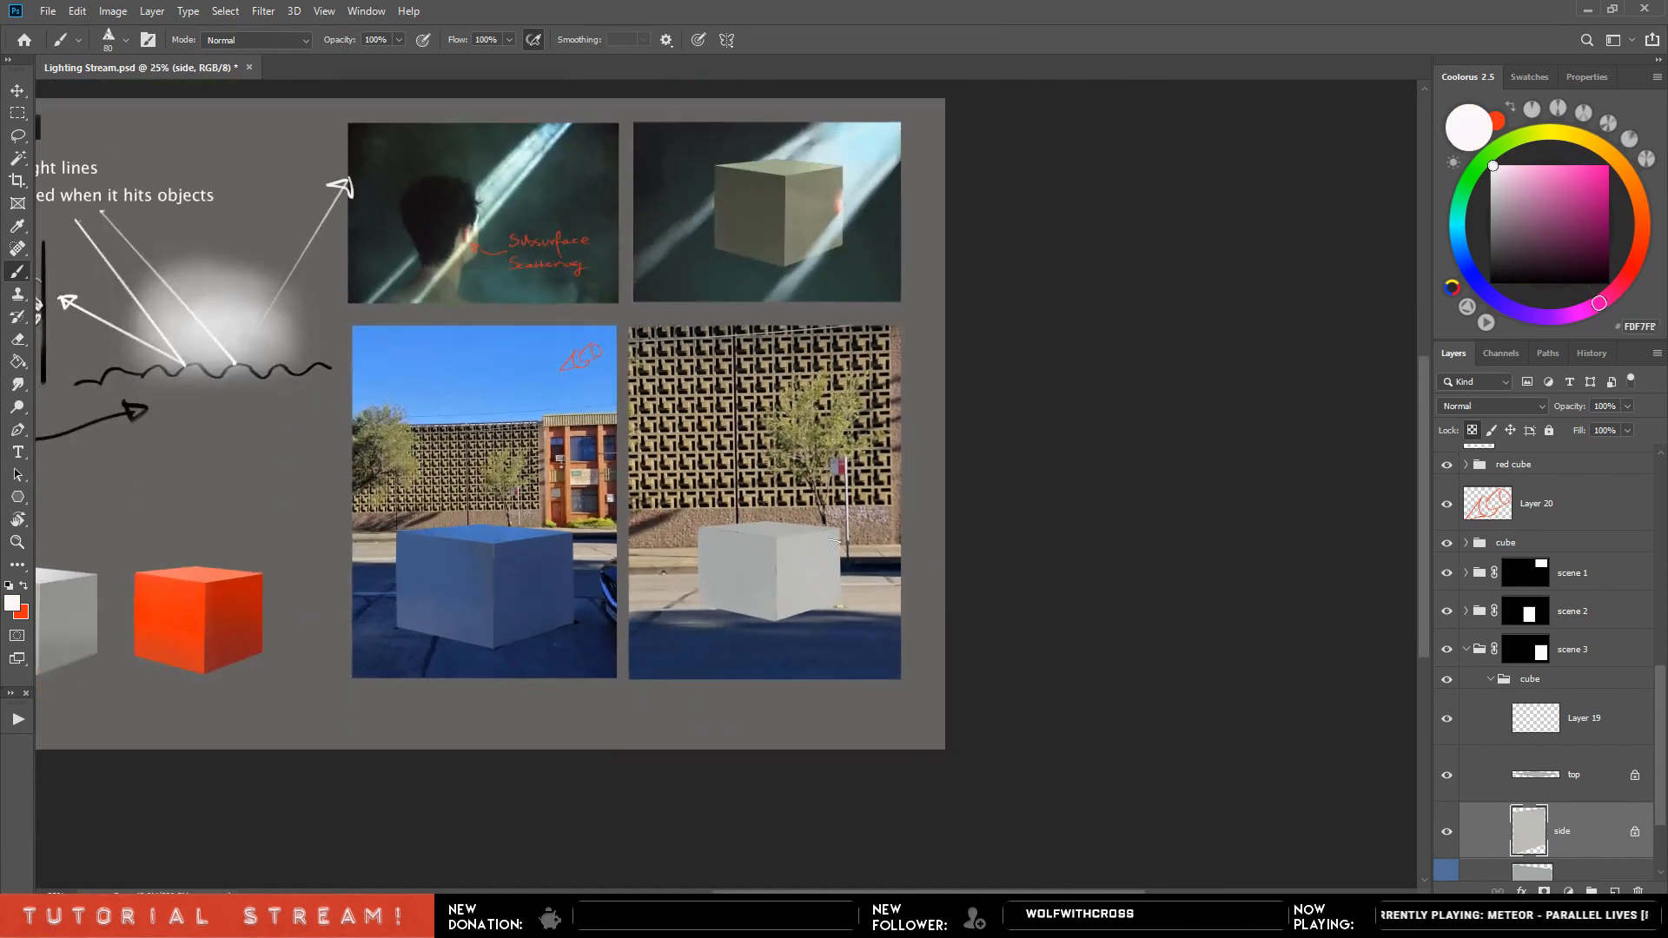
pyautogui.press(']')
pyautogui.press(']')
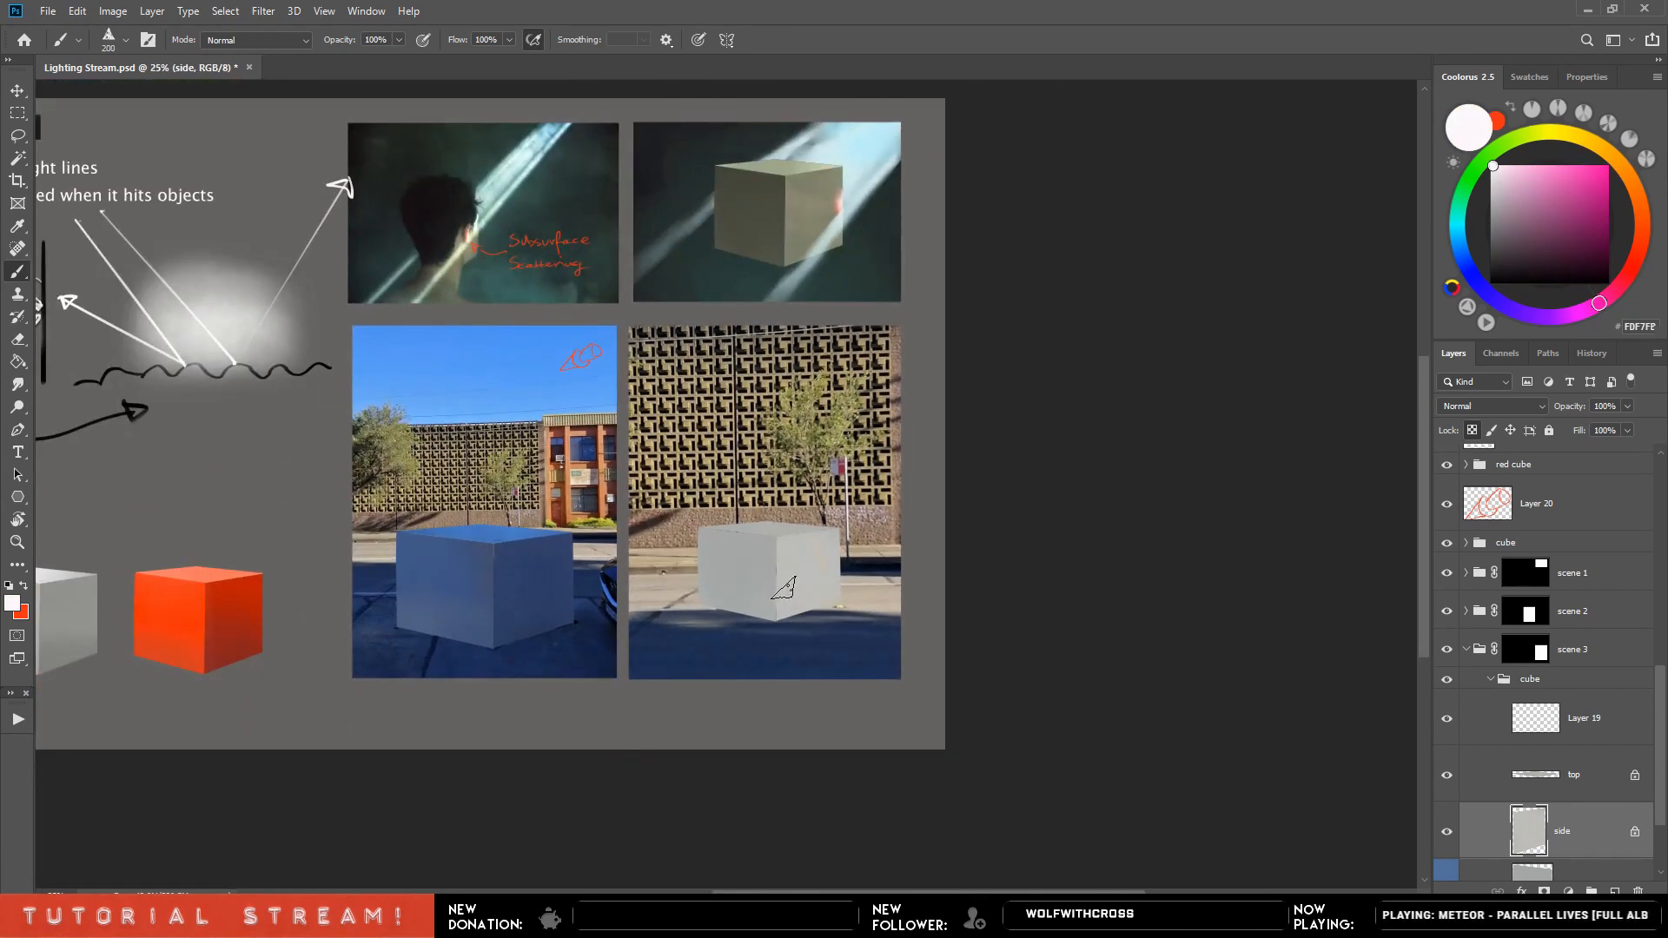
pyautogui.moveTo(781, 589)
pyautogui.mouseDown()
pyautogui.moveTo(848, 586)
pyautogui.moveTo(846, 544)
pyautogui.moveTo(791, 594)
pyautogui.moveTo(786, 524)
pyautogui.moveTo(802, 579)
pyautogui.moveTo(830, 556)
pyautogui.mouseUp()
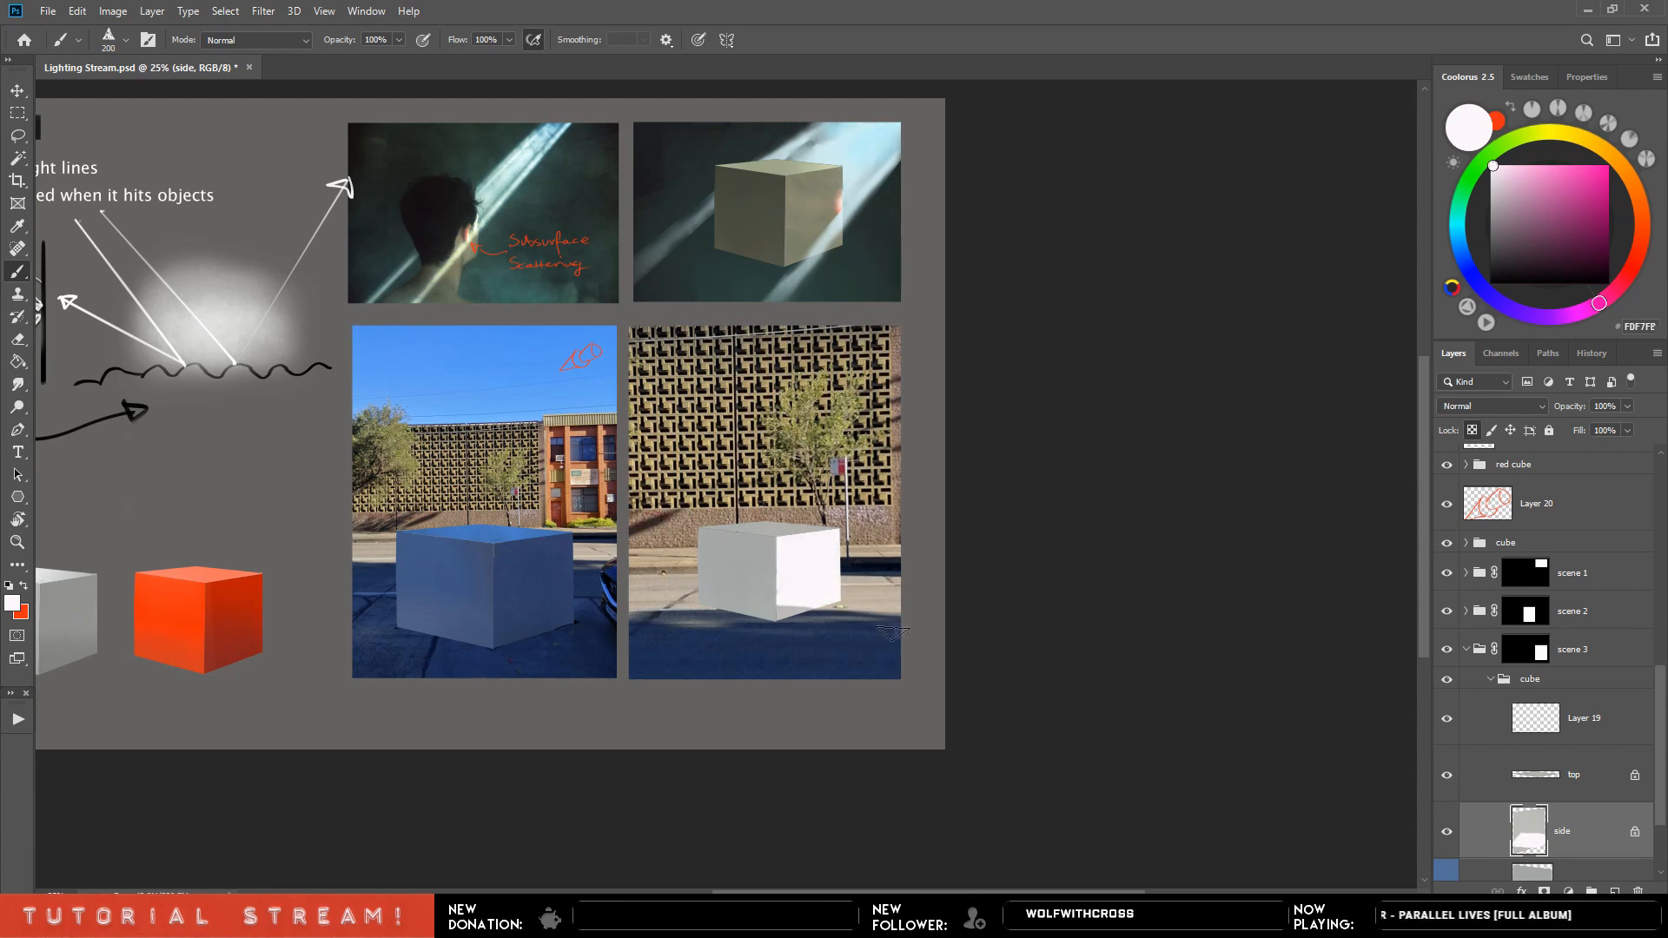
pyautogui.press(']')
pyautogui.press(']')
pyautogui.press(']')
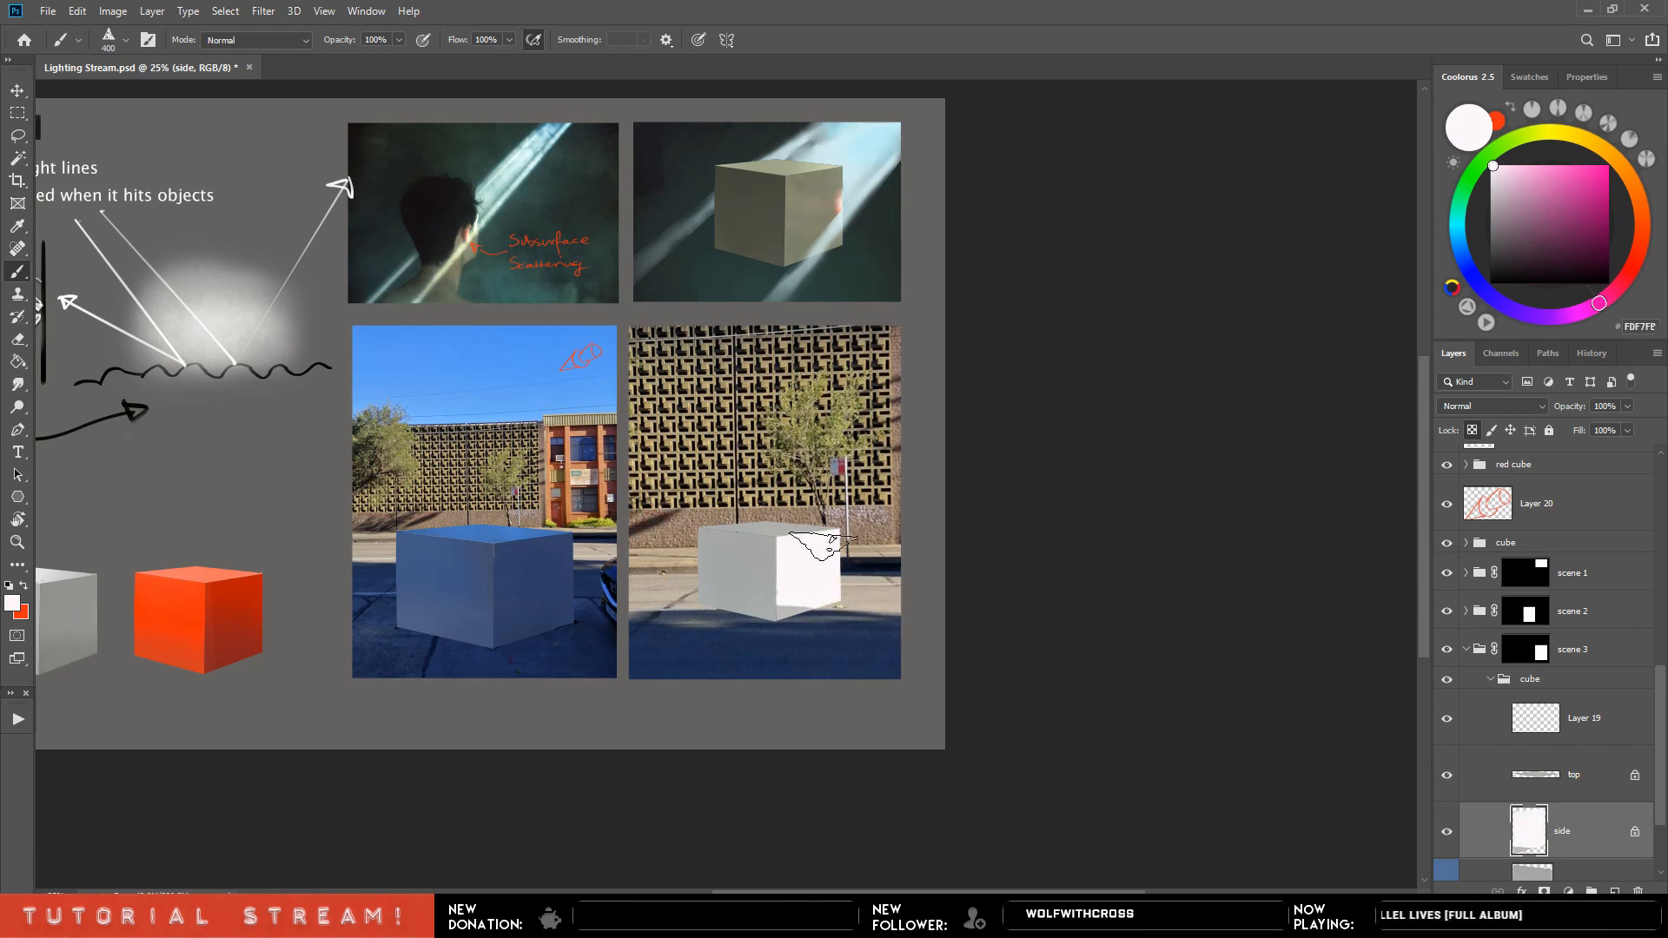
# On a new layer, draw a red arrow down to the cube's top face and a small mark on its side, and erase both.
pyautogui.hotkey('alt', ']')
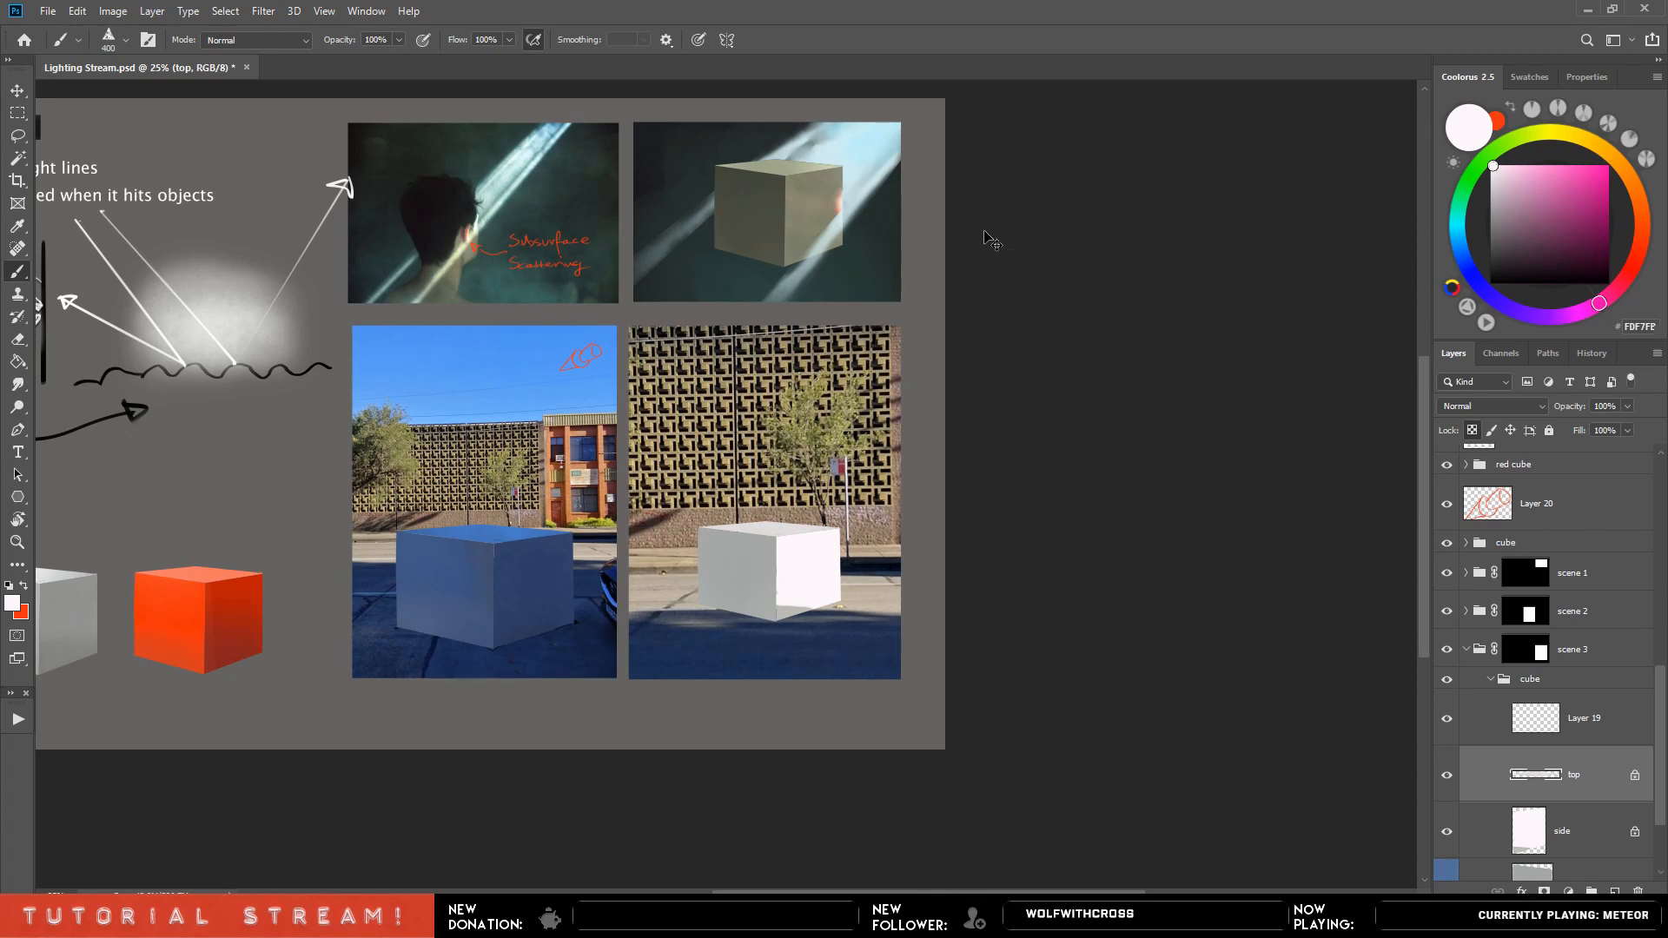
pyautogui.keyDown('alt'); pyautogui.click(598, 464); pyautogui.keyUp('alt')
pyautogui.press(']')
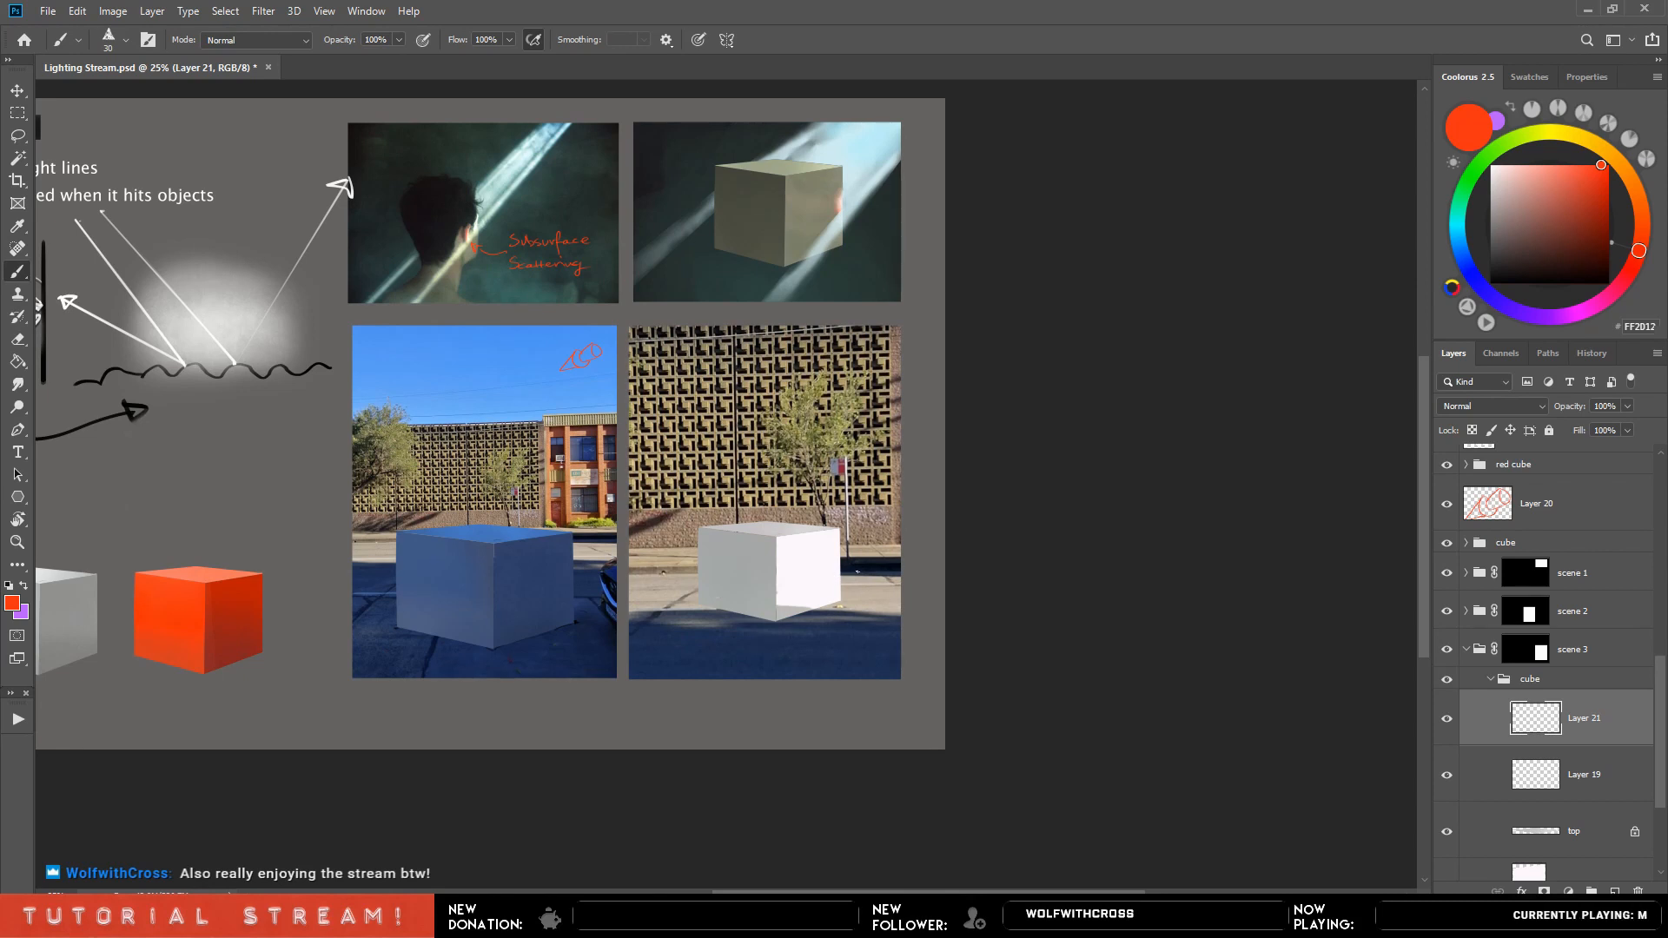
pyautogui.moveTo(823, 527); pyautogui.dragTo(899, 476)
pyautogui.hotkey('ctrl', 'z')
pyautogui.moveTo(821, 559); pyautogui.dragTo(826, 573)
pyautogui.moveTo(900, 567); pyautogui.dragTo(828, 566)
pyautogui.hotkey('ctrl', 'z')
pyautogui.moveTo(769, 363); pyautogui.dragTo(769, 505)
pyautogui.moveTo(758, 490); pyautogui.dragTo(770, 519)
pyautogui.press('e')
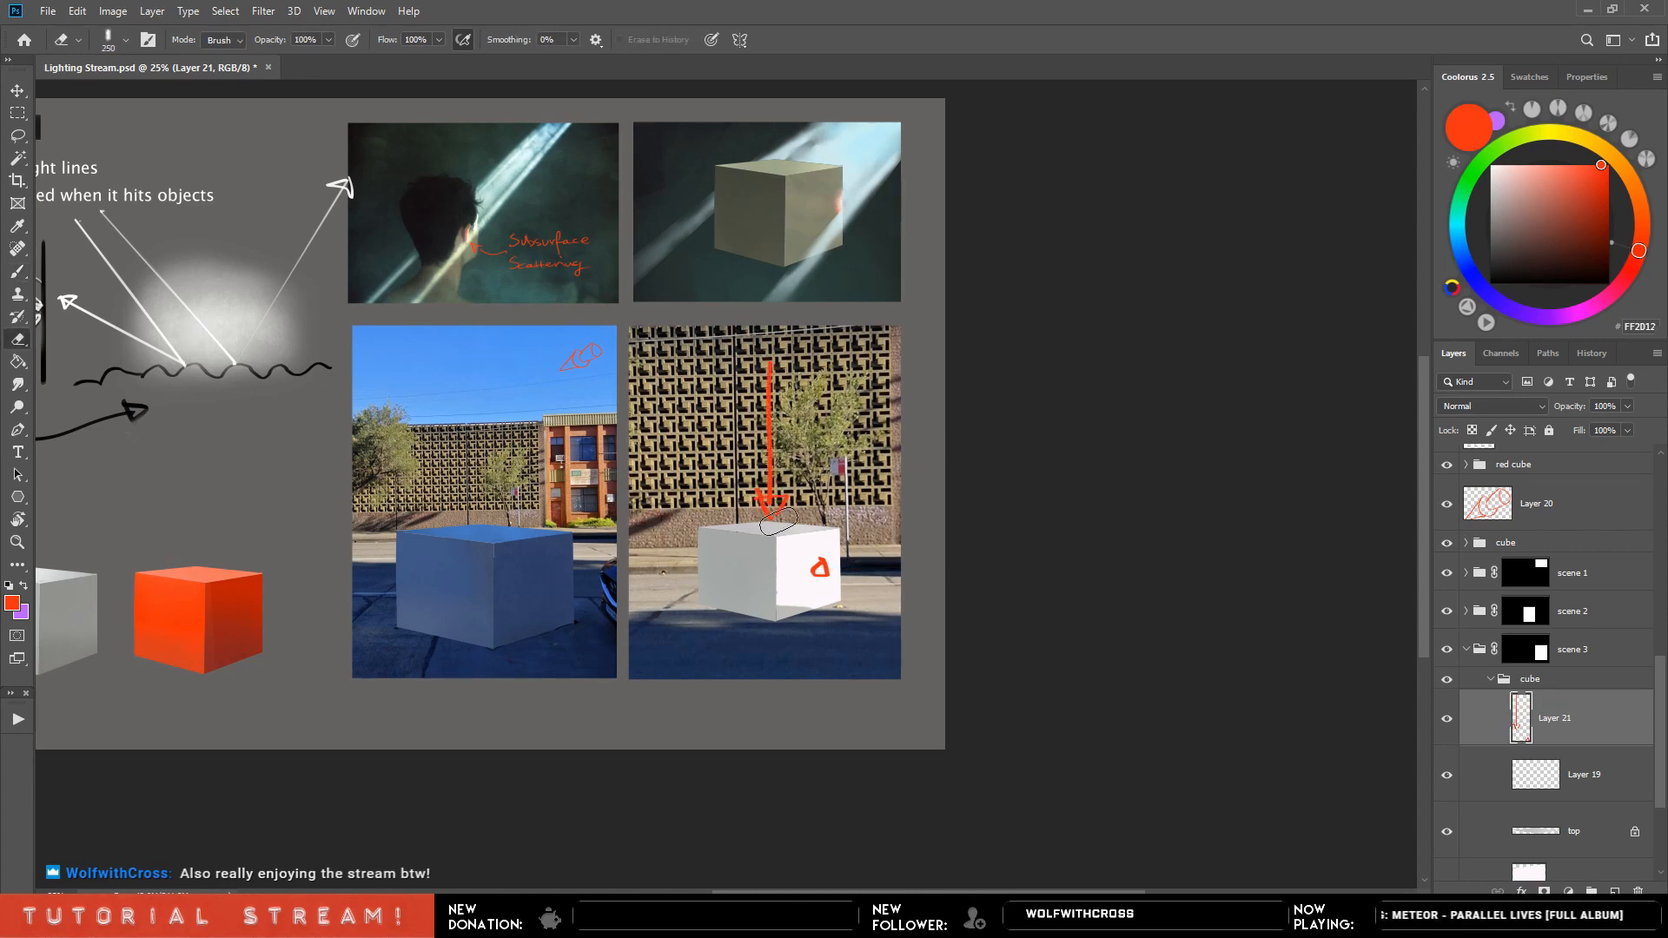
pyautogui.moveTo(786, 513); pyautogui.dragTo(783, 350)
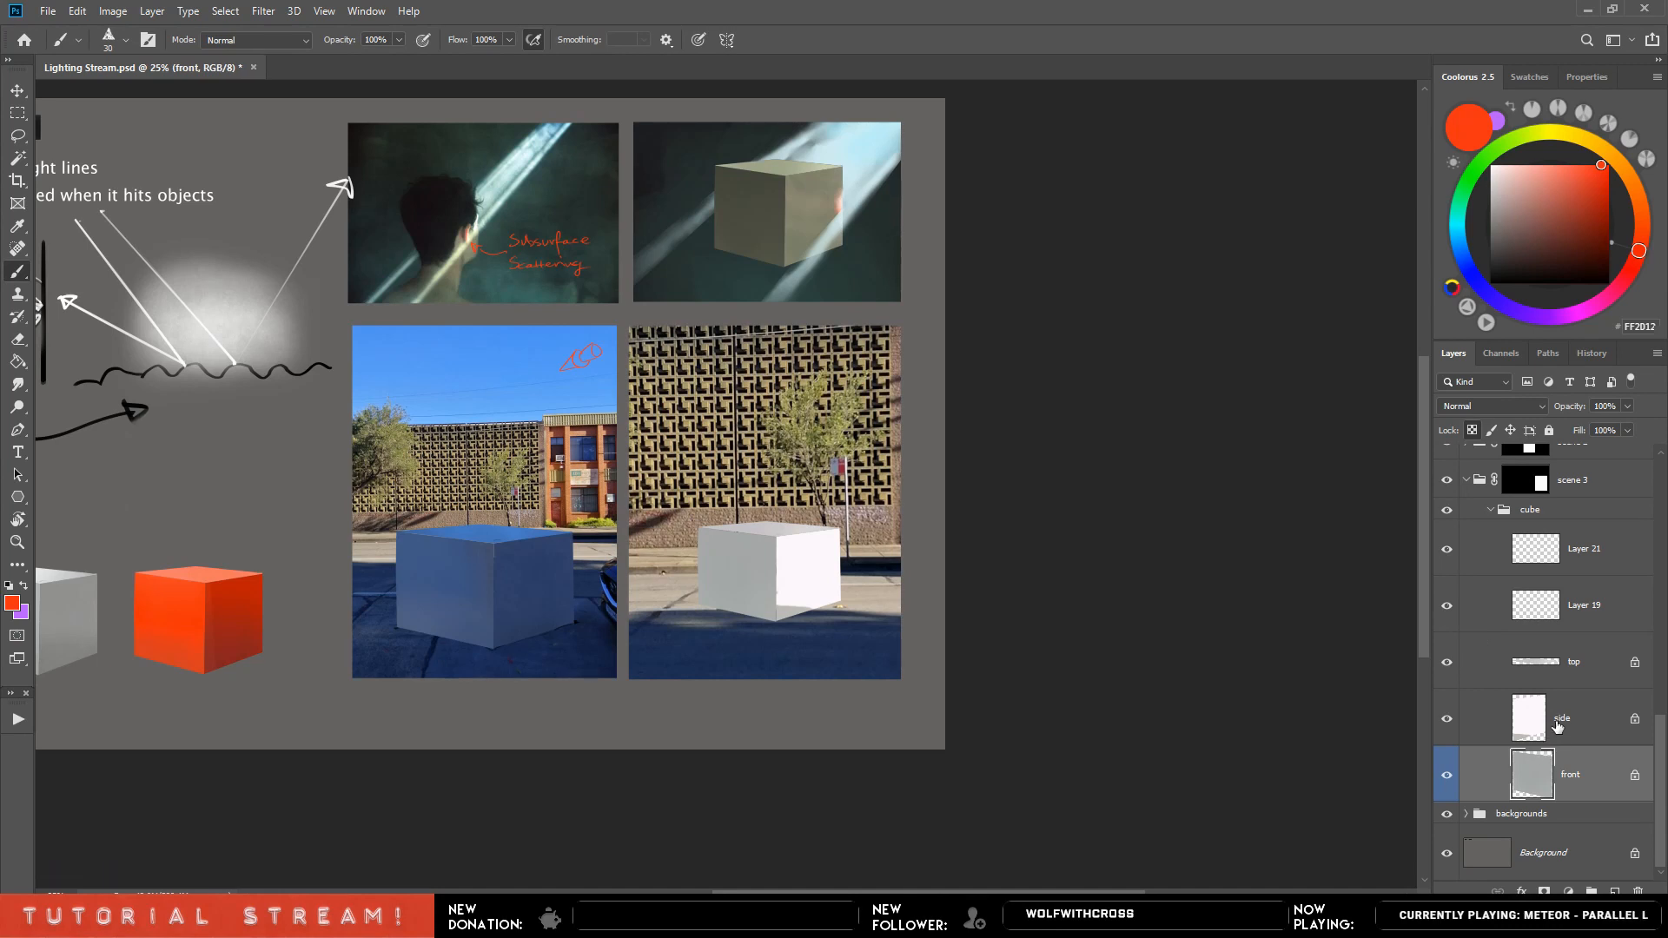
# Paint the cube's front face a muted purplish grey on the front layer with a much larger brush.
pyautogui.press(']')
pyautogui.press(']')
pyautogui.press(']')
pyautogui.press(']')
pyautogui.press(']')
pyautogui.press(']')
pyautogui.press(']')
pyautogui.press(']')
pyautogui.press(']')
pyautogui.press(']')
pyautogui.press(']')
pyautogui.keyDown('alt'); pyautogui.click(597, 481); pyautogui.keyUp('alt')
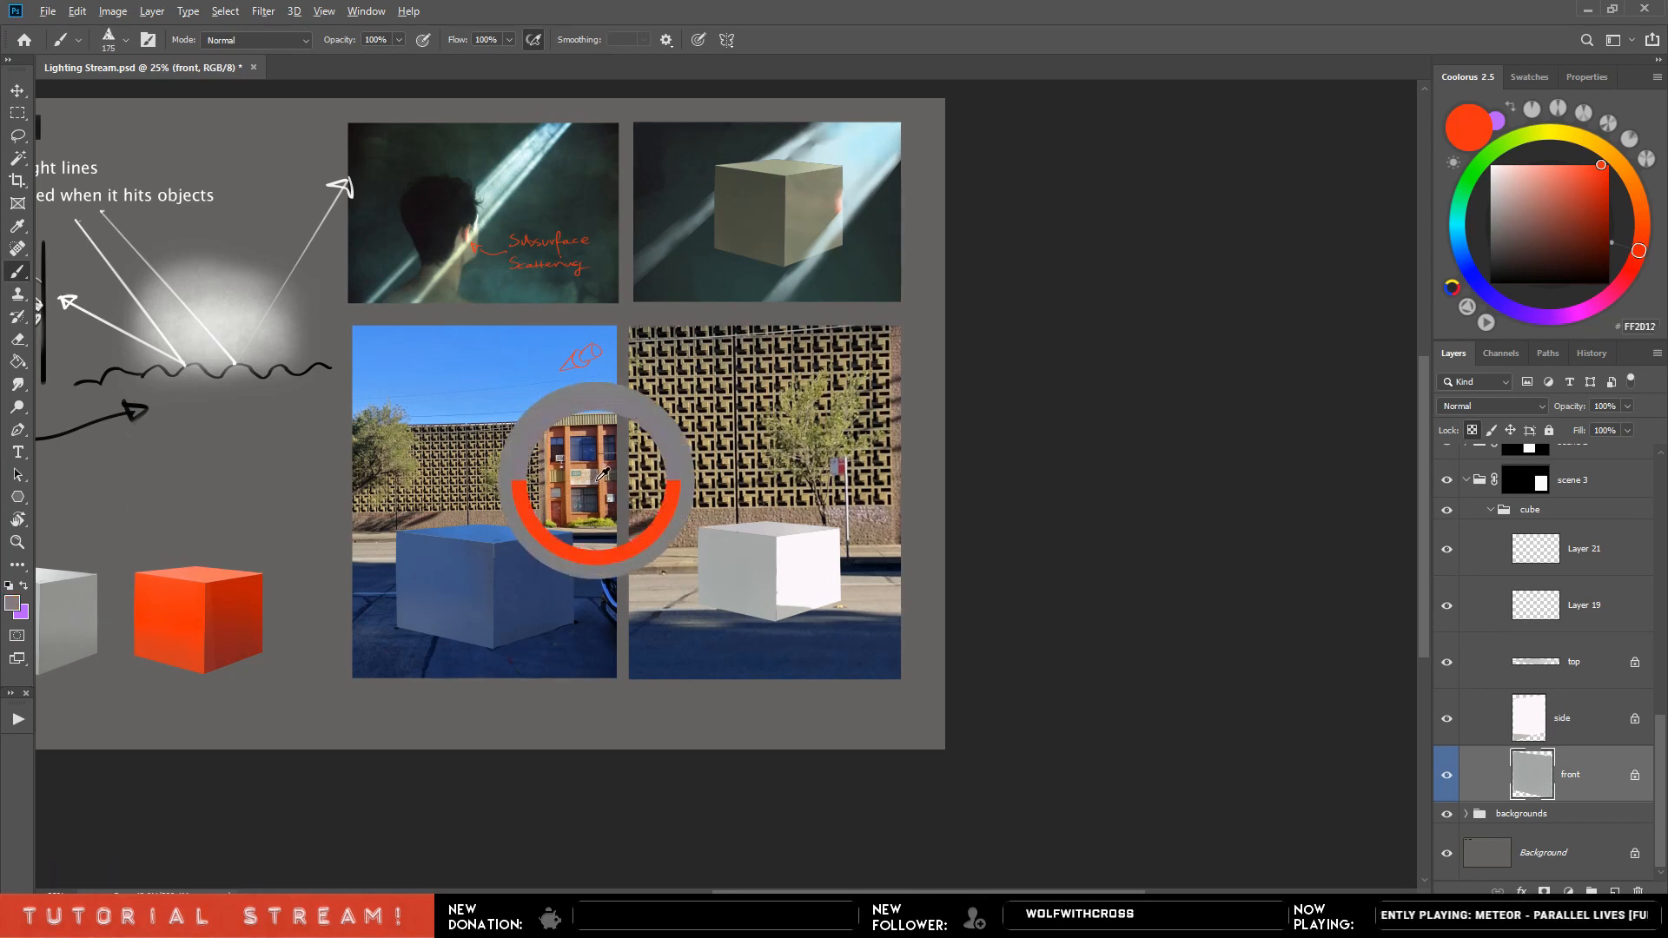
pyautogui.moveTo(744, 602); pyautogui.dragTo(765, 543)
# Undo the stray strokes on the side layer, paint light grey over the front face, and smudge it smooth.
pyautogui.hotkey('ctrl', 'z')
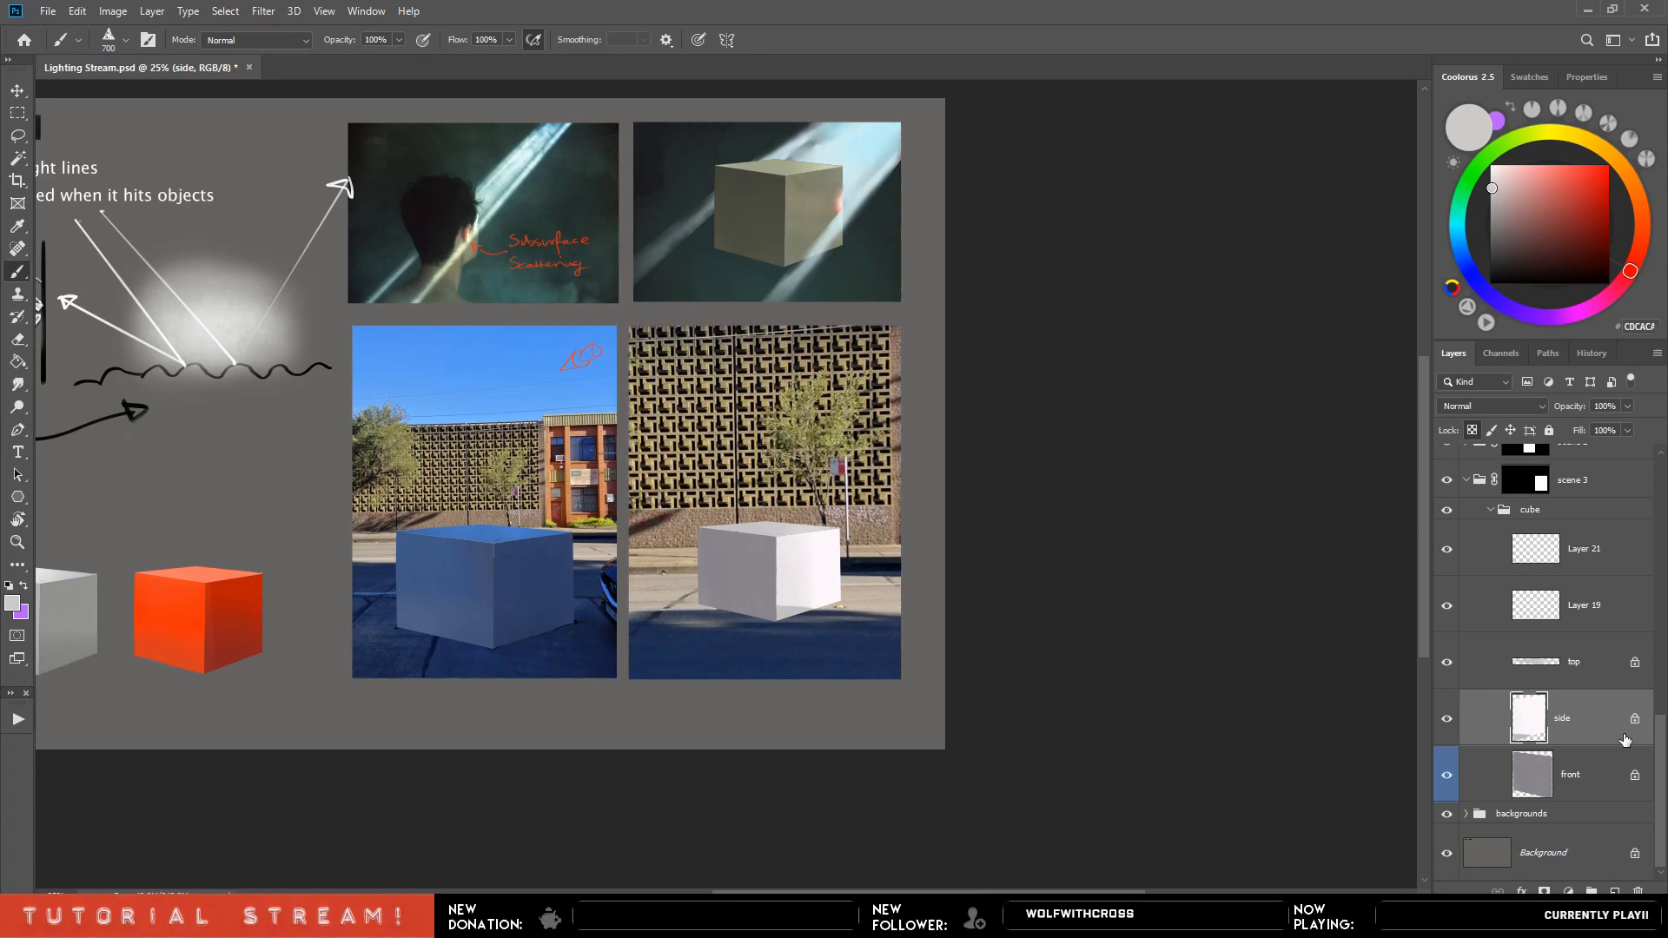
pyautogui.hotkey('ctrl', 'z')
pyautogui.click(1506, 753)
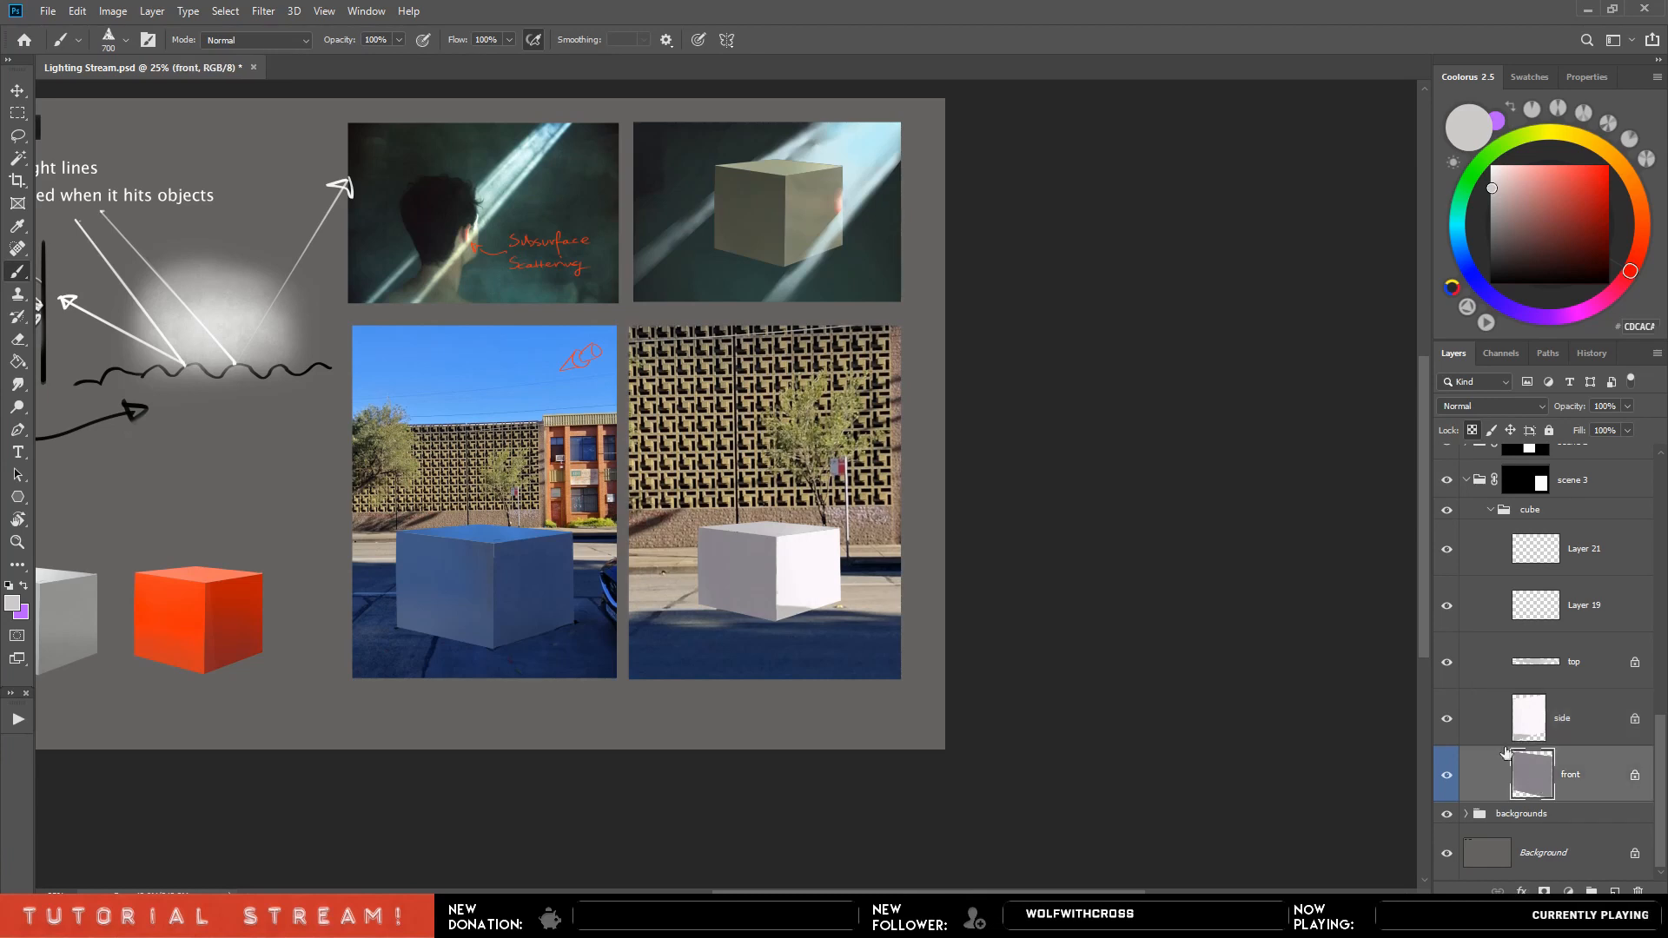
pyautogui.moveTo(739, 527); pyautogui.dragTo(761, 641)
pyautogui.press('r')
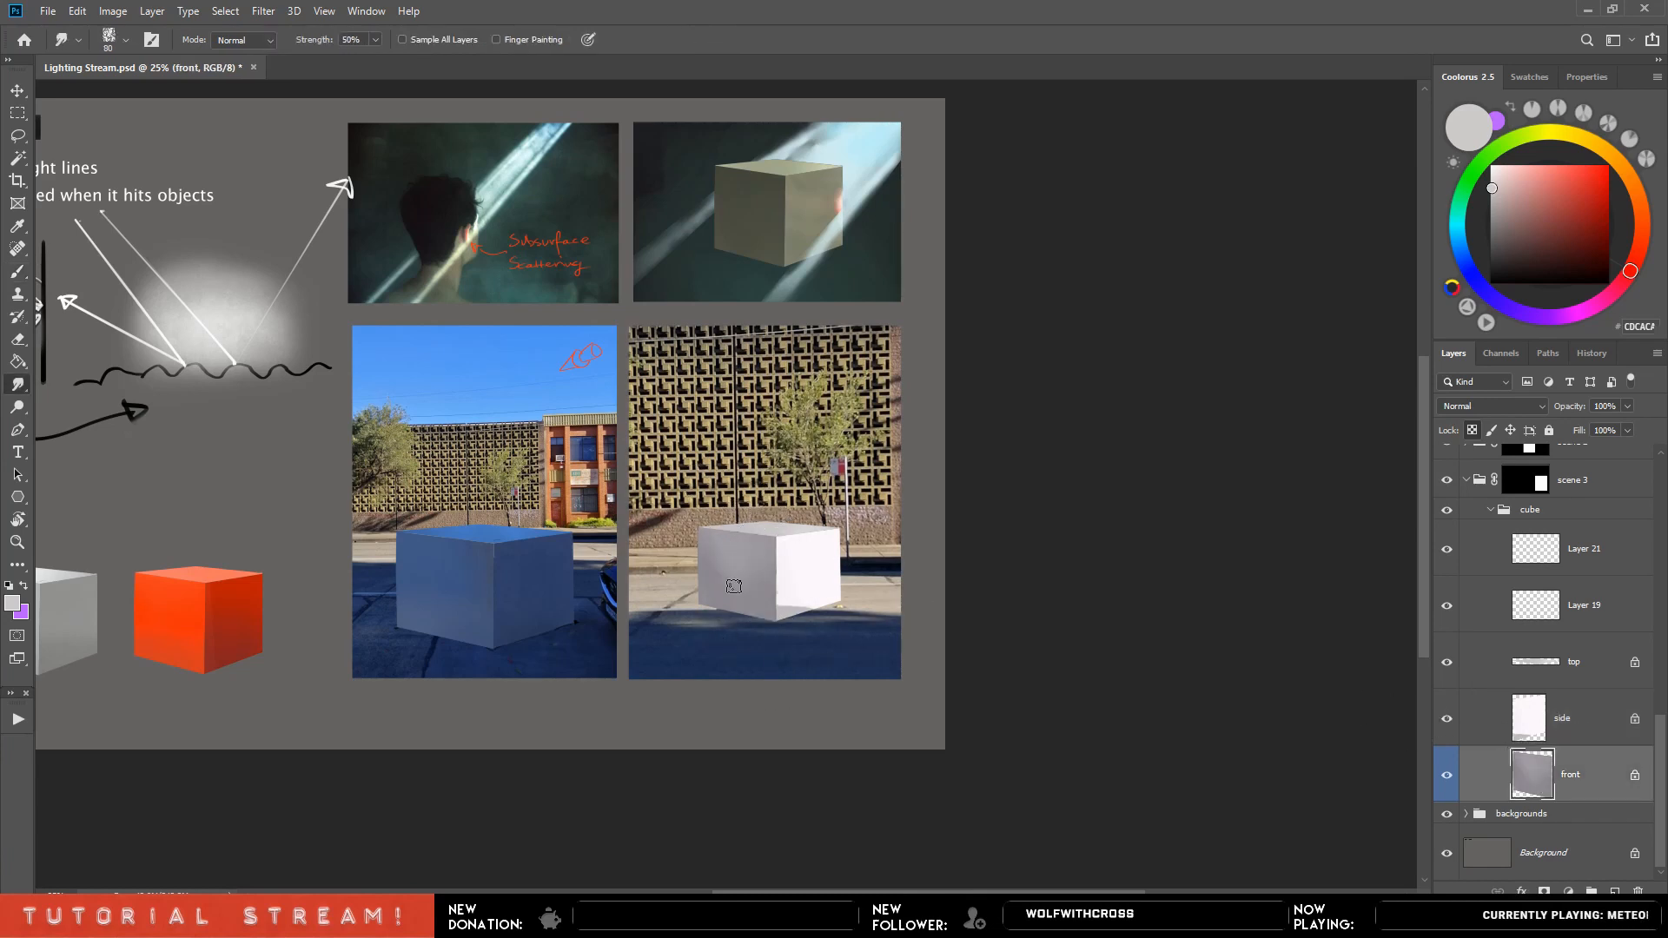
pyautogui.press(']')
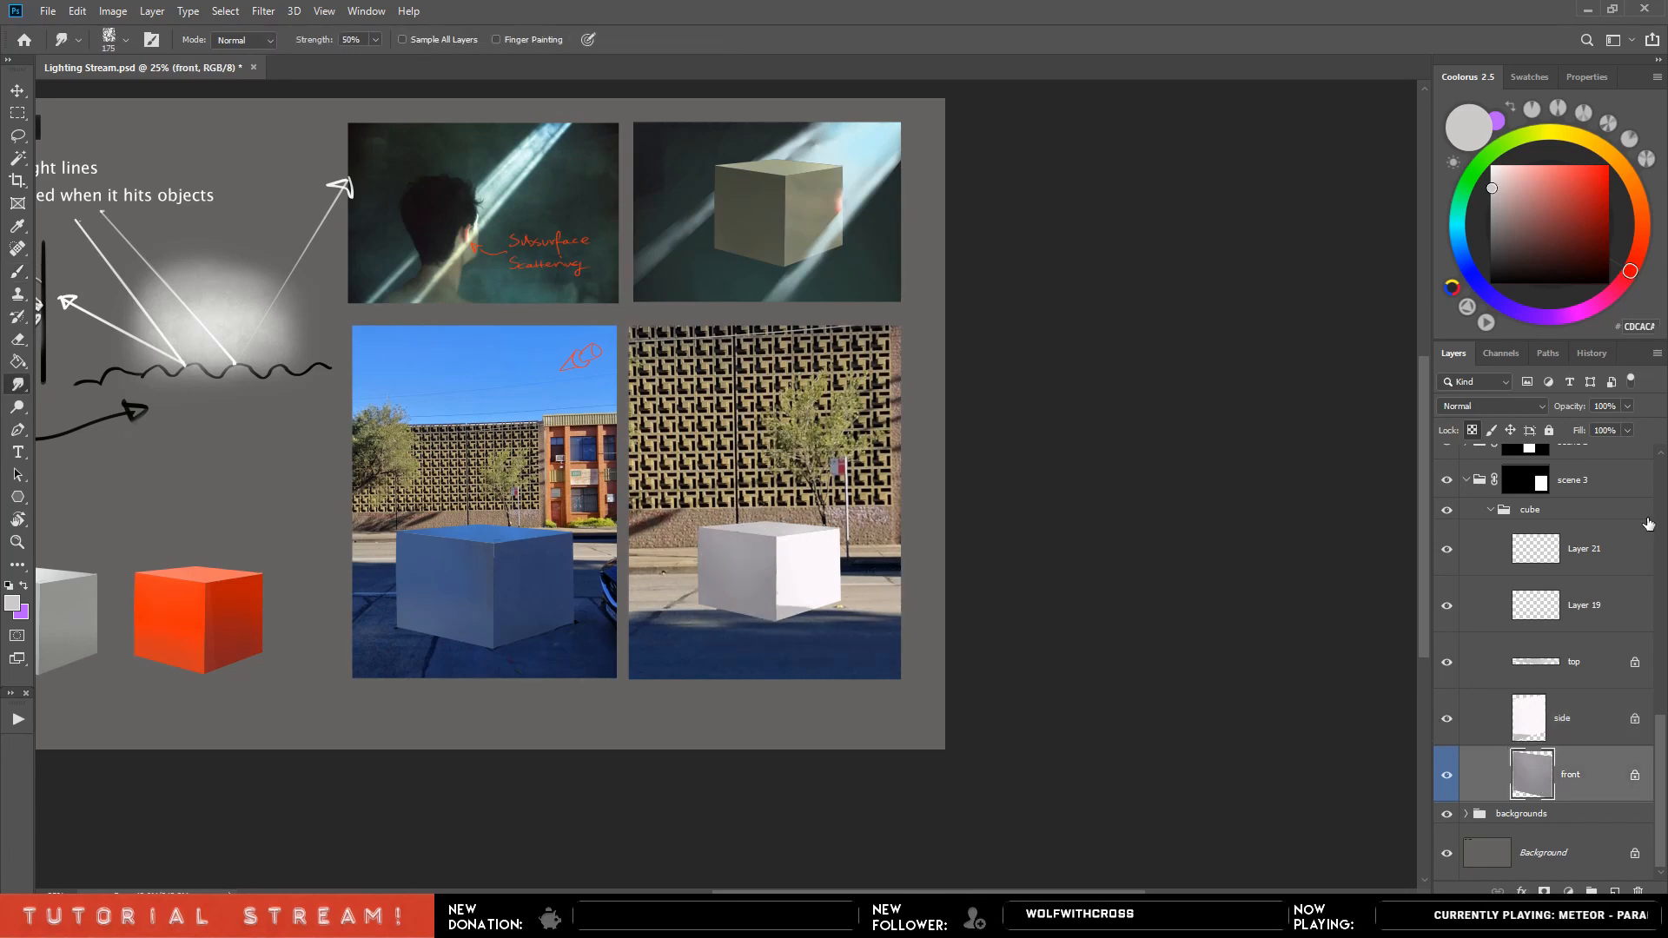
# On the side layer, paint a curved grey shadow along the side face's lower edge, using colours sampled from the cube.
pyautogui.press('b')
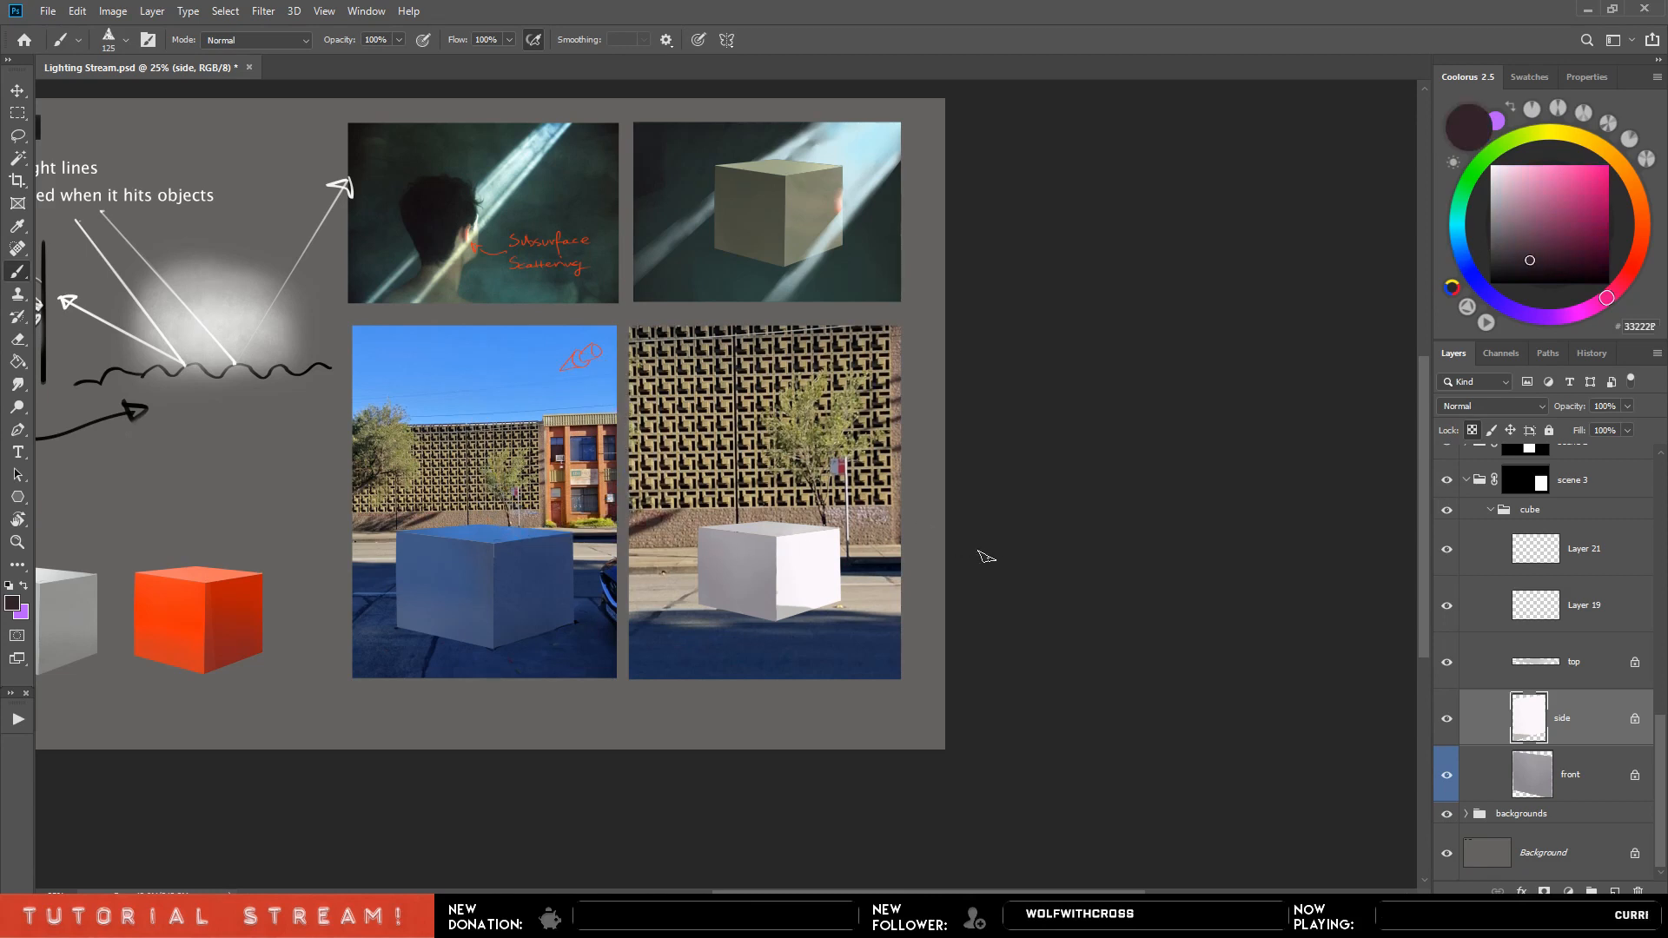
pyautogui.keyDown('alt'); pyautogui.click(804, 615); pyautogui.keyUp('alt')
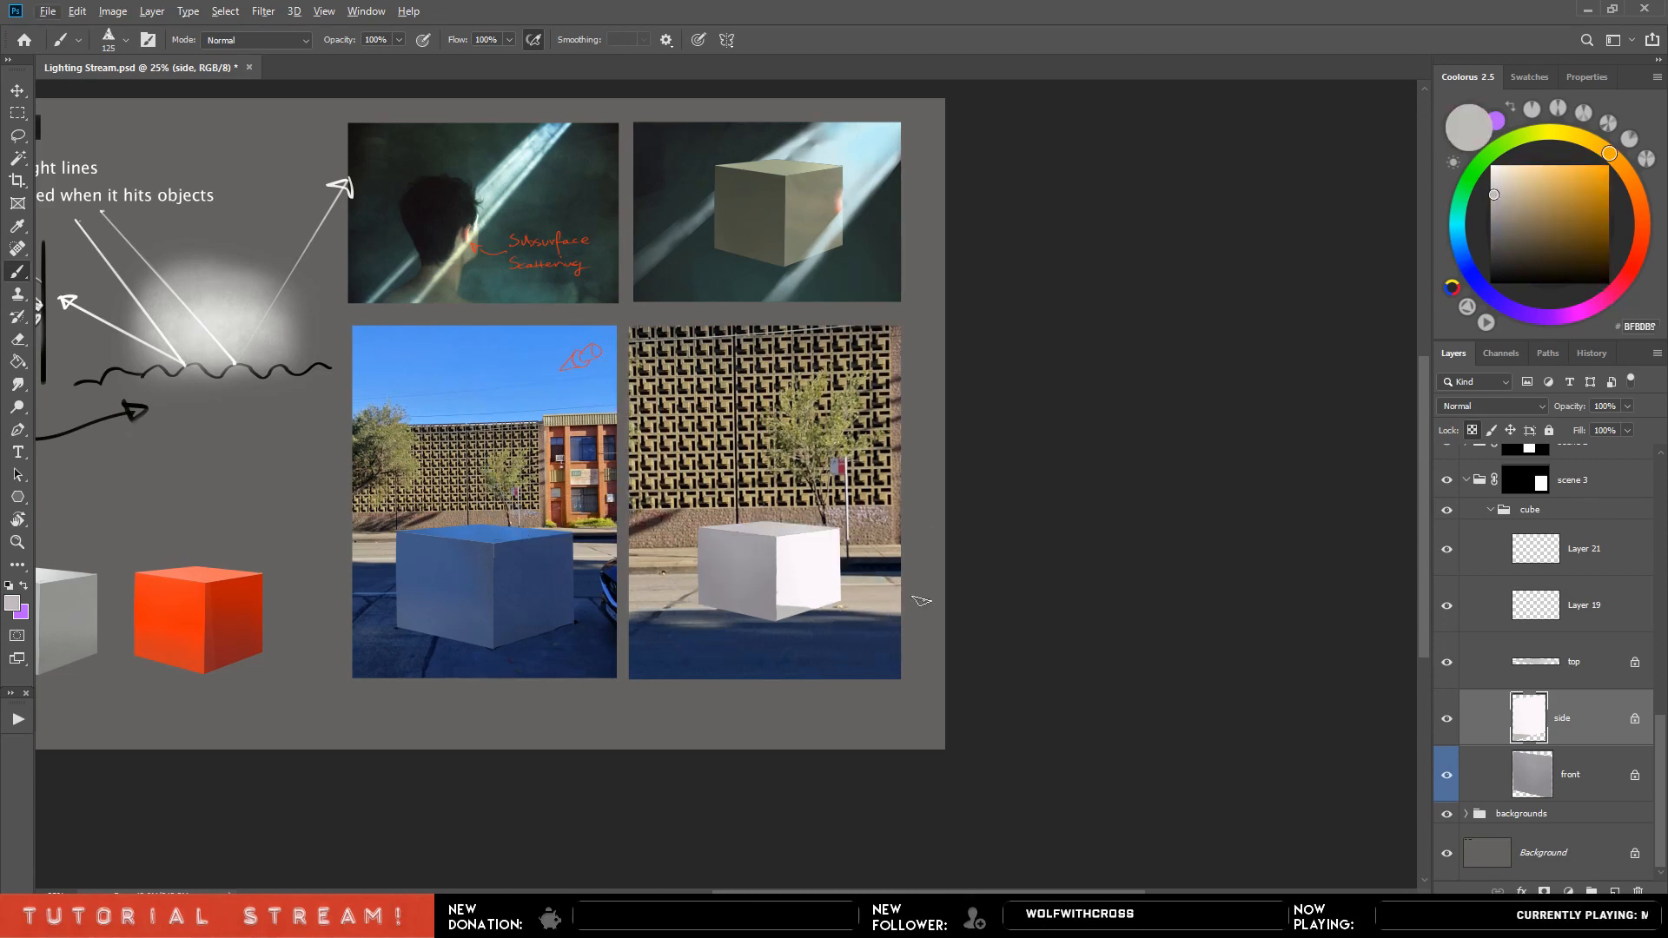
pyautogui.keyDown('alt'); pyautogui.click(766, 609); pyautogui.keyUp('alt')
pyautogui.press(']')
pyautogui.press(']')
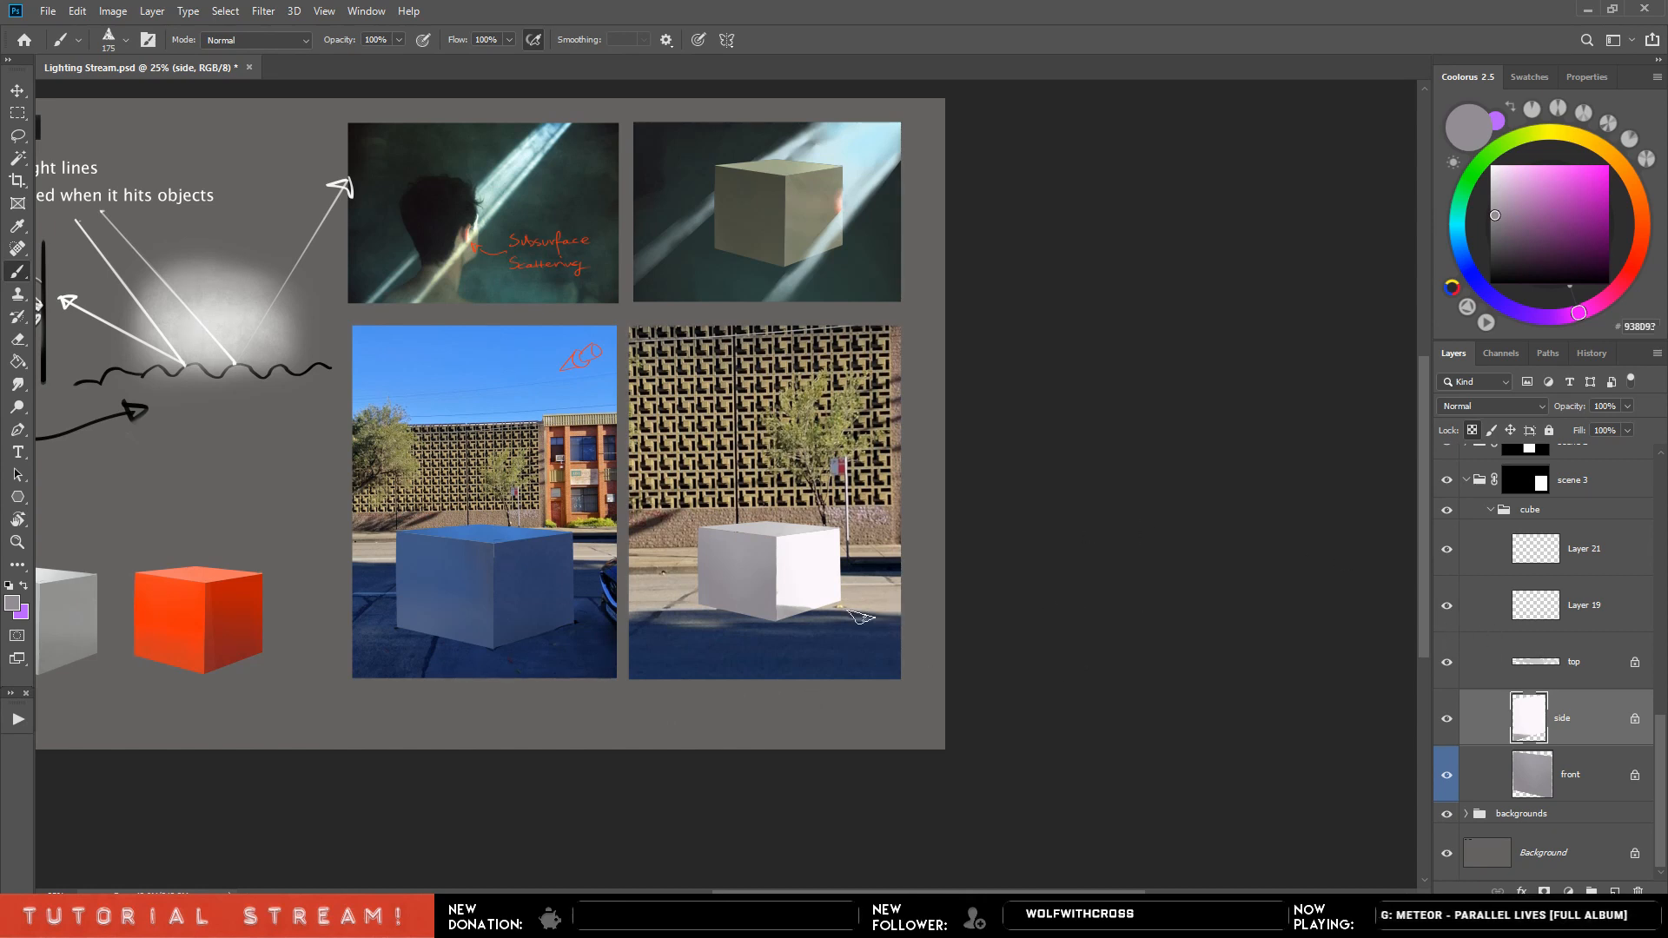
pyautogui.press('[')
pyautogui.press('[')
pyautogui.press('[')
pyautogui.press('[')
pyautogui.press('[')
pyautogui.press('[')
pyautogui.press('[')
pyautogui.press('[')
pyautogui.press('[')
pyautogui.keyDown('alt'); pyautogui.click(813, 611); pyautogui.keyUp('alt')
pyautogui.moveTo(813, 611); pyautogui.dragTo(787, 610)
pyautogui.keyDown('alt'); pyautogui.click(795, 591); pyautogui.keyUp('alt')
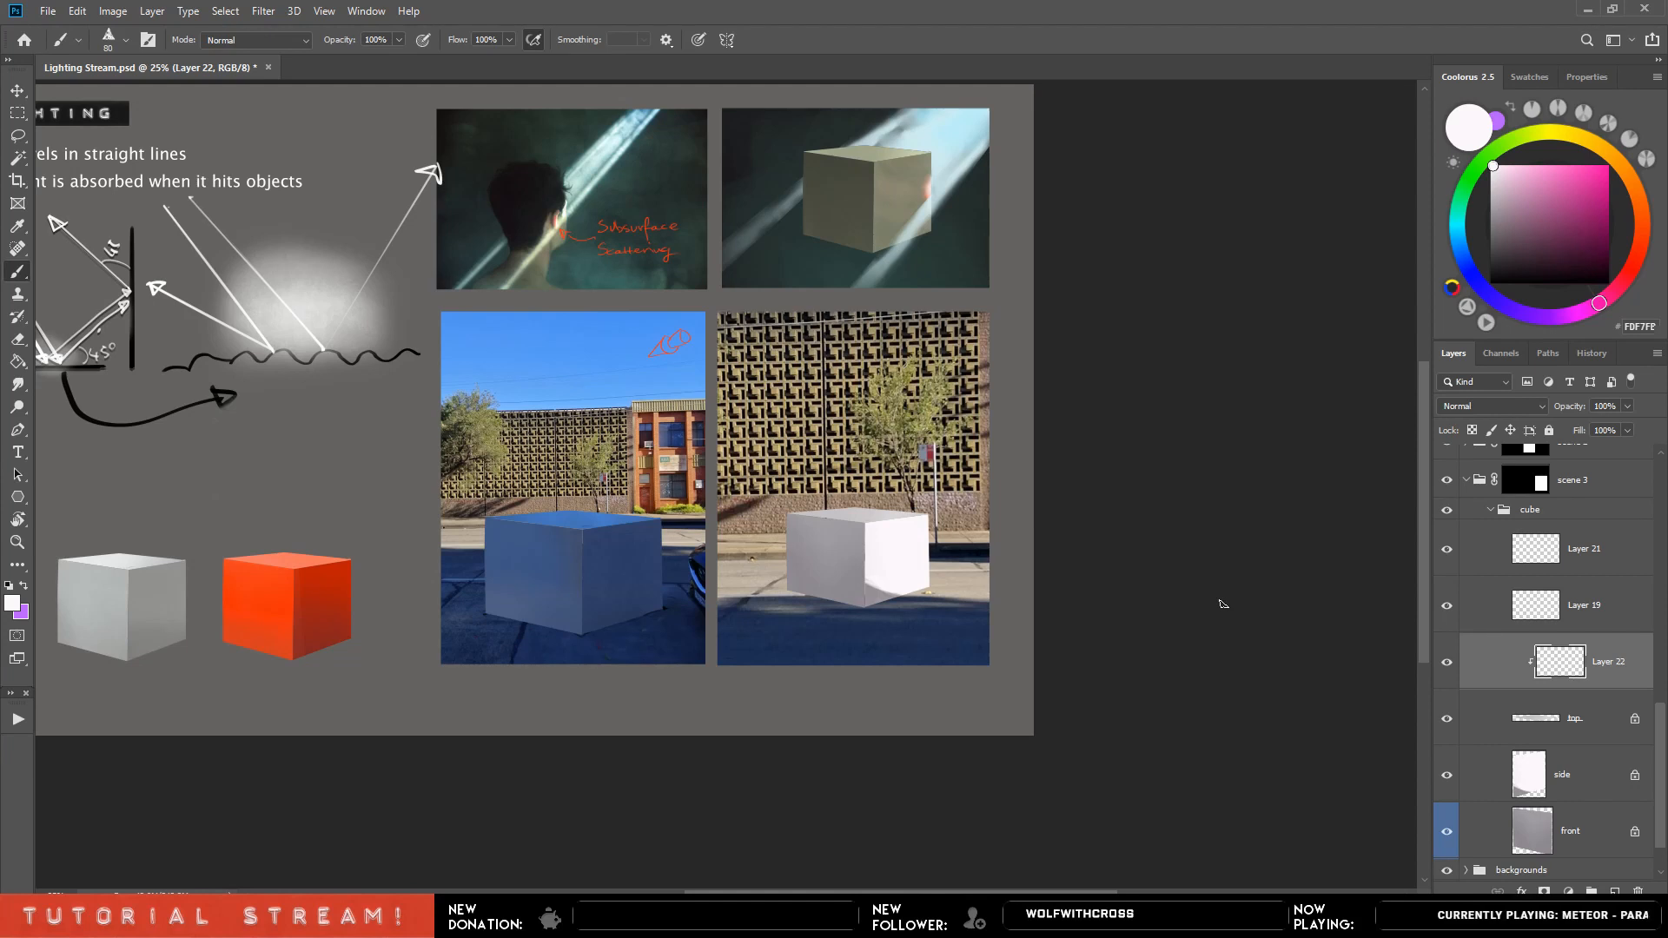
# Brush a soft sky-blue tint over the cube's top face on the clipped layer, undoing unwanted strokes.
pyautogui.press('F5')
pyautogui.press('F5')
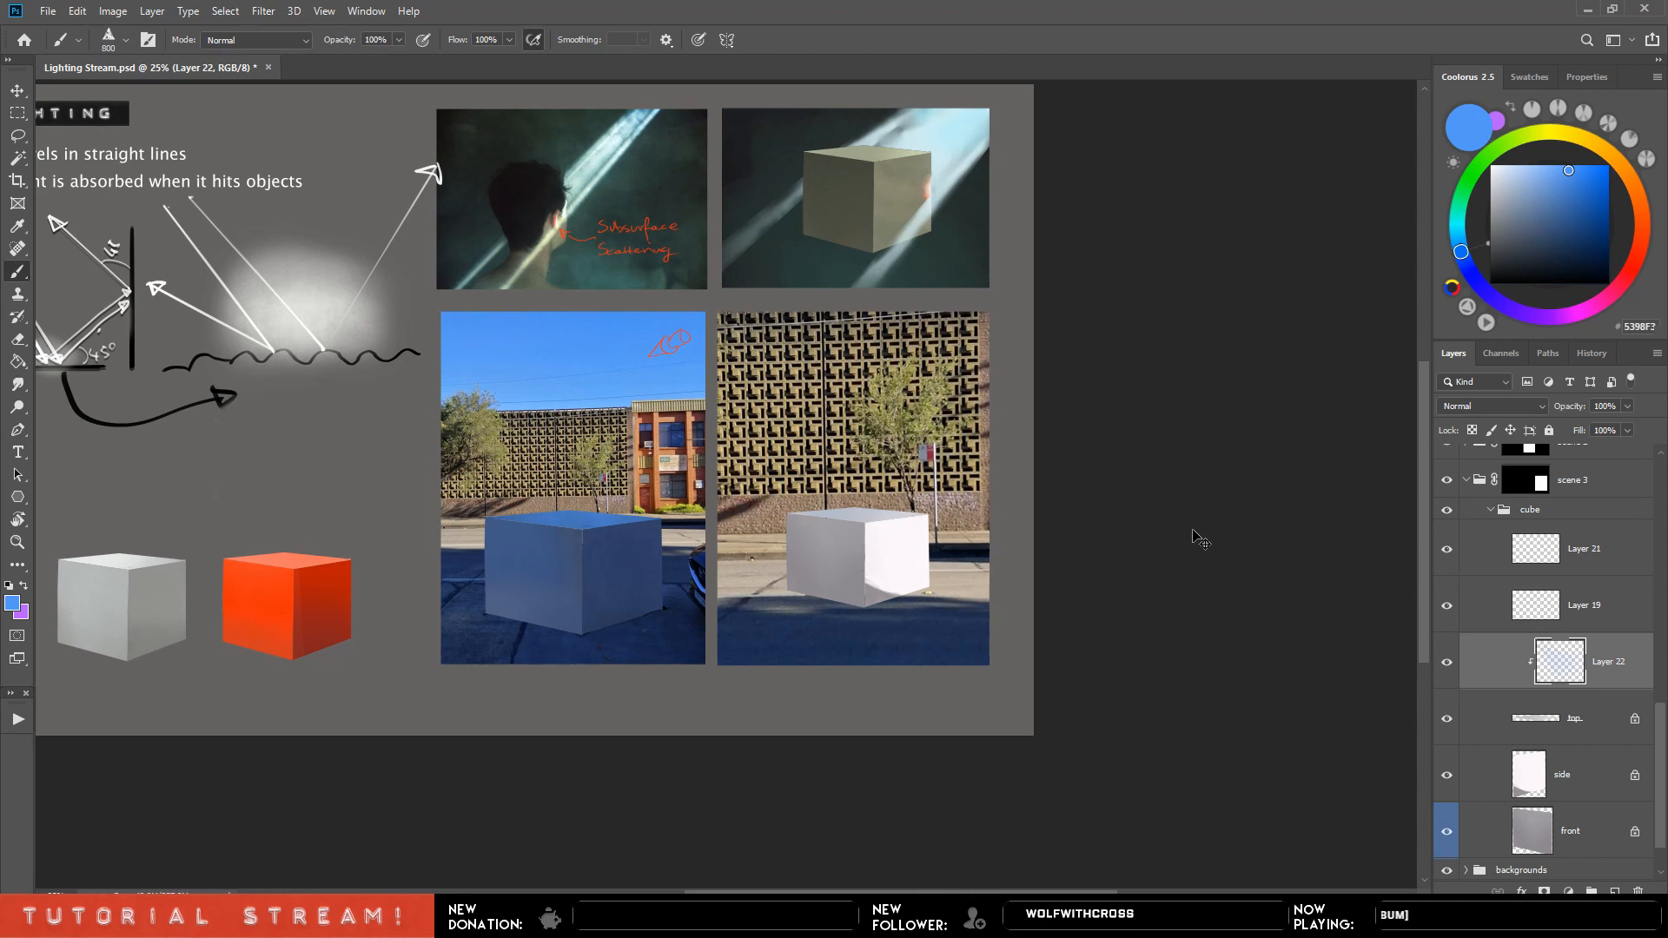
pyautogui.hotkey('ctrl', 'z')
pyautogui.moveTo(848, 487)
pyautogui.mouseDown()
pyautogui.moveTo(847, 540)
pyautogui.moveTo(879, 435)
pyautogui.moveTo(904, 423)
pyautogui.moveTo(926, 552)
pyautogui.moveTo(1216, 547)
pyautogui.mouseUp()
pyautogui.hotkey('ctrl', 'z')
pyautogui.moveTo(934, 513); pyautogui.dragTo(1113, 471)
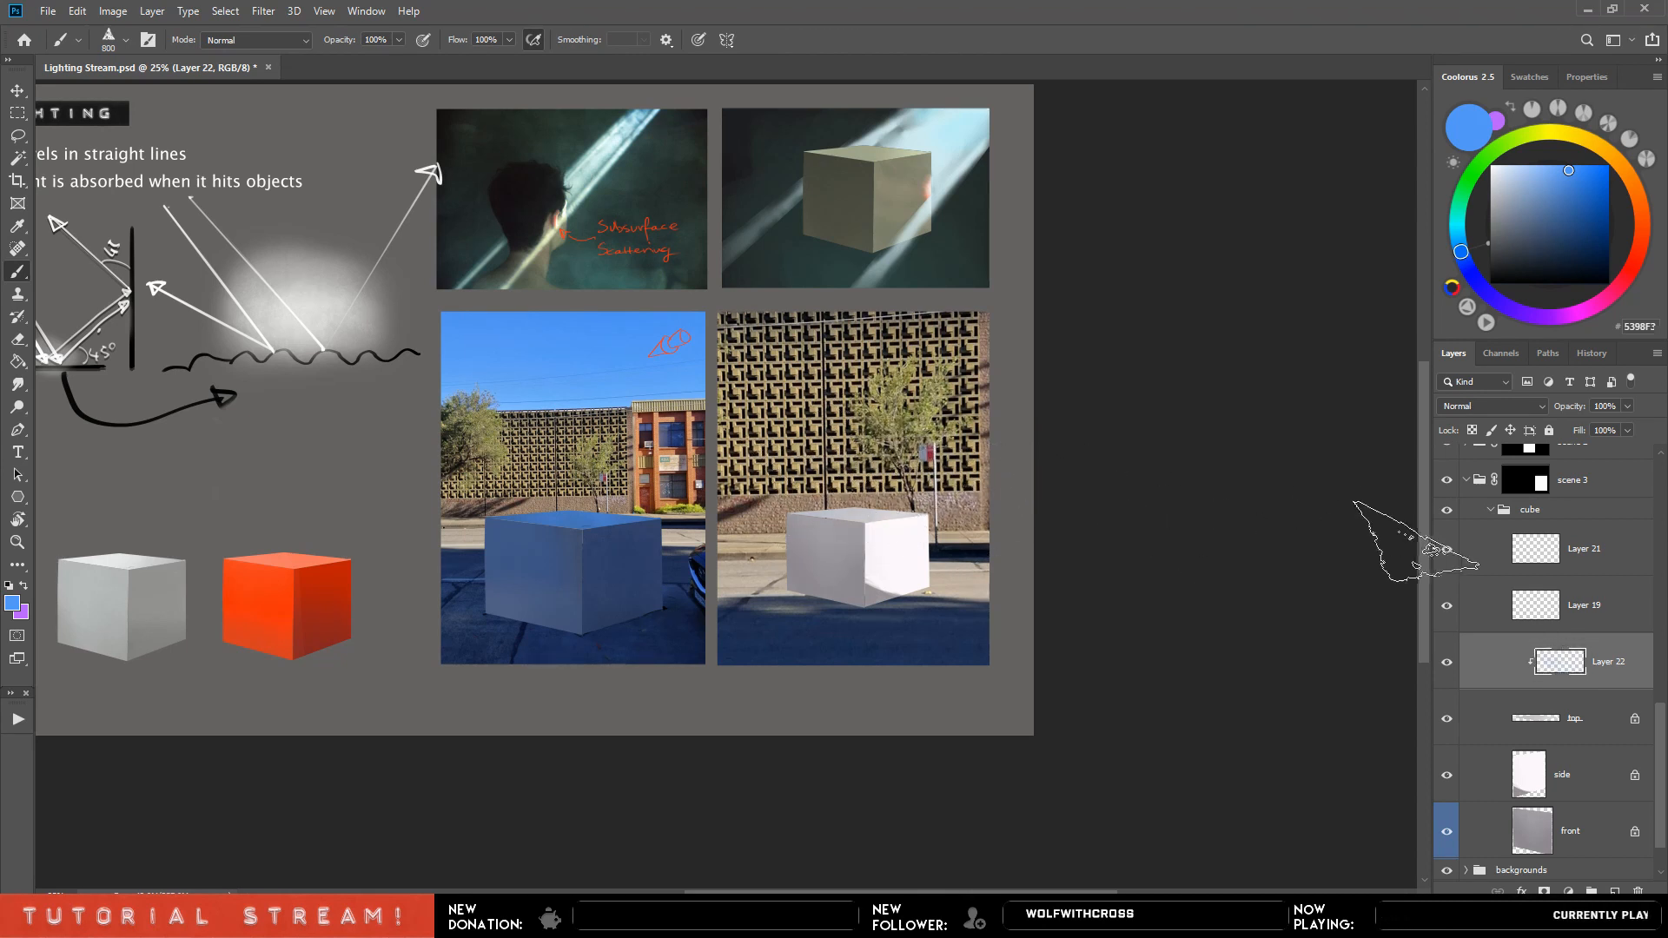
pyautogui.moveTo(803, 502); pyautogui.dragTo(1130, 499)
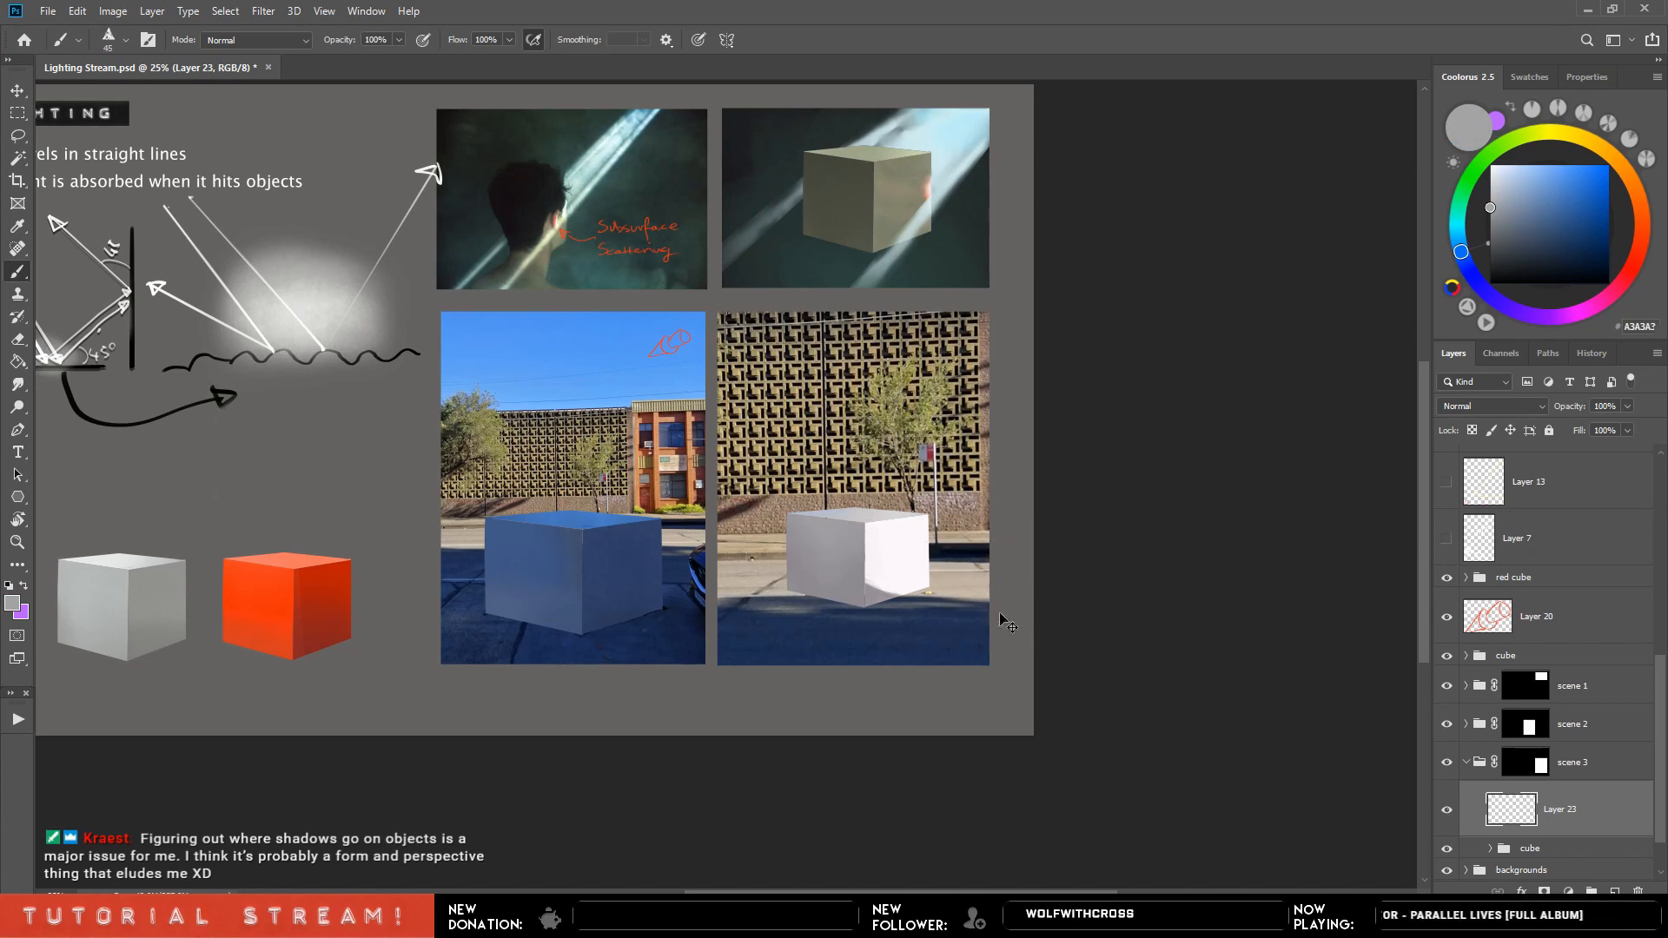
# Paint a small shaded blue ball on its own layer, floating beside the cube's sunlit side face.
pyautogui.scroll(3, 1008, 624)
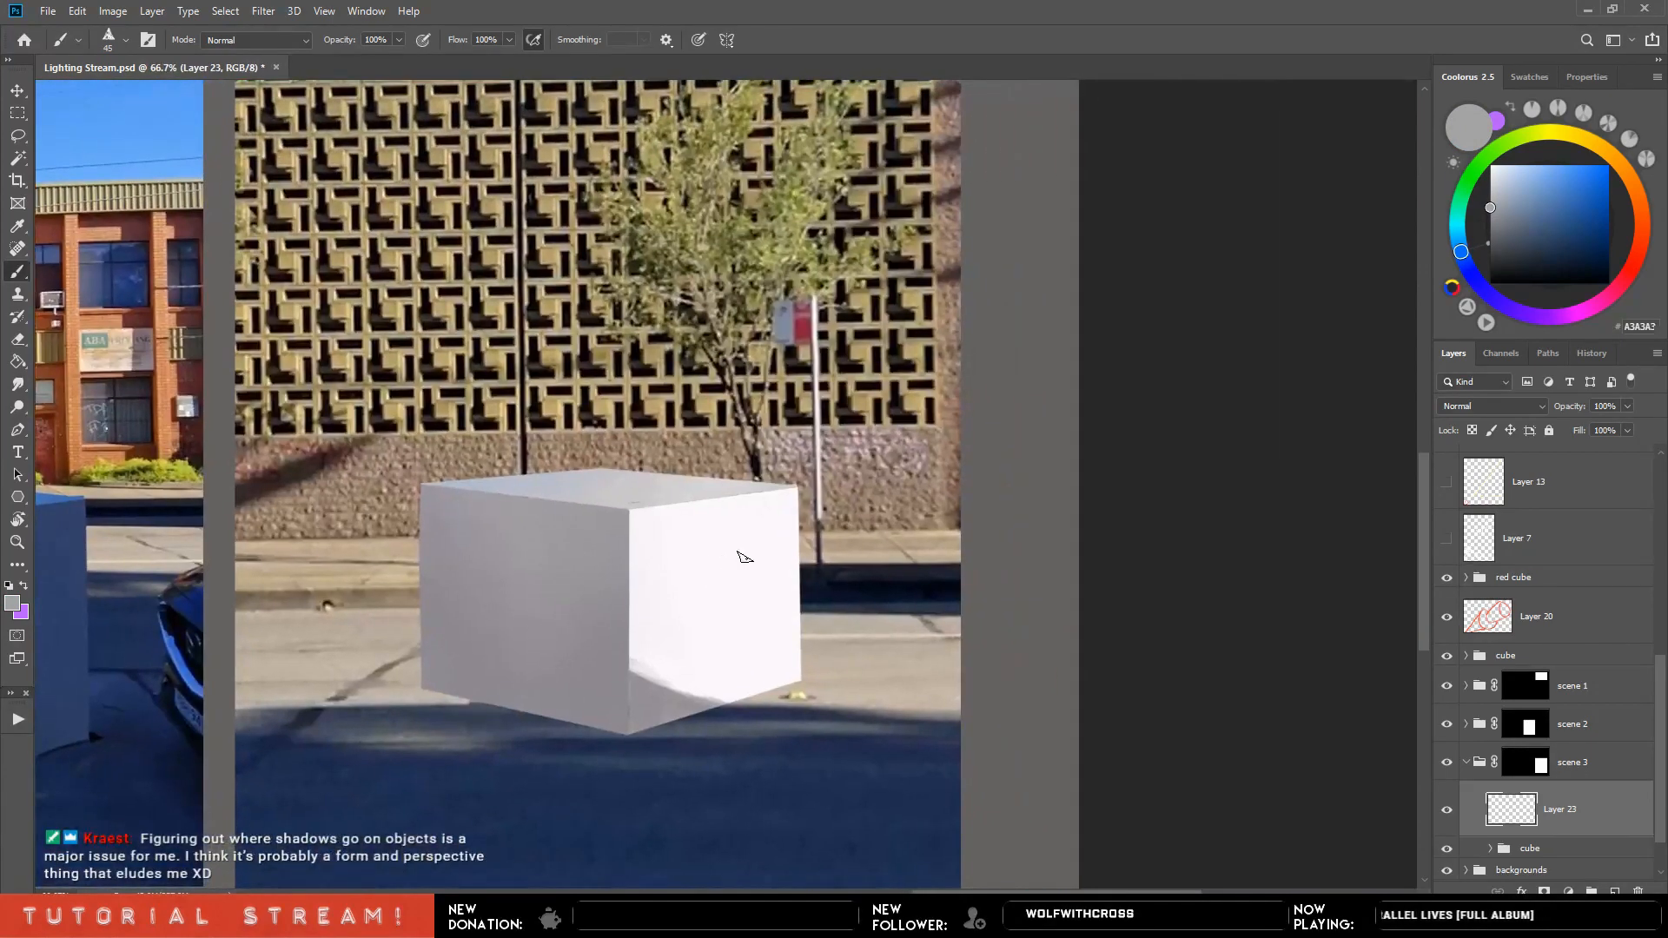
pyautogui.click(1585, 165)
pyautogui.moveTo(860, 565); pyautogui.dragTo(863, 551)
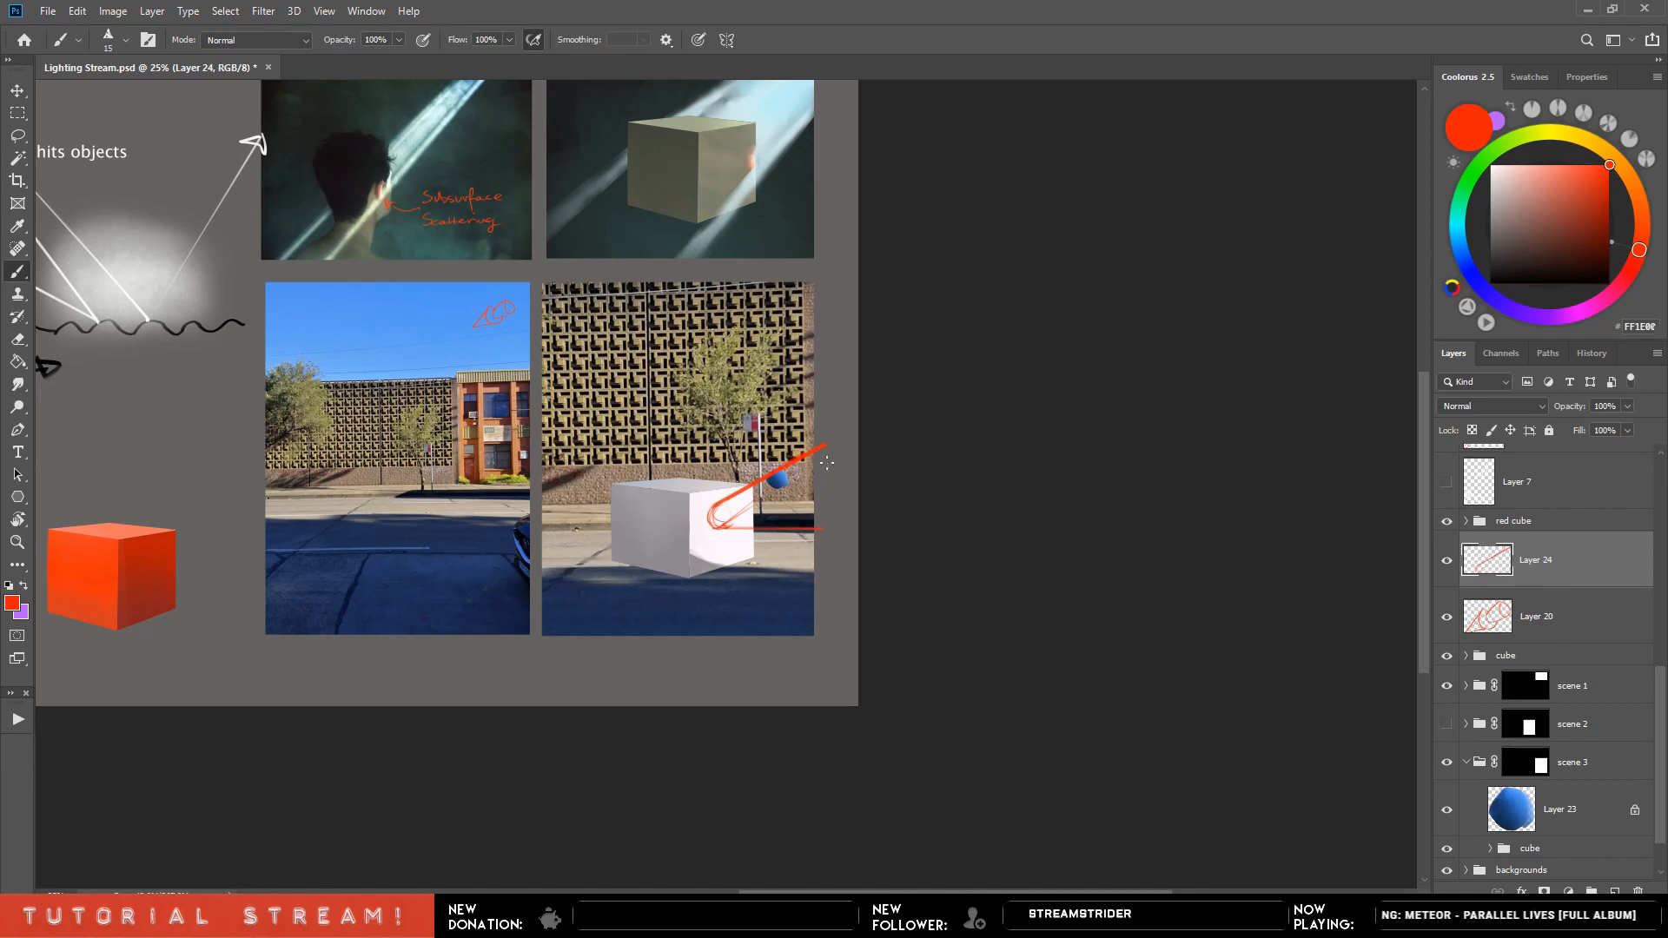
# Draw a red light-direction guide line running past the blue ball to the cube's side face.
pyautogui.moveTo(858, 442); pyautogui.dragTo(749, 507)
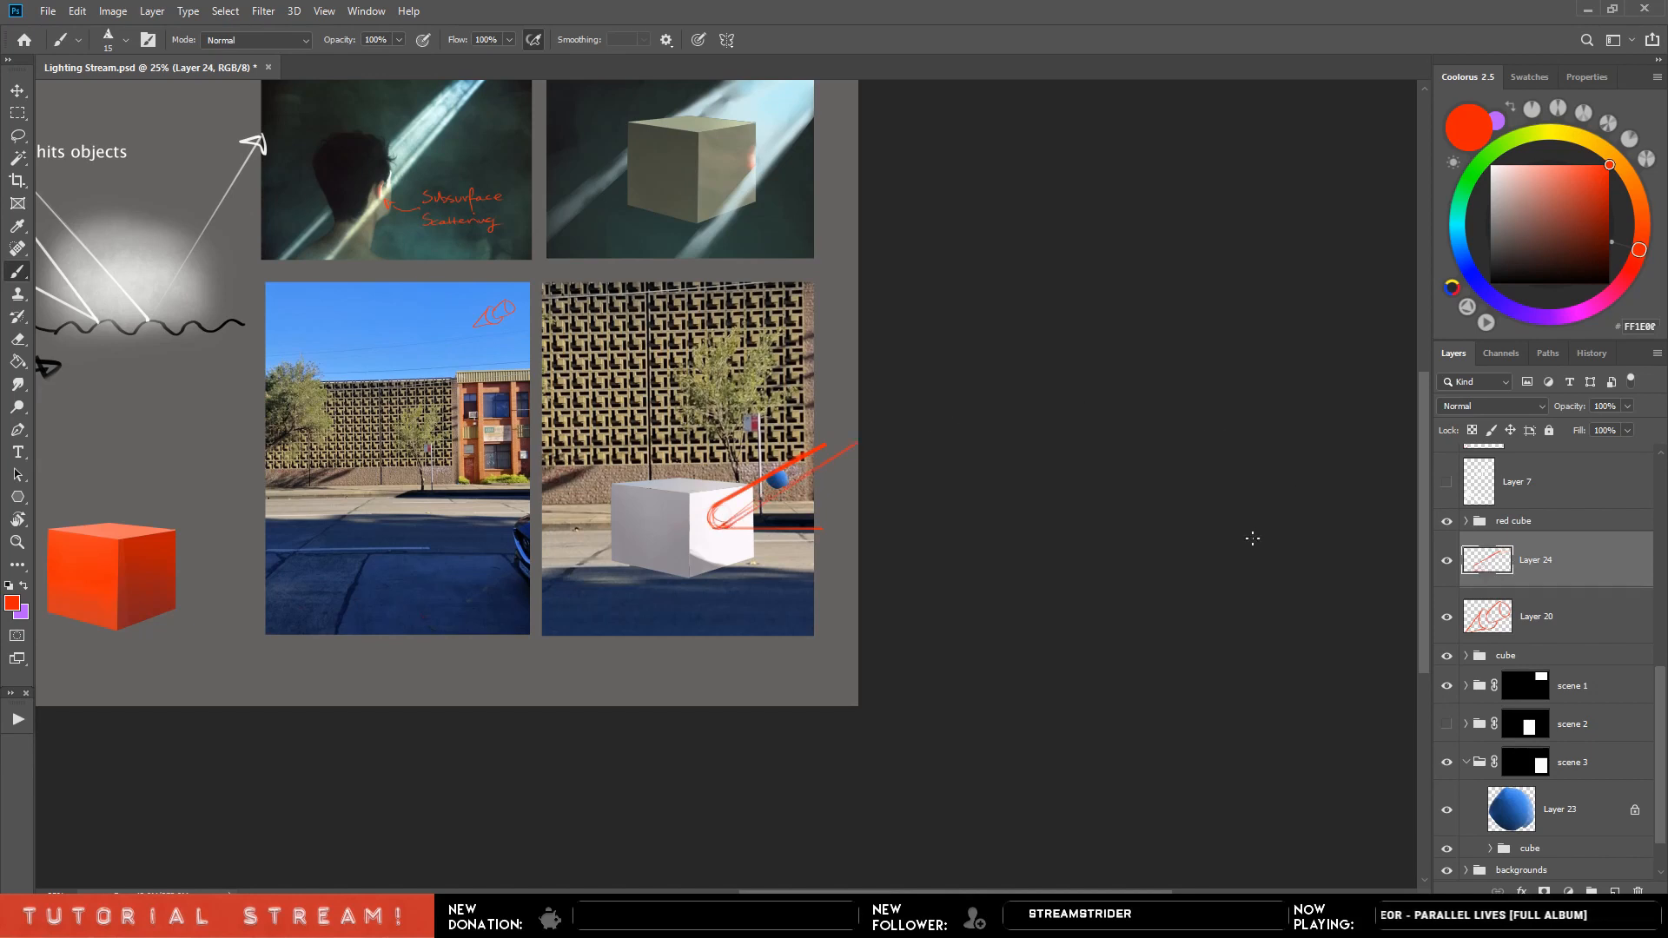
pyautogui.press('e')
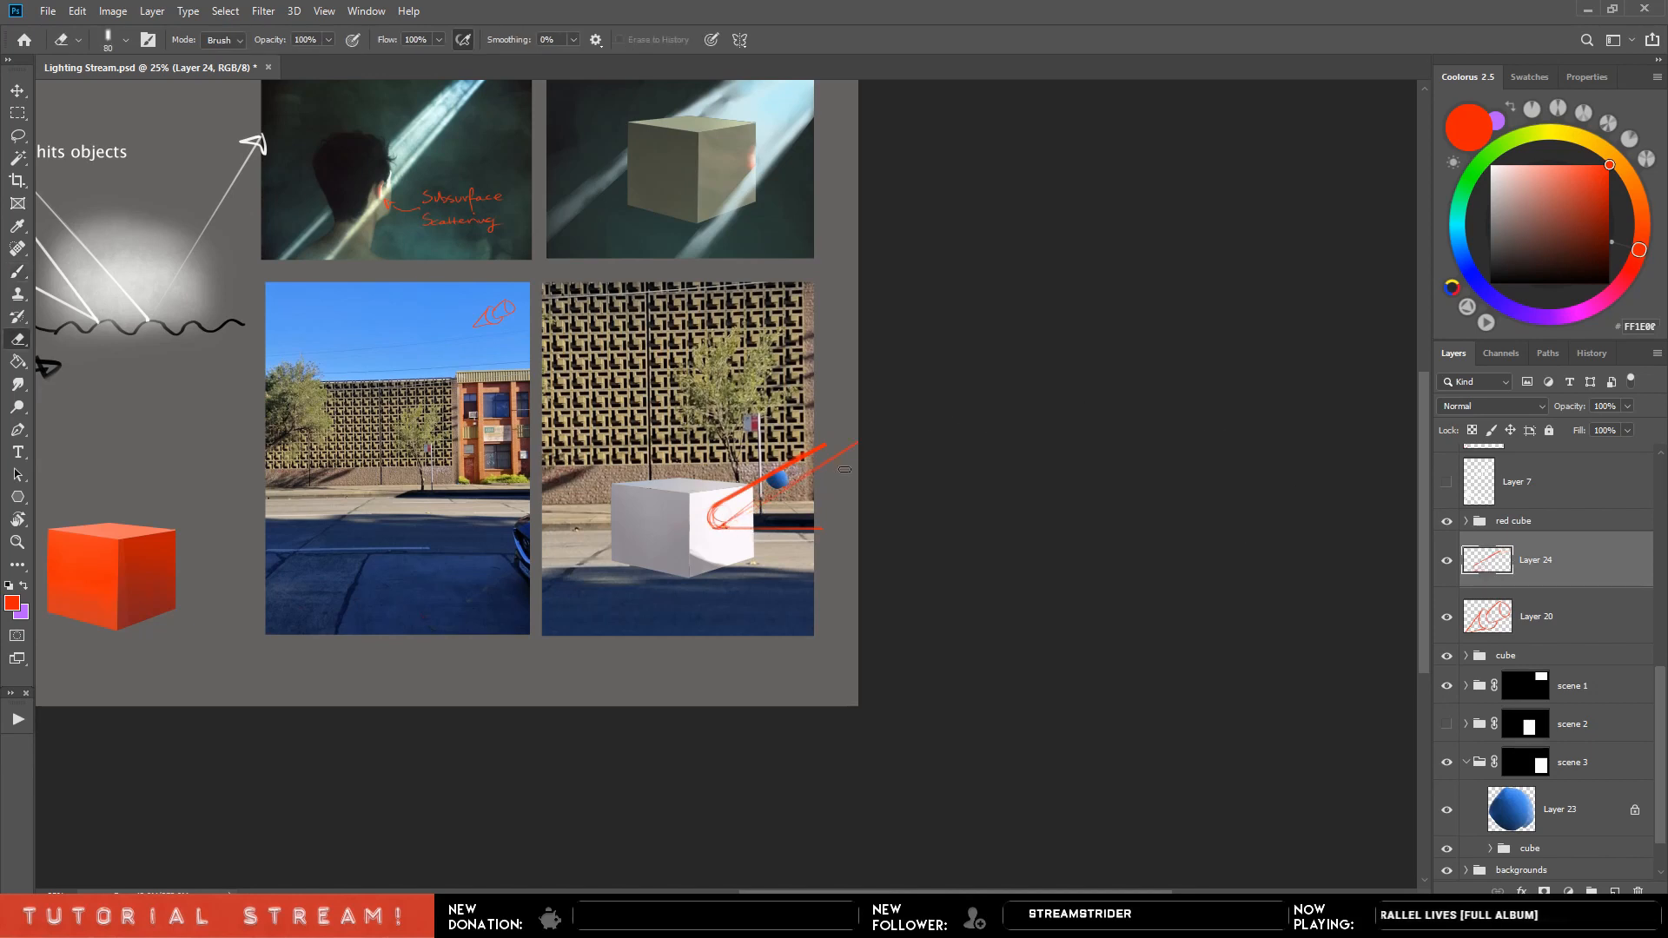
# Paint the ball's round grey cast shadow on the cube's side face, on a new layer above the side layer.
pyautogui.hotkey('alt', '[')
pyautogui.scroll(-1, 1651, 769)
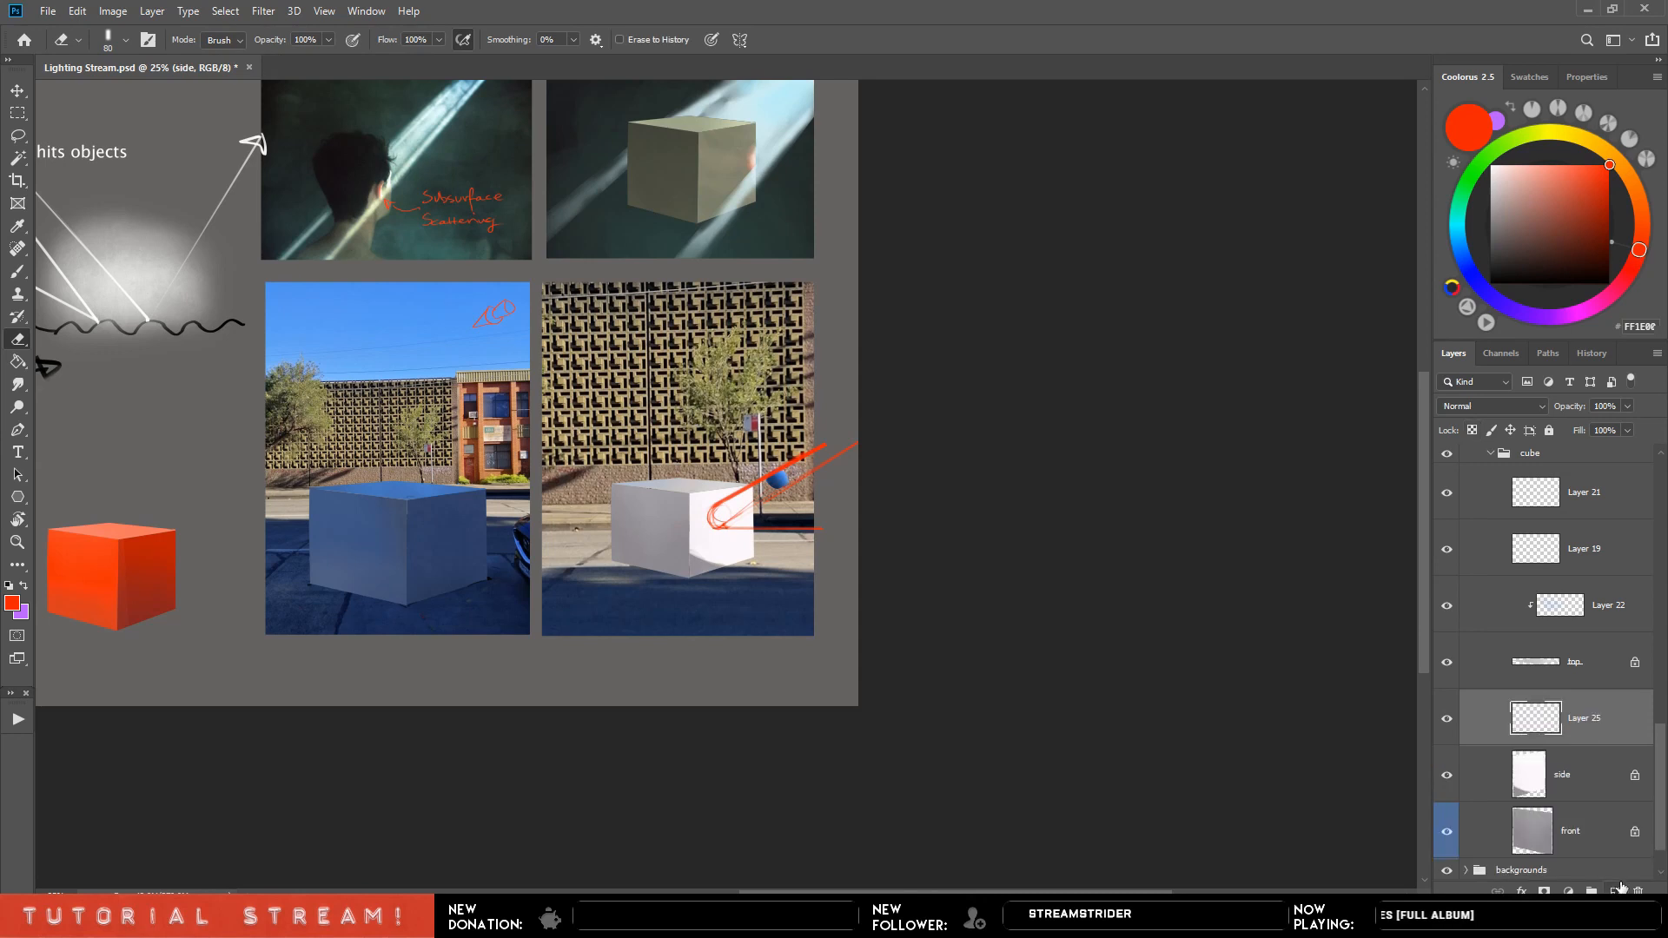
pyautogui.press('b')
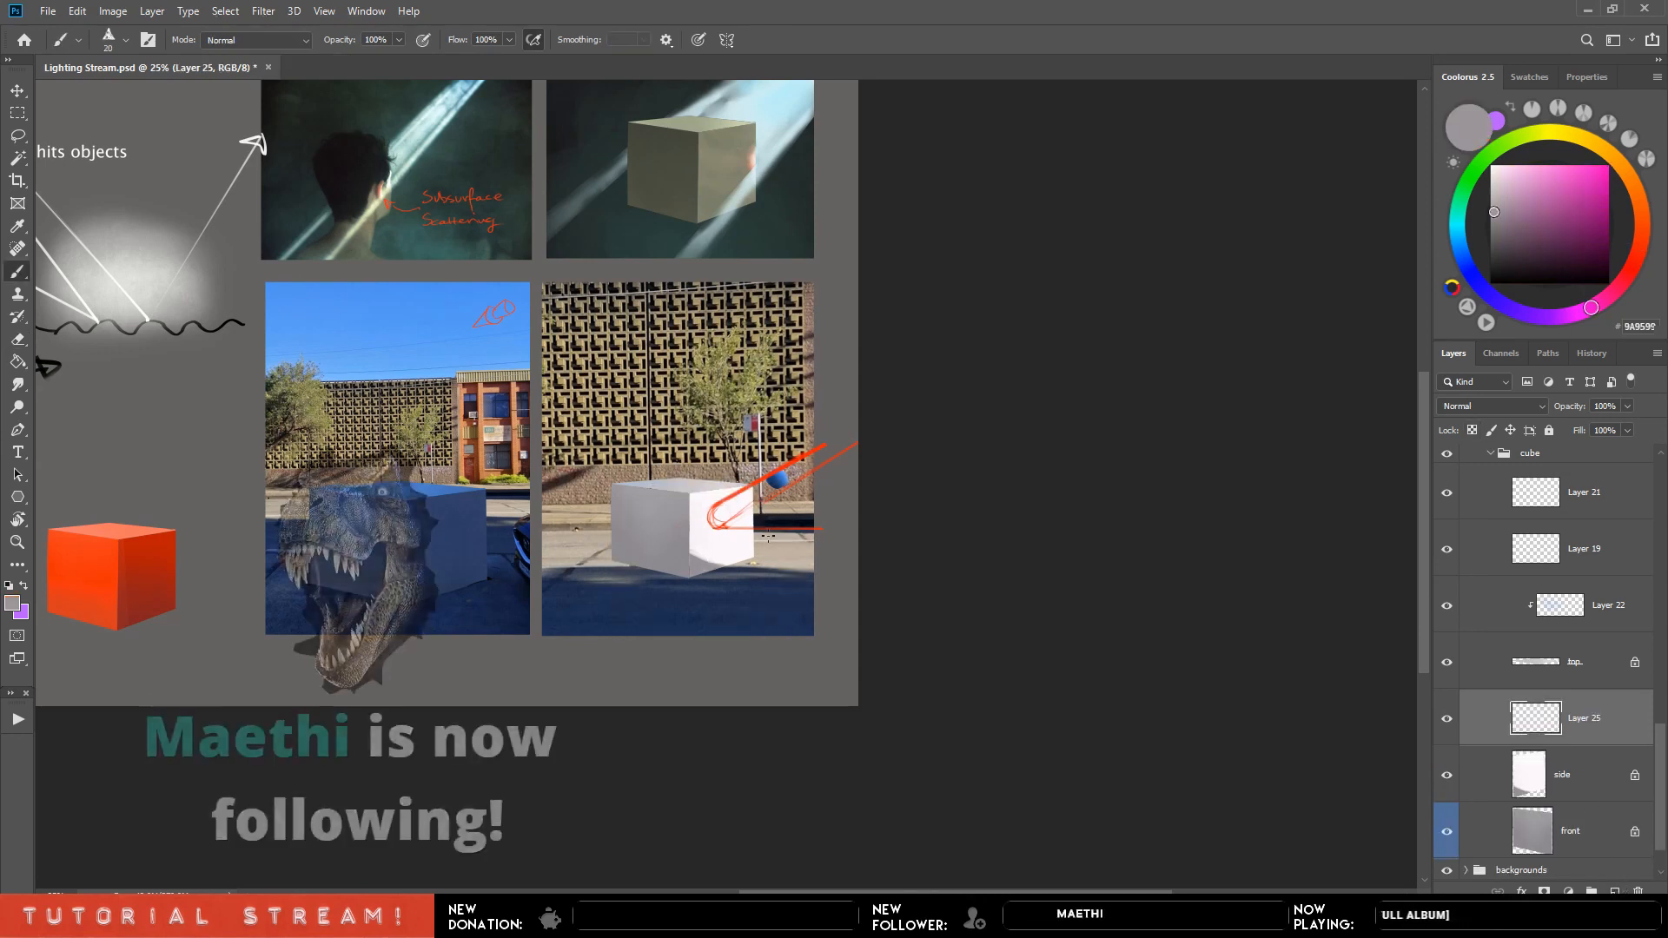
pyautogui.press(']')
pyautogui.press(']')
pyautogui.press(']')
pyautogui.press(']')
pyautogui.press(']')
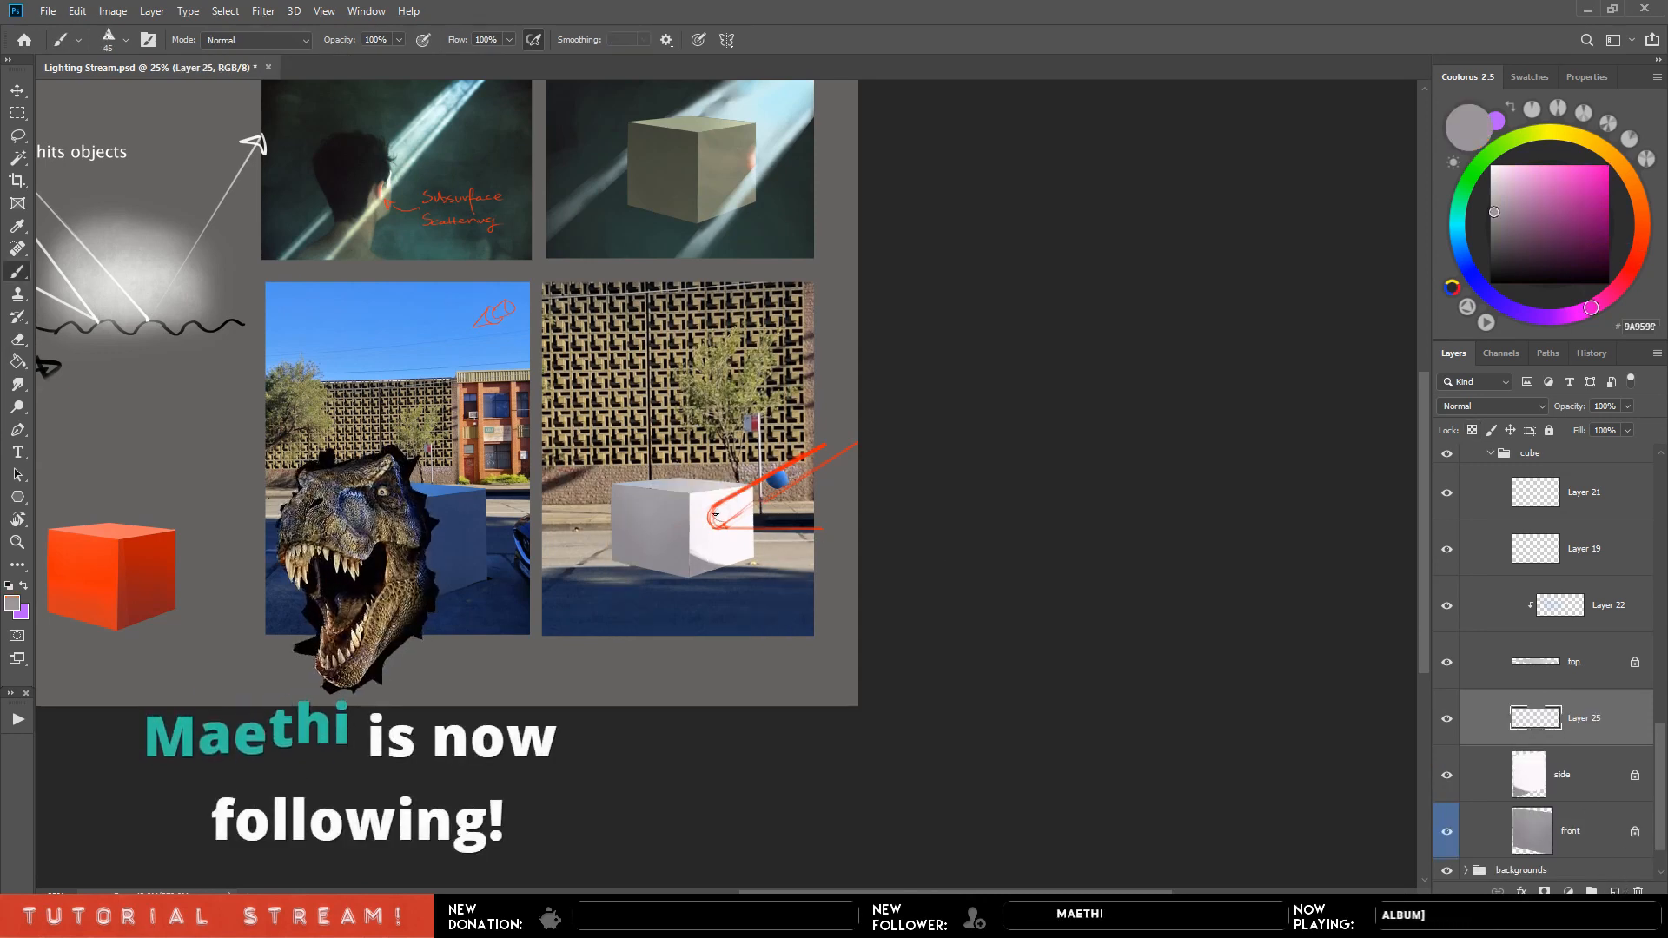
pyautogui.moveTo(716, 511); pyautogui.dragTo(720, 520)
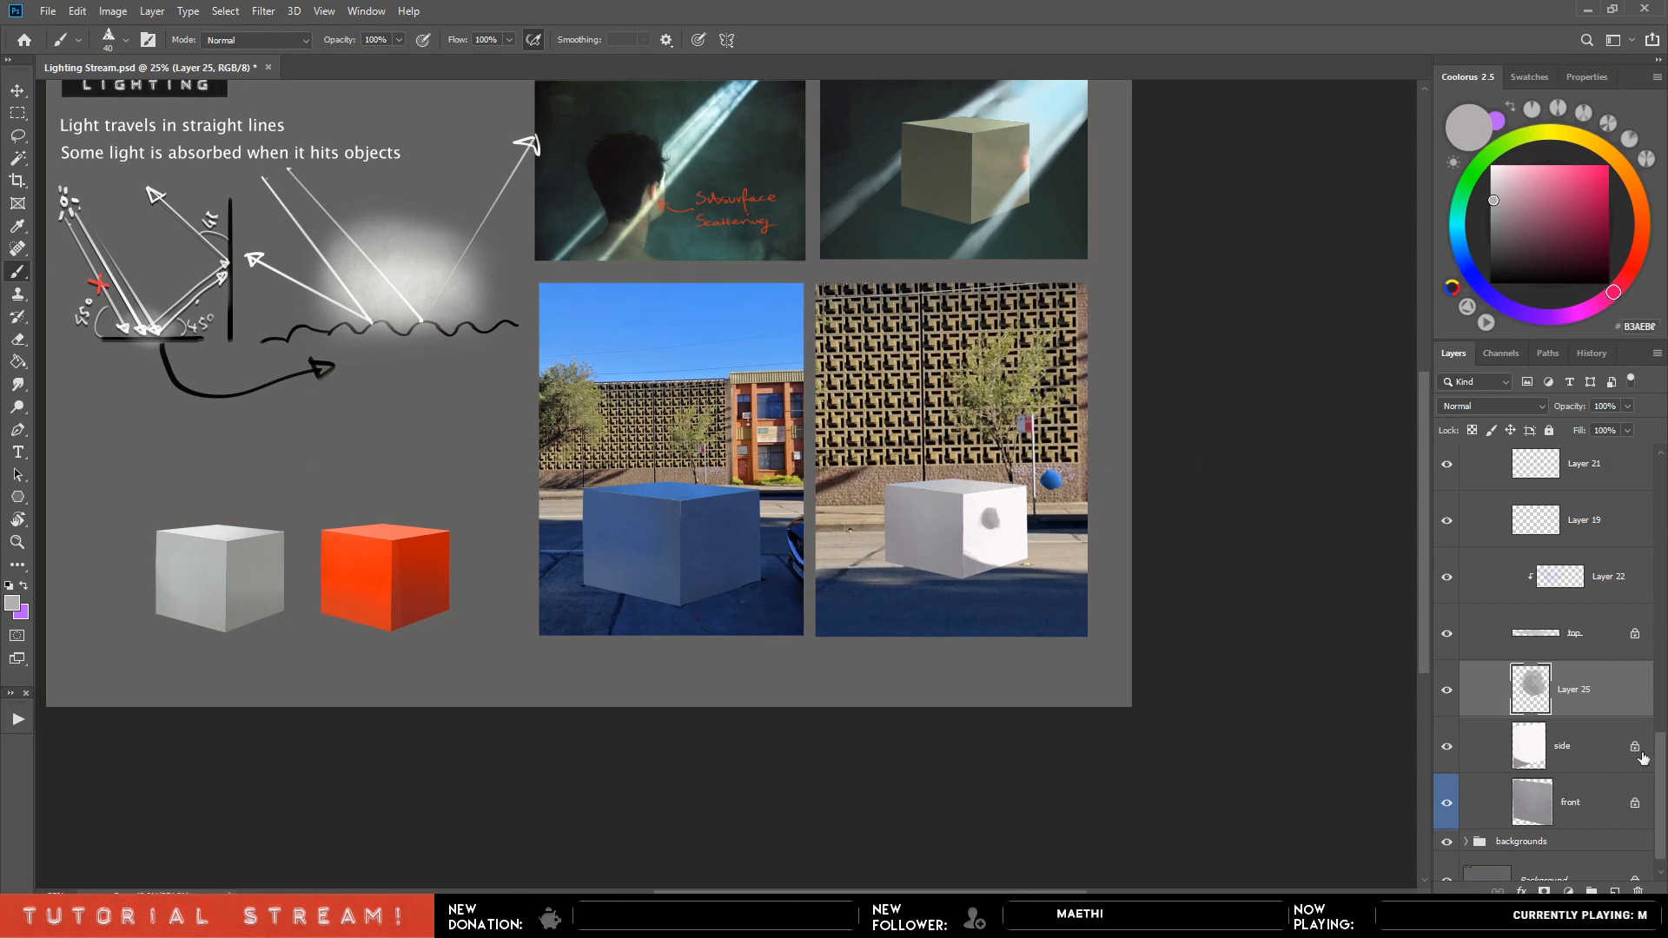
# Hide the blue ball's layer and the layer holding its cast shadow.
pyautogui.scroll(3, 1658, 729)
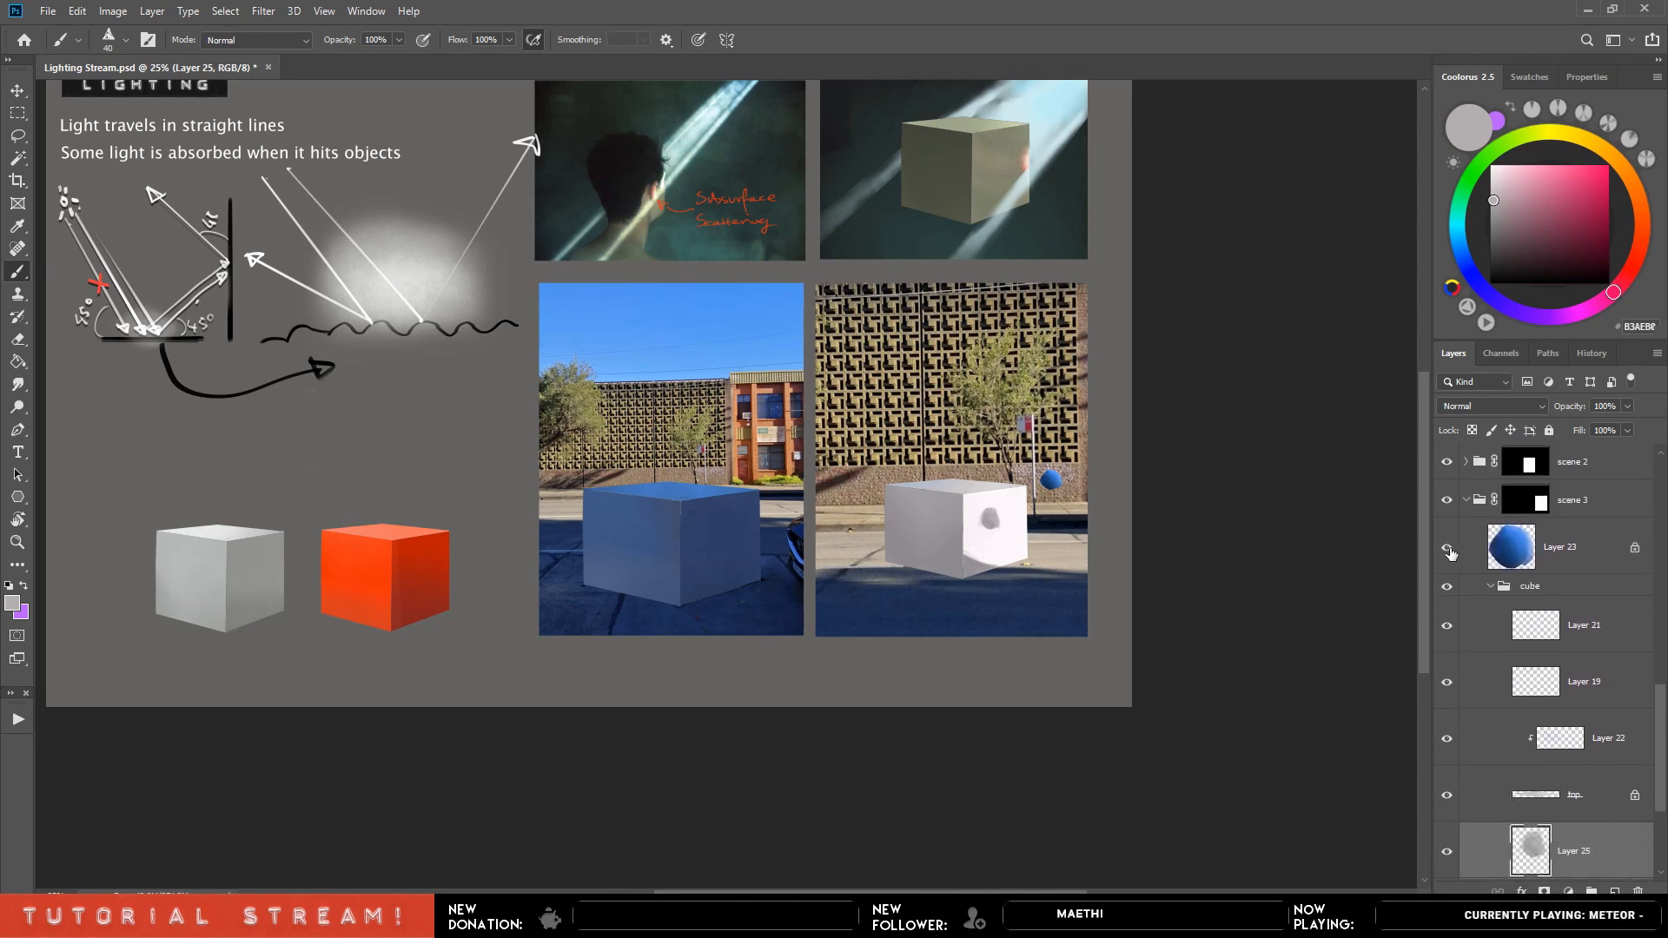
pyautogui.click(1448, 548)
pyautogui.click(1447, 851)
# Select the cube's front layer, save the document, and choose the 70 px triangular brush preset.
pyautogui.scroll(-3, 1535, 739)
pyautogui.click(1571, 774)
pyautogui.hotkey('ctrl', 's')
pyautogui.press('F5')
pyautogui.click(608, 306)
pyautogui.press('F5')
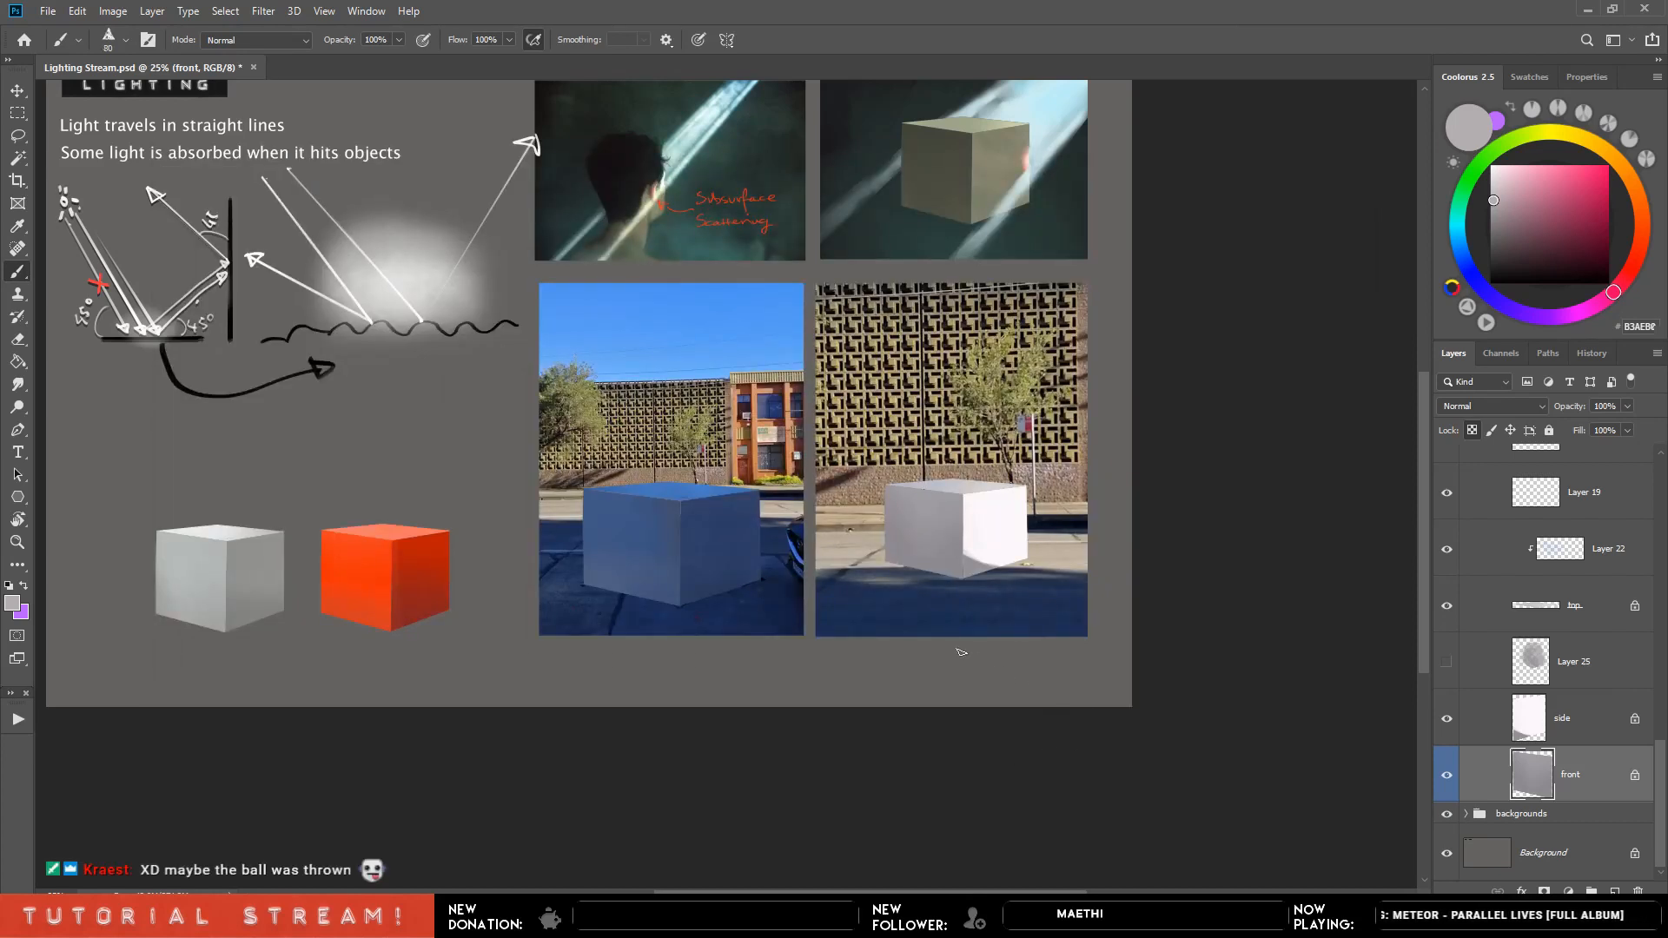
pyautogui.press(']')
pyautogui.press(']')
pyautogui.press(']')
pyautogui.press(']')
pyautogui.press(']')
pyautogui.press(']')
pyautogui.press(']')
pyautogui.press(']')
pyautogui.press(']')
pyautogui.press(']')
pyautogui.press(']')
pyautogui.keyDown('alt'); pyautogui.click(878, 536); pyautogui.keyUp('alt')
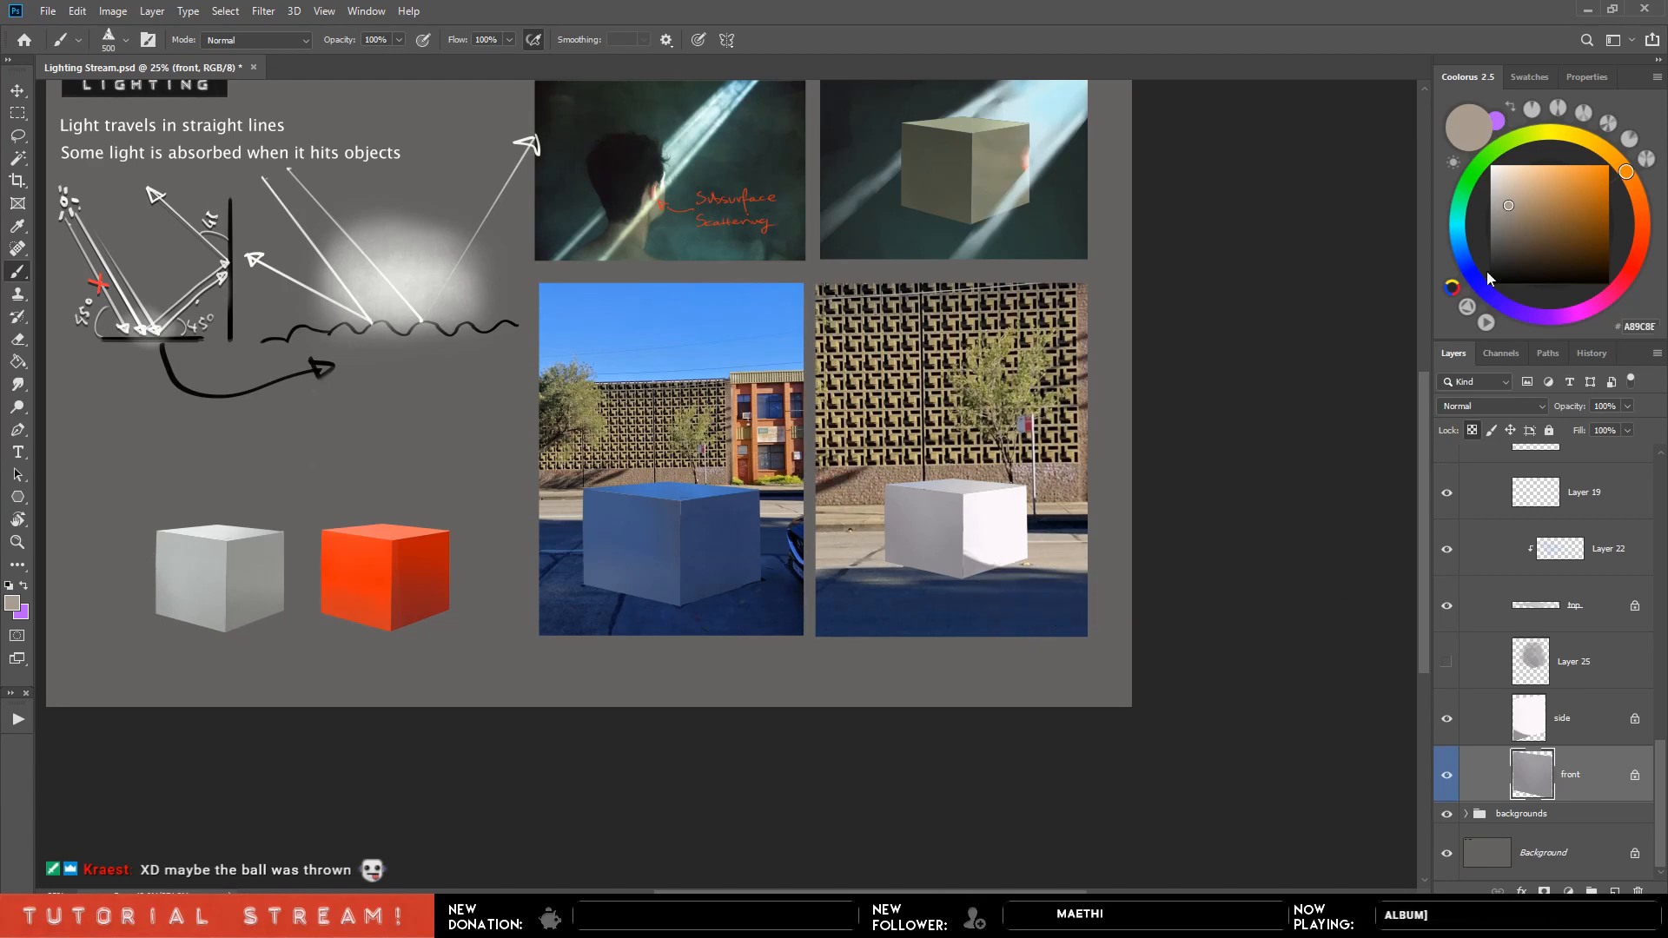
# Add a new layer beneath the cube group and sample the shadowed road's dark blue for a 90 px brush.
pyautogui.press('[')
pyautogui.press('[')
pyautogui.press('[')
pyautogui.press('[')
pyautogui.press('[')
pyautogui.press('[')
pyautogui.press('[')
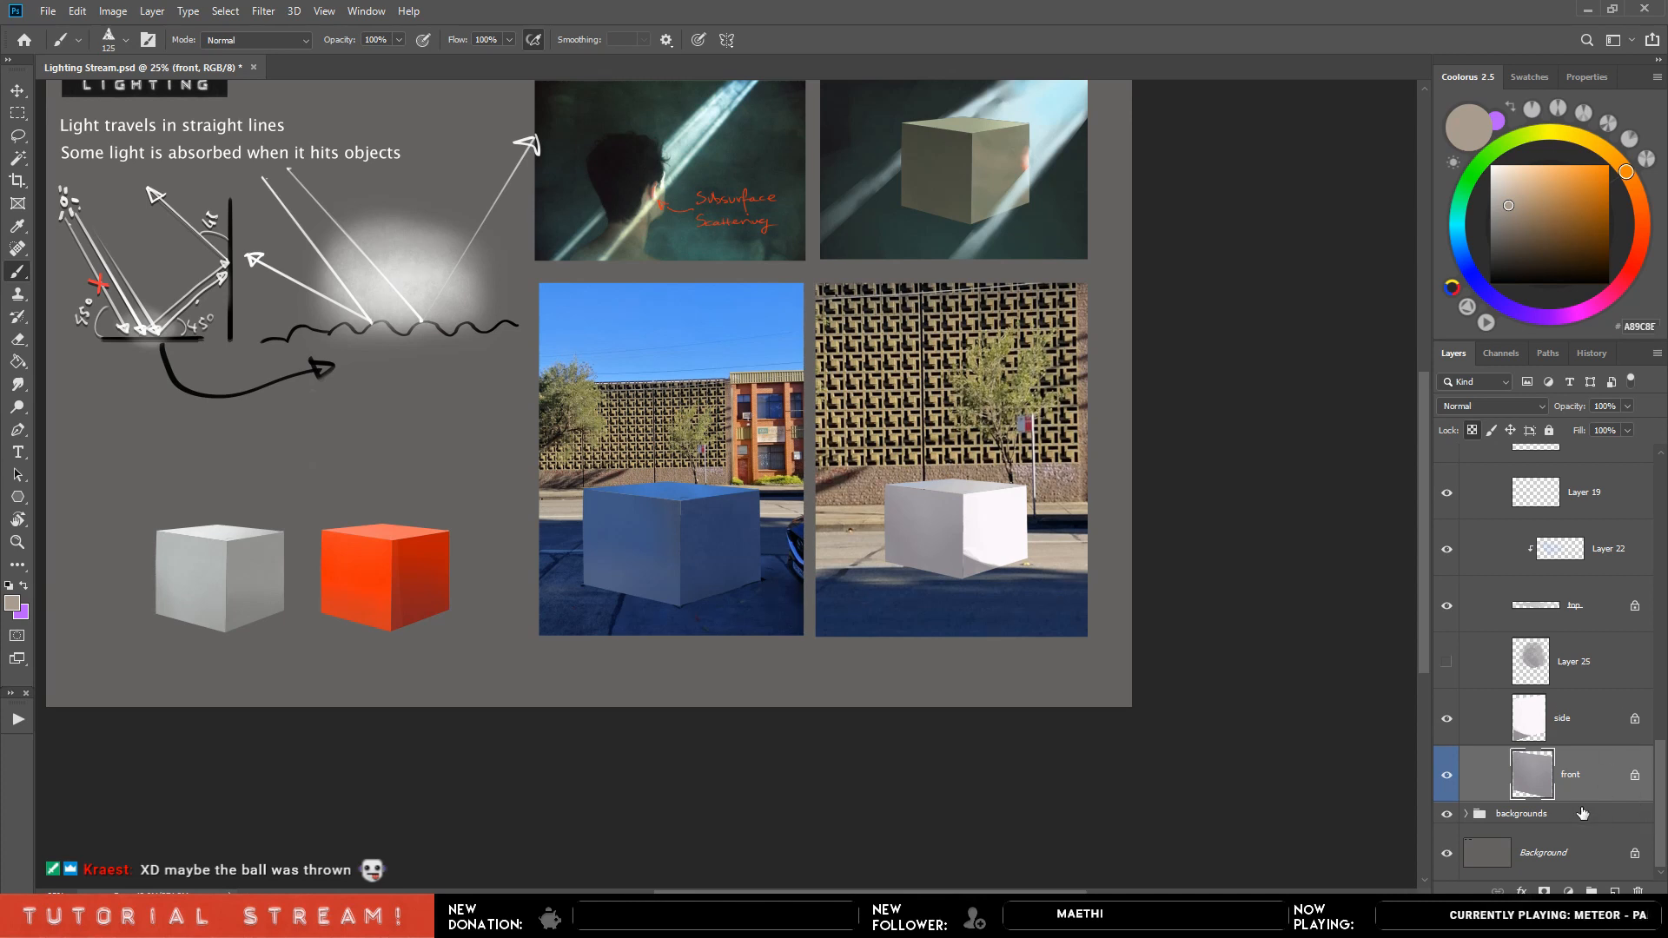
pyautogui.keyDown('ctrl'); pyautogui.click(1614, 892); pyautogui.keyUp('ctrl')
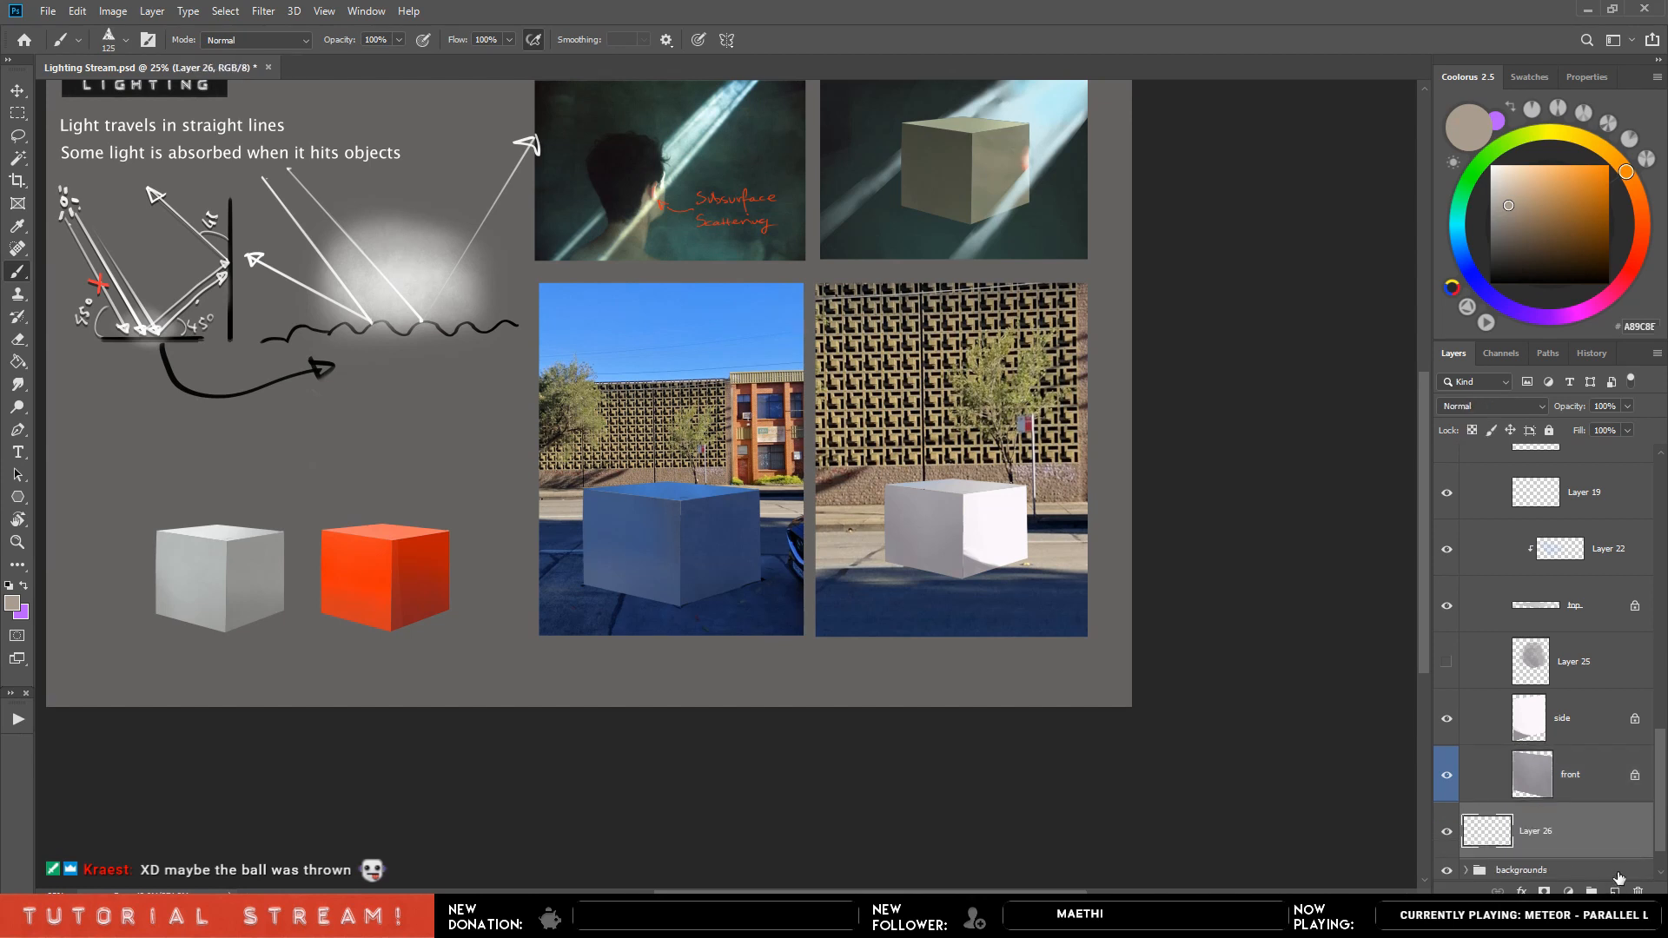
pyautogui.keyDown('alt'); pyautogui.click(934, 597); pyautogui.keyUp('alt')
pyautogui.press('[')
pyautogui.press('[')
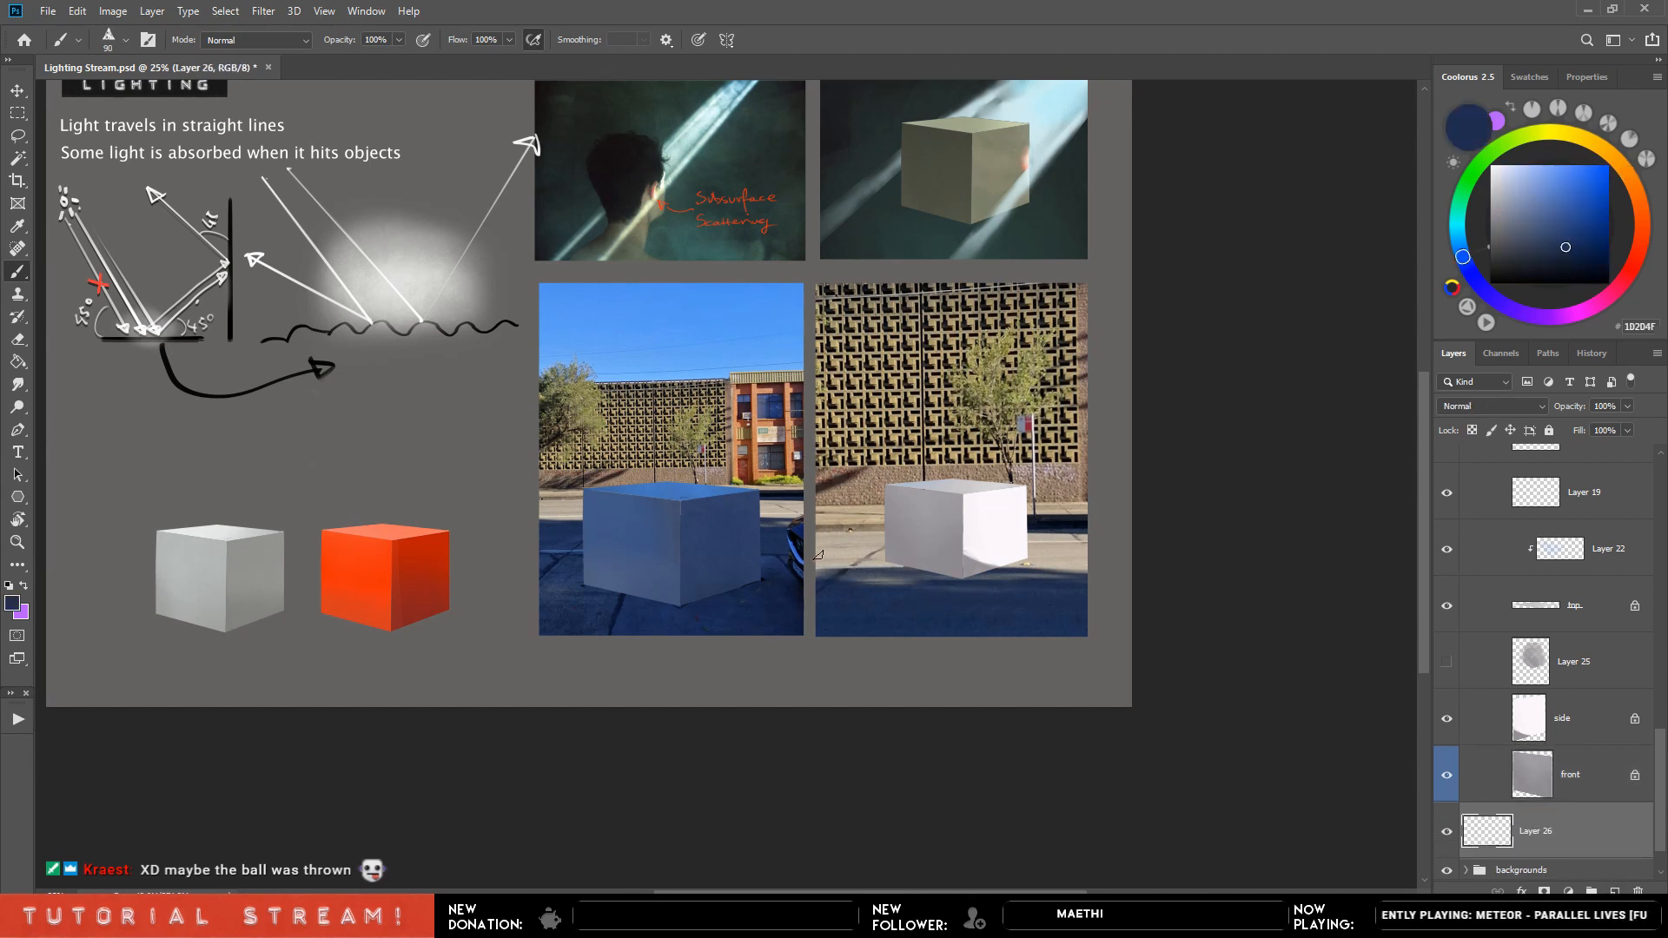
# Outline the cube's cast shadow on the ground with the Polygonal Lasso, on a new layer.
pyautogui.moveTo(895, 569); pyautogui.dragTo(828, 553)
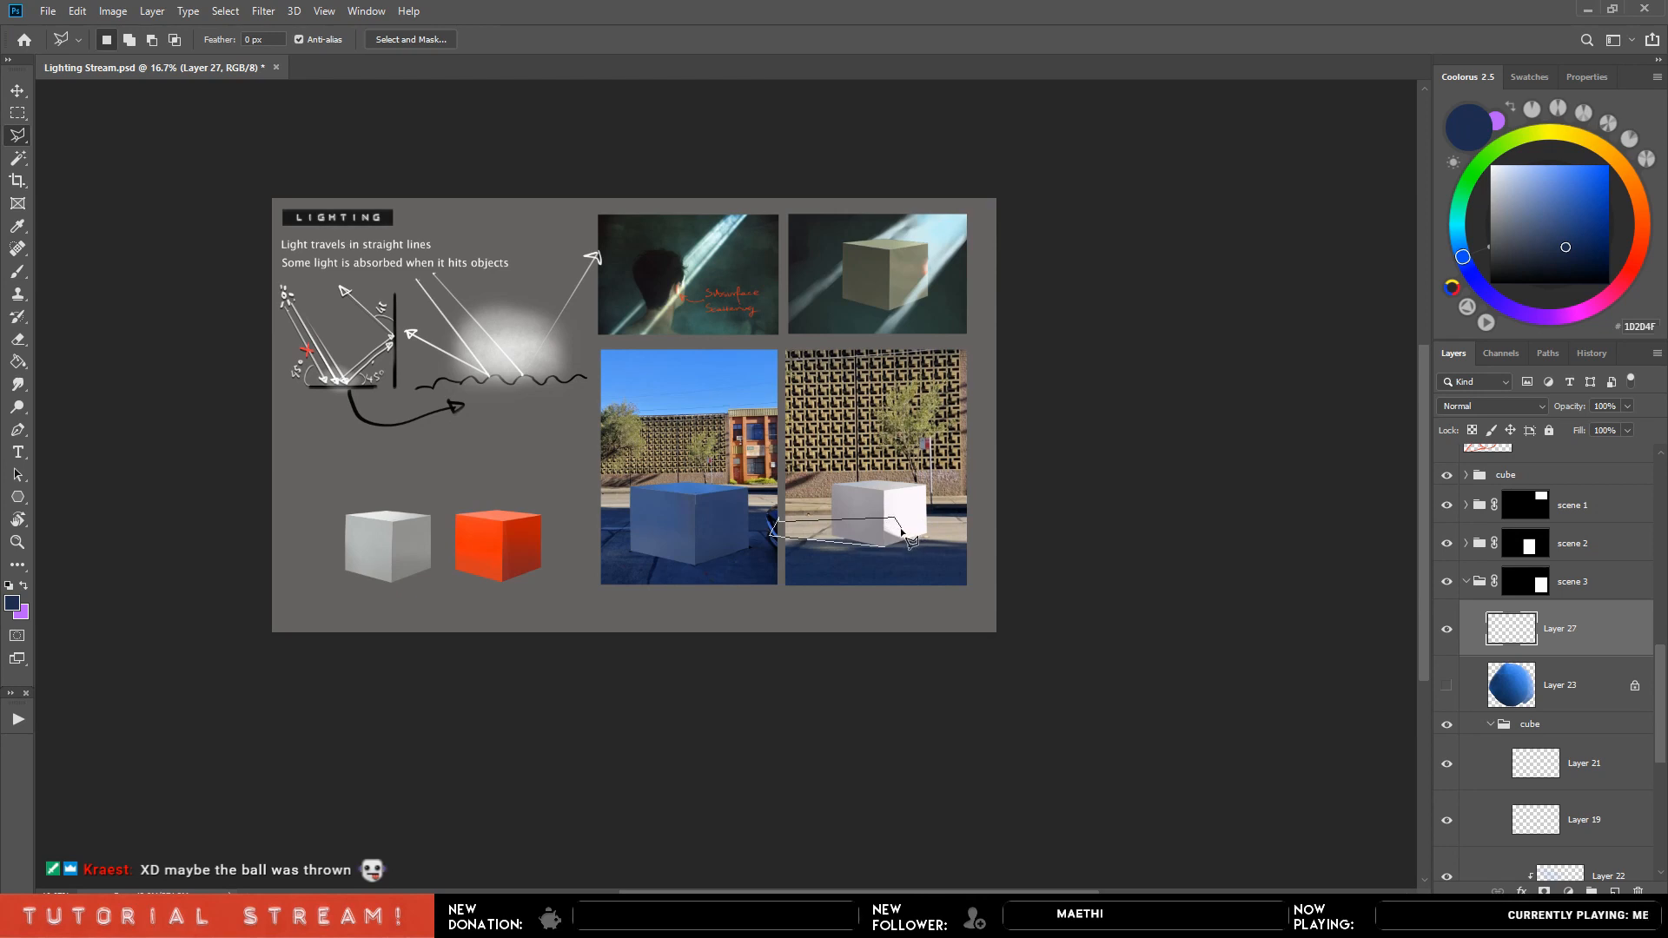
pyautogui.click(901, 528)
pyautogui.click(889, 532)
pyautogui.click(882, 523)
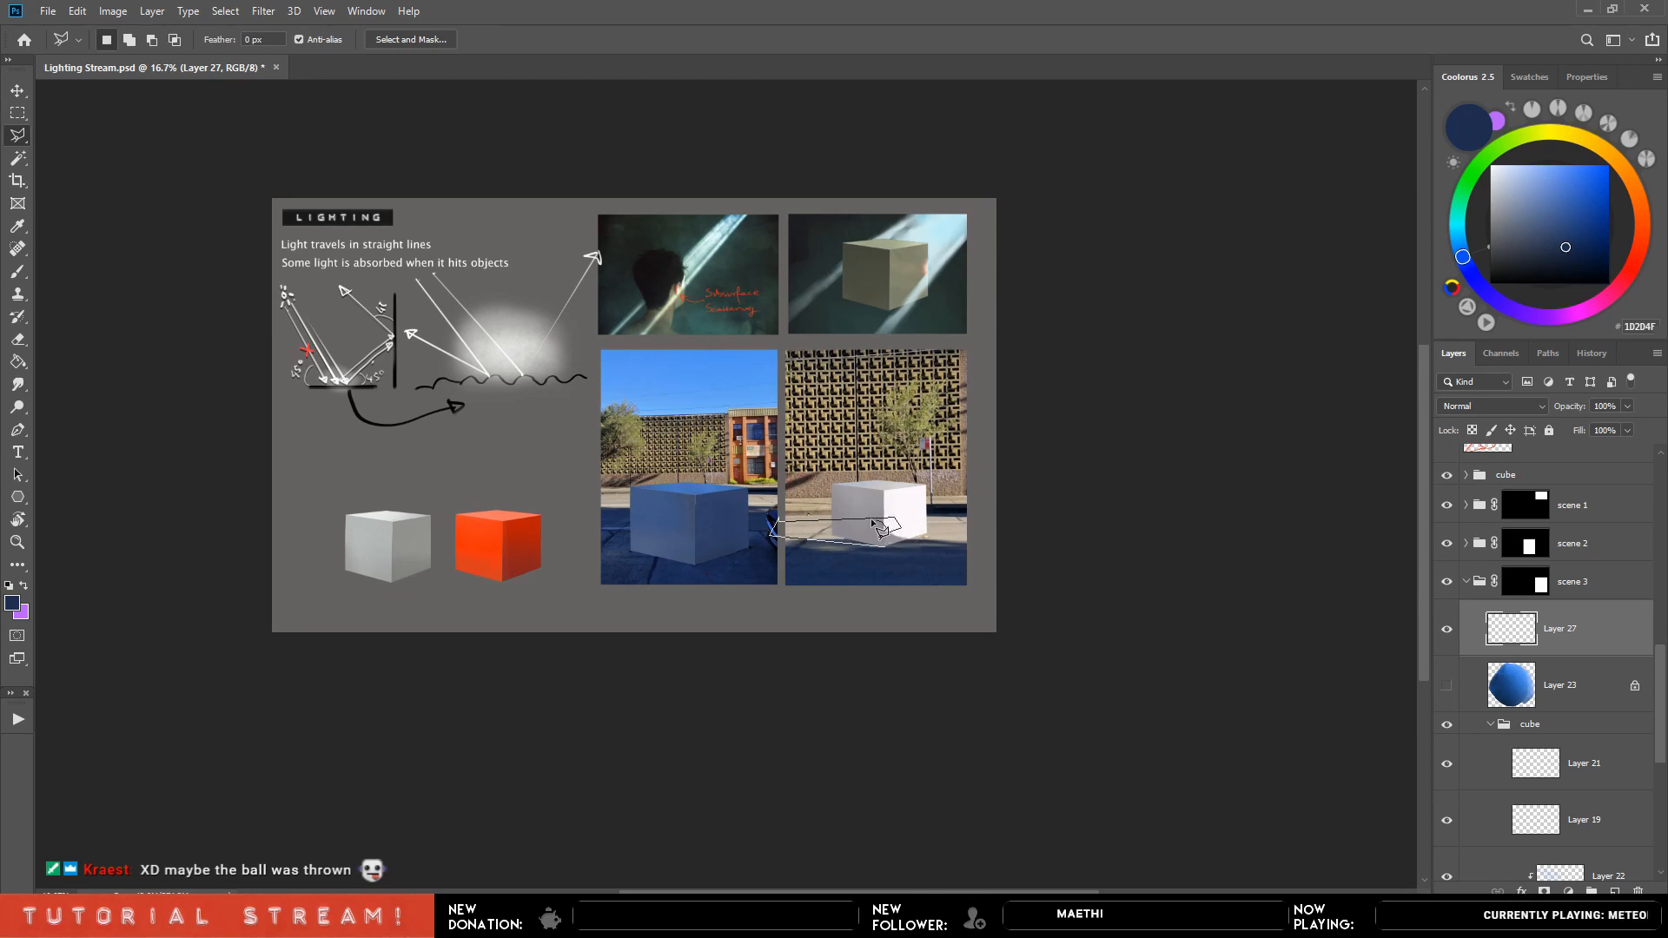
pyautogui.doubleClick(894, 526)
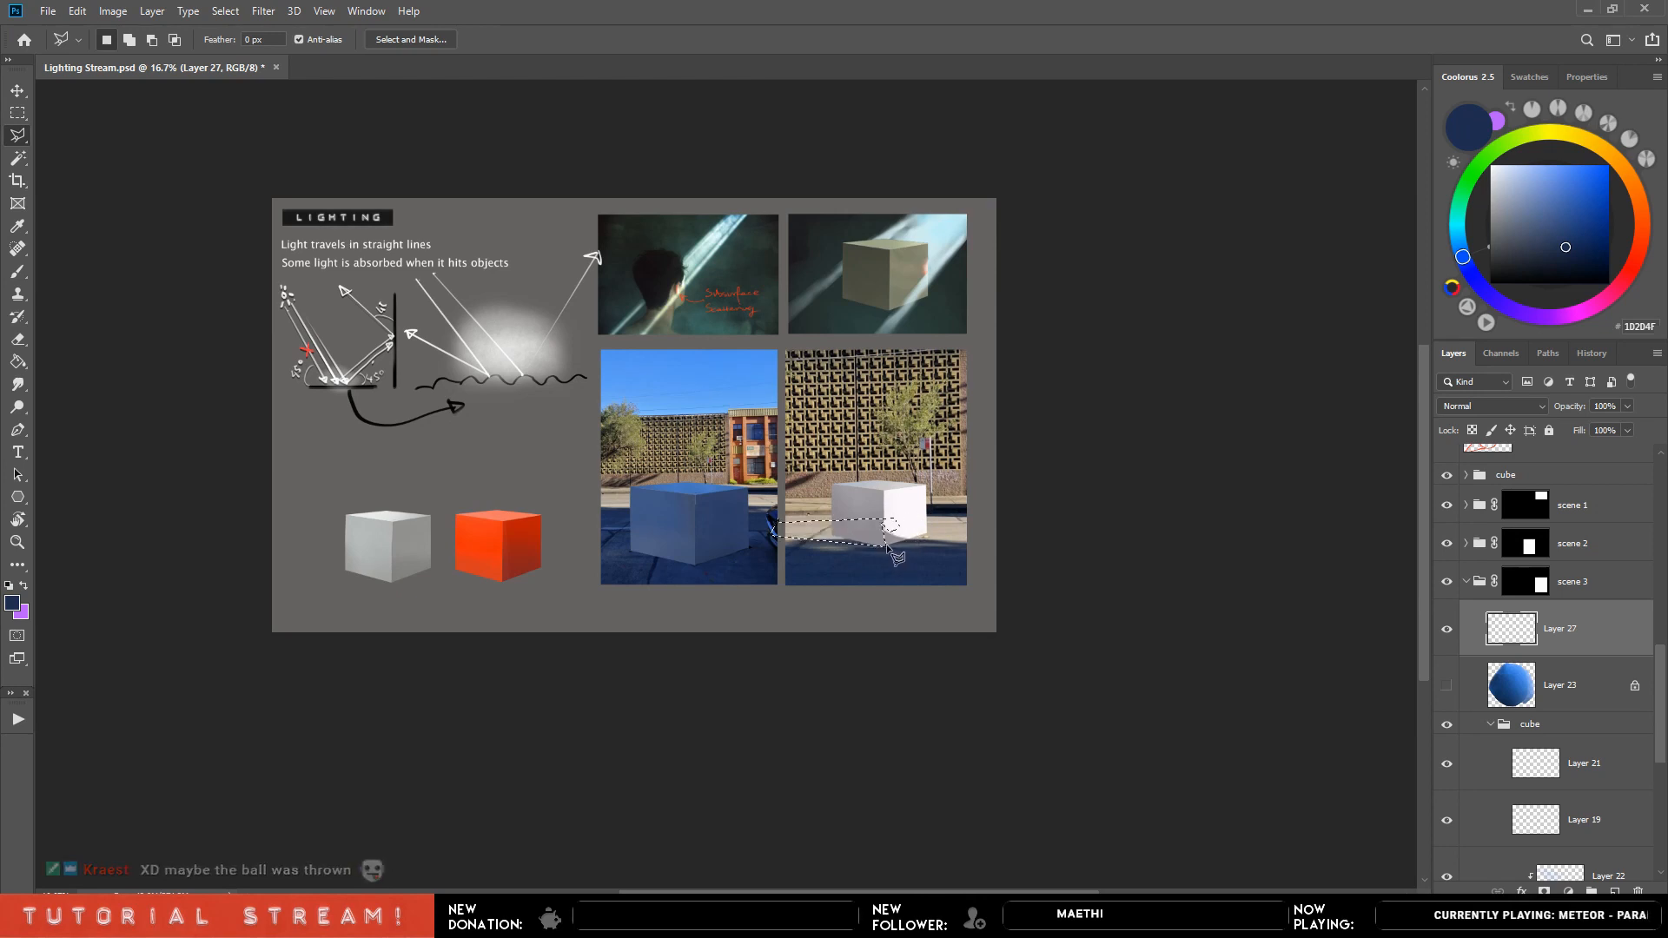
# Paint the selected ground shadow dark blue with a 400 px brush.
pyautogui.press('b')
pyautogui.press(']')
pyautogui.press(']')
pyautogui.press(']')
pyautogui.press(']')
pyautogui.press(']')
pyautogui.press(']')
pyautogui.press(']')
pyautogui.press(']')
pyautogui.moveTo(782, 531); pyautogui.dragTo(882, 536)
# Move the shadow layer beneath the cube group and set it to Multiply with its transparent pixels locked.
pyautogui.click(1491, 724)
pyautogui.moveTo(1563, 634); pyautogui.dragTo(1562, 760)
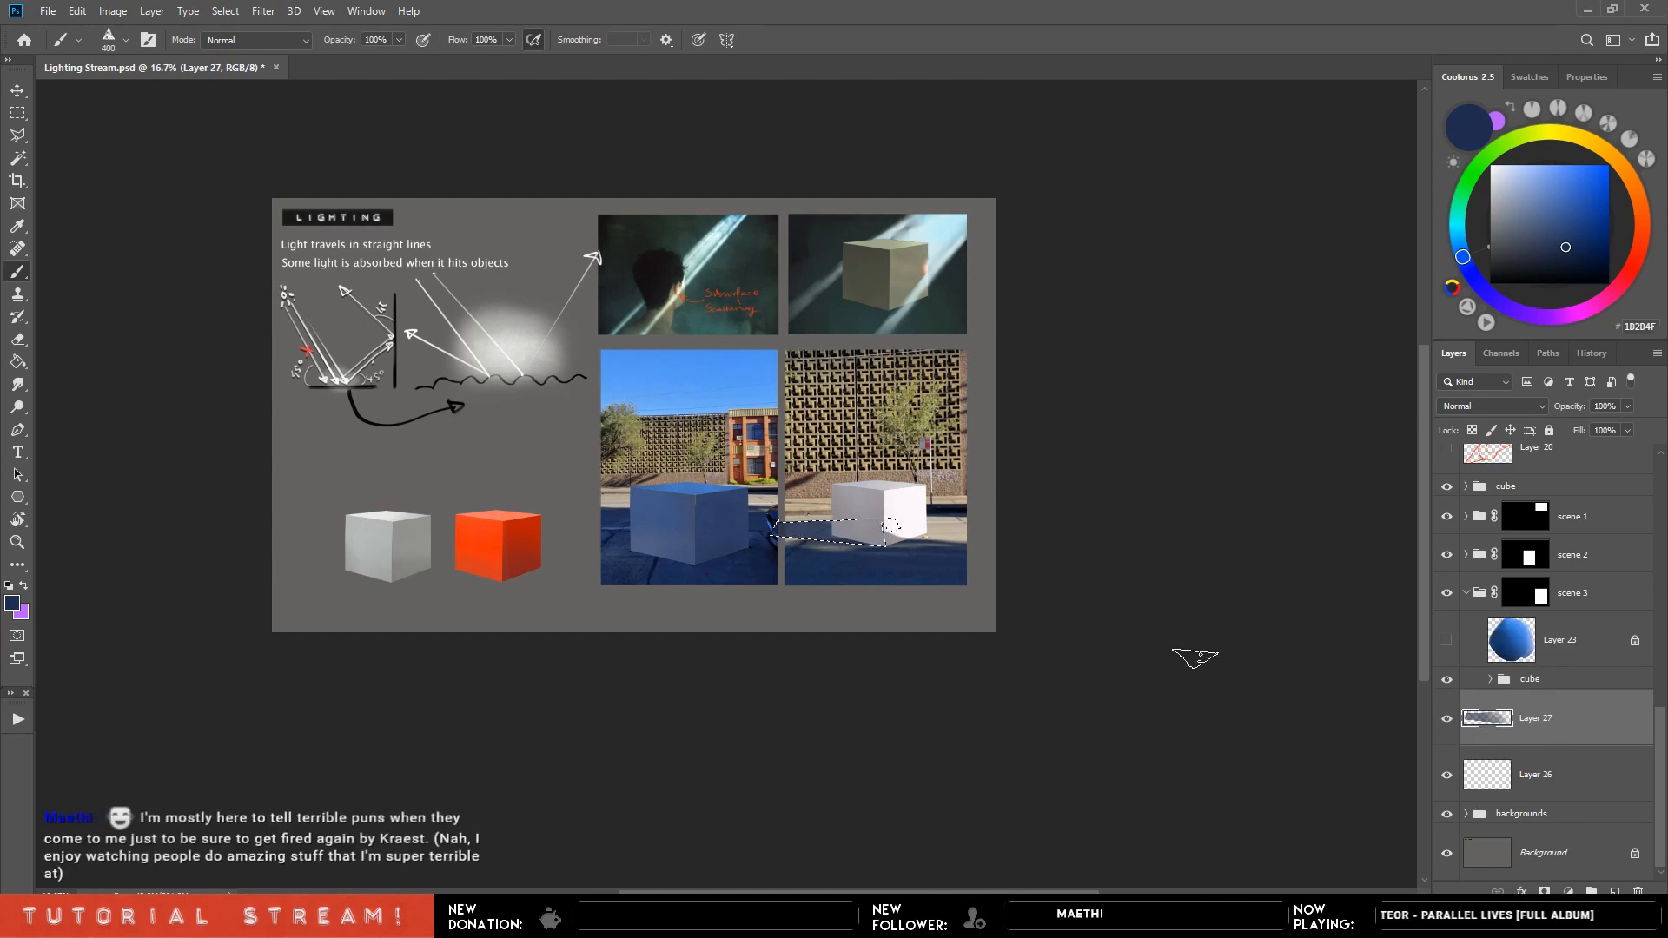
pyautogui.press('e')
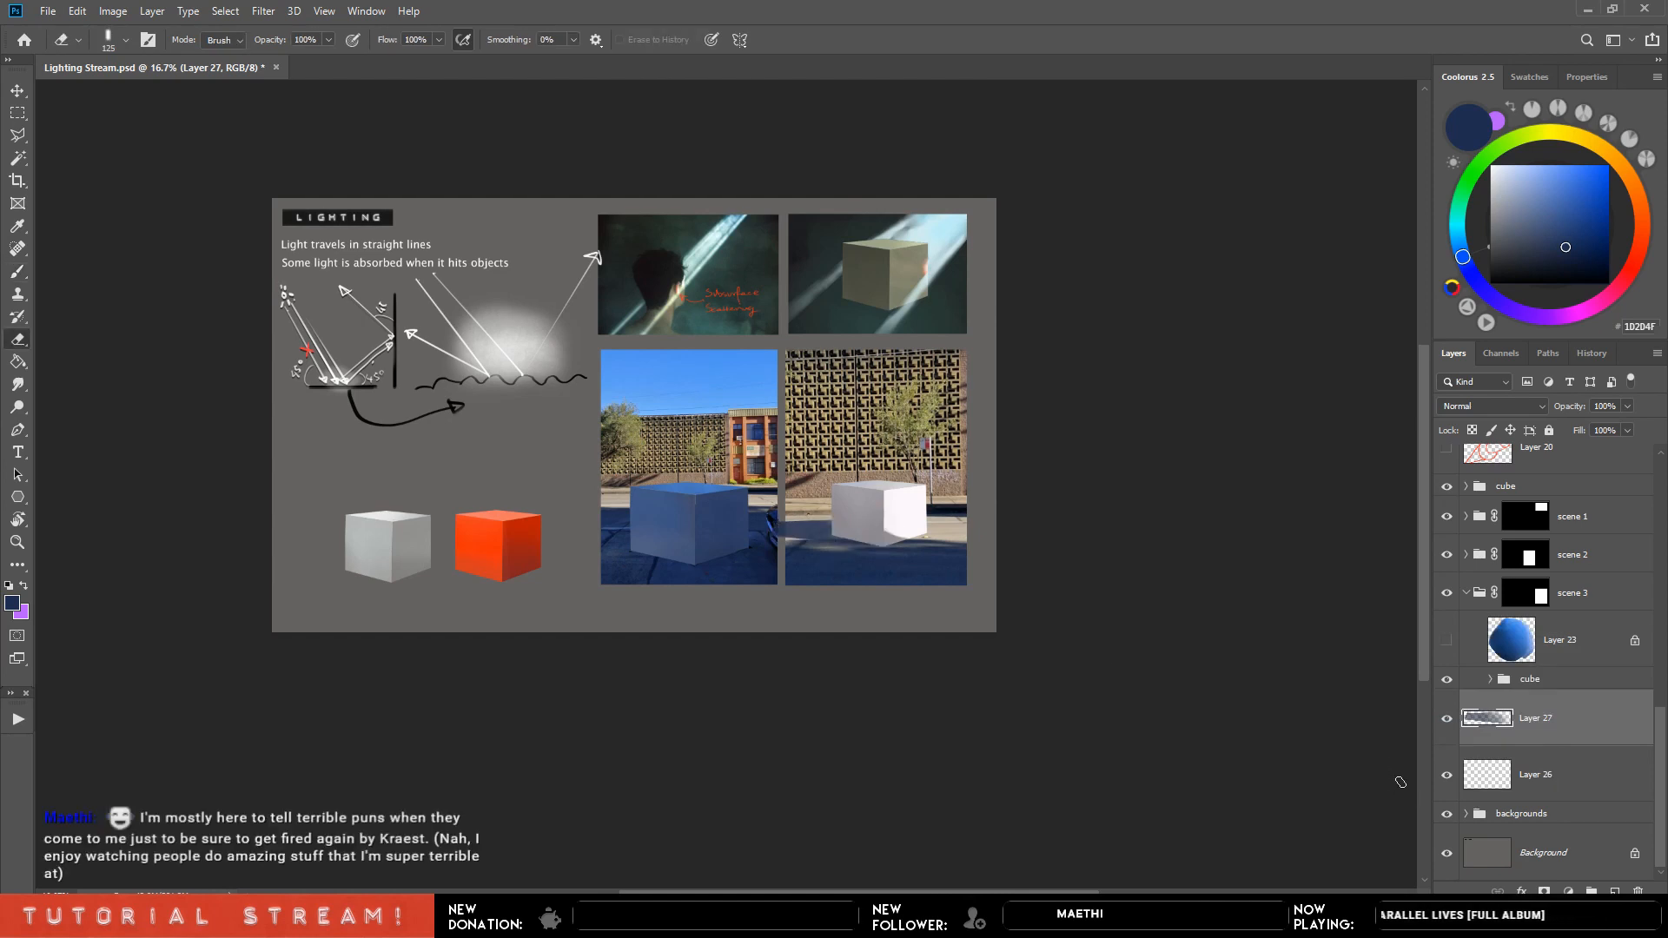
pyautogui.hotkey('ctrl', 't')
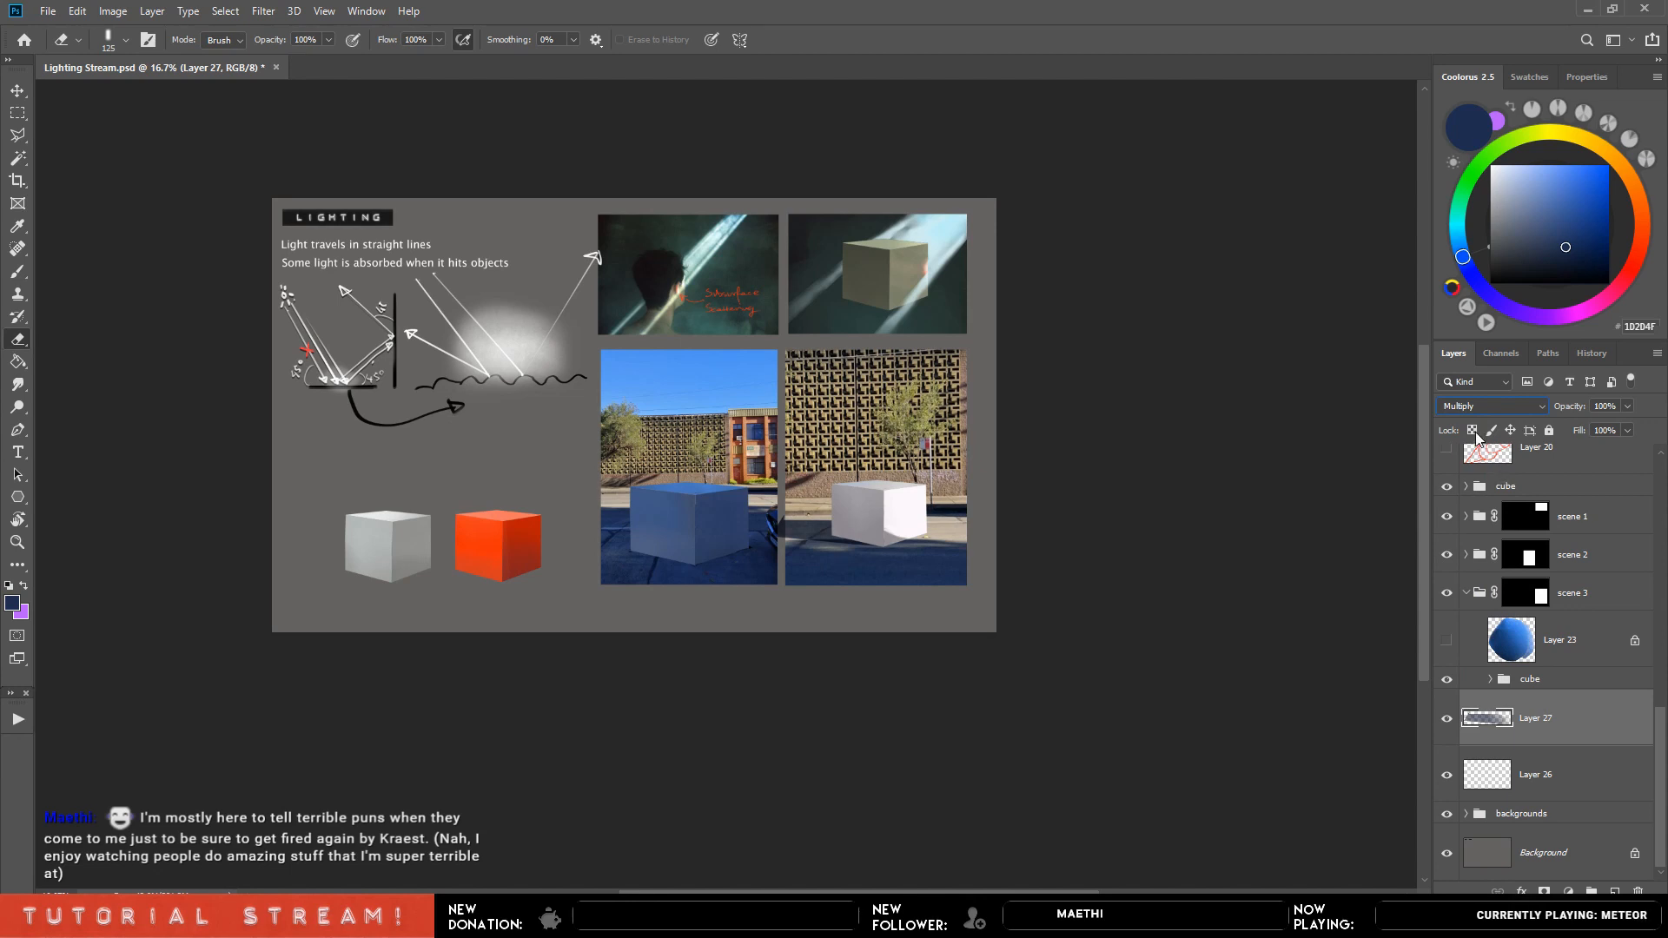
pyautogui.click(1473, 430)
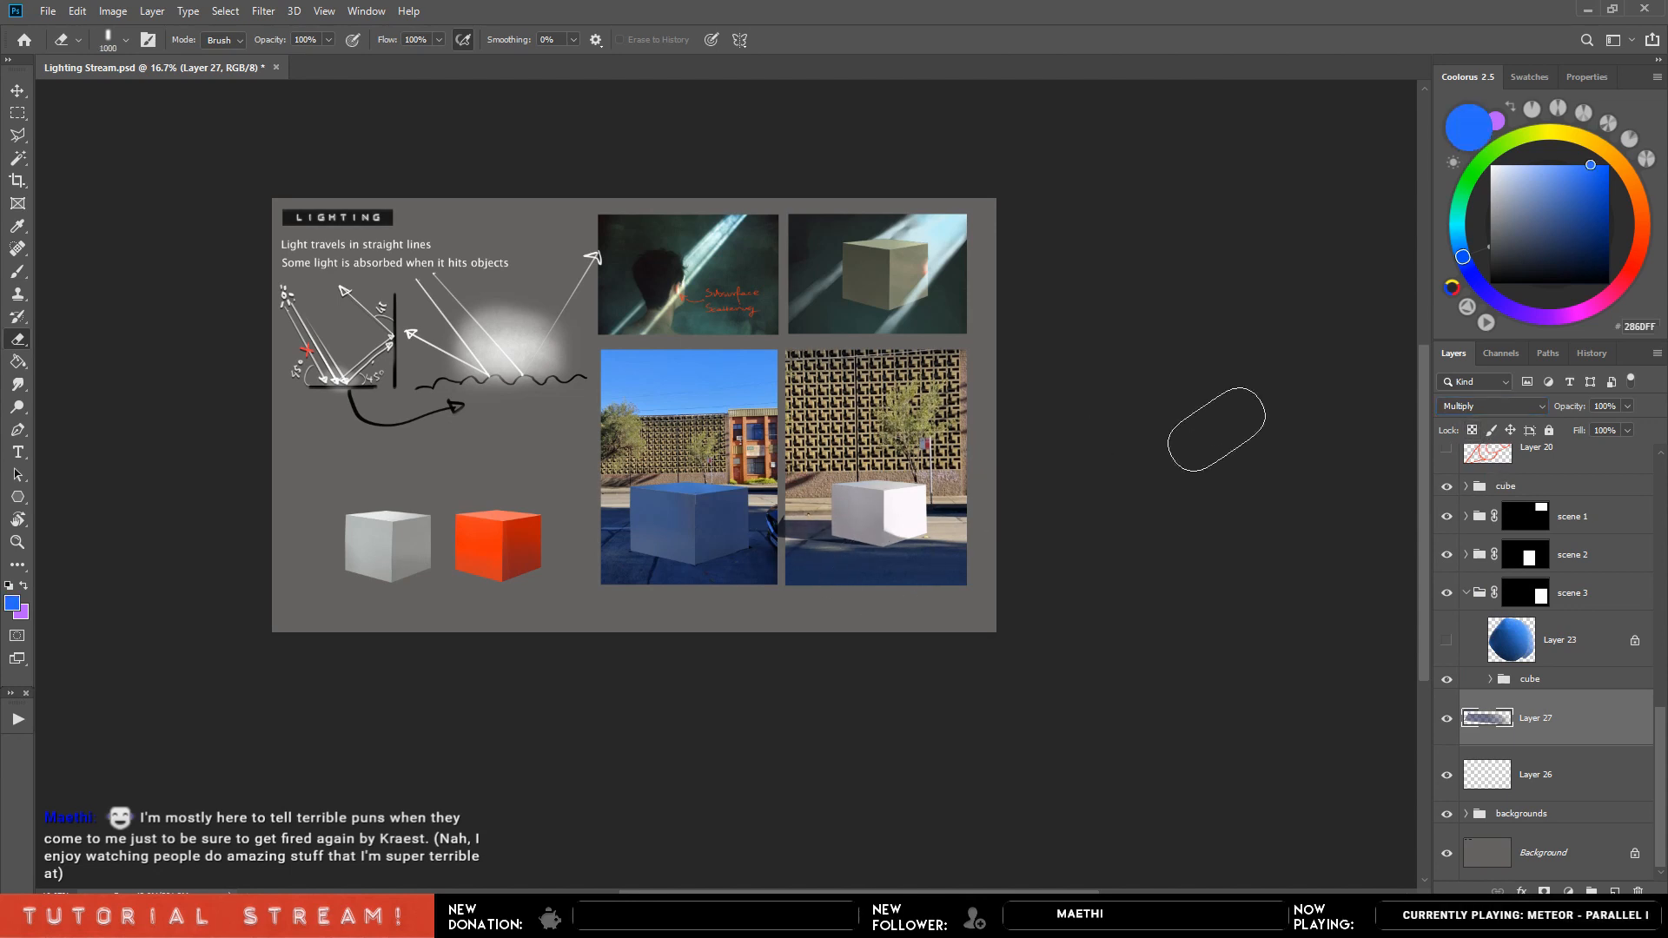
# Recolour the ground shadow with blue sampled from the cube in the neighbouring photo, keeping its transparent pixels locked.
pyautogui.press('b')
pyautogui.keyDown('alt'); pyautogui.click(695, 490); pyautogui.keyUp('alt')
pyautogui.moveTo(804, 536); pyautogui.dragTo(797, 491)
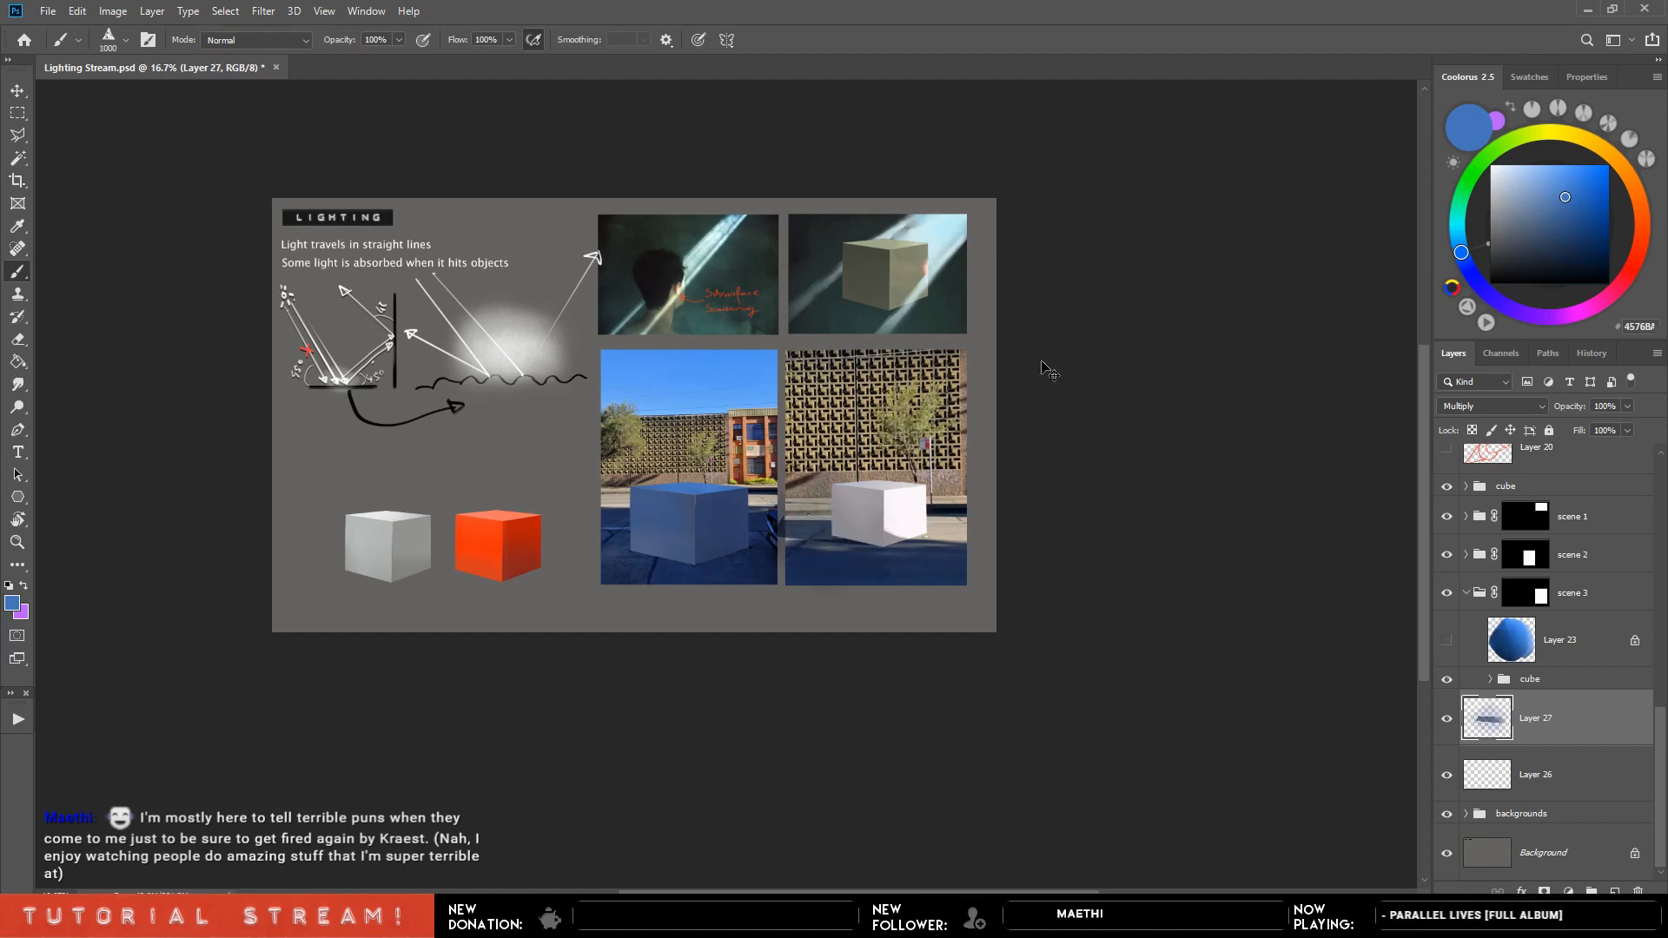
pyautogui.hotkey('ctrl', 'z')
pyautogui.press('/')
pyautogui.press('[')
pyautogui.press('[')
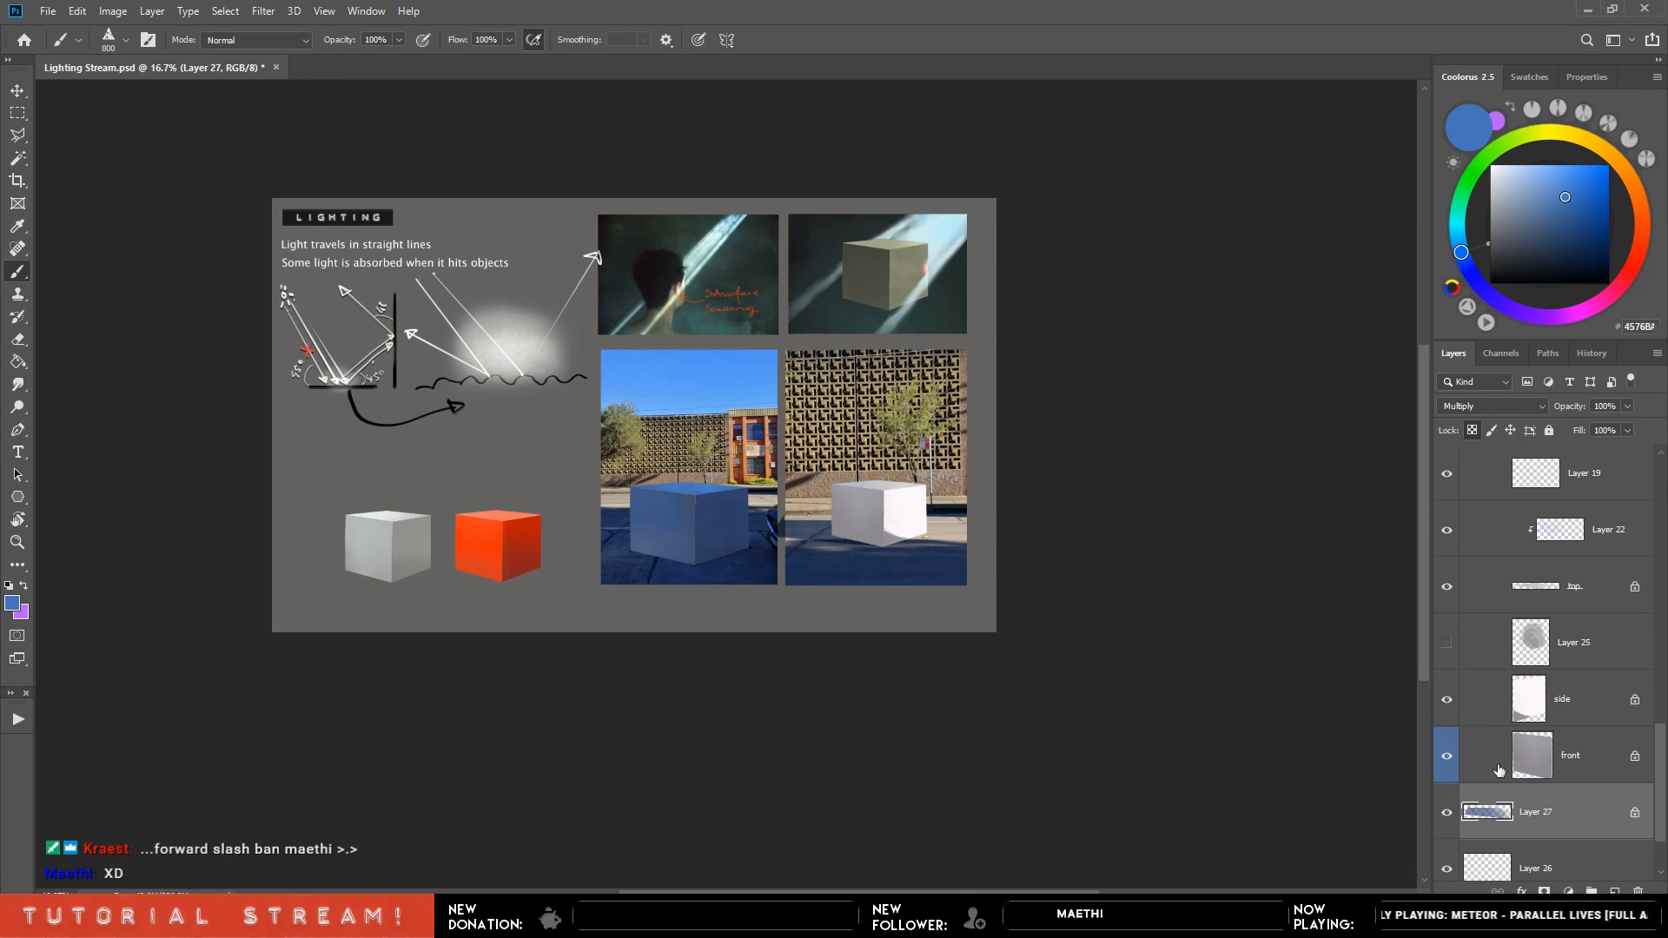
# Tint the cube's front face warm mauve-grey at 900 px, and brush soft light blue over it on a clipped layer.
pyautogui.click(1447, 763)
pyautogui.click(1448, 763)
pyautogui.click(1607, 758)
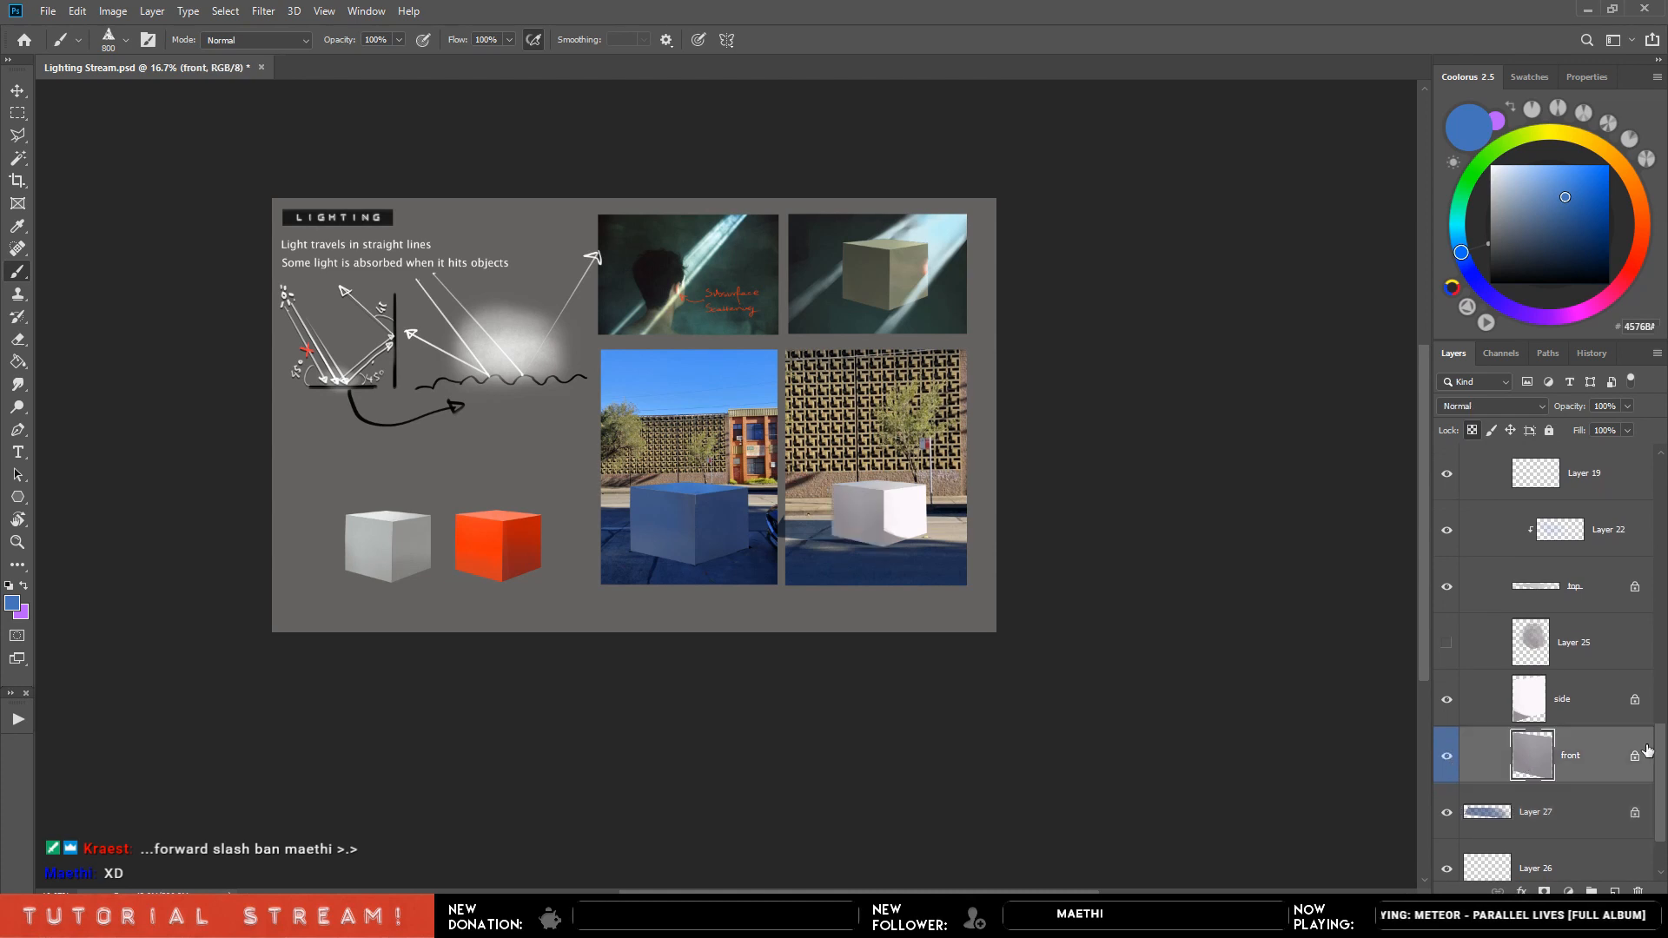
pyautogui.keyDown('alt'); pyautogui.click(765, 443); pyautogui.keyUp('alt')
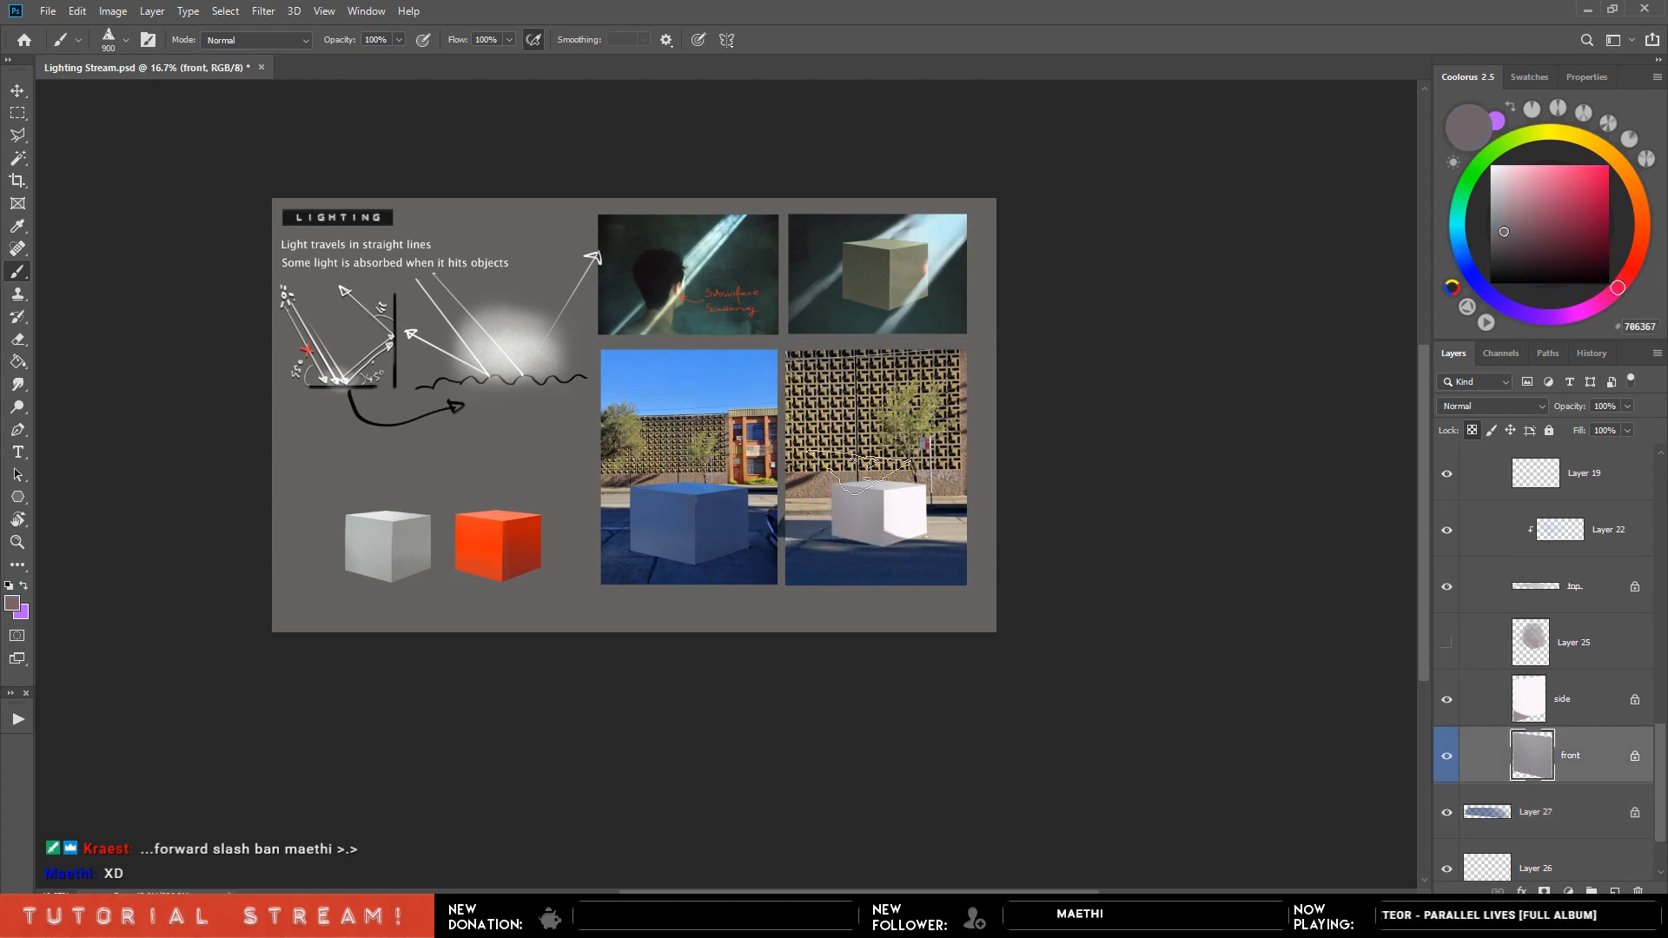
pyautogui.press(']')
pyautogui.press(']')
pyautogui.press(']')
pyautogui.moveTo(864, 535); pyautogui.dragTo(879, 501)
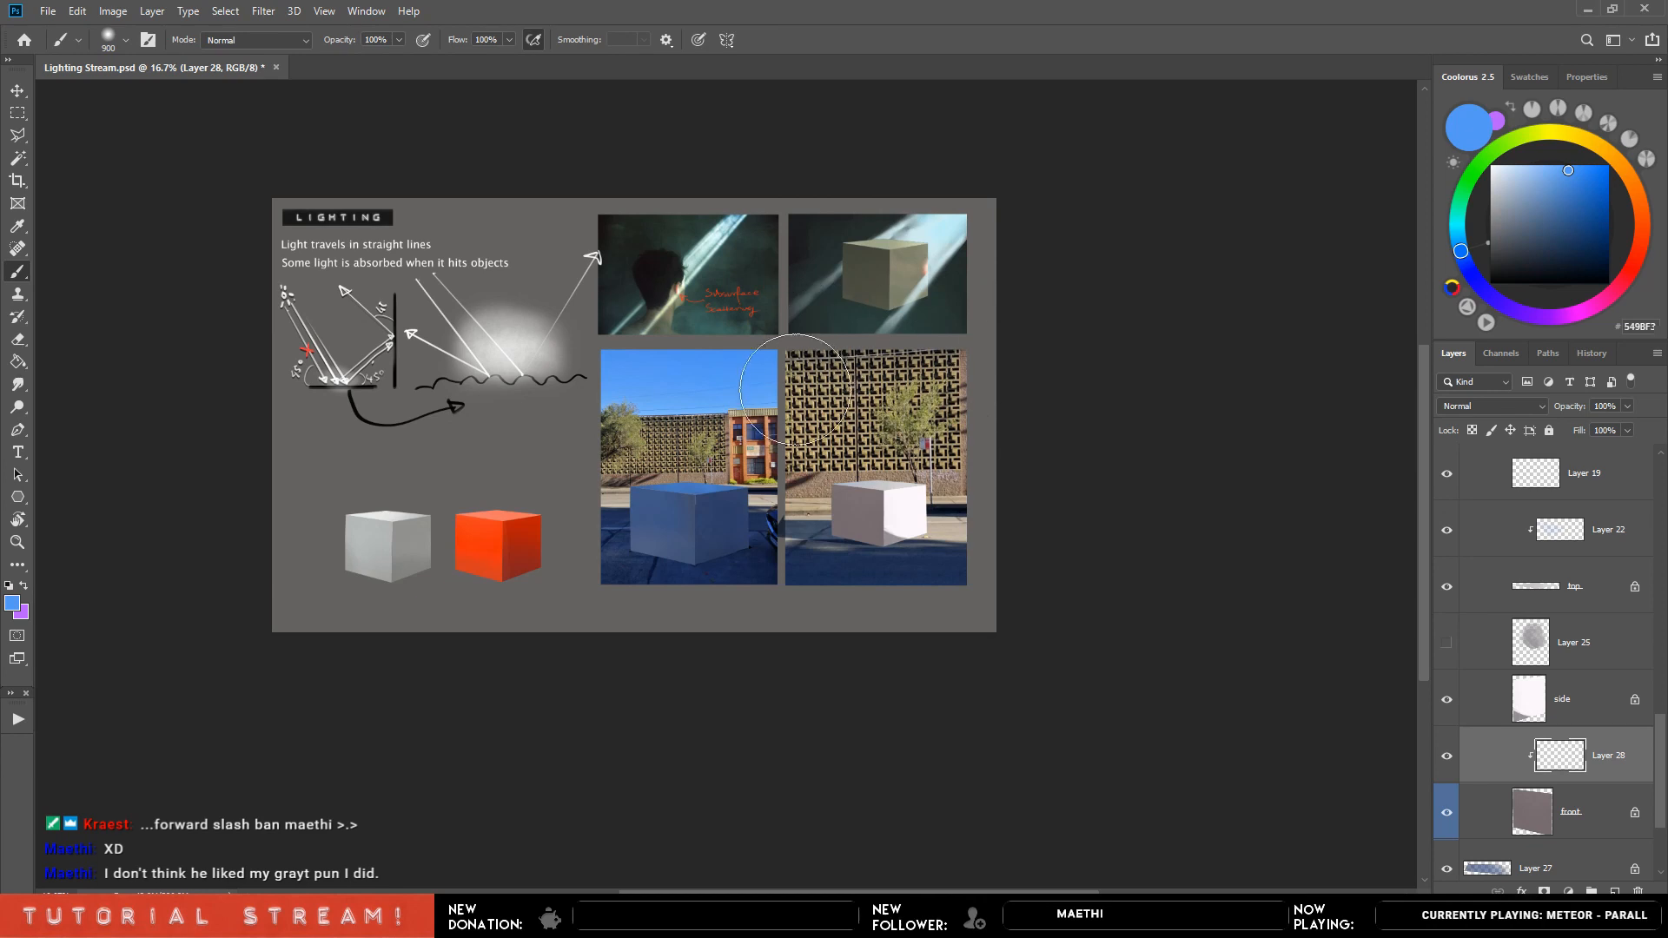
pyautogui.moveTo(866, 479); pyautogui.dragTo(876, 556)
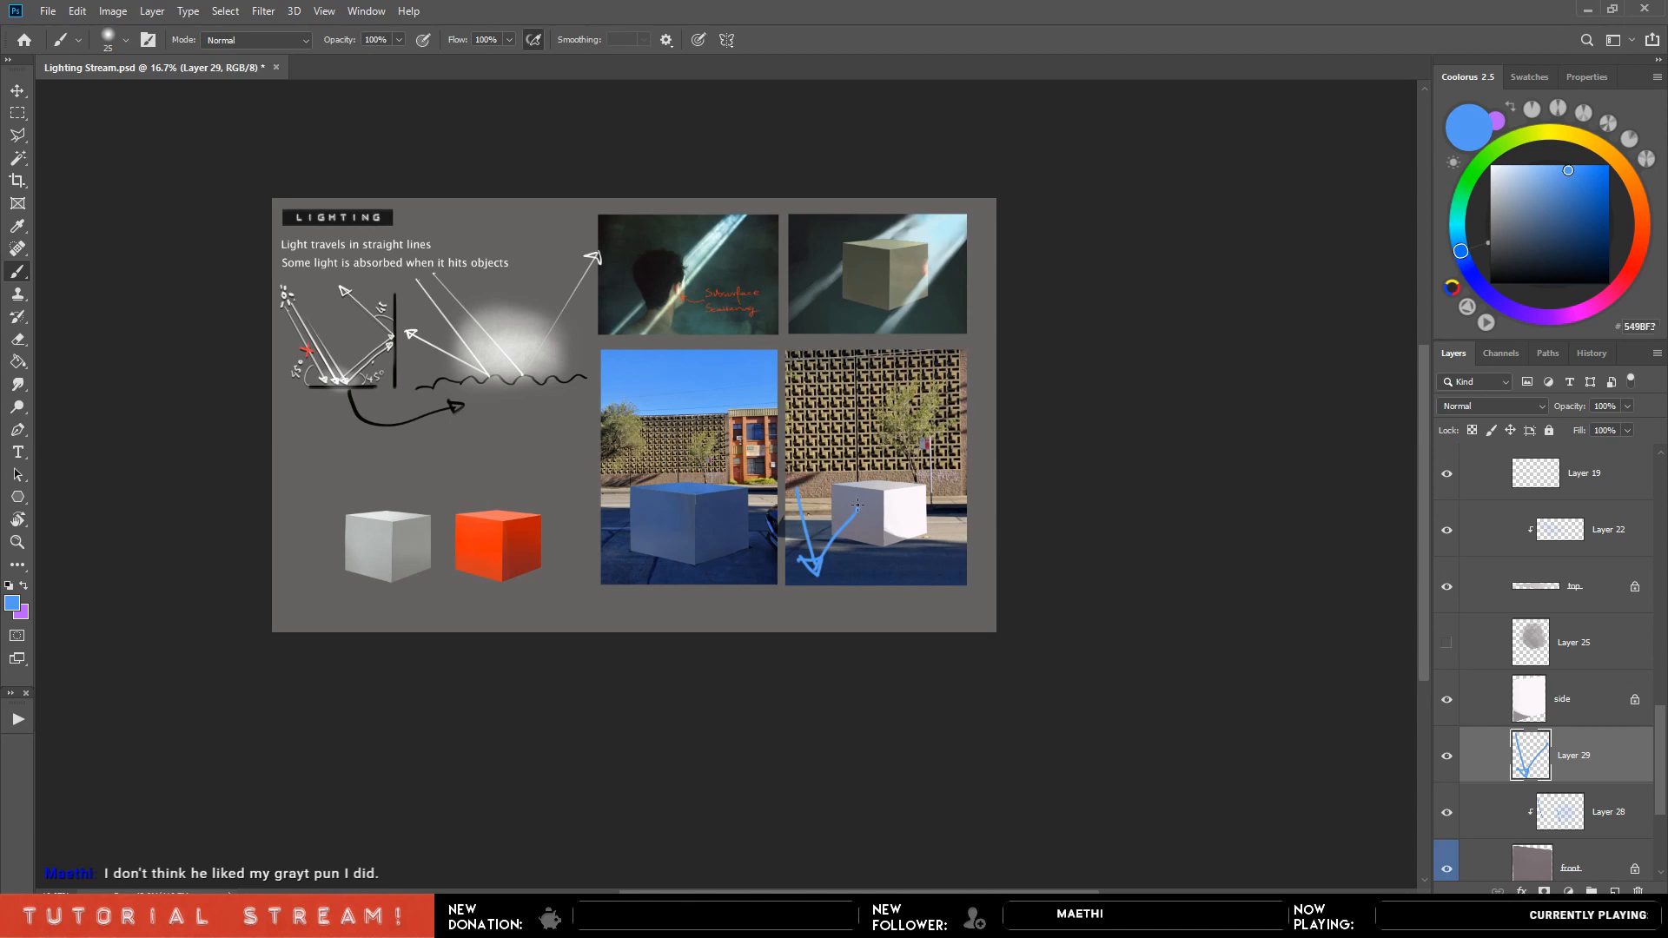
# Sketch blue arrows of light bouncing off the road onto the cube's front face, and replace their layer with a blank one.
pyautogui.moveTo(845, 520); pyautogui.dragTo(862, 503)
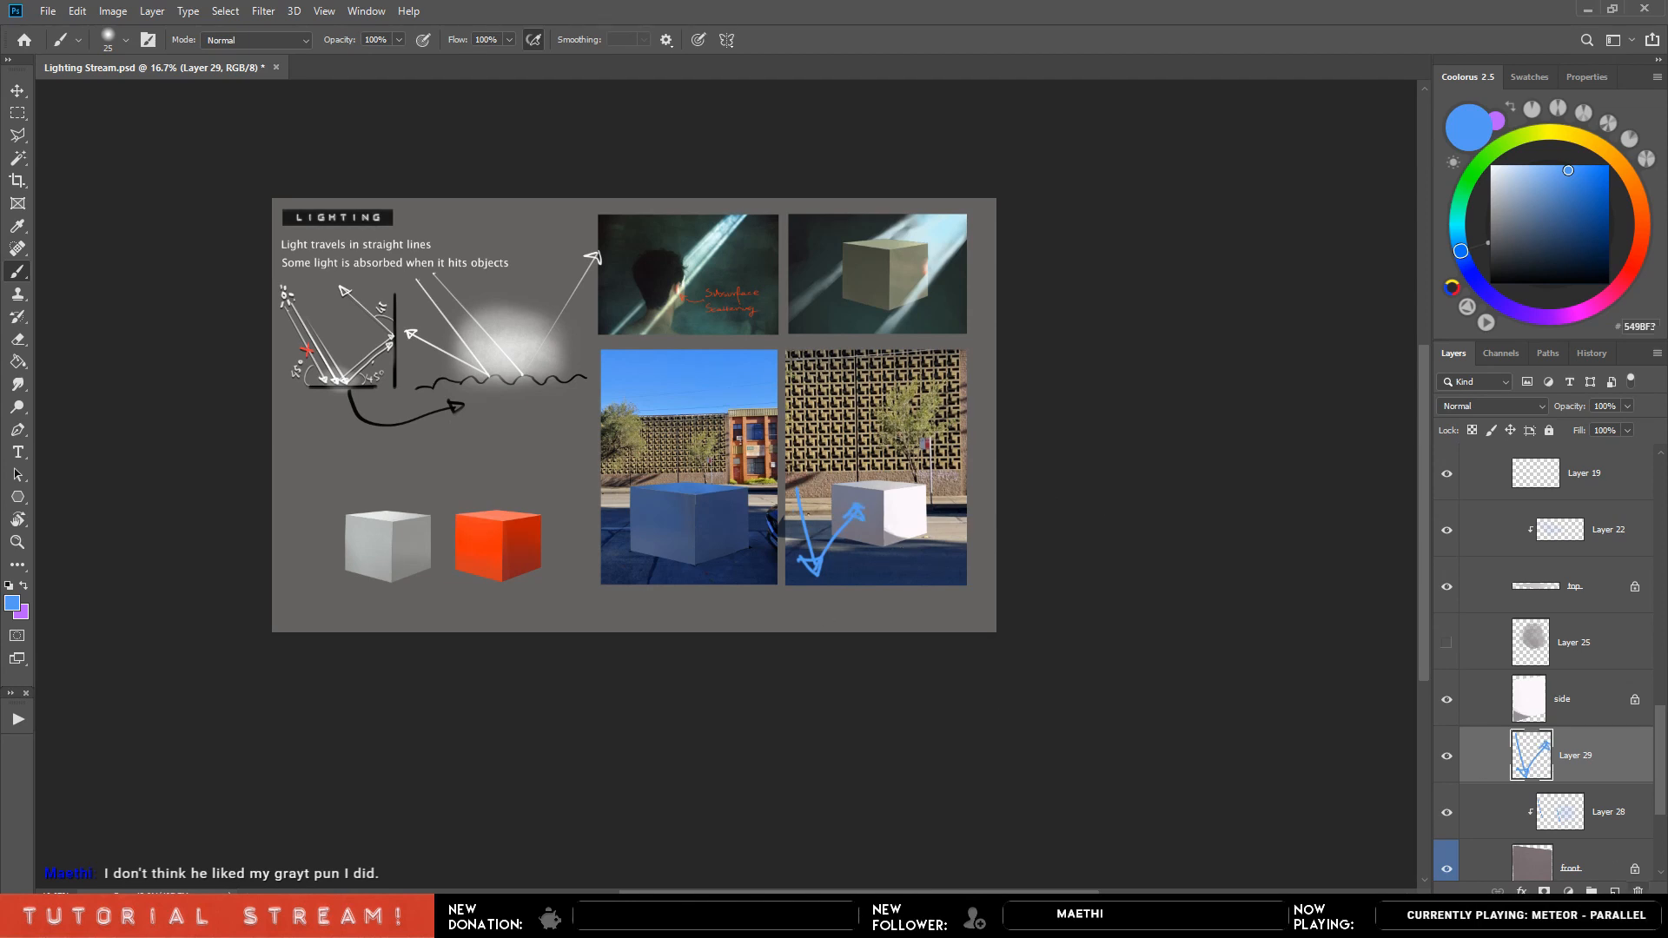
pyautogui.moveTo(1575, 755); pyautogui.dragTo(1639, 890)
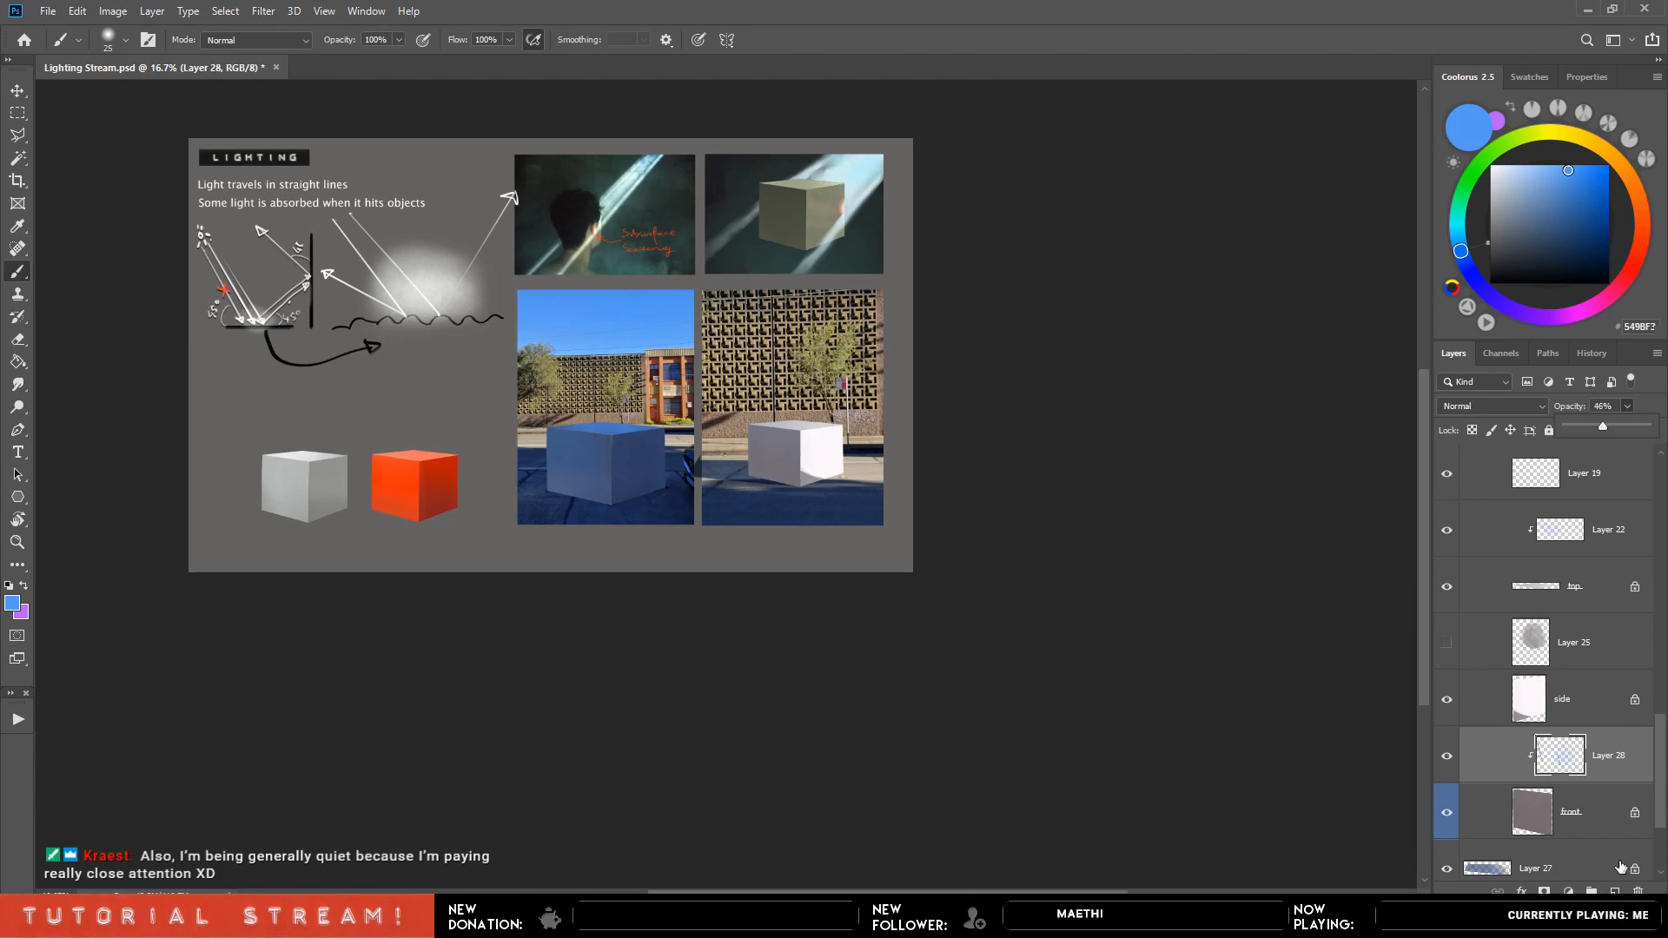
pyautogui.click(1614, 892)
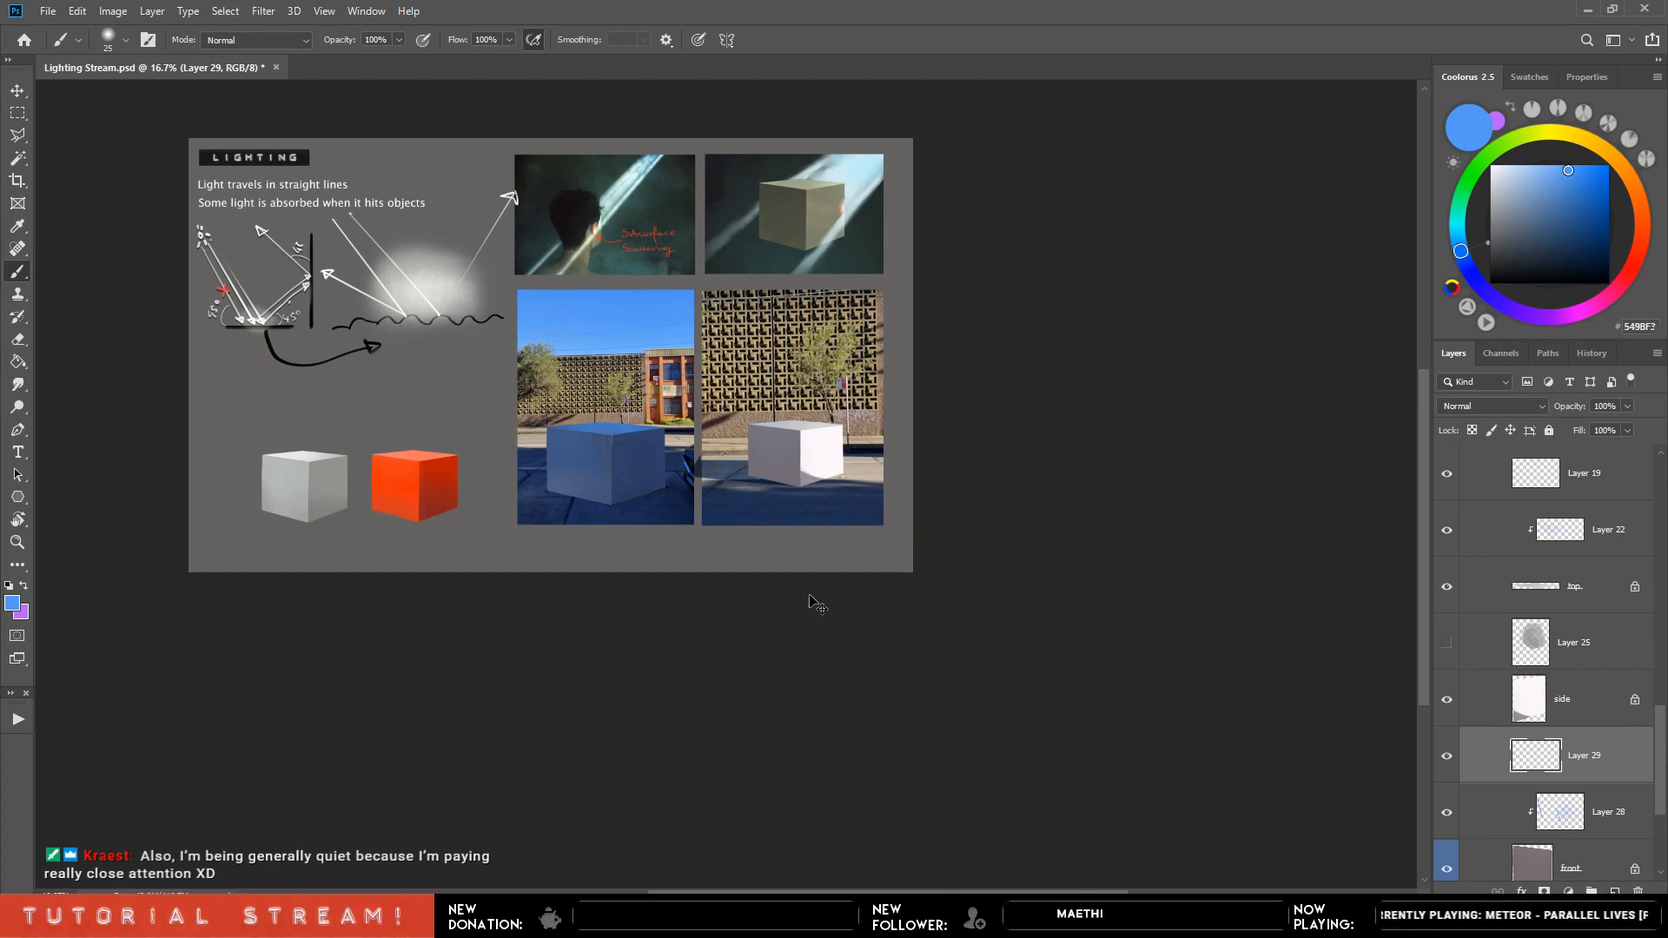
# Unlock the ground shadow layer's transparency and erase the shadow strip under the cube's lower front edge with a 100 px eraser.
pyautogui.hotkey('ctrl', '1')
pyautogui.scroll(-4, 1546, 695)
pyautogui.click(1536, 717)
pyautogui.press('e')
pyautogui.press('[')
pyautogui.press('[')
pyautogui.press('[')
pyautogui.press('[')
pyautogui.press('[')
pyautogui.press('[')
pyautogui.press('[')
pyautogui.press('[')
pyautogui.press('[')
pyautogui.press('[')
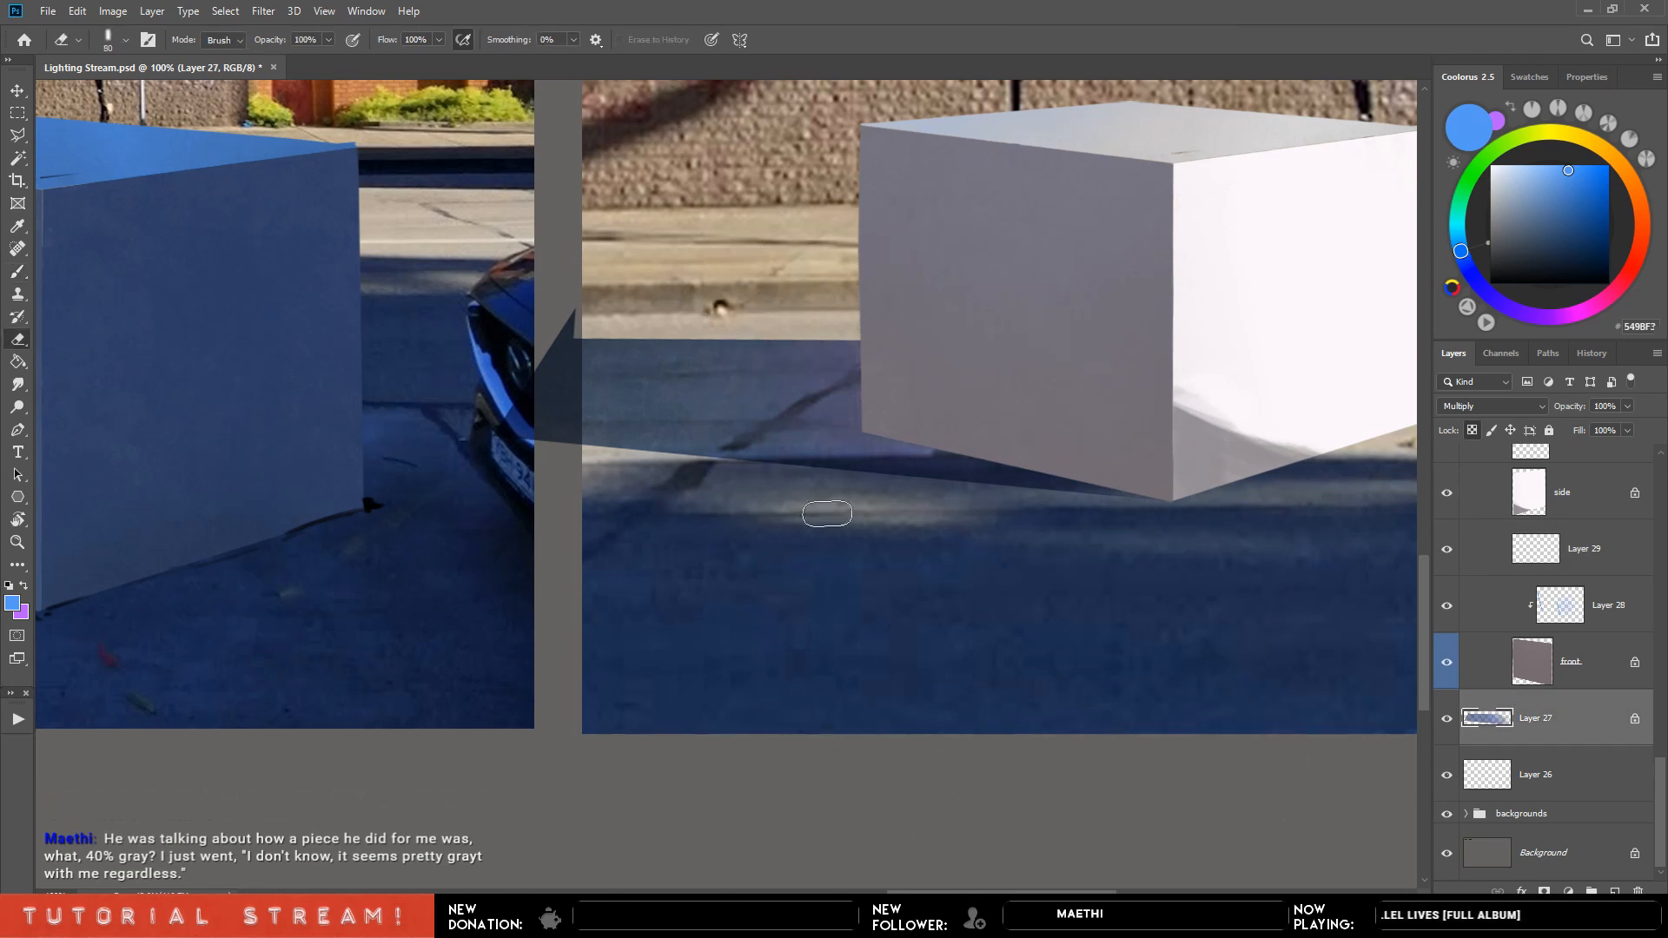
pyautogui.press(']')
pyautogui.press(']')
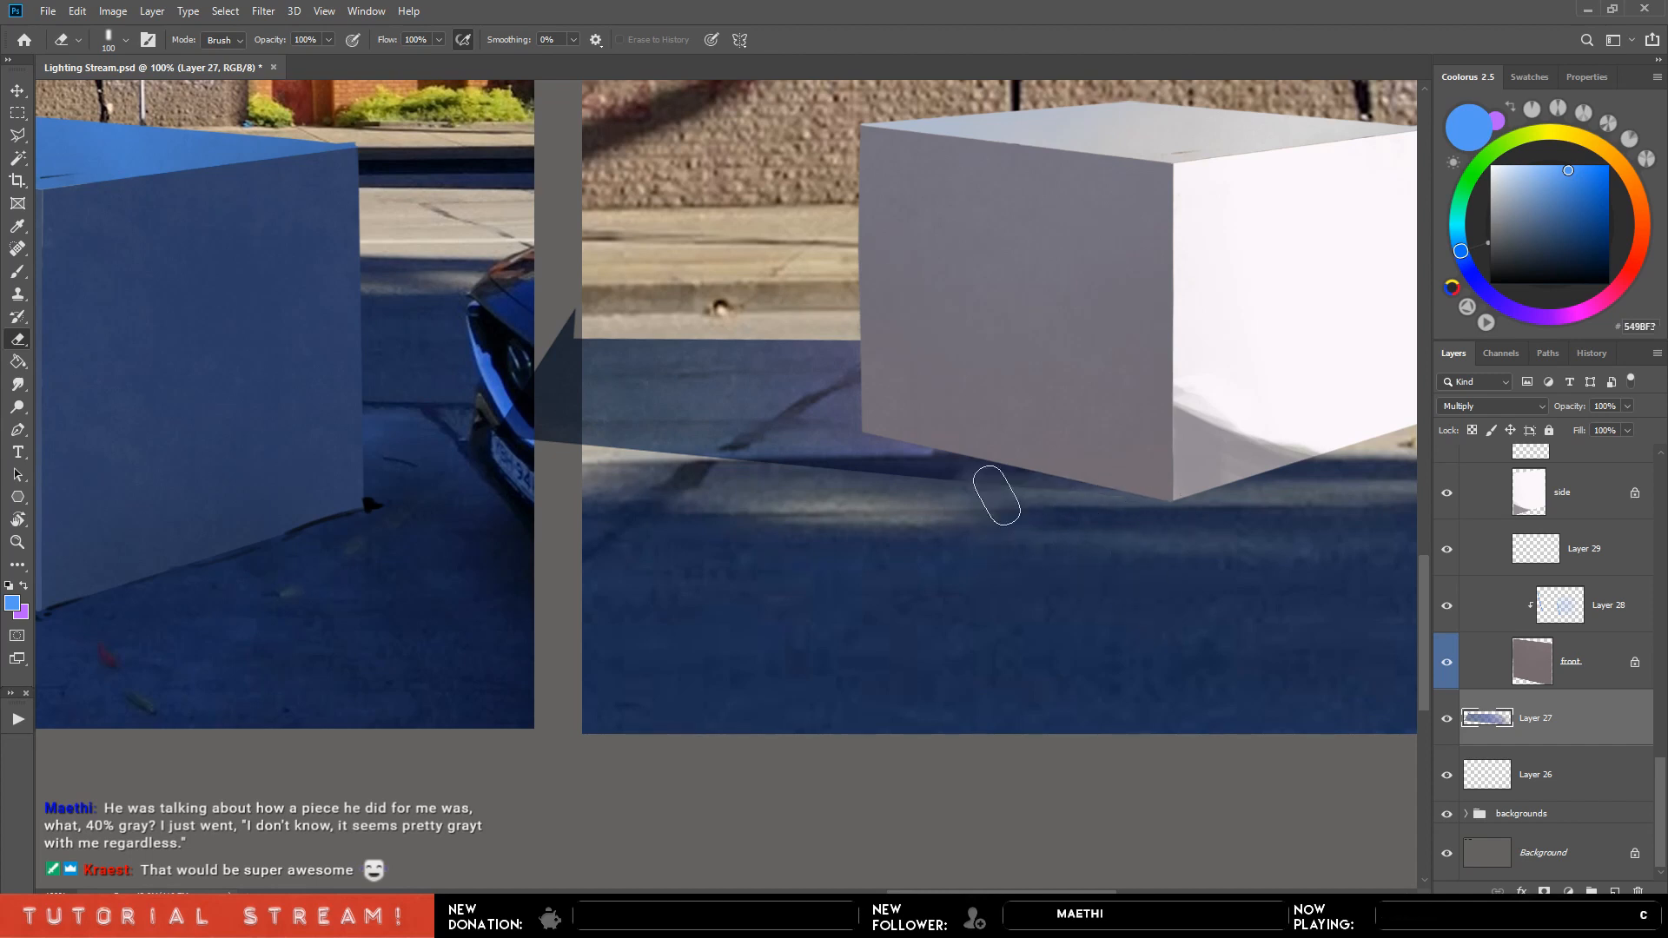
# Trim the rest of the shadow's lower edge beside the cube, reducing the eraser to 45 px.
pyautogui.press('[')
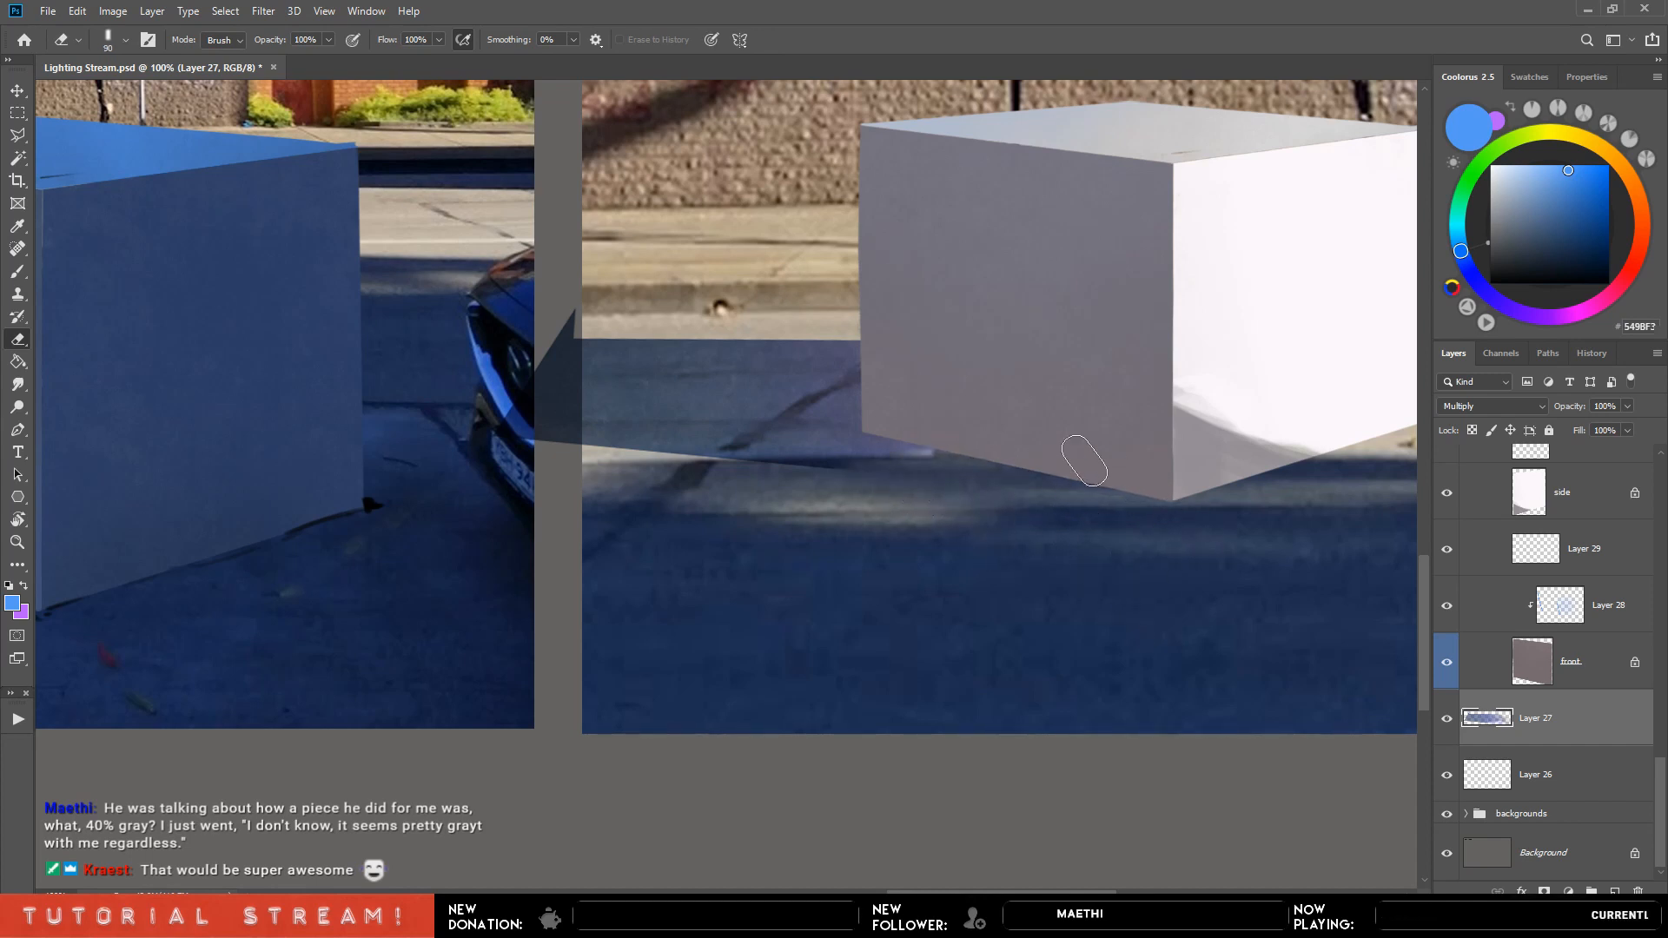
pyautogui.press('[')
pyautogui.press('[')
pyautogui.press('[')
pyautogui.press('[')
pyautogui.press('[')
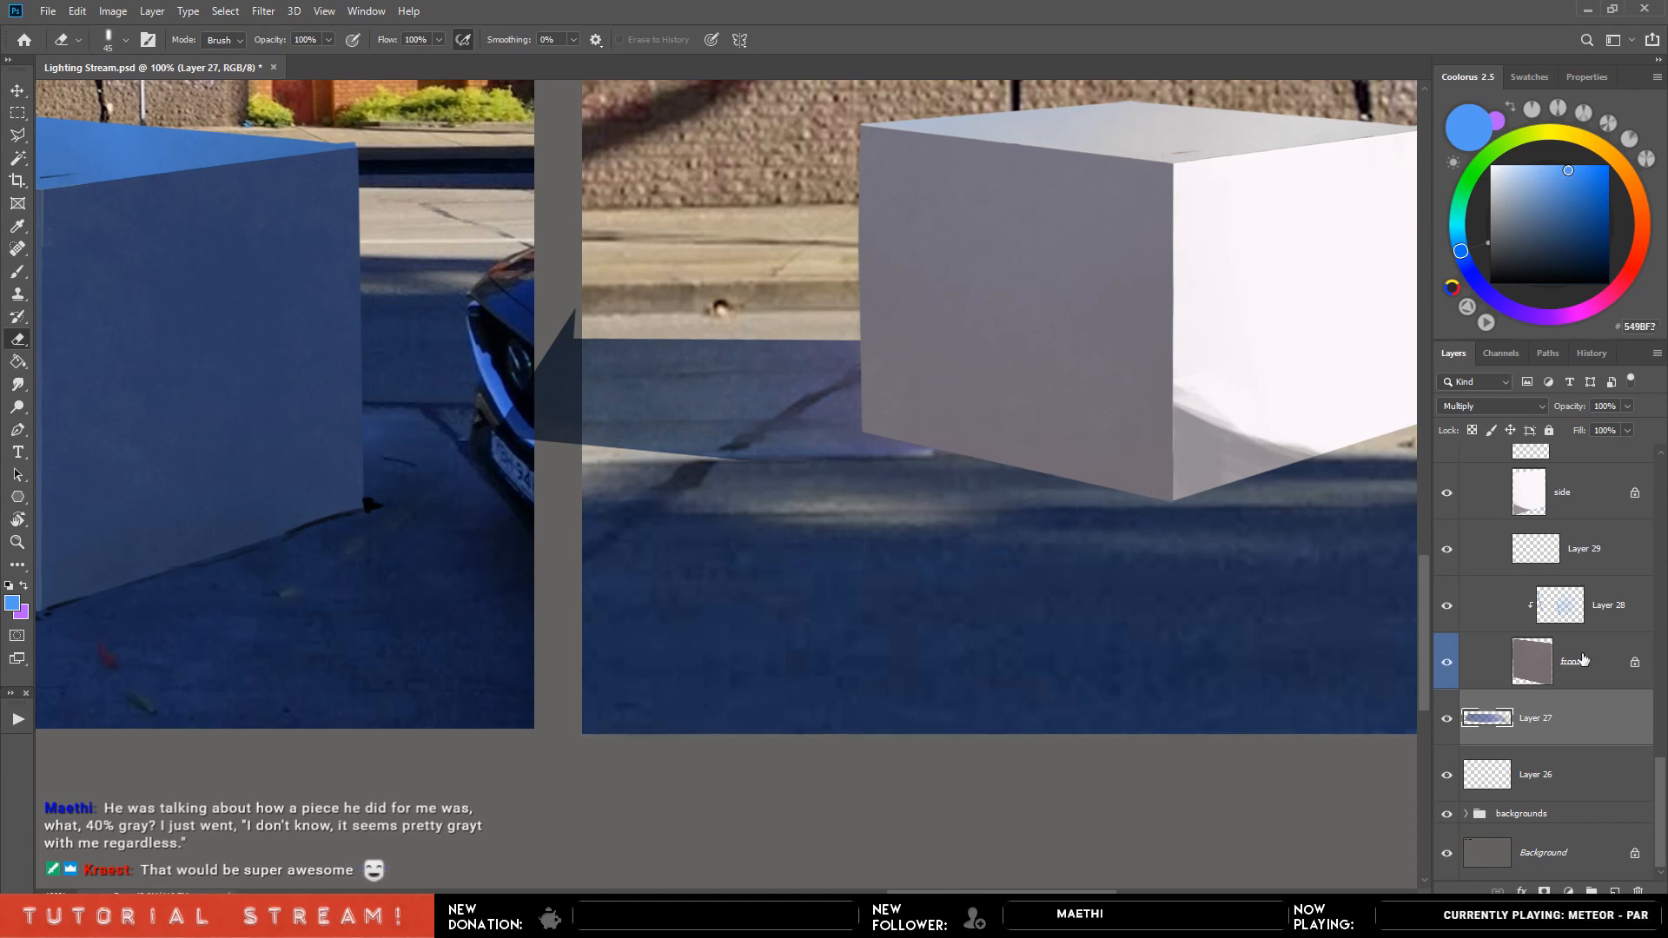
# Sample the ground shadow's dark blue as the brush colour, and toggle its layer's transparency lock on and off.
pyautogui.press('b')
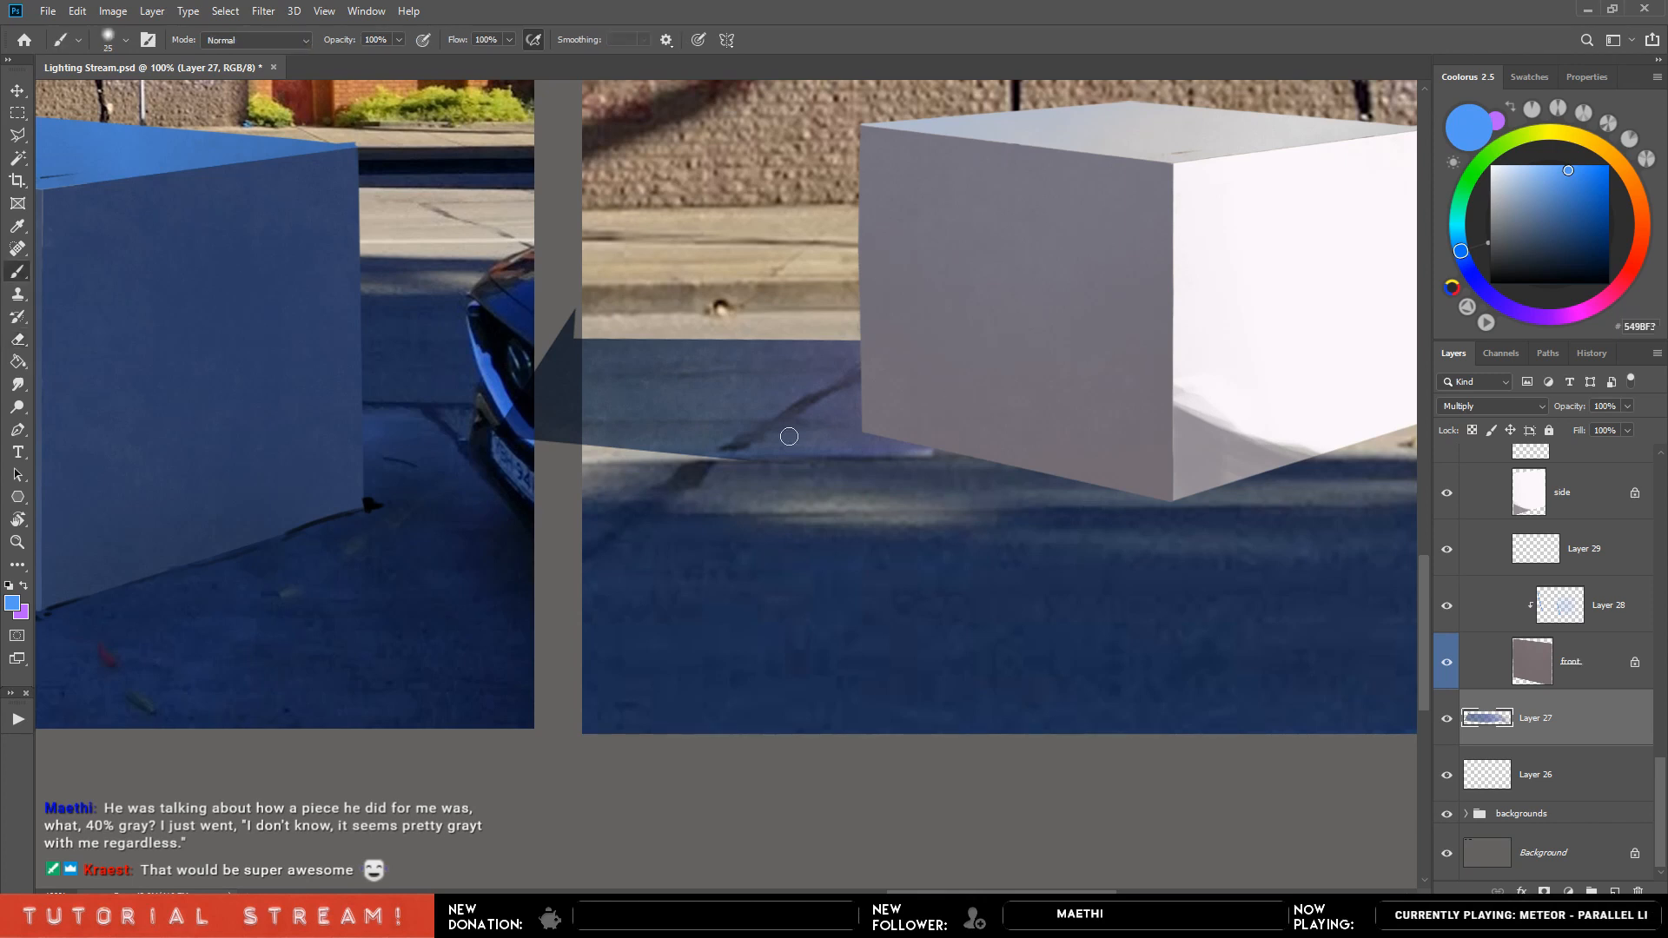
pyautogui.keyDown('alt'); pyautogui.click(740, 435); pyautogui.keyUp('alt')
pyautogui.press(']')
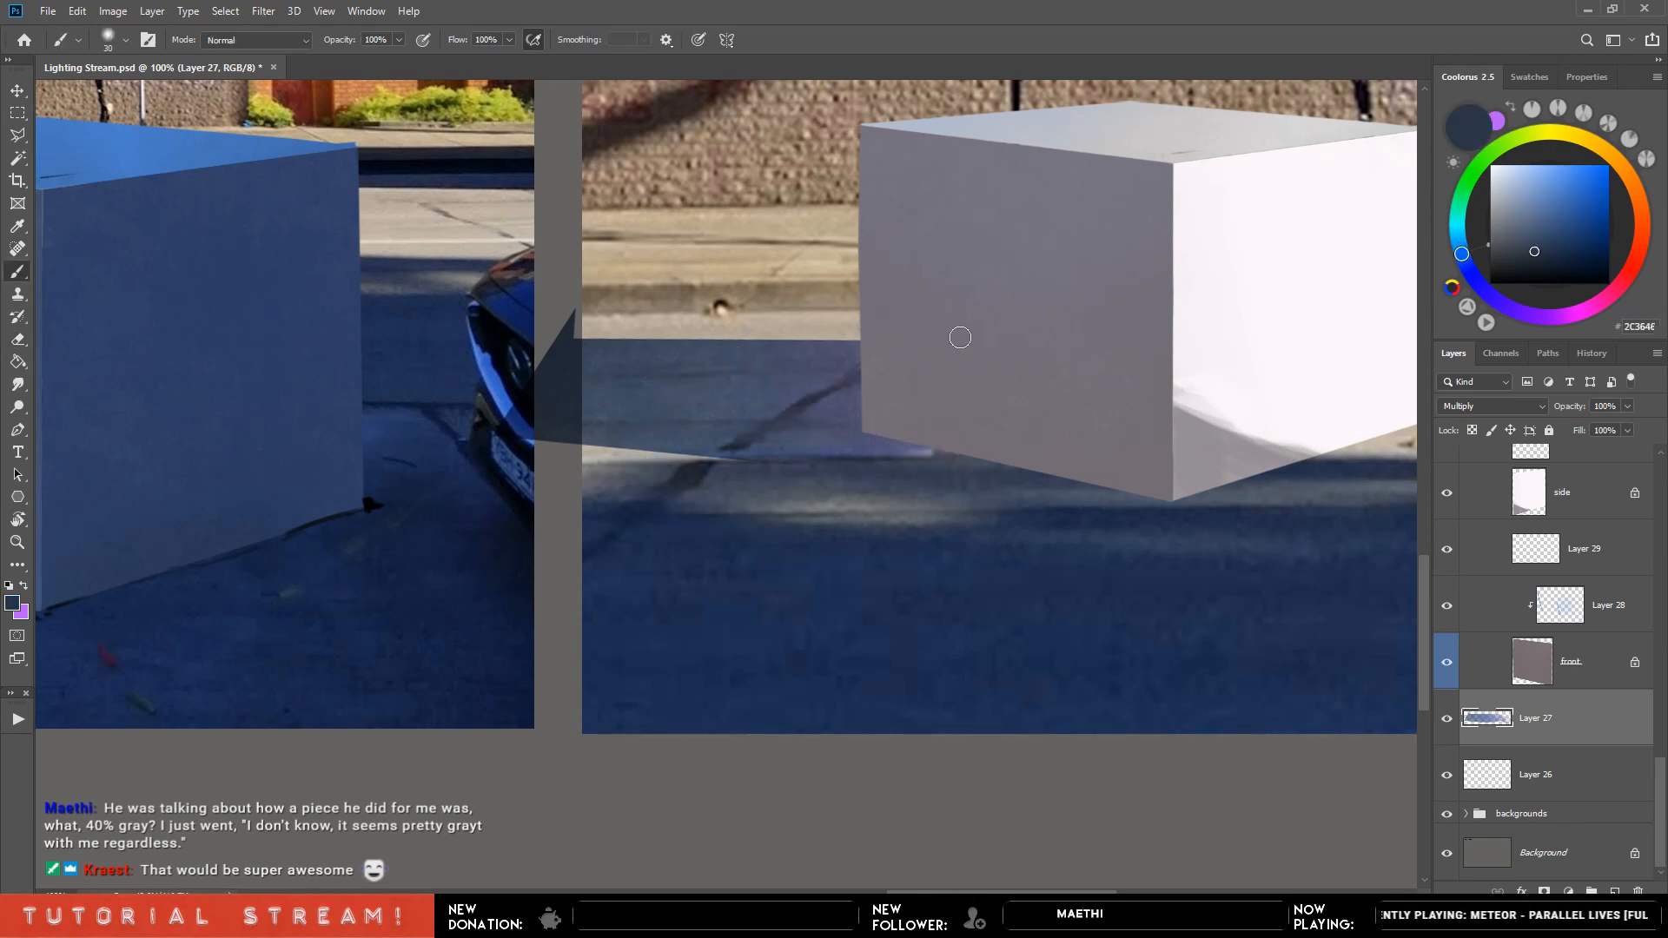
pyautogui.click(1472, 430)
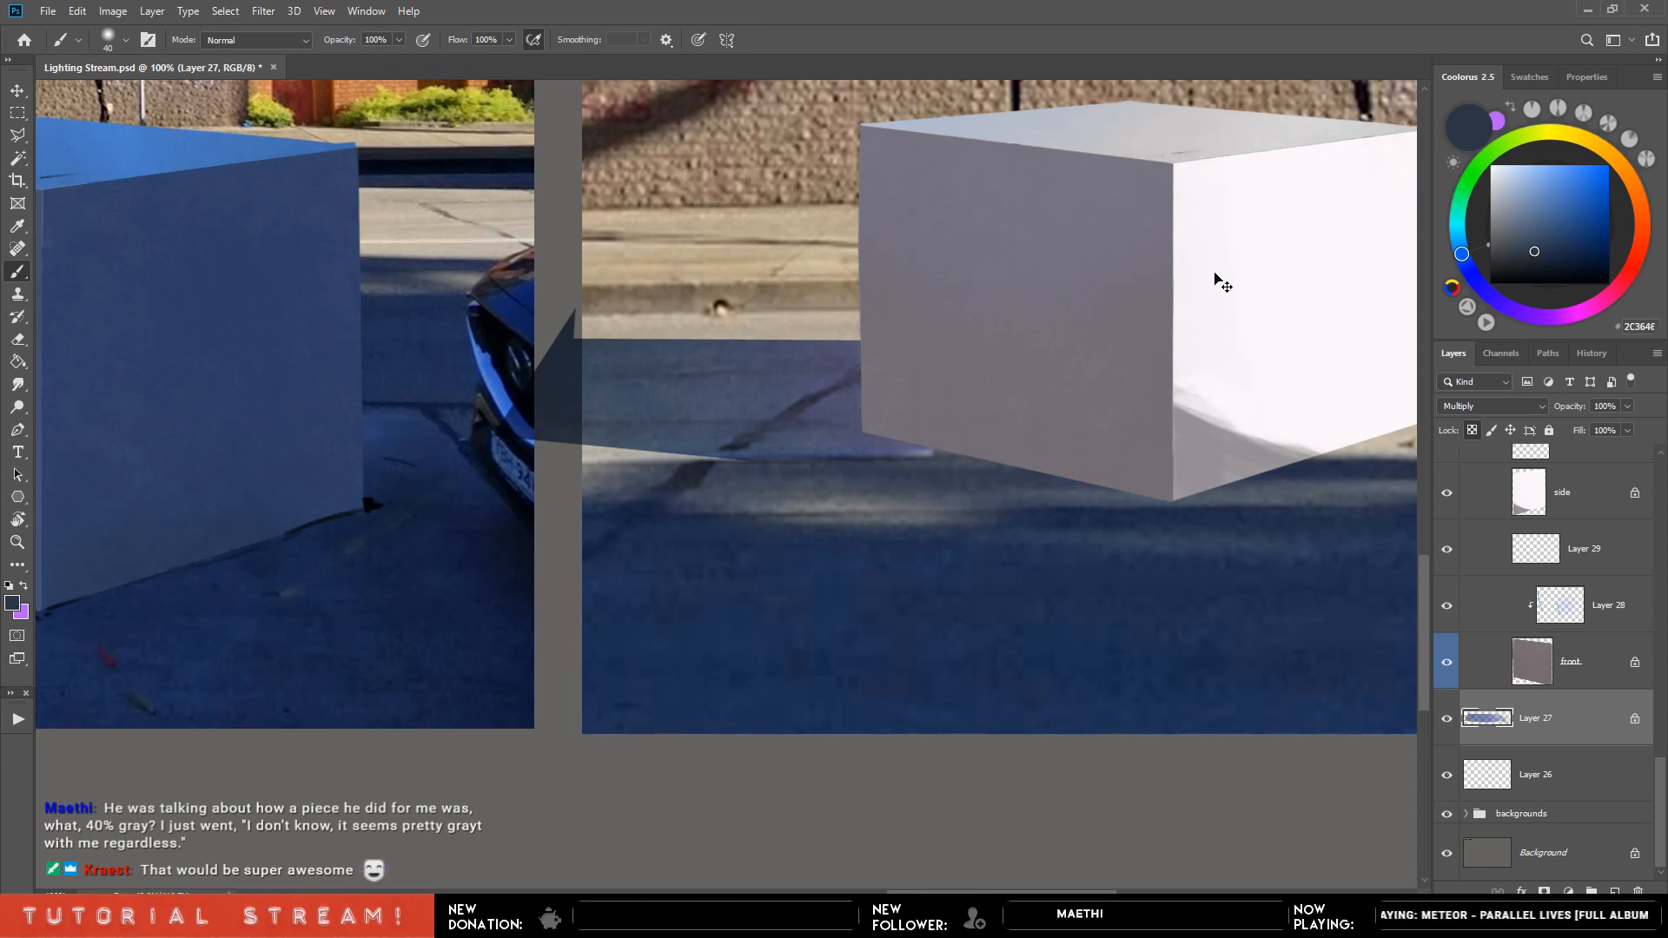
pyautogui.hotkey('ctrl', '-')
pyautogui.hotkey('ctrl', '-')
pyautogui.hotkey('ctrl', '-')
pyautogui.click(1472, 431)
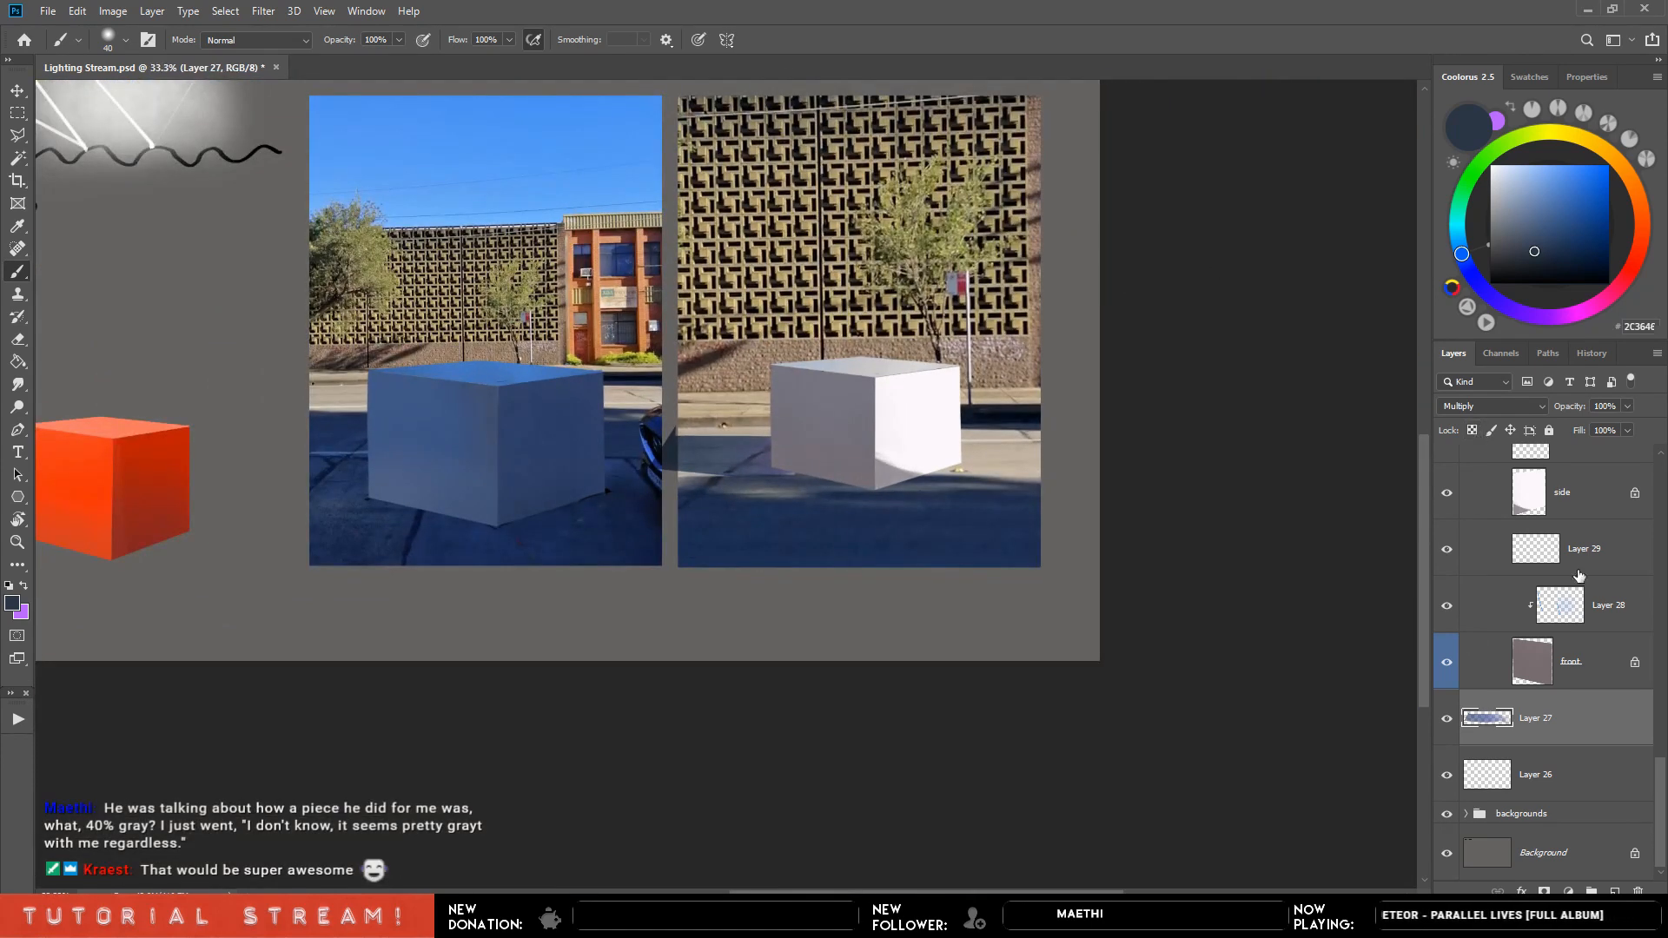
# Add a layer mask to the ground shadow and choose the soft 300 px oblong brush preset for the Eraser.
pyautogui.click(1544, 890)
pyautogui.press('e')
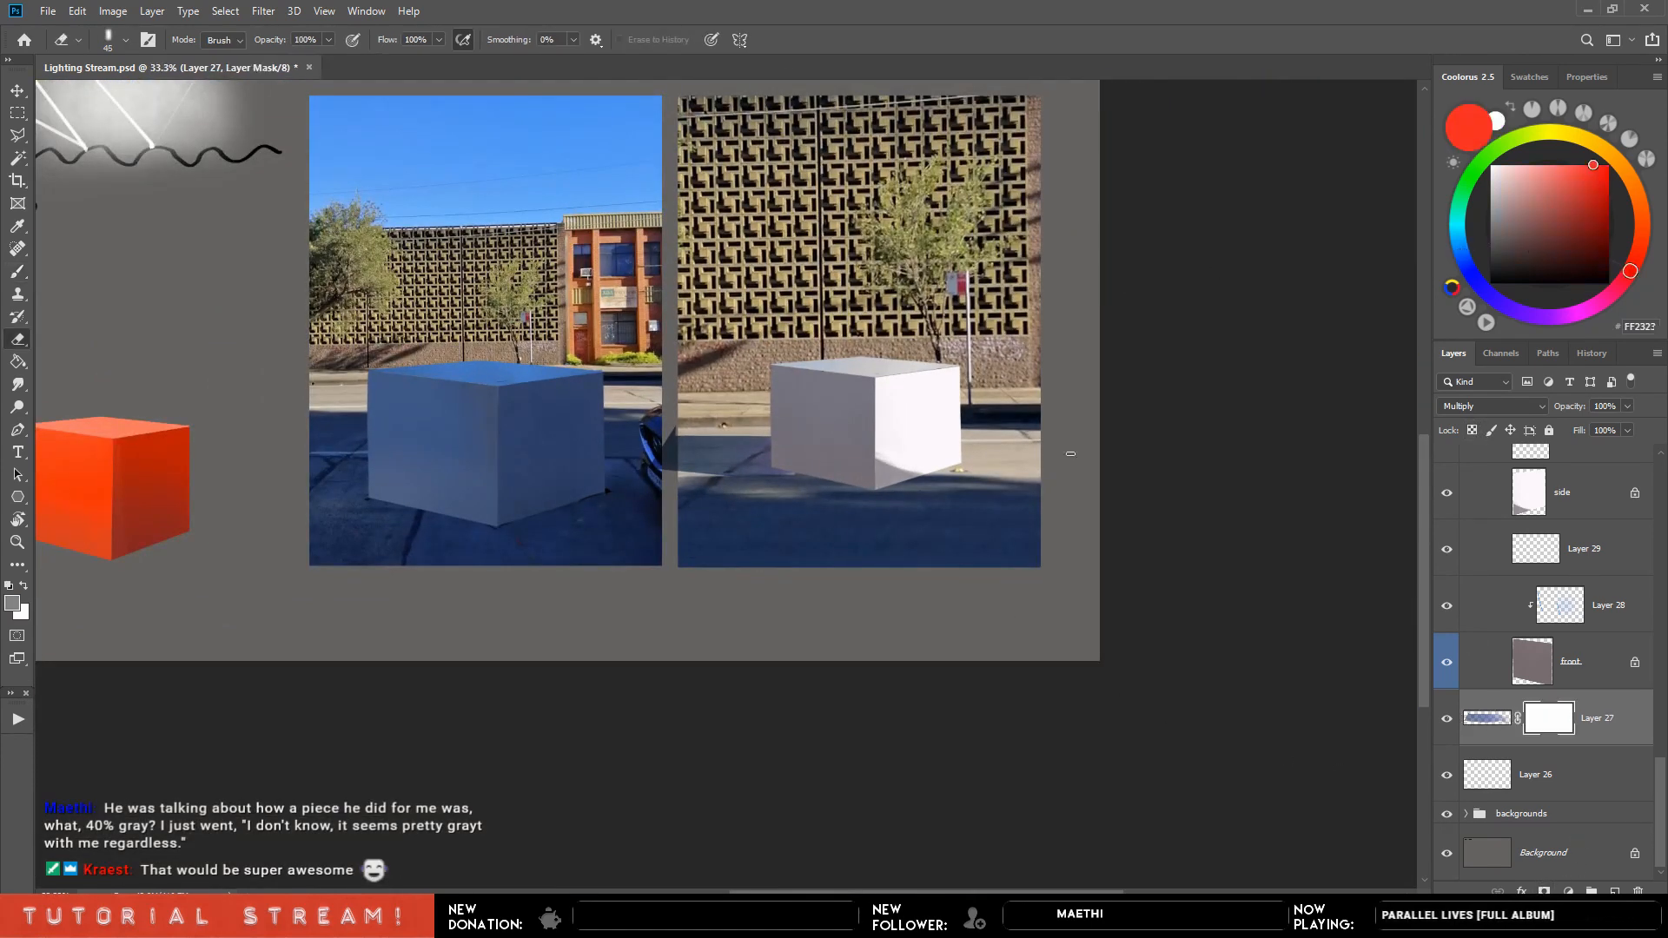
pyautogui.press('F5')
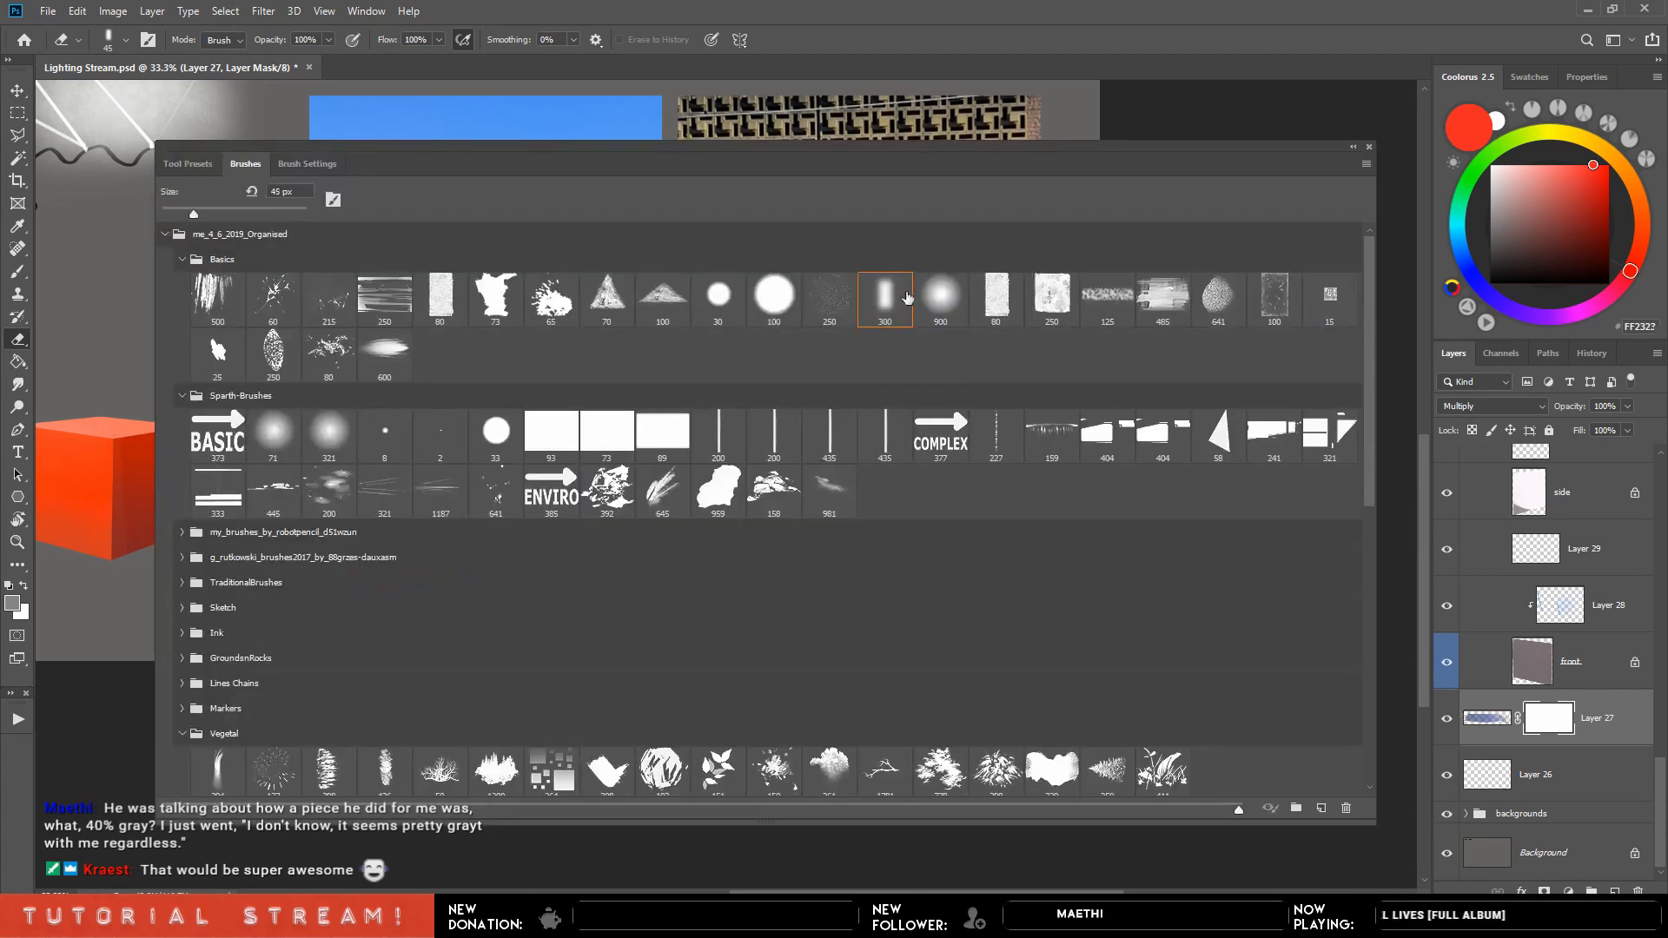
pyautogui.click(895, 300)
pyautogui.press('F5')
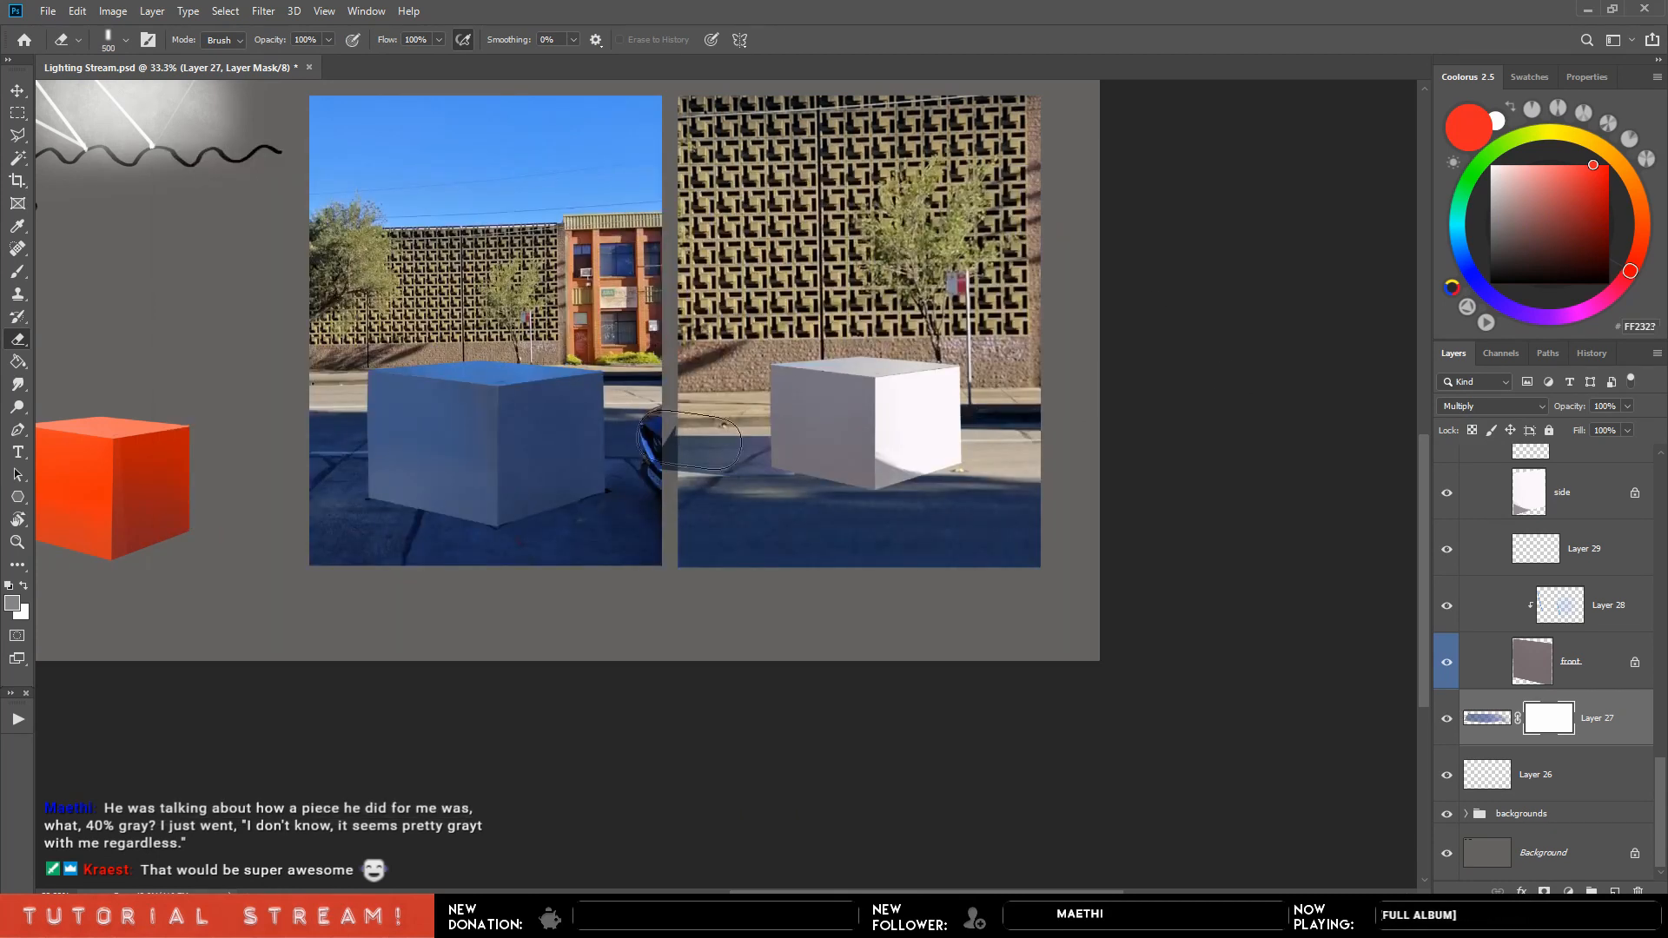
# Fade a small part of the ground shadow on its mask with a large soft brush, toggling the layer's visibility to compare.
pyautogui.press(']')
pyautogui.press(']')
pyautogui.click(1448, 721)
pyautogui.click(1448, 720)
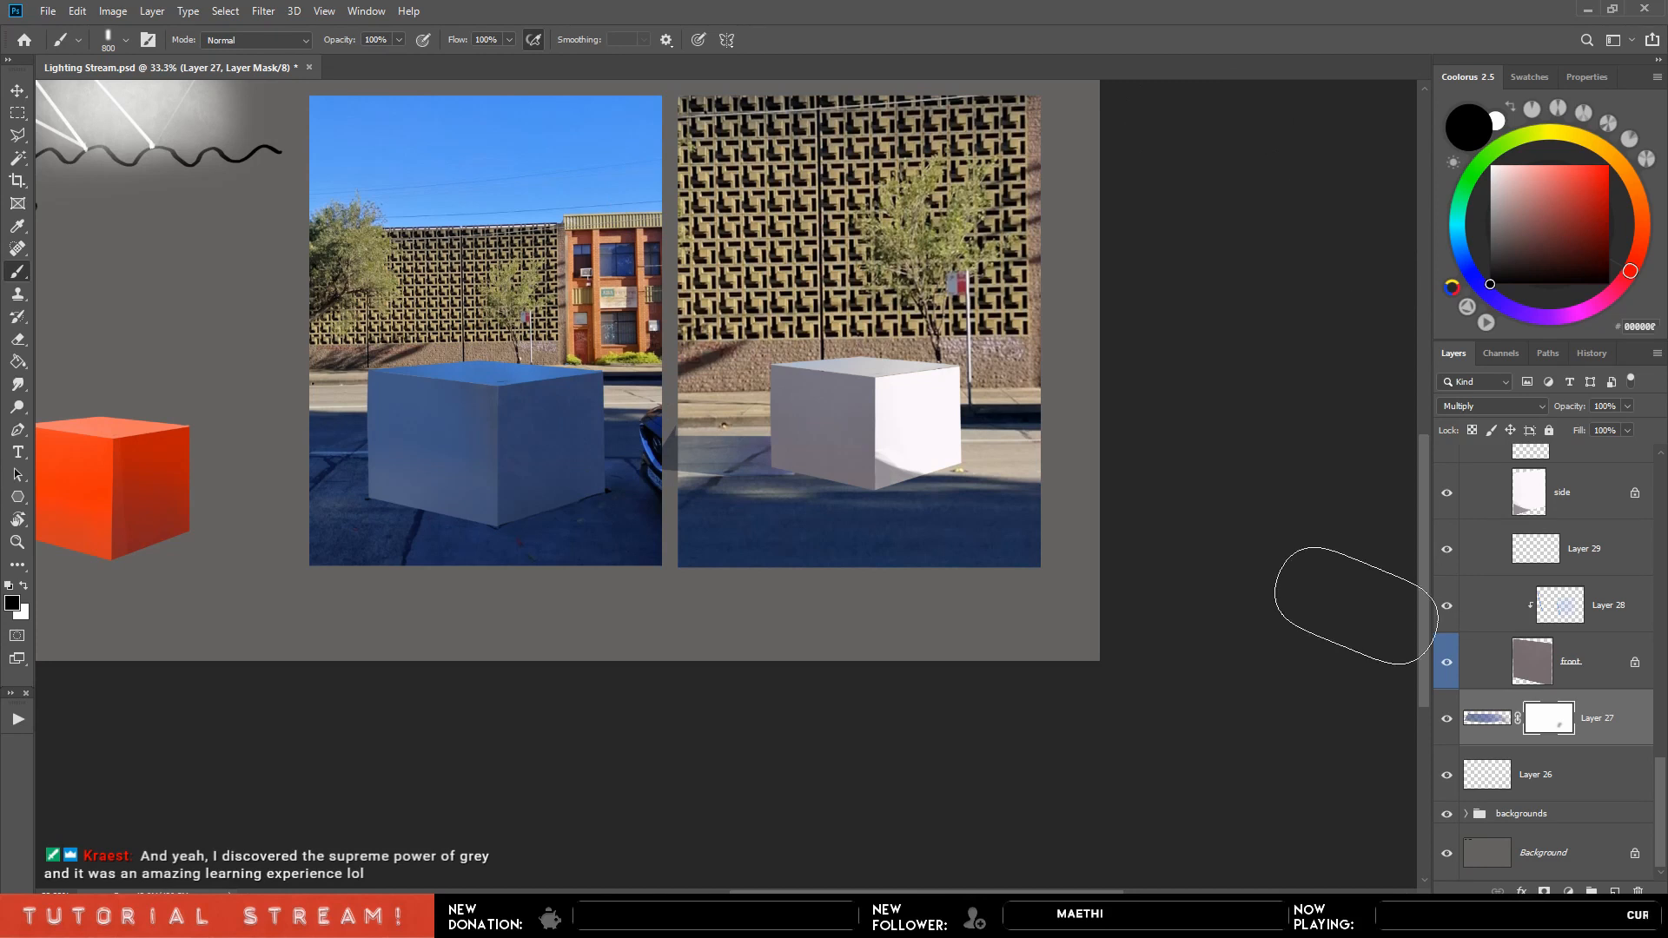
pyautogui.press('e')
pyautogui.click(1447, 720)
pyautogui.click(1446, 720)
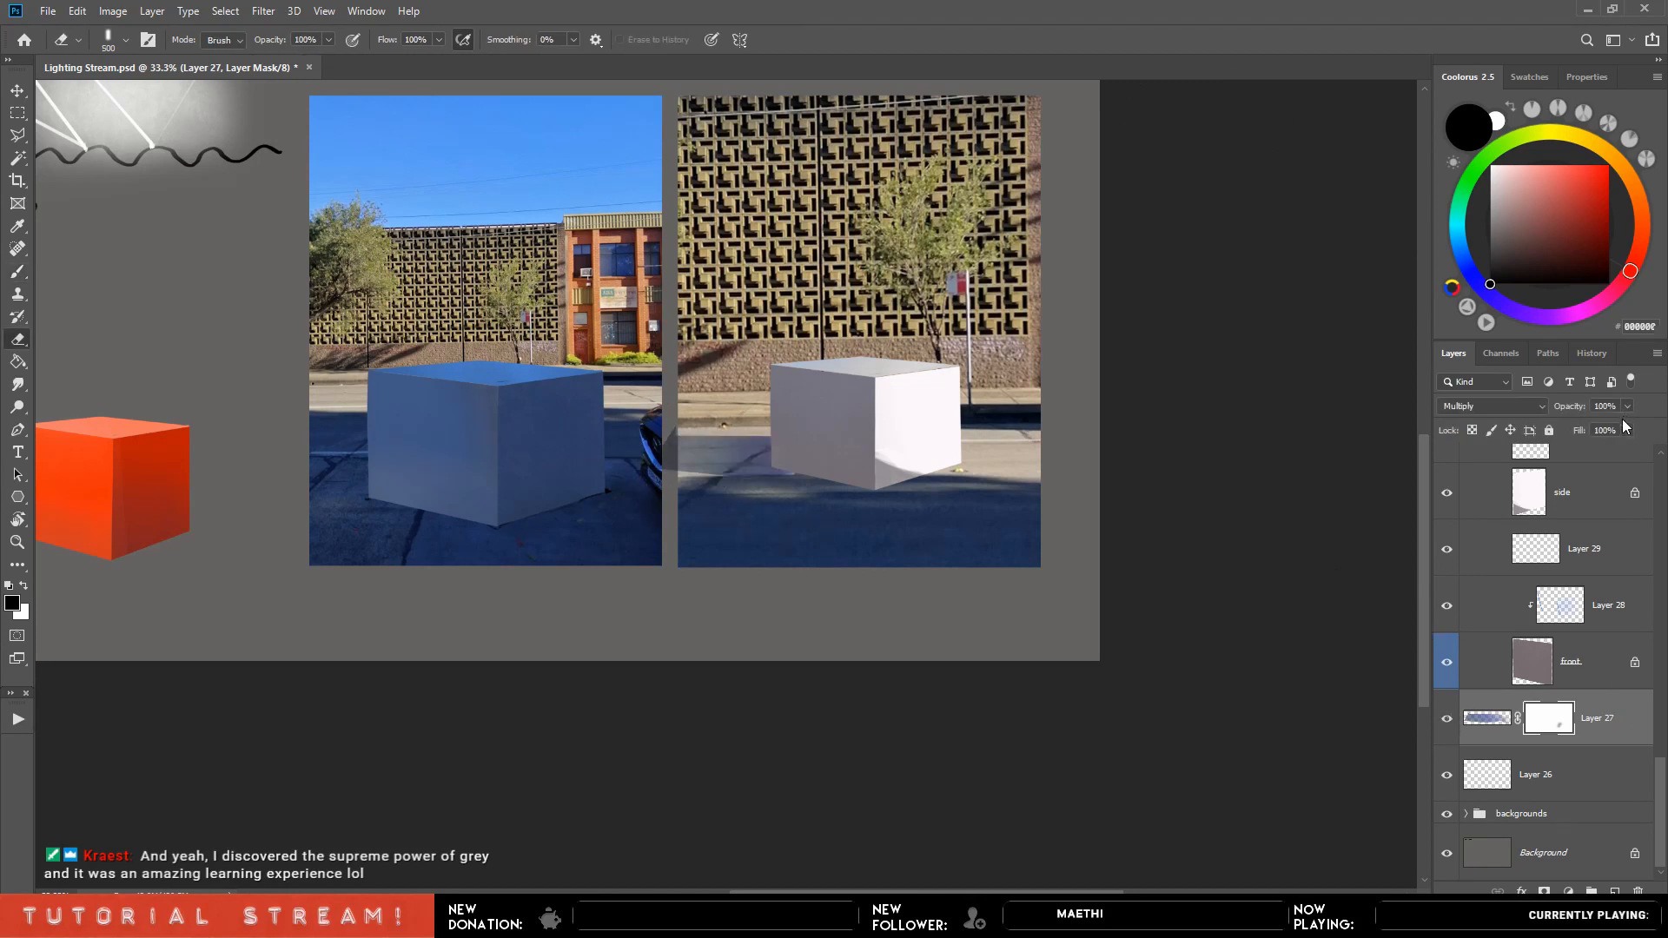
# Duplicate the masked ground shadow layer and set the copy's opacity to 55%.
pyautogui.hotkey('ctrl', 'j')
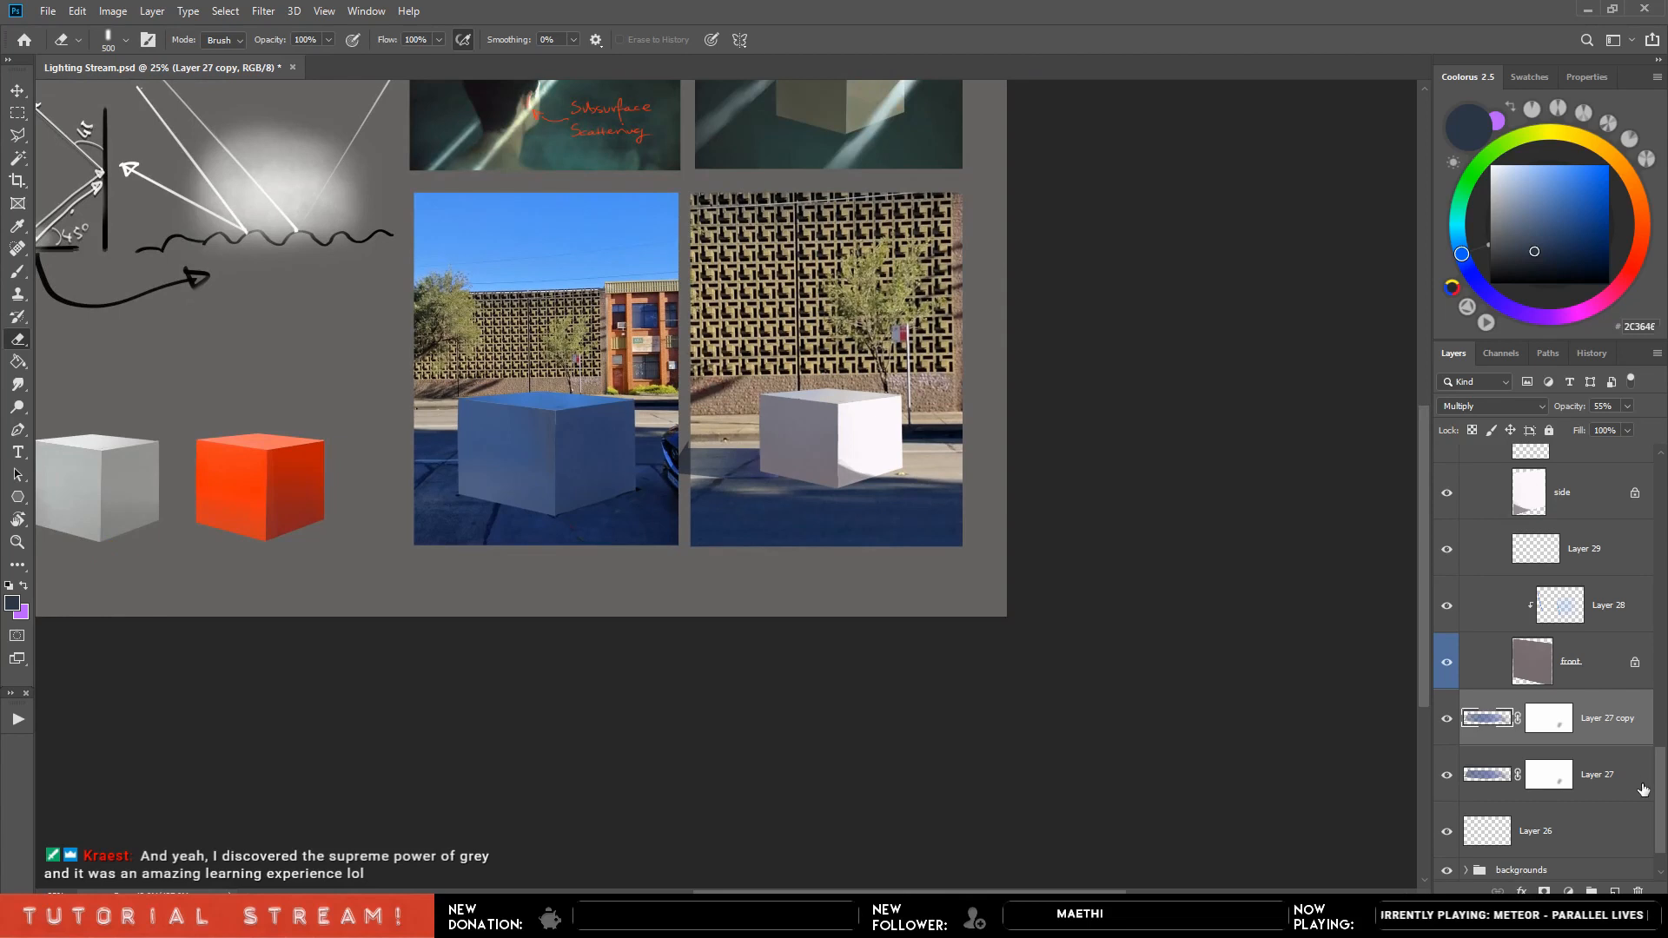
pyautogui.hotkey('ctrl', '-')
pyautogui.scroll(1, 1617, 821)
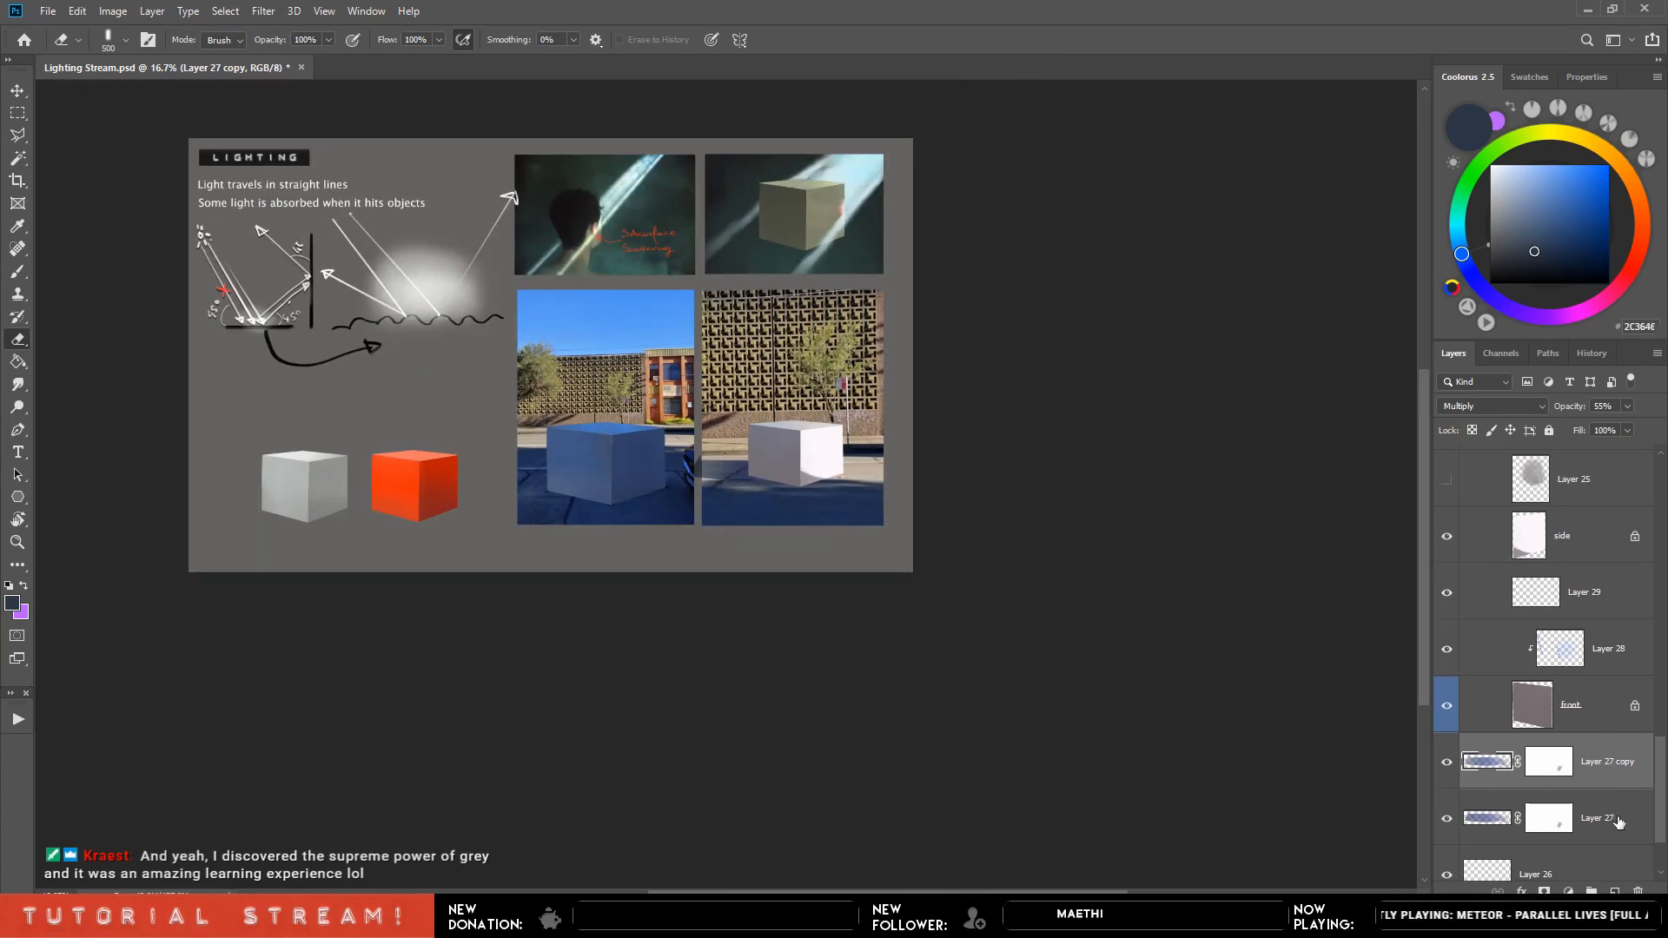
# Move both ground shadow layers into the scene 3 group, directly beneath the cube group, and save the document.
pyautogui.keyDown('ctrl'); pyautogui.click(1599, 818); pyautogui.keyUp('ctrl')
pyautogui.scroll(5, 1529, 660)
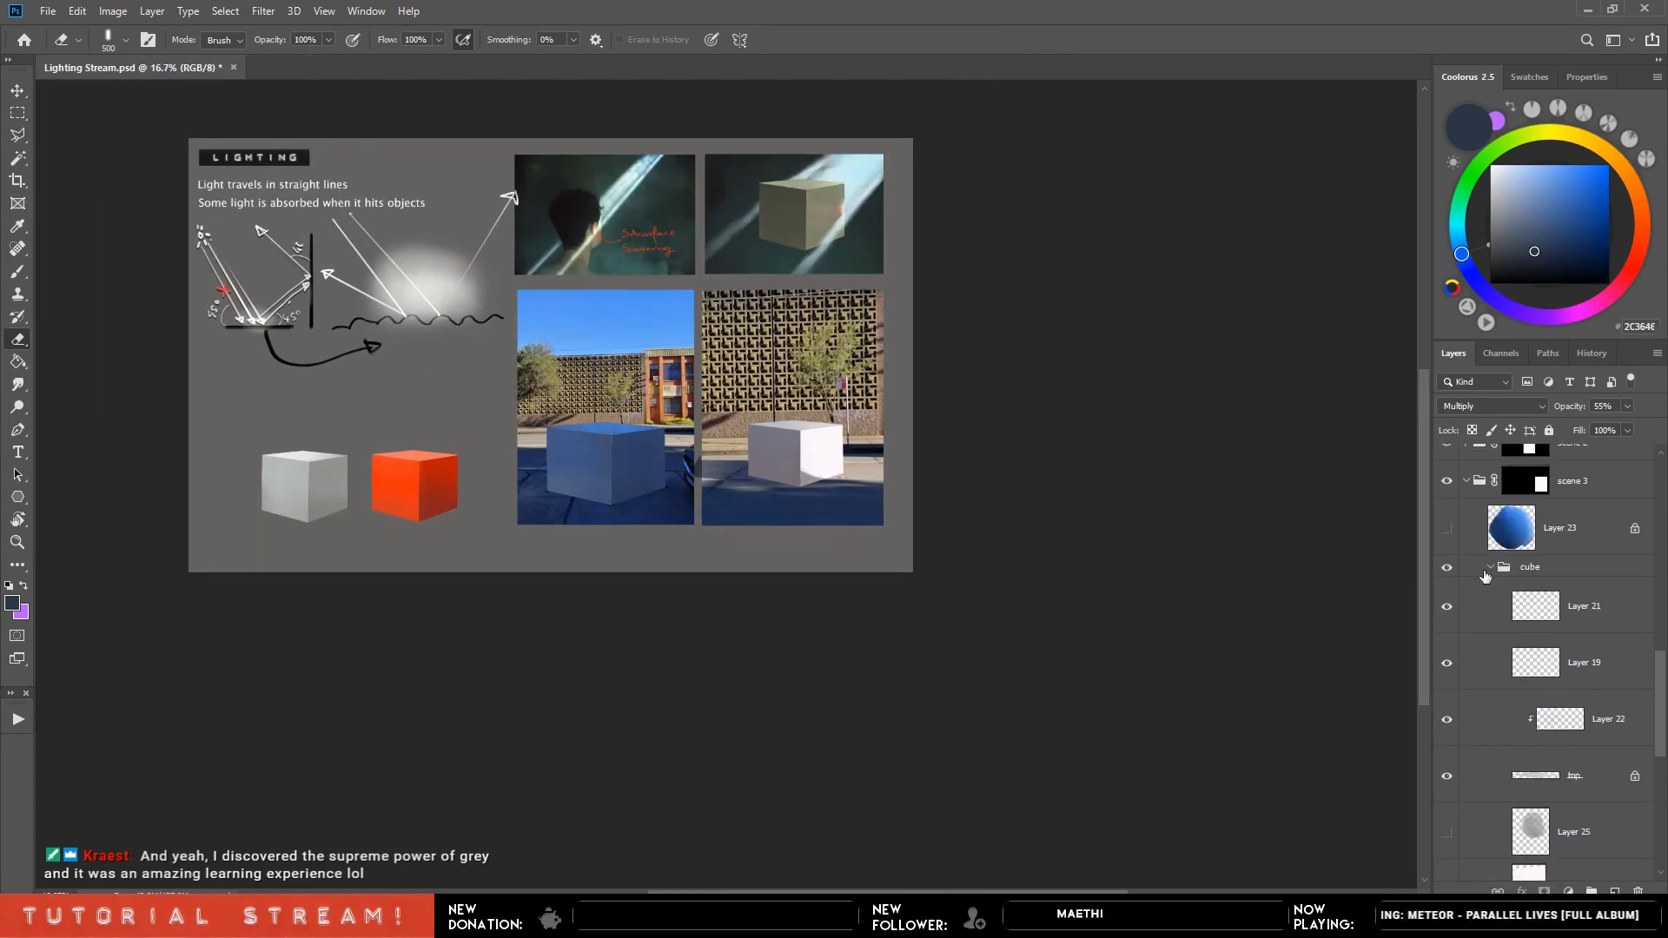
pyautogui.click(1487, 570)
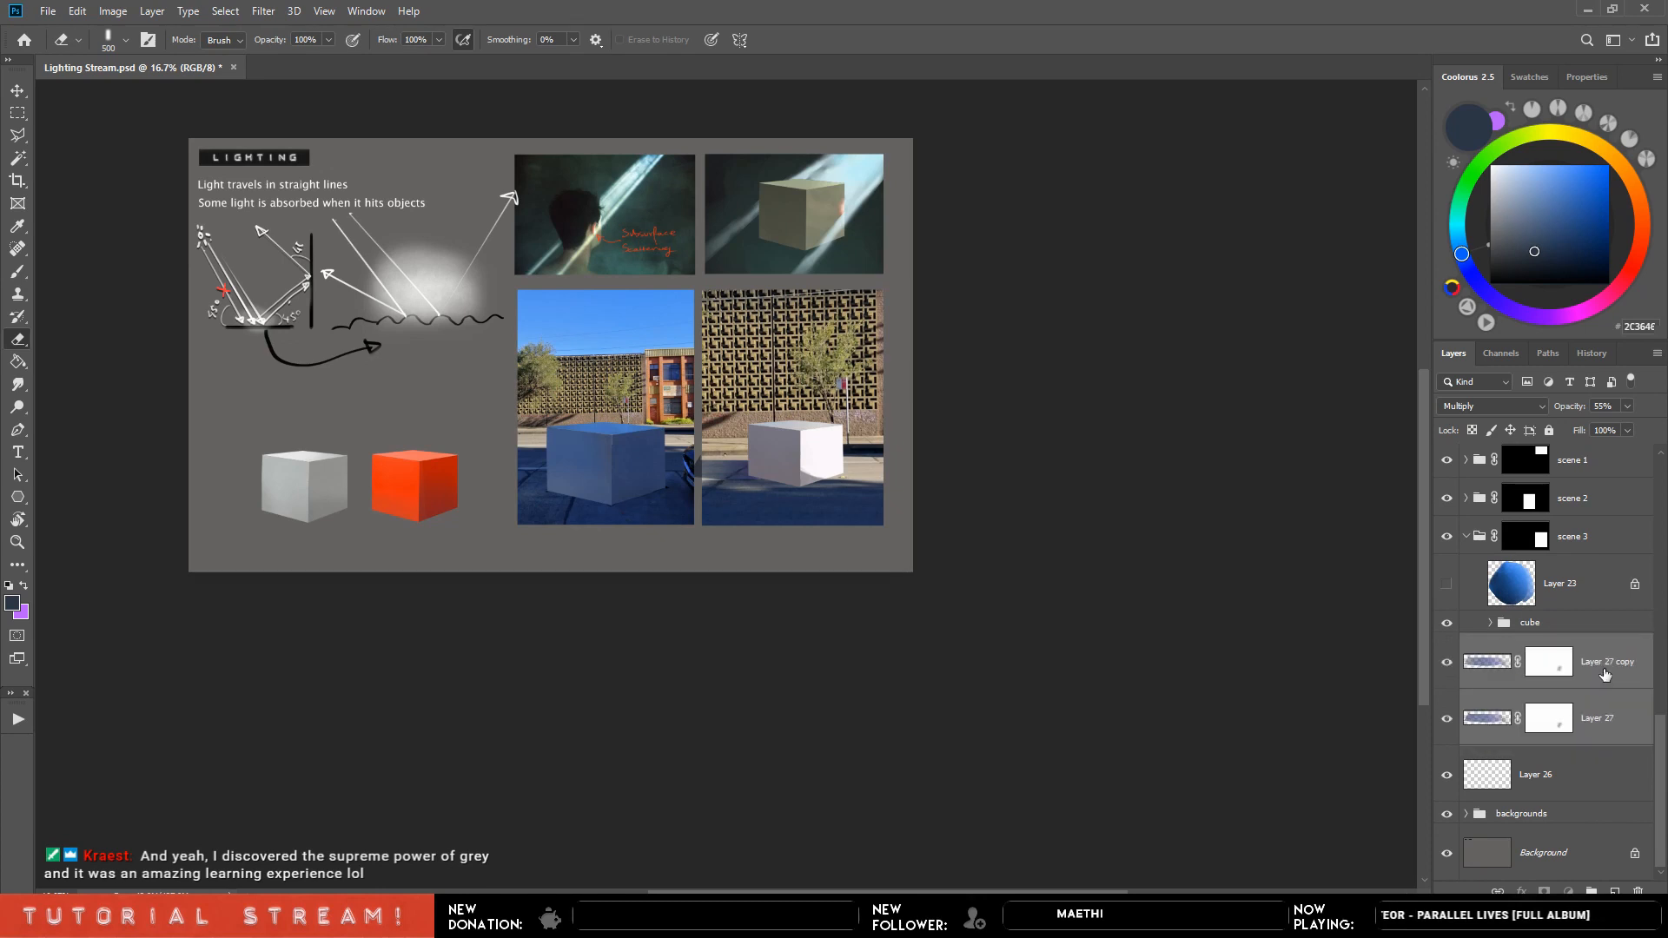
pyautogui.moveTo(1605, 674); pyautogui.dragTo(1607, 627)
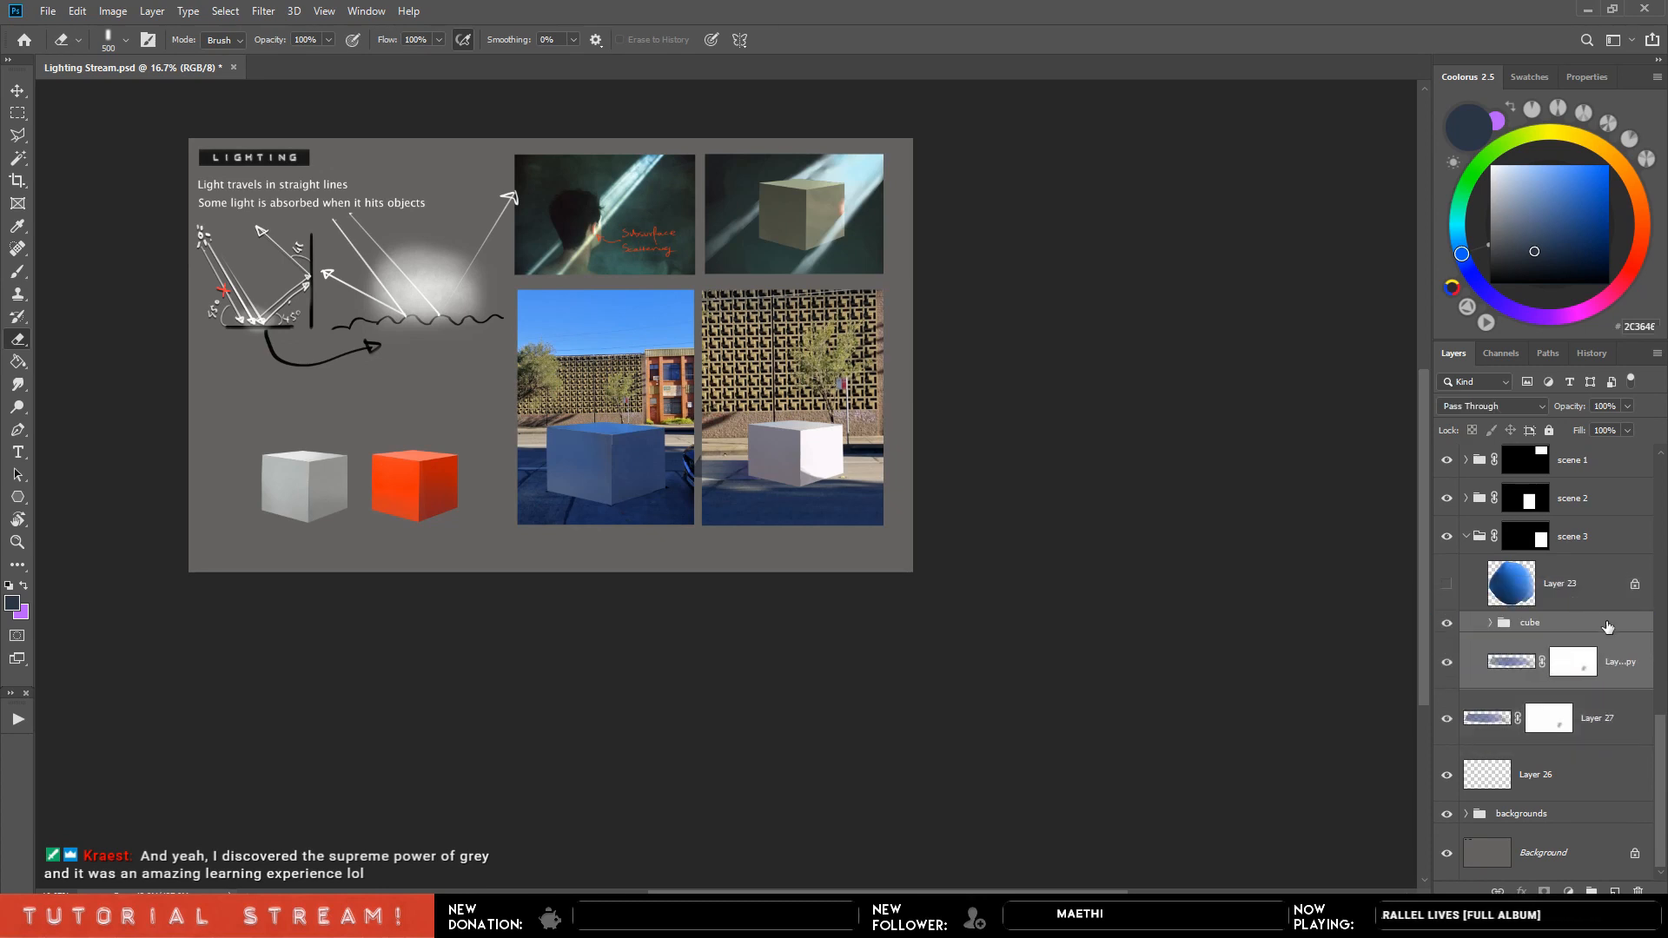
pyautogui.click(1604, 718)
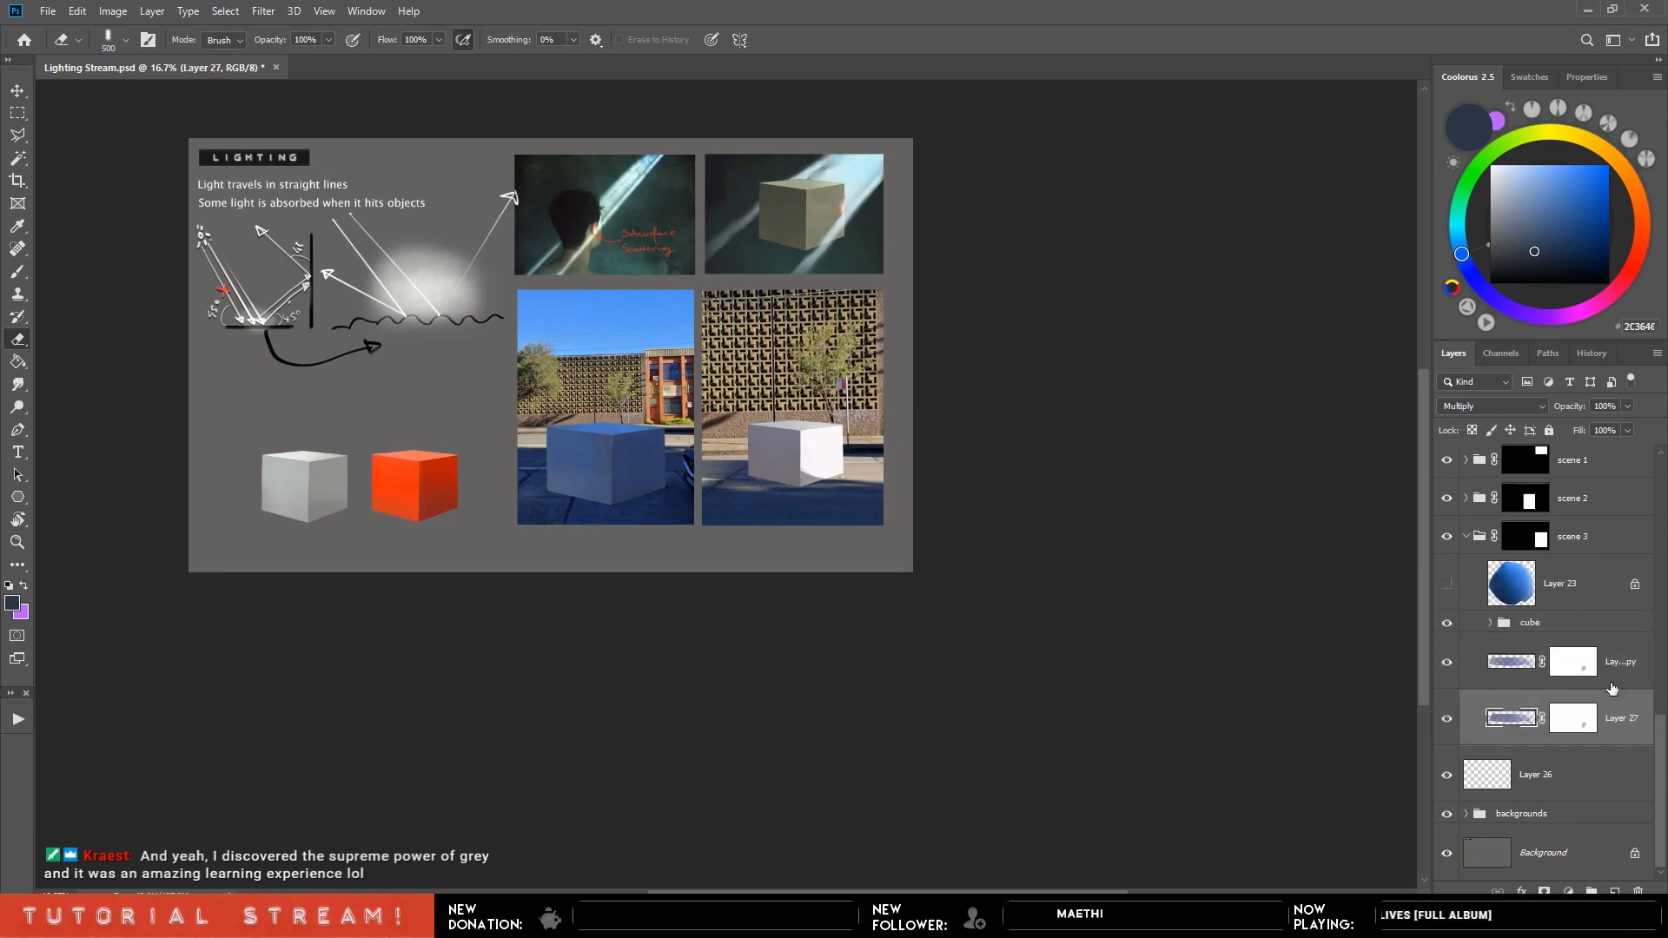
pyautogui.hotkey('ctrl', 's')
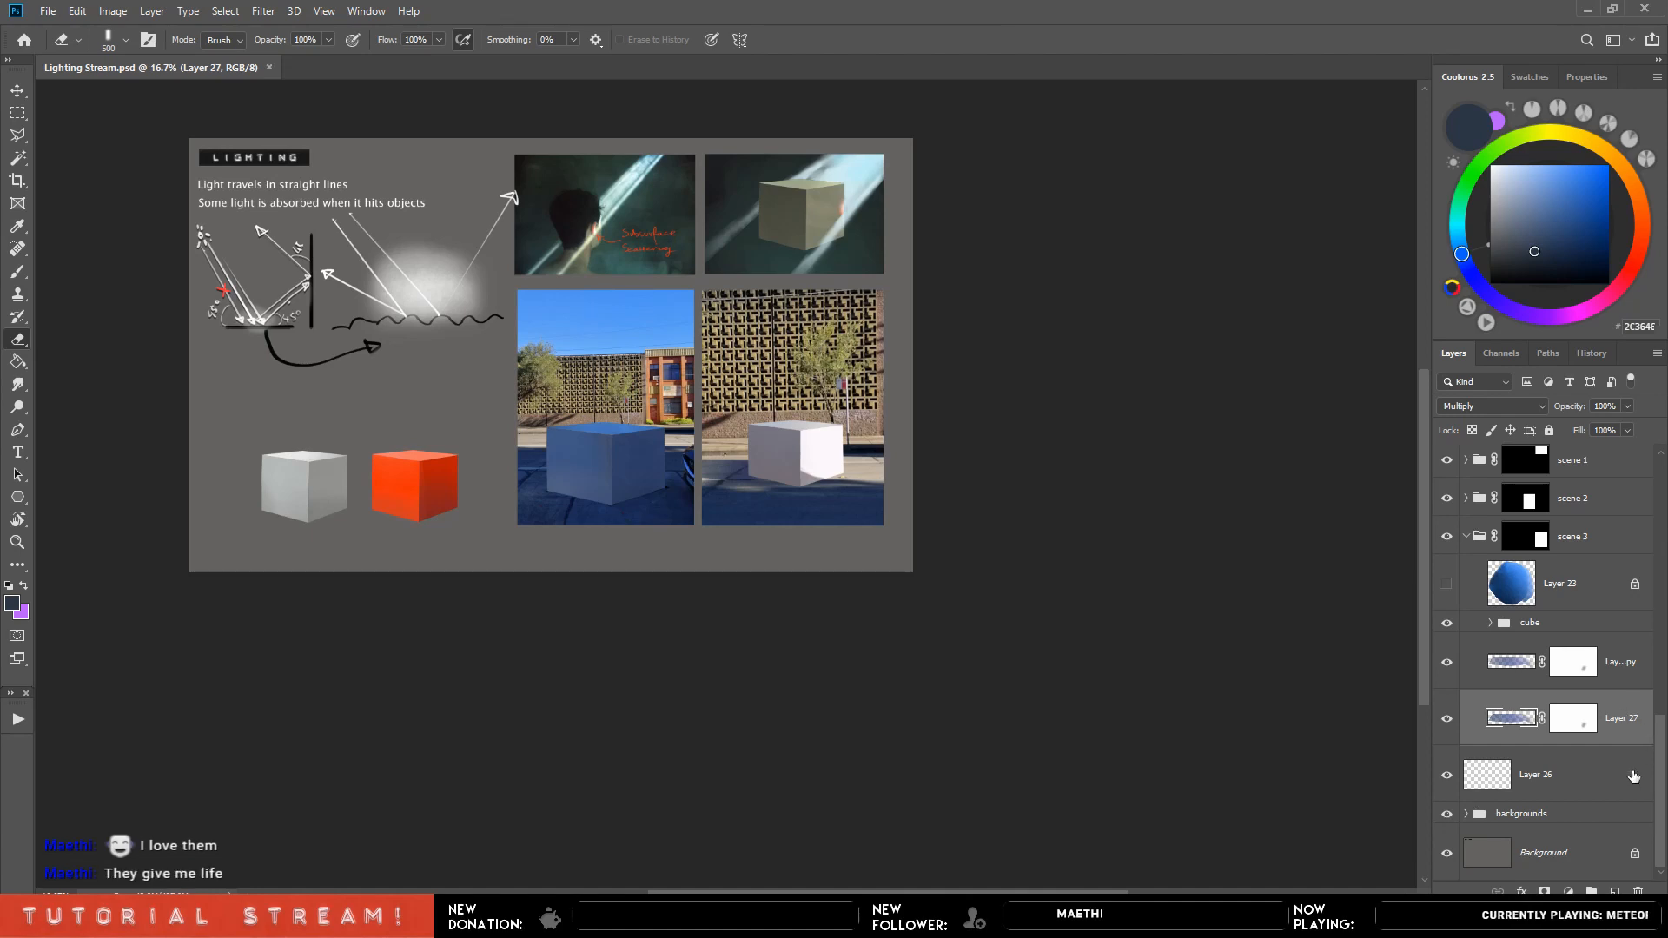
# Add a new layer at the top of the scene 3 group and choose the 70 px brush preset.
pyautogui.scroll(1, 1661, 724)
pyautogui.scroll(1, 1619, 702)
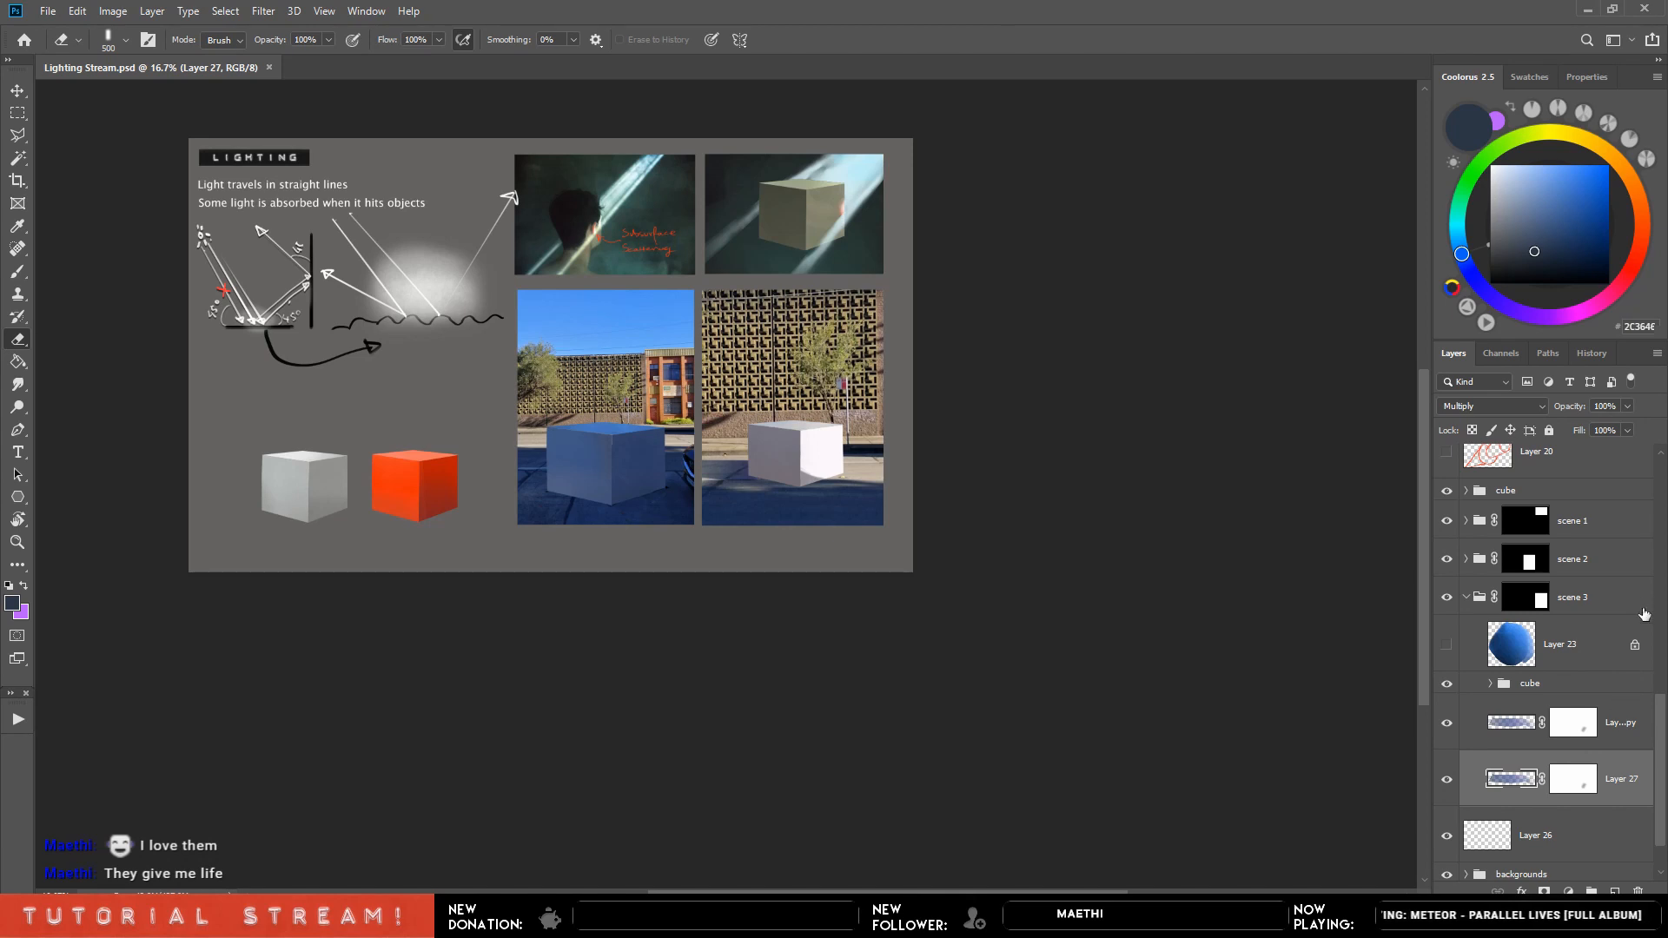
pyautogui.click(1568, 643)
pyautogui.click(1614, 890)
pyautogui.press('b')
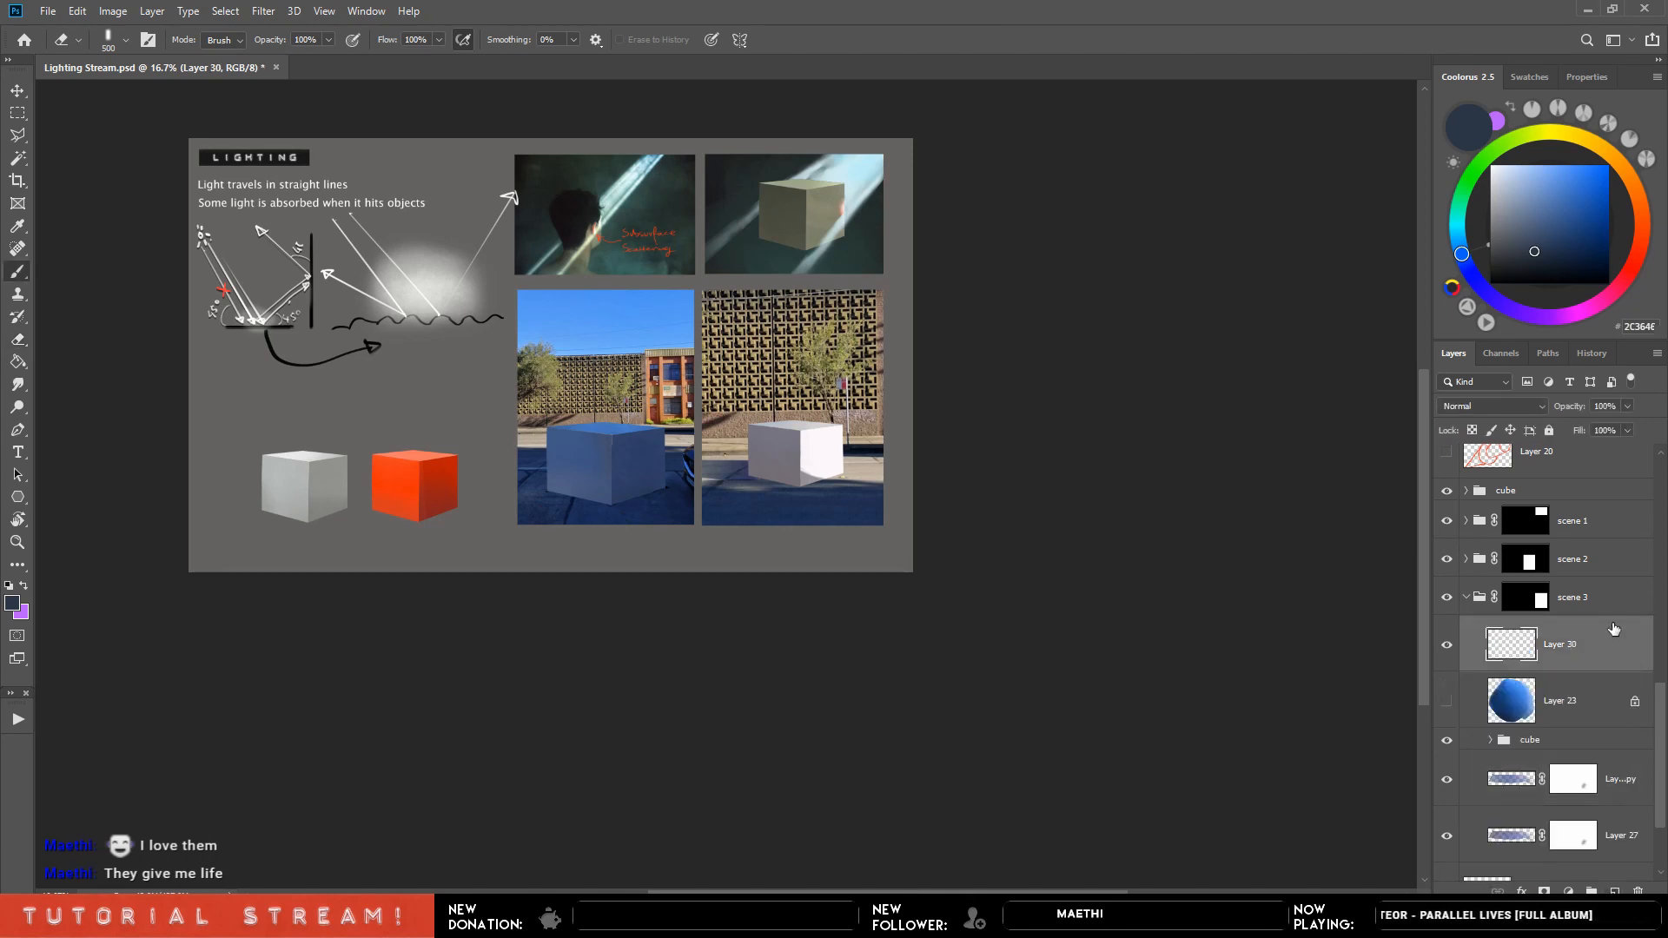
pyautogui.press('F5')
pyautogui.click(607, 301)
pyautogui.press('F5')
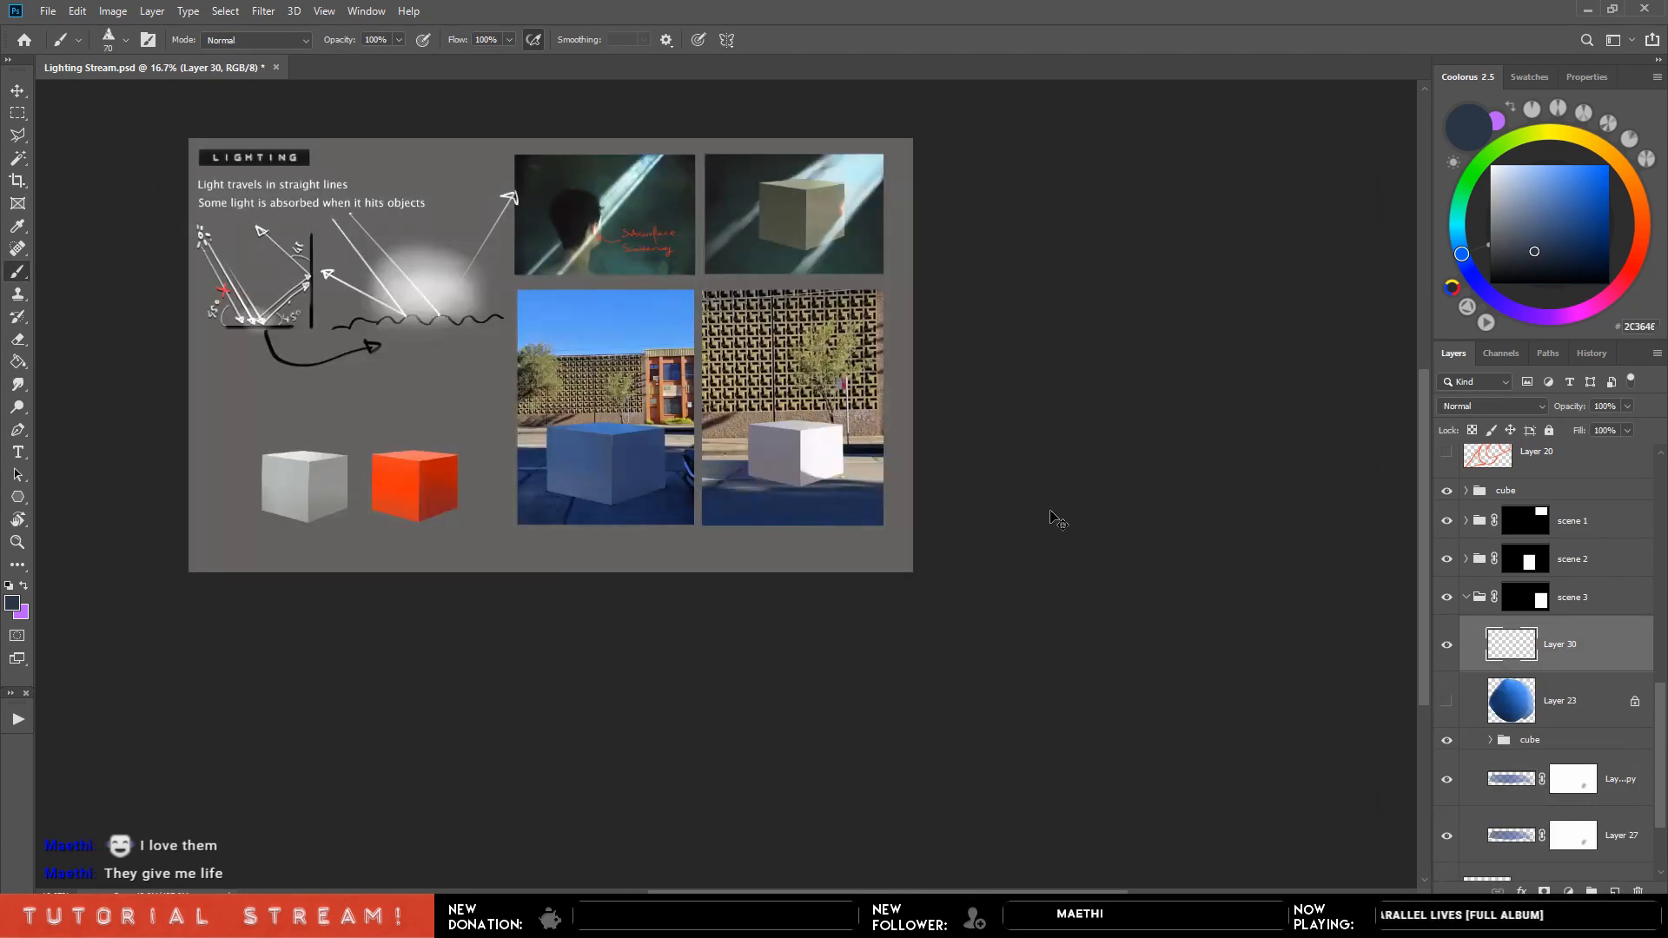
# Paint a thin black contact shadow along the lower edge of the cube's left face with a small brush.
pyautogui.hotkey('ctrl', '+')
pyautogui.hotkey('ctrl', '+')
pyautogui.hotkey('ctrl', '+')
pyautogui.hotkey('ctrl', '+')
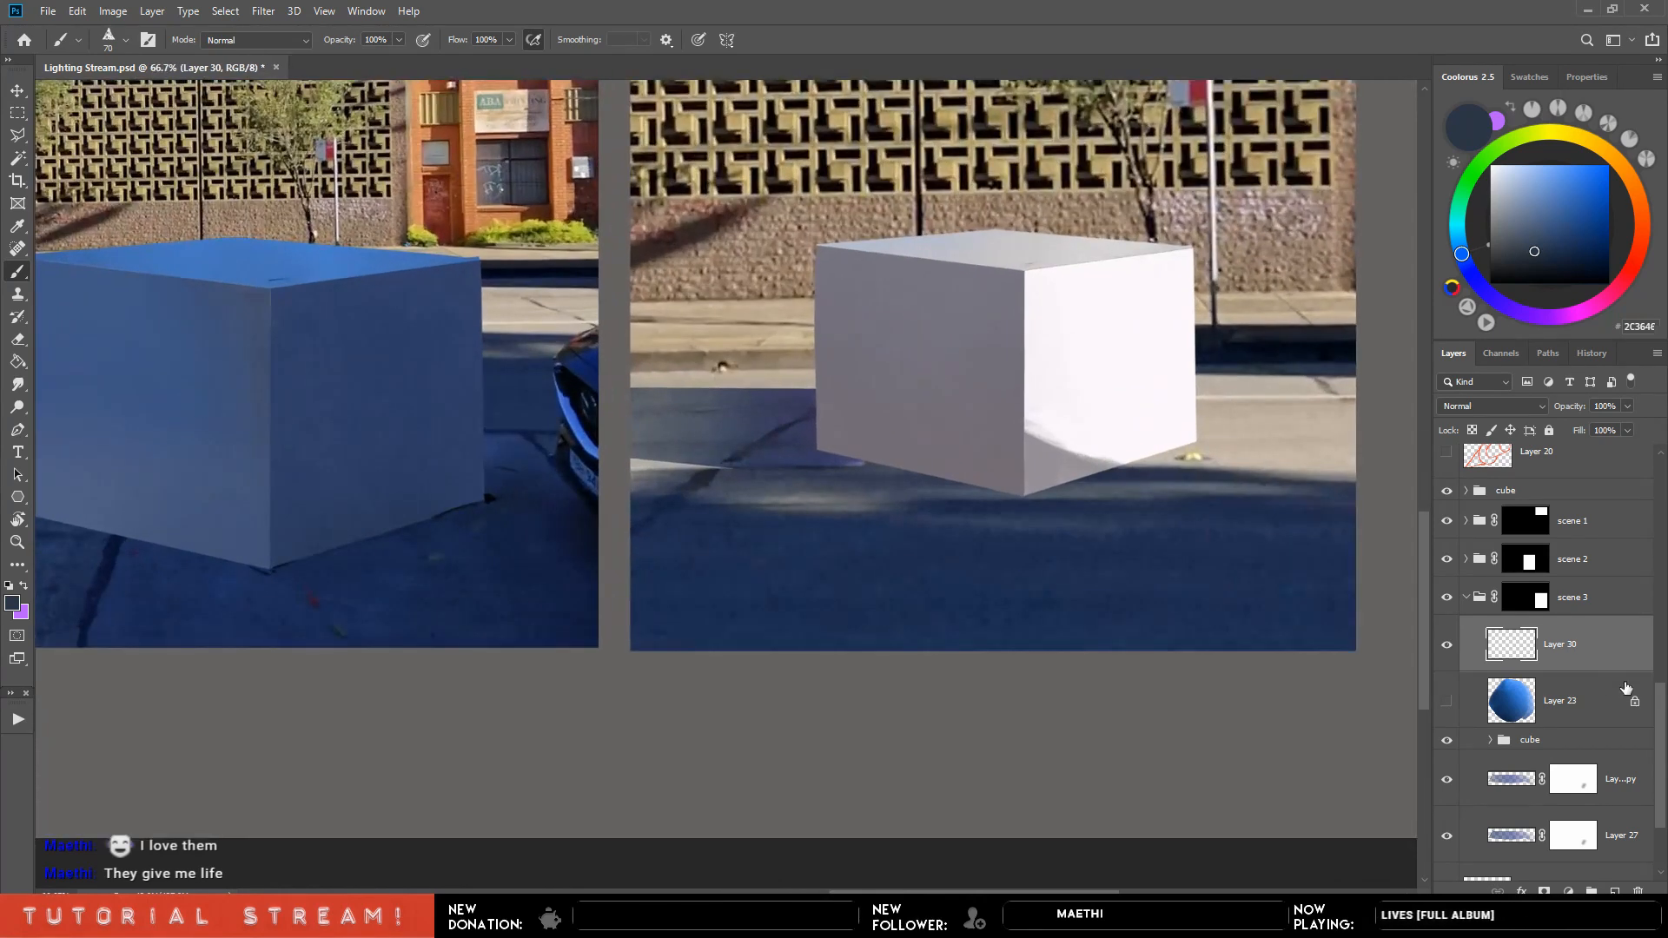
pyautogui.press('[')
pyautogui.press('[')
pyautogui.press('[')
pyautogui.press('[')
pyautogui.keyDown('alt'); pyautogui.click(1173, 497); pyautogui.keyUp('alt')
pyautogui.moveTo(822, 452); pyautogui.dragTo(879, 465)
pyautogui.press('[')
pyautogui.moveTo(973, 485); pyautogui.dragTo(1020, 497)
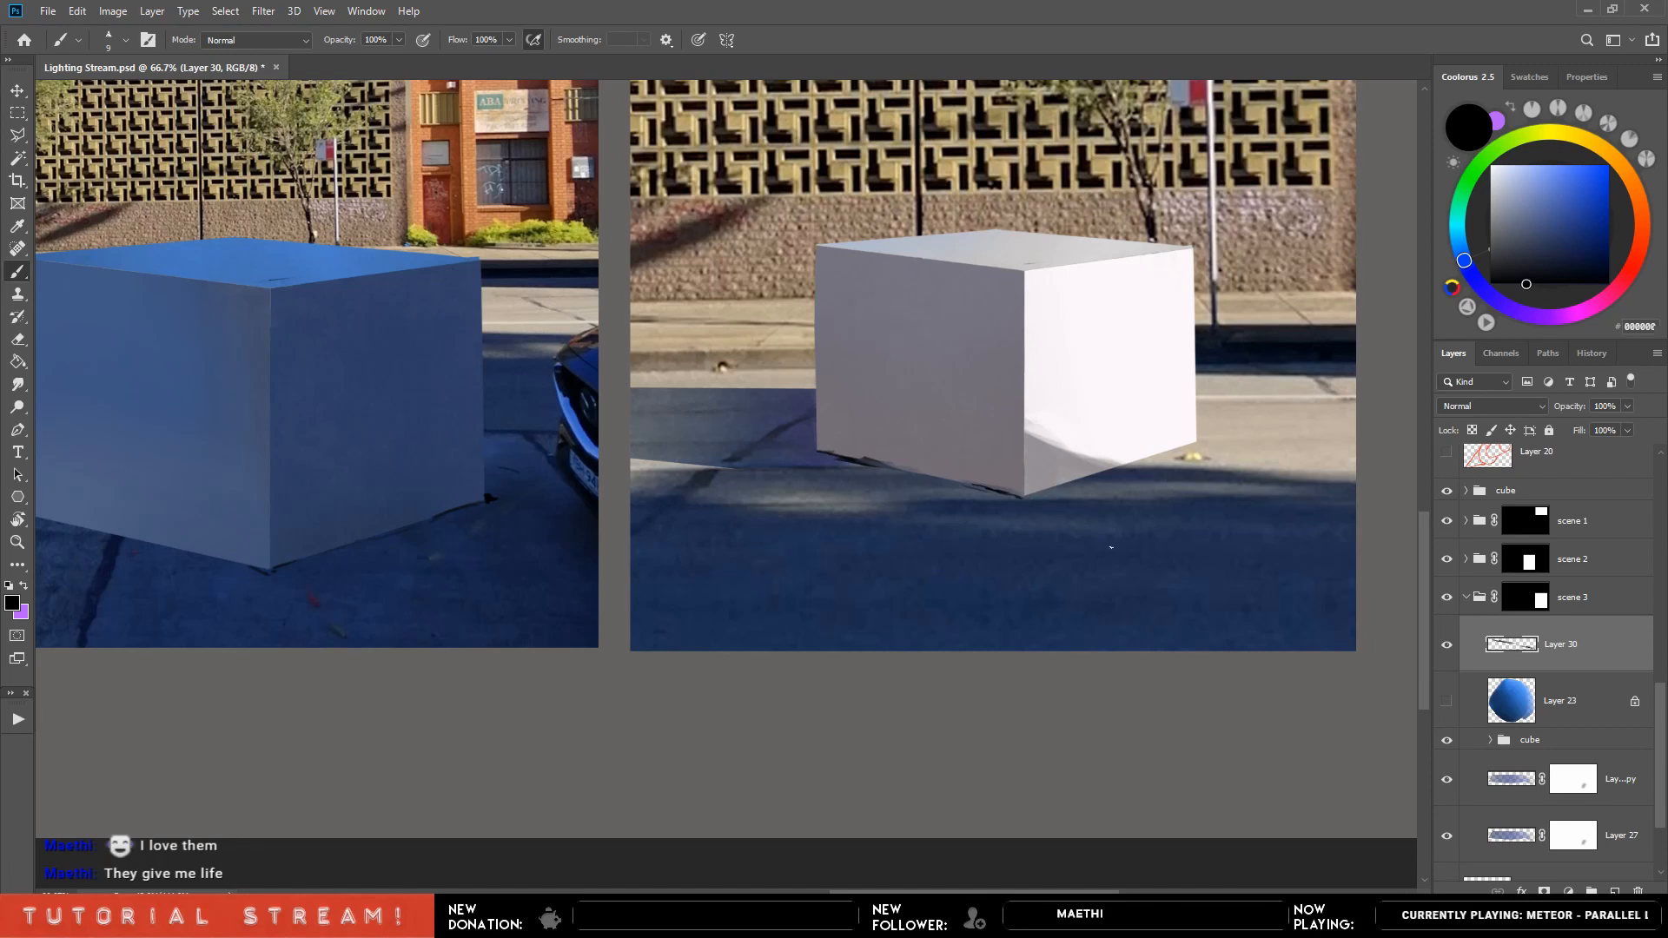
# Sample greys near the cube's shaded lower corner and retouch the bottom edge of its sunlit face.
pyautogui.keyDown('alt'); pyautogui.click(1040, 490); pyautogui.keyUp('alt')
pyautogui.press(']')
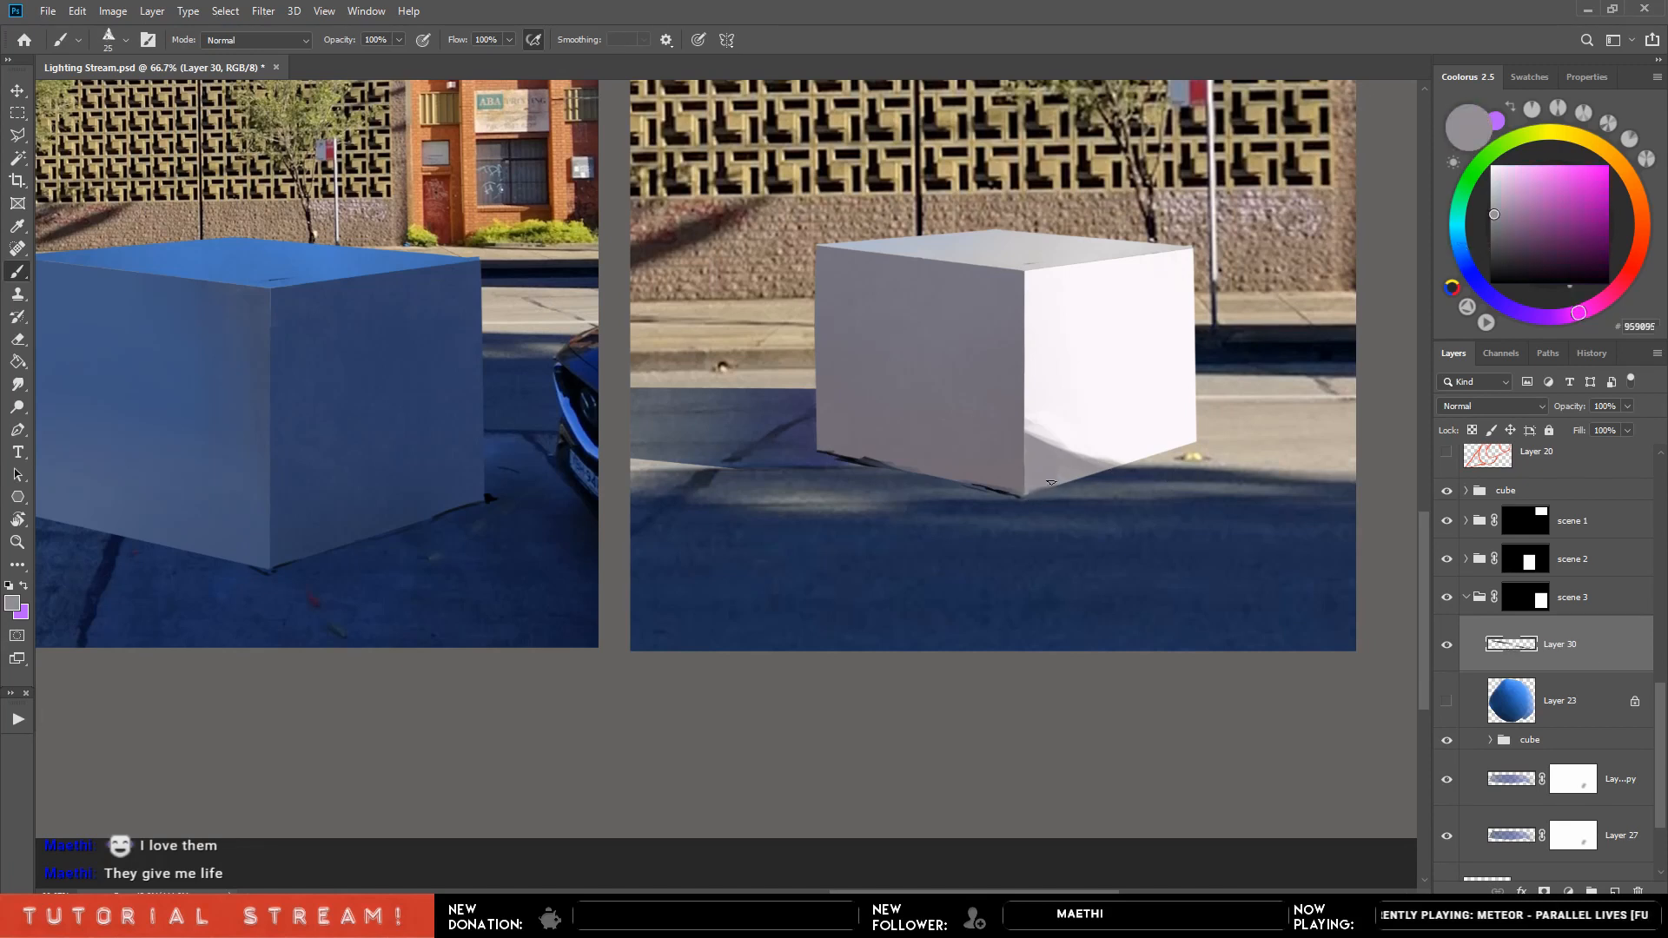
pyautogui.keyDown('alt'); pyautogui.click(1084, 480); pyautogui.keyUp('alt')
pyautogui.moveTo(1085, 479); pyautogui.dragTo(1055, 483)
pyautogui.press(']')
pyautogui.keyDown('alt'); pyautogui.click(1056, 477); pyautogui.keyUp('alt')
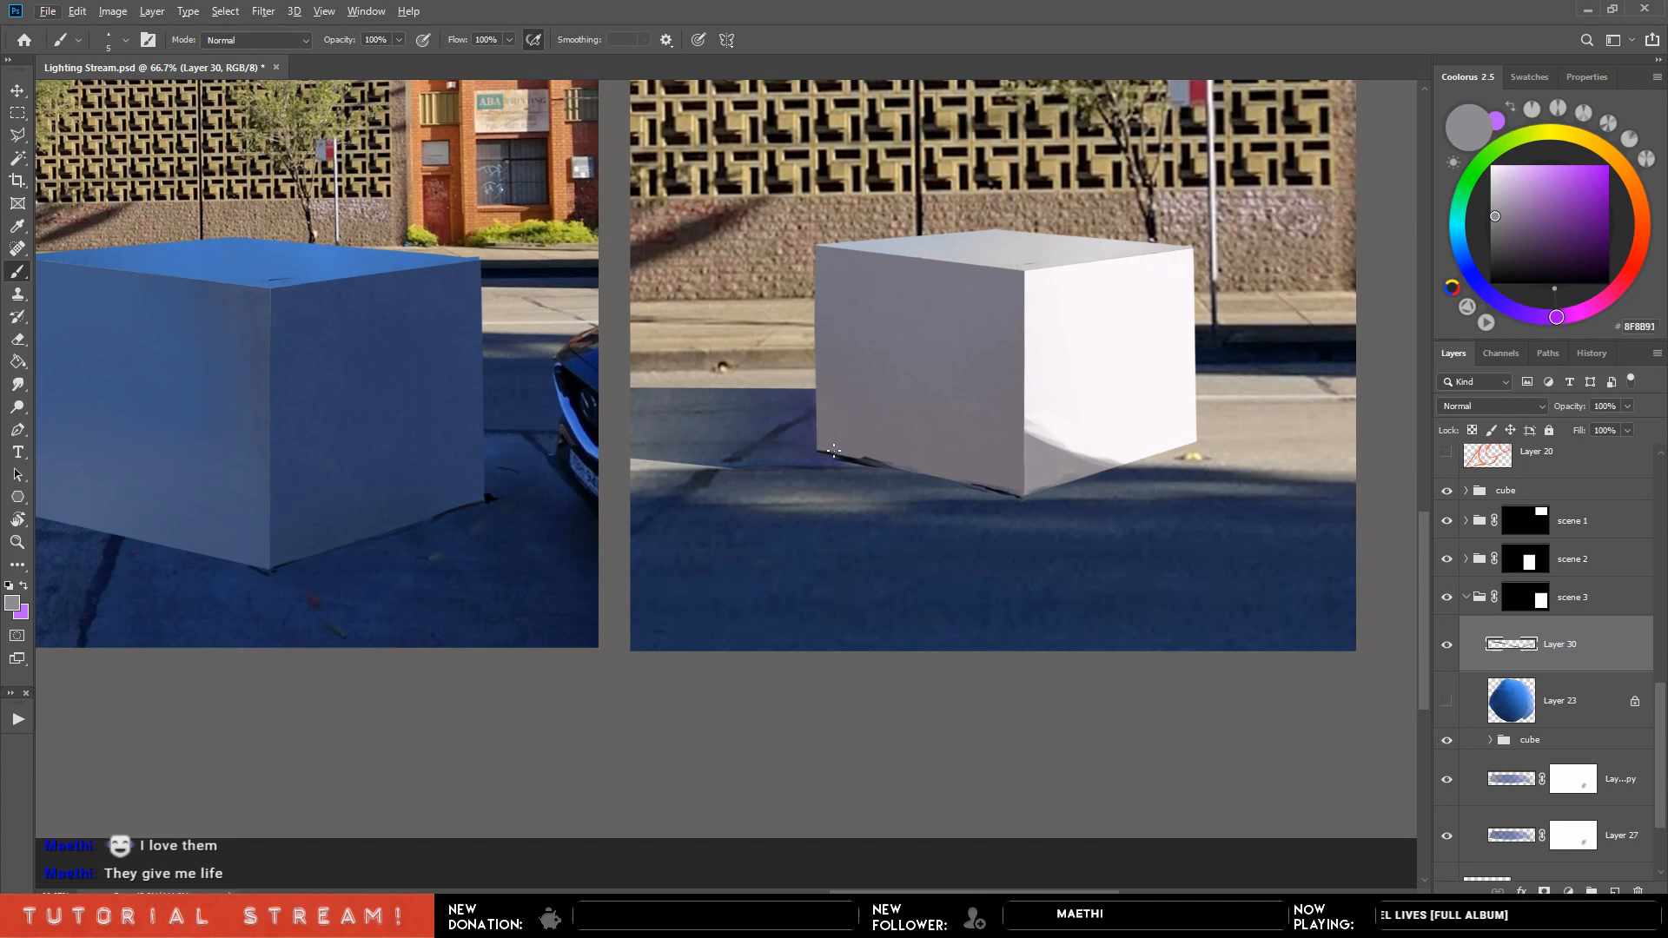
# Thin the black contact shadow beneath the cube's left face using the sampled grey and a smaller brush.
pyautogui.press('[')
pyautogui.press('[')
pyautogui.press('[')
pyautogui.moveTo(827, 453); pyautogui.dragTo(889, 464)
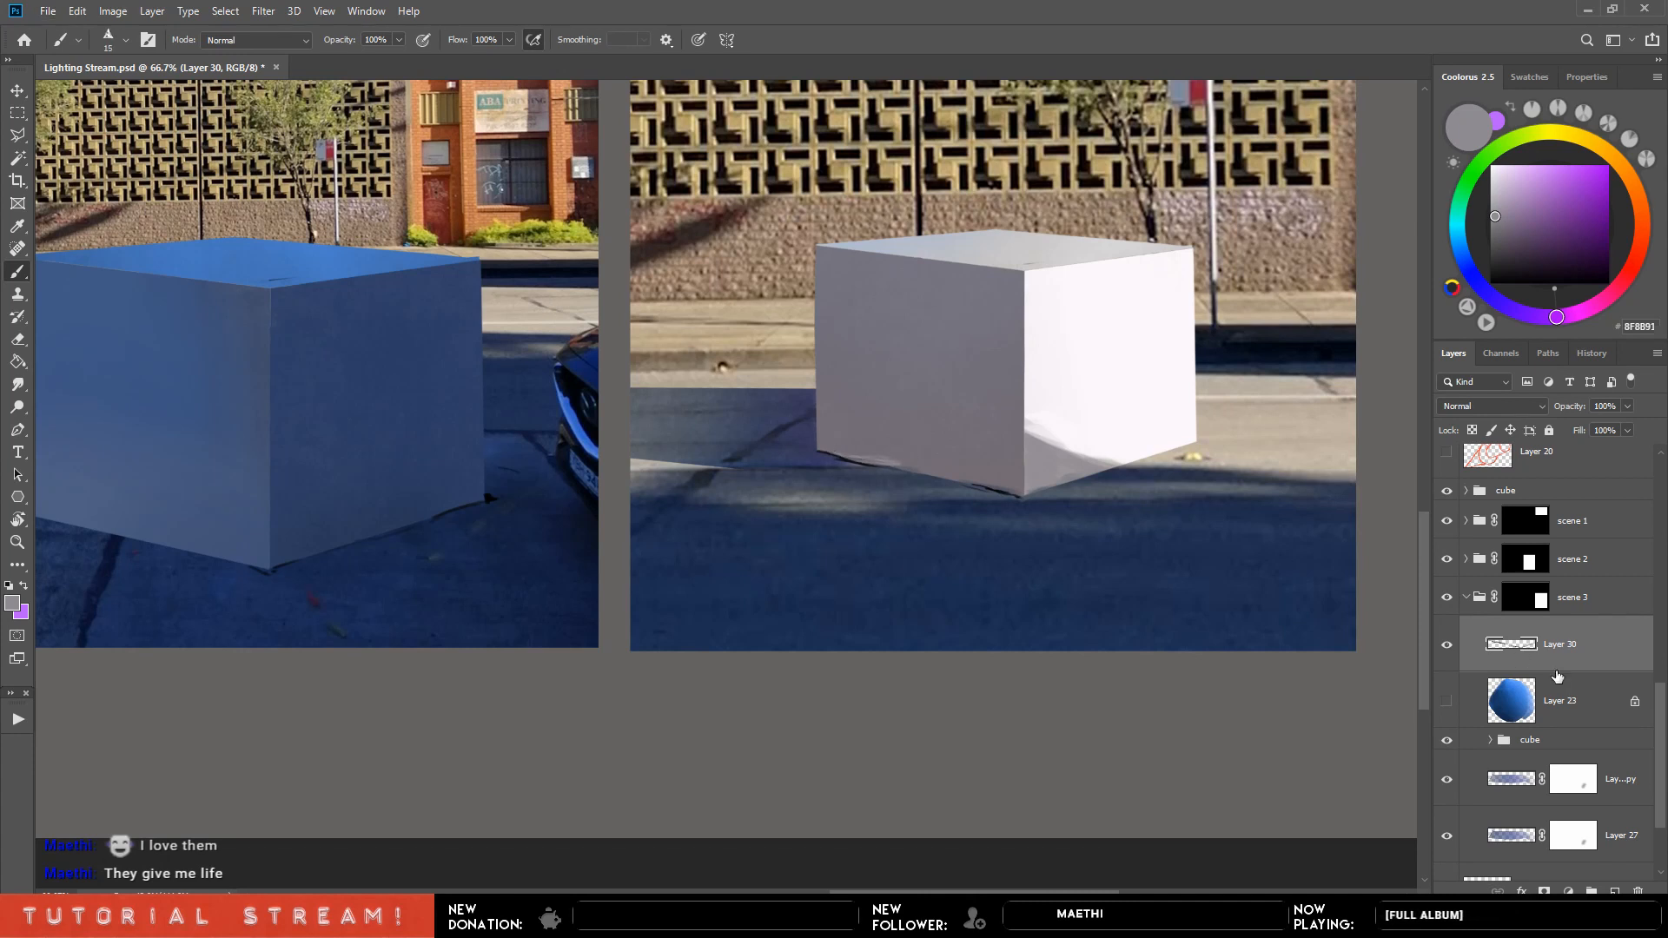
# Sketch a contact shadow diagram below the photo, filling gaps under a wavy white line in black and adding white light strokes.
pyautogui.moveTo(1503, 183); pyautogui.dragTo(1488, 165)
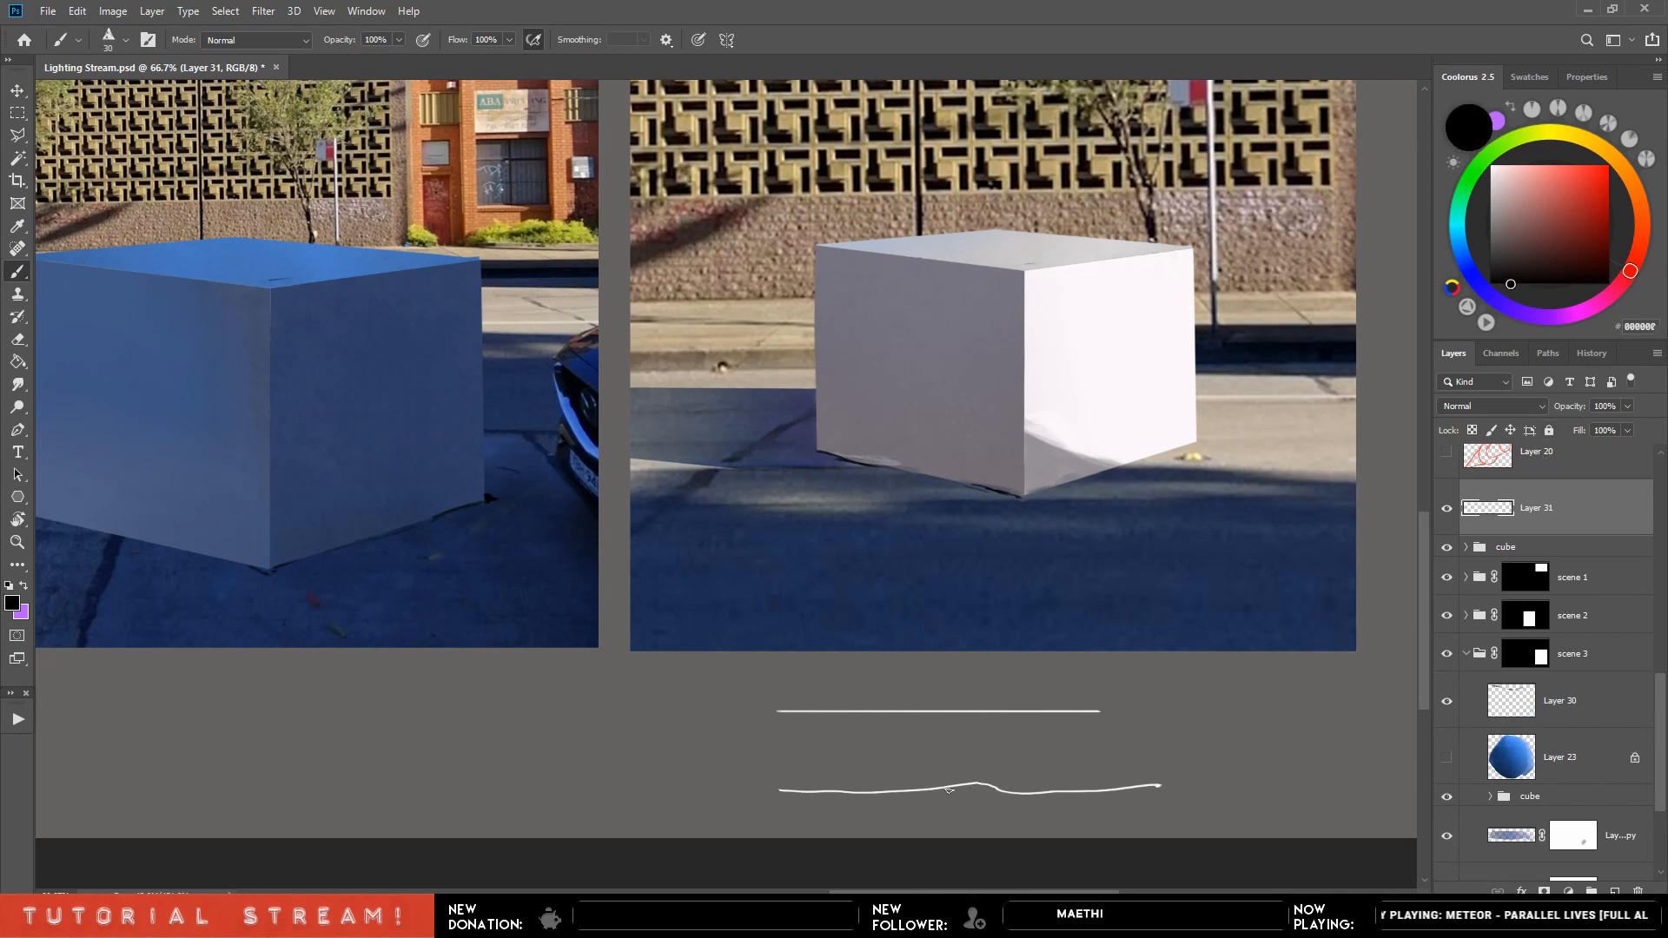
pyautogui.press(']')
pyautogui.moveTo(959, 787); pyautogui.dragTo(1147, 788)
pyautogui.press('[')
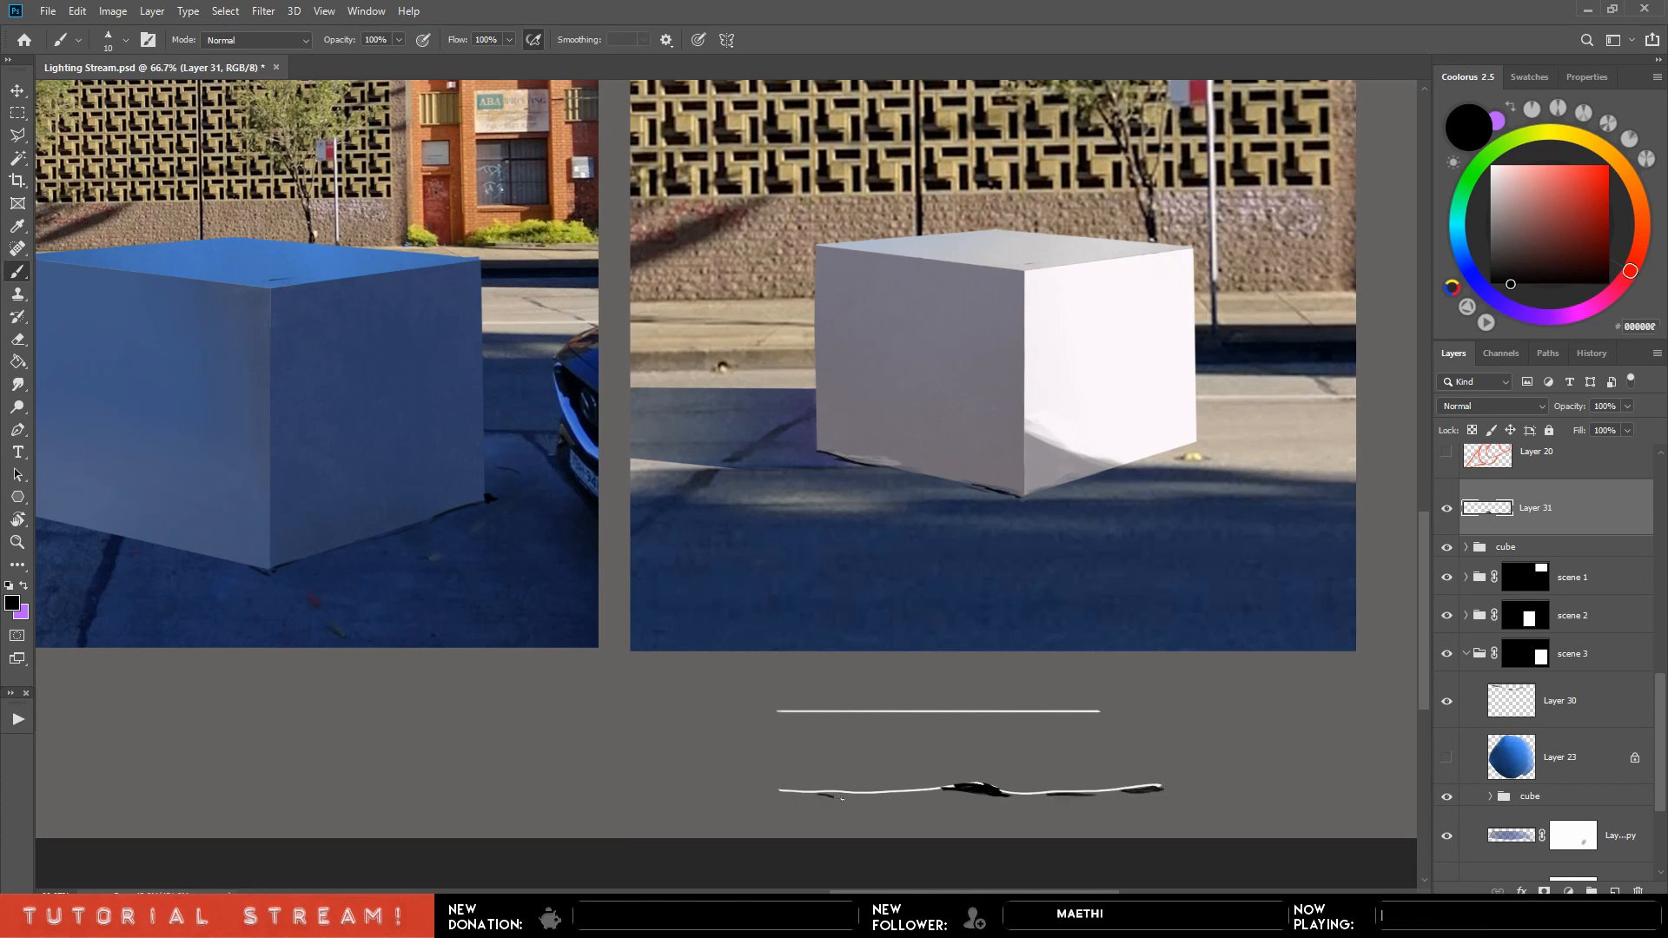
pyautogui.hotkey('ctrl', 'z')
pyautogui.moveTo(820, 795); pyautogui.dragTo(847, 793)
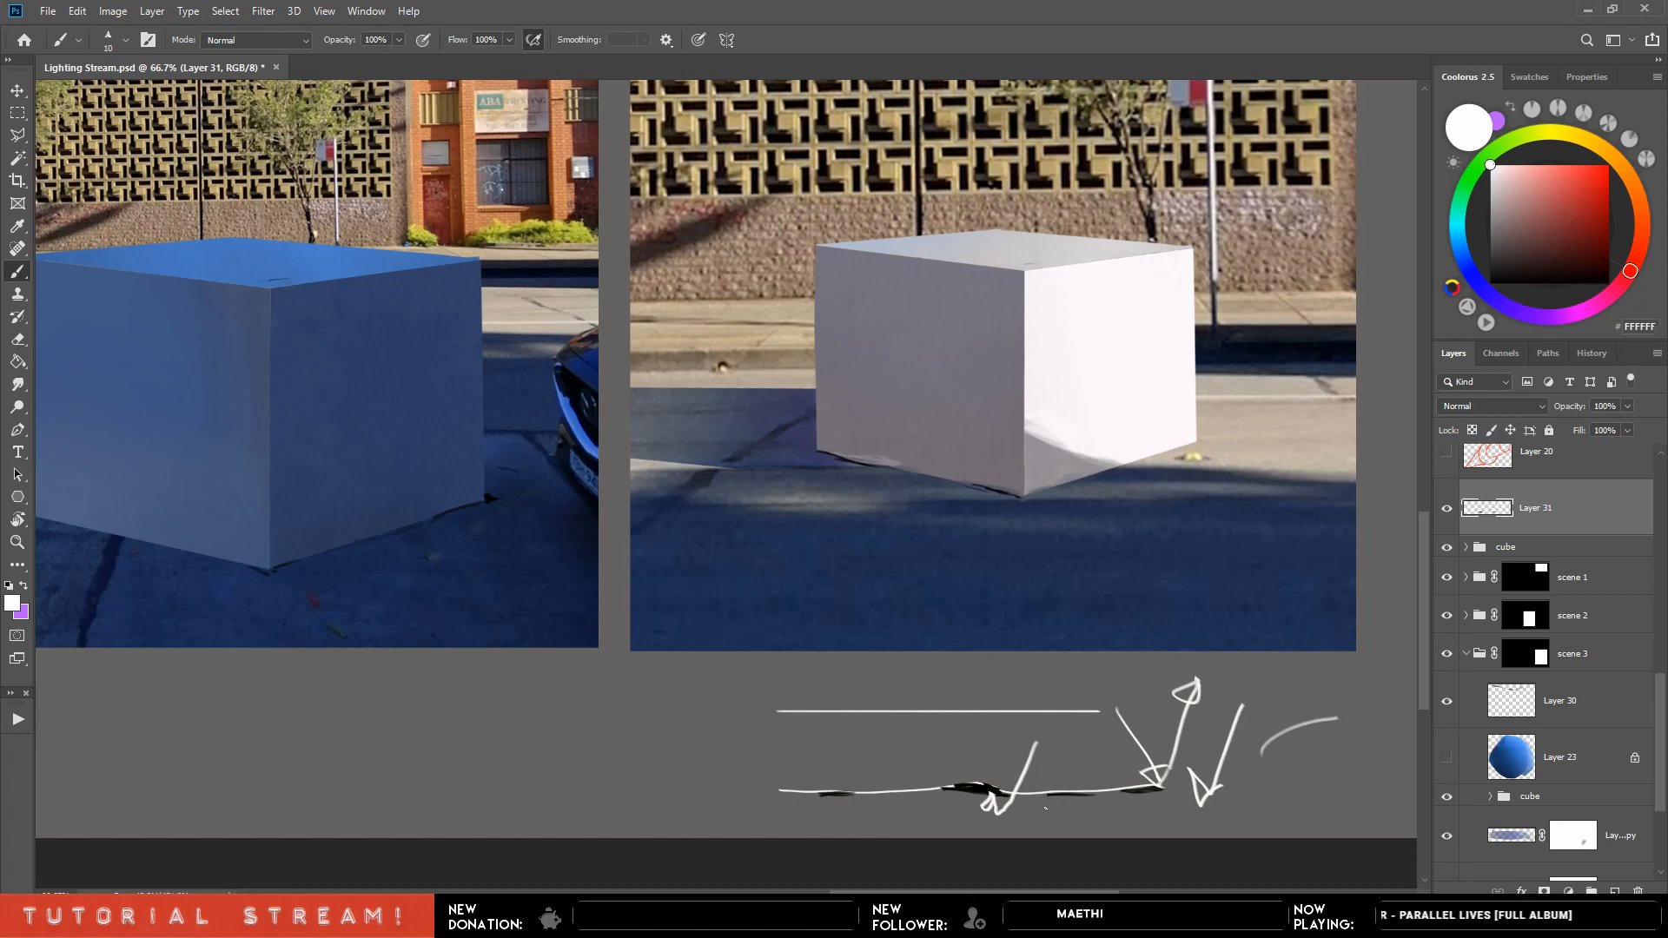
pyautogui.moveTo(1055, 795); pyautogui.dragTo(1008, 810)
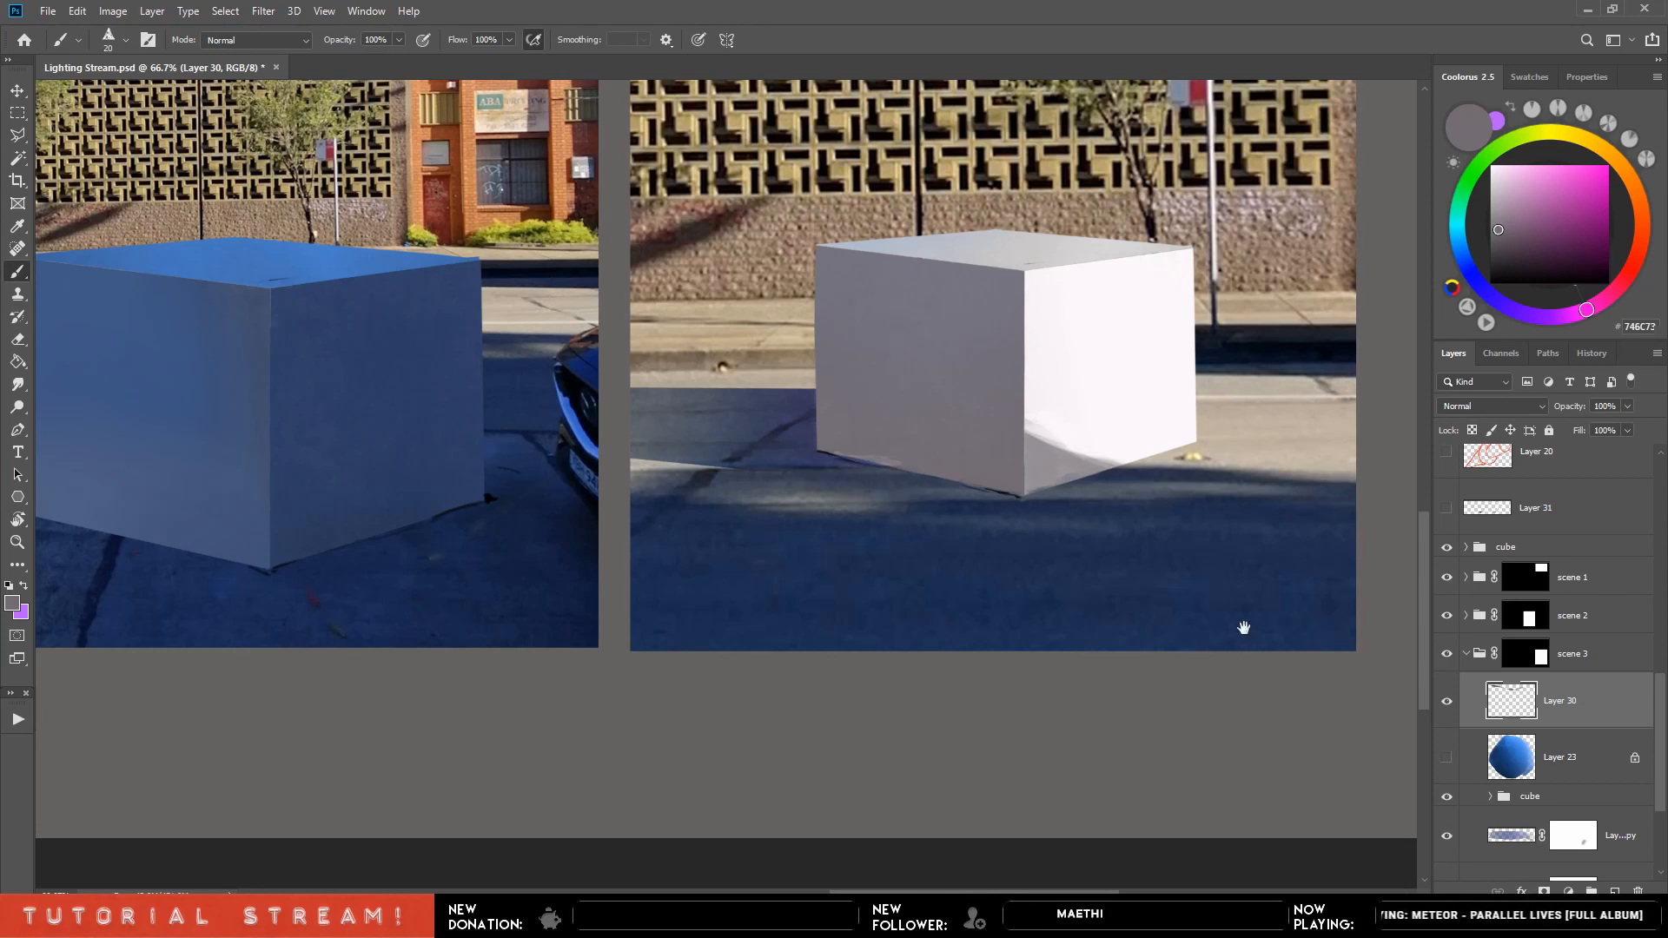
# Paint a black contact shadow beneath the blue ball, widening the brush as the shadow extends away from it.
pyautogui.moveTo(1244, 627); pyautogui.dragTo(960, 694)
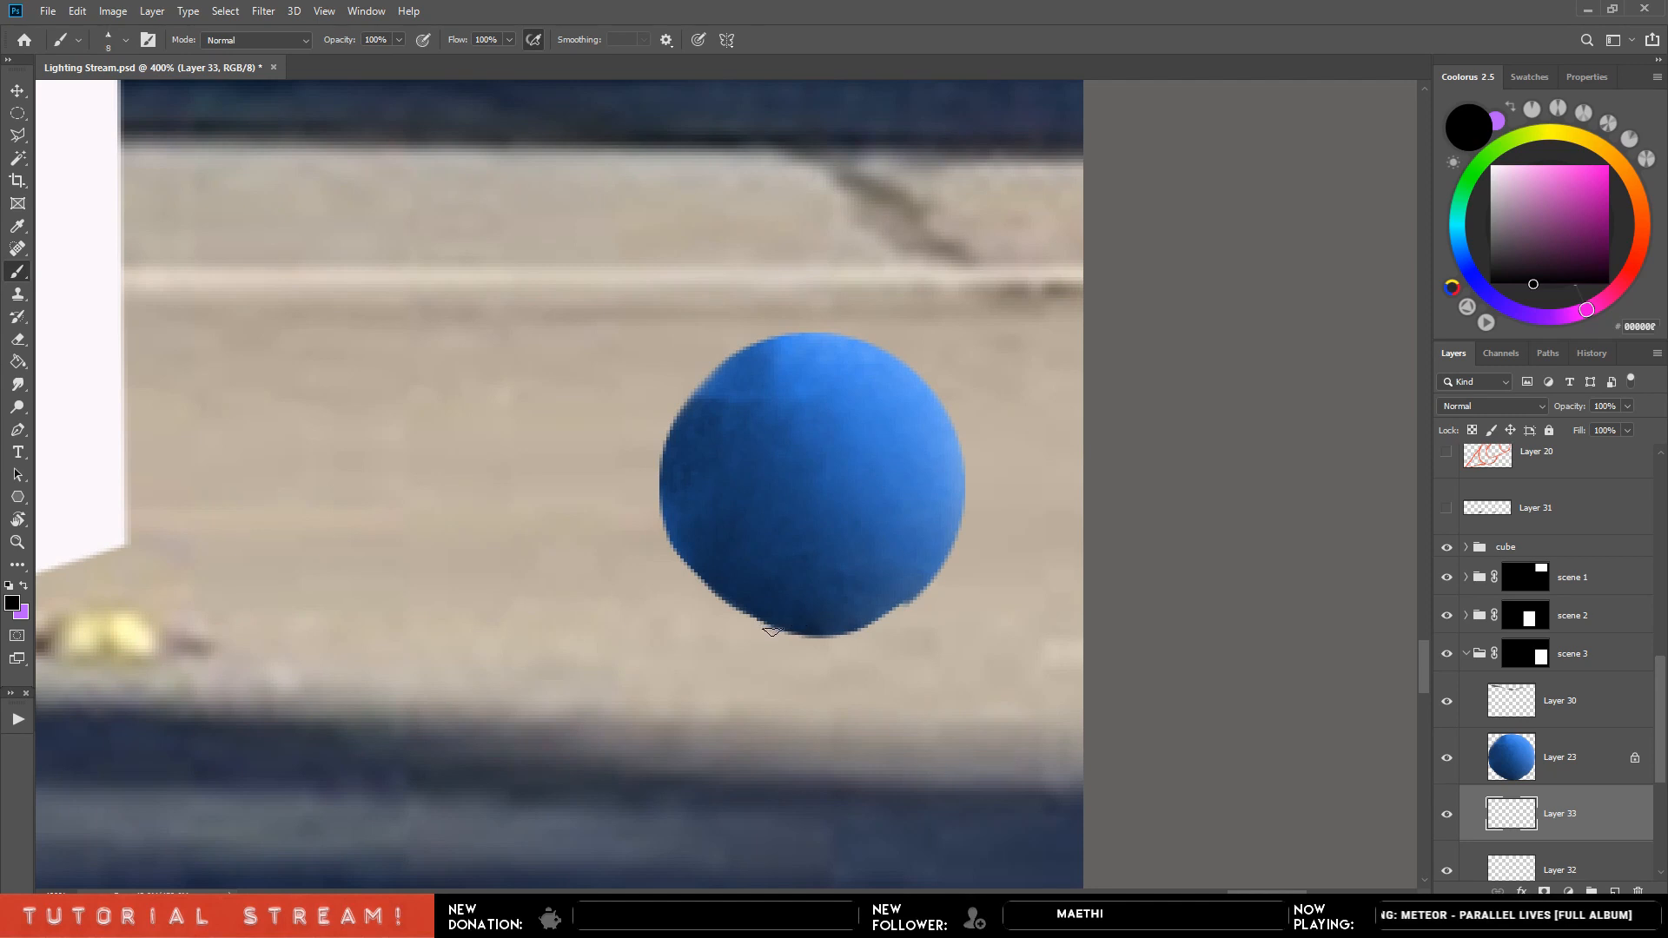
pyautogui.hotkey('ctrl', 'z')
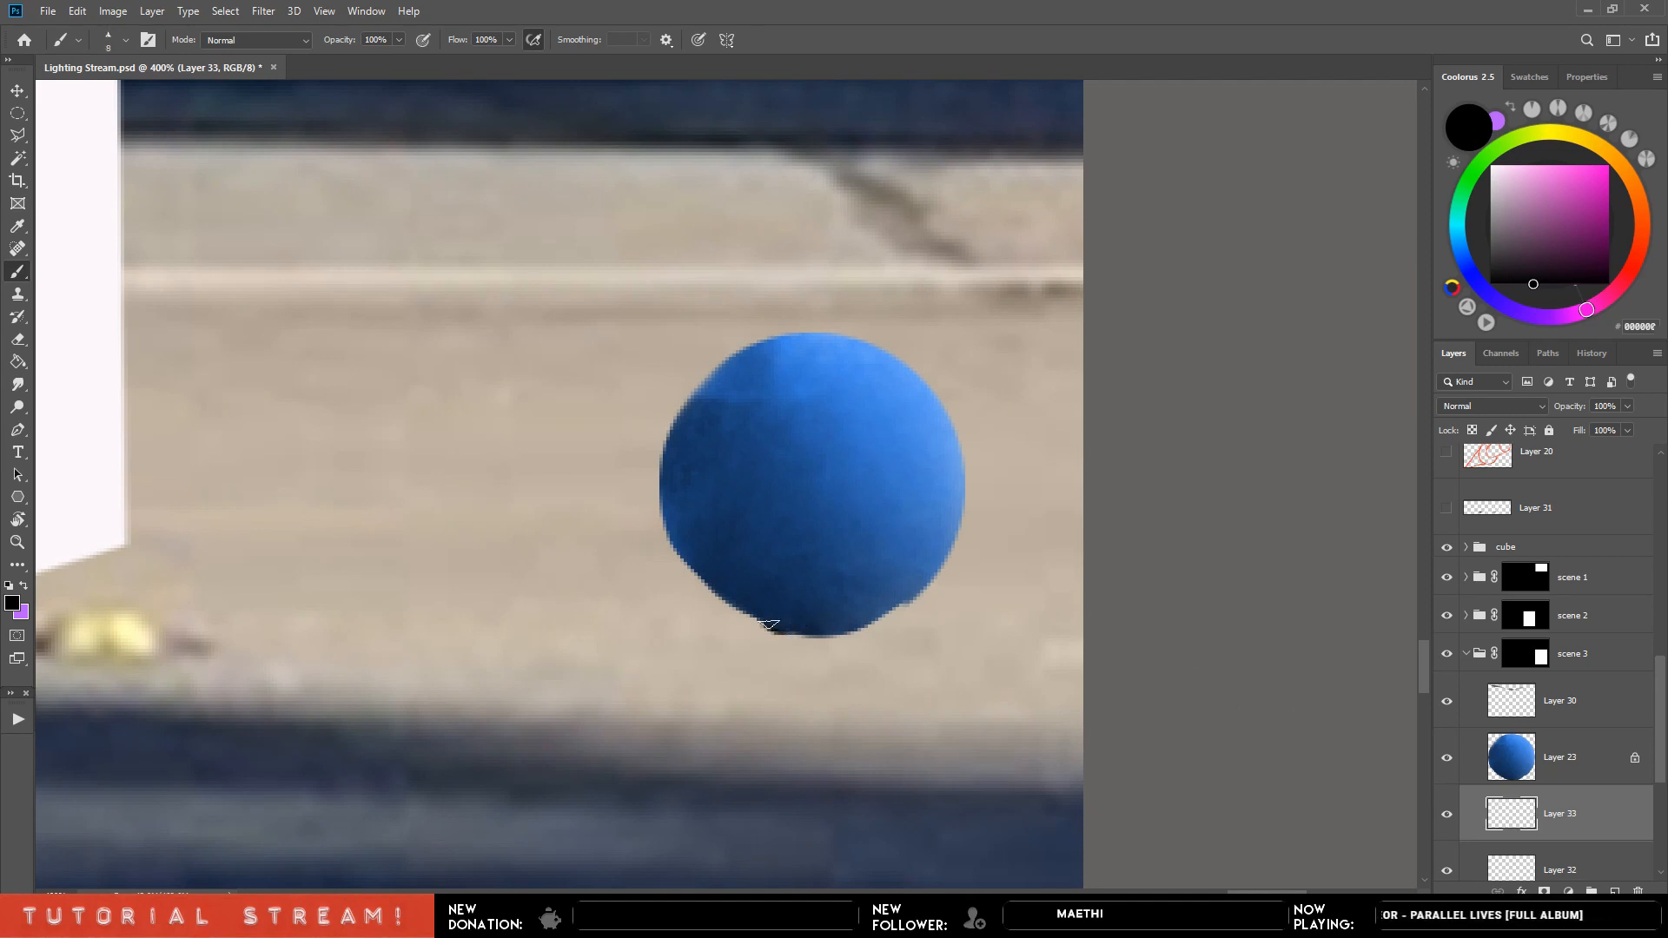
pyautogui.moveTo(769, 625); pyautogui.dragTo(791, 630)
pyautogui.press(']')
pyautogui.press(']')
pyautogui.press(']')
pyautogui.press(']')
pyautogui.press(']')
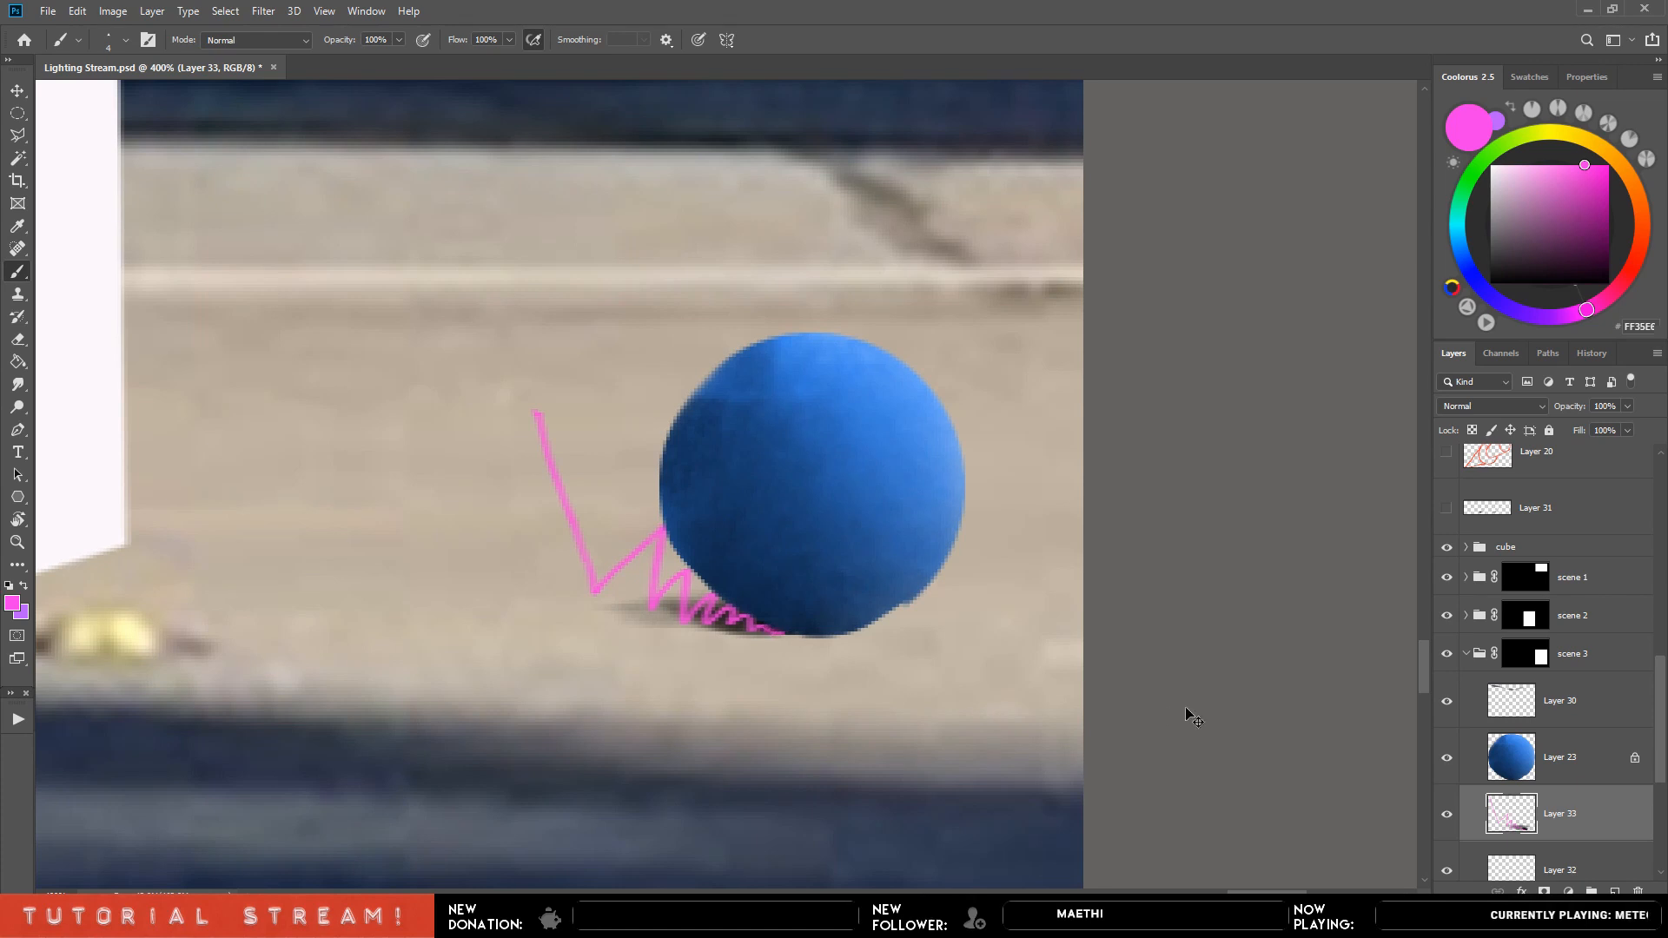
# Undo the pink explanatory scribble, and touch up the ball's contact shadow in black with a tiny brush.
pyautogui.hotkey('ctrl', 'z')
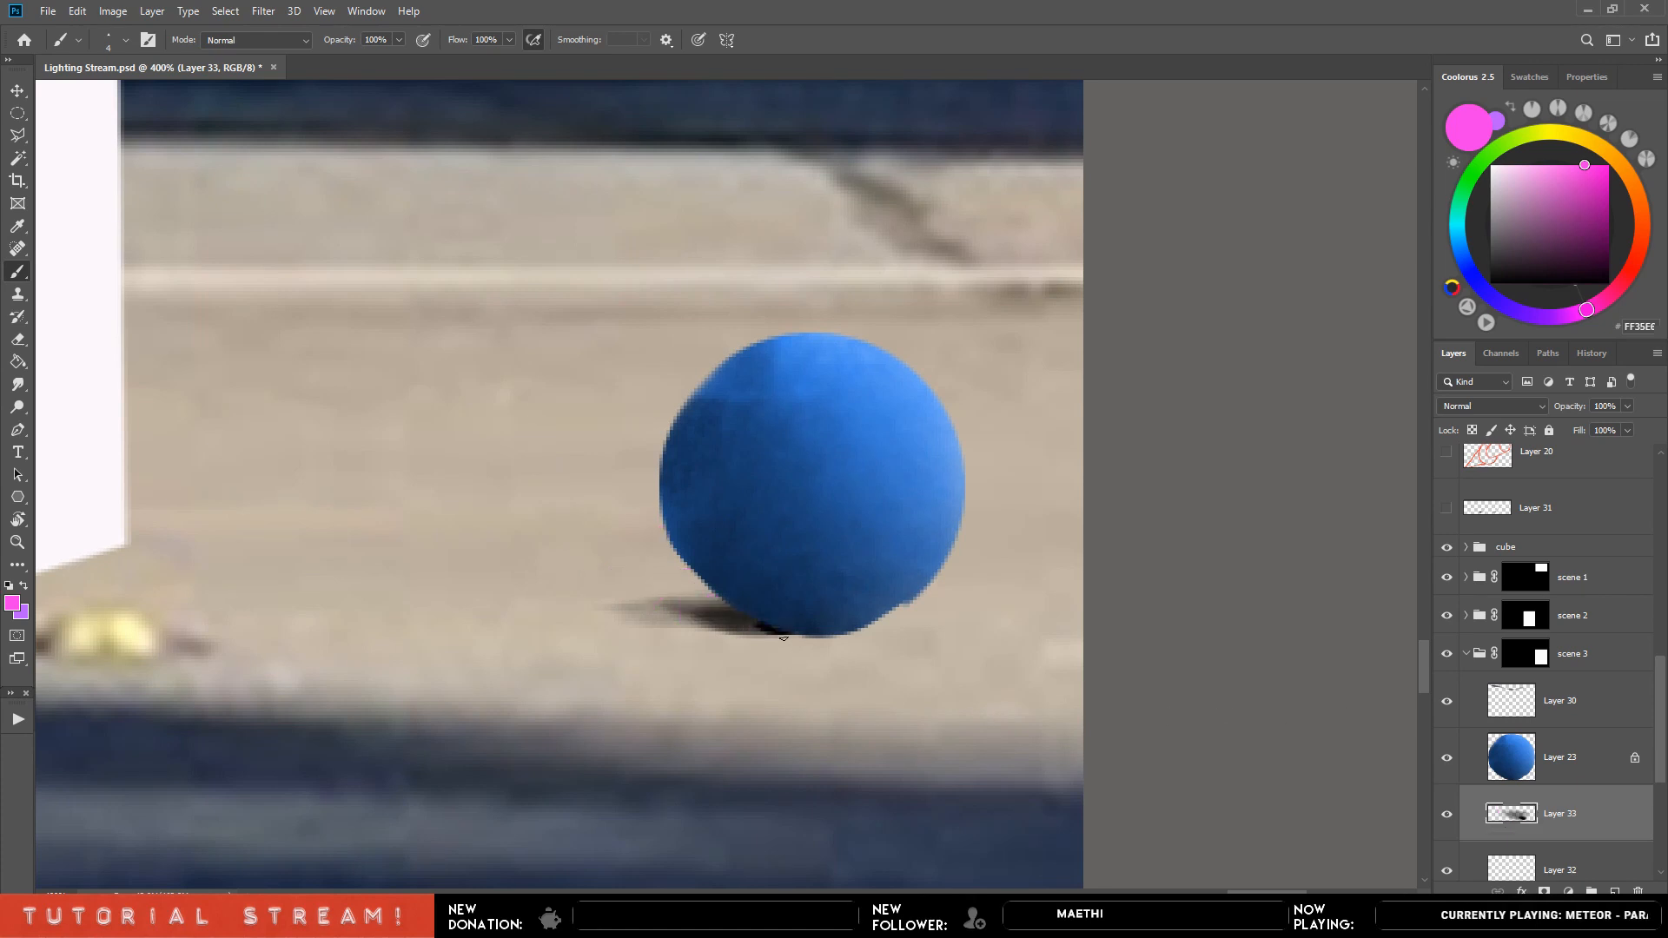
pyautogui.moveTo(1569, 273); pyautogui.dragTo(1573, 284)
pyautogui.press('[')
pyautogui.press('[')
pyautogui.press('[')
pyautogui.moveTo(788, 646); pyautogui.dragTo(813, 641)
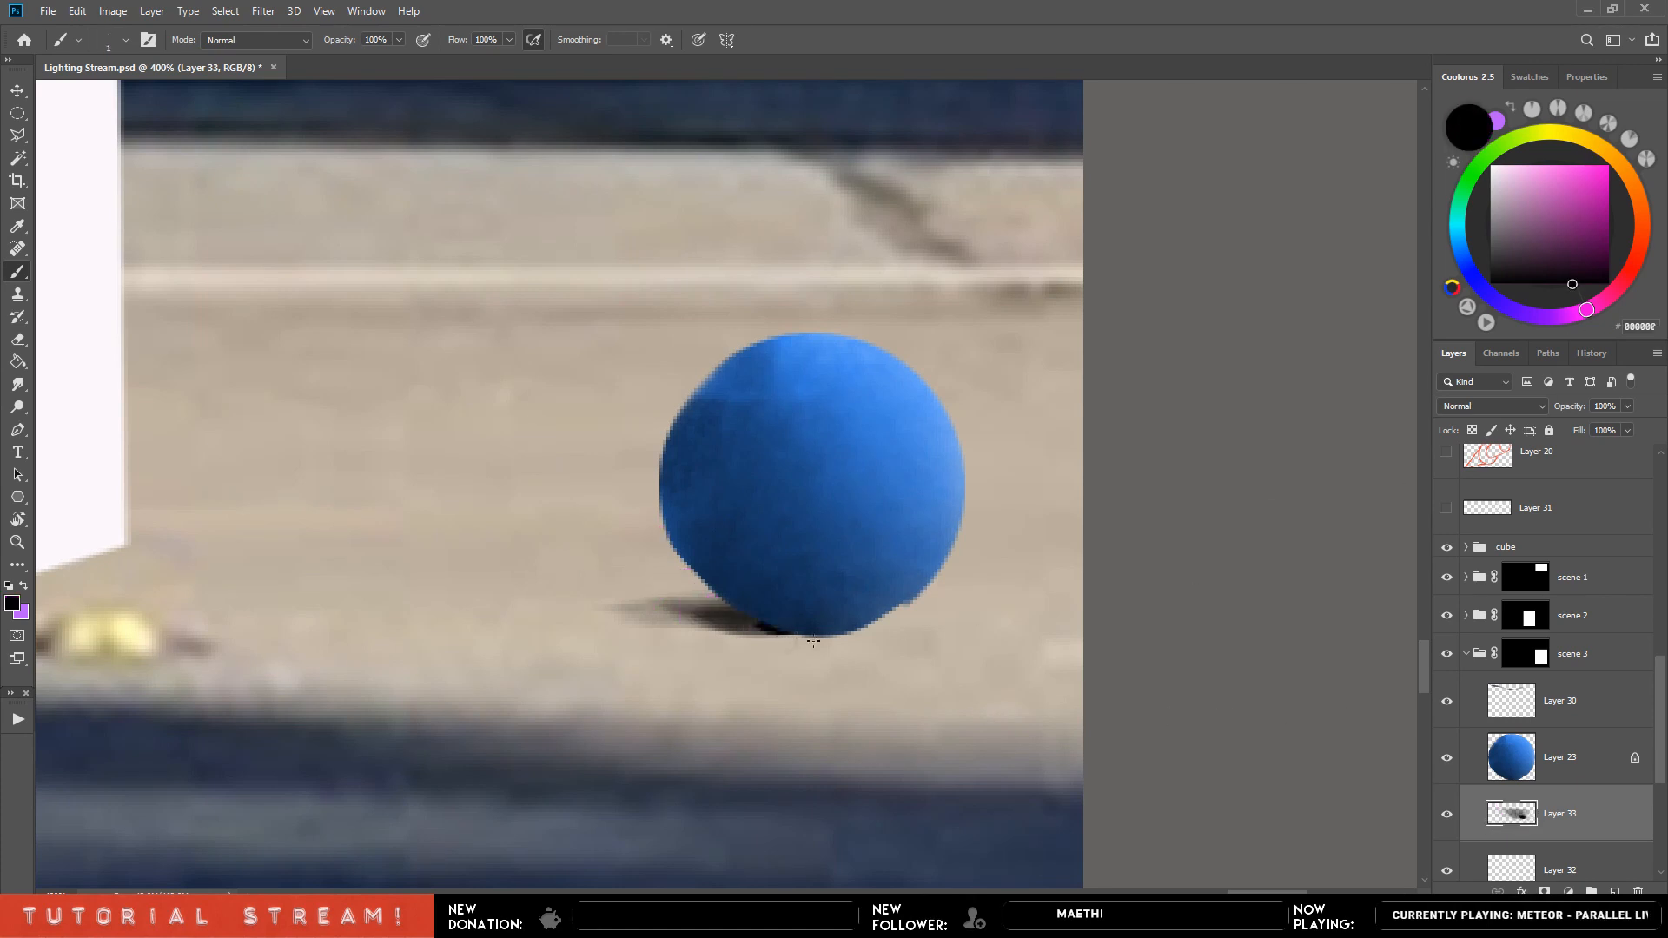
# Try a short black stroke on the ground beside the cube's lower right corner.
pyautogui.hotkey('ctrl', '-')
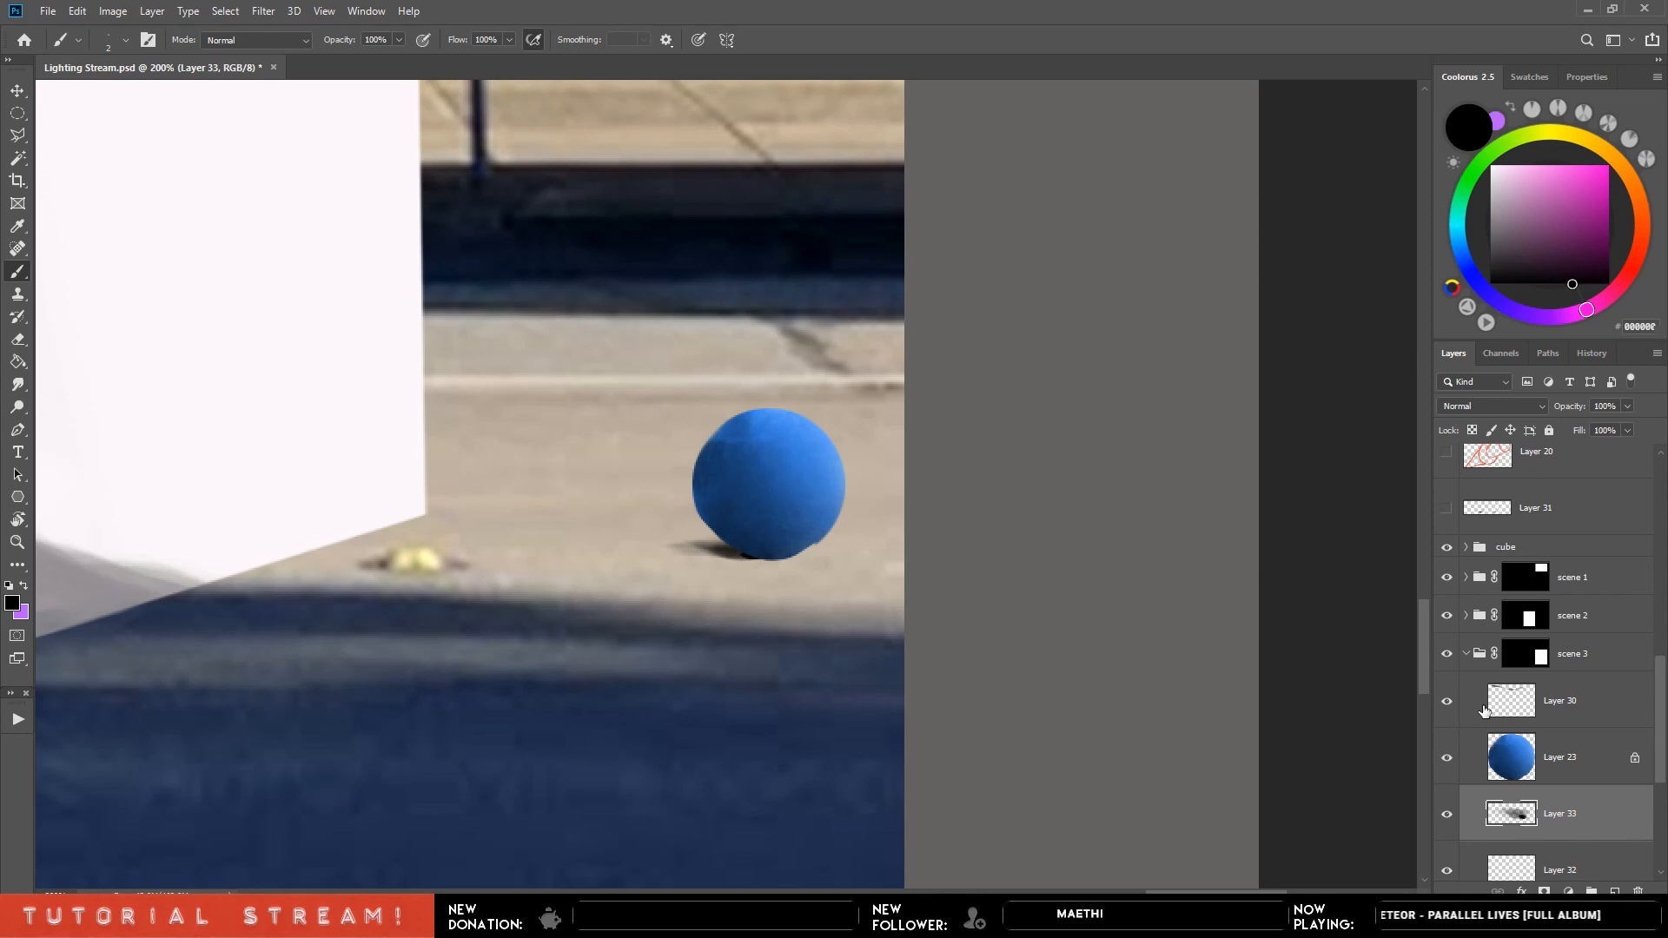
pyautogui.moveTo(722, 622); pyautogui.dragTo(1094, 607)
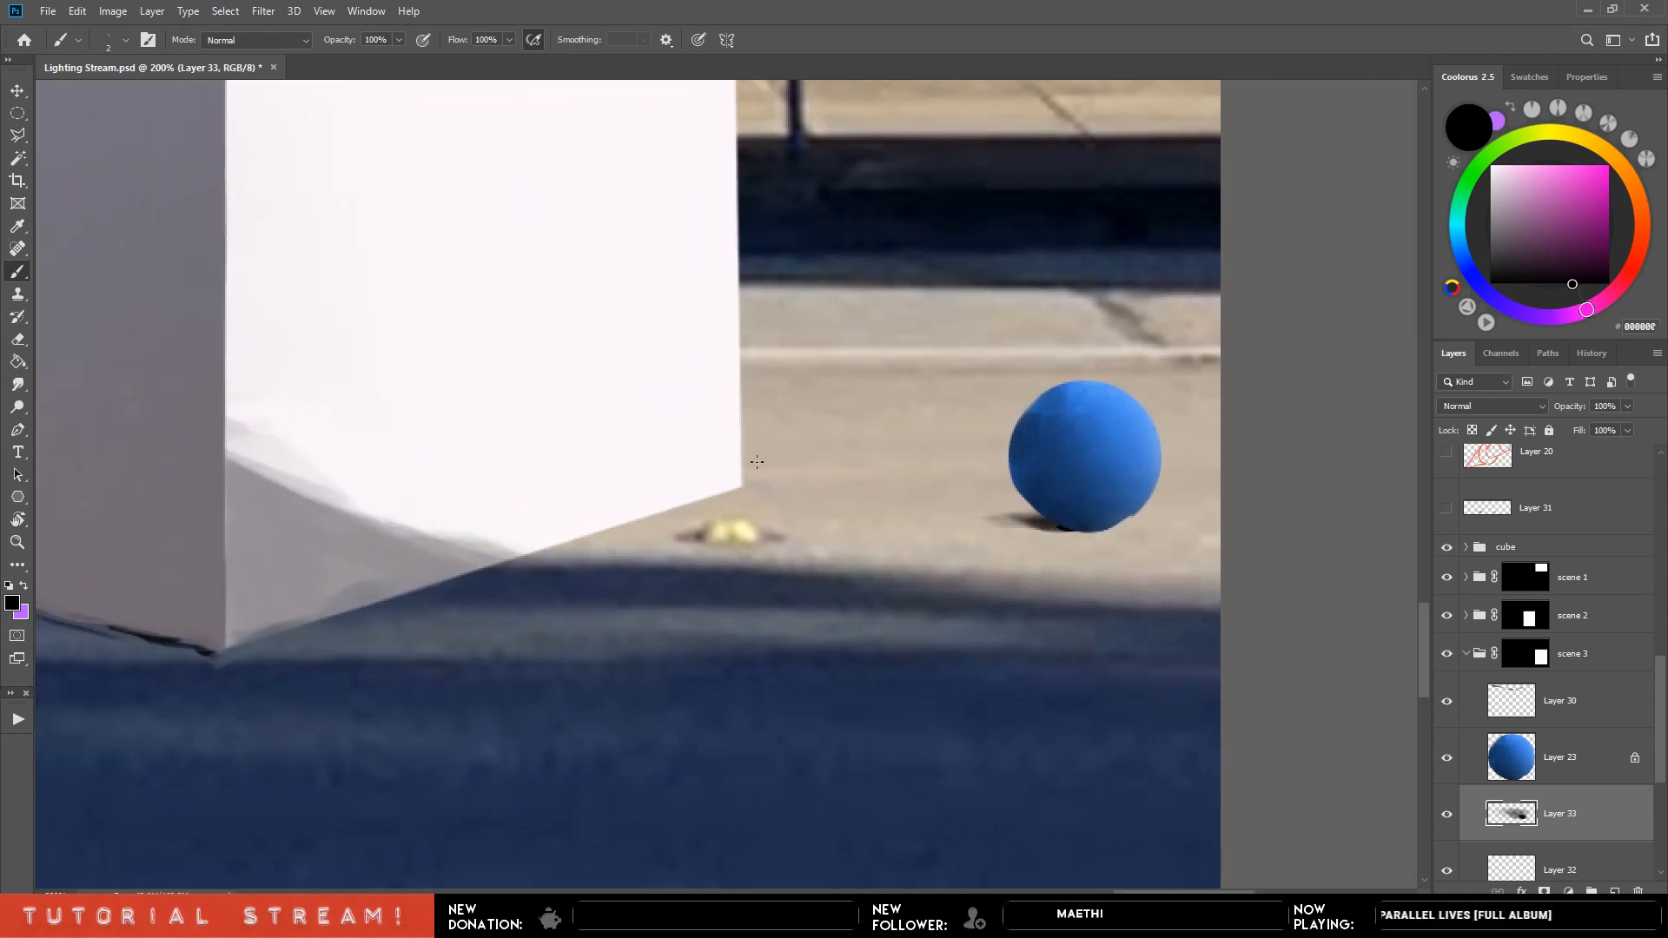
pyautogui.moveTo(738, 496)
pyautogui.mouseDown()
pyautogui.moveTo(764, 500)
pyautogui.moveTo(791, 474)
pyautogui.mouseUp()
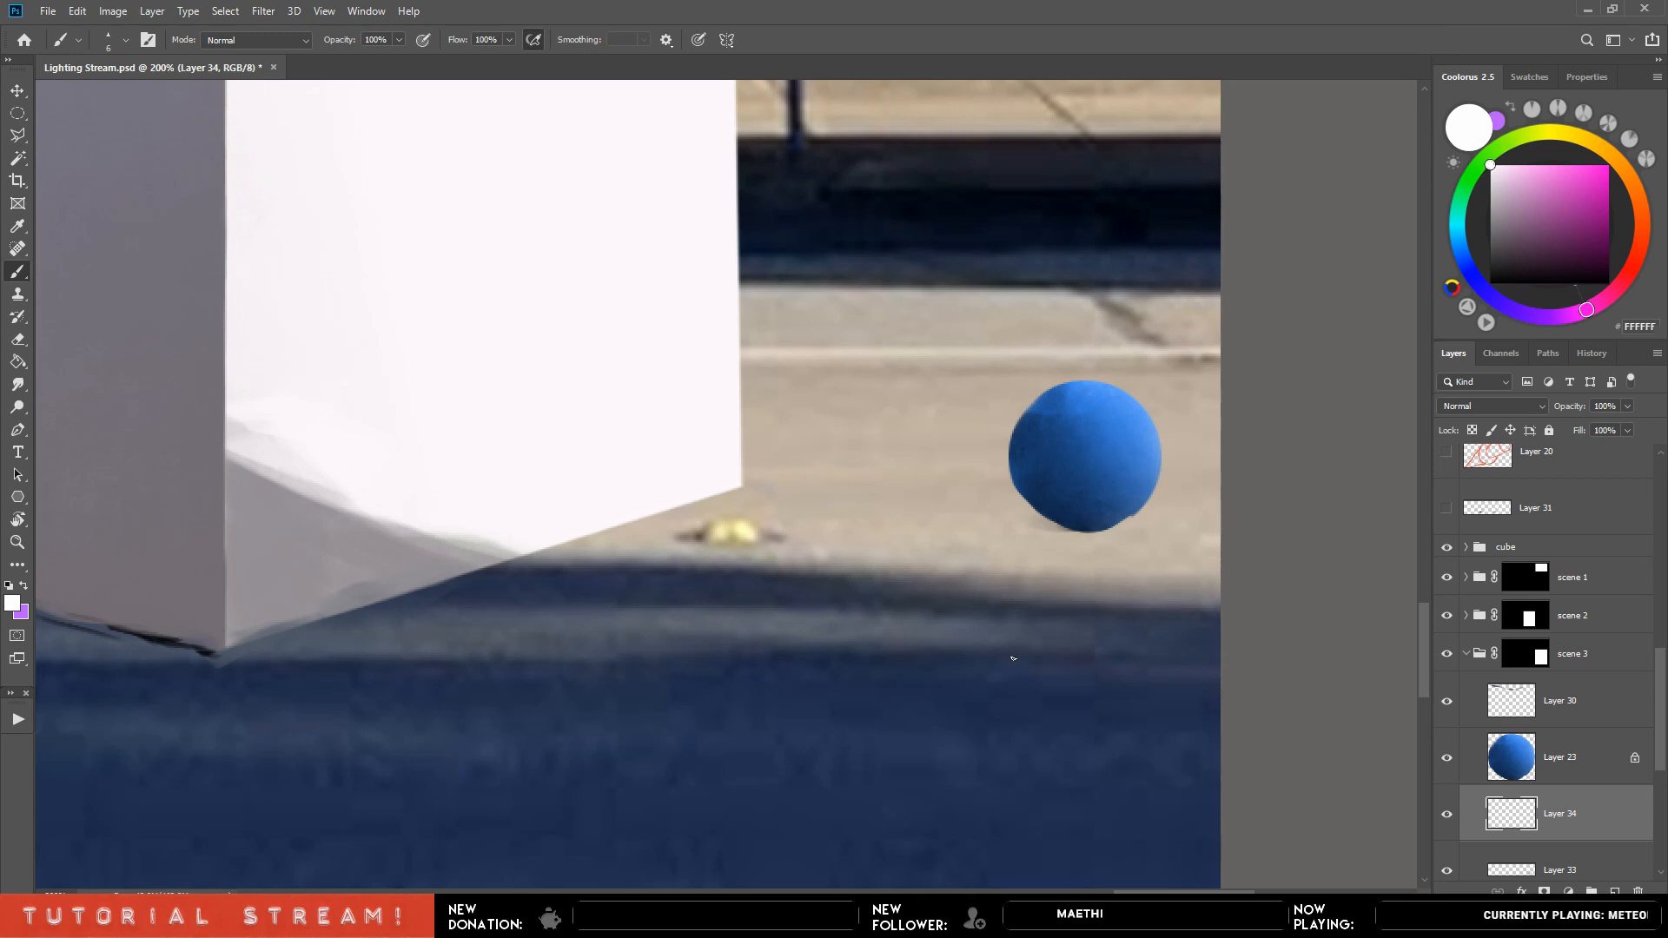
# Highlight the lower edge of the cube's darkened side face with a thin white line.
pyautogui.moveTo(1660, 701); pyautogui.dragTo(1642, 779)
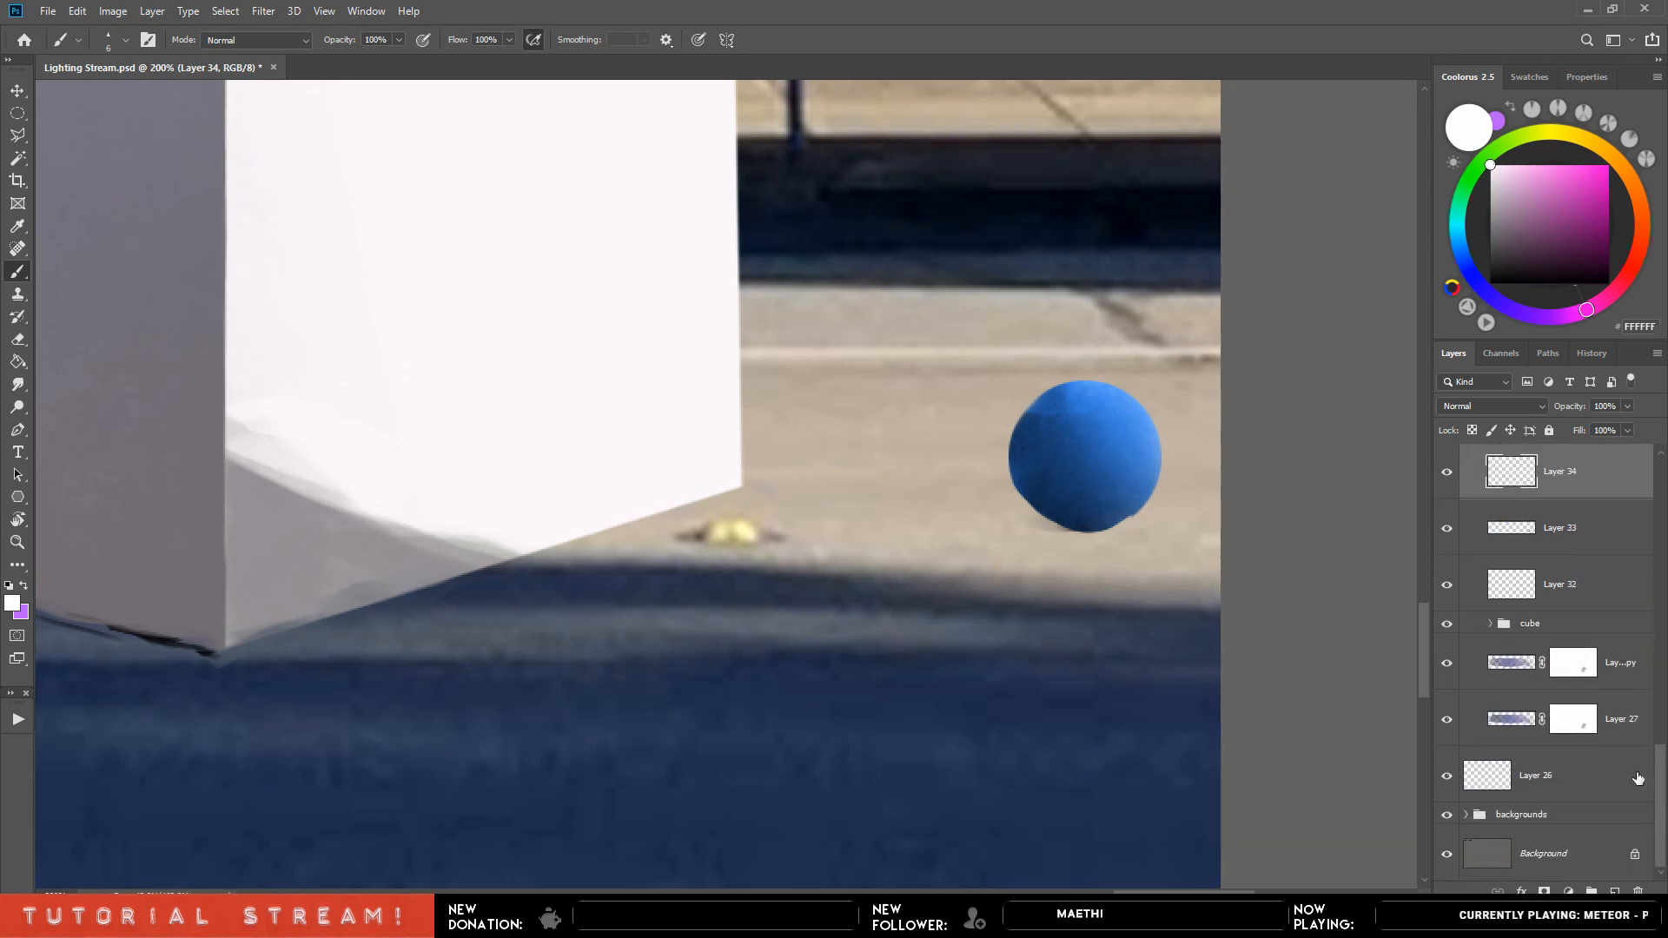
pyautogui.hotkey('ctrl', '-')
pyautogui.hotkey('ctrl', '-')
pyautogui.click(1490, 623)
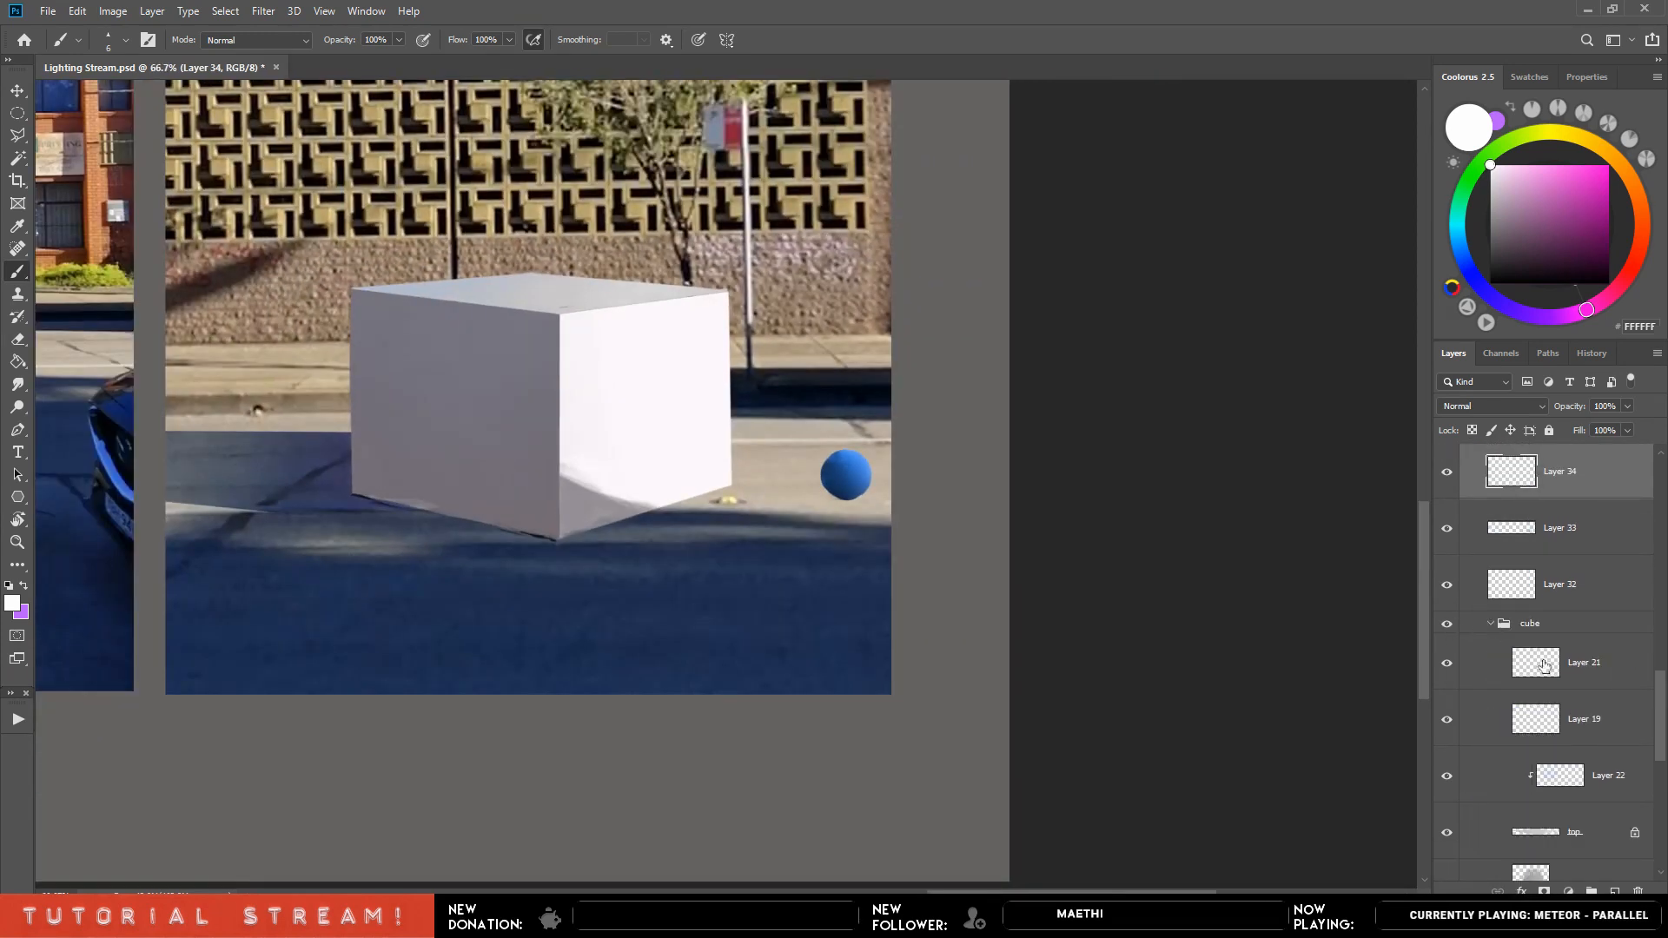
pyautogui.click(1490, 623)
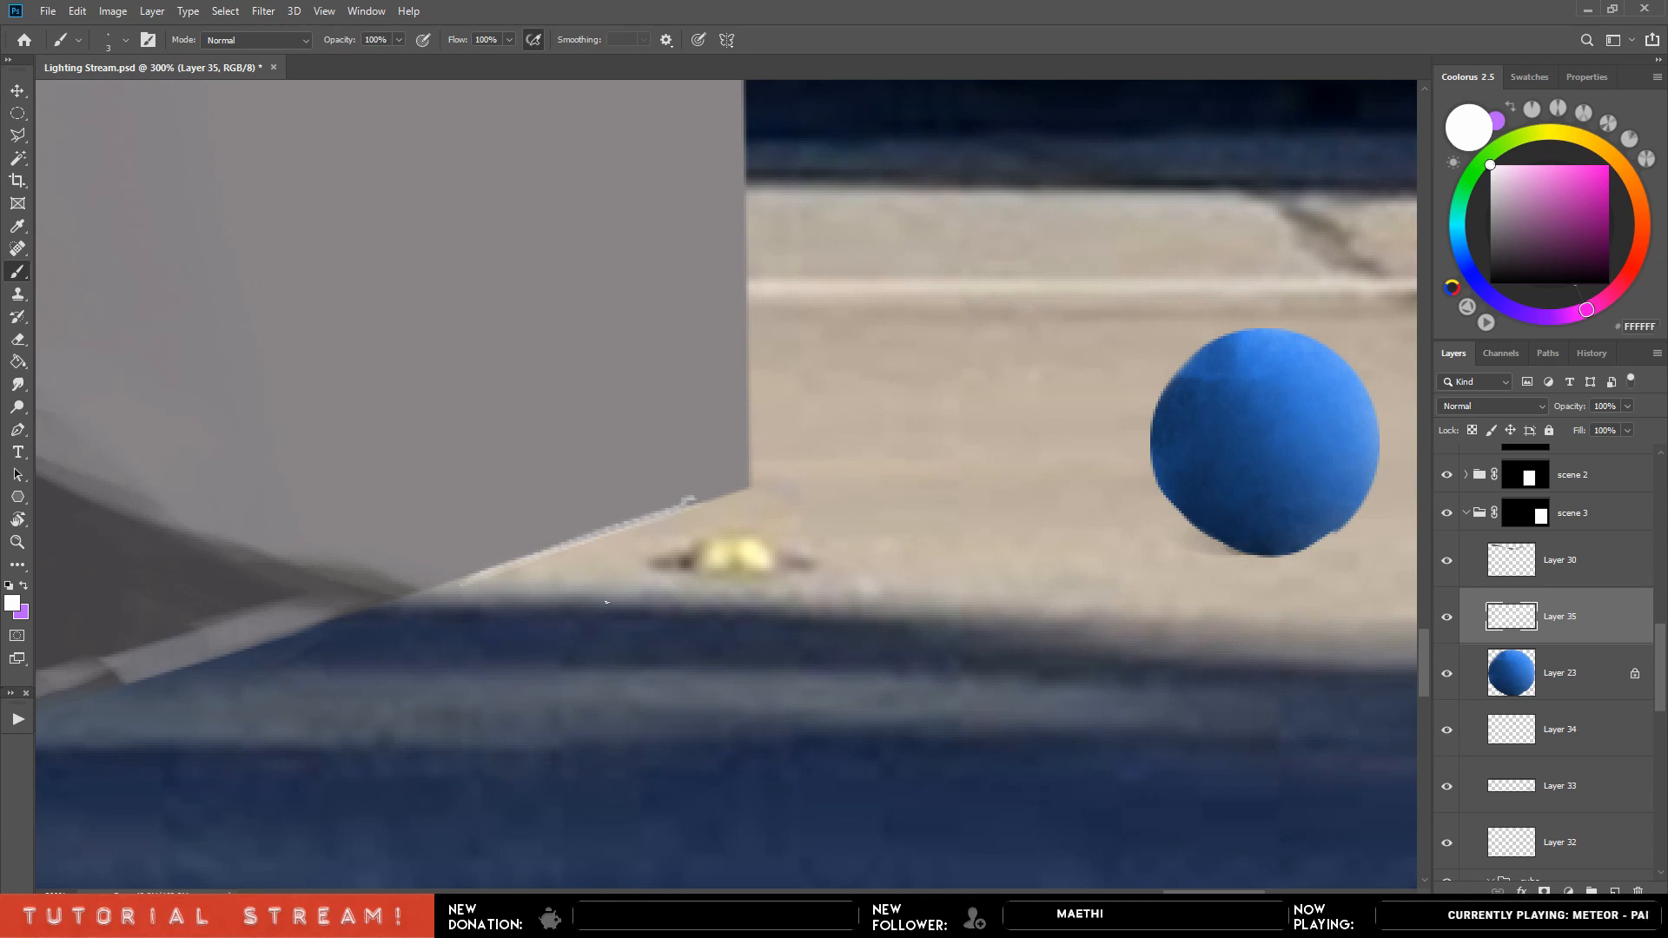
pyautogui.moveTo(465, 580); pyautogui.dragTo(735, 491)
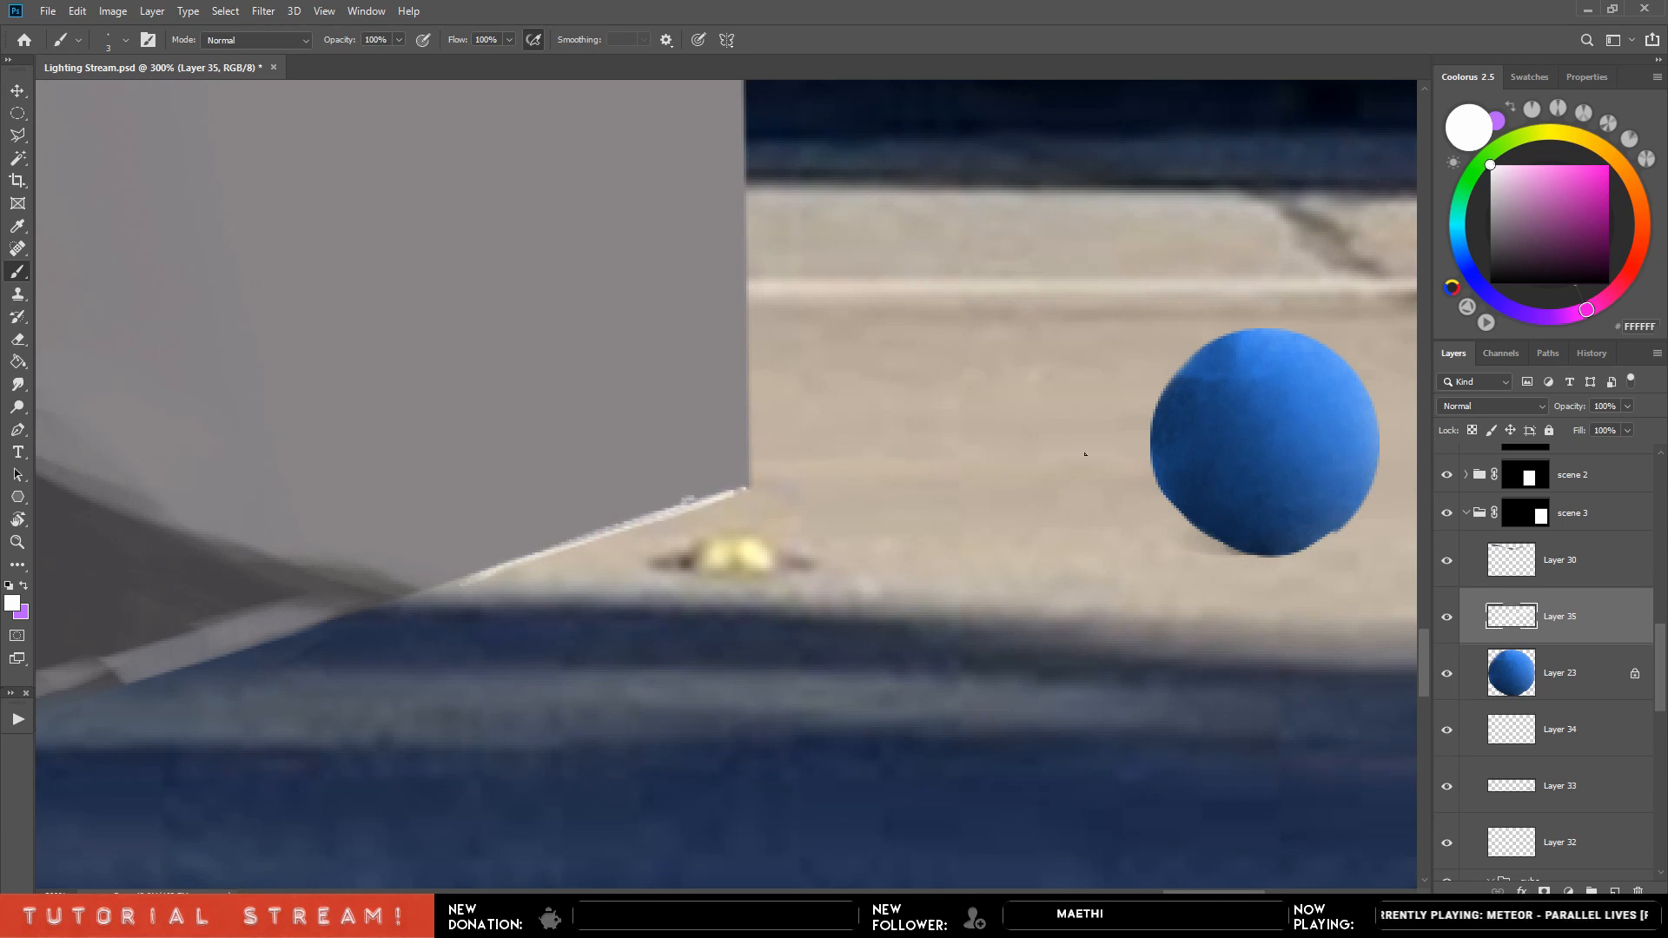
# Draw a black bevelled corner between cube and ball on a new layer, with white light rays filling its bevel.
pyautogui.hotkey('ctrl', 'shift', 'alt', 'n')
pyautogui.click(1527, 284)
pyautogui.press(']')
pyautogui.press(']')
pyautogui.moveTo(946, 363); pyautogui.dragTo(942, 493)
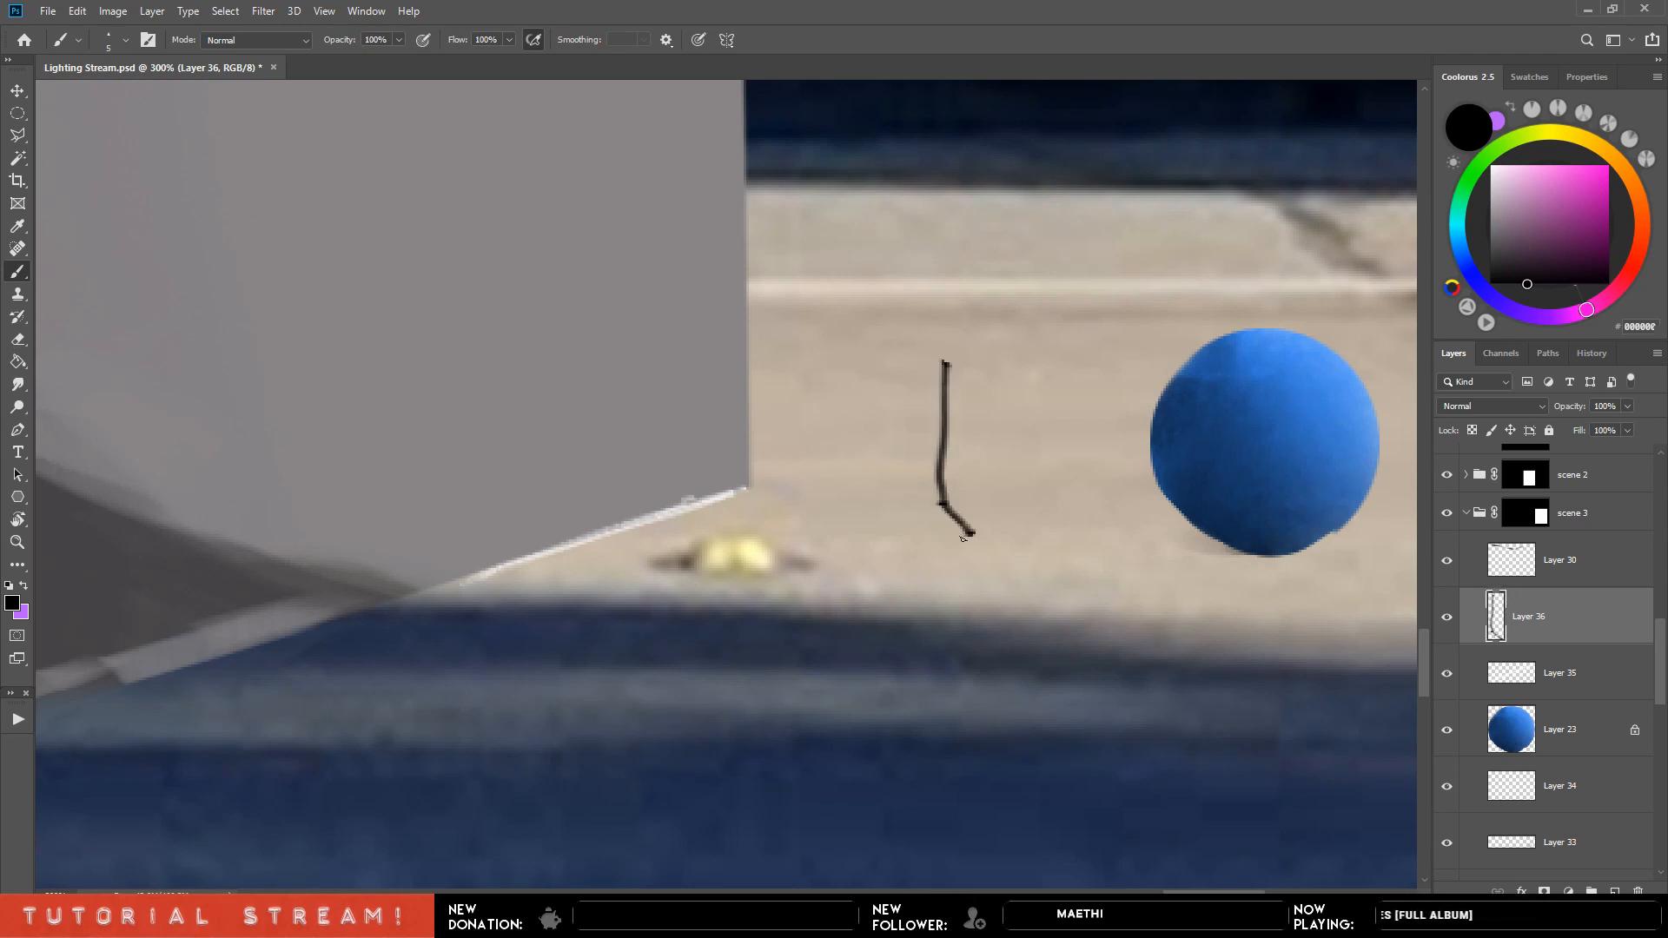
pyautogui.moveTo(973, 536); pyautogui.dragTo(1119, 543)
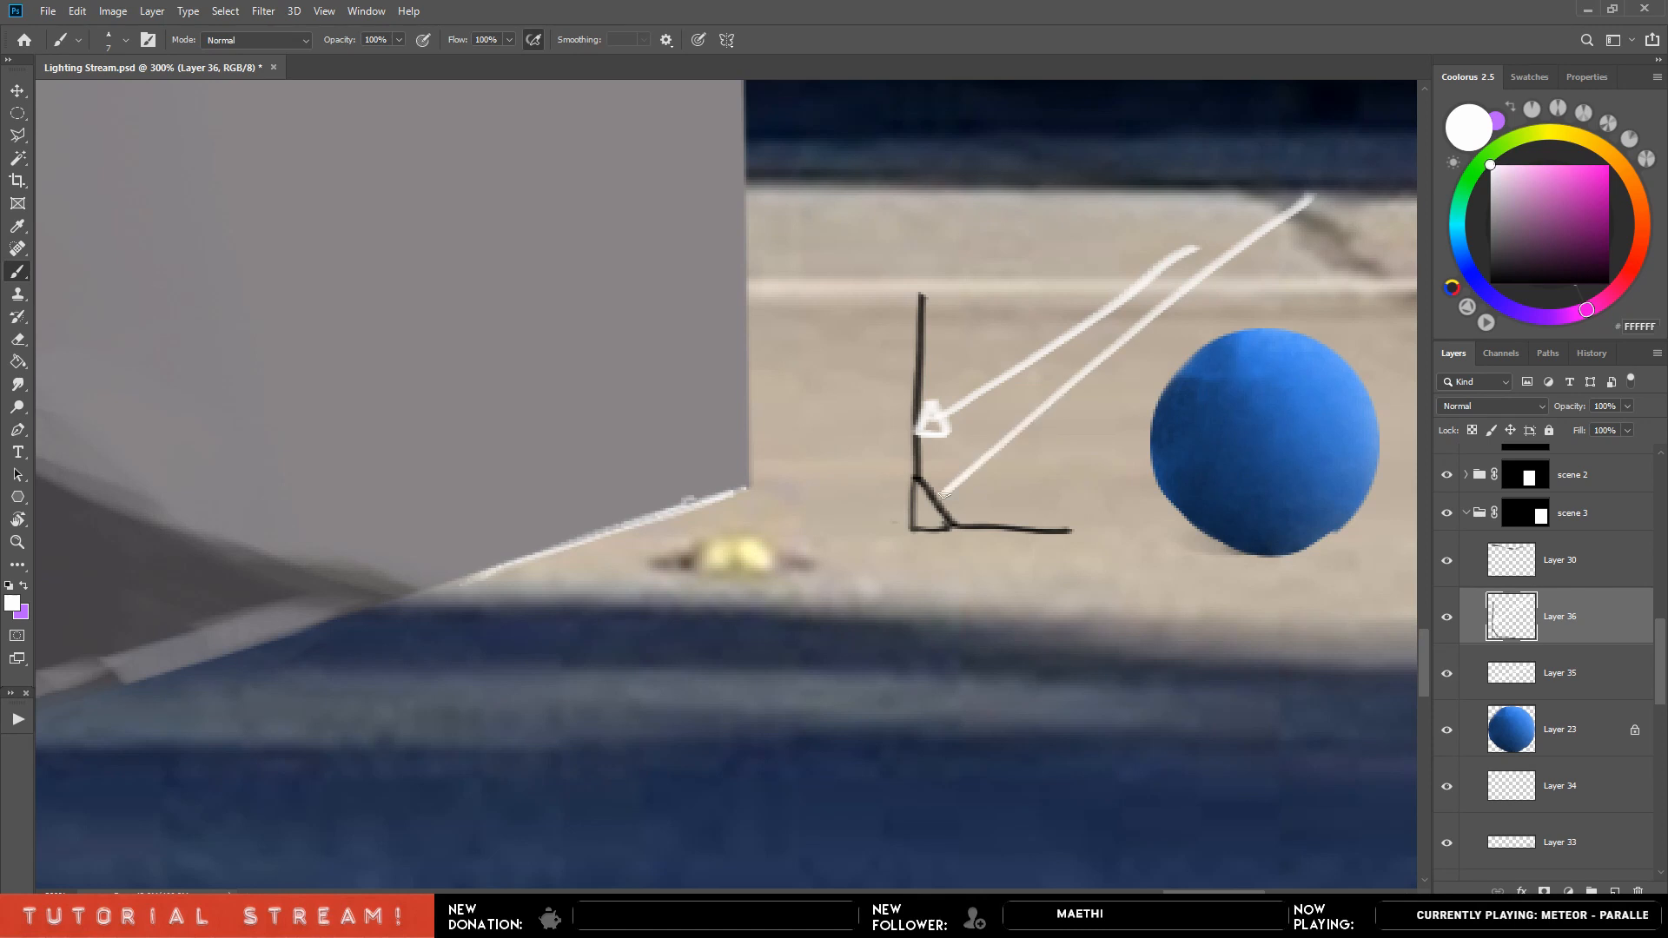
pyautogui.moveTo(937, 476)
pyautogui.mouseDown()
pyautogui.moveTo(961, 498)
pyautogui.moveTo(948, 525)
pyautogui.mouseUp()
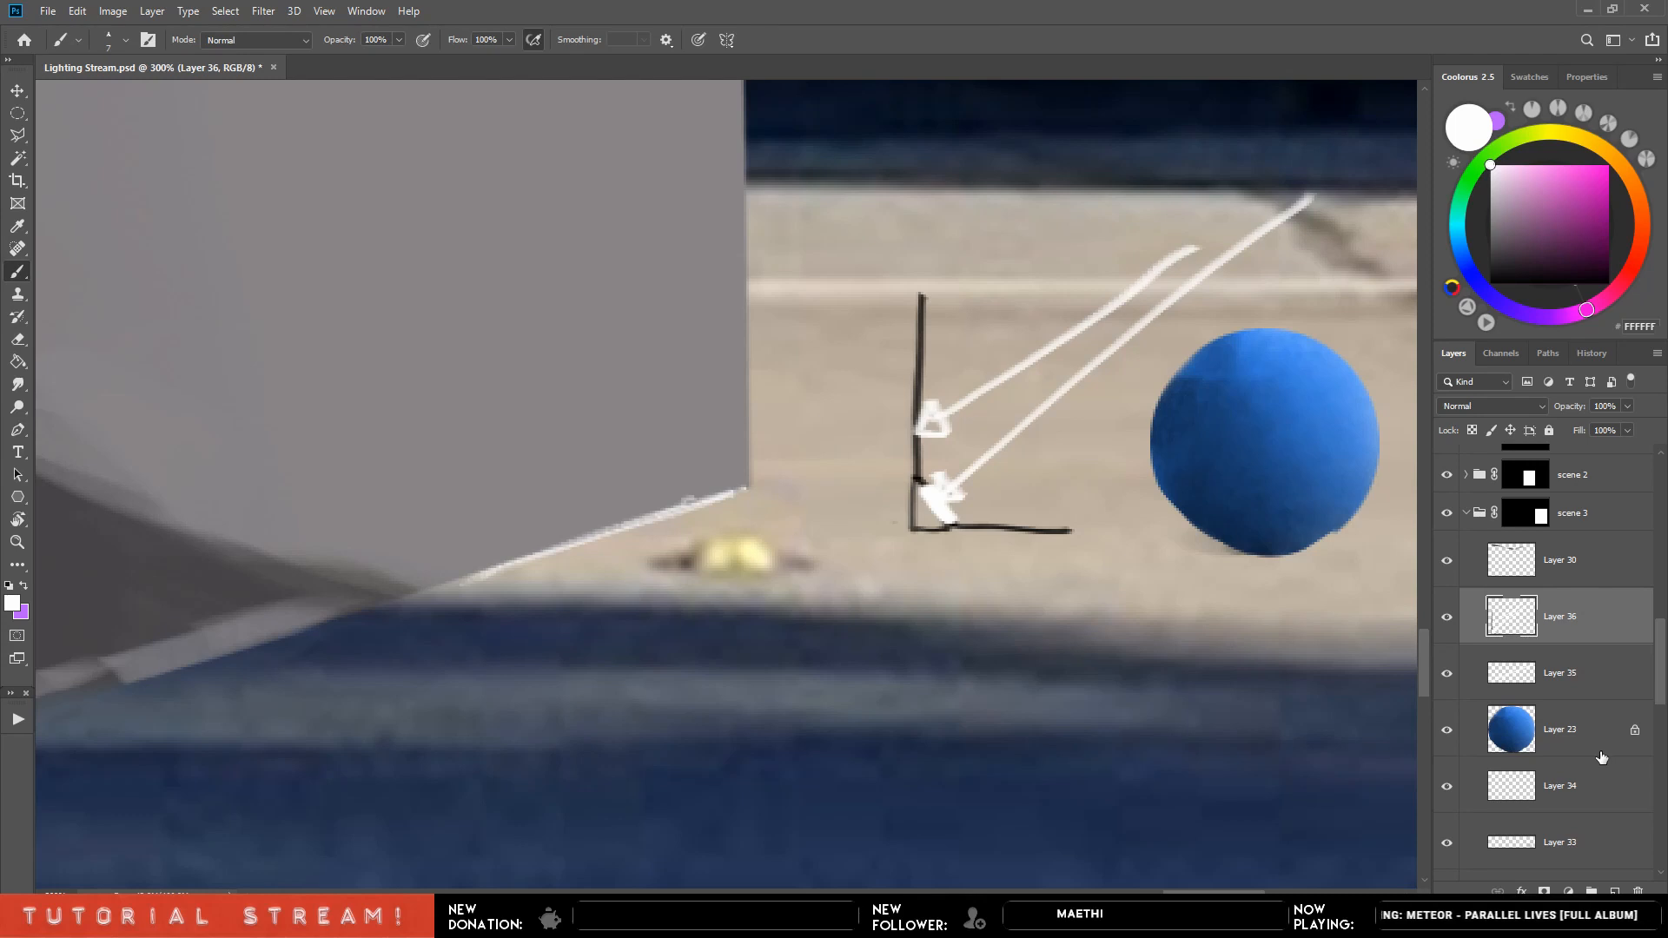
# Revert the document through its history to the brush stroke made before the cube's side face was darkened.
pyautogui.hotkey('ctrl', '-')
pyautogui.hotkey('ctrl', '-')
pyautogui.hotkey('ctrl', '-')
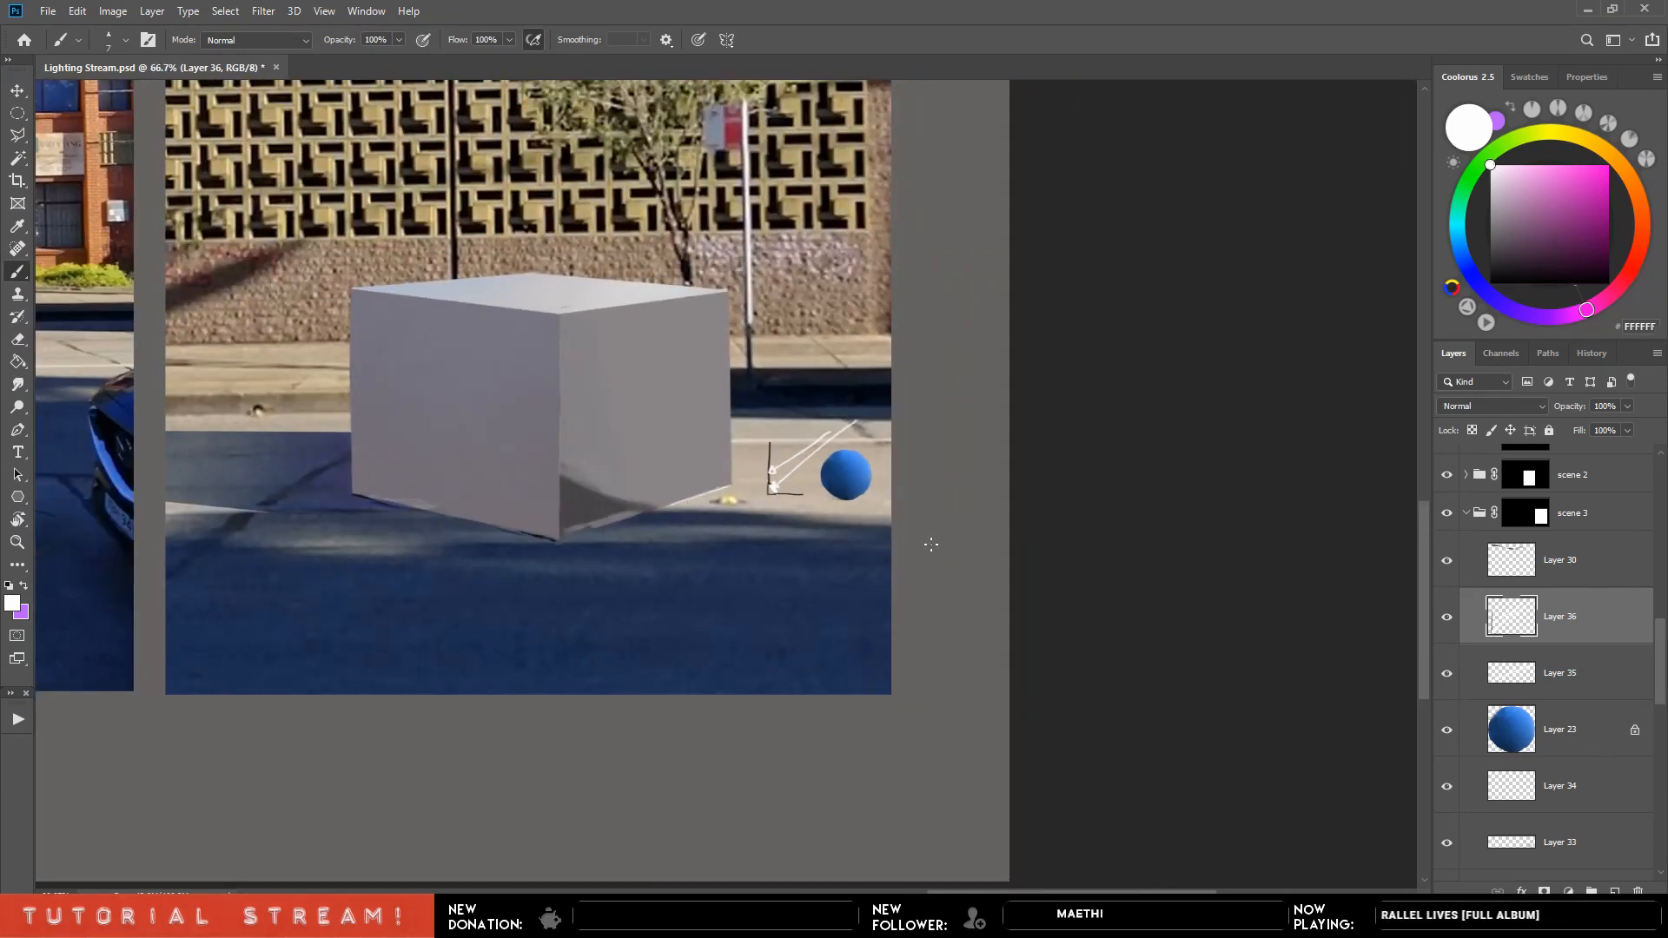
pyautogui.click(1591, 352)
pyautogui.click(1561, 710)
pyautogui.click(1581, 590)
pyautogui.click(1599, 490)
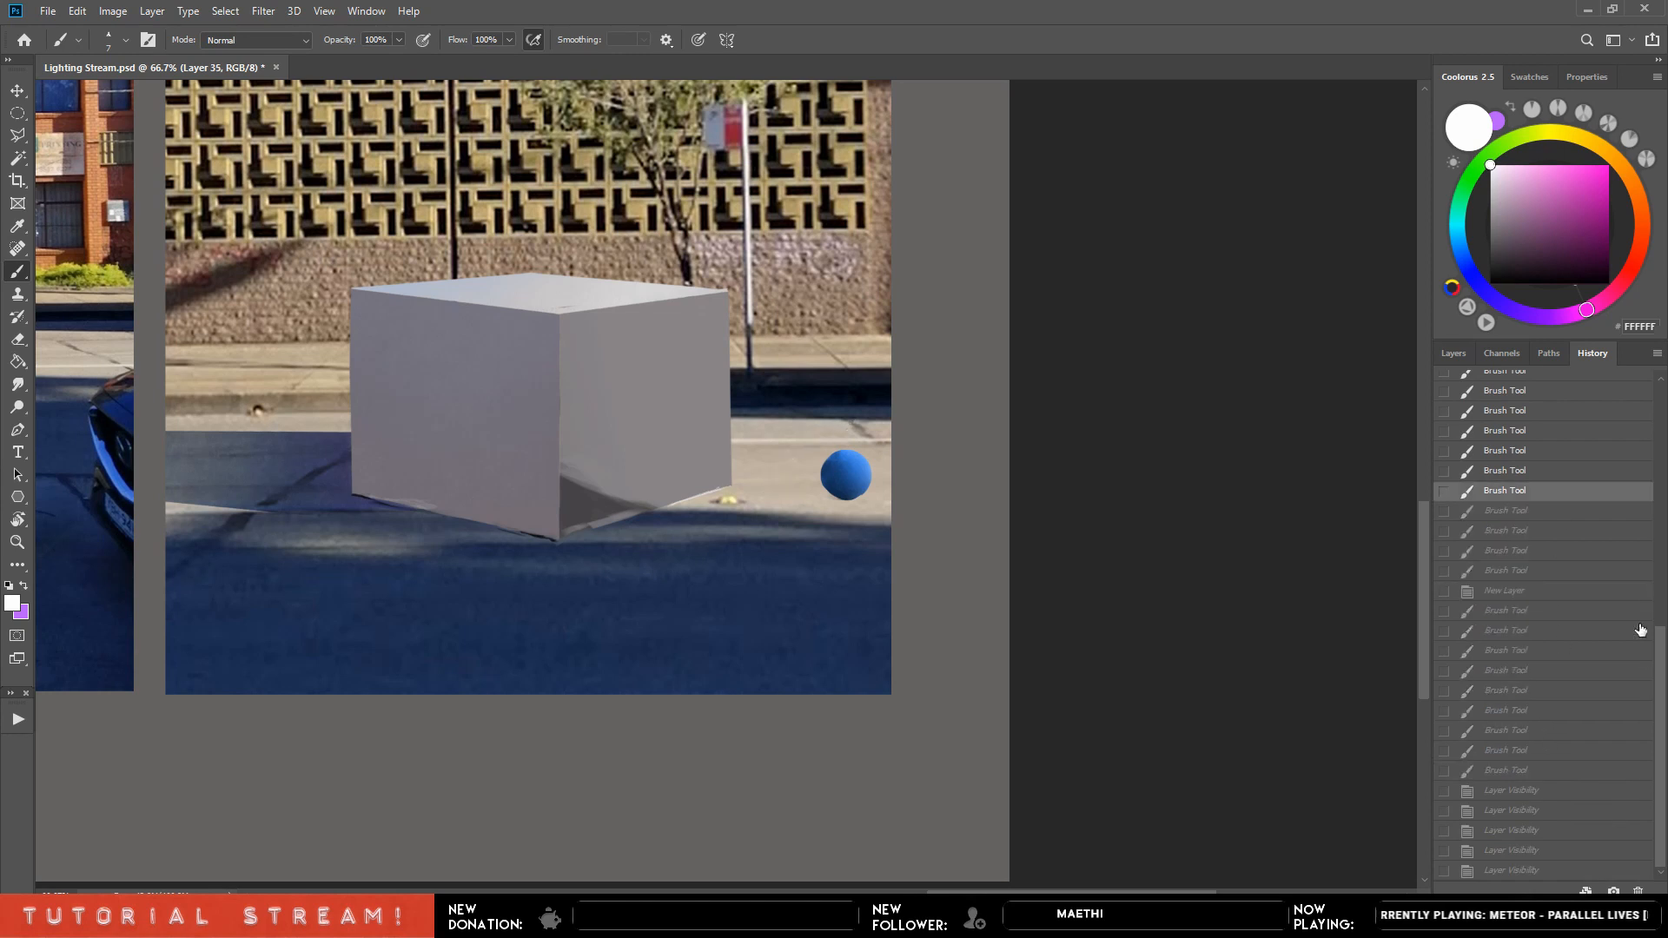
pyautogui.moveTo(1660, 652); pyautogui.dragTo(1660, 456)
pyautogui.click(1555, 561)
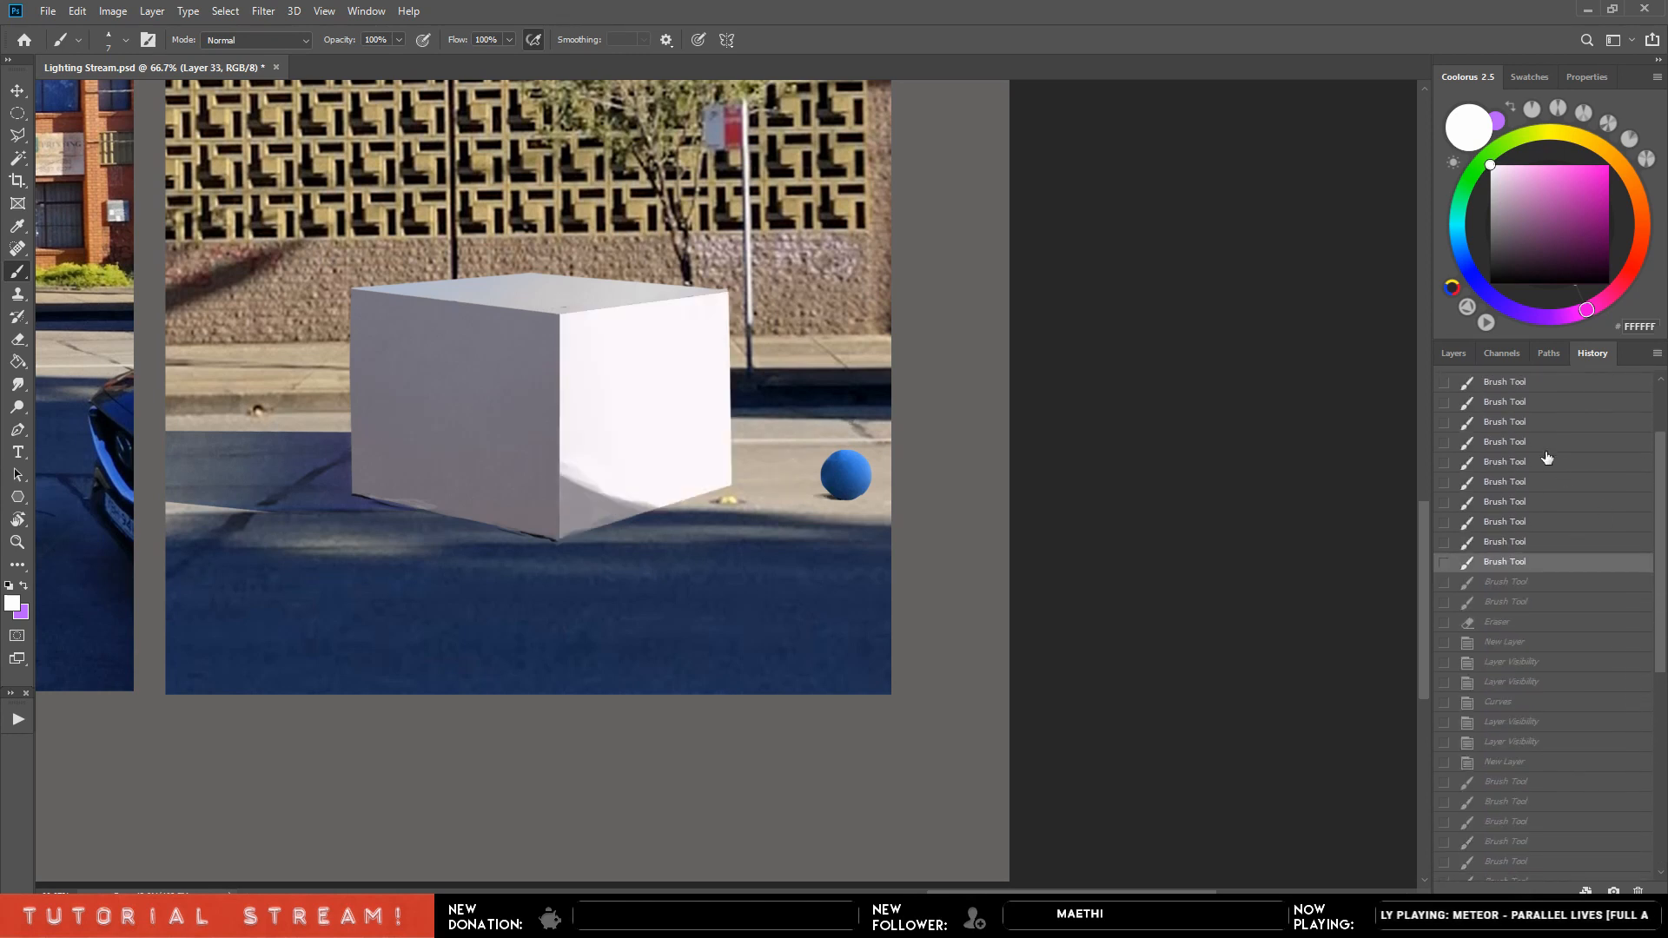
# Hide the blue ball's layer and Layer 33 in the scene 3 group and save the document.
pyautogui.click(1572, 641)
pyautogui.click(1585, 542)
pyautogui.click(1454, 353)
pyautogui.click(1447, 598)
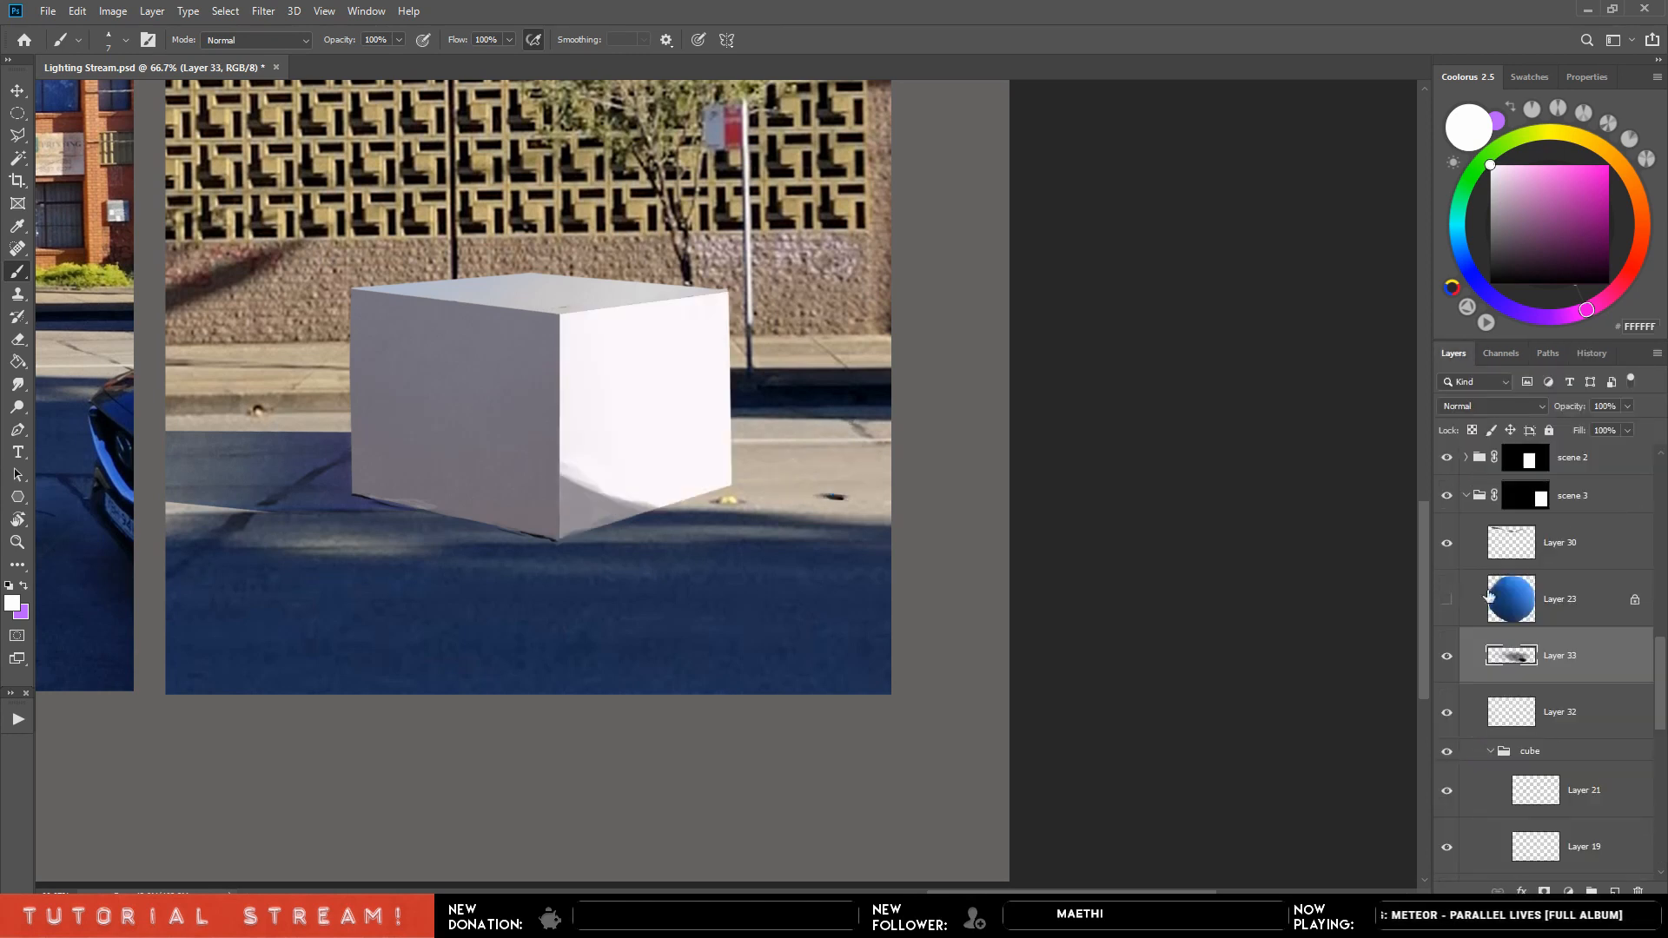
pyautogui.click(1446, 655)
pyautogui.hotkey('ctrl', '-')
pyautogui.hotkey('ctrl', '-')
pyautogui.moveTo(829, 642); pyautogui.dragTo(1236, 702)
pyautogui.hotkey('ctrl', 's')
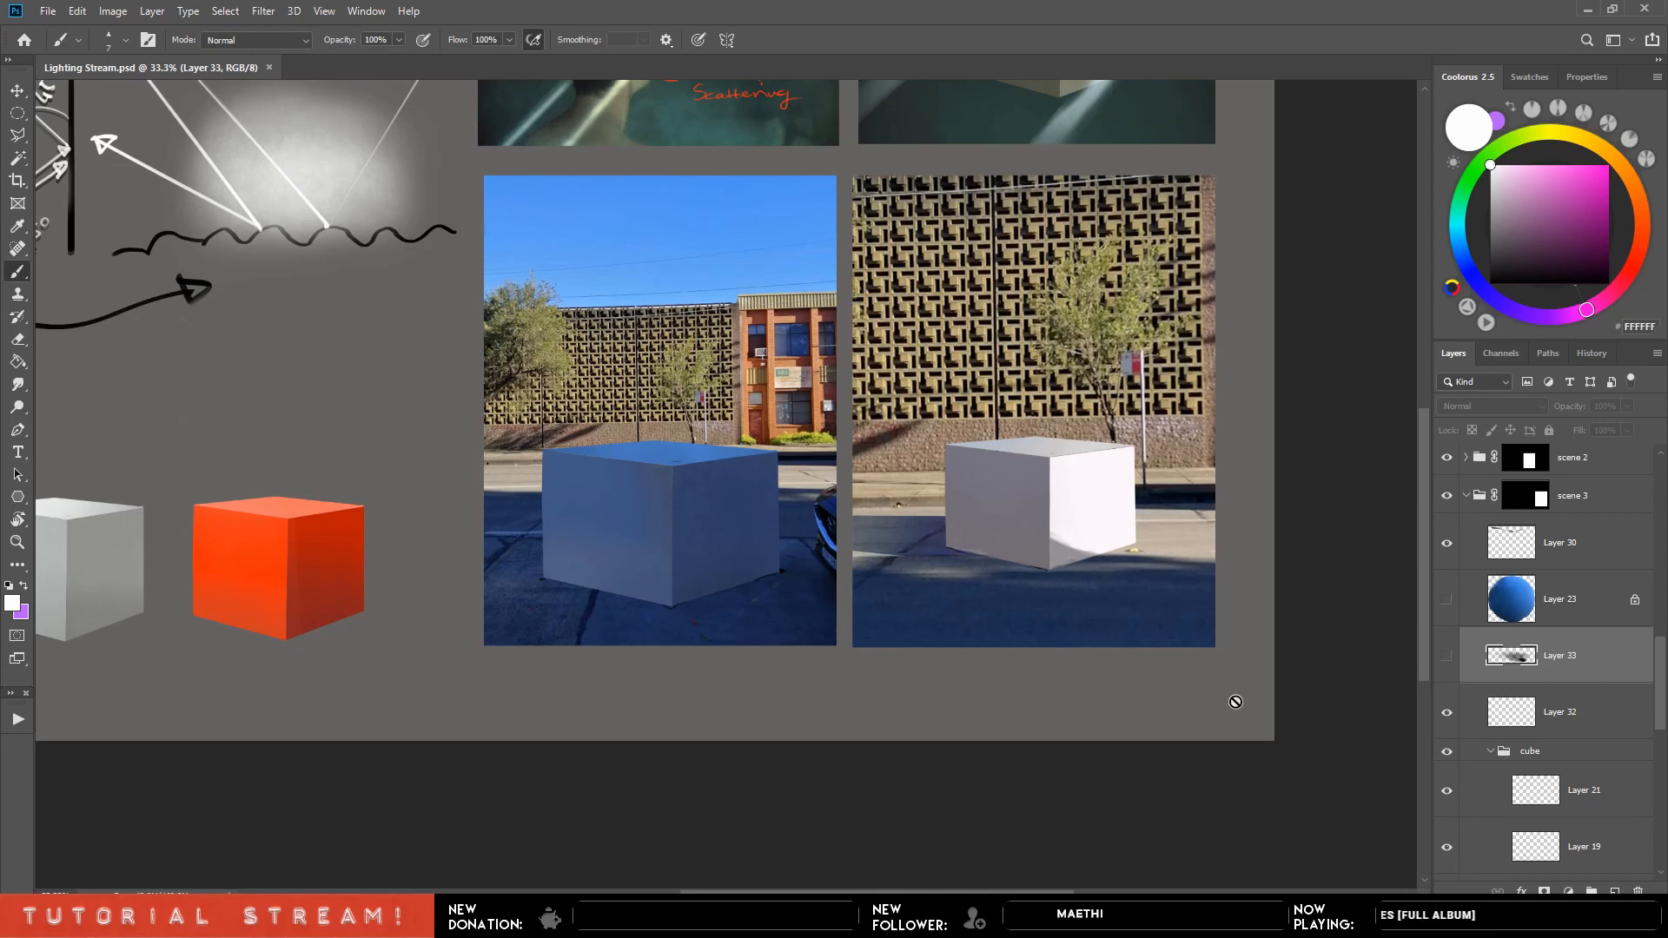
# Move the grey cube's group directly beneath the red cube group and draw a white grinning face on the red cube's side.
pyautogui.moveTo(928, 641); pyautogui.dragTo(1294, 682)
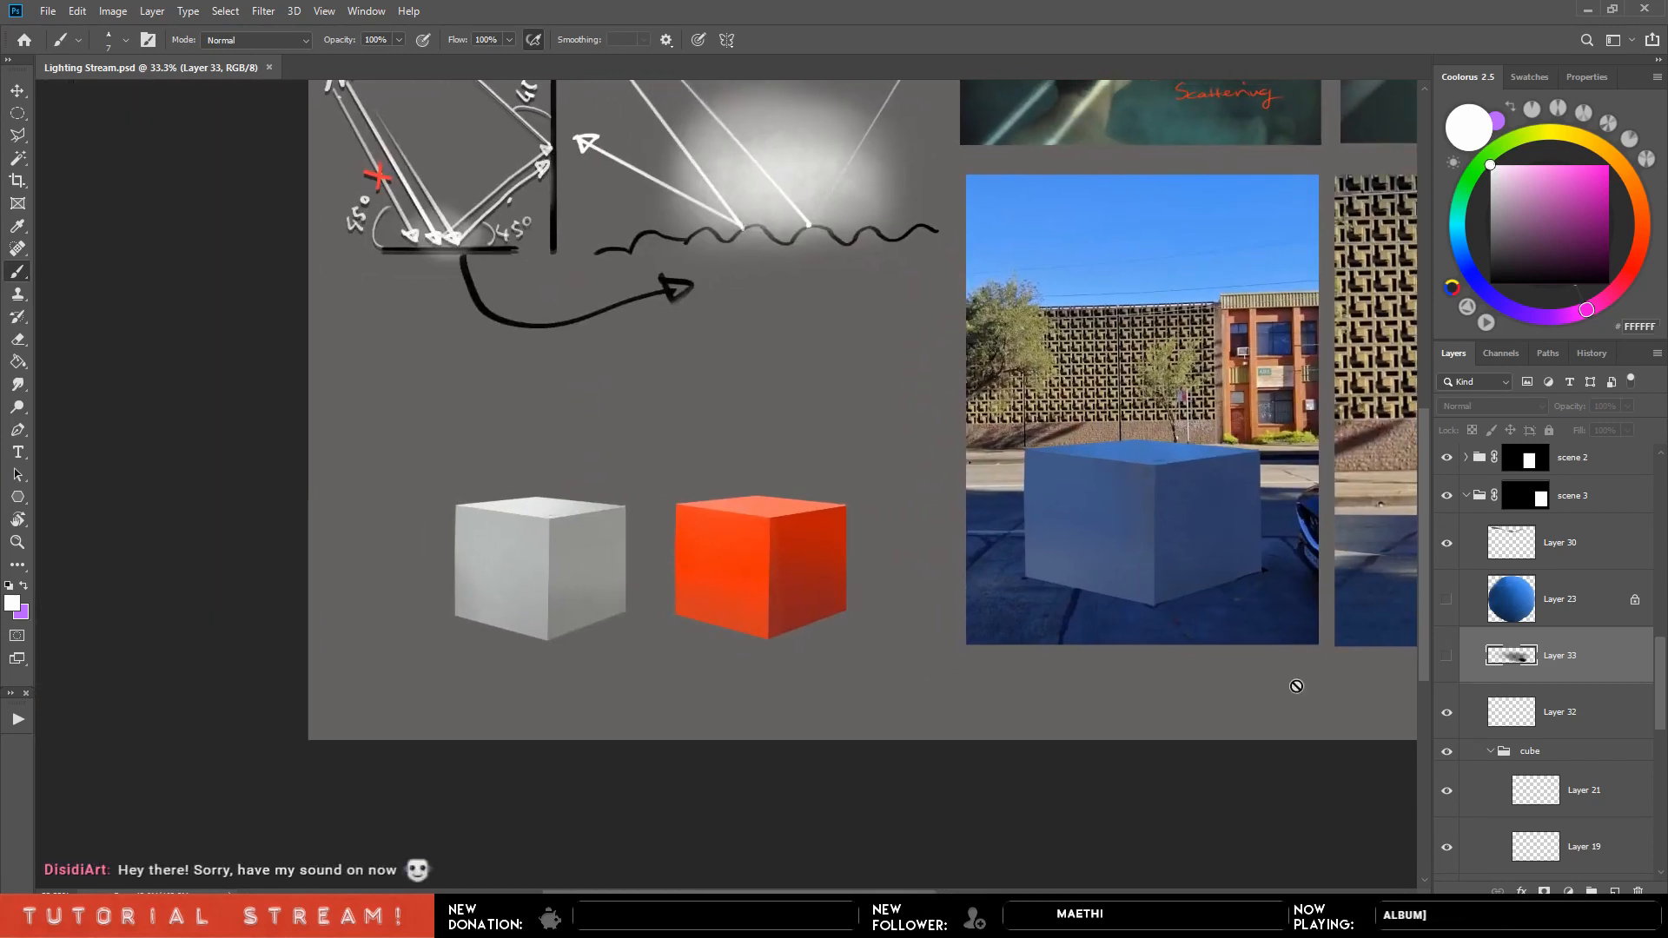
pyautogui.moveTo(1660, 677); pyautogui.dragTo(1660, 470)
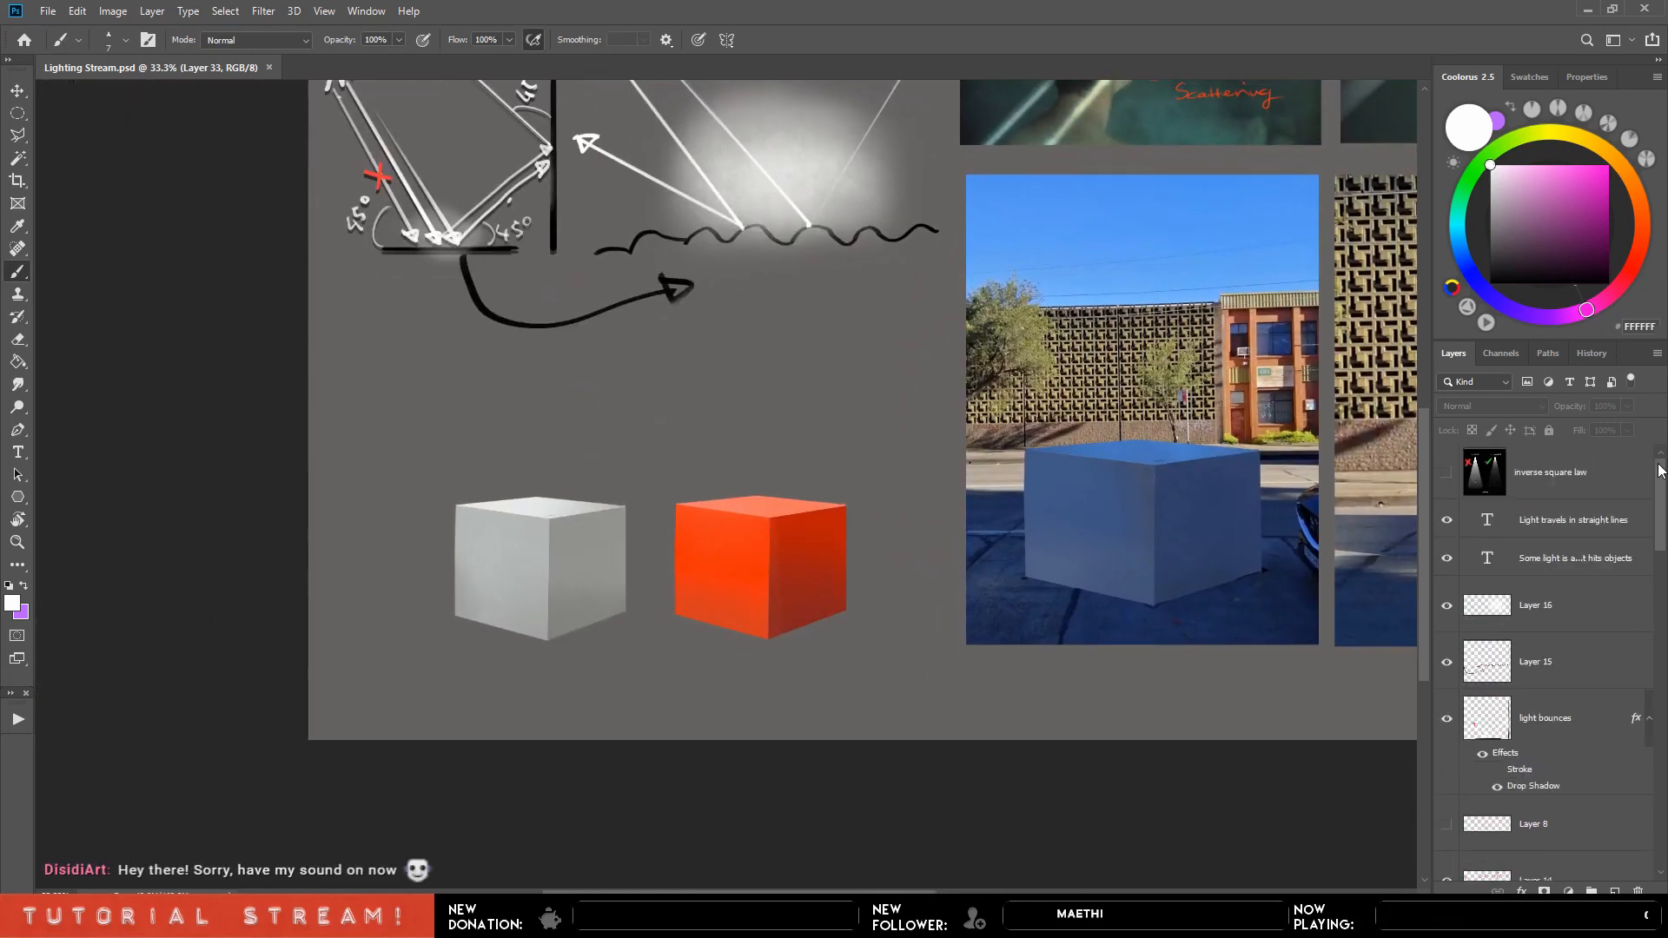
pyautogui.scroll(-5, 1625, 573)
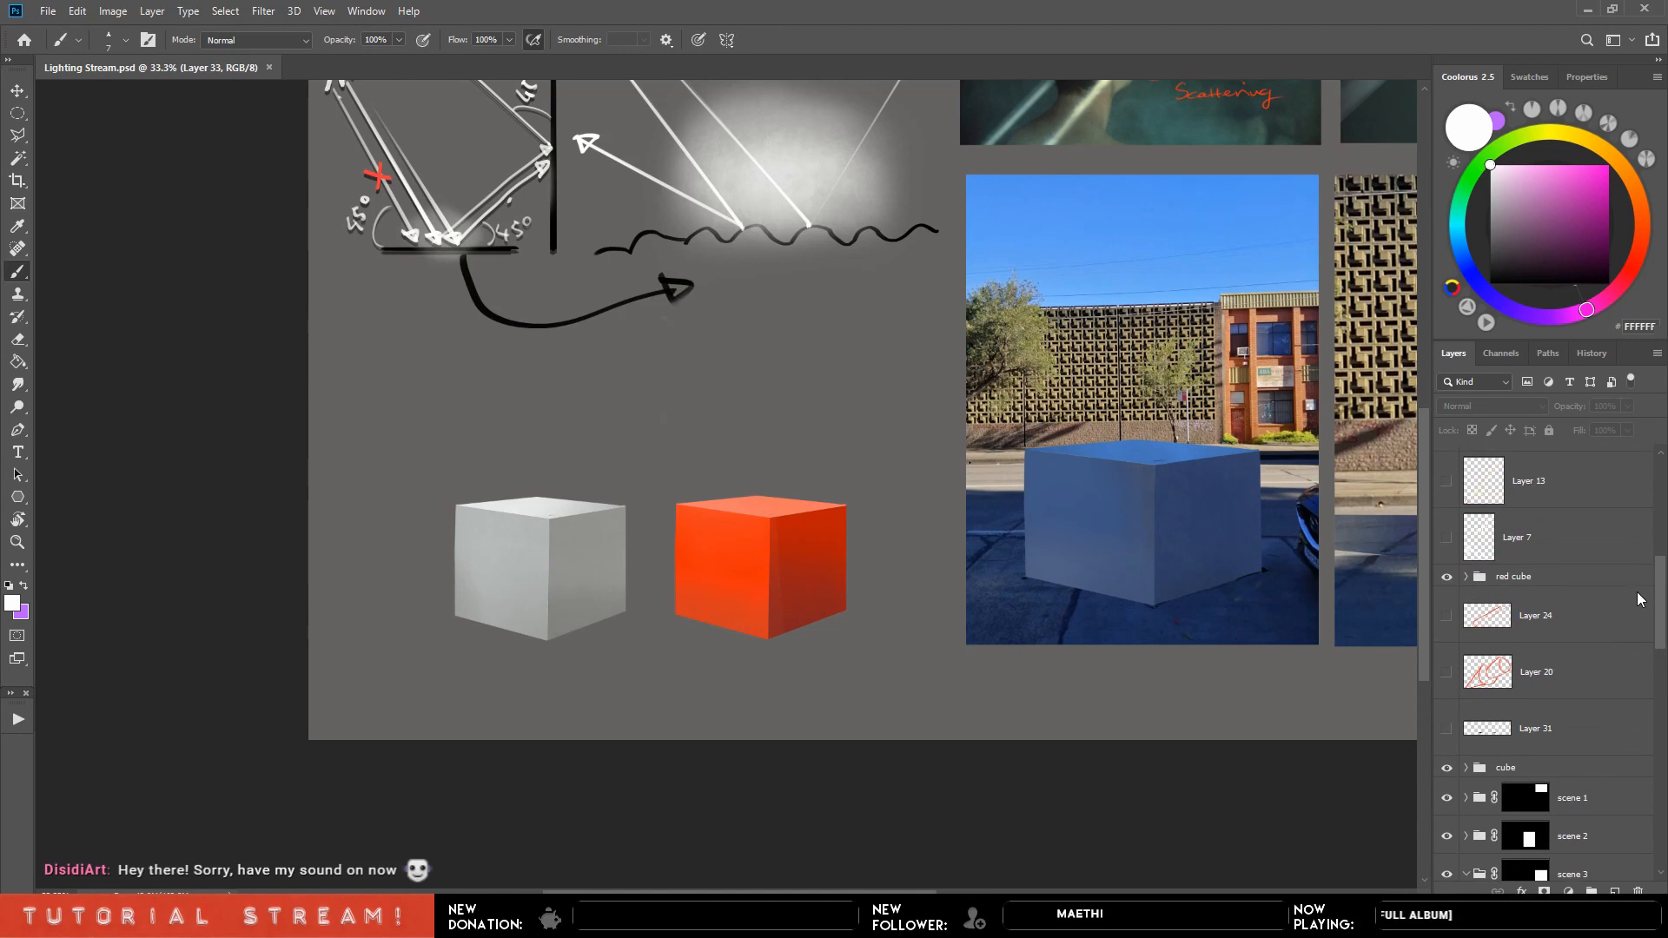
pyautogui.click(1447, 574)
pyautogui.click(1447, 574)
pyautogui.click(1496, 581)
pyautogui.click(1447, 765)
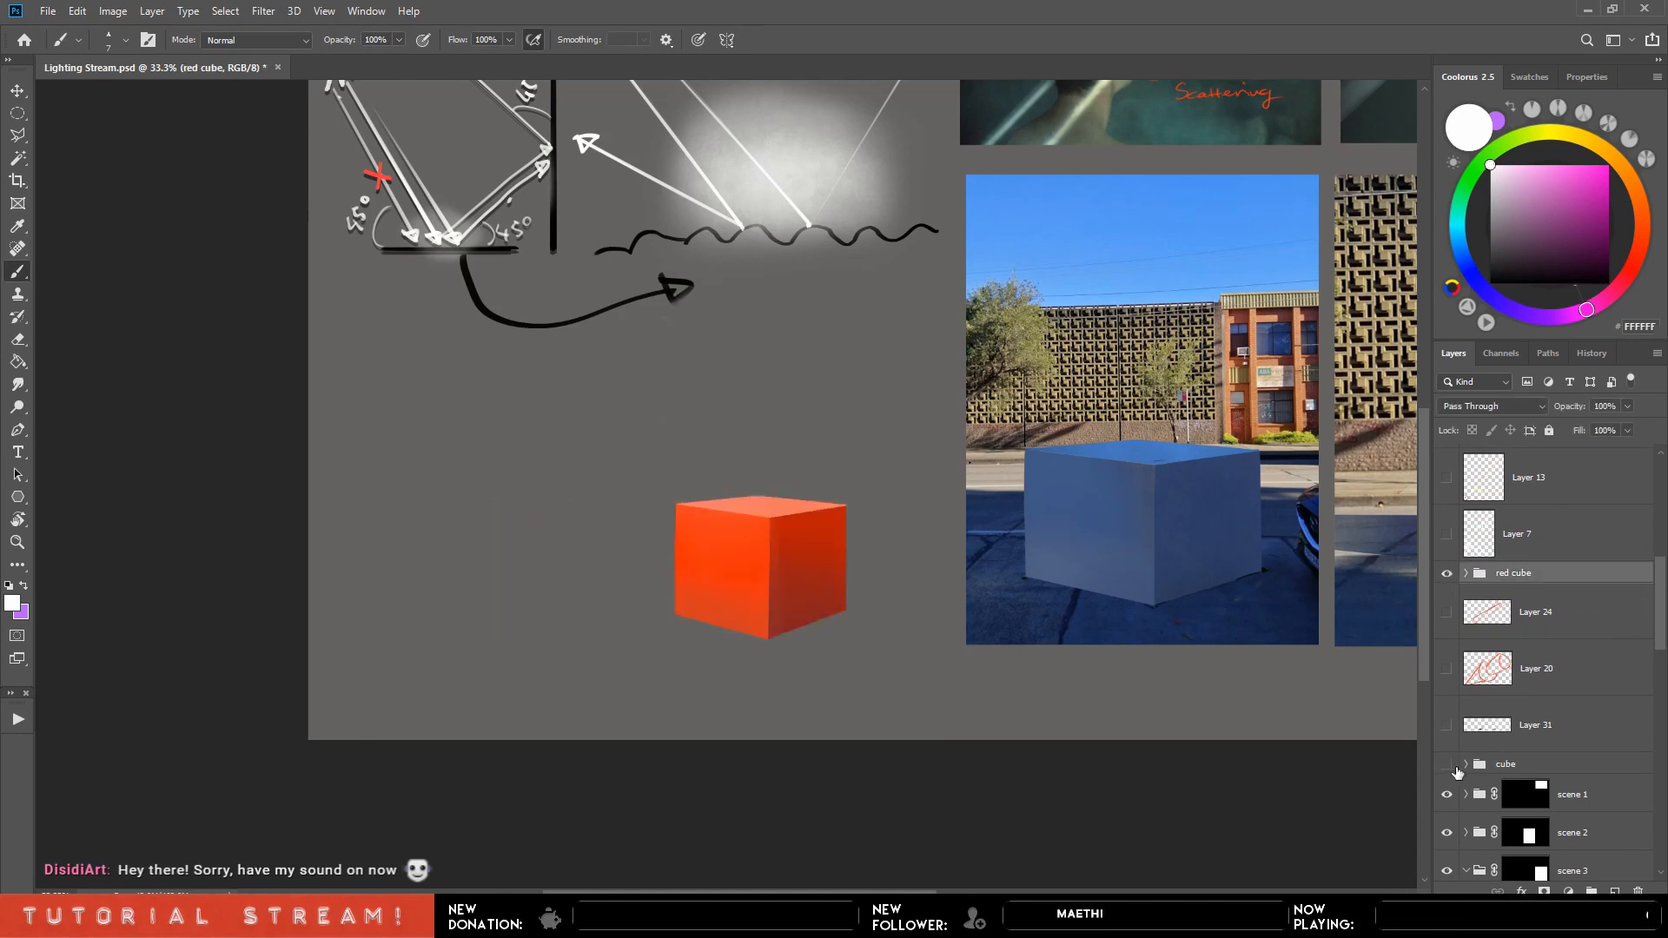
pyautogui.click(1447, 765)
pyautogui.doubleClick(1564, 763)
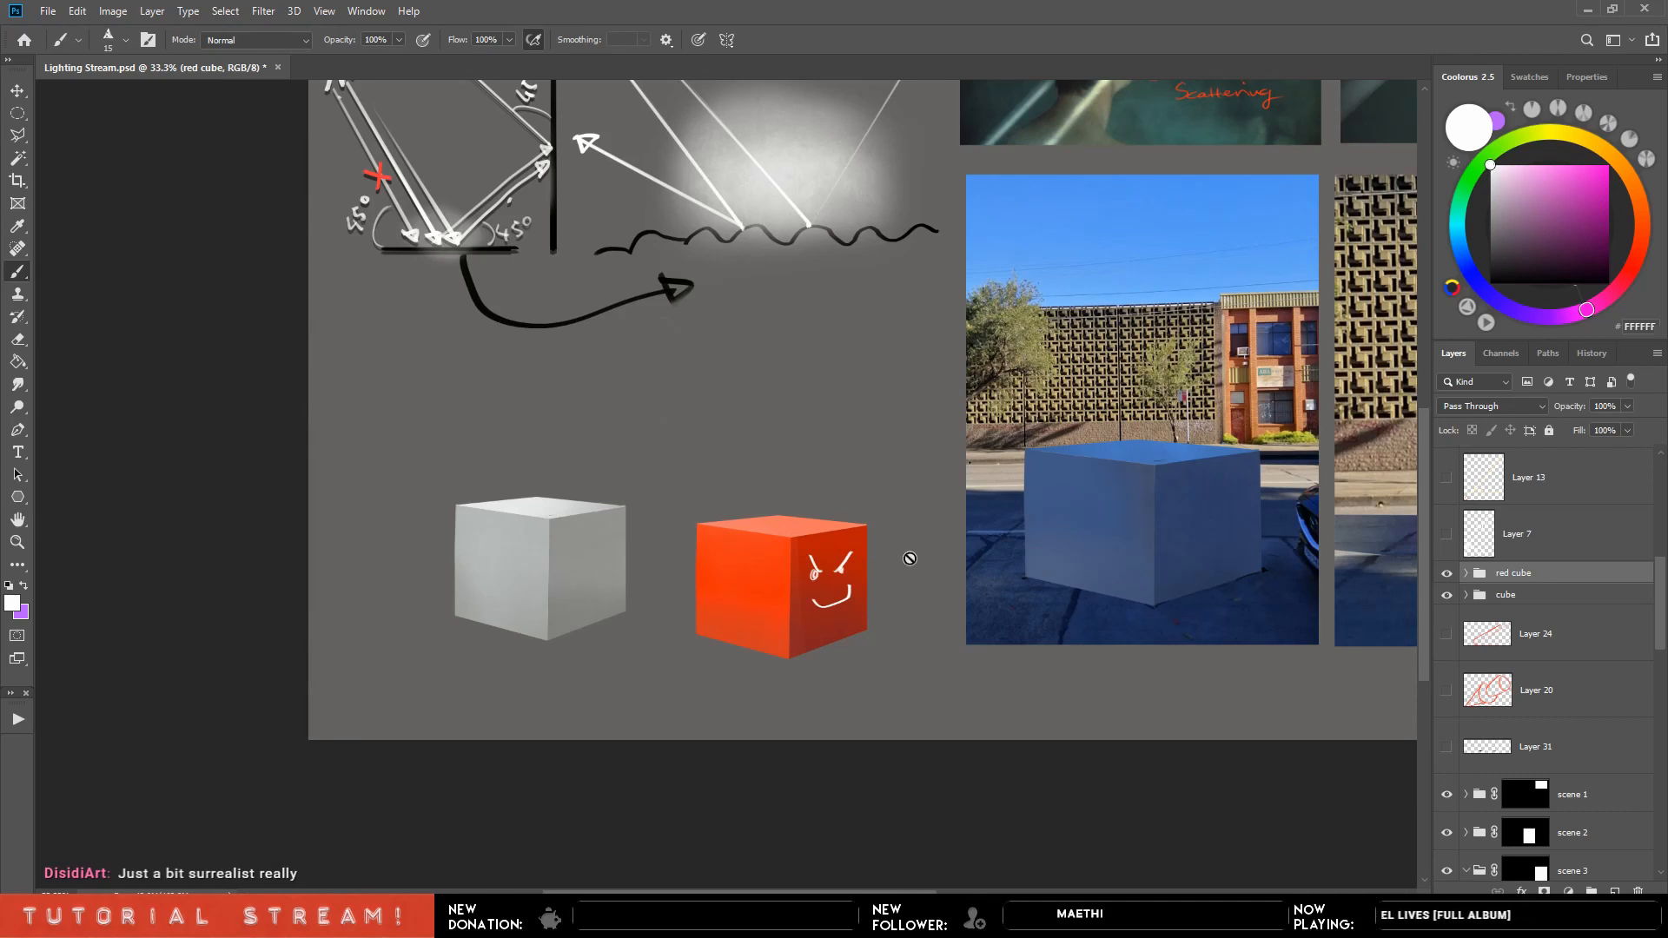
# Move the red cube in front of the grey cube, overlapping its side face, and scale it up.
pyautogui.moveTo(814, 614); pyautogui.dragTo(703, 622)
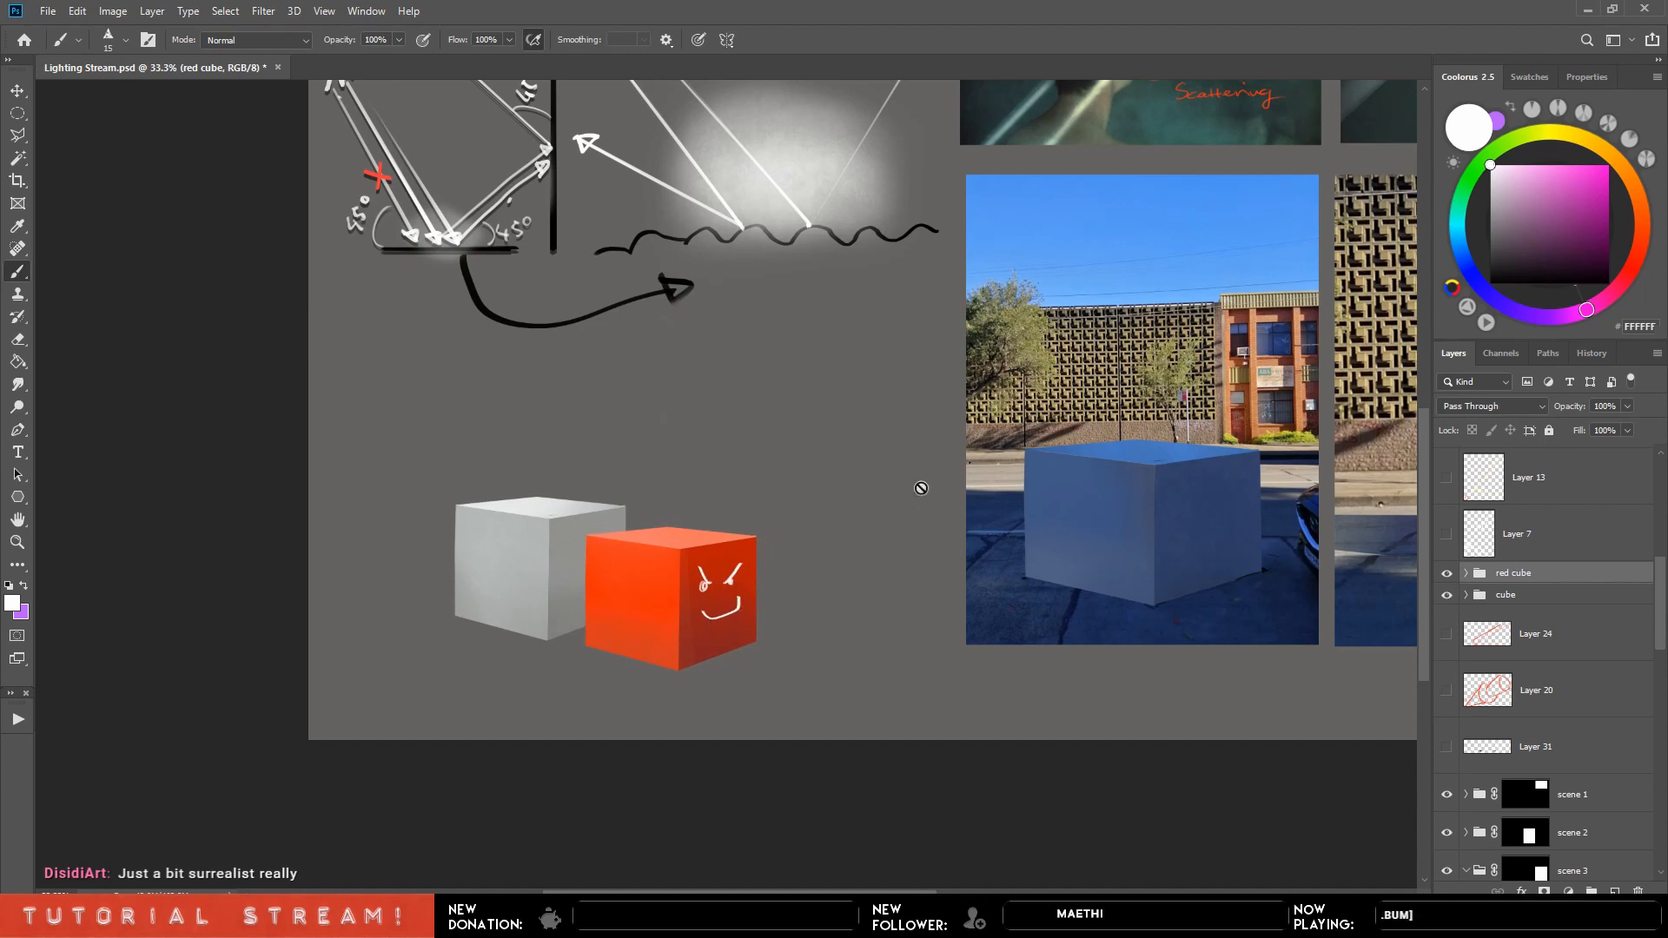
pyautogui.hotkey('ctrl', 't')
pyautogui.moveTo(756, 524); pyautogui.dragTo(798, 466)
pyautogui.moveTo(735, 552); pyautogui.dragTo(737, 563)
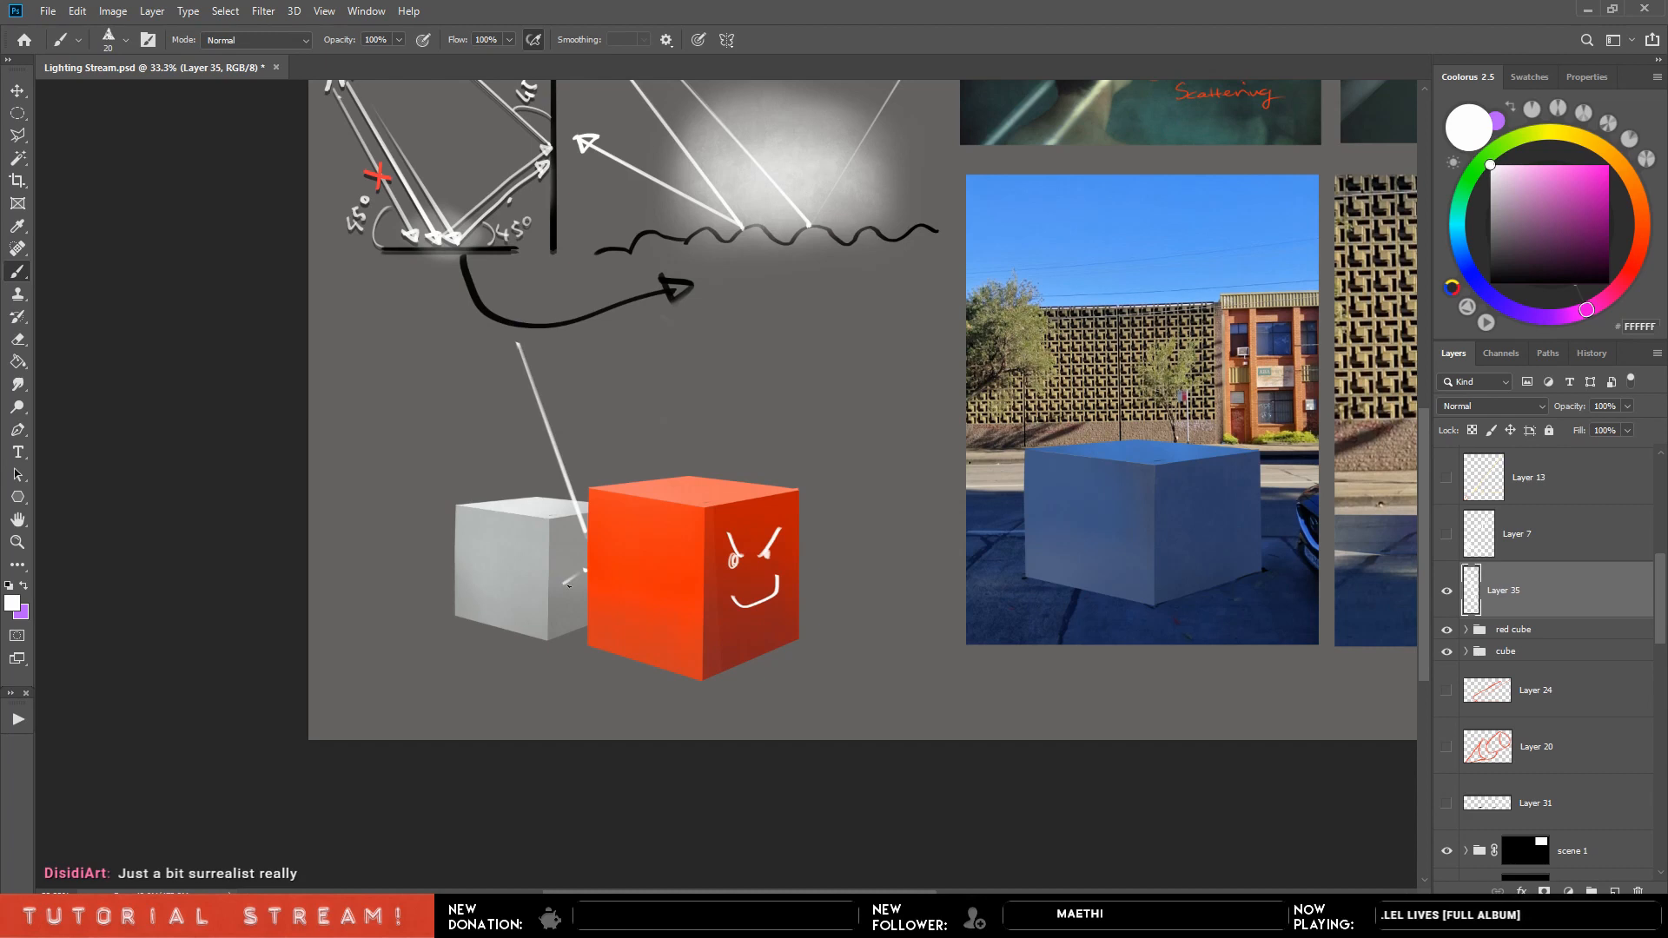
# On a new layer, draw a white light ray hitting the red cube and a red arrow bouncing onto the grey cube's side.
pyautogui.moveTo(586, 570); pyautogui.dragTo(563, 584)
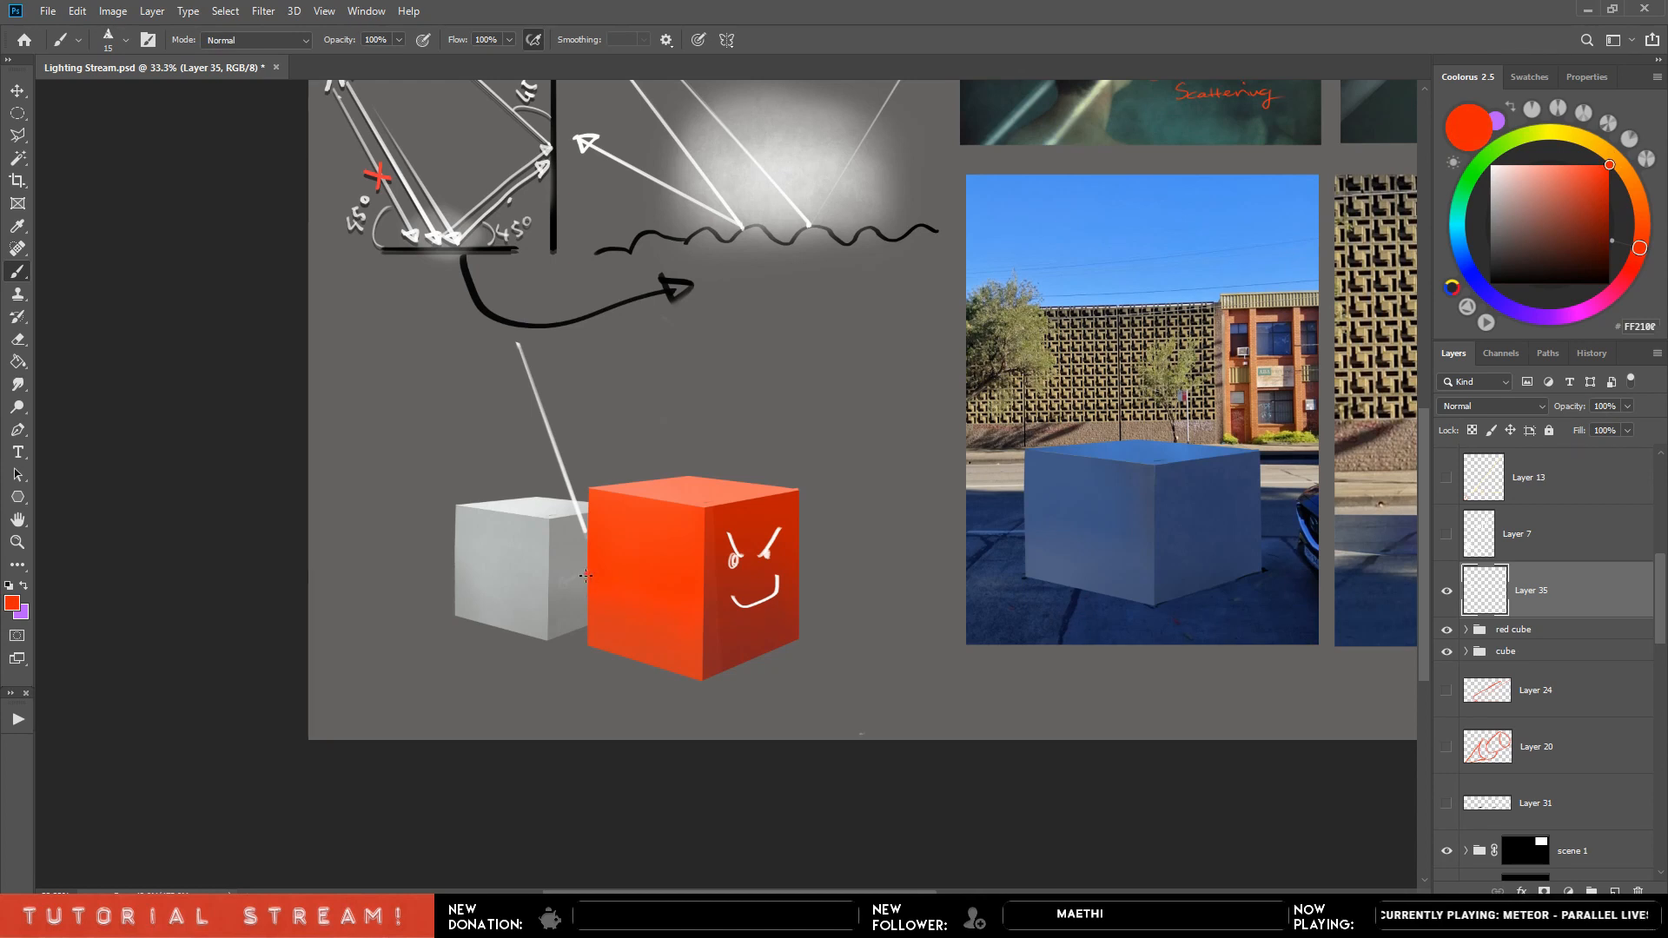
pyautogui.moveTo(587, 572); pyautogui.dragTo(566, 601)
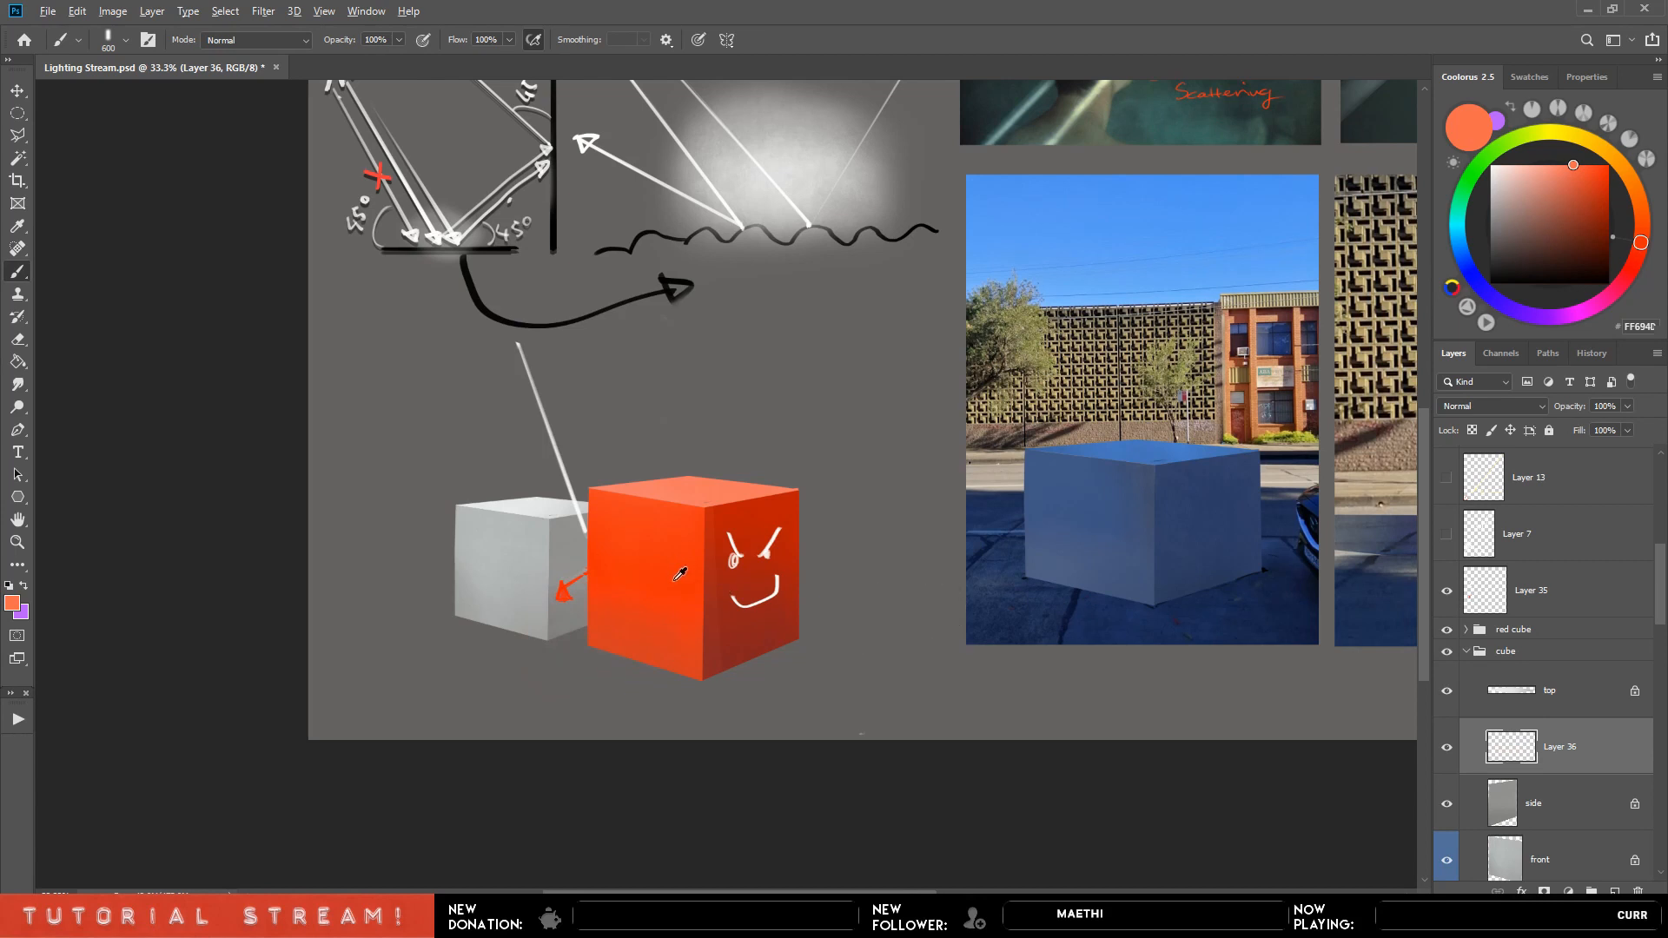
# Paint an orange-red glow on a layer clipped to the grey cube's side face and set its opacity to 54%.
pyautogui.keyDown('alt'); pyautogui.click(681, 573); pyautogui.keyUp('alt')
pyautogui.keyDown('alt'); pyautogui.click(1544, 771); pyautogui.keyUp('alt')
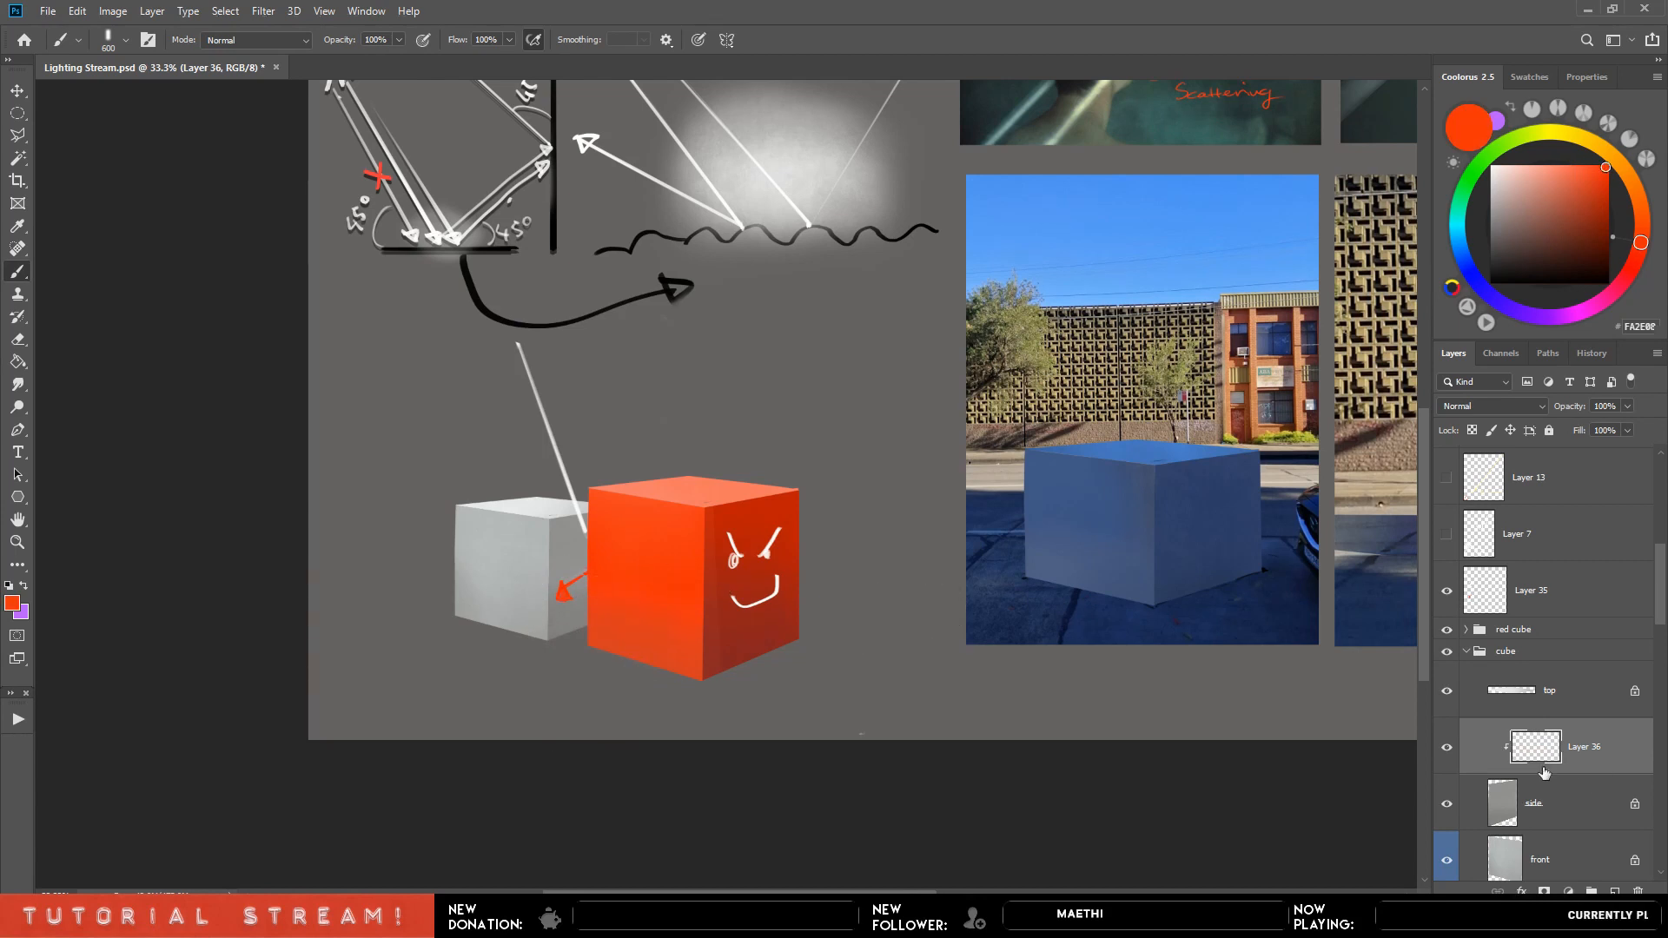
pyautogui.click(1447, 747)
pyautogui.click(1446, 746)
pyautogui.moveTo(561, 594); pyautogui.dragTo(580, 613)
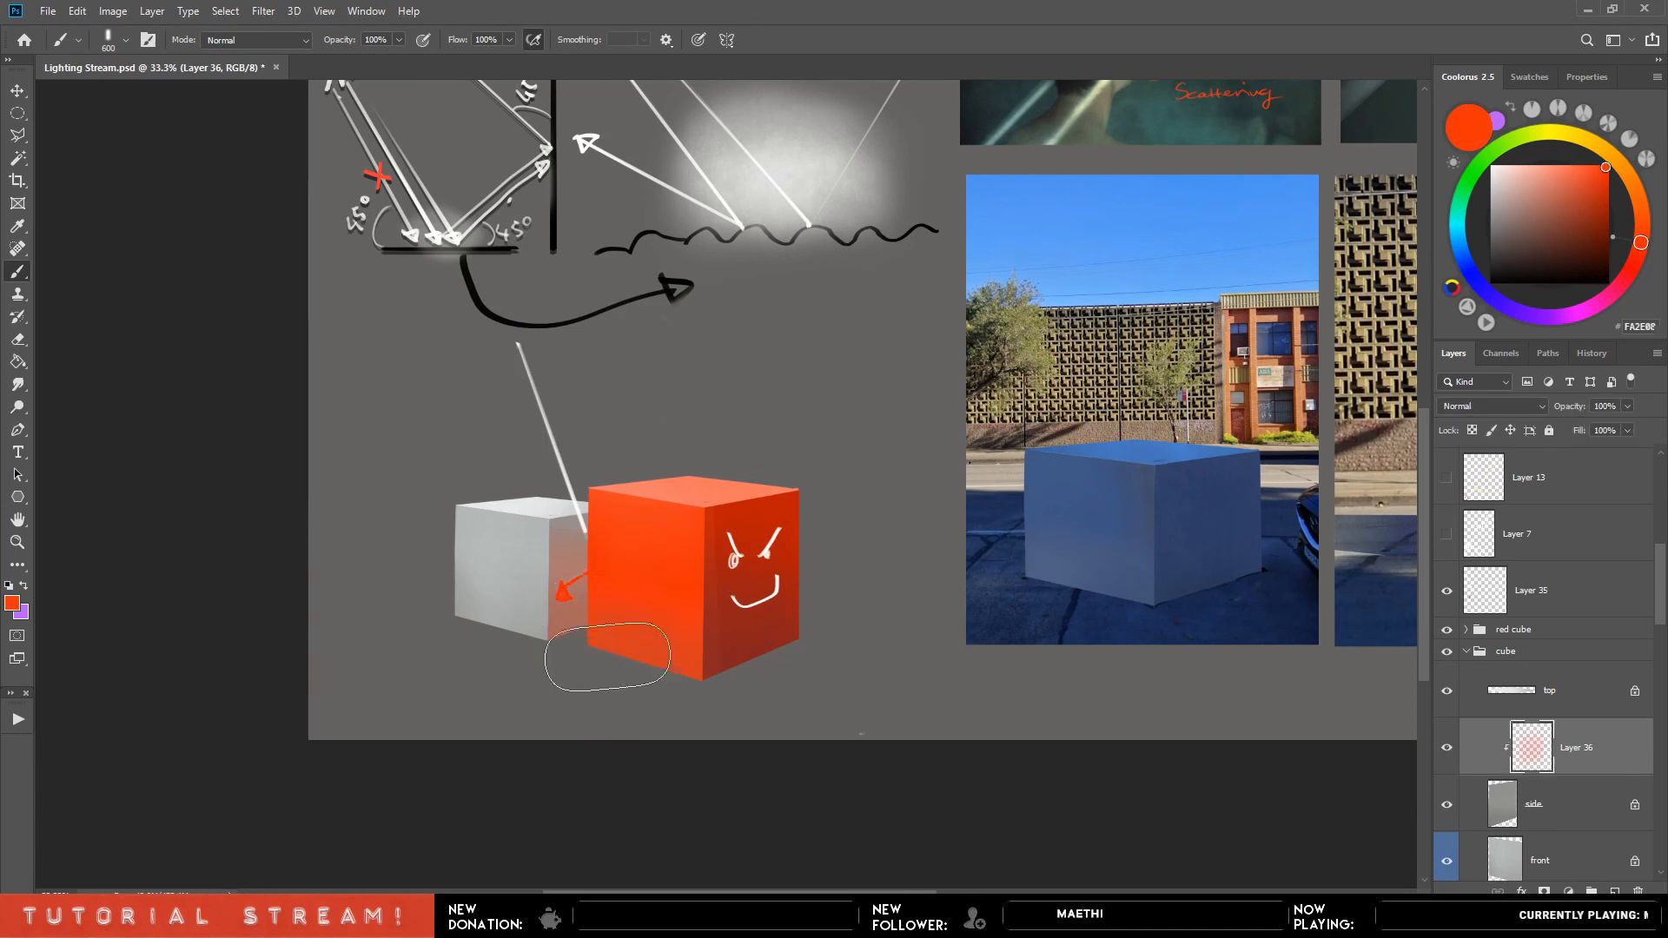
pyautogui.click(608, 656)
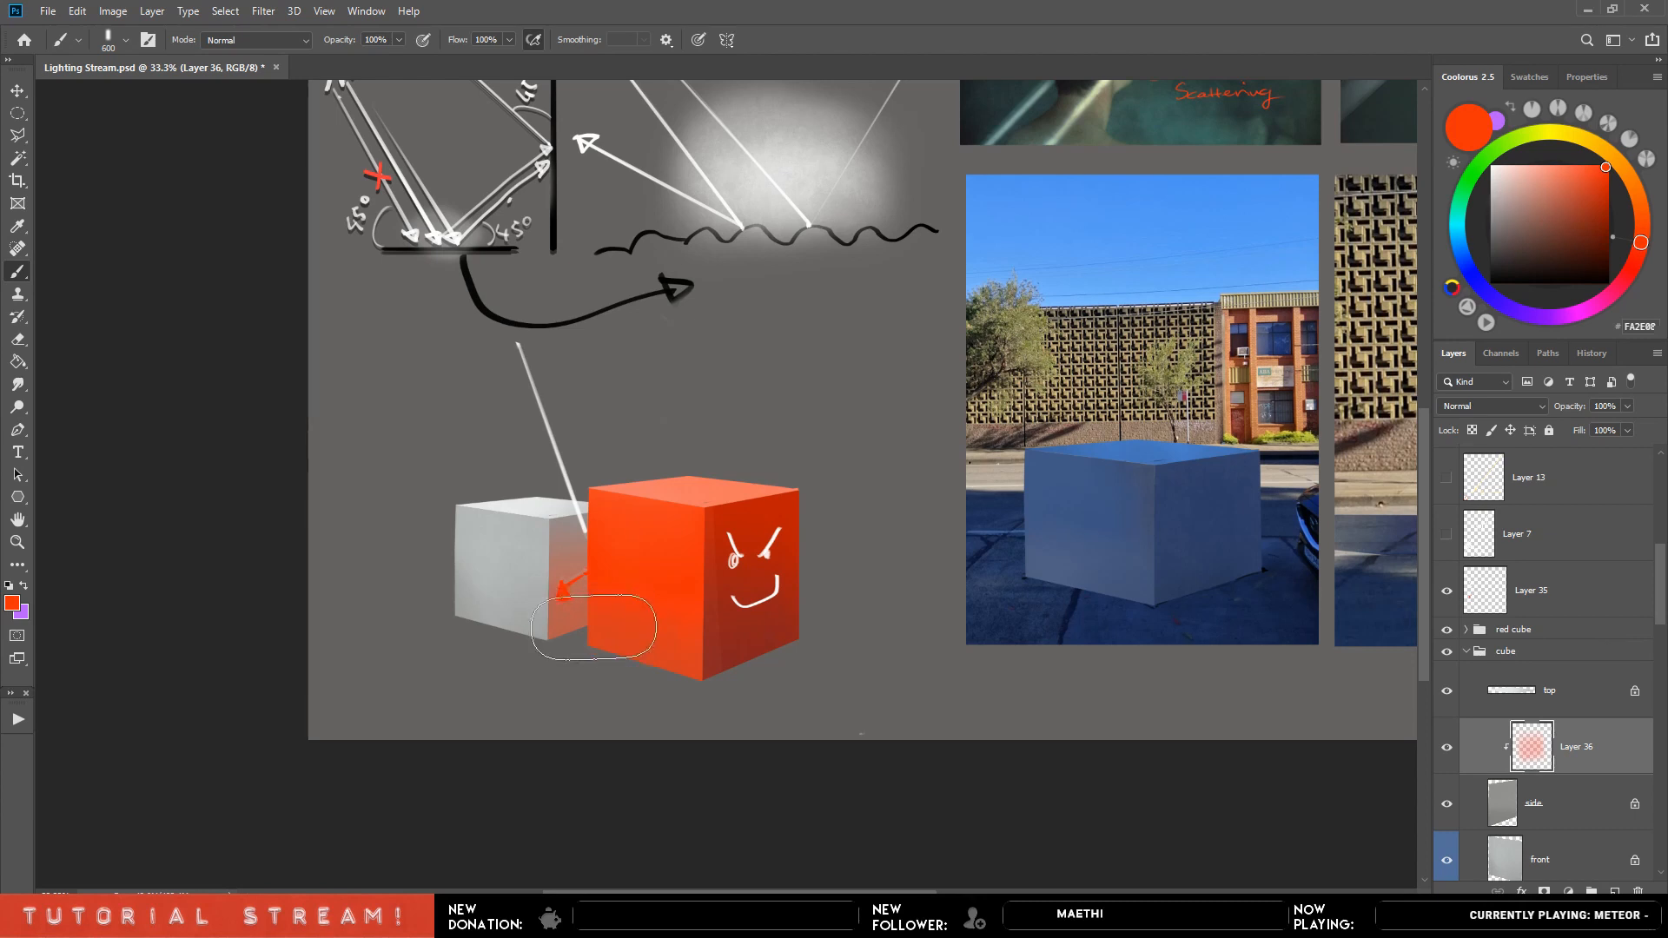
pyautogui.click(1627, 406)
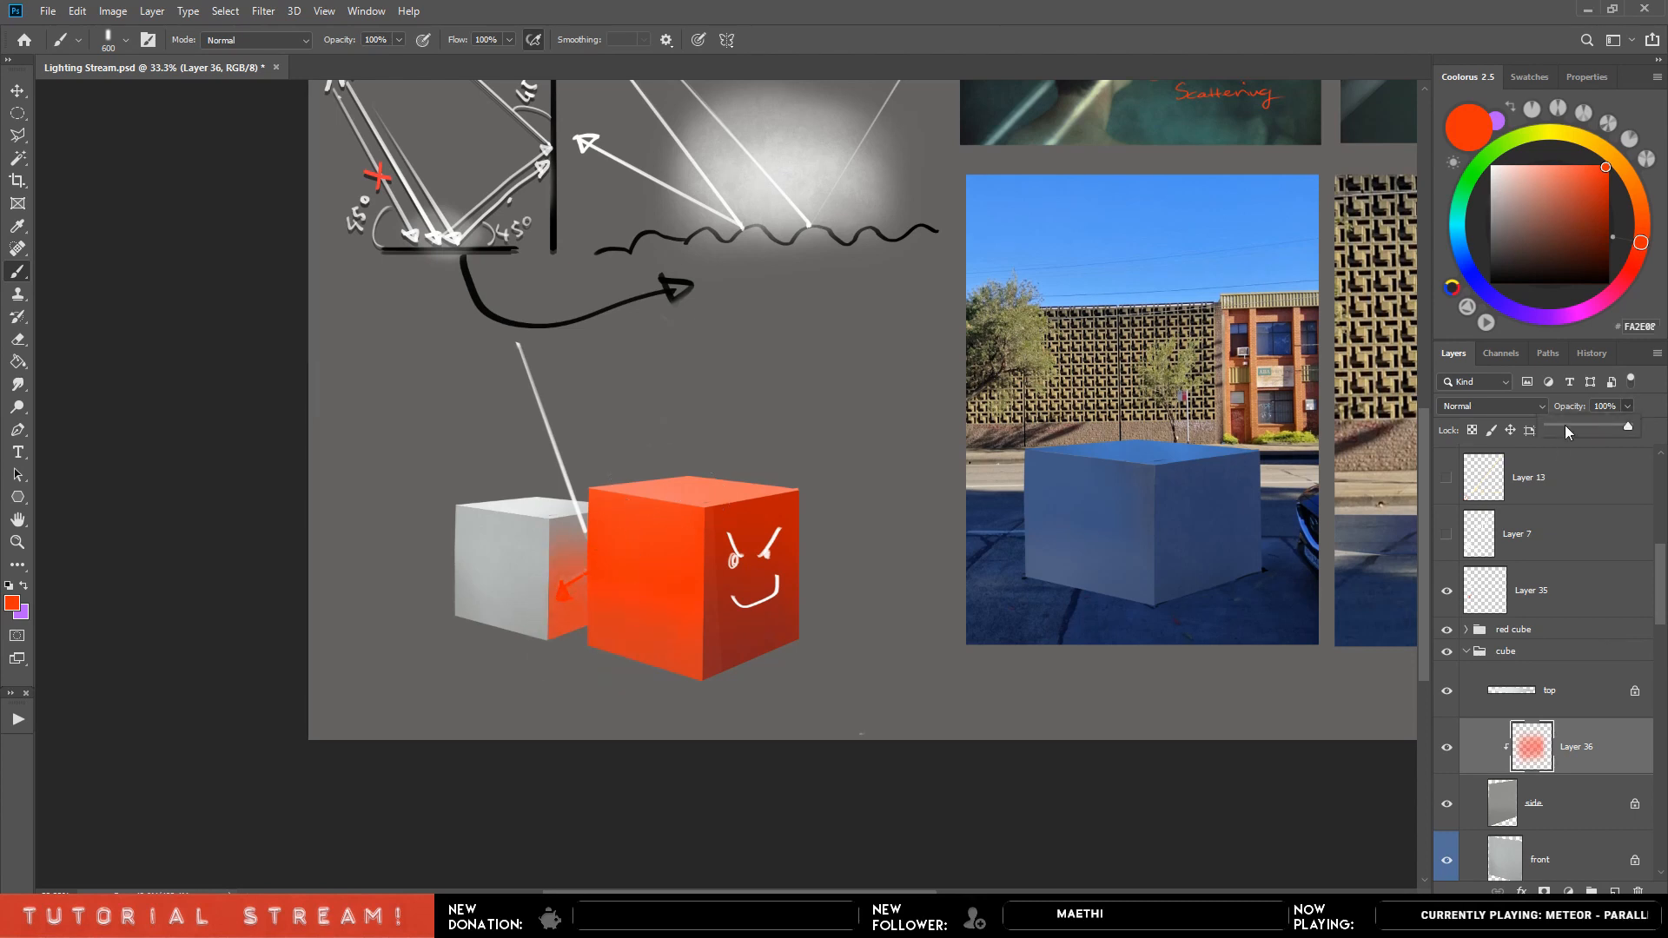
pyautogui.moveTo(1566, 425); pyautogui.dragTo(1592, 426)
pyautogui.press('e')
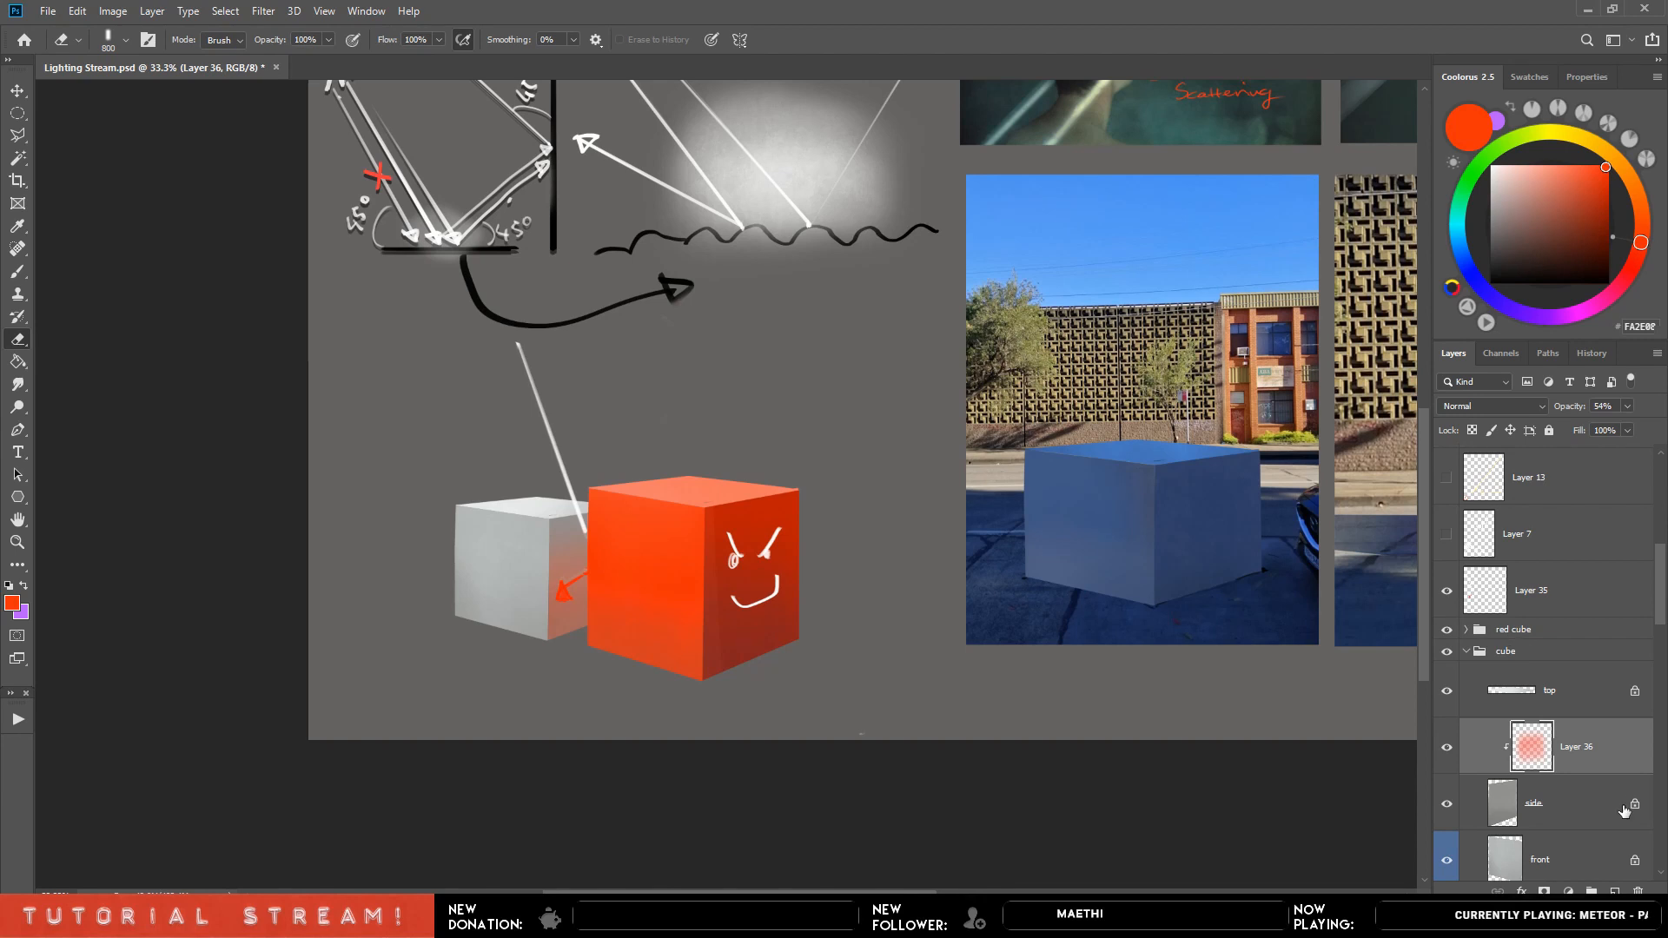
# On a new layer above the red cube group, block in a second cube's bright red front and dark red side.
pyautogui.click(1618, 890)
pyautogui.moveTo(1560, 747); pyautogui.dragTo(1544, 598)
pyautogui.press('b')
pyautogui.press('F5')
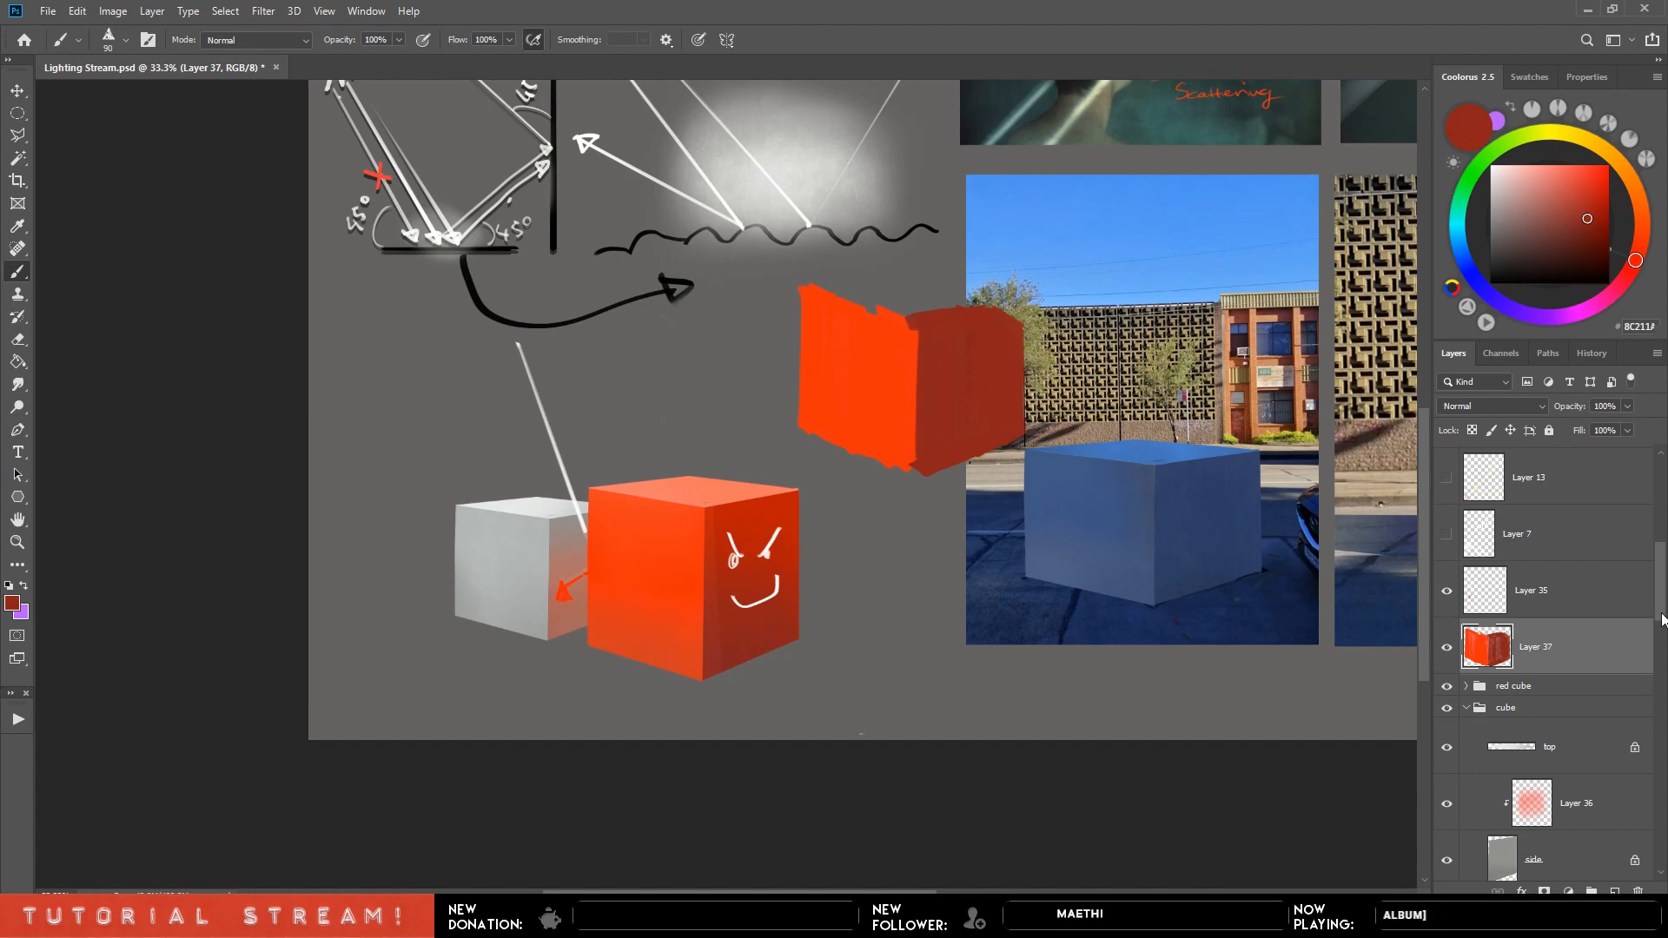
# Hide the scene groups and the backgrounds group to clear the area around the new cube.
pyautogui.moveTo(1660, 613); pyautogui.dragTo(1658, 709)
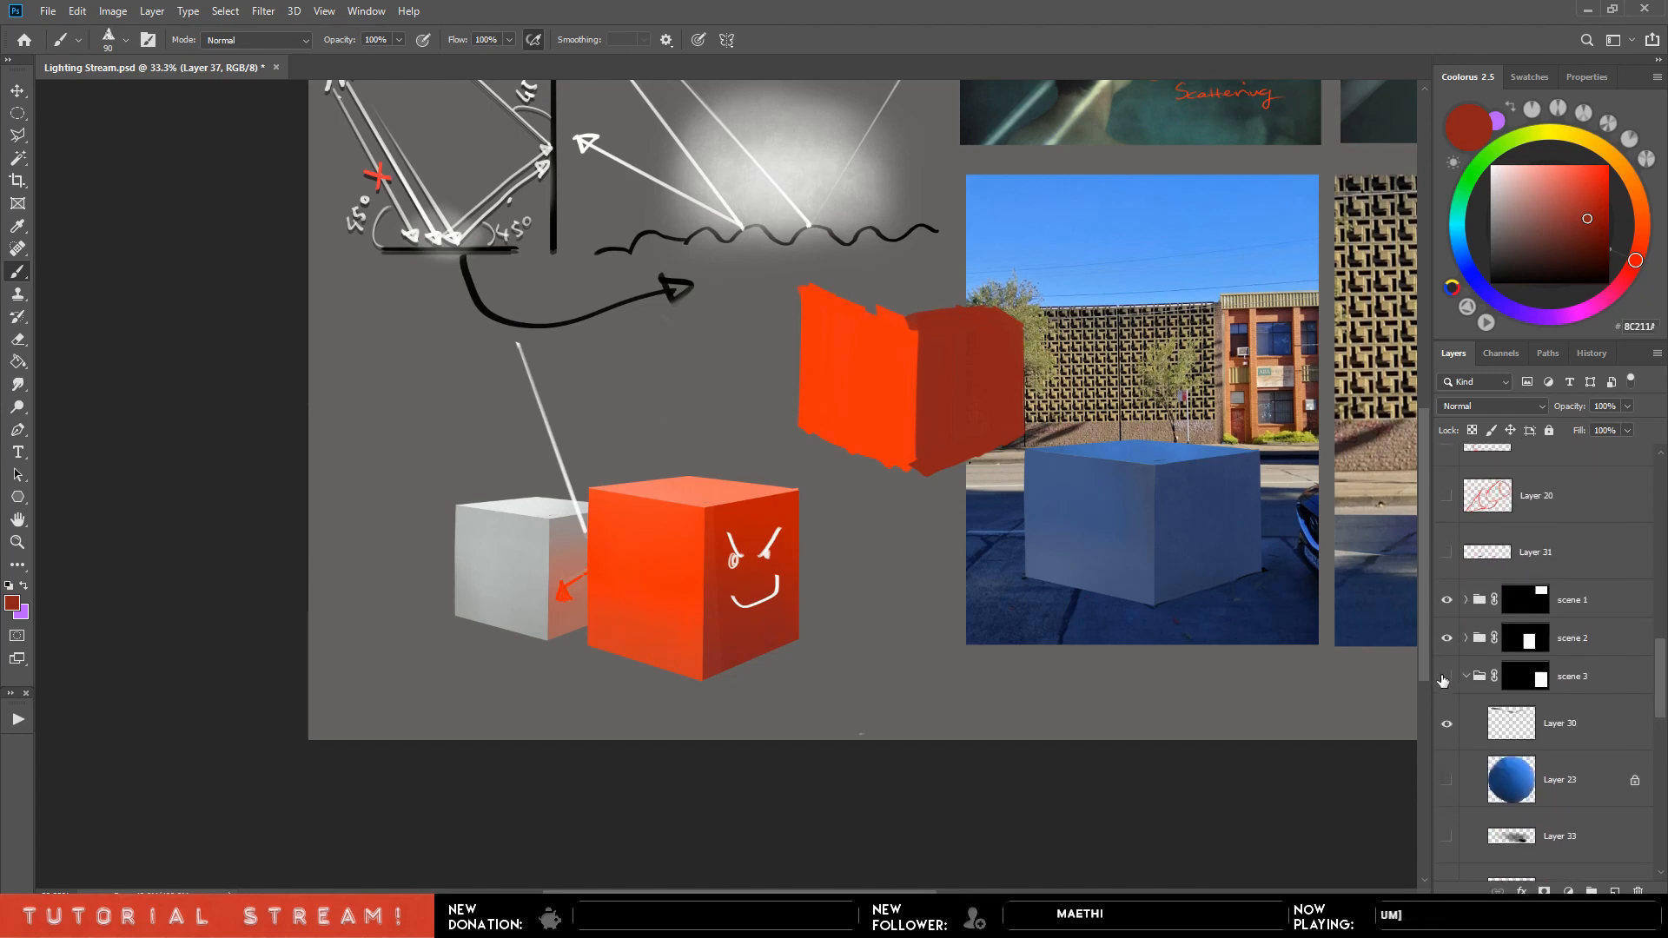
pyautogui.moveTo(1446, 678)
pyautogui.mouseDown()
pyautogui.moveTo(1448, 601)
pyautogui.moveTo(1448, 678)
pyautogui.mouseUp()
pyautogui.moveTo(1659, 685)
pyautogui.mouseDown()
pyautogui.moveTo(1662, 816)
pyautogui.moveTo(1662, 673)
pyautogui.mouseUp()
pyautogui.moveTo(1442, 690); pyautogui.dragTo(1450, 620)
pyautogui.moveTo(1659, 672); pyautogui.dragTo(1658, 572)
# Paint the new cube's top face in a light salmon colour sampled from the existing red cube's top.
pyautogui.press('x')
pyautogui.keyDown('alt'); pyautogui.click(696, 490); pyautogui.keyUp('alt')
pyautogui.moveTo(823, 294)
pyautogui.mouseDown()
pyautogui.moveTo(867, 304)
pyautogui.moveTo(870, 281)
pyautogui.moveTo(809, 292)
pyautogui.moveTo(960, 291)
pyautogui.moveTo(862, 298)
pyautogui.moveTo(920, 293)
pyautogui.moveTo(899, 327)
pyautogui.moveTo(982, 308)
pyautogui.moveTo(817, 288)
pyautogui.moveTo(950, 267)
pyautogui.moveTo(1004, 308)
pyautogui.mouseUp()
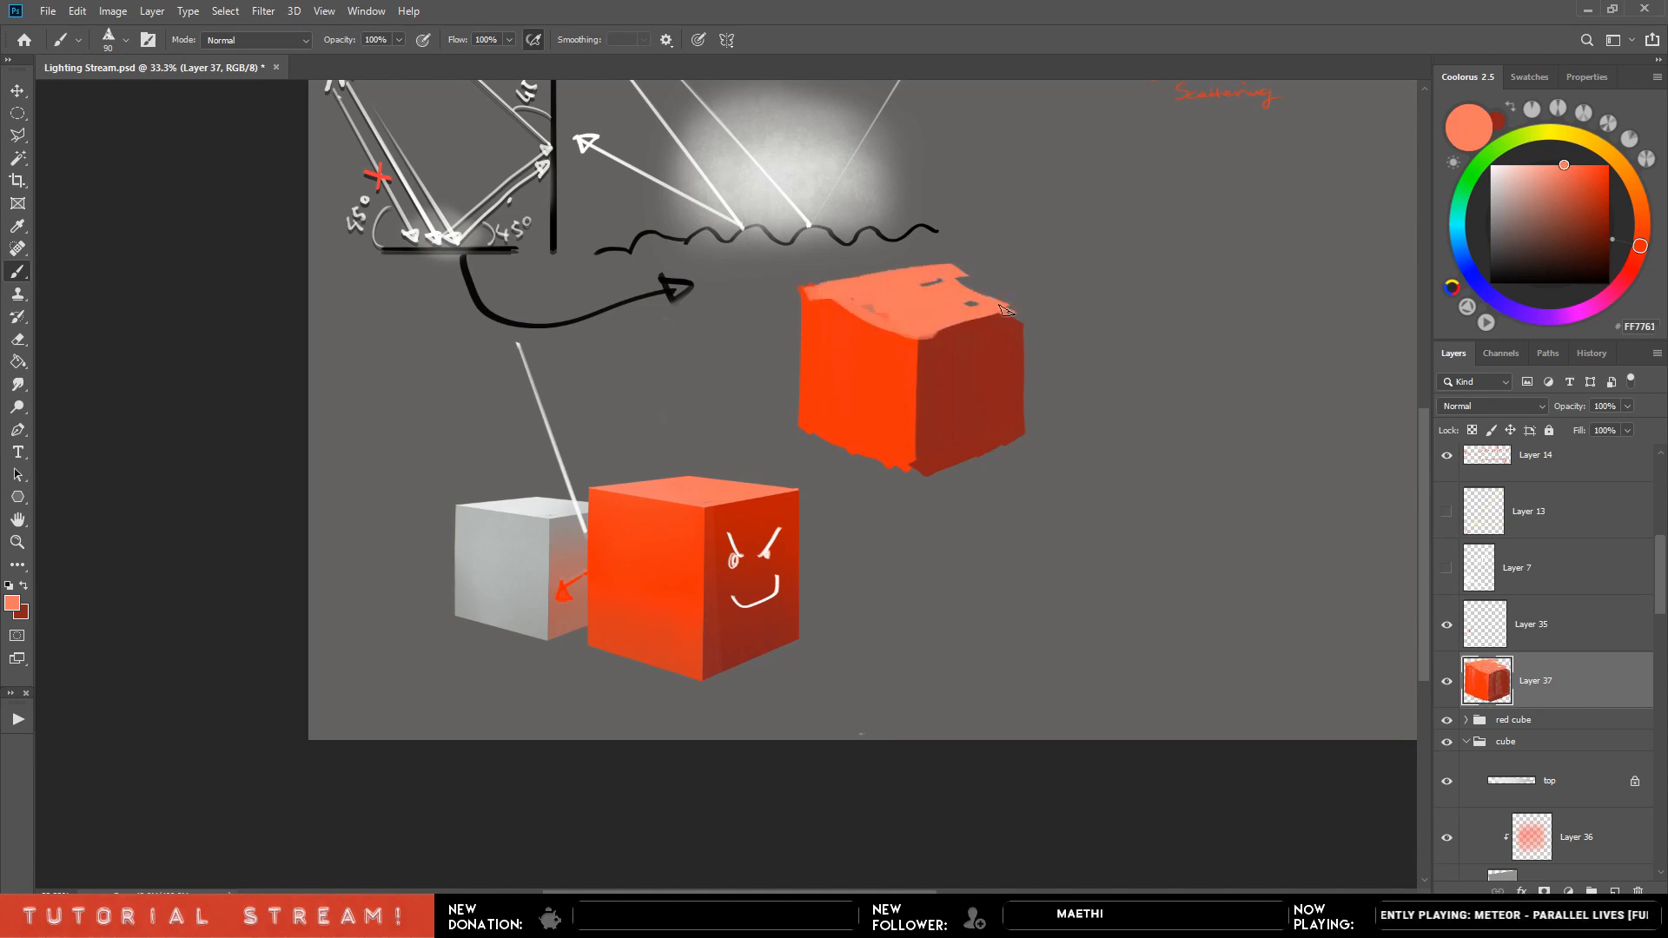
# Brush a translucent red wash beside the new cube's front face and cover part of it with a muted grey-red strip.
pyautogui.keyDown('alt'); pyautogui.click(750, 513); pyautogui.keyUp('alt')
pyautogui.press(']')
pyautogui.moveTo(781, 333)
pyautogui.mouseDown()
pyautogui.moveTo(739, 404)
pyautogui.moveTo(825, 222)
pyautogui.mouseUp()
pyautogui.keyDown('alt'); pyautogui.click(574, 601); pyautogui.keyUp('alt')
pyautogui.press(']')
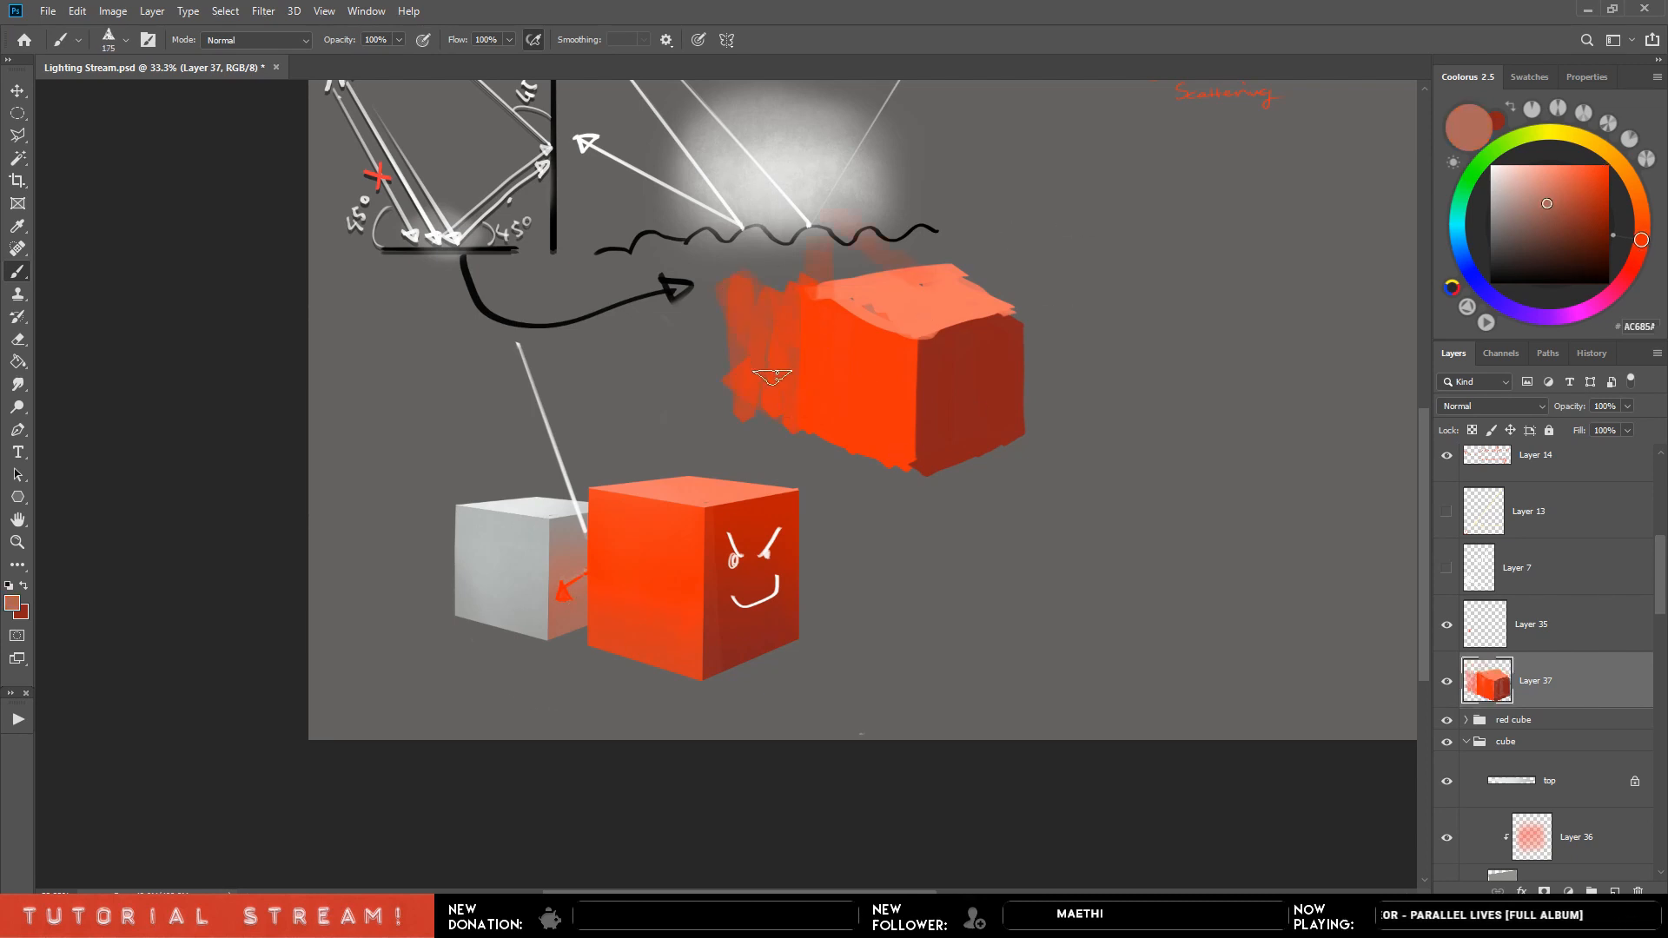
pyautogui.moveTo(764, 283)
pyautogui.mouseDown()
pyautogui.moveTo(573, 524)
pyautogui.moveTo(786, 266)
pyautogui.moveTo(762, 383)
pyautogui.moveTo(746, 333)
pyautogui.moveTo(780, 401)
pyautogui.mouseUp()
pyautogui.keyDown('alt'); pyautogui.click(567, 505); pyautogui.keyUp('alt')
pyautogui.press(']')
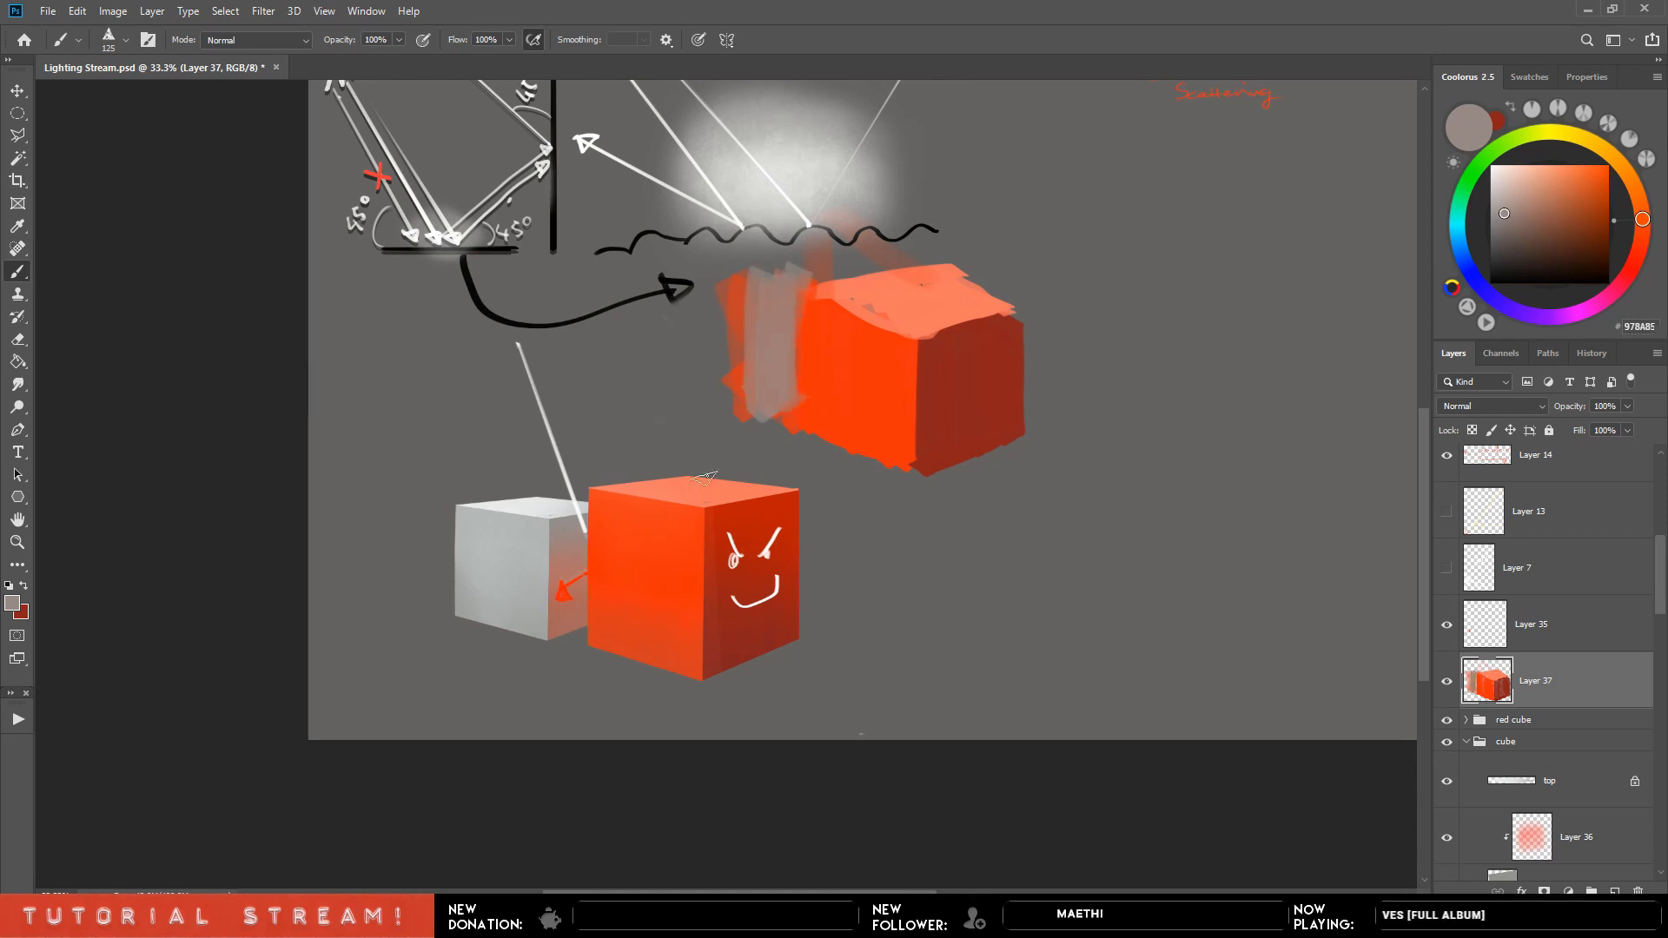
# Block in a light grey front face beside the muted strip using grey sampled from the existing grey cube.
pyautogui.keyDown('alt'); pyautogui.click(515, 564); pyautogui.keyUp('alt')
pyautogui.moveTo(730, 352)
pyautogui.mouseDown()
pyautogui.moveTo(682, 382)
pyautogui.moveTo(739, 404)
pyautogui.mouseUp()
pyautogui.moveTo(734, 270); pyautogui.dragTo(760, 395)
pyautogui.moveTo(691, 287); pyautogui.dragTo(665, 386)
pyautogui.moveTo(708, 248); pyautogui.dragTo(711, 375)
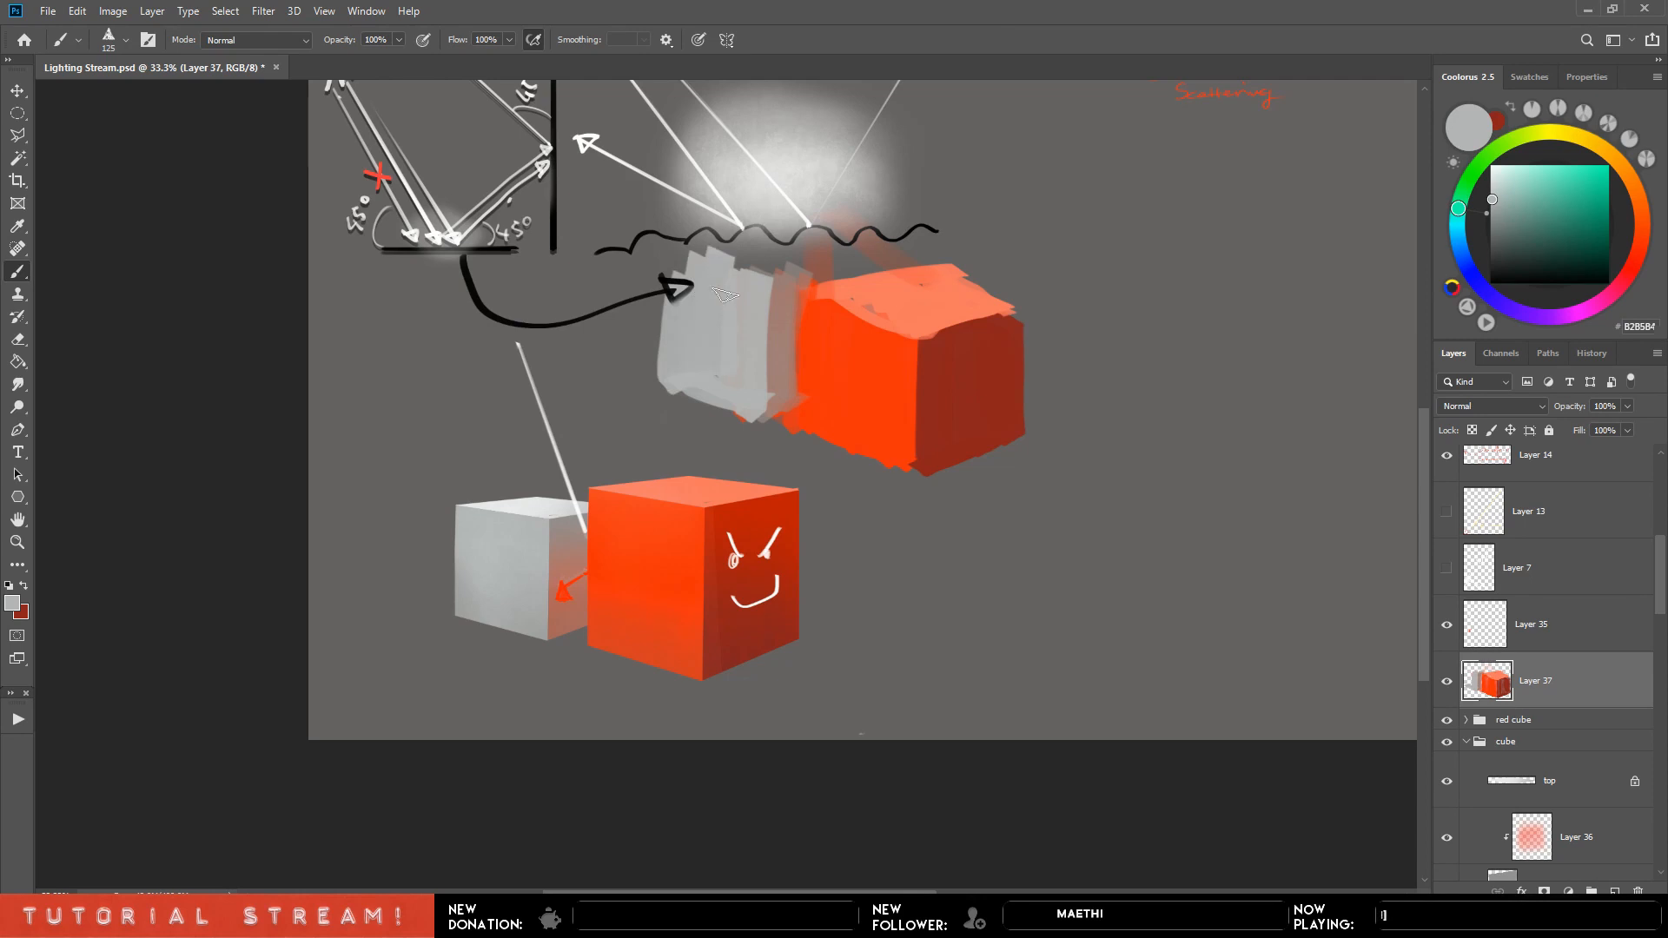
# Paint a near-white top face on the new grey cube with a smaller brush.
pyautogui.keyDown('alt'); pyautogui.click(855, 352); pyautogui.keyUp('alt')
pyautogui.press(']')
pyautogui.press(']')
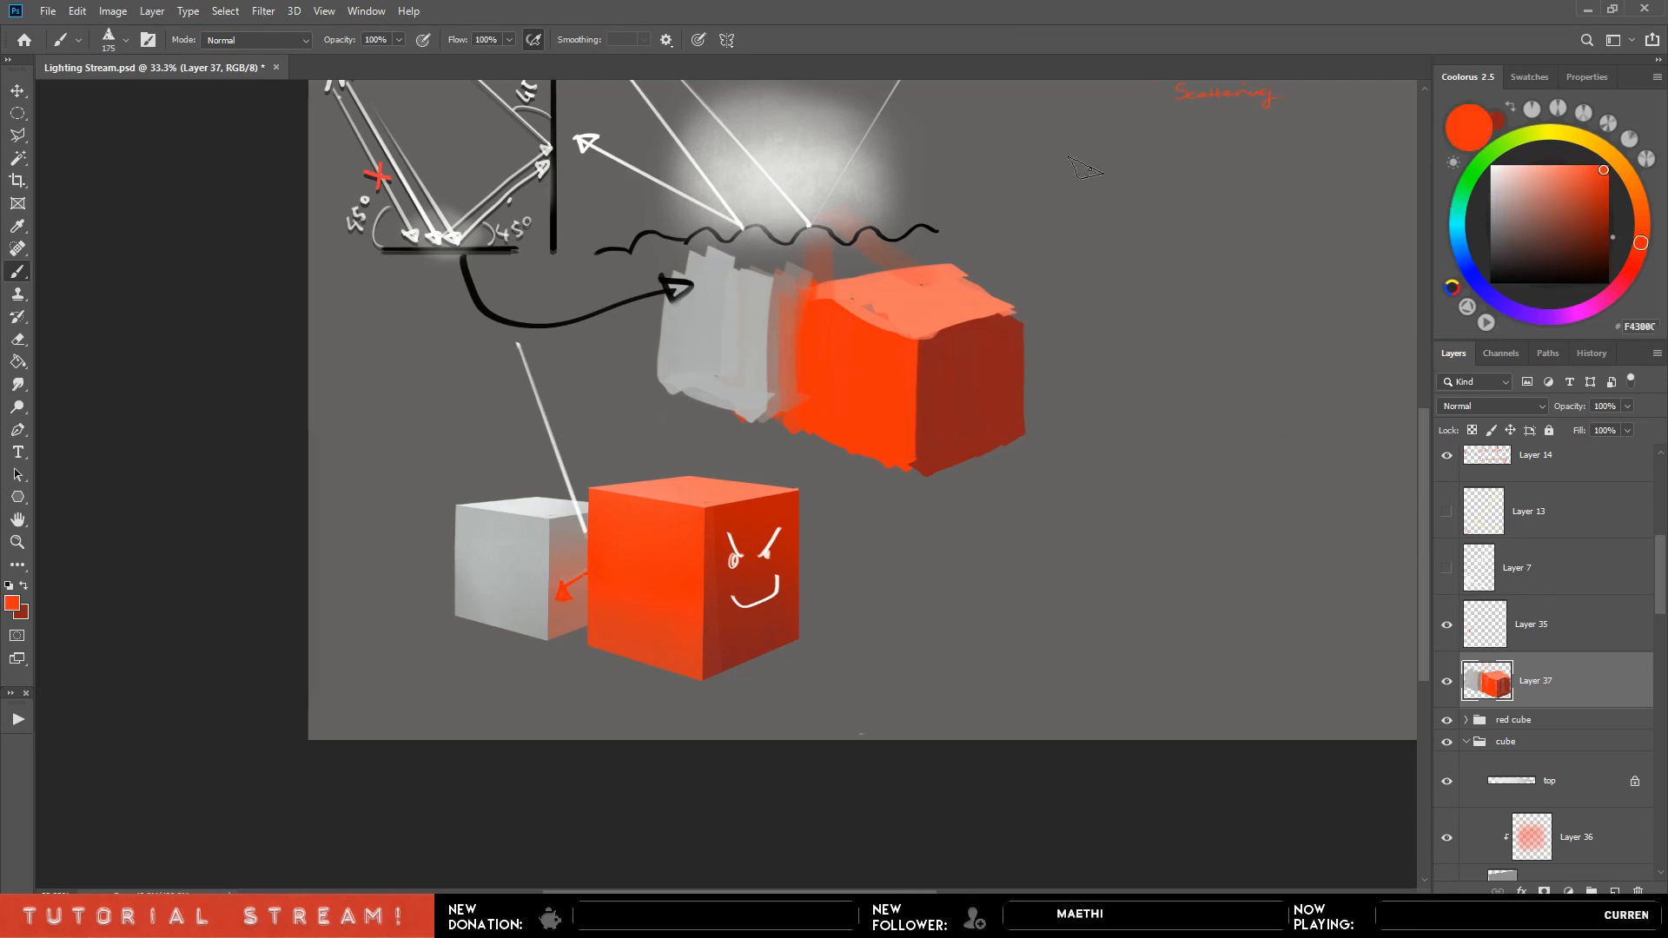
pyautogui.keyDown('alt'); pyautogui.click(749, 276); pyautogui.keyUp('alt')
pyautogui.press('[')
pyautogui.press('[')
pyautogui.press('[')
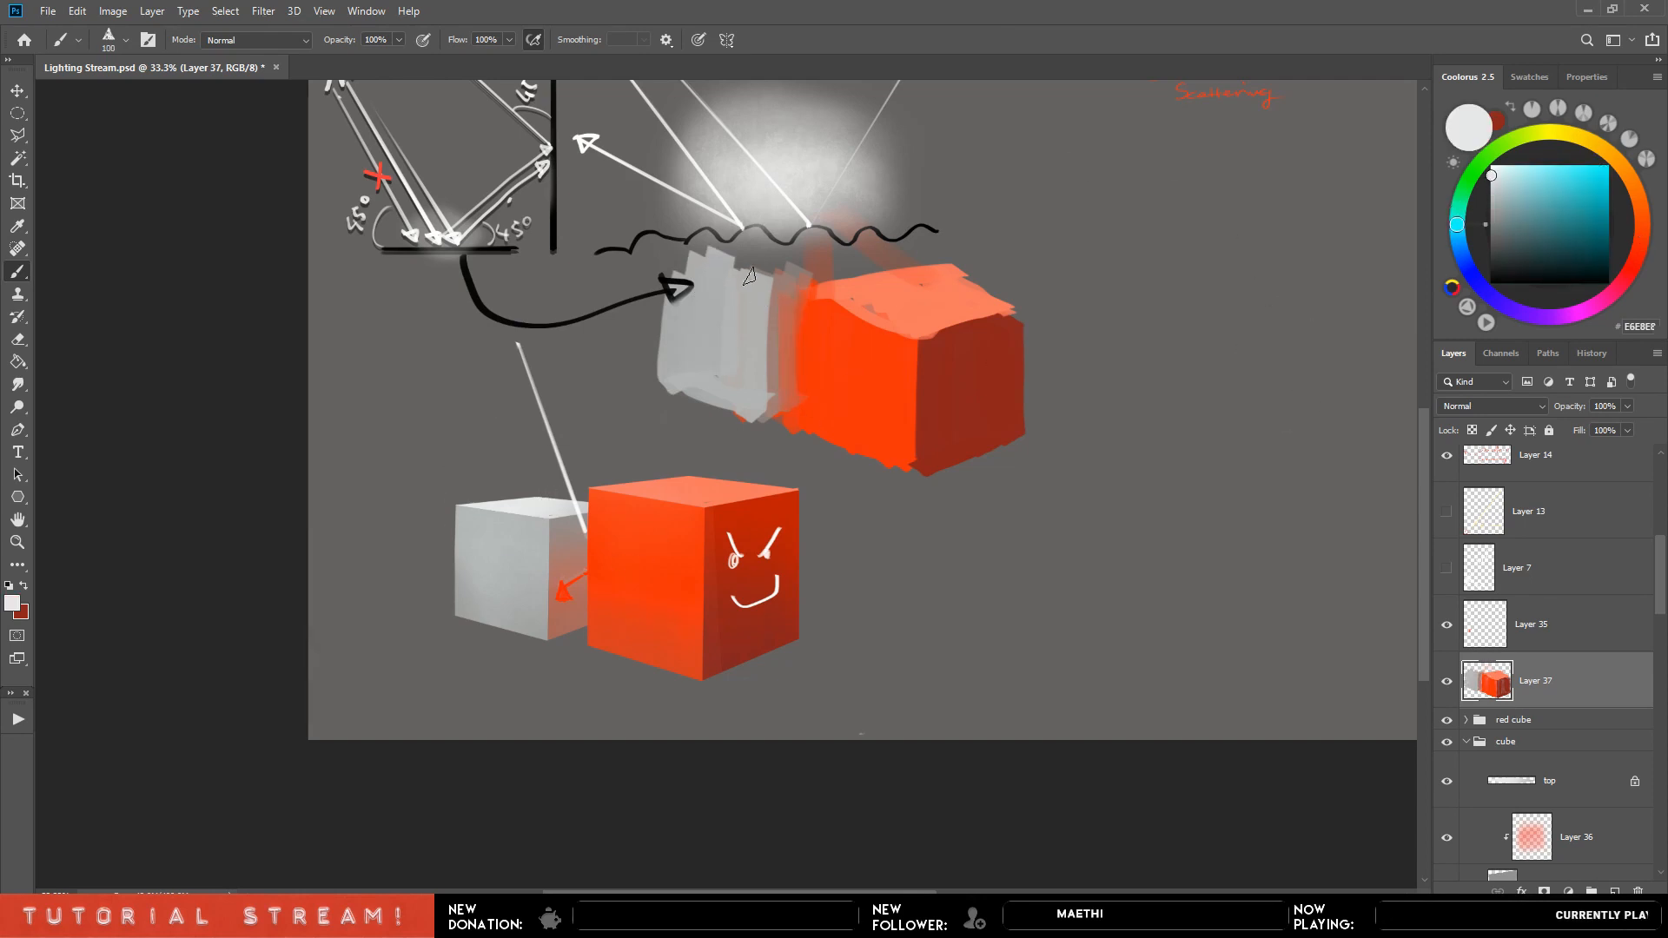
pyautogui.press('[')
pyautogui.press('[')
pyautogui.press('[')
pyautogui.moveTo(682, 261)
pyautogui.mouseDown()
pyautogui.moveTo(840, 262)
pyautogui.moveTo(813, 256)
pyautogui.mouseUp()
pyautogui.moveTo(695, 258)
pyautogui.mouseDown()
pyautogui.moveTo(678, 266)
pyautogui.moveTo(667, 352)
pyautogui.moveTo(934, 474)
pyautogui.mouseUp()
# Rework the new red cube's front face with sampled reds, extending it upward and smoothing its lower edge.
pyautogui.keyDown('alt'); pyautogui.click(690, 358); pyautogui.keyUp('alt')
pyautogui.press(']')
pyautogui.press(']')
pyautogui.keyDown('alt'); pyautogui.click(834, 380); pyautogui.keyUp('alt')
pyautogui.press(']')
pyautogui.keyDown('alt'); pyautogui.click(844, 436); pyautogui.keyUp('alt')
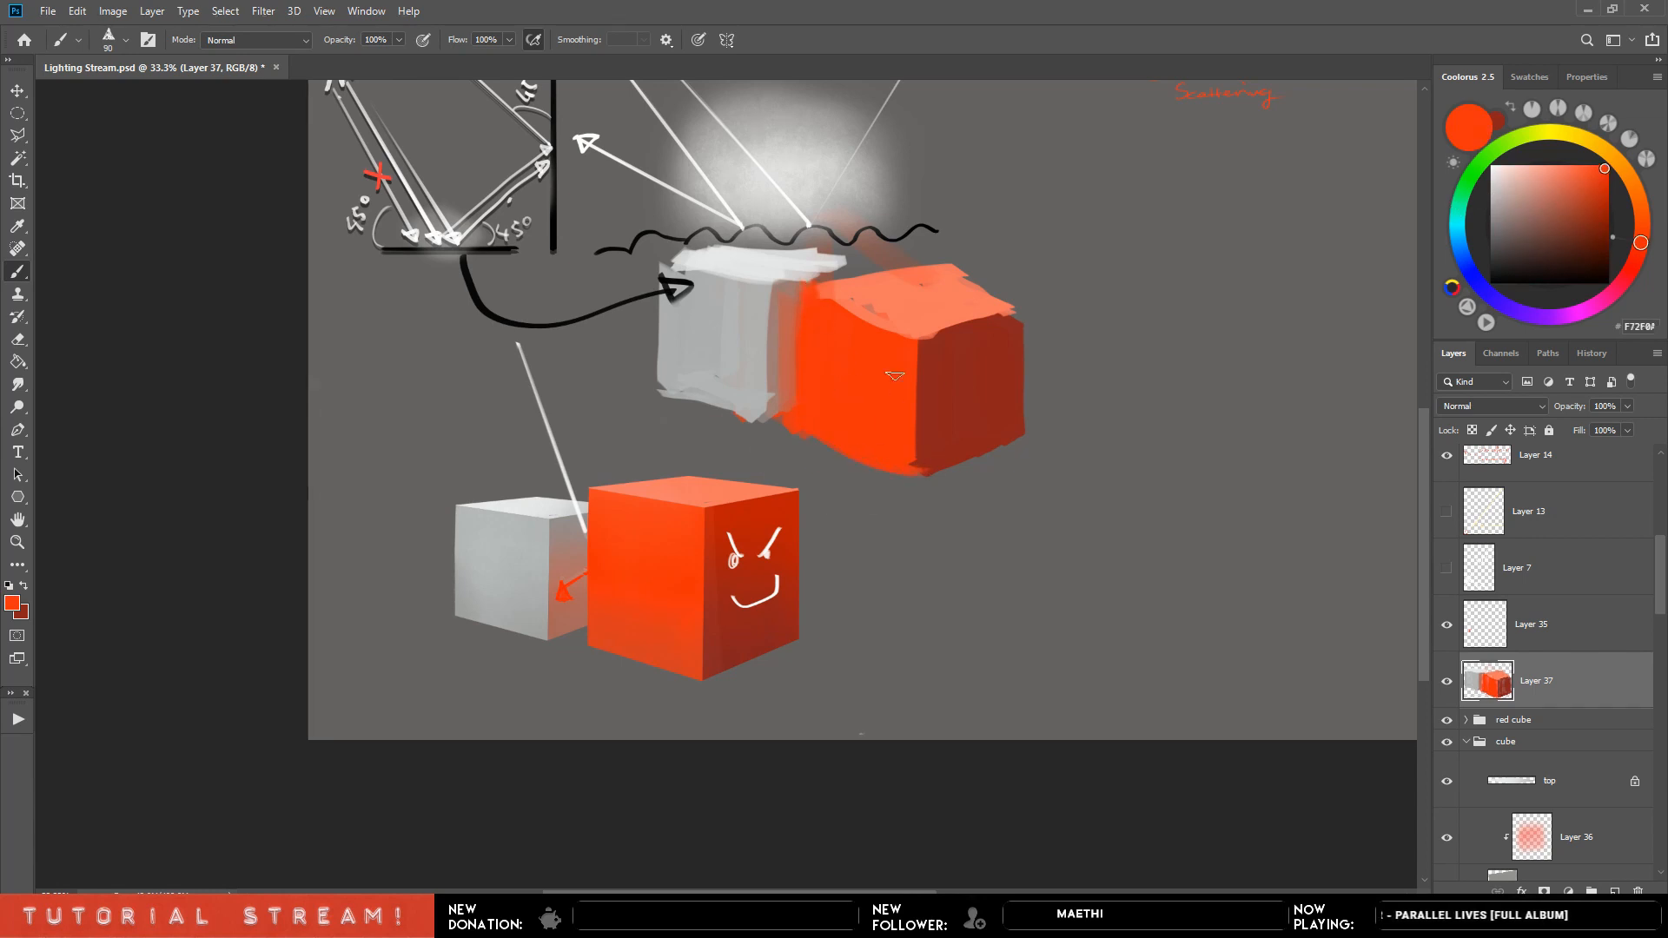
pyautogui.moveTo(806, 283)
pyautogui.mouseDown()
pyautogui.moveTo(906, 314)
pyautogui.moveTo(919, 287)
pyautogui.moveTo(885, 326)
pyautogui.moveTo(910, 332)
pyautogui.moveTo(828, 298)
pyautogui.moveTo(817, 259)
pyautogui.moveTo(894, 279)
pyautogui.moveTo(895, 258)
pyautogui.moveTo(960, 252)
pyautogui.moveTo(1017, 267)
pyautogui.moveTo(941, 367)
pyautogui.mouseUp()
# Reshape the new red cube's top face into a flatter plane using colours sampled from it.
pyautogui.press(']')
pyautogui.keyDown('alt'); pyautogui.click(961, 290); pyautogui.keyUp('alt')
pyautogui.press('[')
pyautogui.press('[')
pyautogui.press('[')
pyautogui.keyDown('alt'); pyautogui.click(824, 291); pyautogui.keyUp('alt')
pyautogui.press(']')
pyautogui.press(']')
pyautogui.keyDown('alt'); pyautogui.click(981, 299); pyautogui.keyUp('alt')
pyautogui.press('[')
pyautogui.press(']')
# Widen and square off the new red cube's shadowed side with its sampled dark red.
pyautogui.keyDown('alt'); pyautogui.click(1004, 352); pyautogui.keyUp('alt')
pyautogui.press(']')
pyautogui.moveTo(934, 291); pyautogui.dragTo(1025, 271)
pyautogui.moveTo(1034, 278); pyautogui.dragTo(1038, 439)
pyautogui.moveTo(956, 315); pyautogui.dragTo(1008, 304)
# Brush saturated red reflected light onto the new grey cube's side face where it meets the red cube.
pyautogui.press('[')
pyautogui.press('[')
pyautogui.press('[')
pyautogui.press('[')
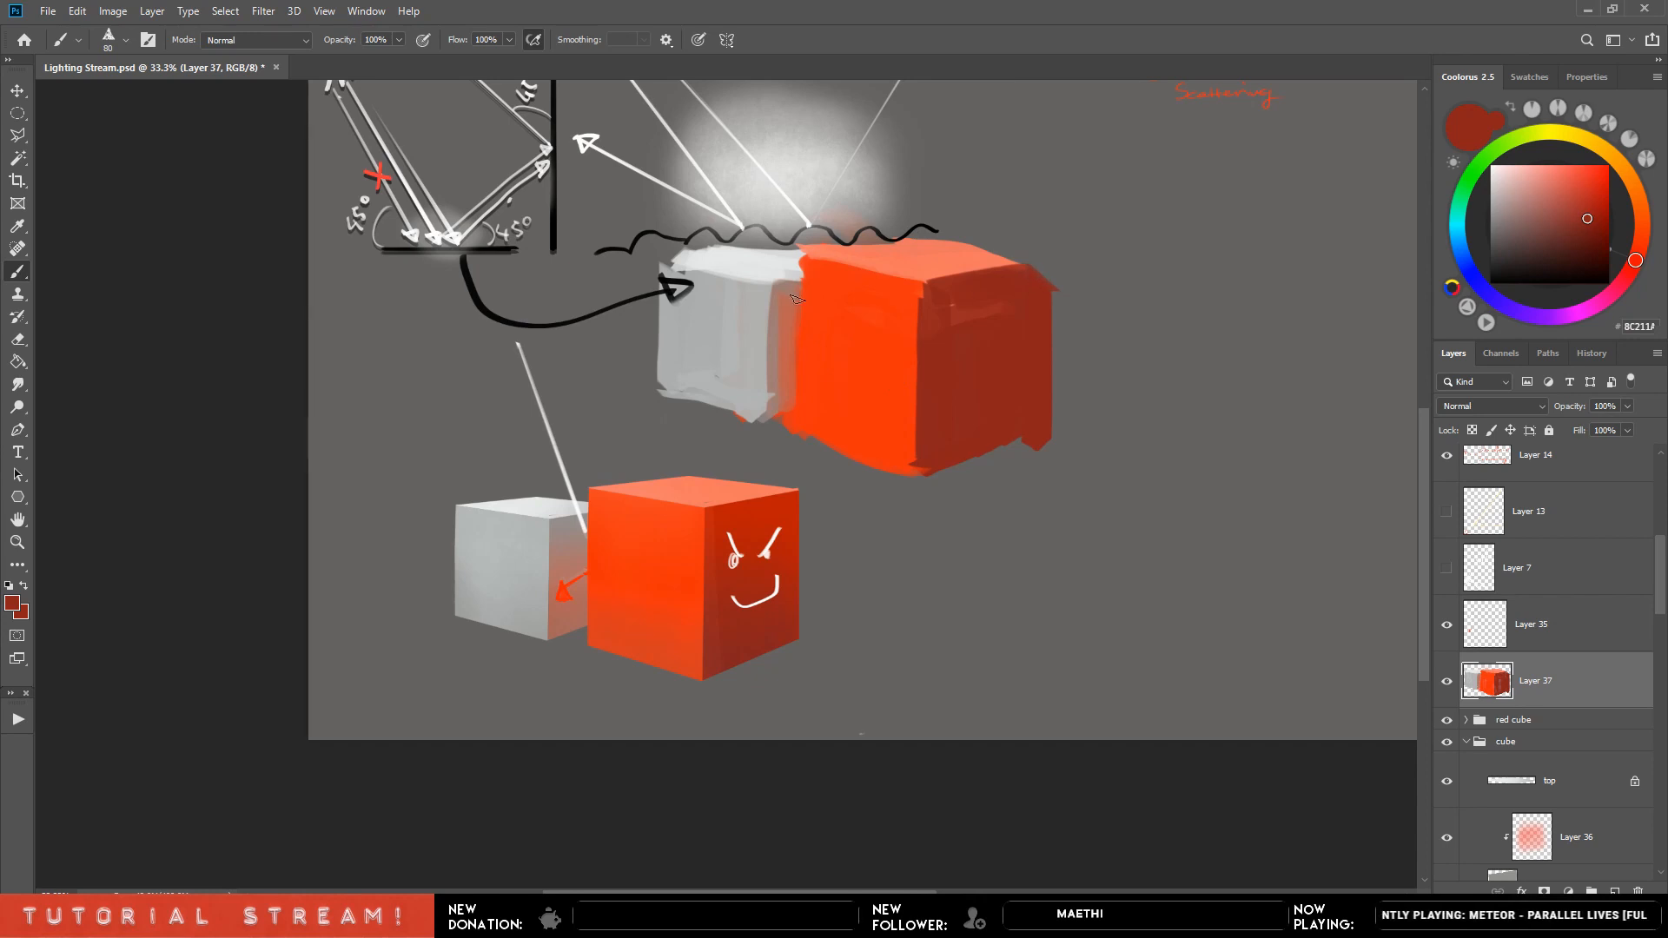
pyautogui.keyDown('alt'); pyautogui.click(574, 601); pyautogui.keyUp('alt')
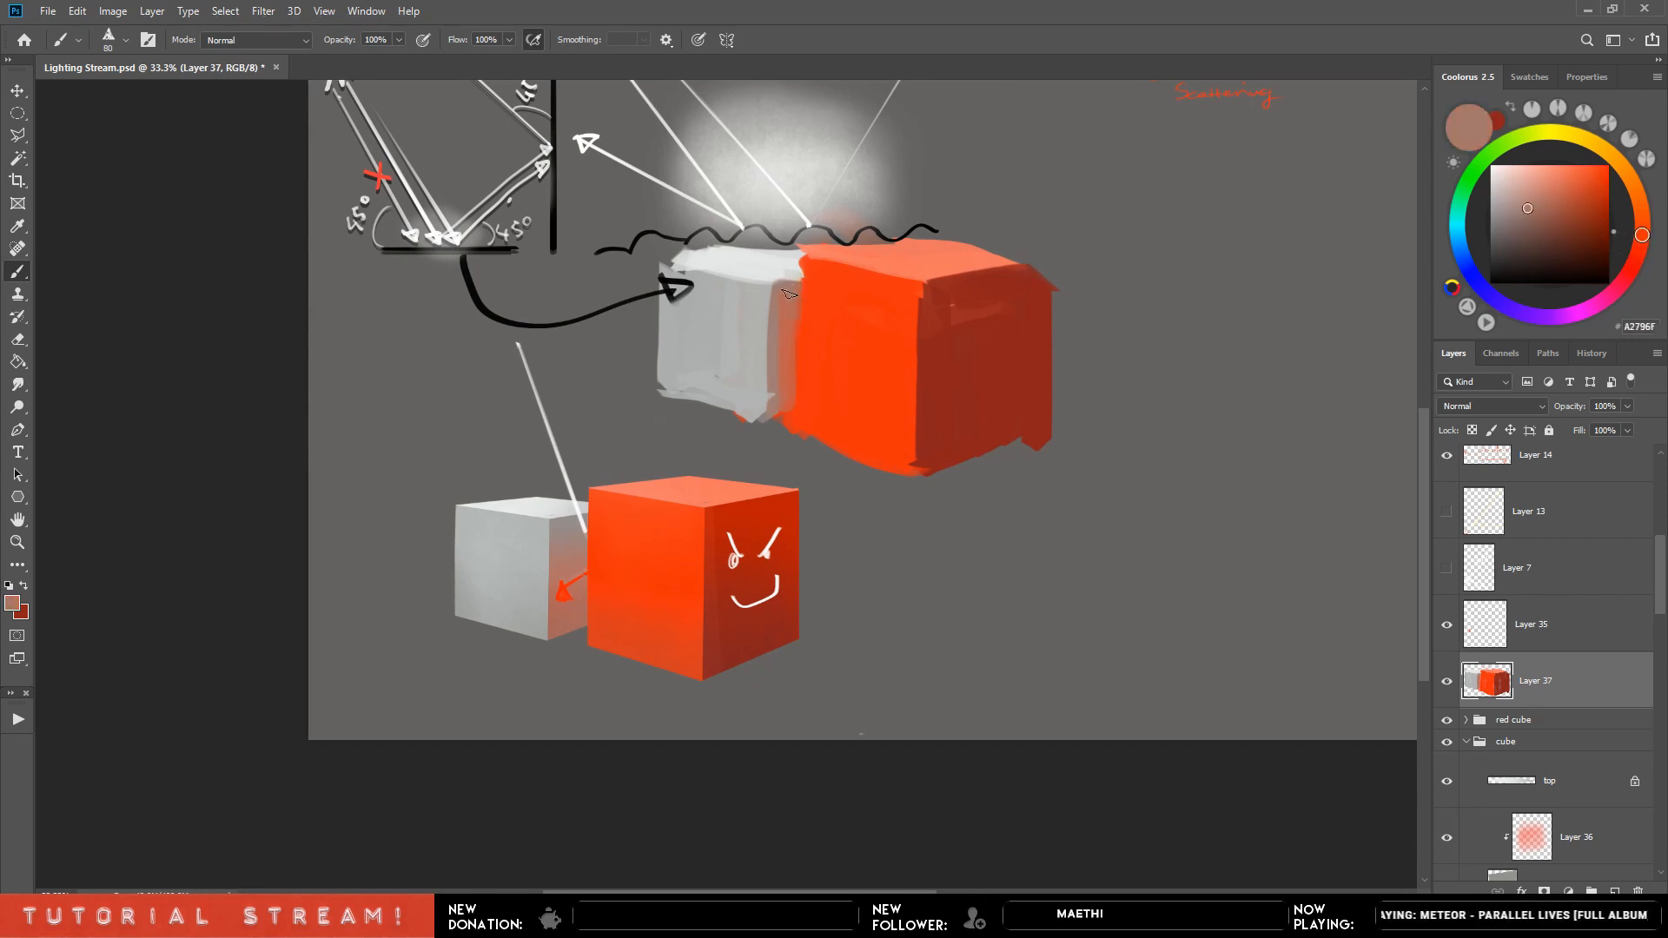
pyautogui.keyDown('alt'); pyautogui.click(861, 382); pyautogui.keyUp('alt')
pyautogui.press(']')
pyautogui.moveTo(779, 409); pyautogui.dragTo(786, 322)
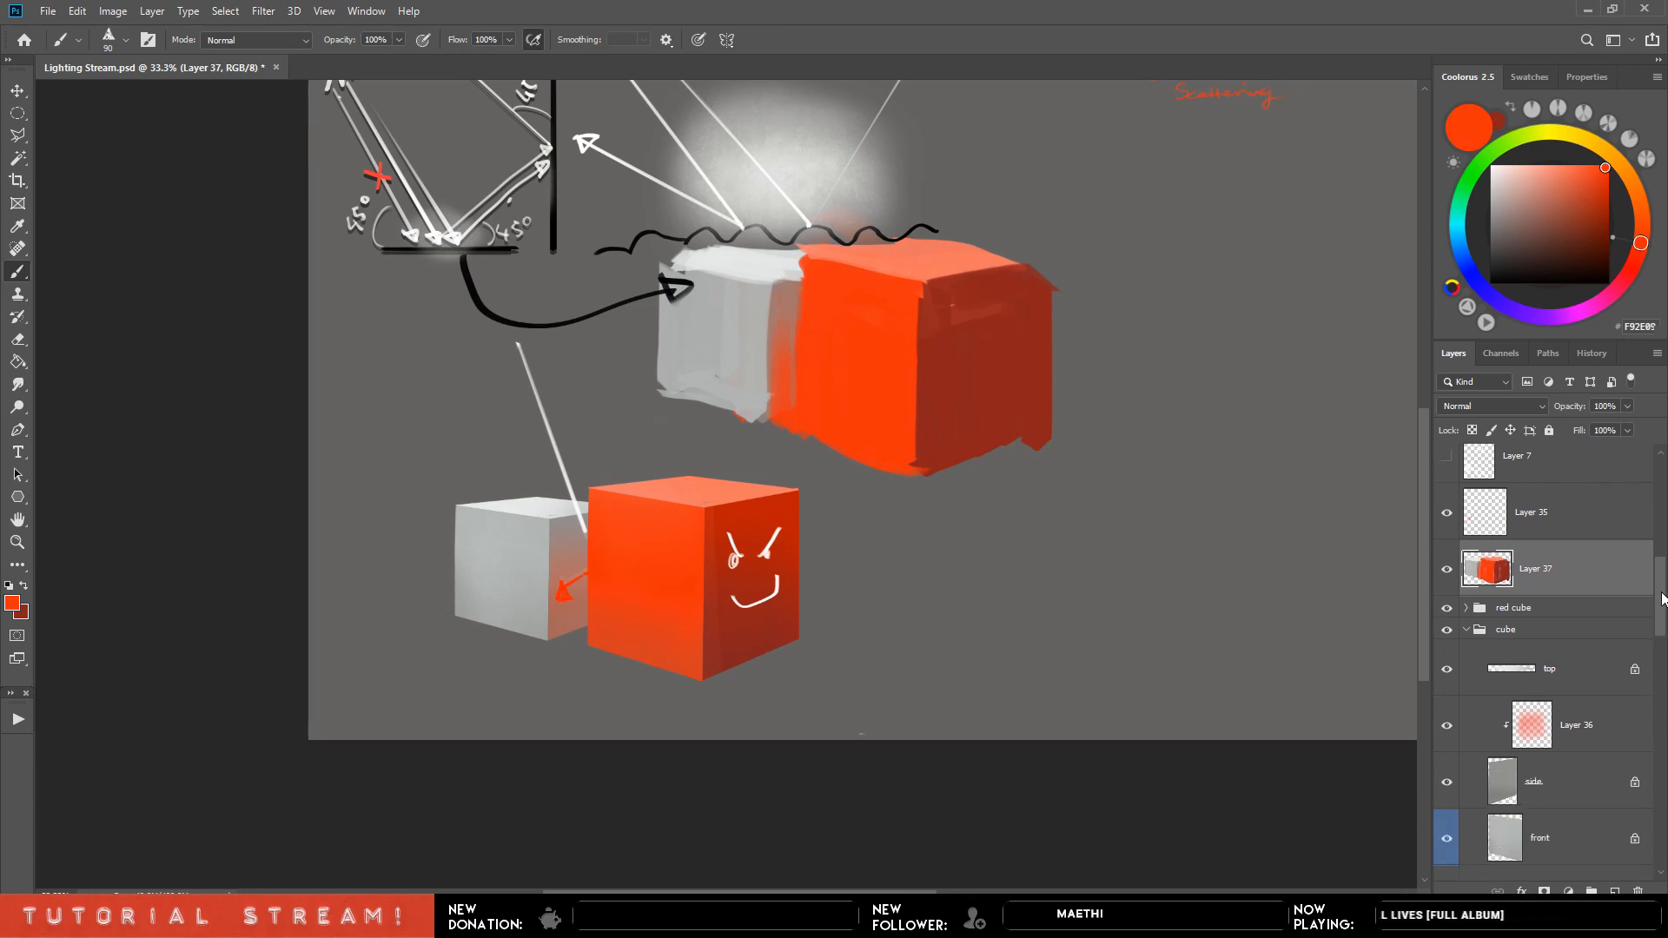
# Show the three scene groups and the backgrounds group again and save the document.
pyautogui.moveTo(1660, 578); pyautogui.dragTo(1653, 679)
pyautogui.moveTo(1448, 647); pyautogui.dragTo(1448, 574)
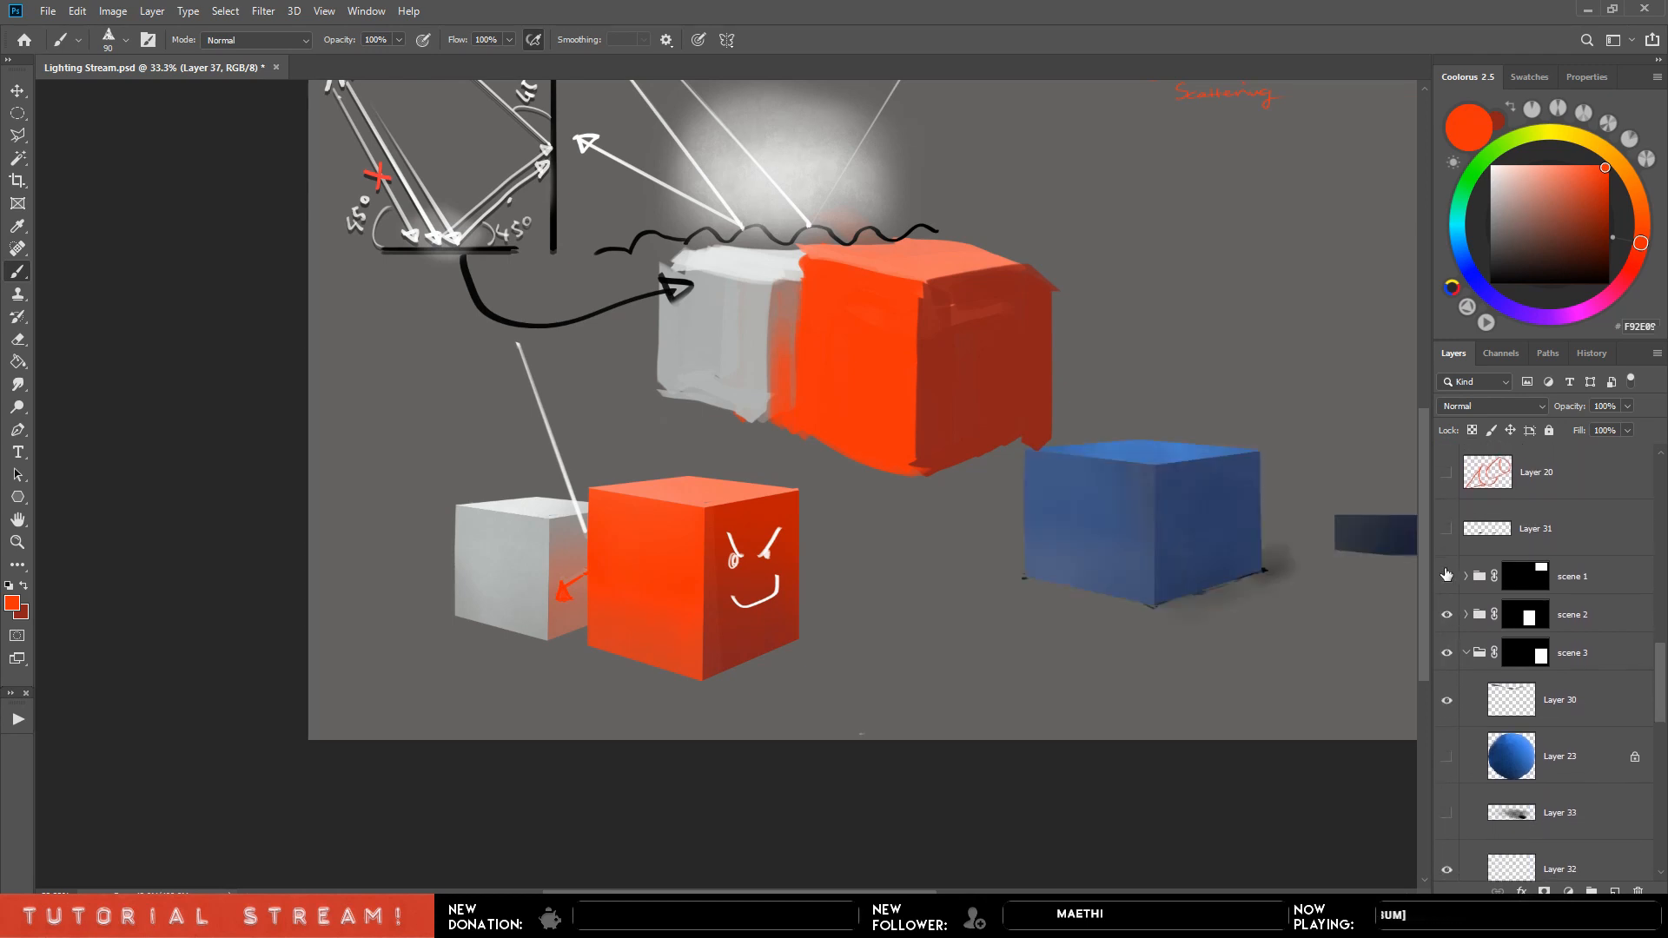
pyautogui.moveTo(1656, 671); pyautogui.dragTo(1656, 818)
pyautogui.click(1446, 815)
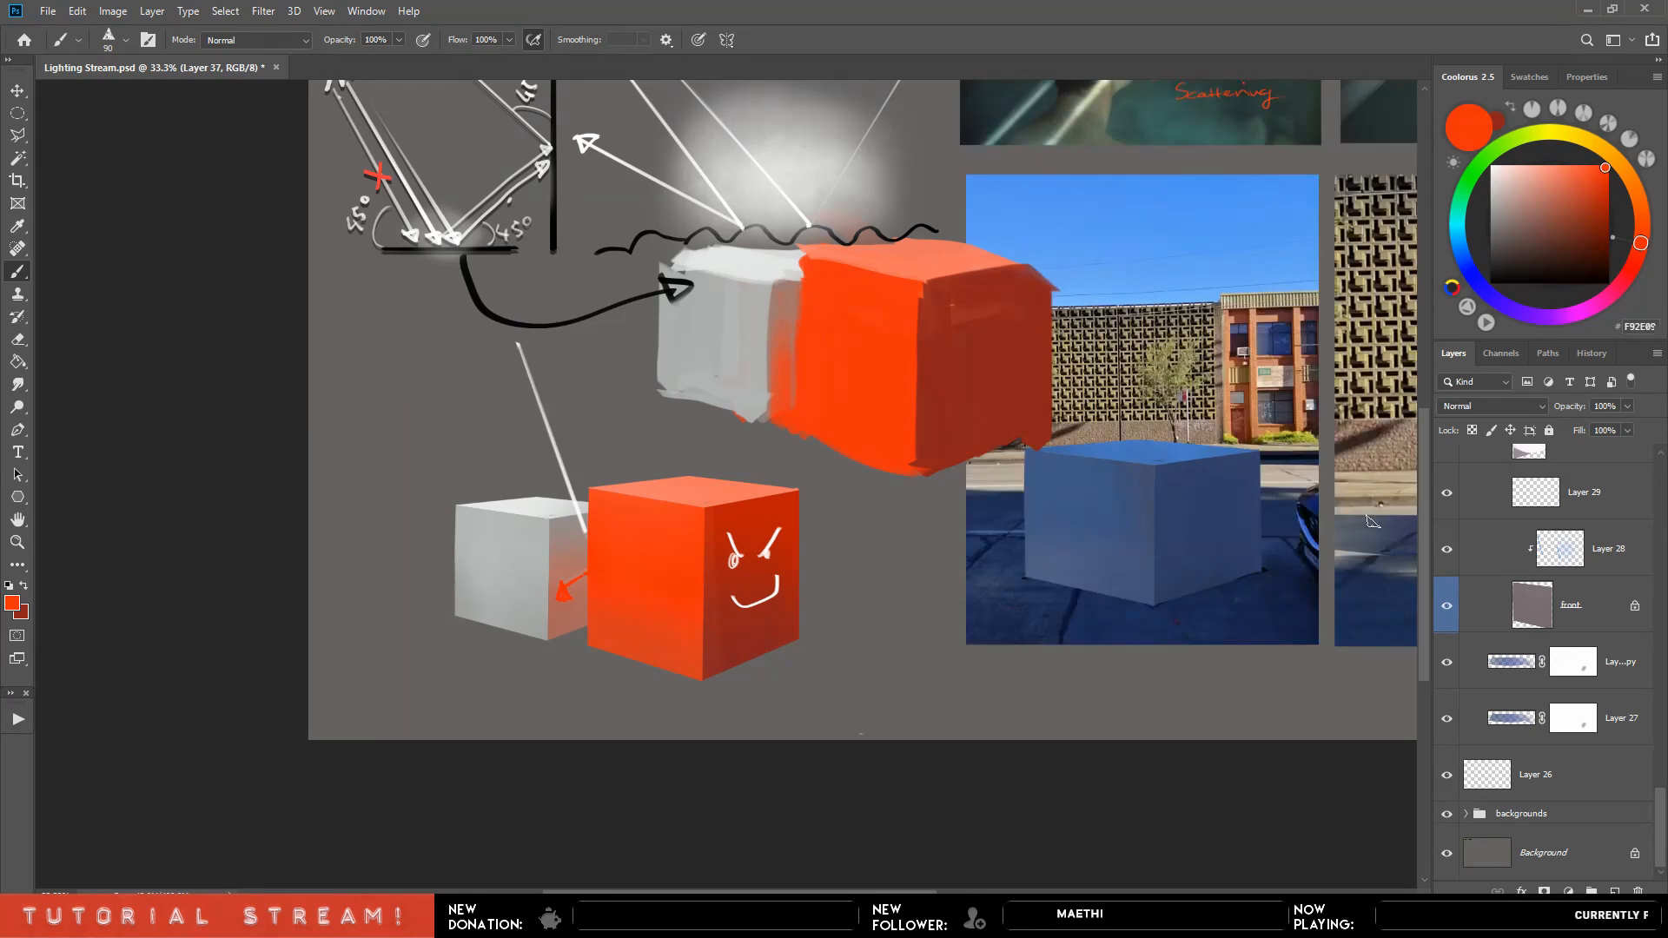
pyautogui.hotkey('ctrl', 's')
pyautogui.hotkey('ctrl', '-')
pyautogui.hotkey('ctrl', '-')
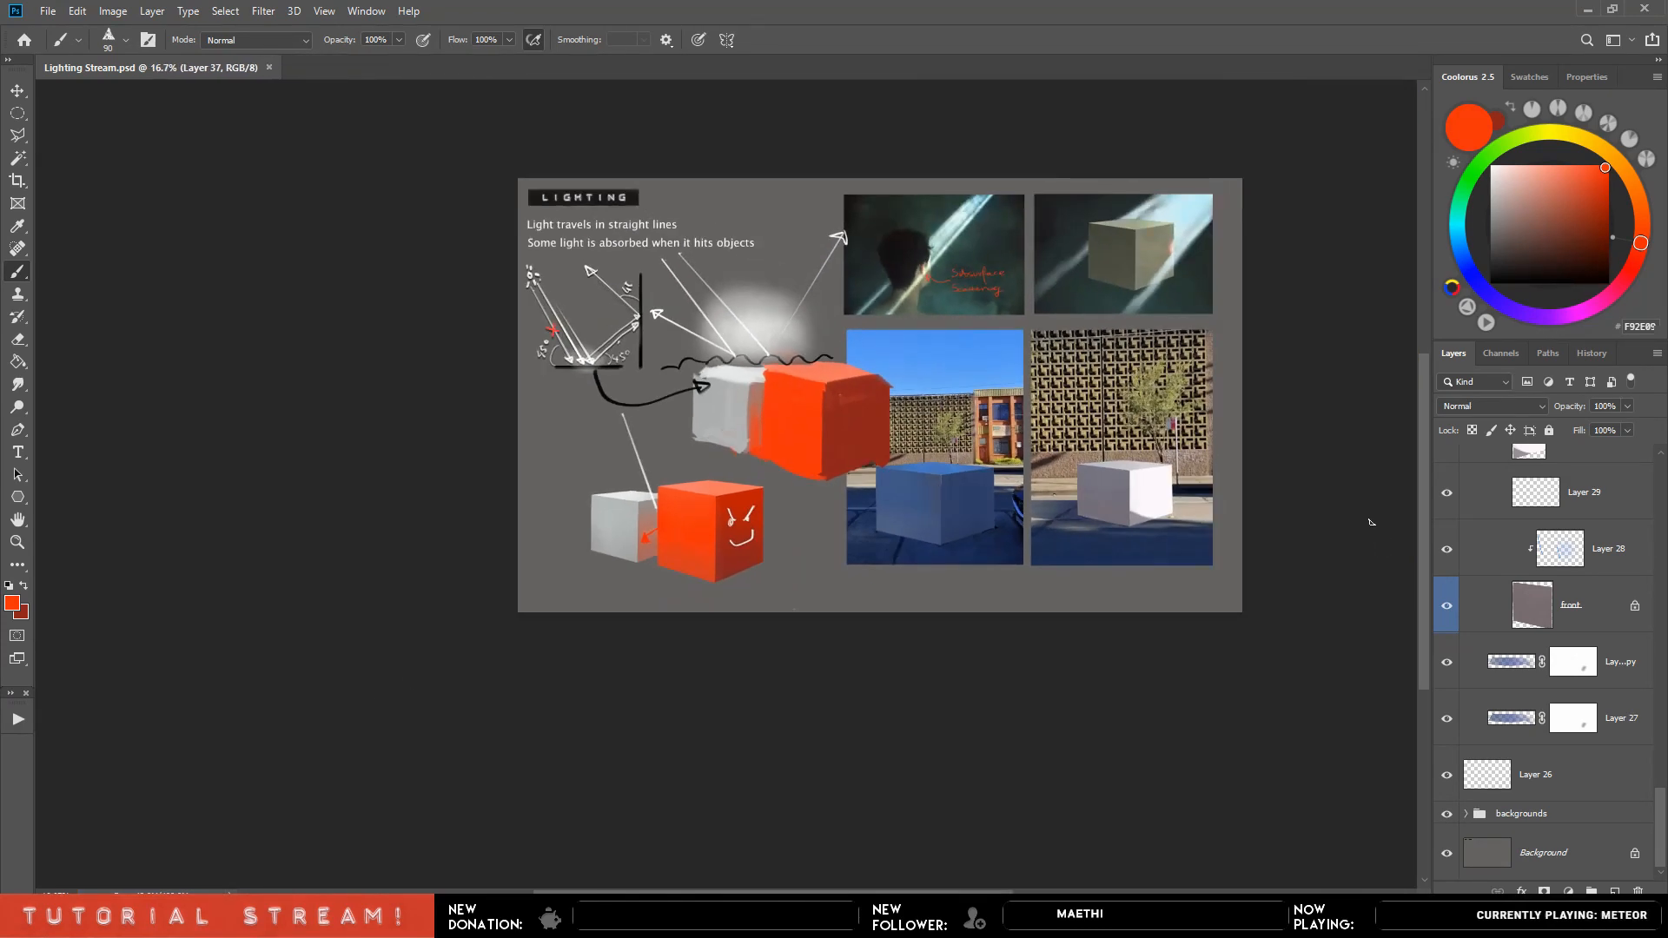
pyautogui.moveTo(1658, 804); pyautogui.dragTo(1663, 695)
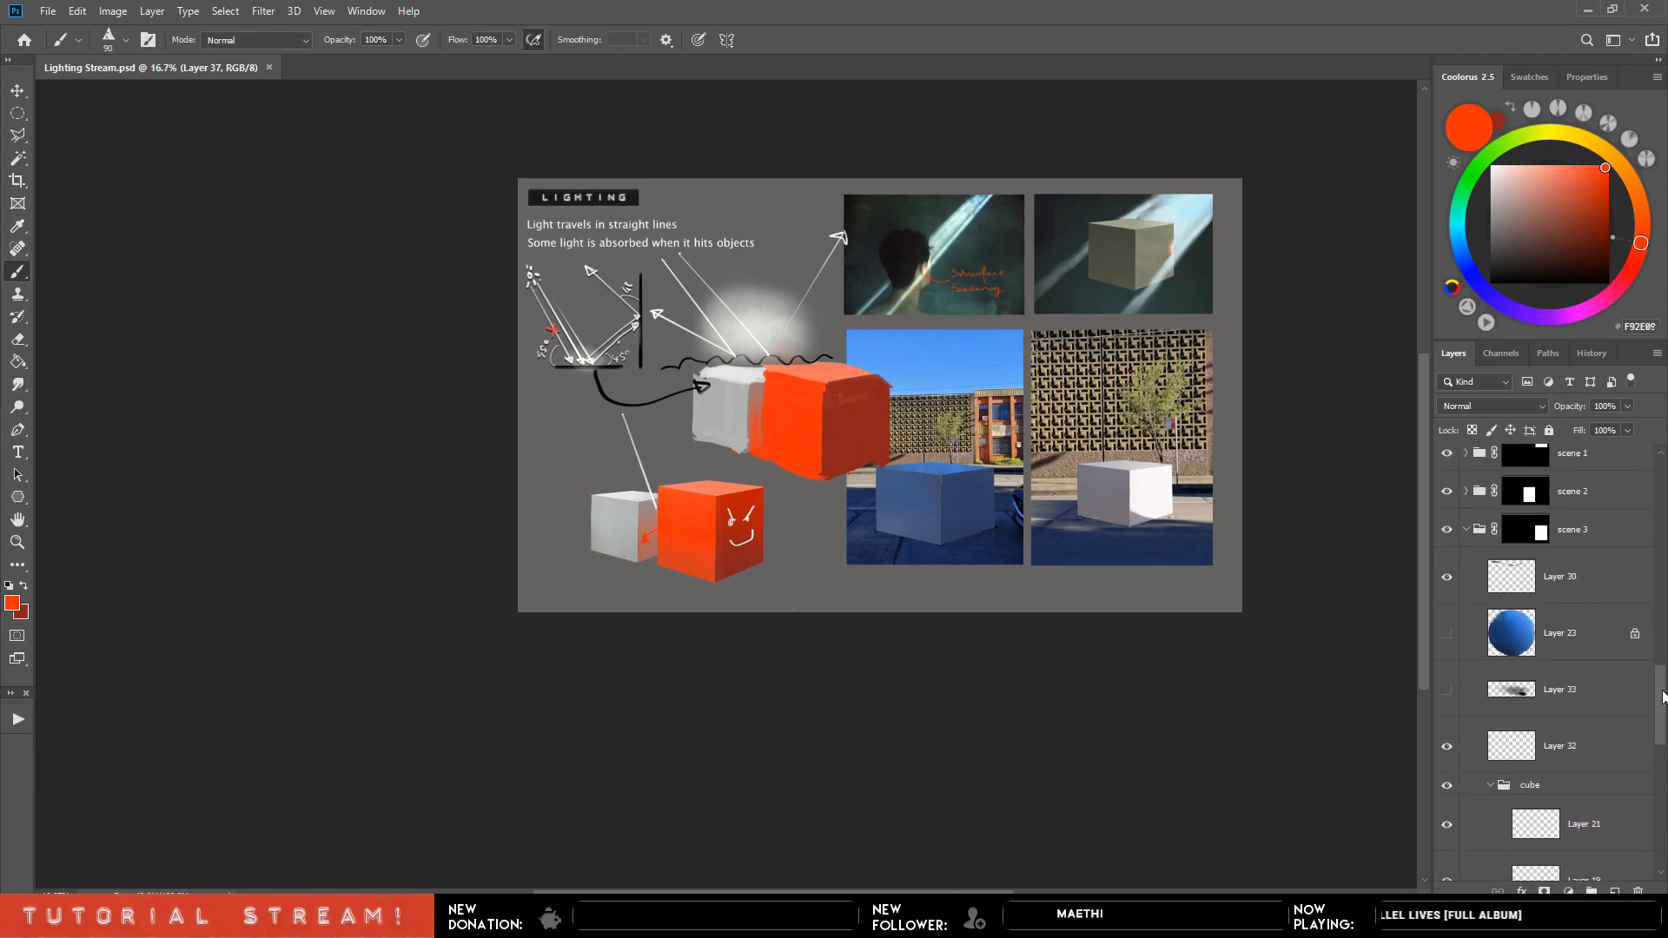
pyautogui.click(1491, 785)
pyautogui.click(1491, 785)
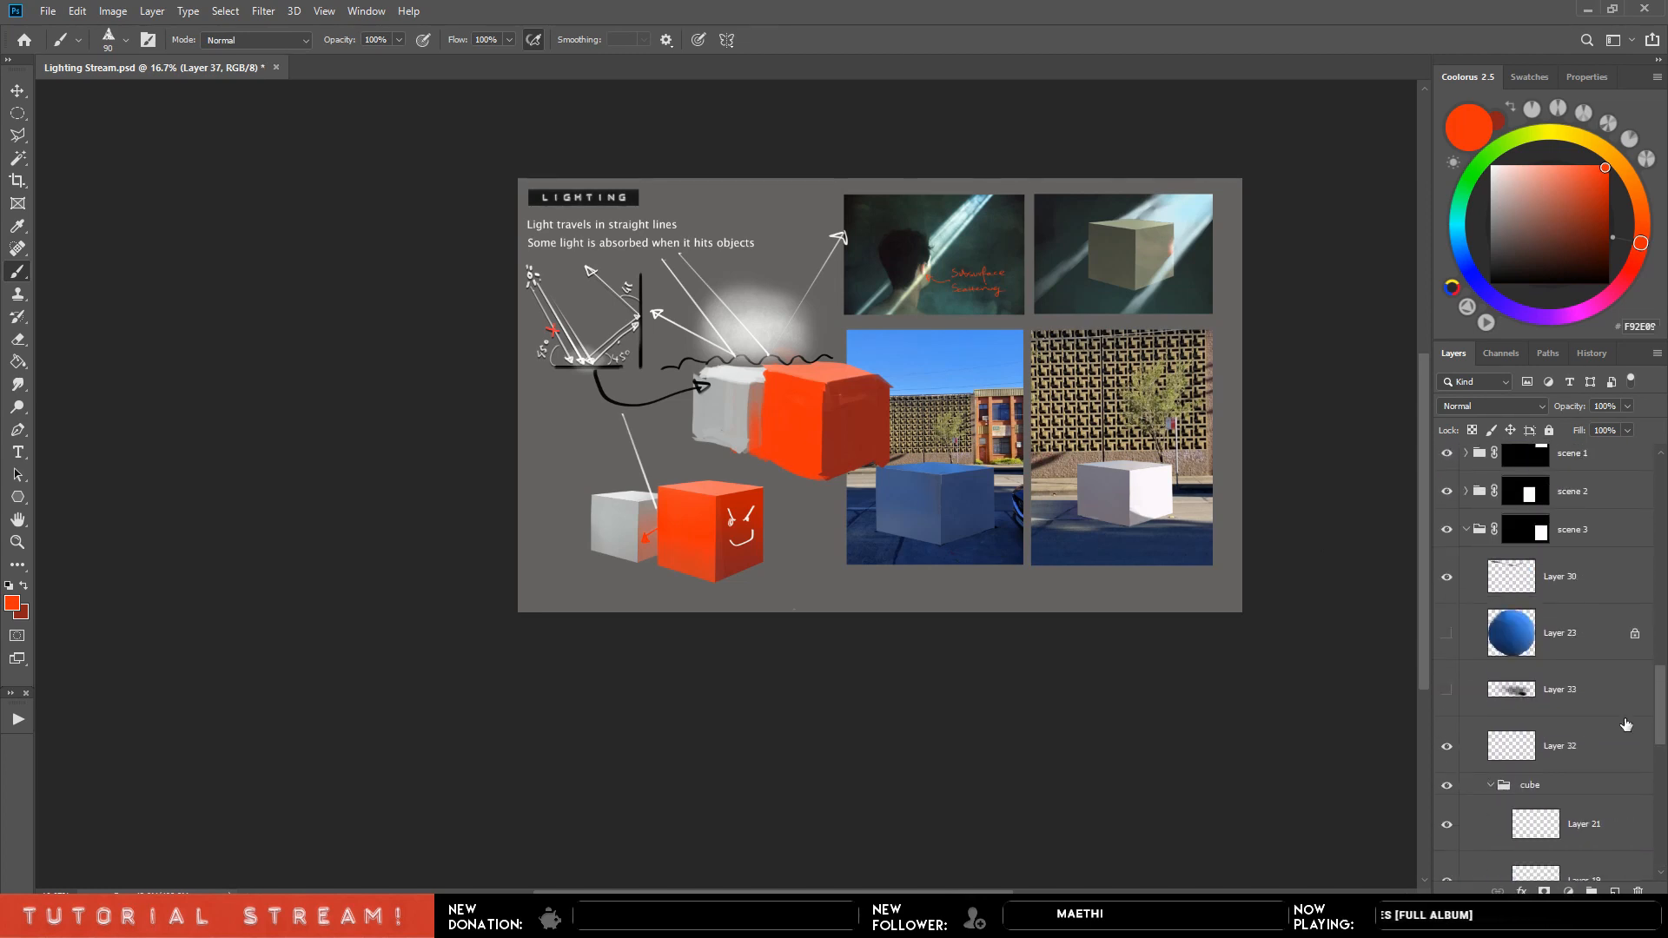
pyautogui.scroll(2, 1626, 724)
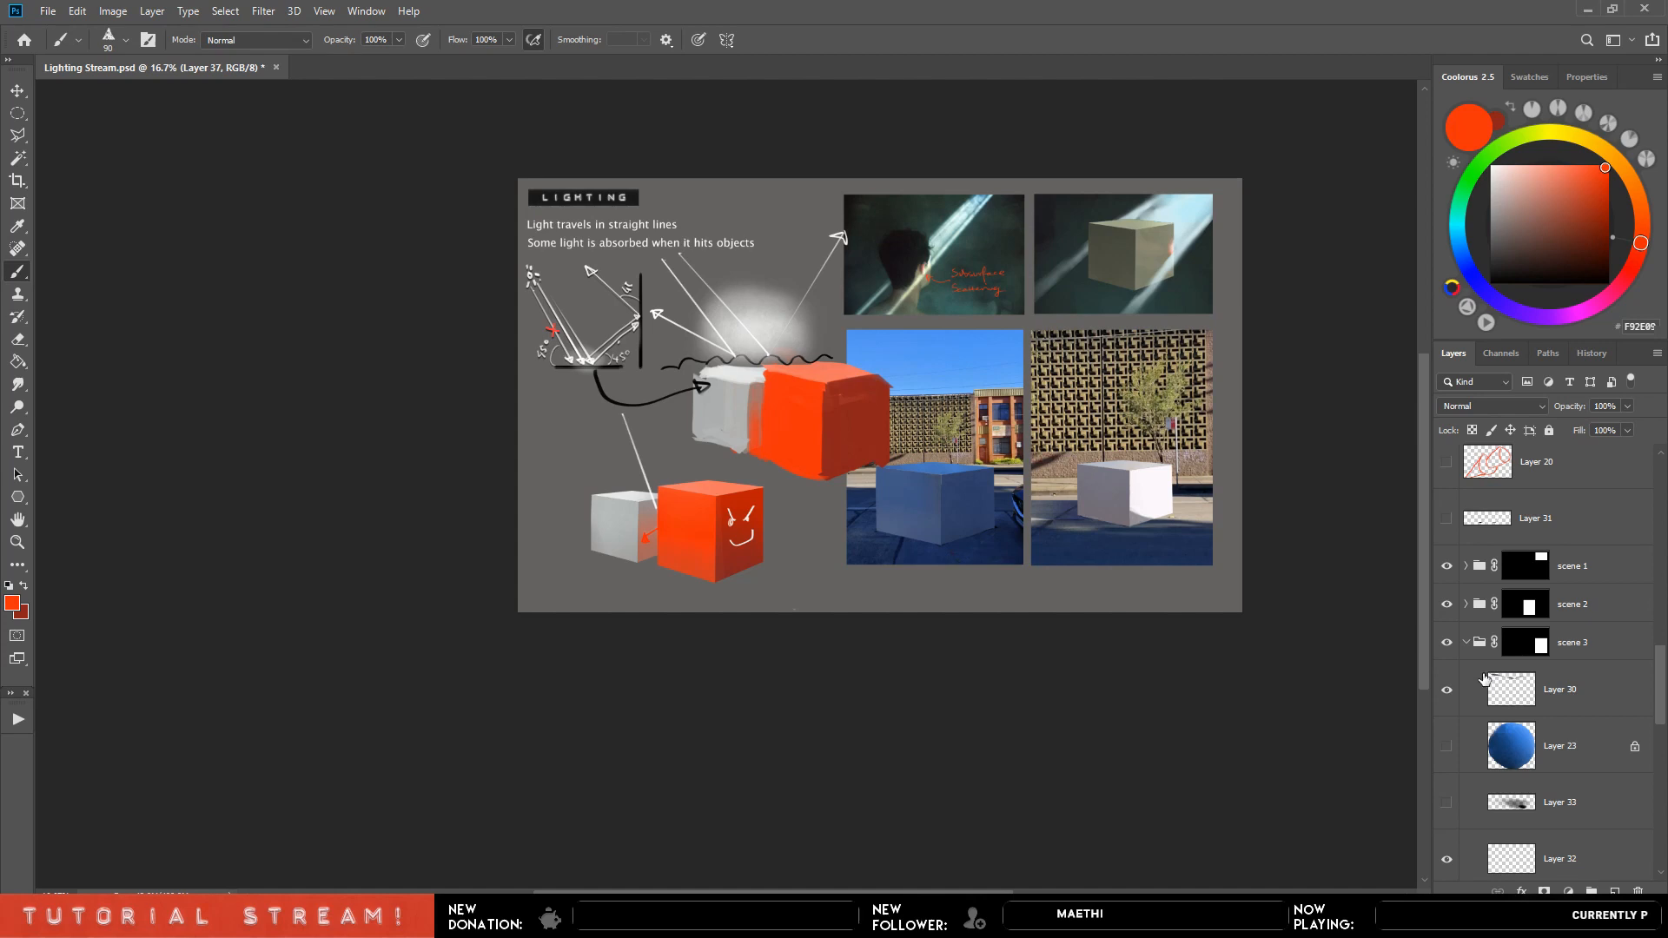
pyautogui.scroll(5, 1529, 660)
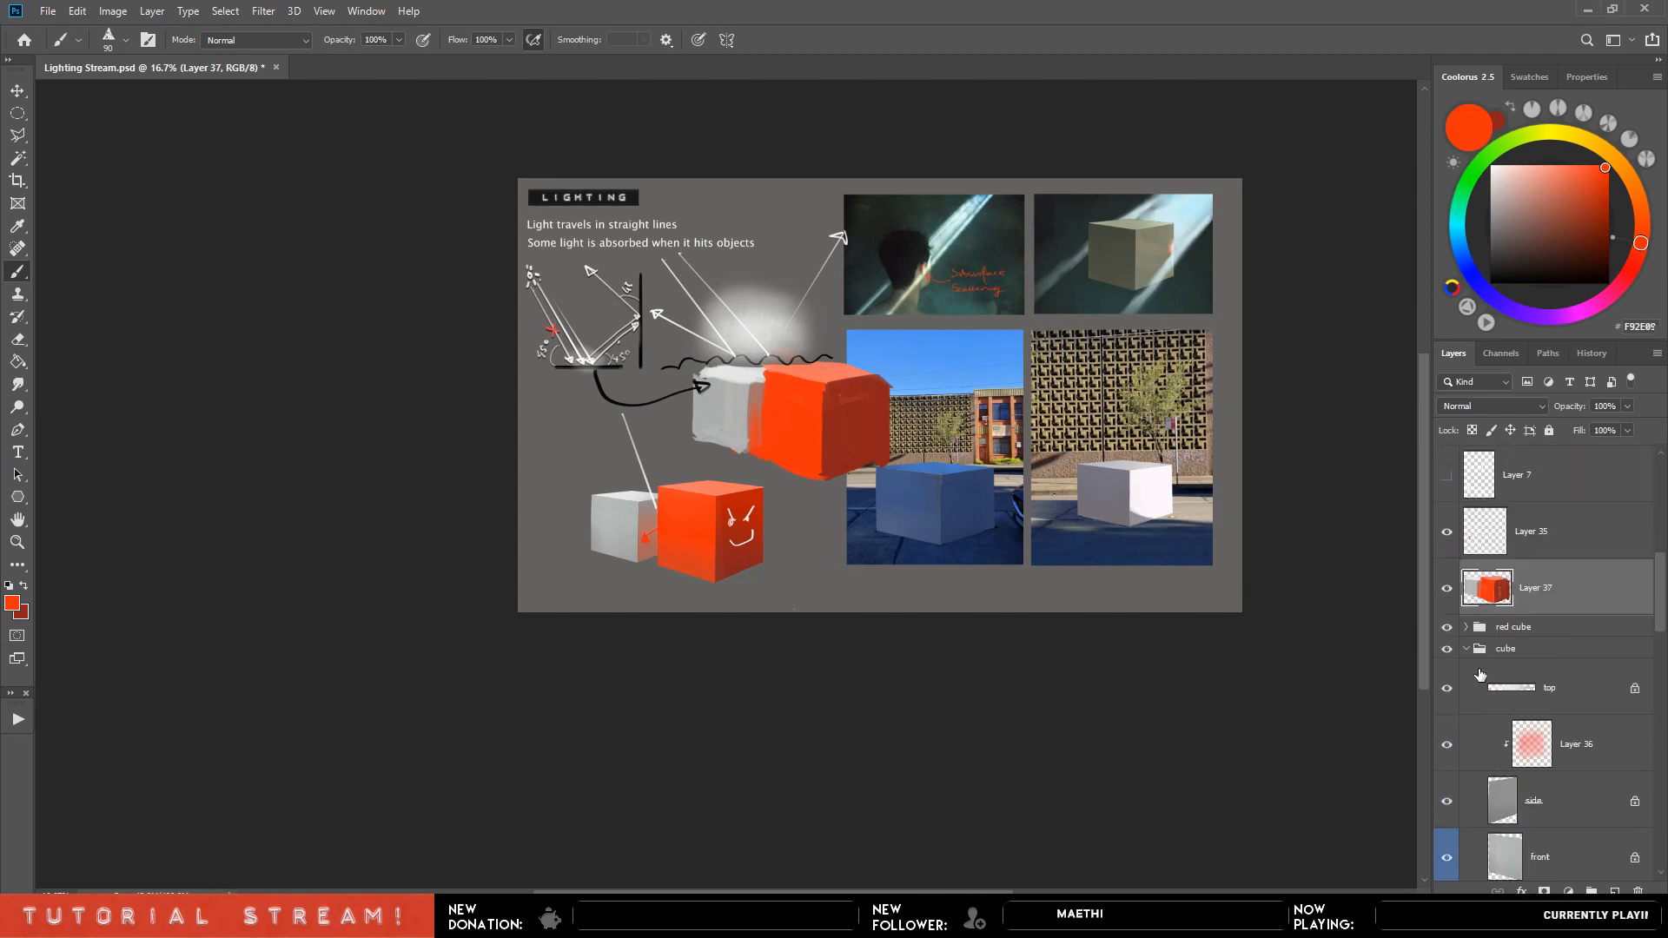
# Collapse the cube group and hide Layer 37, which holds the larger painted pair of grey and red cubes.
pyautogui.click(1466, 649)
pyautogui.click(1448, 650)
pyautogui.click(1448, 650)
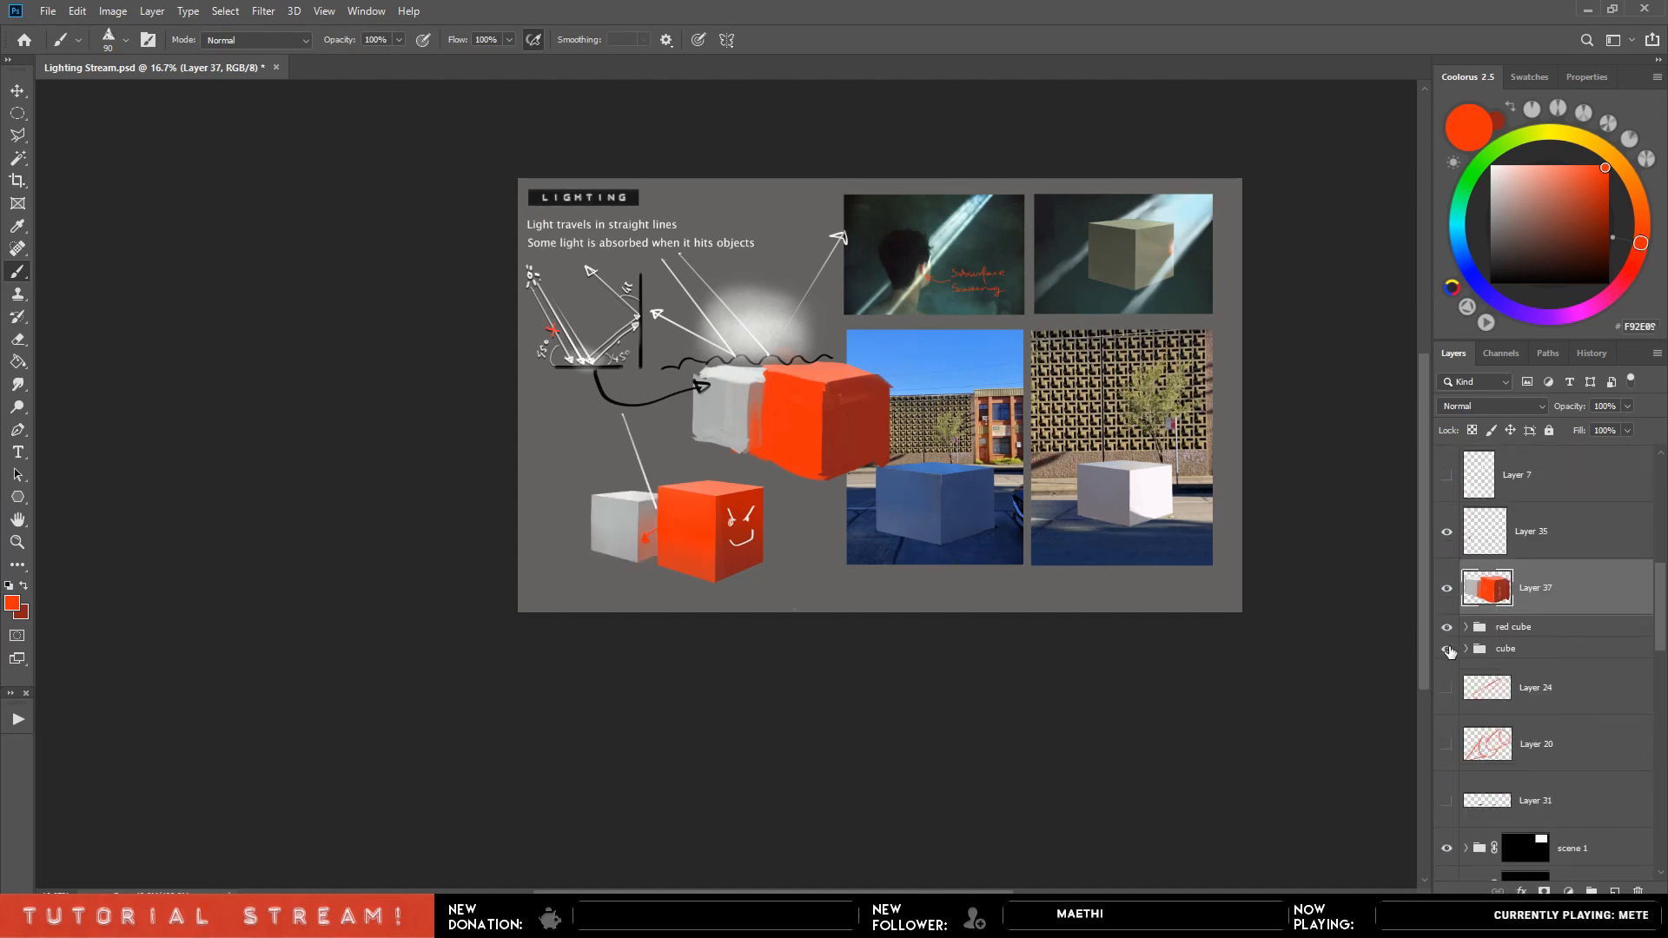
pyautogui.scroll(2, 1448, 686)
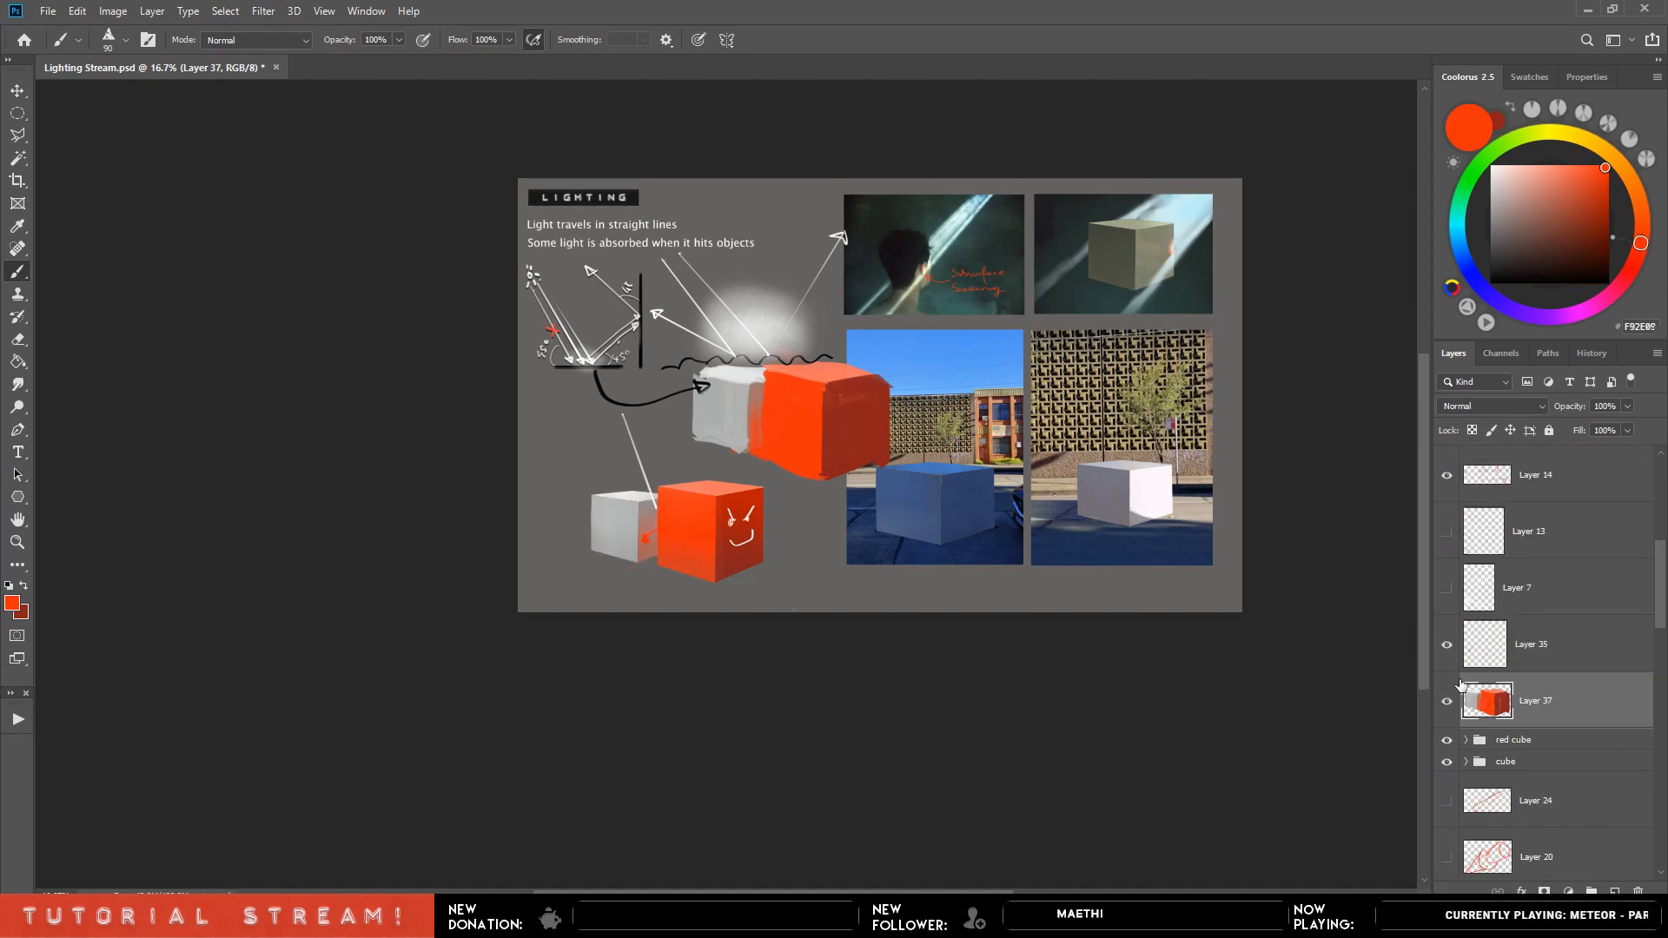
pyautogui.click(1448, 702)
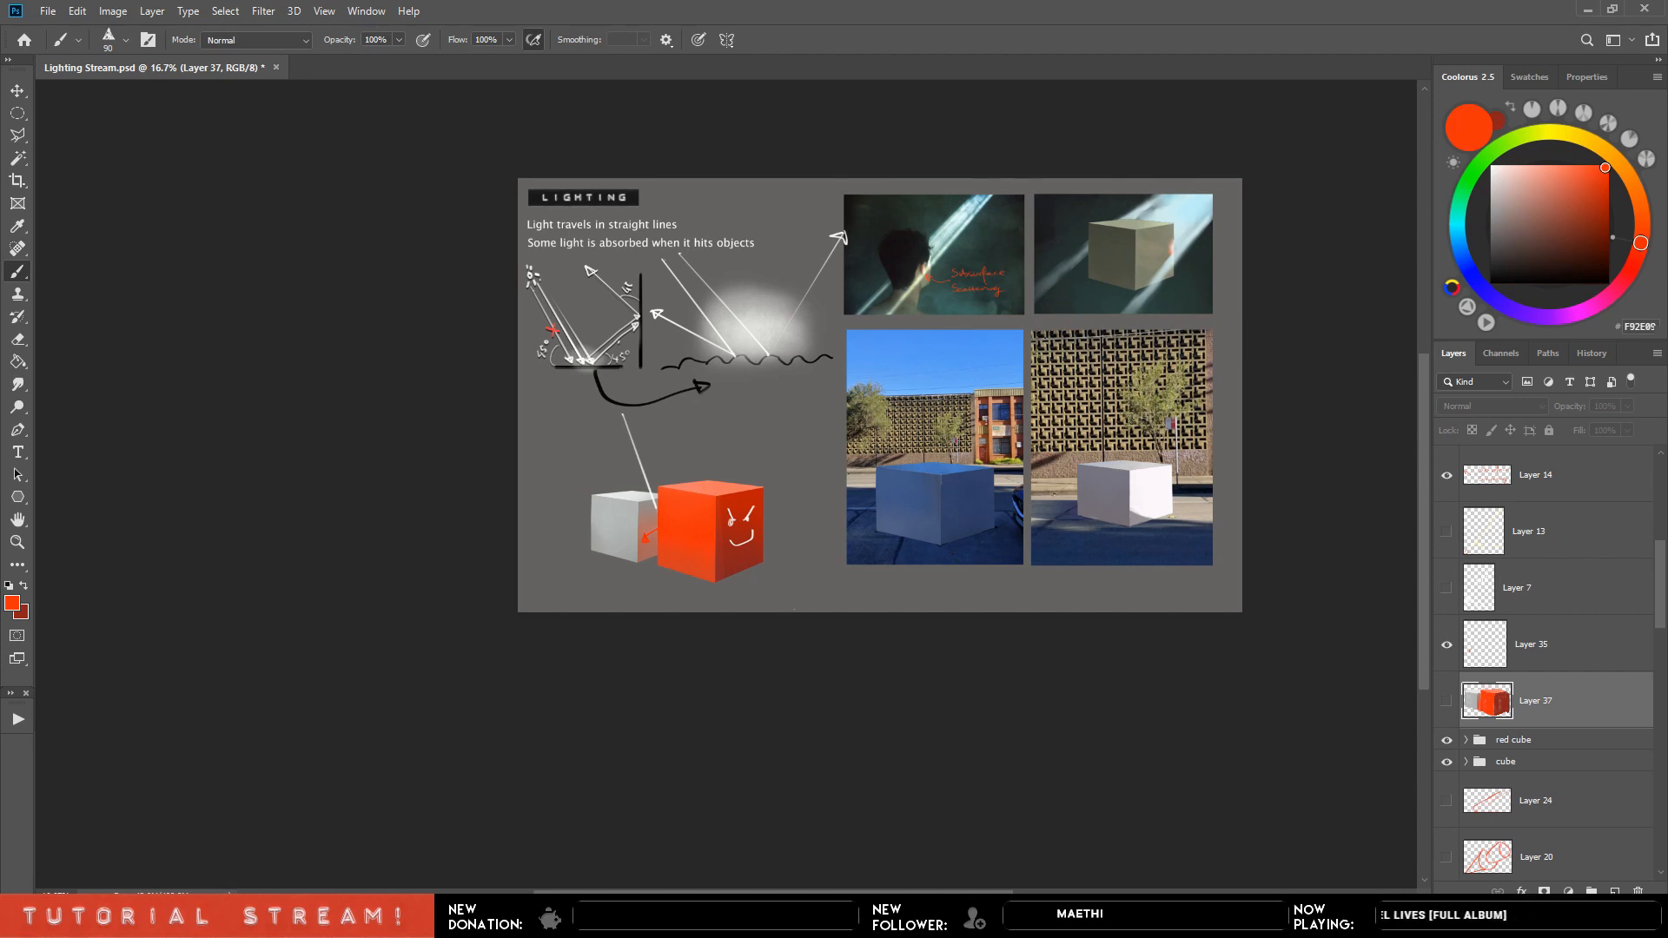
# Switch to File Explorer and open the Movies folder inside Stream Things > STREAM > LIGHTING.
pyautogui.hotkey('alt', 'Tab')
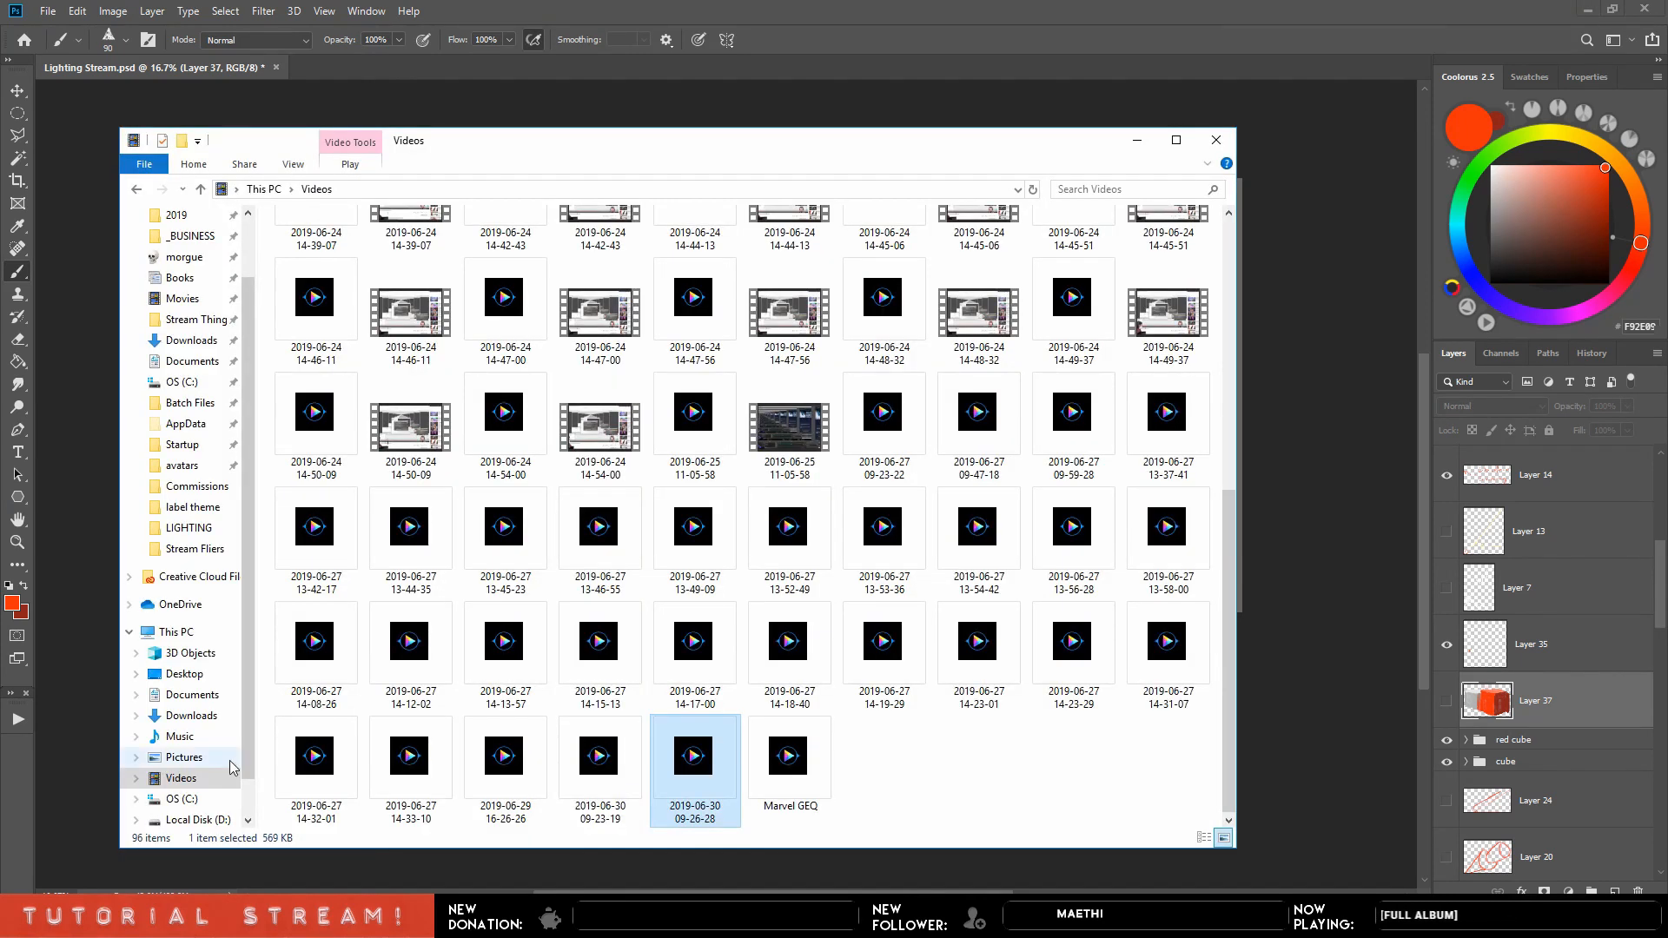
pyautogui.scroll(2, 233, 767)
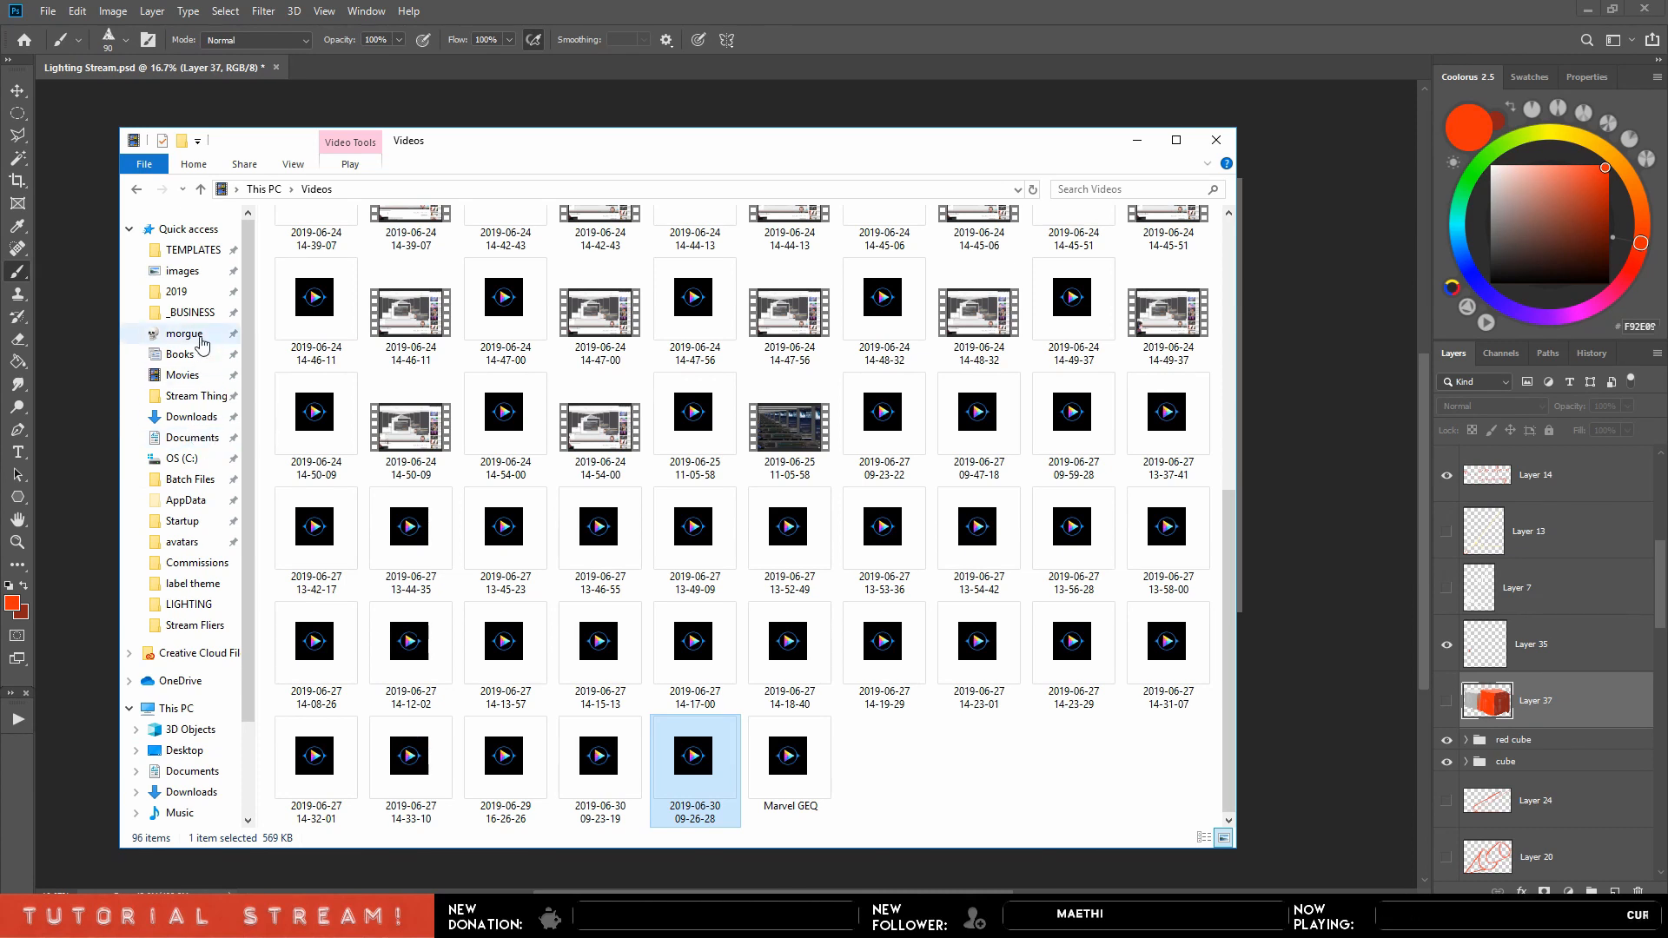
pyautogui.click(199, 398)
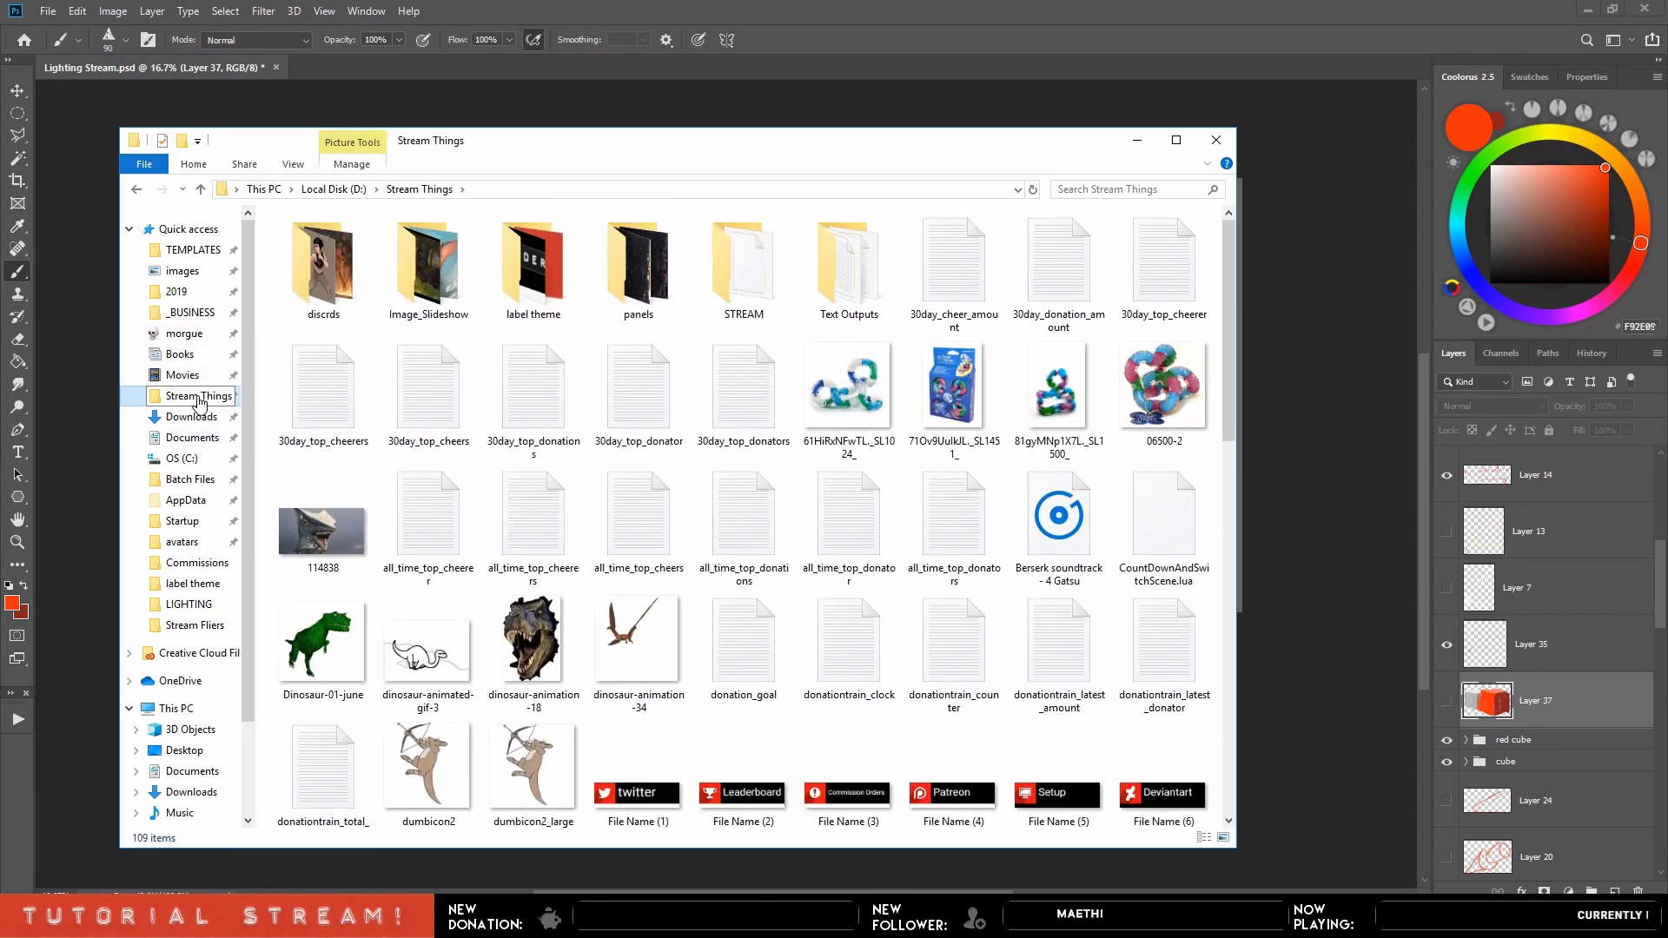
pyautogui.click(728, 263)
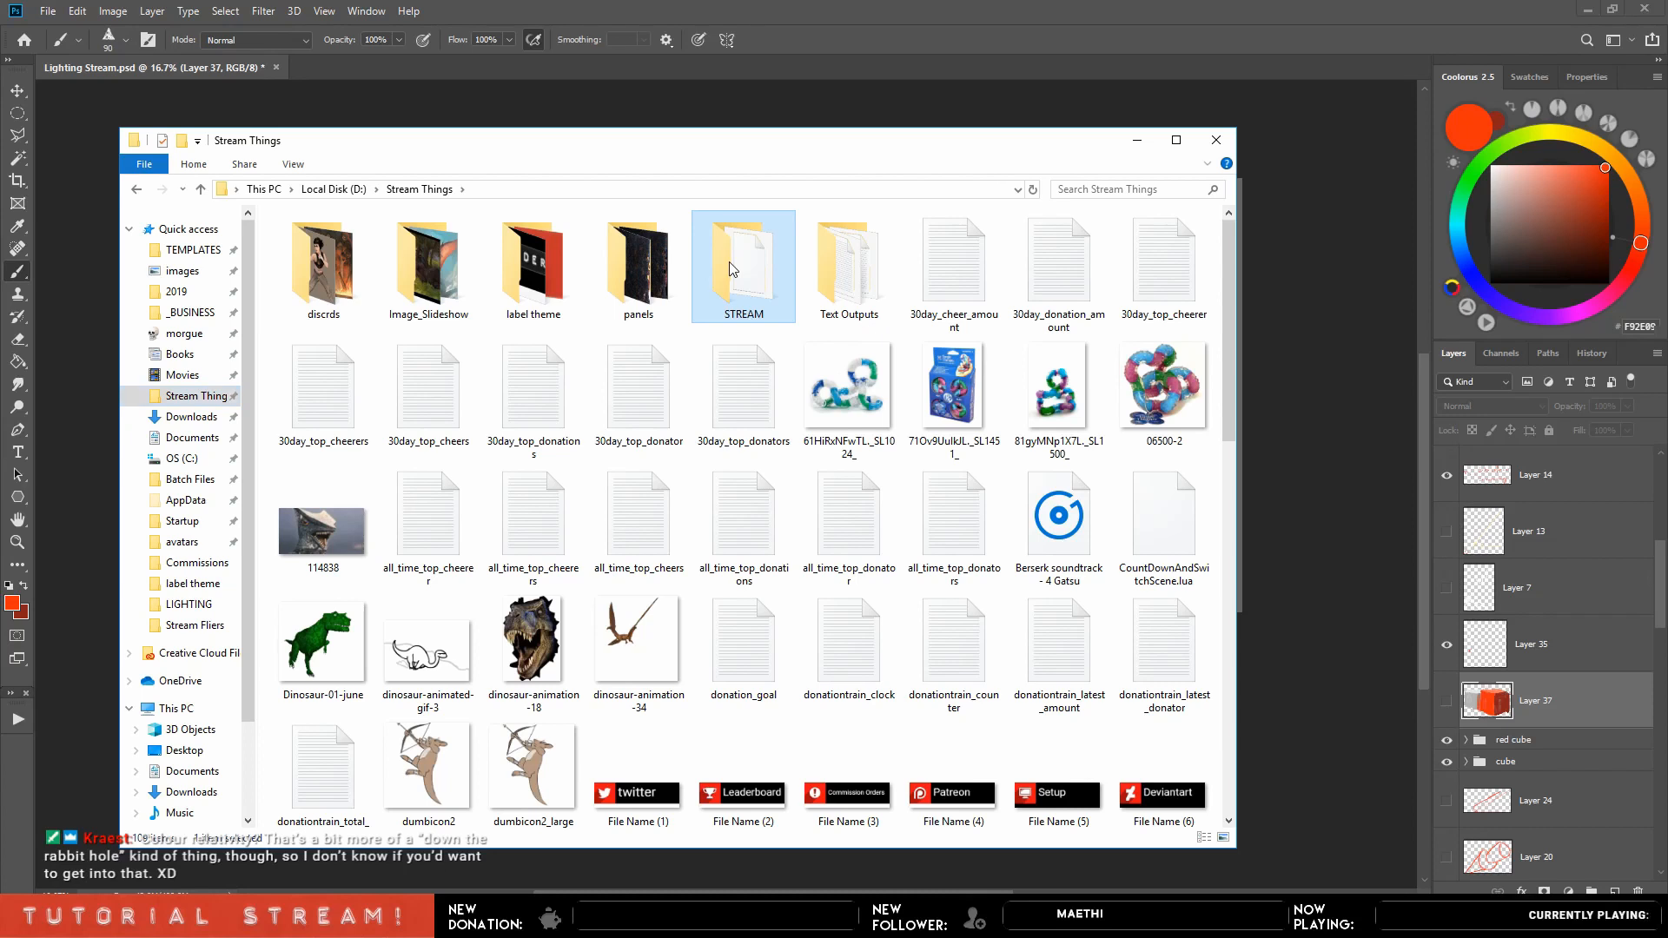
pyautogui.doubleClick(729, 262)
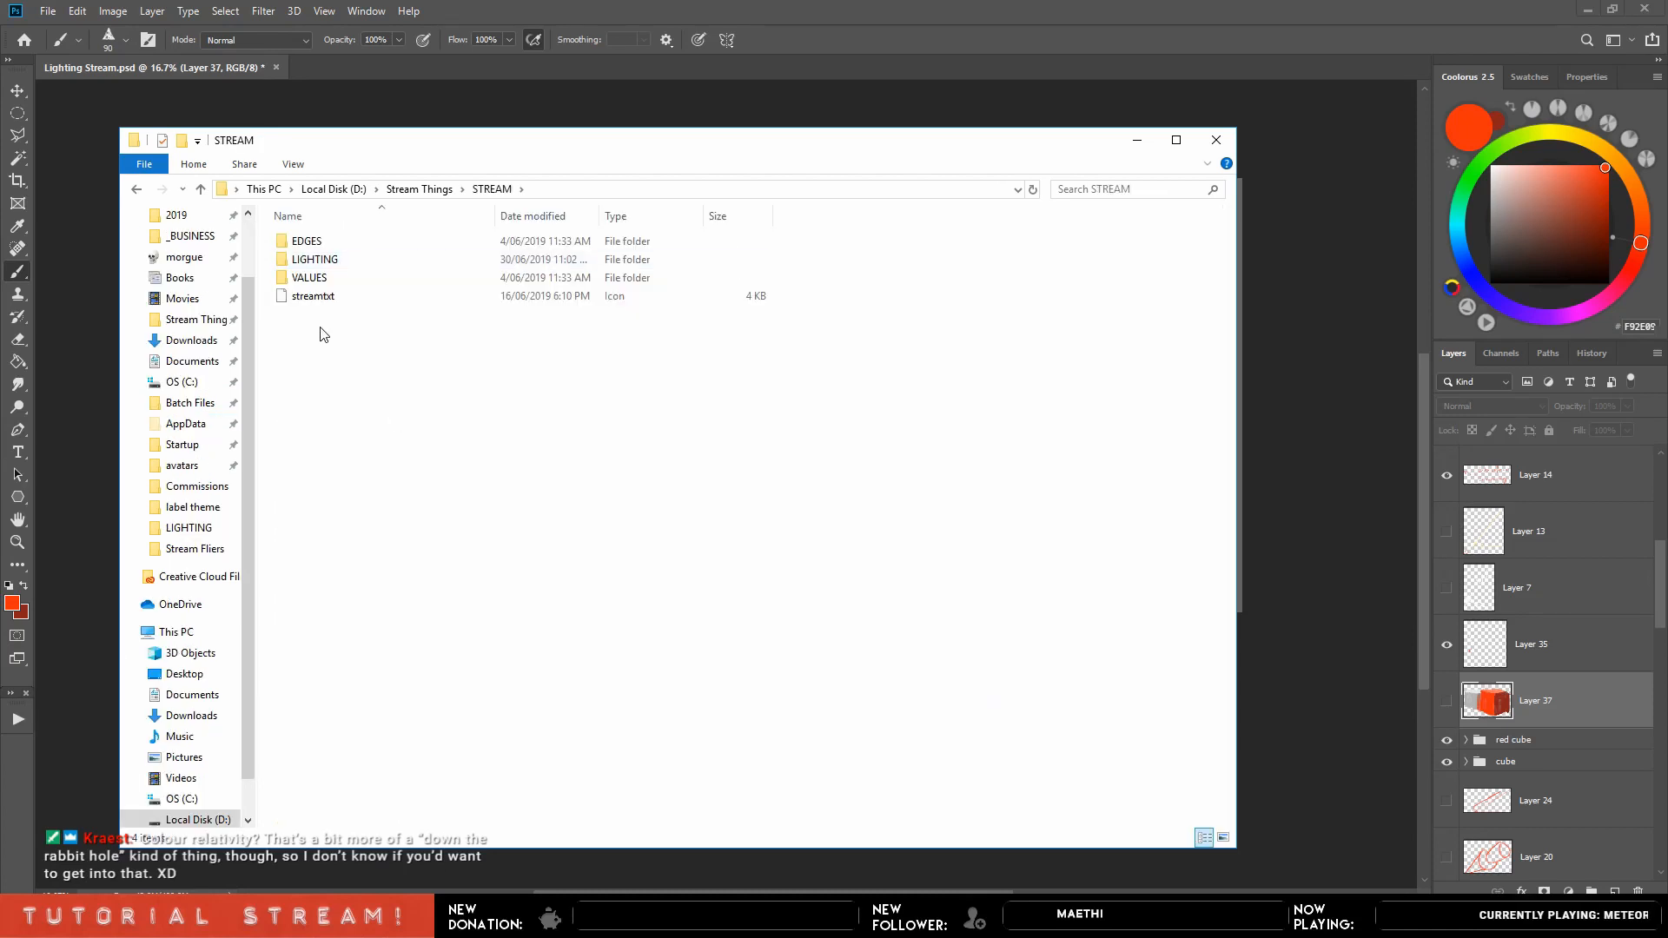
pyautogui.doubleClick(314, 260)
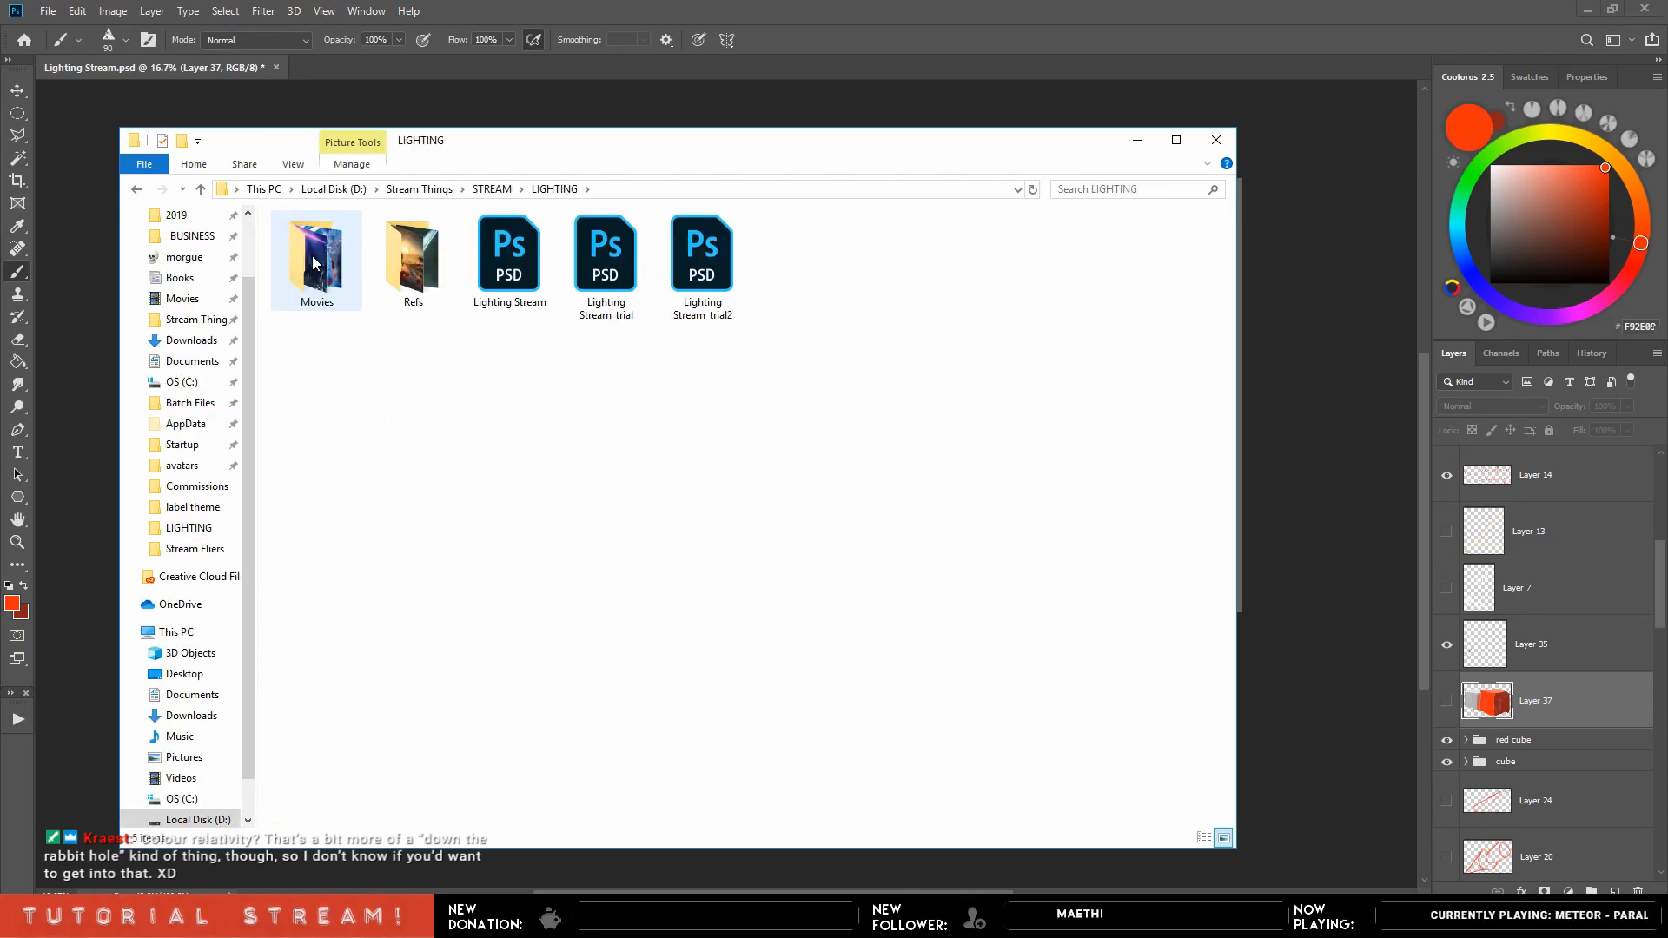
pyautogui.doubleClick(313, 261)
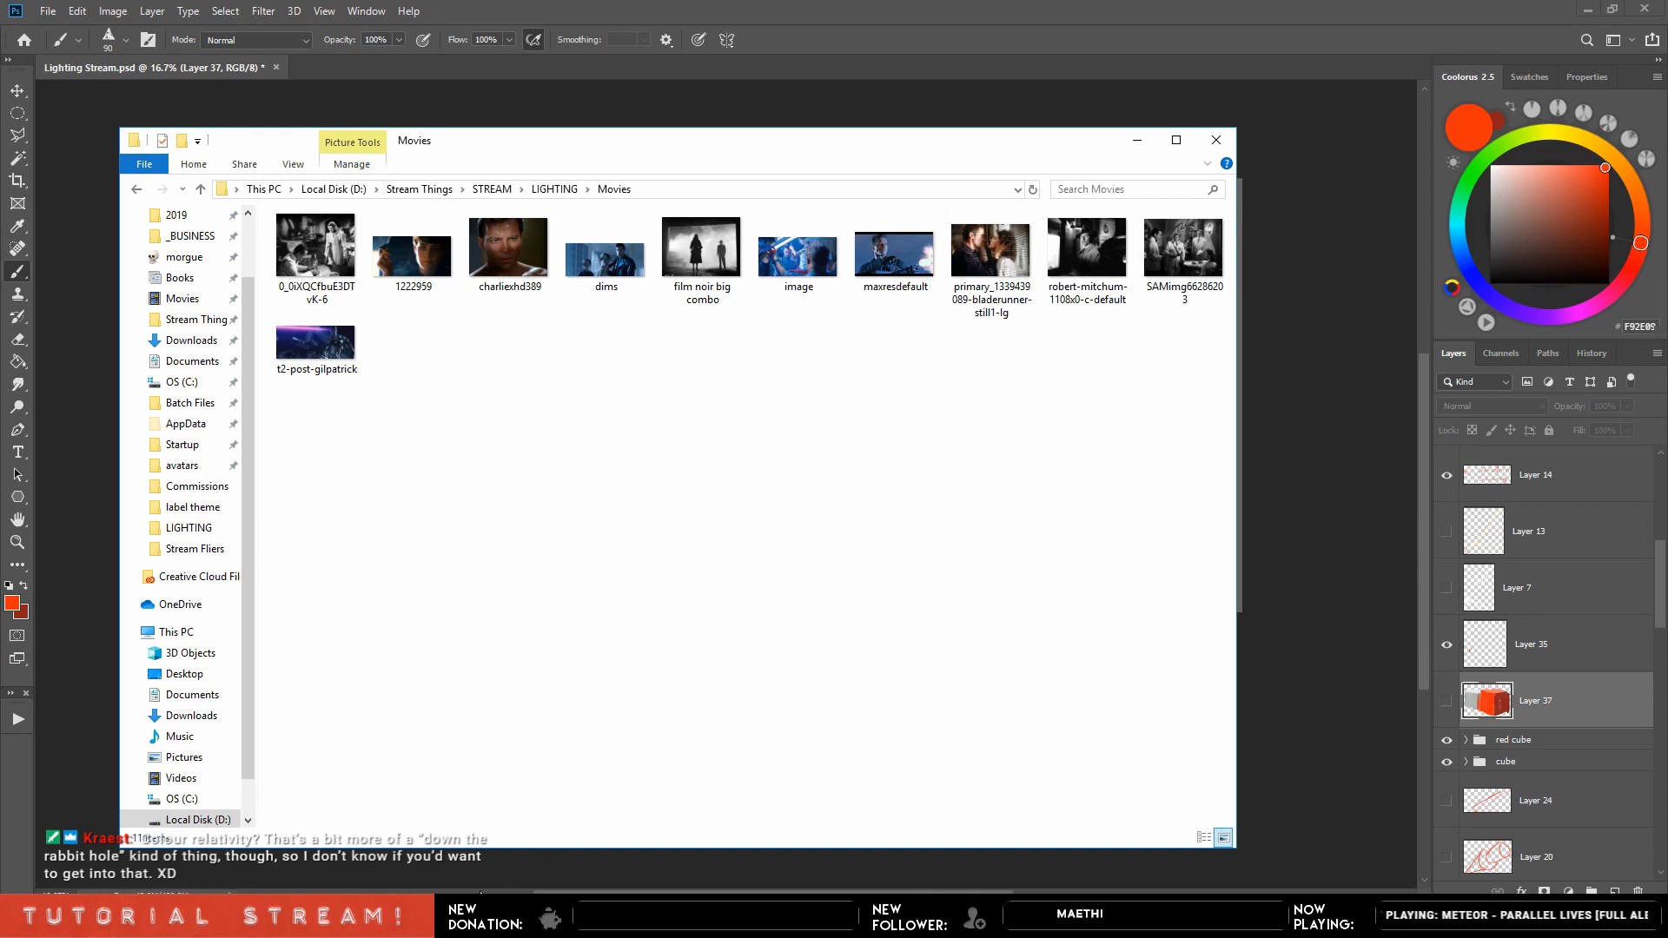
# Open the black-and-white film still 0_0iXQCfbuE3DTvK-6 and copy its image.
pyautogui.click(480, 912)
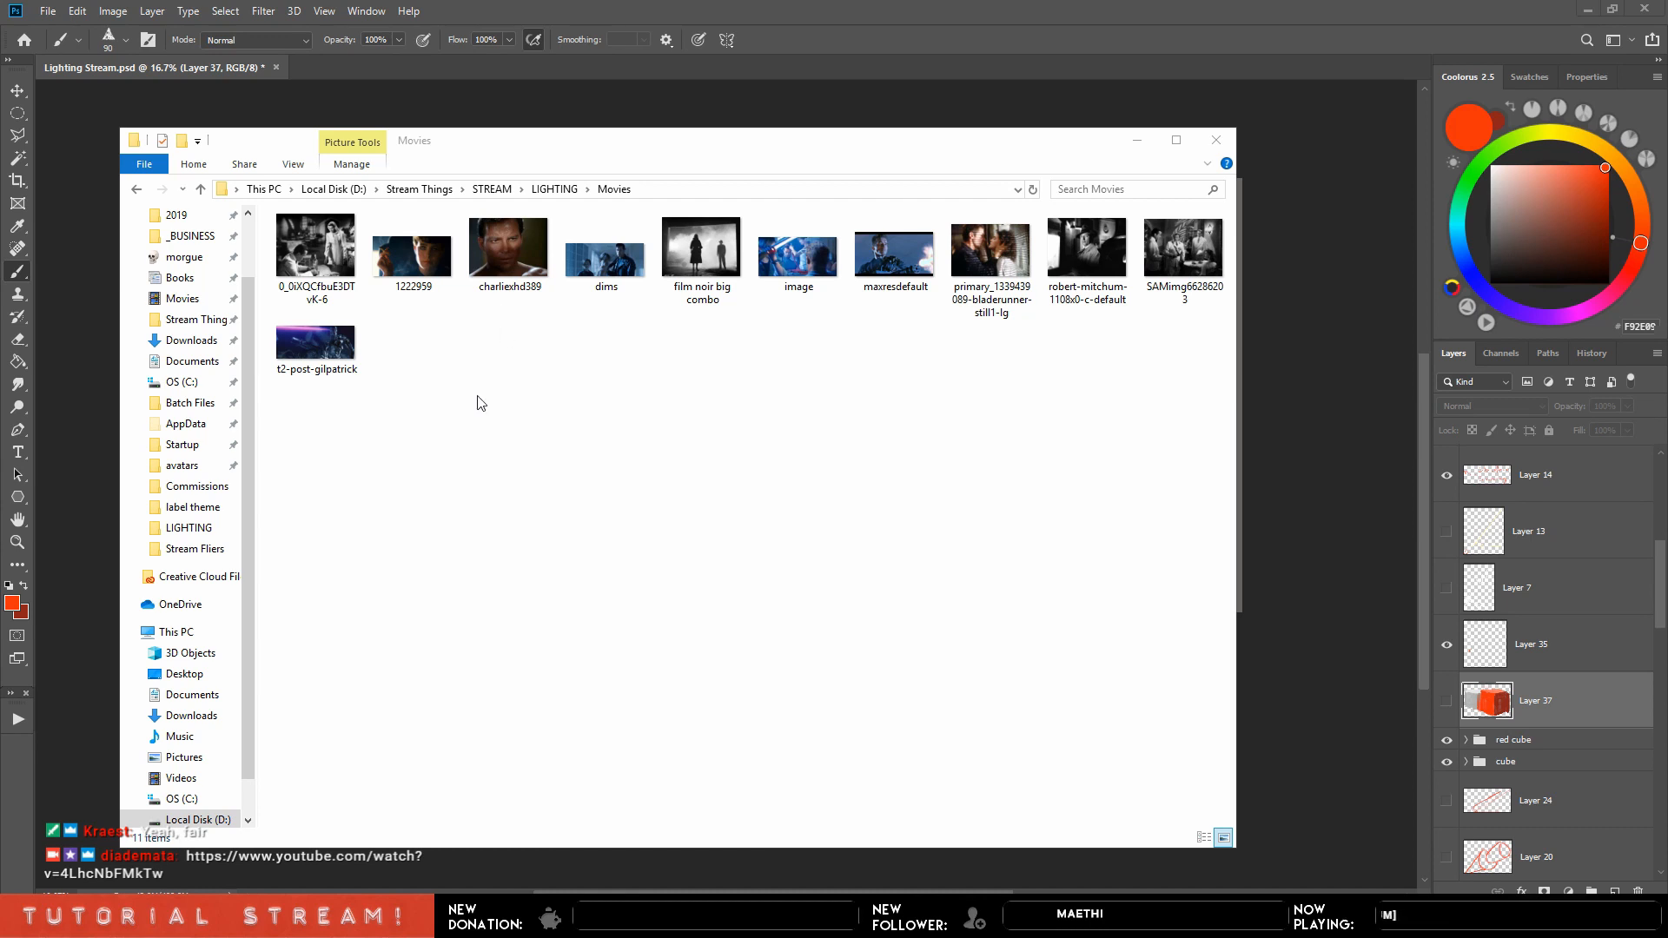
pyautogui.click(594, 673)
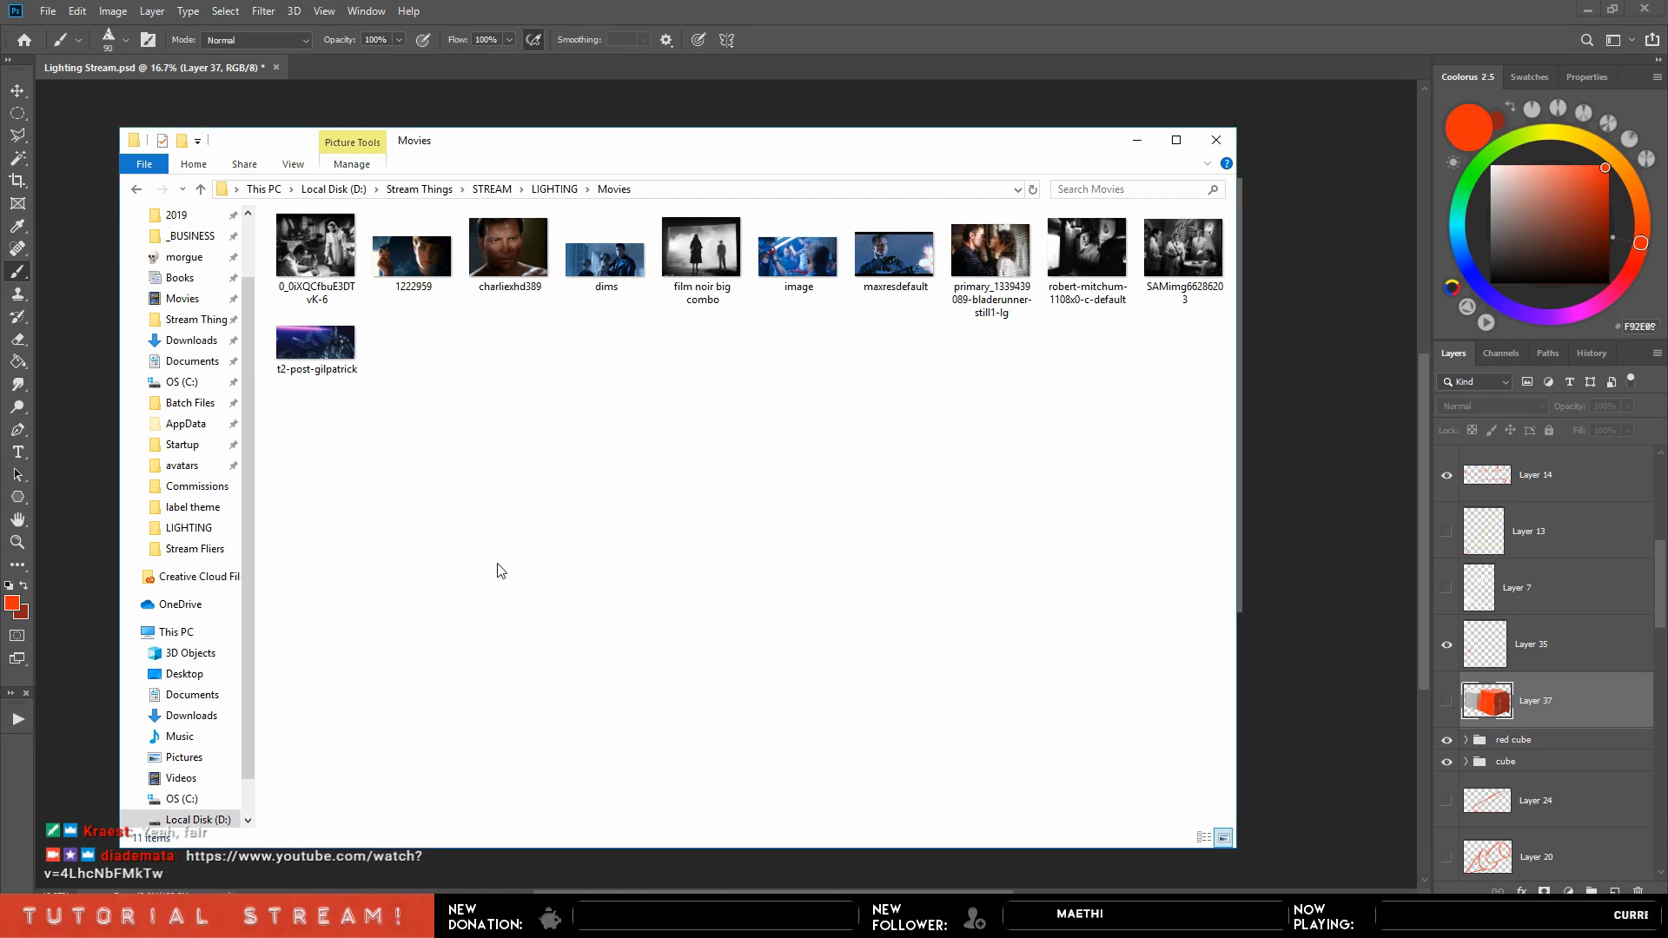
pyautogui.click(316, 252)
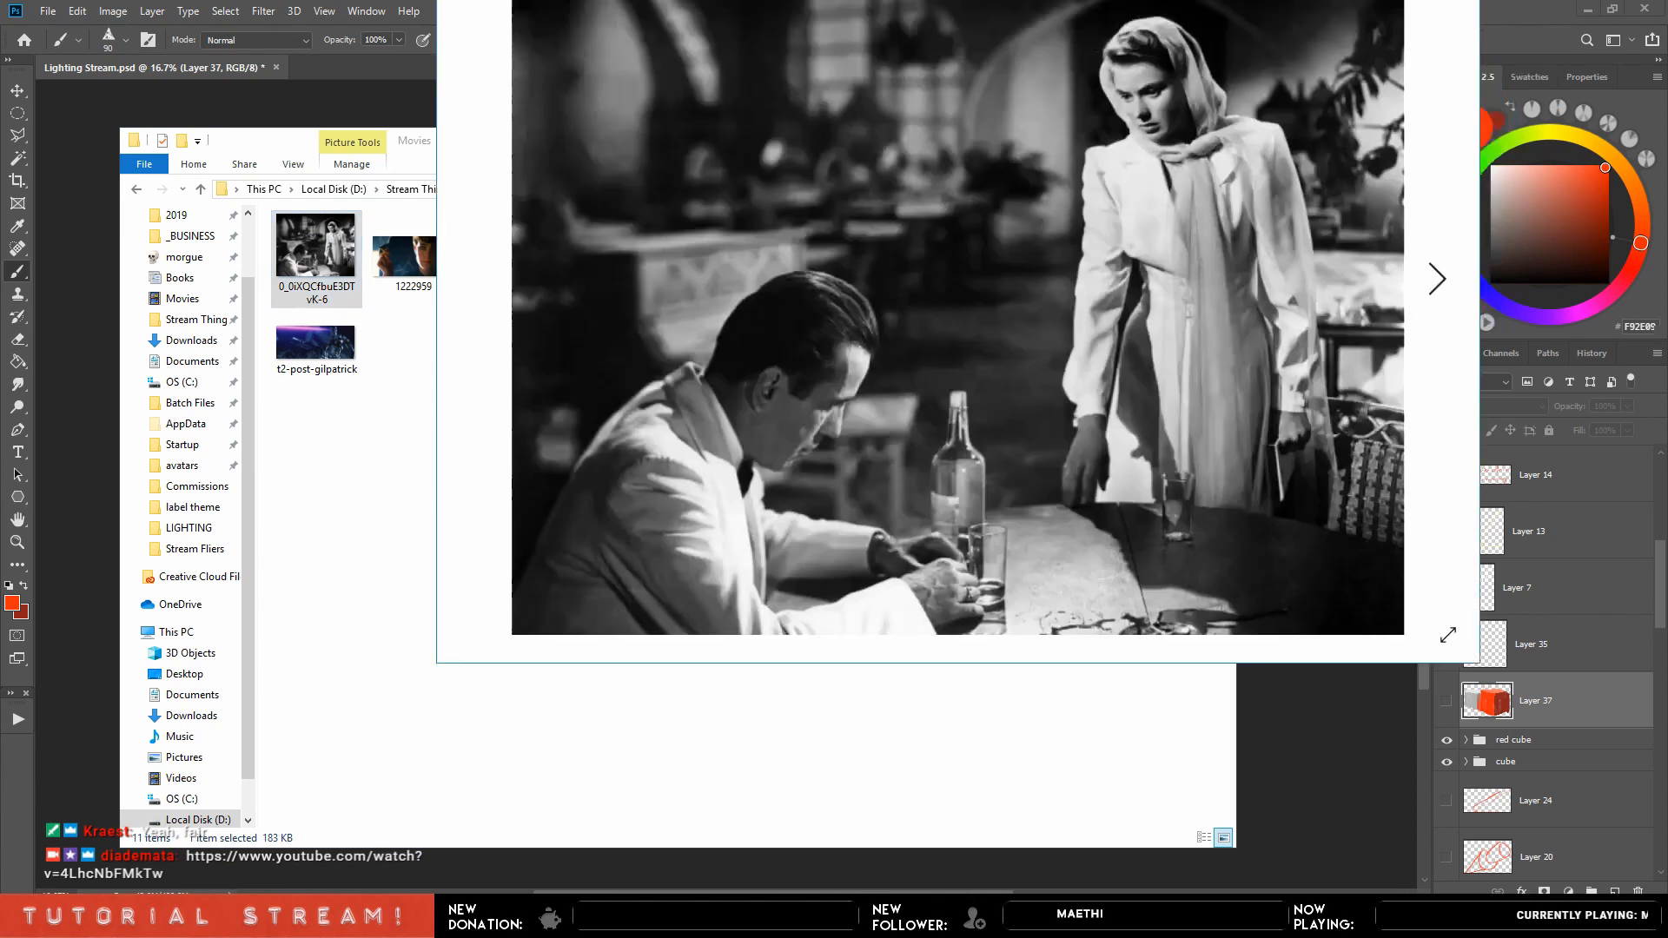
pyautogui.moveTo(1047, 0); pyautogui.dragTo(782, 51)
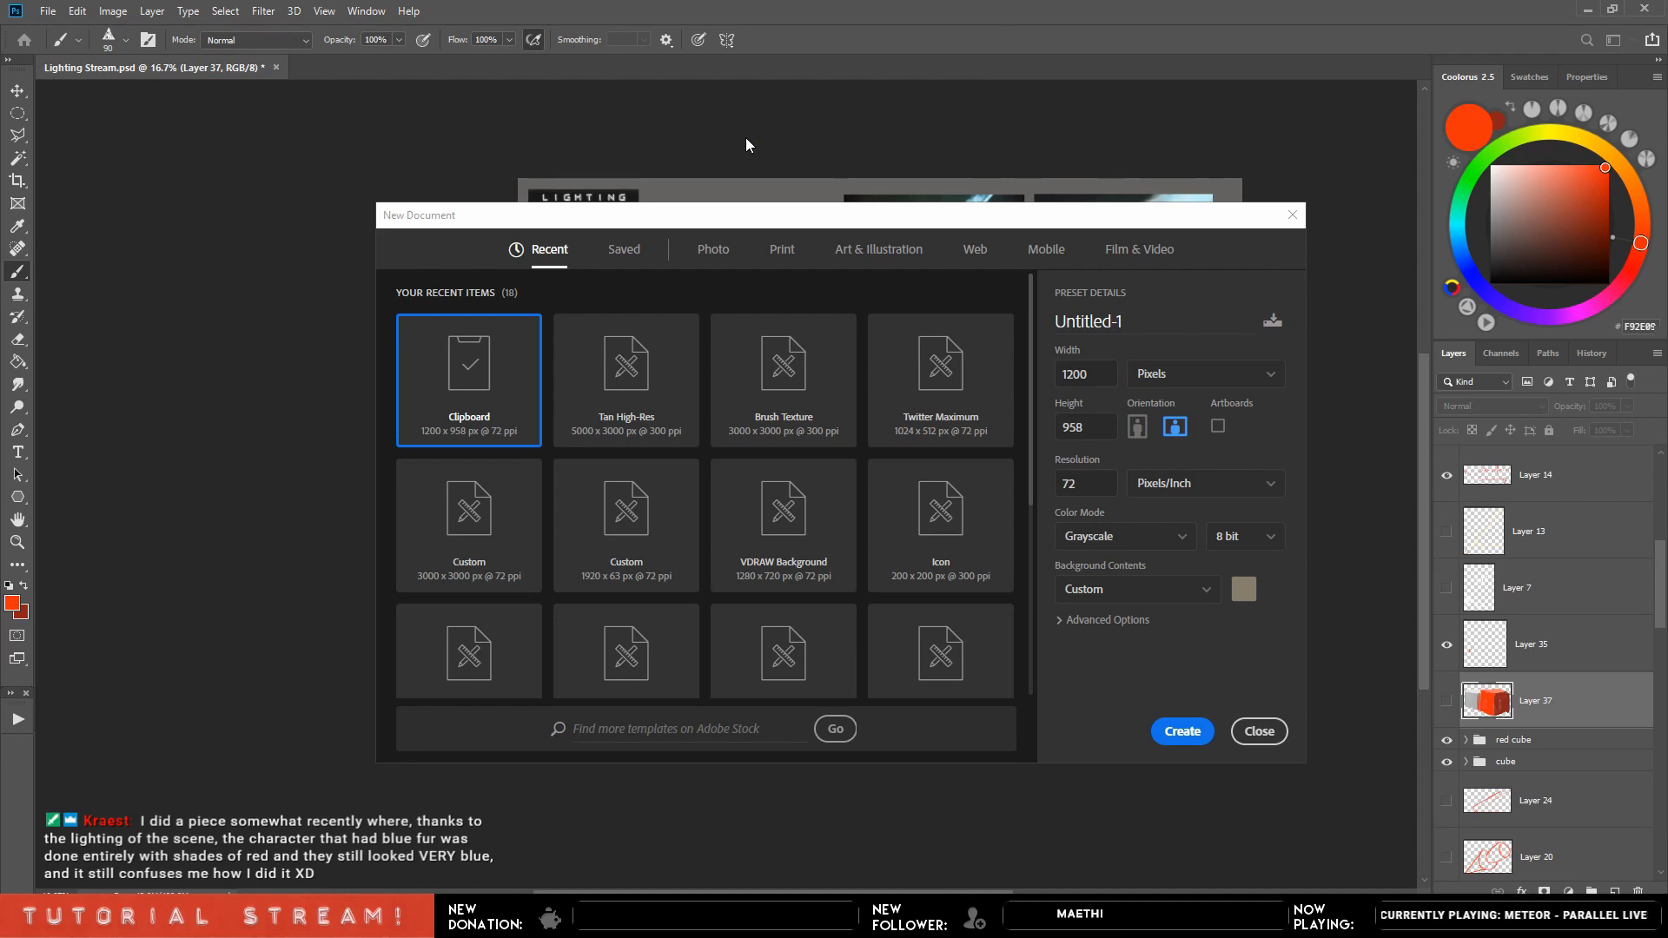
# Create a document from the Tan High-Res preset (5000 x 3000 px, 300 ppi), paste the film still and enlarge it.
pyautogui.press('Right')
pyautogui.click(1199, 719)
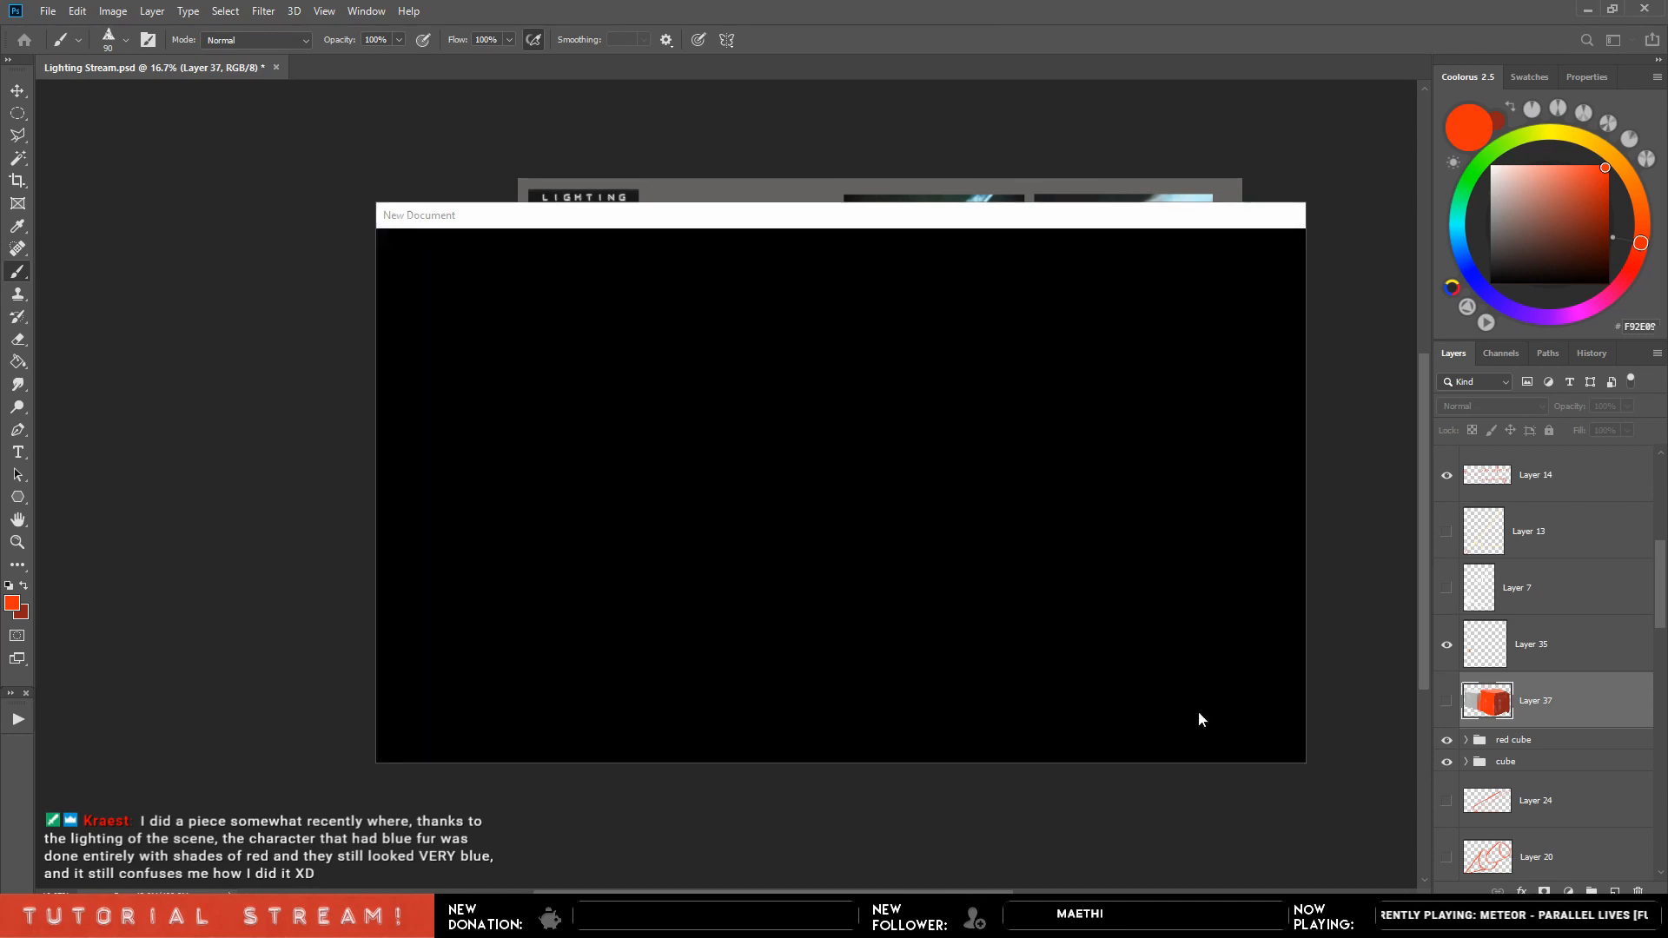
pyautogui.hotkey('ctrl', 'v')
pyautogui.hotkey('ctrl', 't')
pyautogui.moveTo(860, 378); pyautogui.dragTo(1249, 203)
# On a new layer, sketch orange-red light-direction arrows beside the woman and trace the edge of her headscarf and shoulder.
pyautogui.moveTo(857, 416); pyautogui.dragTo(706, 548)
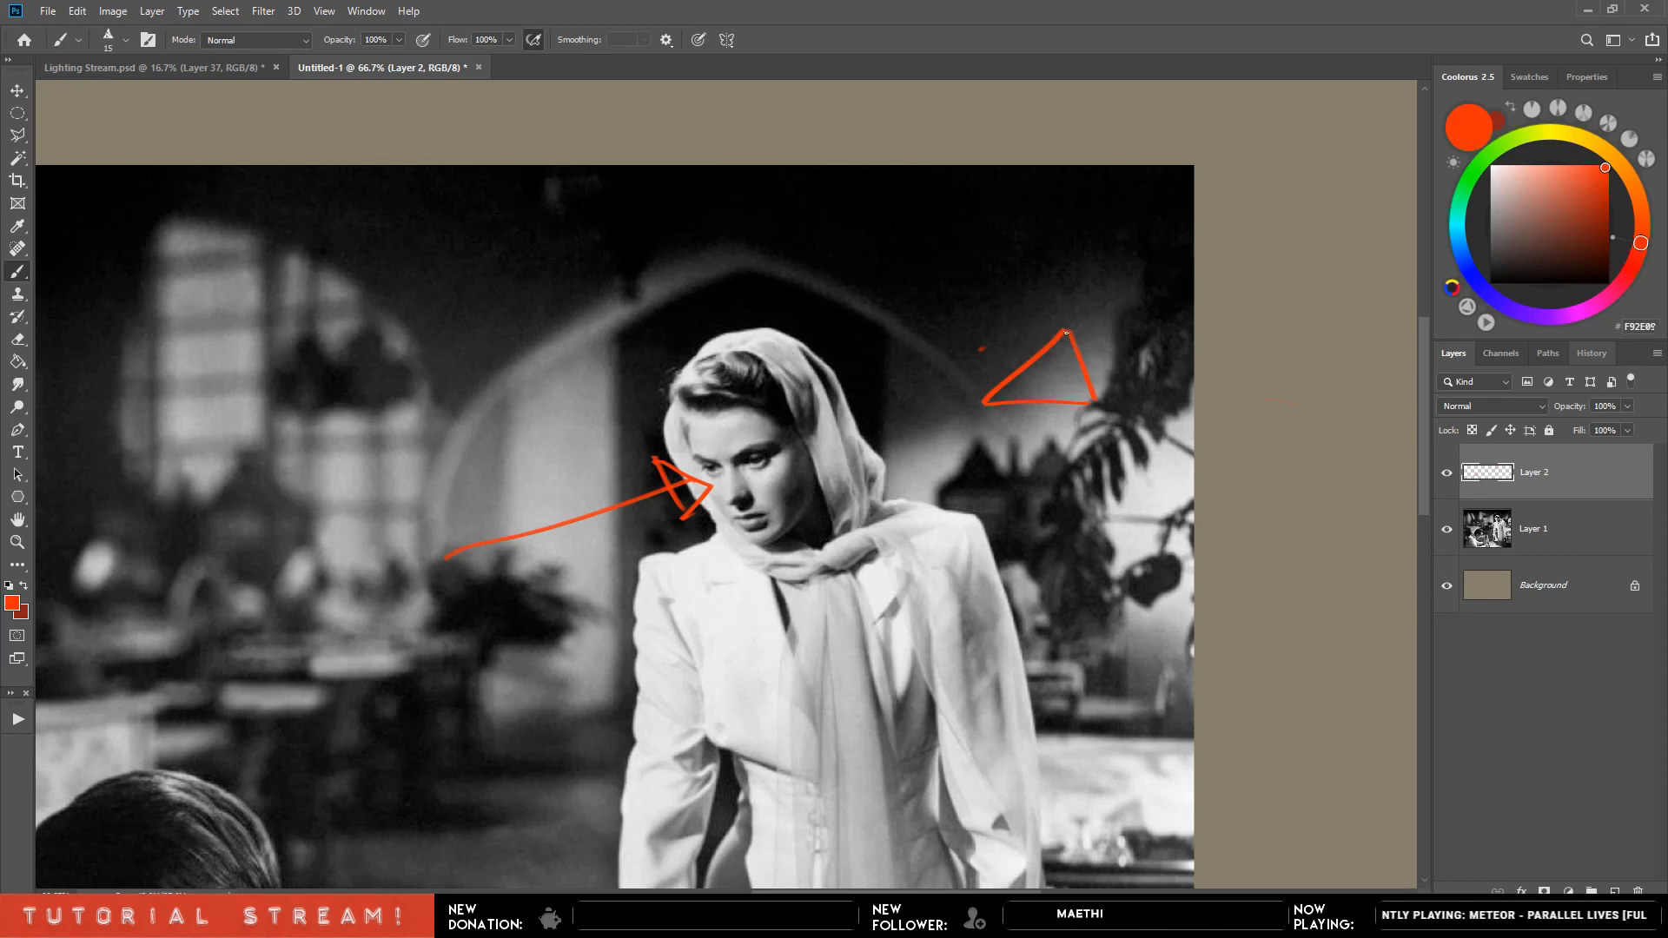
pyautogui.moveTo(1093, 389)
pyautogui.mouseDown()
pyautogui.moveTo(1098, 357)
pyautogui.moveTo(1221, 329)
pyautogui.mouseUp()
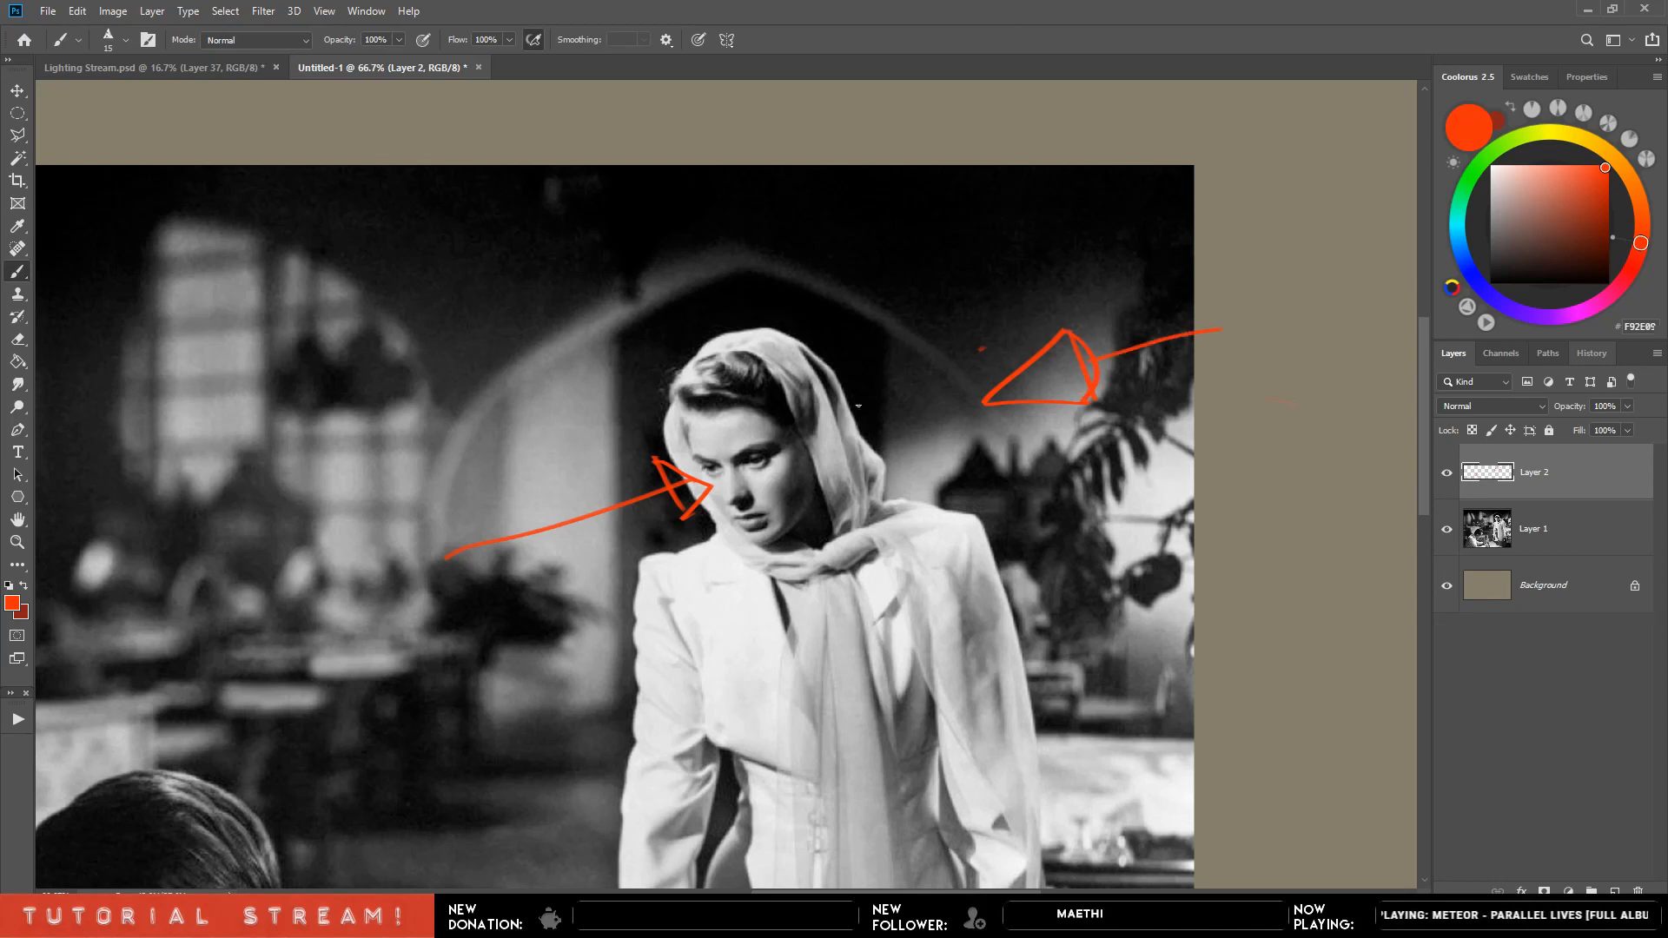
pyautogui.moveTo(779, 339)
pyautogui.mouseDown()
pyautogui.moveTo(836, 375)
pyautogui.moveTo(889, 463)
pyautogui.moveTo(885, 488)
pyautogui.moveTo(962, 509)
pyautogui.moveTo(887, 500)
pyautogui.moveTo(991, 560)
pyautogui.mouseUp()
pyautogui.moveTo(829, 335); pyautogui.dragTo(905, 357)
pyautogui.moveTo(860, 319); pyautogui.dragTo(878, 398)
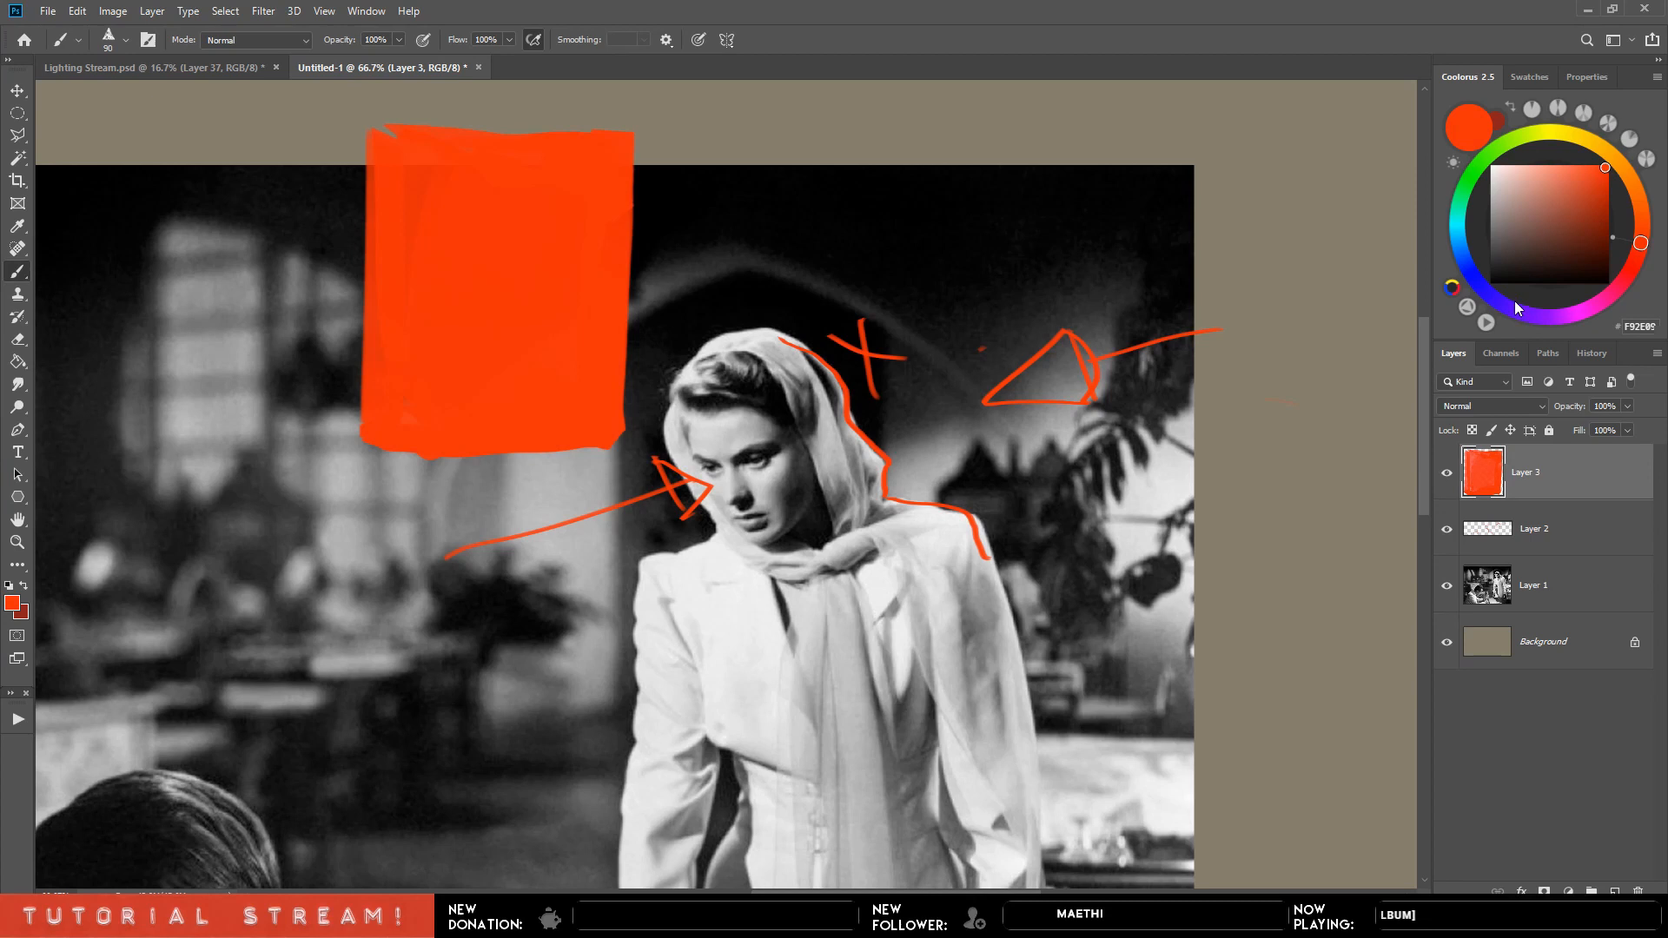
# Paint a solid blue-violet square beside the orange one and add a mid-grey square in the centre of each.
pyautogui.click(1503, 303)
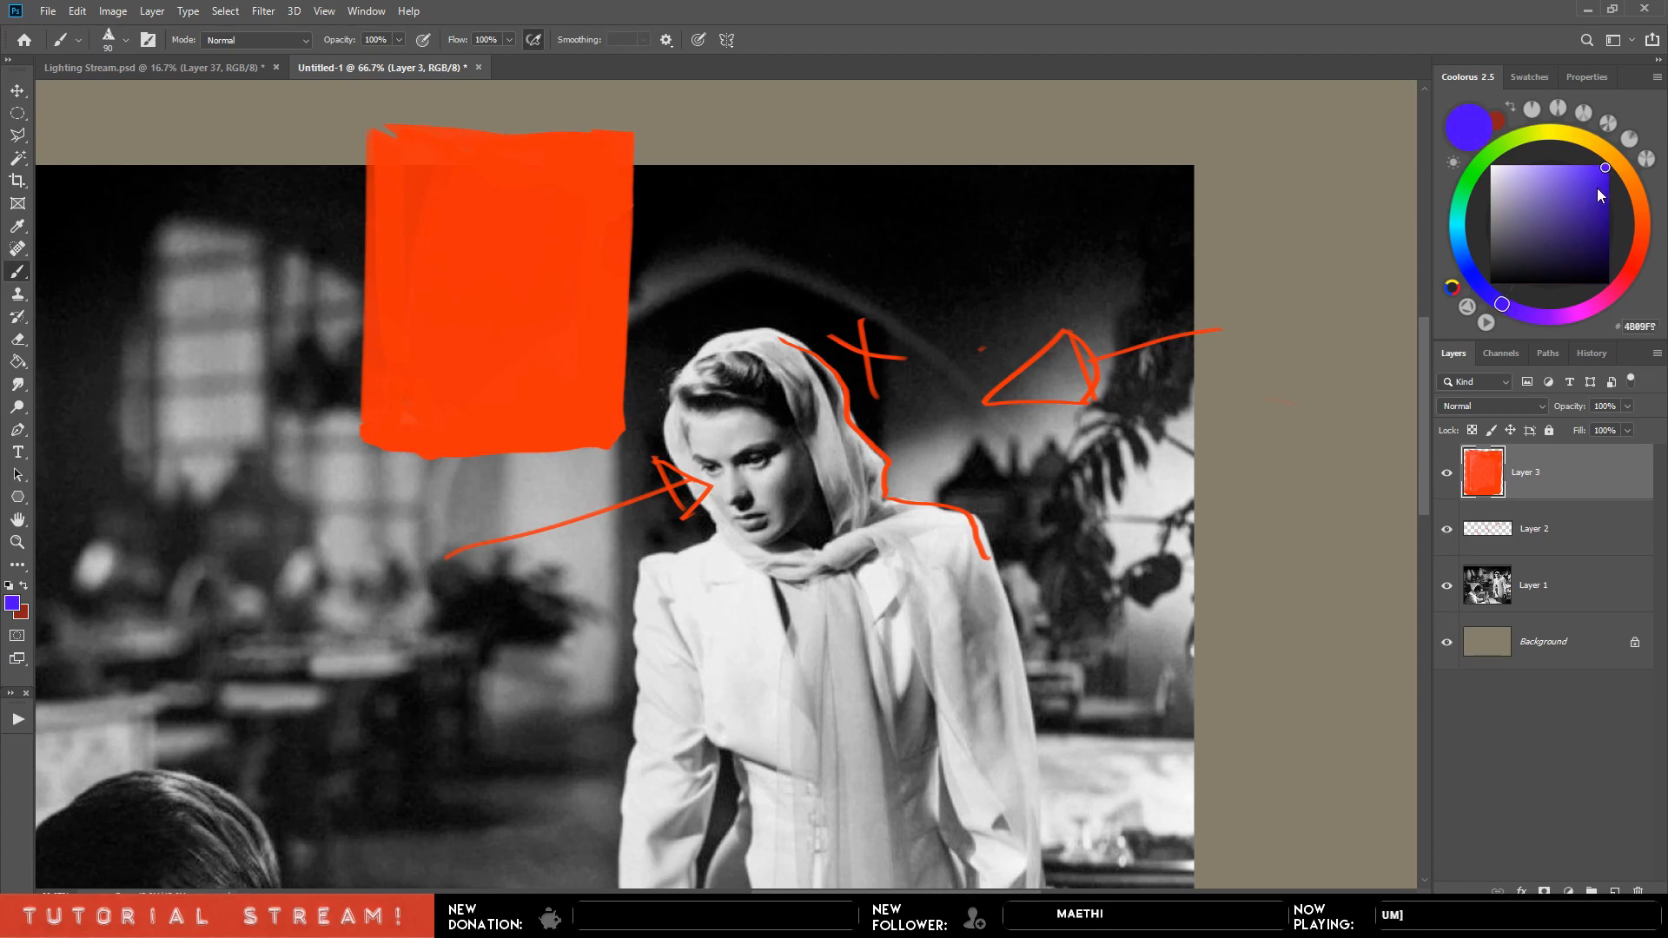
pyautogui.moveTo(744, 138)
pyautogui.mouseDown()
pyautogui.moveTo(732, 423)
pyautogui.moveTo(773, 432)
pyautogui.moveTo(971, 348)
pyautogui.moveTo(988, 427)
pyautogui.mouseUp()
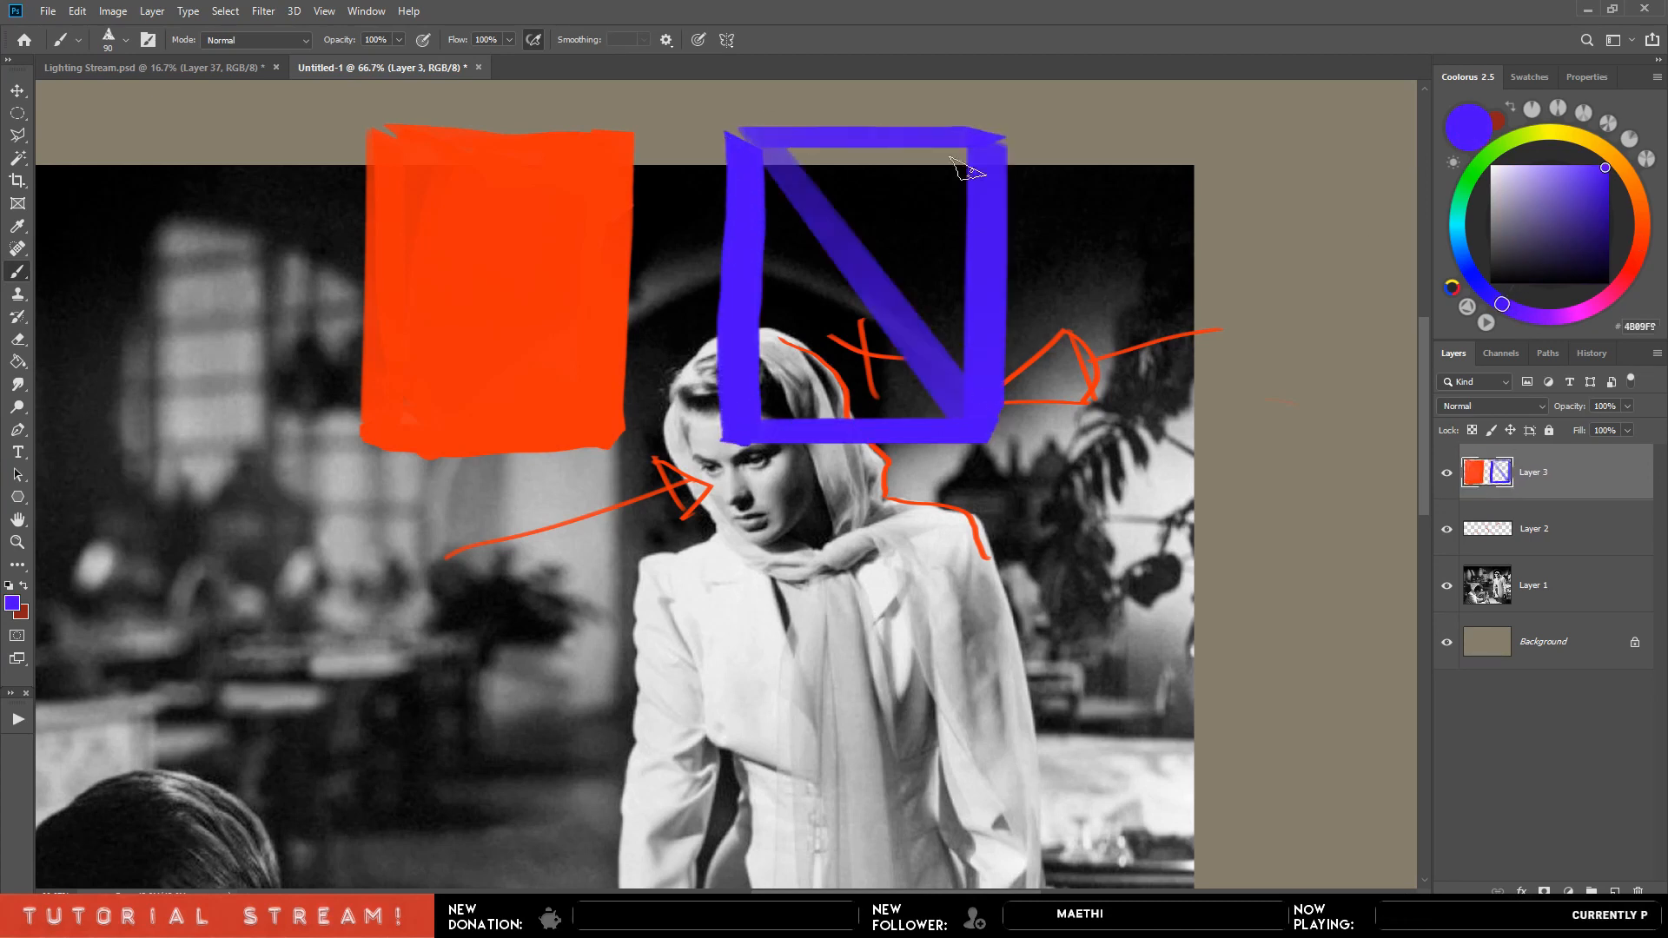
pyautogui.moveTo(956, 161)
pyautogui.mouseDown()
pyautogui.moveTo(930, 391)
pyautogui.moveTo(945, 142)
pyautogui.moveTo(912, 411)
pyautogui.moveTo(929, 162)
pyautogui.moveTo(850, 322)
pyautogui.moveTo(916, 210)
pyautogui.moveTo(773, 380)
pyautogui.moveTo(869, 198)
pyautogui.mouseUp()
pyautogui.moveTo(903, 152)
pyautogui.mouseDown()
pyautogui.moveTo(755, 156)
pyautogui.moveTo(771, 298)
pyautogui.mouseUp()
pyautogui.click(1490, 216)
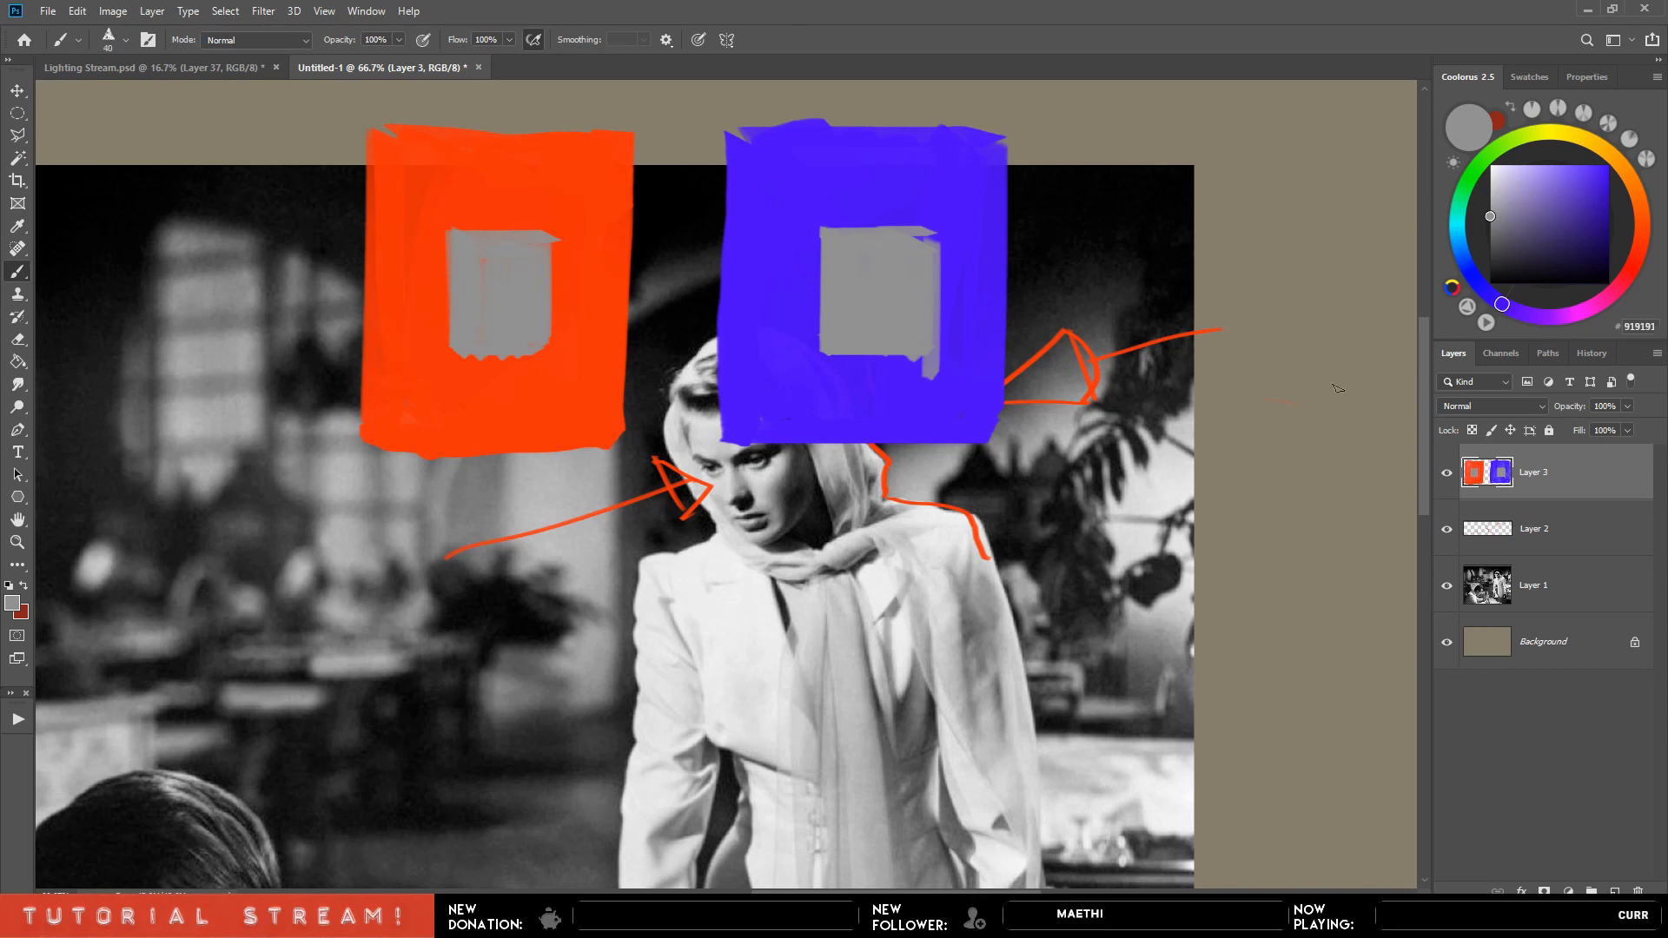
pyautogui.moveTo(758, 278); pyautogui.dragTo(991, 356)
# Repaint the grey centre of the orange square with a slightly bluish grey.
pyautogui.hotkey('ctrl', '+')
pyautogui.hotkey('ctrl', '+')
pyautogui.hotkey('ctrl', '+')
pyautogui.press('[')
pyautogui.moveTo(943, 410)
pyautogui.mouseDown()
pyautogui.moveTo(976, 451)
pyautogui.moveTo(980, 373)
pyautogui.mouseUp()
pyautogui.hotkey('ctrl', '-')
pyautogui.press(']')
pyautogui.press(']')
pyautogui.keyDown('alt'); pyautogui.click(639, 323); pyautogui.keyUp('alt')
pyautogui.moveTo(639, 323)
pyautogui.mouseDown()
pyautogui.moveTo(624, 415)
pyautogui.moveTo(687, 608)
pyautogui.moveTo(787, 449)
pyautogui.moveTo(821, 351)
pyautogui.moveTo(848, 418)
pyautogui.mouseUp()
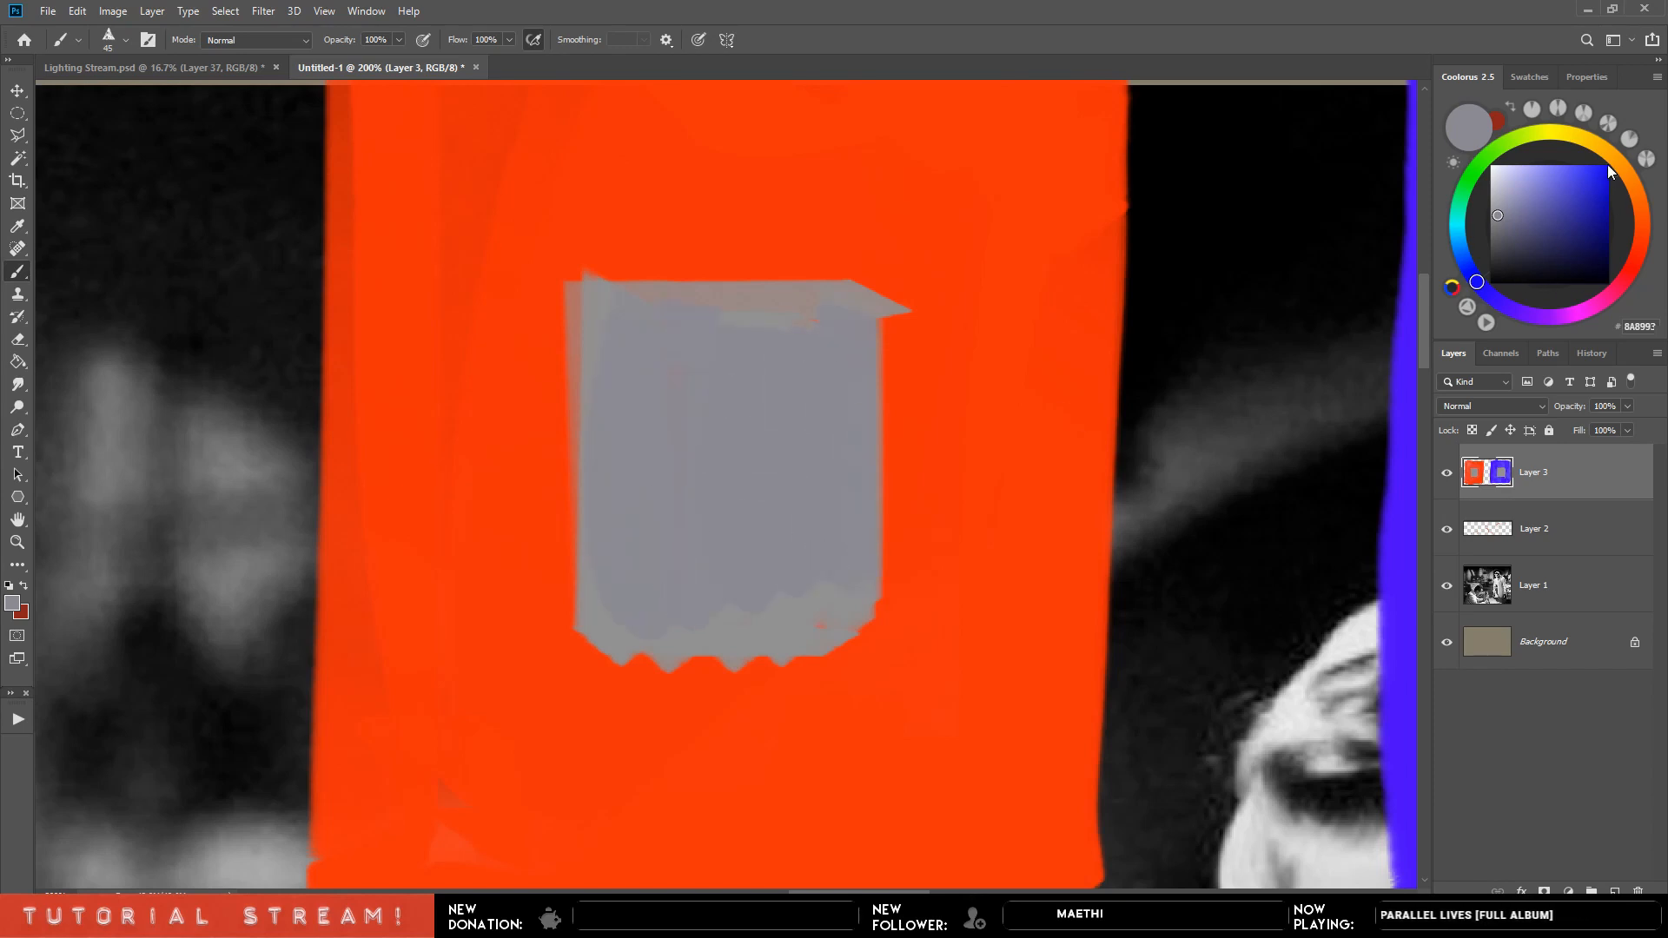
# Shift the orange square's centre to a lighter, more saturated blue-grey with a larger brush.
pyautogui.click(1515, 200)
pyautogui.press(']')
pyautogui.press(']')
pyautogui.press(']')
pyautogui.click(765, 348)
pyautogui.moveTo(704, 374)
pyautogui.mouseDown()
pyautogui.moveTo(800, 336)
pyautogui.moveTo(689, 596)
pyautogui.moveTo(590, 546)
pyautogui.moveTo(661, 348)
pyautogui.mouseUp()
pyautogui.moveTo(617, 305); pyautogui.dragTo(834, 309)
pyautogui.moveTo(608, 617); pyautogui.dragTo(869, 599)
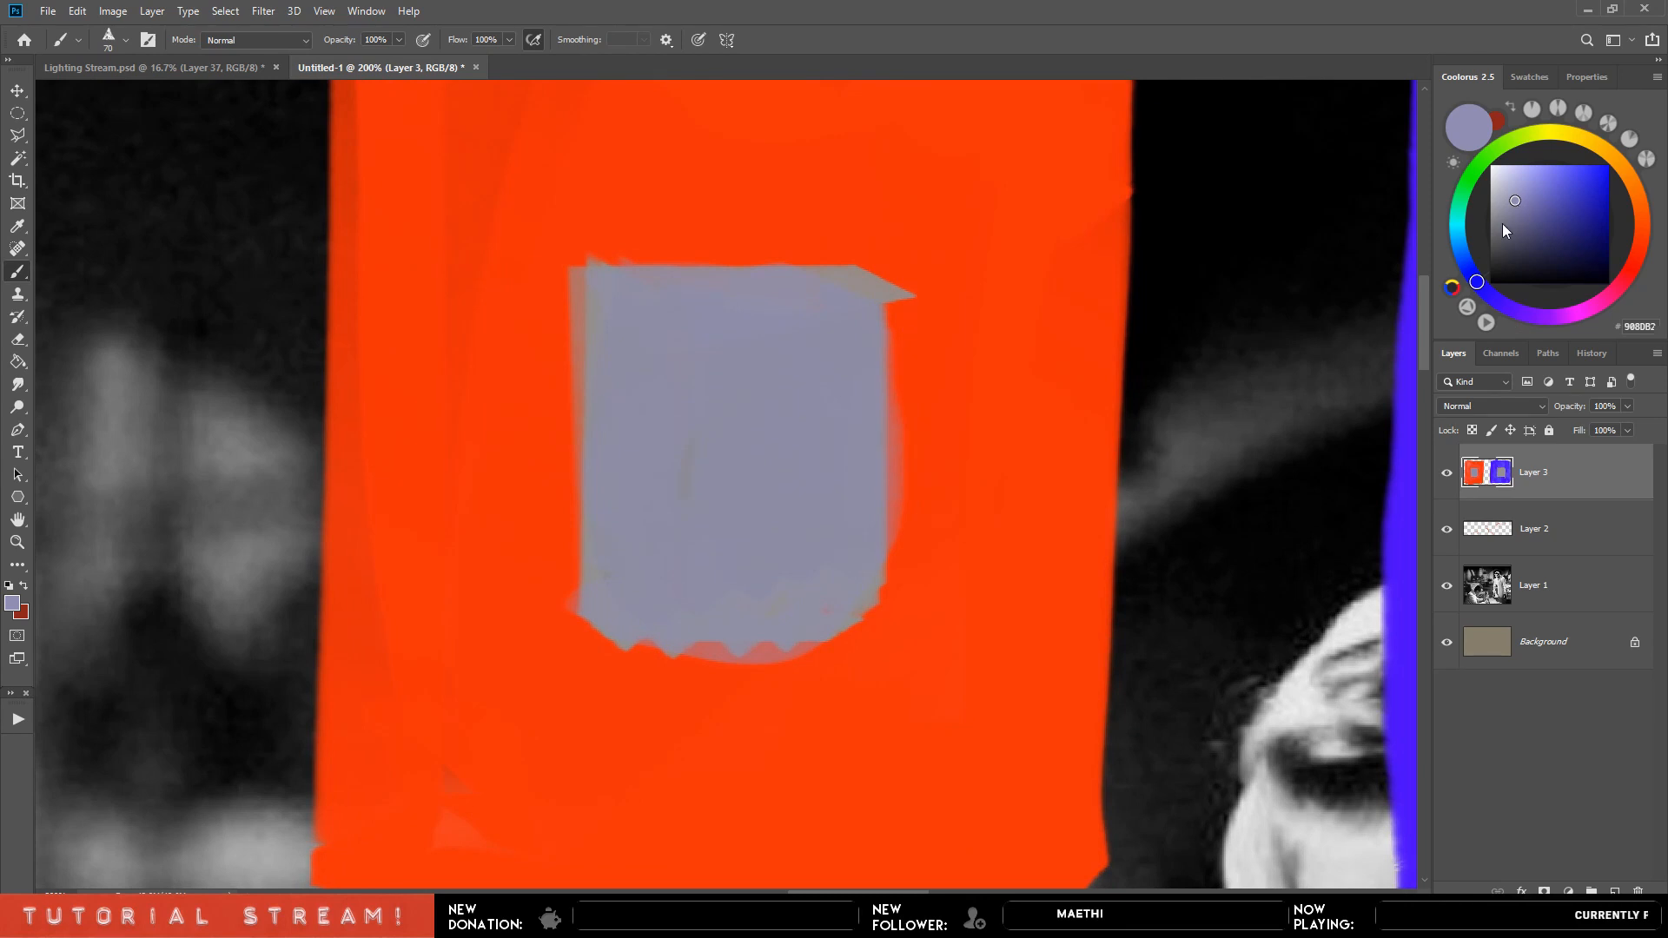
# Repaint the grey centre of the blue-violet square with a muted reddish grey.
pyautogui.moveTo(1058, 435); pyautogui.dragTo(521, 467)
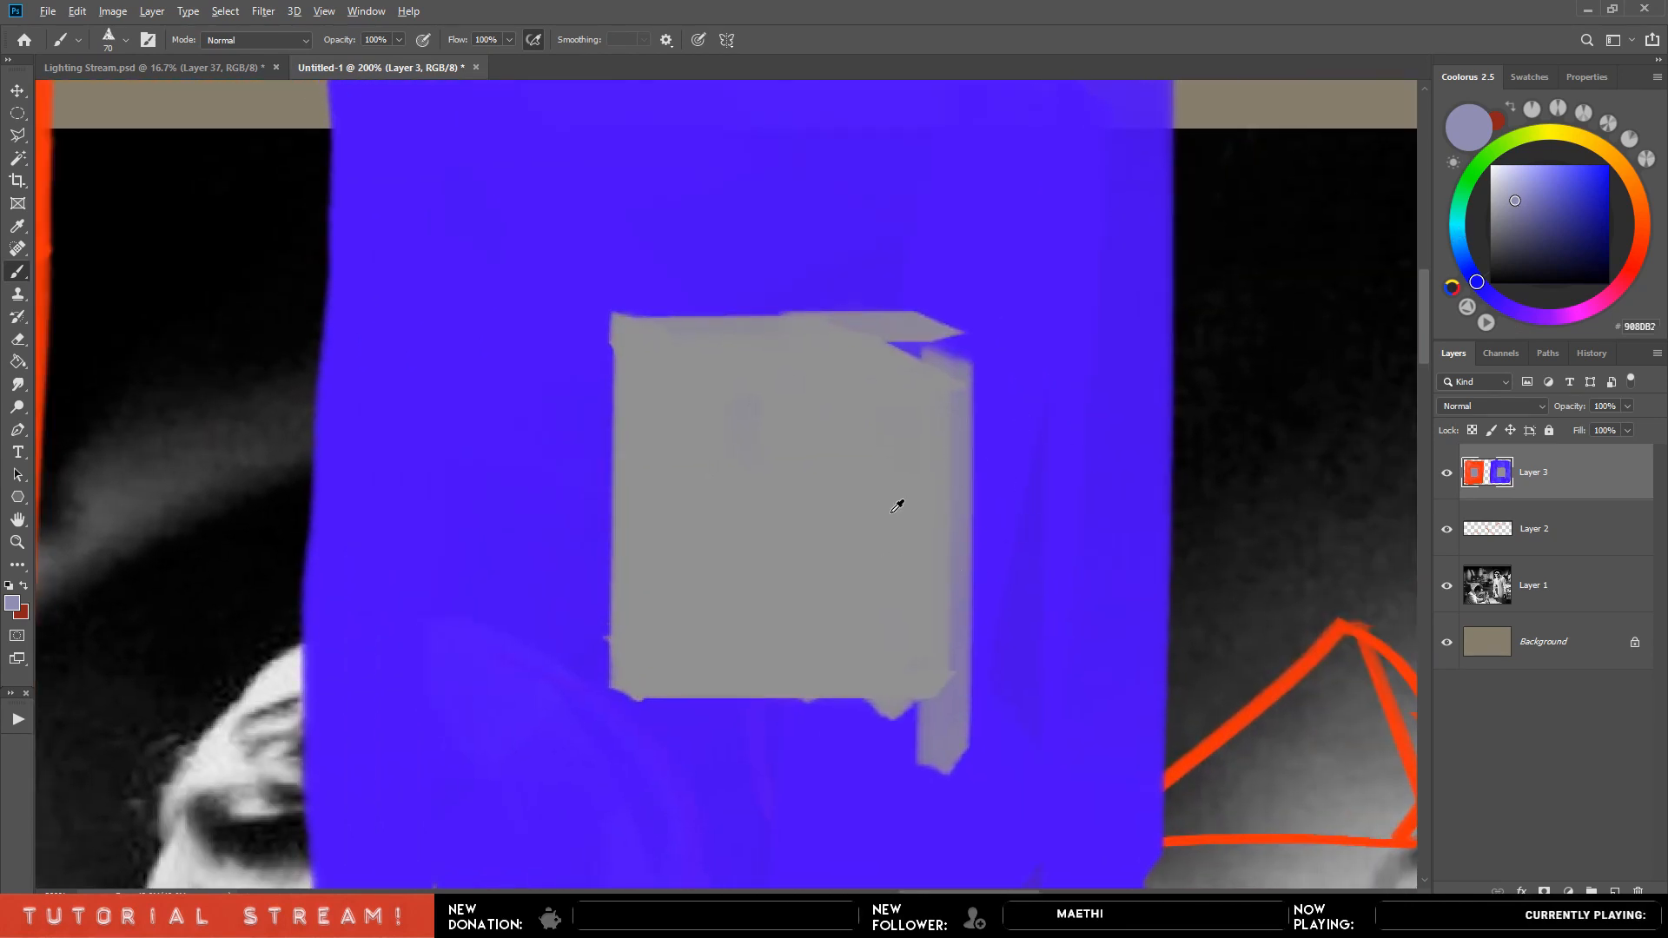
pyautogui.keyDown('alt'); pyautogui.click(897, 506); pyautogui.keyUp('alt')
pyautogui.click(1506, 214)
pyautogui.press(']')
pyautogui.moveTo(678, 355)
pyautogui.mouseDown()
pyautogui.moveTo(680, 649)
pyautogui.moveTo(751, 669)
pyautogui.moveTo(805, 454)
pyautogui.moveTo(674, 351)
pyautogui.moveTo(891, 335)
pyautogui.moveTo(914, 635)
pyautogui.moveTo(849, 369)
pyautogui.moveTo(764, 646)
pyautogui.mouseUp()
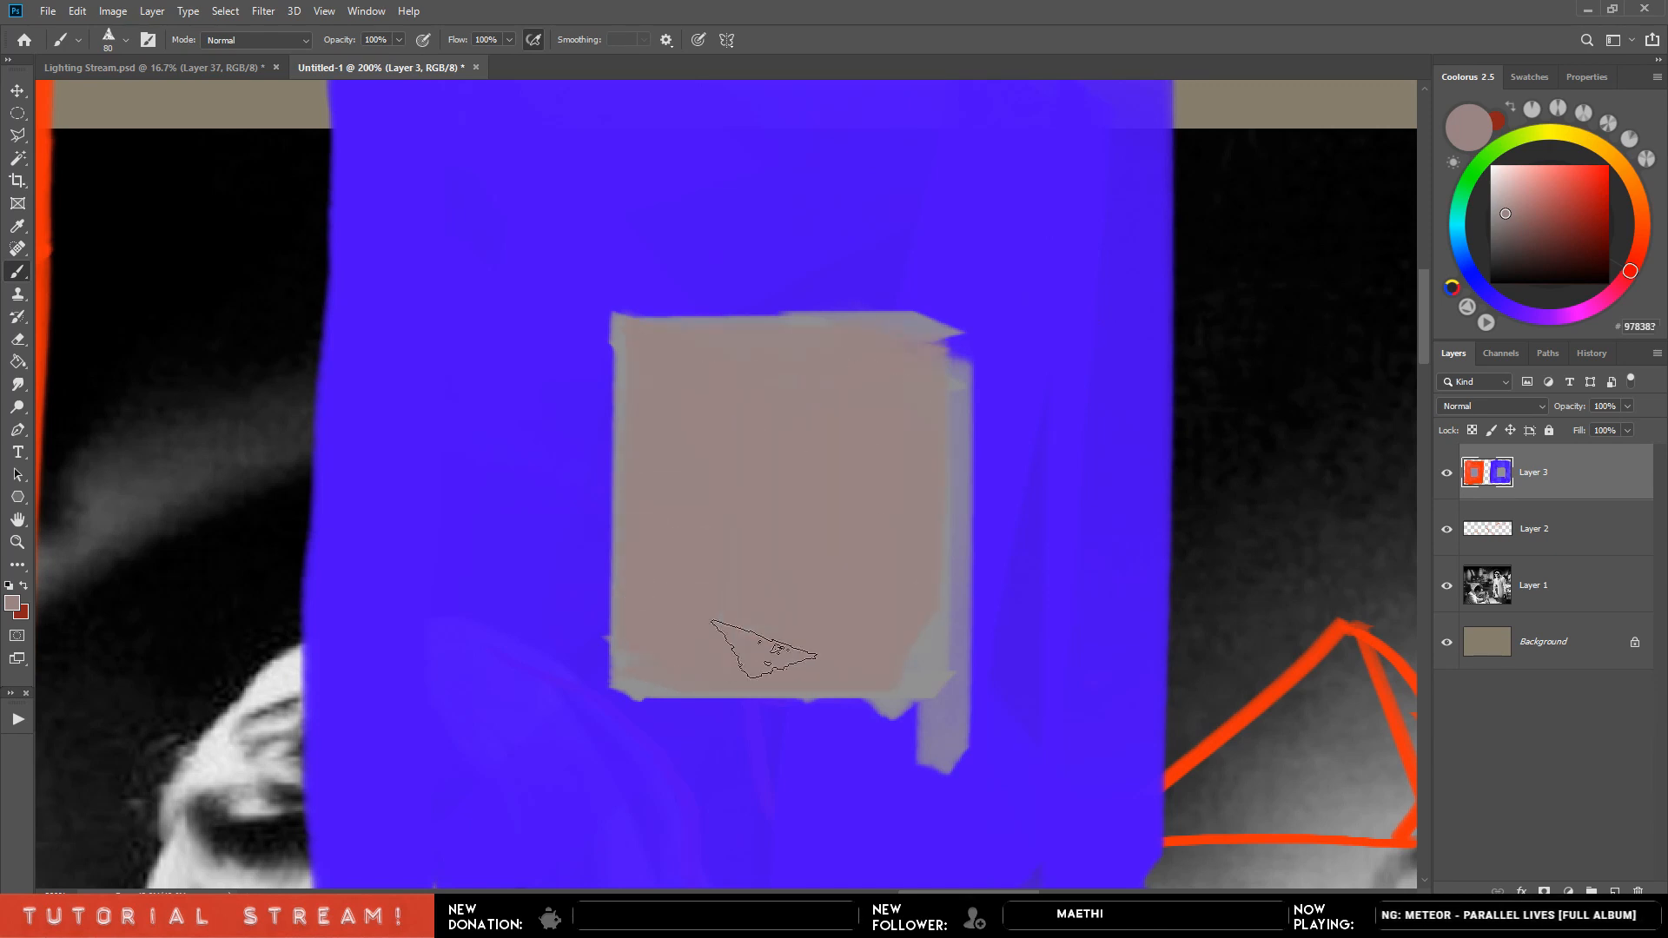
pyautogui.hotkey('ctrl', '-')
pyautogui.hotkey('ctrl', '-')
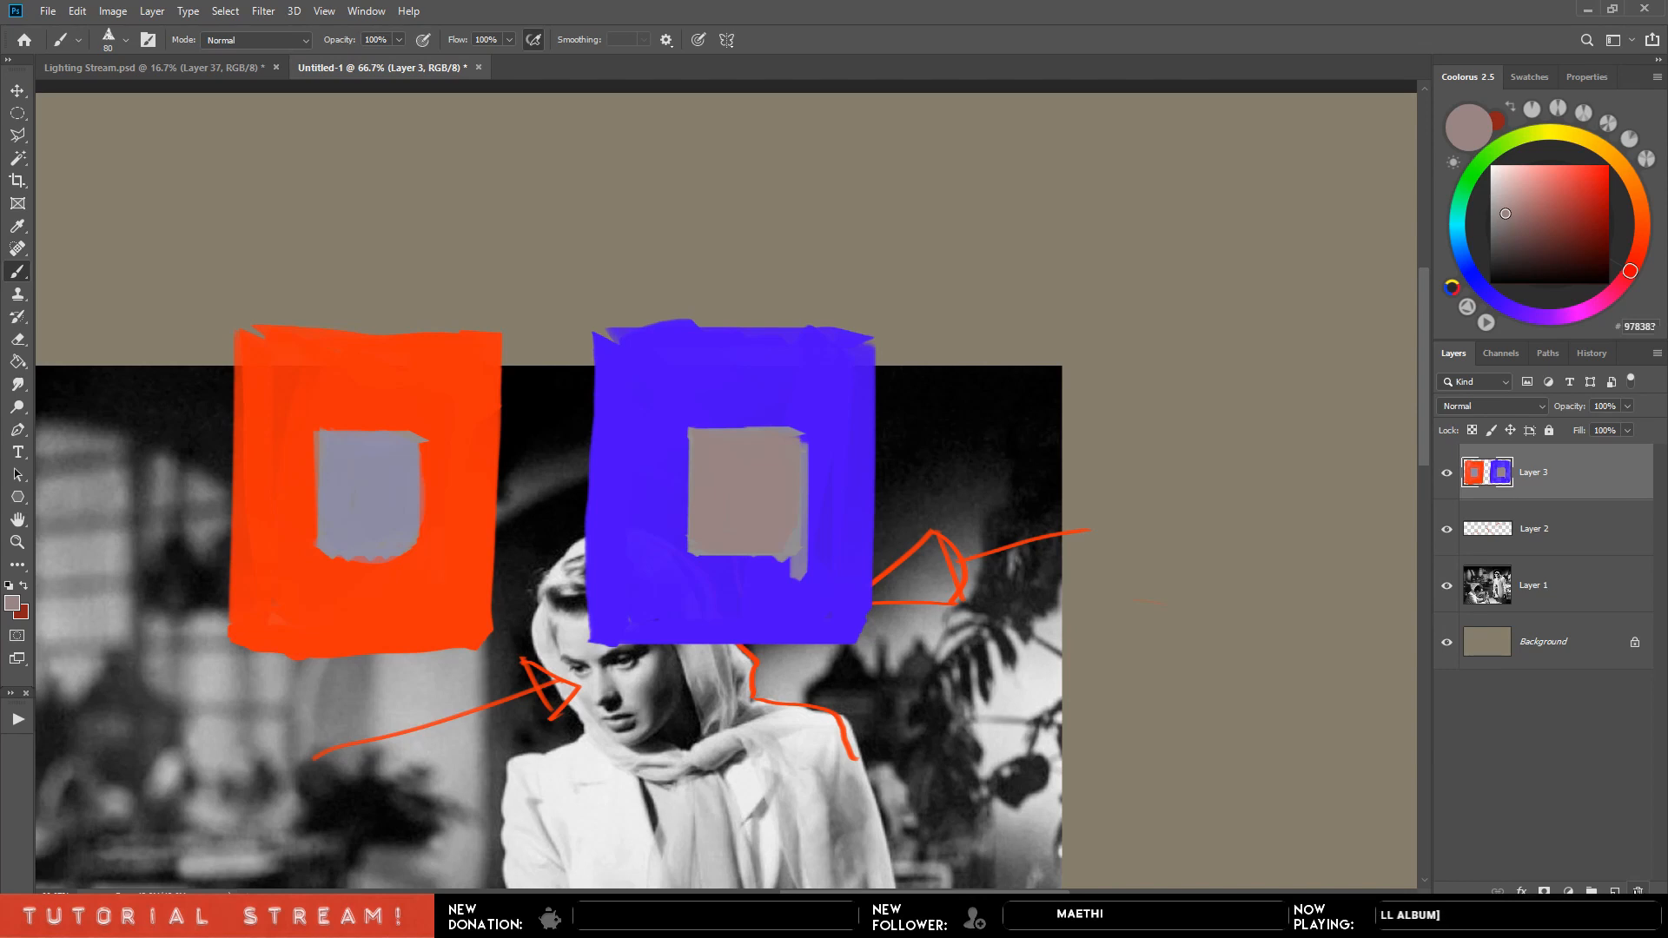
# Delete the layer holding the two colour-comparison squares.
pyautogui.click(1637, 889)
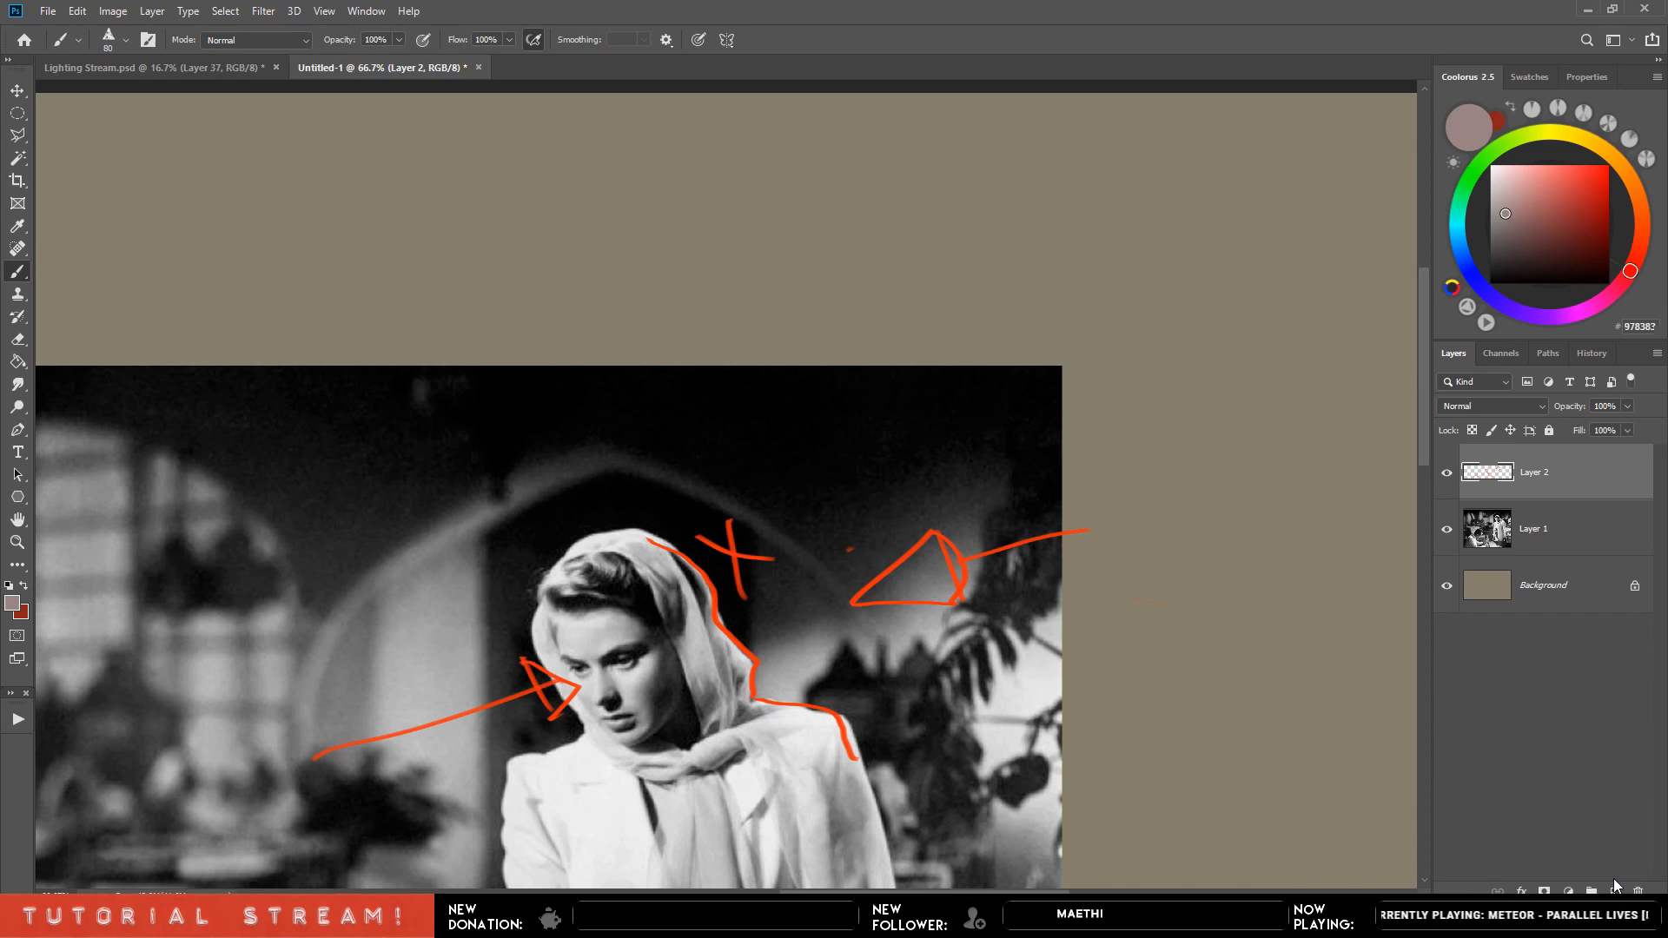
pyautogui.hotkey('ctrl', '-')
pyautogui.hotkey('ctrl', '-')
pyautogui.moveTo(1134, 711); pyautogui.dragTo(1287, 561)
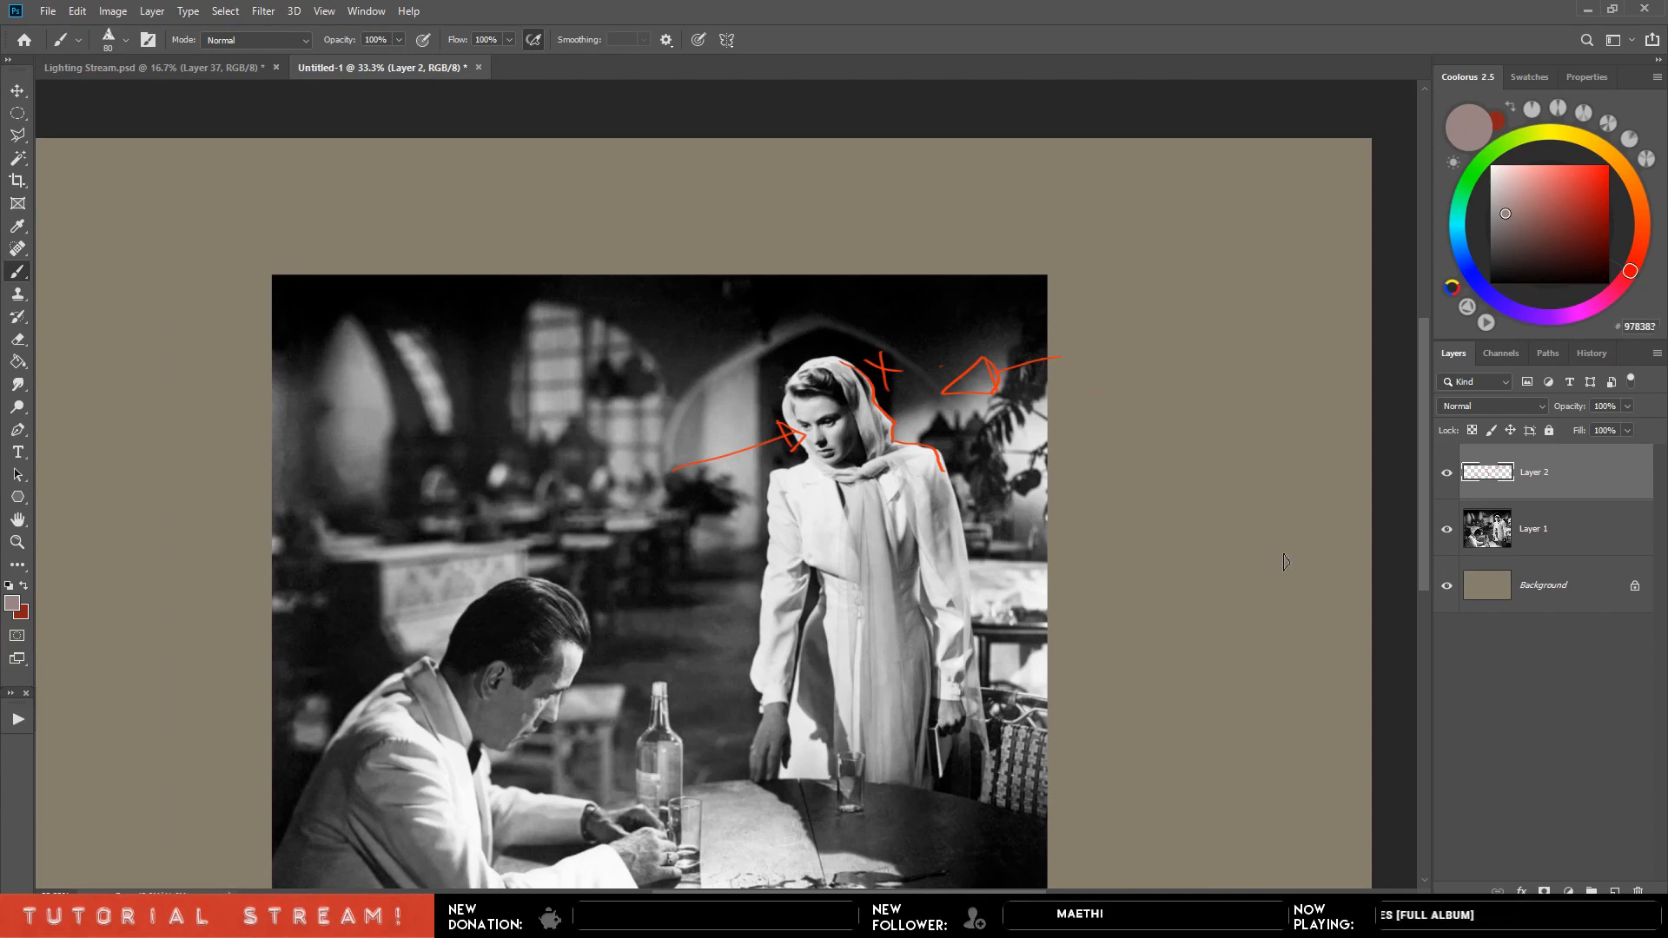
# With a smaller bright red brush, trace the lit edge of the seated man's back and add an arrow pointing at it.
pyautogui.press('F5')
pyautogui.press('F5')
pyautogui.moveTo(984, 494); pyautogui.dragTo(1076, 441)
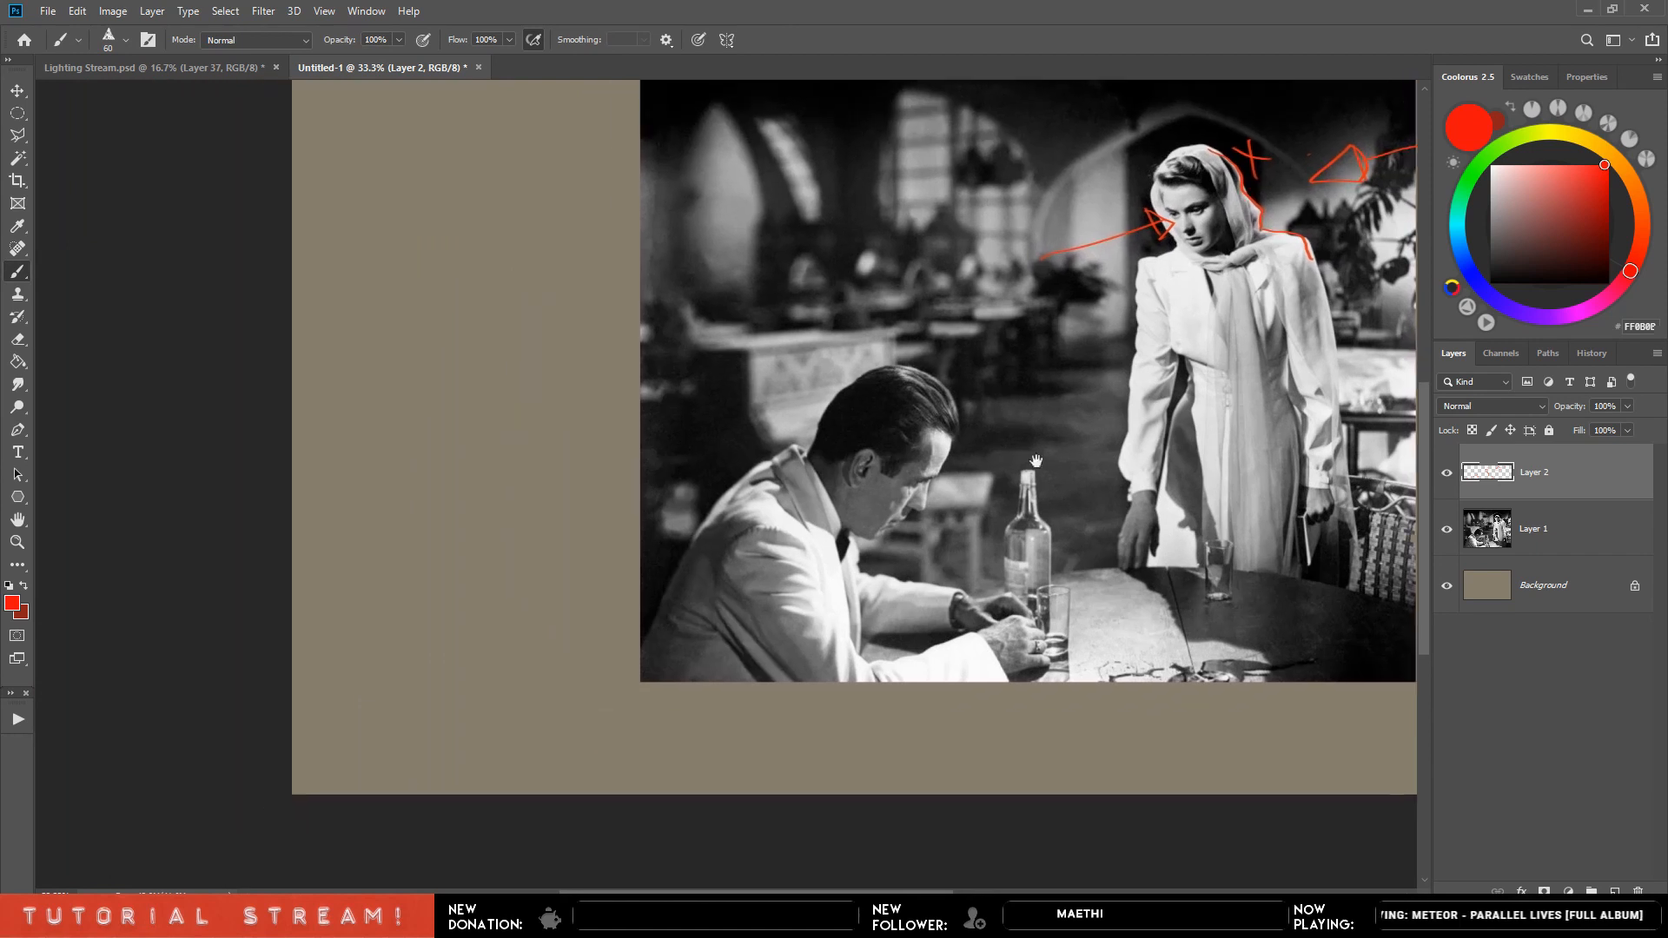
pyautogui.press('[')
pyautogui.press('[')
pyautogui.moveTo(802, 438); pyautogui.dragTo(702, 580)
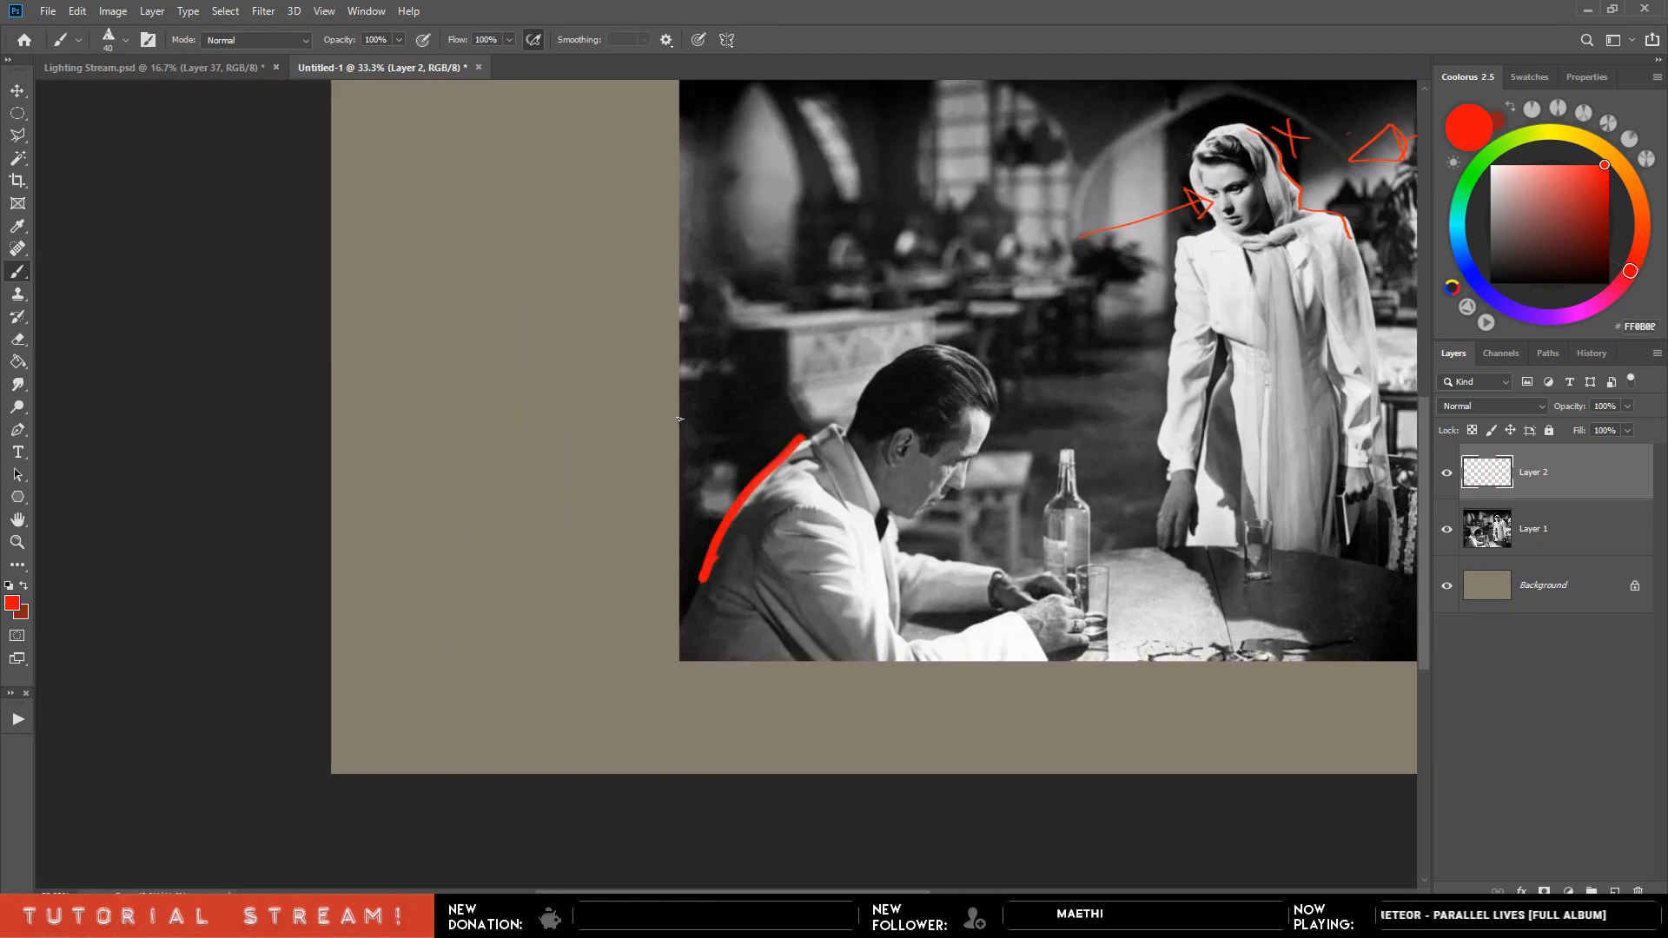
pyautogui.moveTo(676, 416); pyautogui.dragTo(744, 465)
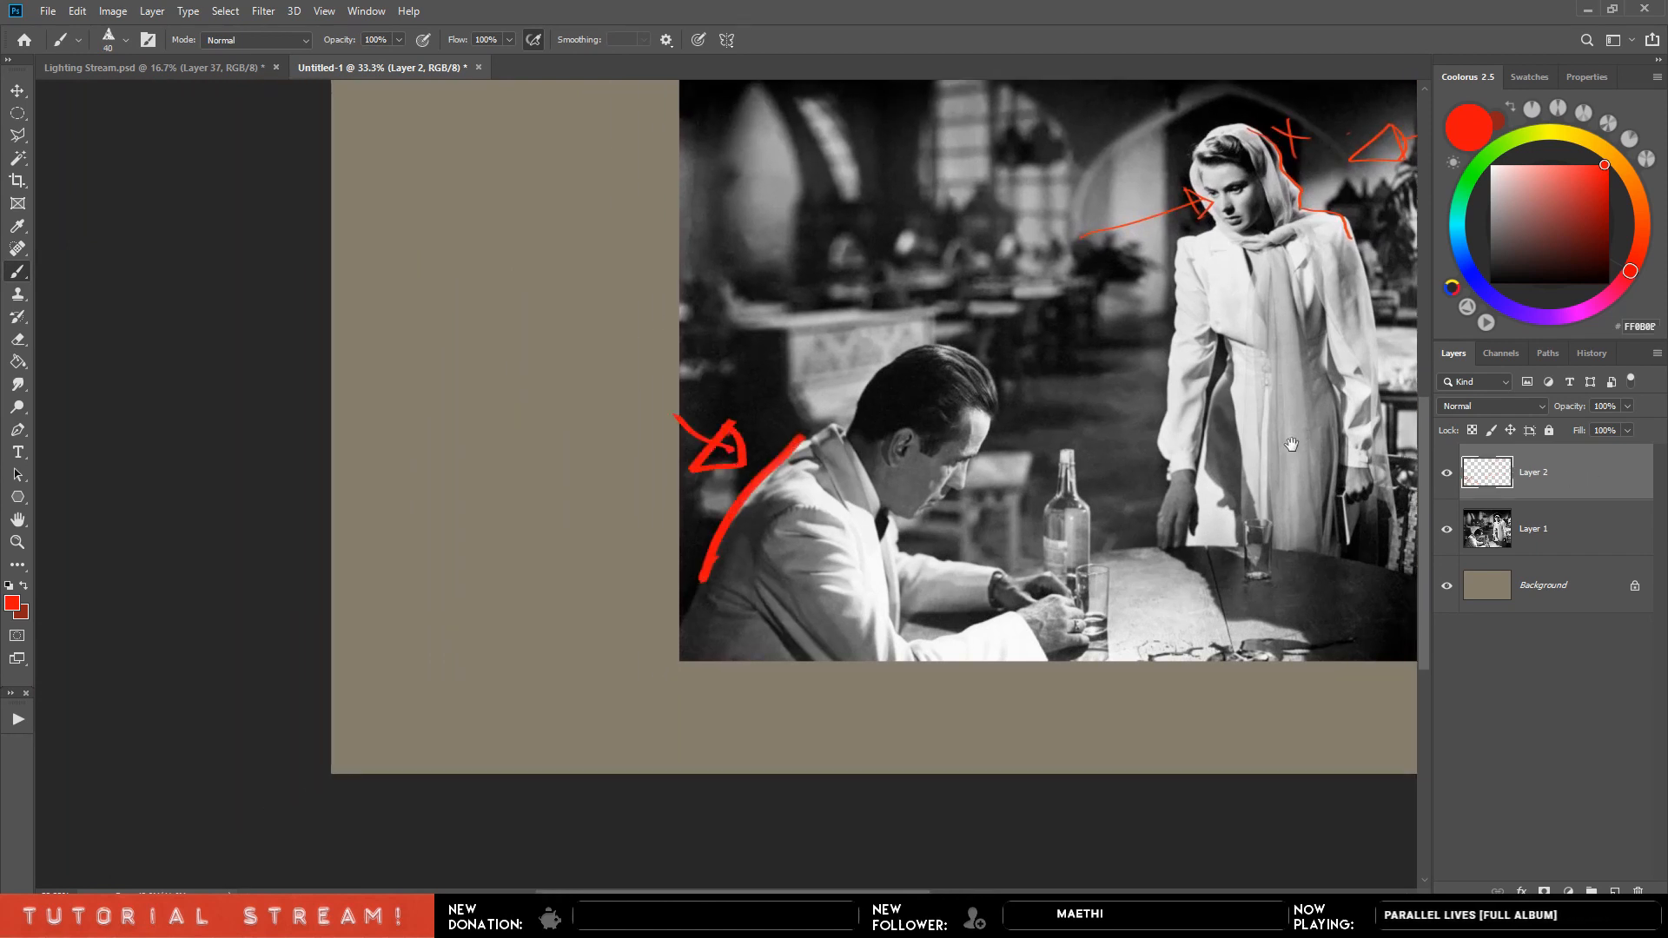
# Sketch a red spotlight casting rays toward the seated man and a downward arrow above the woman's head.
pyautogui.moveTo(1293, 447)
pyautogui.mouseDown()
pyautogui.moveTo(1194, 469)
pyautogui.moveTo(1021, 613)
pyautogui.mouseUp()
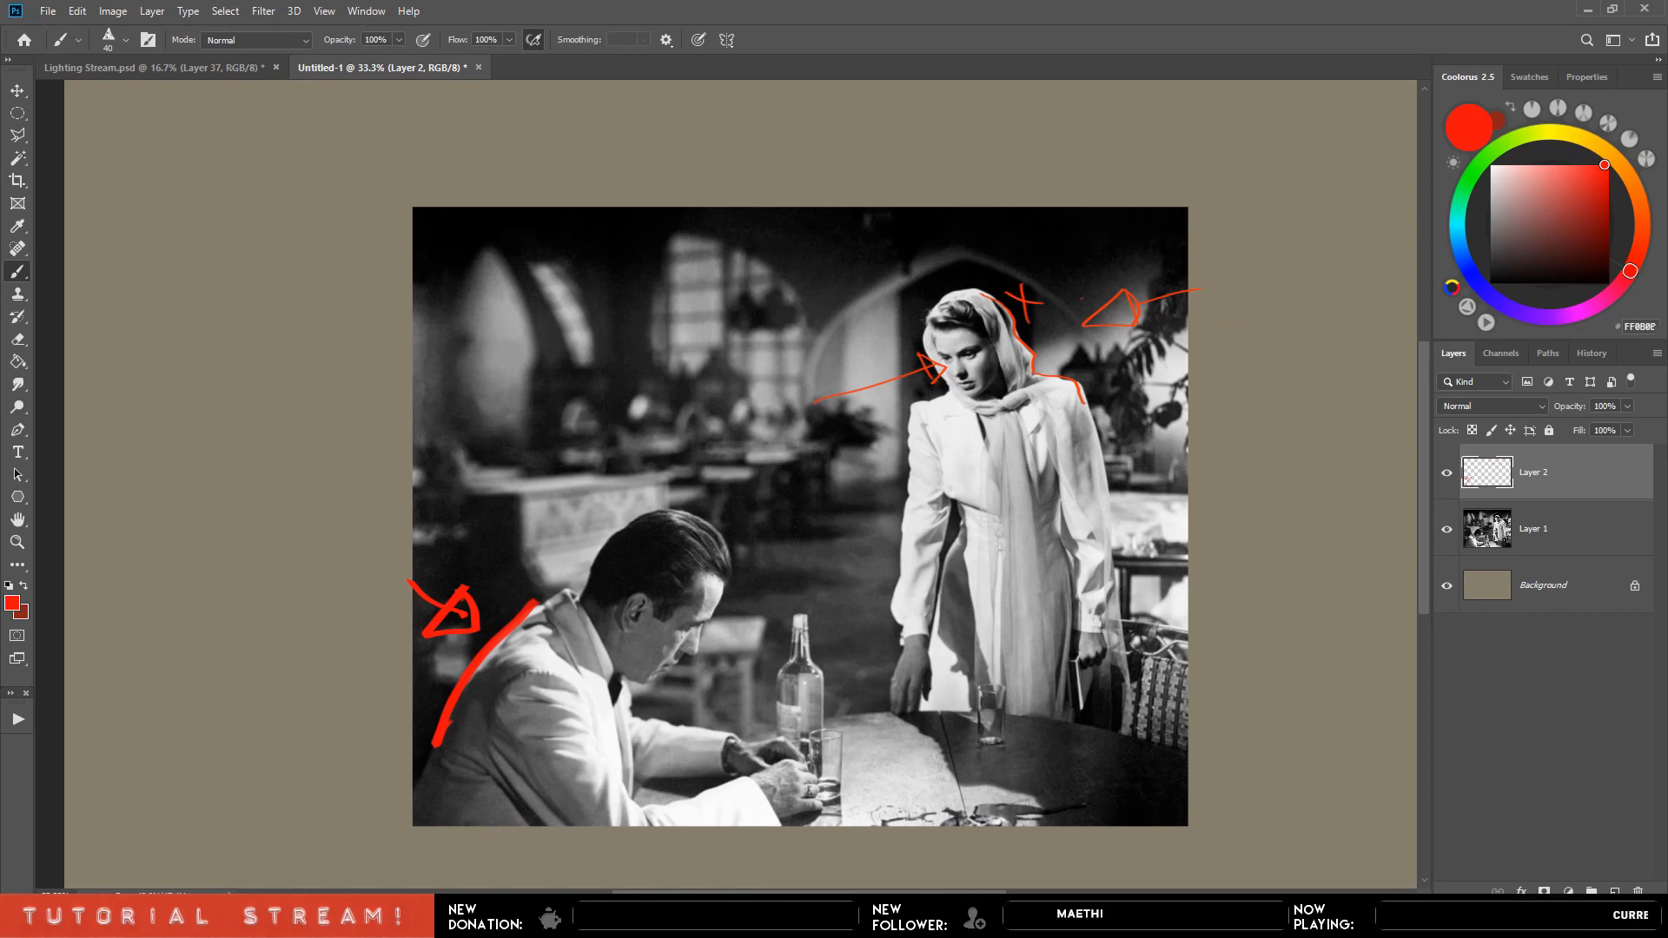
pyautogui.moveTo(278, 459); pyautogui.dragTo(256, 471)
pyautogui.moveTo(168, 413)
pyautogui.mouseDown()
pyautogui.moveTo(230, 521)
pyautogui.moveTo(343, 423)
pyautogui.mouseUp()
pyautogui.moveTo(256, 502)
pyautogui.mouseDown()
pyautogui.moveTo(369, 634)
pyautogui.moveTo(375, 582)
pyautogui.mouseUp()
pyautogui.moveTo(314, 469); pyautogui.dragTo(409, 548)
pyautogui.moveTo(333, 437); pyautogui.dragTo(426, 508)
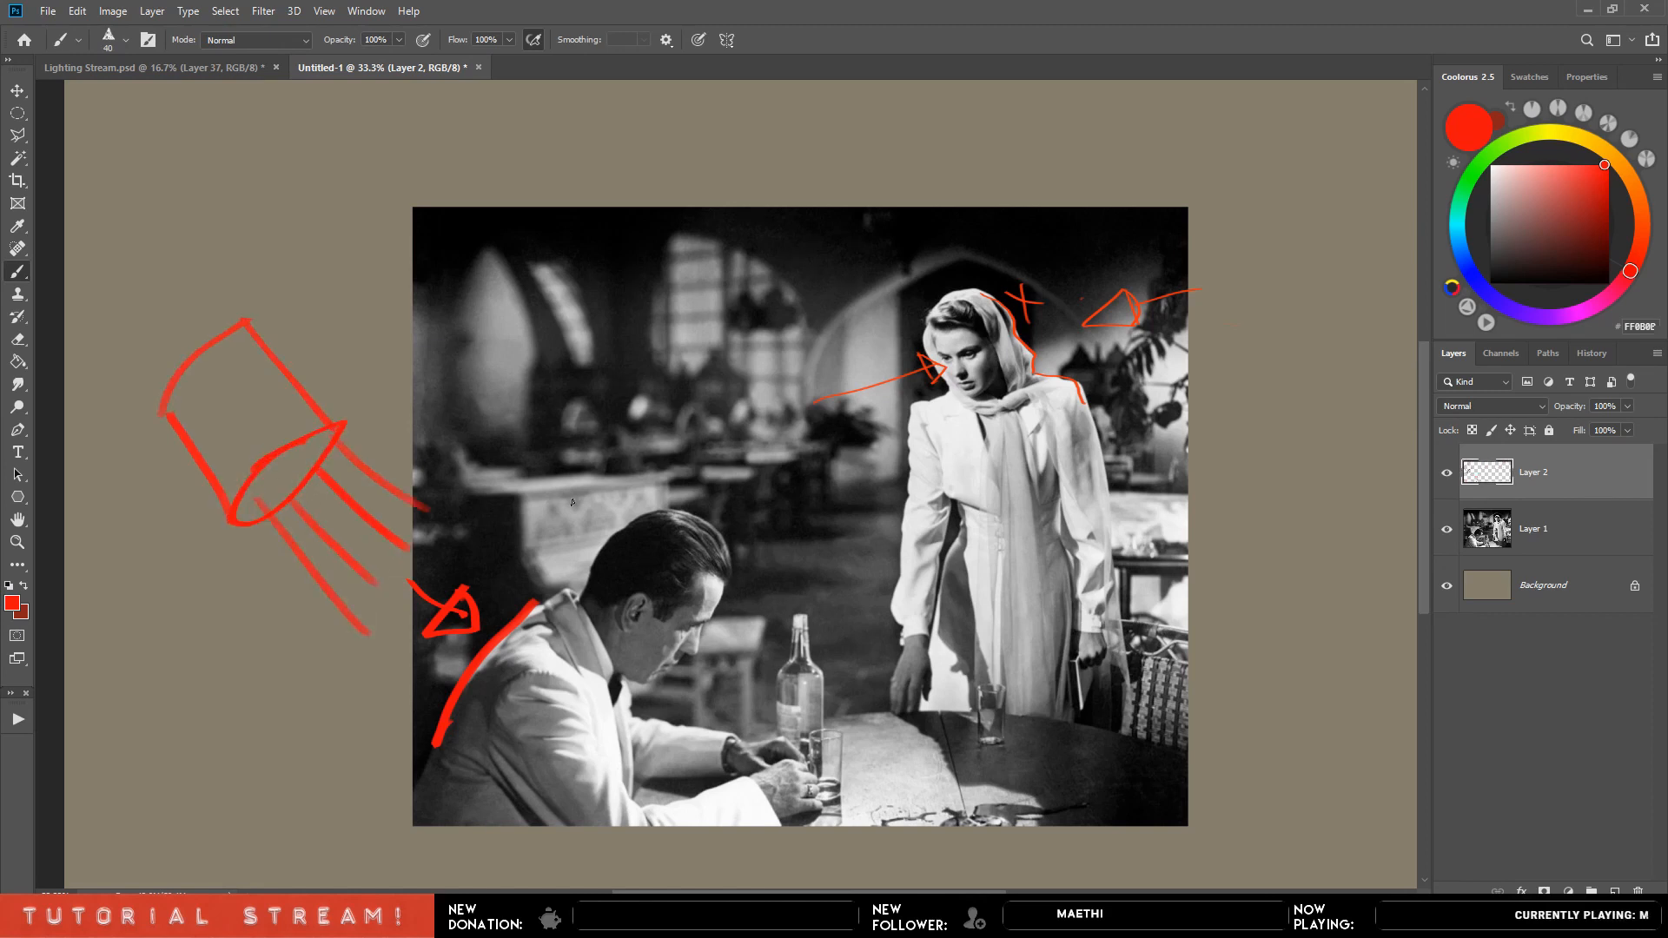
pyautogui.moveTo(977, 165); pyautogui.dragTo(971, 280)
pyautogui.moveTo(947, 246); pyautogui.dragTo(995, 254)
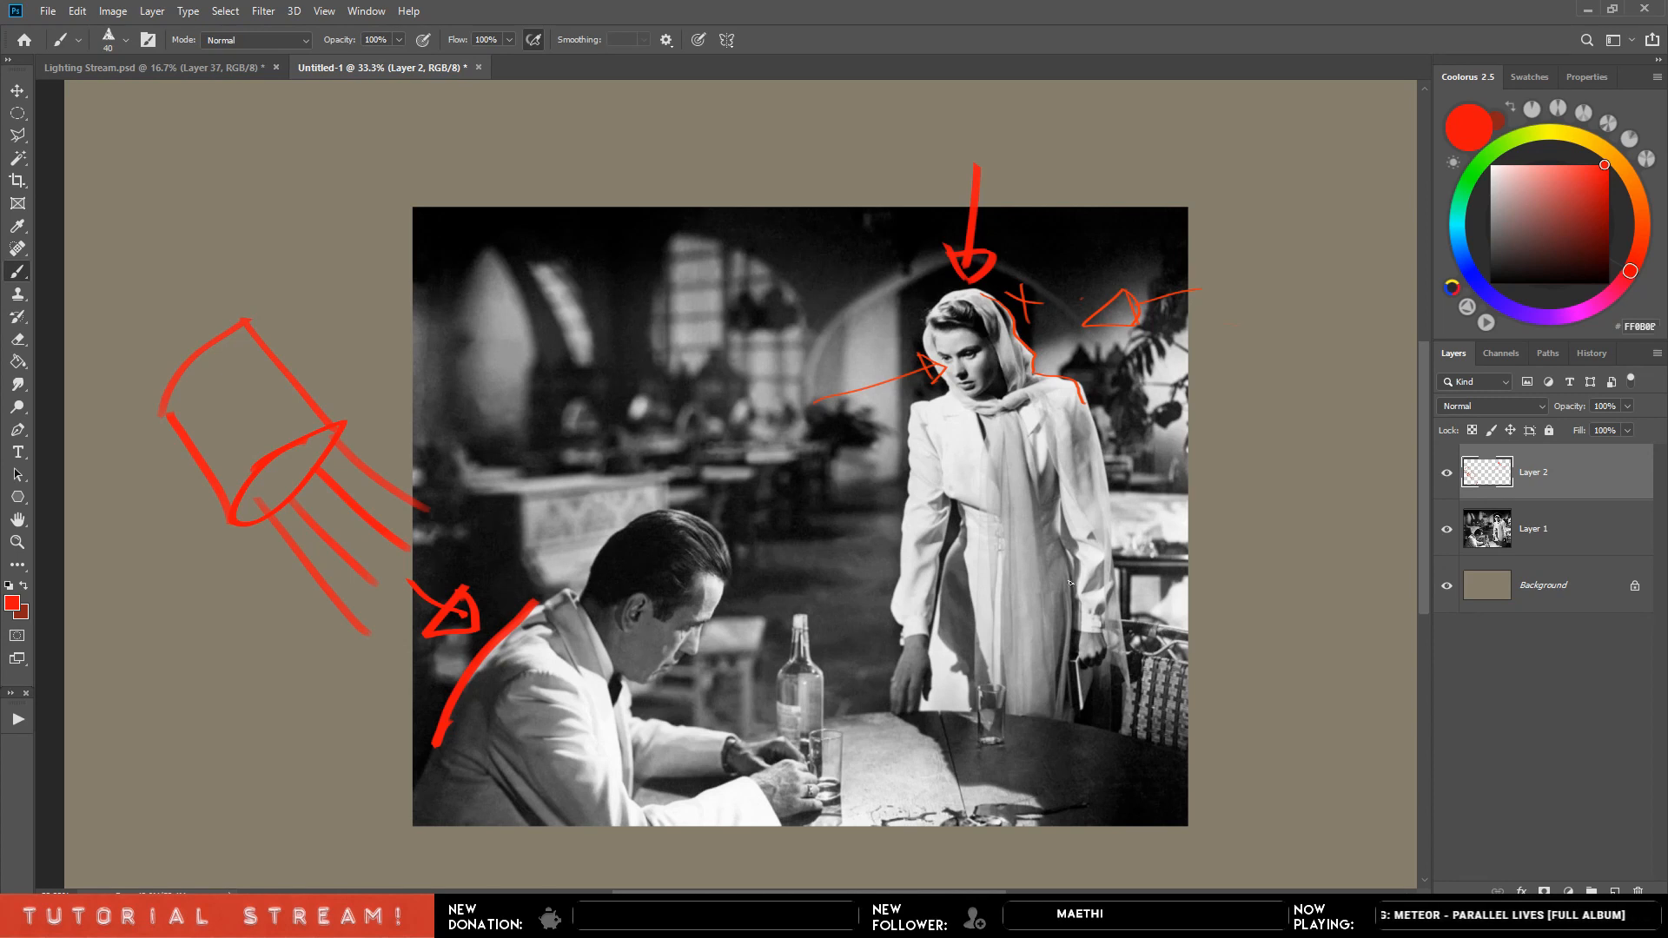
# Delete the red annotation layer and paste another copy of the film still above the first.
pyautogui.press('Delete')
pyautogui.hotkey('ctrl', 'v')
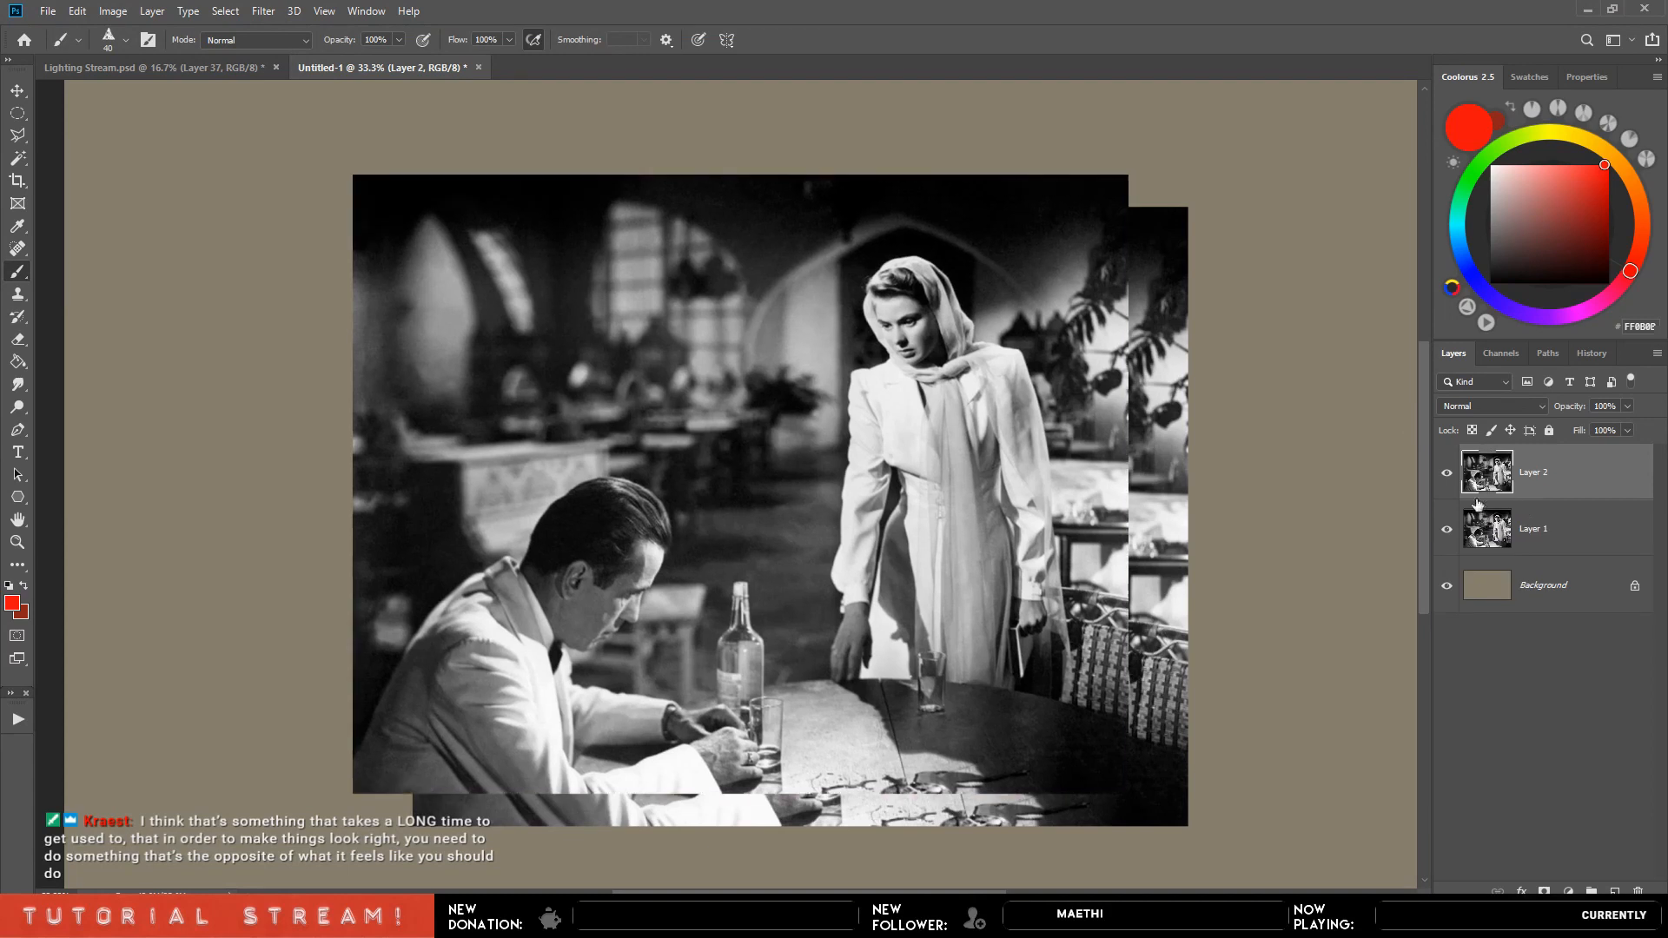
# Undo the pasted duplicate still, copy image 1222959 from the Movies folder, and paste it into the document.
pyautogui.hotkey('ctrl', 'z')
pyautogui.hotkey('alt', 'Tab')
pyautogui.click(413, 252)
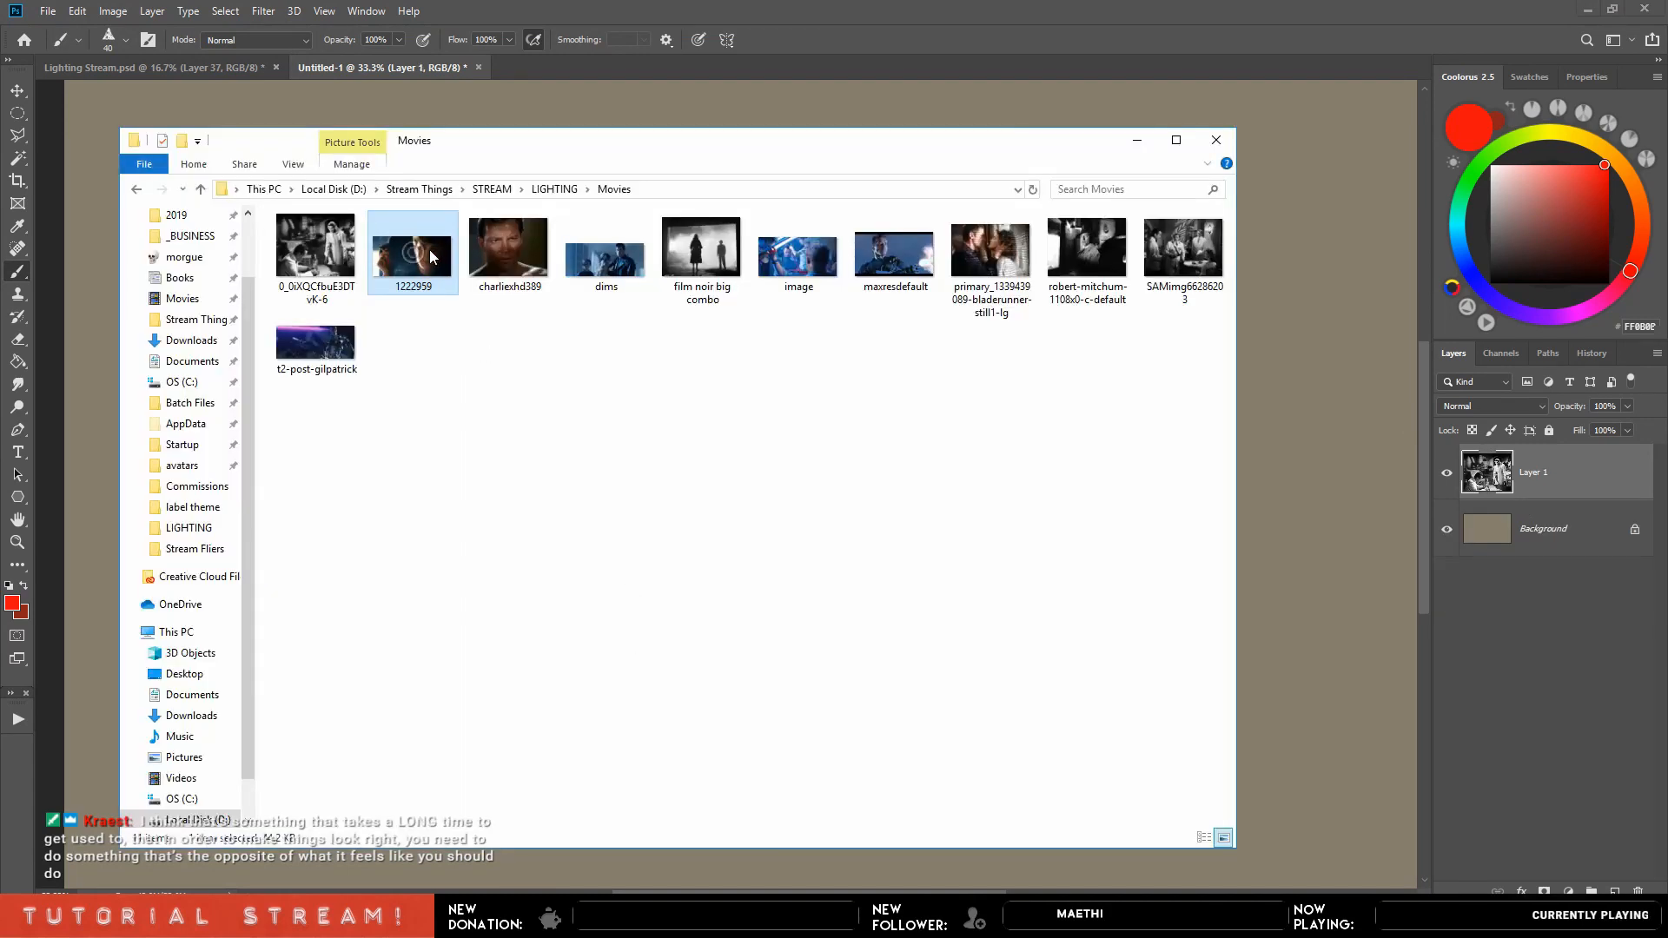
pyautogui.doubleClick(413, 253)
pyautogui.hotkey('ctrl', 'c')
pyautogui.click(1331, 356)
pyautogui.hotkey('ctrl', 'v')
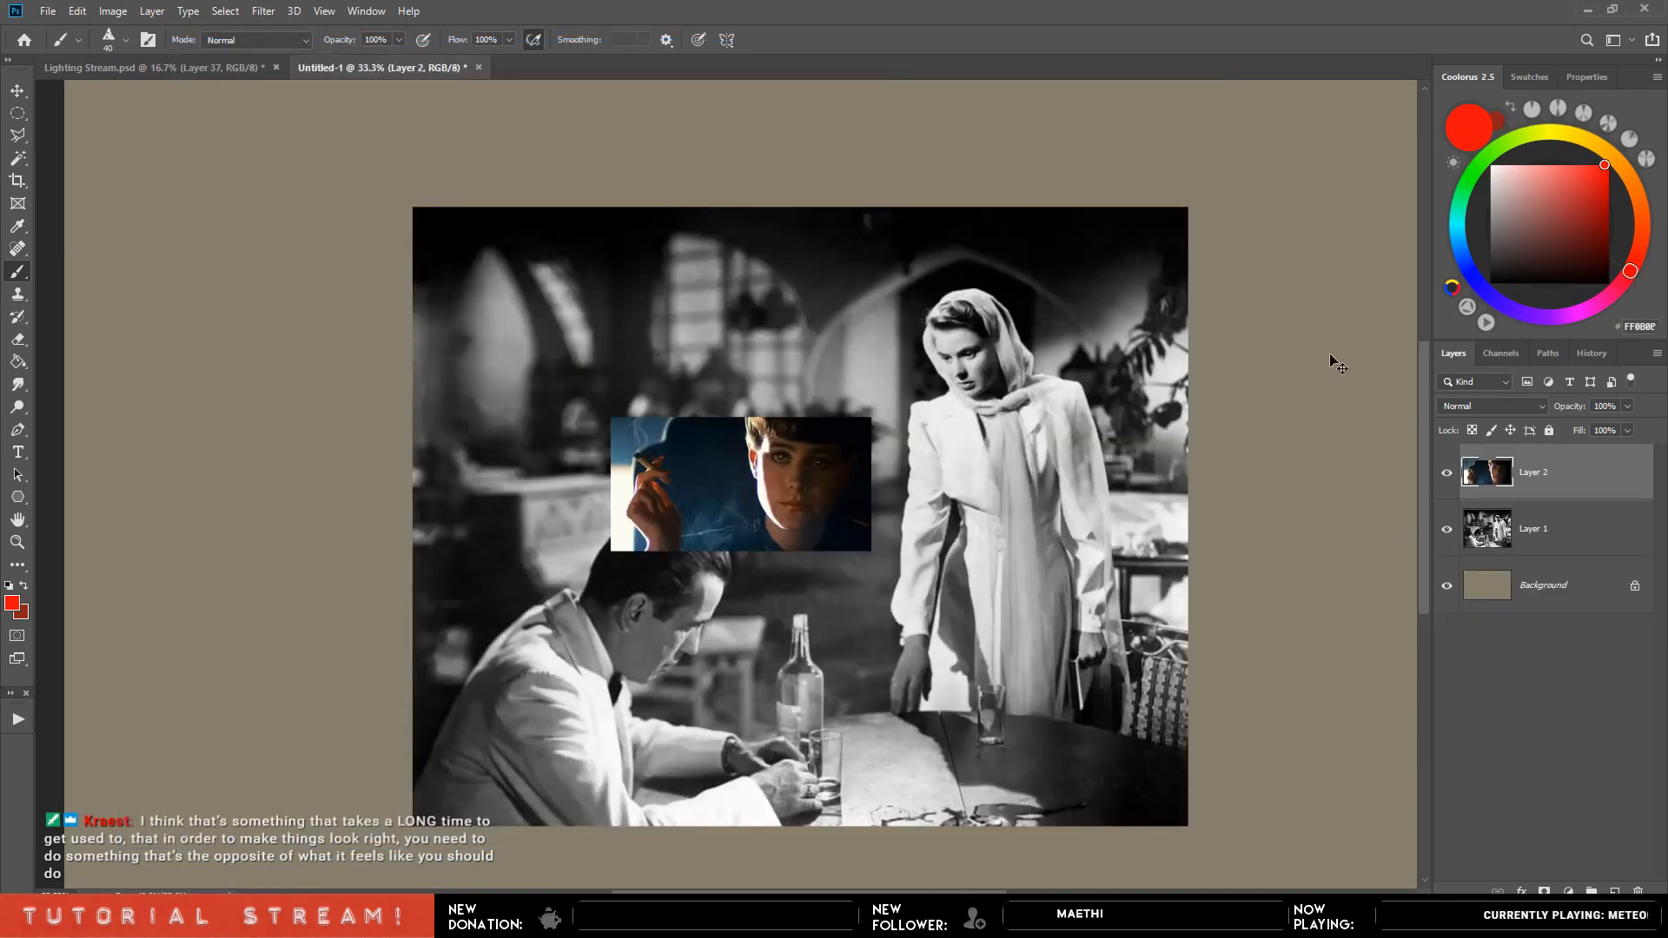
# Enlarge the pasted colour film still to cover most of the black-and-white one, and add a new layer above it.
pyautogui.hotkey('ctrl', 't')
pyautogui.moveTo(871, 417); pyautogui.dragTo(1320, 215)
pyautogui.moveTo(609, 550); pyautogui.dragTo(229, 776)
pyautogui.press('Return')
pyautogui.click(1614, 891)
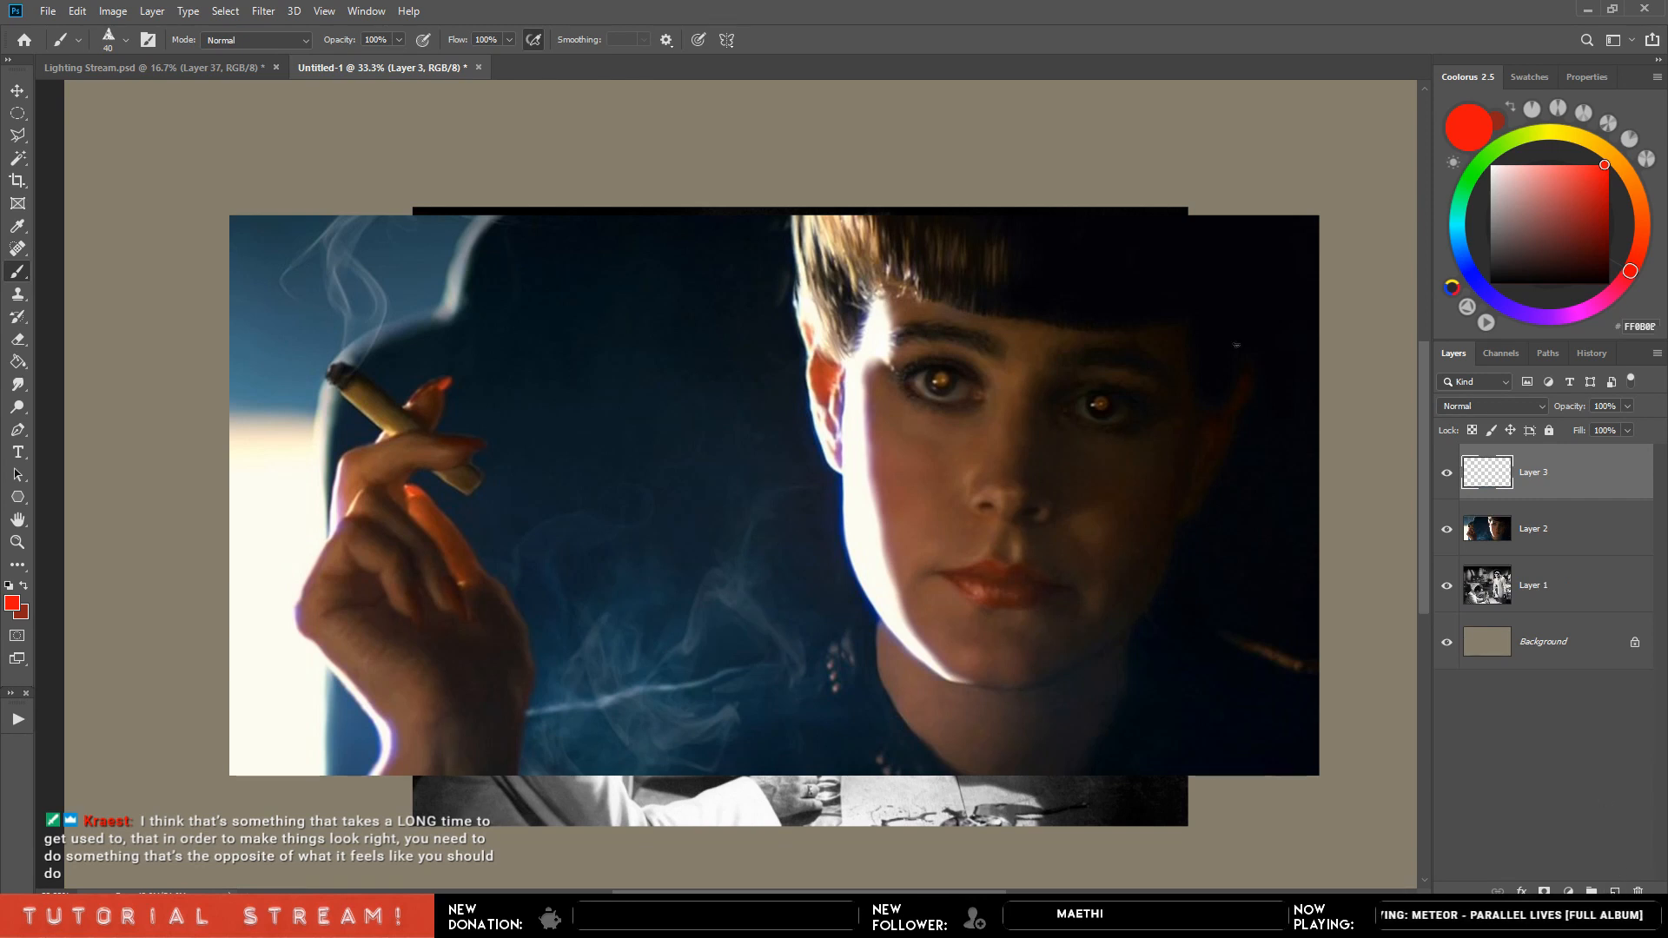
# With a smaller red brush, draw arrows pointing at the woman's hand, her ear and her cheek.
pyautogui.press('[')
pyautogui.press('[')
pyautogui.press('[')
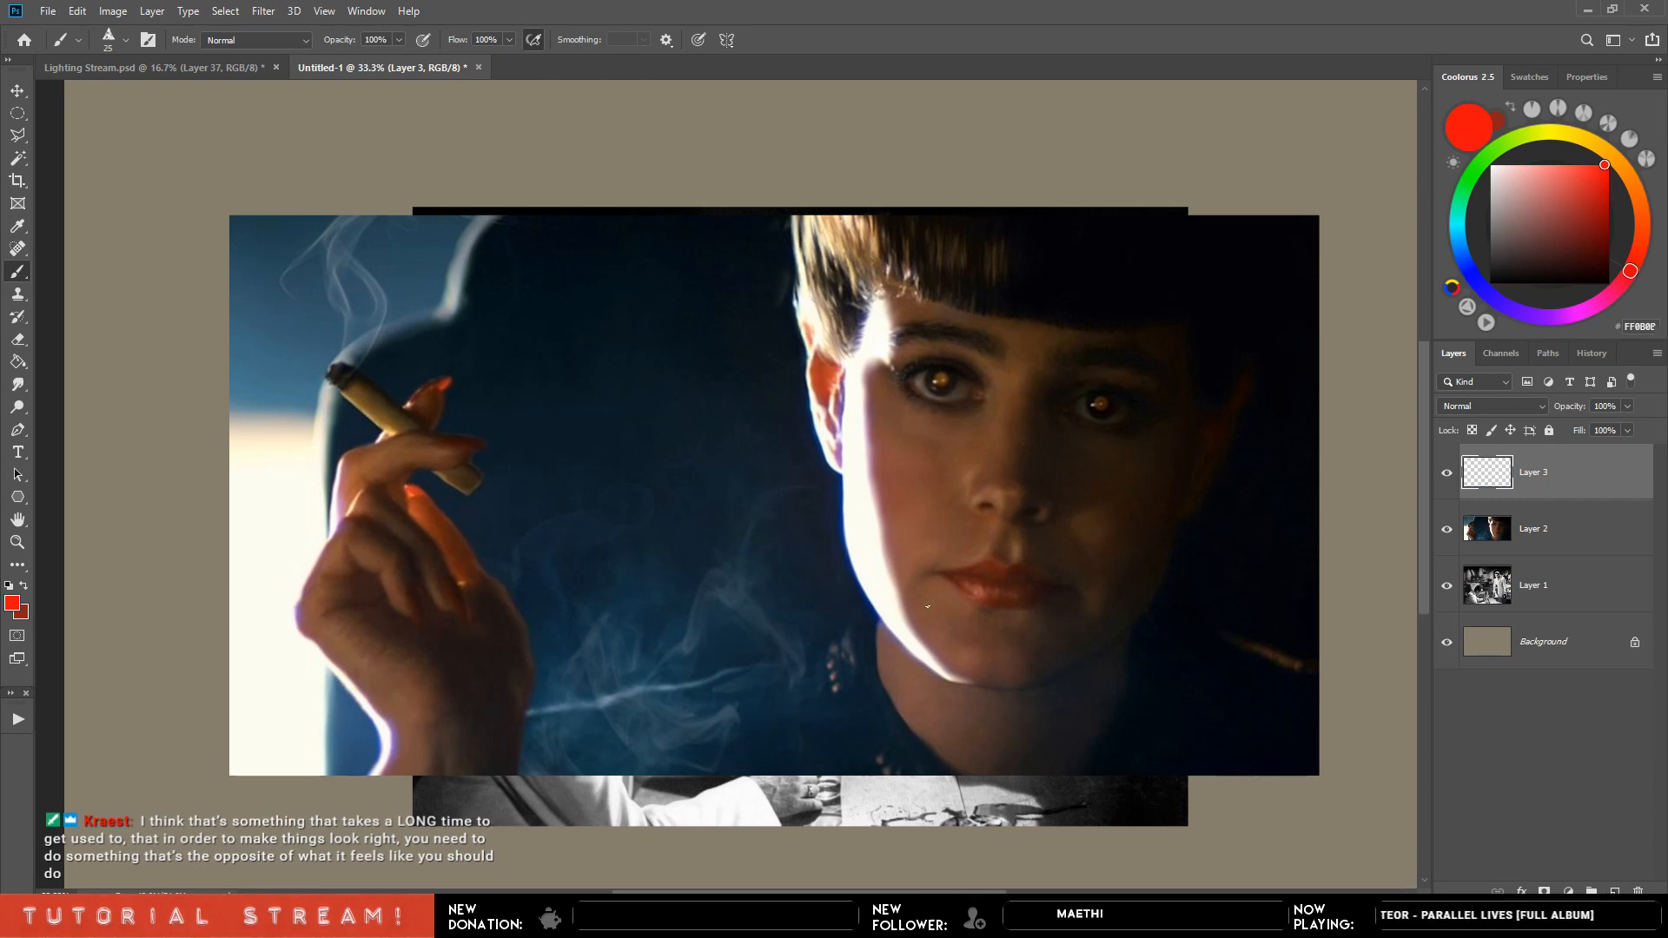
pyautogui.moveTo(245, 565); pyautogui.dragTo(303, 588)
pyautogui.moveTo(372, 252); pyautogui.dragTo(821, 434)
pyautogui.moveTo(794, 452); pyautogui.dragTo(826, 446)
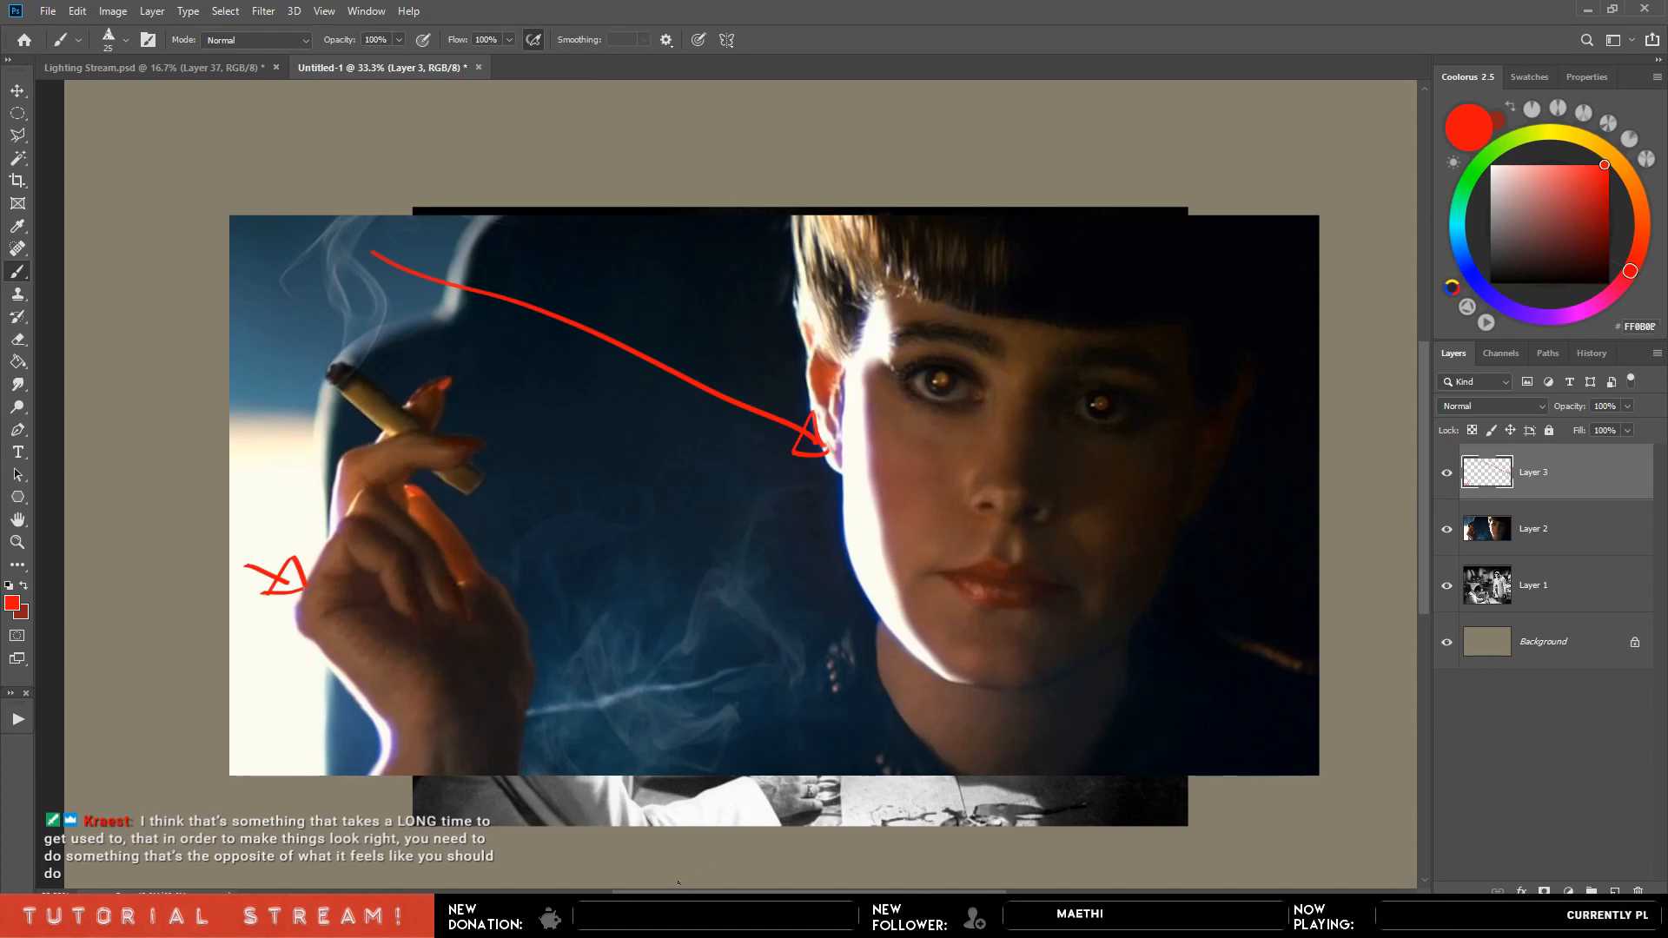
pyautogui.moveTo(689, 867); pyautogui.dragTo(928, 561)
pyautogui.moveTo(887, 578); pyautogui.dragTo(932, 606)
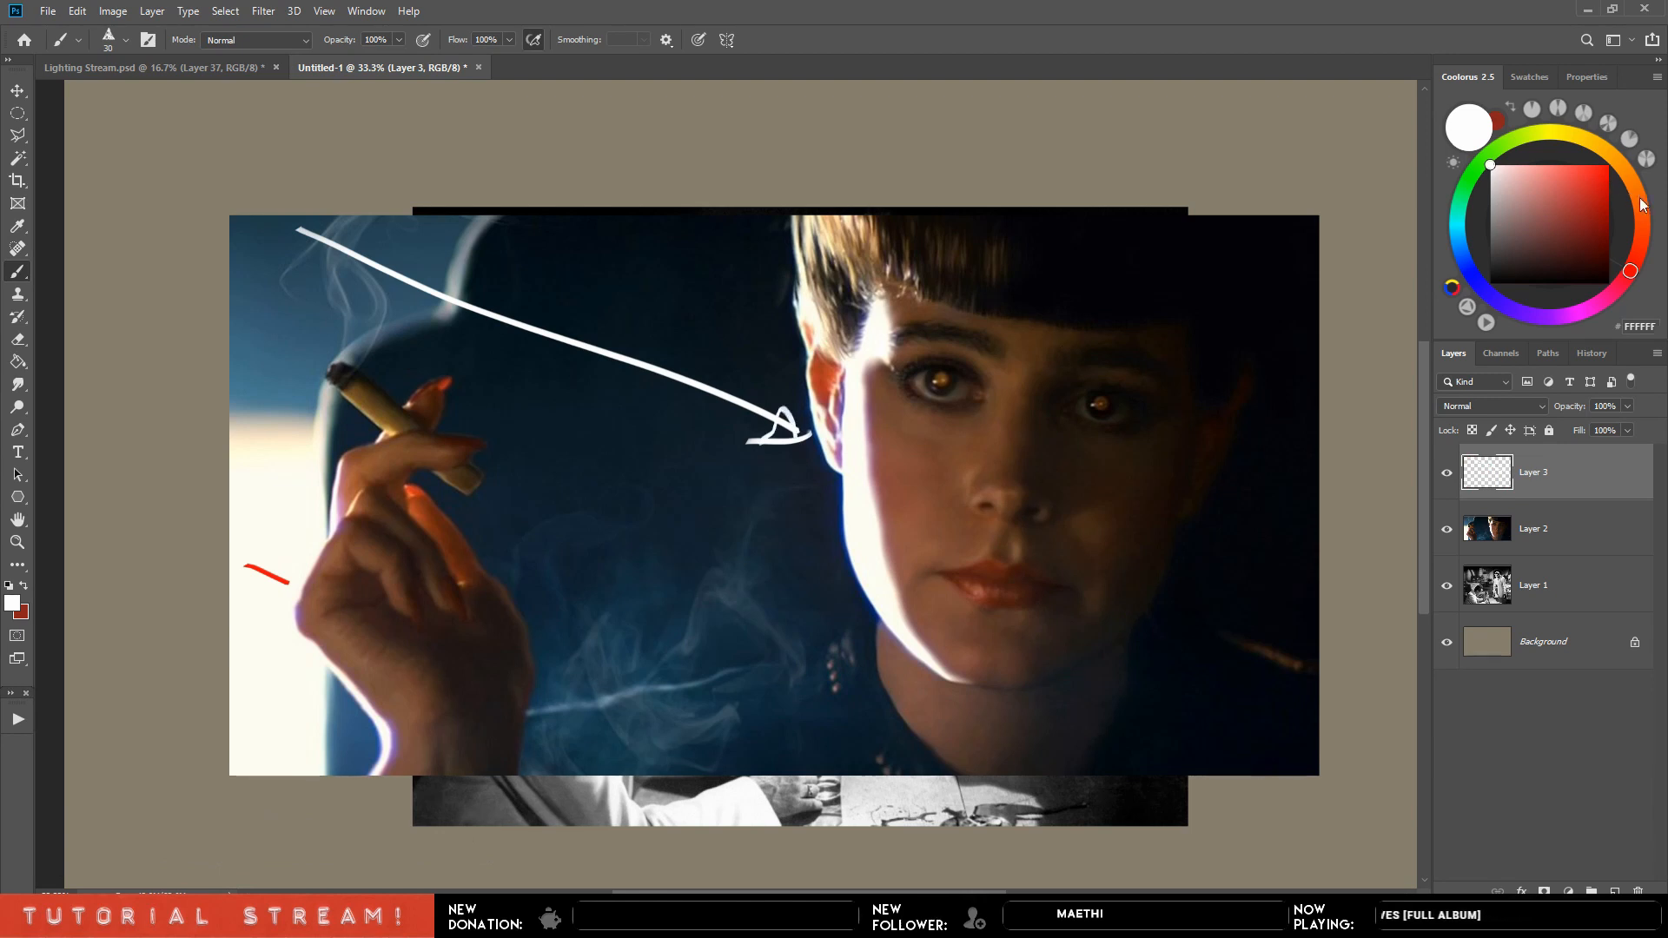
# Choose pale orange FFC96F and draw an arrow from below the still up to the woman's cheek.
pyautogui.moveTo(1644, 205); pyautogui.dragTo(1615, 159)
pyautogui.click(1558, 165)
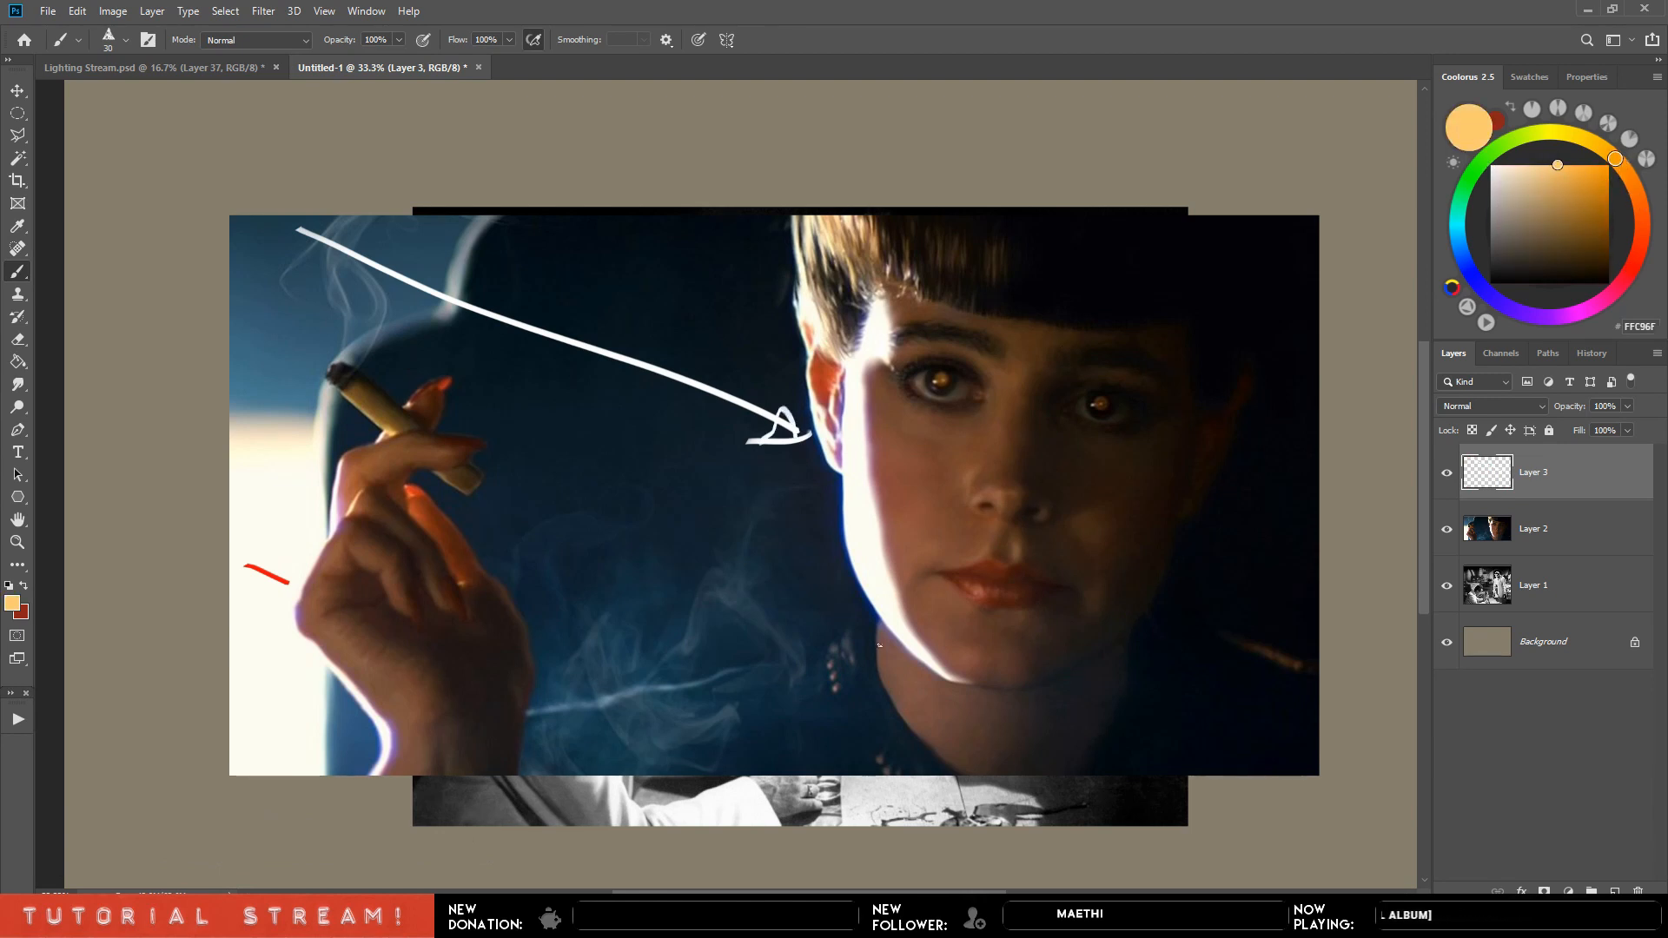
pyautogui.moveTo(675, 860); pyautogui.dragTo(943, 513)
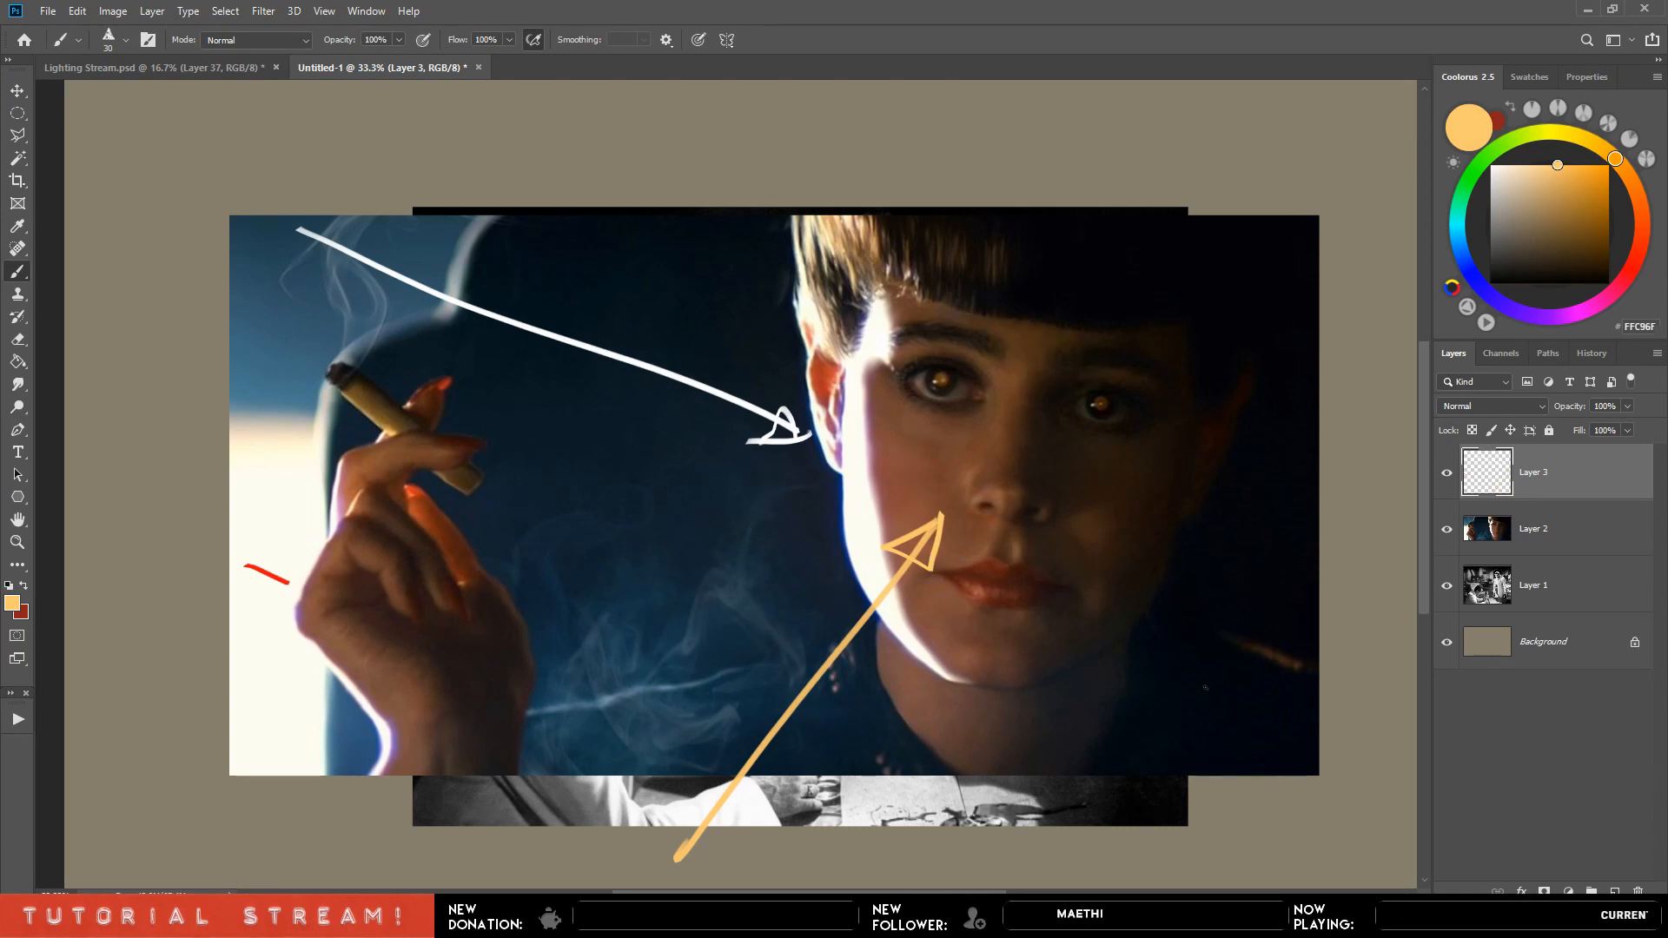
pyautogui.moveTo(1046, 385)
pyautogui.mouseDown()
pyautogui.moveTo(1140, 455)
pyautogui.moveTo(1080, 402)
pyautogui.mouseUp()
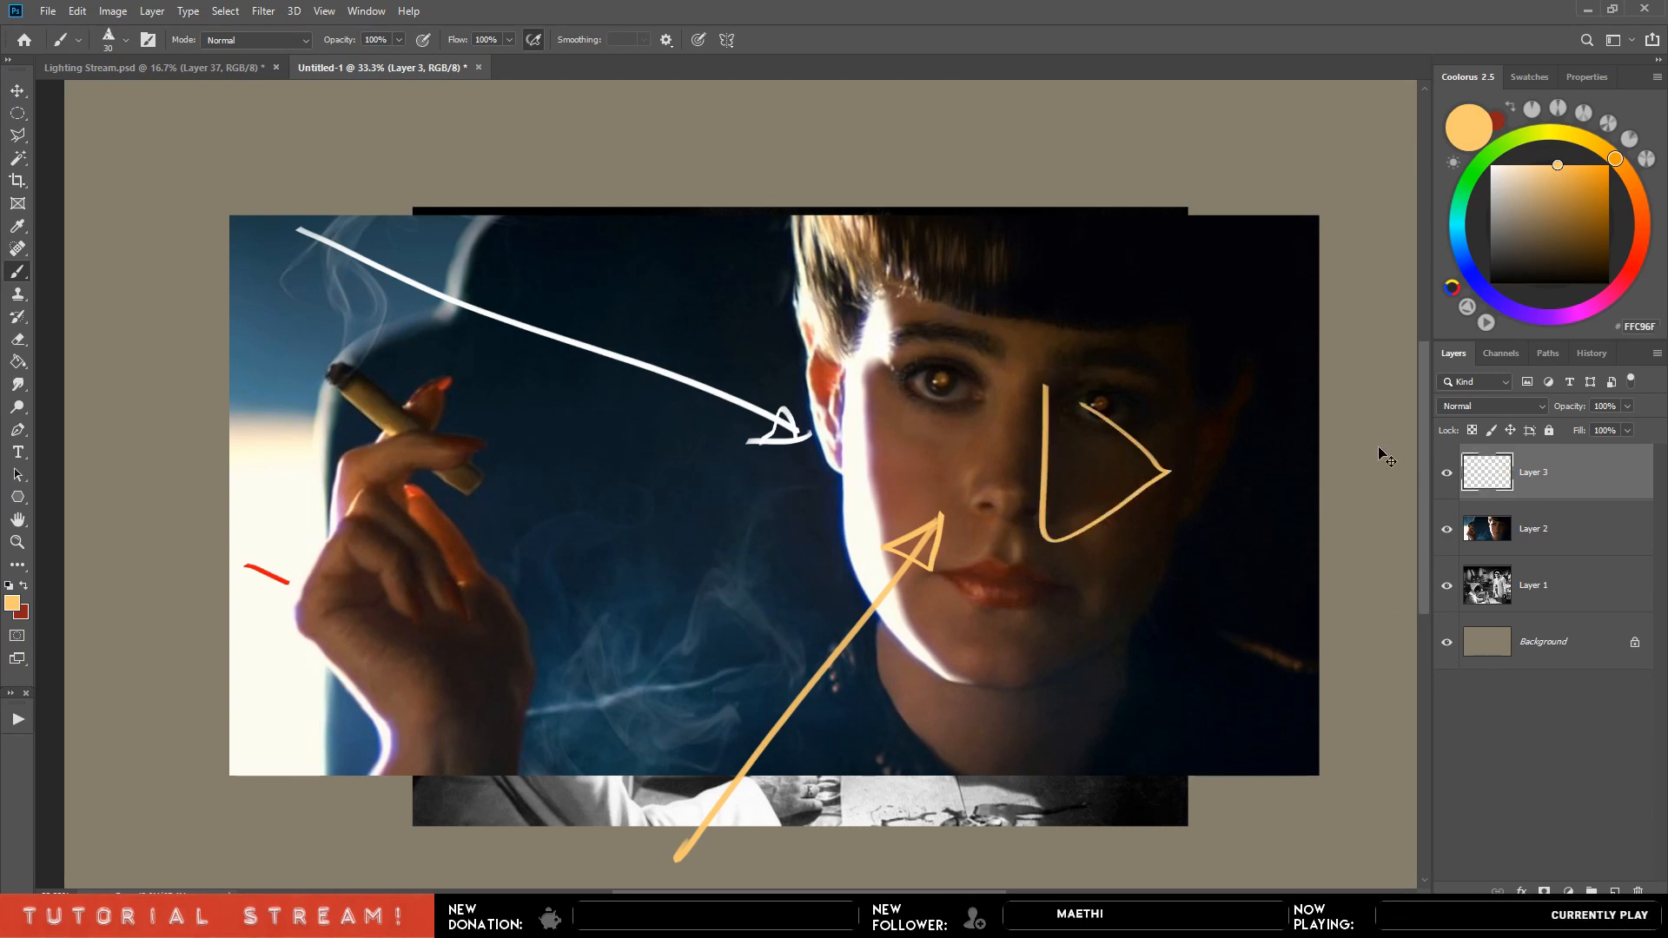
pyautogui.hotkey('ctrl', 'z')
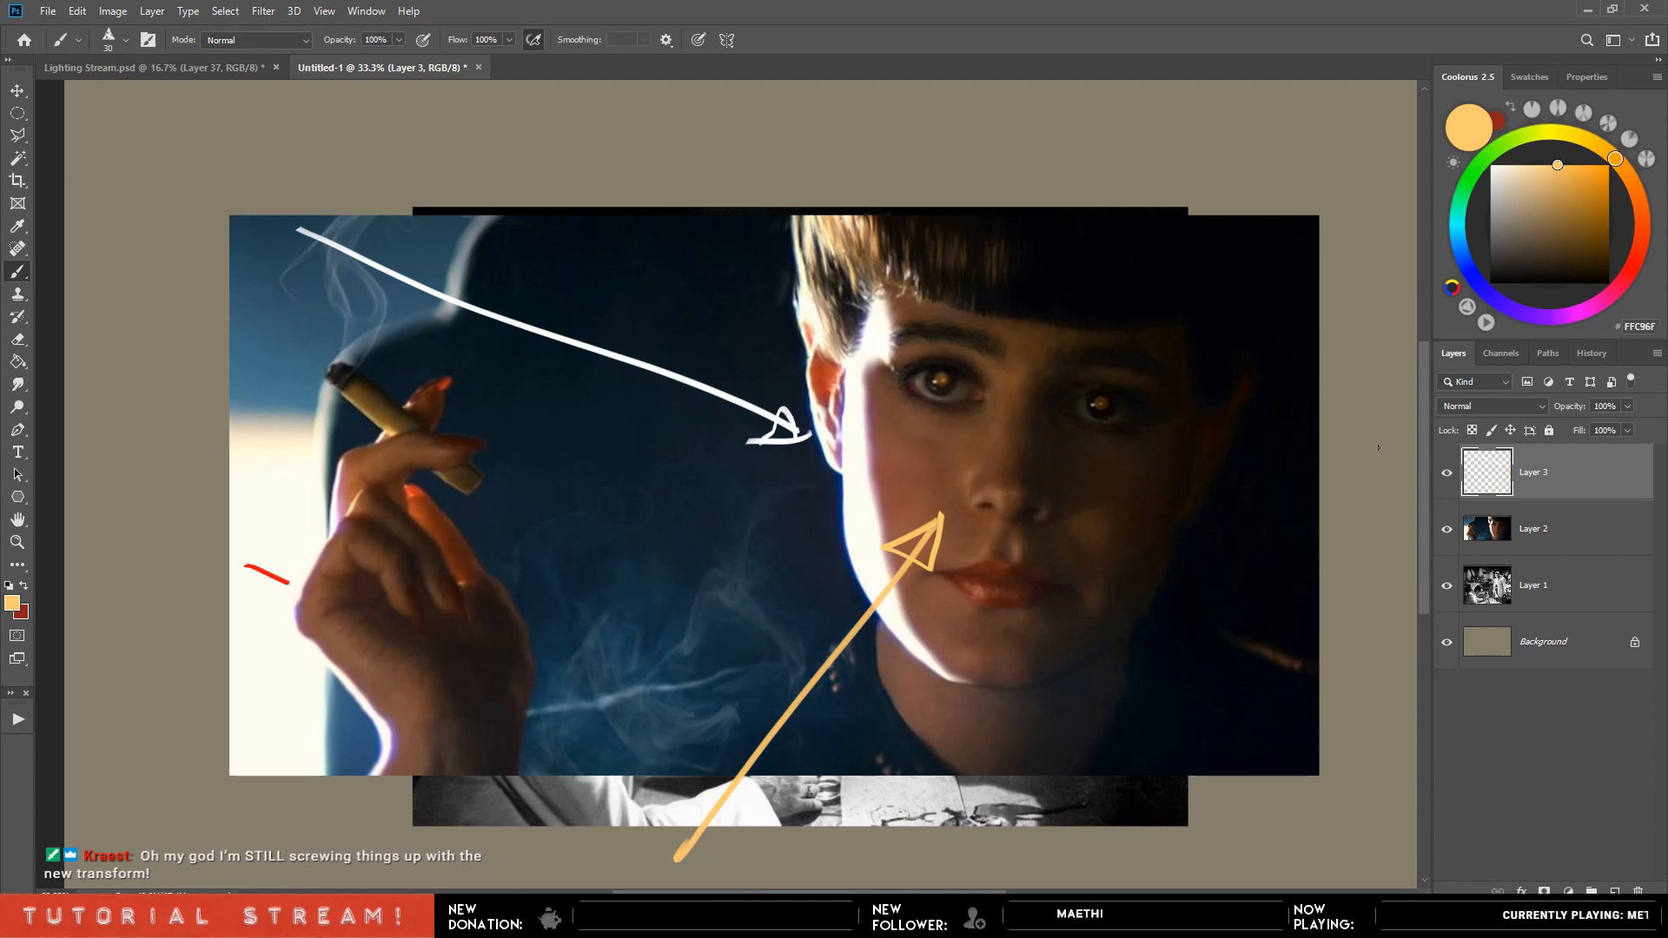
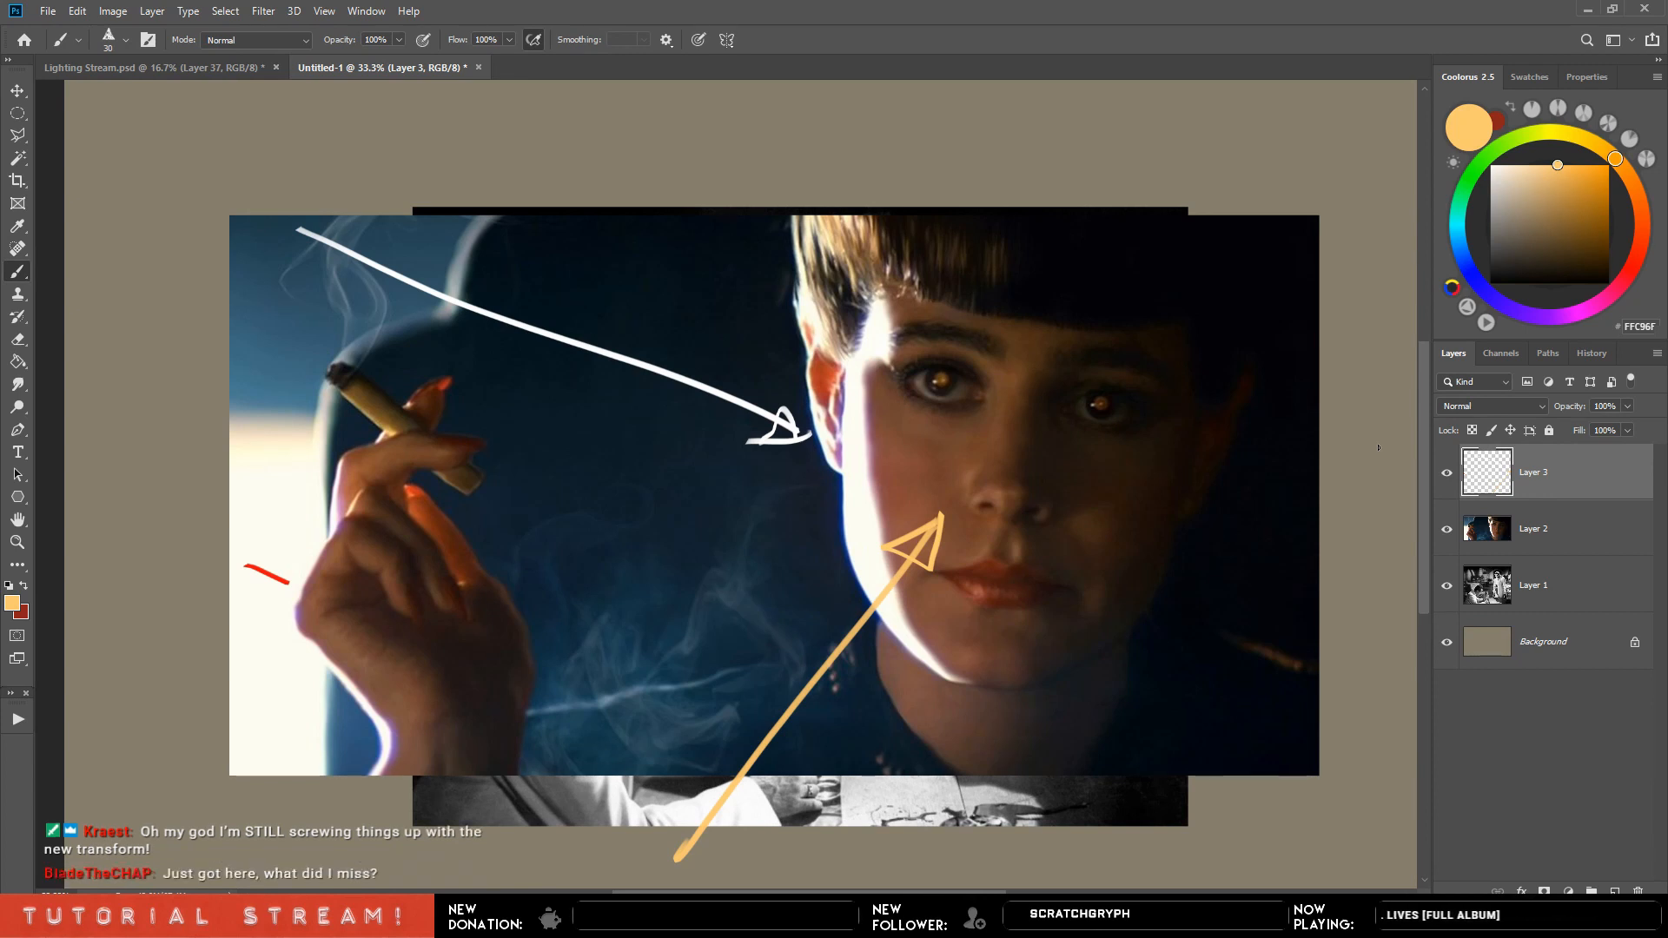
# Look over the lighting diagrams in Lighting Stream.psd and return to the film still document.
pyautogui.hotkey('ctrl', 'Tab')
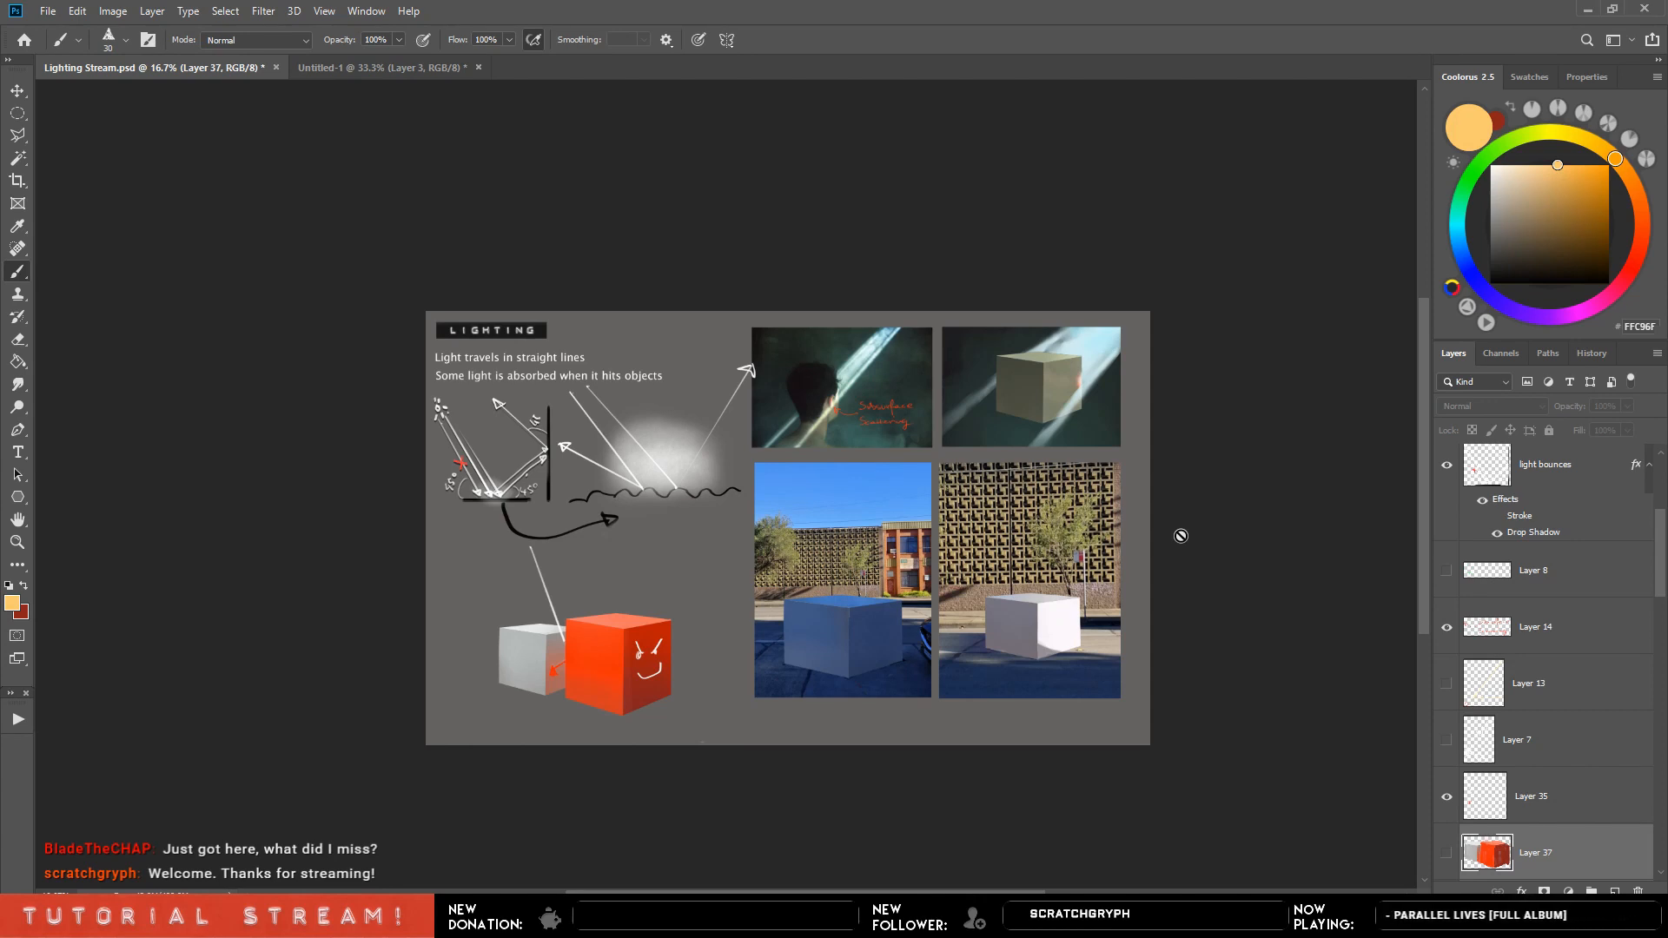
pyautogui.click(408, 70)
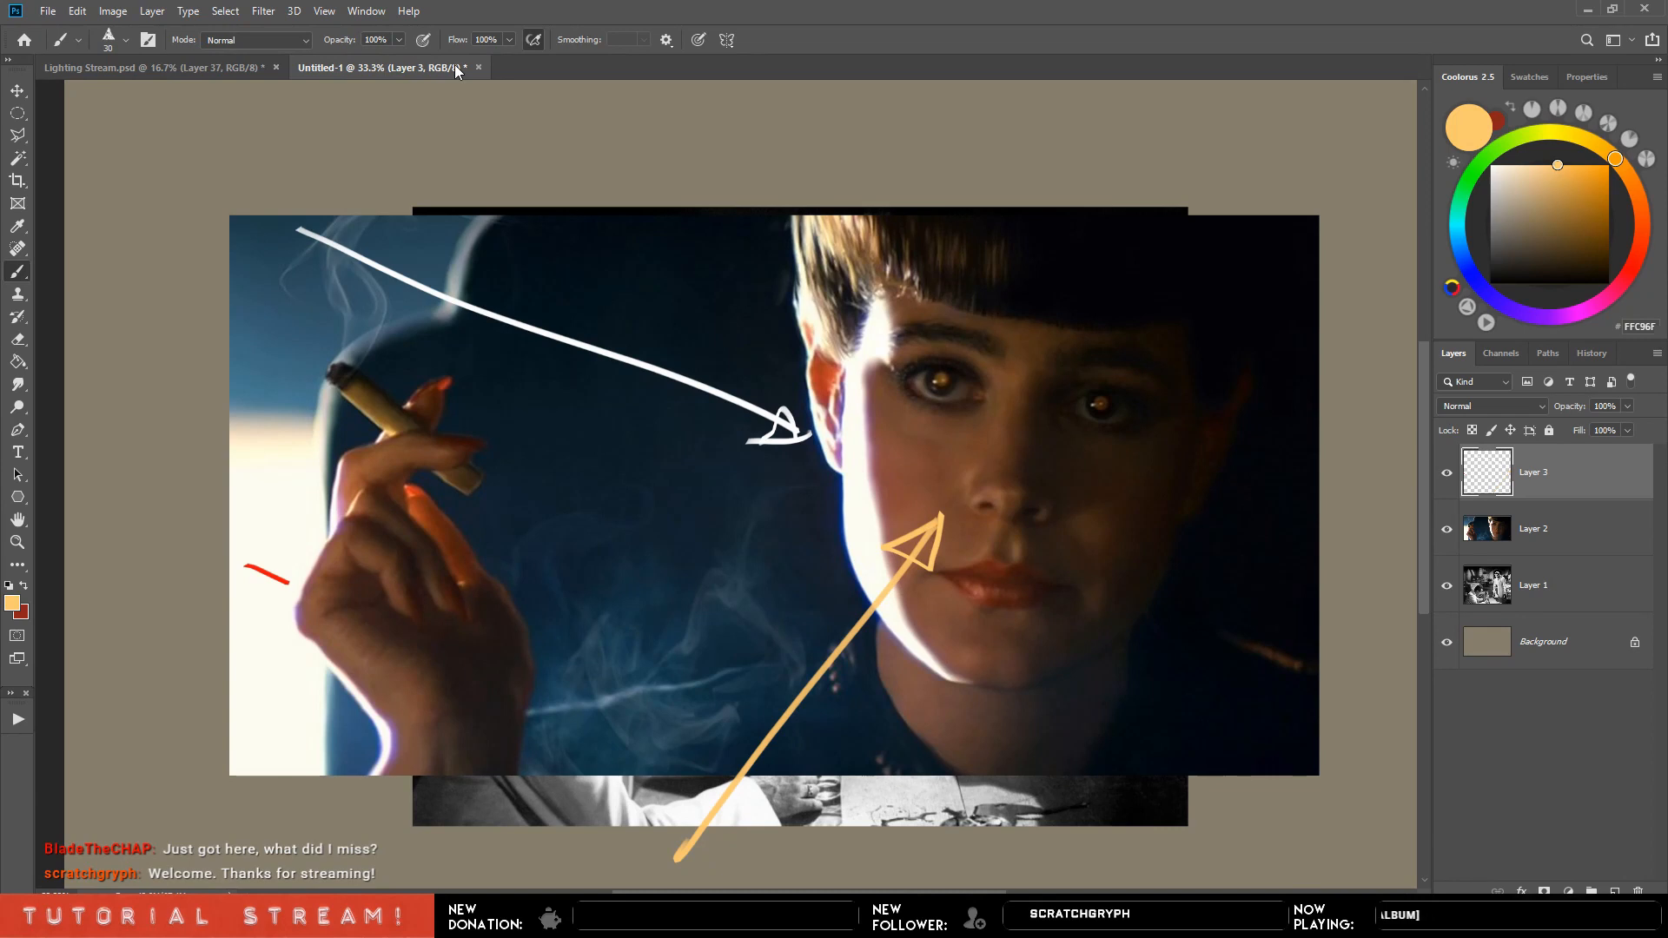
pyautogui.click(185, 69)
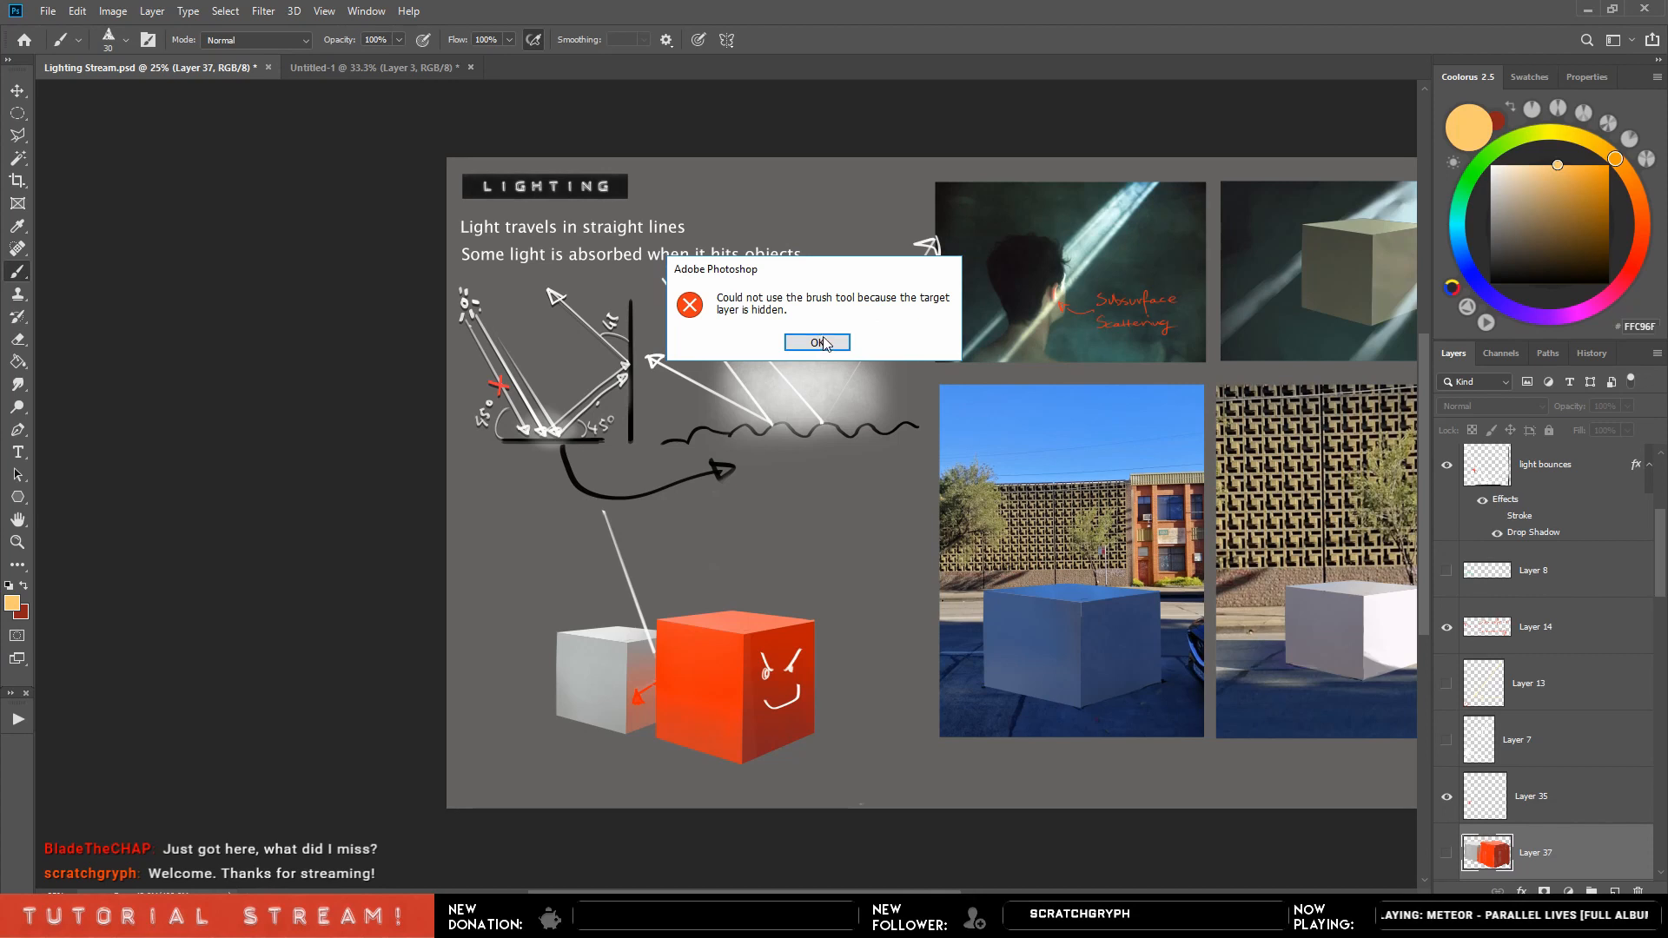
pyautogui.click(819, 343)
pyautogui.click(393, 66)
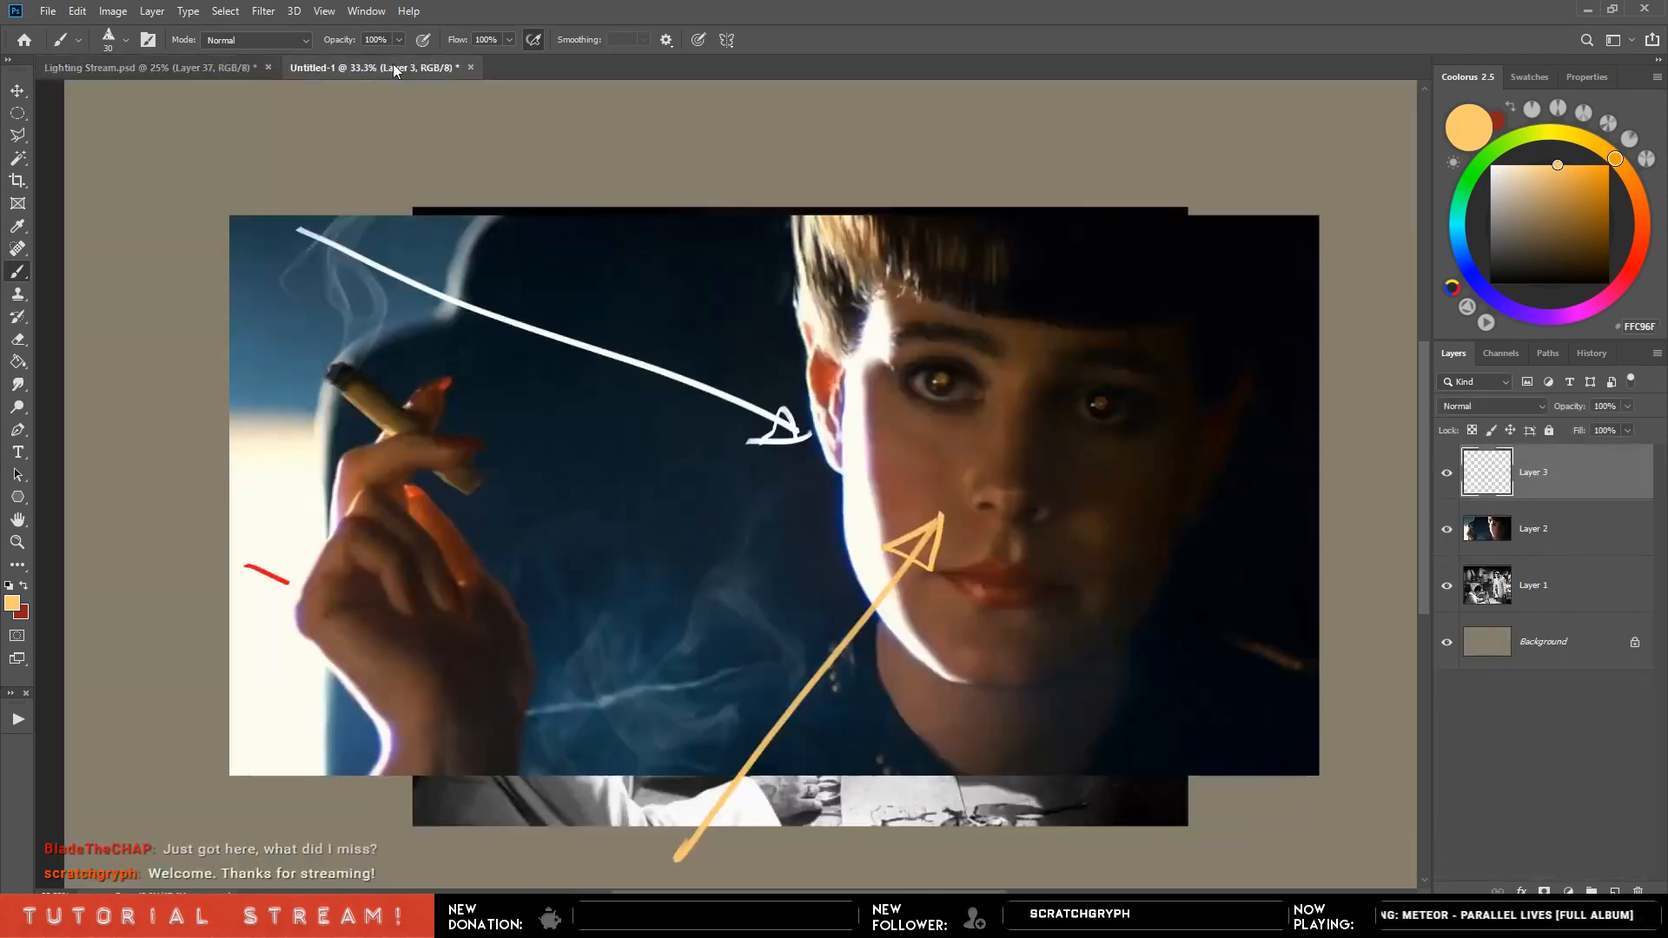
# Compare the whole still with and without its arrow annotation layer, leaving the layer visible.
pyautogui.hotkey('ctrl', '-')
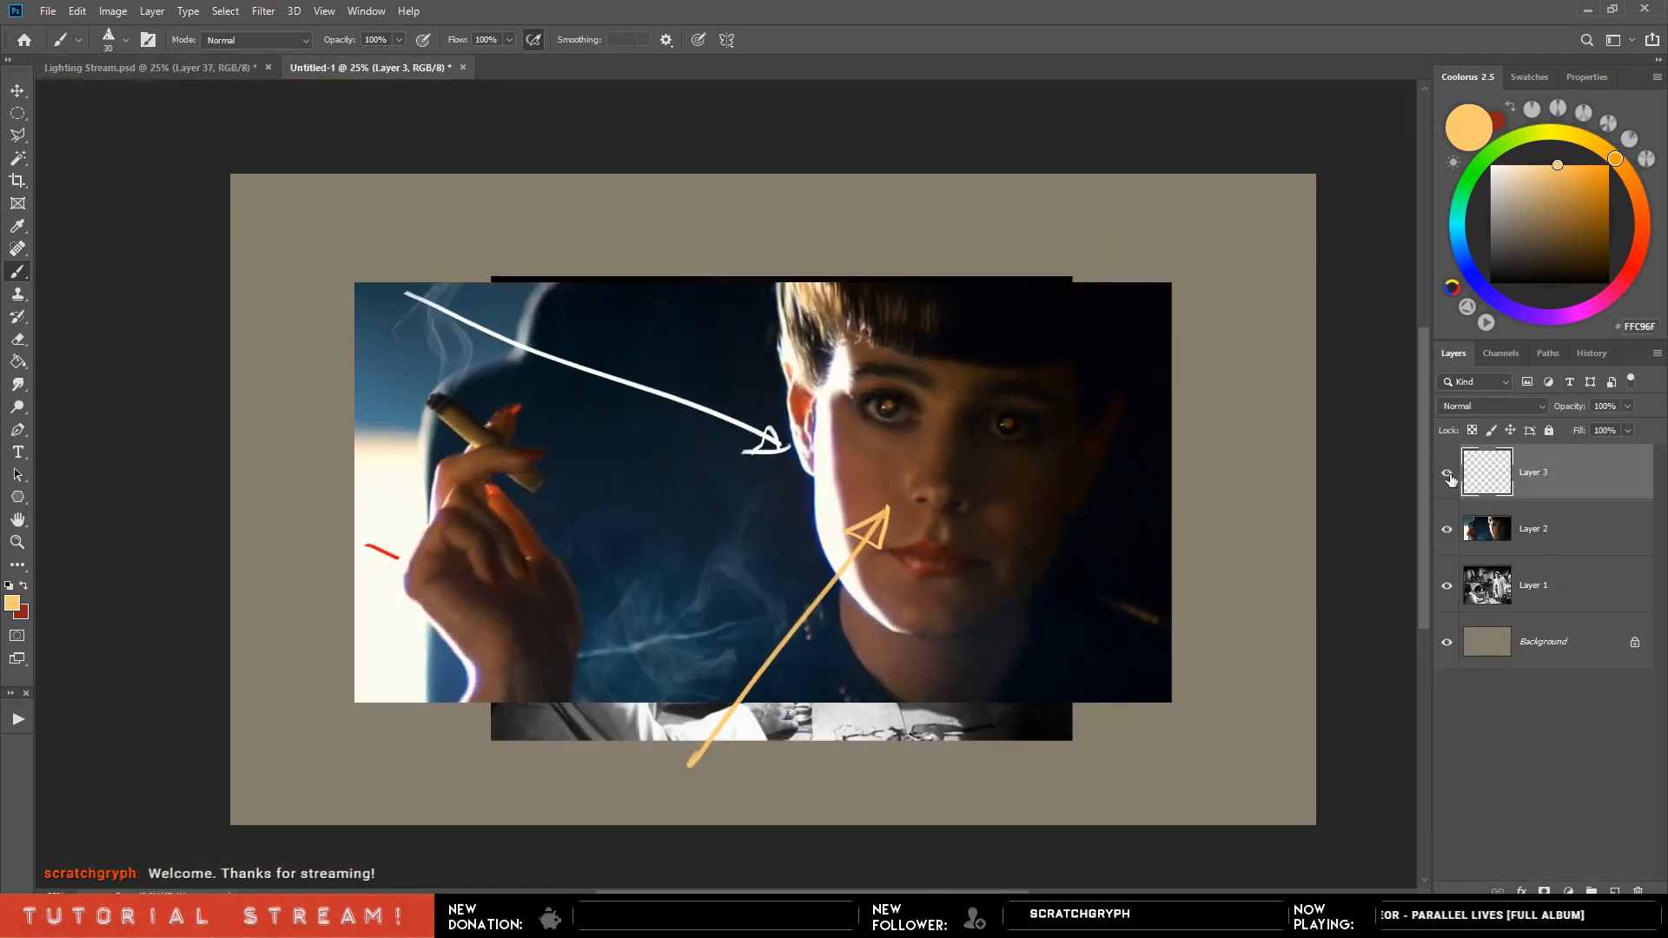
pyautogui.click(1446, 473)
pyautogui.click(1447, 475)
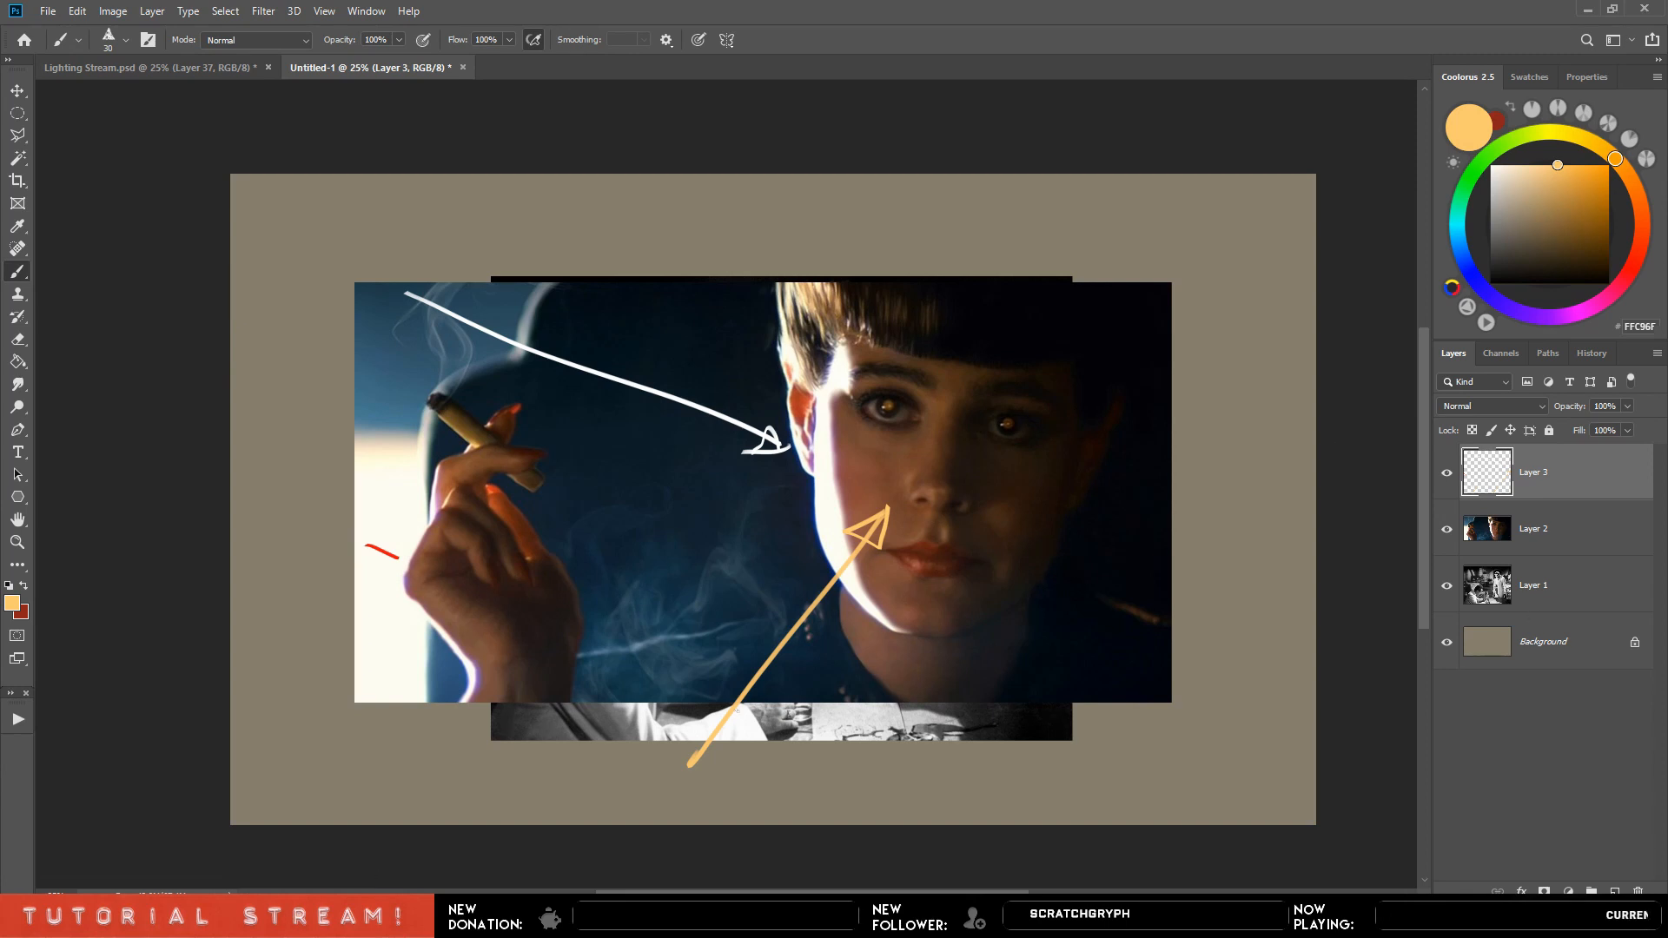
# In a slightly stronger orange, letter "FILL" and "ABIENT" along either side of the arrow to the cheek.
pyautogui.click(1595, 165)
pyautogui.click(1568, 165)
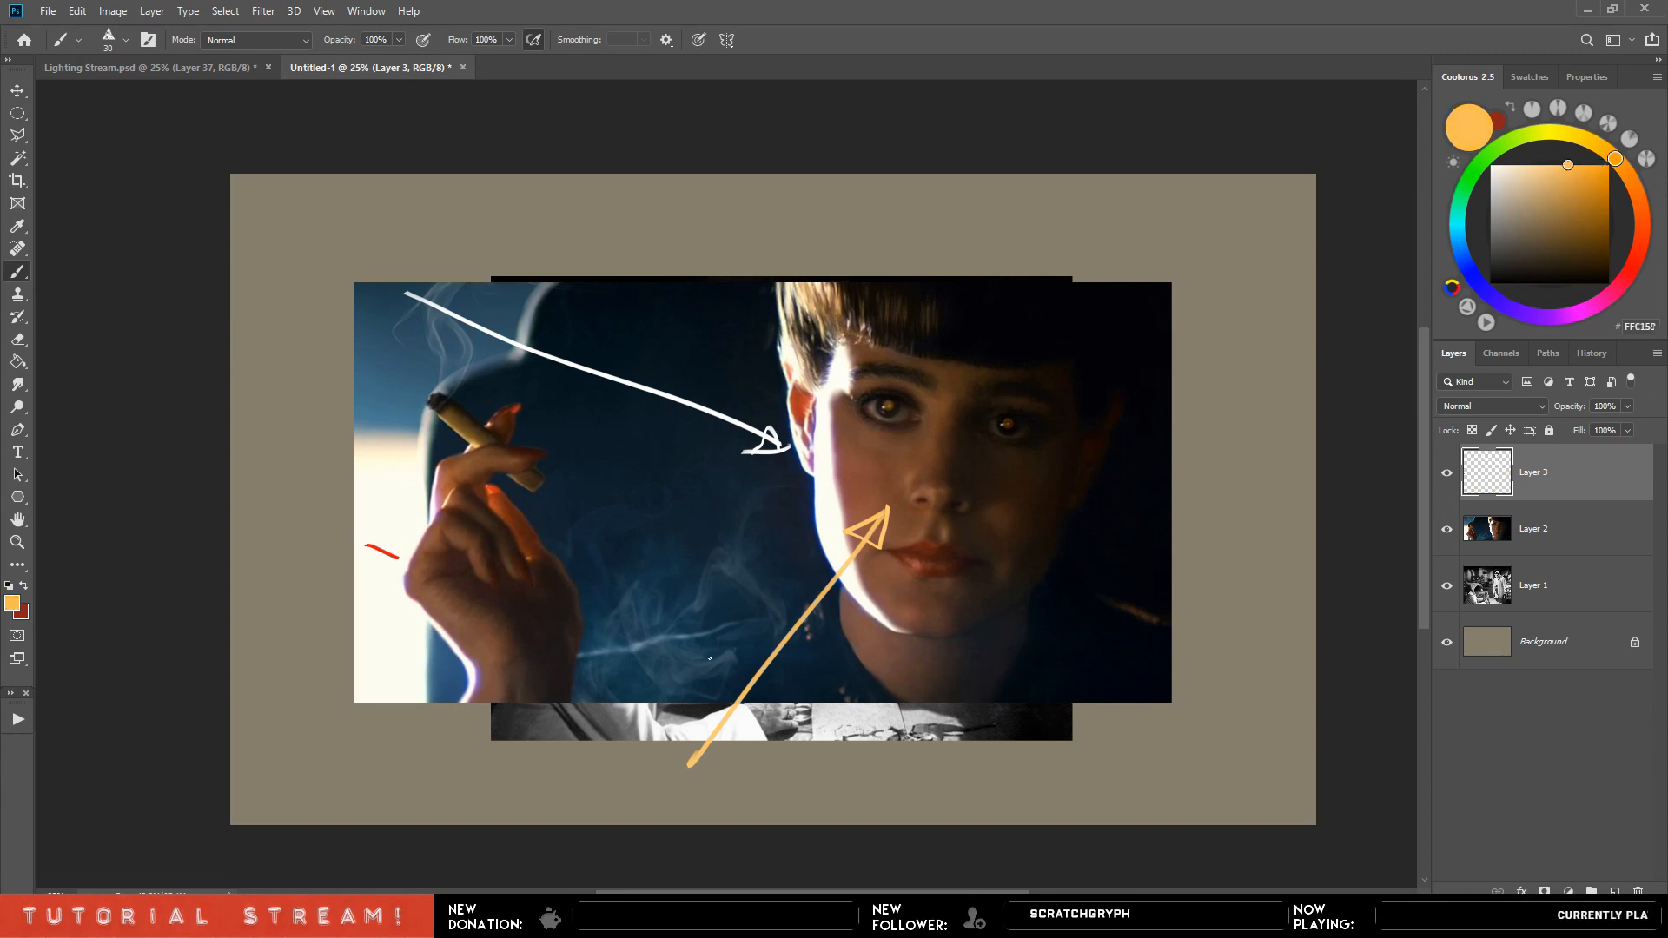
pyautogui.moveTo(710, 658)
pyautogui.mouseDown()
pyautogui.moveTo(760, 624)
pyautogui.moveTo(759, 651)
pyautogui.mouseUp()
pyautogui.moveTo(758, 605); pyautogui.dragTo(790, 624)
pyautogui.moveTo(778, 599); pyautogui.dragTo(807, 599)
pyautogui.moveTo(789, 716); pyautogui.dragTo(807, 697)
pyautogui.moveTo(799, 662); pyautogui.dragTo(817, 694)
pyautogui.moveTo(817, 648); pyautogui.dragTo(837, 679)
pyautogui.moveTo(836, 640); pyautogui.dragTo(860, 652)
pyautogui.moveTo(862, 647); pyautogui.dragTo(890, 581)
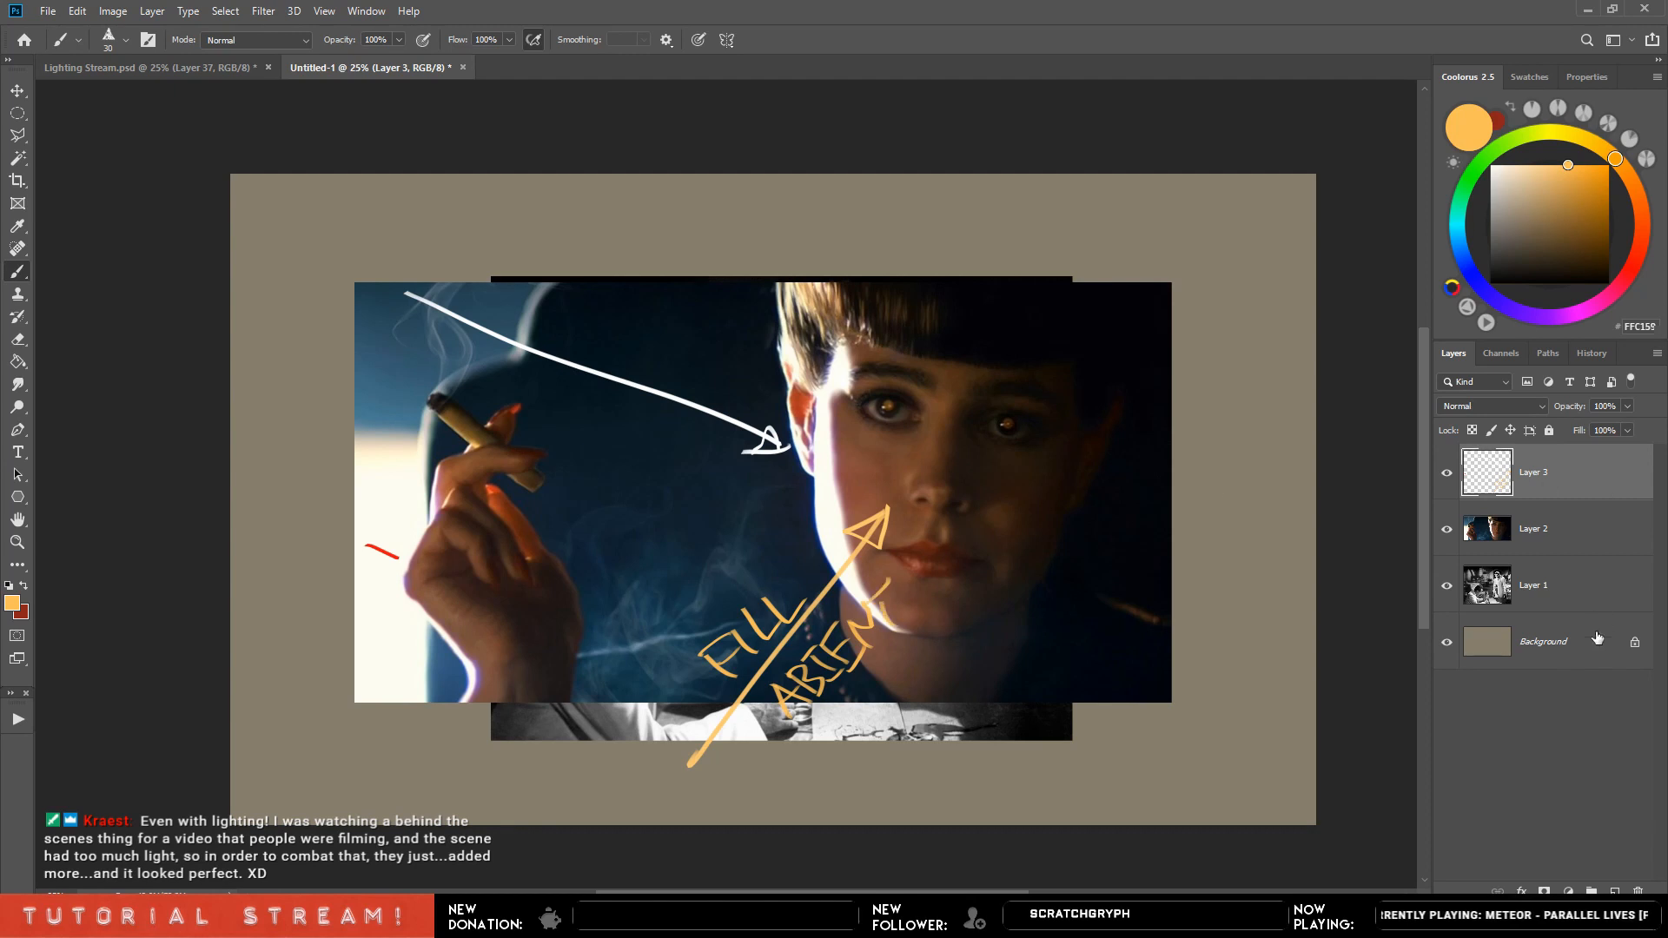
# On a new layer, paint a salmon rim of light along the shadowed edge of the face with a size 80 brush.
pyautogui.click(1615, 891)
pyautogui.click(1640, 247)
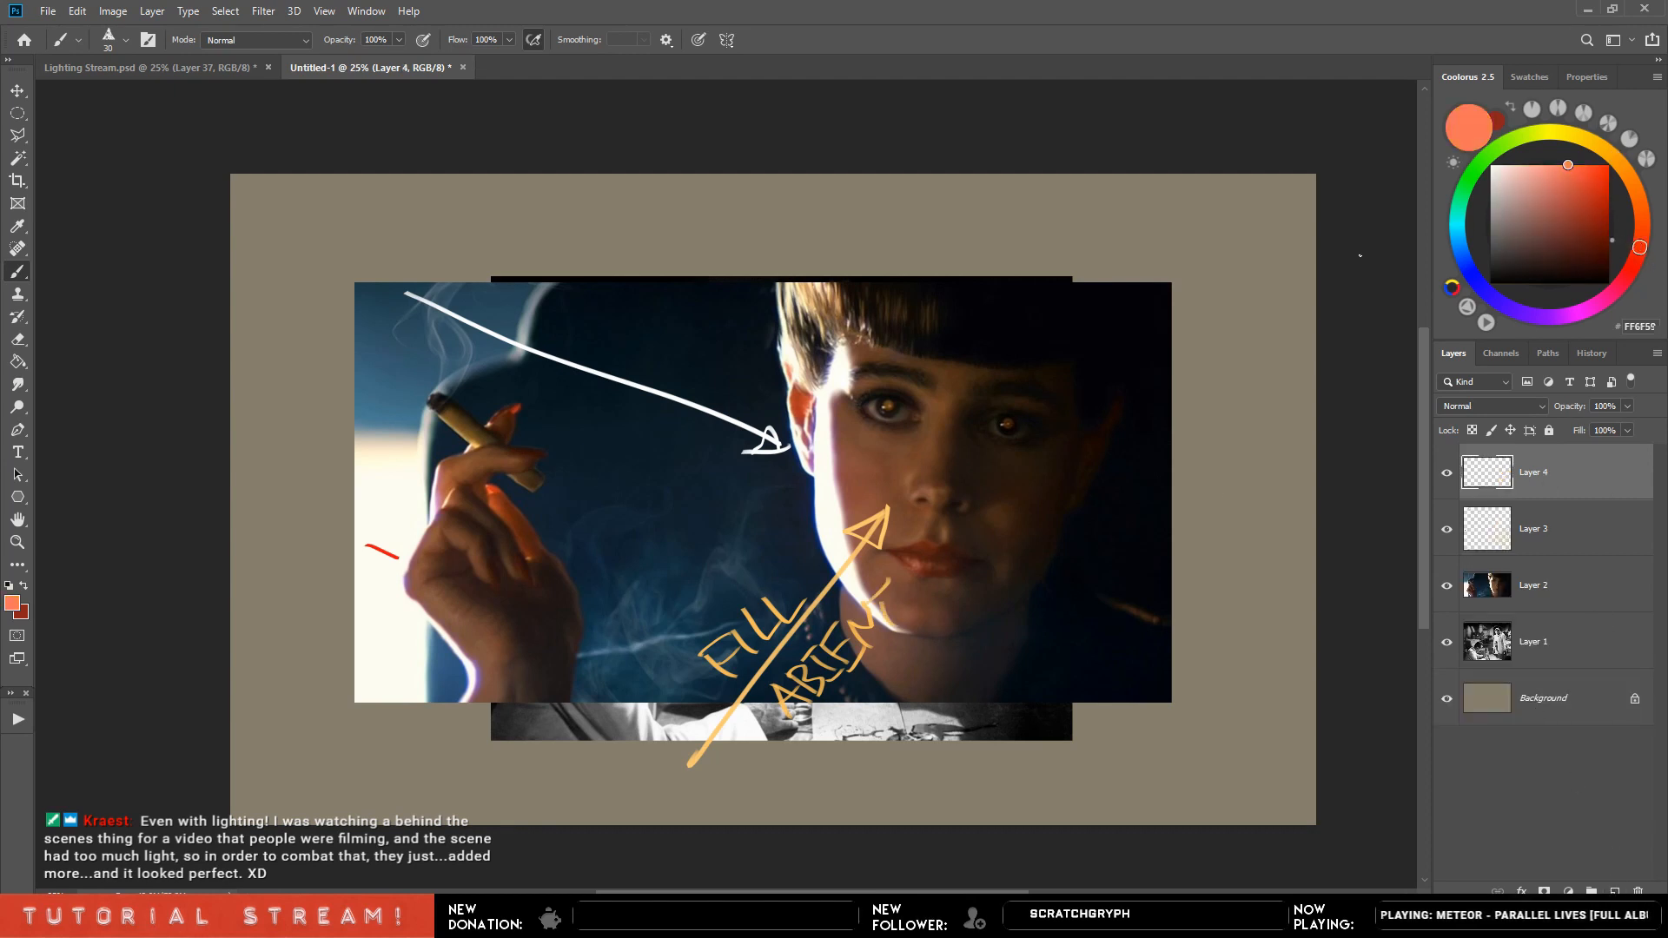
pyautogui.press(']')
pyautogui.press(']')
pyautogui.press(']')
pyautogui.press(']')
pyautogui.press(']')
pyautogui.press(']')
pyautogui.press(']')
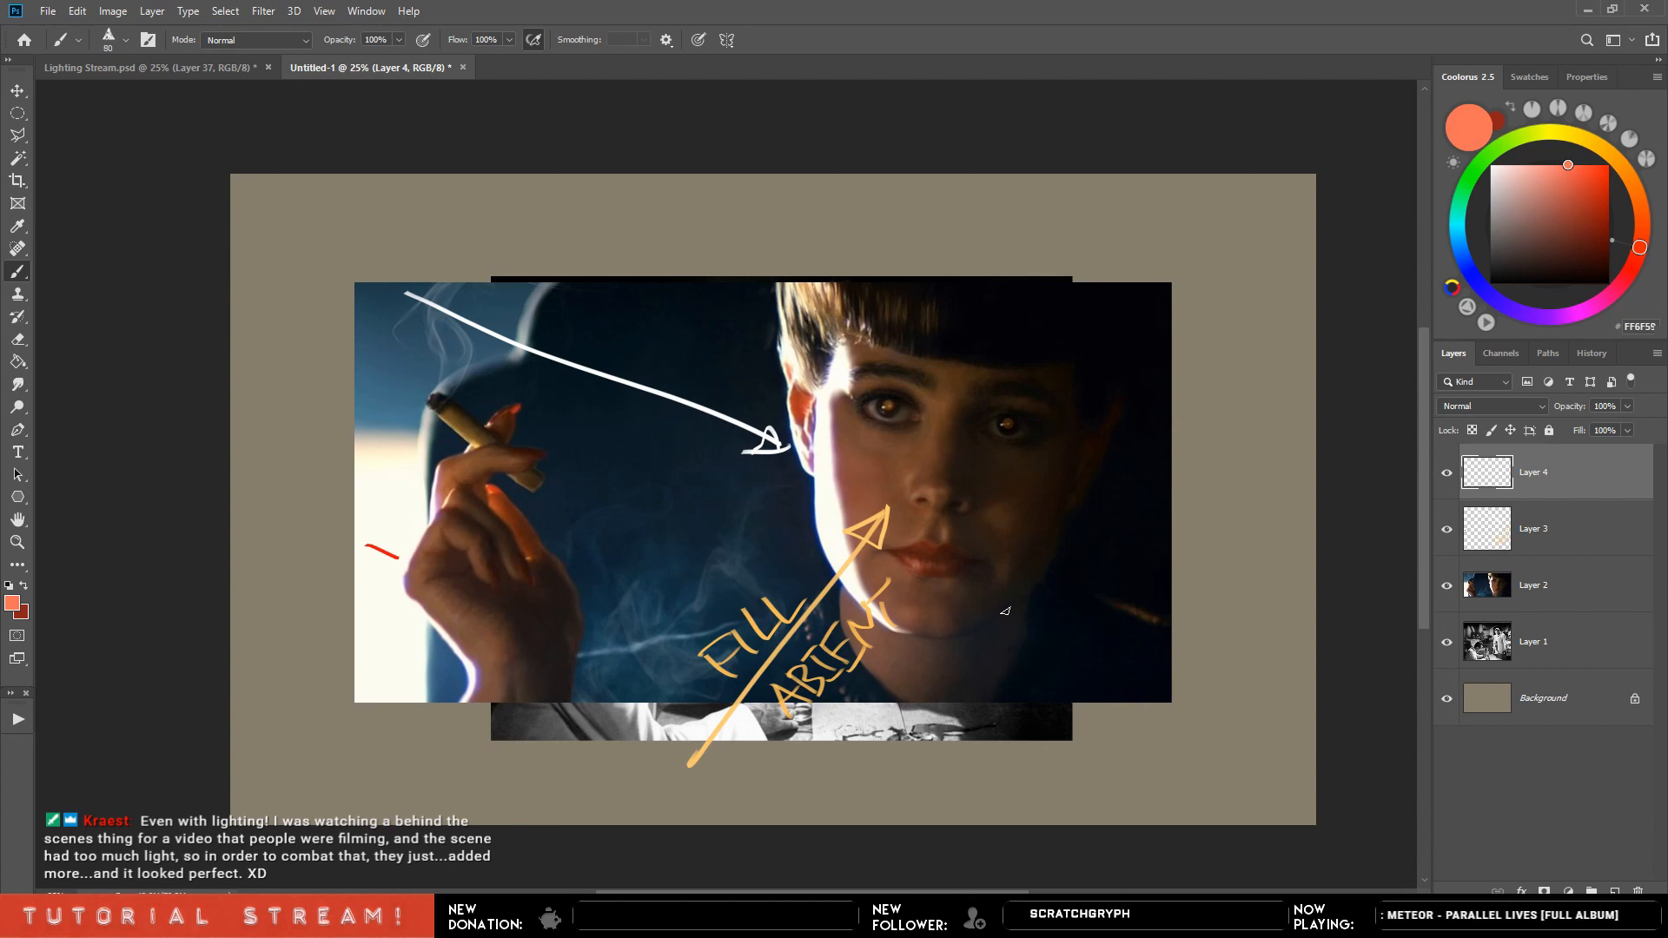
pyautogui.moveTo(1552, 203); pyautogui.dragTo(1560, 165)
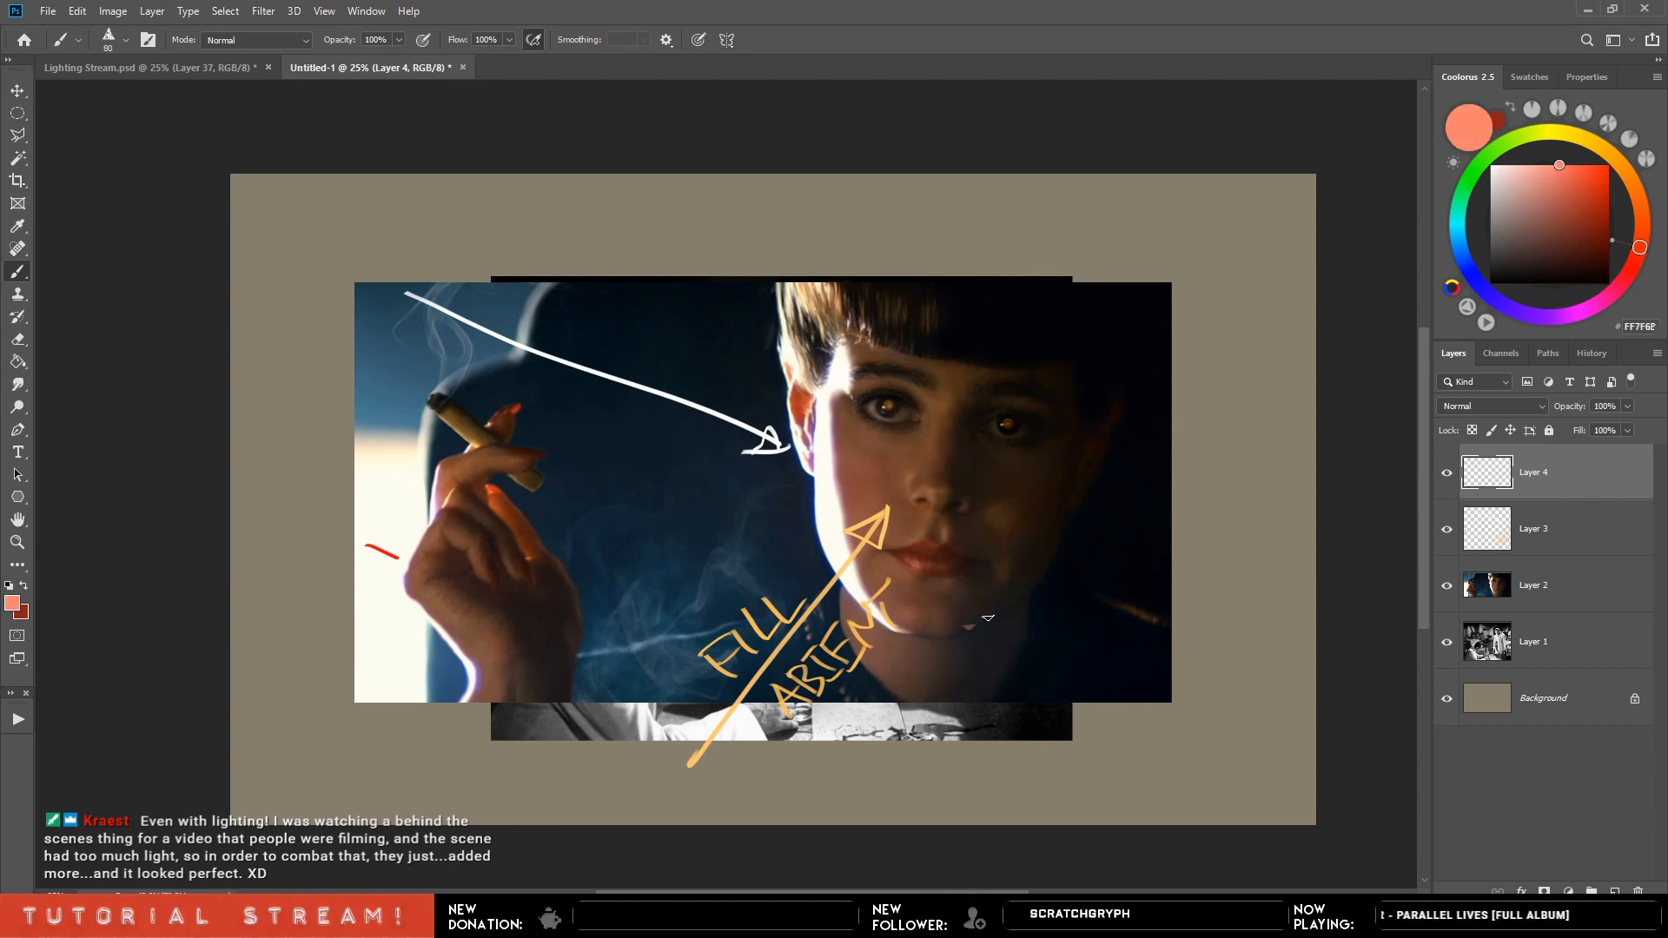
pyautogui.moveTo(988, 618)
pyautogui.mouseDown()
pyautogui.moveTo(1047, 566)
pyautogui.moveTo(1077, 435)
pyautogui.mouseUp()
pyautogui.moveTo(1043, 575); pyautogui.dragTo(1086, 352)
# Smudge the salmon rim into the face and set its layer's blend mode to Color Dodge.
pyautogui.press('r')
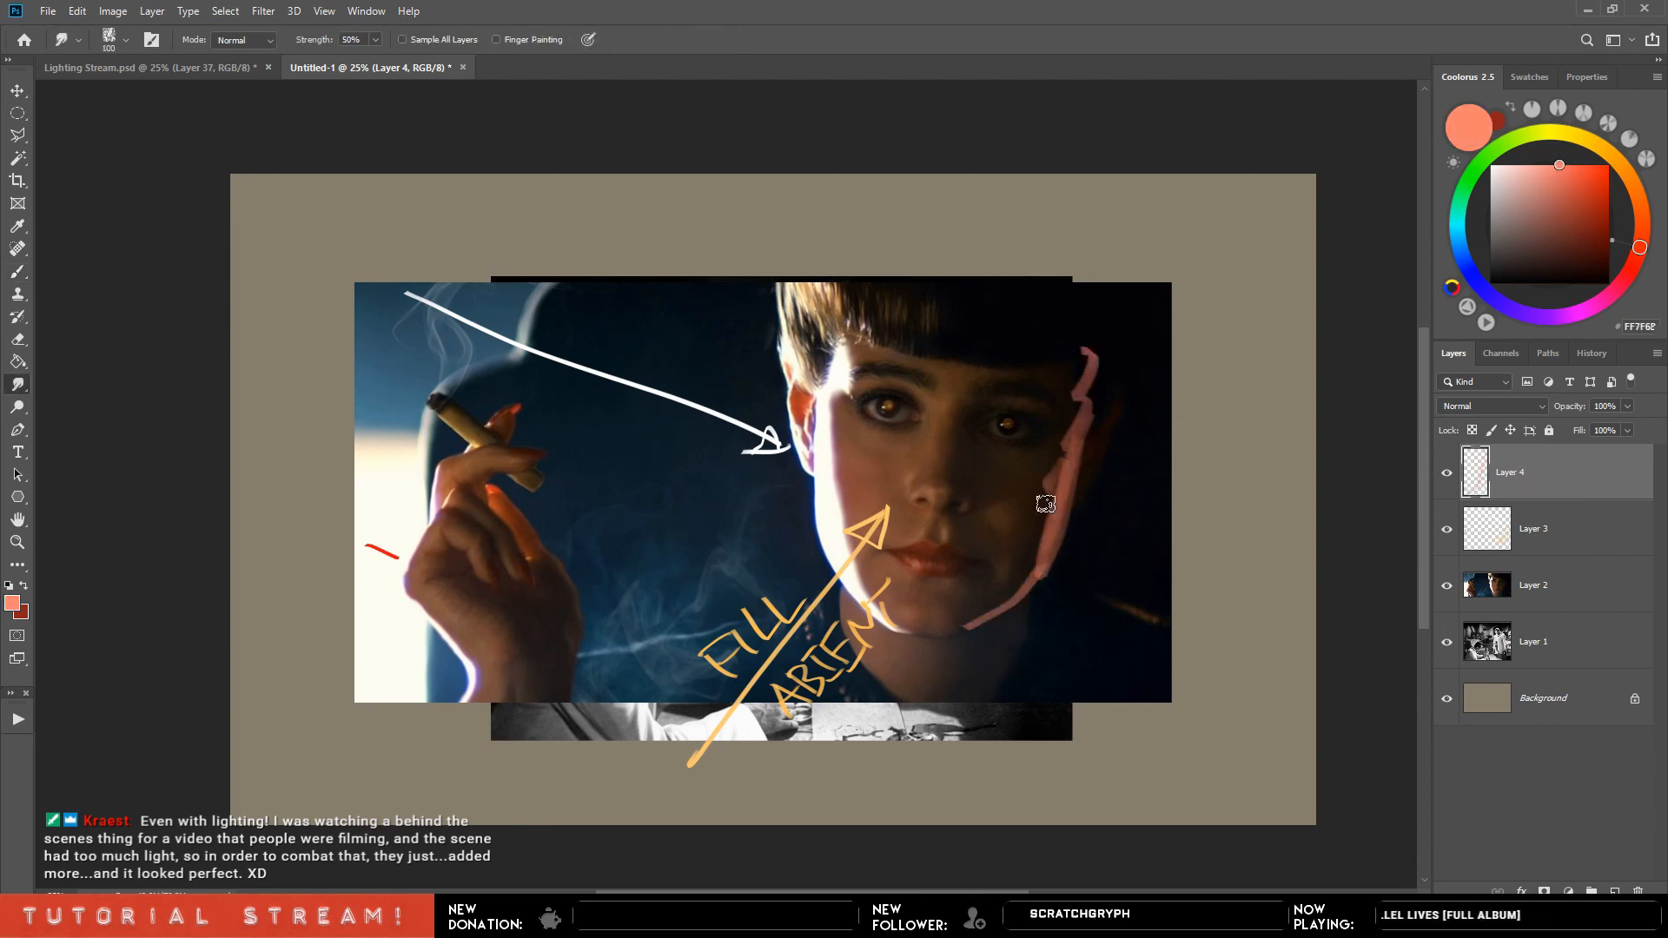
pyautogui.moveTo(1045, 504)
pyautogui.mouseDown()
pyautogui.moveTo(1050, 469)
pyautogui.moveTo(1068, 472)
pyautogui.moveTo(1095, 342)
pyautogui.mouseUp()
pyautogui.moveTo(1024, 580); pyautogui.dragTo(980, 625)
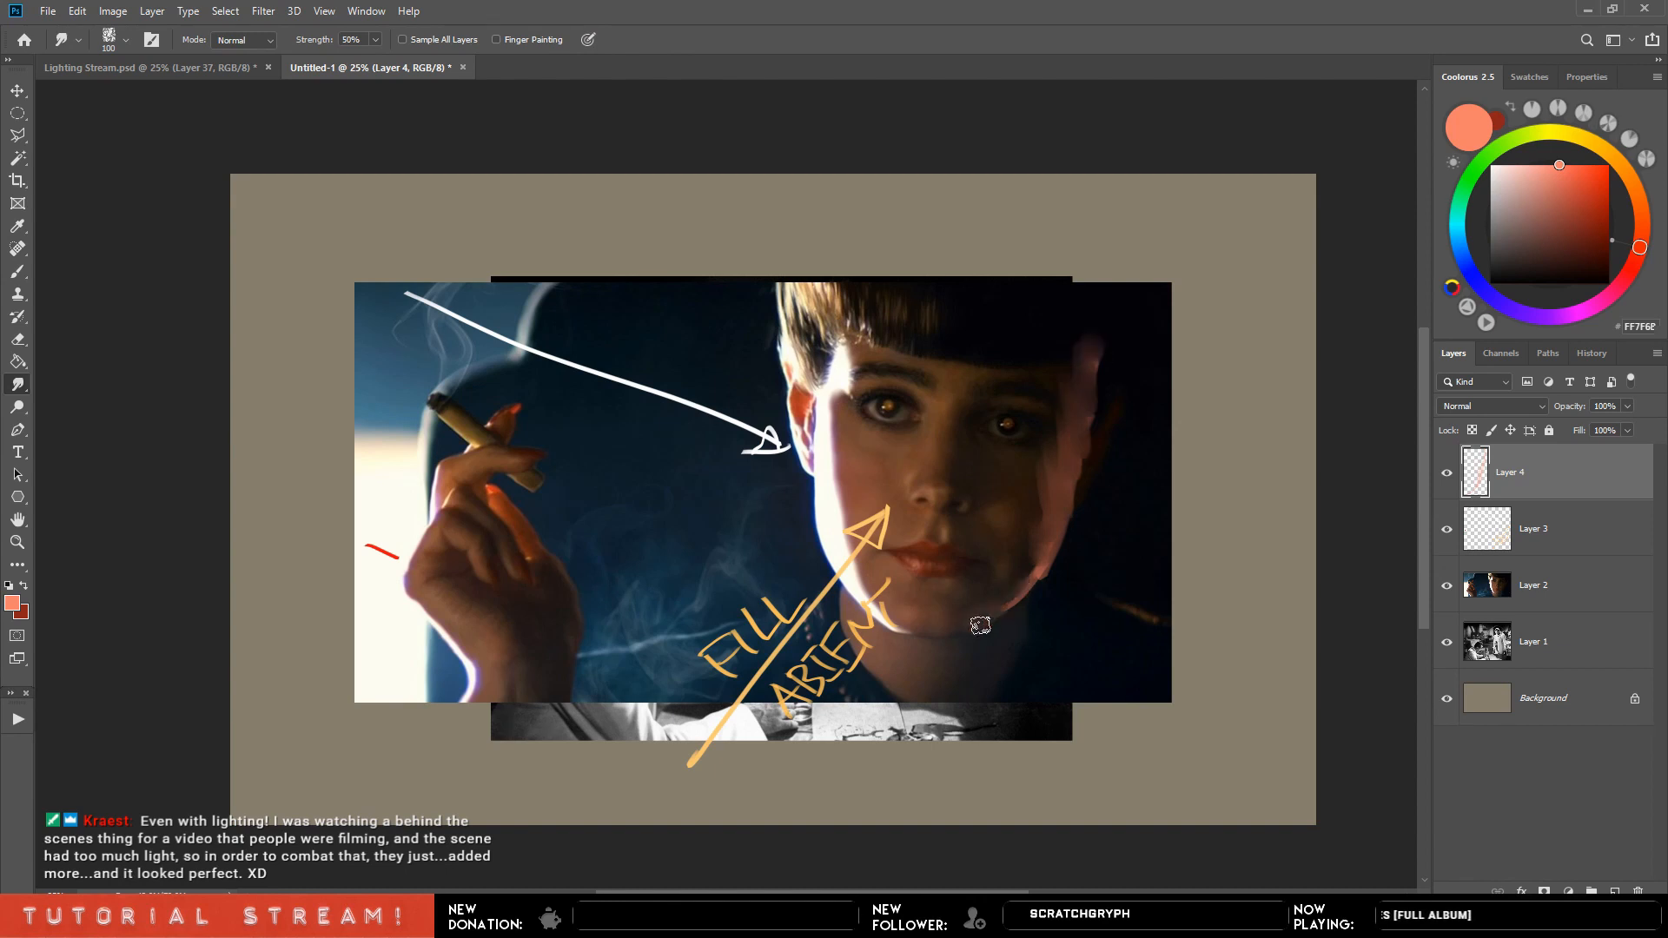
pyautogui.click(1493, 406)
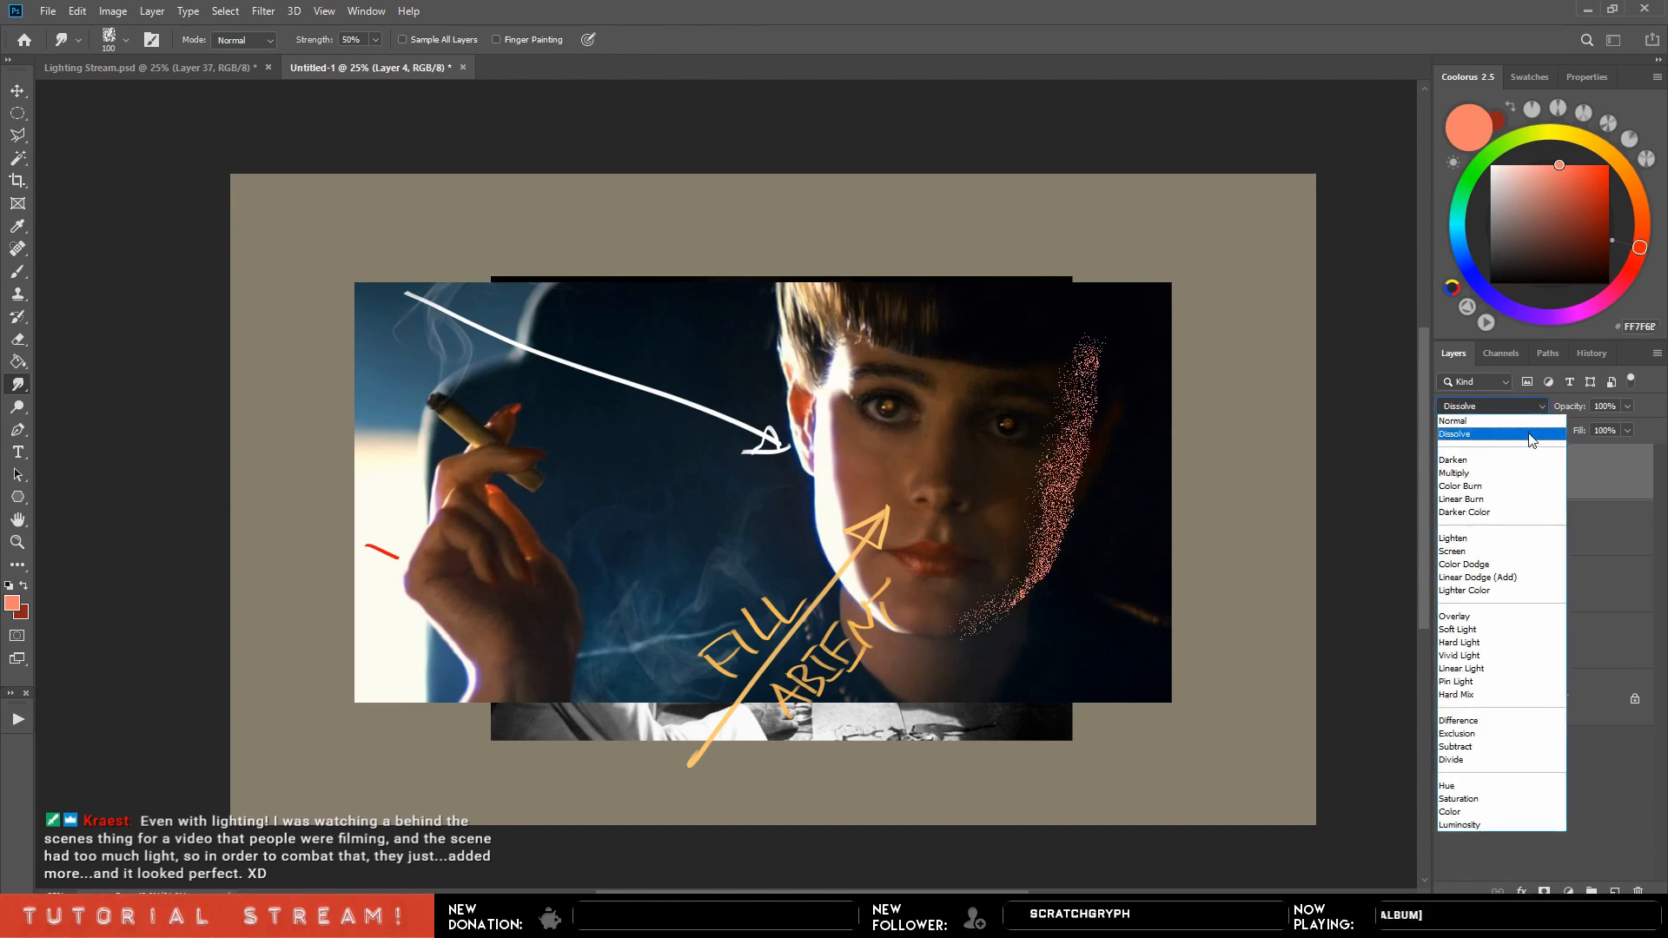
pyautogui.click(1517, 563)
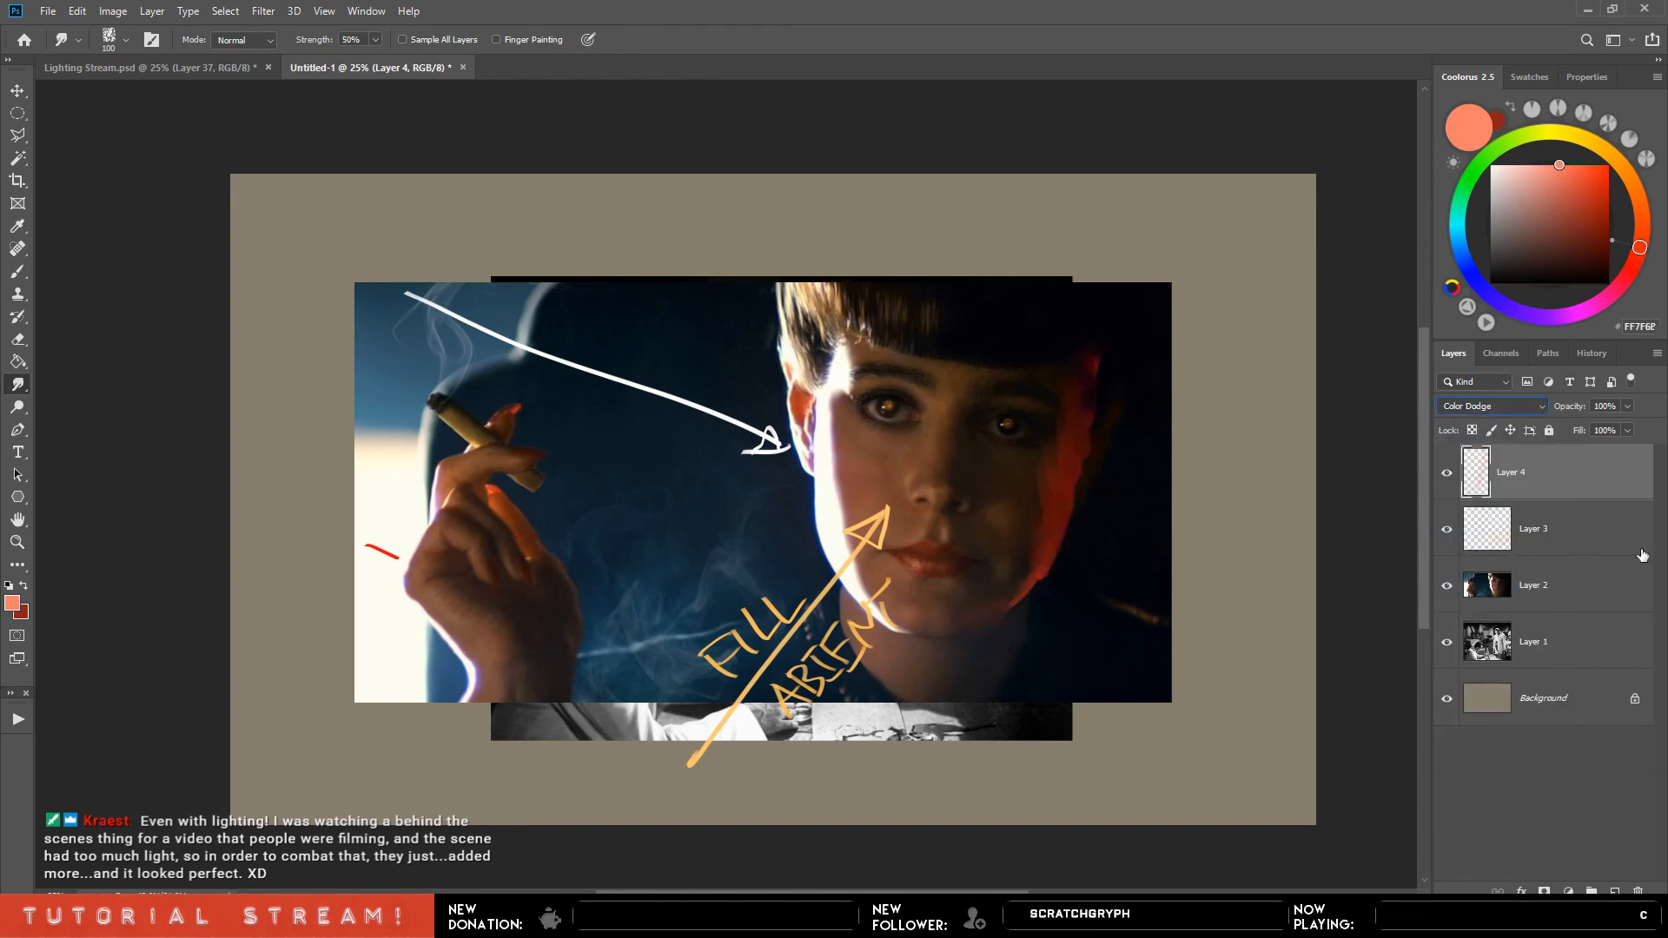
# Extend the red rim light along the collar and shoulder, blending the strokes with the Smudge tool.
pyautogui.press('b')
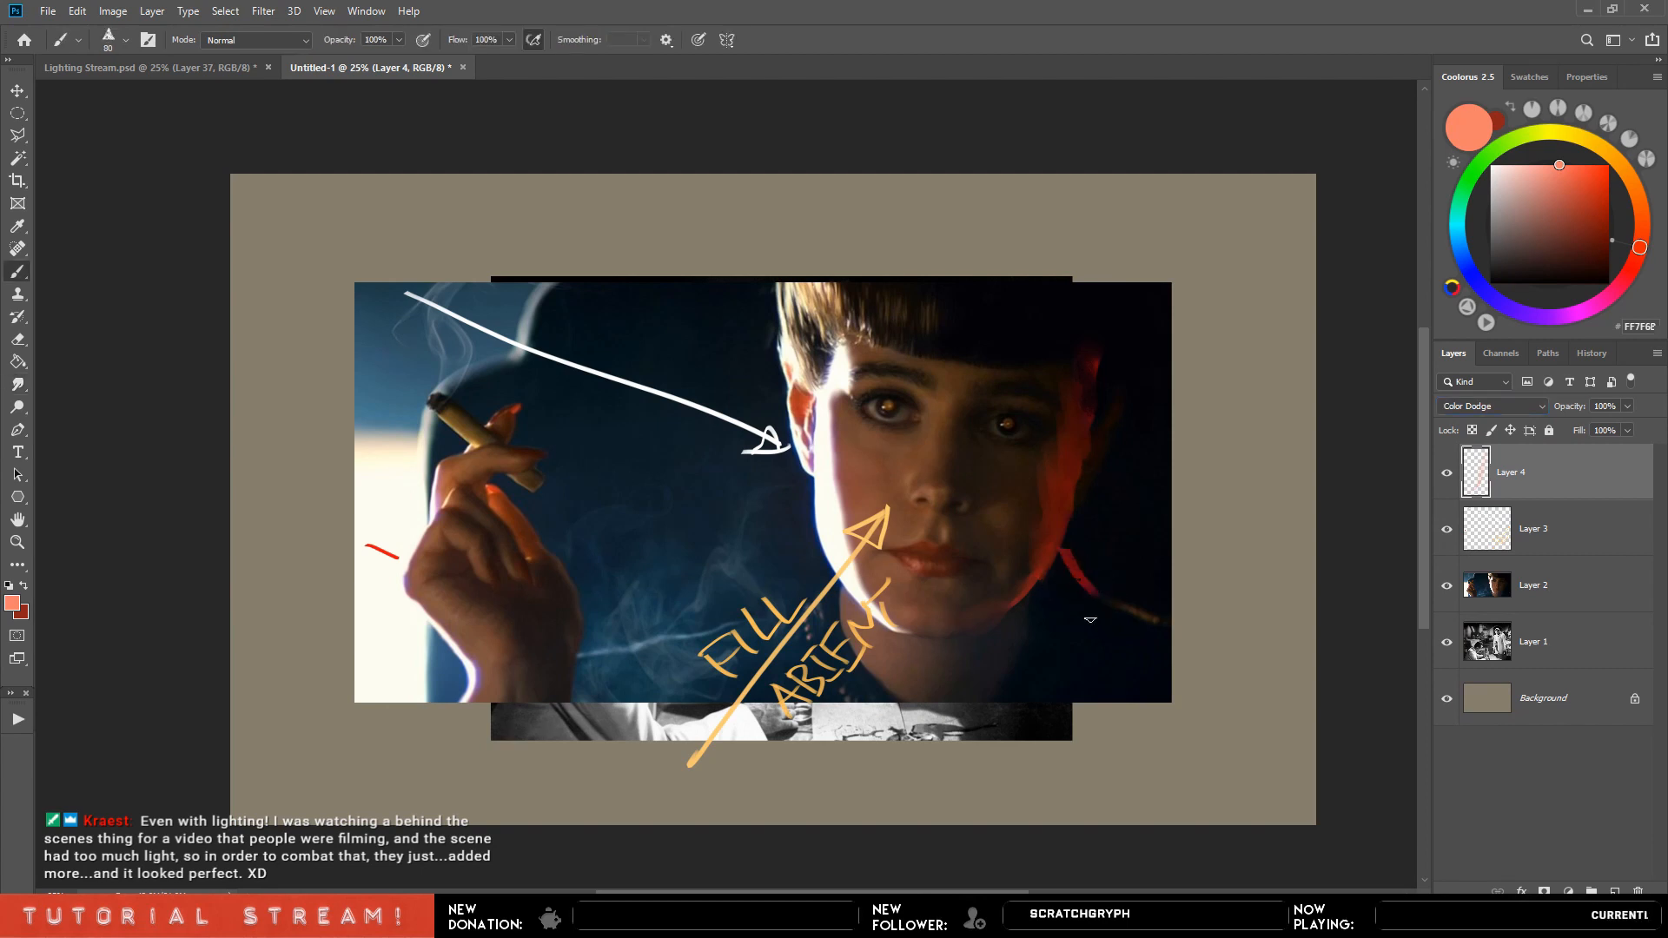
pyautogui.moveTo(1097, 599)
pyautogui.mouseDown()
pyautogui.moveTo(1054, 640)
pyautogui.moveTo(1069, 588)
pyautogui.moveTo(1078, 641)
pyautogui.moveTo(1178, 618)
pyautogui.moveTo(1101, 647)
pyautogui.mouseUp()
pyautogui.press('r')
pyautogui.press('b')
pyautogui.moveTo(1160, 623)
pyautogui.mouseDown()
pyautogui.moveTo(1160, 647)
pyautogui.moveTo(1090, 612)
pyautogui.mouseUp()
pyautogui.press('r')
pyautogui.press(']')
pyautogui.press(']')
pyautogui.press(']')
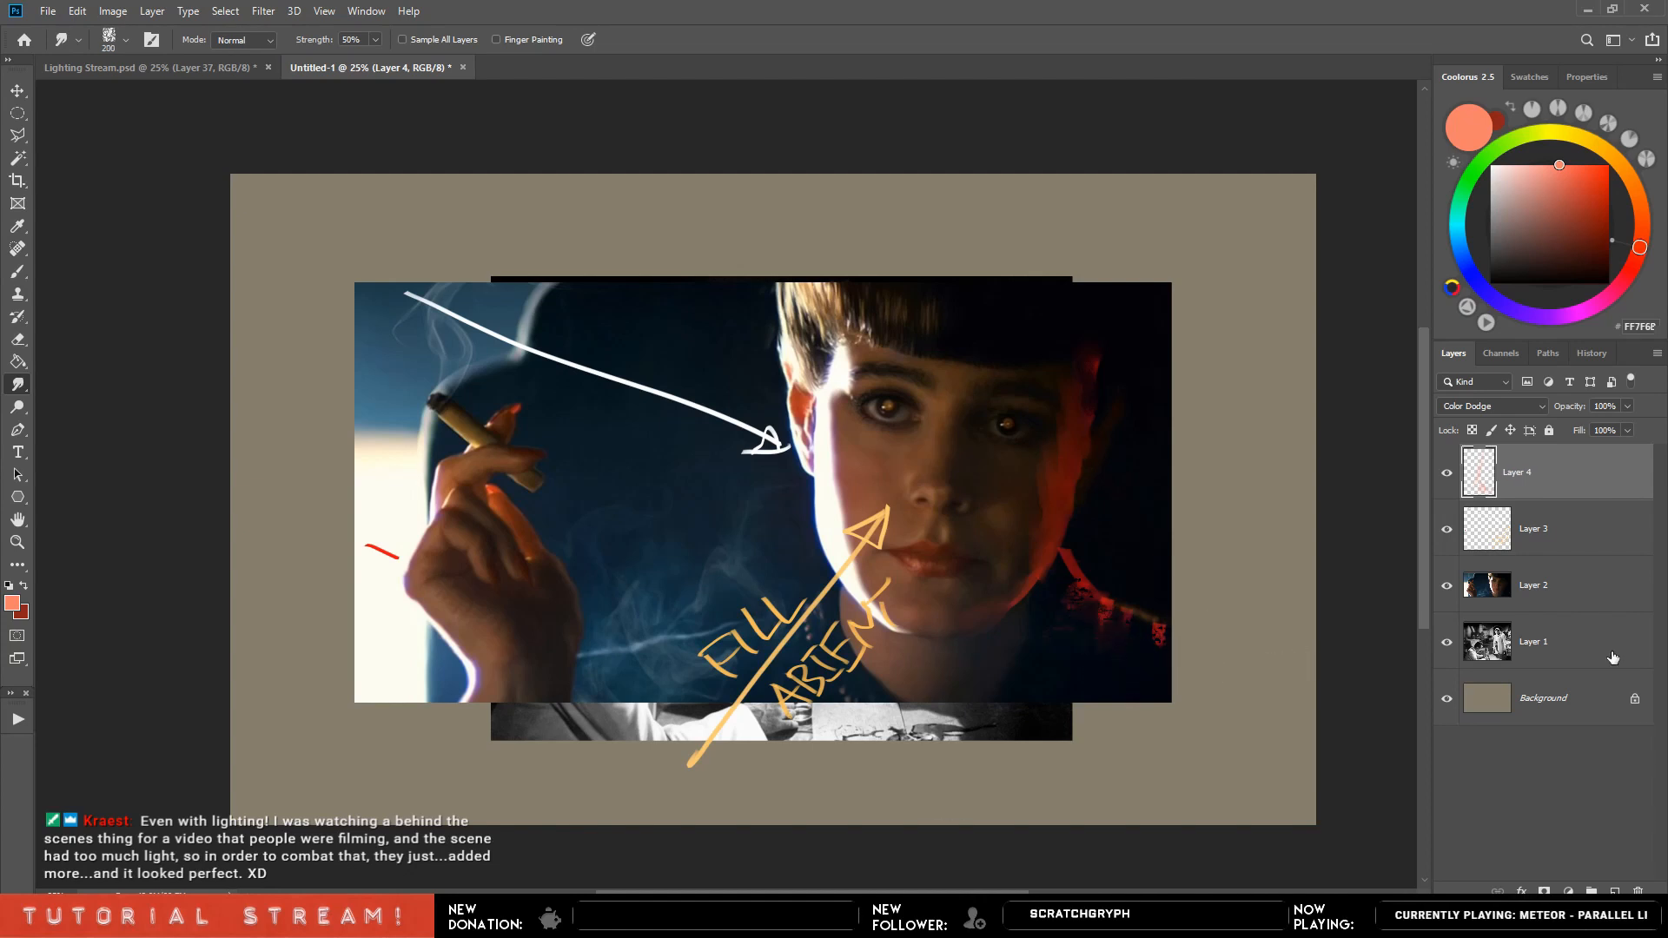
# Draw an arrow pointing at the shadowed side of the face and hide the rim-light layer.
pyautogui.press('b')
pyautogui.moveTo(1164, 454)
pyautogui.mouseDown()
pyautogui.moveTo(1197, 469)
pyautogui.moveTo(1279, 443)
pyautogui.mouseUp()
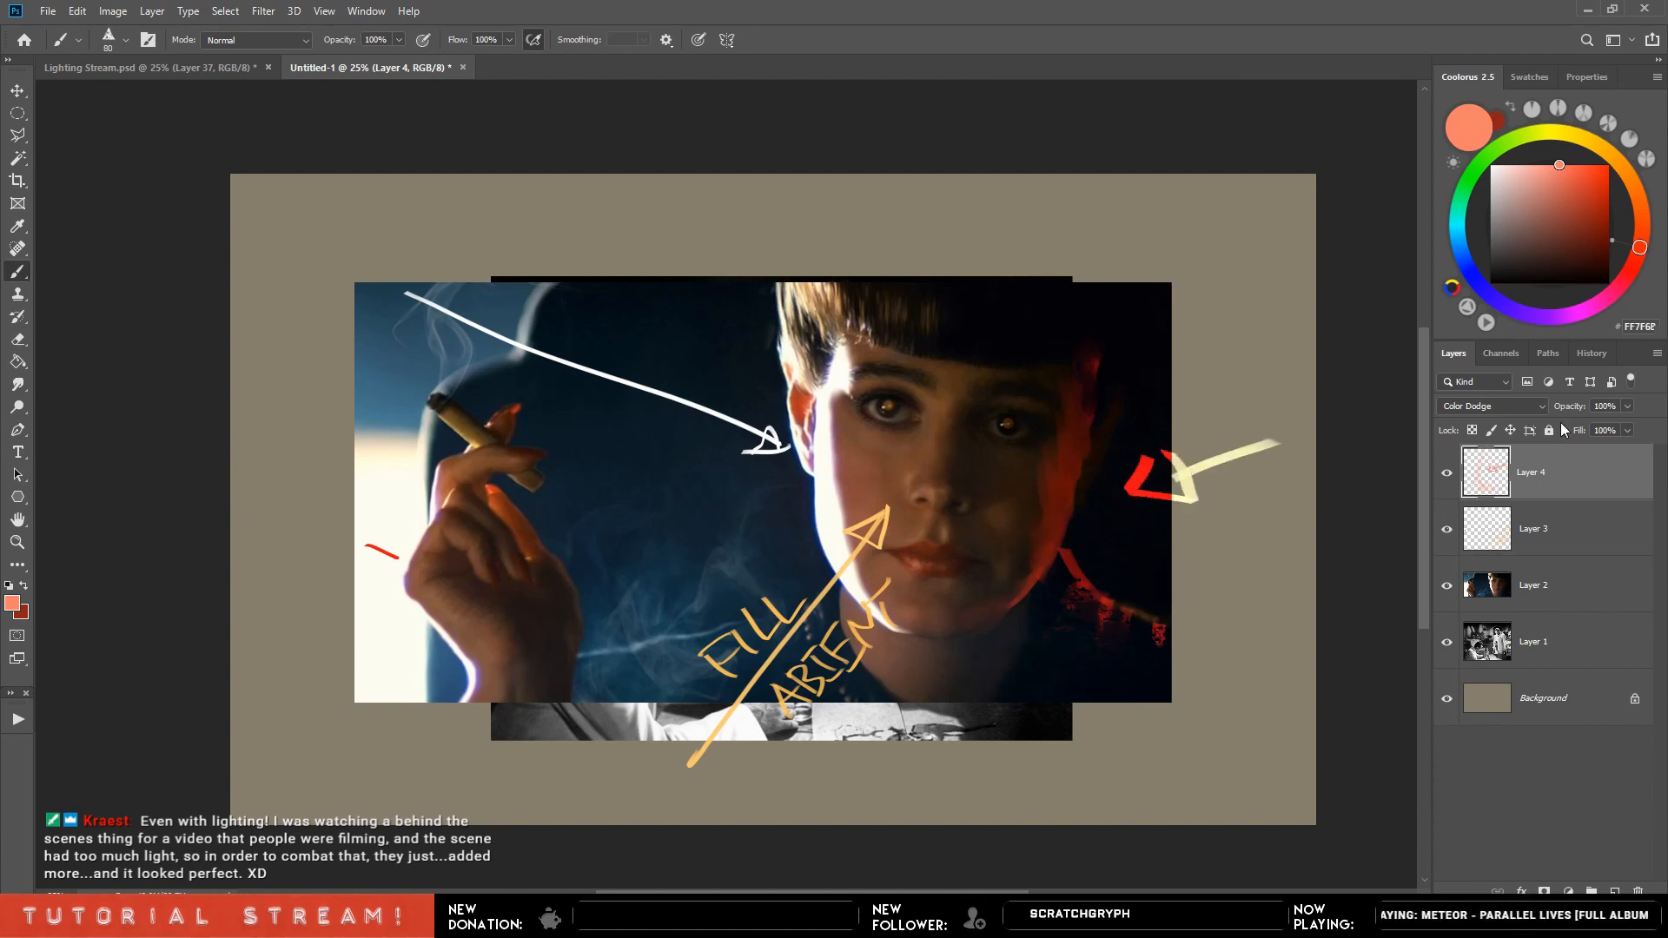
pyautogui.click(1447, 472)
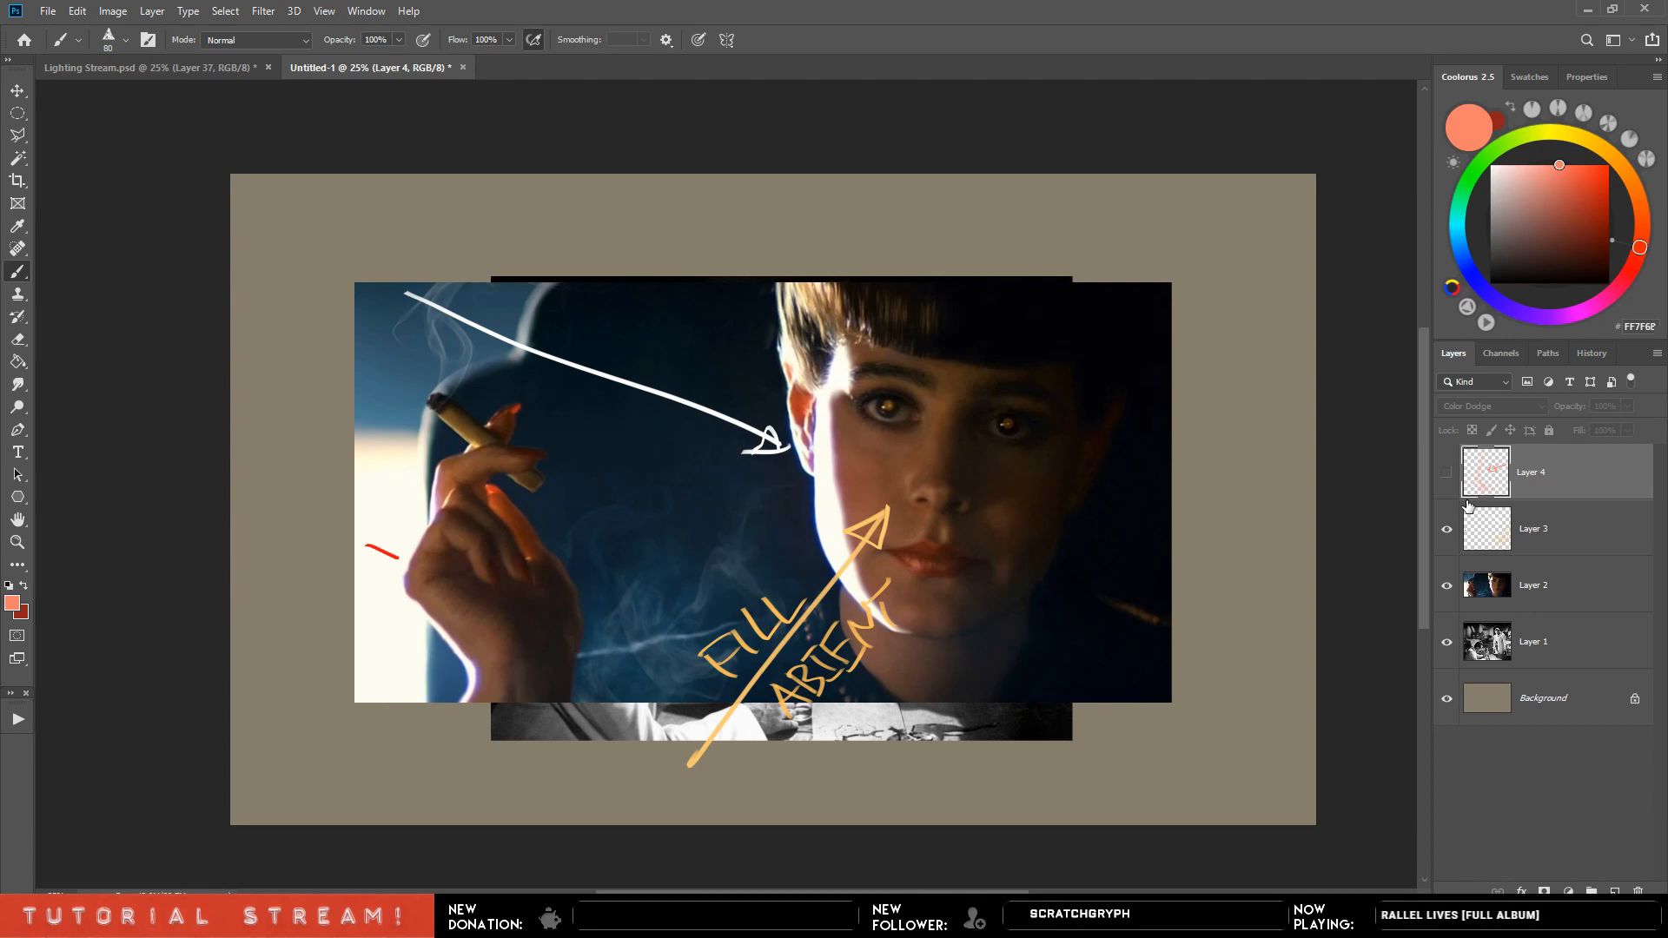
# With a much larger black brush, paint a dark patch on a new layer beside the still's shadowed side.
pyautogui.moveTo(1564, 265); pyautogui.dragTo(1532, 356)
pyautogui.press(']')
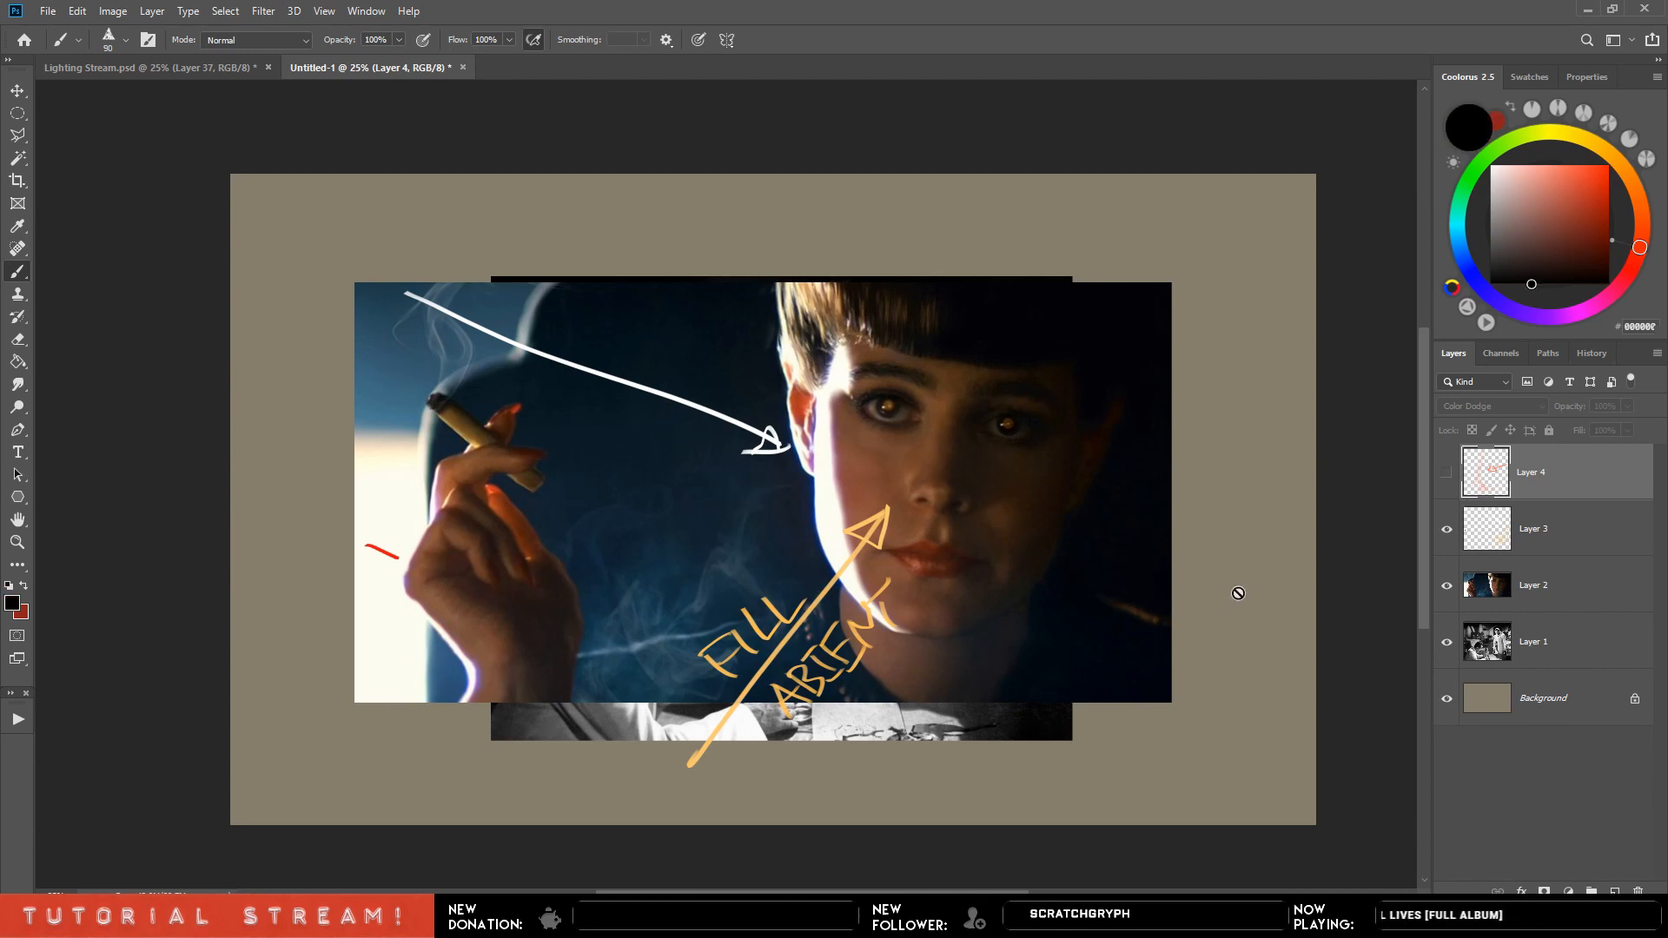
pyautogui.click(1614, 890)
pyautogui.press(']')
pyautogui.press(']')
pyautogui.press(']')
pyautogui.press(']')
pyautogui.press(']')
pyautogui.press(']')
pyautogui.press(']')
pyautogui.moveTo(1238, 456); pyautogui.dragTo(1255, 447)
# Switch to white and paint a large bright backdrop over the still's dark edge and the neighbouring canvas.
pyautogui.moveTo(1521, 222); pyautogui.dragTo(1491, 165)
pyautogui.press('[')
pyautogui.press('[')
pyautogui.moveTo(1212, 524)
pyautogui.mouseDown()
pyautogui.moveTo(1173, 582)
pyautogui.moveTo(1177, 434)
pyautogui.moveTo(1186, 548)
pyautogui.moveTo(1206, 404)
pyautogui.moveTo(1286, 339)
pyautogui.moveTo(1130, 391)
pyautogui.moveTo(1214, 376)
pyautogui.moveTo(1286, 231)
pyautogui.mouseUp()
# Switch back to black and paint a rough standing figure silhouette in front of the white backdrop.
pyautogui.press(']')
pyautogui.press(']')
pyautogui.press(']')
pyautogui.click(1545, 282)
pyautogui.press('[')
pyautogui.press('[')
pyautogui.press('[')
pyautogui.press('[')
pyautogui.press('[')
pyautogui.moveTo(1260, 373); pyautogui.dragTo(1299, 486)
# On another new layer, draw a thick orange-red arrow pointing up at the black silhouette.
pyautogui.hotkey('ctrl', 'shift', 'alt', 'n')
pyautogui.moveTo(1225, 591)
pyautogui.mouseDown()
pyautogui.moveTo(1268, 608)
pyautogui.moveTo(1281, 815)
pyautogui.mouseUp()
pyautogui.click(1568, 165)
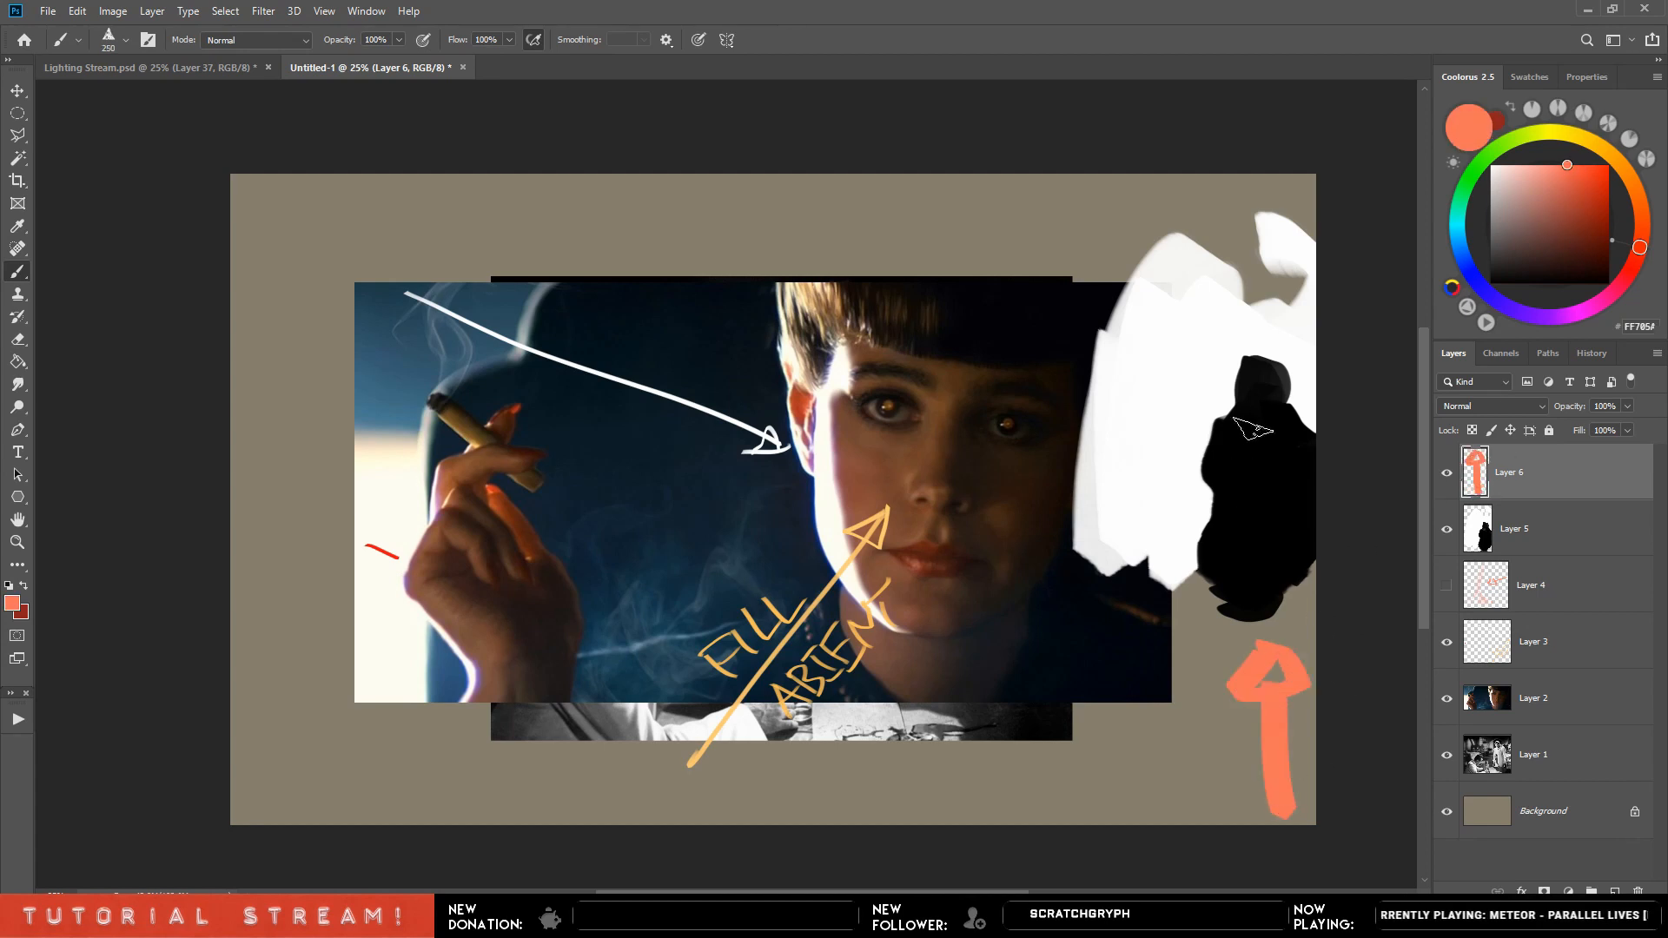
# With a larger brush, paint soft orange-red light over the body of the black silhouette.
pyautogui.press(']')
pyautogui.press(']')
pyautogui.press(']')
pyautogui.press(']')
pyautogui.press(']')
pyautogui.moveTo(1266, 466)
pyautogui.mouseDown()
pyautogui.moveTo(1274, 487)
pyautogui.moveTo(1266, 384)
pyautogui.moveTo(1295, 517)
pyautogui.moveTo(1251, 470)
pyautogui.moveTo(1278, 547)
pyautogui.moveTo(1260, 609)
pyautogui.mouseUp()
# Delete the two layers holding the silhouette demonstration and its orange-red light and arrow.
pyautogui.press('[')
pyautogui.press('[')
pyautogui.press('[')
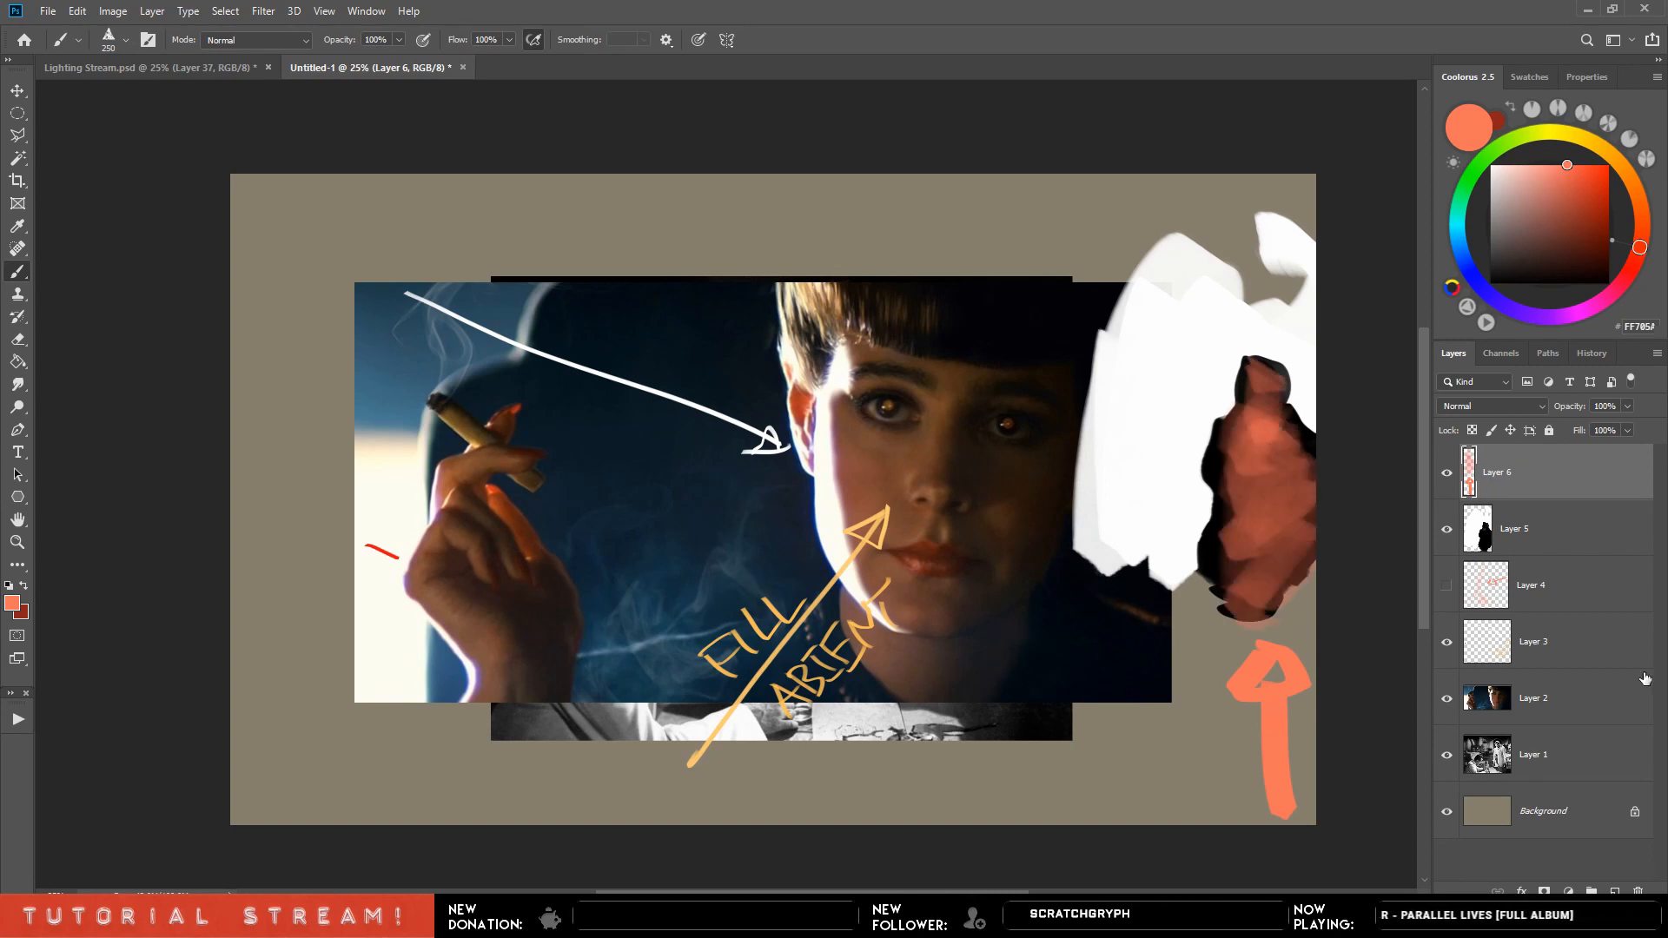
pyautogui.keyDown('shift'); pyautogui.click(1541, 537); pyautogui.keyUp('shift')
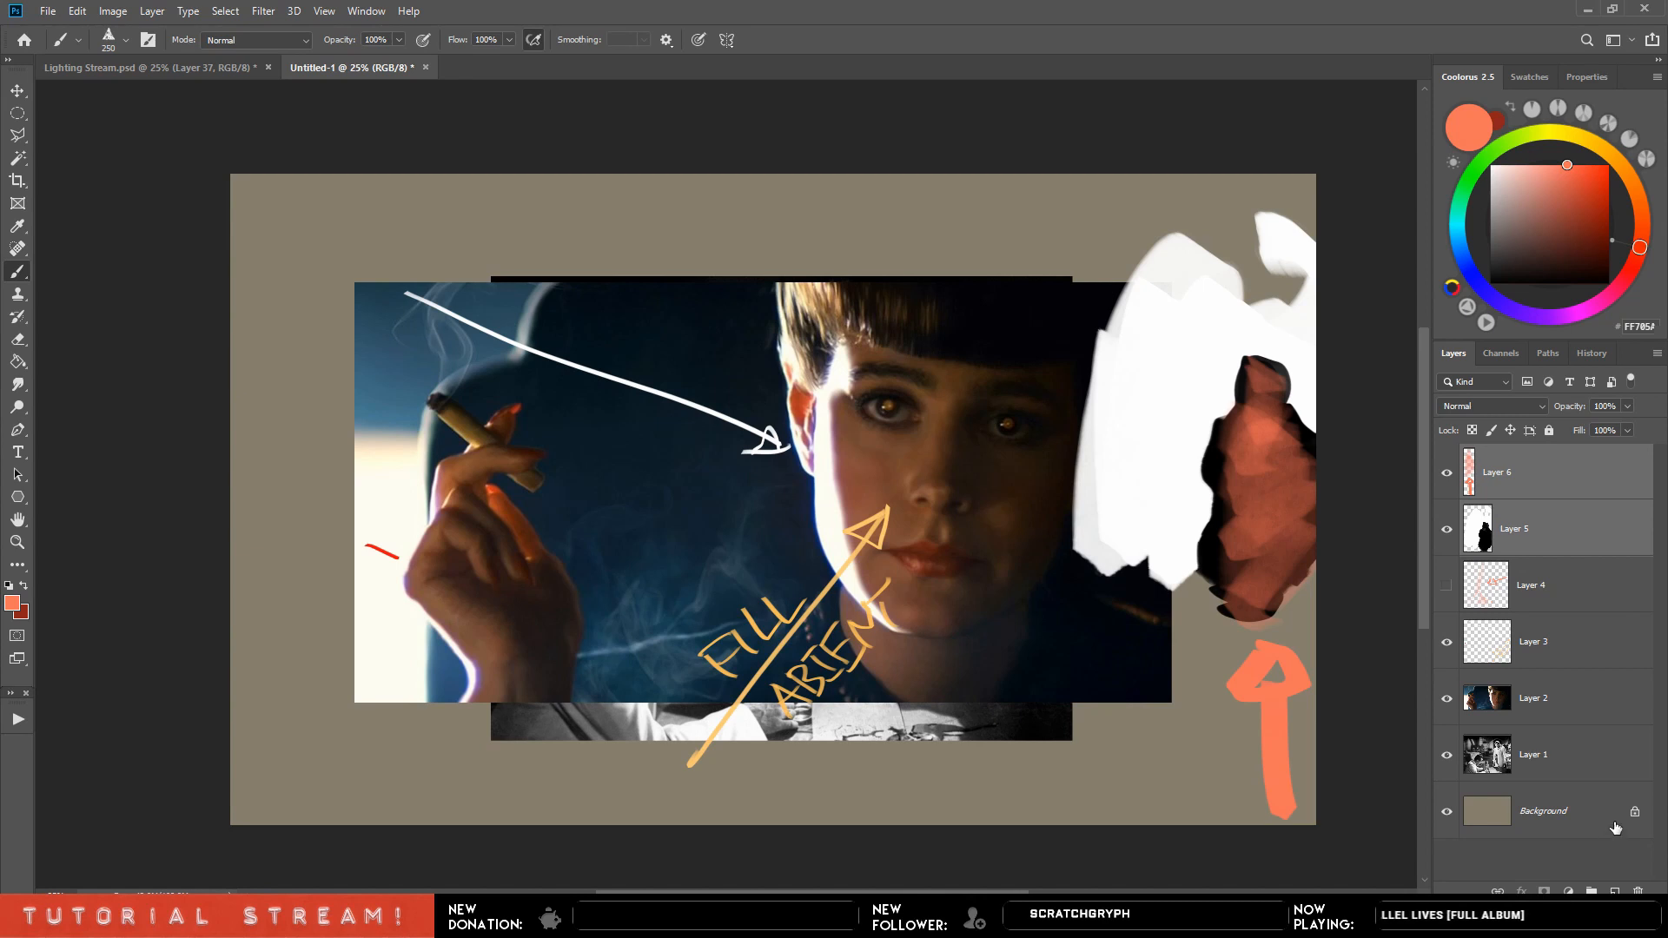
pyautogui.press('Delete')
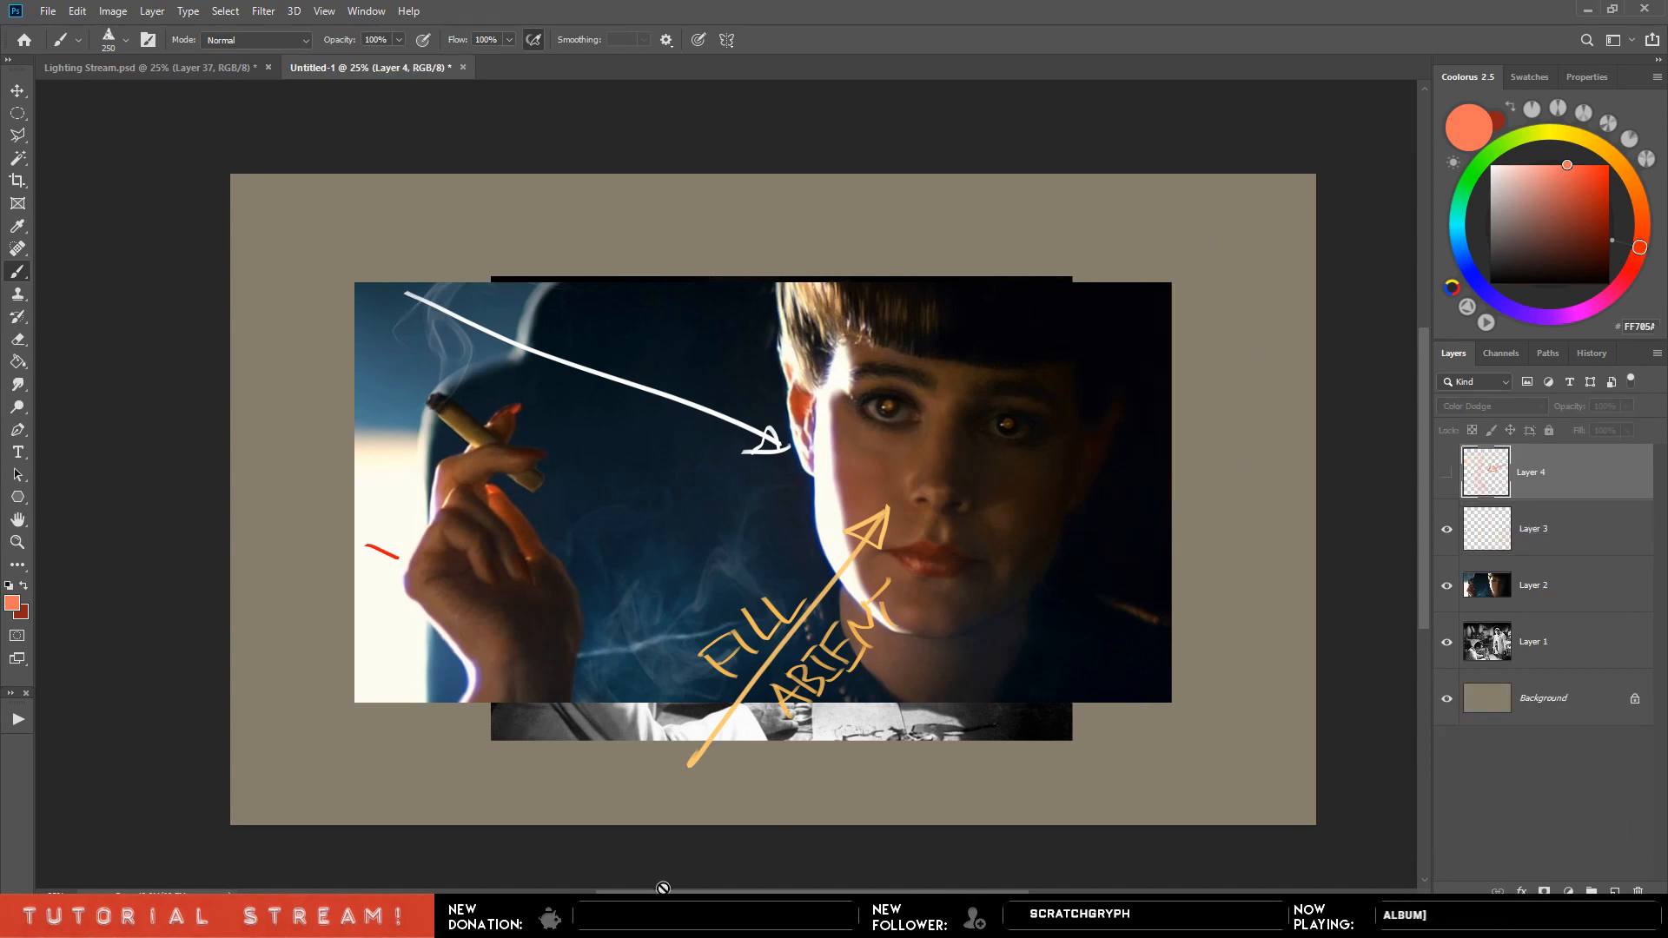
# Switch to the Movies reference folder and preview the still maxresdefault.jpg.
pyautogui.hotkey('alt', 'Tab')
pyautogui.click(886, 636)
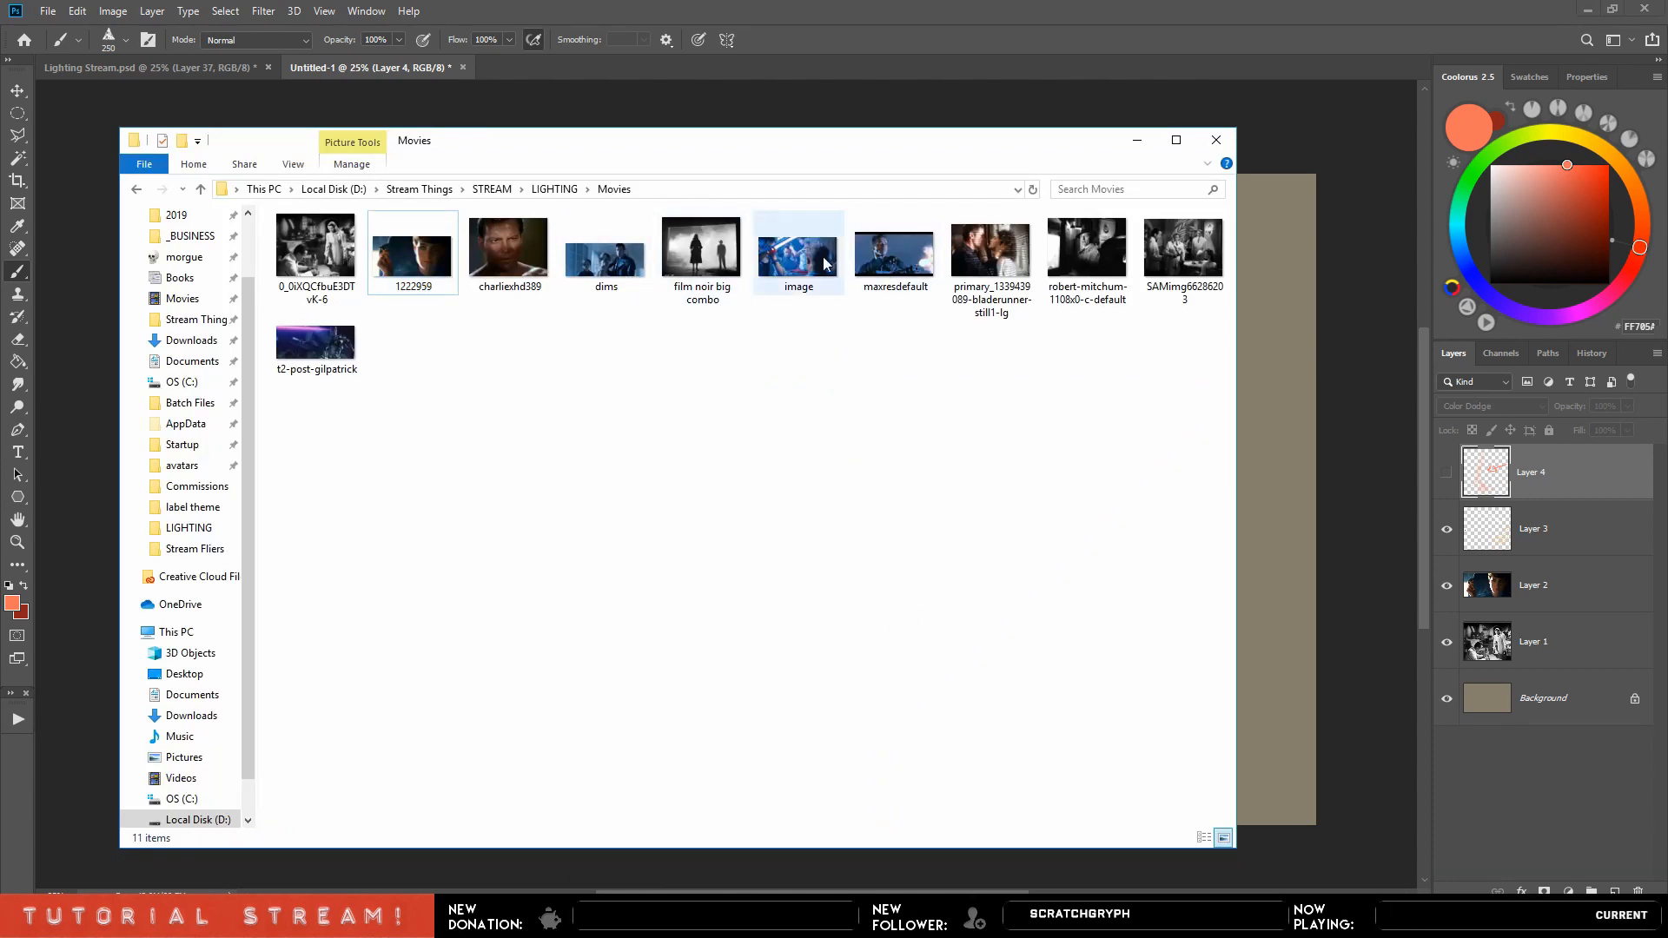
pyautogui.click(898, 261)
pyautogui.doubleClick(898, 260)
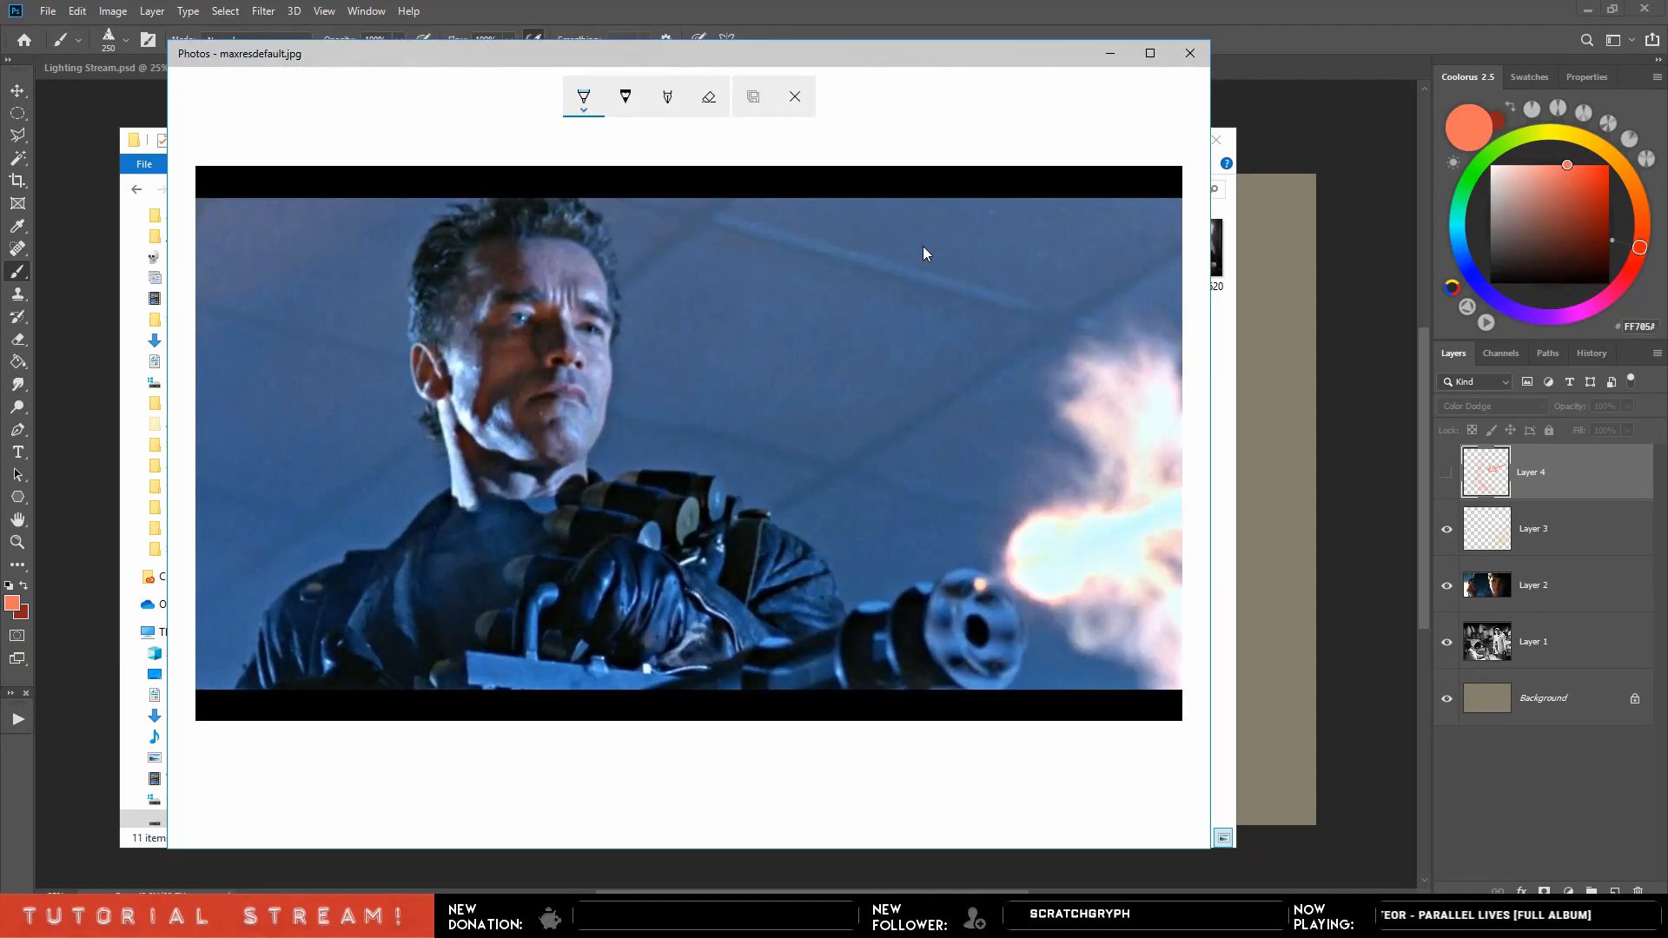
pyautogui.click(1191, 53)
# Switch to the web browser and search Google Images for "the running man".
pyautogui.hotkey('alt', 'Tab')
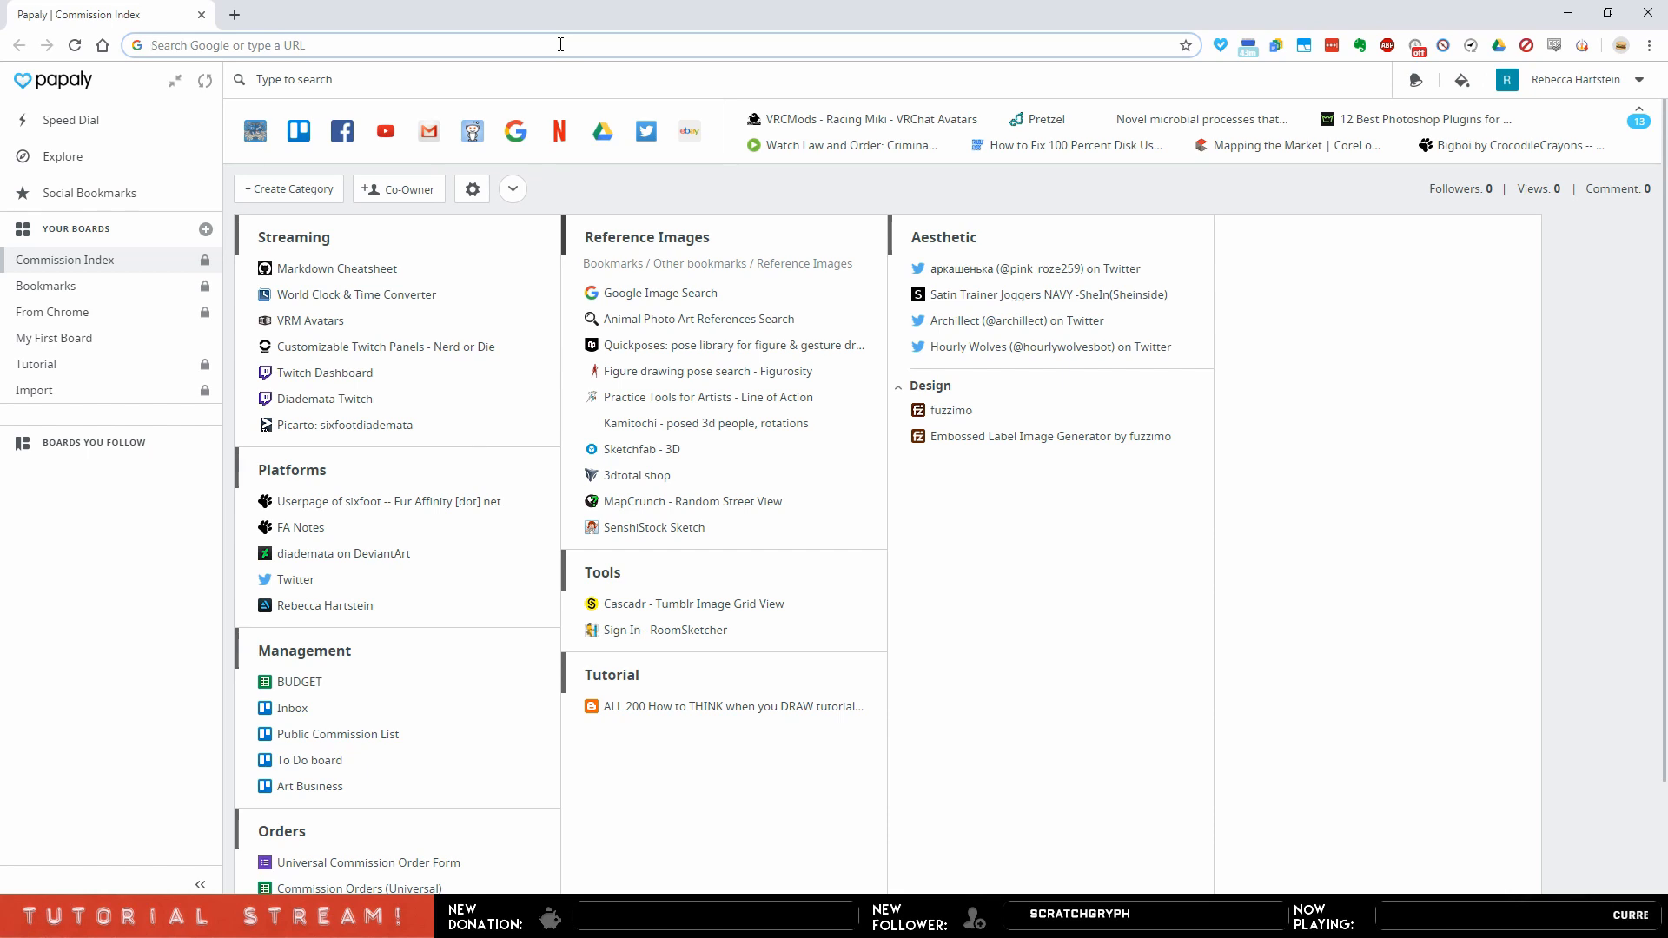
pyautogui.write('the')
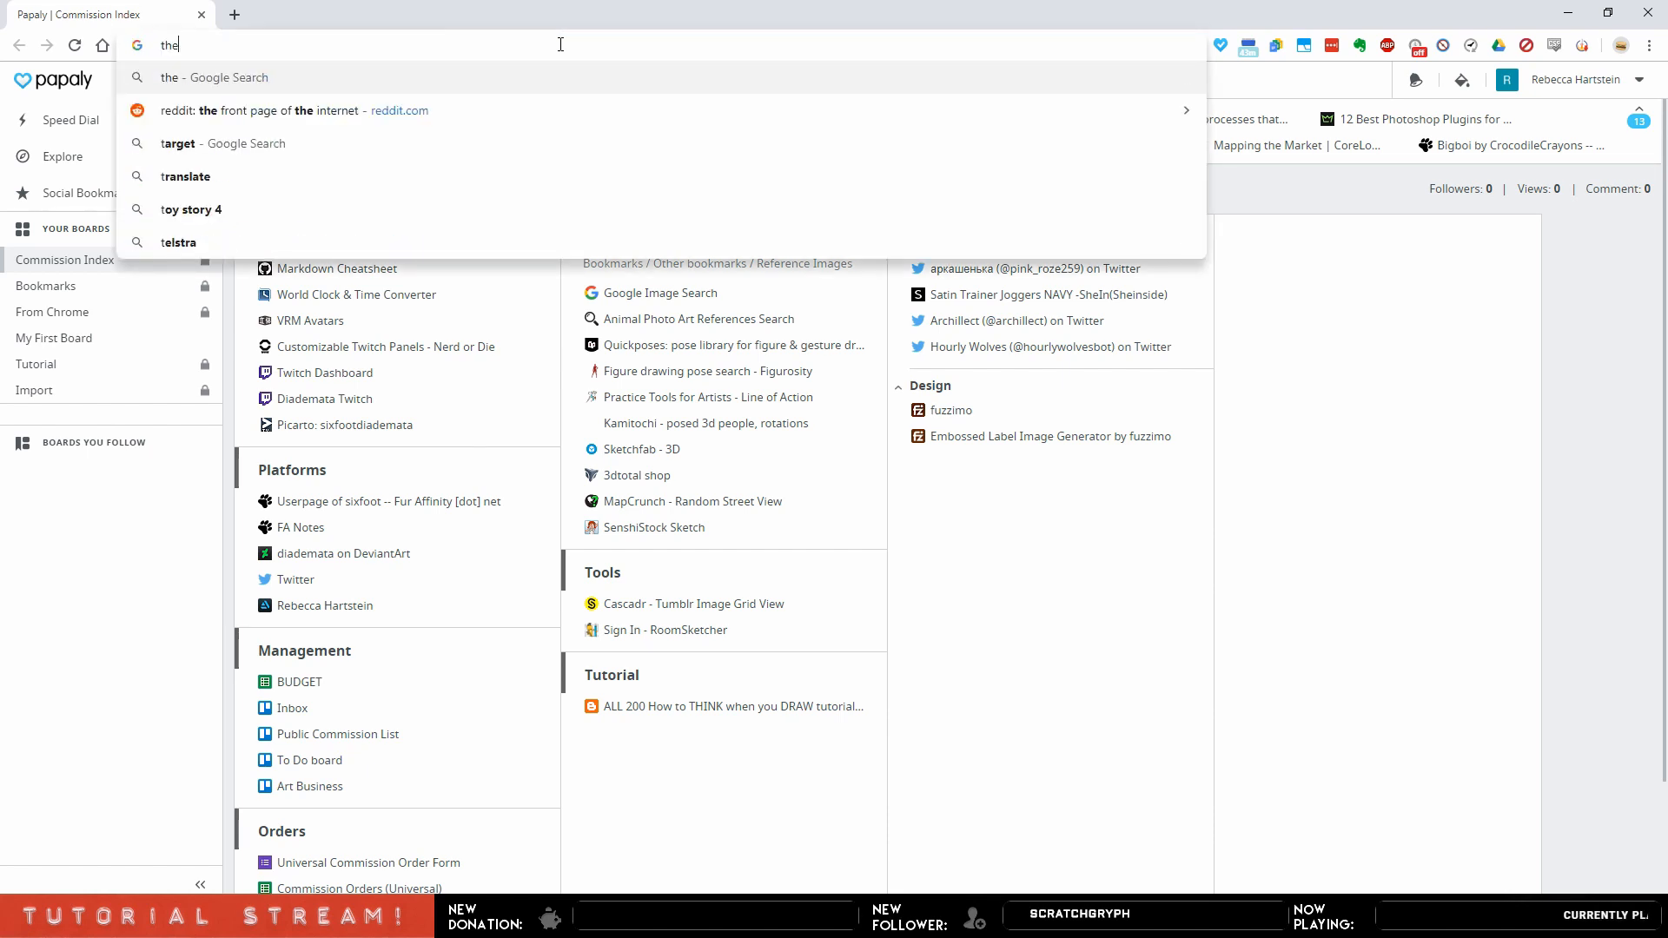
pyautogui.write(' running man')
pyautogui.press('Return')
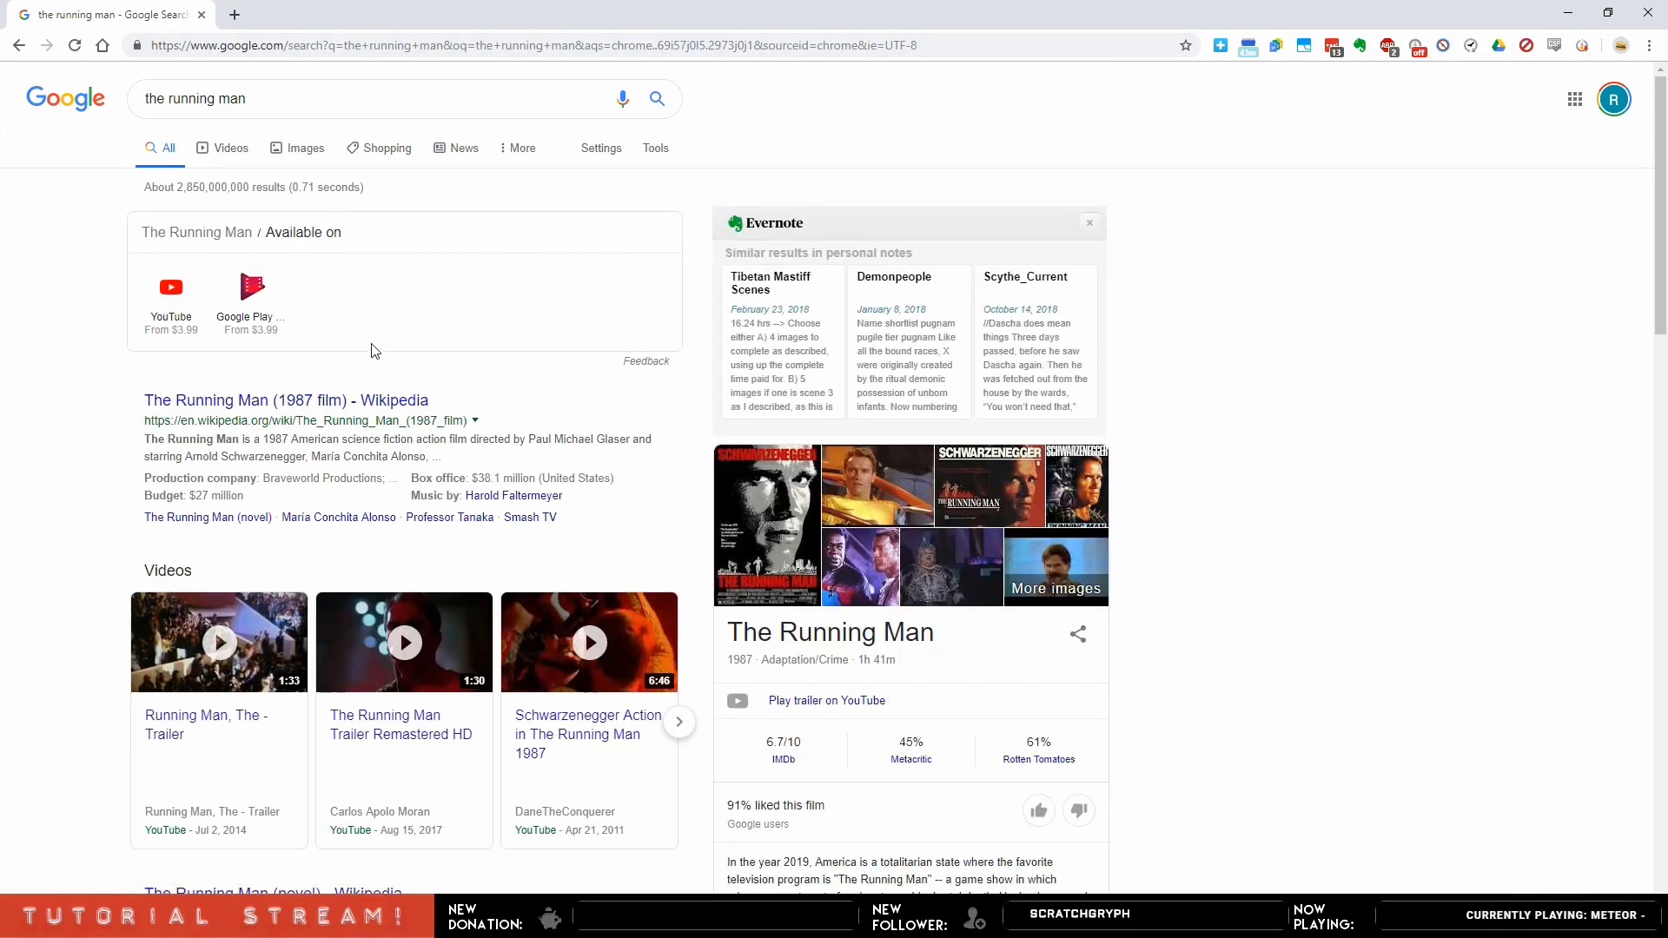
pyautogui.click(303, 153)
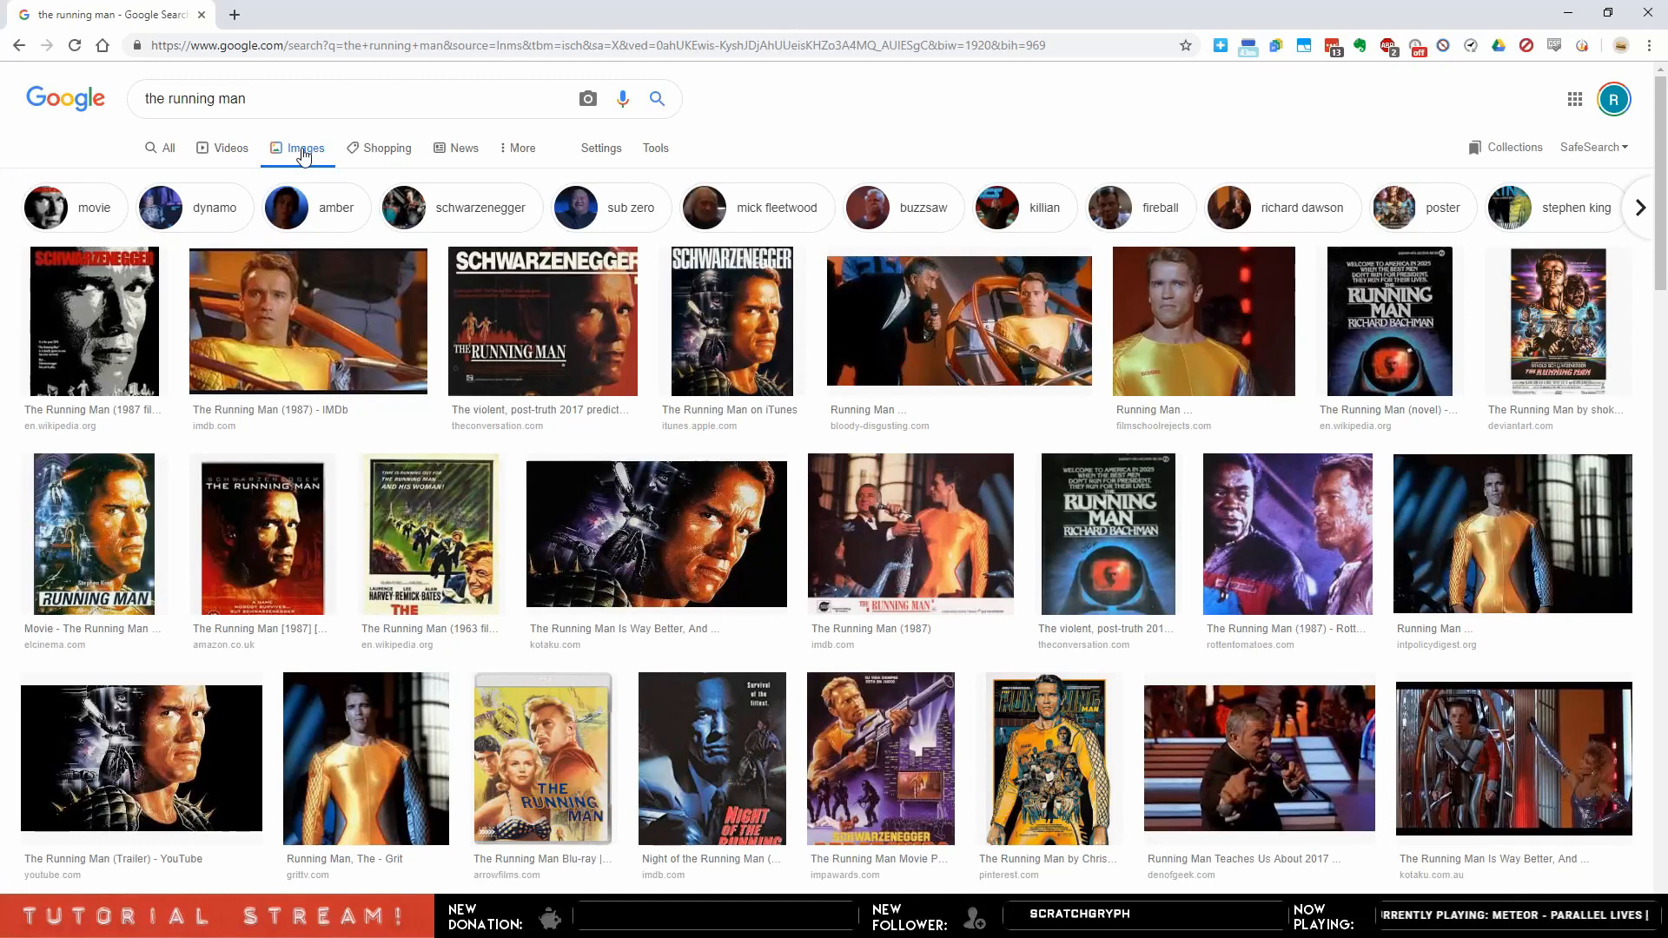
# Look through the Running Man image results for a still that suits the lighting lesson.
pyautogui.scroll(-5, 549, 413)
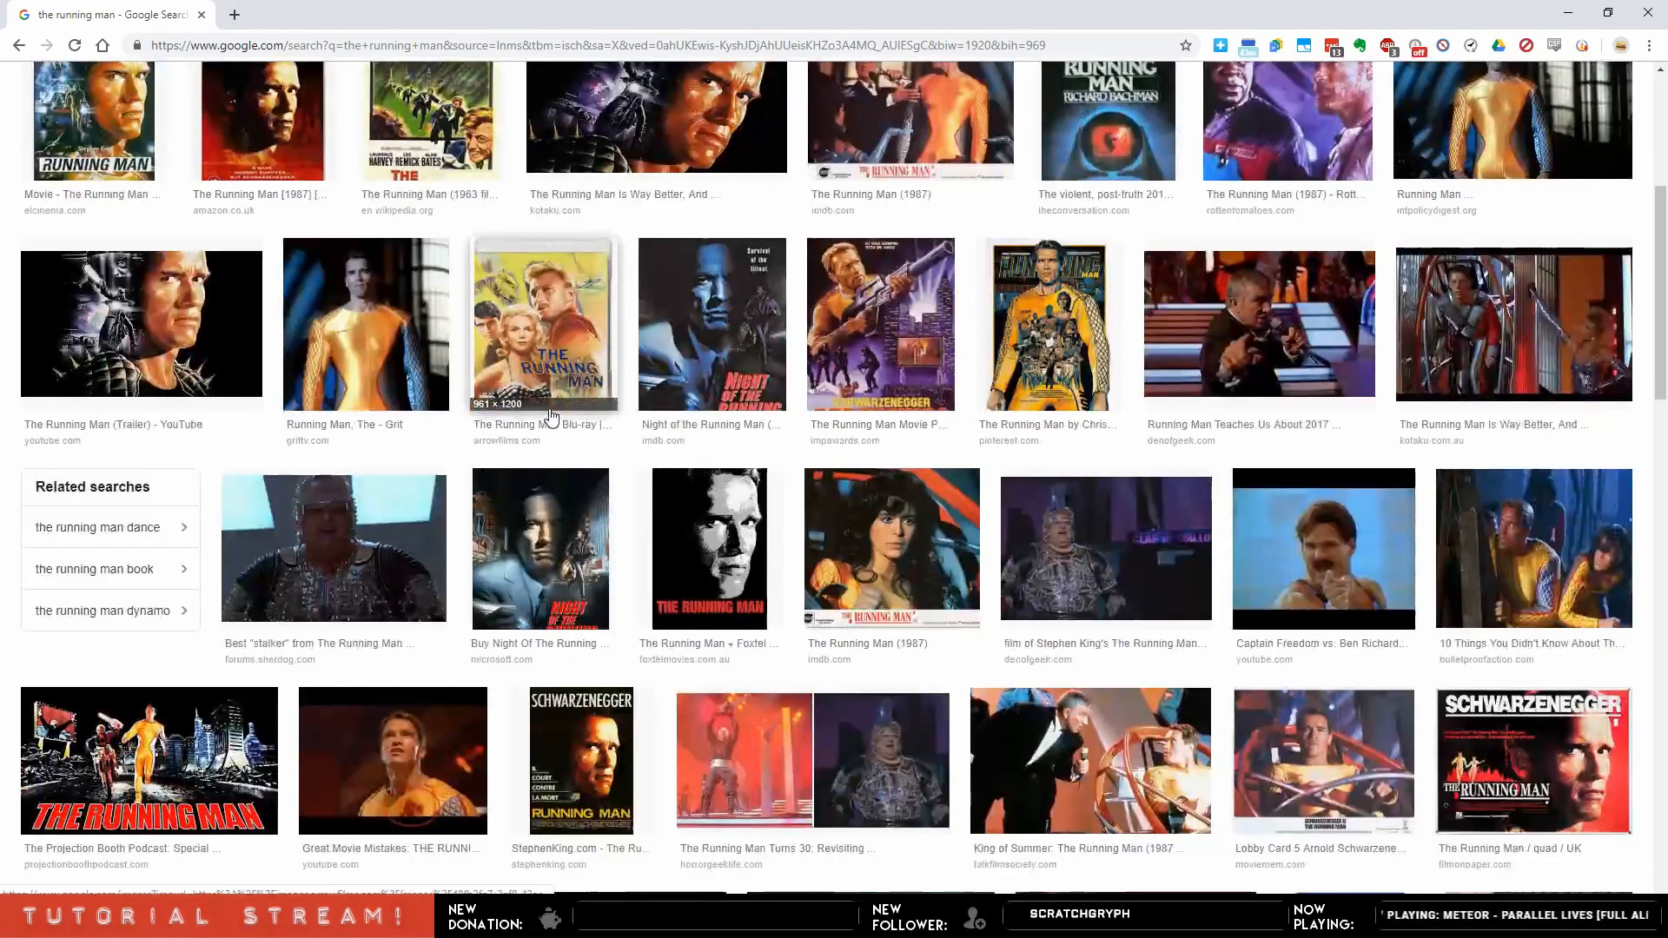
pyautogui.scroll(-3, 549, 414)
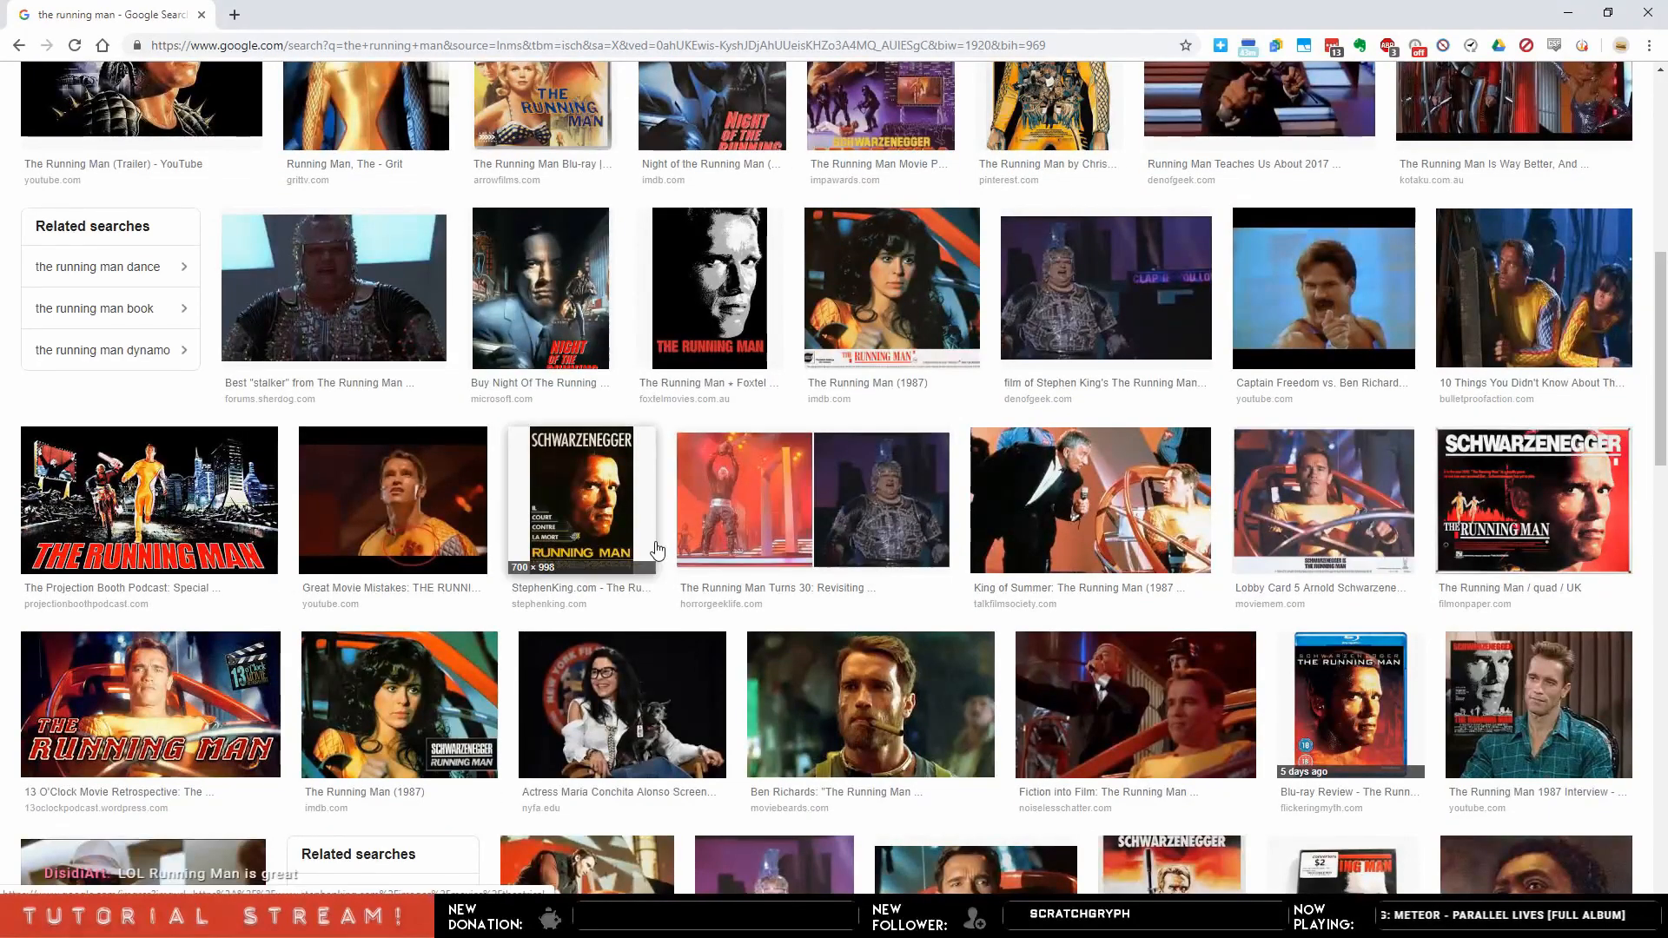
pyautogui.scroll(-2, 661, 548)
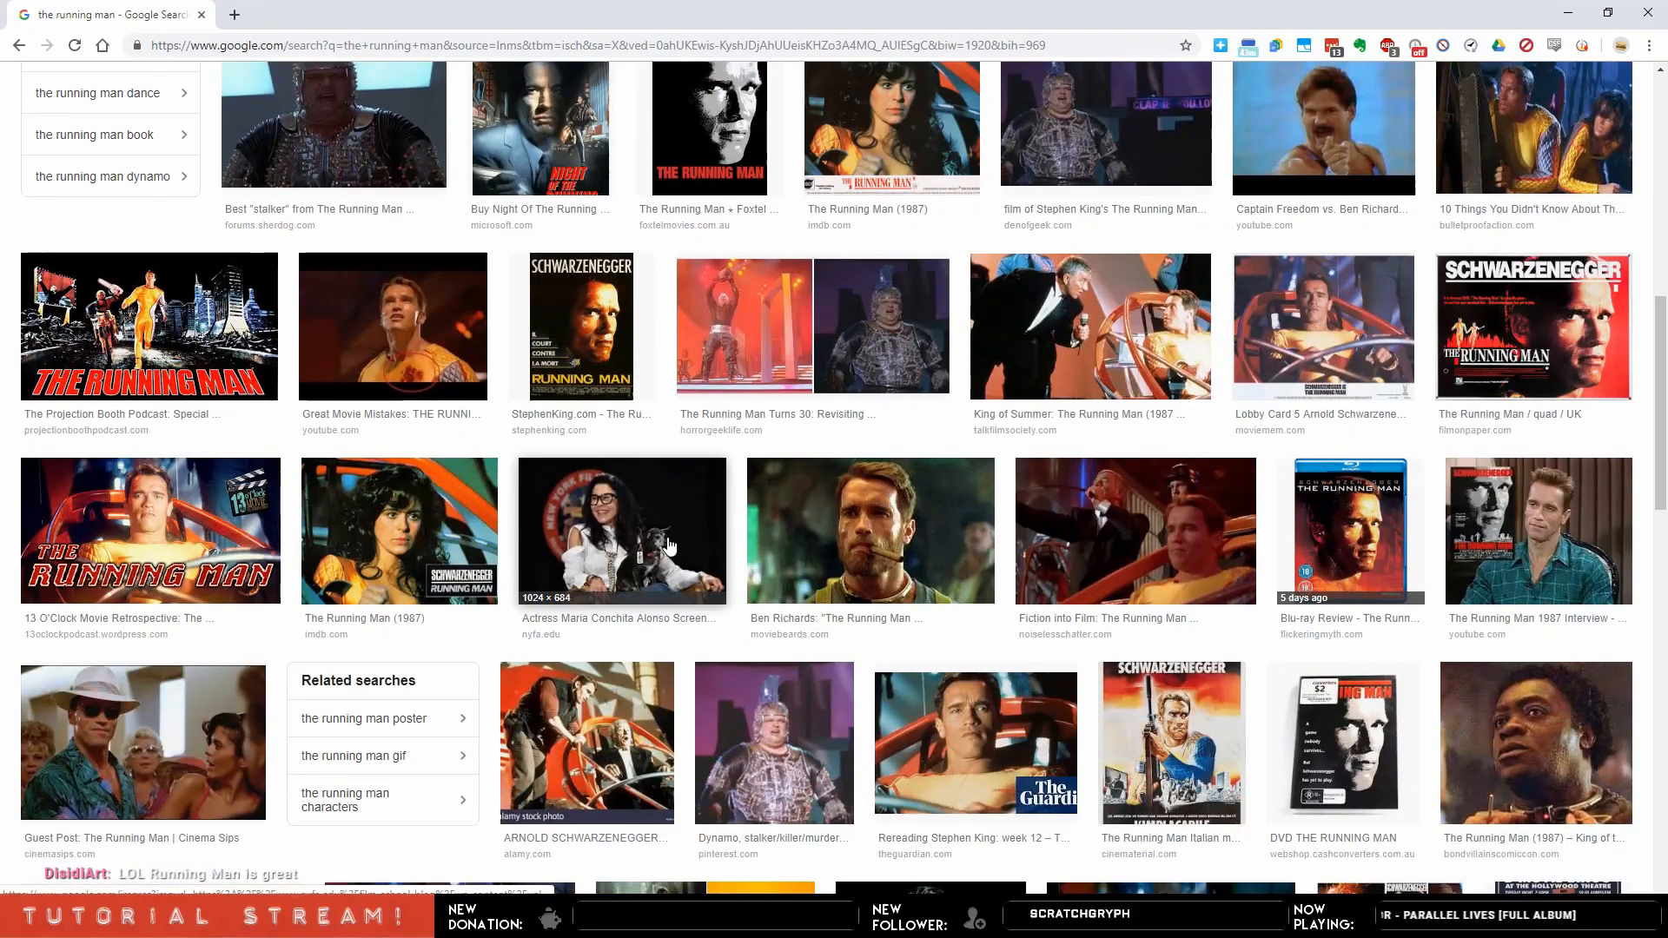
pyautogui.scroll(-4, 673, 546)
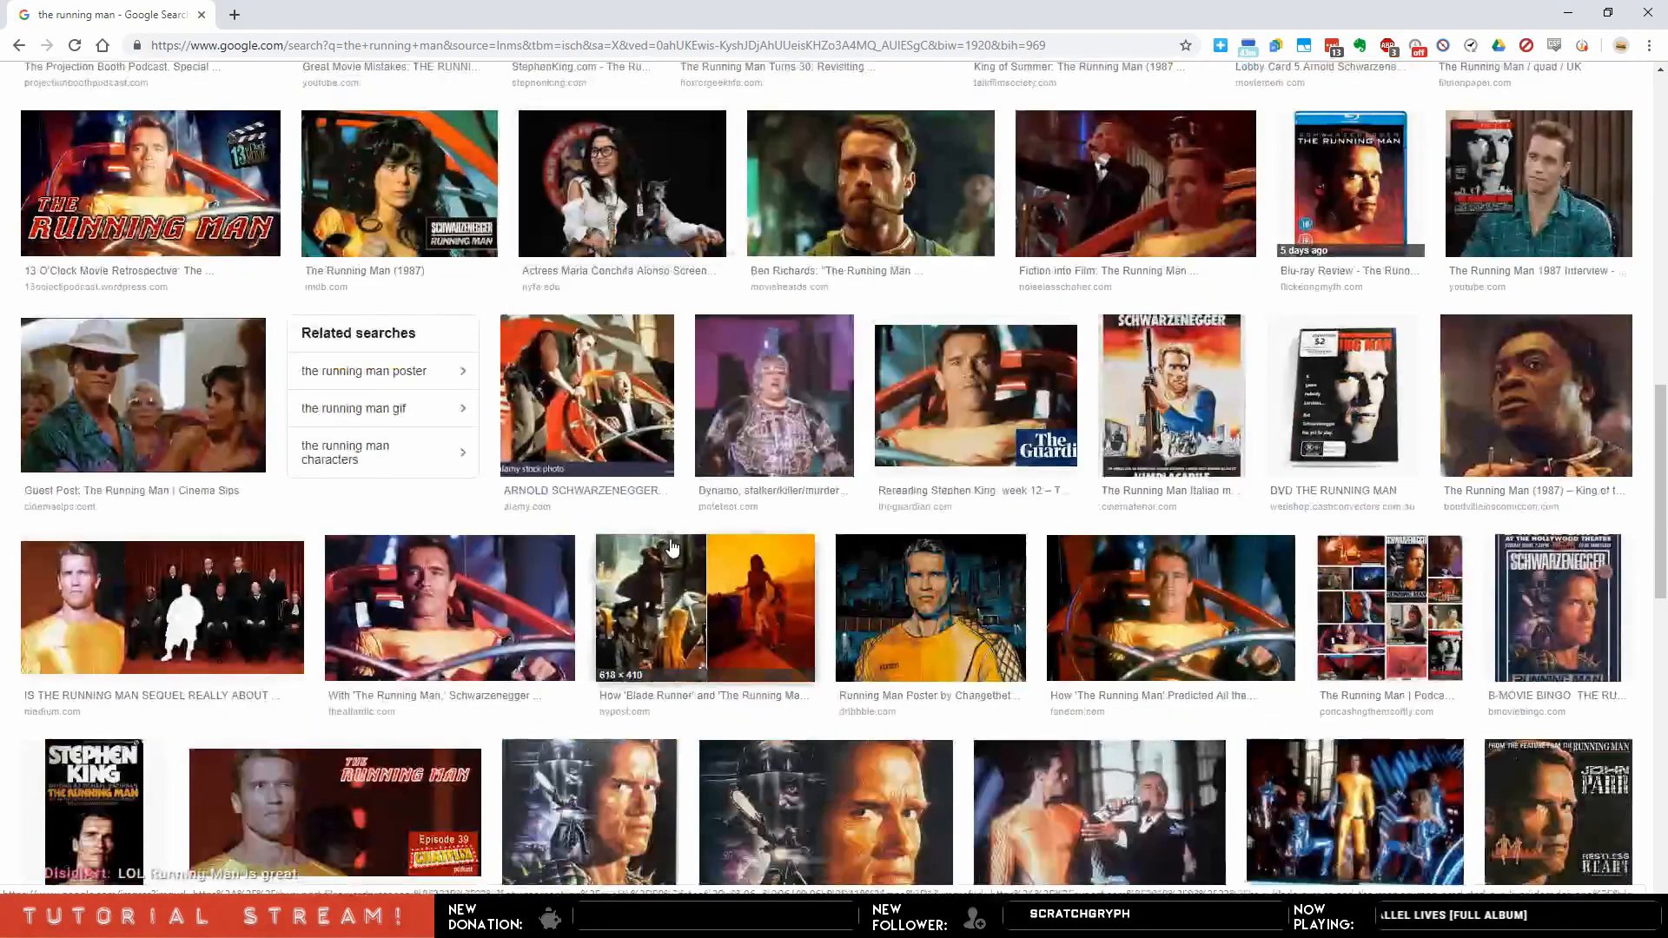
pyautogui.scroll(-4, 673, 546)
pyautogui.scroll(-2, 672, 545)
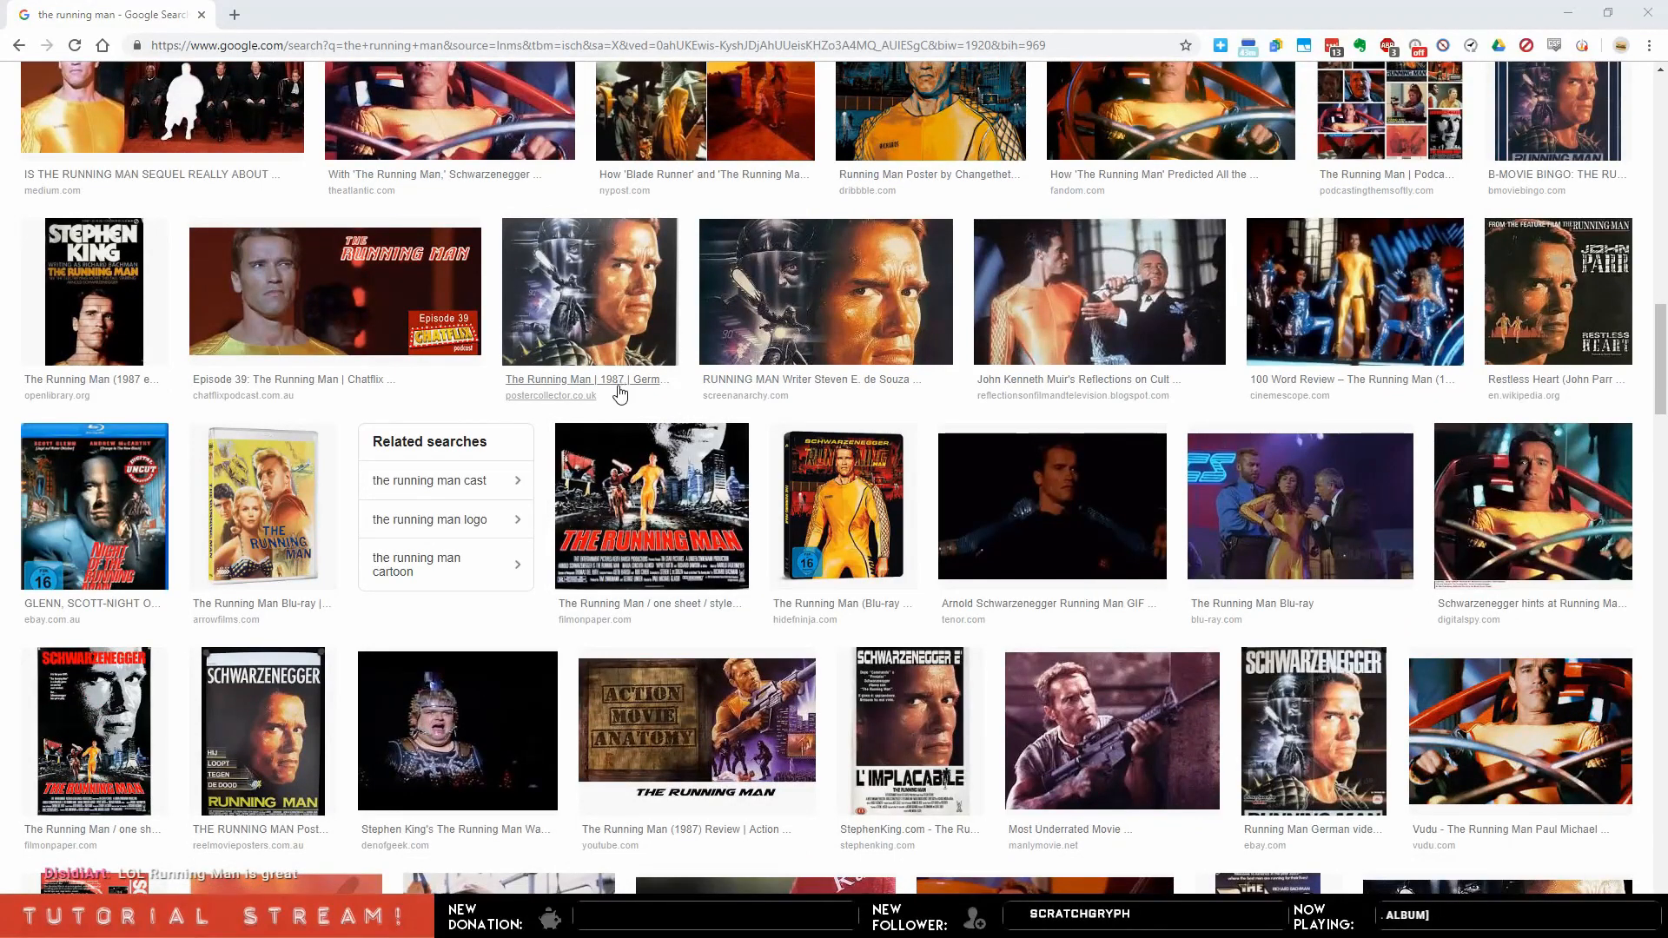
pyautogui.scroll(9, 808, 461)
pyautogui.scroll(10, 807, 460)
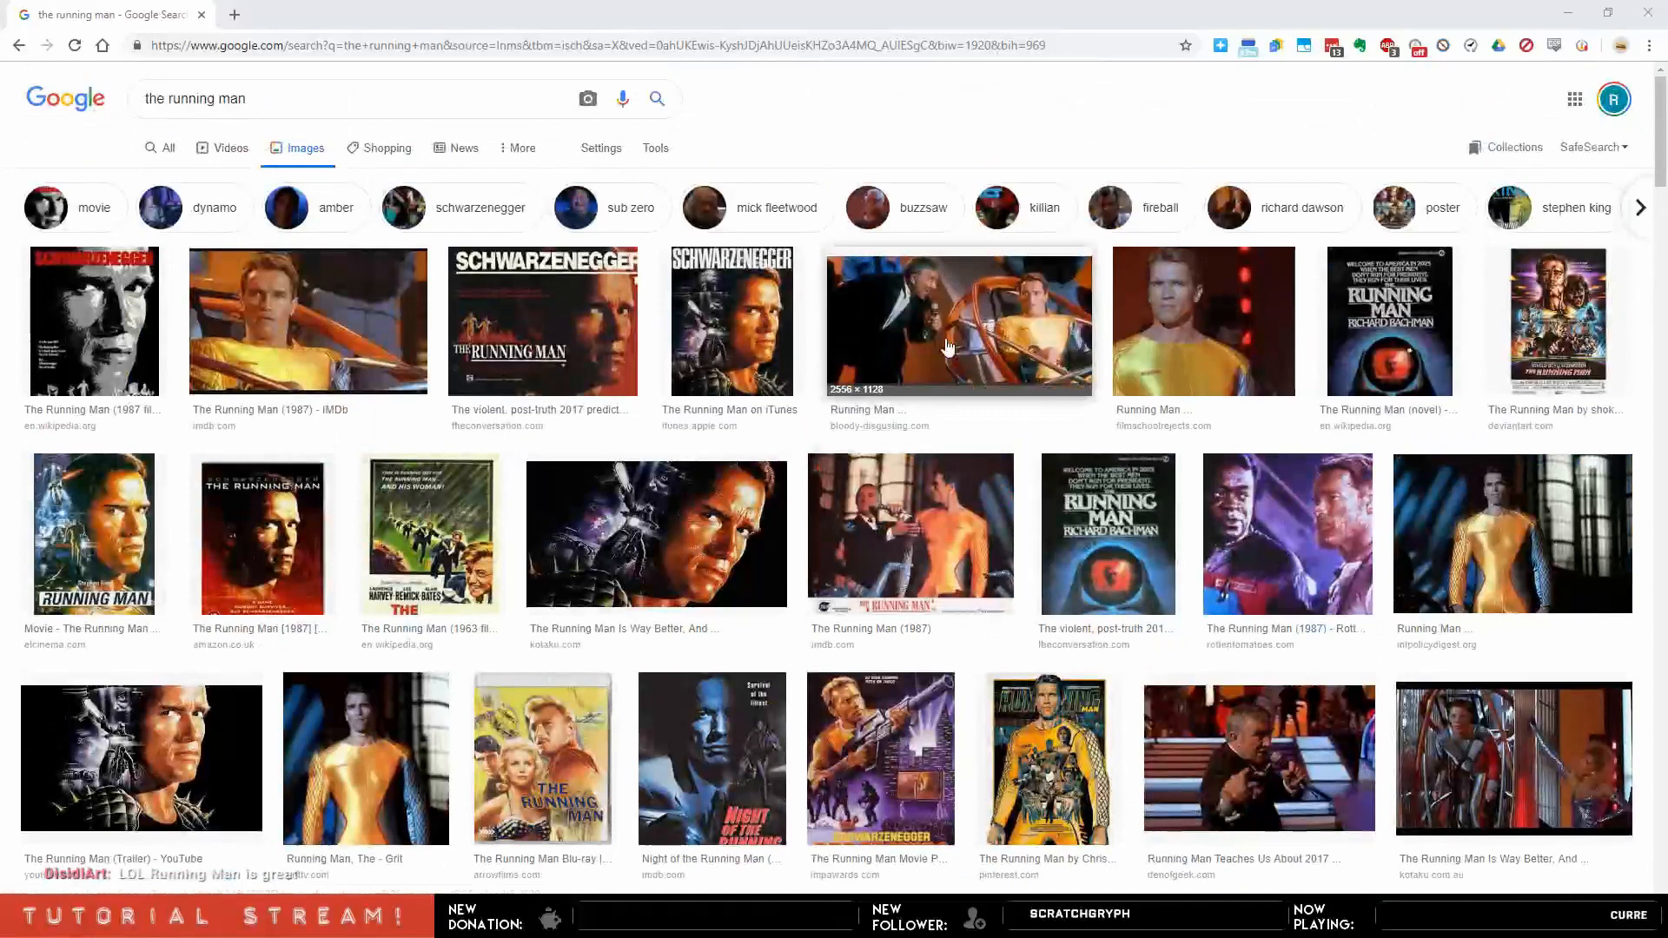
# Copy the still of the host with a microphone beside the yellow-suited man and paste it into the Photoshop document.
pyautogui.click(948, 348)
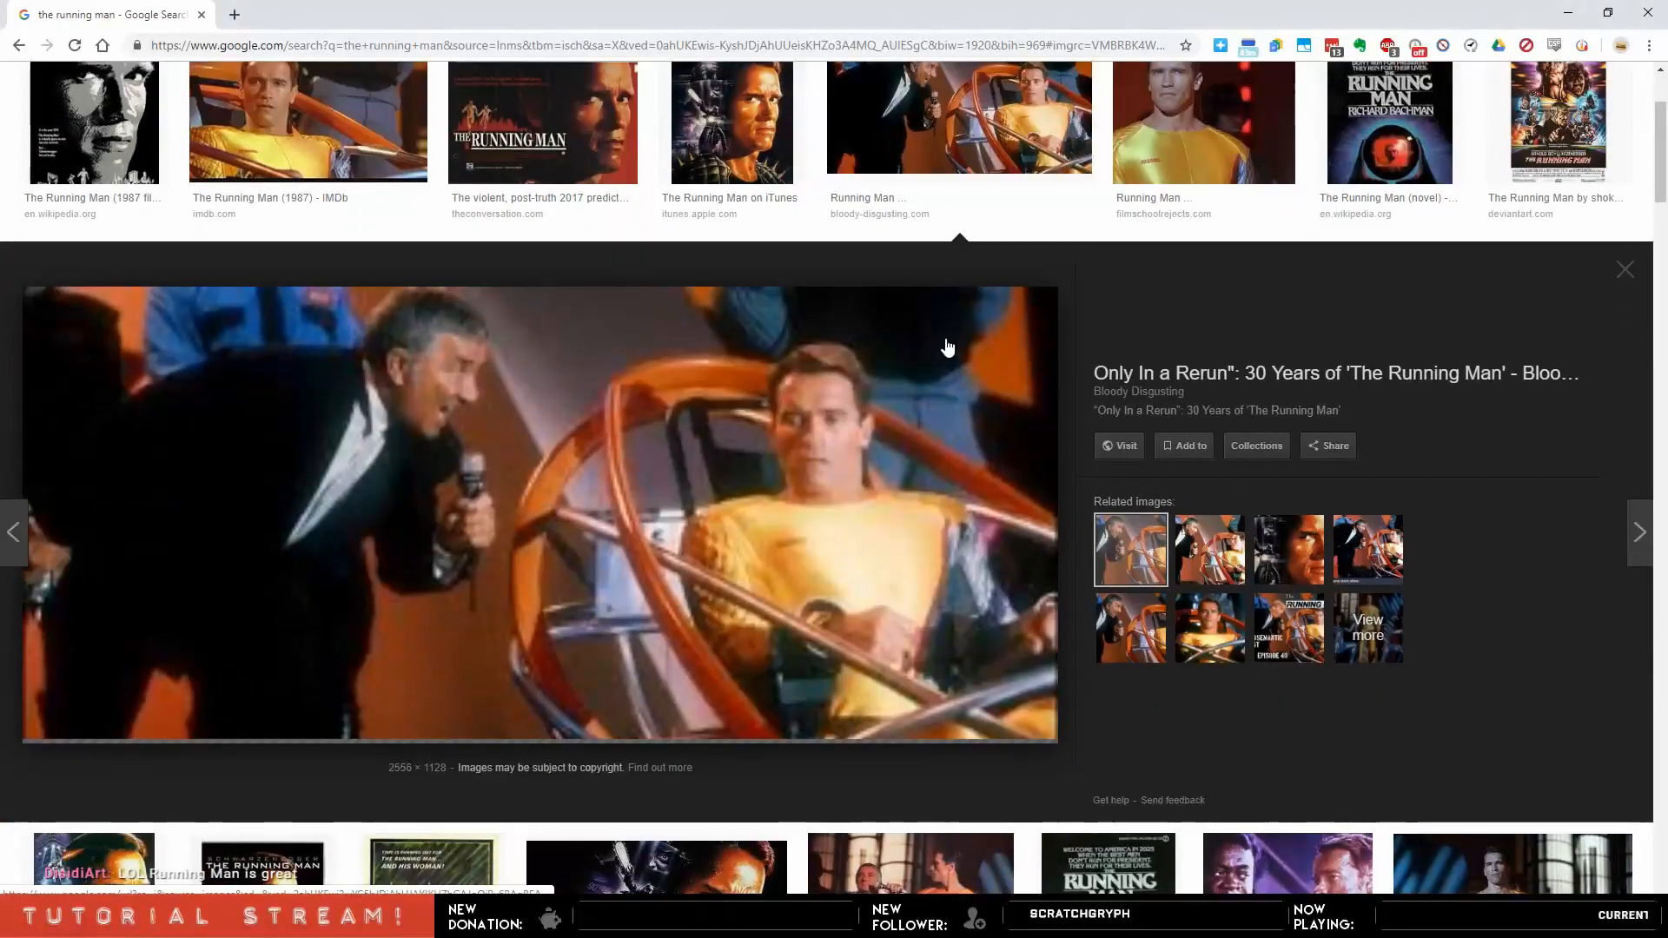
pyautogui.rightClick(839, 396)
pyautogui.click(890, 567)
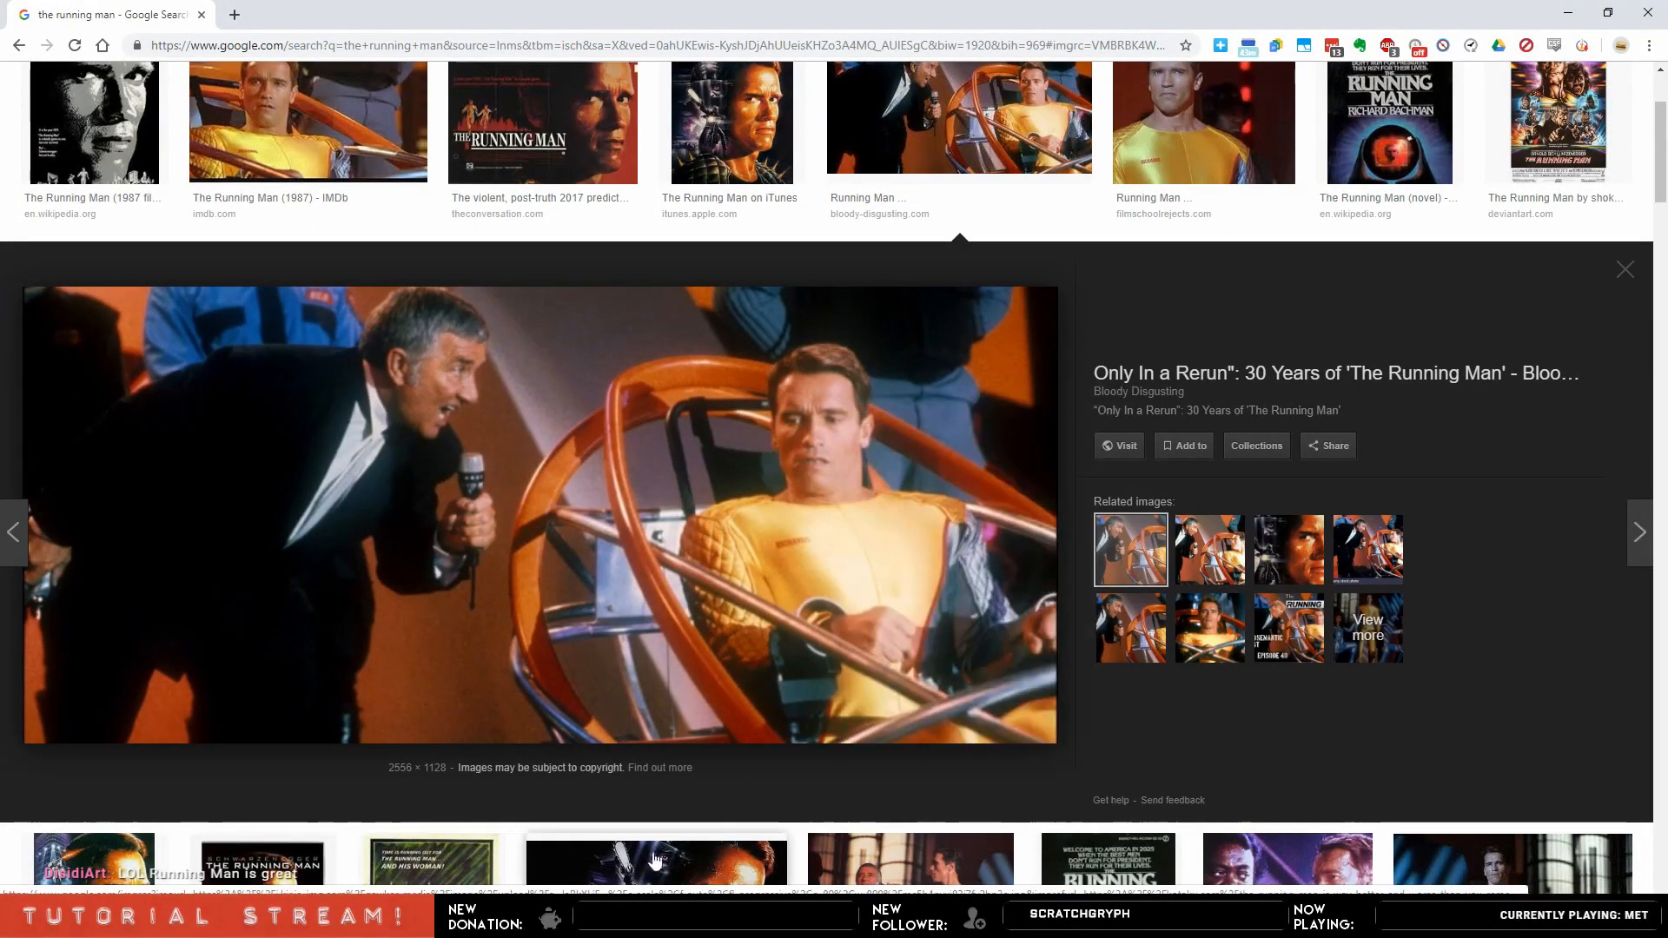
pyautogui.hotkey('alt', 'Tab')
pyautogui.hotkey('ctrl', 'v')
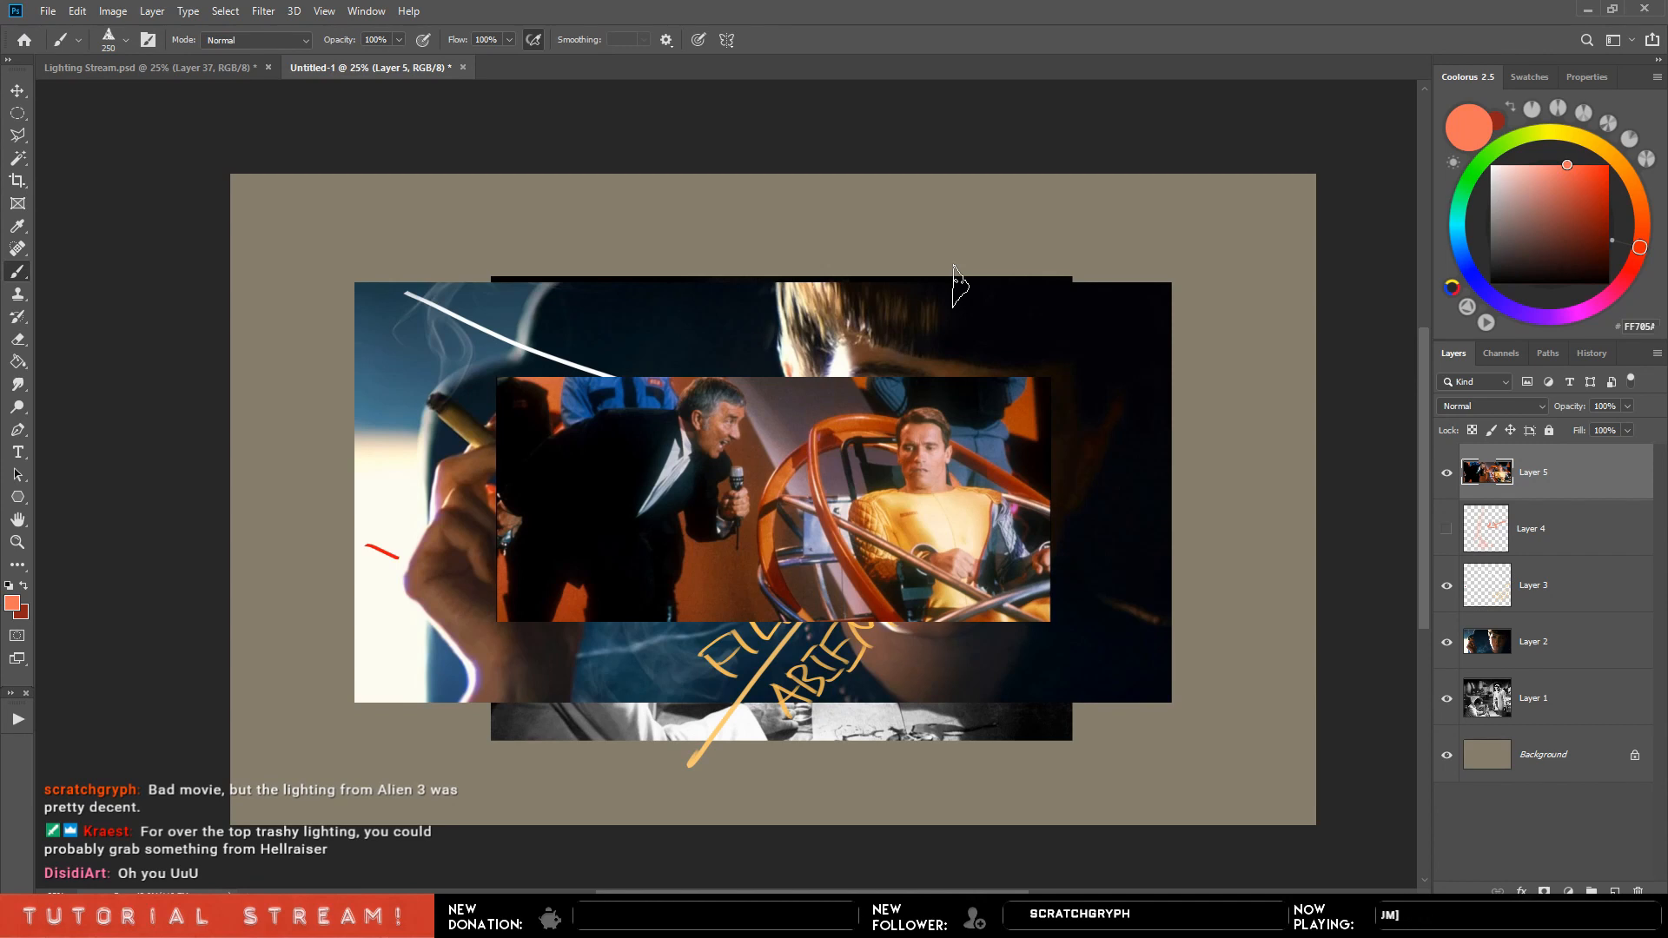
# Return to the web browser and search Google Images for "alien 3".
pyautogui.moveTo(452, 921)
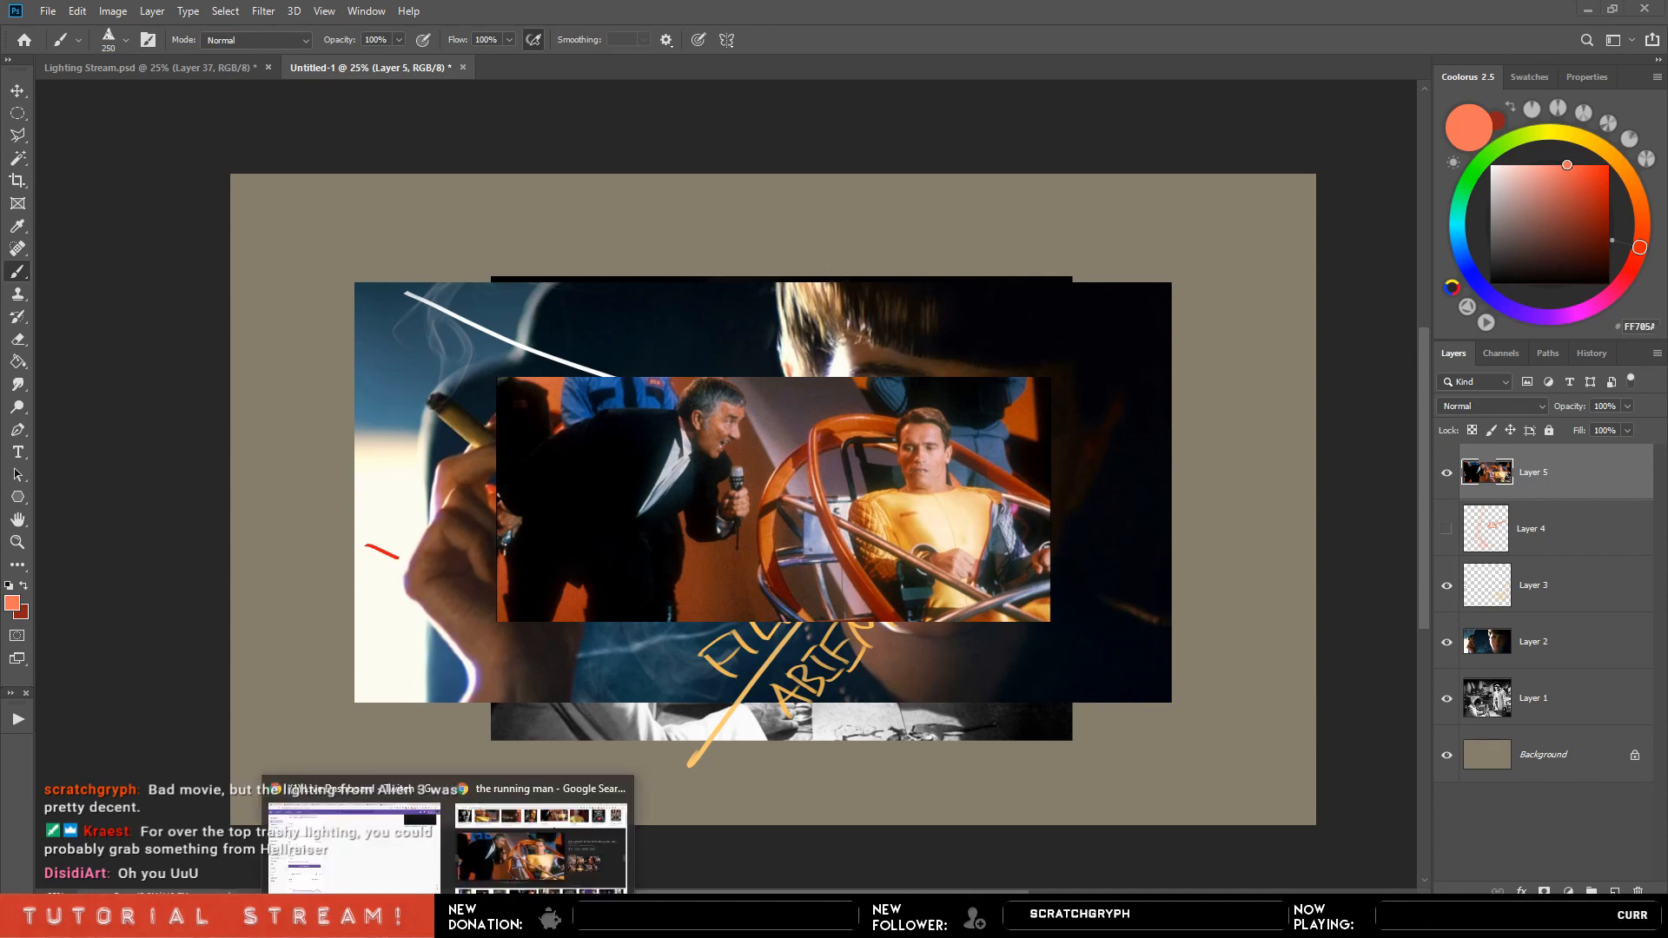
pyautogui.click(508, 870)
pyautogui.scroll(3, 670, 212)
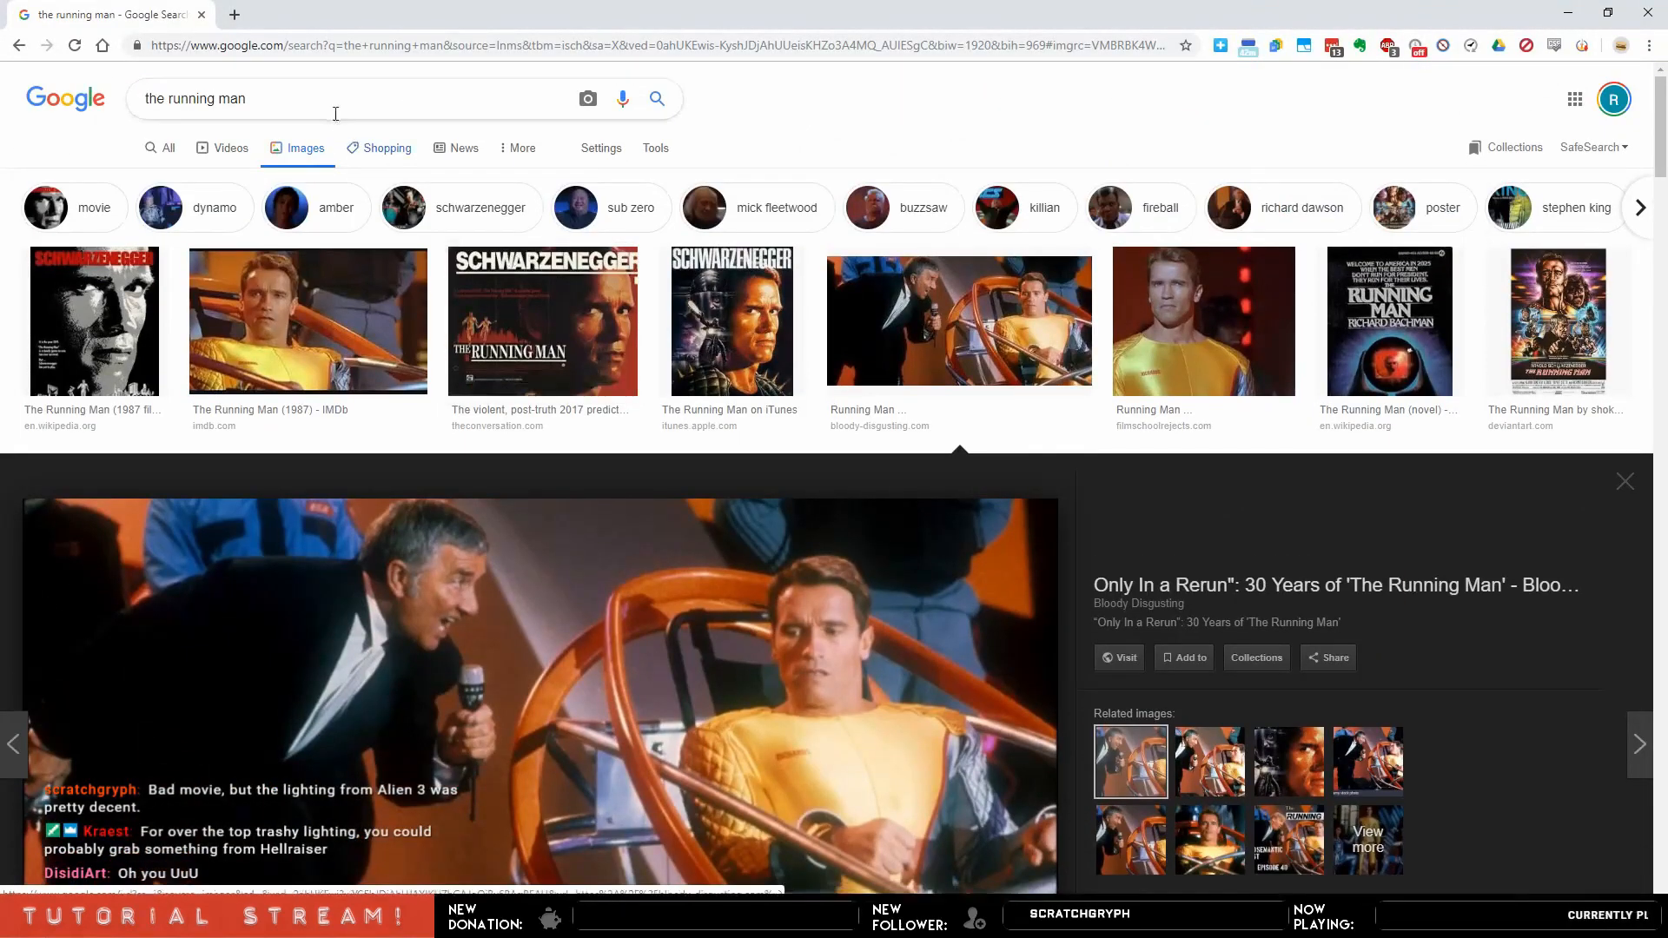
pyautogui.moveTo(335, 106); pyautogui.dragTo(3, 23)
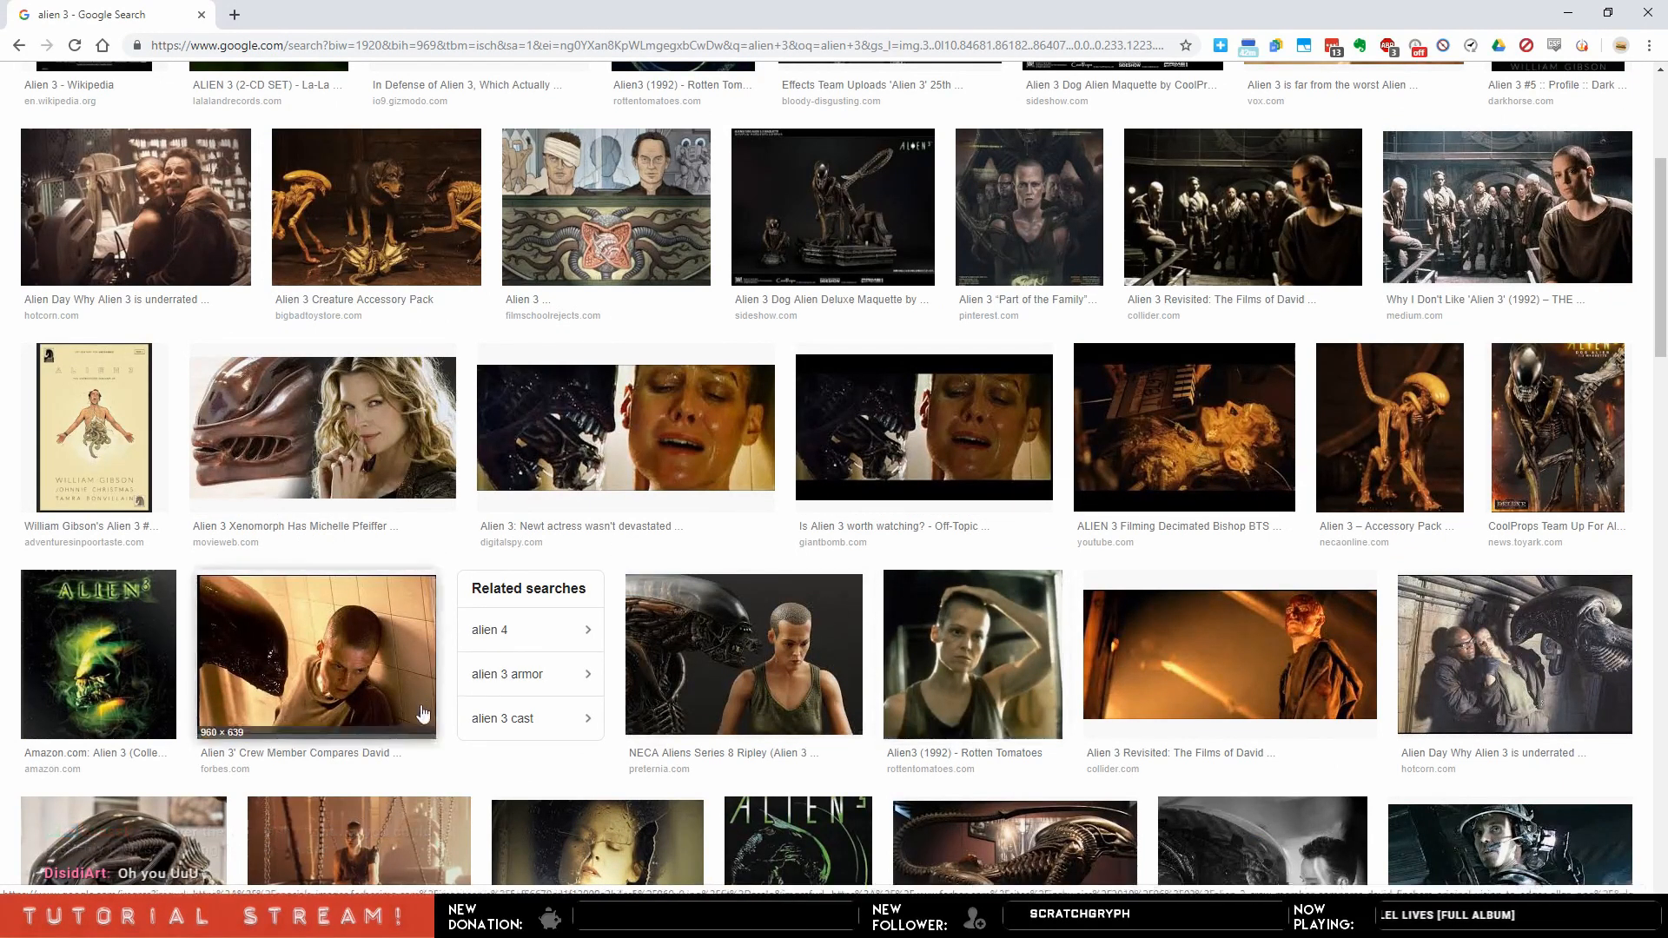
# Open the HotCorn photo of two people hugging in a separate tab, view it and return to the Alien 3 results.
pyautogui.scroll(3, 427, 711)
pyautogui.middleClick(139, 457)
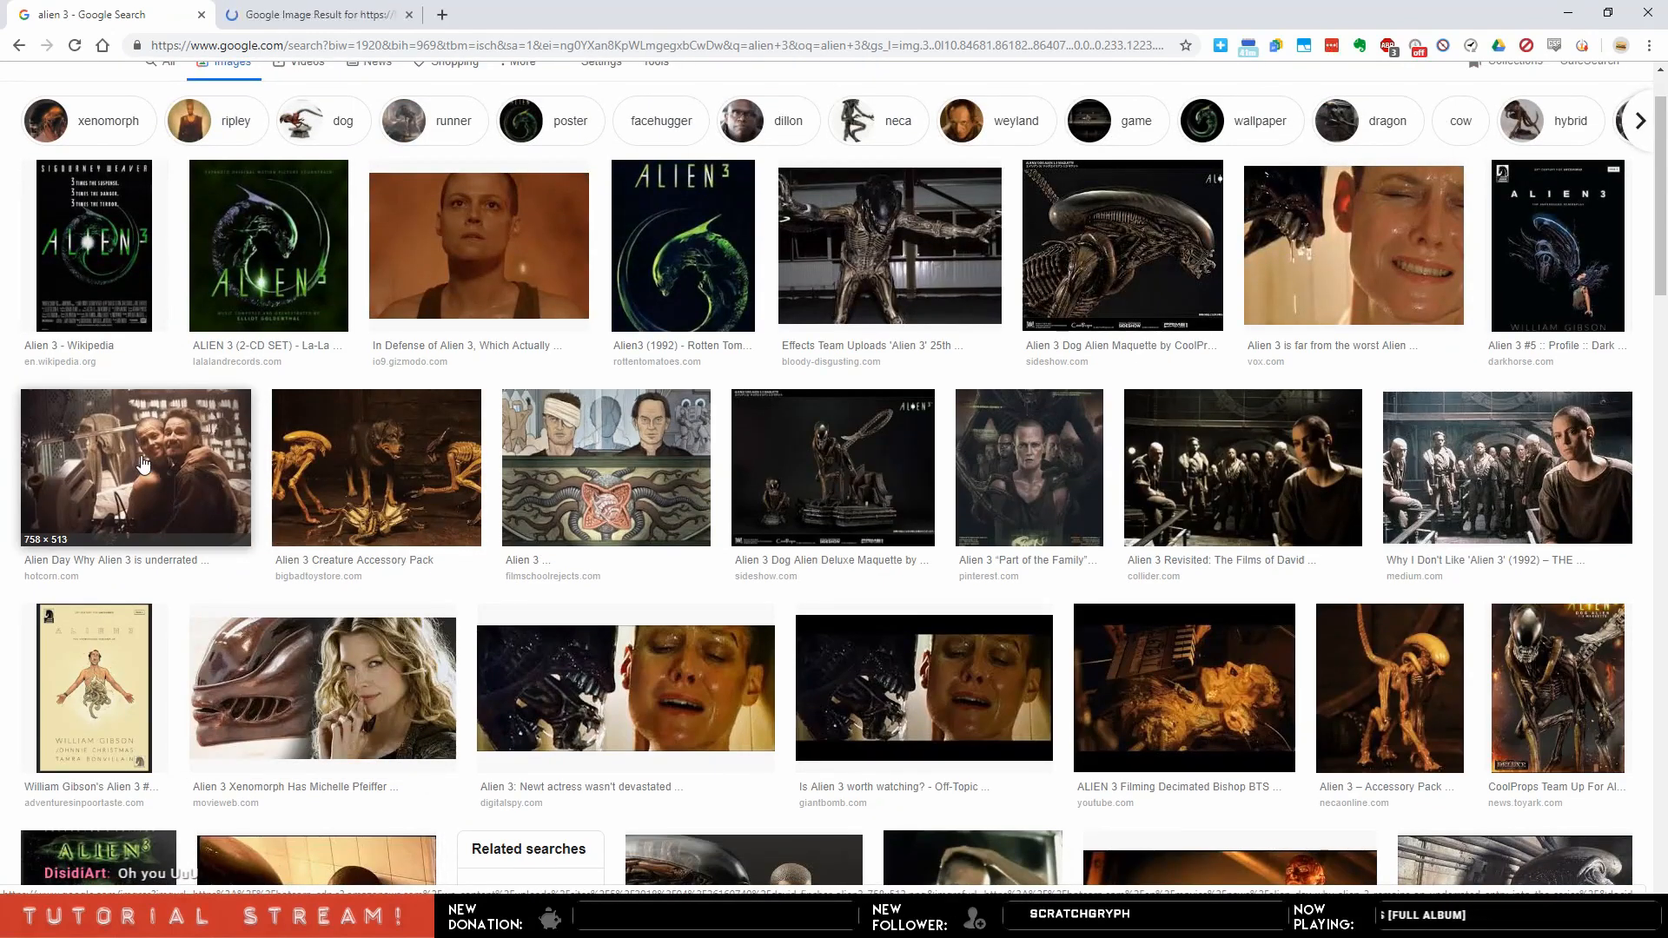
pyautogui.click(314, 15)
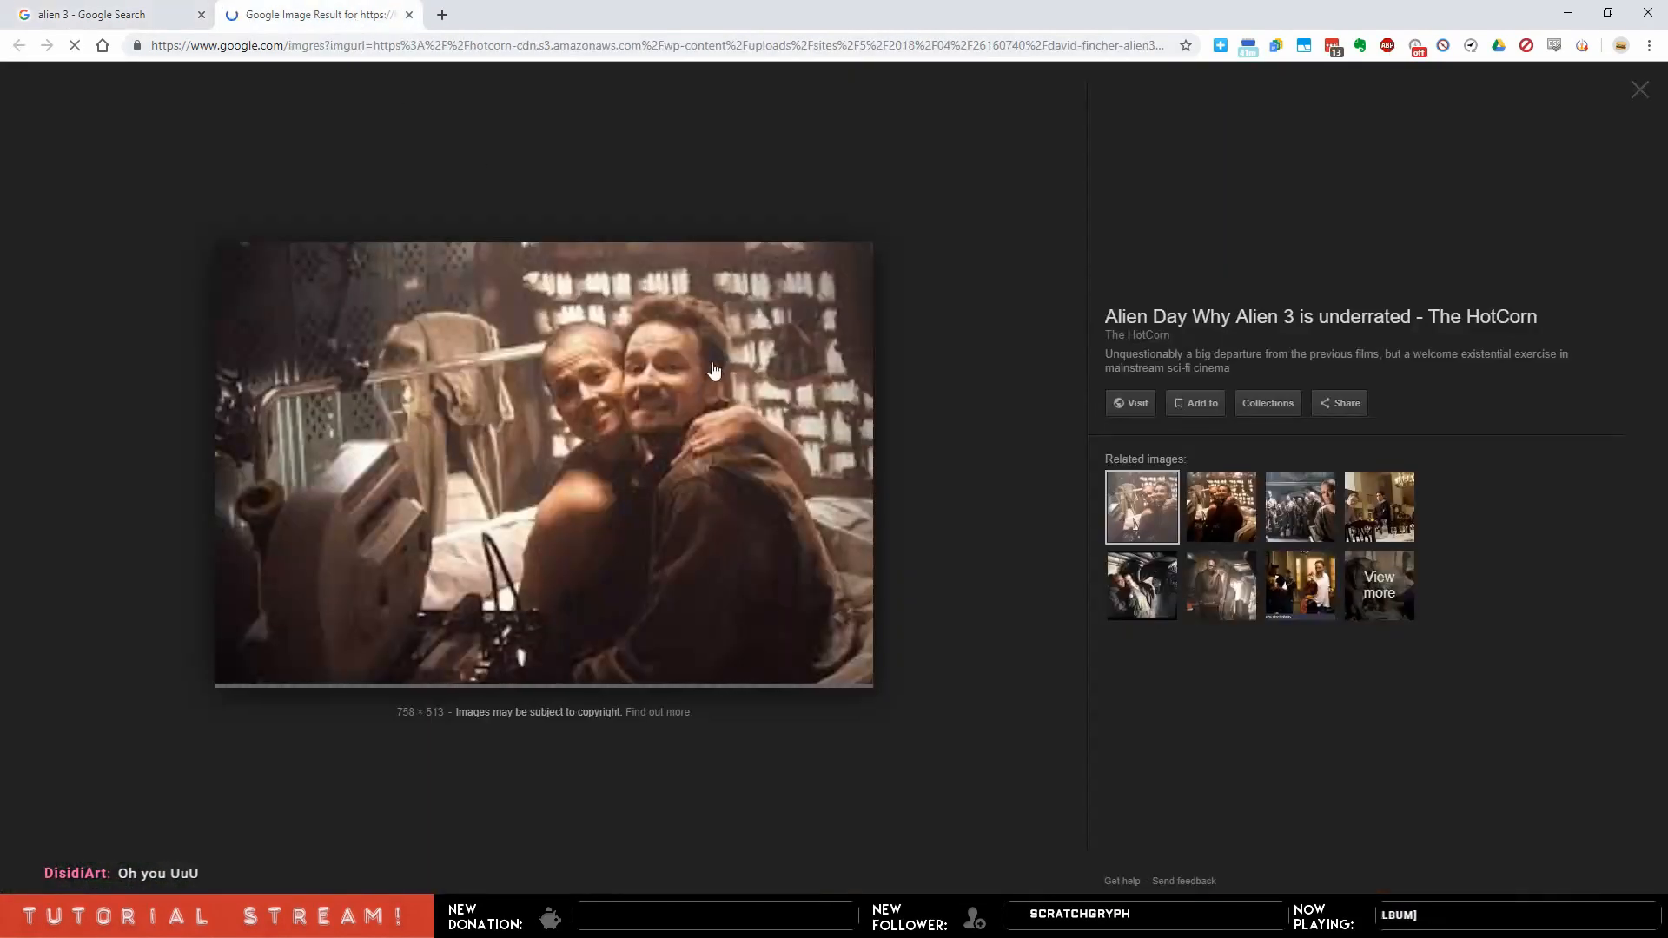
pyautogui.click(96, 15)
# Copy the orange-lit Alien 3 still of the bloodied man into the Photoshop document and add a blank layer above it.
pyautogui.click(1310, 361)
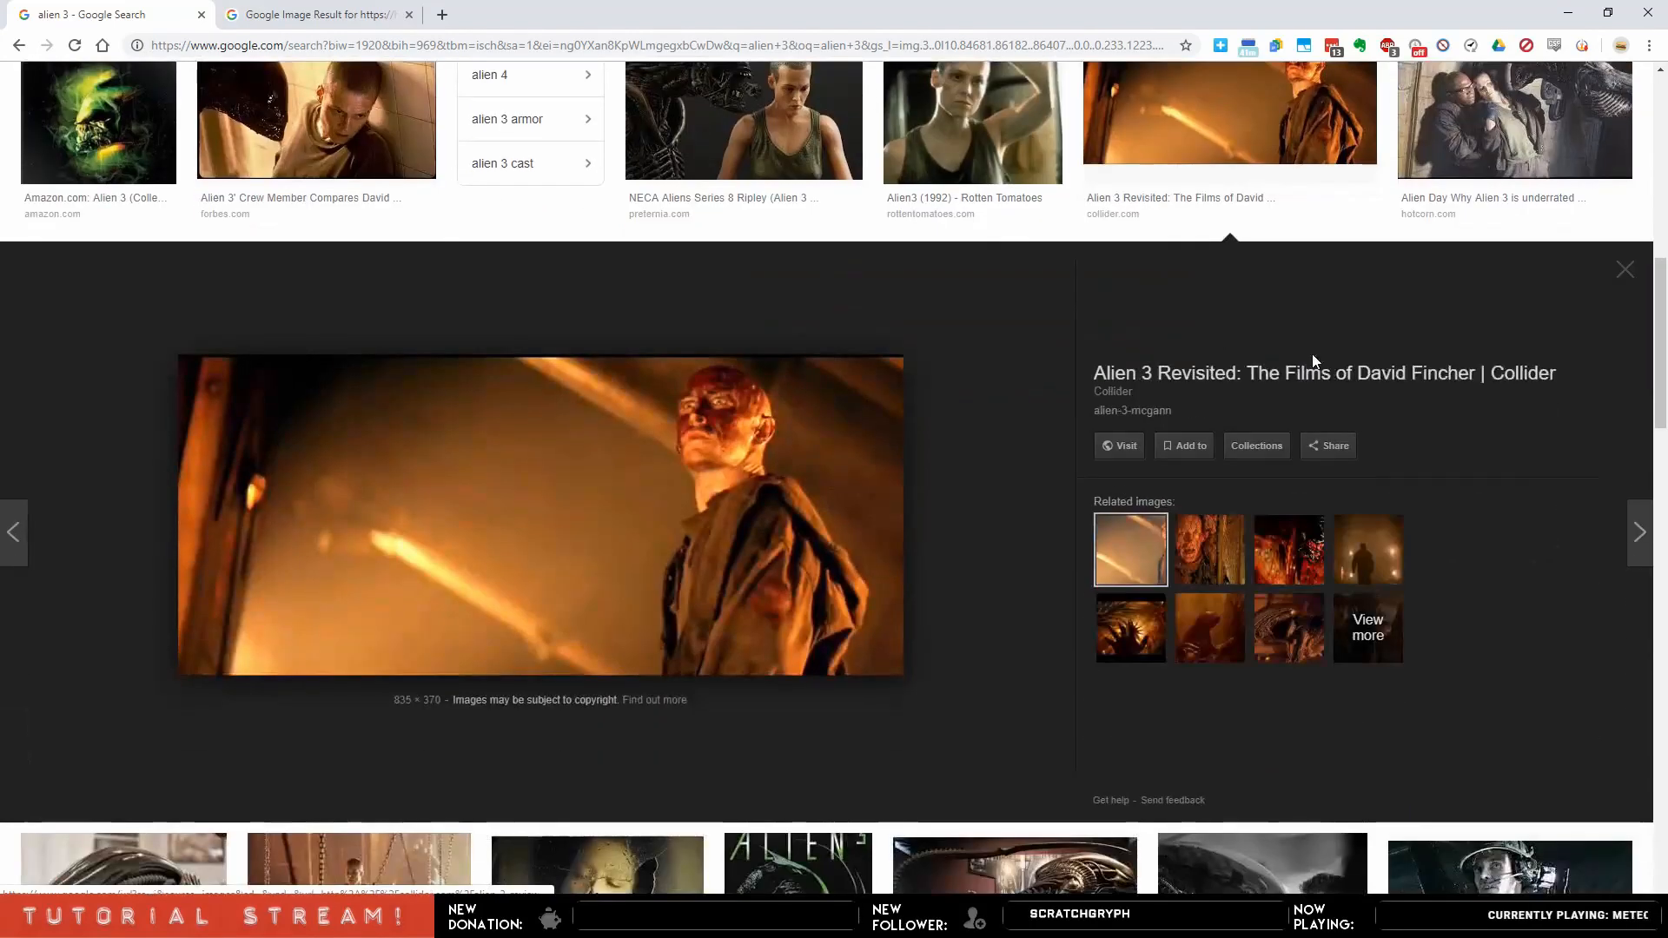
pyautogui.rightClick(640, 463)
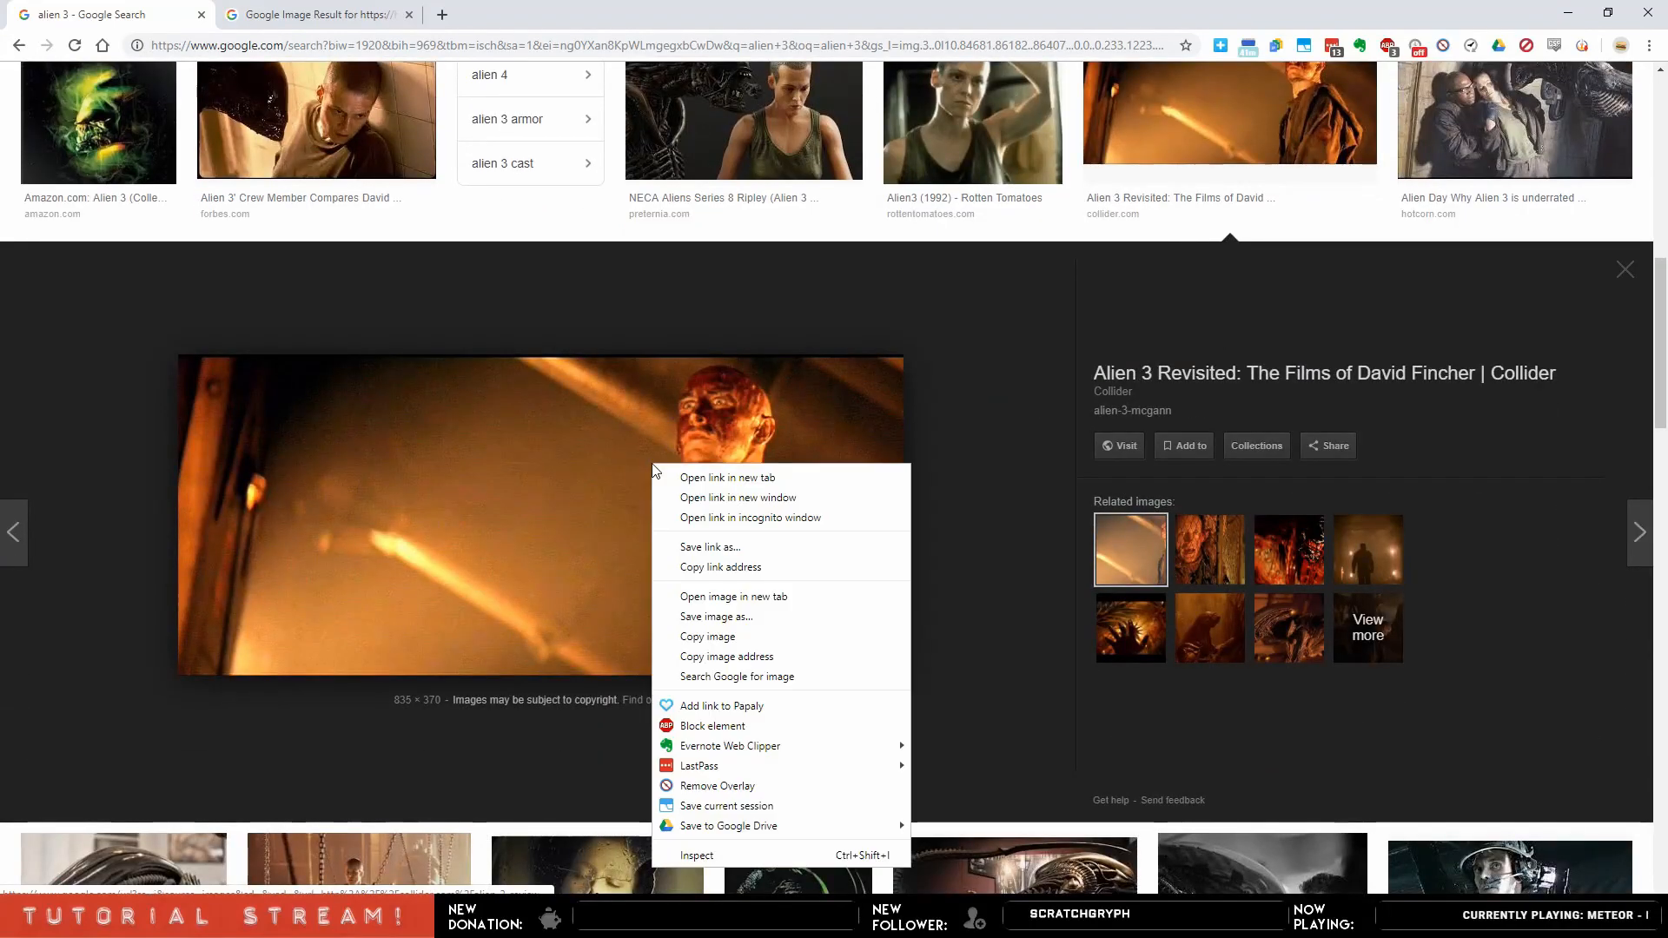
pyautogui.click(715, 633)
pyautogui.click(592, 916)
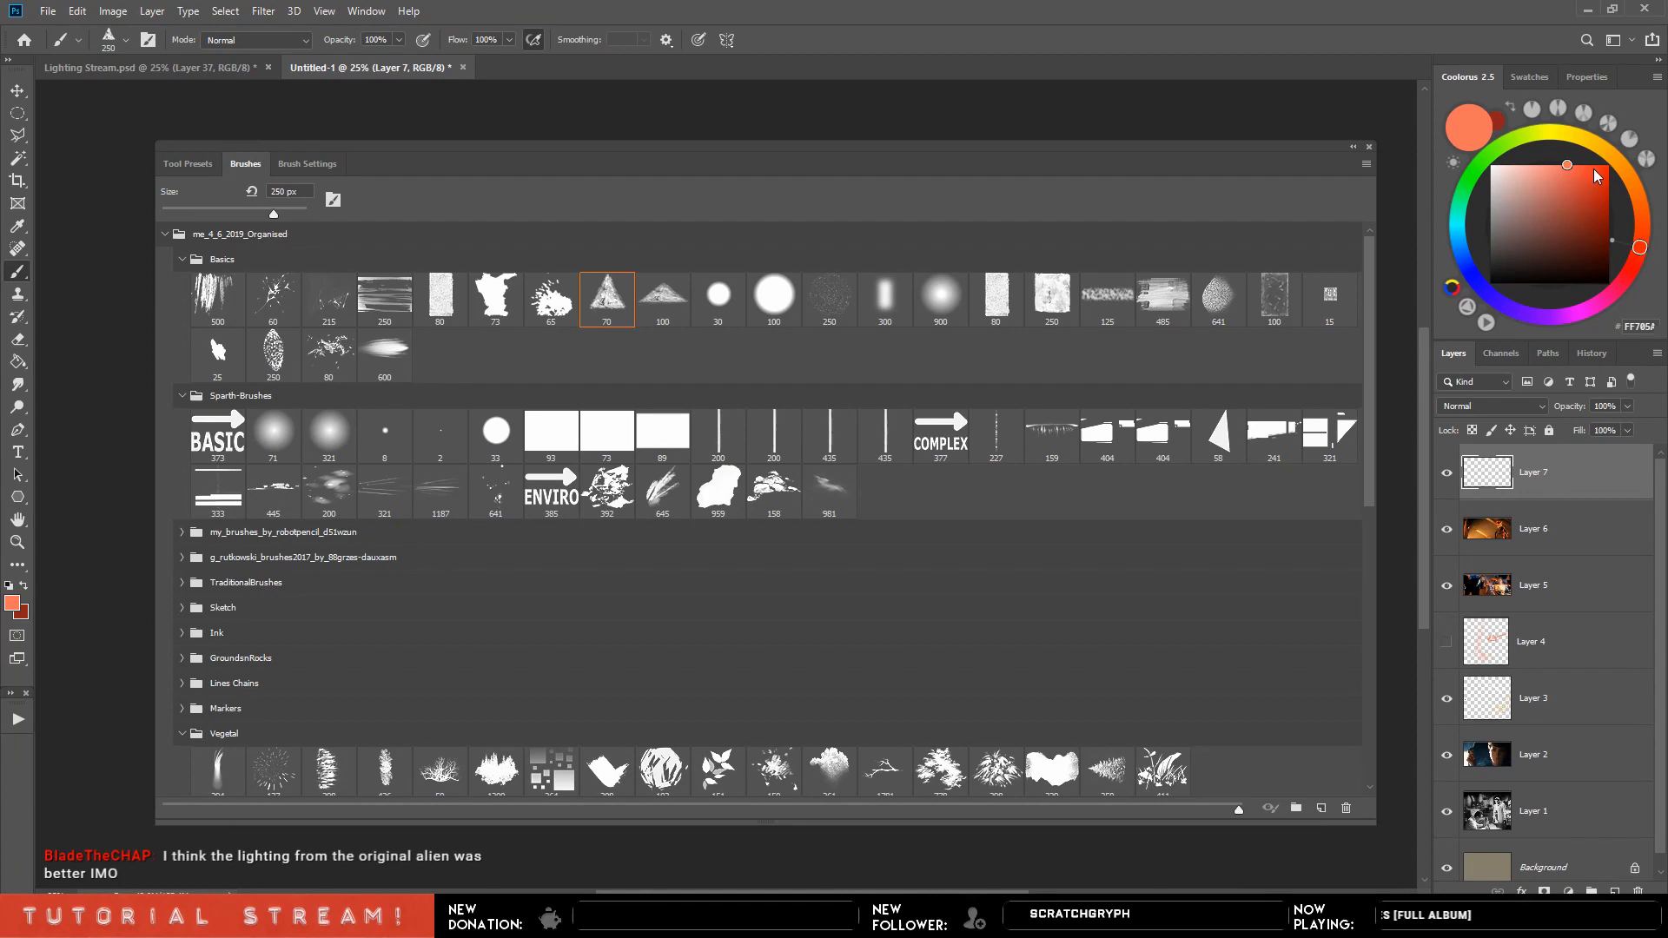
# Set the paint colour to a warm yellow and reduce the brush size to 40 px.
pyautogui.click(1598, 145)
pyautogui.press('F5')
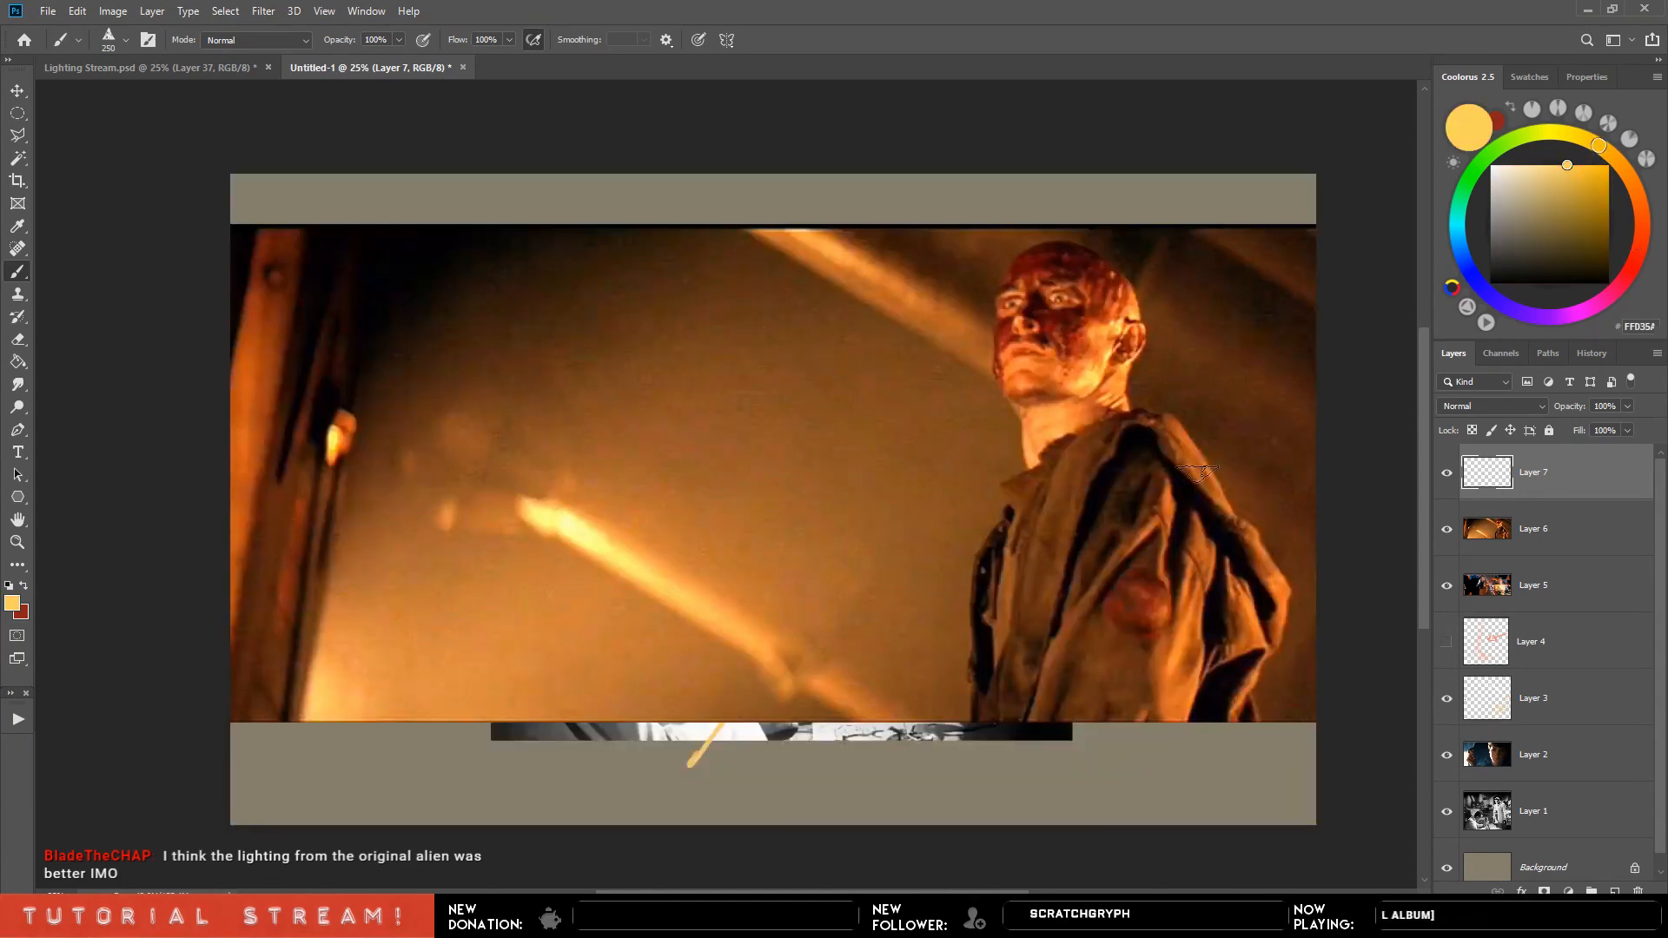
pyautogui.press('[')
pyautogui.press('[')
pyautogui.press('[')
pyautogui.press('[')
pyautogui.press('[')
pyautogui.press('[')
pyautogui.press('[')
pyautogui.press('[')
pyautogui.press('[')
pyautogui.press('[')
pyautogui.press('[')
pyautogui.press('[')
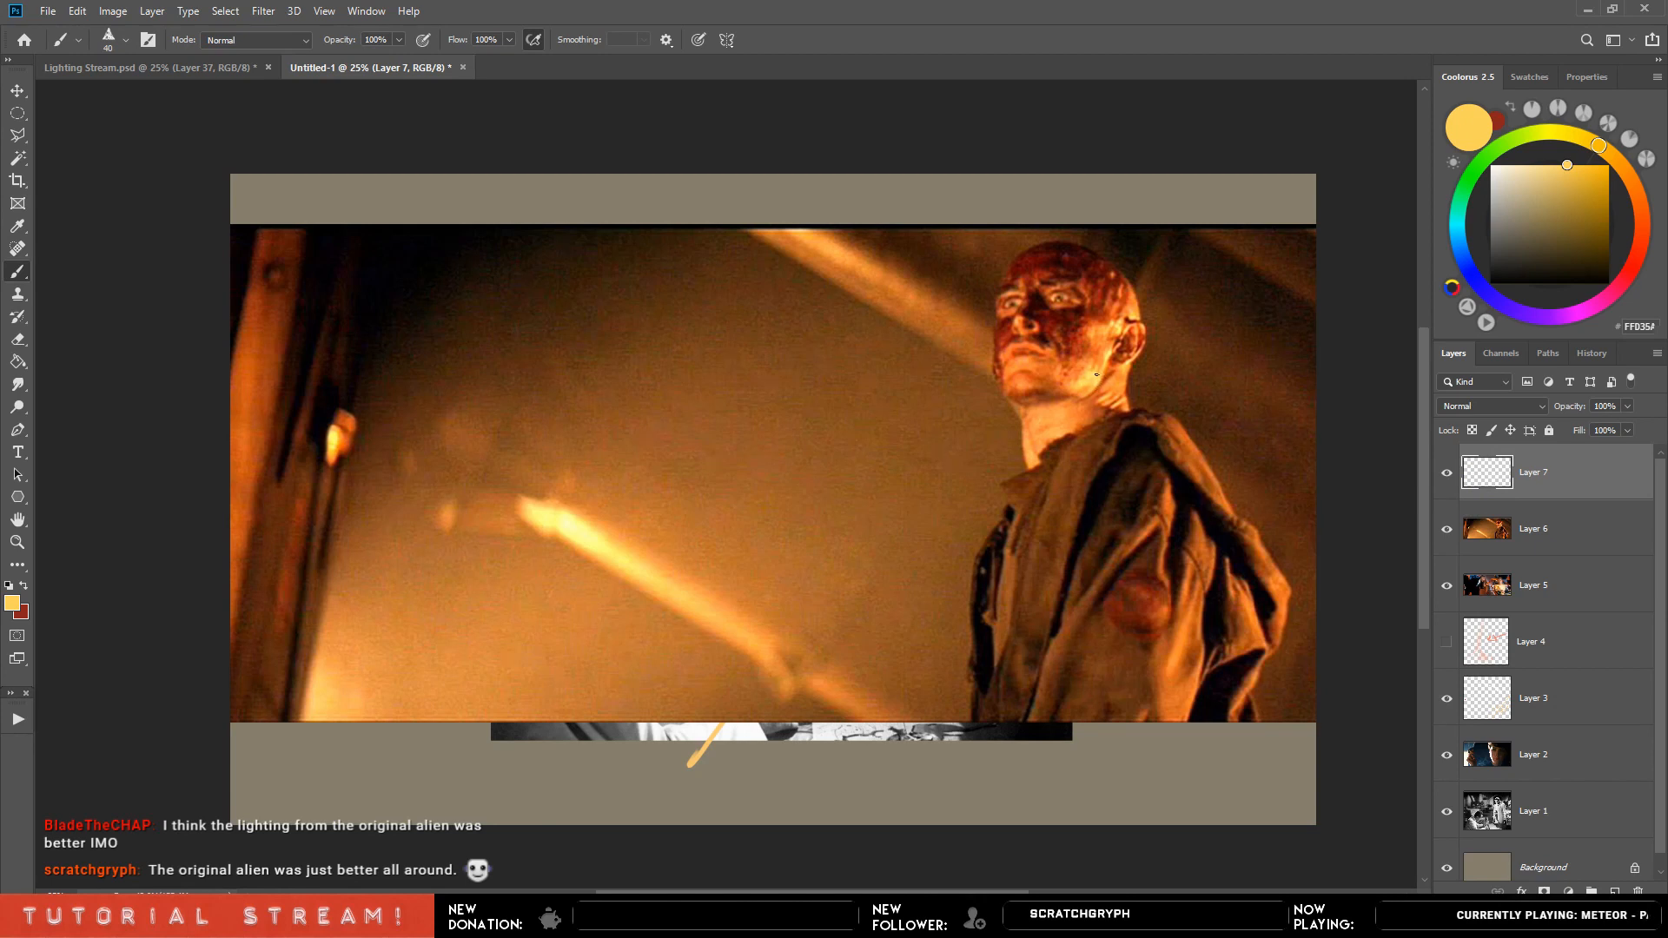
# Try outlining the area around the man's ear and jaw in yellow.
pyautogui.moveTo(1136, 299); pyautogui.dragTo(1065, 403)
pyautogui.moveTo(1148, 327); pyautogui.dragTo(1093, 414)
pyautogui.hotkey('ctrl', 'z')
pyautogui.hotkey('ctrl', 'z')
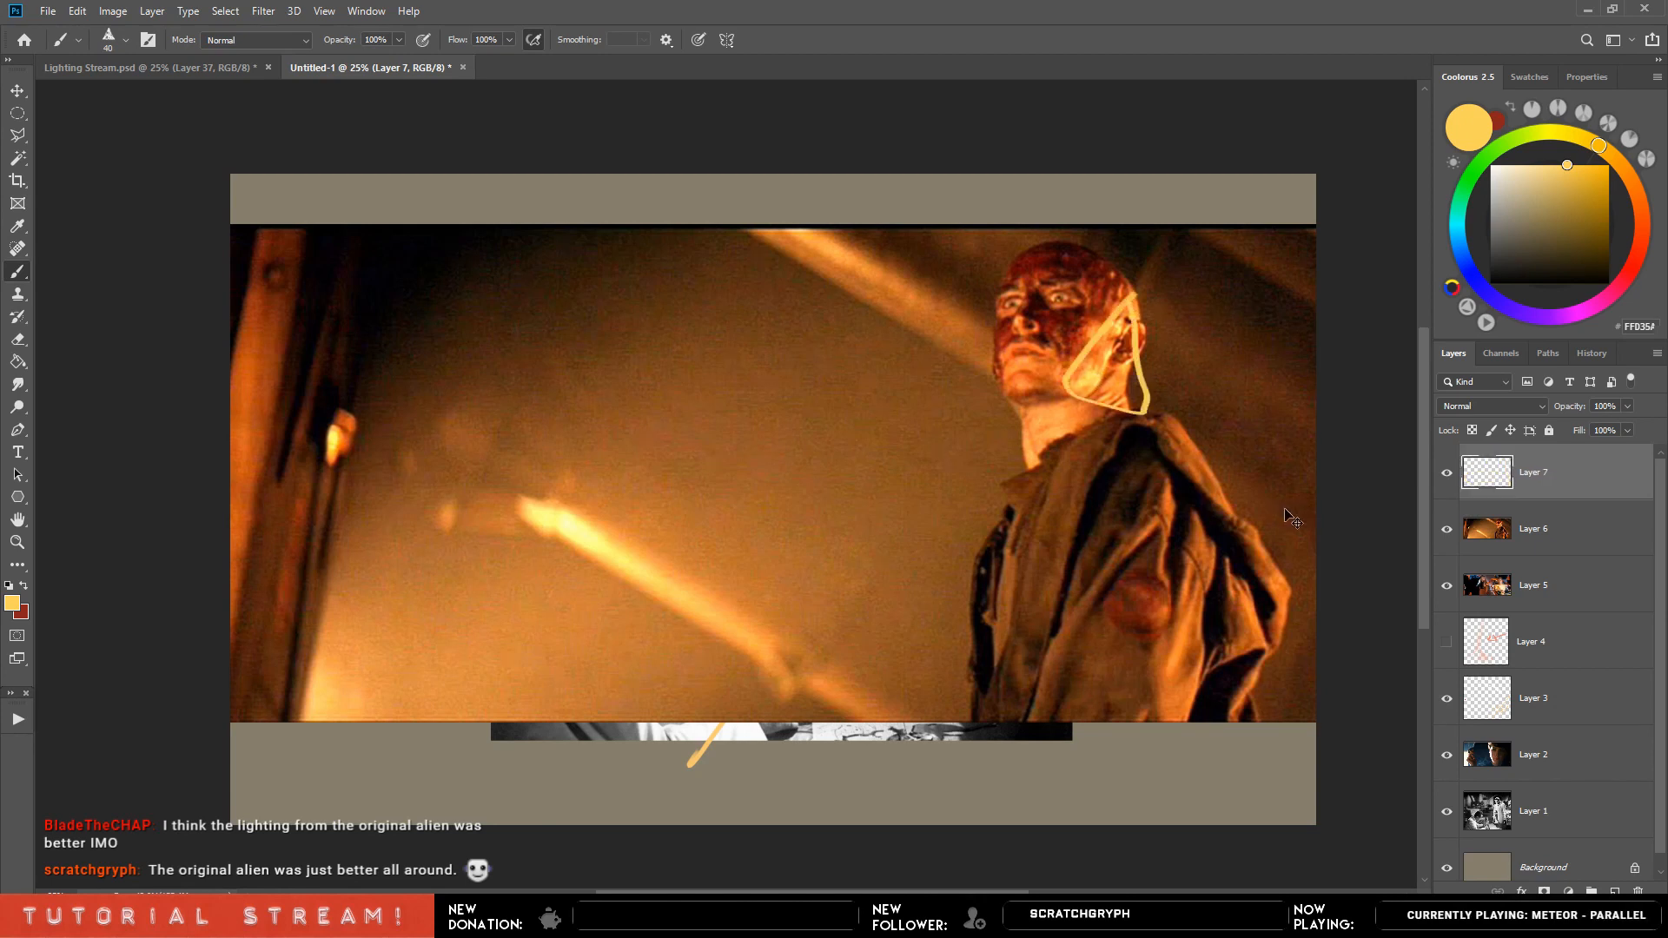
# Draw a yellow arrow from beyond the still's lower-right edge, pointing up at the back of the man's shoulder.
pyautogui.moveTo(1222, 474); pyautogui.dragTo(1224, 471)
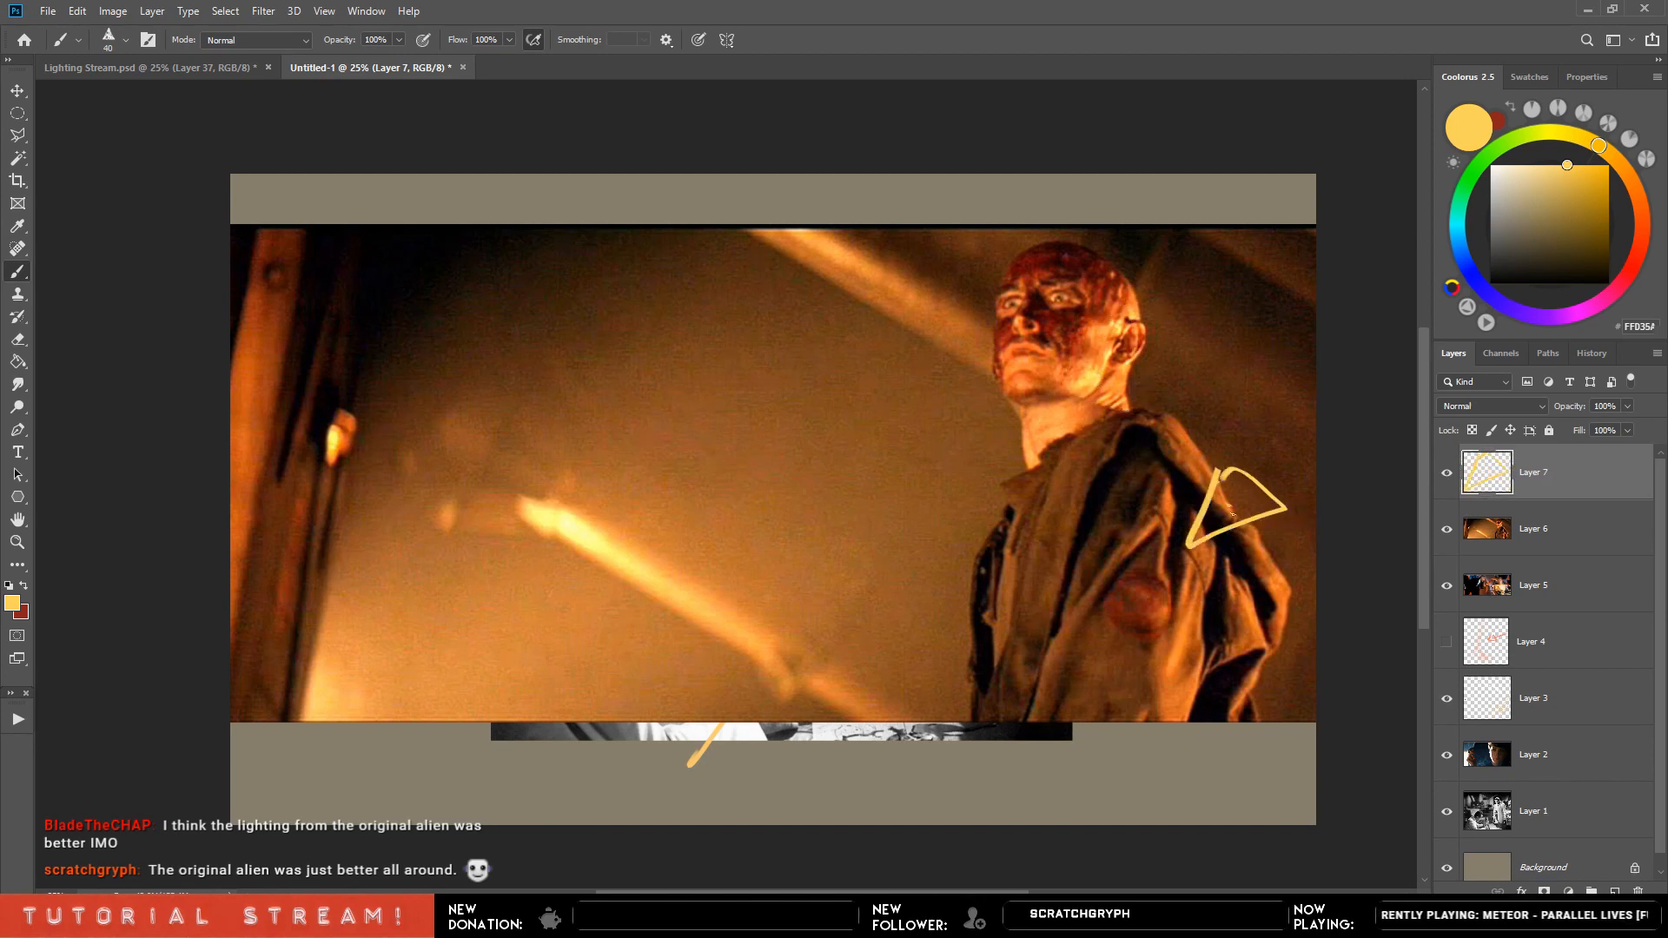
pyautogui.keyDown('shift'); pyautogui.click(1369, 728); pyautogui.keyUp('shift')
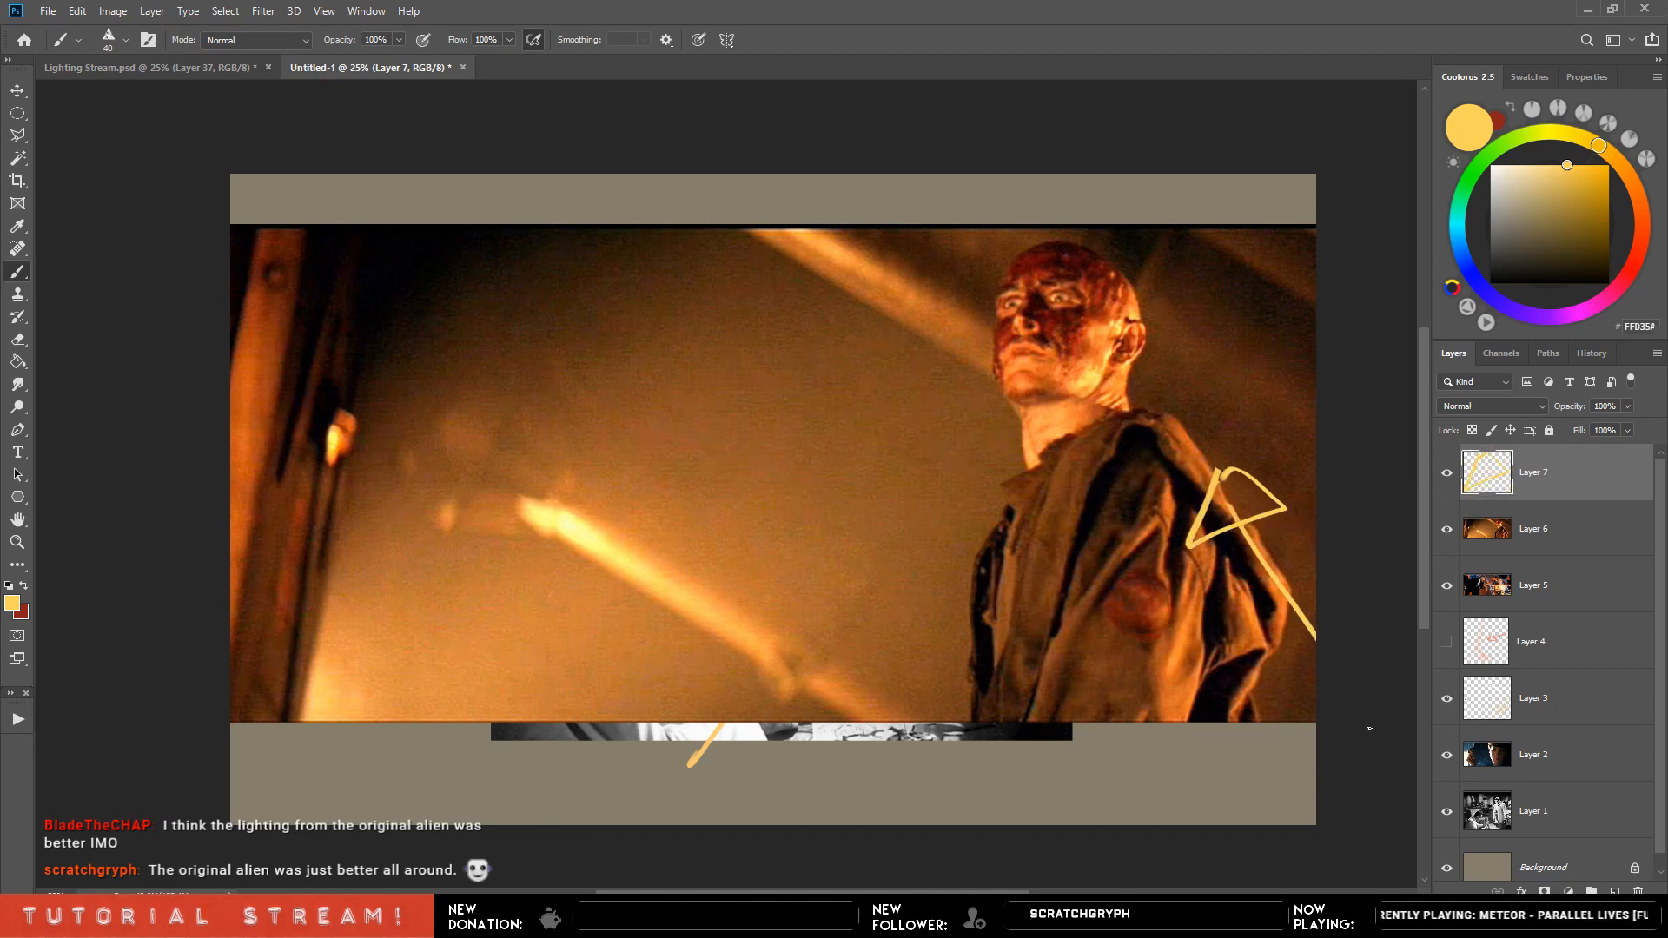
pyautogui.hotkey('ctrl', 'z')
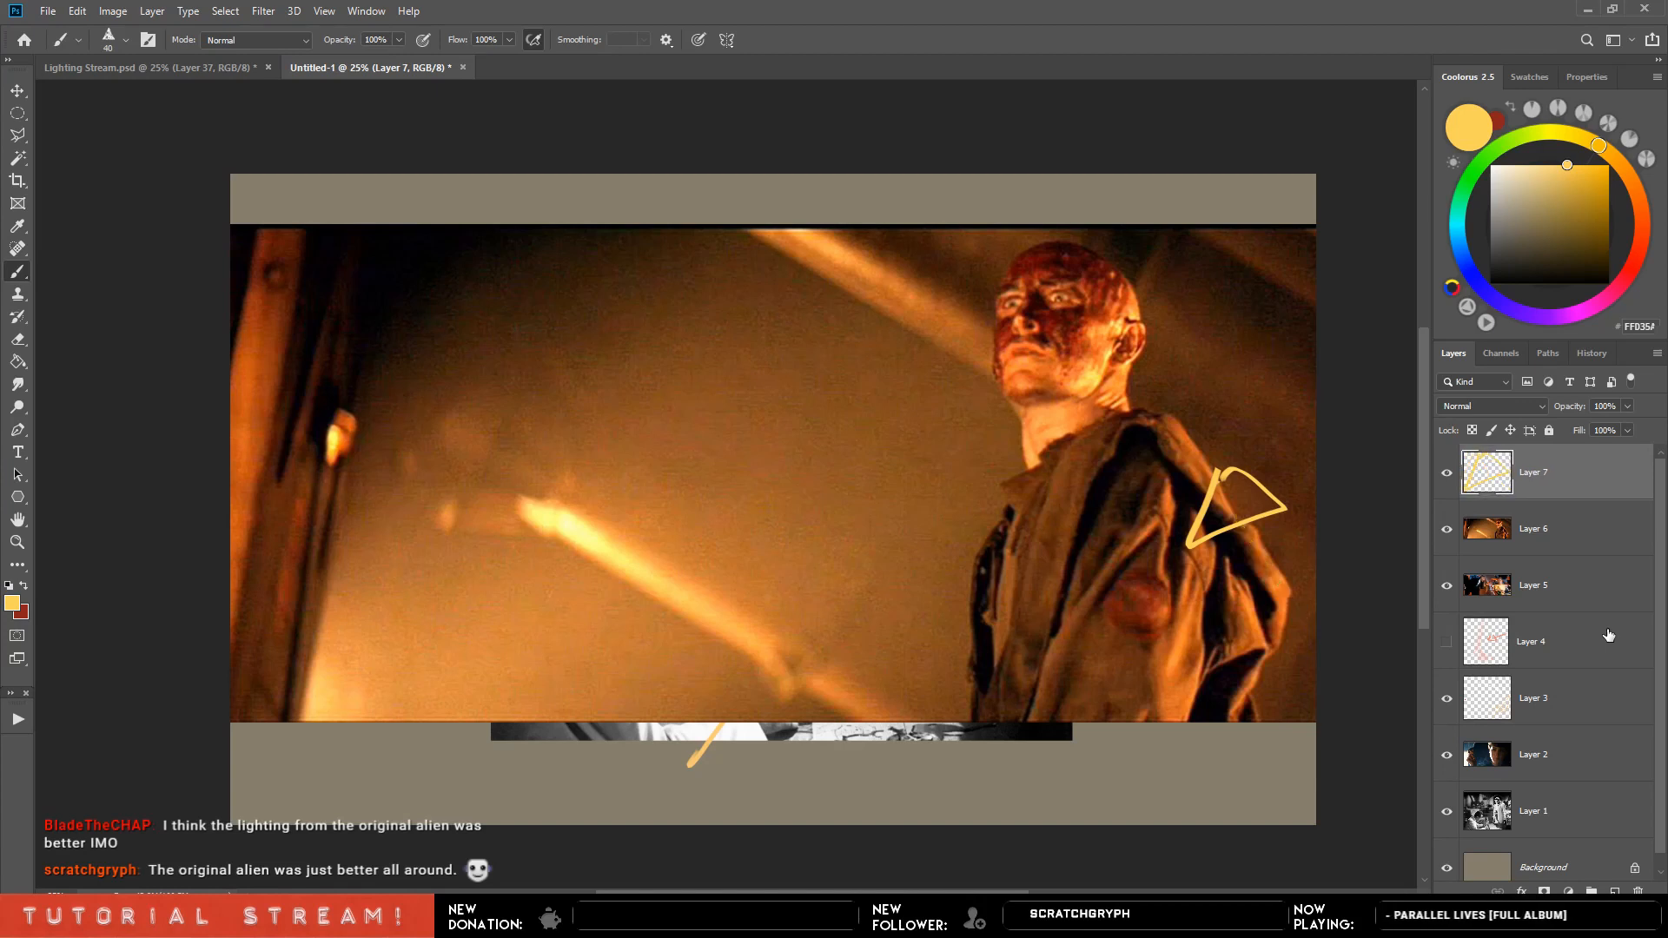
pyautogui.keyDown('shift'); pyautogui.click(1345, 685); pyautogui.keyUp('shift')
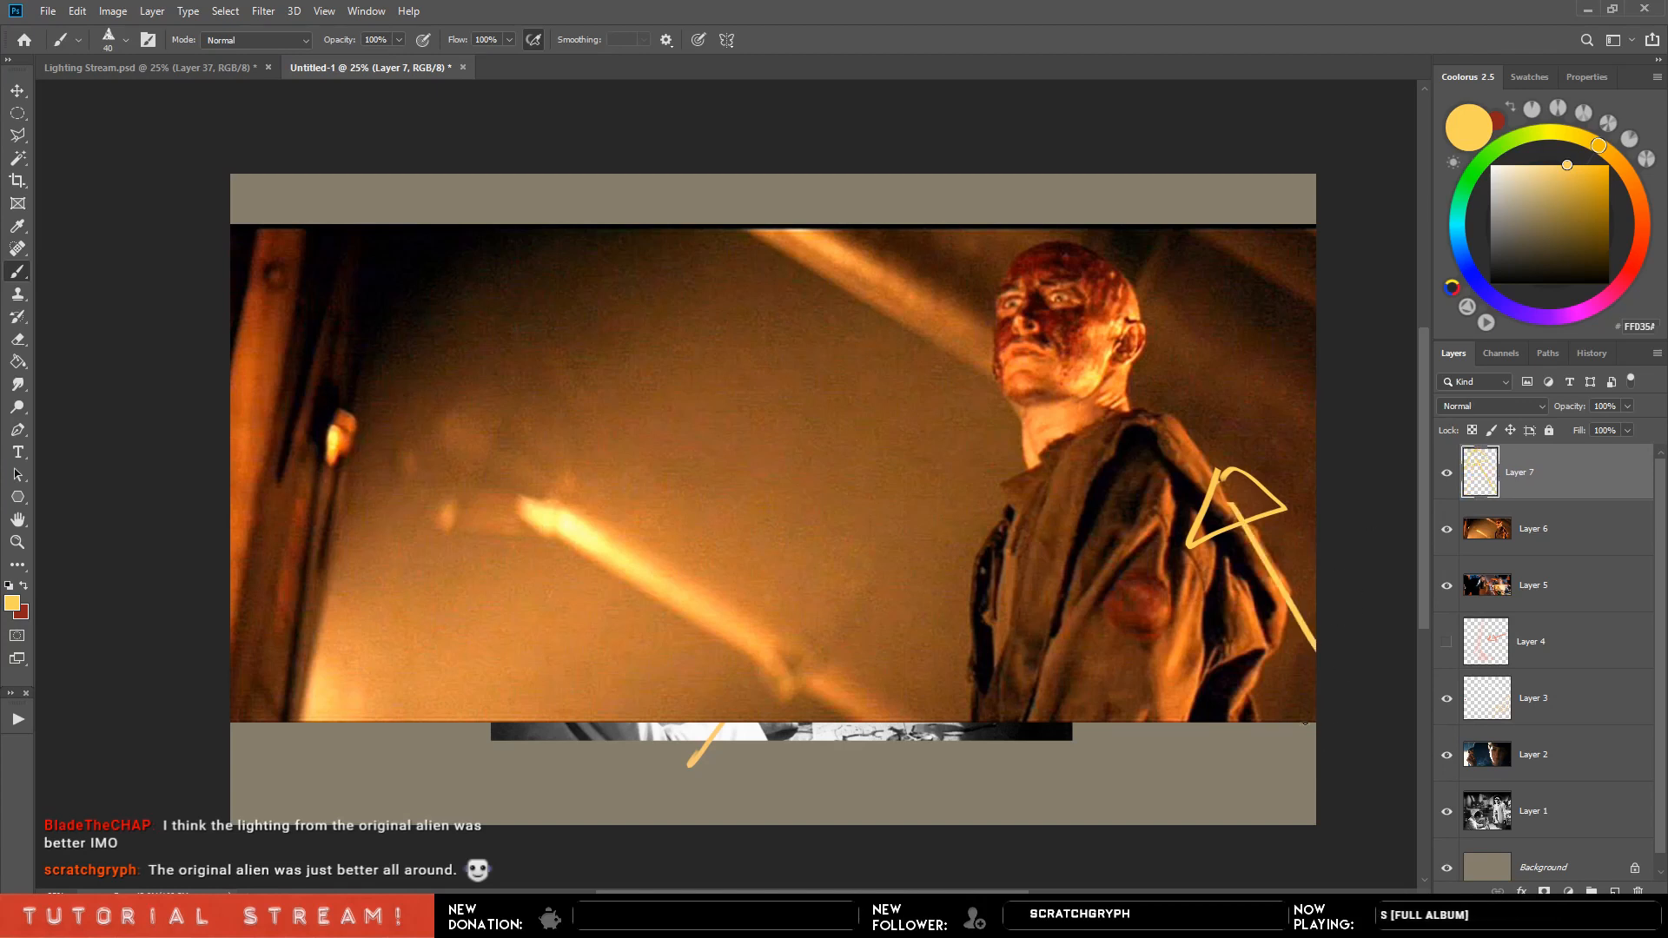
# Draw two more yellow arrows from below, aimed at the man's chest and the diagonal beam, and hide the arrow layer.
pyautogui.moveTo(797, 741); pyautogui.dragTo(975, 504)
pyautogui.moveTo(981, 486); pyautogui.dragTo(968, 492)
pyautogui.moveTo(1023, 252); pyautogui.dragTo(1069, 383)
pyautogui.hotkey('ctrl', 'z')
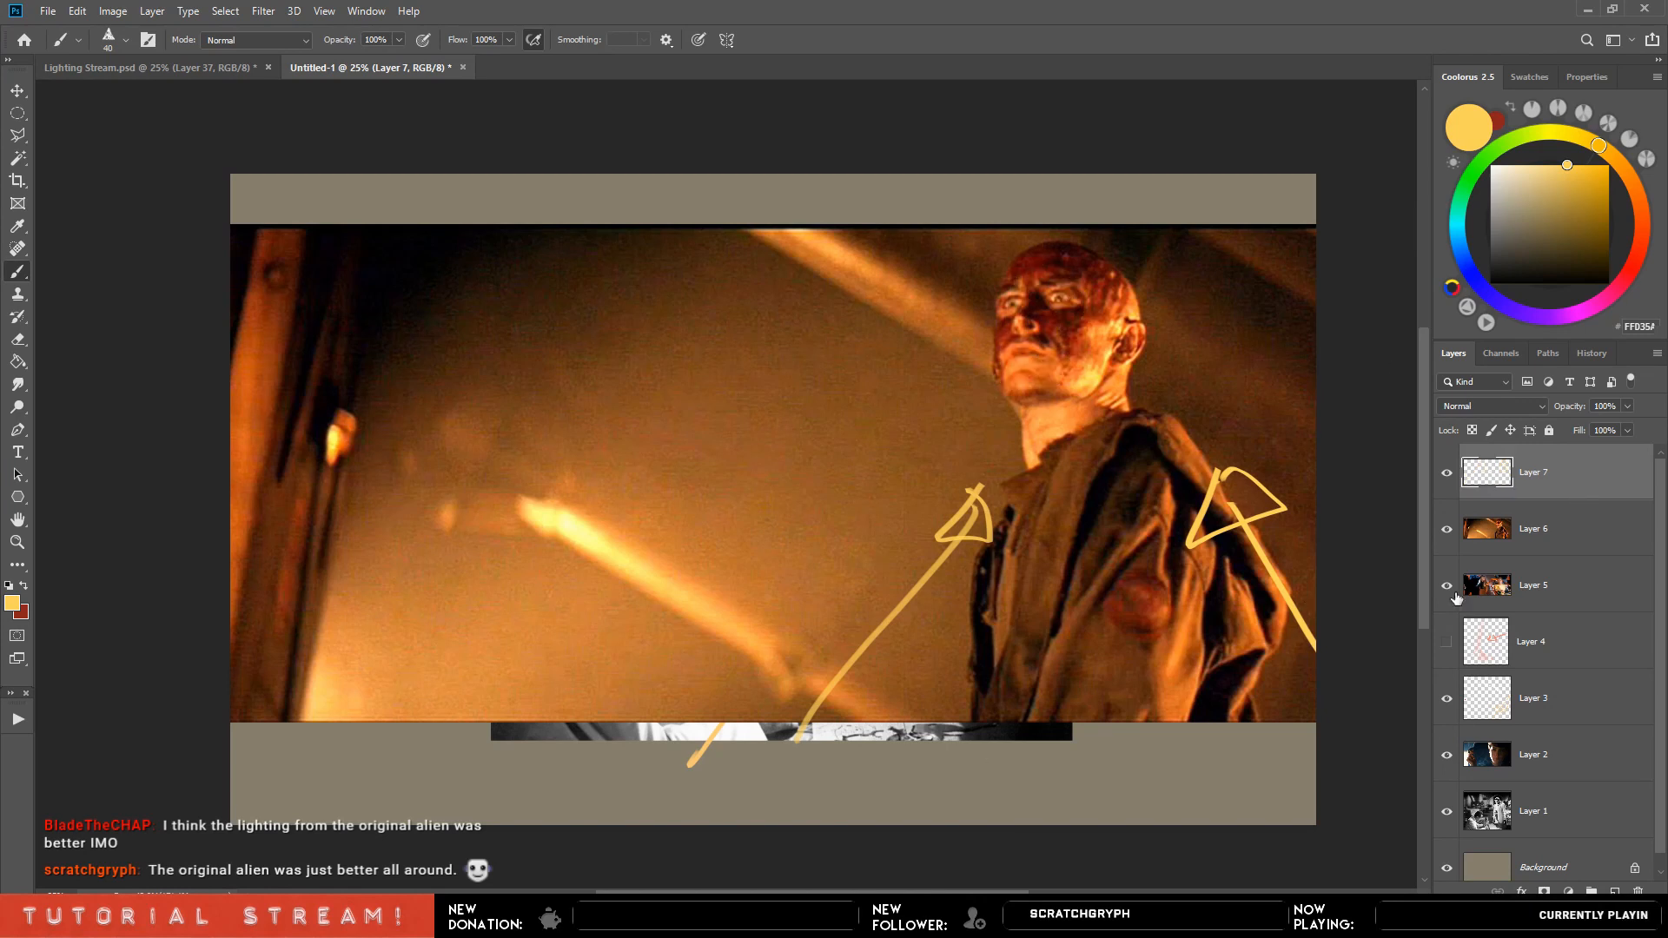
pyautogui.moveTo(474, 739); pyautogui.dragTo(604, 595)
pyautogui.moveTo(584, 583); pyautogui.dragTo(606, 598)
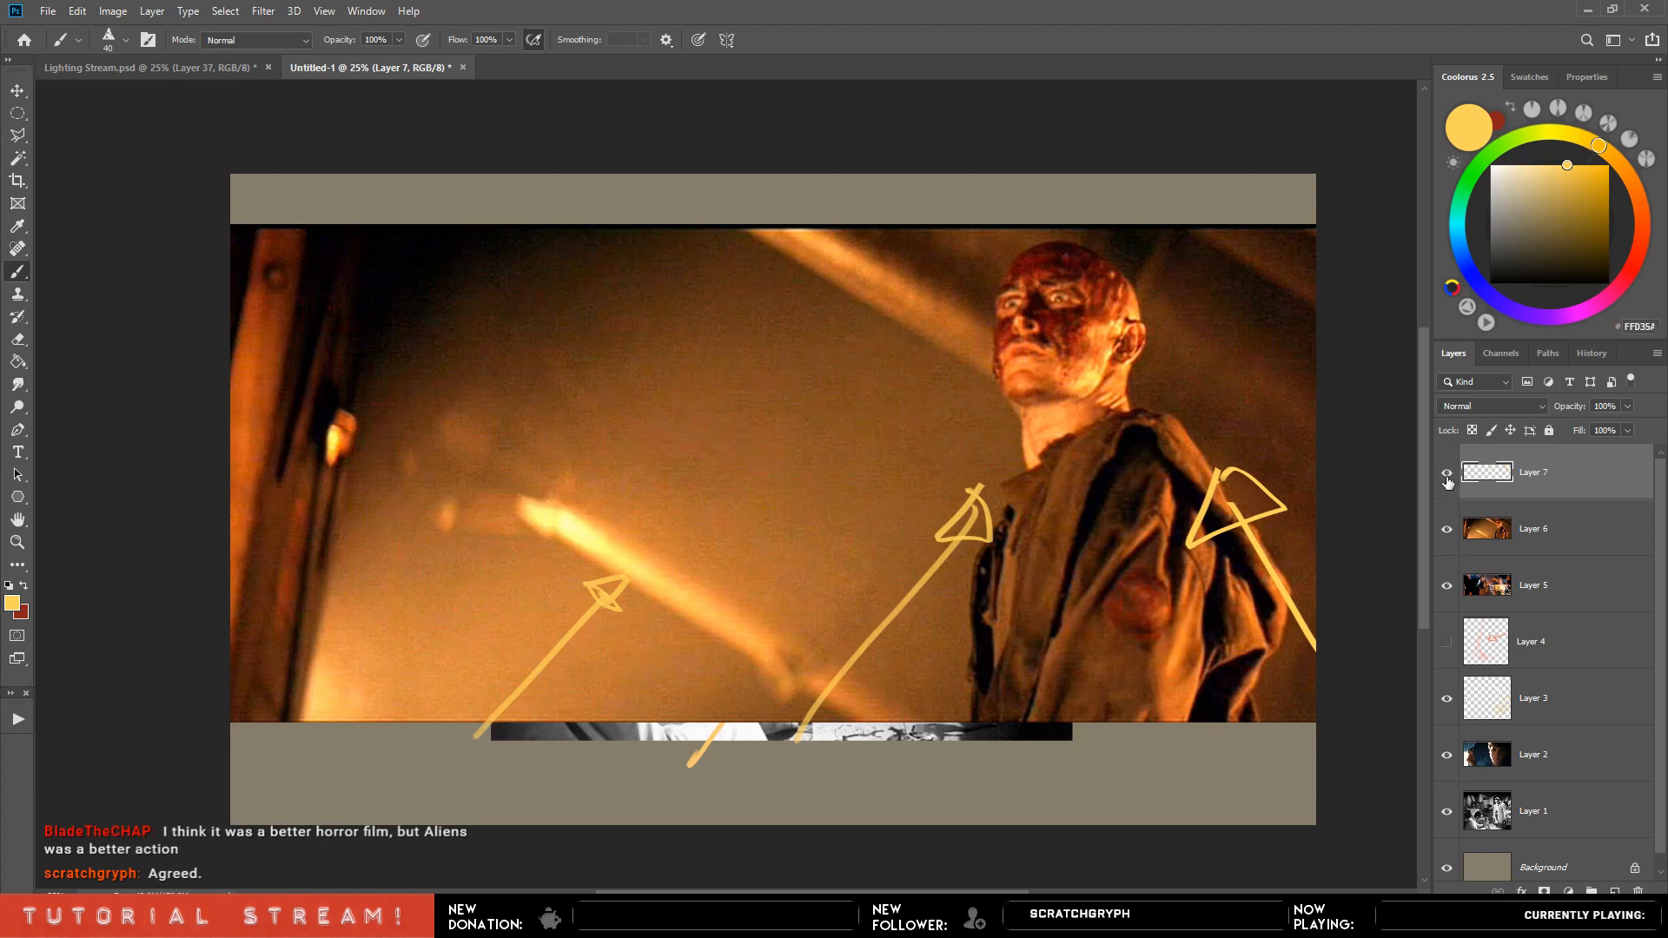
pyautogui.click(1447, 475)
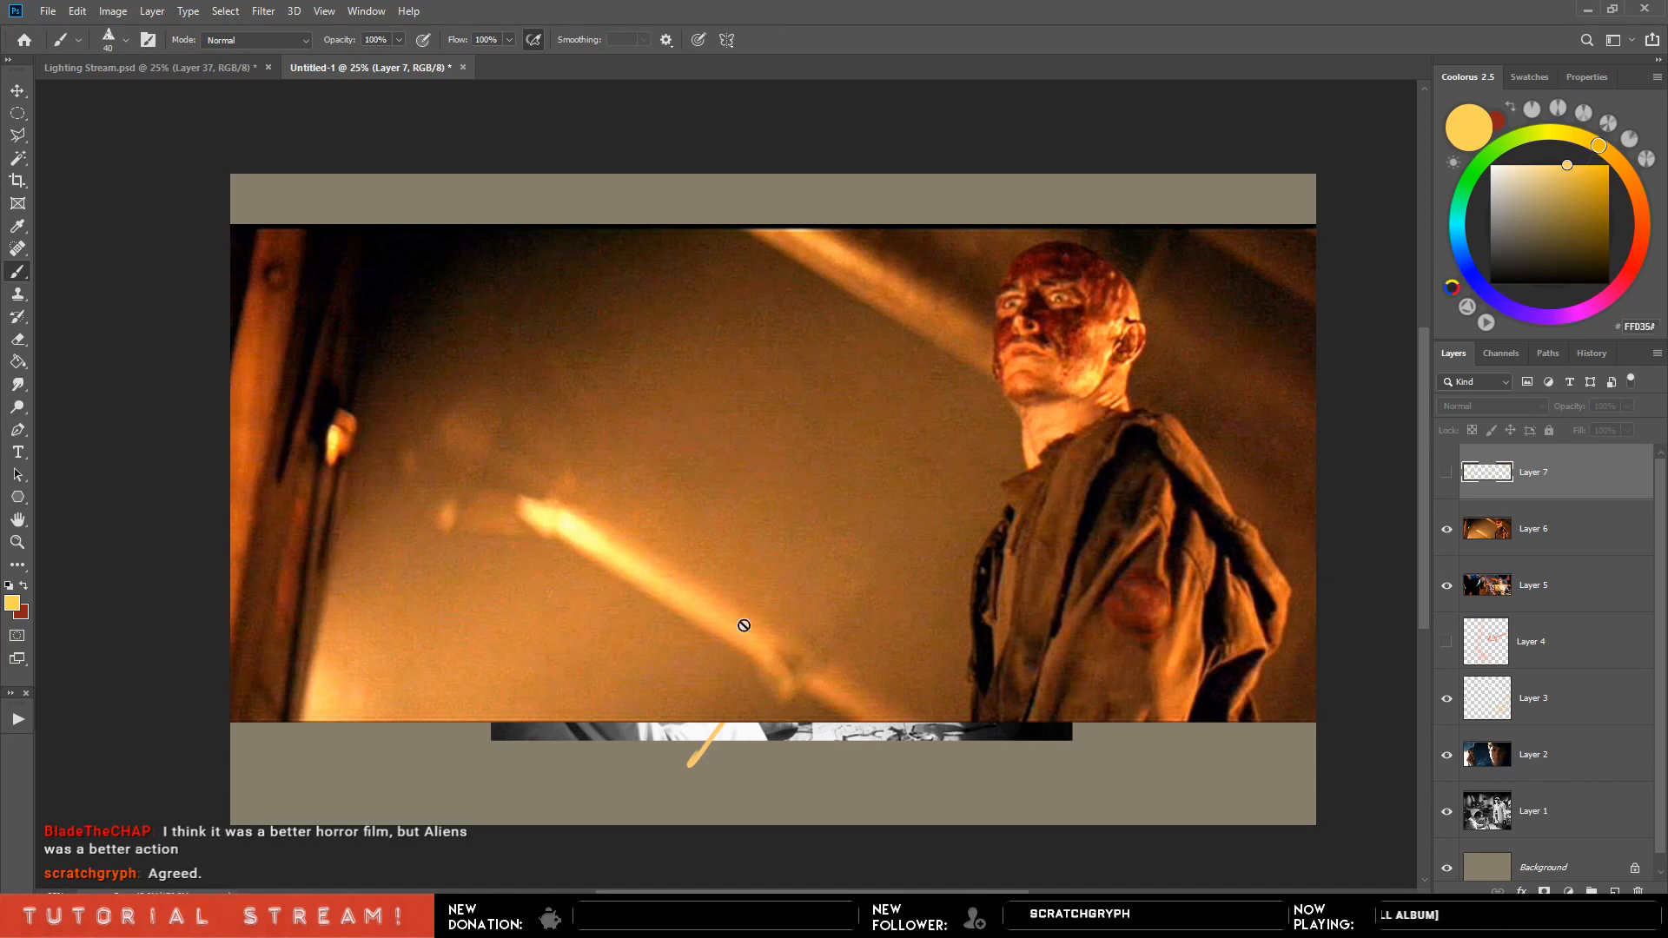
# Switch to the browser and run an image search for "alien movie".
pyautogui.moveTo(446, 918)
pyautogui.click(542, 844)
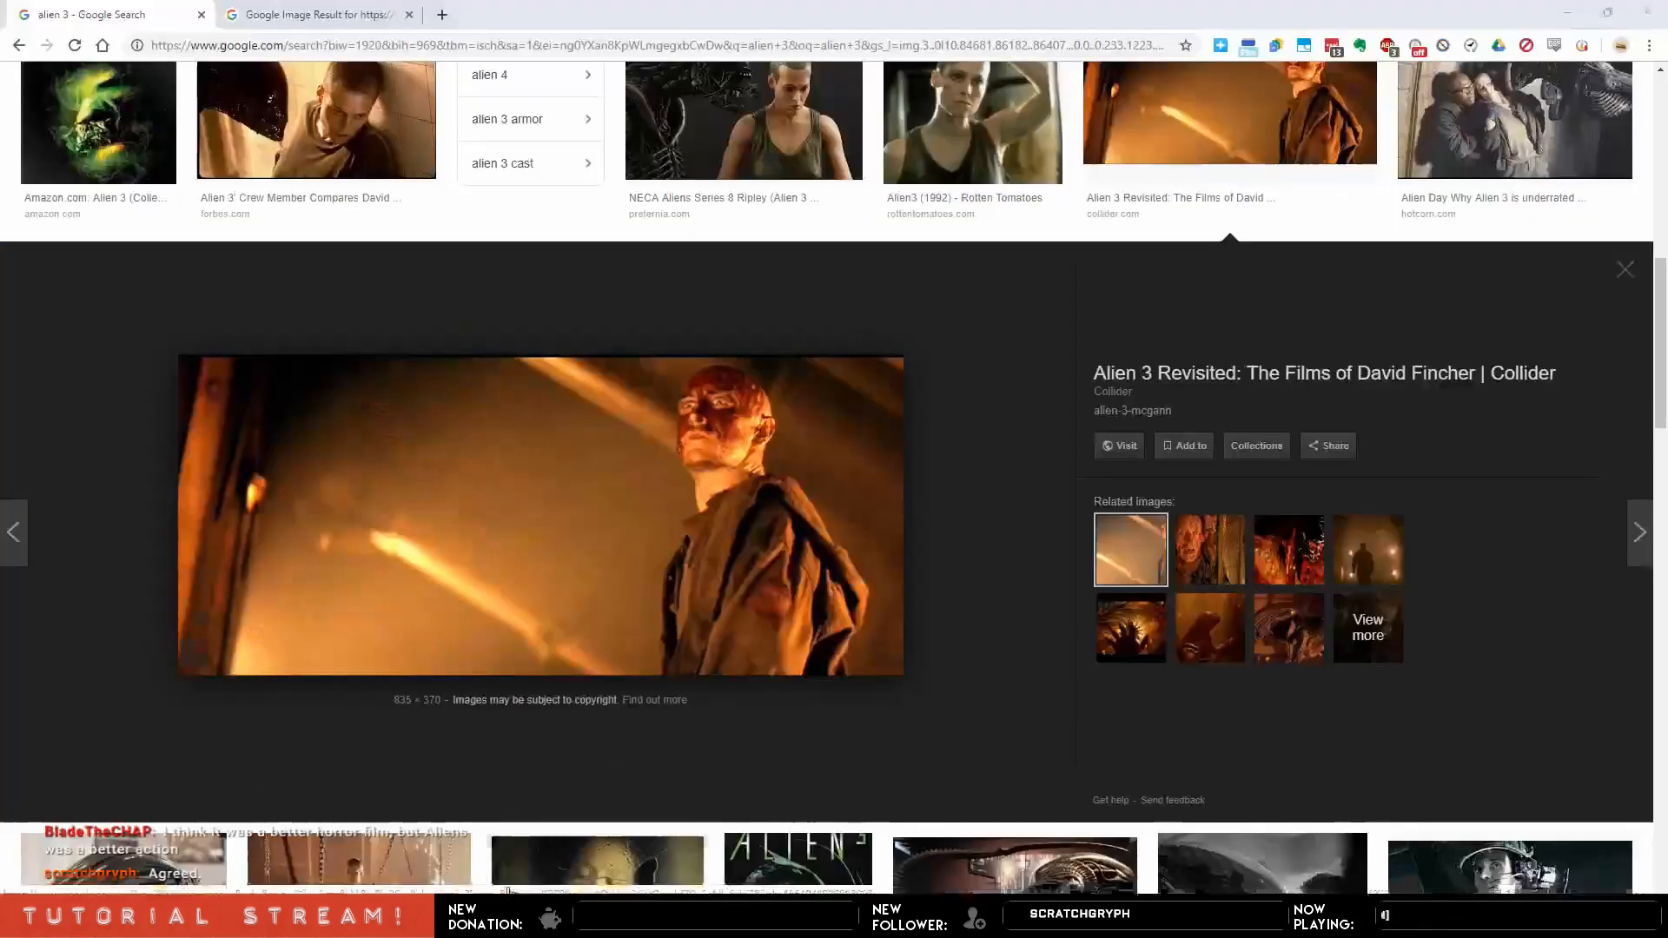
pyautogui.click(385, 46)
pyautogui.scroll(8, 388, 372)
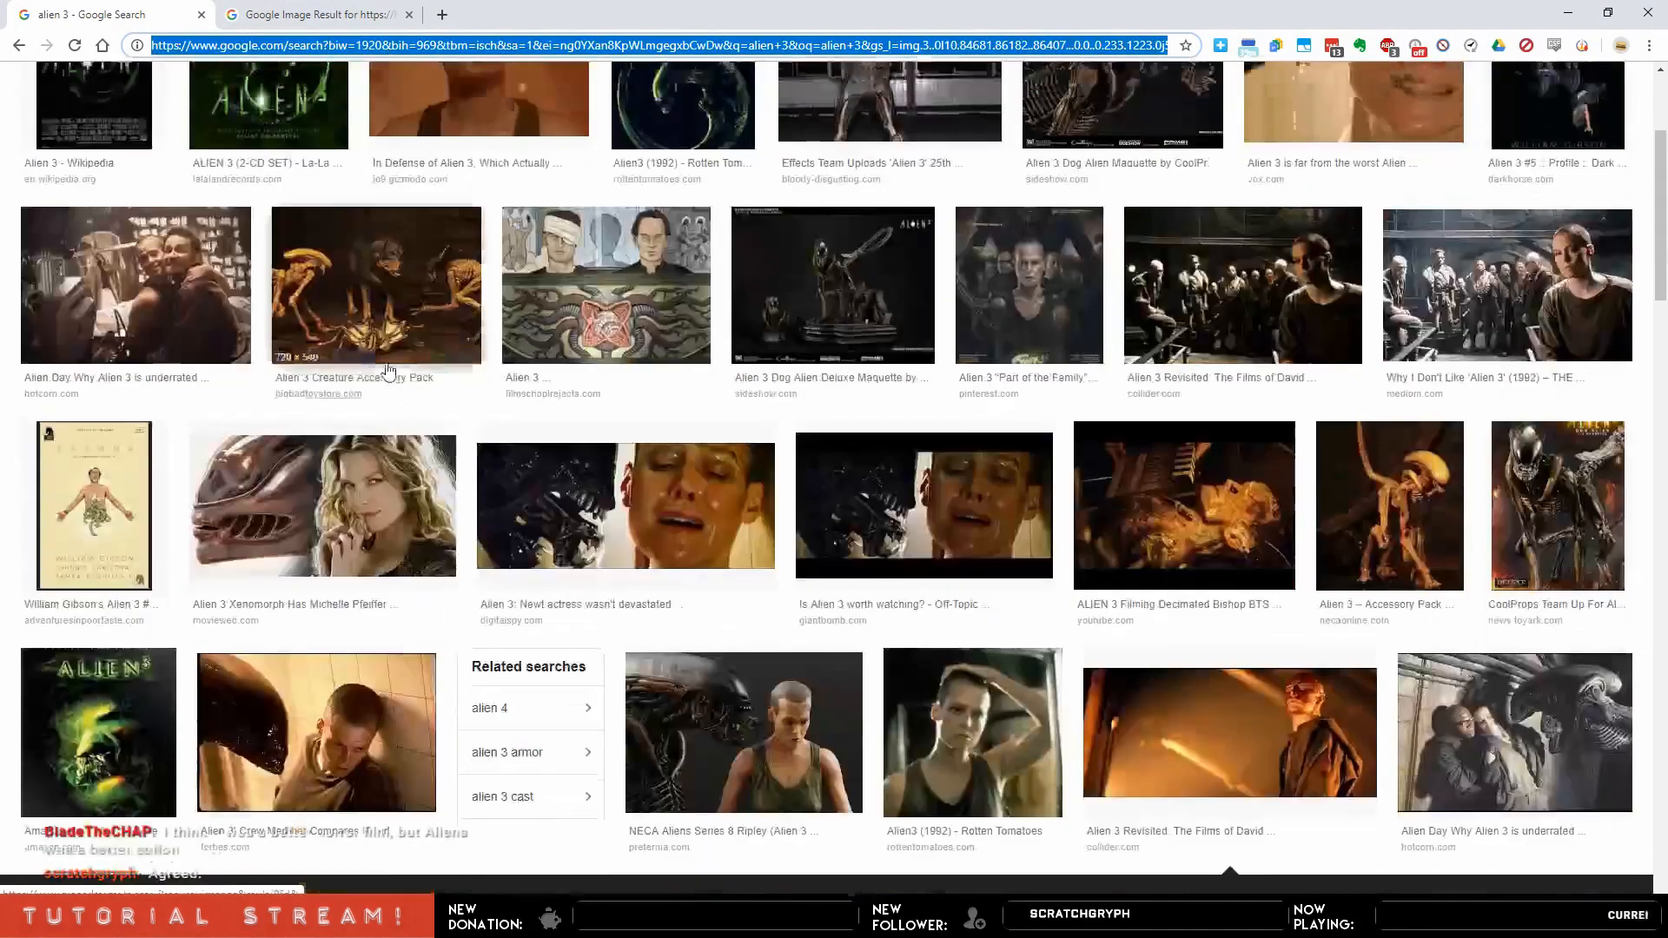
pyautogui.click(184, 98)
pyautogui.doubleClick(184, 98)
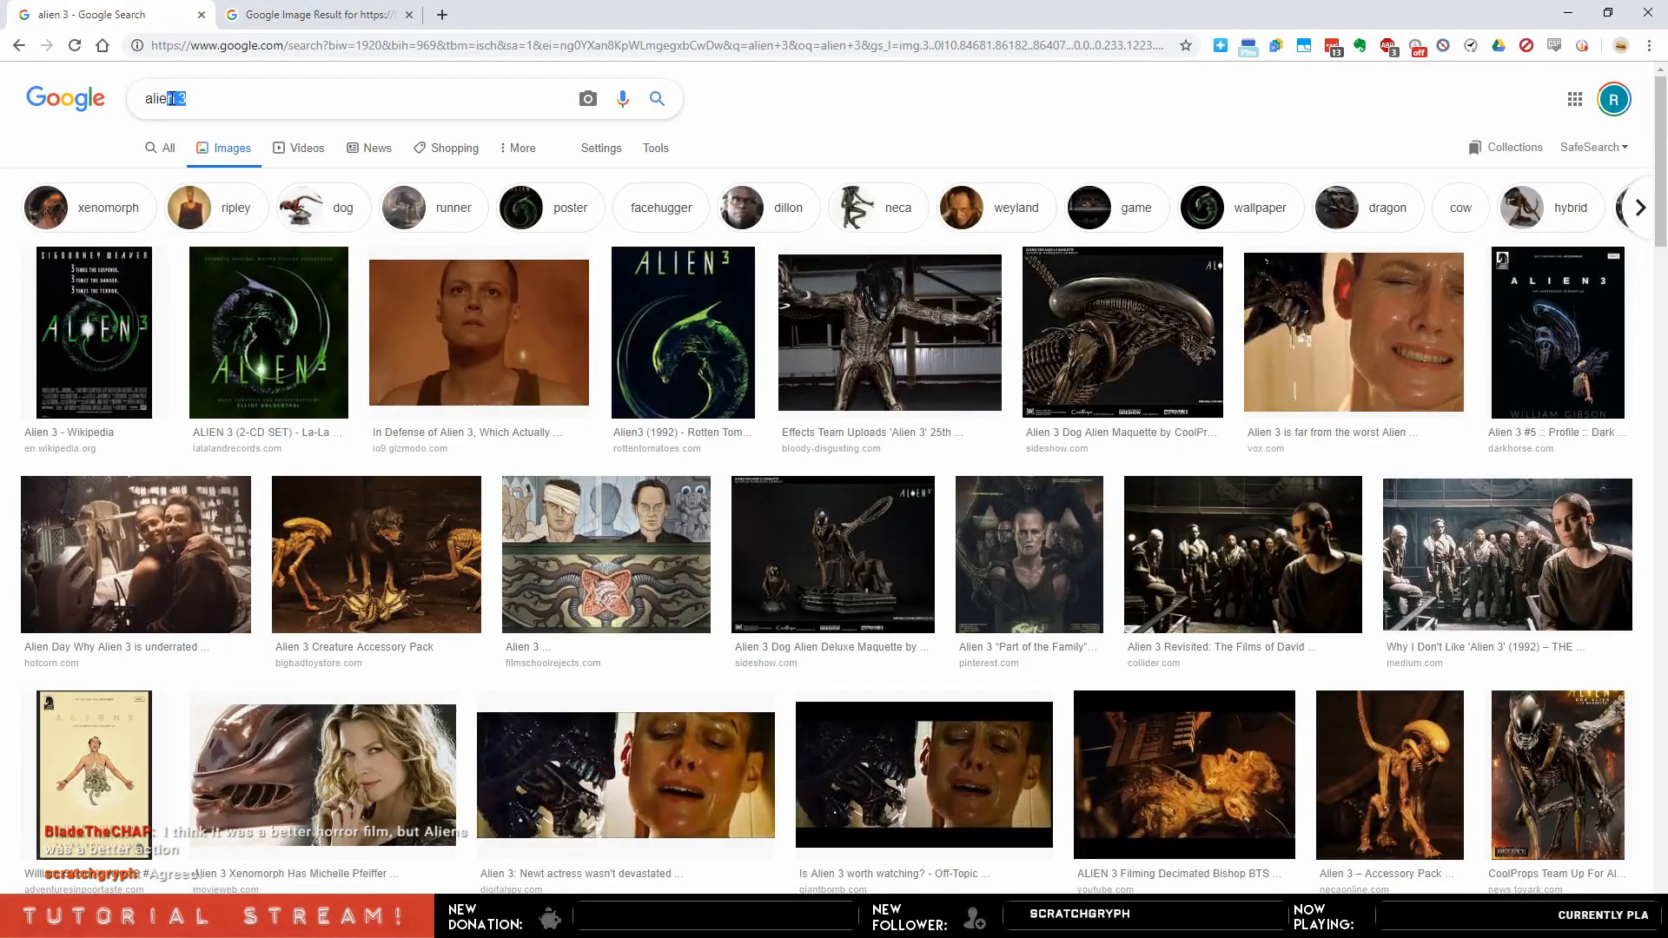
pyautogui.press('BackSpace')
pyautogui.press('Return')
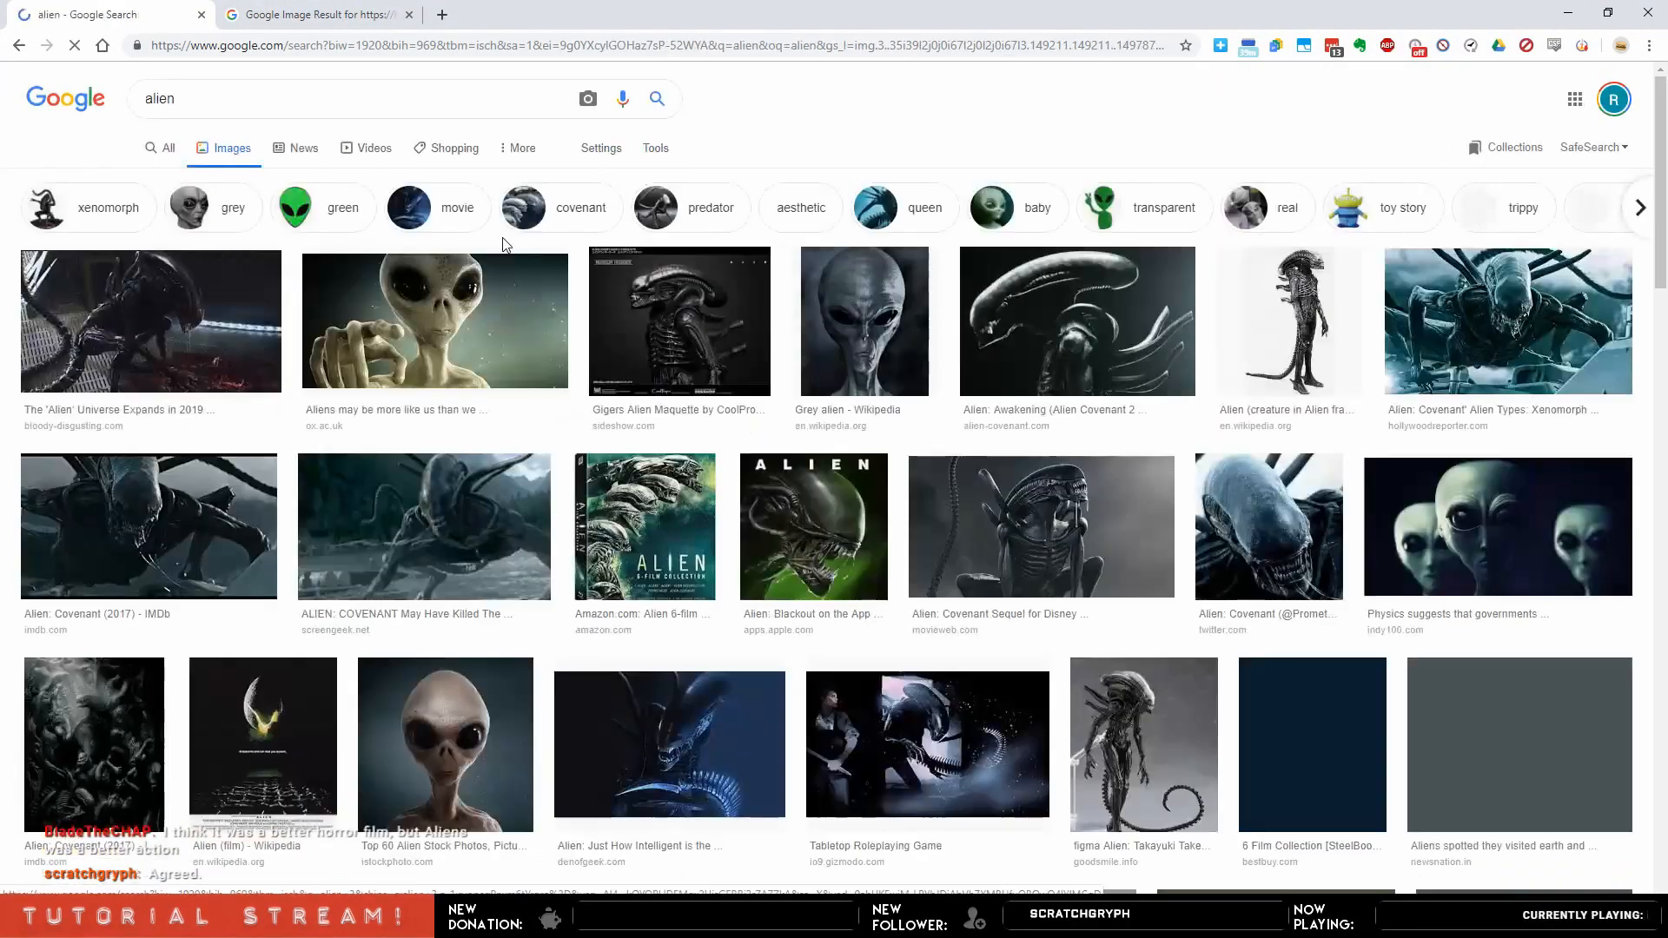
pyautogui.click(360, 120)
pyautogui.write('movie')
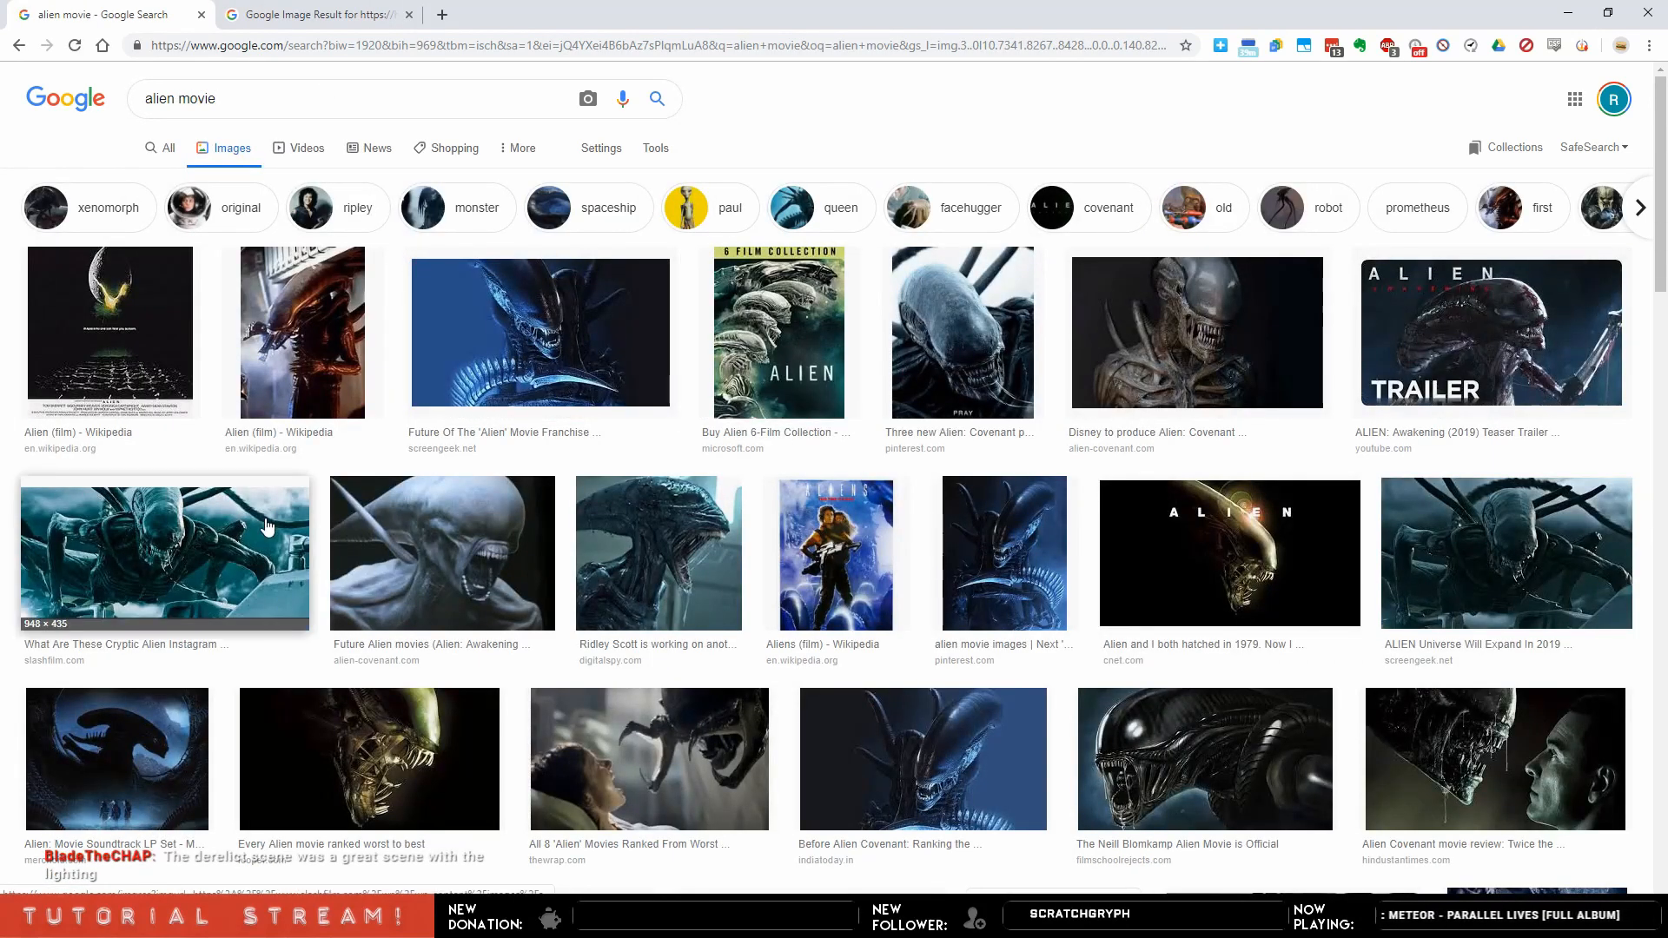
# Look through the film images for a lighting example and return to Photoshop to place the padded spaceship interior still over the earlier ones.
pyautogui.scroll(-10, 1144, 530)
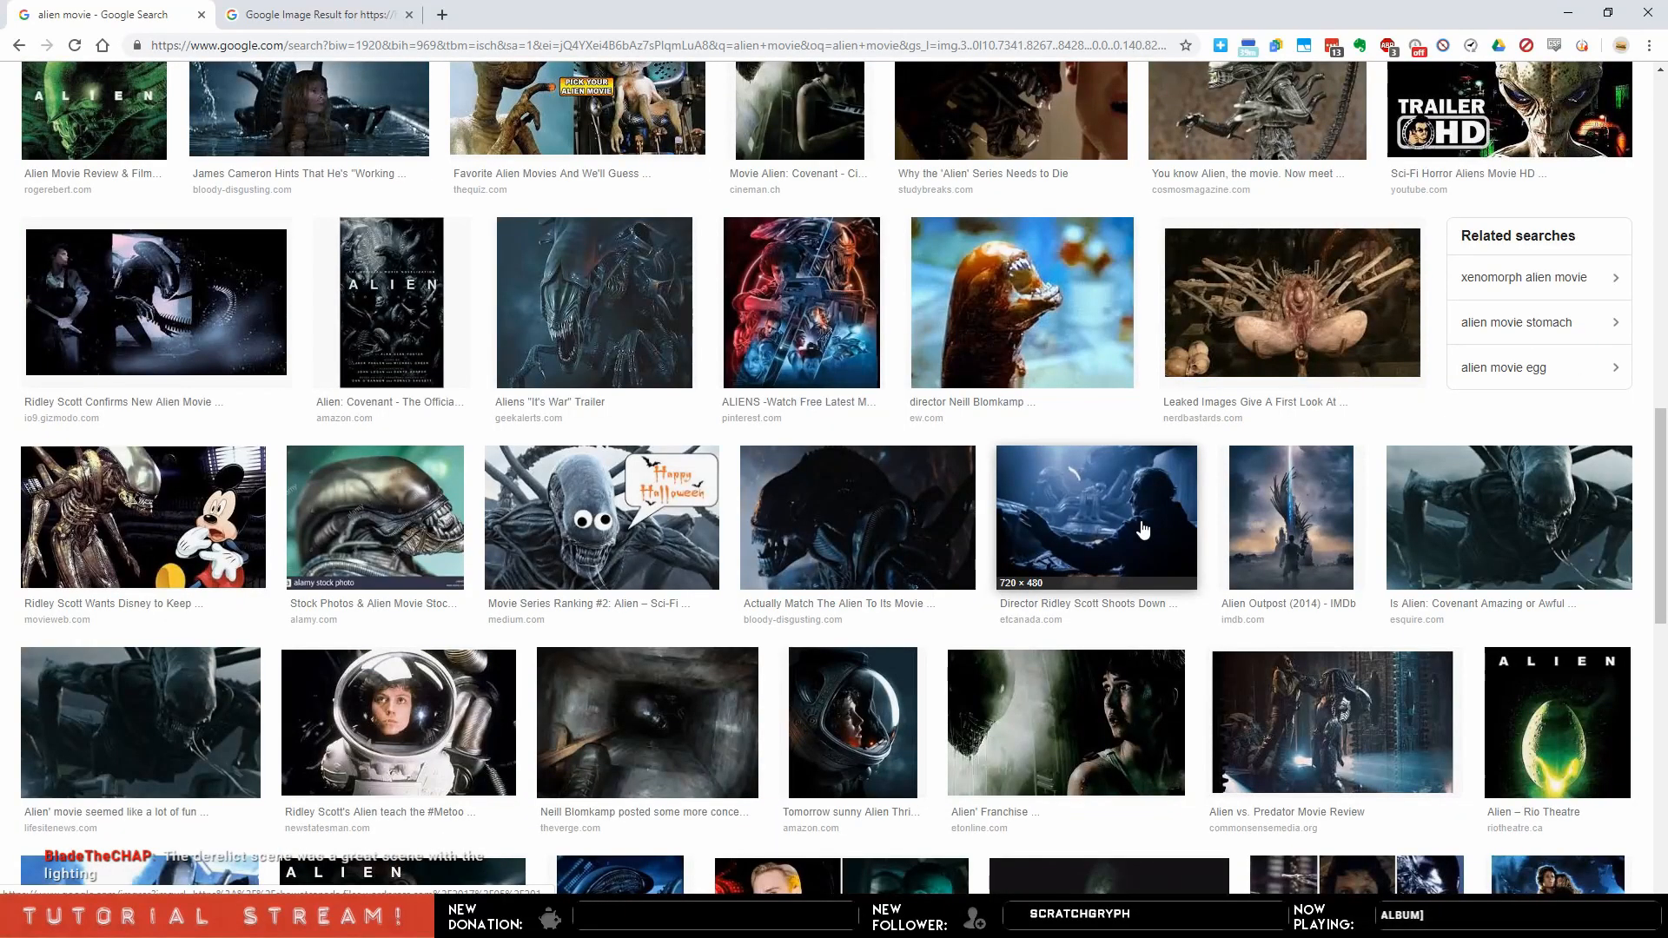
pyautogui.scroll(-2, 1143, 530)
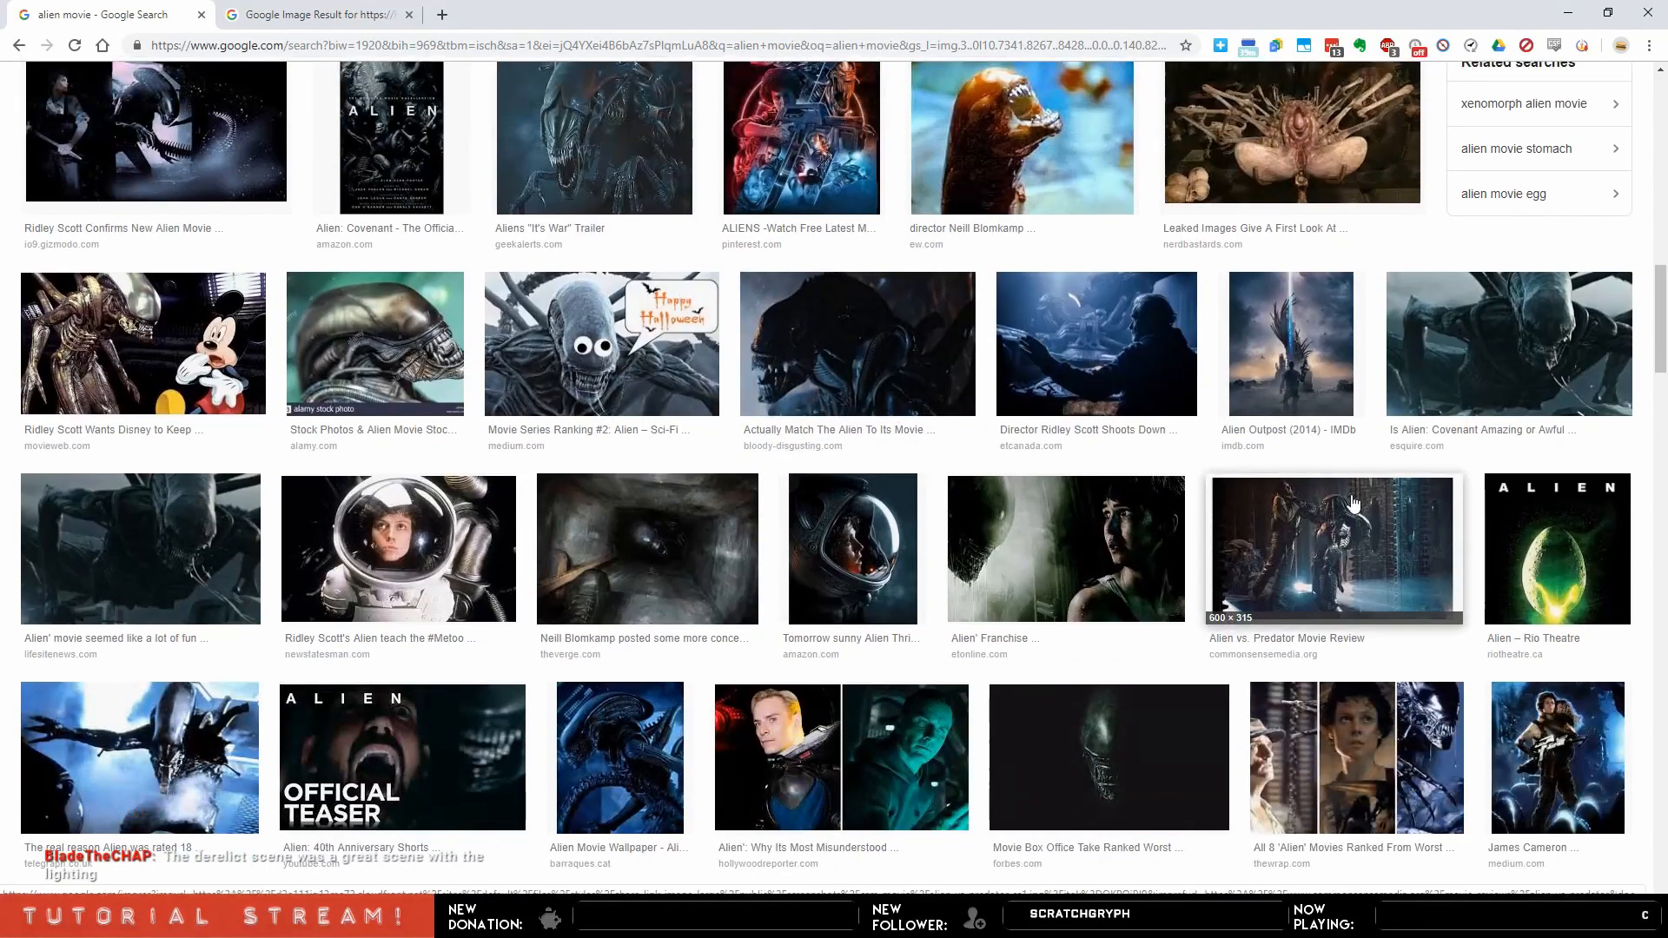
pyautogui.hotkey('alt', 'Tab')
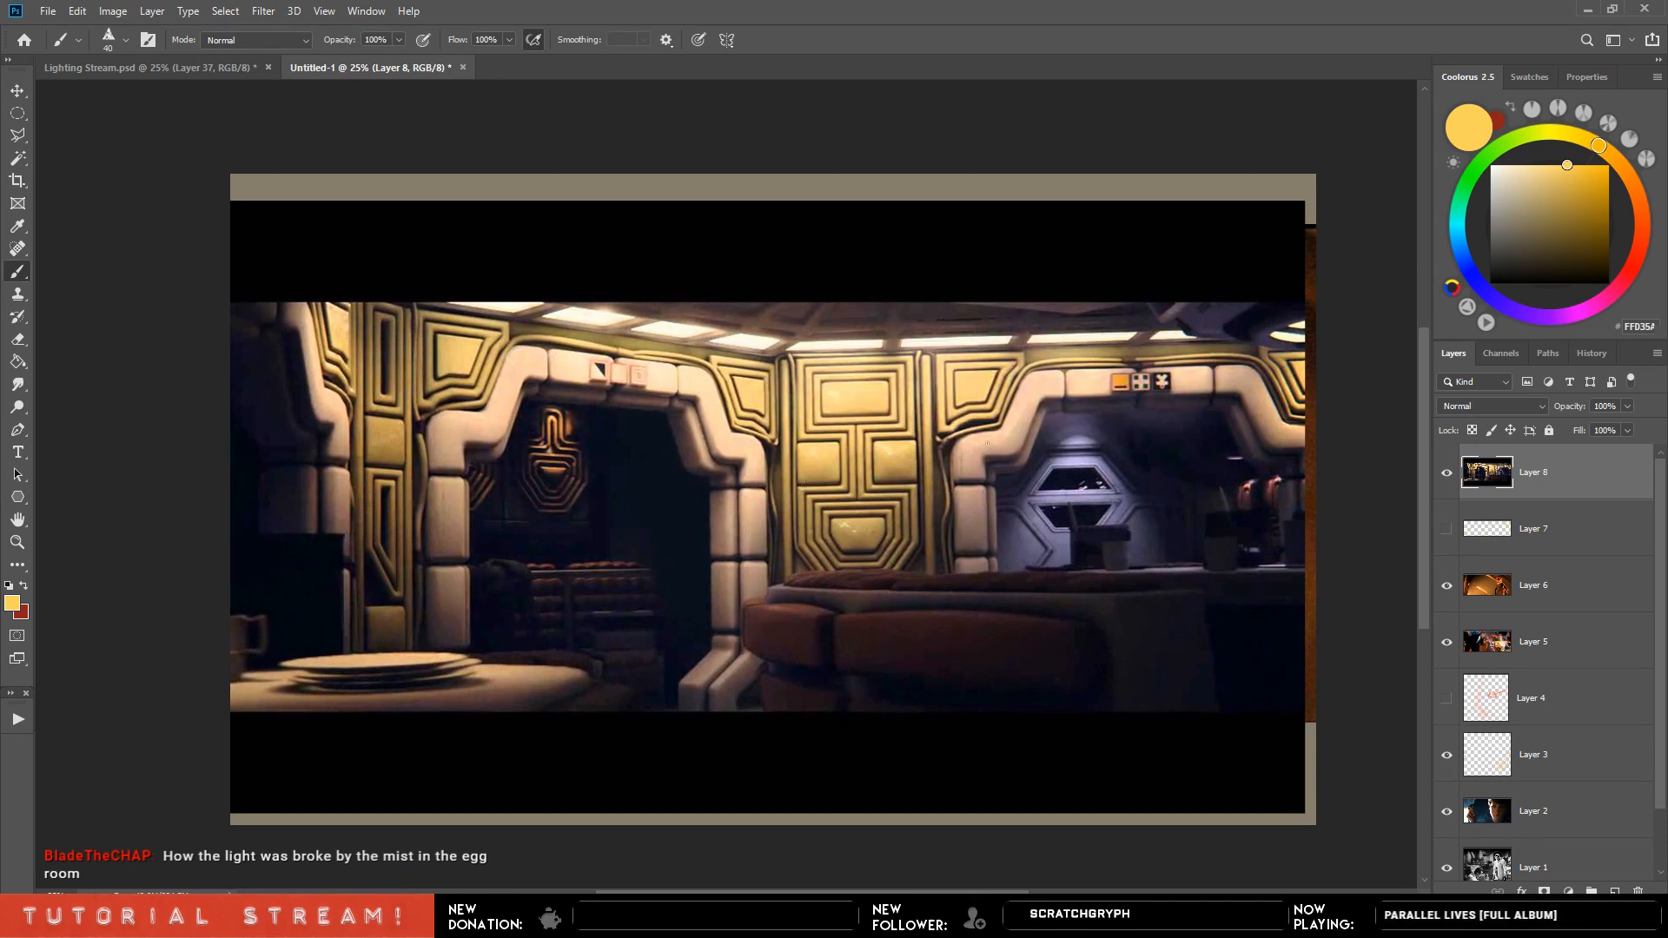
pyautogui.moveTo(541, 311)
pyautogui.mouseDown()
pyautogui.moveTo(938, 330)
pyautogui.moveTo(1241, 315)
pyautogui.mouseUp()
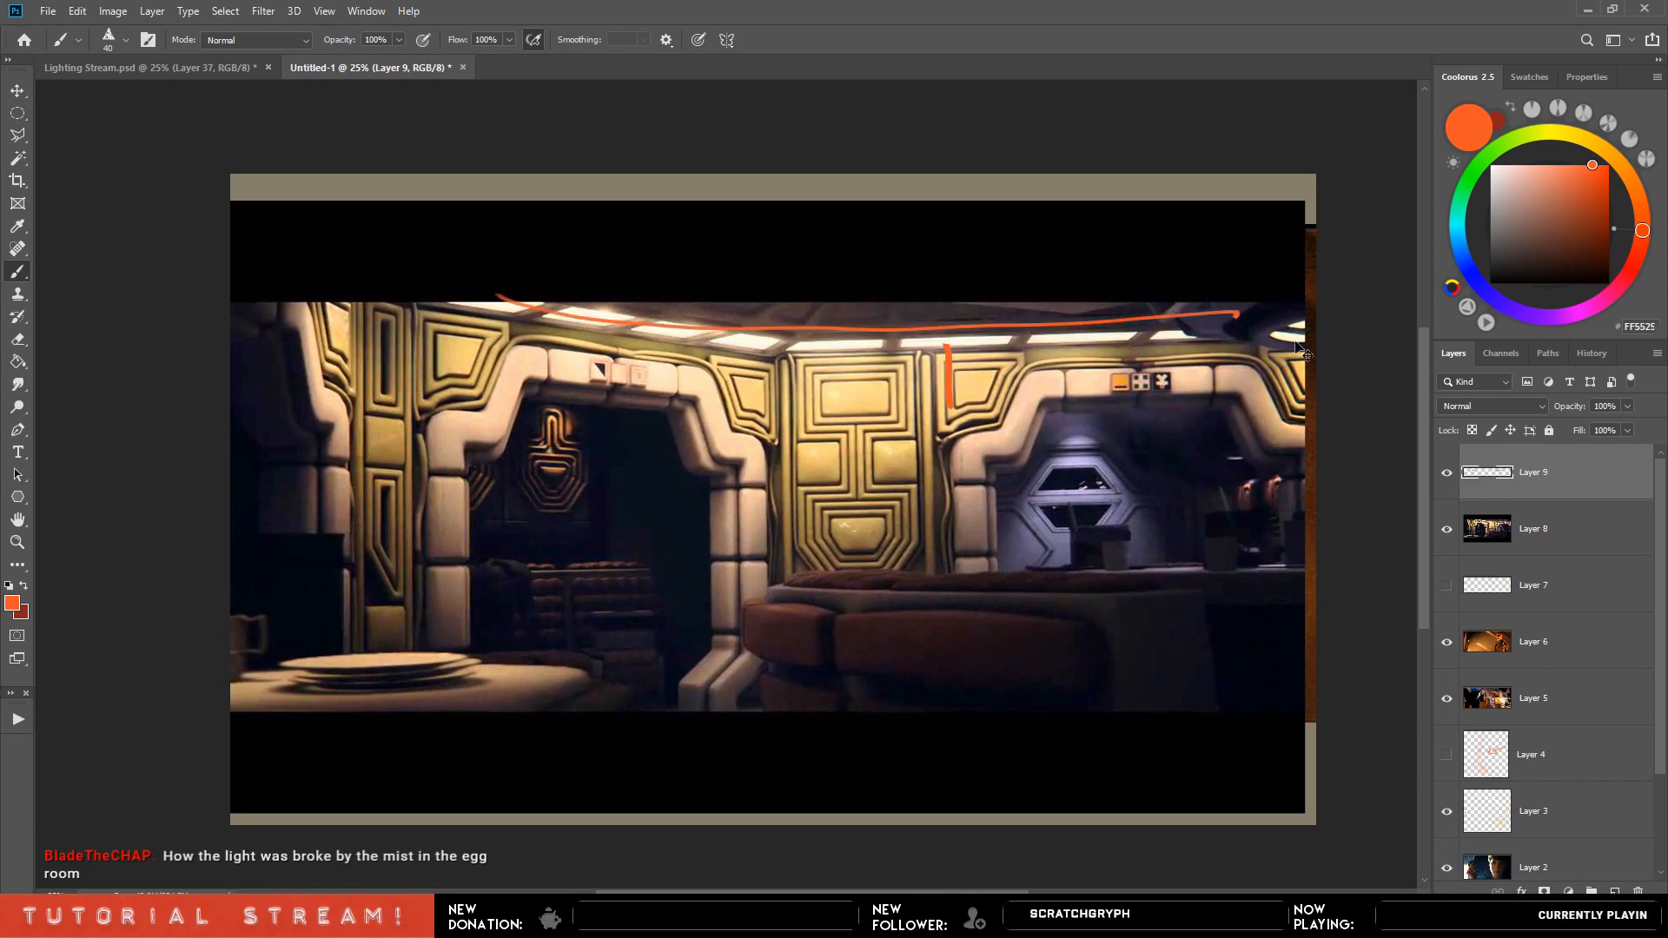
pyautogui.hotkey('ctrl', 'z')
pyautogui.hotkey('ctrl', 'z')
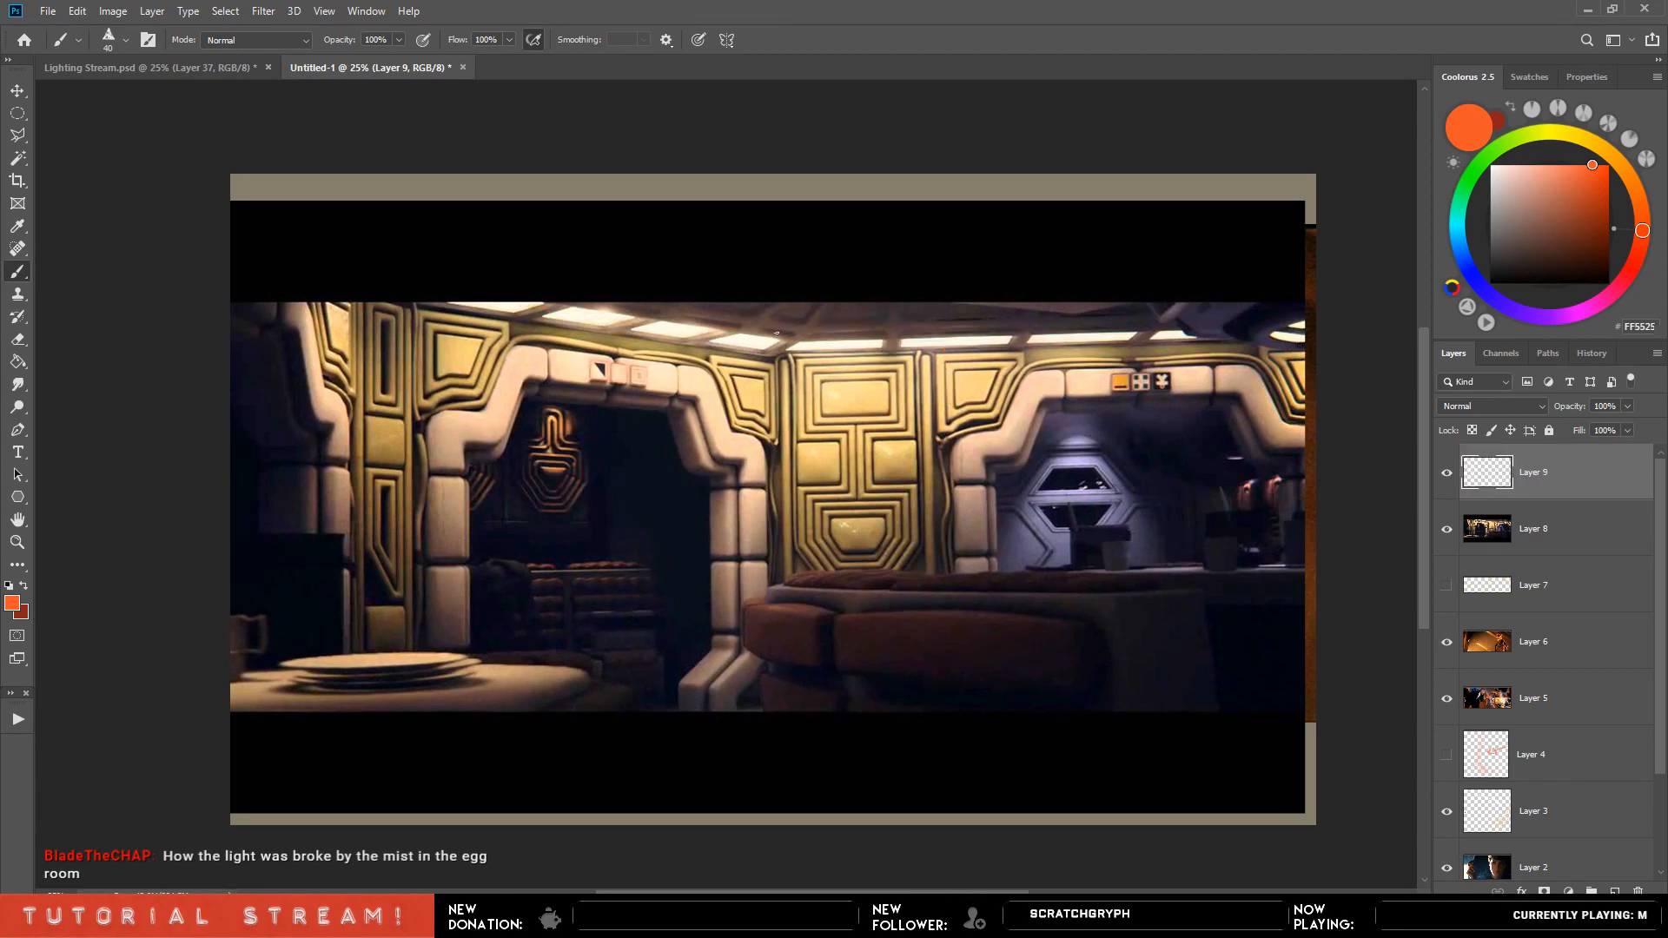
# Set the paint colour to a warm white, enlarge the brush to 80 px and draw strokes running down from the ceiling lights.
pyautogui.moveTo(1492, 189); pyautogui.dragTo(1487, 163)
pyautogui.press(']')
pyautogui.moveTo(901, 348); pyautogui.dragTo(901, 430)
pyautogui.moveTo(938, 348)
pyautogui.mouseDown()
pyautogui.moveTo(938, 425)
pyautogui.moveTo(966, 417)
pyautogui.mouseUp()
pyautogui.moveTo(1008, 343); pyautogui.dragTo(1008, 400)
pyautogui.moveTo(1121, 346); pyautogui.dragTo(1121, 380)
pyautogui.moveTo(1194, 348); pyautogui.dragTo(1194, 386)
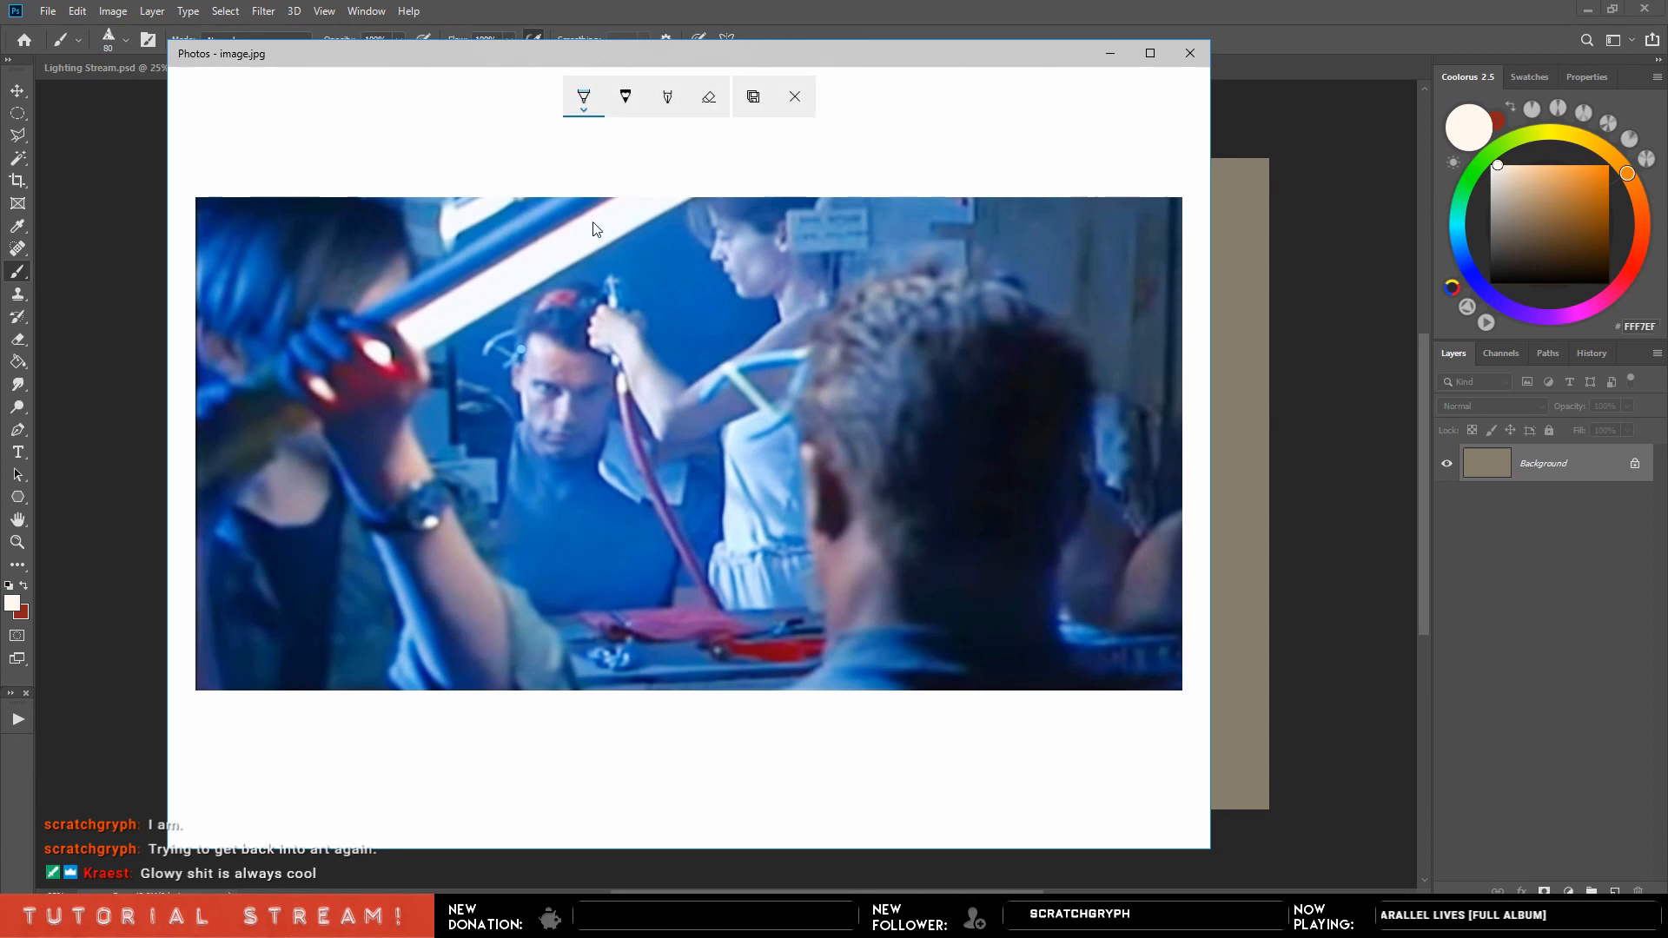
# Paste the blue-lit still with the glowing tube into the blank Photoshop document and fit it into the canvas's upper-left corner.
pyautogui.click(1280, 387)
pyautogui.hotkey('ctrl', 'v')
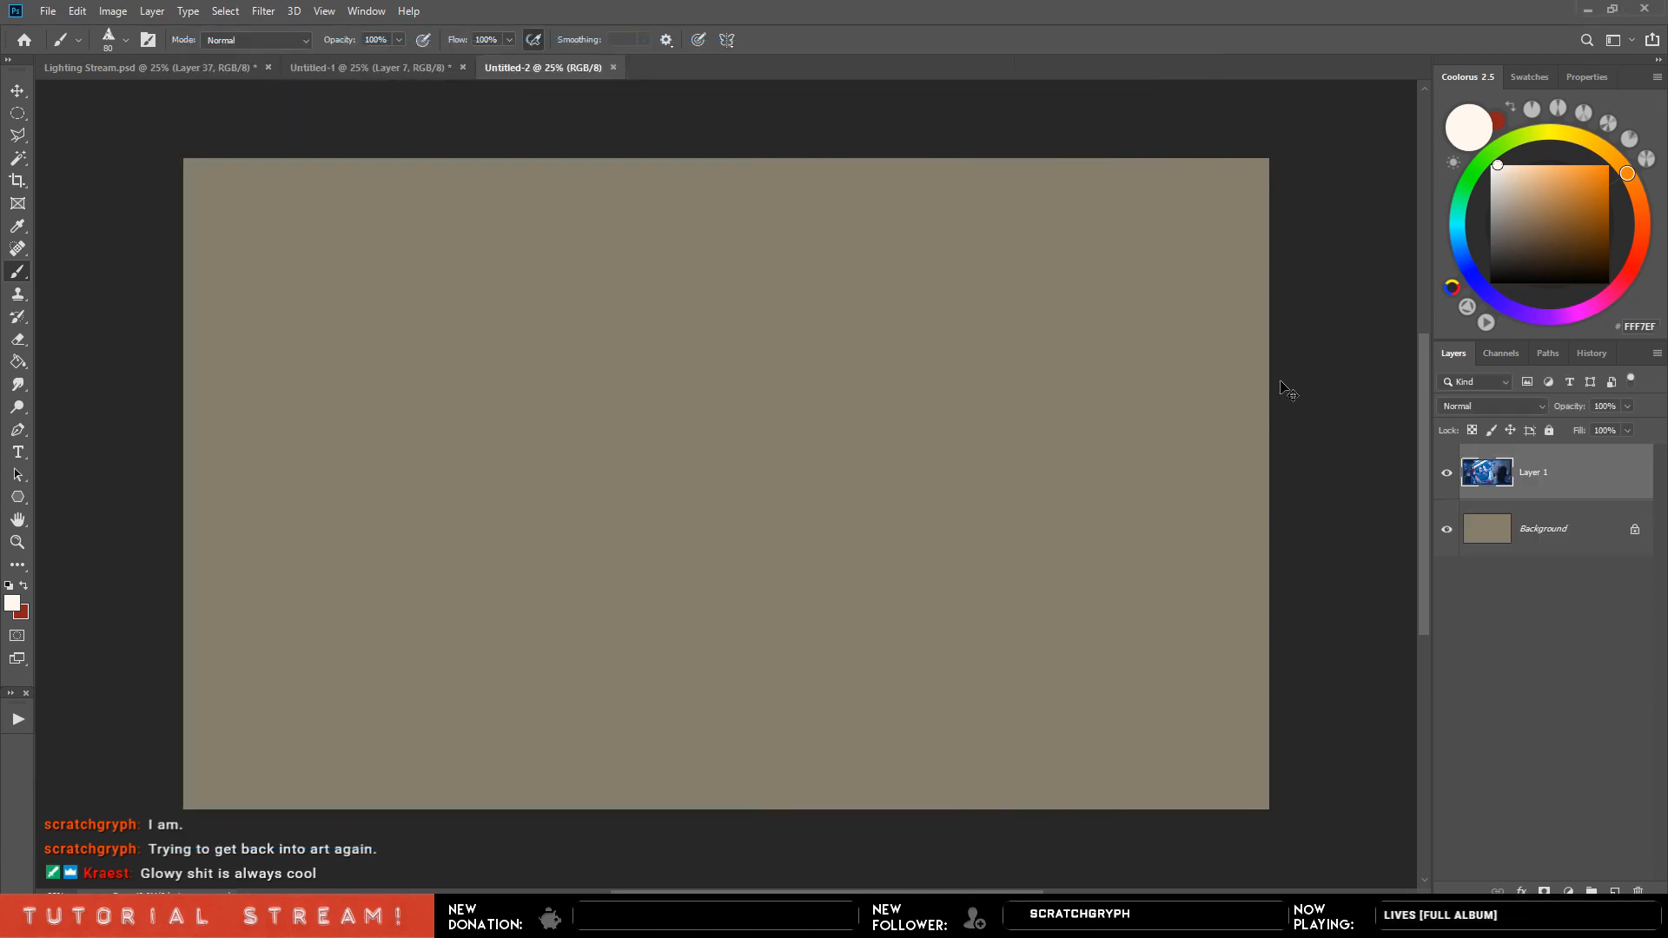
pyautogui.hotkey('ctrl', 't')
pyautogui.moveTo(571, 560); pyautogui.dragTo(194, 744)
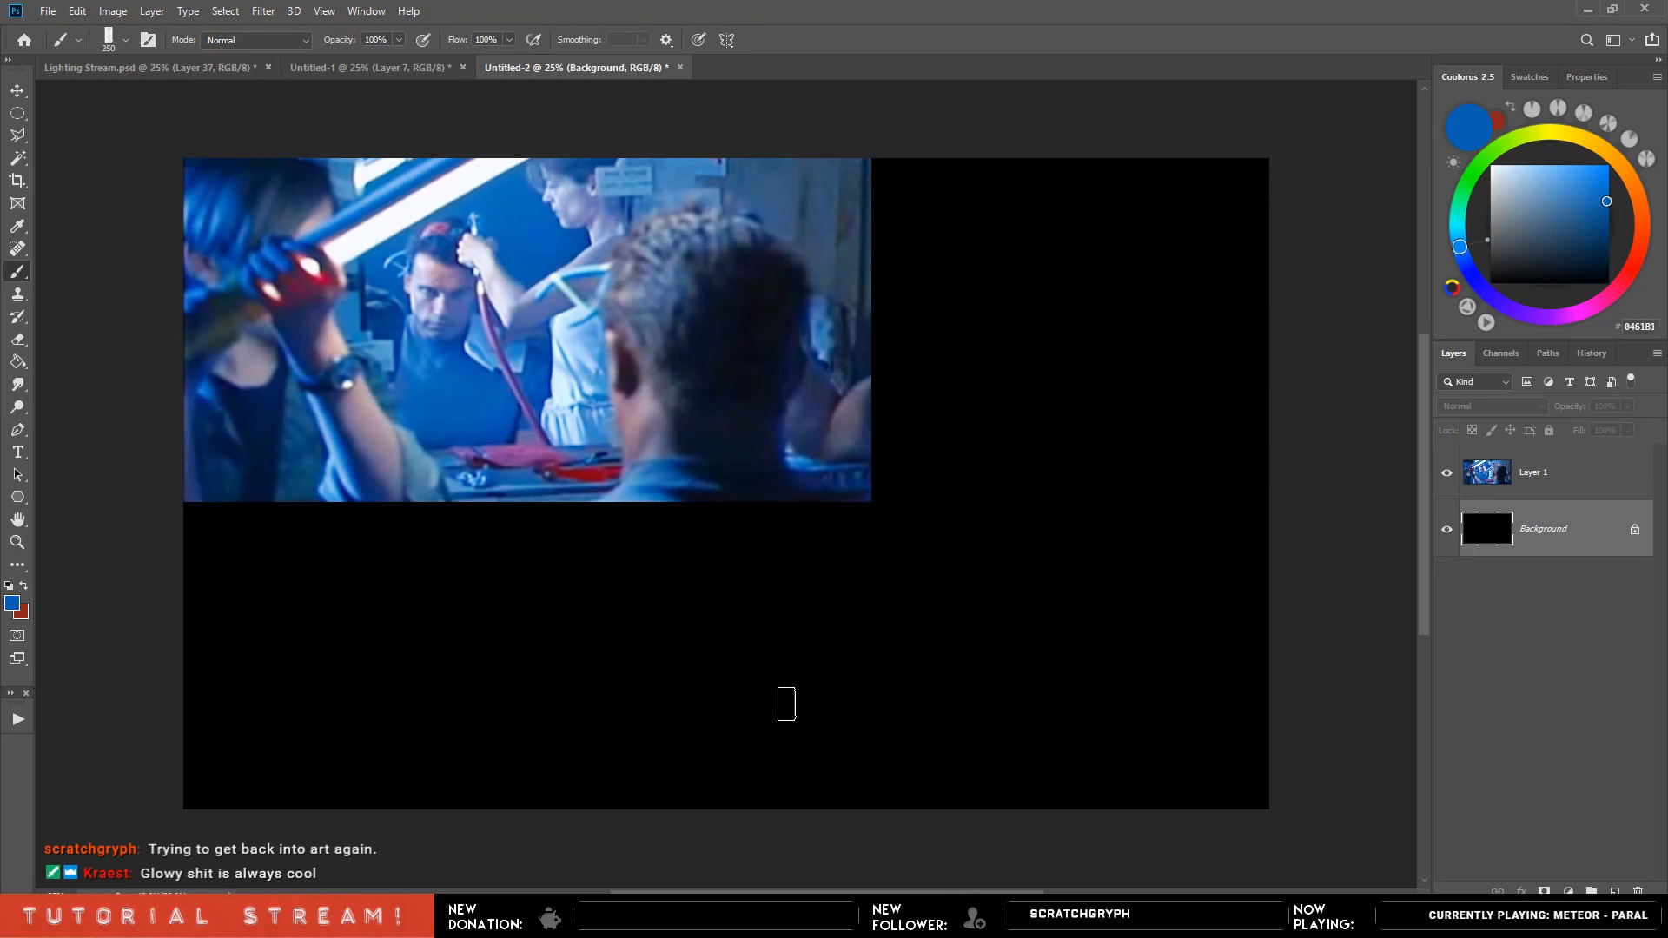
# Enlarge the brush to 1900 px and try broad, soft blue strokes across the lower half of the black background.
pyautogui.press(']')
pyautogui.press(']')
pyautogui.press(']')
pyautogui.press(']')
pyautogui.press(']')
pyautogui.press(']')
pyautogui.press(']')
pyautogui.press(']')
pyautogui.press(']')
pyautogui.press(']')
pyautogui.press(']')
pyautogui.press(']')
pyautogui.press(']')
pyautogui.press(']')
pyautogui.press(']')
pyautogui.press(']')
pyautogui.press(']')
pyautogui.moveTo(1199, 469); pyautogui.dragTo(973, 764)
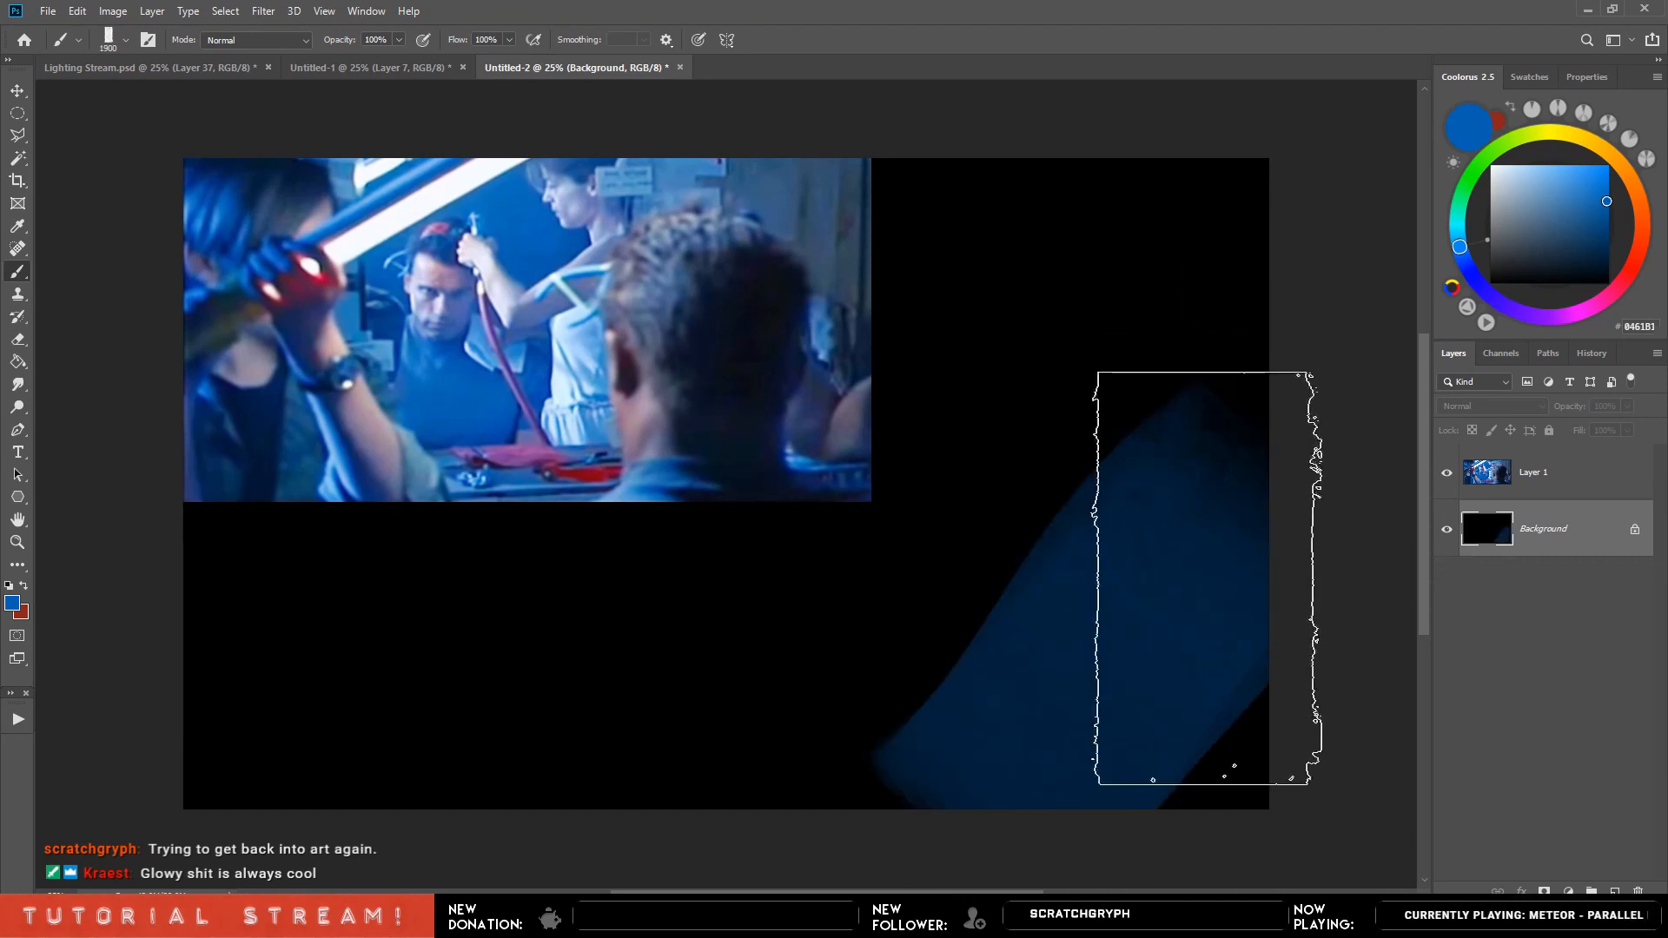
pyautogui.hotkey('ctrl', 'z')
pyautogui.moveTo(1095, 626)
pyautogui.mouseDown()
pyautogui.moveTo(895, 673)
pyautogui.moveTo(721, 581)
pyautogui.moveTo(764, 706)
pyautogui.moveTo(1130, 609)
pyautogui.mouseUp()
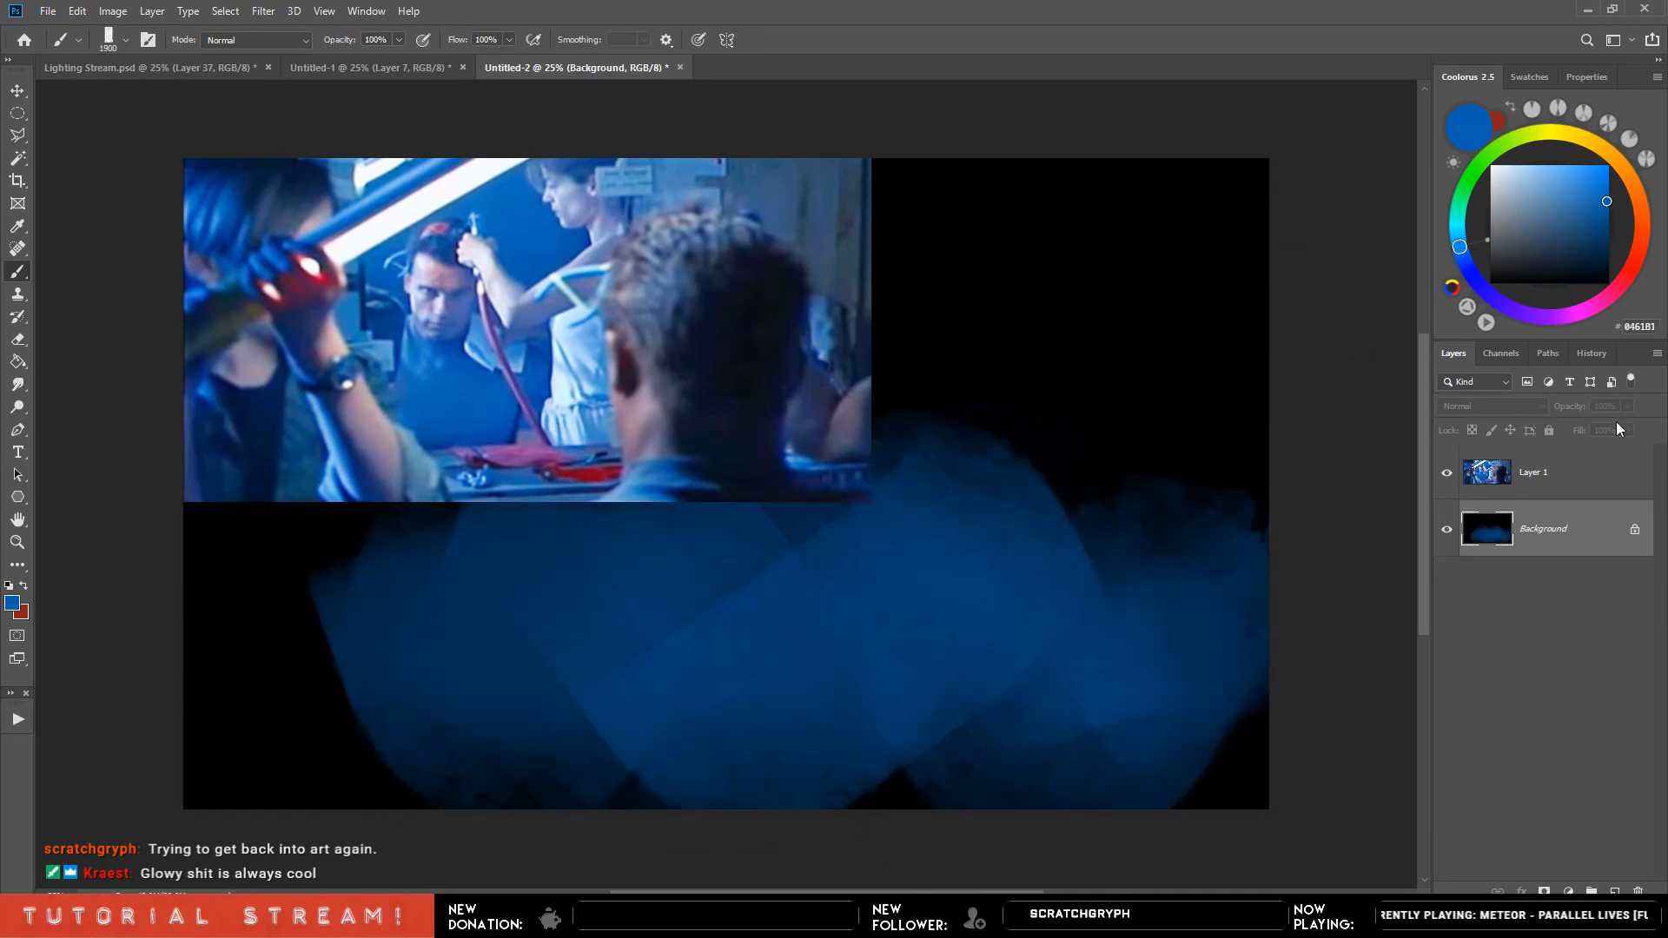
pyautogui.hotkey('ctrl', 'z')
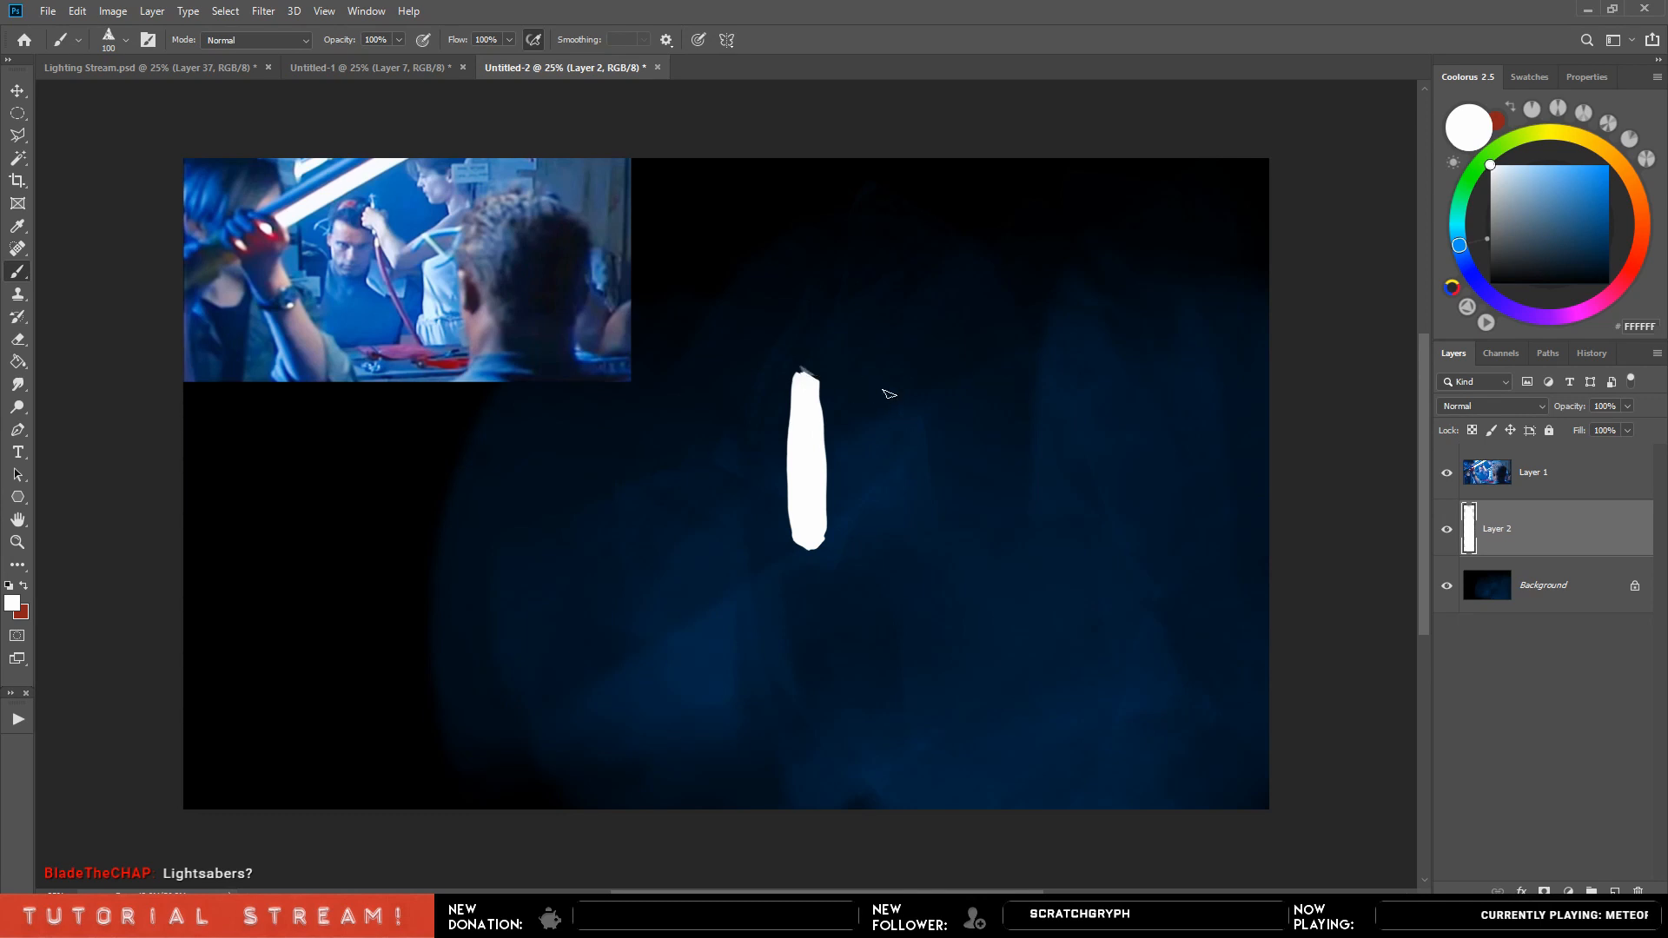
# Paint the word "Hi" in thick white letters over the dark blue background and tidy the letter edges with a small eraser.
pyautogui.moveTo(892, 379)
pyautogui.mouseDown()
pyautogui.moveTo(892, 546)
pyautogui.moveTo(873, 532)
pyautogui.mouseUp()
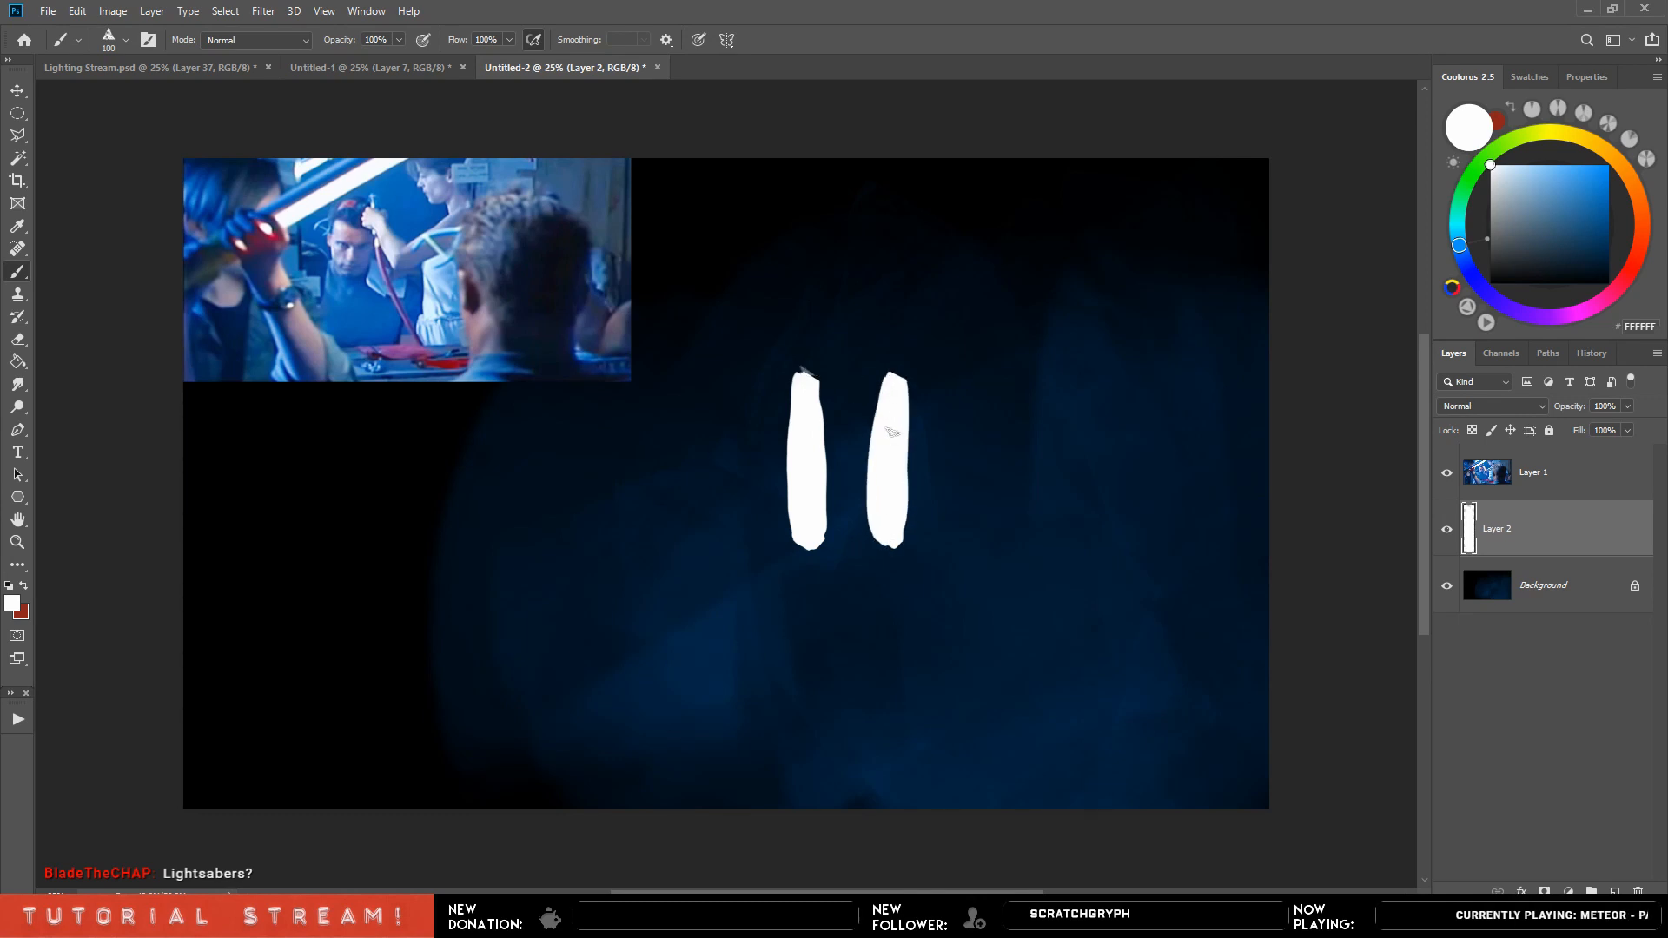
pyautogui.moveTo(869, 464)
pyautogui.mouseDown()
pyautogui.moveTo(821, 463)
pyautogui.moveTo(861, 463)
pyautogui.mouseUp()
pyautogui.moveTo(961, 466)
pyautogui.mouseDown()
pyautogui.moveTo(951, 525)
pyautogui.moveTo(964, 487)
pyautogui.moveTo(966, 508)
pyautogui.mouseUp()
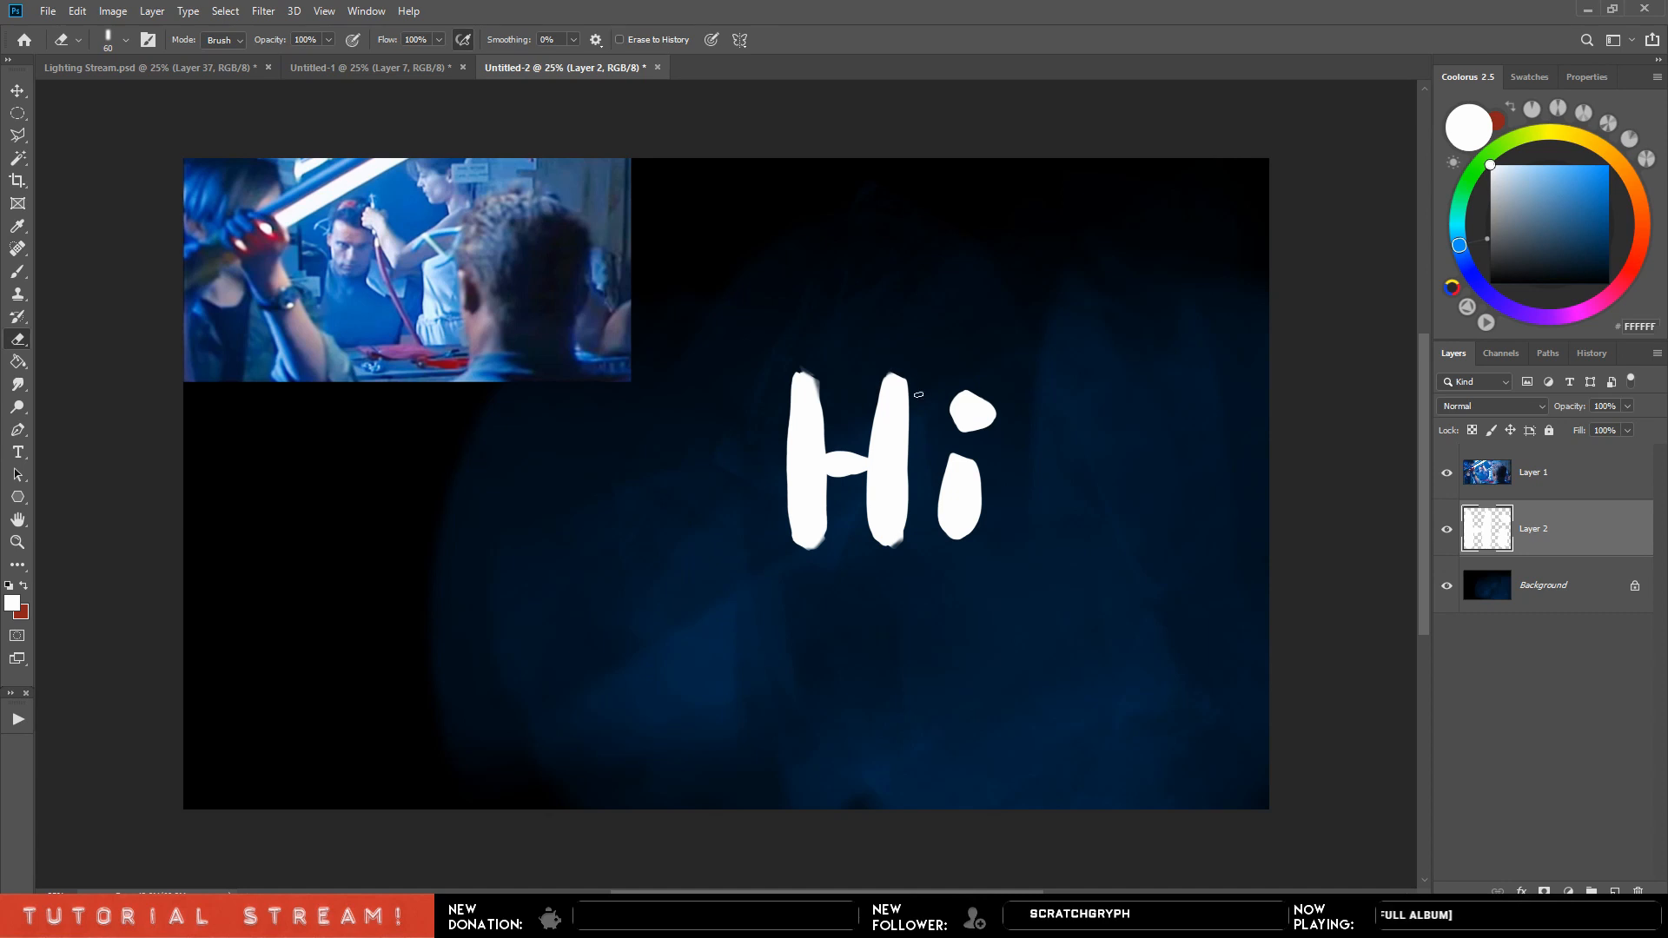
pyautogui.press('[')
pyautogui.press('[')
pyautogui.moveTo(944, 488); pyautogui.dragTo(957, 538)
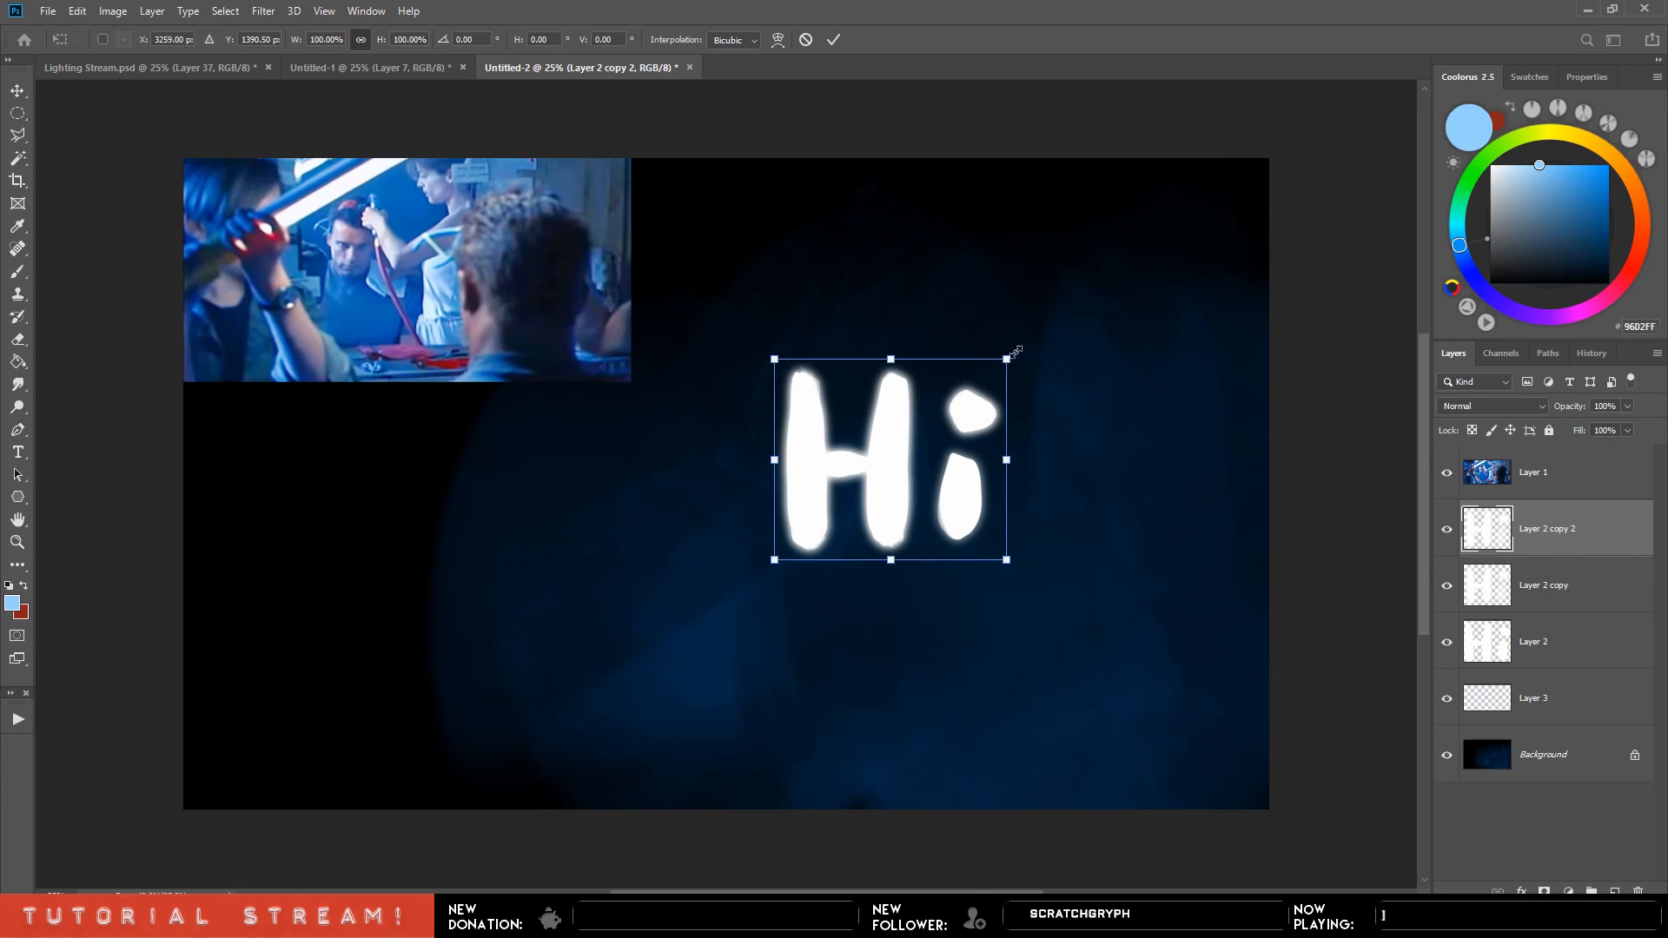
# Scale the uppermost glow copy of the "Hi" lettering up to 105.20%.
pyautogui.moveTo(1014, 349); pyautogui.dragTo(1015, 346)
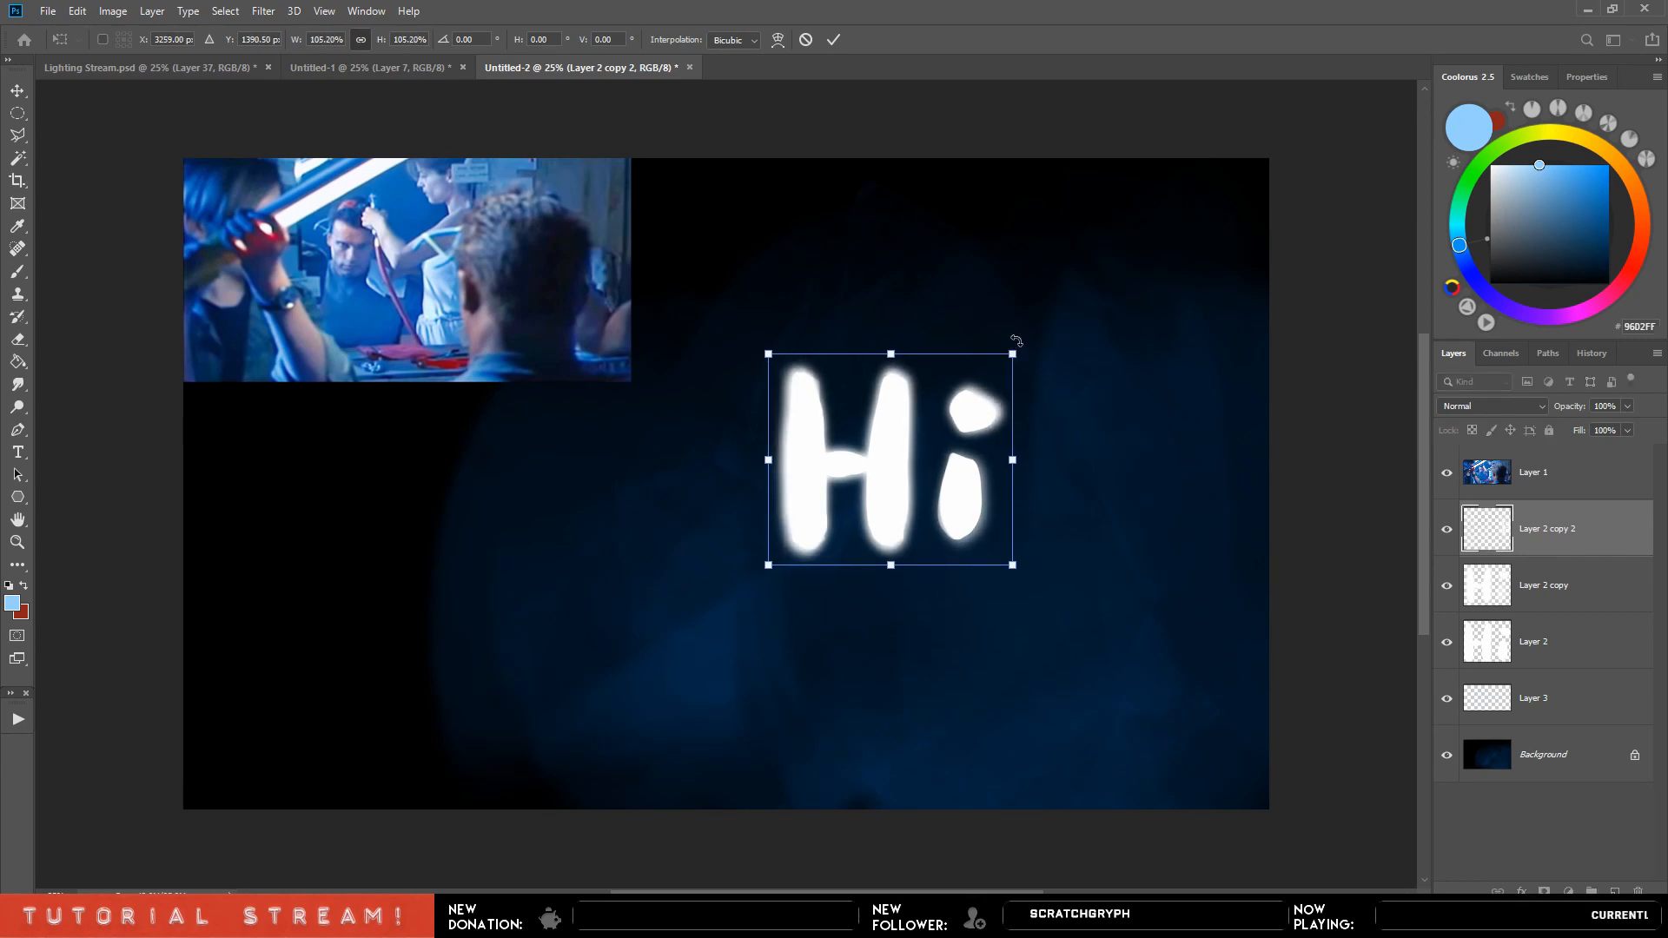